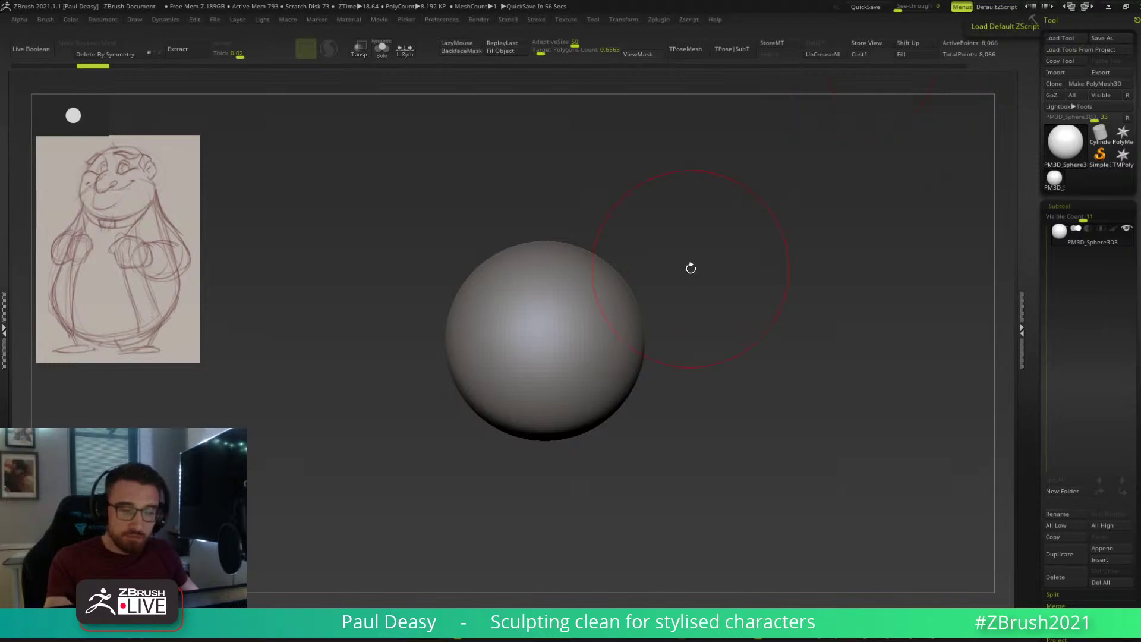
key(space)
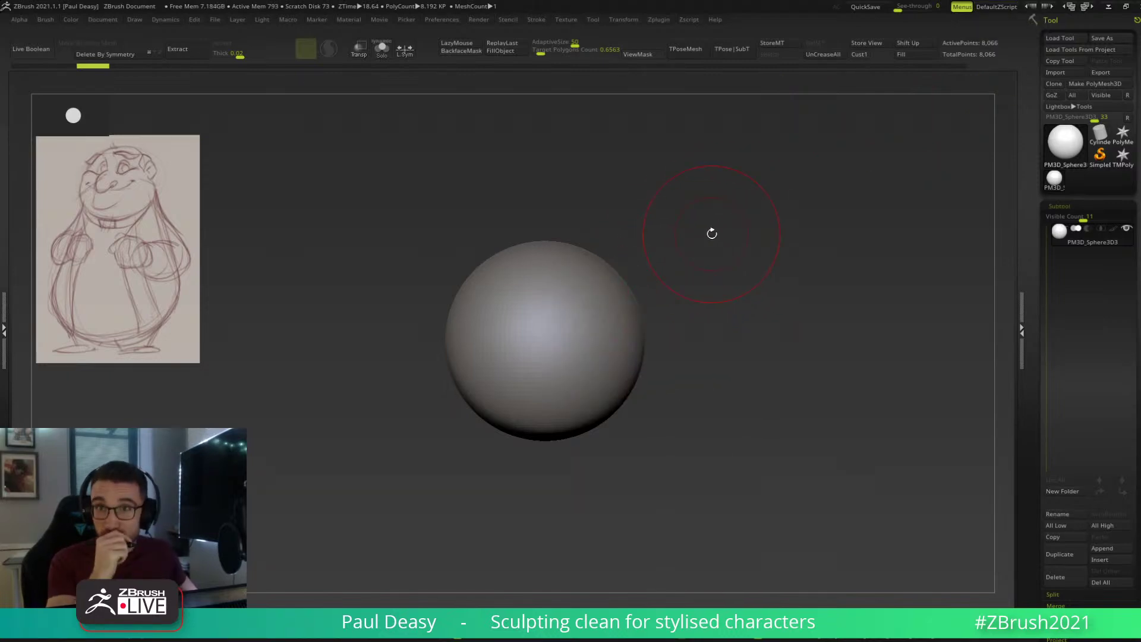
key(space)
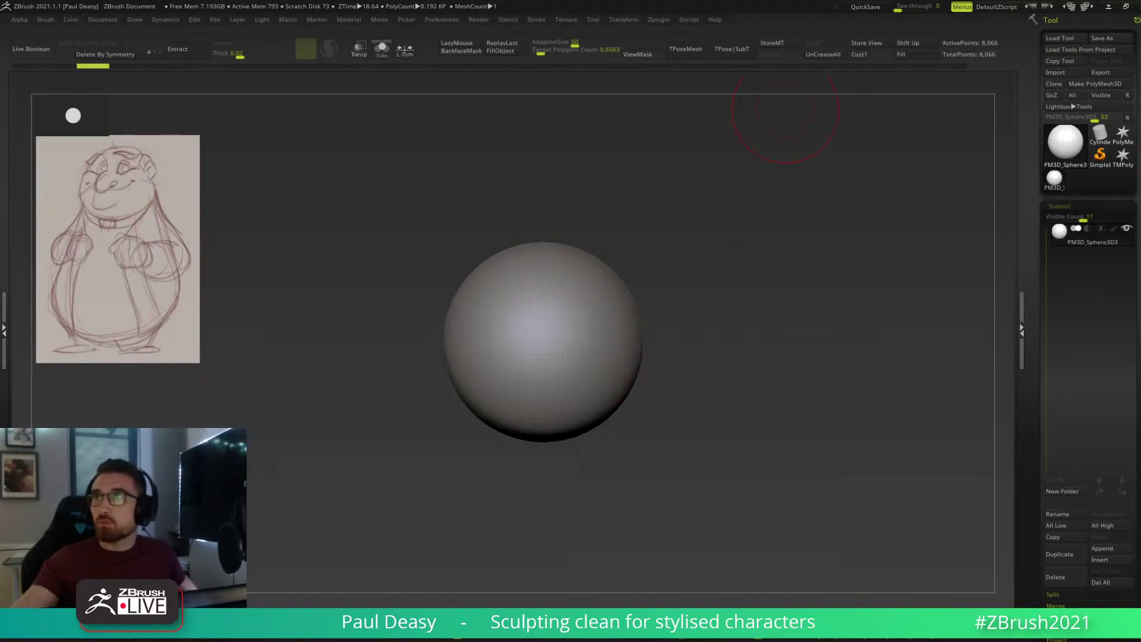
Switch to Photoshop and examine the full General Mustard.psd character sketch sheet with the canvas view rotated upright.
mouse_move(1009, 0)
mouse_down()
mouse_move(607, 0)
mouse_move(662, 31)
mouse_move(633, 24)
mouse_up()
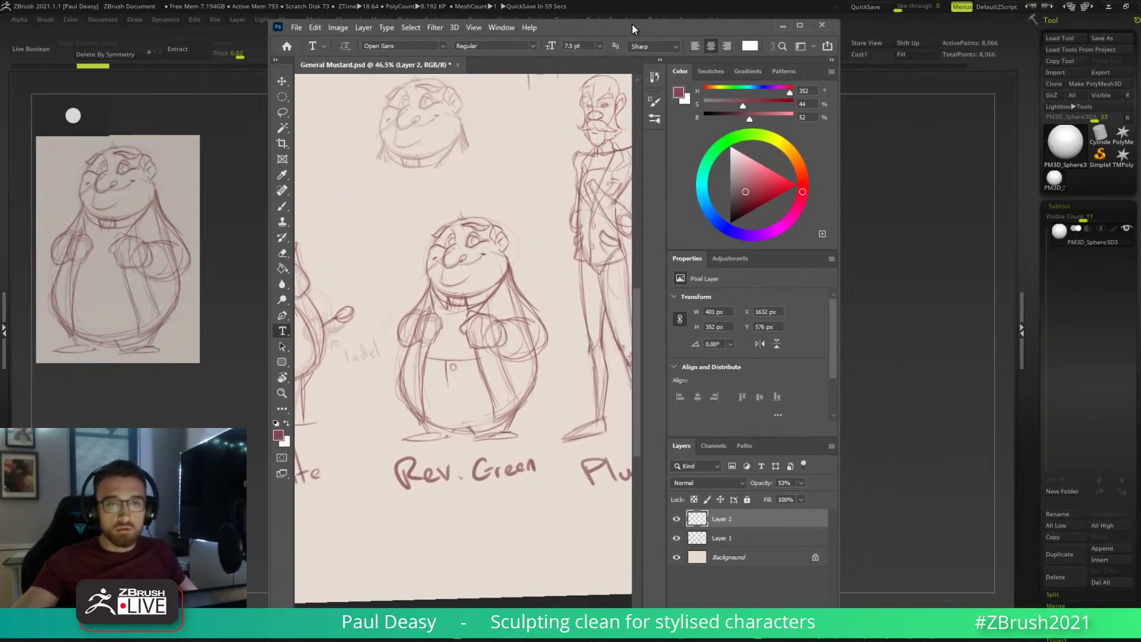
click(798, 27)
mouse_move(433, 251)
mouse_down()
mouse_move(701, 270)
mouse_move(776, 335)
mouse_up()
ctrl+alt+click(653, 326)
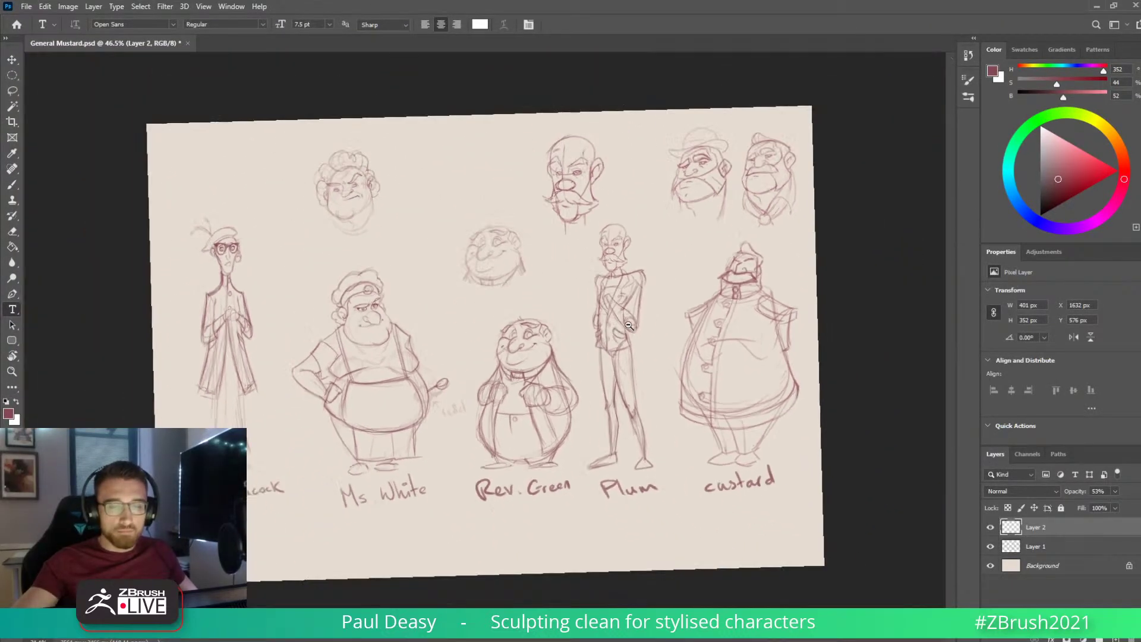
key(ctrl+plus)
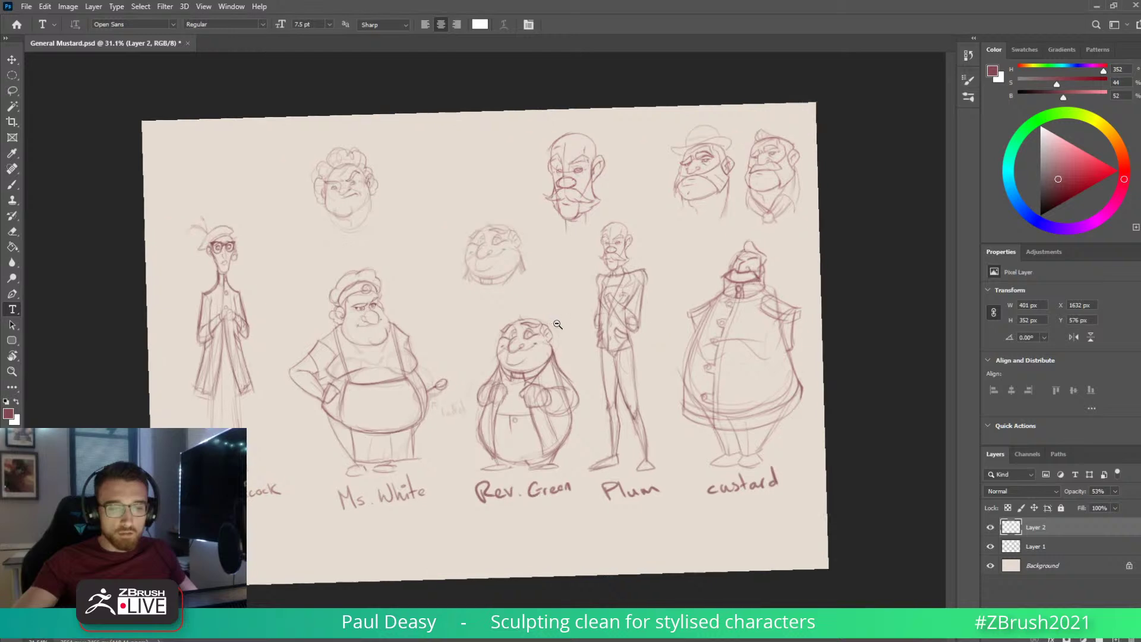
key(r)
drag(615, 335, 685, 288)
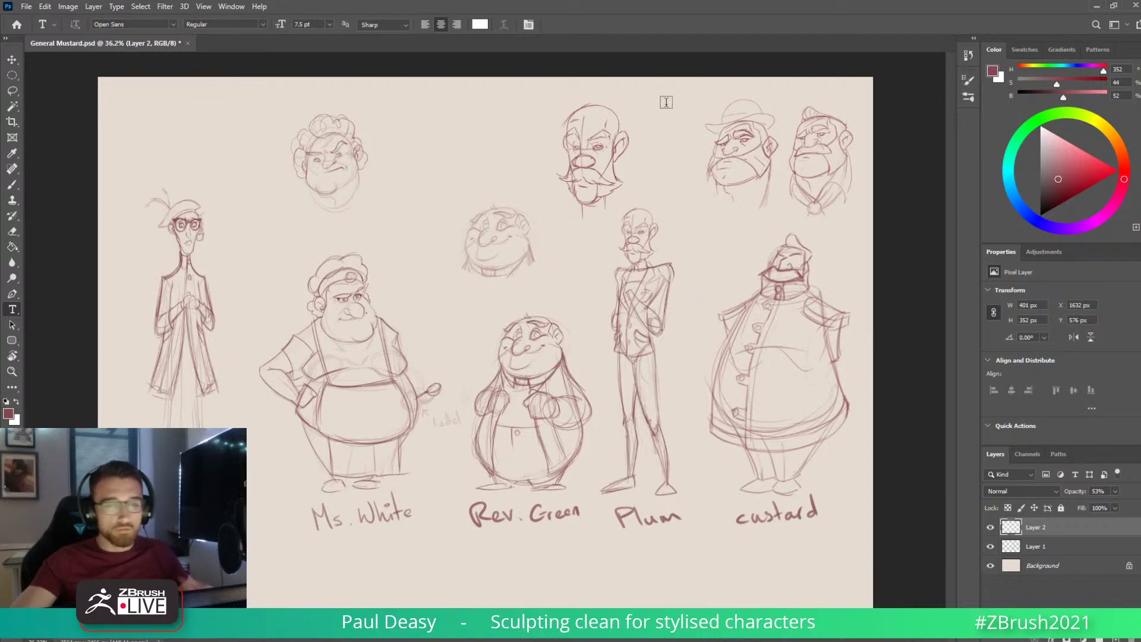
key(b)
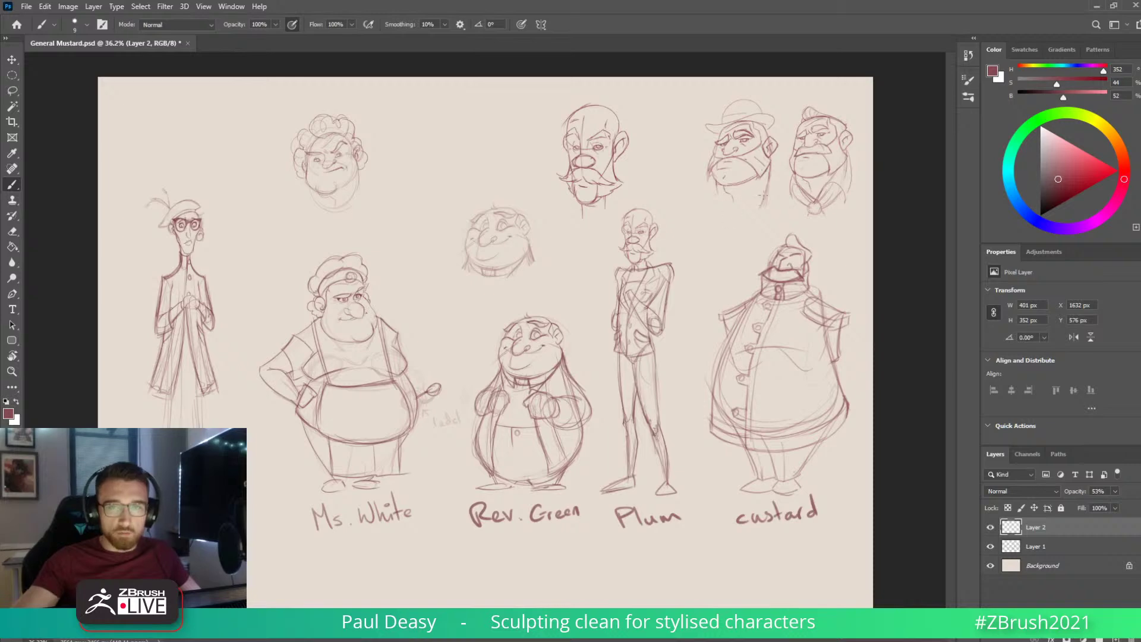
Examine the Rev. Green and Mrs. Peacock sketches up close in a smaller Photoshop window, and return to ZBrush.
double_click(721, 8)
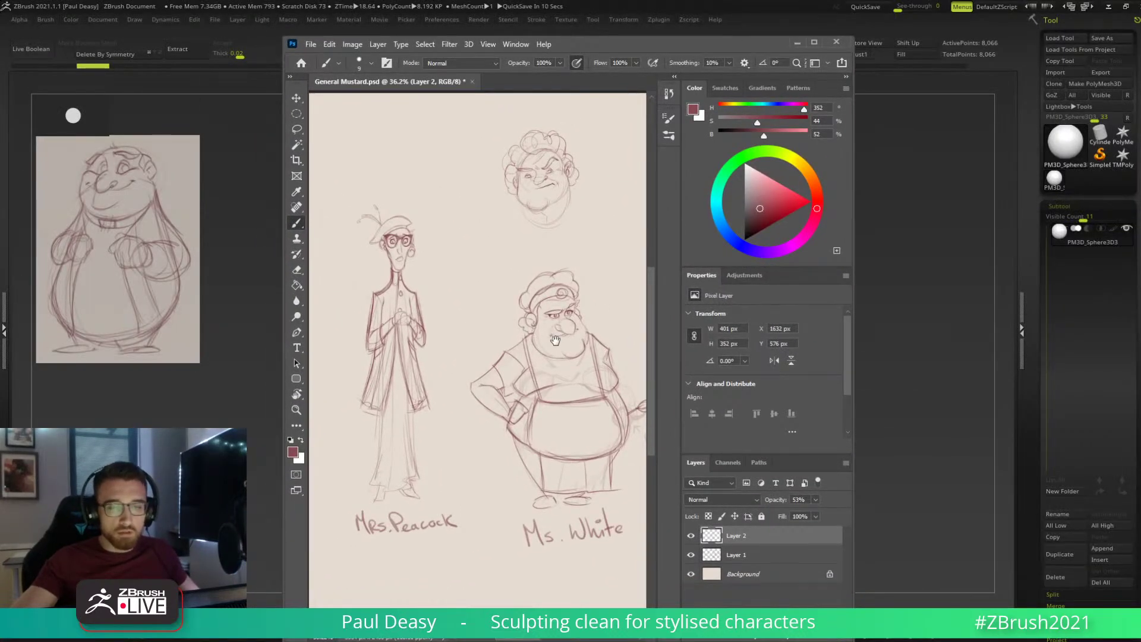
drag(555, 340, 352, 331)
mouse_move(600, 360)
mouse_down()
mouse_move(499, 357)
mouse_move(532, 350)
mouse_move(496, 361)
mouse_move(492, 348)
mouse_up()
drag(612, 45, 629, 32)
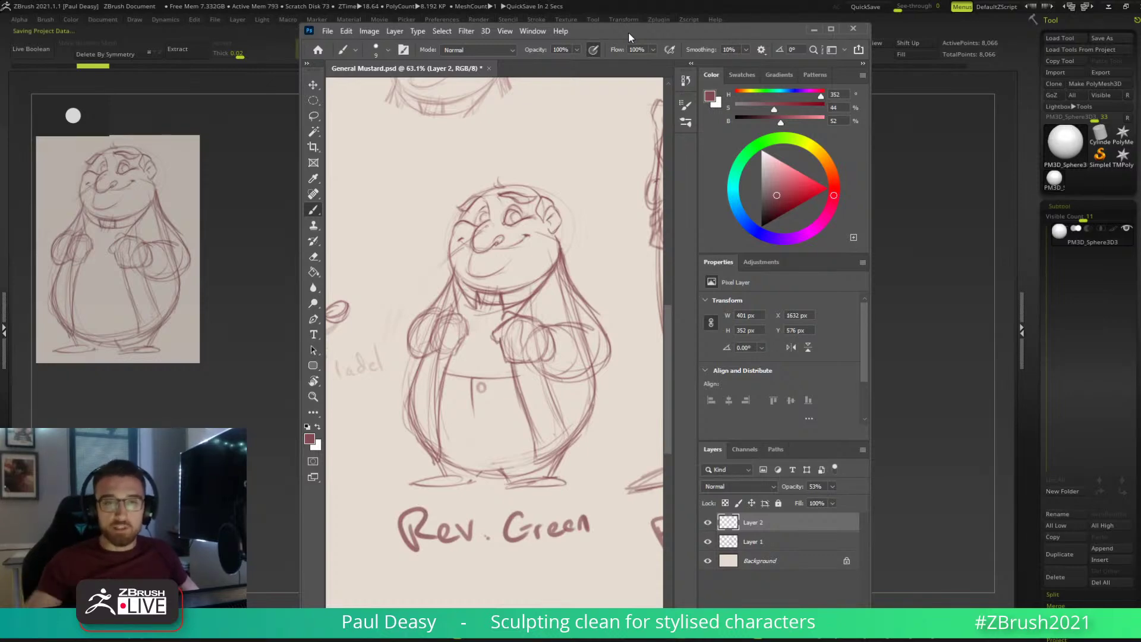
drag(629, 32, 652, 26)
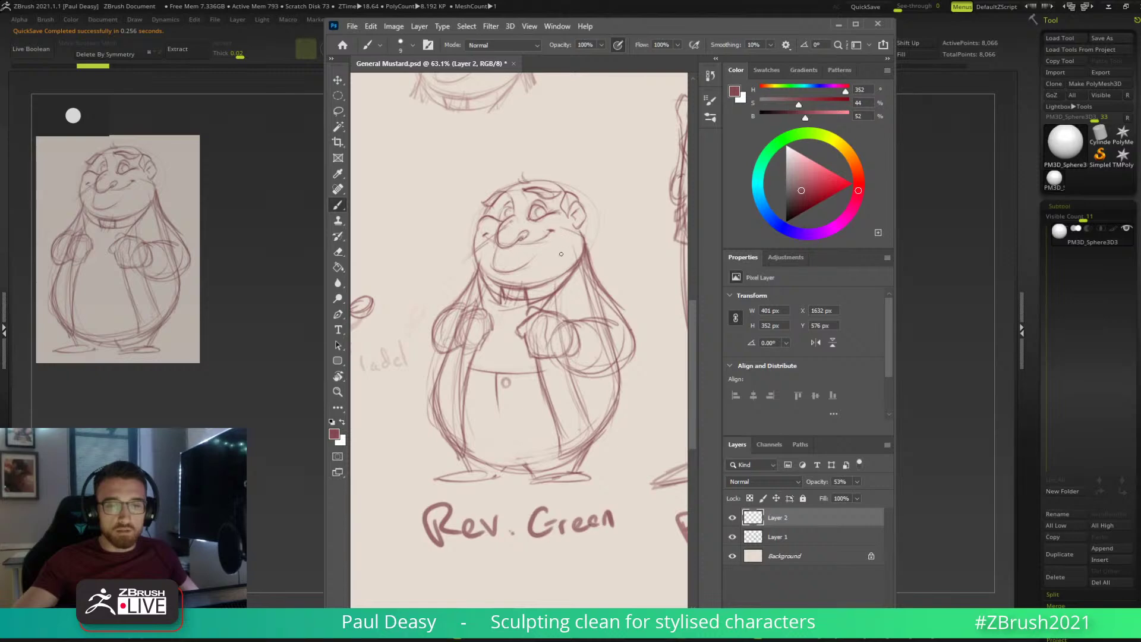
drag(568, 292, 410, 369)
drag(555, 265, 505, 303)
mouse_move(425, 355)
mouse_down()
mouse_move(393, 349)
mouse_move(356, 279)
mouse_move(589, 321)
mouse_move(562, 341)
mouse_move(475, 352)
mouse_move(516, 357)
mouse_move(537, 262)
mouse_move(487, 250)
mouse_move(482, 264)
mouse_move(565, 224)
mouse_move(571, 249)
mouse_move(535, 238)
mouse_move(523, 285)
mouse_move(535, 310)
mouse_move(554, 235)
mouse_move(549, 260)
mouse_up()
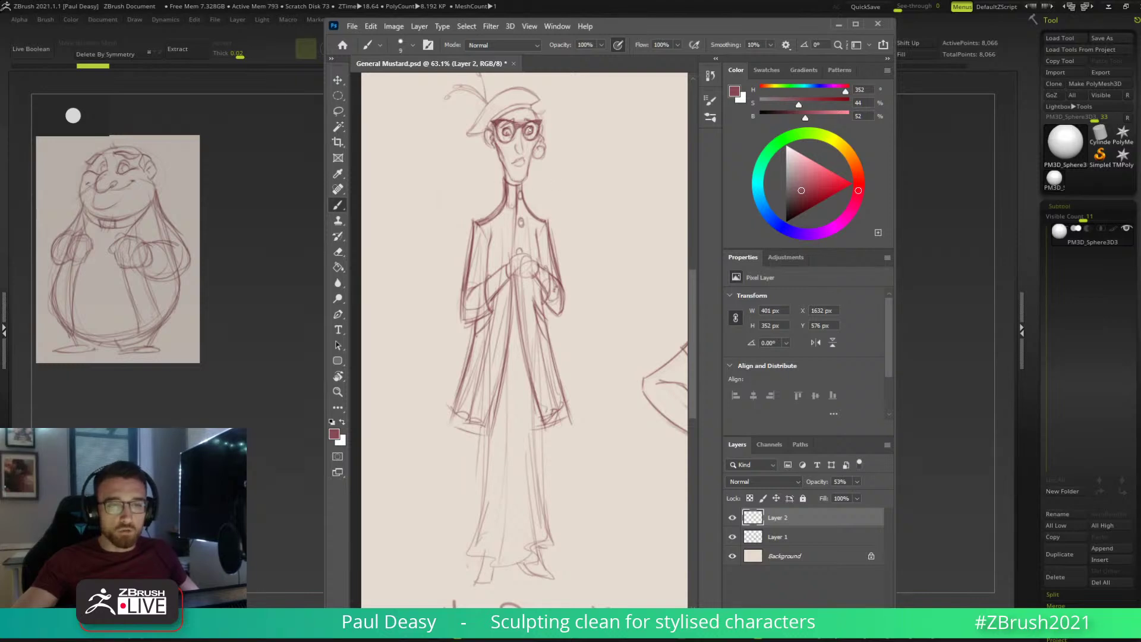
drag(558, 143, 540, 163)
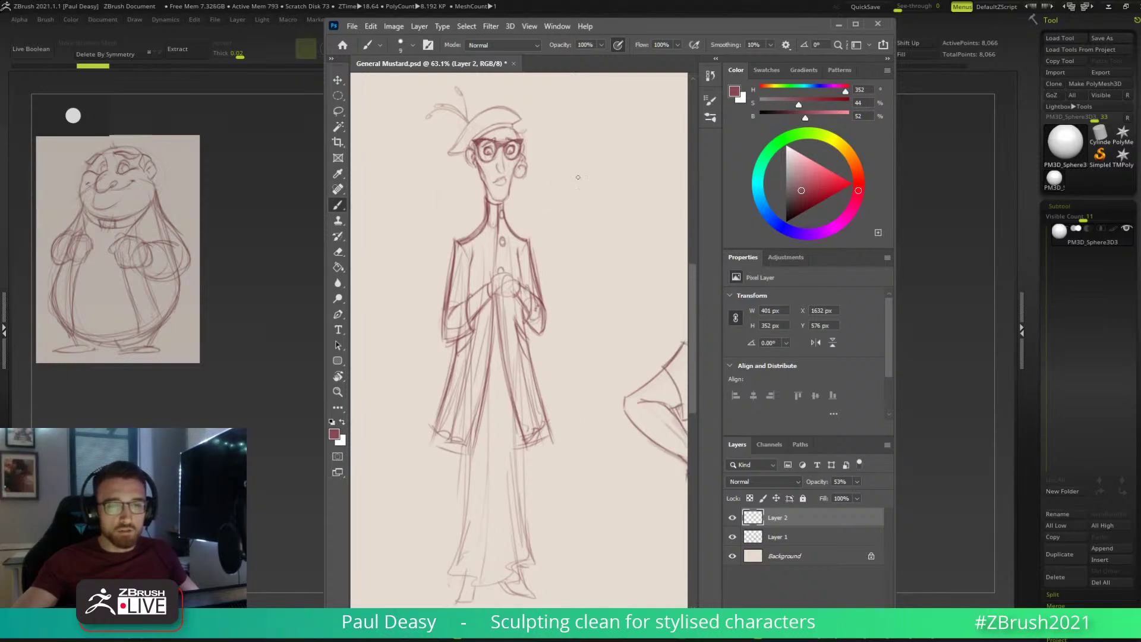
drag(603, 203, 517, 204)
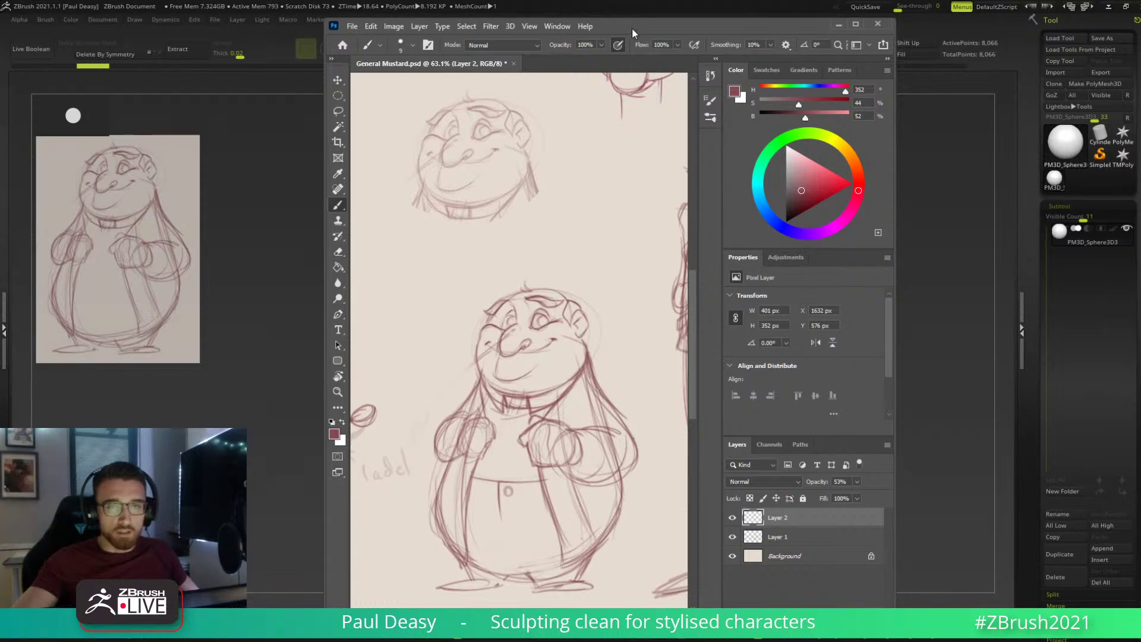
click(838, 24)
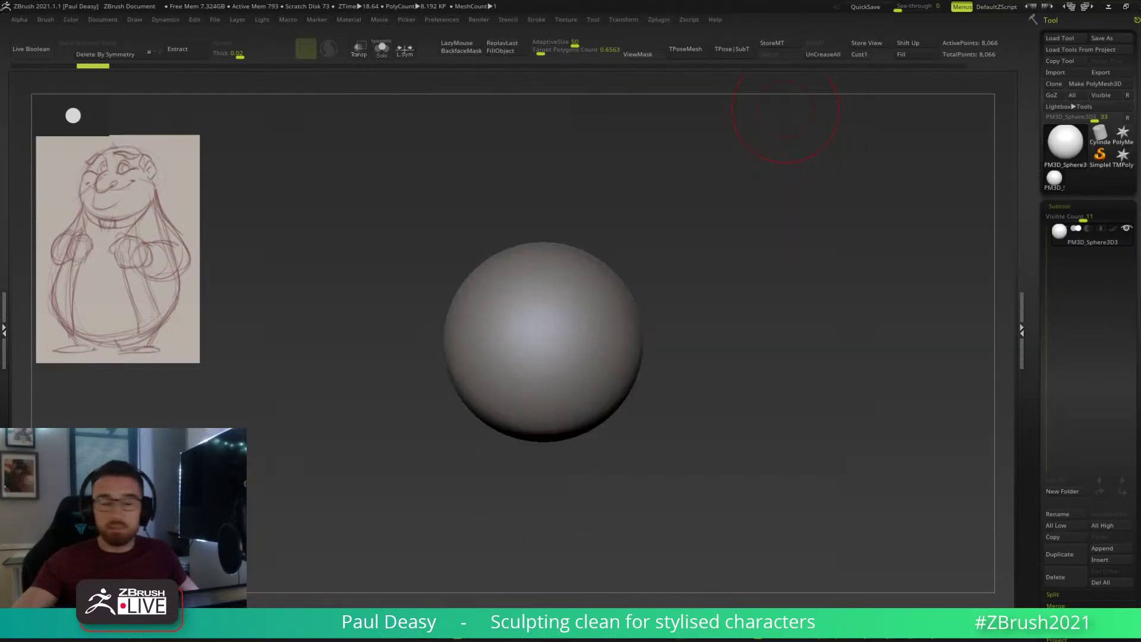
mouse_move(690, 240)
alt+mouse_down()
mouse_move(692, 251)
mouse_move(685, 241)
alt+mouse_up()
key(space)
alt+drag(689, 257, 670, 265)
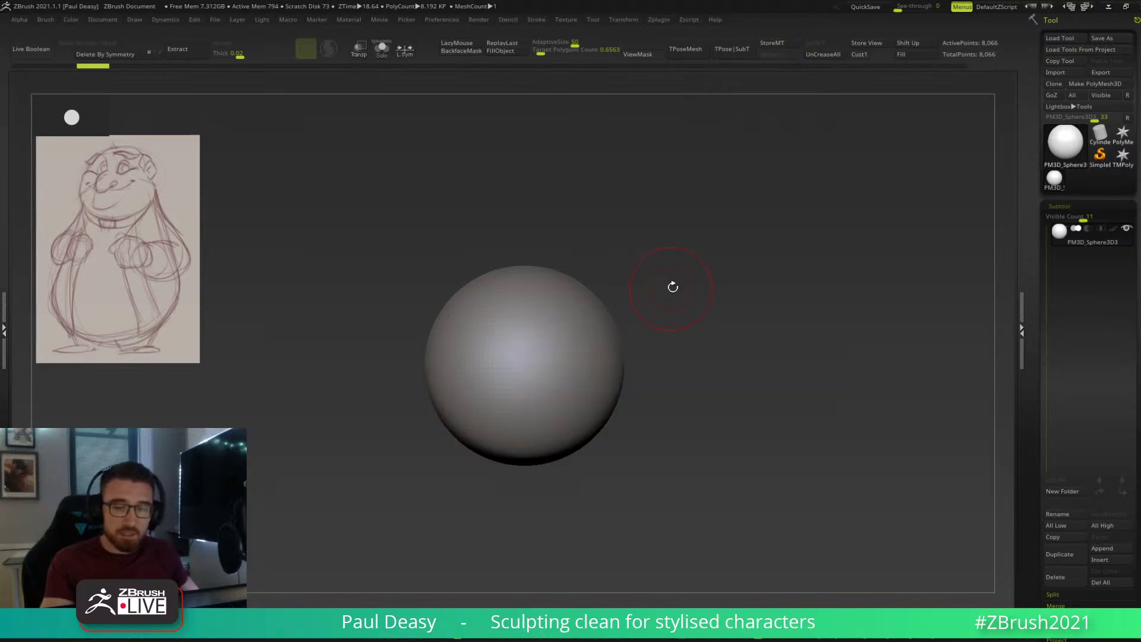
key(space)
key(space)
click(669, 287)
mouse_move(668, 292)
alt+mouse_down()
mouse_move(736, 372)
mouse_move(626, 517)
alt+mouse_up()
key(space)
key(space)
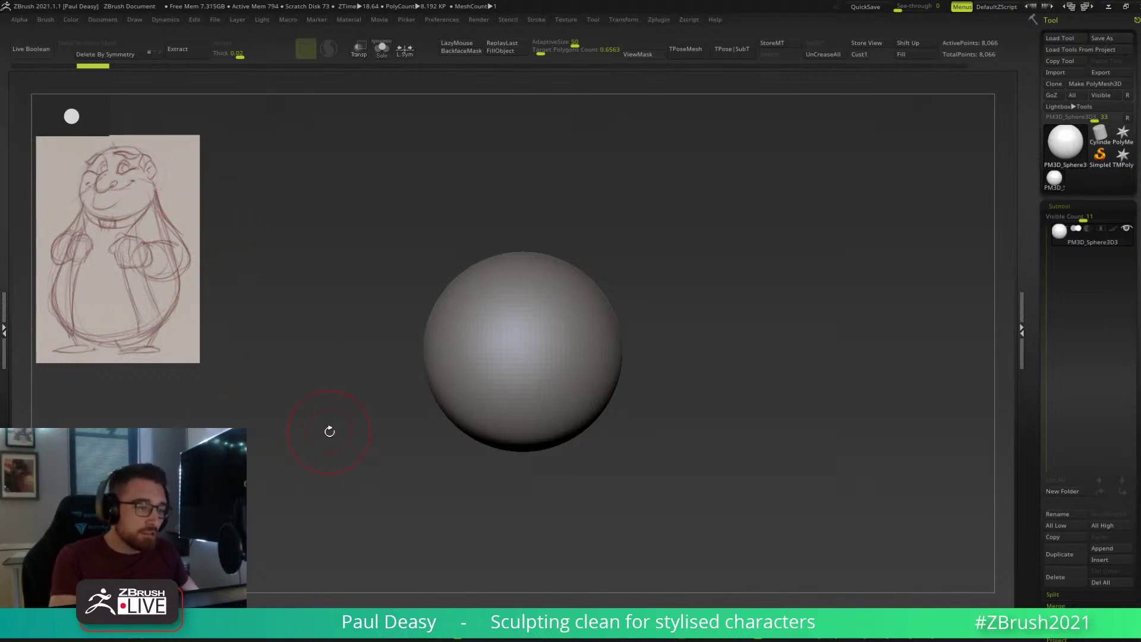
key(space)
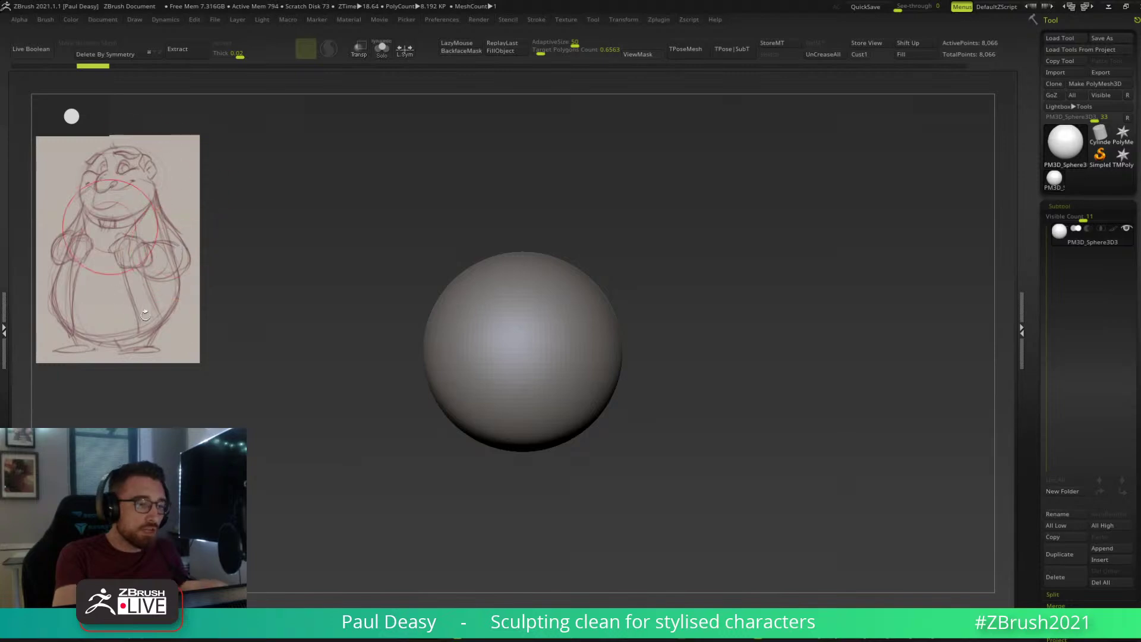
key(s)
mouse_move(738, 324)
mouse_down()
mouse_move(725, 330)
mouse_move(669, 289)
mouse_up()
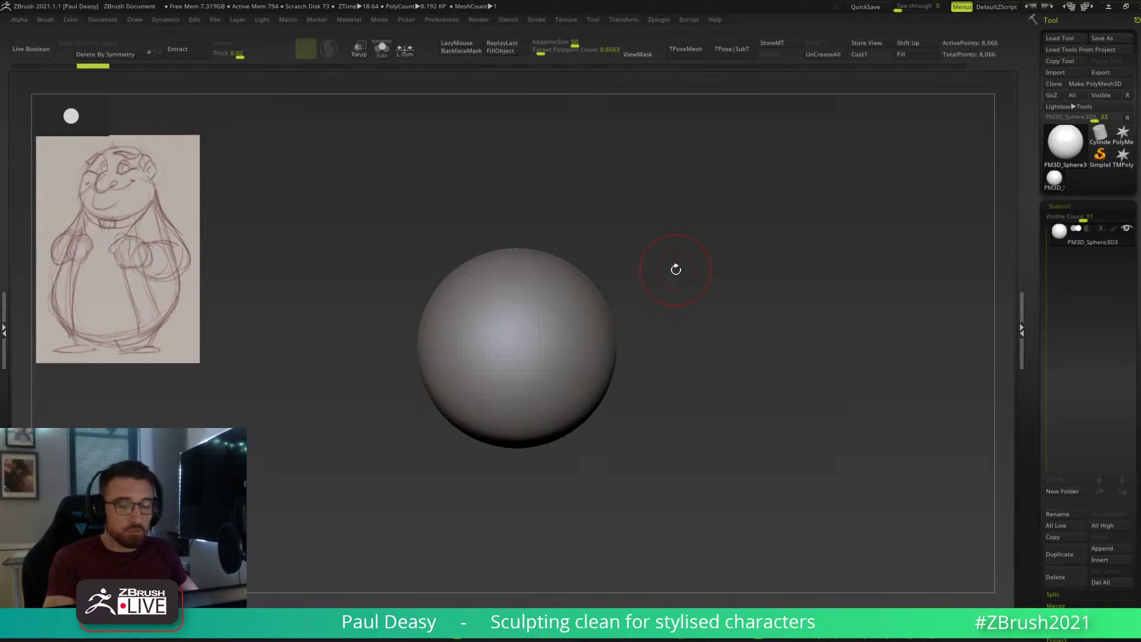
drag(664, 295, 662, 283)
key(space)
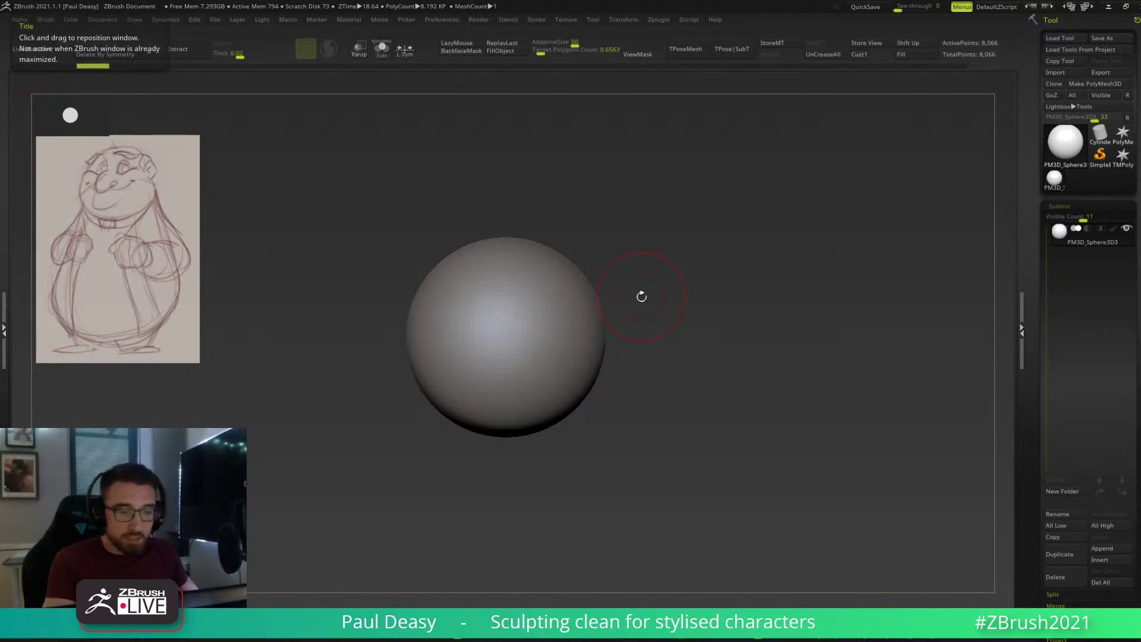
Centre the transform gizmo on the sphere and accept discarding the newer undo history entries.
alt+right_drag(651, 309, 647, 287)
right_click(633, 274)
key(w)
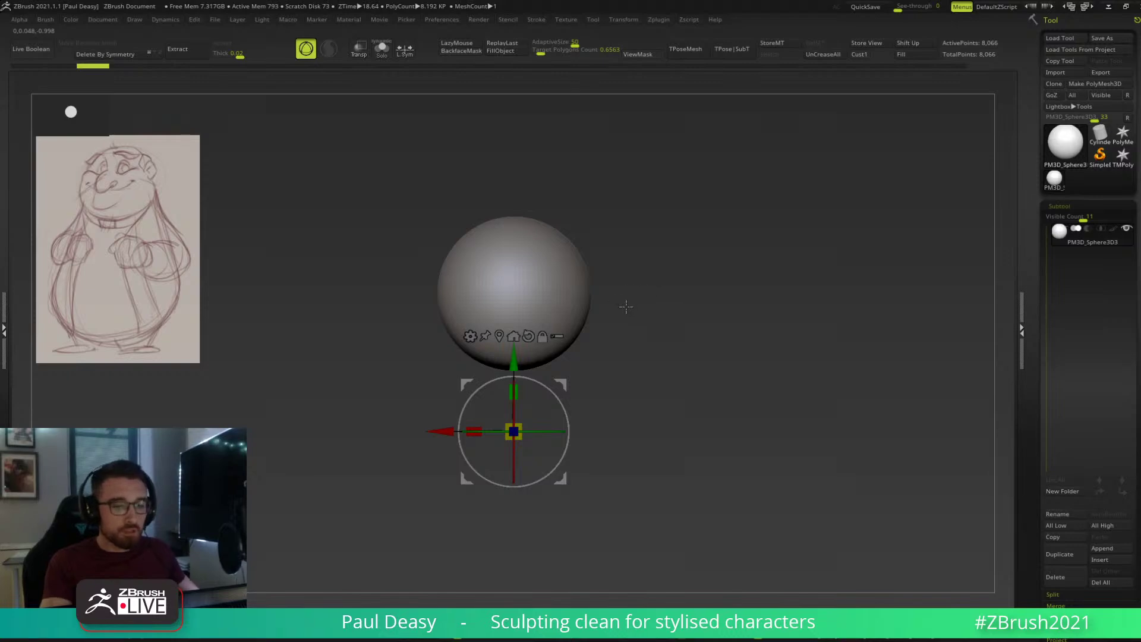
click(499, 335)
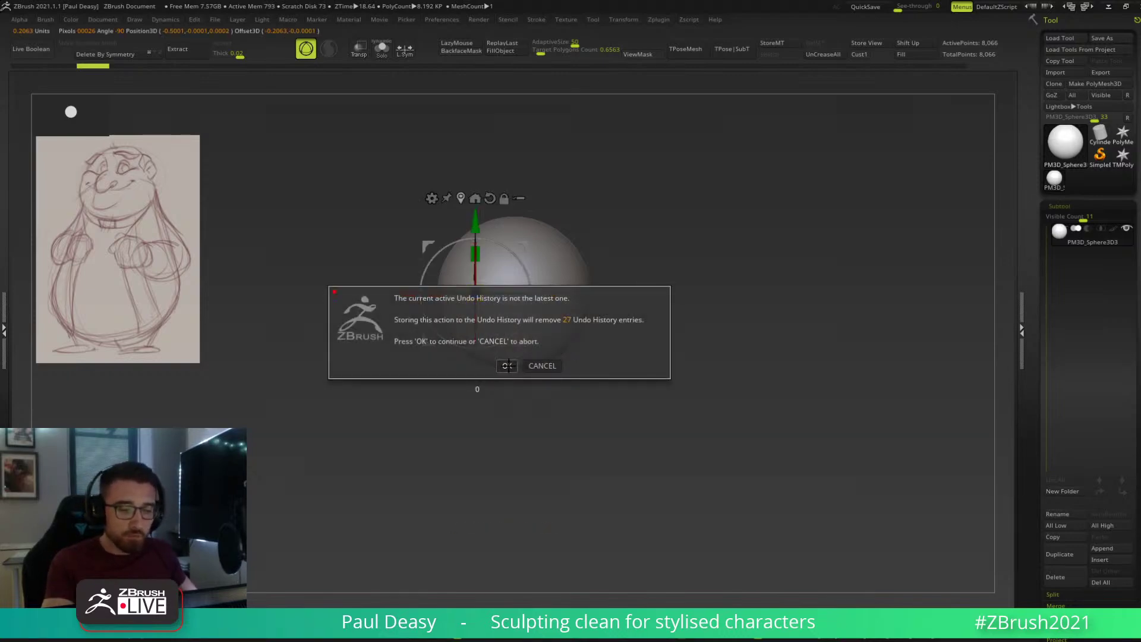
click(507, 366)
Duplicate the sphere diagonally down and forward in side view, and split the copy into its own subtool.
alt+drag(629, 306, 725, 301)
ctrl+drag(656, 266, 615, 332)
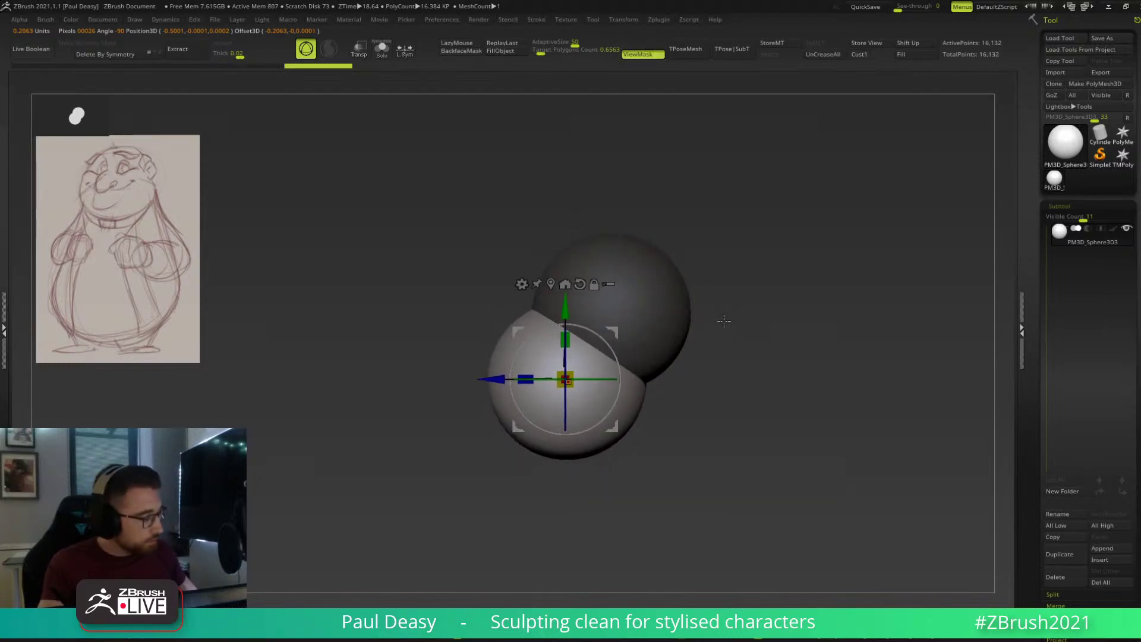
key(ctrl+shift+s)
key(q)
key(space)
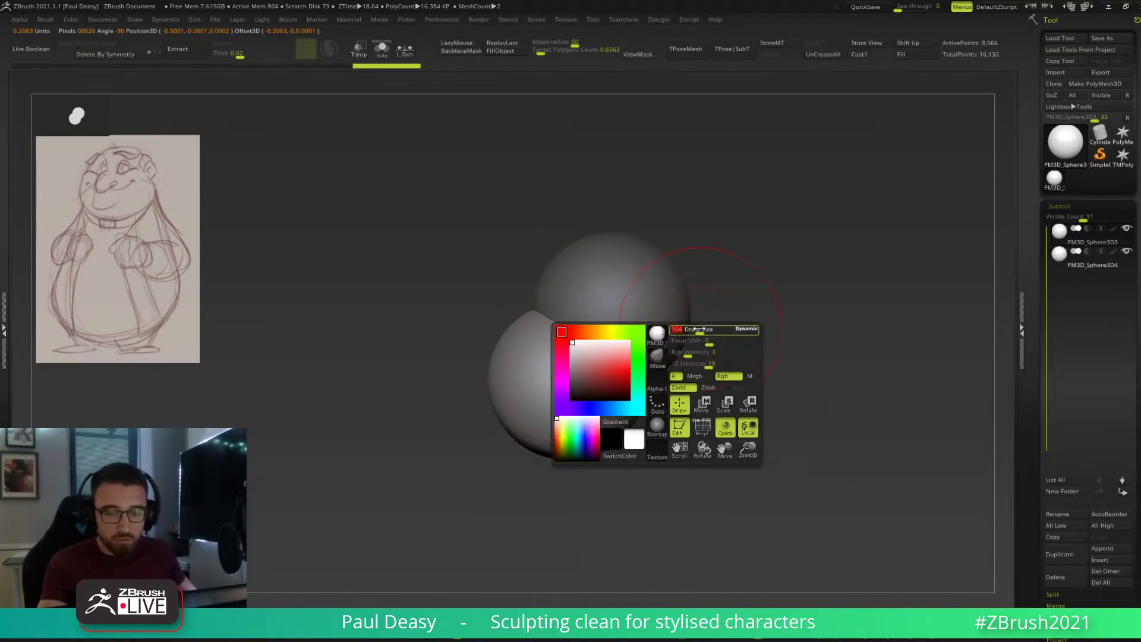
alt+drag(706, 354, 709, 340)
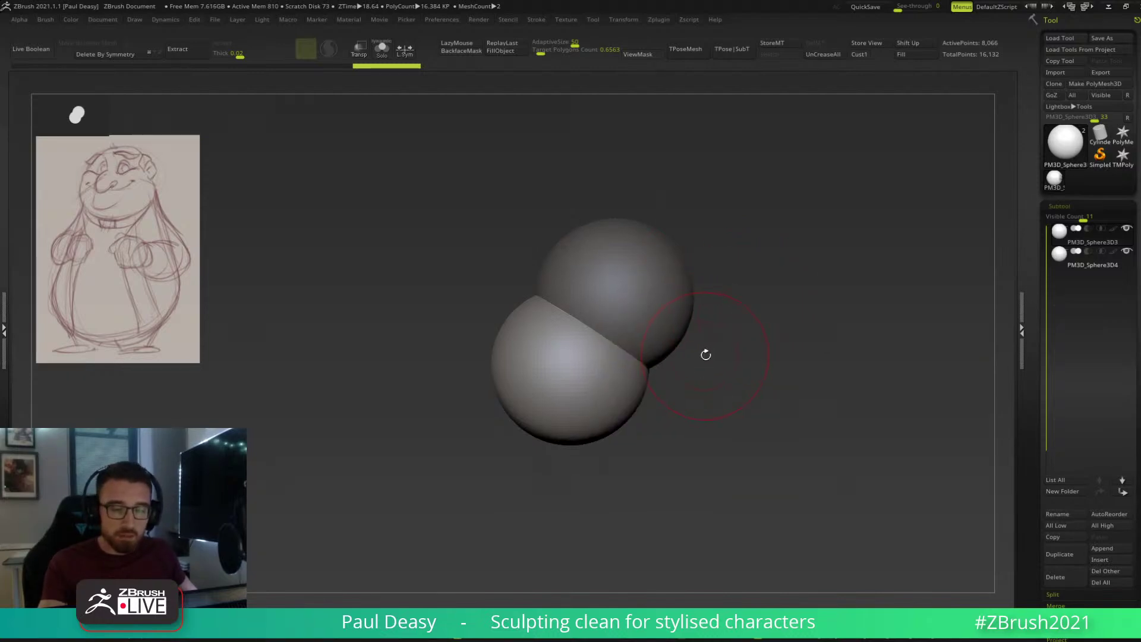
Nudge the lower sphere up and back into the upper one and push in its outer edges with the Move brush.
key(w)
drag(628, 313, 637, 300)
key(q)
key(space)
drag(513, 319, 528, 330)
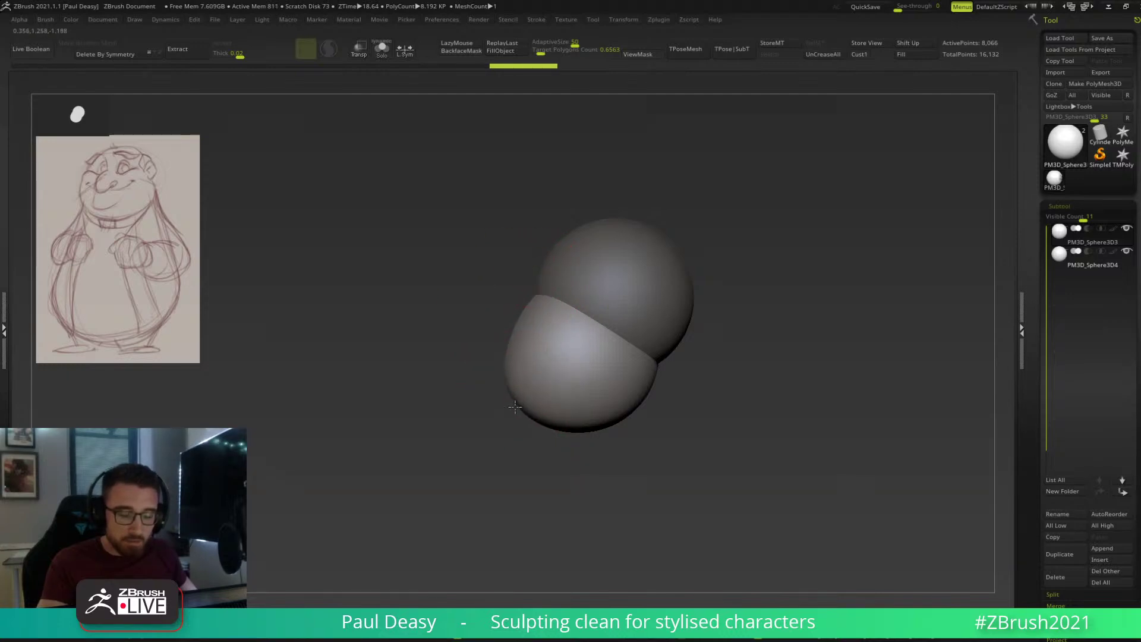
drag(662, 363, 649, 341)
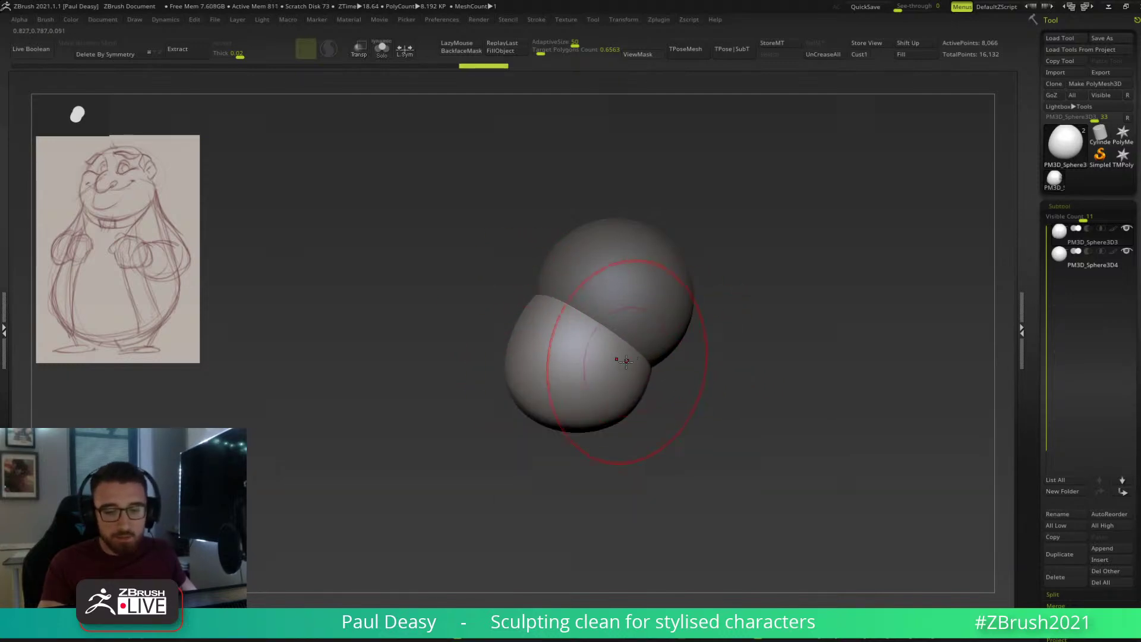
right_drag(635, 322, 633, 319)
drag(708, 312, 712, 324)
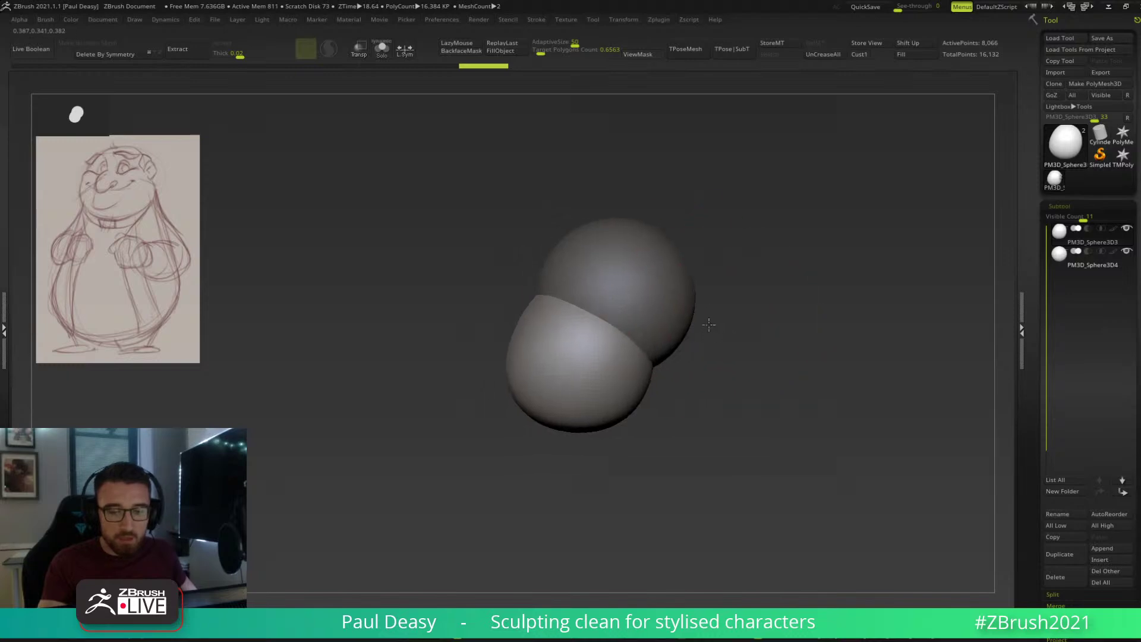
drag(651, 352, 641, 346)
drag(727, 314, 759, 350)
key(ctrl+shift+z)
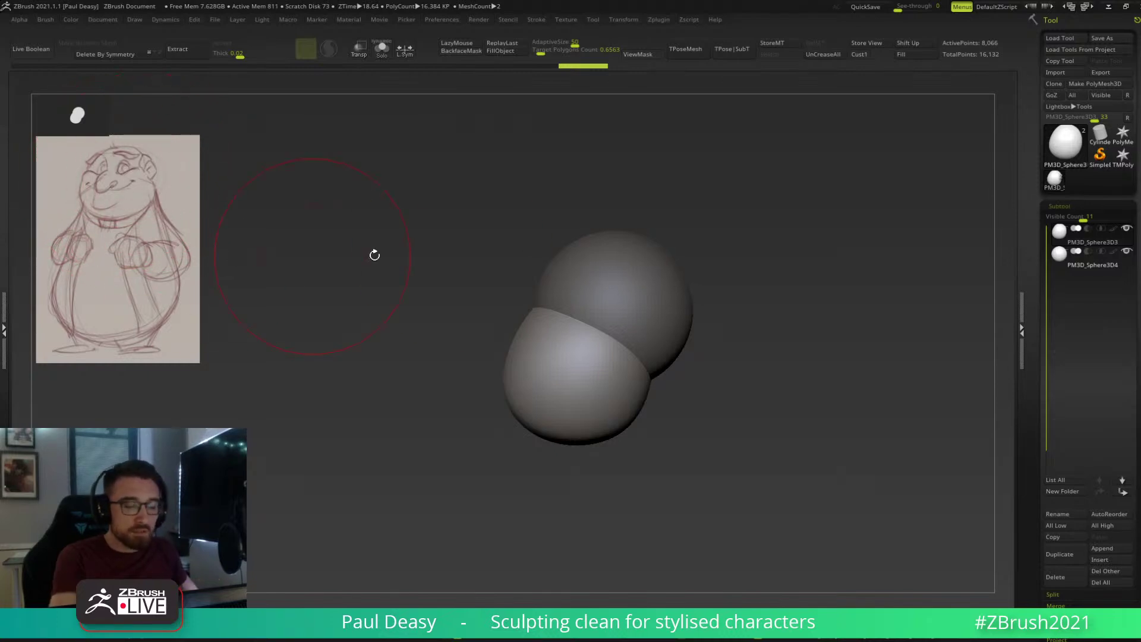
Pull the sides of the lower sphere slightly outward from the front with the Move brush, keeping symmetry.
drag(702, 348, 696, 349)
key(space)
key(space)
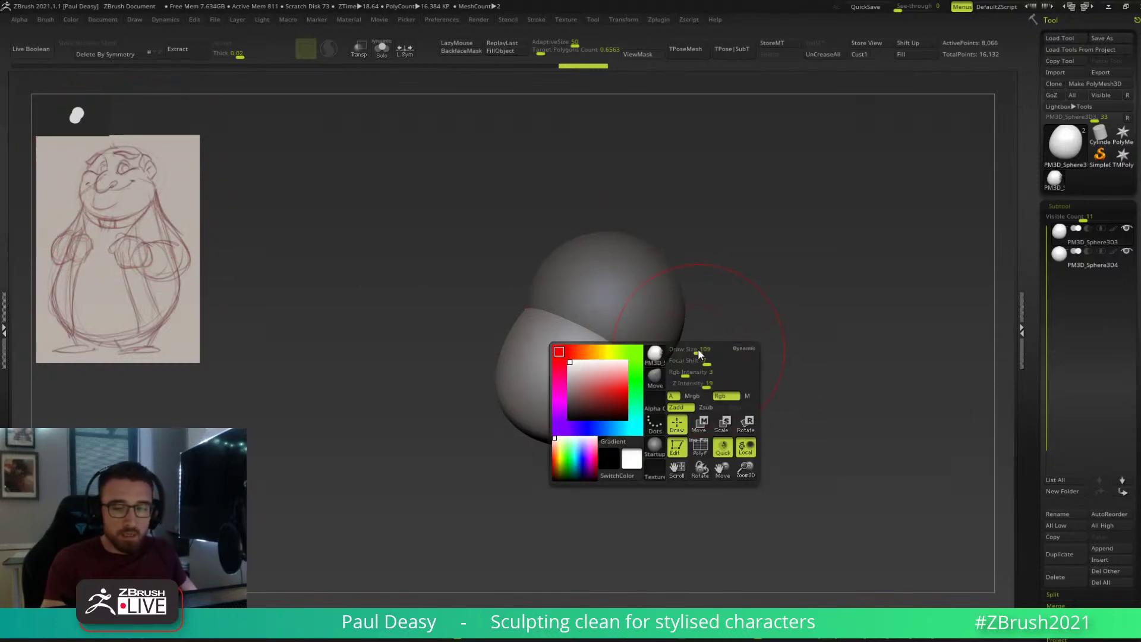
drag(746, 396, 683, 389)
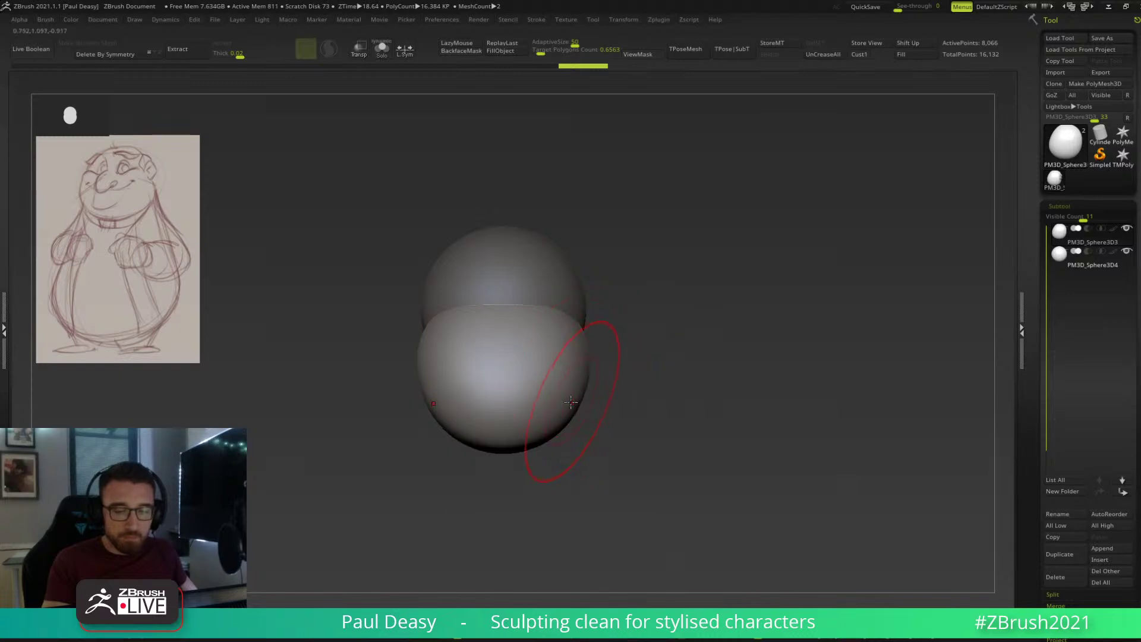
drag(571, 402, 582, 406)
mouse_move(574, 349)
mouse_down()
mouse_move(567, 317)
mouse_move(602, 310)
mouse_up()
Make the upper sphere the active subtool and pull its side slightly outward with the Move brush.
alt+click(581, 307)
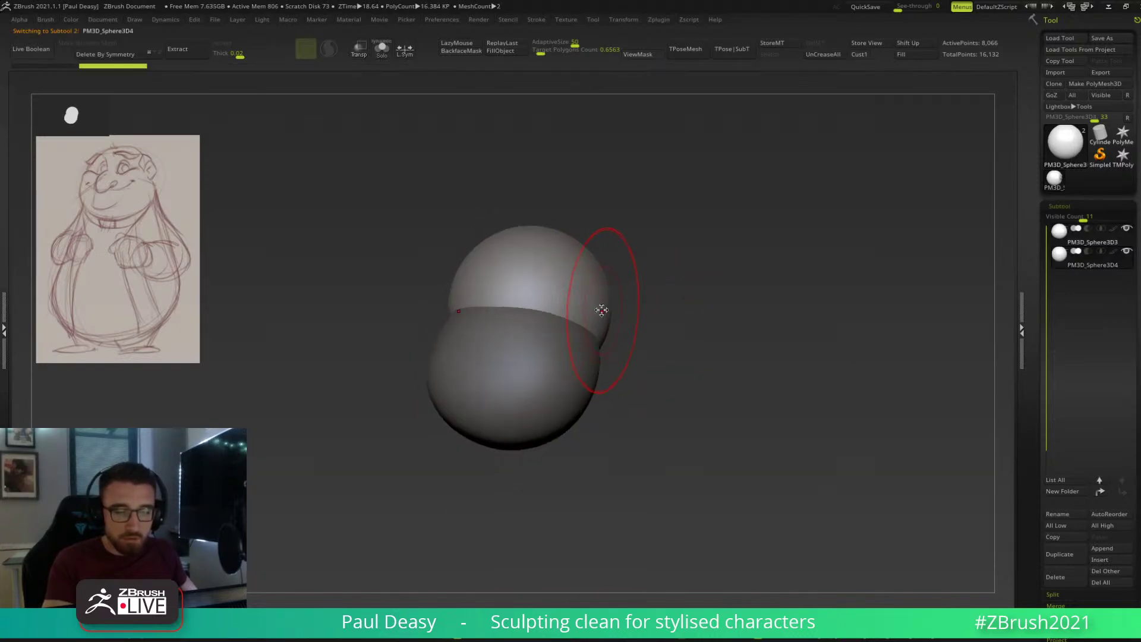
key(space)
mouse_move(586, 308)
mouse_down()
mouse_move(630, 306)
mouse_move(608, 314)
mouse_up()
key(space)
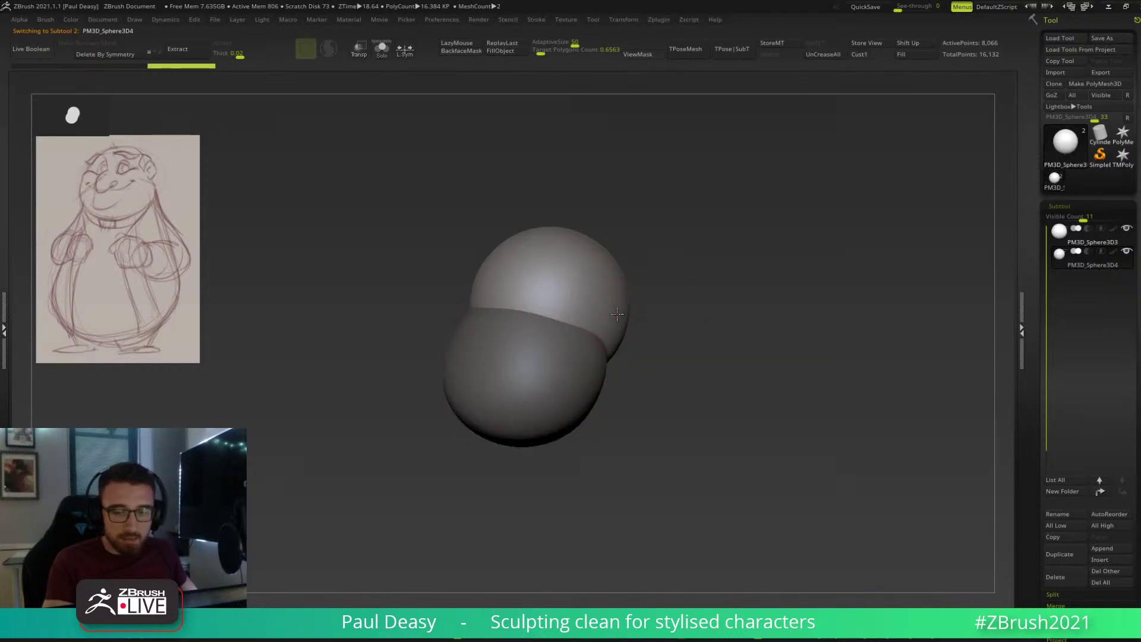
shift+drag(672, 348, 544, 351)
Duplicate the upper sphere down and toward the back of the head in side view, and split the copy into its own subtool.
alt+click(599, 312)
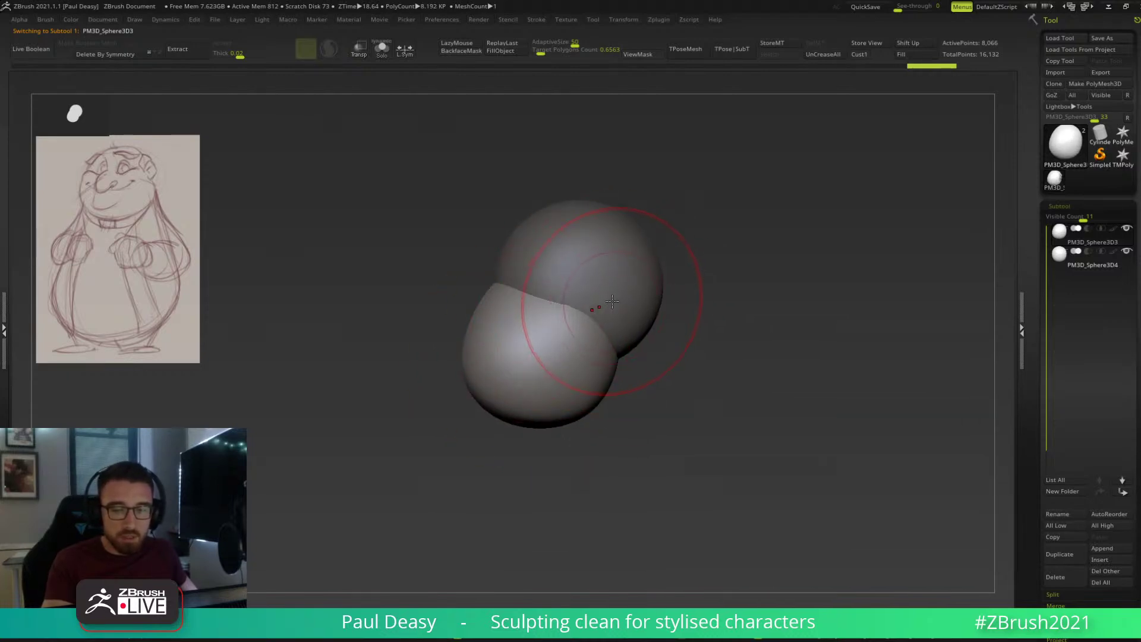
key(space)
alt+click(642, 327)
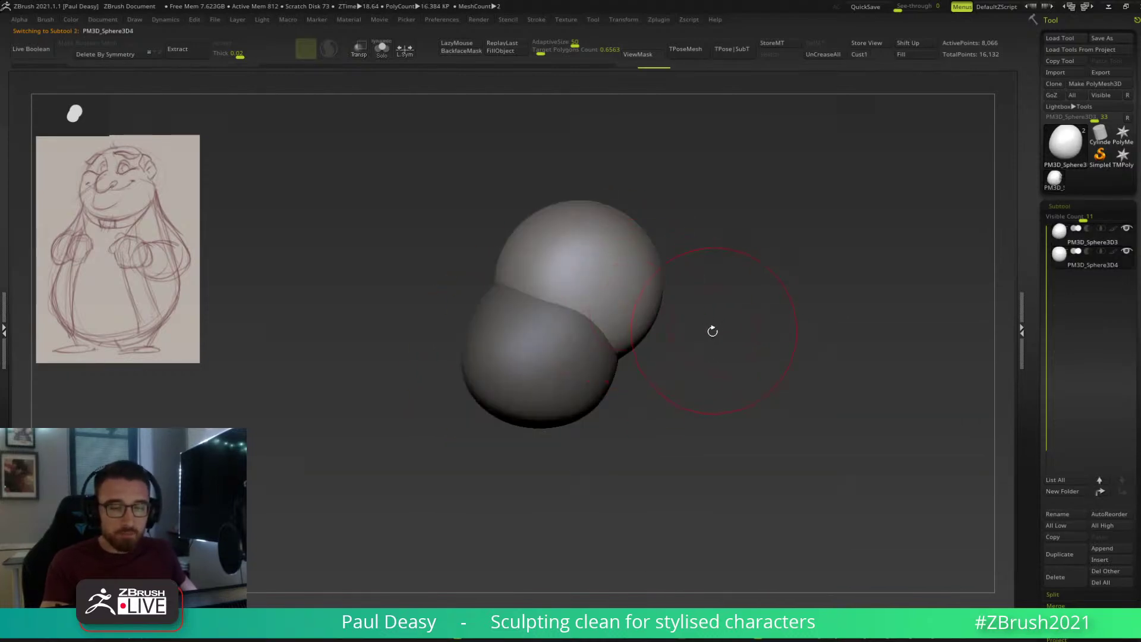
key(w)
ctrl+drag(581, 309, 616, 376)
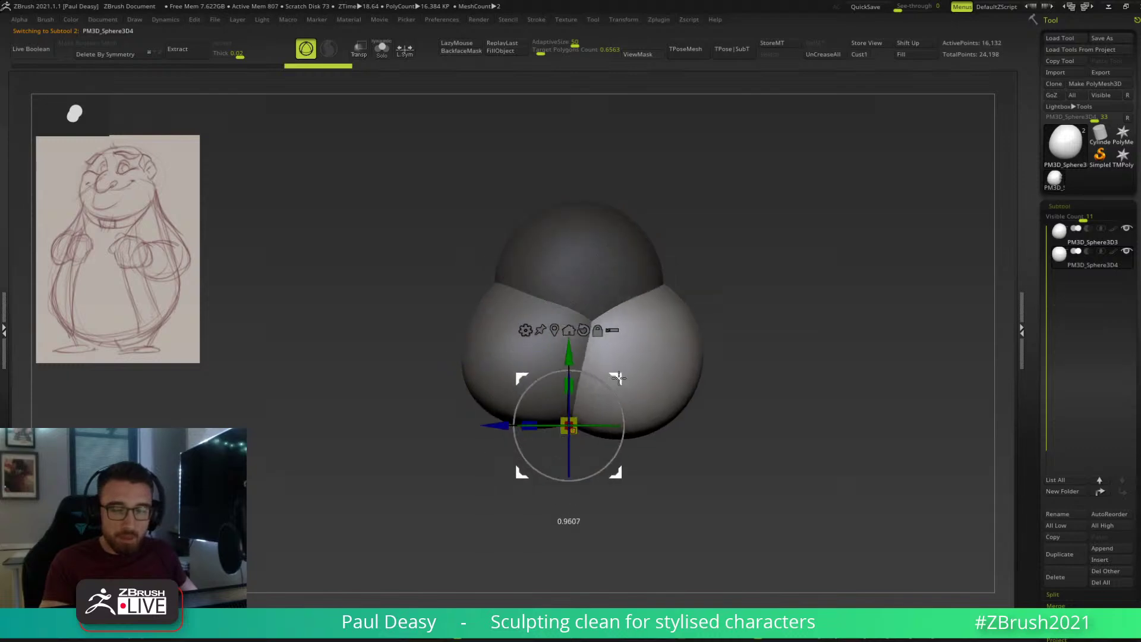
key(ctrl+shift+s)
Move the back sphere up and forward into the other two spheres and recentre the transform gizmo on it.
key(q)
key(space)
drag(657, 339, 667, 349)
key(w)
drag(568, 425, 542, 395)
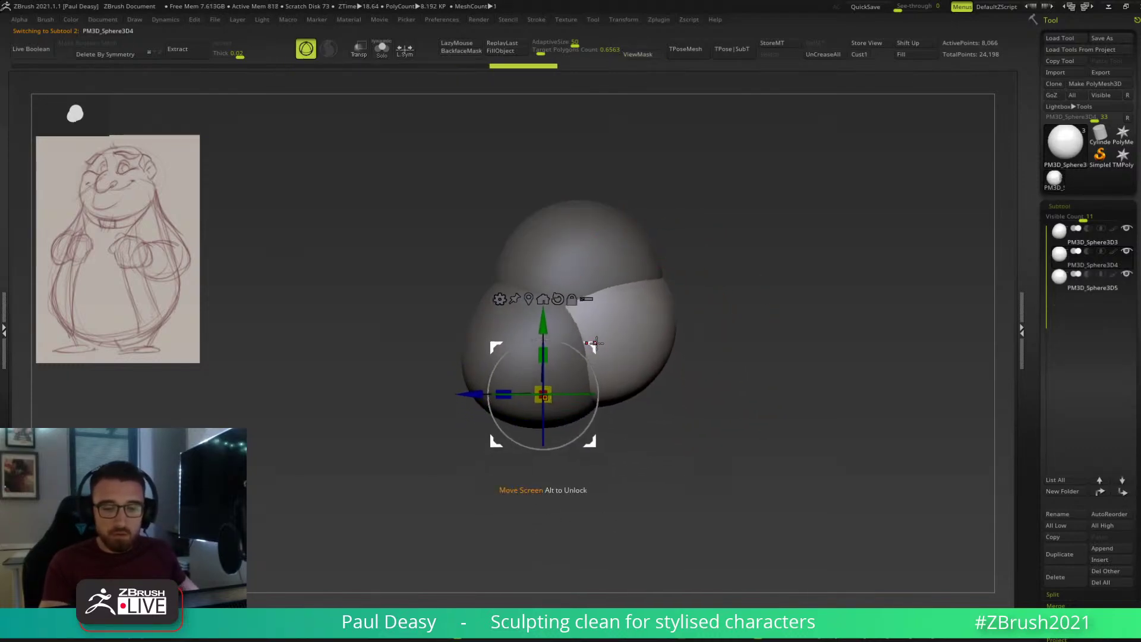
click(529, 299)
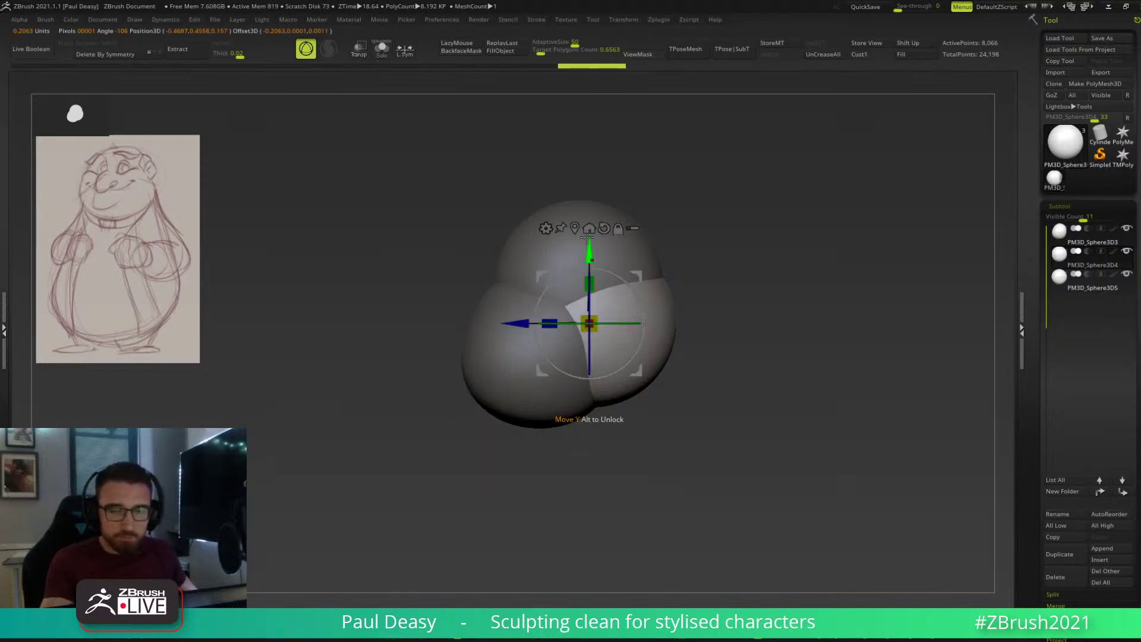
Pull the back sphere's sides slightly outward from the rear with the Move brush, keeping symmetry.
shift+drag(682, 244, 708, 298)
drag(605, 313, 702, 311)
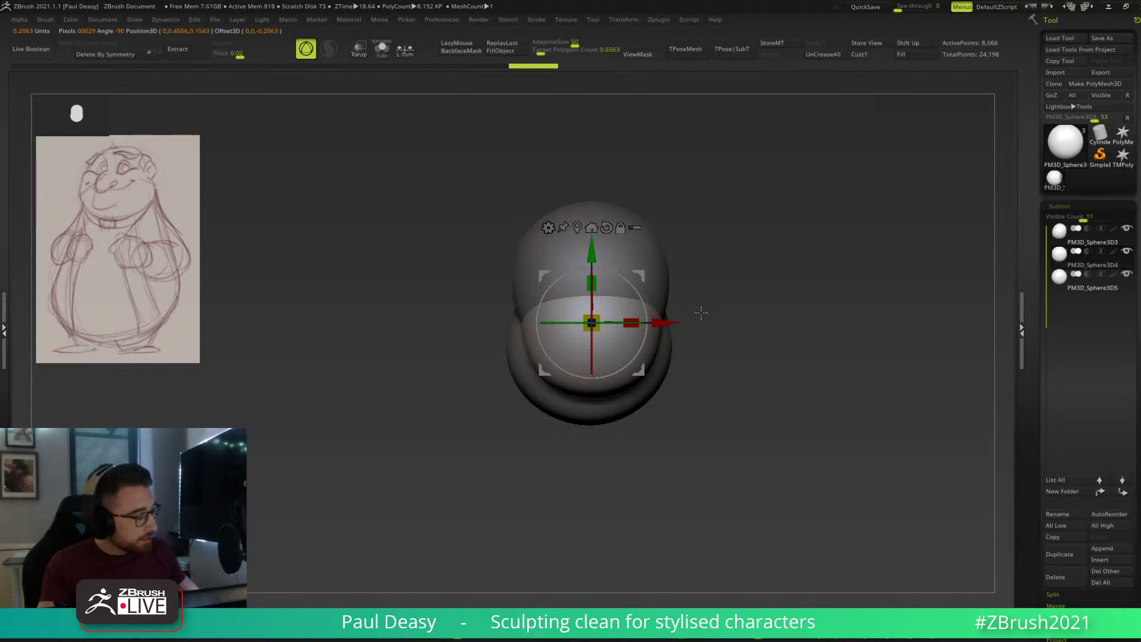
key(q)
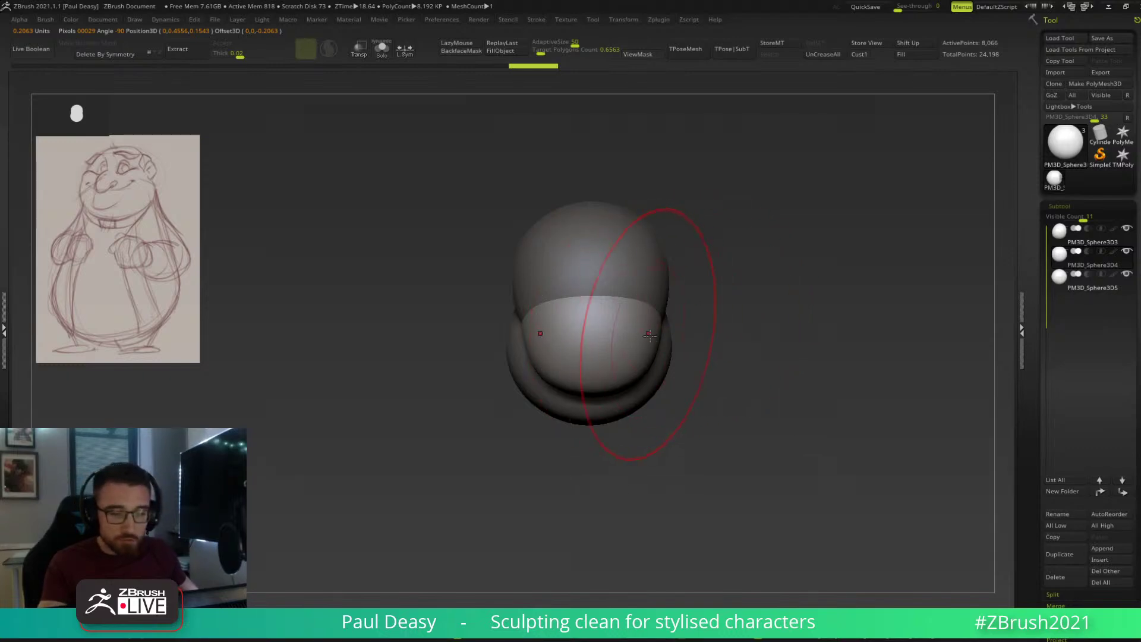
key(space)
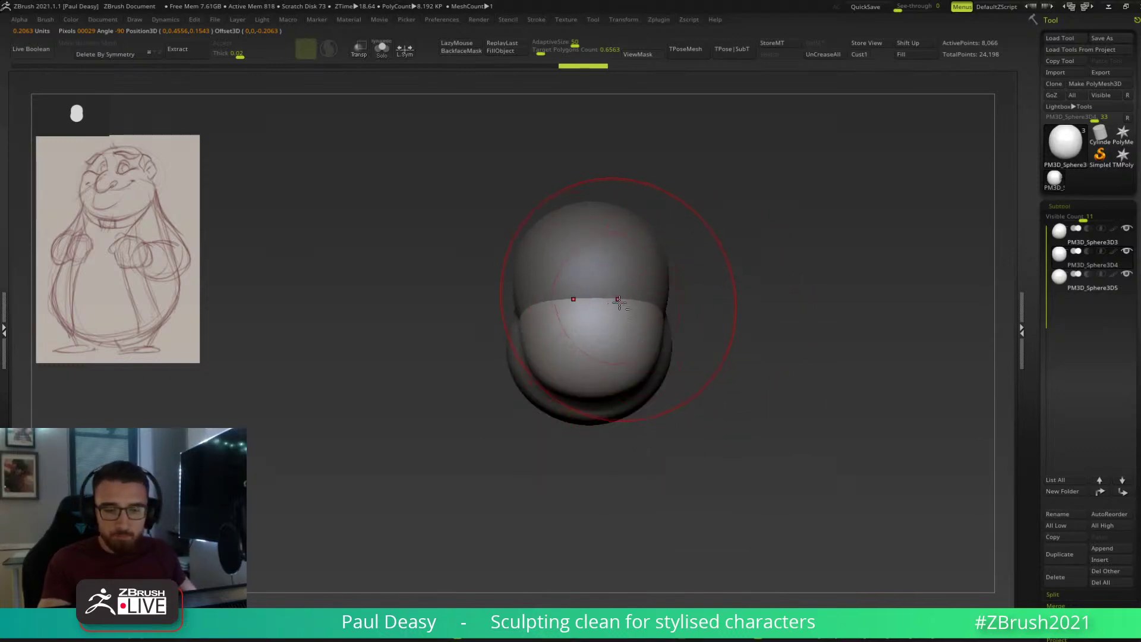
key(space)
drag(661, 357, 633, 315)
key(space)
Mask the upper part of the back sphere in side view and stretch its unmasked lower part downward toward the neck.
drag(717, 311, 823, 307)
mouse_move(689, 321)
mouse_down()
mouse_move(711, 334)
mouse_move(395, 311)
mouse_move(387, 140)
mouse_up()
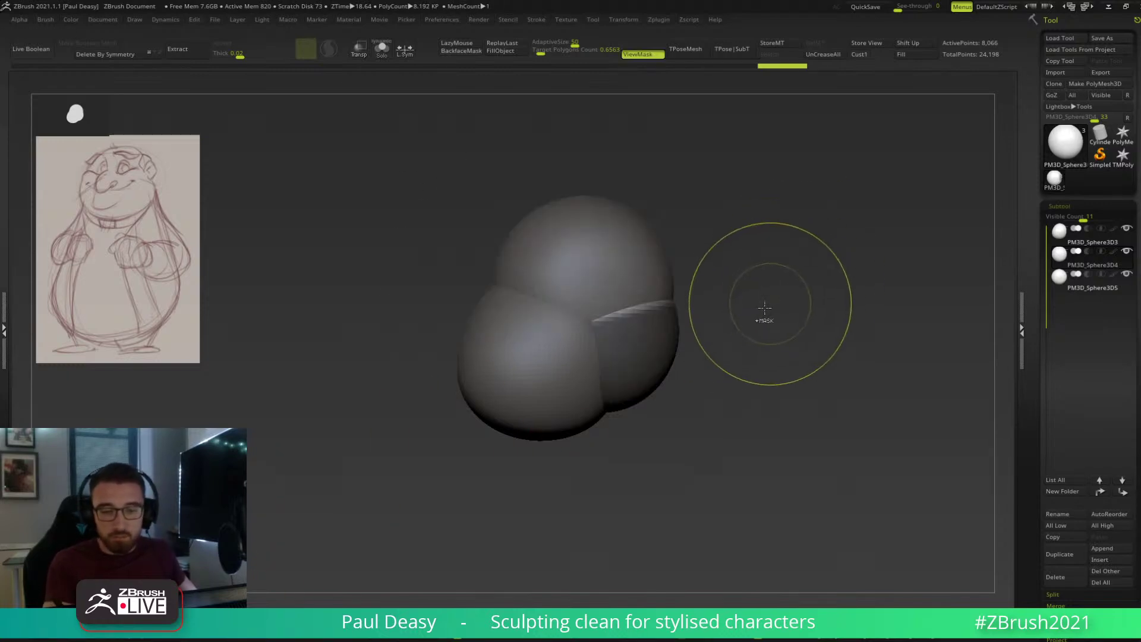
key(w)
drag(646, 281, 658, 352)
key(q)
Clear the mask on the stretched back sphere, and smooth and remesh it to even out the folds.
key(space)
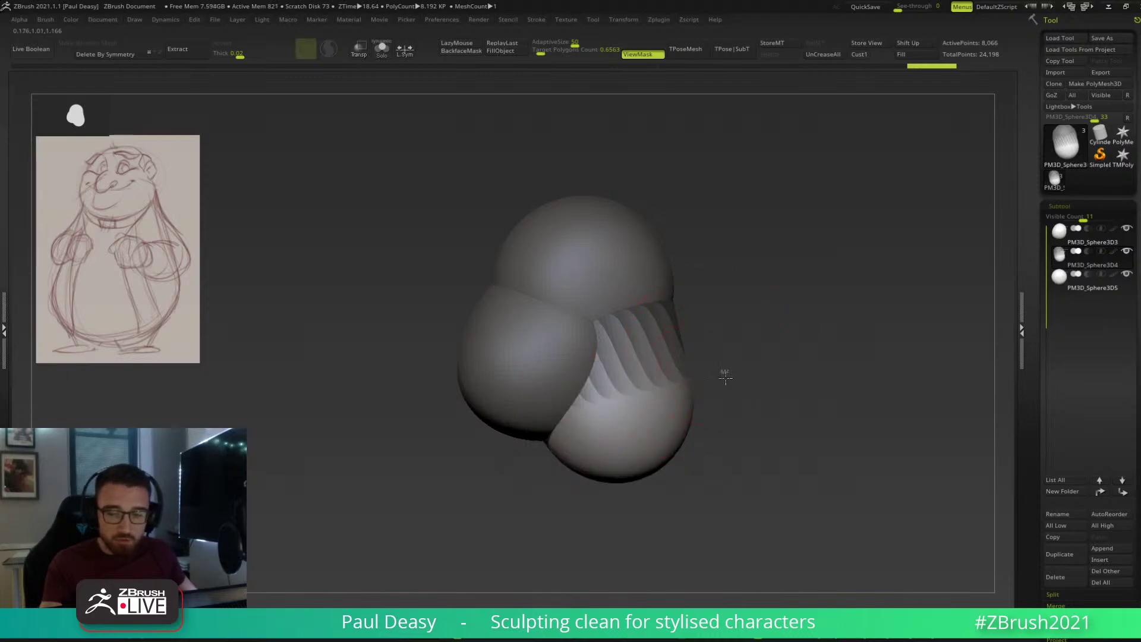
ctrl+drag(723, 374, 735, 388)
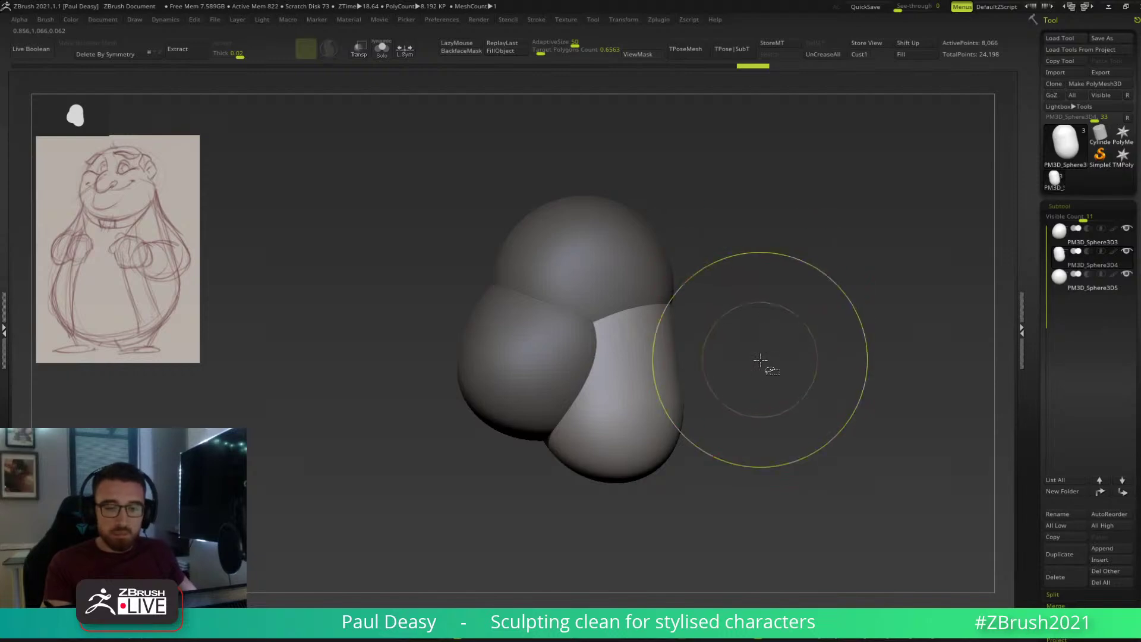
ctrl+click(760, 369)
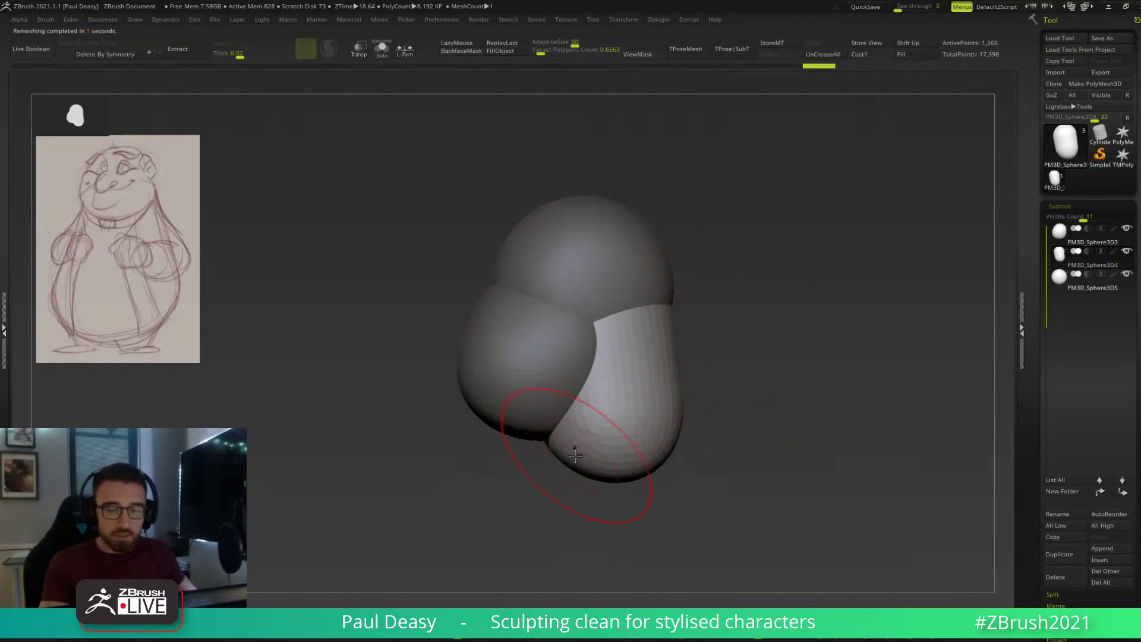
Tuck in the underside of the stretched back form and pull the lower front sphere's sides outward with the Move brush.
drag(644, 466, 668, 446)
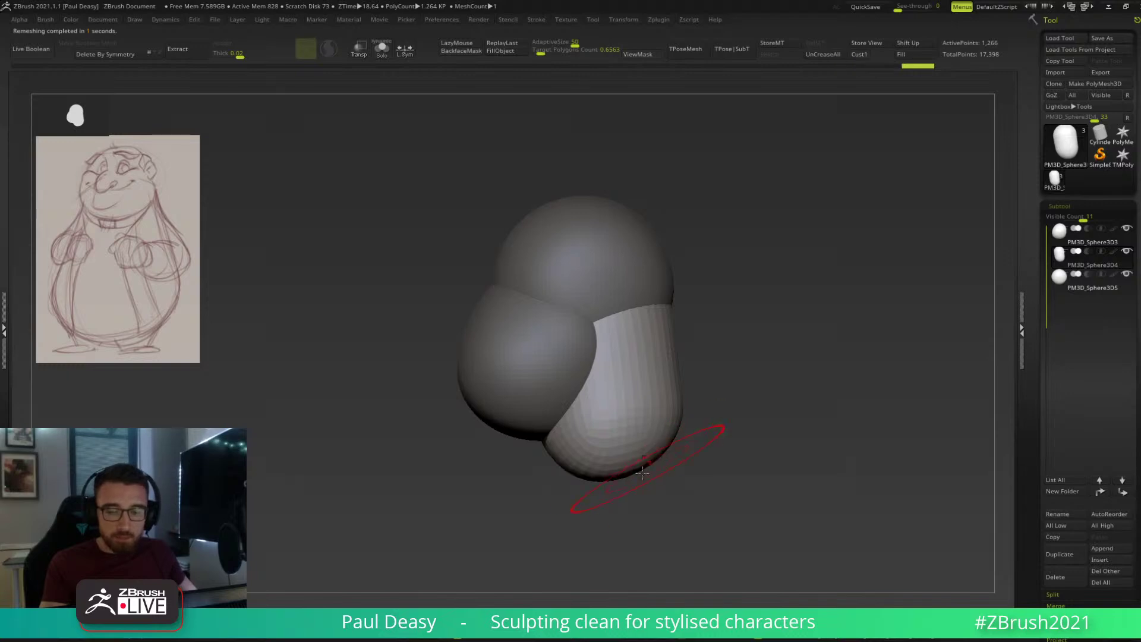
drag(606, 476, 661, 452)
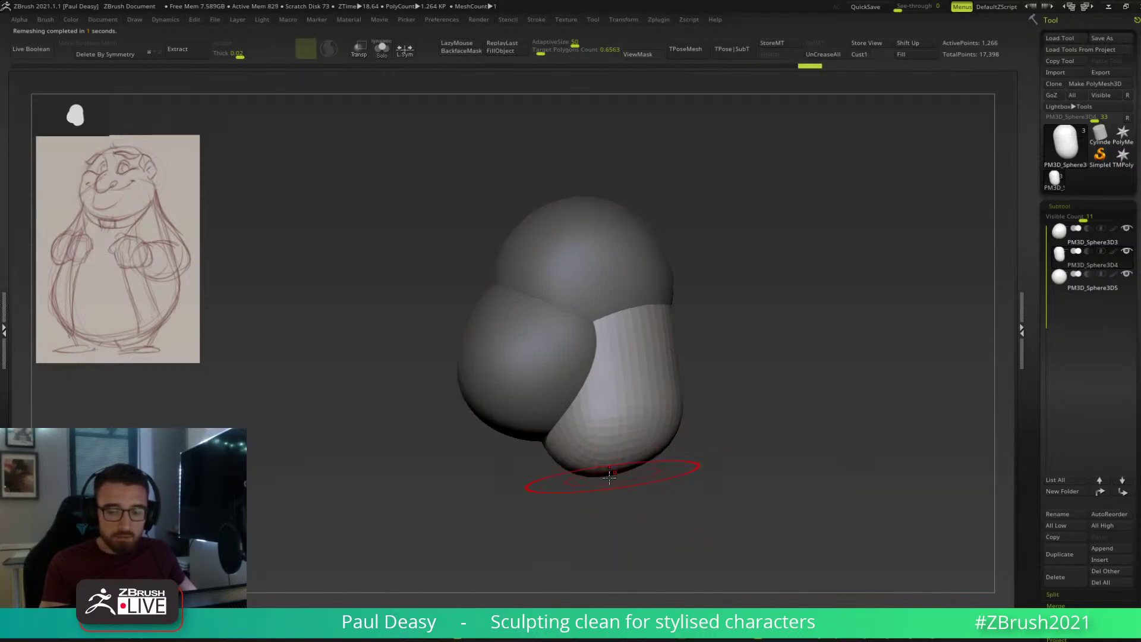
alt+click(553, 357)
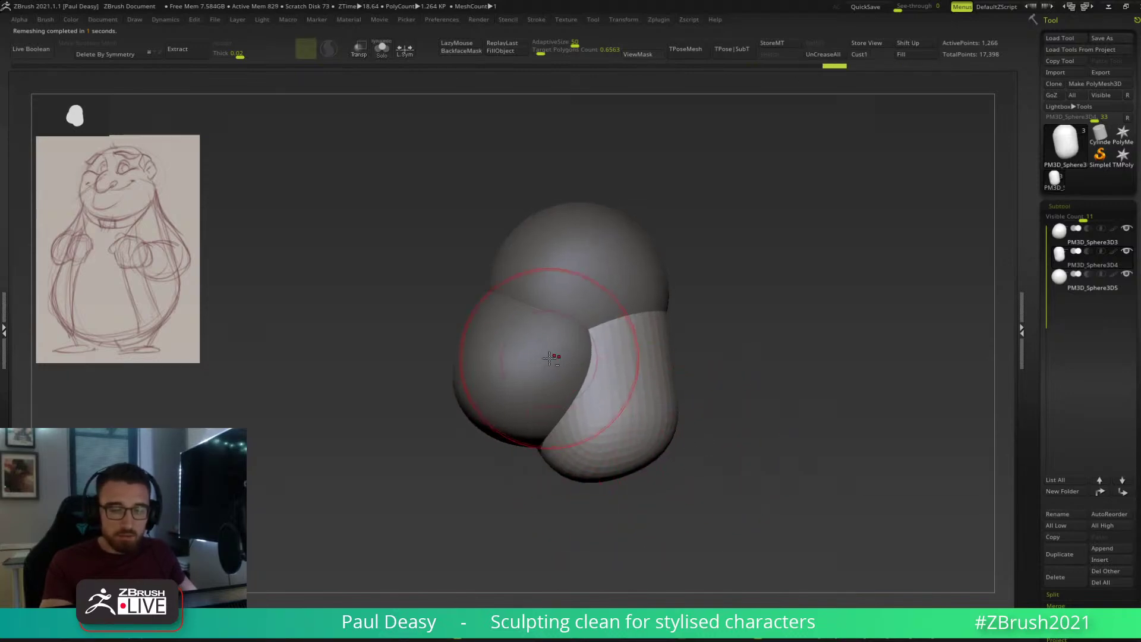
drag(737, 382, 677, 392)
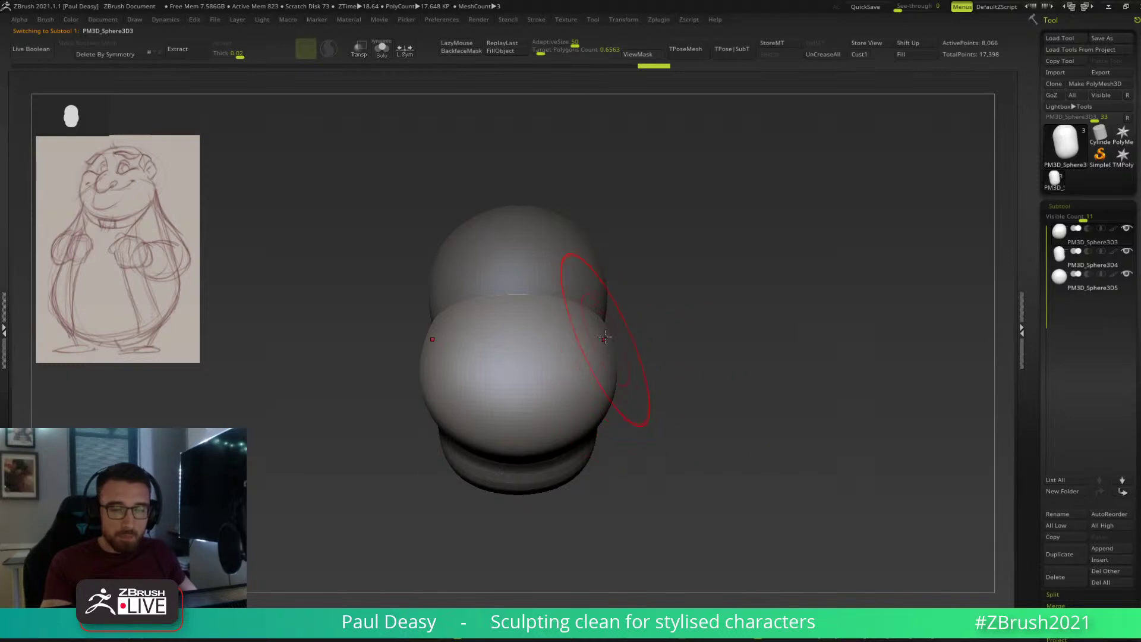
Make the upper sphere active and reshape it with the Move brush into a sloping forehead with a flatter, squarer crown.
alt+click(577, 273)
drag(685, 338, 645, 324)
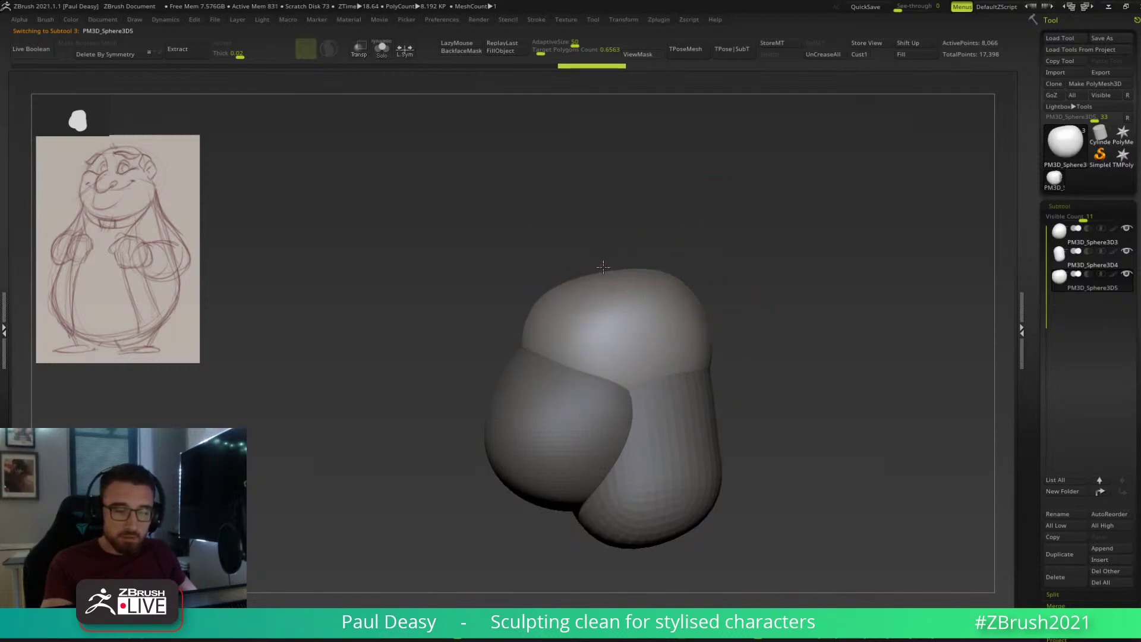
mouse_move(689, 267)
mouse_down()
mouse_move(784, 300)
mouse_move(662, 321)
mouse_move(637, 268)
mouse_move(623, 297)
mouse_move(627, 255)
mouse_up()
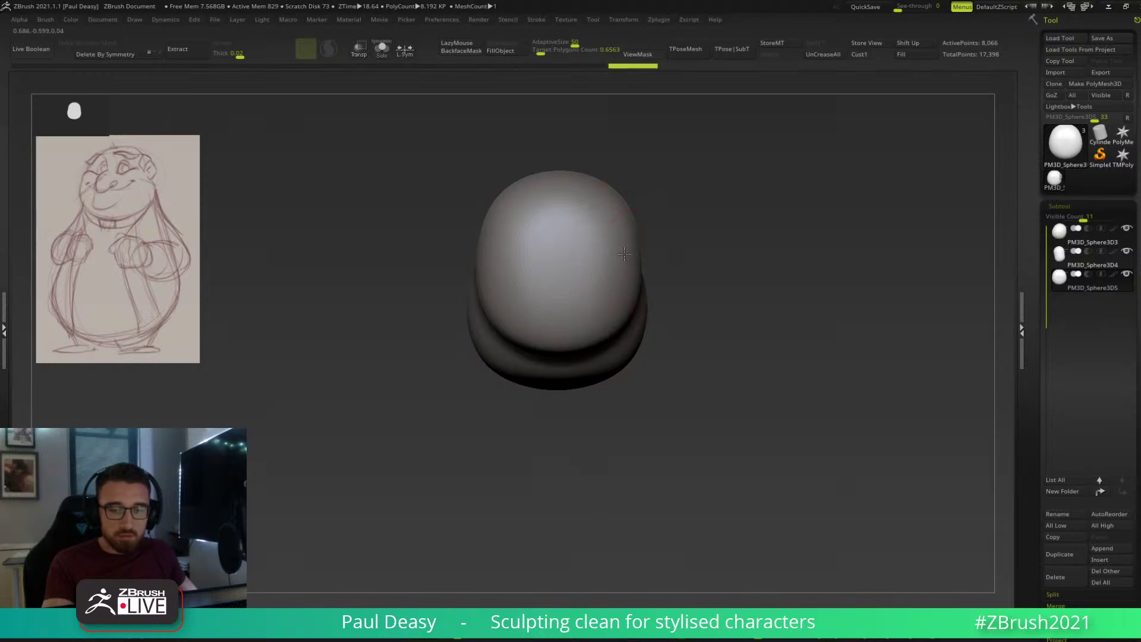
drag(614, 212, 570, 214)
mouse_move(731, 354)
mouse_down()
mouse_move(736, 328)
mouse_move(675, 376)
mouse_up()
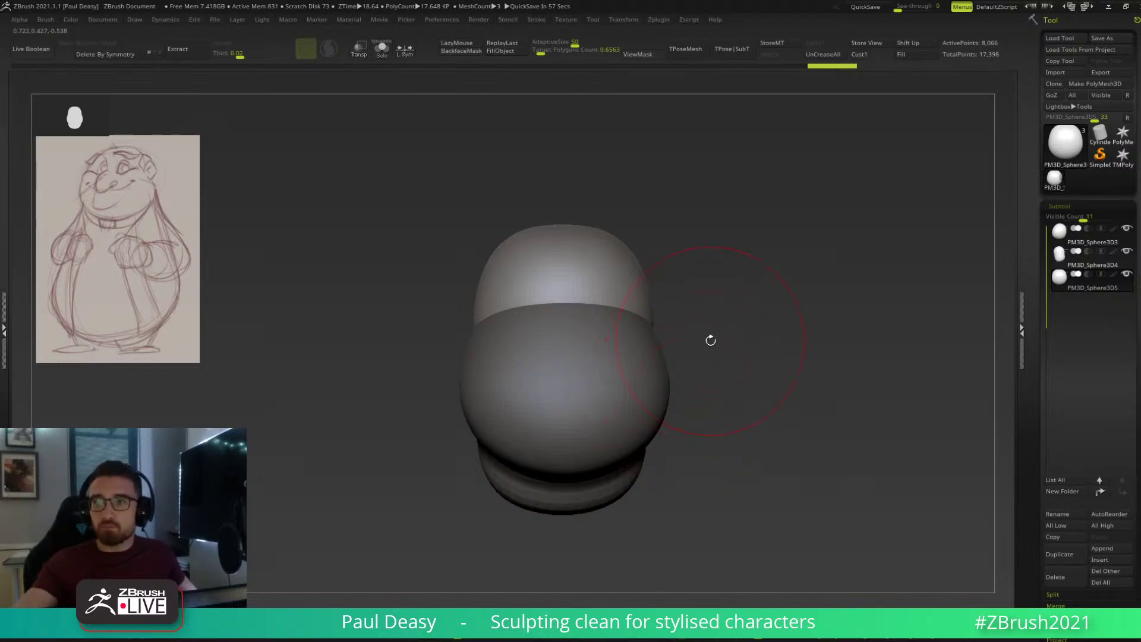
key(space)
alt+drag(726, 331, 721, 335)
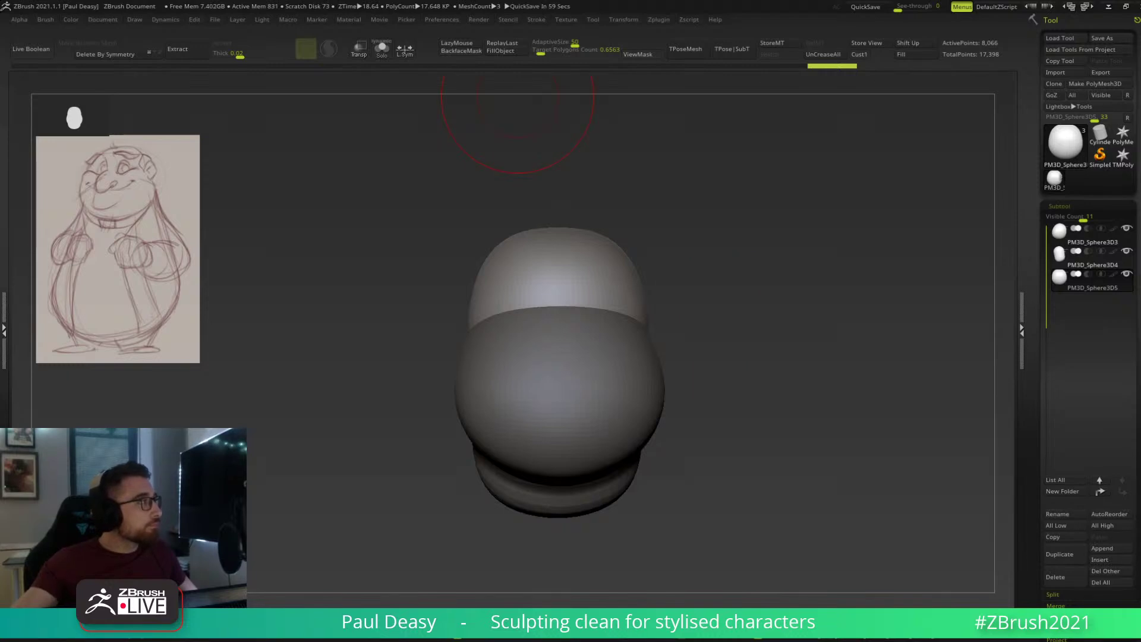
mouse_move(687, 318)
mouse_down()
mouse_move(661, 322)
mouse_move(690, 303)
mouse_move(664, 301)
mouse_move(690, 280)
mouse_move(701, 290)
mouse_up()
key(space)
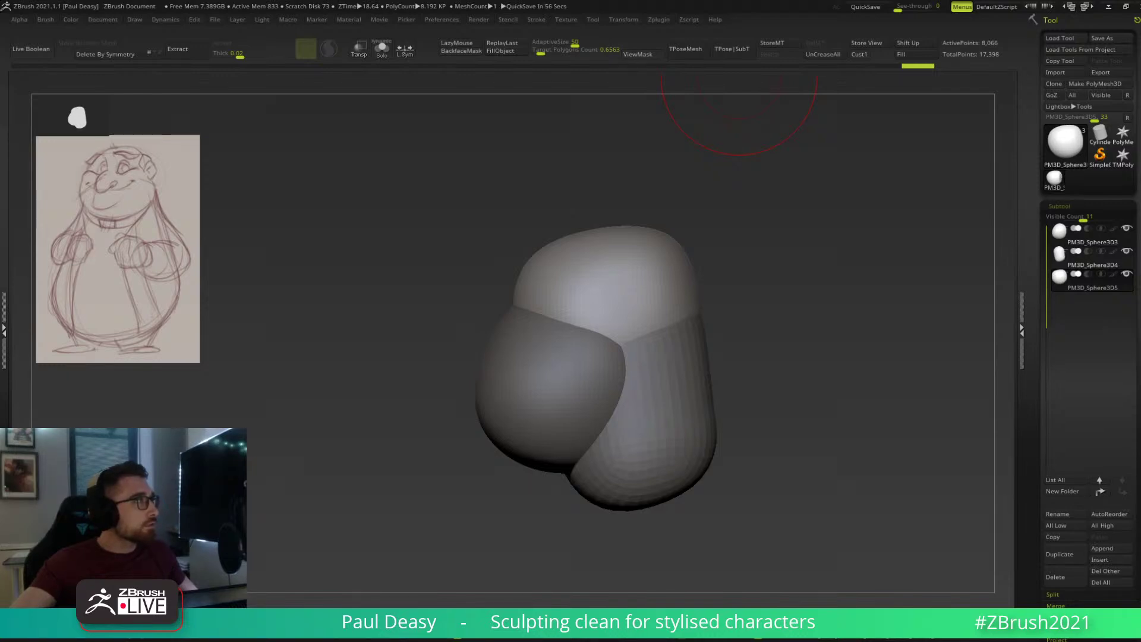
key(XF86AudioLowerVolume)
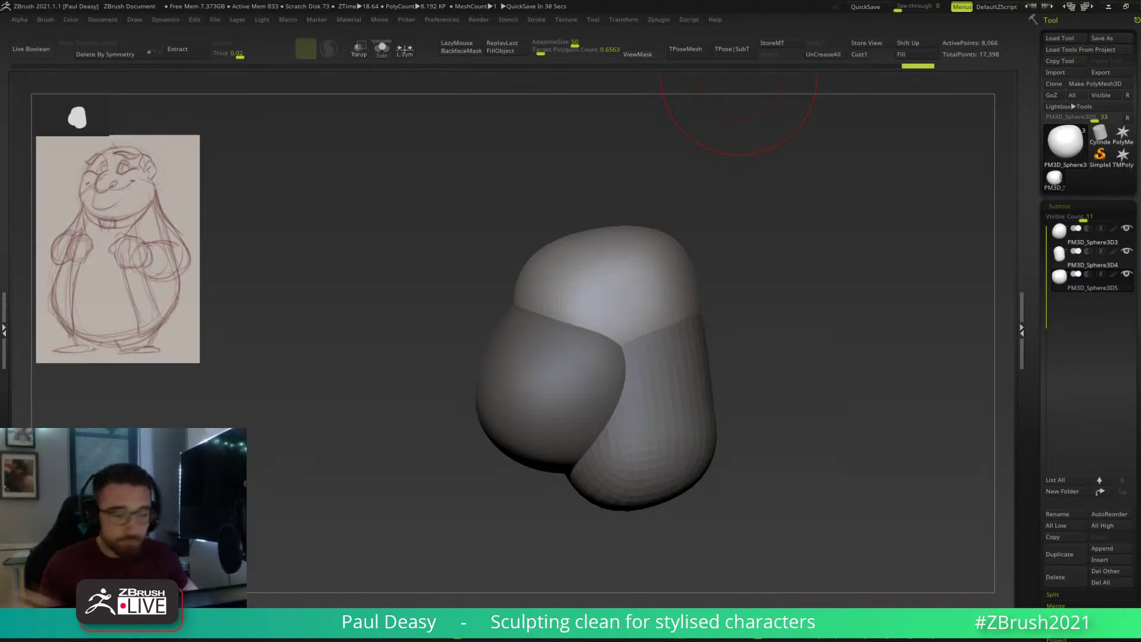
drag(742, 360, 662, 280)
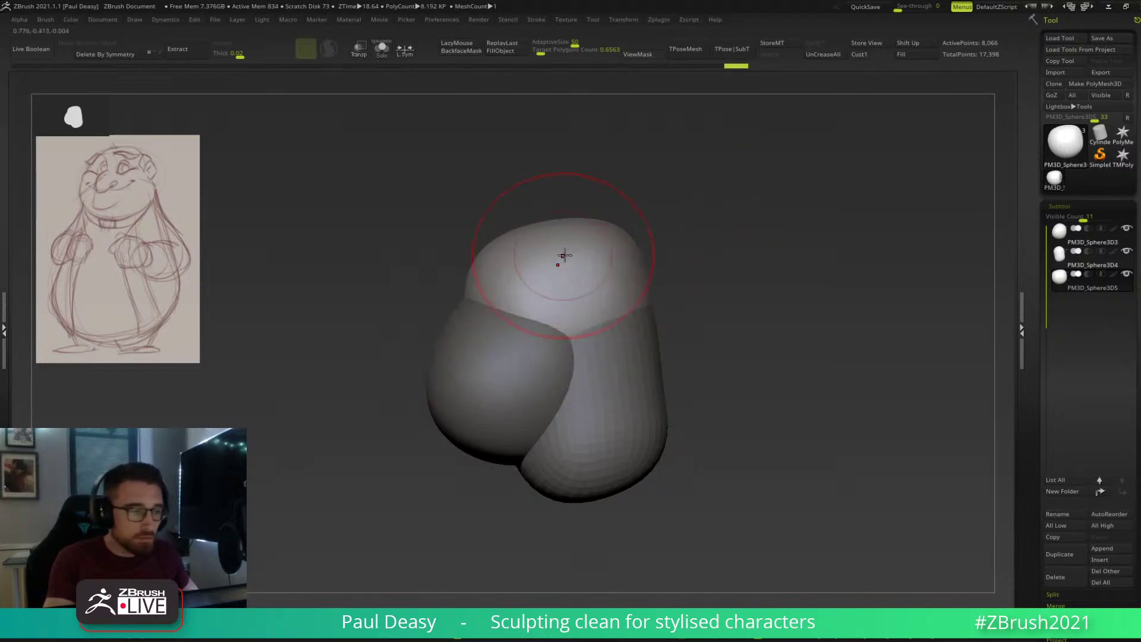
right_click(722, 279)
drag(726, 256, 717, 279)
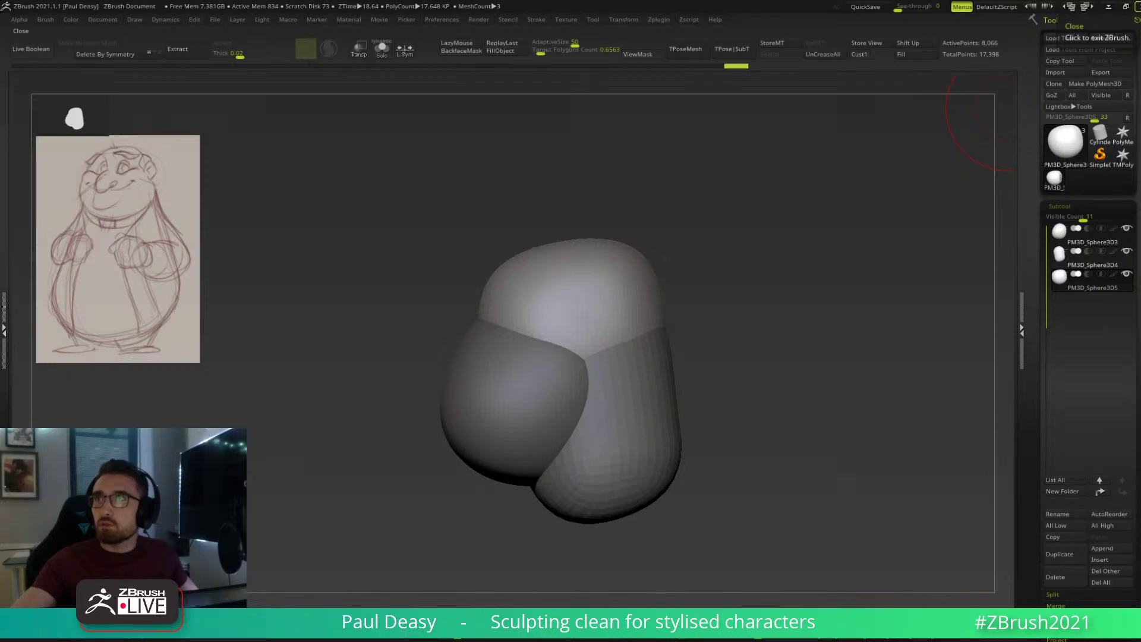
Switch to General Mustard.psd in Photoshop, widen its window and frame the separate head sketch above the full character.
key(alt+Tab)
drag(791, 48, 636, 37)
alt+scroll(529, 196, up, 5)
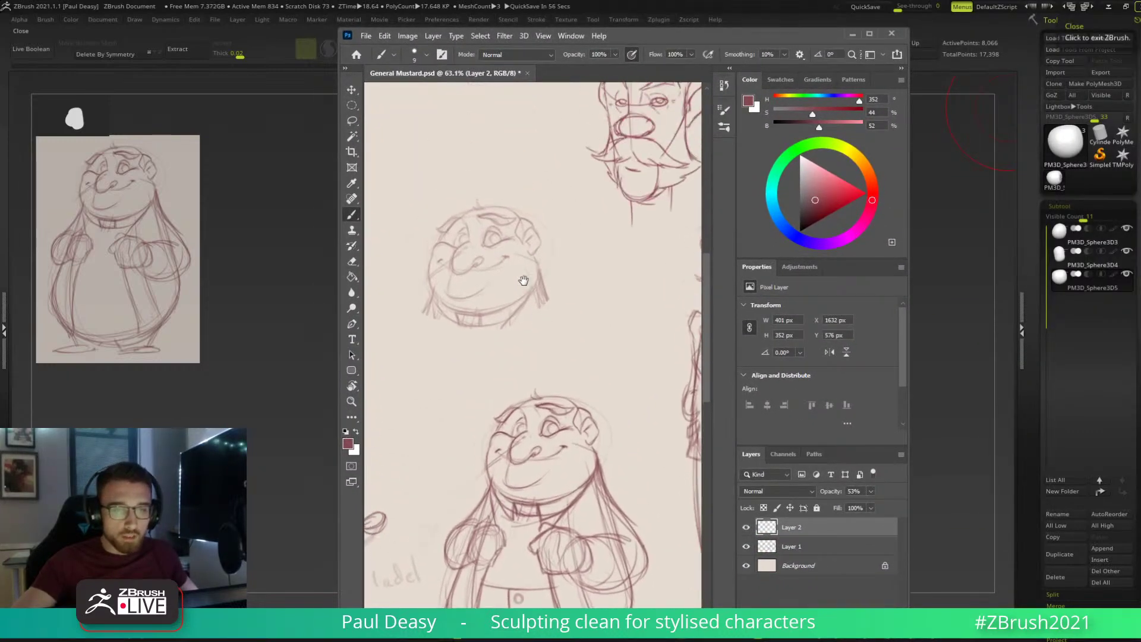
drag(527, 265, 530, 274)
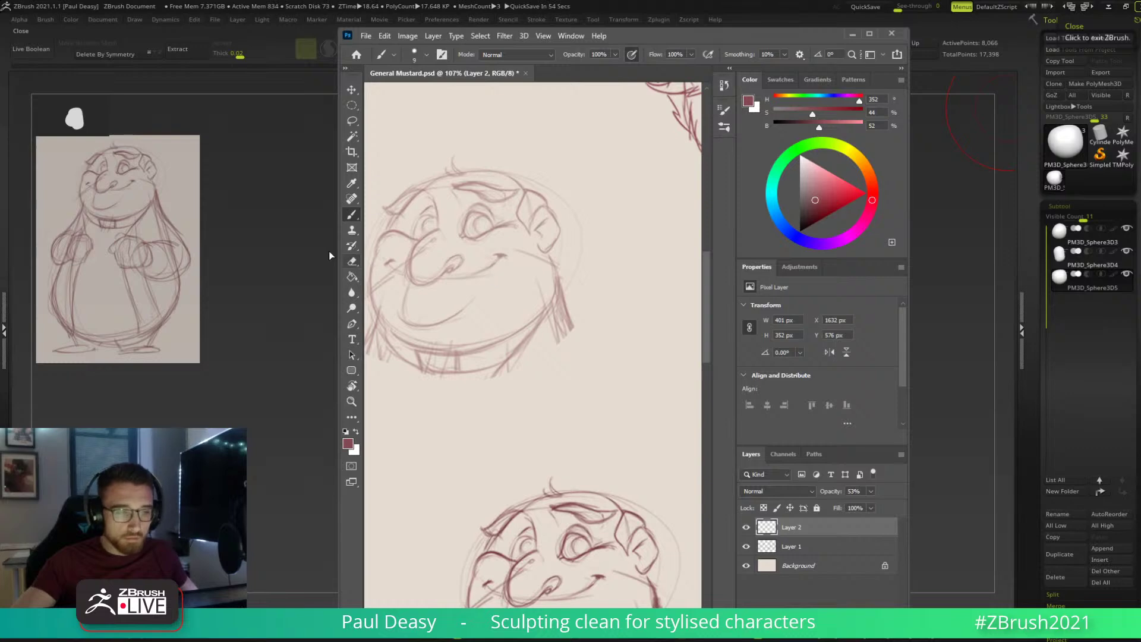
drag(336, 247, 191, 248)
mouse_move(429, 349)
mouse_down()
mouse_move(544, 336)
mouse_move(476, 325)
mouse_up()
Add a new layer above the sketch and set up a more saturated red brush at 6 px.
key(ctrl+shift+alt+n)
drag(832, 202, 837, 201)
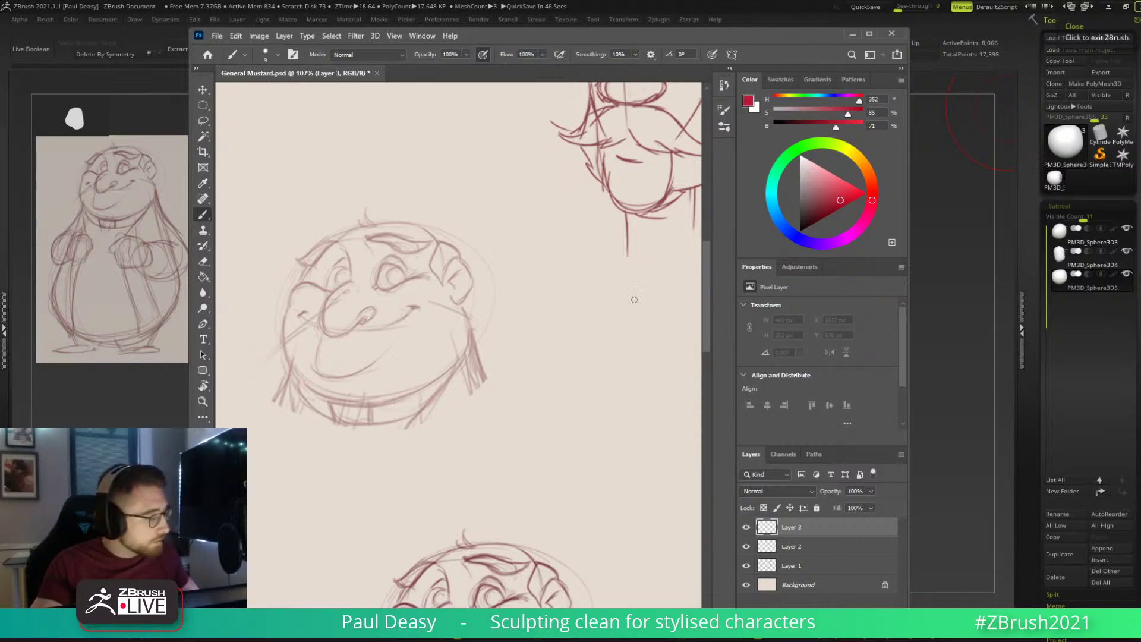
right_click(576, 268)
drag(645, 295, 644, 299)
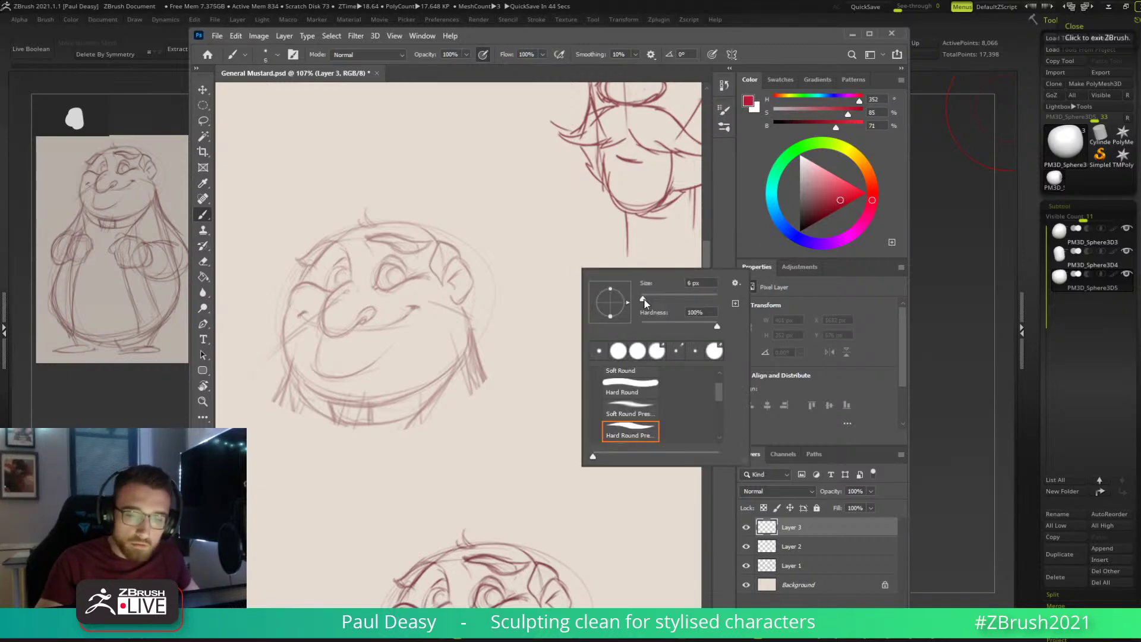
key(Return)
Sketch overlapping ellipses for the cranium and the wider lower face over the head drawing, and switch back to ZBrush.
alt+scroll(420, 288, up, 2)
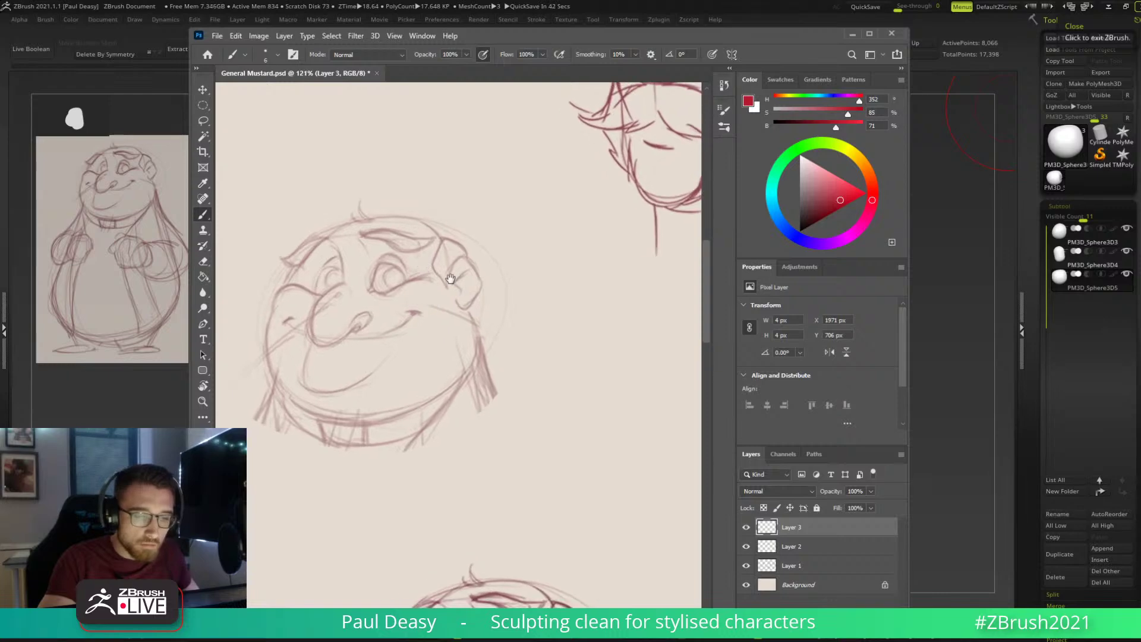
drag(460, 318, 445, 280)
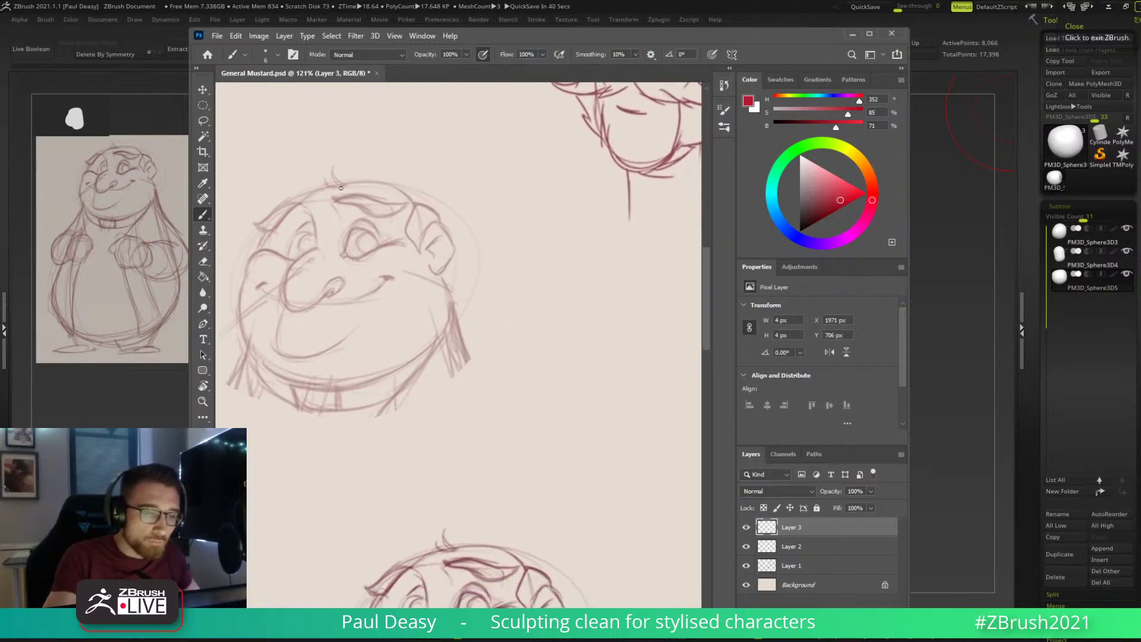
mouse_move(274, 248)
mouse_down()
mouse_move(351, 191)
mouse_move(395, 193)
mouse_move(312, 192)
mouse_up()
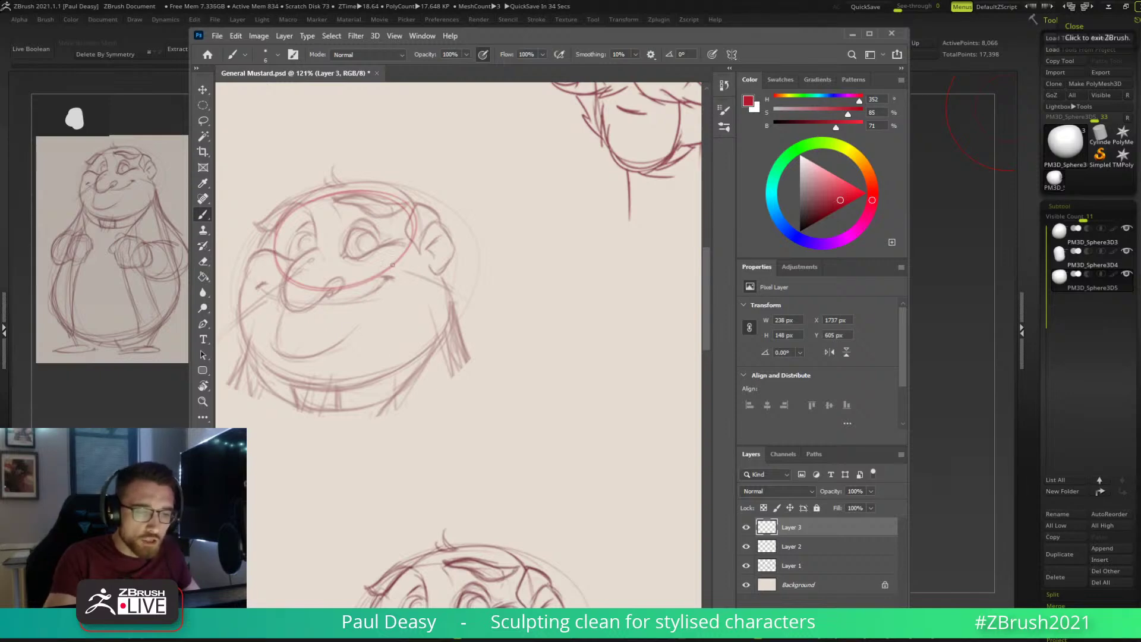
key(ctrl+z)
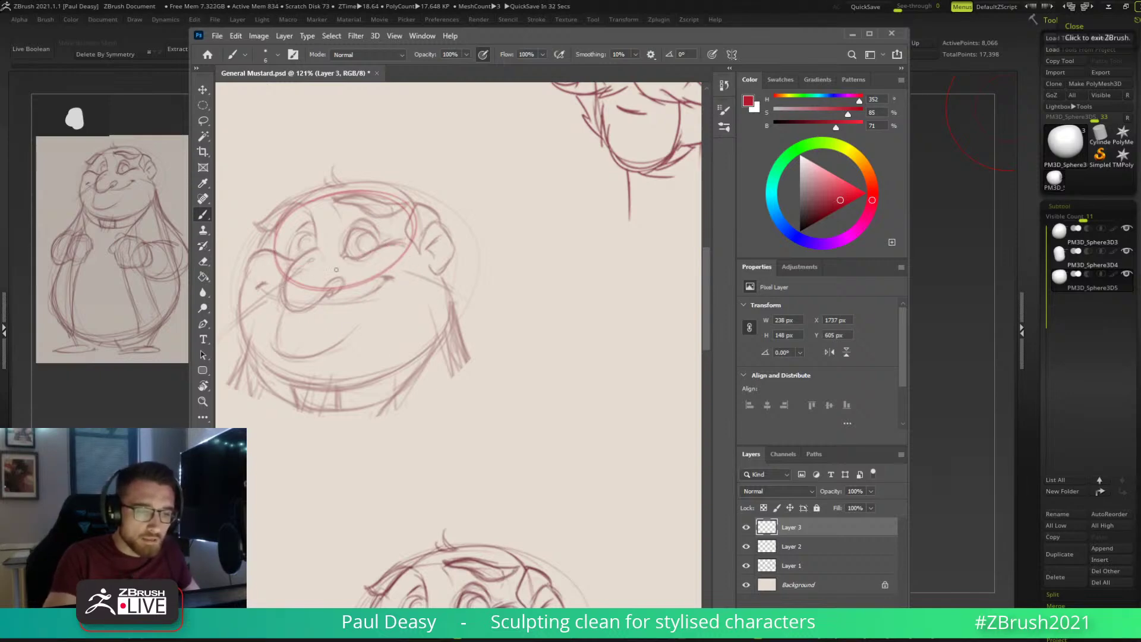
mouse_move(276, 252)
mouse_down()
mouse_move(289, 349)
mouse_move(281, 254)
mouse_up()
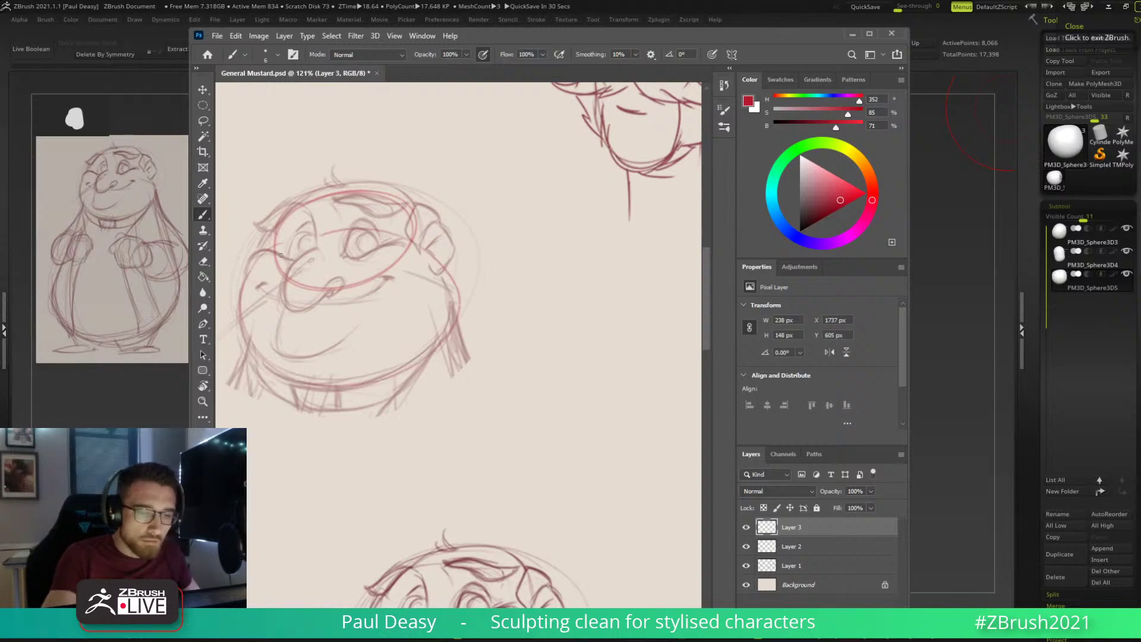
key(ctrl+z)
mouse_move(240, 346)
mouse_down()
mouse_move(261, 238)
mouse_move(212, 343)
mouse_up()
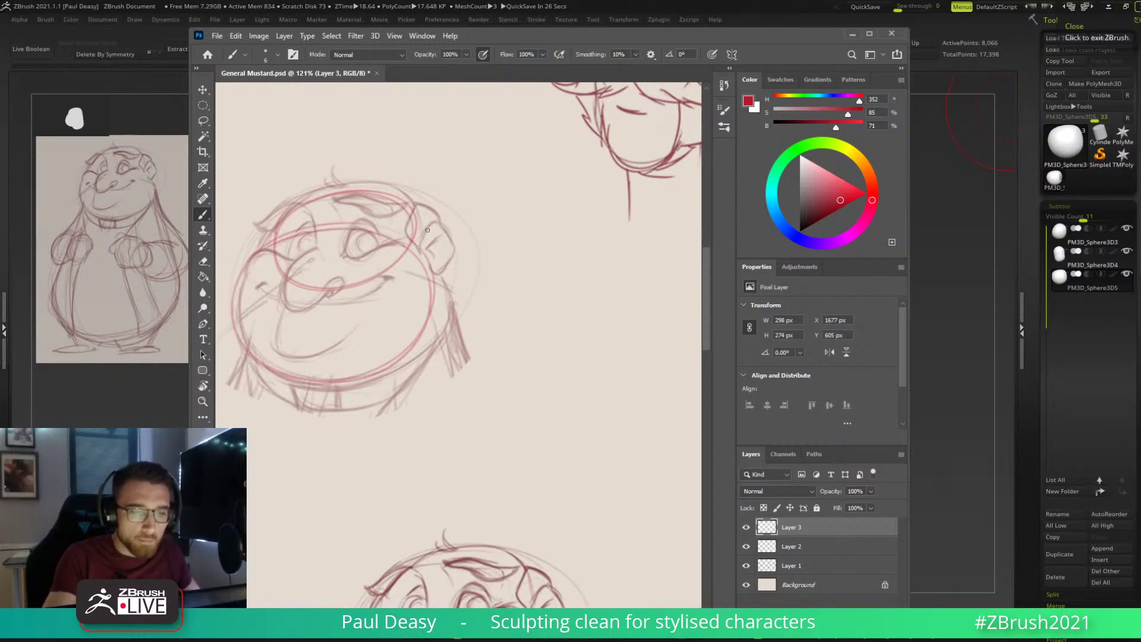
key(alt+Tab)
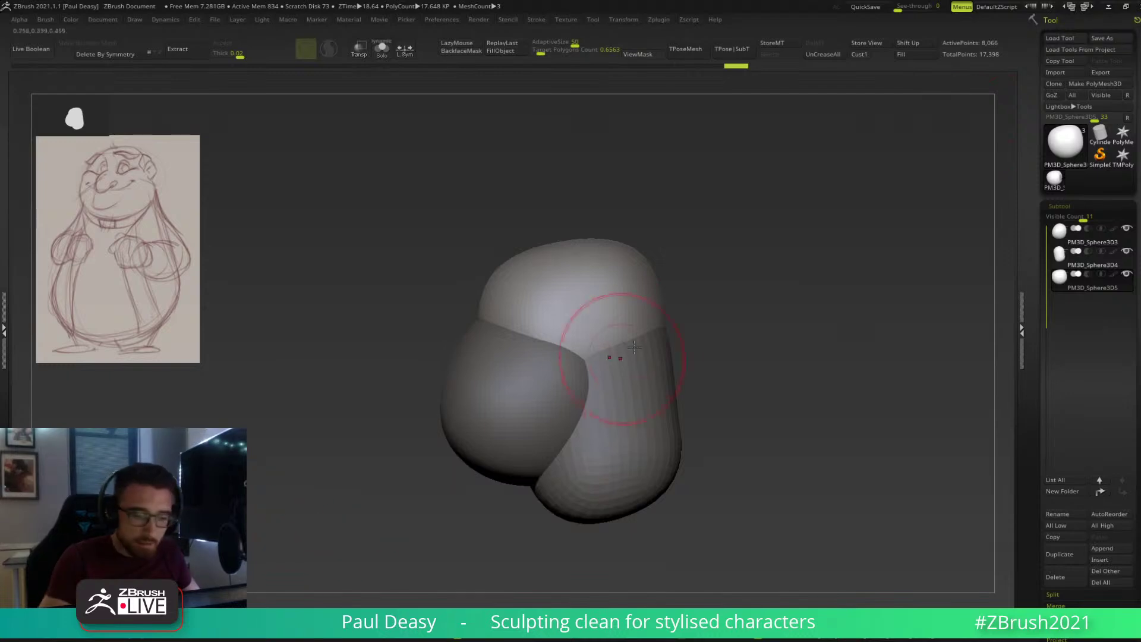
Switch to Photoshop and sketch tapering red lines down both sides of the head sketch toward the shoulders.
key(alt+Tab)
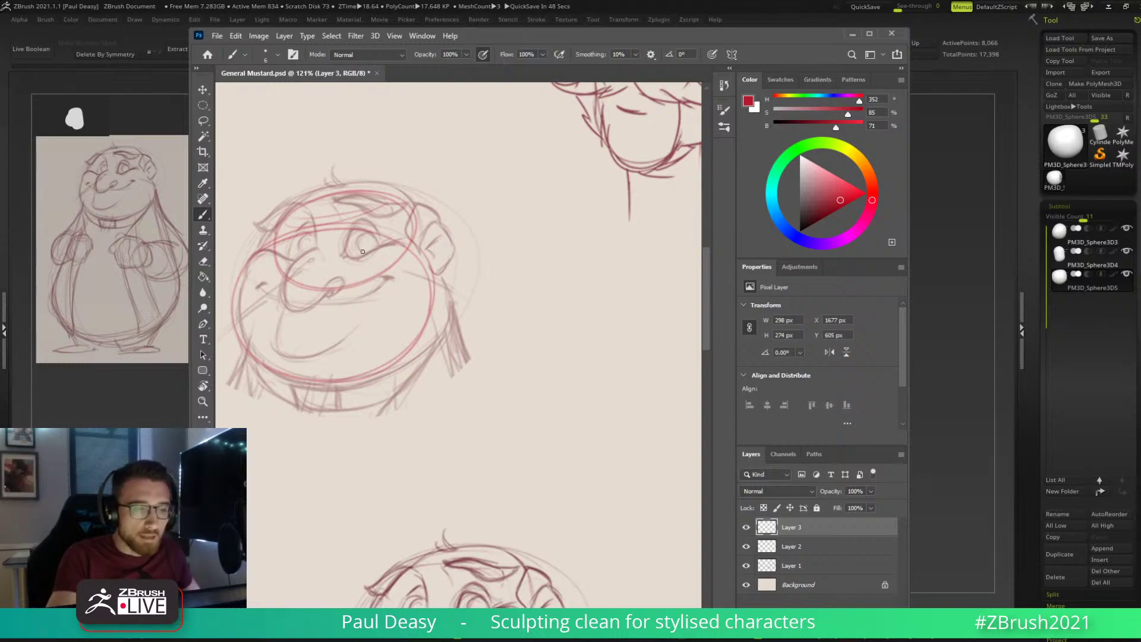
mouse_move(401, 249)
mouse_down()
mouse_move(415, 247)
mouse_move(410, 228)
mouse_up()
key(ctrl+z)
drag(273, 251, 229, 416)
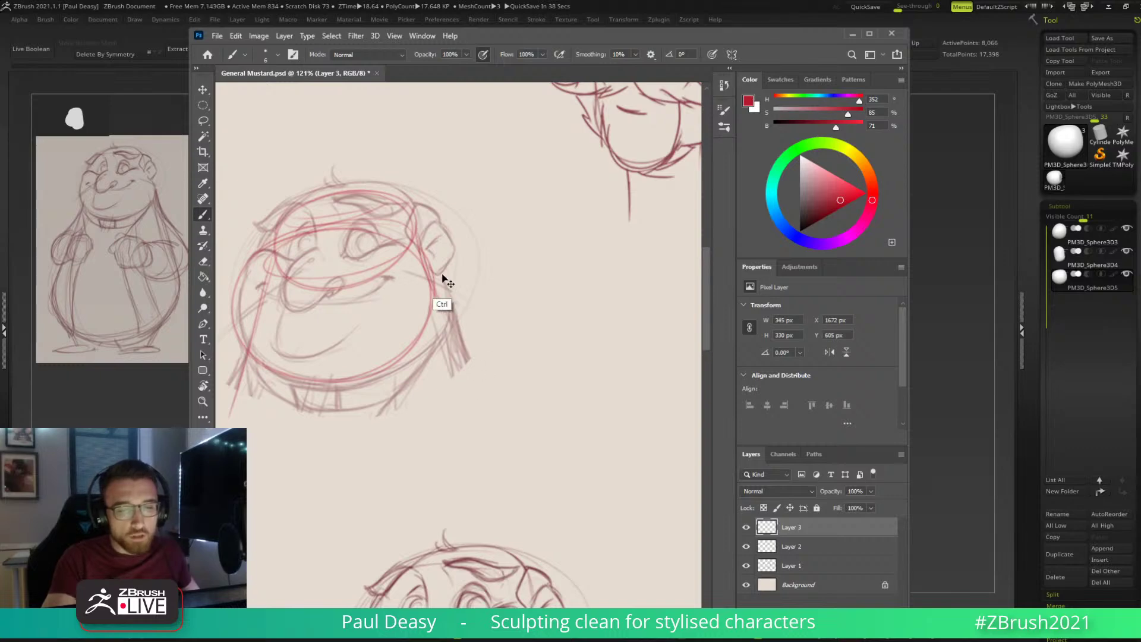
drag(438, 283, 459, 336)
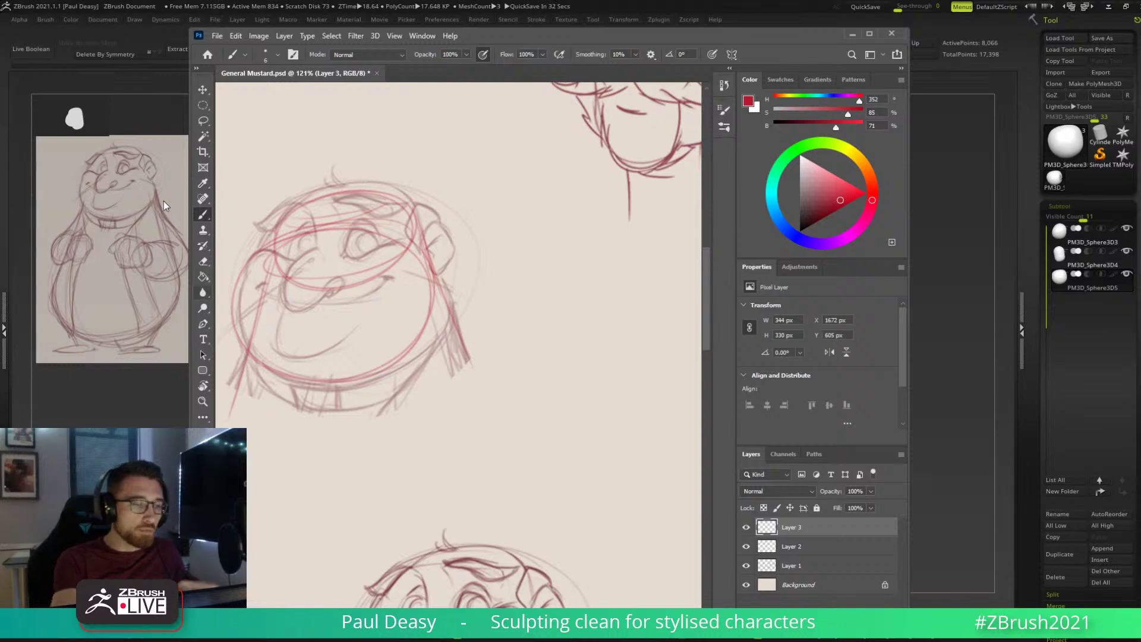
drag(538, 523, 540, 265)
mouse_move(534, 162)
mouse_down()
mouse_move(516, 585)
mouse_move(368, 182)
mouse_up()
key(ctrl+z)
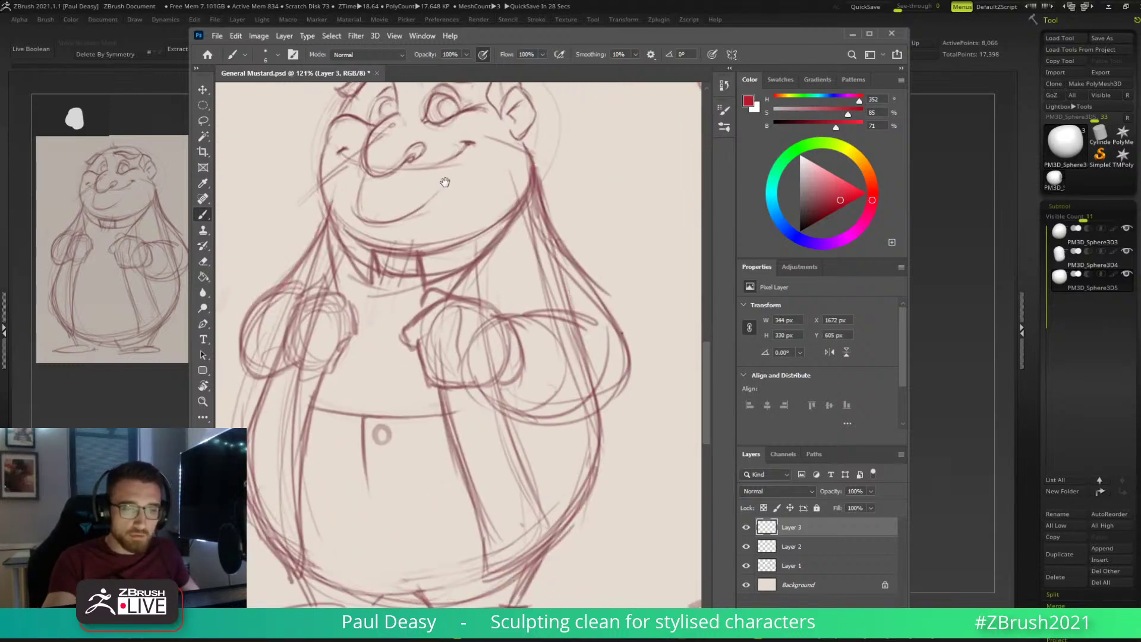
scroll(452, 237, up, 10)
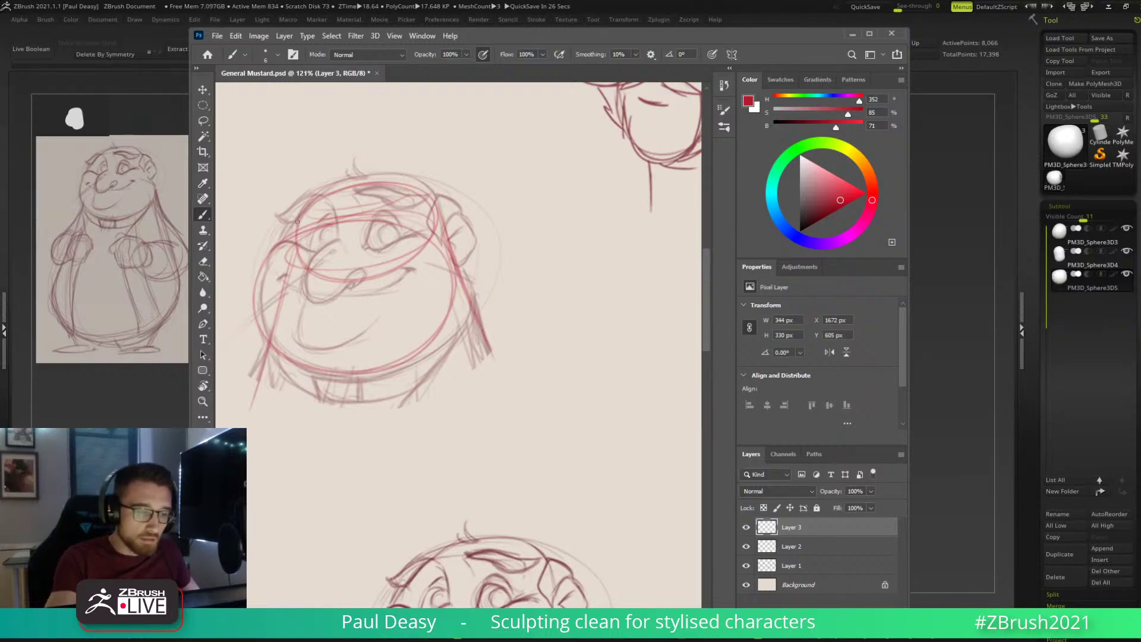
drag(497, 320, 507, 283)
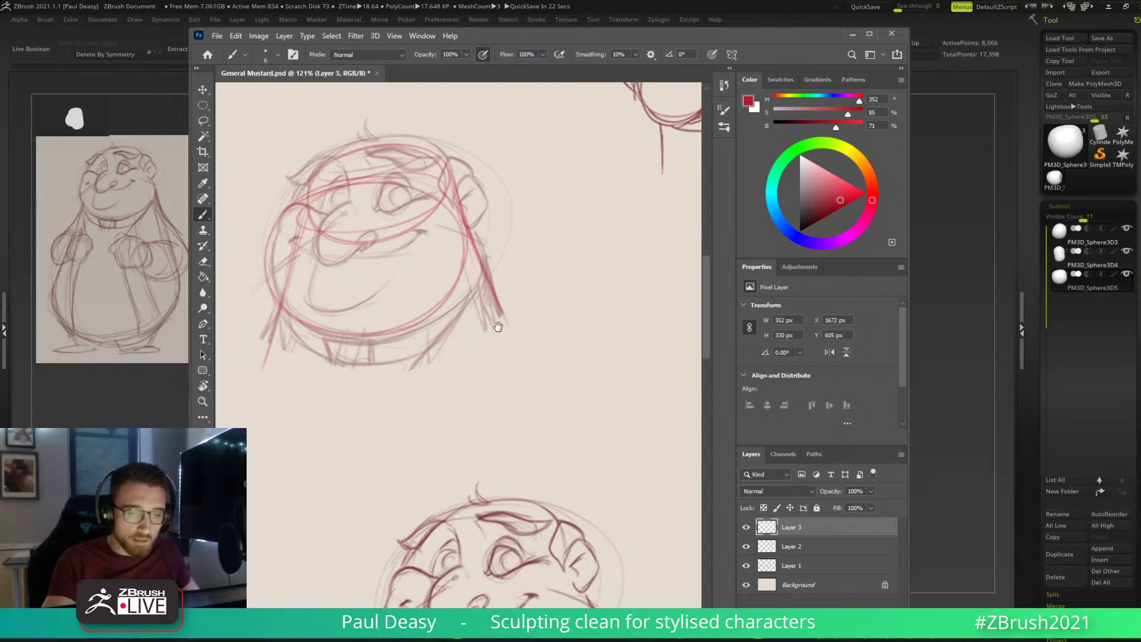
Circle the eyes, nose and ear on the head sketch, and move the Photoshop window away to return to ZBrush.
drag(497, 325, 517, 346)
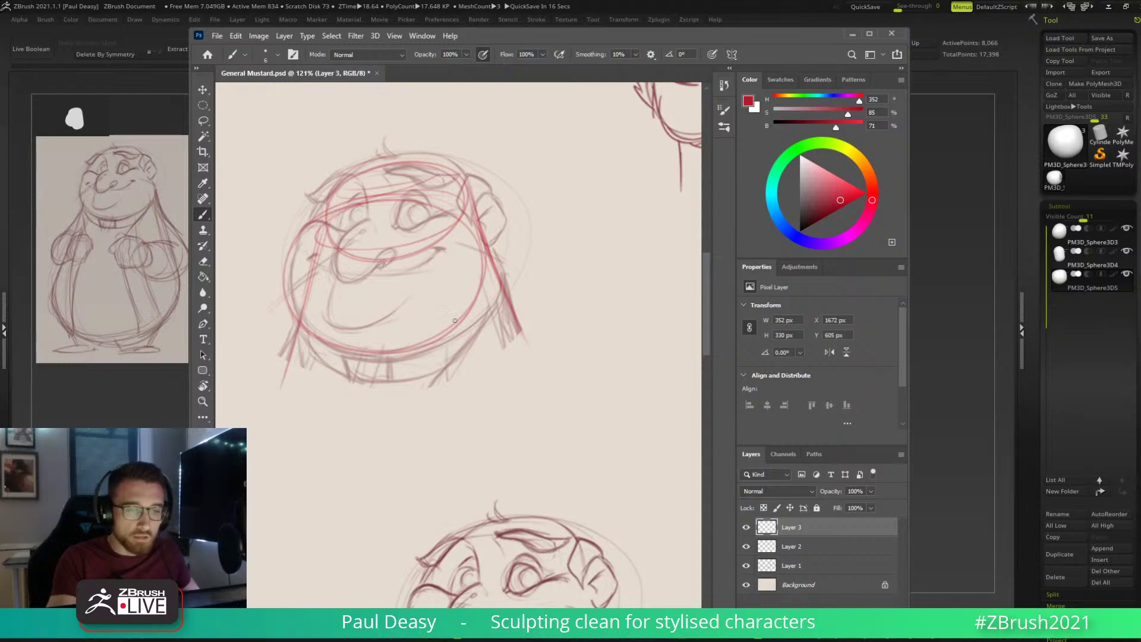
key(ctrl+z)
key(ctrl+z)
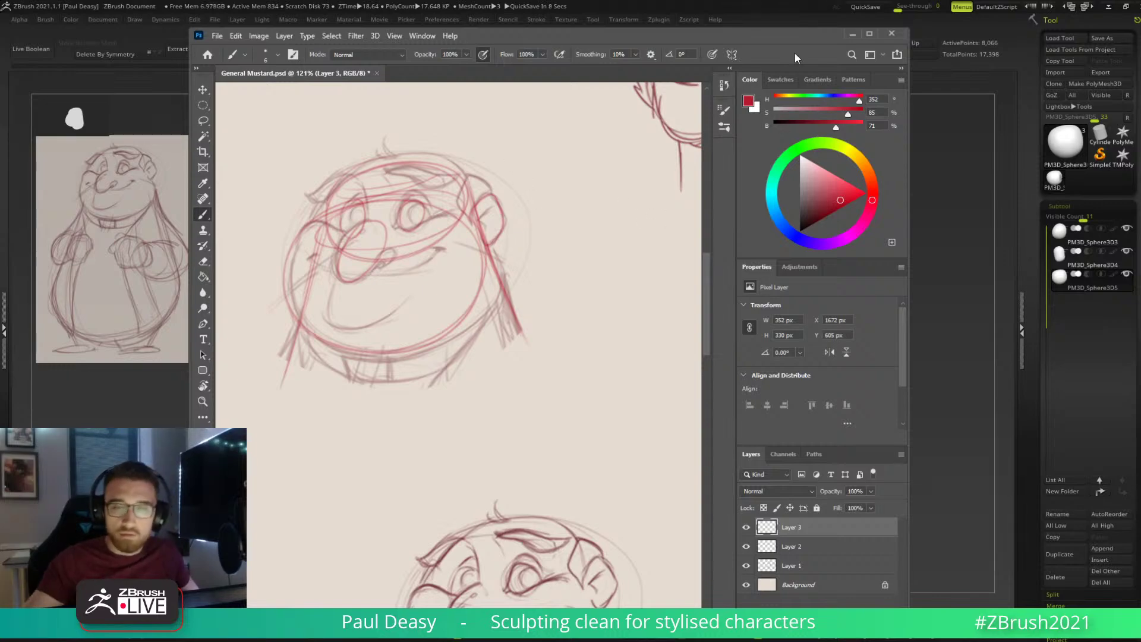
drag(783, 37, 1140, 0)
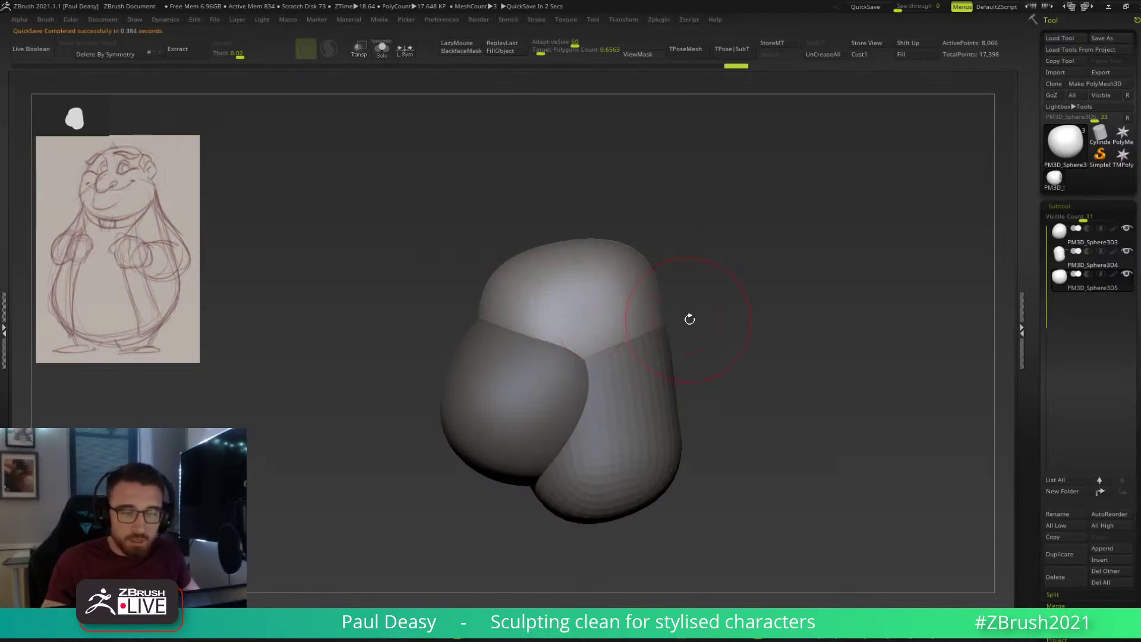
Refine the crown and forehead of the upper sphere with the Move brush, checking it from the front and three-quarter view.
mouse_move(573, 311)
mouse_down()
mouse_move(636, 313)
mouse_move(565, 308)
mouse_move(629, 336)
mouse_up()
key(space)
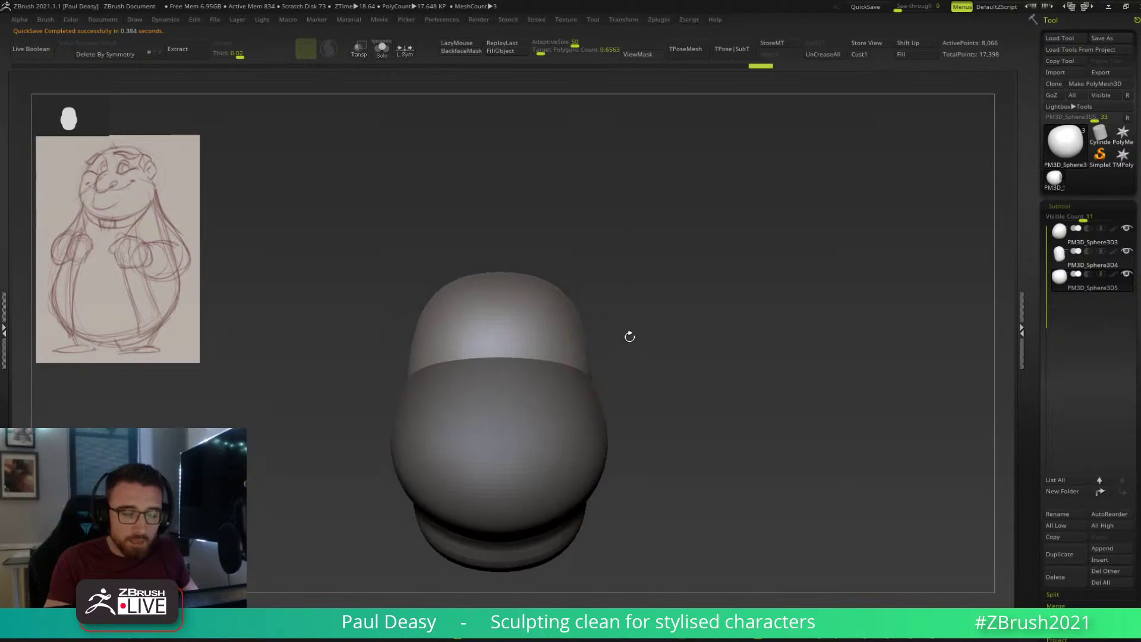
drag(500, 311, 623, 299)
key(space)
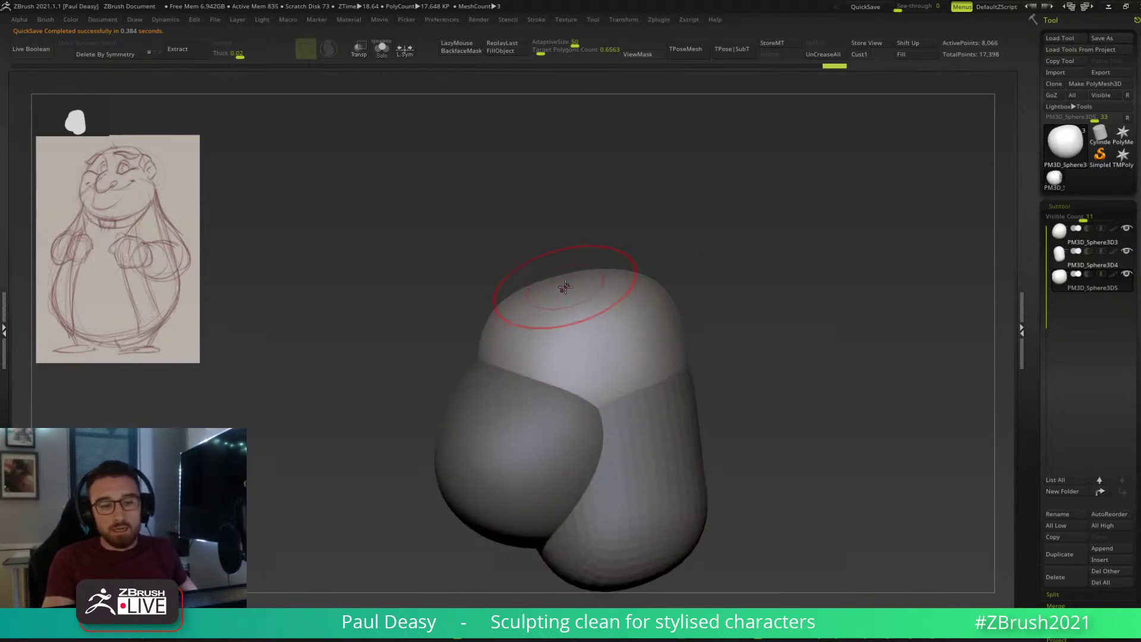
key(space)
key(space)
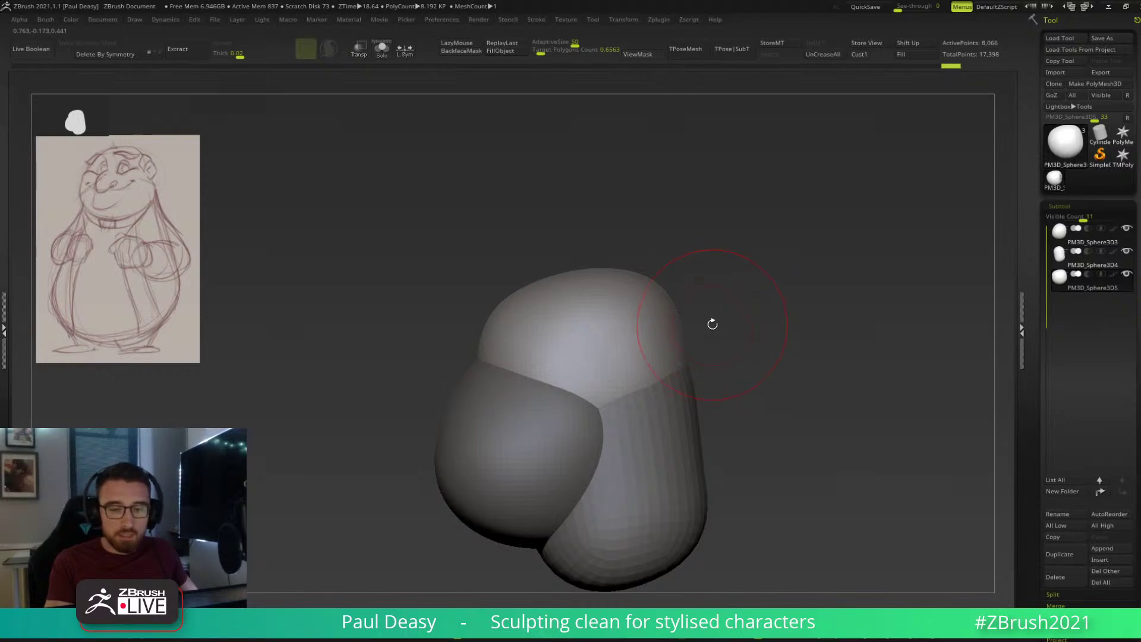
Make the elongated rear sphere active and resize the Move brush to adjust the back of the head.
alt+drag(735, 387, 723, 339)
alt+click(674, 343)
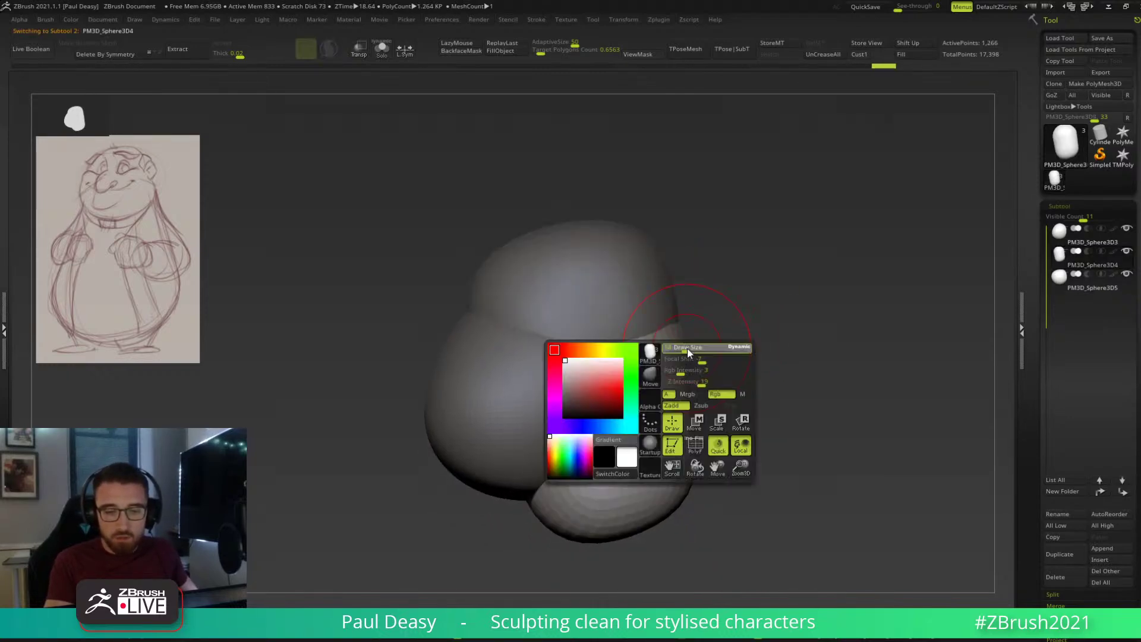
key(space)
mouse_move(678, 347)
mouse_down()
mouse_move(695, 386)
mouse_move(700, 357)
mouse_move(739, 324)
mouse_up()
key(space)
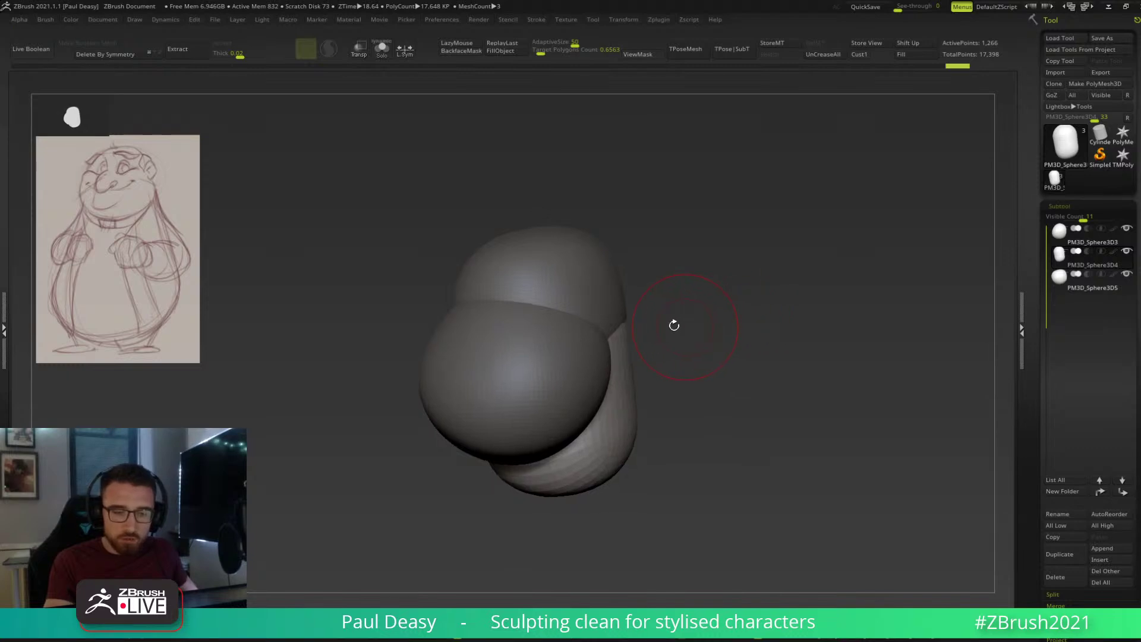
Make the upper sphere active and push in its lower front with the Move brush to start an eye-socket hollow beneath the brow.
alt+click(591, 298)
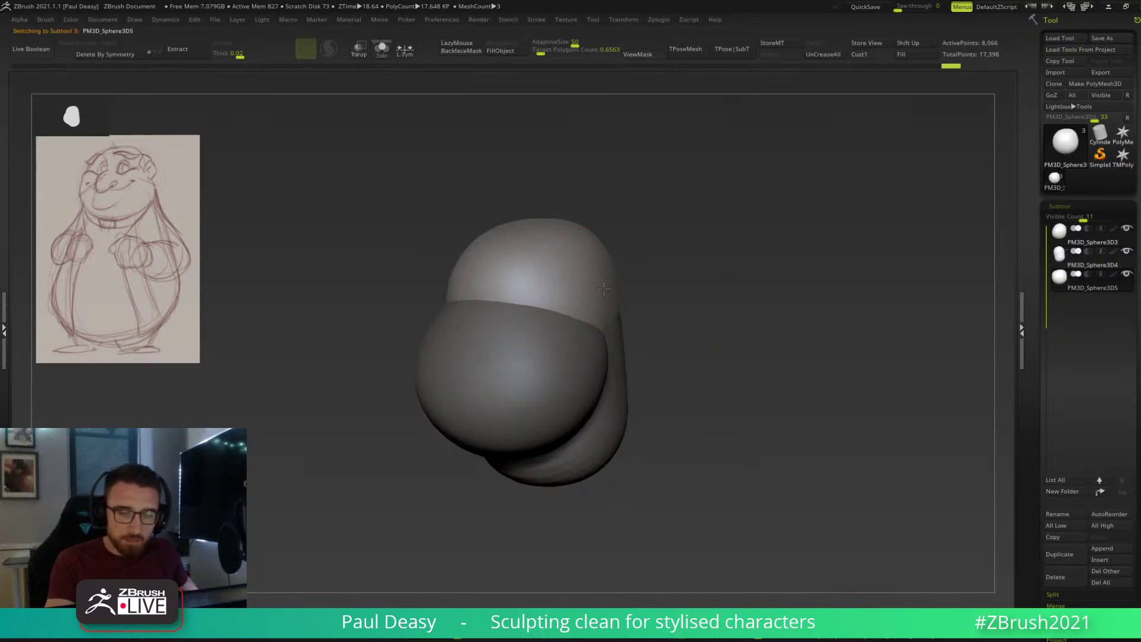
right_drag(569, 287, 540, 298)
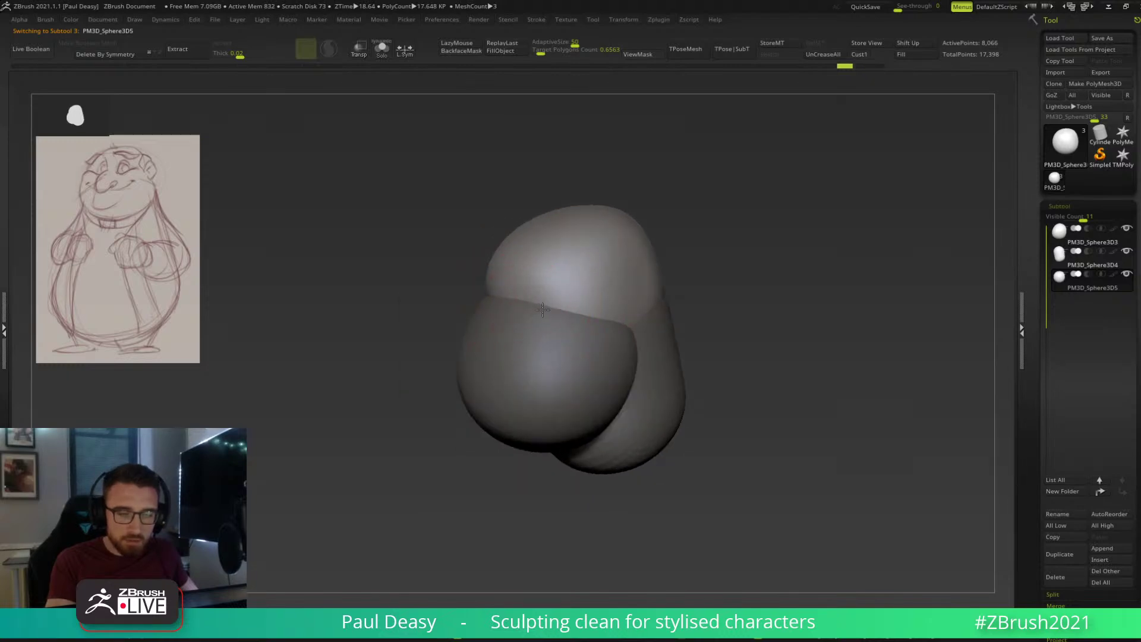
drag(537, 308, 536, 308)
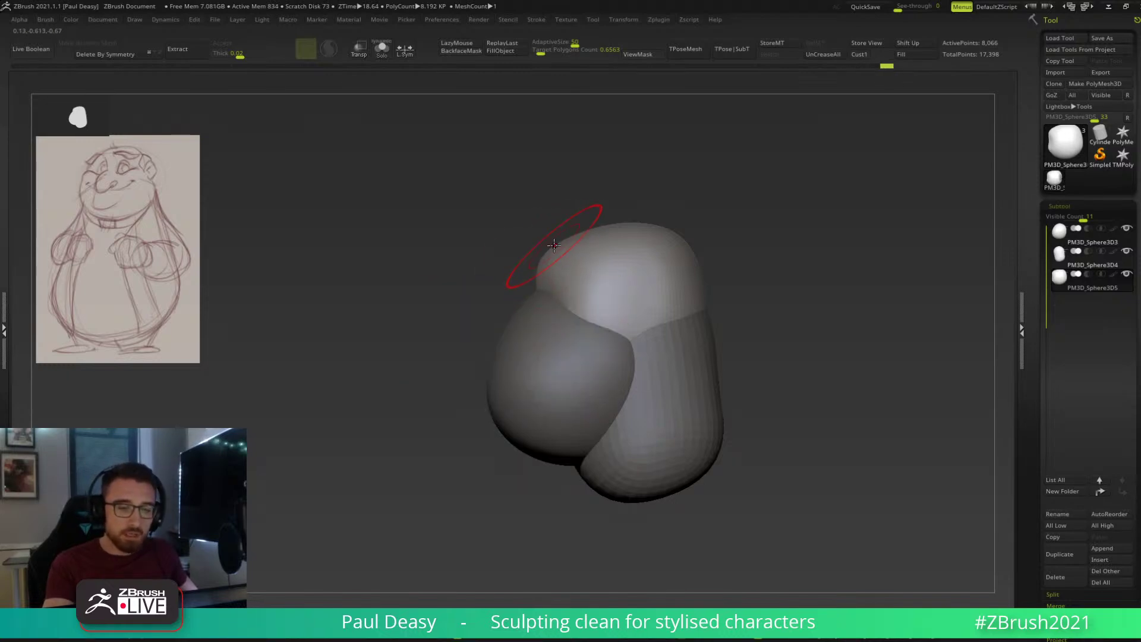
key(space)
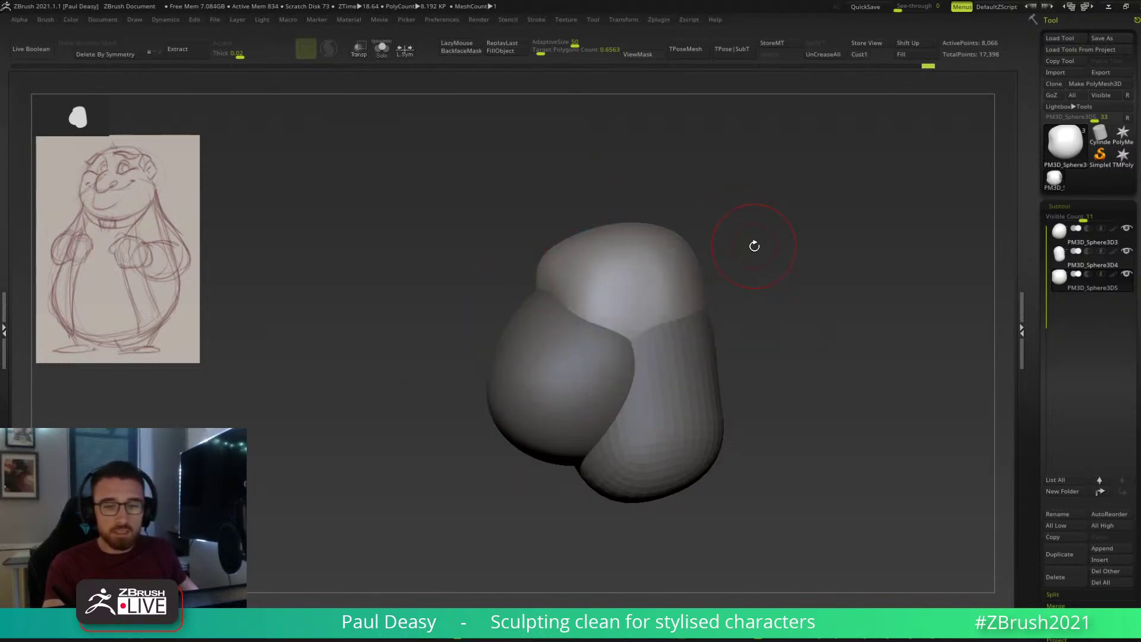
right_click(558, 290)
right_drag(577, 282, 536, 305)
Rework the upper sphere's brow edge above the lower front sphere with varying Move brush sizes, and undo the last stroke.
alt+click(523, 308)
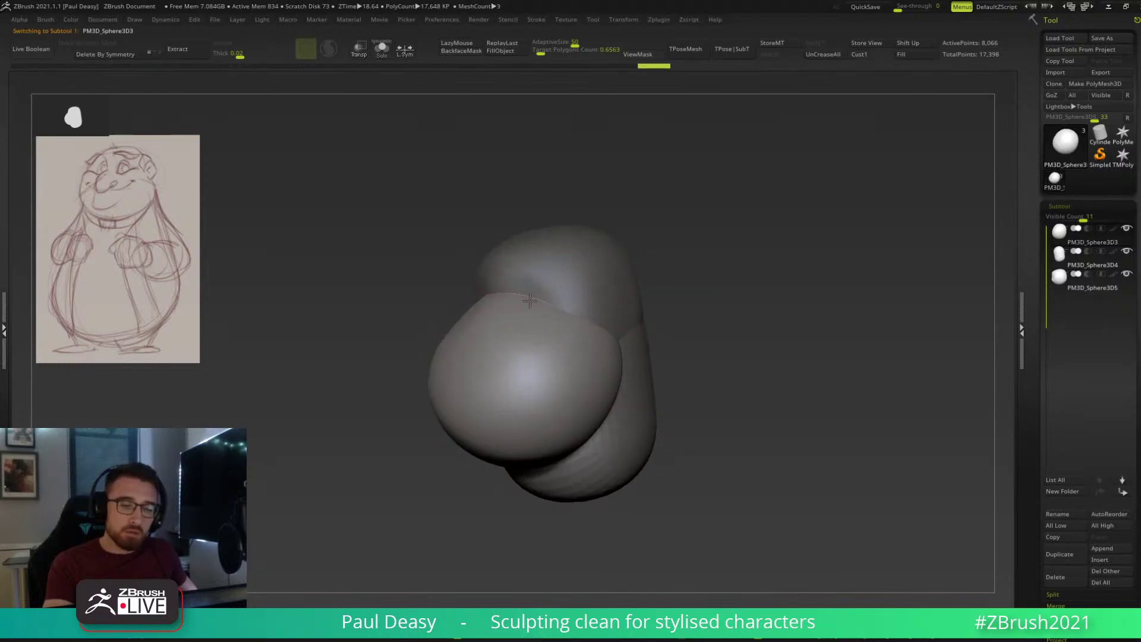
mouse_move(540, 302)
right_down()
mouse_move(522, 304)
mouse_move(532, 303)
right_up()
alt+click(543, 293)
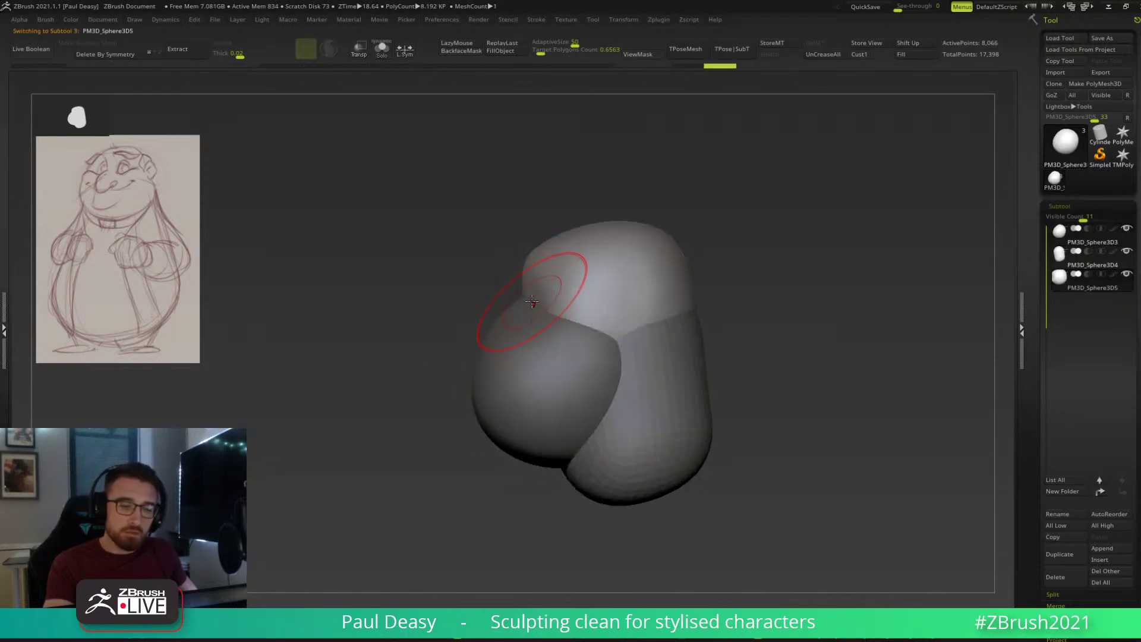
drag(539, 296, 521, 298)
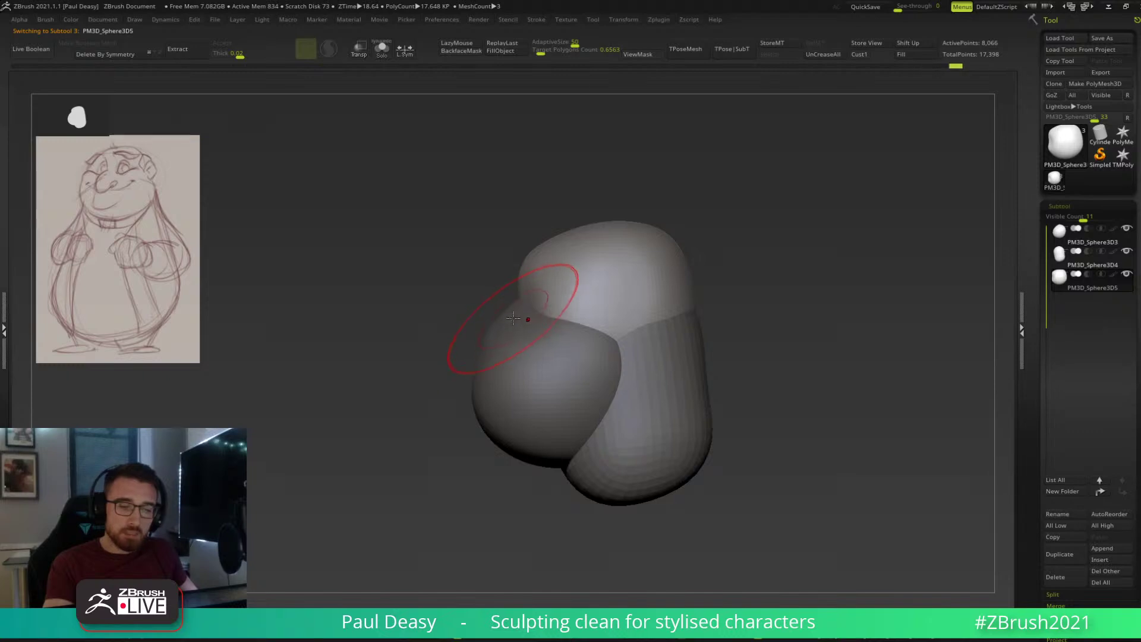
key(space)
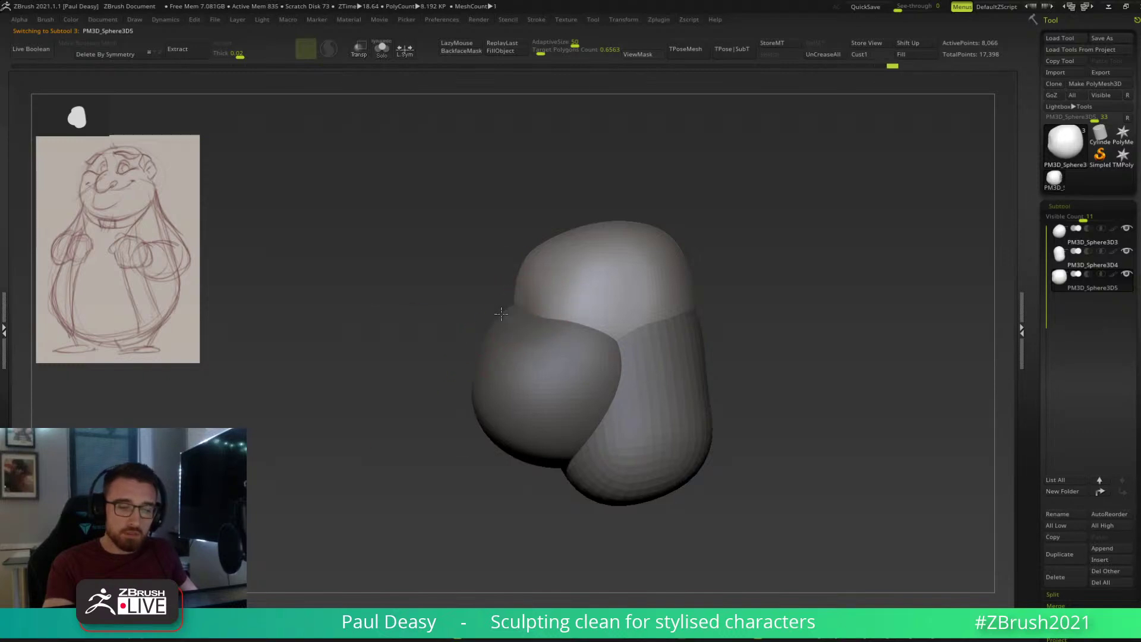
mouse_move(524, 287)
mouse_down()
mouse_move(514, 284)
mouse_move(534, 304)
mouse_up()
key(space)
key(space)
key(ctrl+z)
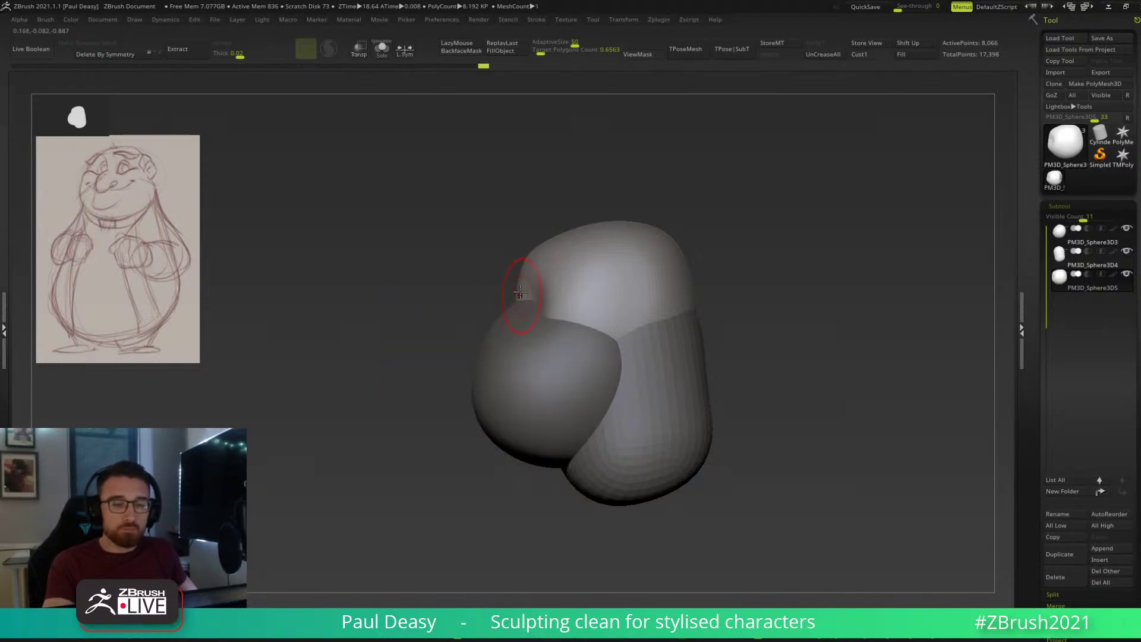
Make the lower front sphere active, remesh it to a lower polygon density, and smooth its front and underside.
alt+click(517, 319)
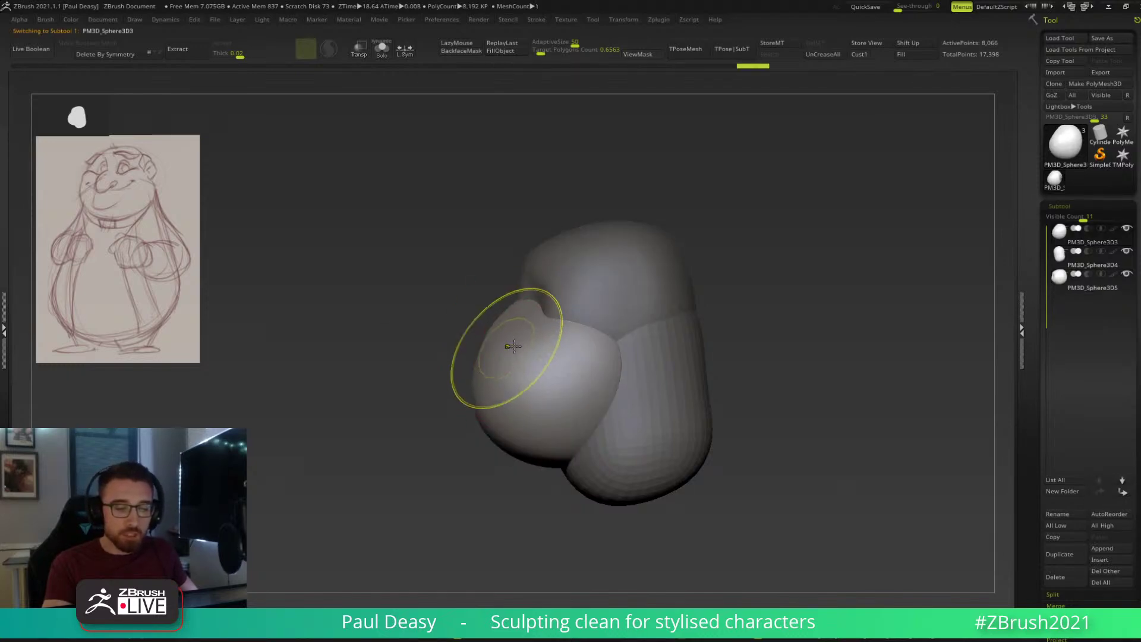
click(545, 58)
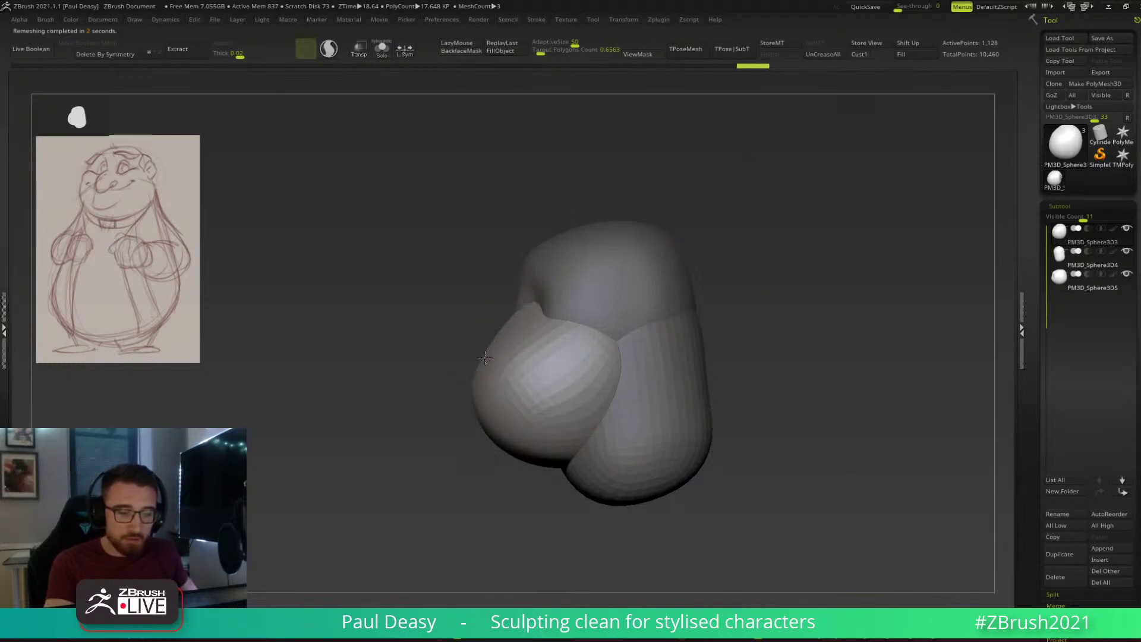
mouse_move(507, 319)
shift+mouse_down()
mouse_move(497, 344)
mouse_move(514, 365)
mouse_move(499, 392)
shift+mouse_up()
drag(489, 432, 540, 440)
mouse_move(584, 470)
mouse_down()
mouse_move(619, 382)
mouse_move(611, 337)
mouse_move(558, 356)
mouse_move(607, 350)
mouse_move(601, 372)
mouse_up()
key(space)
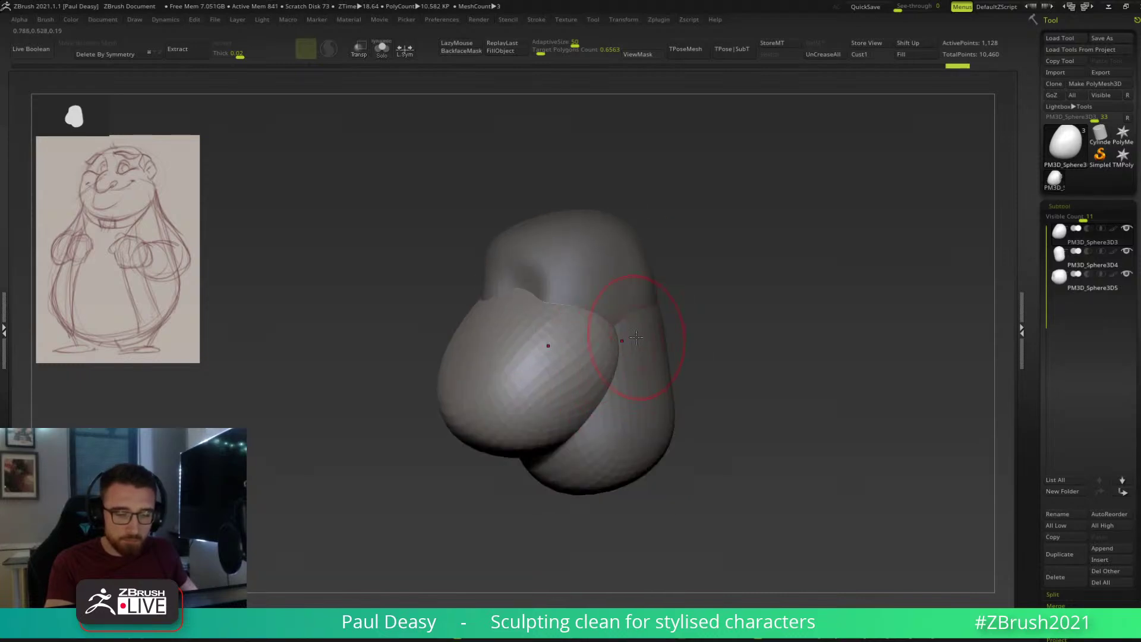
Try to reshape the cheek and rear edge of the lower front sphere with the Move brush, and undo the strokes.
key(ctrl+z)
drag(642, 360, 631, 369)
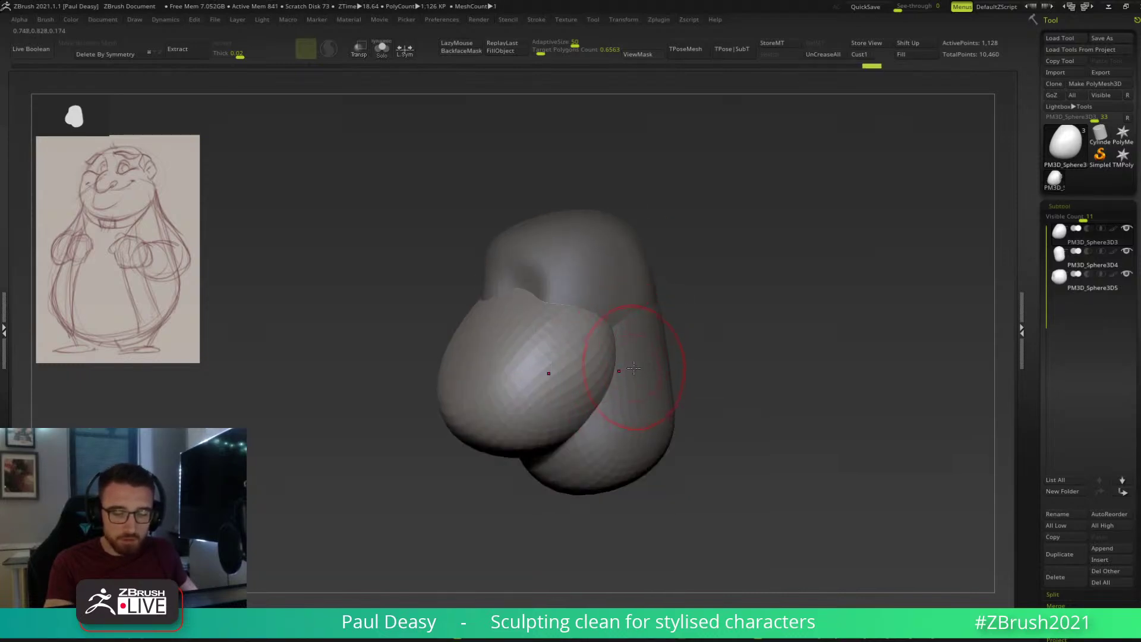
drag(629, 369, 635, 374)
right_drag(671, 377, 627, 382)
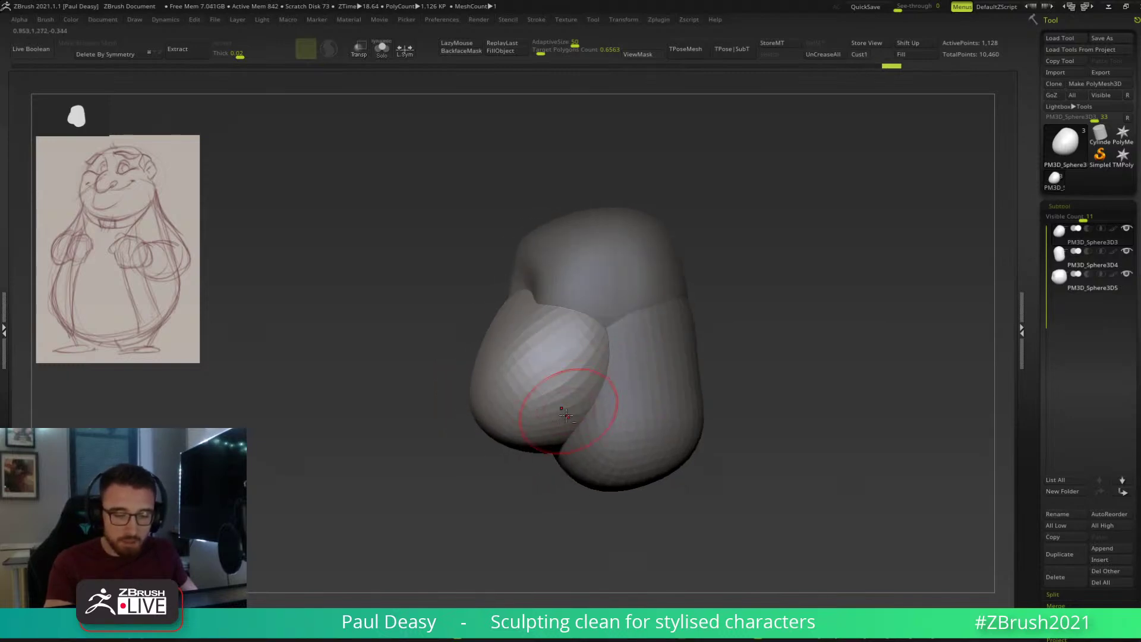
drag(555, 407, 541, 381)
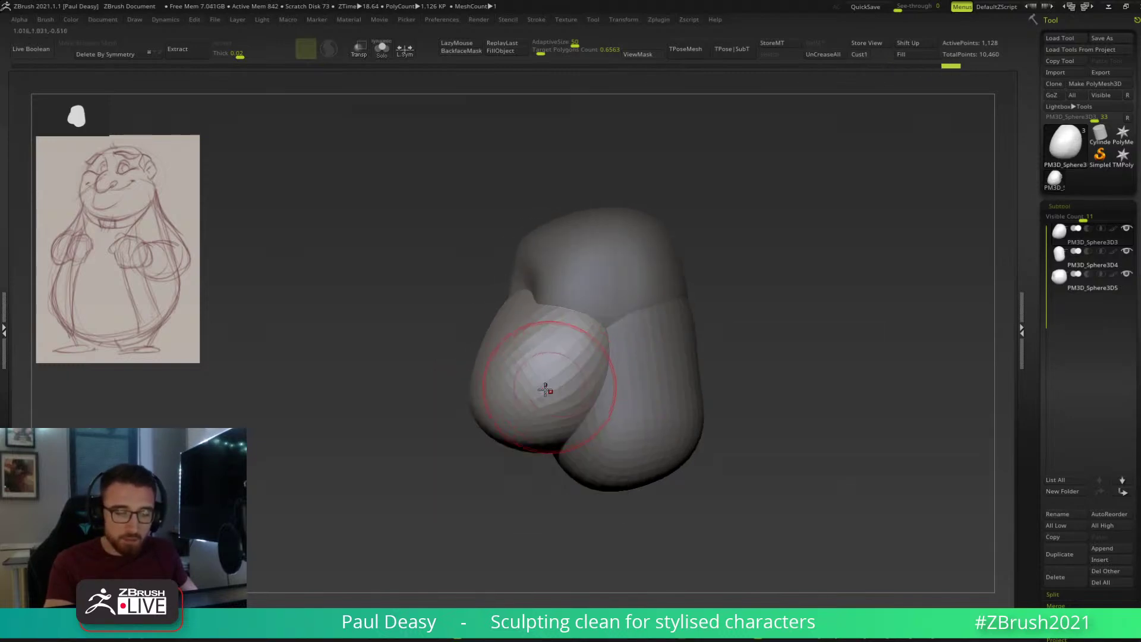
key(ctrl+z)
key(ctrl+z)
key(ctrl+z)
key(ctrl+z)
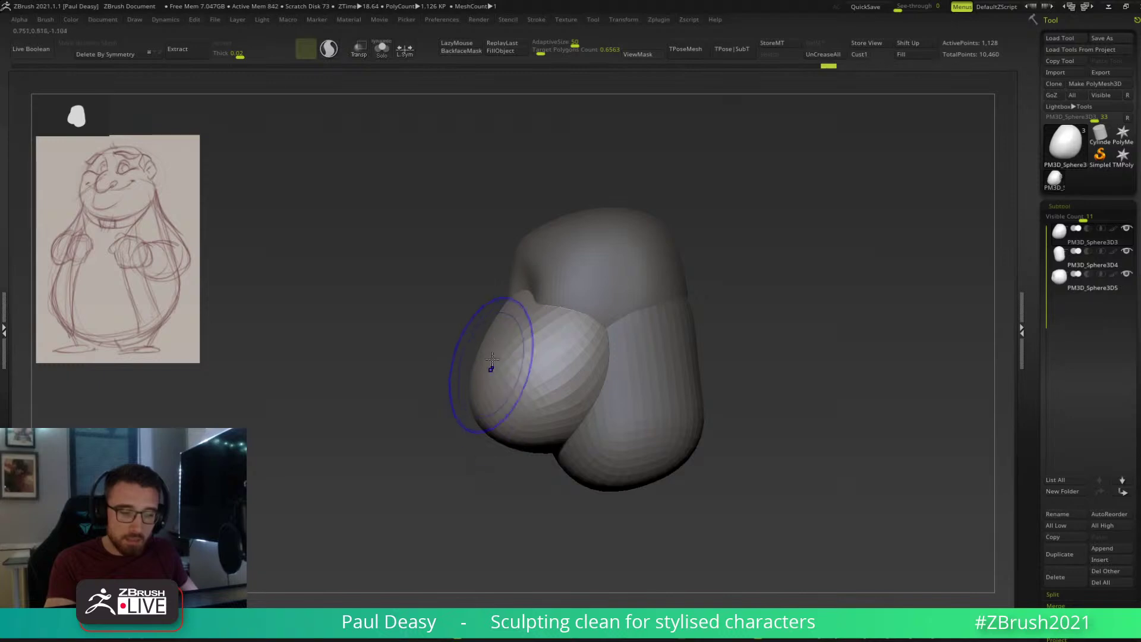
Flatten the peak at the top of the lower front sphere where it meets the brow, comparing the shape before and after.
right_drag(497, 319, 516, 295)
key(space)
drag(516, 295, 495, 297)
right_drag(495, 297, 514, 305)
key(space)
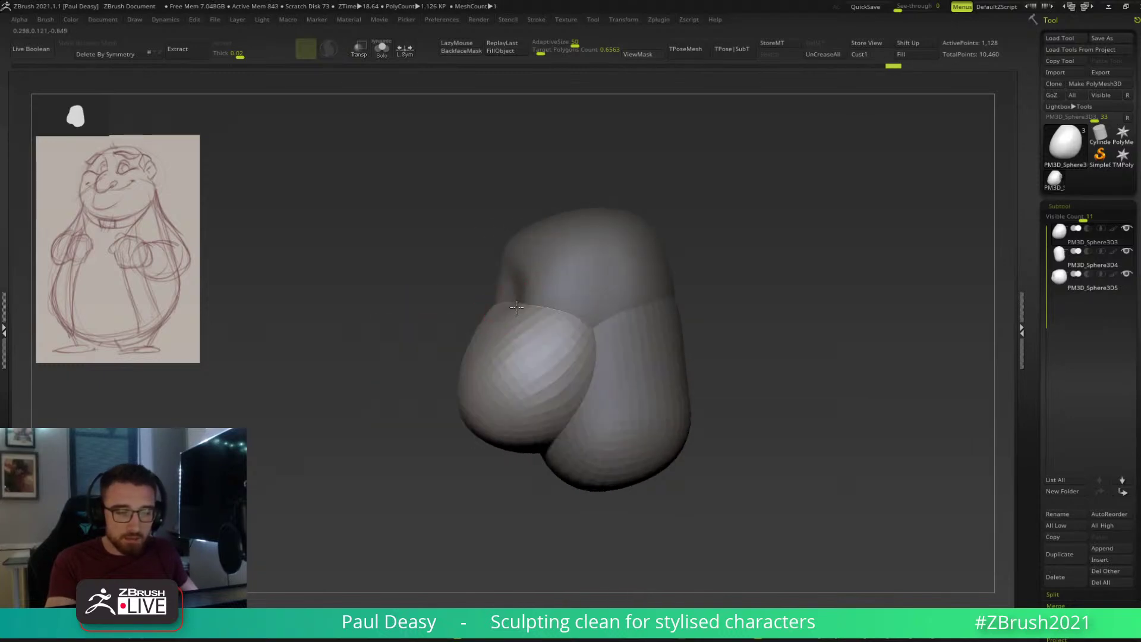
key(ctrl+z)
key(ctrl+z)
key(ctrl+z)
key(ctrl+shift+z)
key(ctrl+shift+z)
key(ctrl+shift+z)
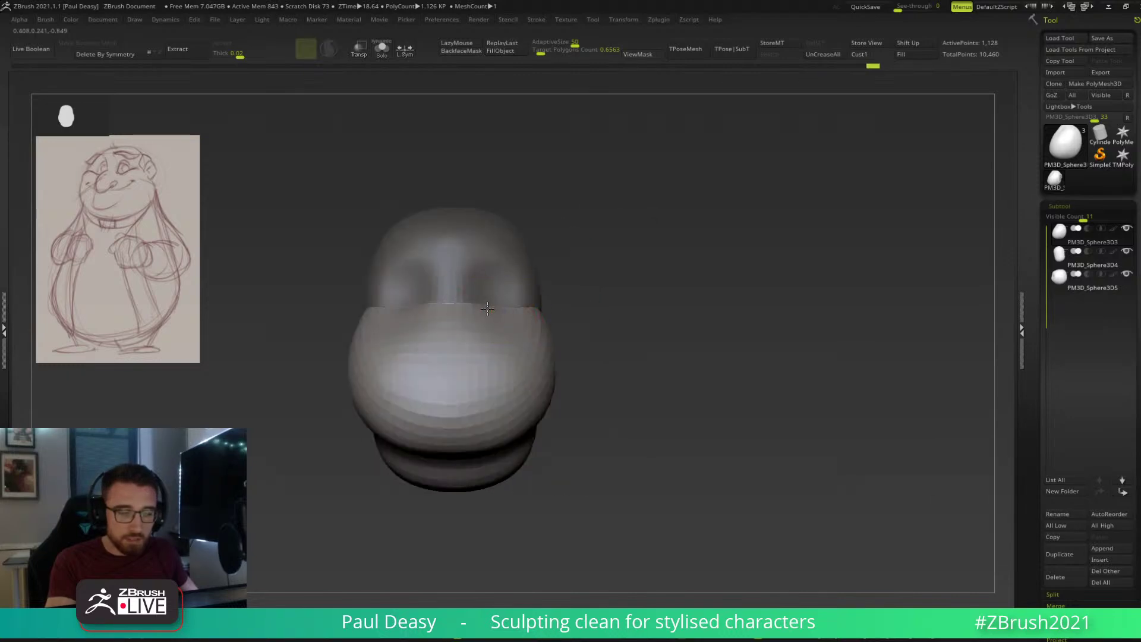
Refine the front and upper edge of the lower front sphere with varying Move brush sizes and light smoothing.
alt+click(523, 331)
key(space)
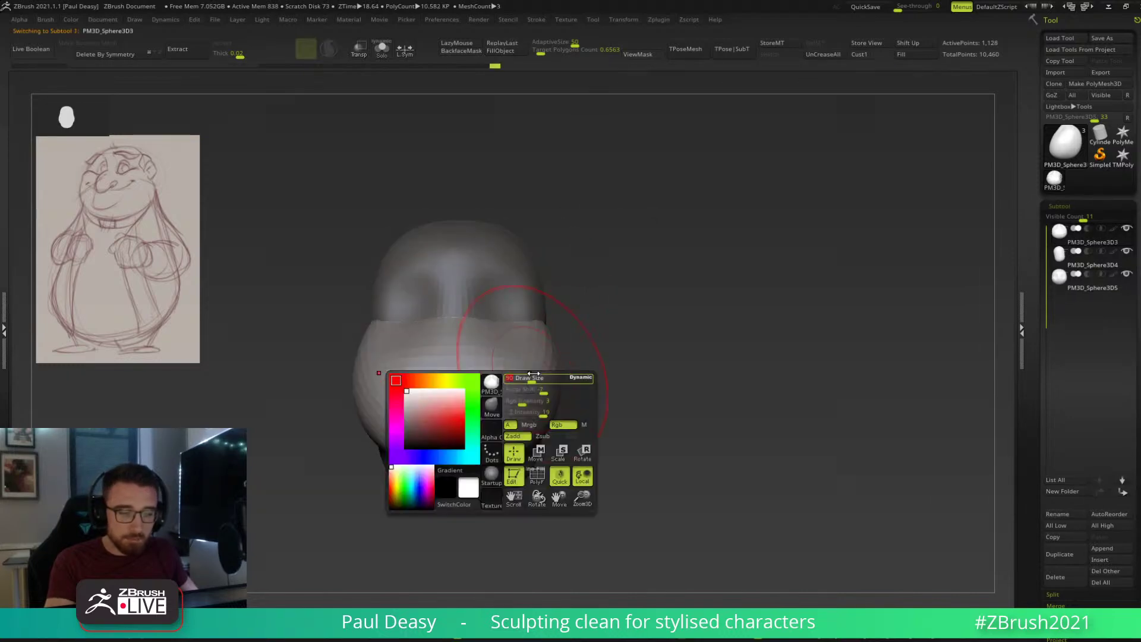
right_drag(505, 389, 509, 435)
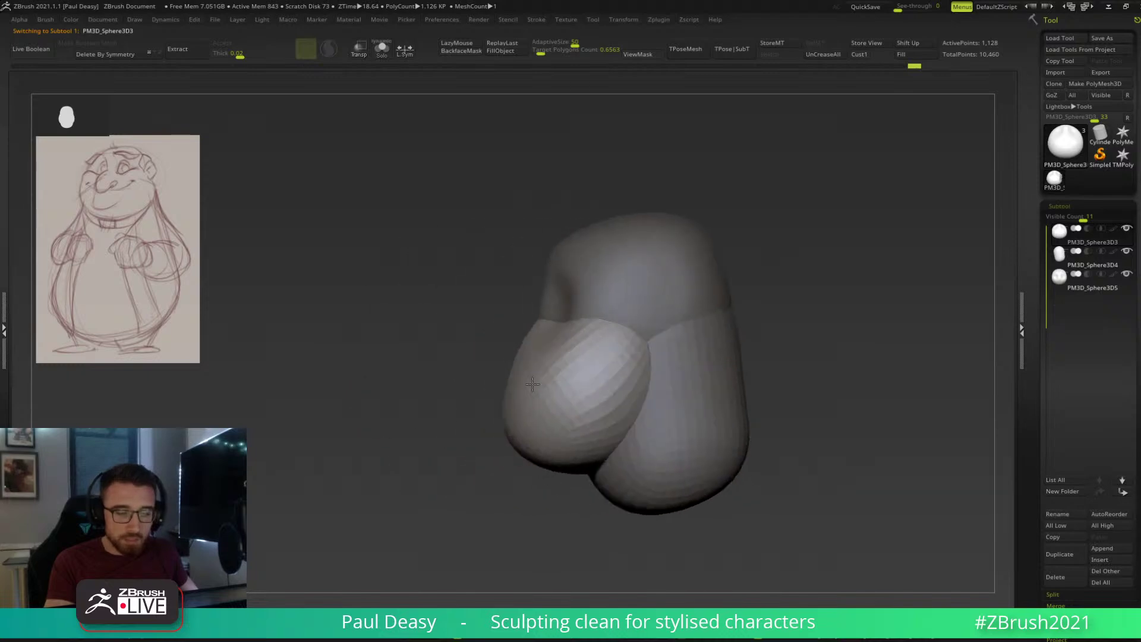
key(space)
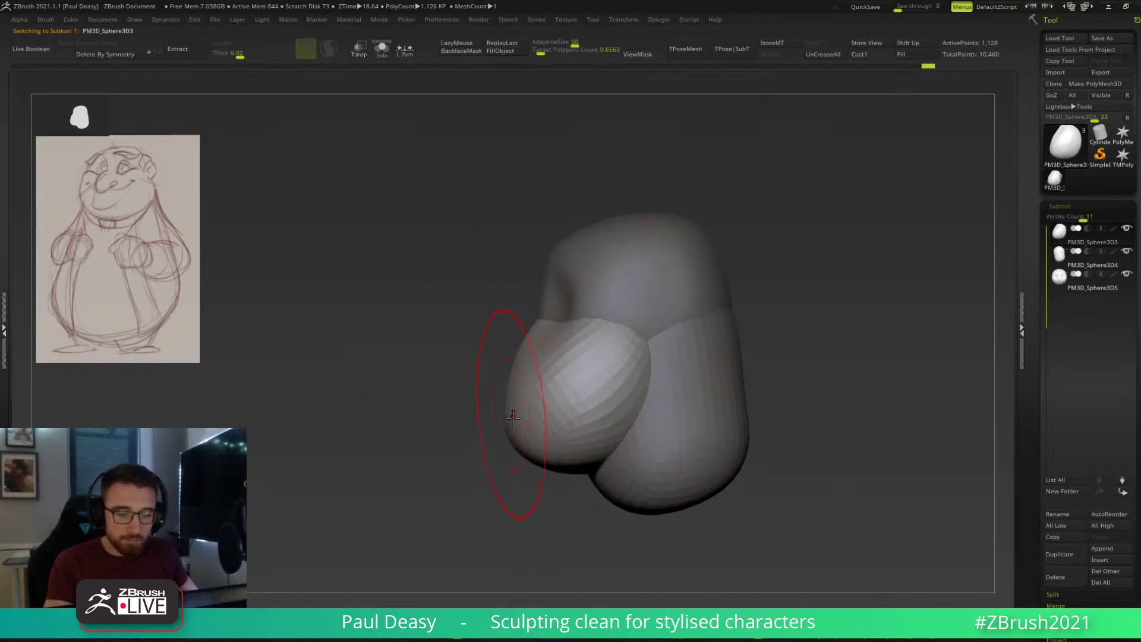
key(space)
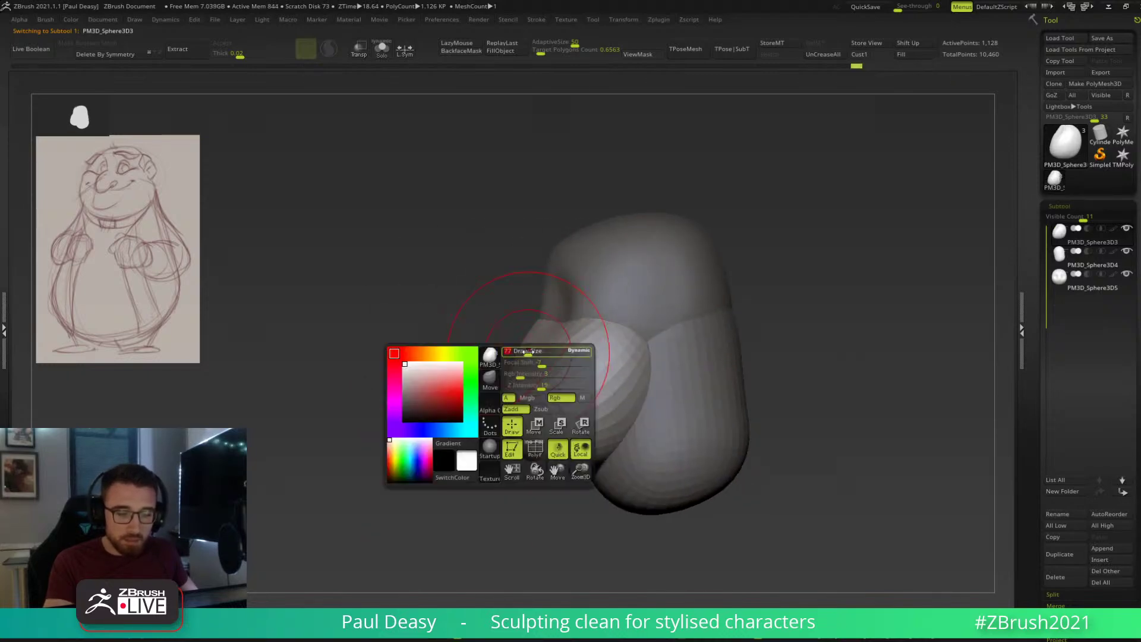
key(shift)
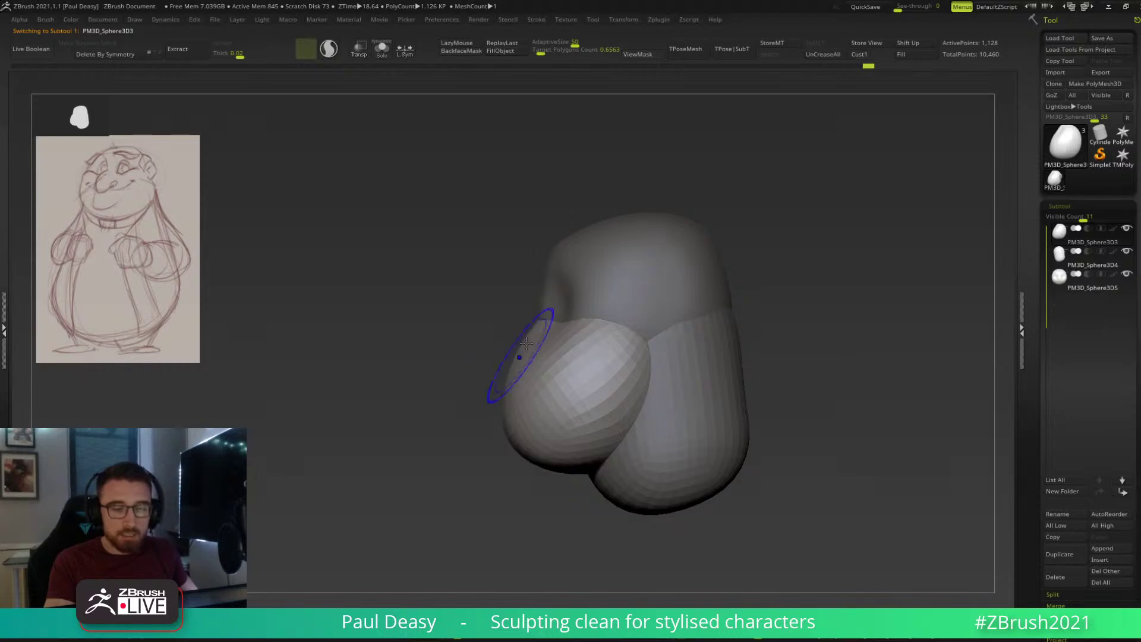
Make the upper sphere active and ZRemesh it to a lower polygon density.
alt+click(546, 301)
key(space)
key(ctrl+shift+r)
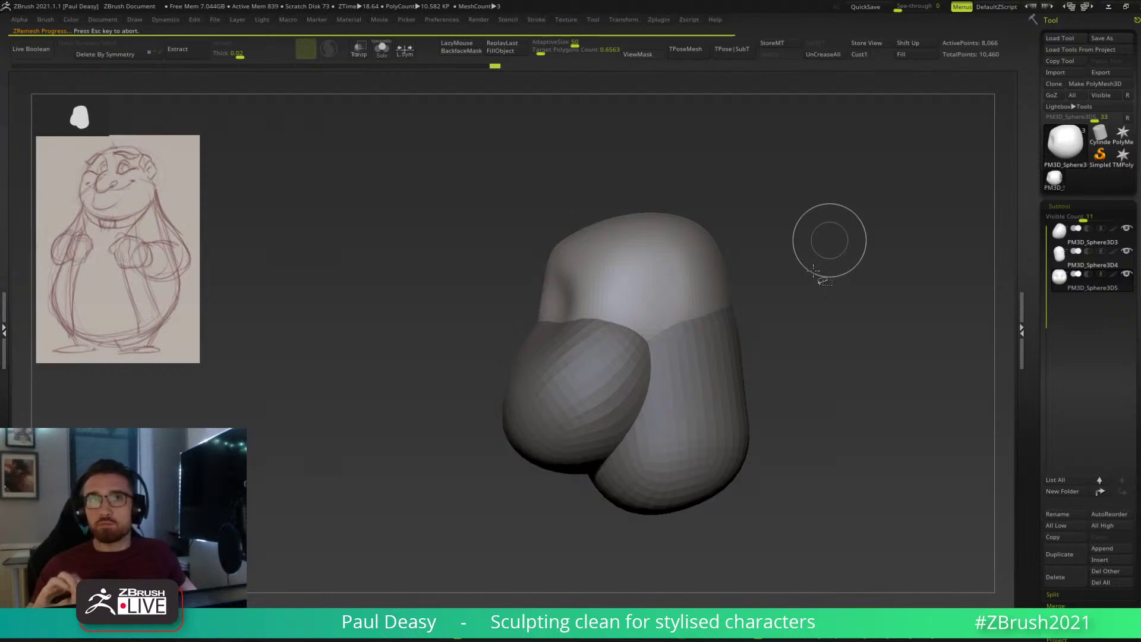
key(space)
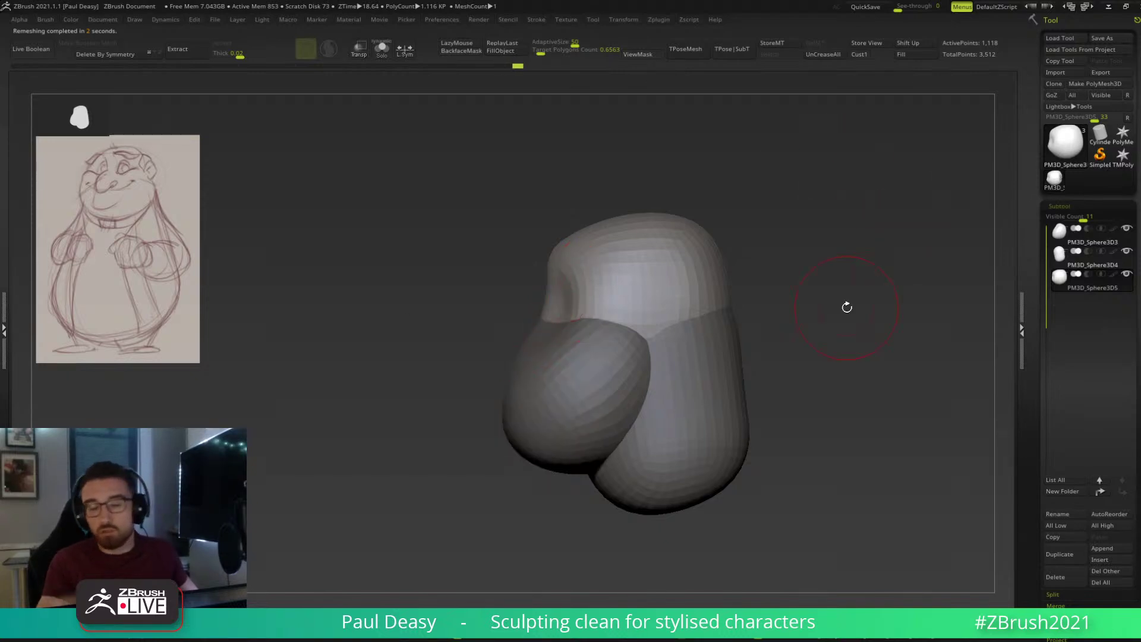
Adjust the Move brush size and refine the temple of the upper sphere above the lower front sphere.
right_drag(576, 285, 569, 345)
key(space)
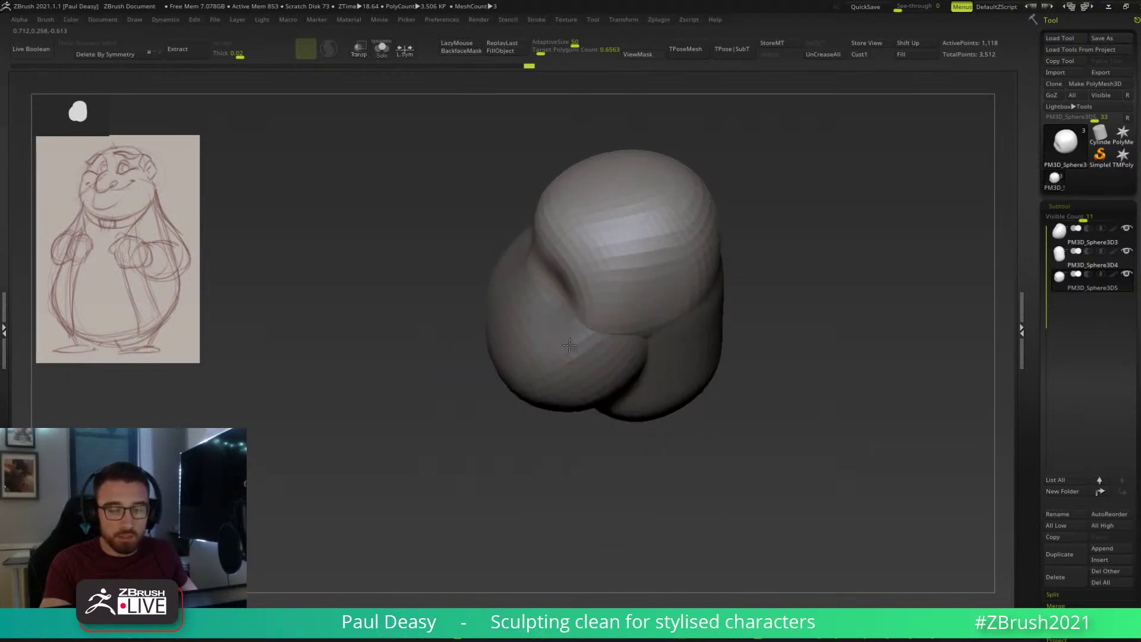
right_click(609, 354)
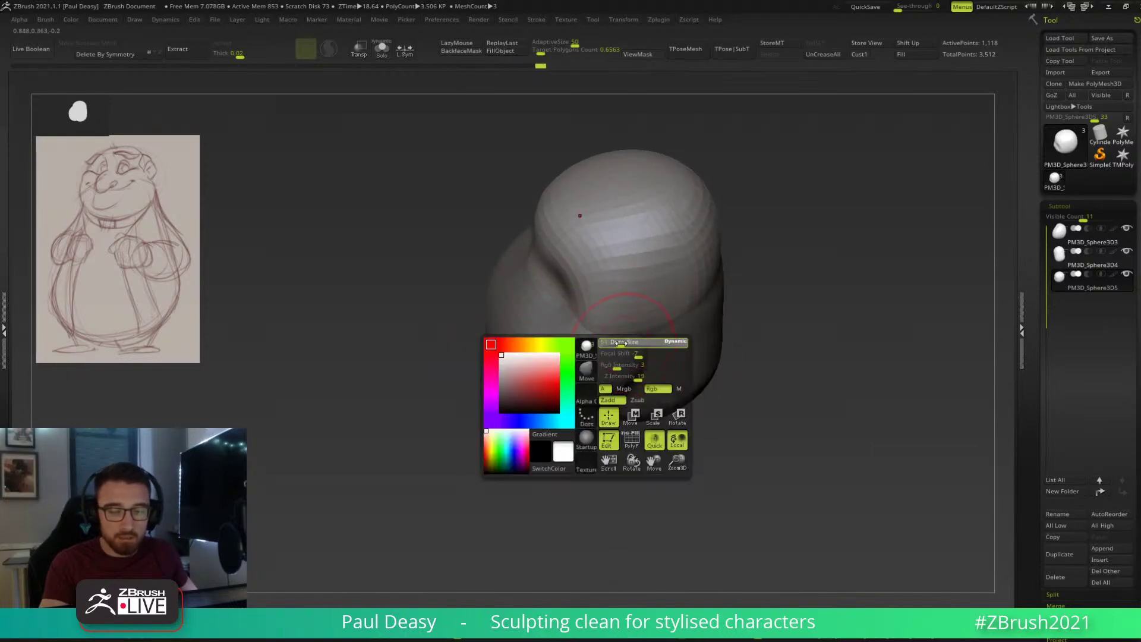
right_click(621, 292)
right_drag(620, 295, 611, 359)
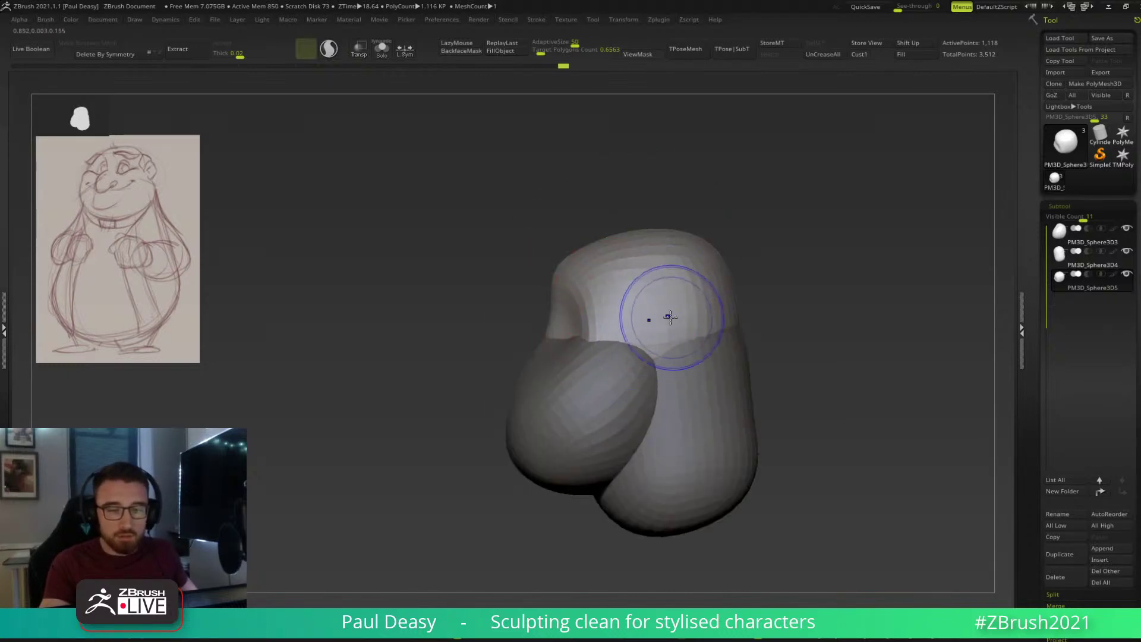
Shape and smooth the side and top of the upper sphere into an even cranium, working from several angles.
mouse_move(670, 301)
right_down()
mouse_move(644, 286)
mouse_move(700, 281)
mouse_move(711, 295)
mouse_move(614, 294)
right_up()
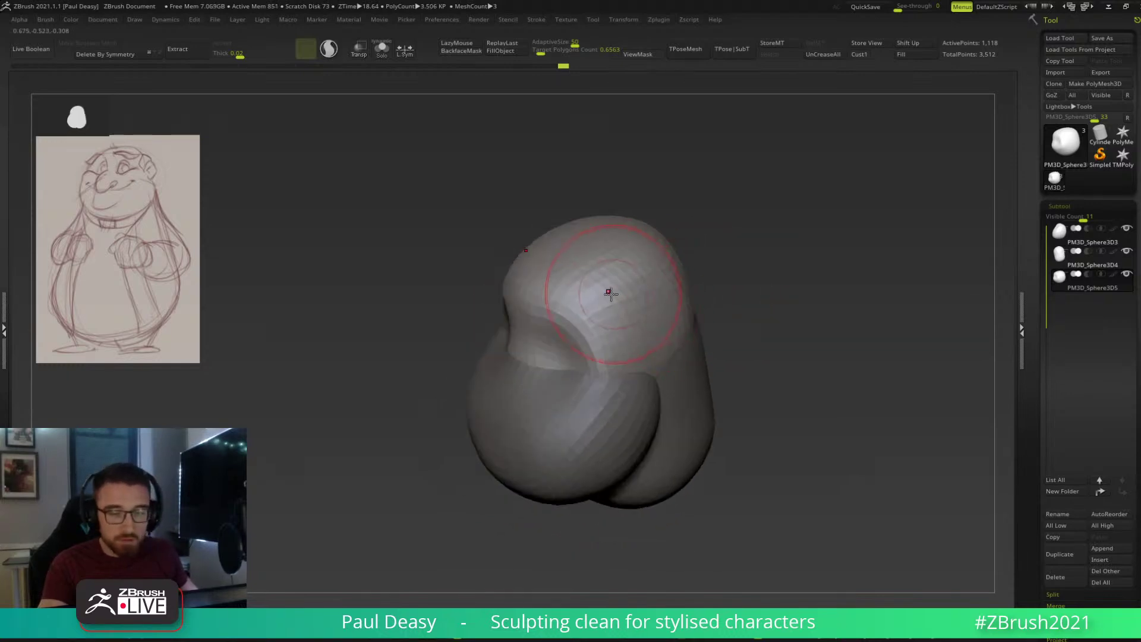
right_drag(664, 249, 601, 295)
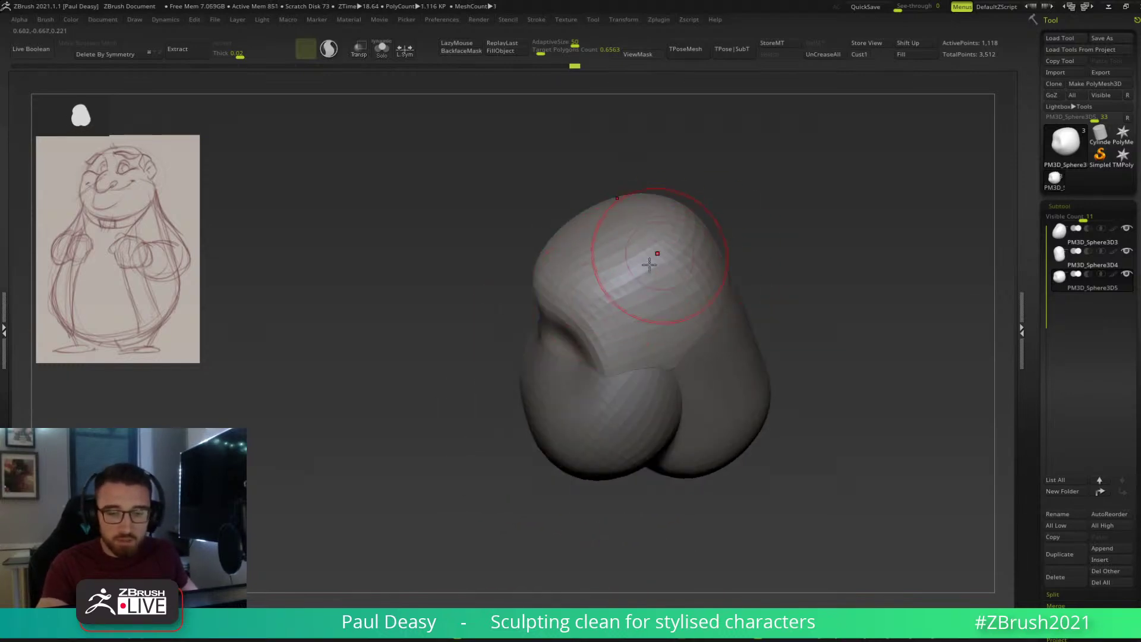
mouse_move(753, 219)
right_down()
mouse_move(716, 279)
mouse_move(611, 311)
right_up()
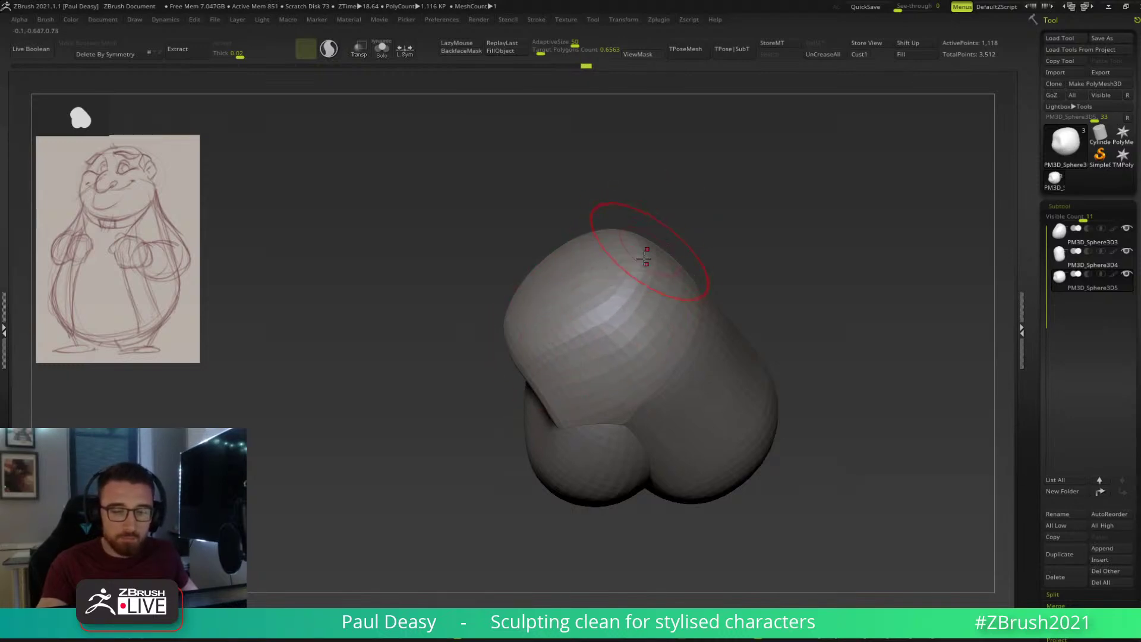
mouse_move(738, 256)
right_down()
mouse_move(672, 290)
mouse_move(616, 284)
mouse_move(623, 318)
mouse_move(549, 326)
right_up()
shift+drag(616, 273, 598, 280)
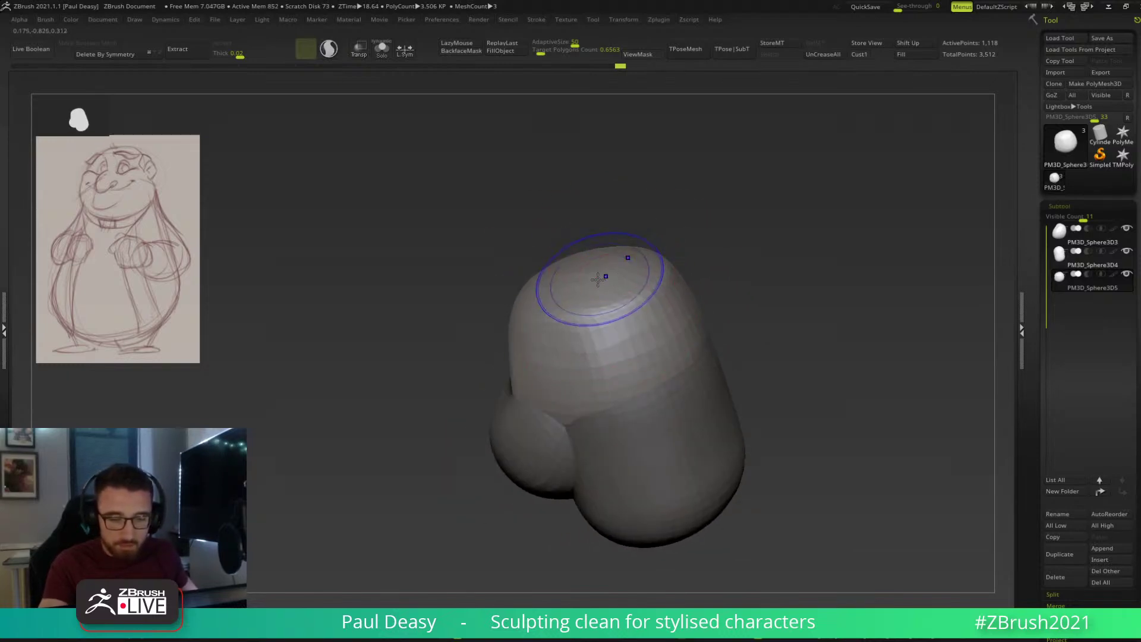
right_drag(656, 270, 726, 252)
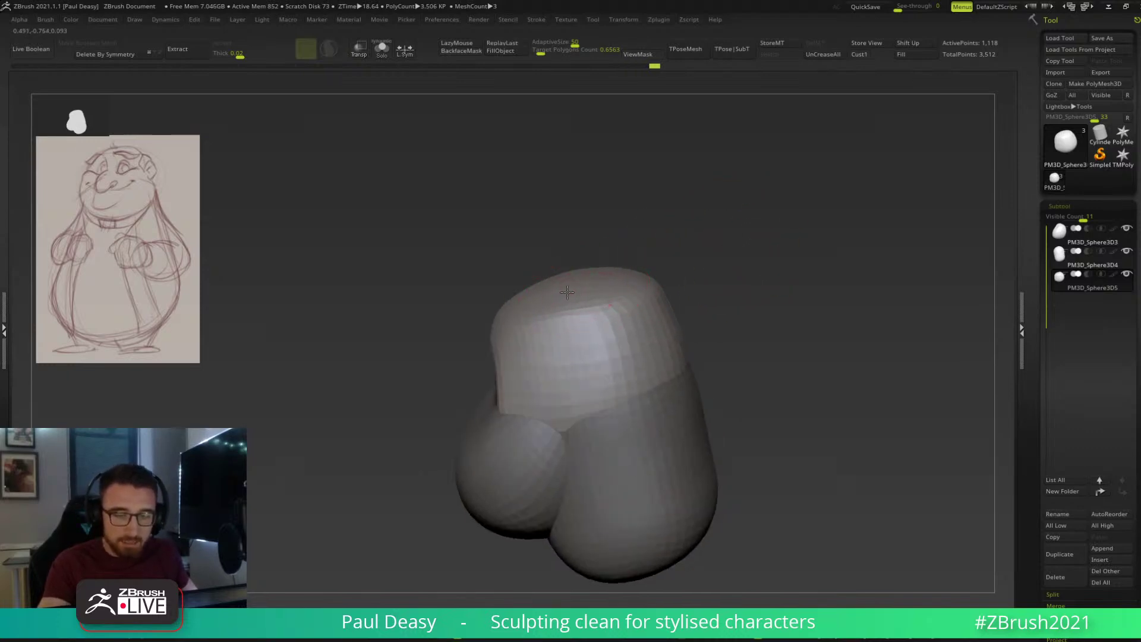
mouse_move(713, 273)
right_down()
mouse_move(642, 341)
mouse_move(652, 327)
right_up()
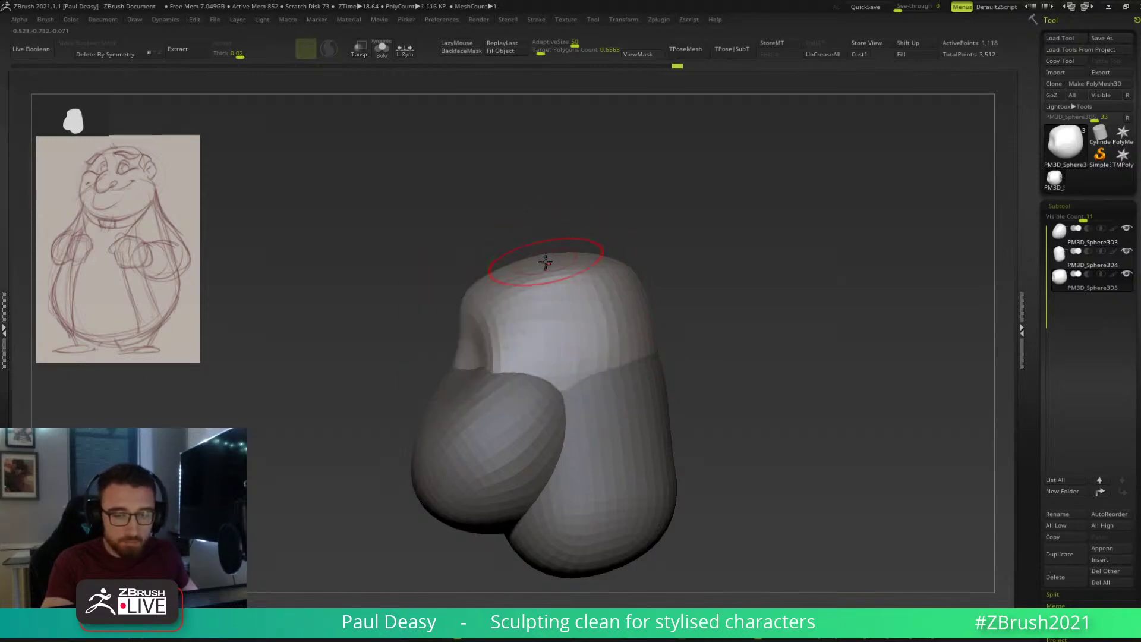
Reshape the forehead and define the brow edge above the eye sockets on the upper sphere with the Move brush.
key(space)
drag(540, 263, 548, 262)
mouse_move(696, 285)
right_down()
mouse_move(793, 321)
mouse_move(665, 324)
right_up()
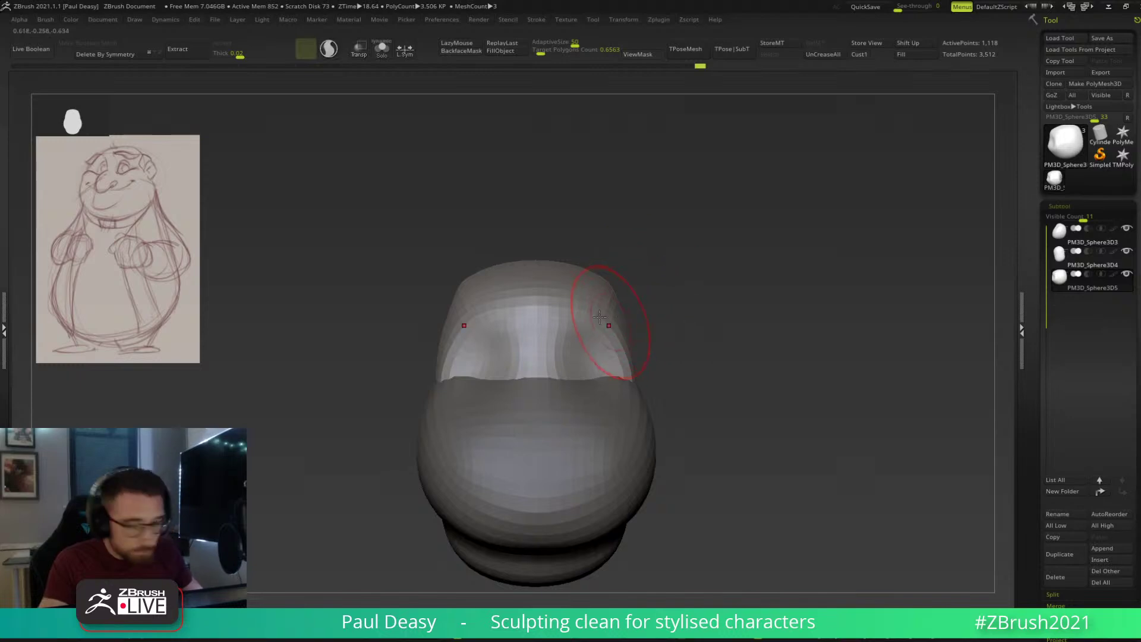
drag(546, 298, 541, 304)
key(space)
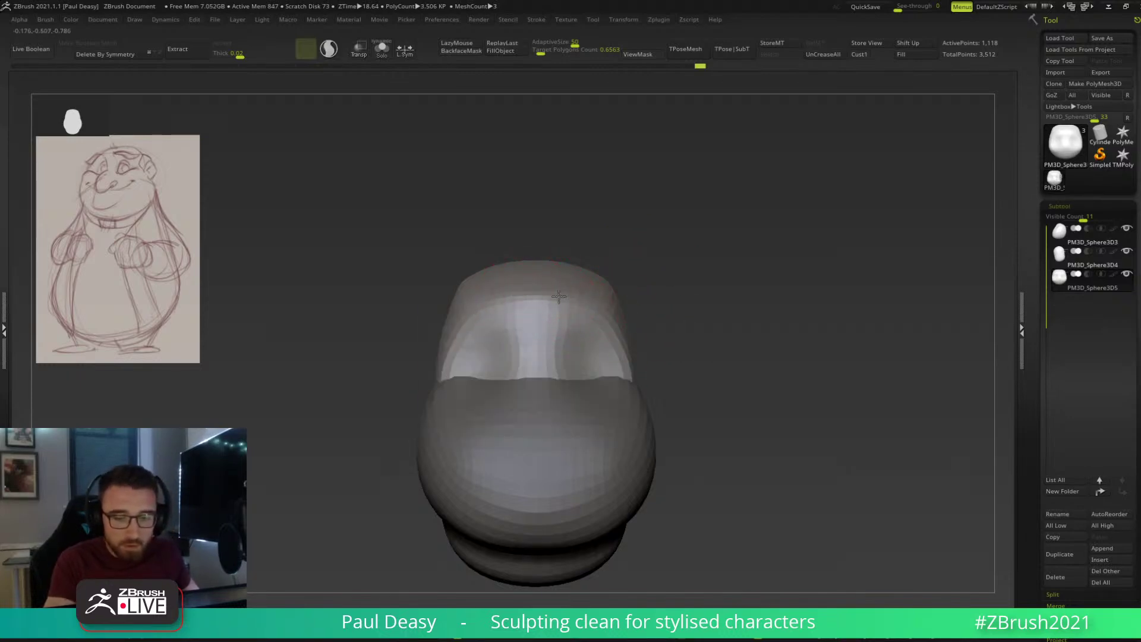
drag(622, 319, 585, 299)
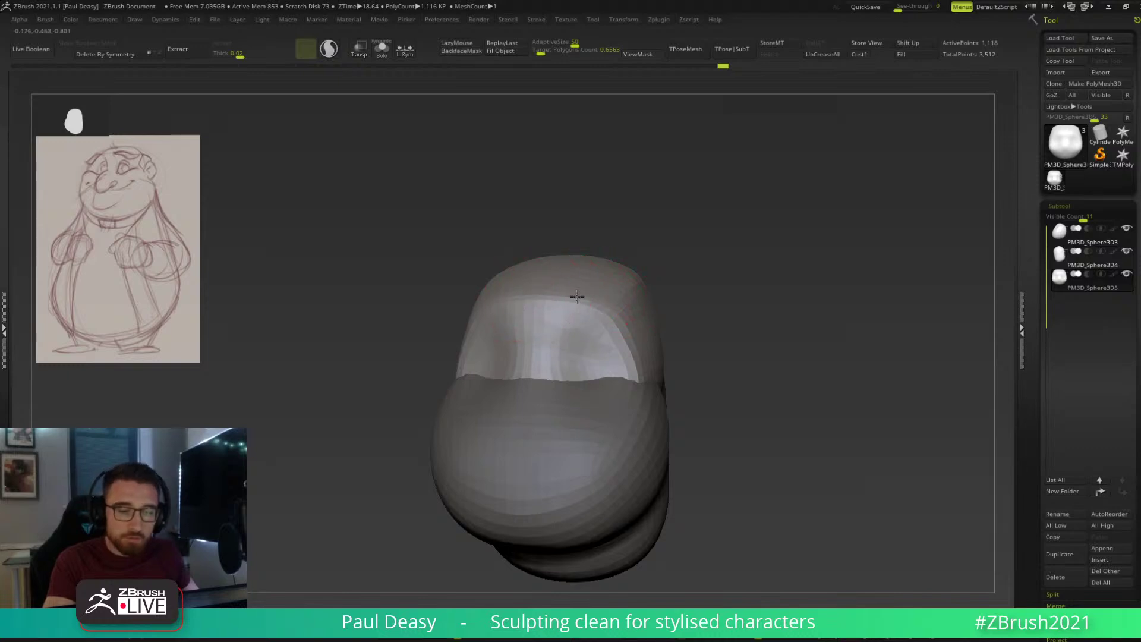
drag(576, 292, 530, 294)
drag(744, 323, 698, 323)
Adjust the side plane of the cranium behind the eye socket, using different Move brush sizes.
key(space)
key(space)
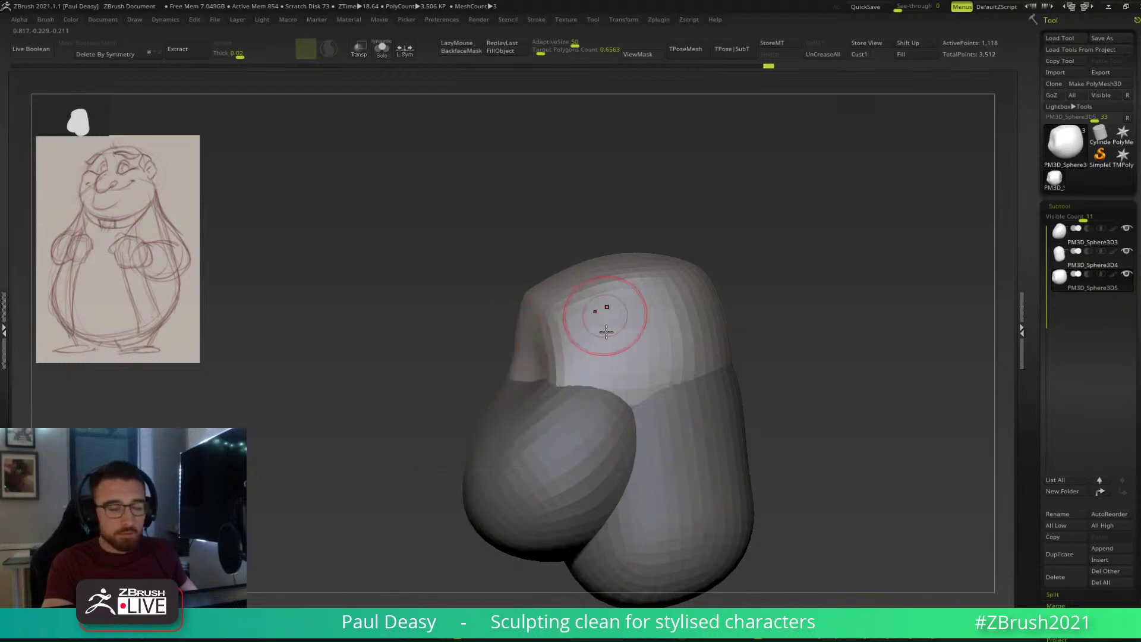
key(space)
drag(612, 359, 633, 358)
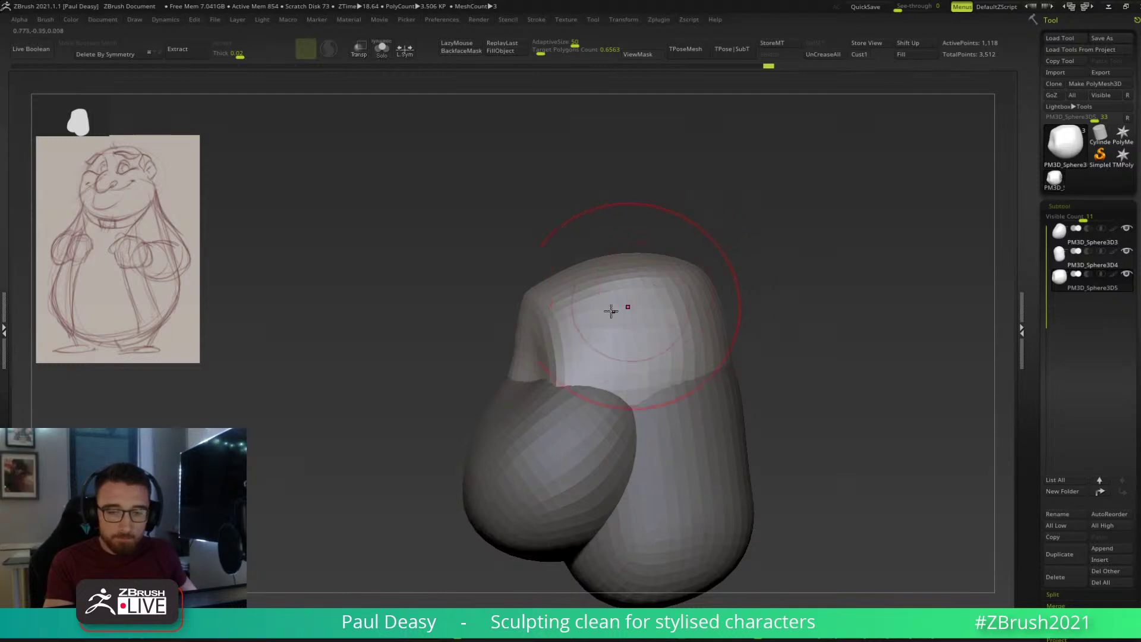
mouse_move(768, 285)
alt+mouse_down()
mouse_move(719, 296)
mouse_move(729, 296)
mouse_move(693, 280)
alt+mouse_up()
Rework the upper rear corner and back edge of the cranium, toggling dynamic subdivision to compare the form.
key(shift+d)
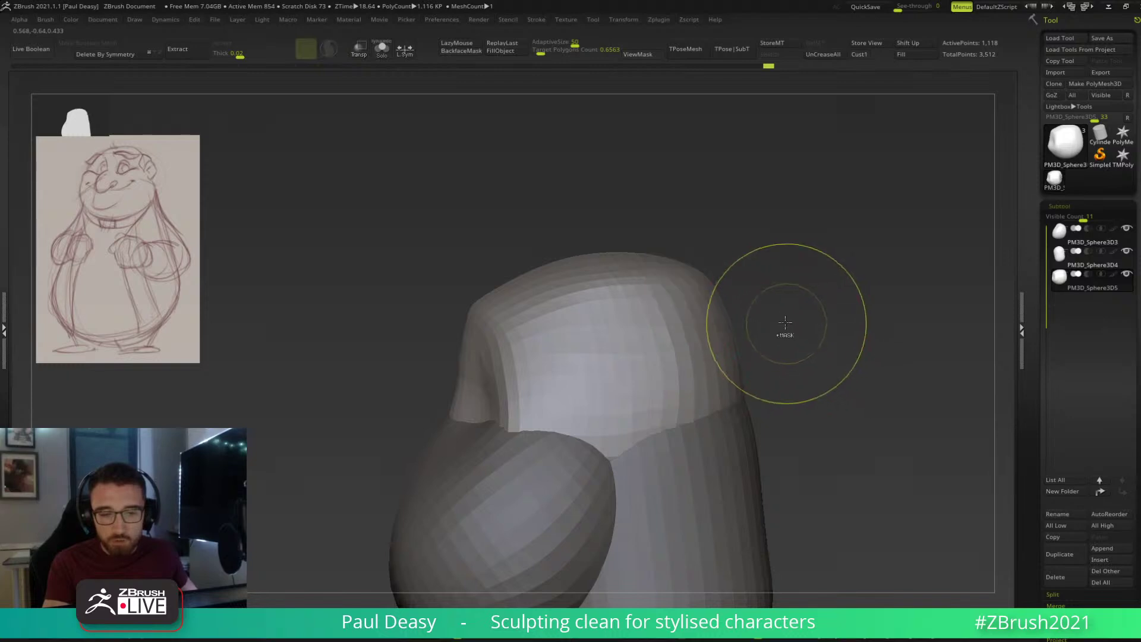
key(d)
drag(695, 288, 703, 278)
key(shift+d)
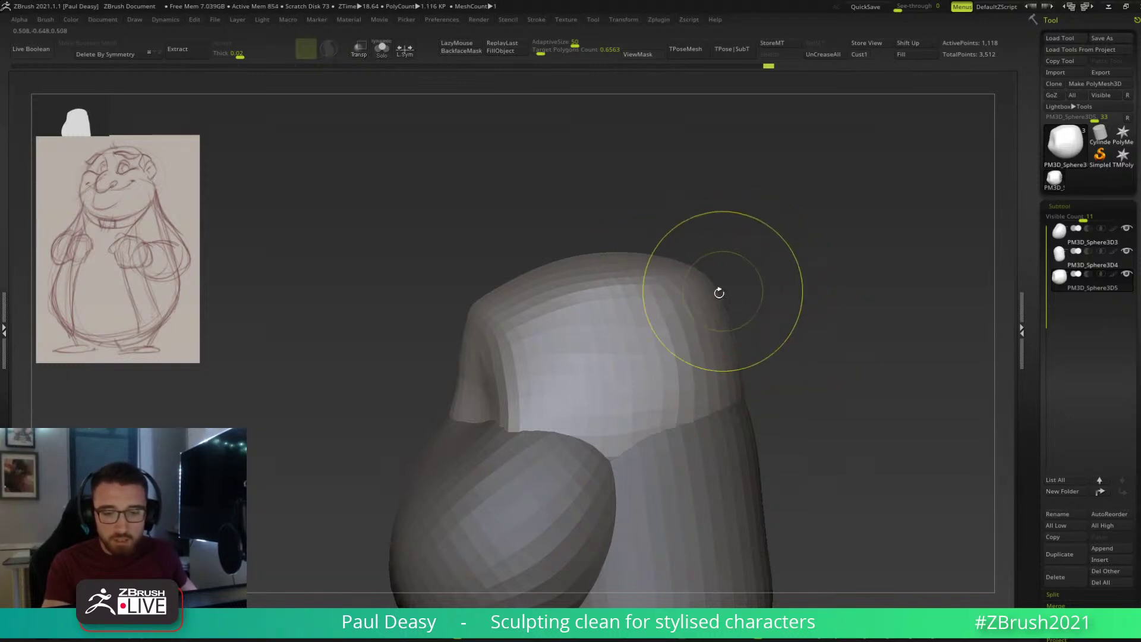
key(d)
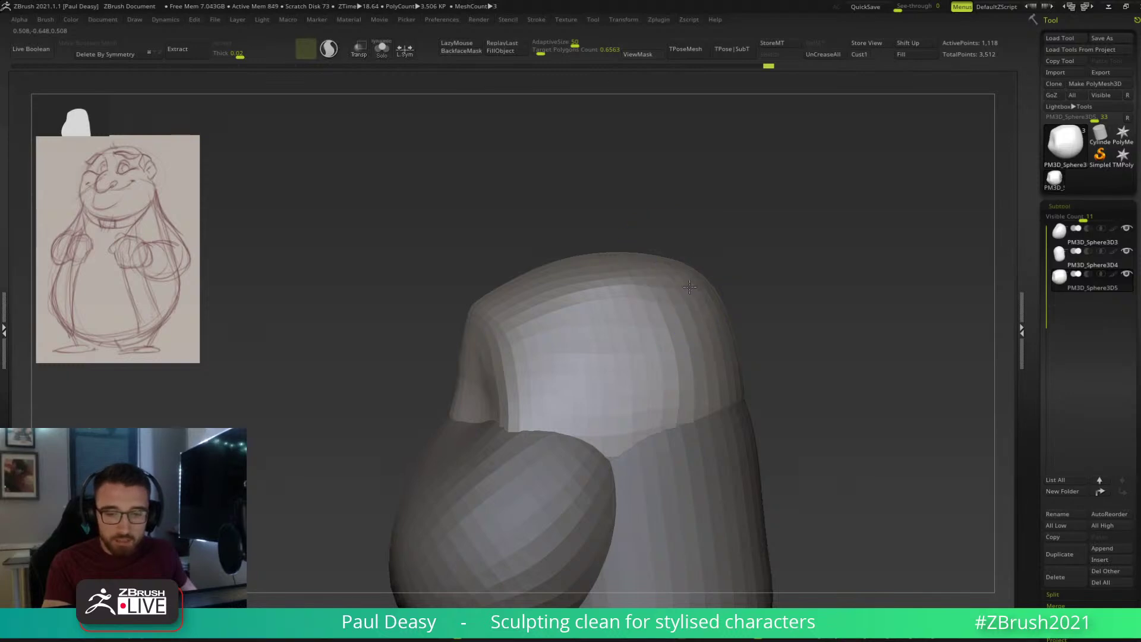
key(shift+d)
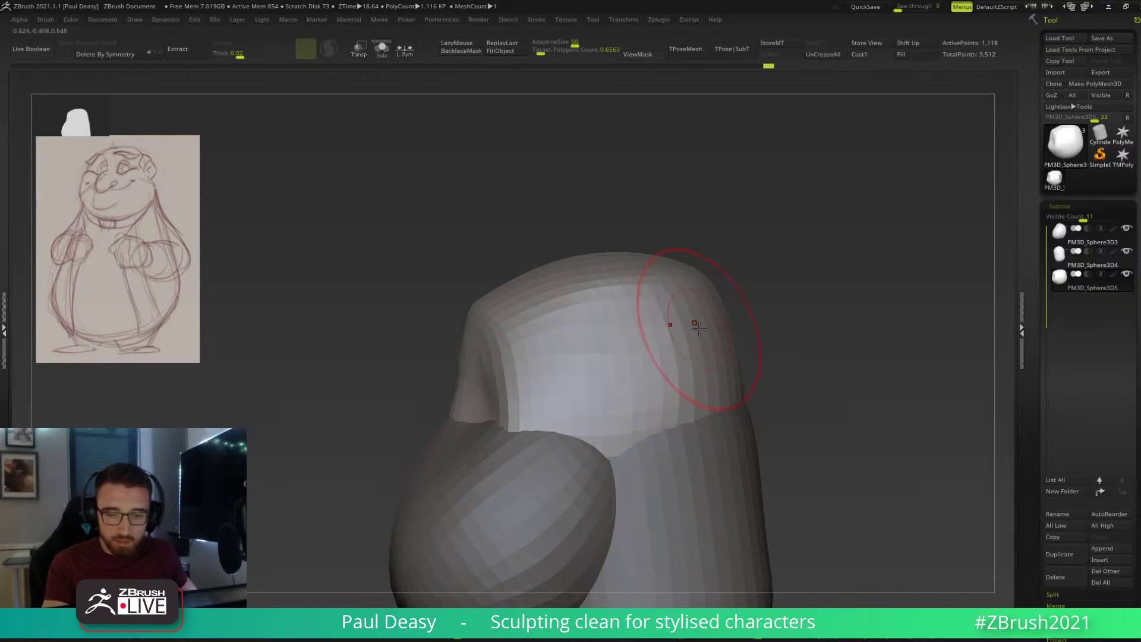
key(d)
mouse_move(721, 316)
mouse_down()
mouse_move(739, 326)
mouse_move(701, 333)
mouse_move(739, 351)
mouse_up()
Display the polygon wireframe and adjust the cranium's upper side plane, undoing the last smoothing stroke.
key(shift+f)
ctrl+right_drag(711, 315, 694, 385)
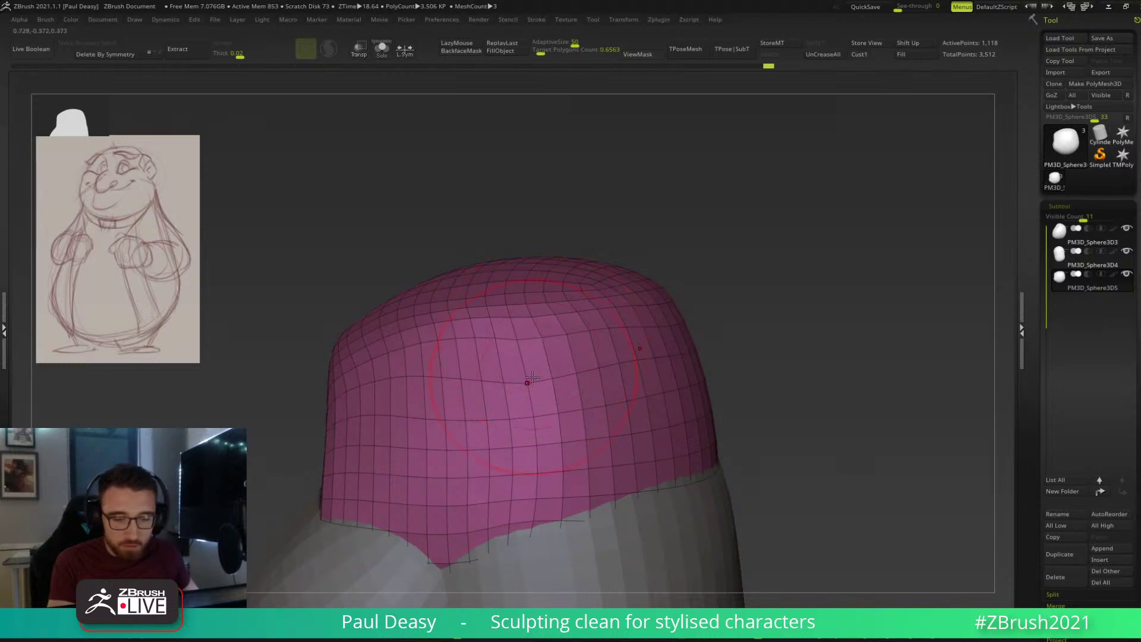
mouse_move(549, 357)
mouse_down()
mouse_move(588, 337)
mouse_move(538, 353)
mouse_move(564, 332)
mouse_move(641, 312)
mouse_move(624, 331)
mouse_move(575, 310)
mouse_up()
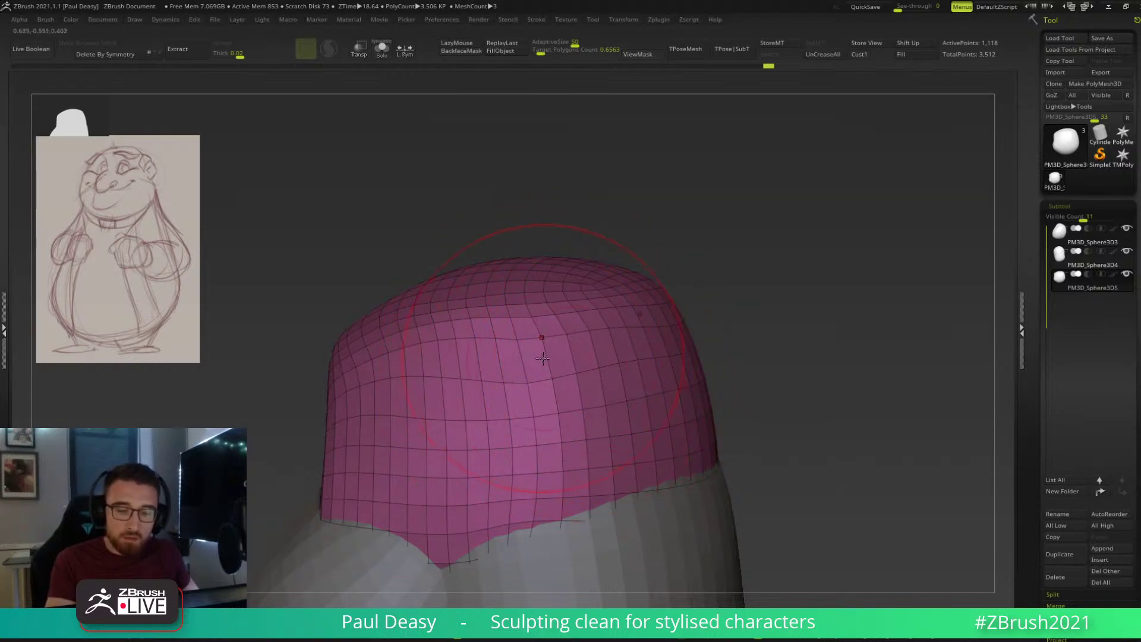
mouse_move(603, 320)
shift+mouse_down()
mouse_move(541, 333)
mouse_move(571, 315)
mouse_move(589, 320)
shift+mouse_up()
key(ctrl+z)
Examine the polygon flow across the cranium's side, top and rear corner from several angles.
mouse_move(749, 284)
mouse_down()
mouse_move(752, 321)
mouse_move(683, 333)
mouse_move(710, 249)
mouse_up()
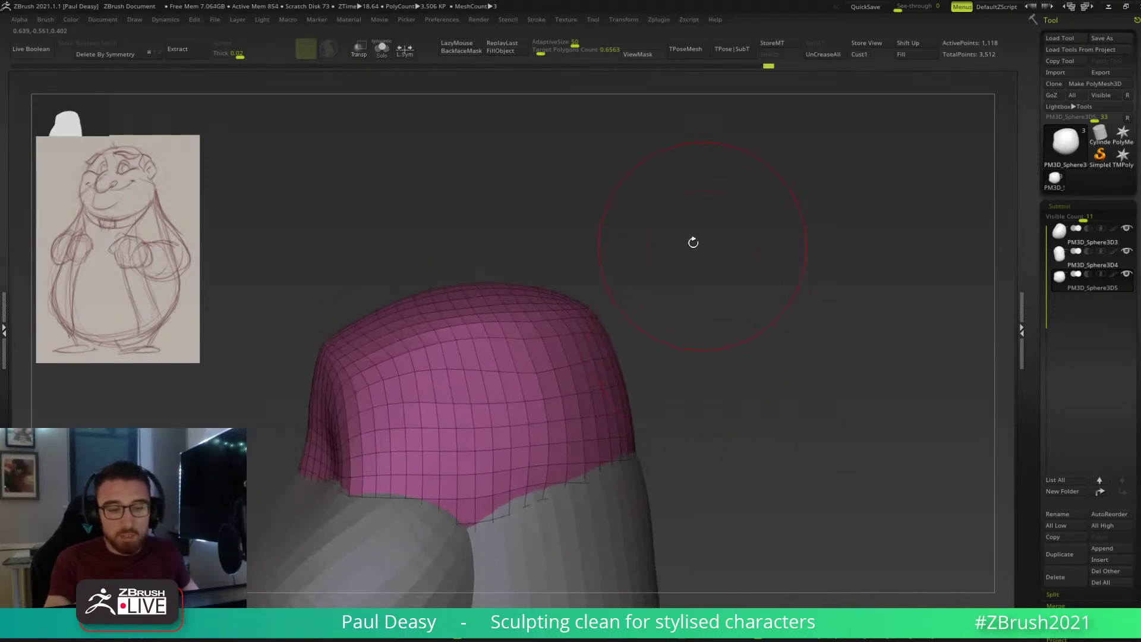
drag(654, 321, 574, 327)
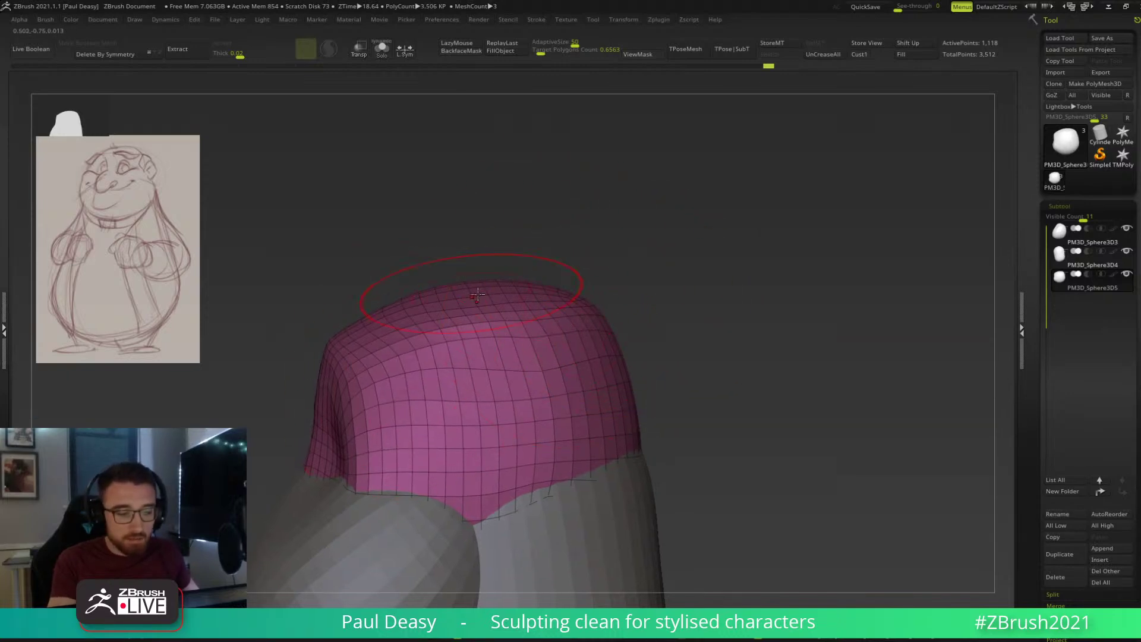
drag(315, 264, 633, 302)
drag(280, 364, 386, 367)
drag(639, 355, 785, 351)
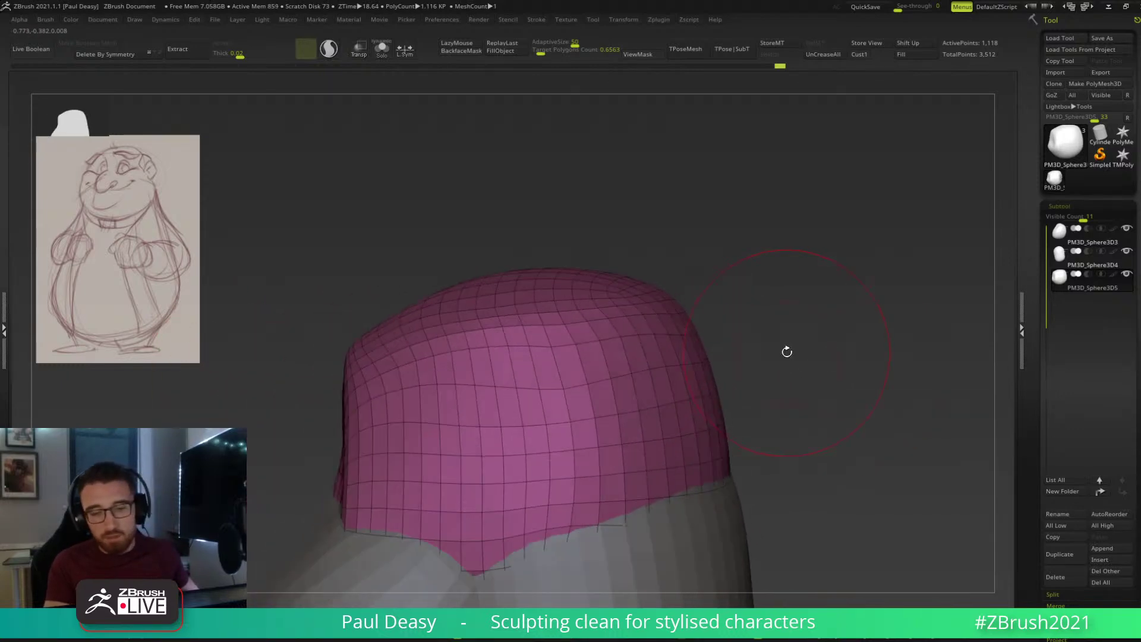
drag(717, 309, 756, 323)
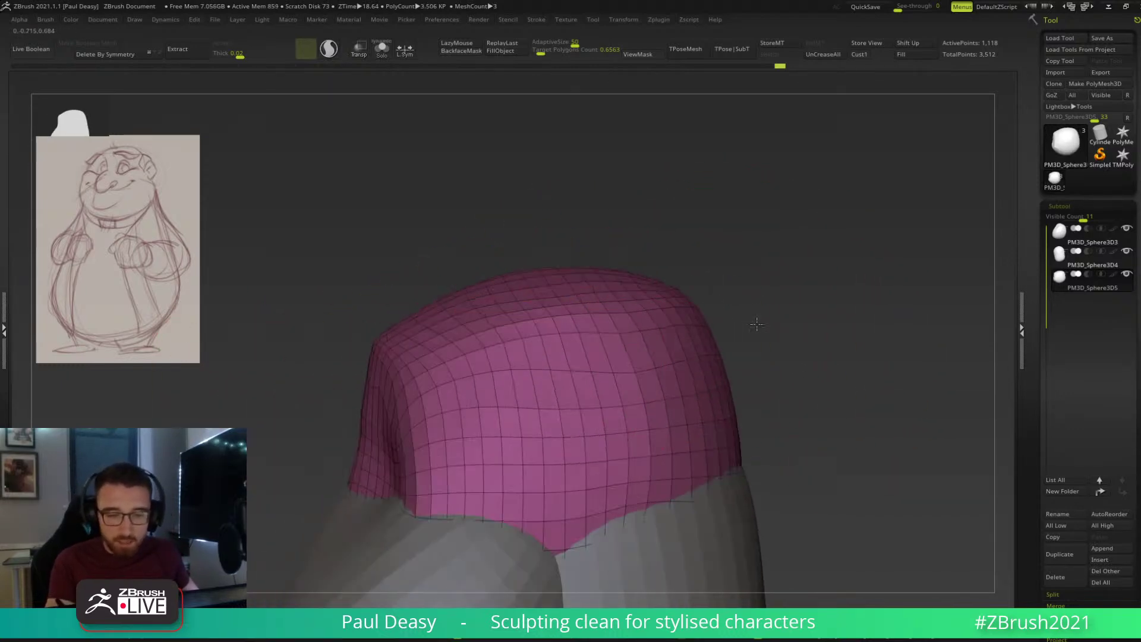
right_drag(656, 297, 576, 296)
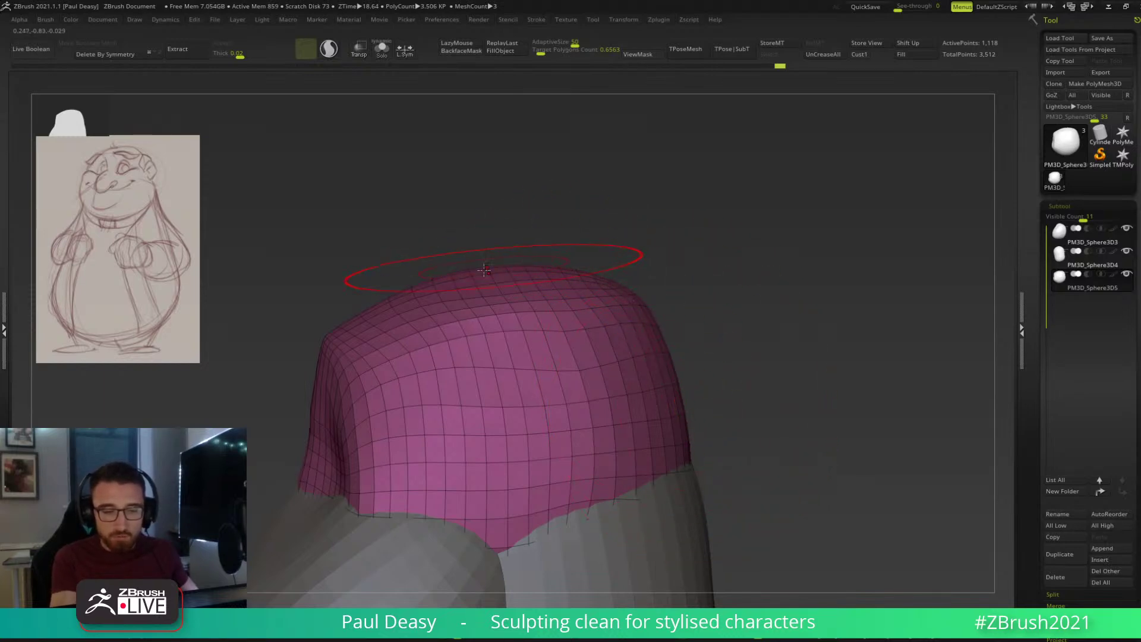
Try to round off the upper rear corner of the cranium with the Move brush, and undo it.
drag(680, 344, 717, 325)
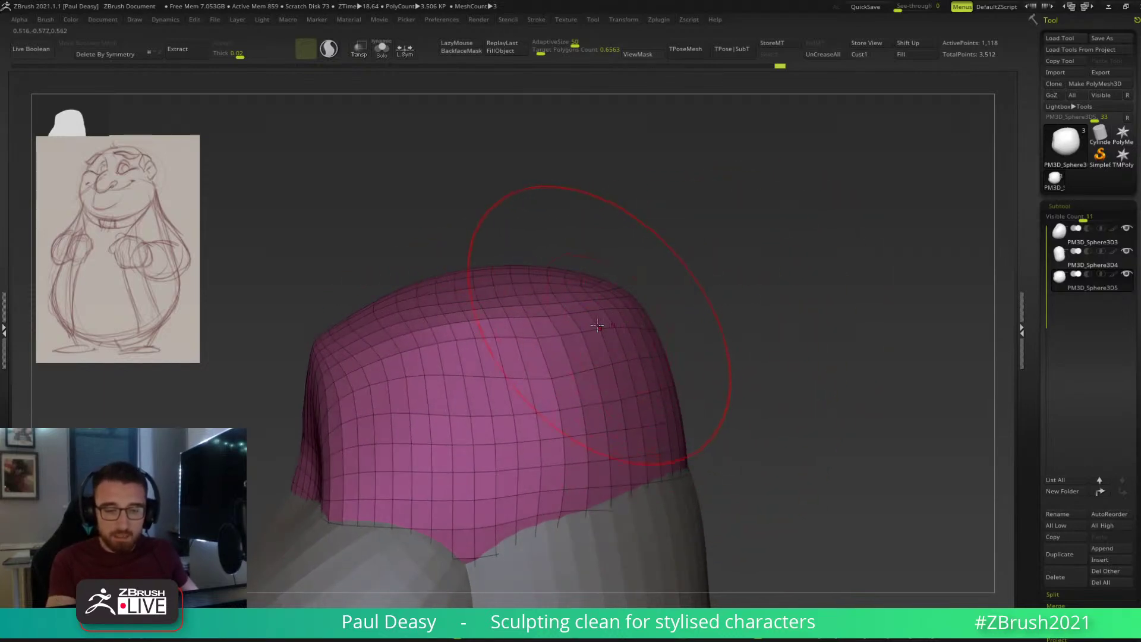
drag(643, 308, 684, 296)
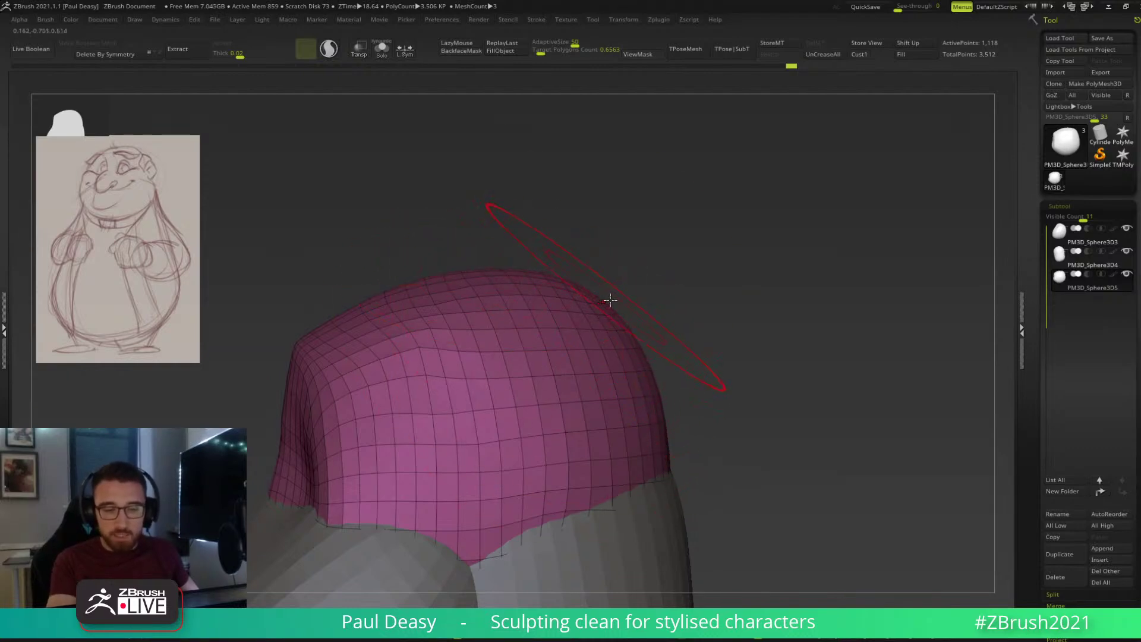
key(ctrl+z)
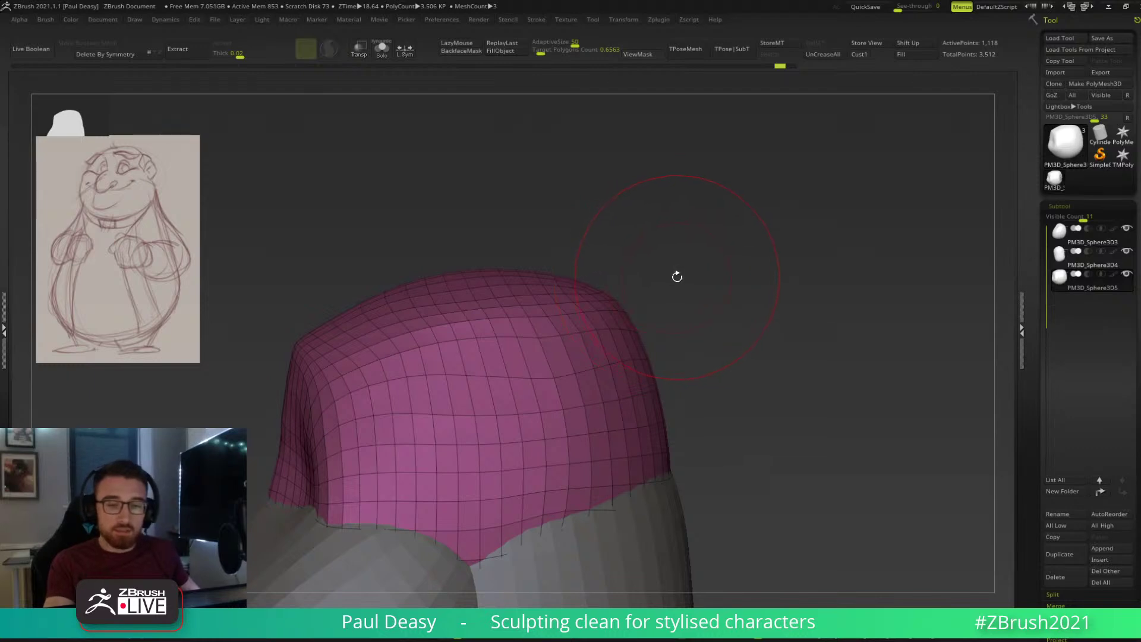
Compare the cranium's form with and without the polygon wireframe, viewing the whole head from the side.
key(space)
mouse_move(668, 262)
mouse_down()
mouse_move(698, 268)
mouse_move(662, 286)
mouse_move(688, 314)
mouse_up()
key(shift+f)
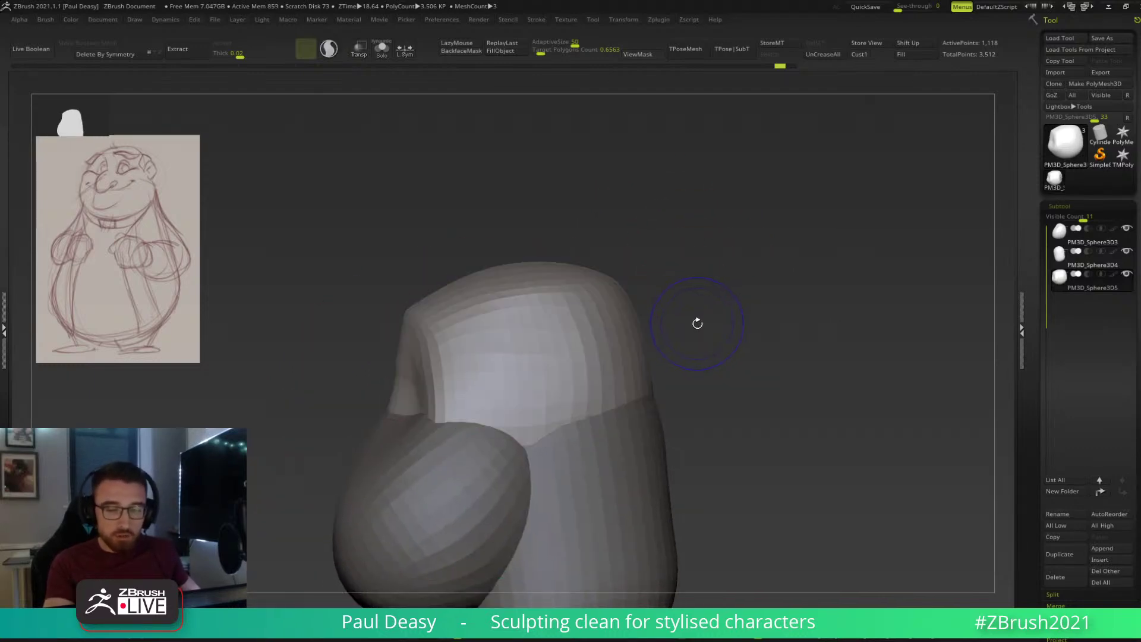
key(f)
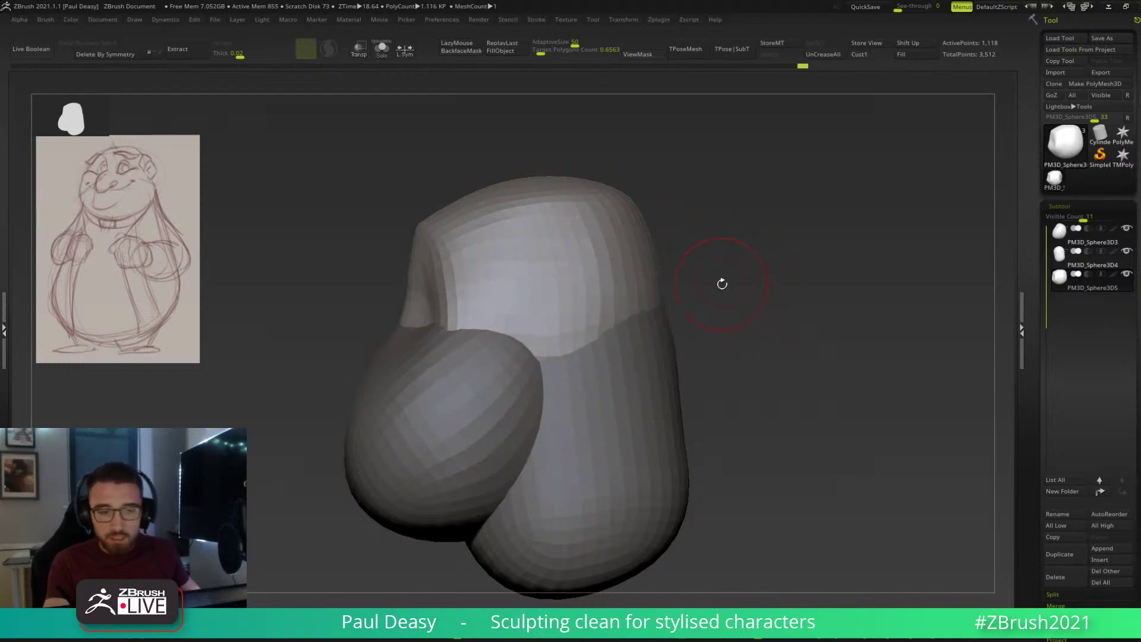
key(shift+f)
mouse_move(693, 272)
mouse_down()
mouse_move(736, 267)
mouse_move(691, 294)
mouse_up()
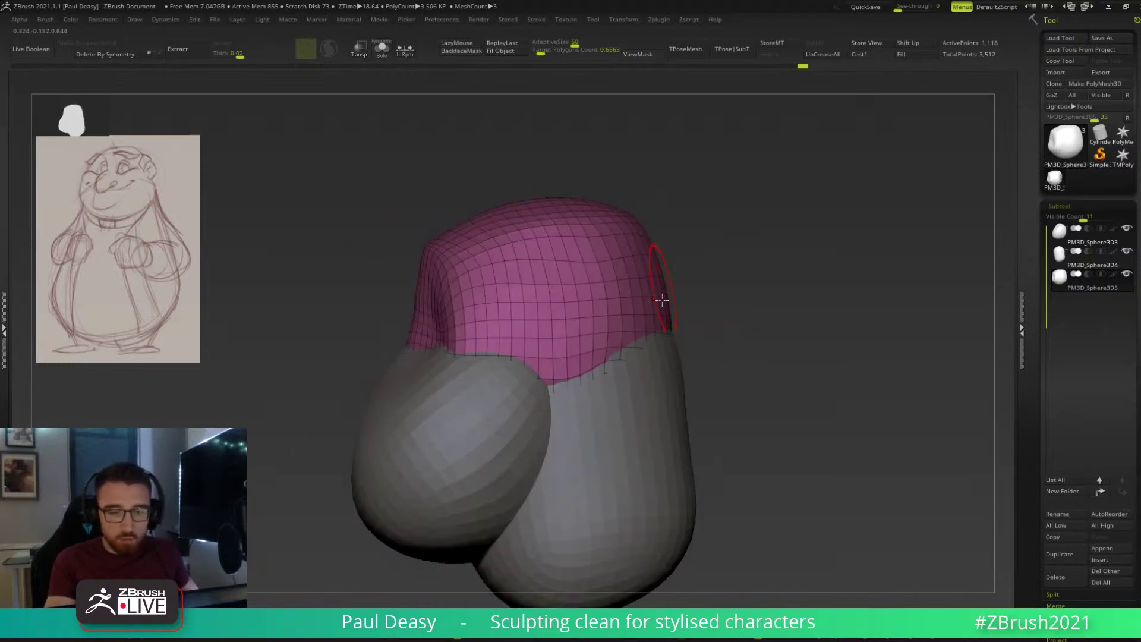
key(shift+f)
drag(721, 316, 565, 311)
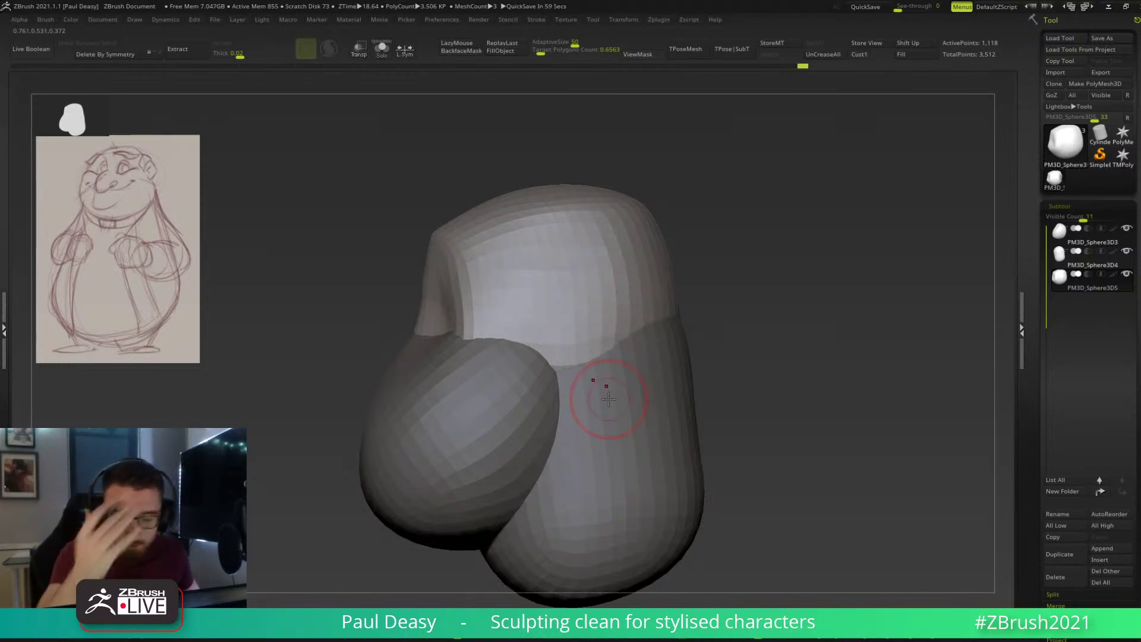
Blend the back profile where the cranium meets the lower back-of-head piece, adjusting both subtools with a resized Move brush.
key(bracketright)
key(space)
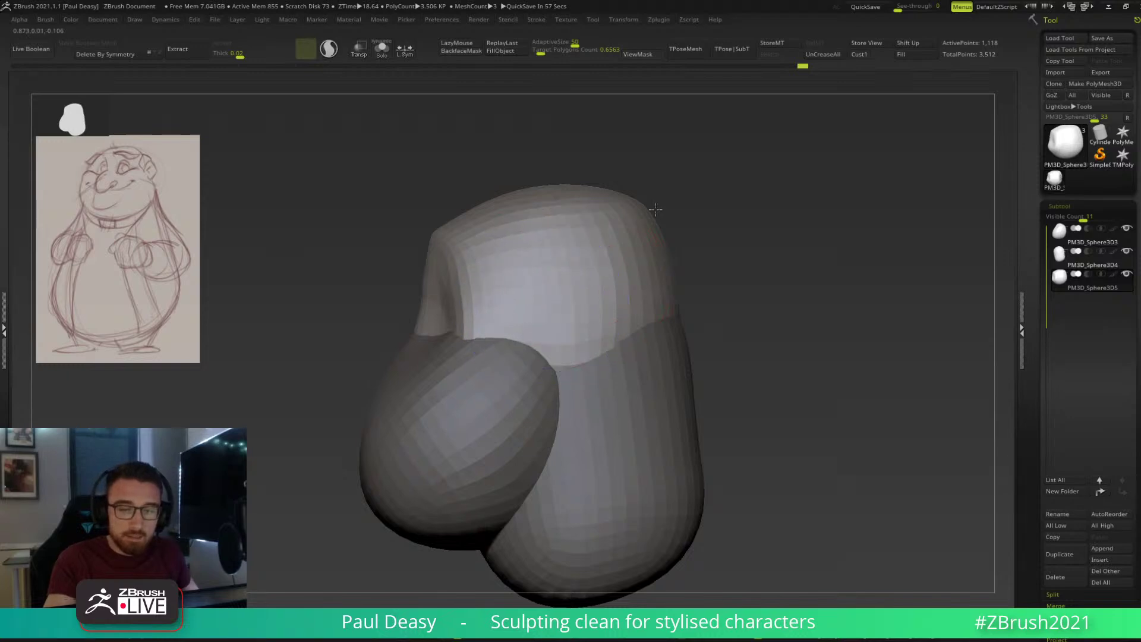
key(space)
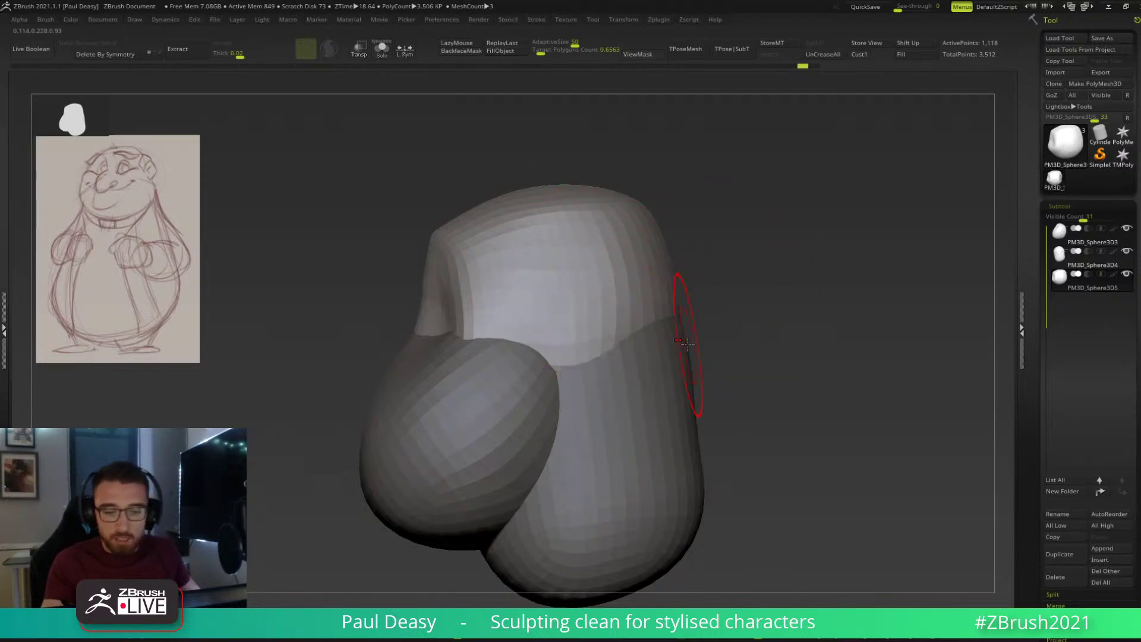
alt+click(686, 345)
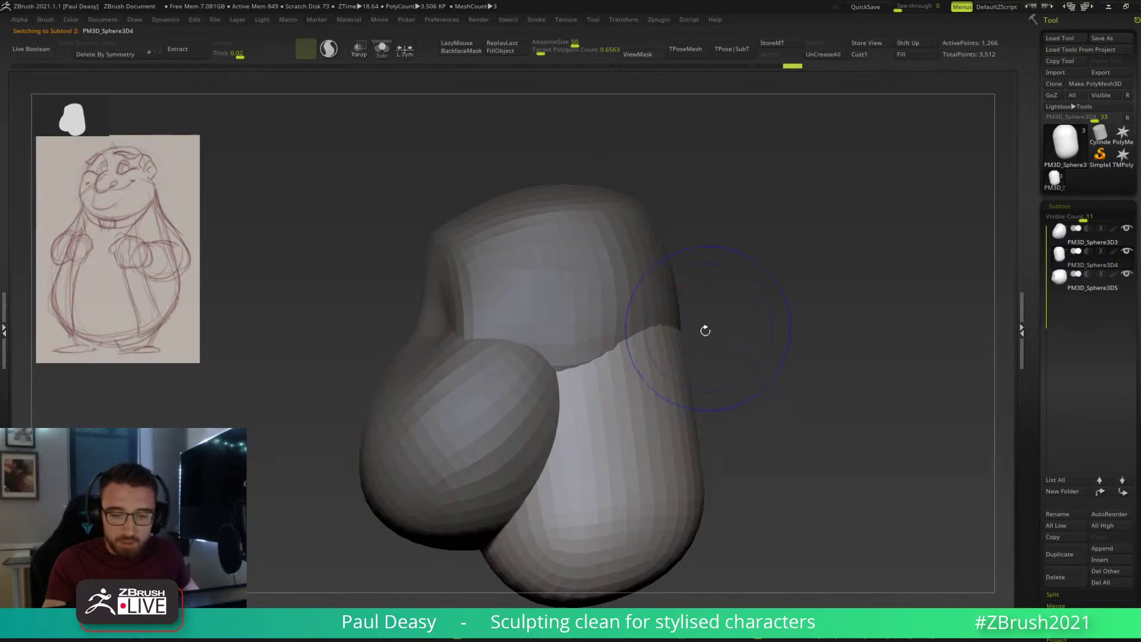
drag(688, 337, 668, 284)
alt+click(708, 300)
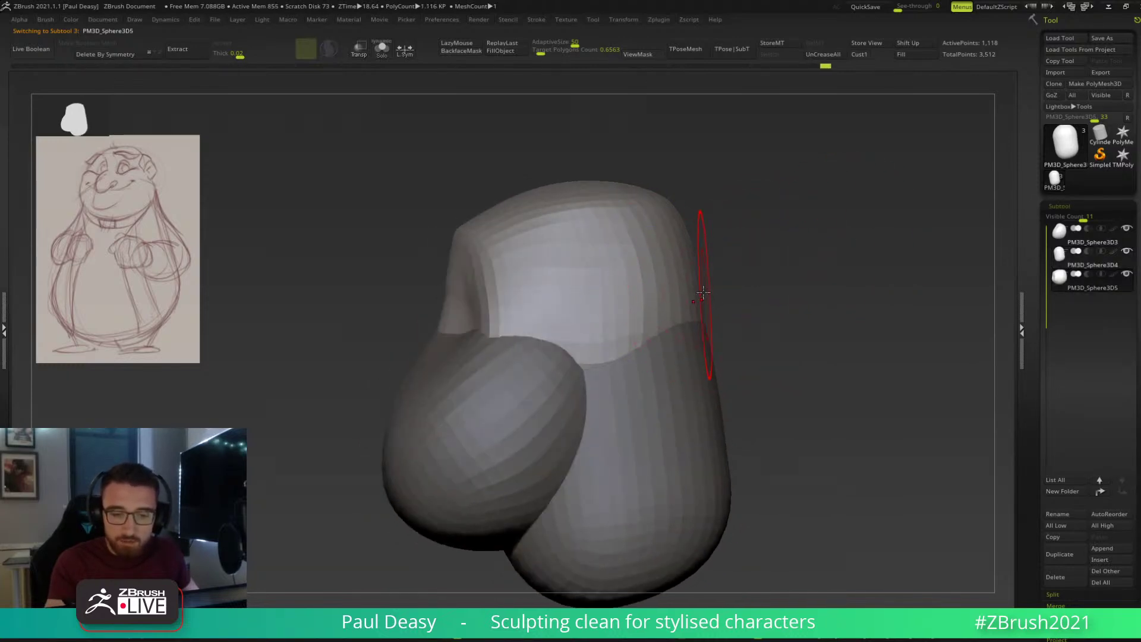
alt+click(706, 342)
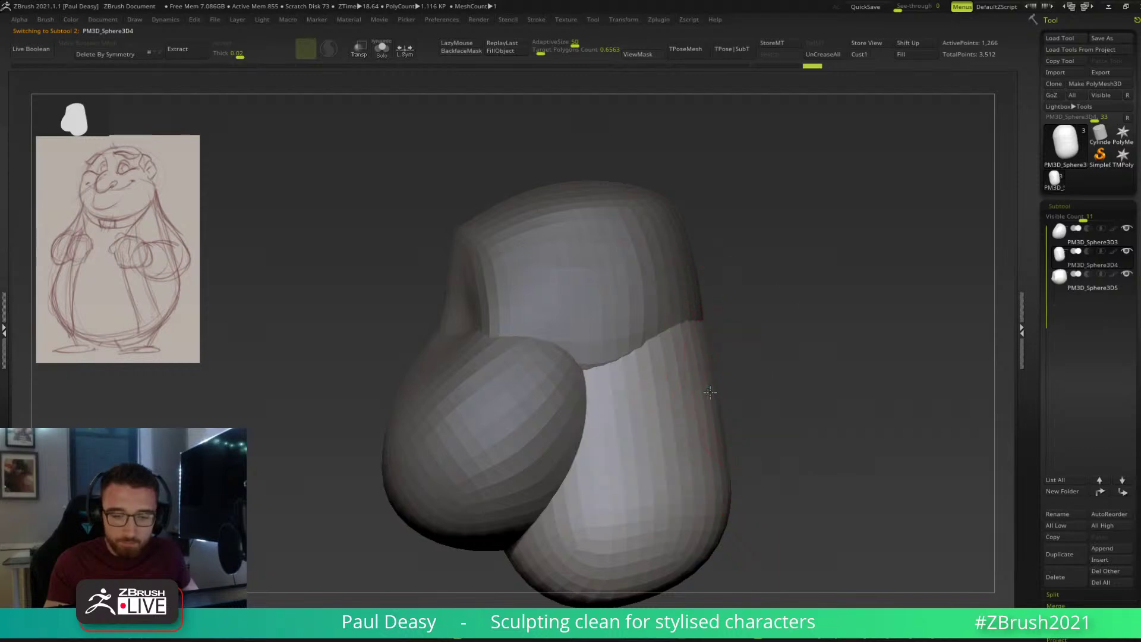
drag(667, 392, 724, 357)
alt+click(732, 323)
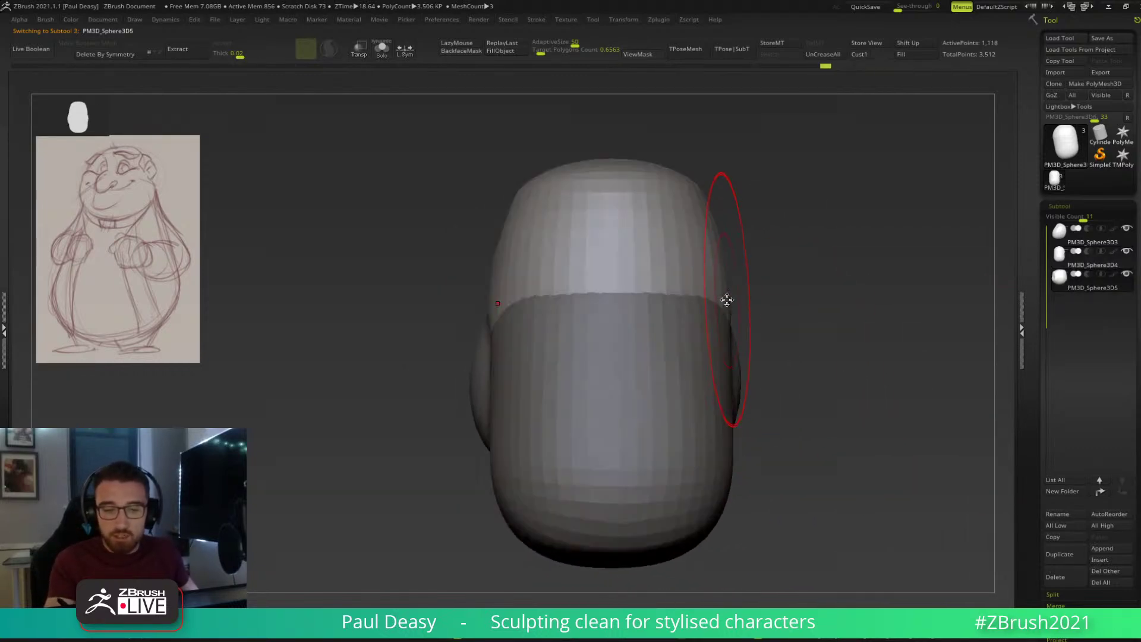
Refine the cranium's side contours from the back and front, and smooth the outer edge of the brow.
mouse_move(766, 300)
mouse_down()
mouse_move(748, 305)
mouse_move(719, 272)
mouse_up()
drag(823, 280, 795, 261)
drag(874, 250, 682, 279)
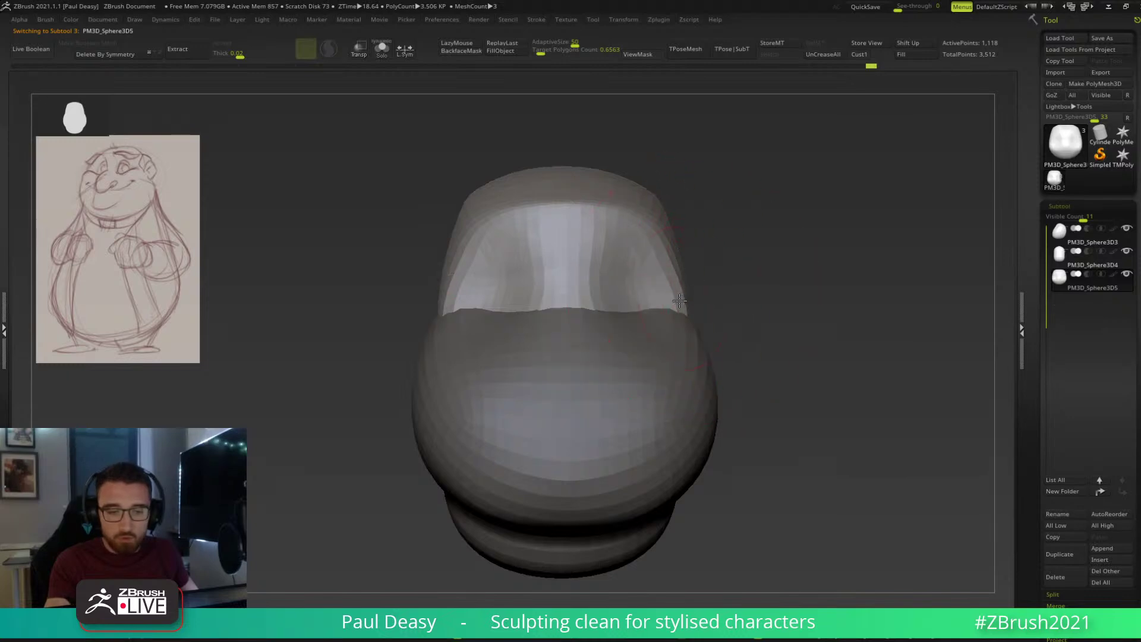
key(space)
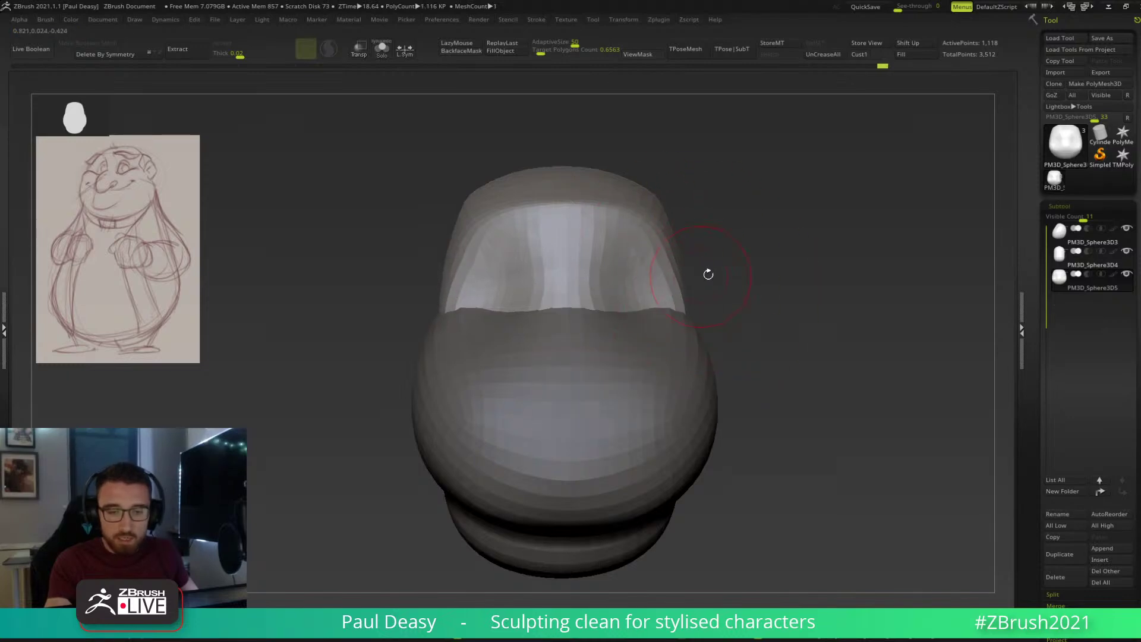
drag(705, 273, 658, 224)
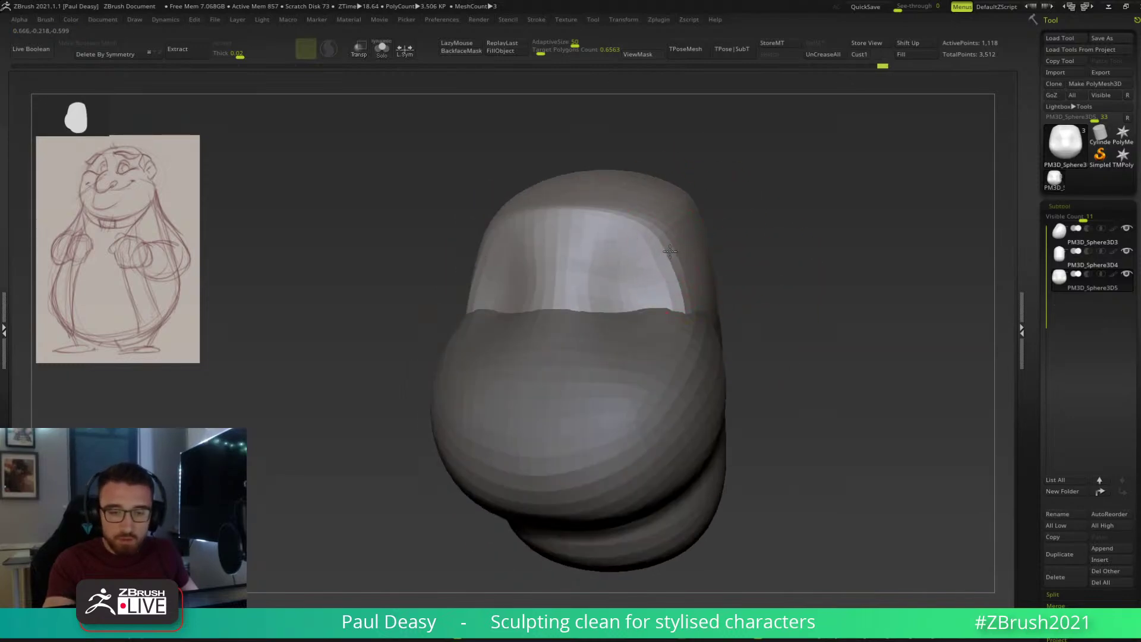
mouse_move(688, 242)
shift+mouse_down()
mouse_move(672, 217)
mouse_move(688, 247)
shift+mouse_up()
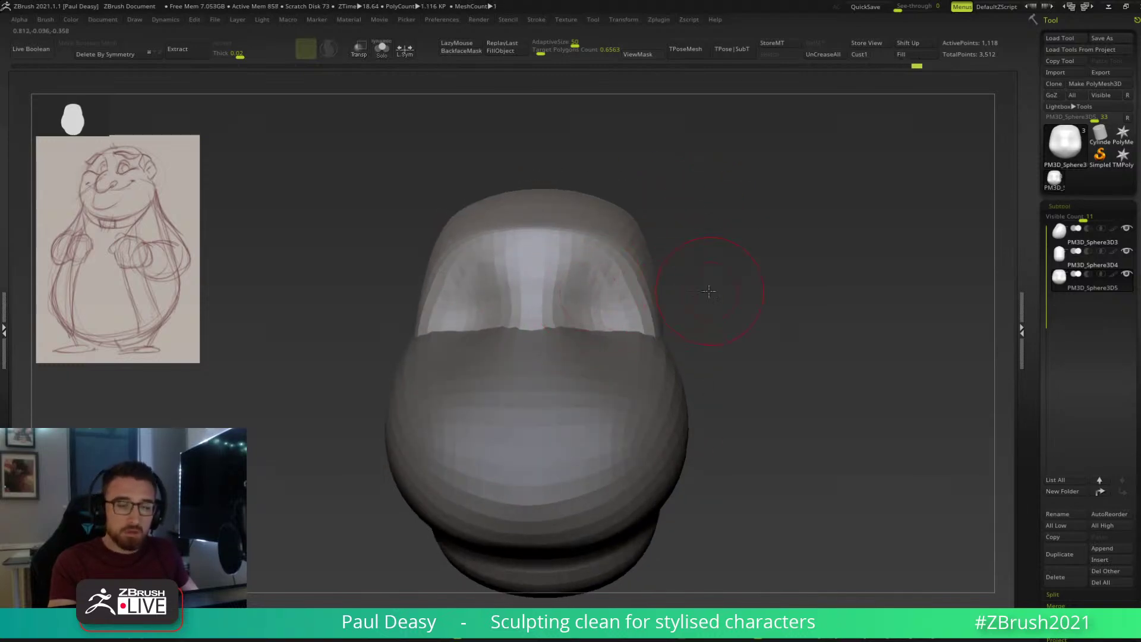
Select the jaw sphere and reshape its upper front and cheeks with the Move brush.
drag(704, 285, 805, 239)
mouse_move(899, 296)
alt+mouse_down()
mouse_move(830, 267)
mouse_move(756, 293)
mouse_move(769, 286)
alt+mouse_up()
alt+click(573, 322)
mouse_move(573, 322)
right_down()
mouse_move(590, 312)
mouse_move(542, 339)
mouse_move(581, 361)
mouse_move(540, 340)
right_up()
key(space)
alt+drag(650, 361, 726, 369)
key(space)
mouse_move(598, 365)
mouse_down()
mouse_move(580, 385)
mouse_move(611, 360)
mouse_move(599, 333)
mouse_move(552, 375)
mouse_up()
mouse_move(680, 362)
alt+mouse_down()
mouse_move(698, 350)
mouse_move(547, 385)
mouse_move(551, 273)
mouse_move(530, 331)
alt+mouse_up()
alt+right_drag(535, 324, 550, 321)
Model the cheek fold running down the front of the jaw sphere with a large ClayBuildup stroke.
key(b)
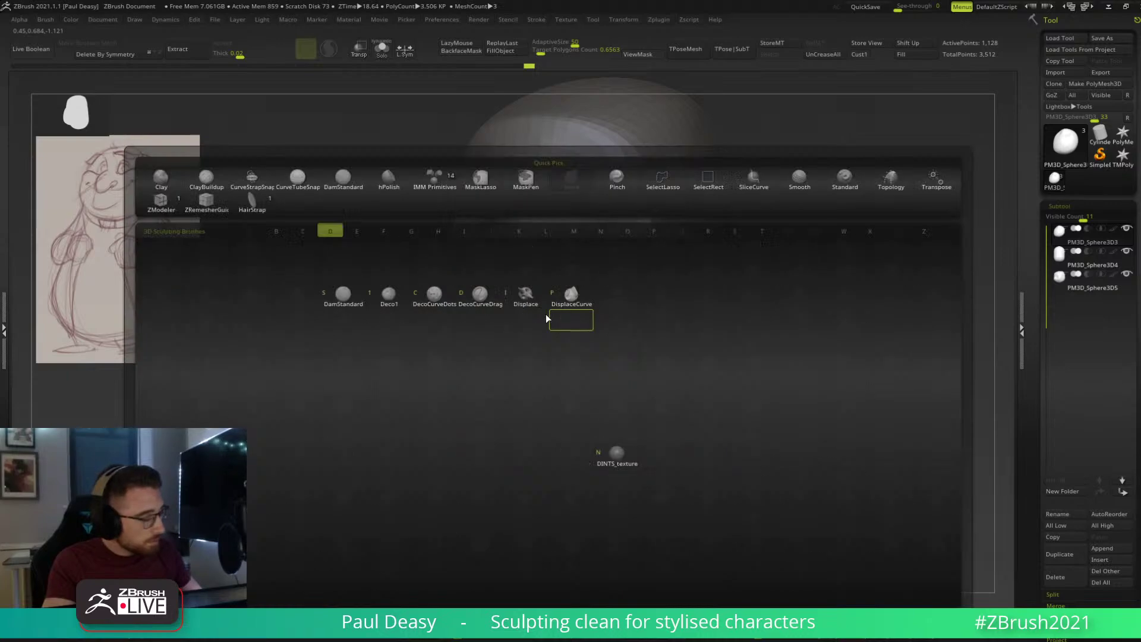
key(c)
key(b)
key(space)
mouse_move(516, 240)
mouse_down()
mouse_move(527, 238)
mouse_move(568, 465)
mouse_move(538, 249)
mouse_move(552, 437)
mouse_up()
key(space)
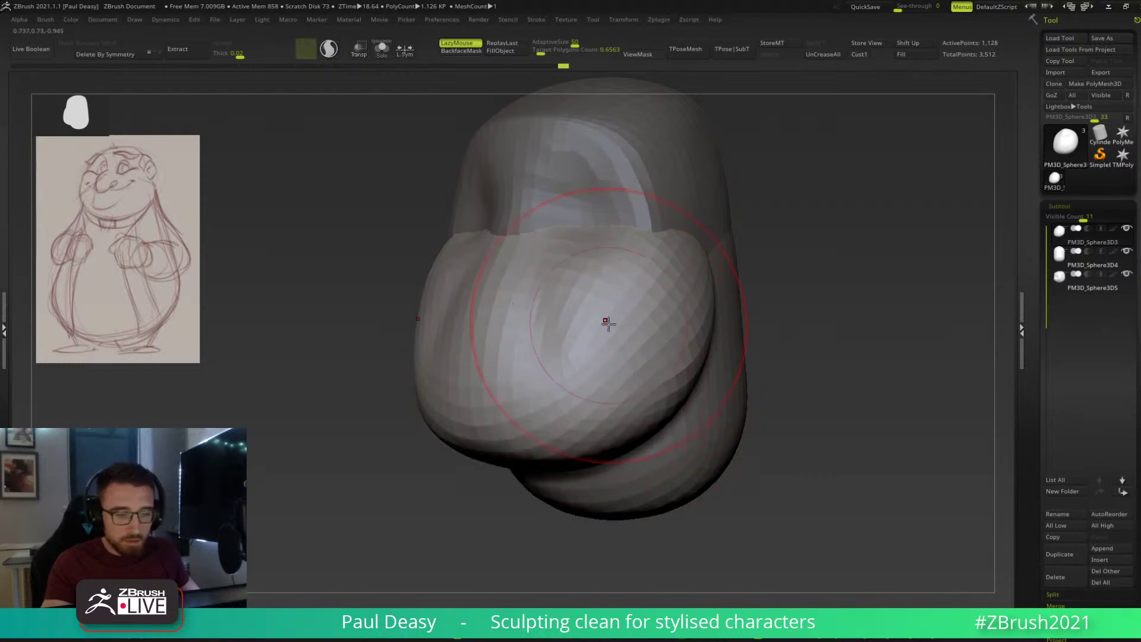
Shape the upper edge of the cheek below the eye socket with short strokes at varied brush sizes.
key(space)
key(space)
drag(607, 263, 601, 262)
right_drag(603, 257, 618, 249)
drag(599, 248, 590, 242)
drag(688, 221, 649, 240)
key(space)
Raise the cheek's outer top corner and soften the dip between the cheek and the nose area.
drag(632, 245, 568, 220)
key(space)
drag(571, 225, 569, 220)
shift+right_drag(569, 222, 577, 213)
mouse_move(575, 215)
mouse_down()
mouse_move(607, 221)
mouse_move(614, 240)
mouse_up()
key(space)
mouse_move(687, 219)
mouse_down()
mouse_move(656, 229)
mouse_move(665, 265)
mouse_move(642, 262)
mouse_up()
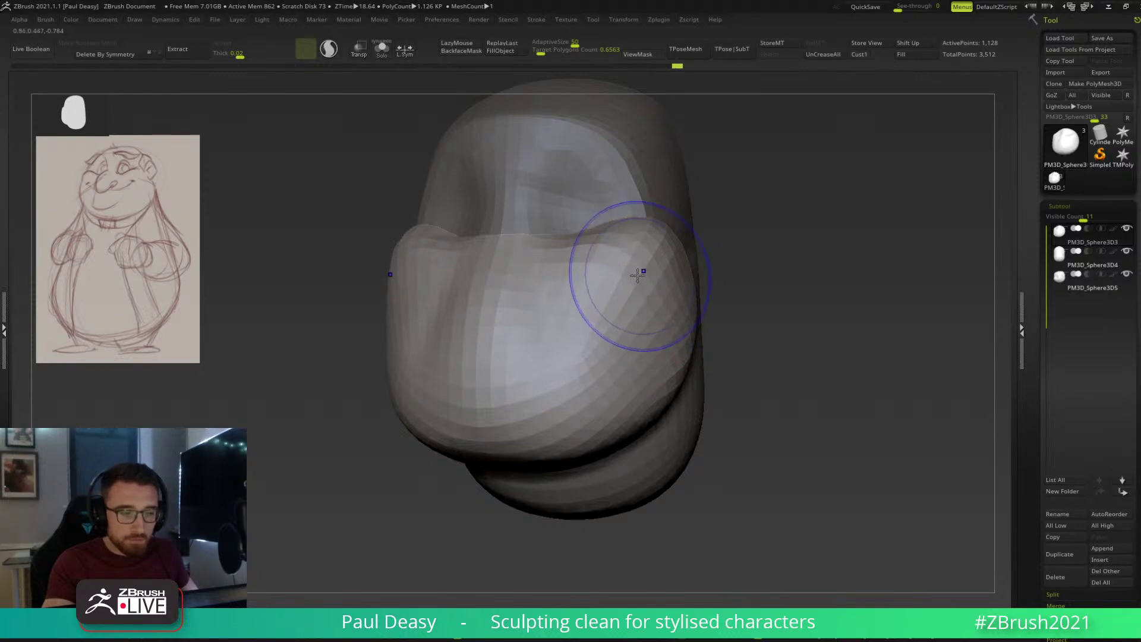
Adjust the cheek's outer side and the jaw's lower front edge, checking the form from below and the front.
drag(764, 306, 698, 313)
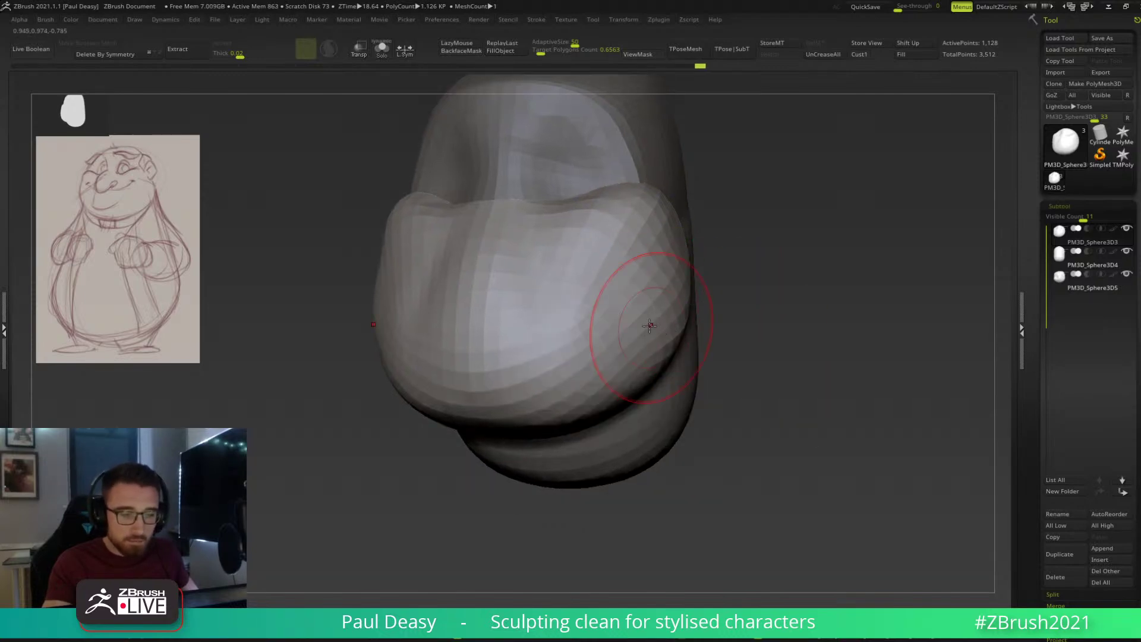
alt+right_drag(626, 307, 632, 324)
key(space)
drag(527, 376, 538, 377)
mouse_move(731, 423)
mouse_down()
mouse_move(701, 395)
mouse_move(612, 360)
mouse_up()
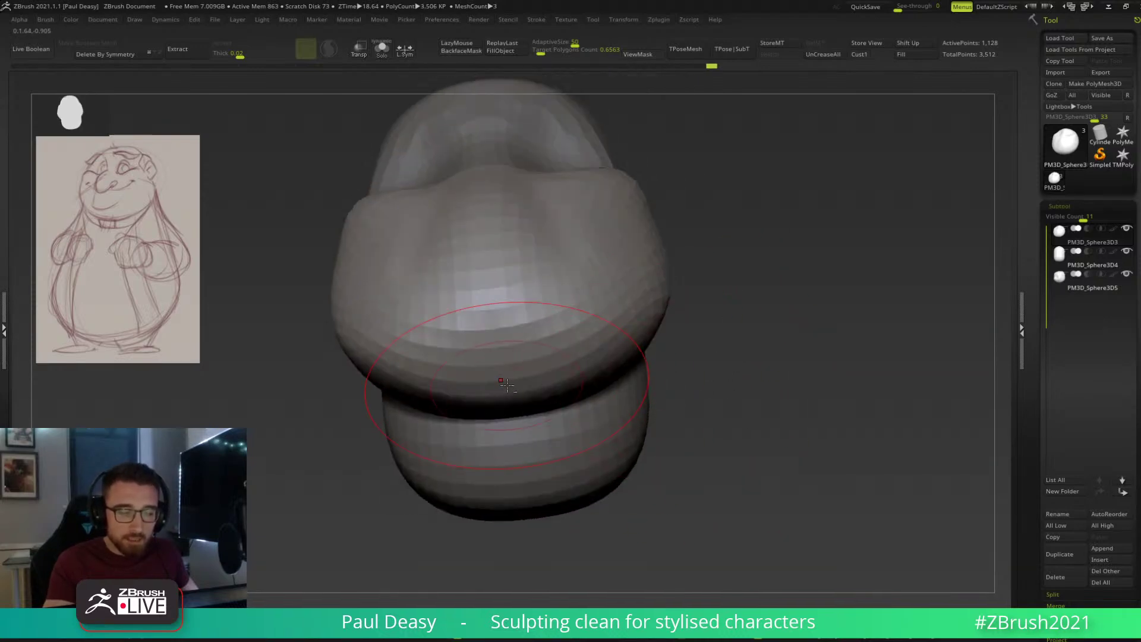
mouse_move(739, 275)
mouse_down()
mouse_move(740, 237)
mouse_move(744, 310)
mouse_move(789, 203)
mouse_up()
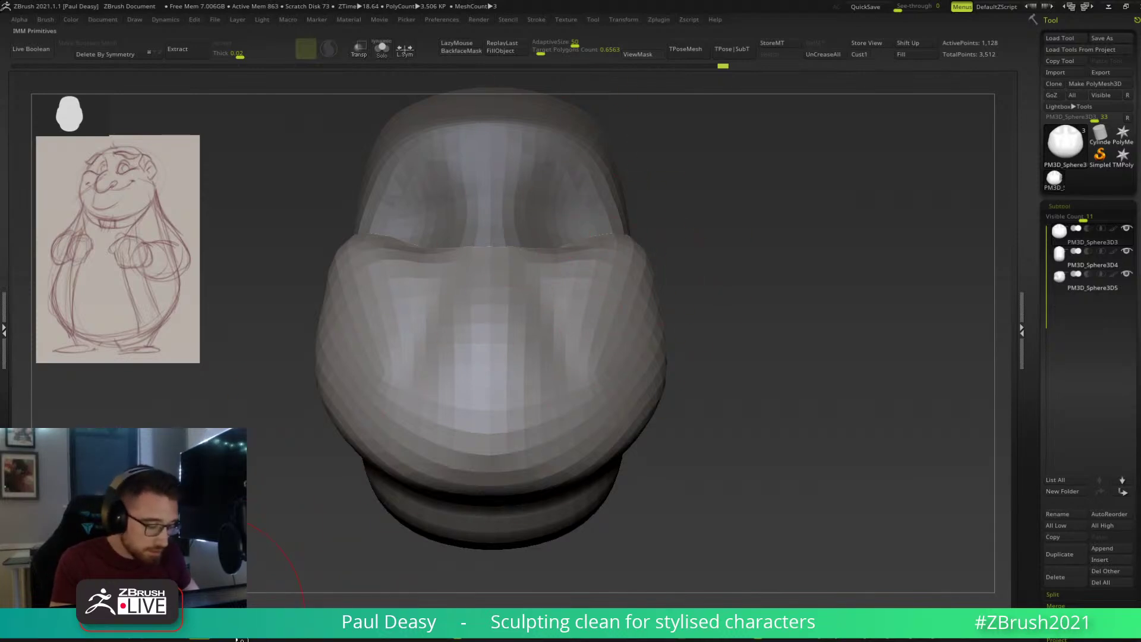
Insert a sphere for the nose with the IMM Primitives brush and split it into its own subtool.
click(225, 640)
drag(491, 271, 523, 342)
key(ctrl+z)
click(292, 77)
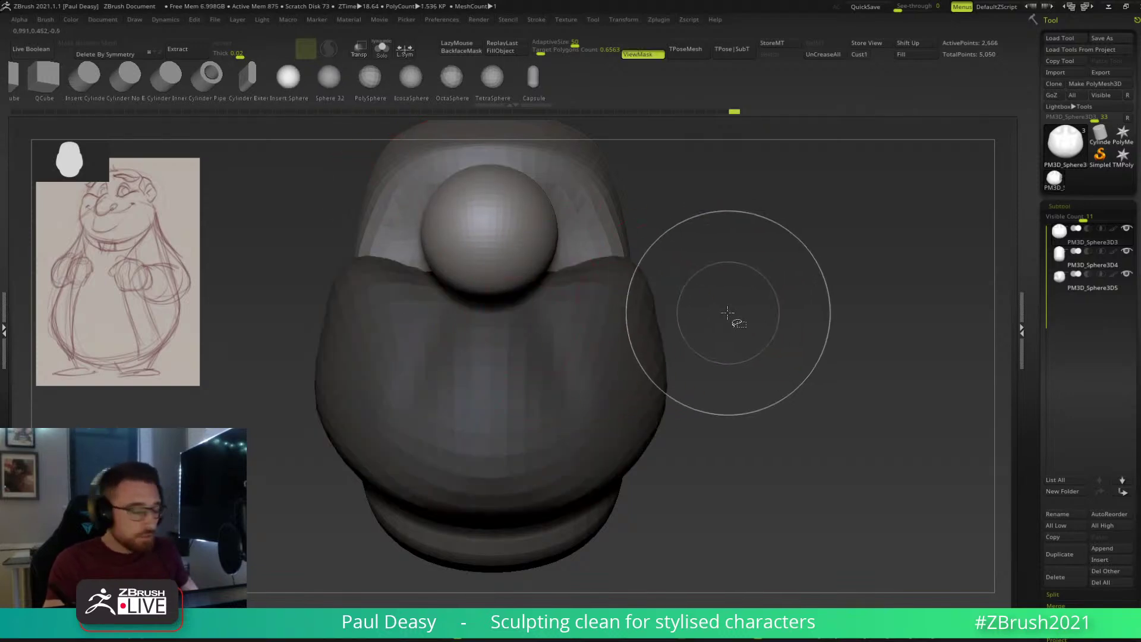
ctrl+click(701, 316)
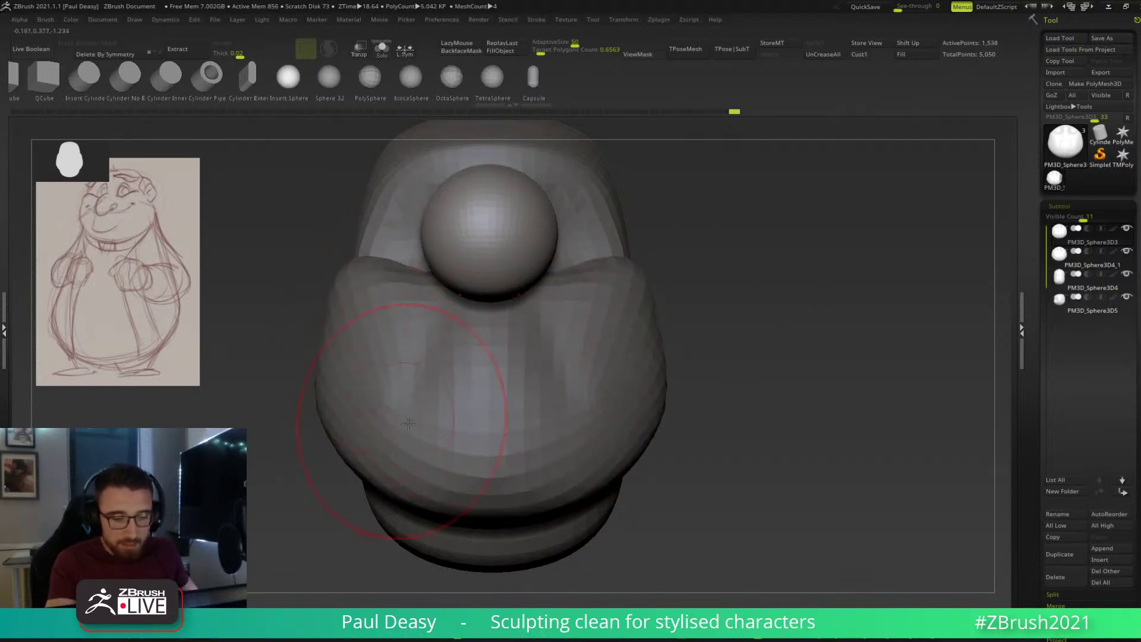
Select the nose sphere, center its gizmo and reset the orientation, and move the sphere down toward the face in side view.
alt+click(553, 418)
key(b)
key(m)
key(v)
drag(737, 349, 668, 333)
drag(817, 364, 684, 364)
alt+click(514, 256)
key(w)
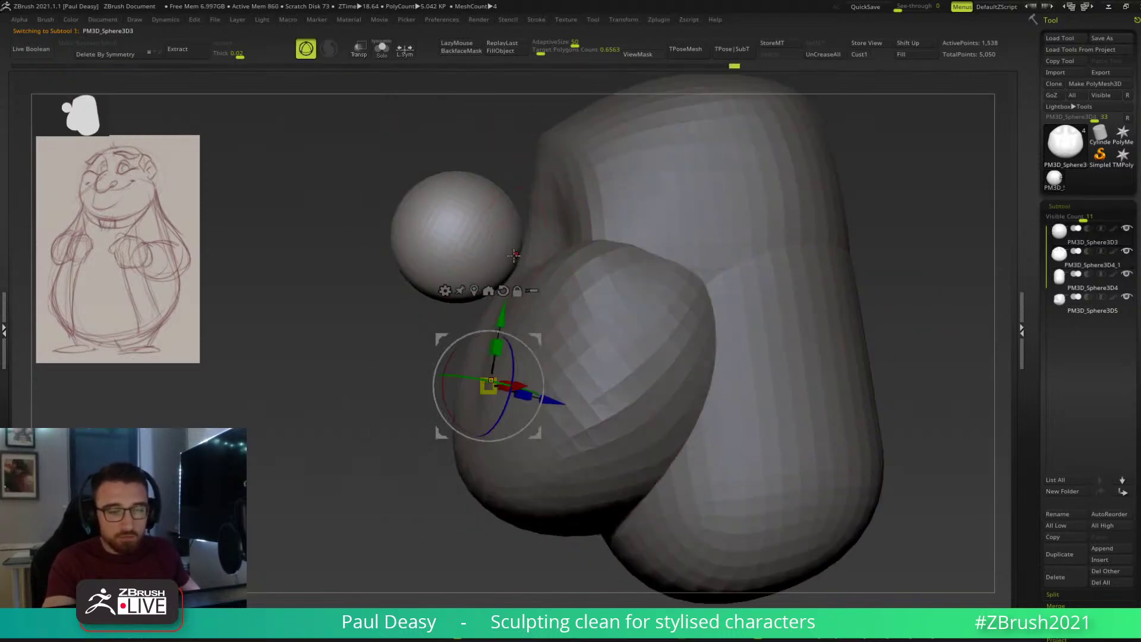
click(474, 291)
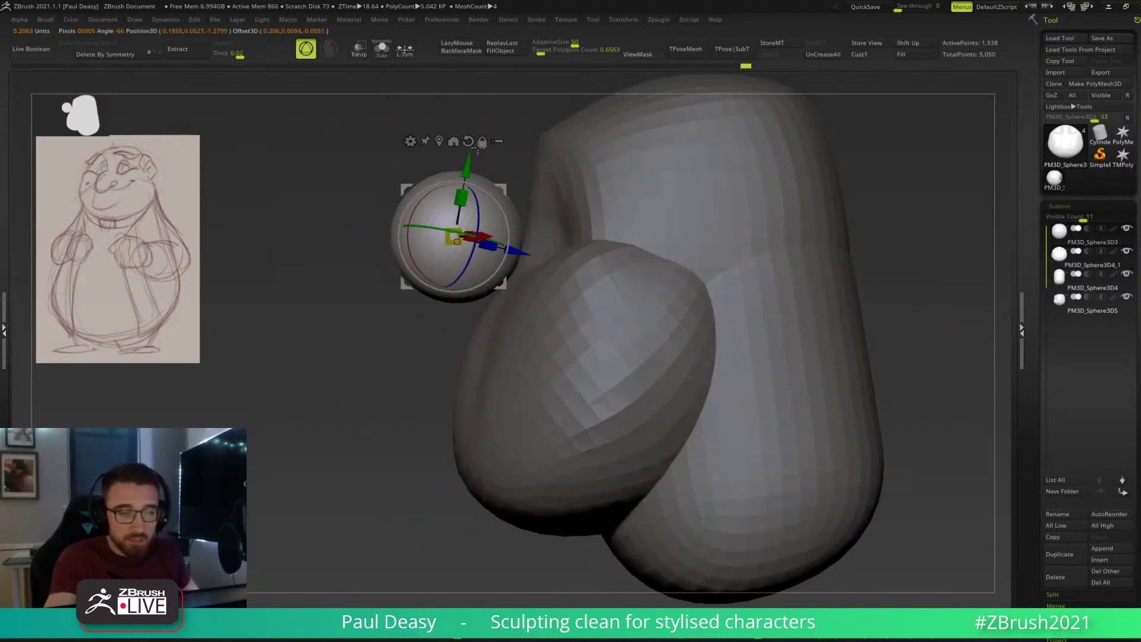
click(469, 142)
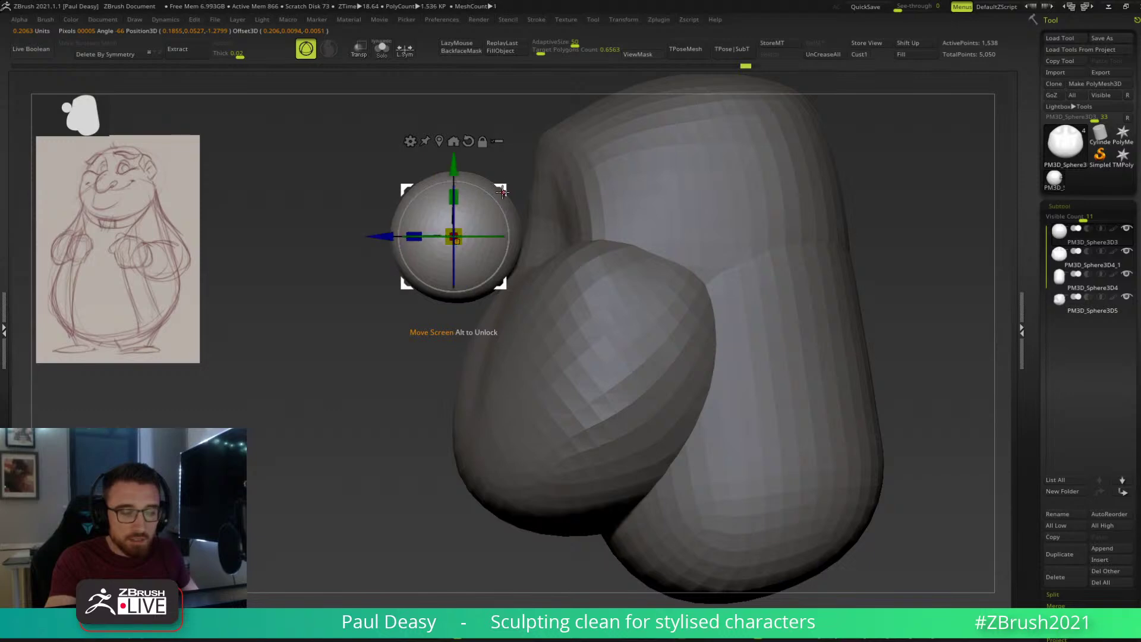
drag(503, 191, 504, 232)
key(q)
Stretch the nose sphere into a downward-sloping oval with the Move brush, tucking its upper end against the bridge.
key(space)
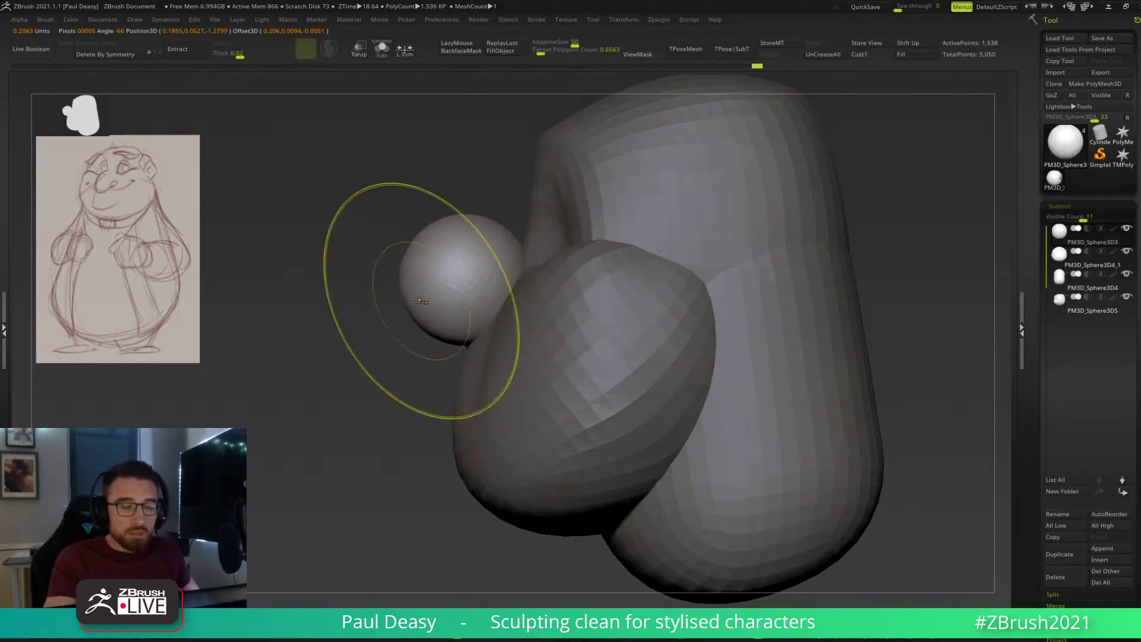
drag(421, 301, 392, 304)
drag(493, 227, 509, 244)
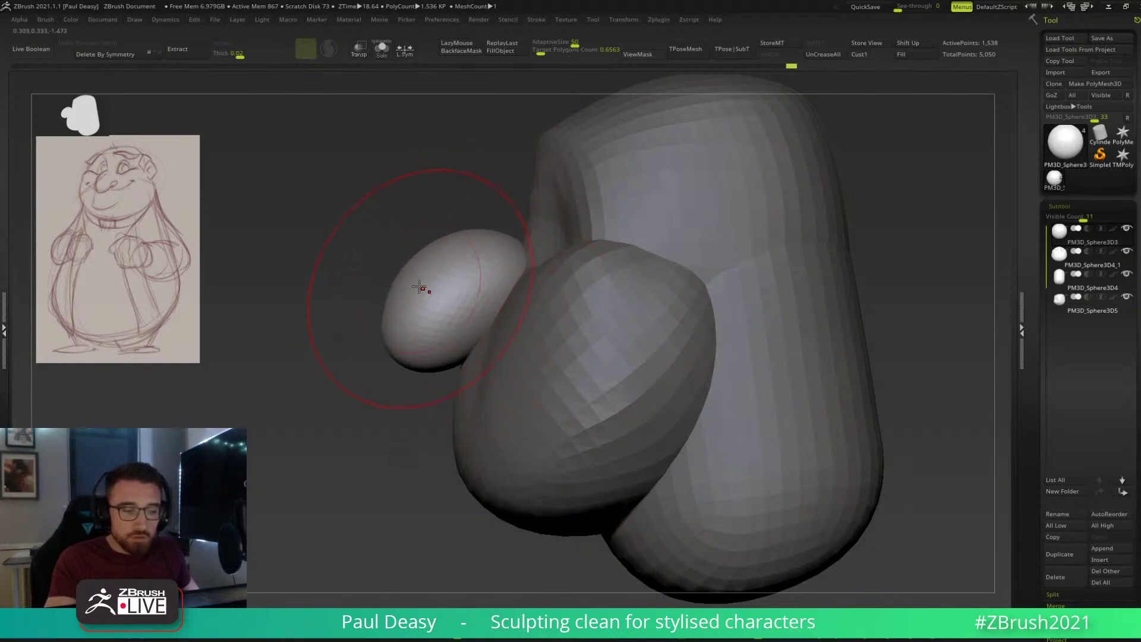
drag(509, 259, 529, 276)
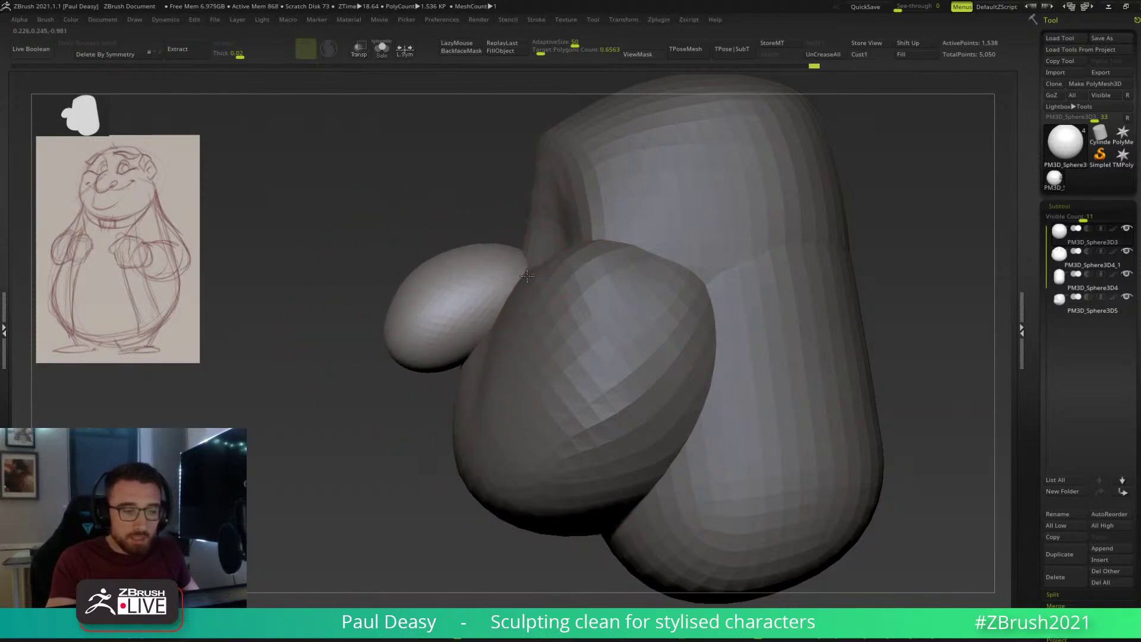
key(space)
key(space)
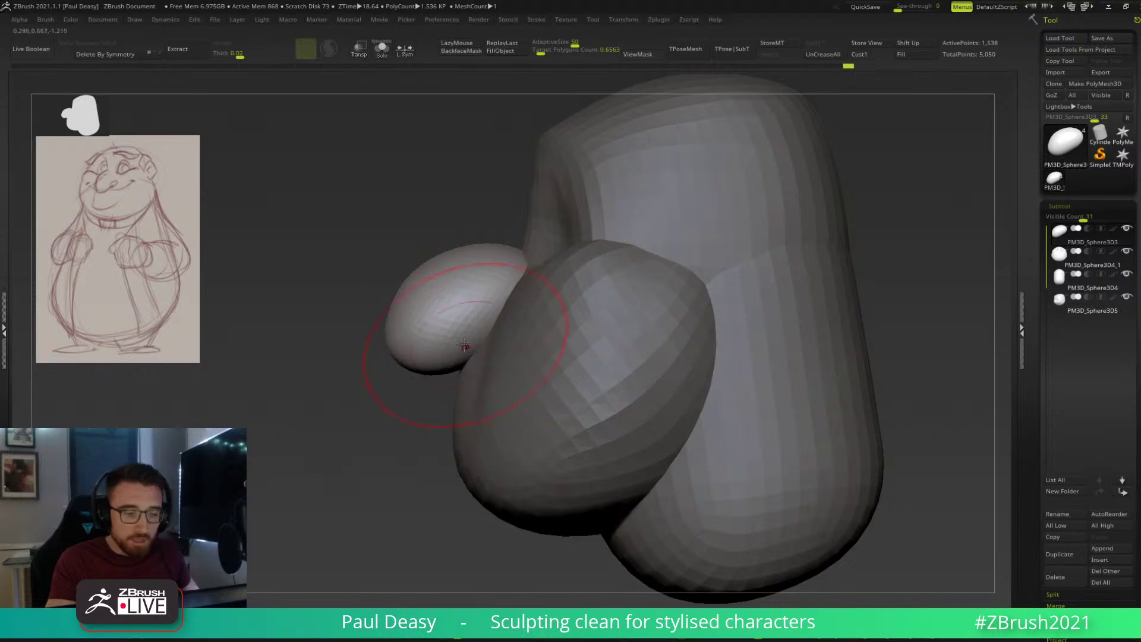
key(space)
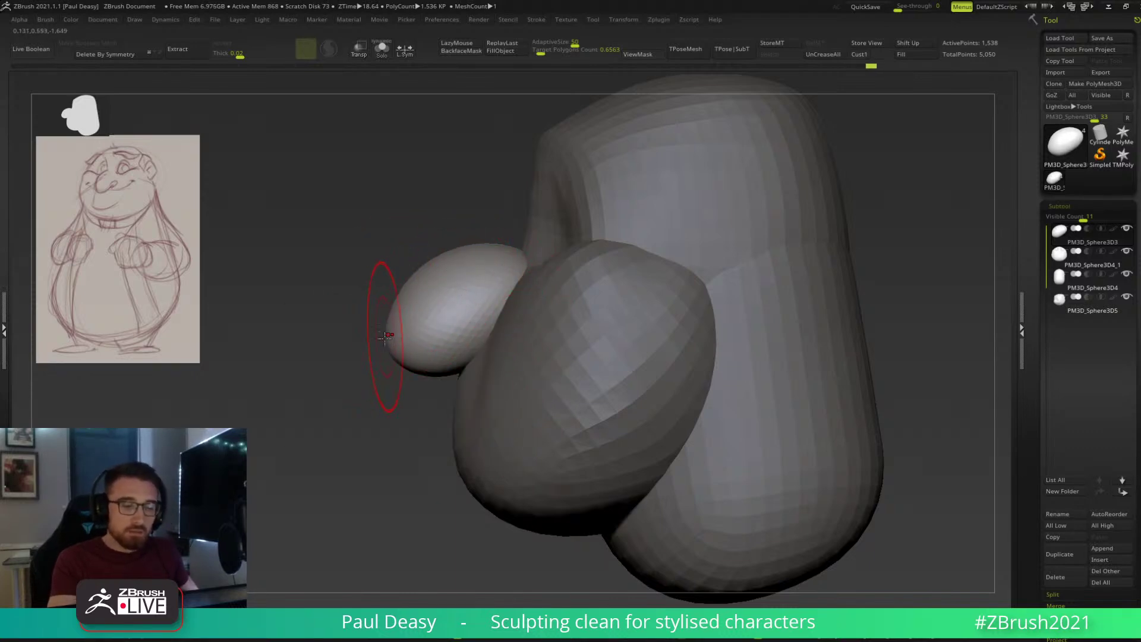
key(space)
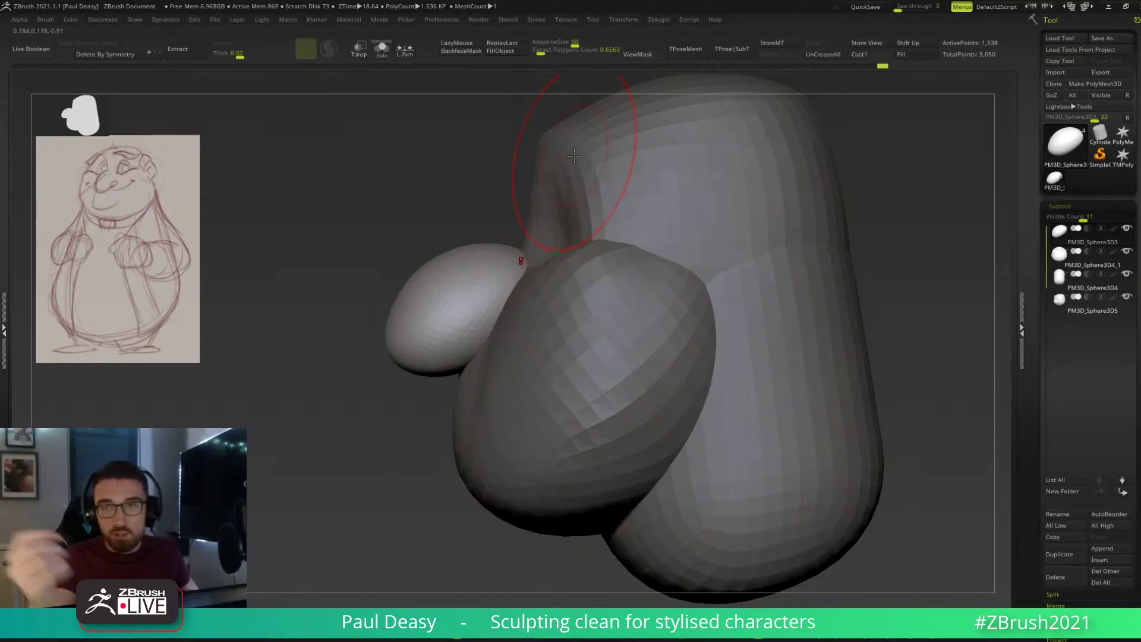
Lower the nose's underside to make a fuller tip, and adjust its top contour.
key(space)
key(space)
drag(459, 257, 452, 274)
mouse_move(427, 358)
mouse_down()
mouse_move(431, 370)
mouse_move(443, 364)
mouse_up()
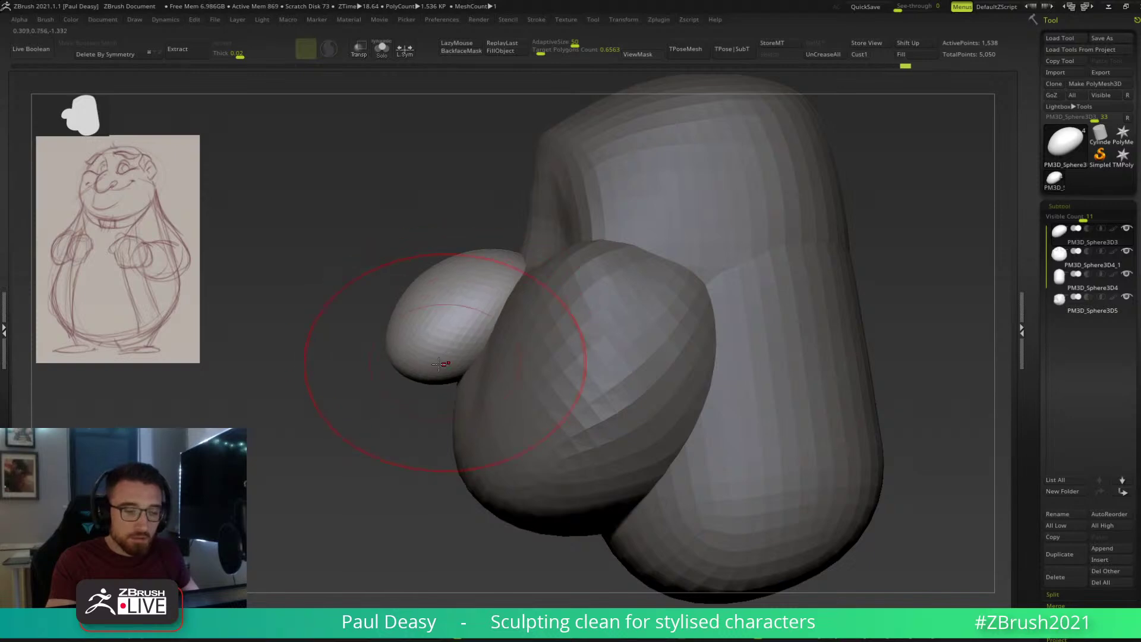
key(space)
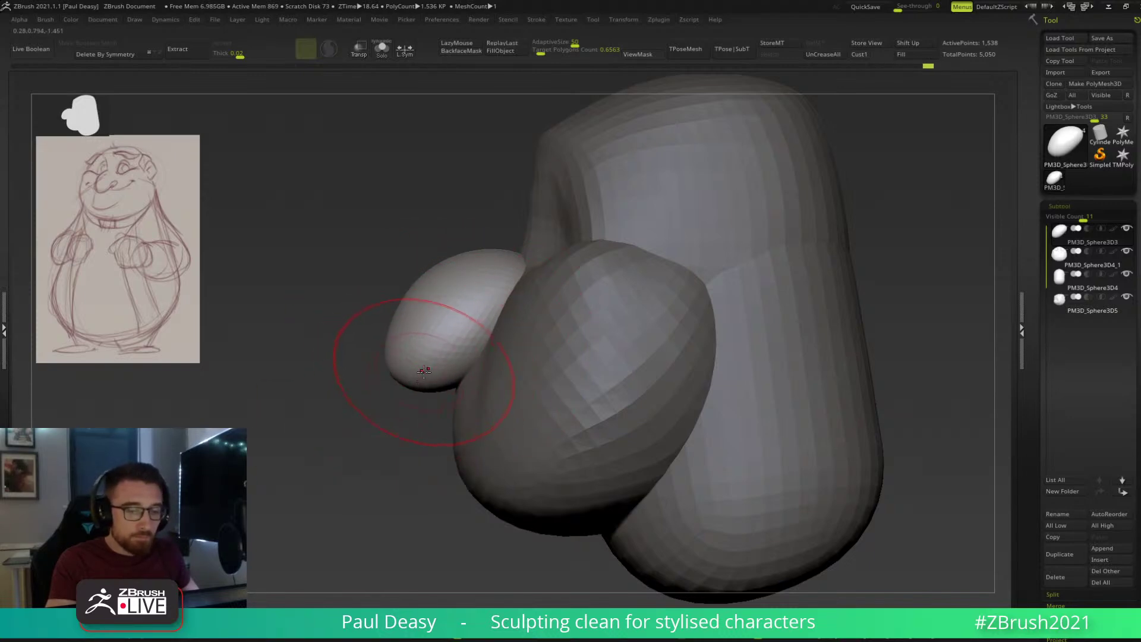
key(space)
mouse_move(461, 265)
mouse_down()
mouse_move(435, 293)
mouse_move(472, 279)
mouse_up()
Taper the upper sides of the nose from the front, comparing versions by undoing and redoing the strokes.
key(space)
alt+right_drag(472, 279, 528, 277)
drag(528, 277, 529, 275)
key(ctrl+z)
key(ctrl+z)
key(ctrl+shift+z)
key(ctrl+shift+z)
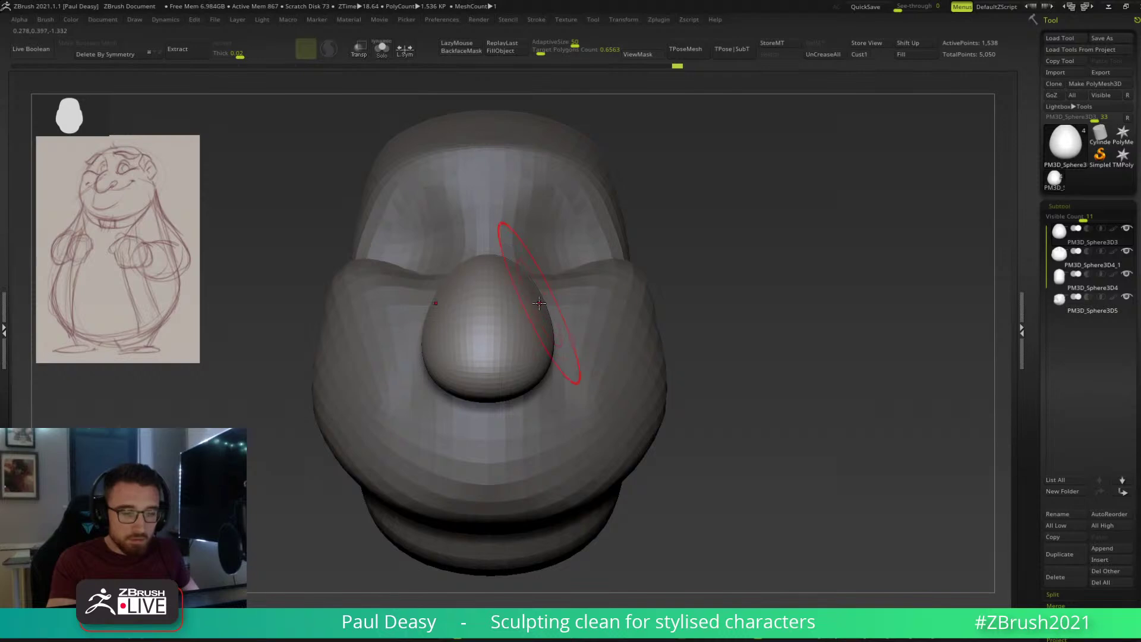
key(ctrl+shift+z)
key(space)
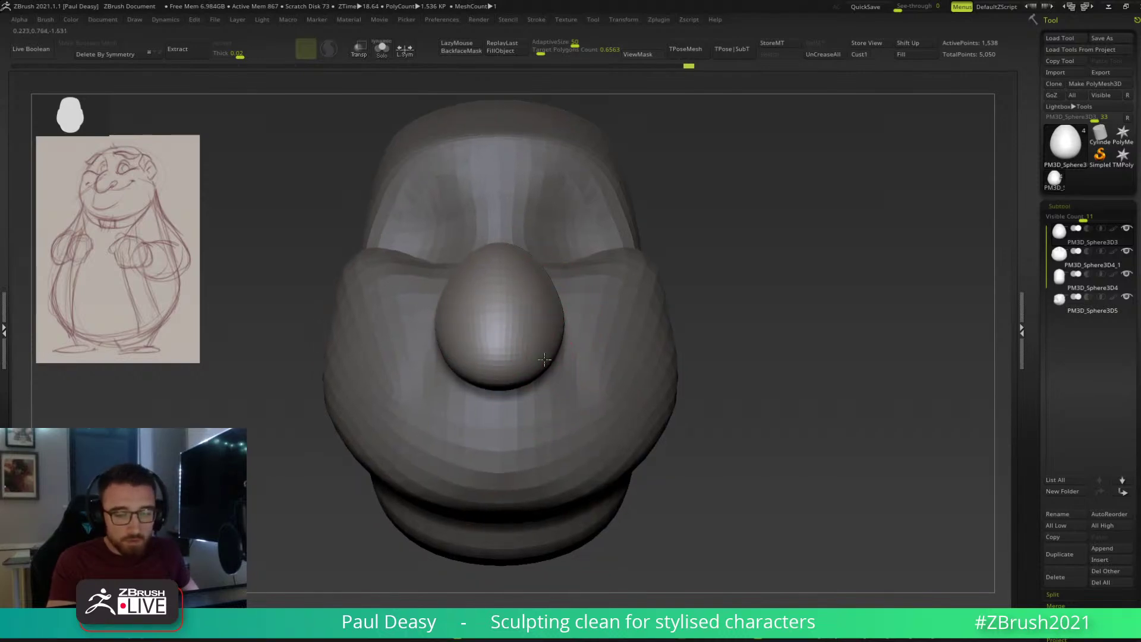
Redo the strokes that narrow the nose, undo the last one, and trim its sides from the front.
key(ctrl+shift+z)
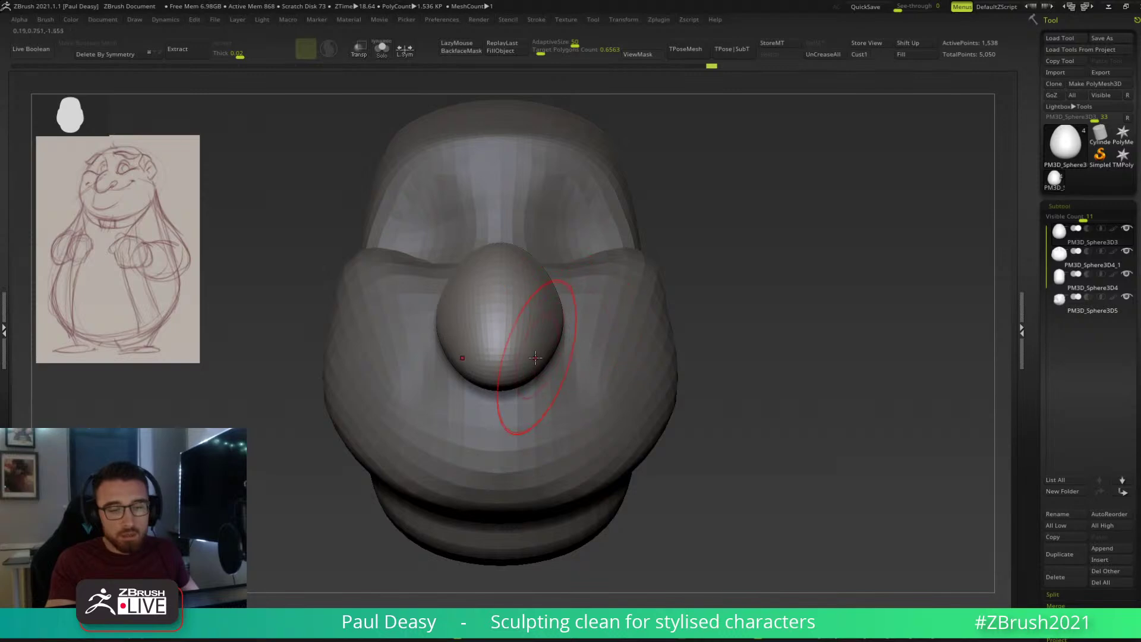
key(ctrl+shift+z)
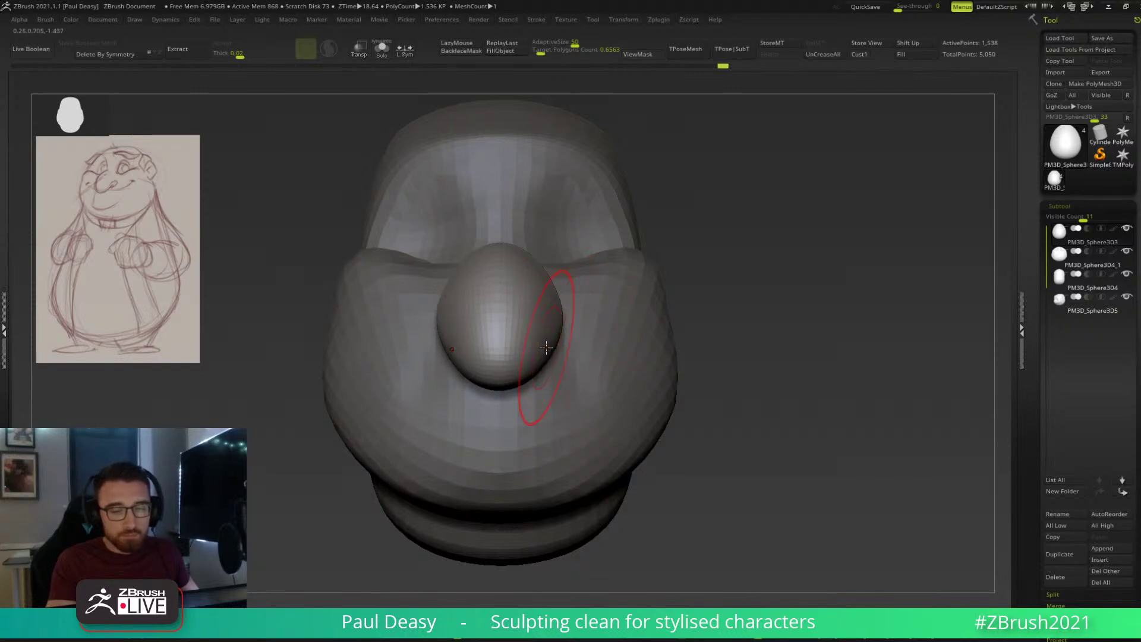
key(ctrl+shift+z)
key(ctrl+shift+z)
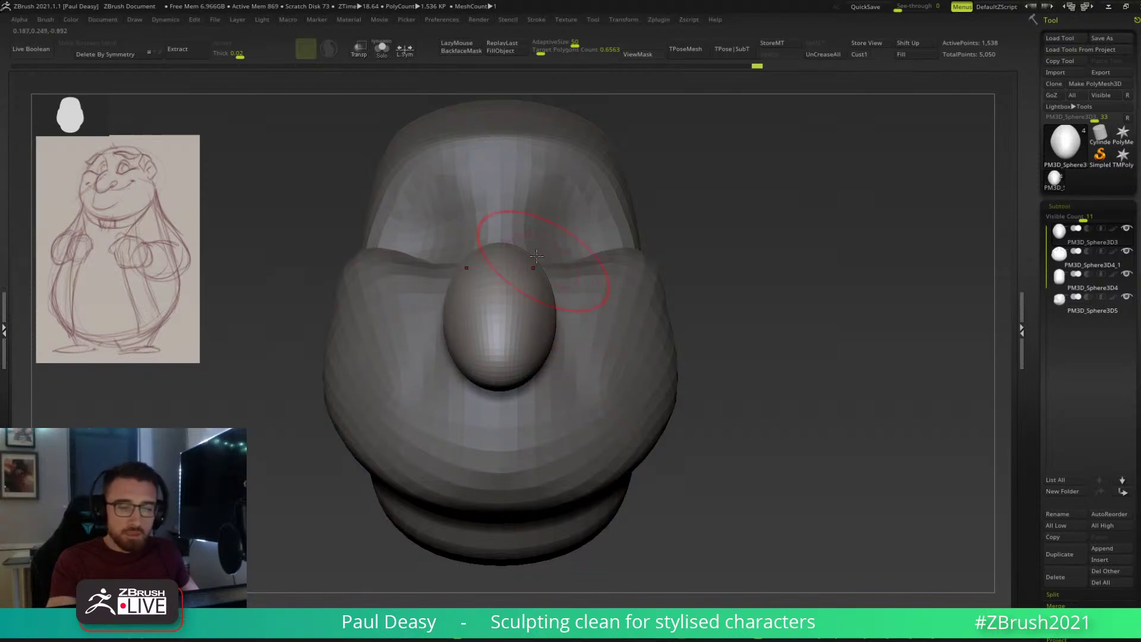
key(ctrl+z)
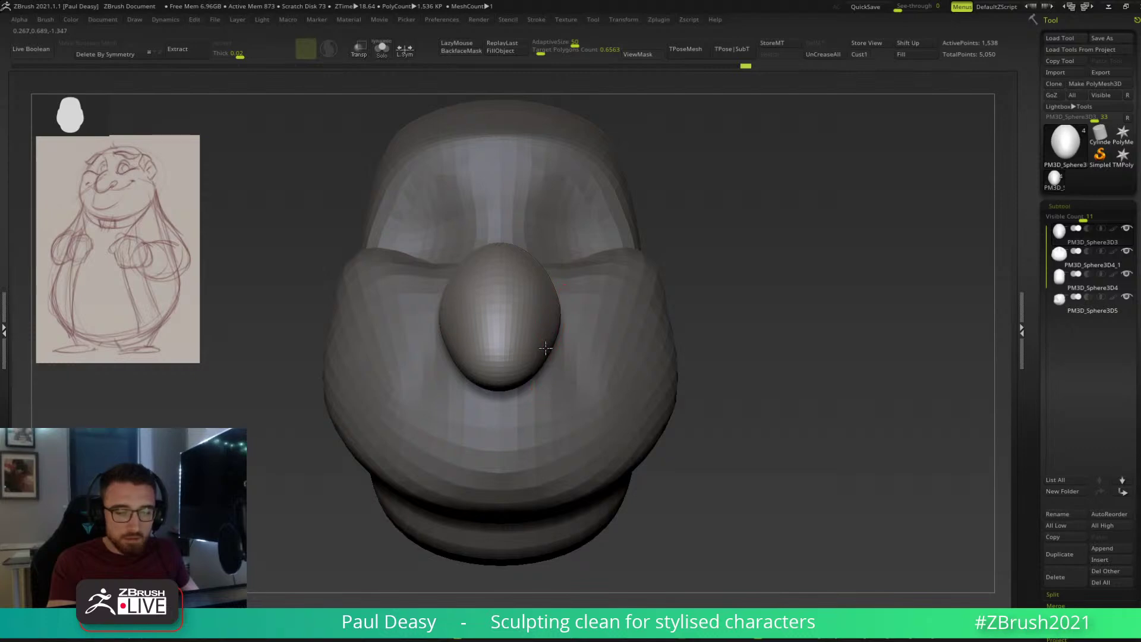
key(space)
key(space)
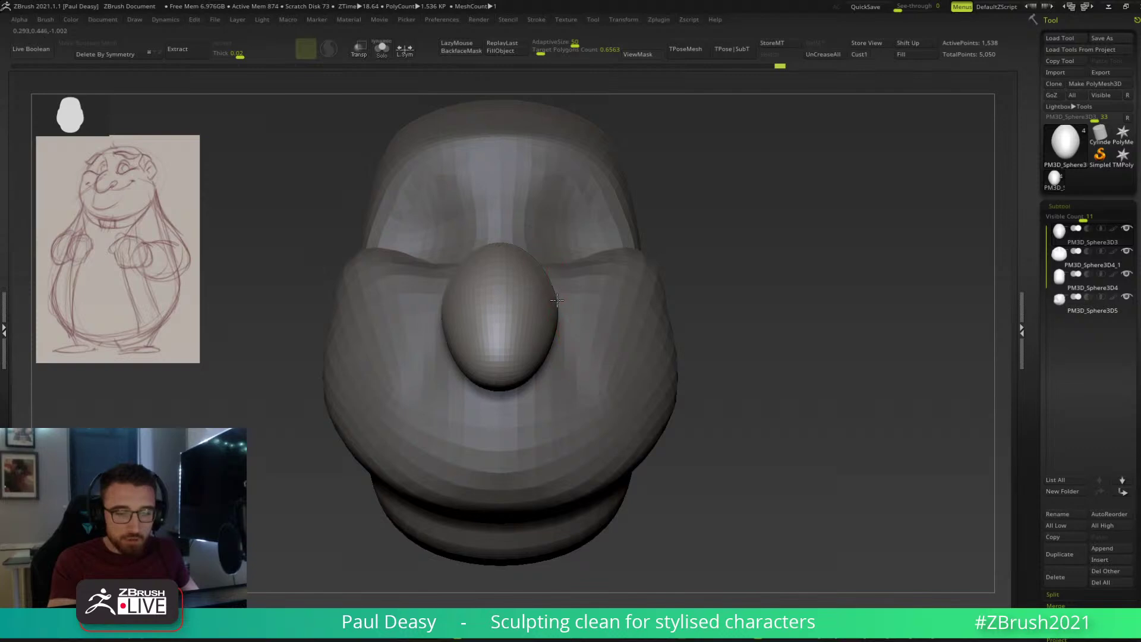
Smooth the nose's upper sides, adjust the Move brush size, and pull the lower sides inward to taper the tip.
right_click(559, 304)
shift+drag(551, 284, 558, 267)
mouse_move(584, 293)
right_down()
mouse_move(539, 293)
mouse_move(561, 297)
right_up()
right_click(555, 289)
right_click(565, 298)
right_click(566, 295)
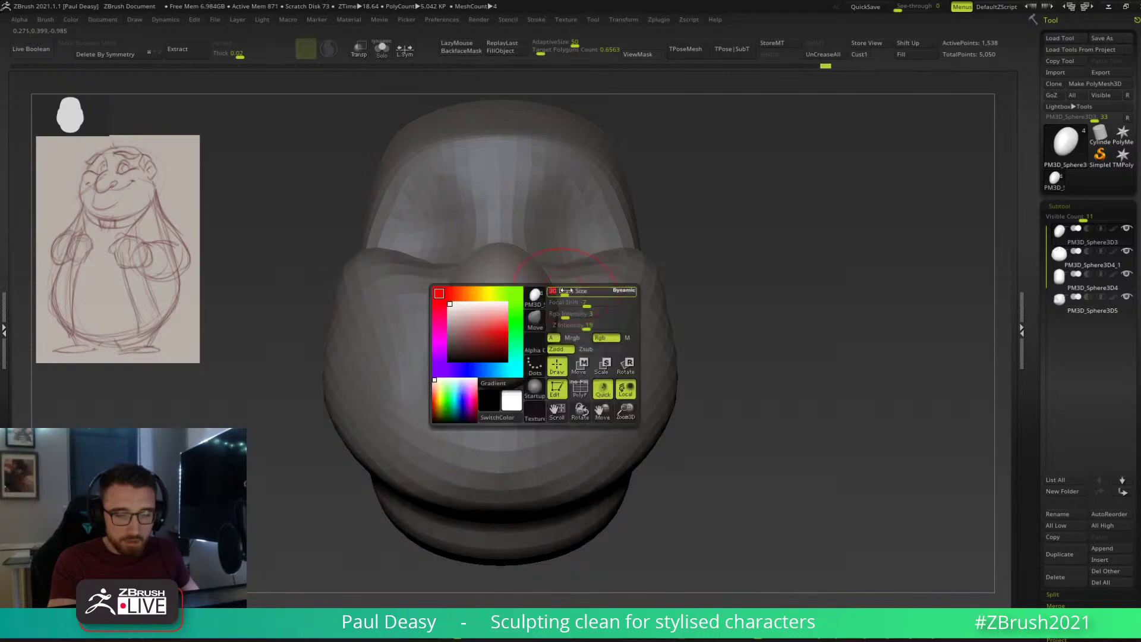
right_click(564, 289)
drag(569, 288, 566, 287)
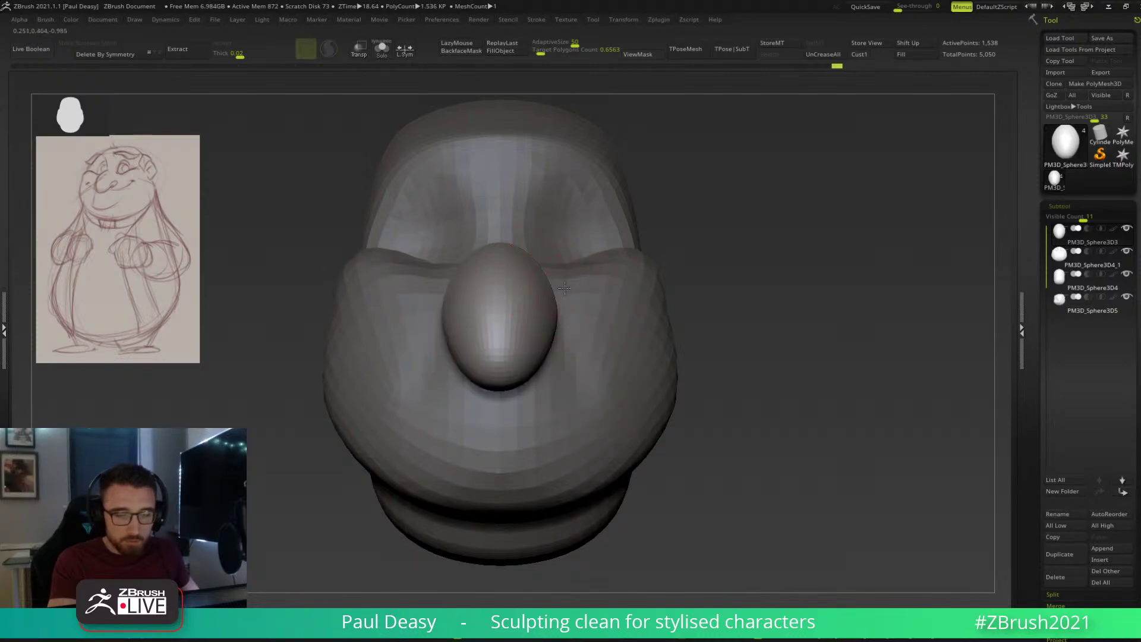
mouse_move(558, 368)
mouse_down()
mouse_move(558, 313)
mouse_move(525, 357)
mouse_up()
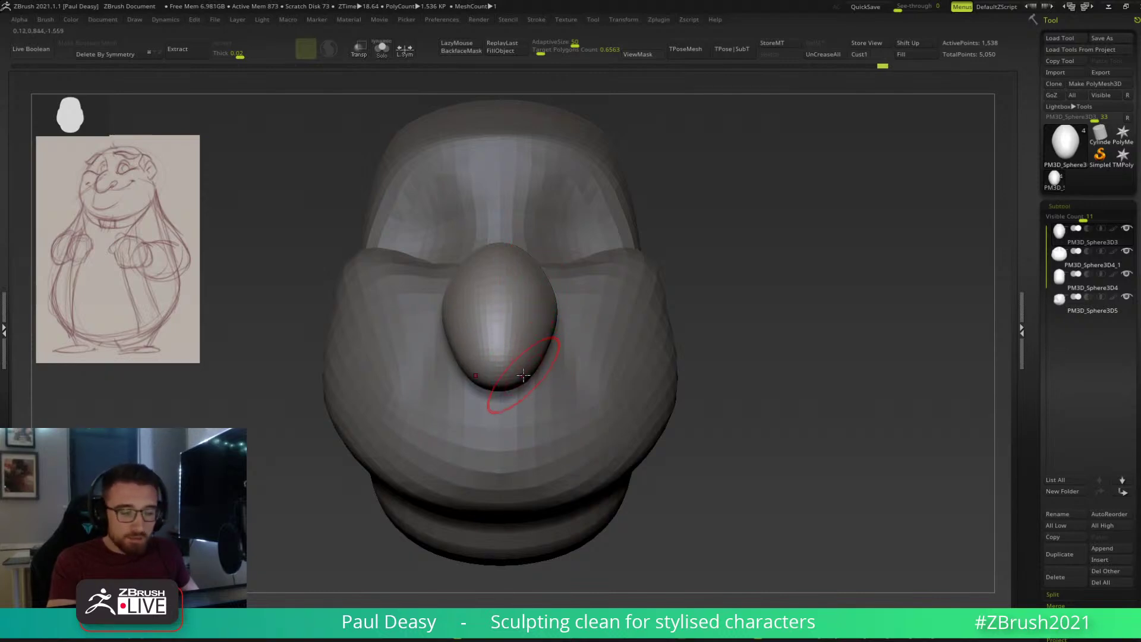
mouse_move(526, 372)
mouse_down()
mouse_move(534, 360)
mouse_move(516, 364)
mouse_move(533, 354)
mouse_up()
Refine the nose's tip and side contours with the Move brush while comparing front and side views.
key(space)
key(space)
right_drag(636, 363, 515, 366)
alt+click(501, 327)
drag(491, 357, 496, 349)
right_drag(497, 346, 483, 357)
key(space)
drag(555, 299, 559, 292)
mouse_move(568, 284)
right_down()
mouse_move(677, 303)
mouse_move(645, 316)
mouse_move(513, 318)
mouse_move(612, 295)
mouse_move(543, 305)
right_up()
Shift the nose slightly toward the face with the Move gizmo, and return to Draw mode.
key(w)
drag(599, 240, 625, 244)
ctrl+right_drag(428, 430, 369, 412)
key(q)
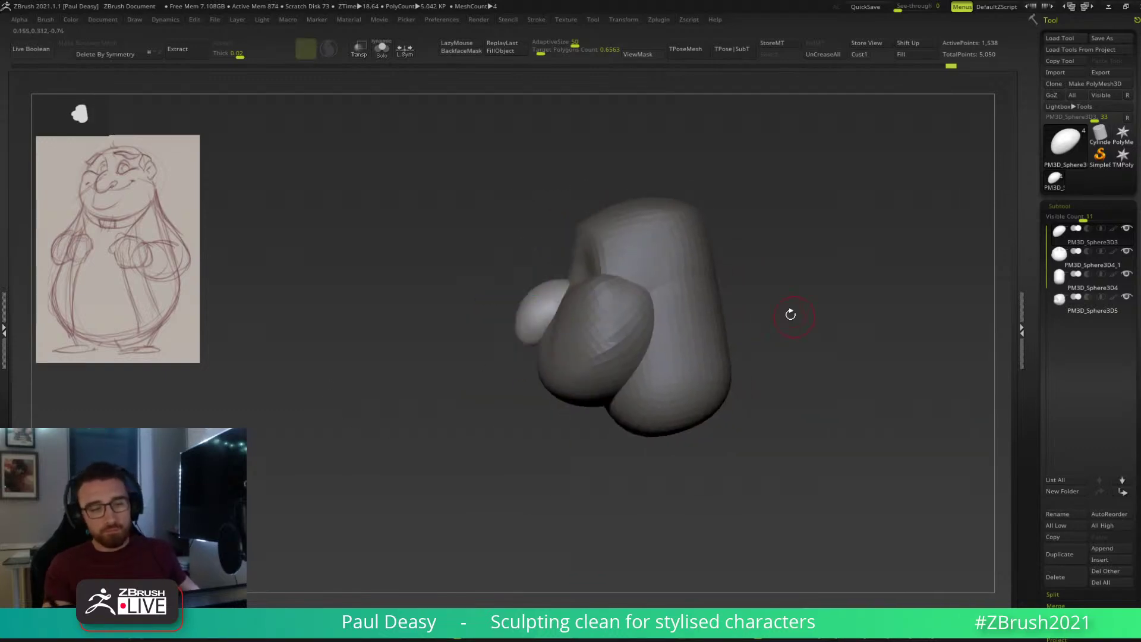
Isolate the nose, push its underside inward into a bean-like curve, show the whole head again, and touch up the nose's profile.
key(alt+s)
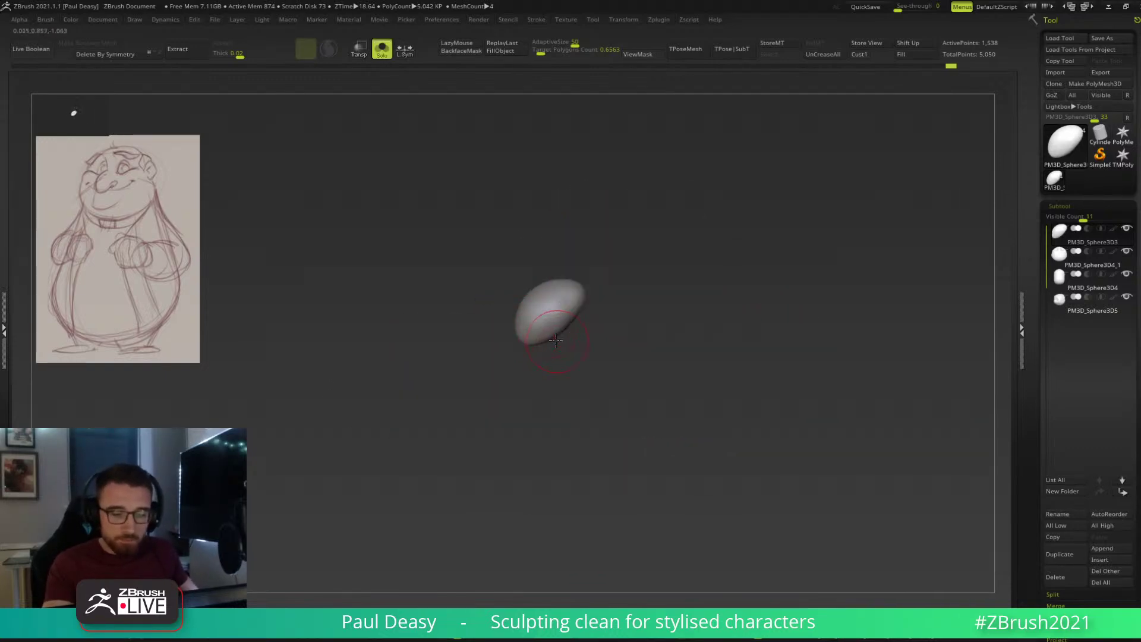
drag(566, 313, 554, 330)
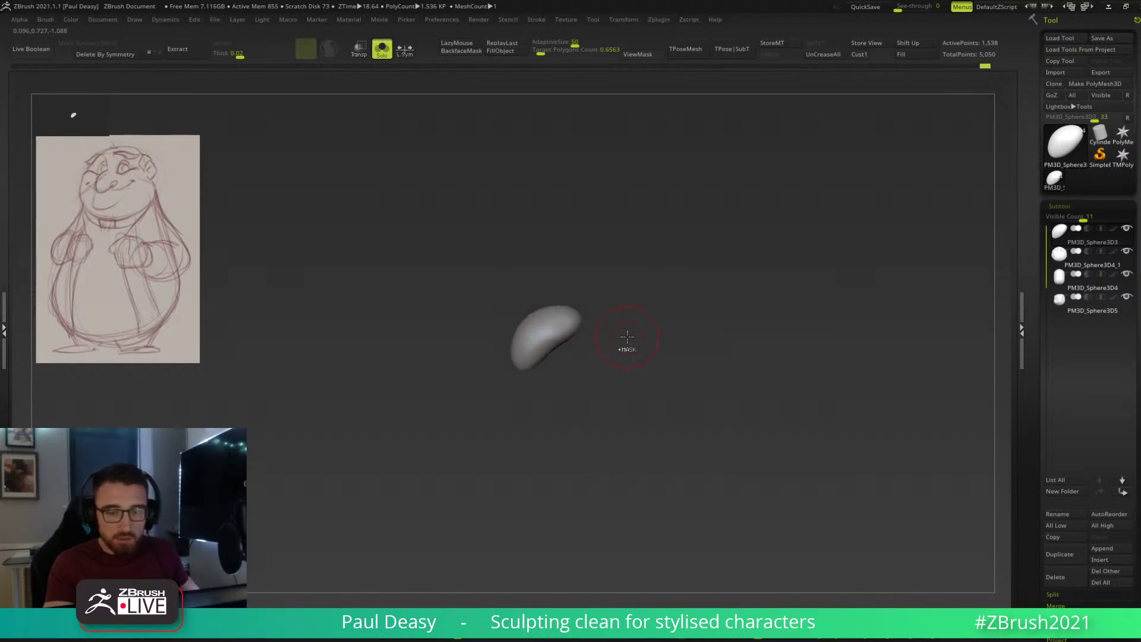
key(alt+s)
key(space)
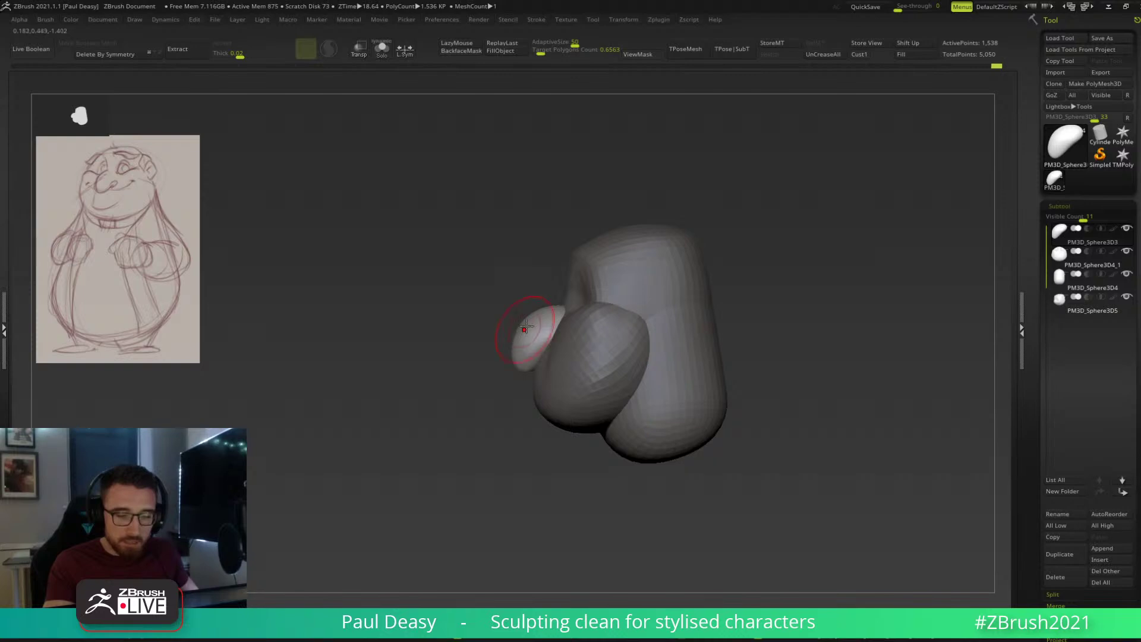
drag(534, 318, 533, 314)
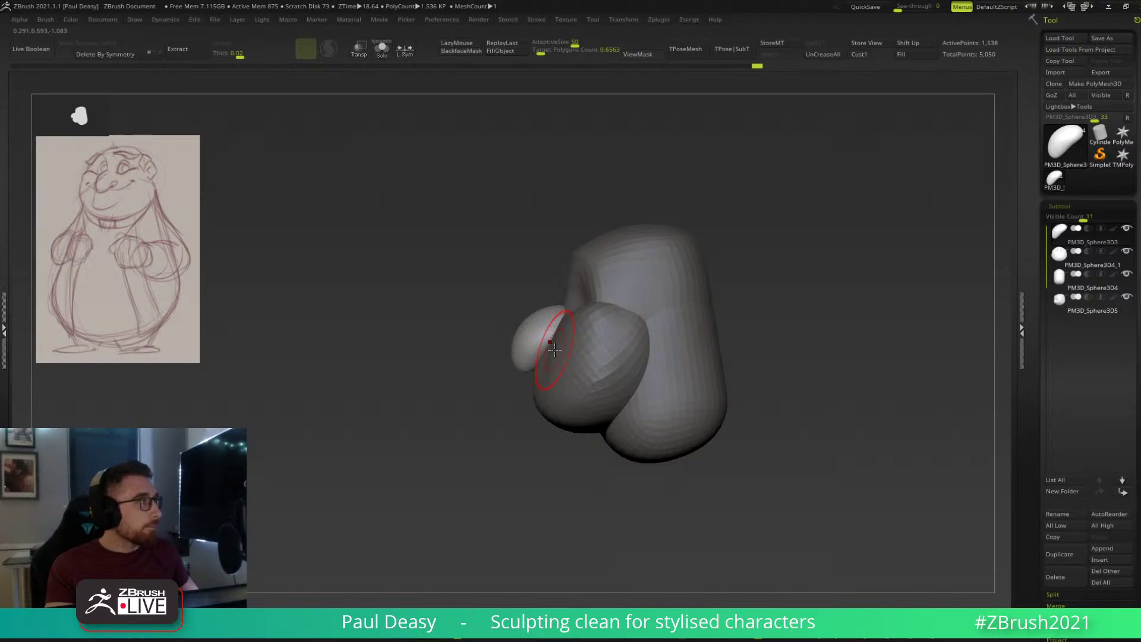
key(space)
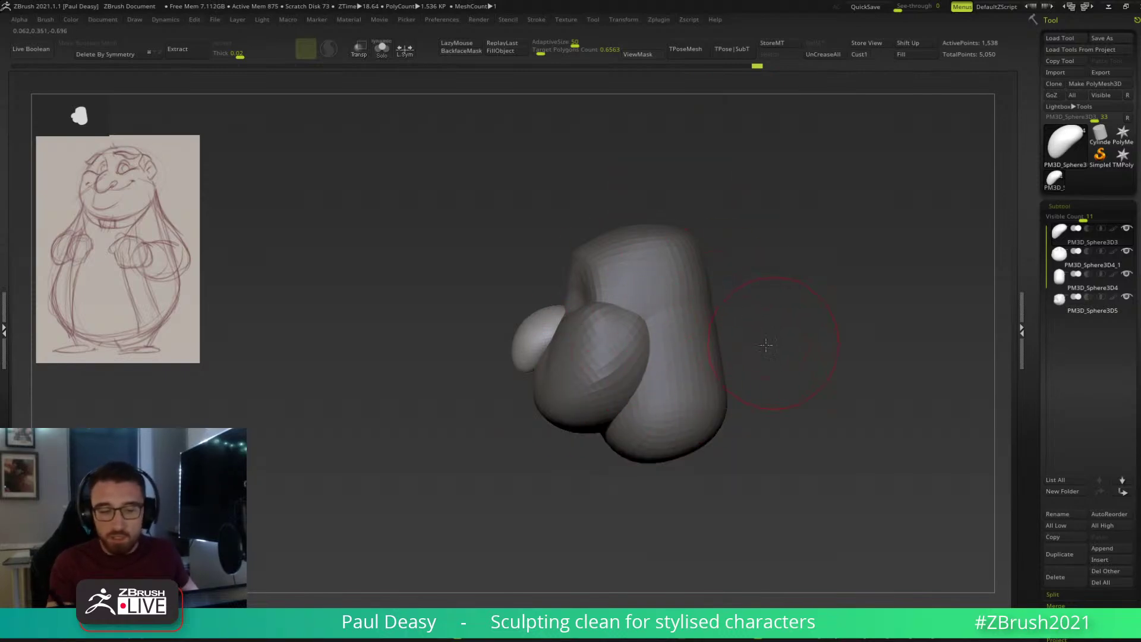
Select the cheeks sphere and adjust its lower and outer contours with the Move brush from side and front views.
drag(766, 345, 694, 315)
right_click(590, 305)
right_drag(678, 299, 731, 291)
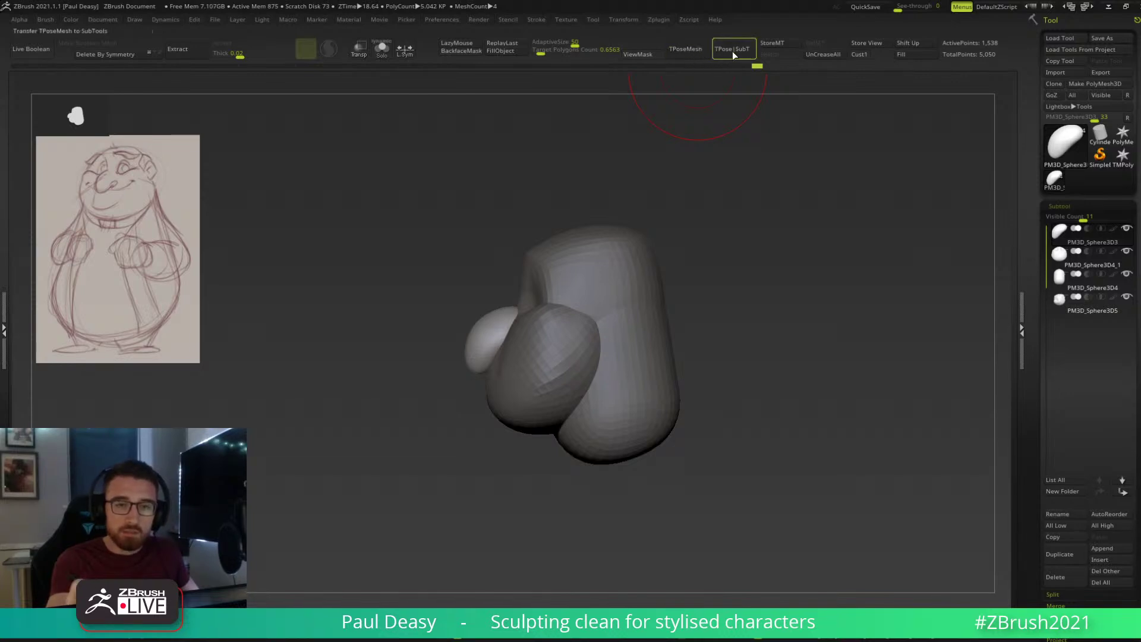
alt+drag(743, 295, 760, 268)
ctrl+right_drag(510, 313, 523, 325)
alt+click(522, 354)
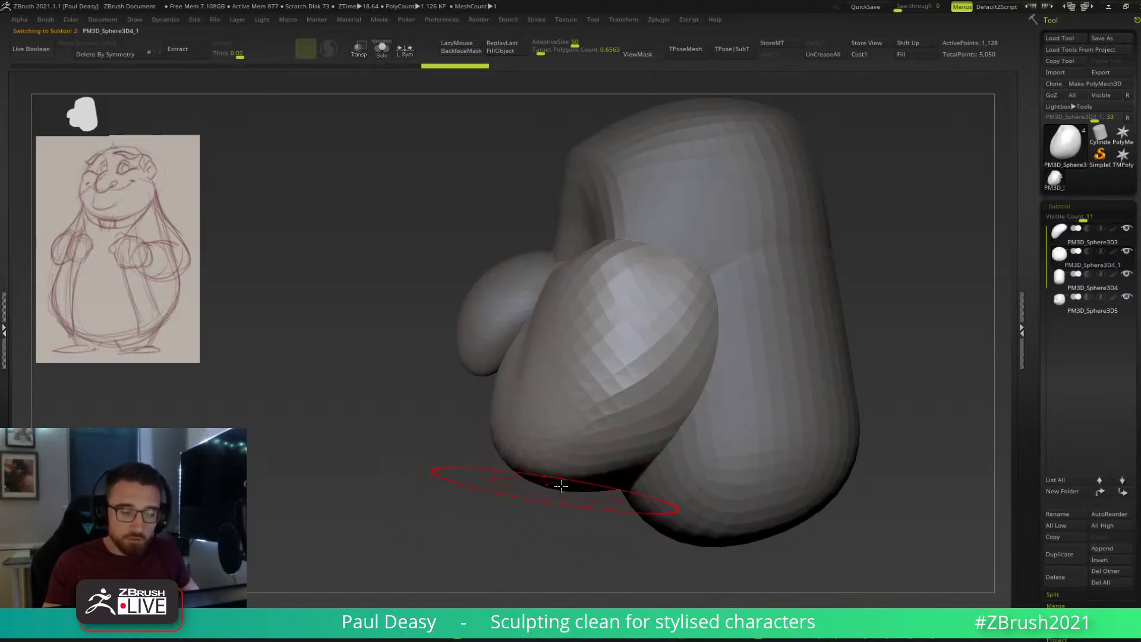
right_drag(609, 420, 650, 363)
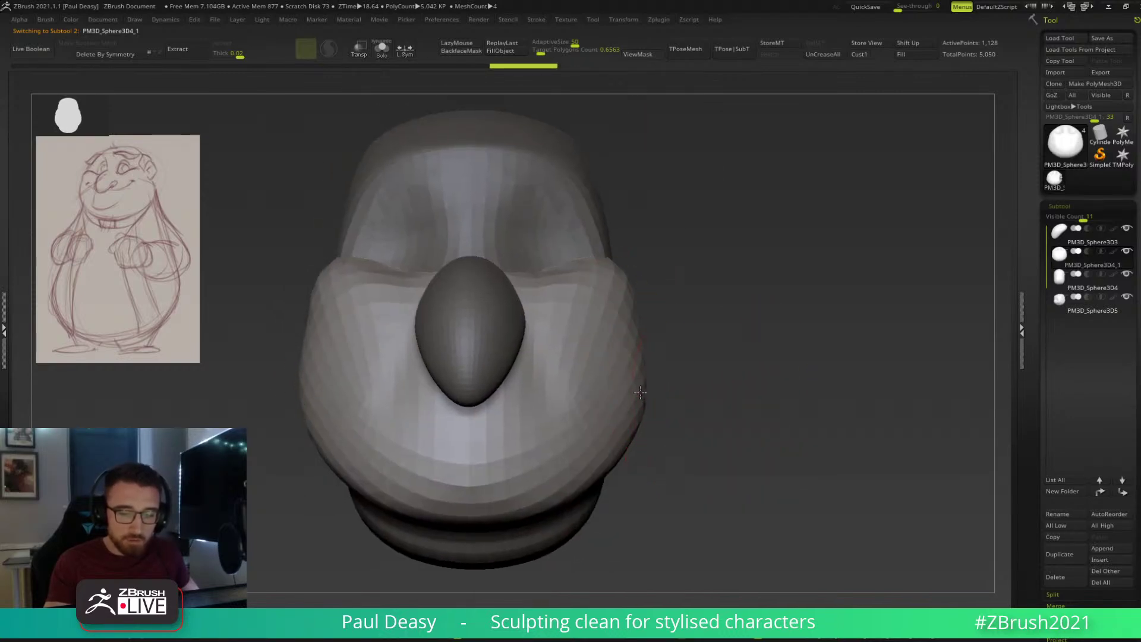
drag(623, 299, 619, 302)
right_drag(655, 286, 605, 313)
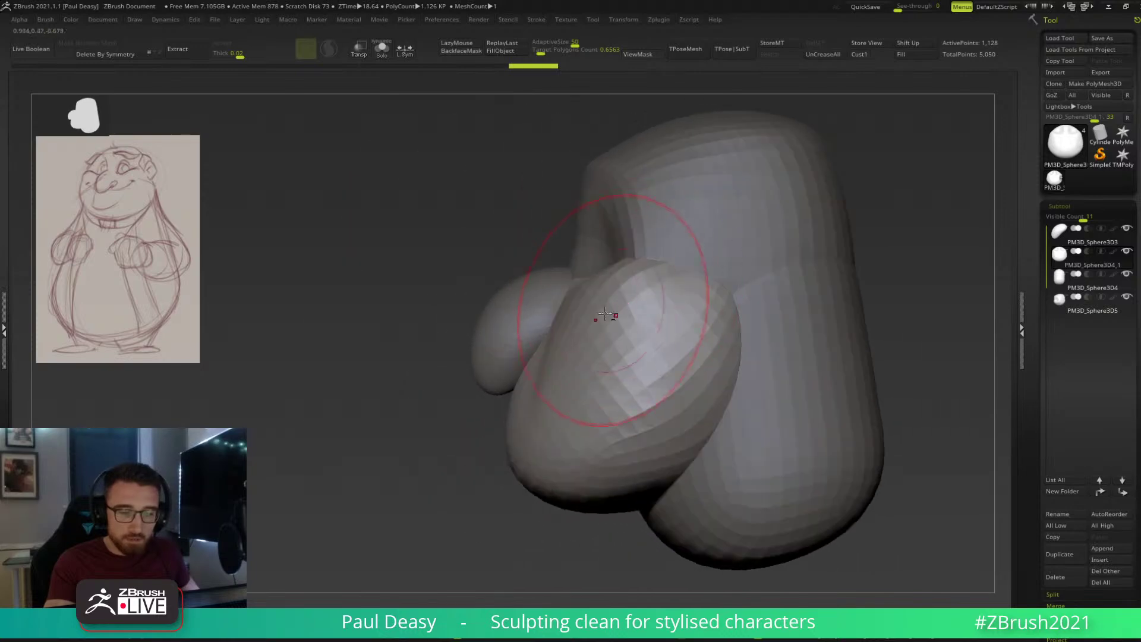
Select the nose sphere and slim its sides with the Move brush, working from side, three-quarter and front views.
alt+click(505, 366)
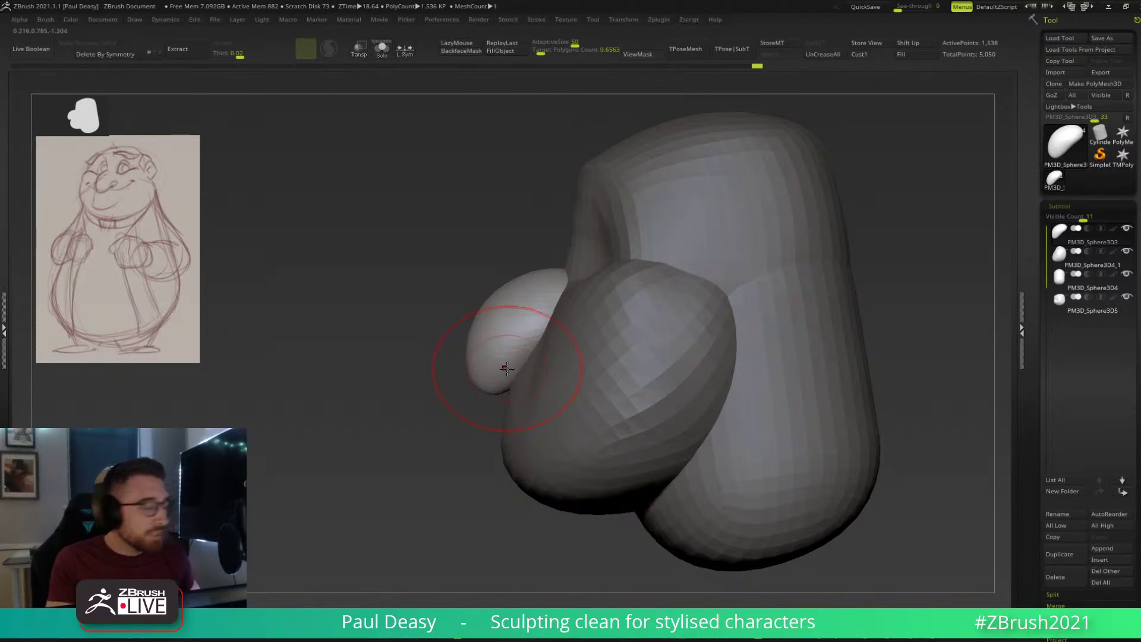
right_drag(506, 364, 532, 365)
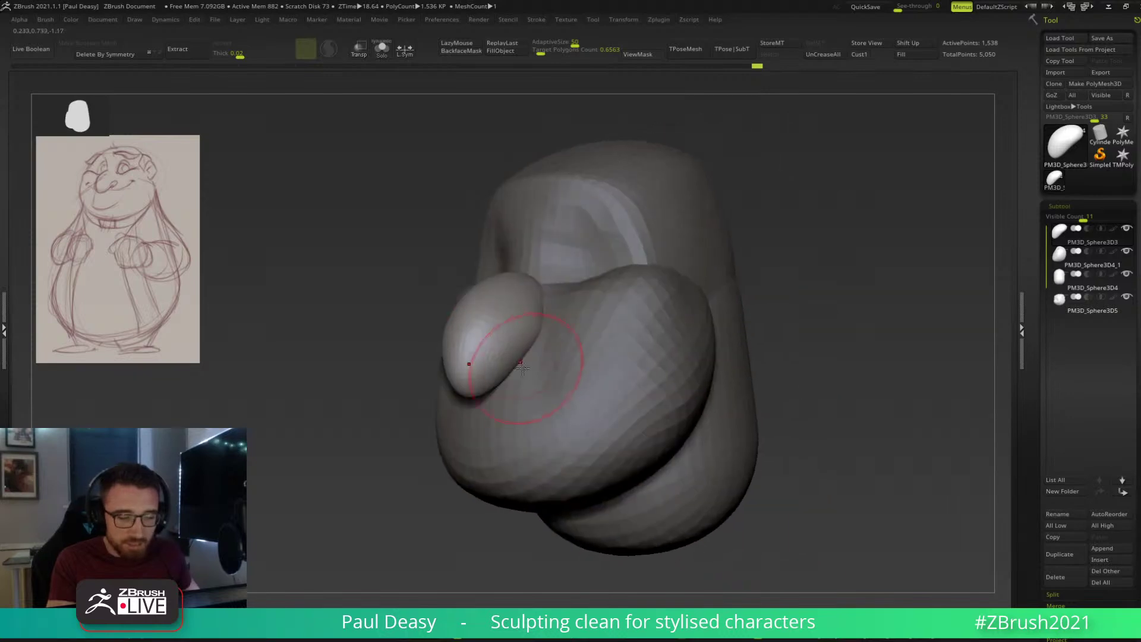
right_drag(505, 302, 523, 302)
key(space)
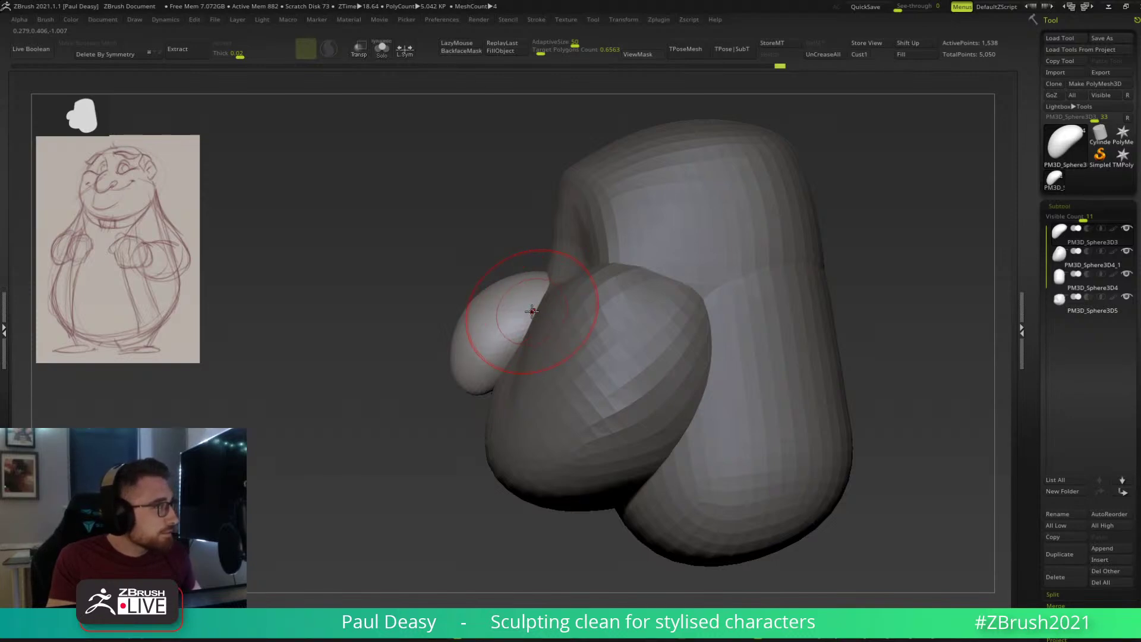
right_drag(529, 313, 553, 305)
key(space)
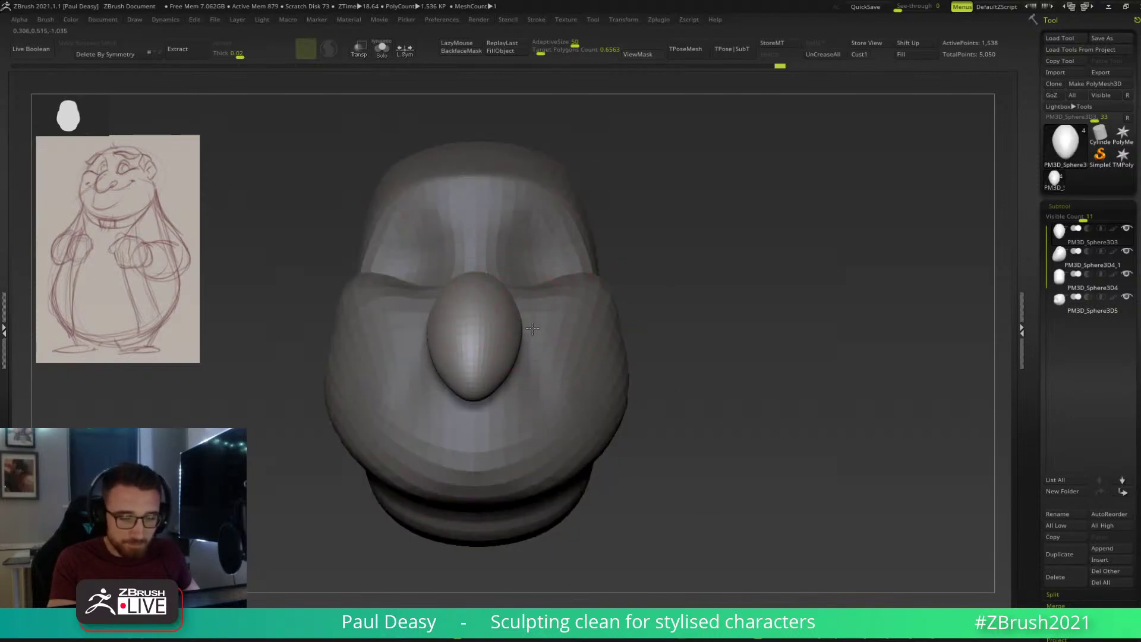
key(space)
Soften the cheeks' upper outer corners from the front, and select the cranium sphere to round its sides from above.
alt+click(645, 333)
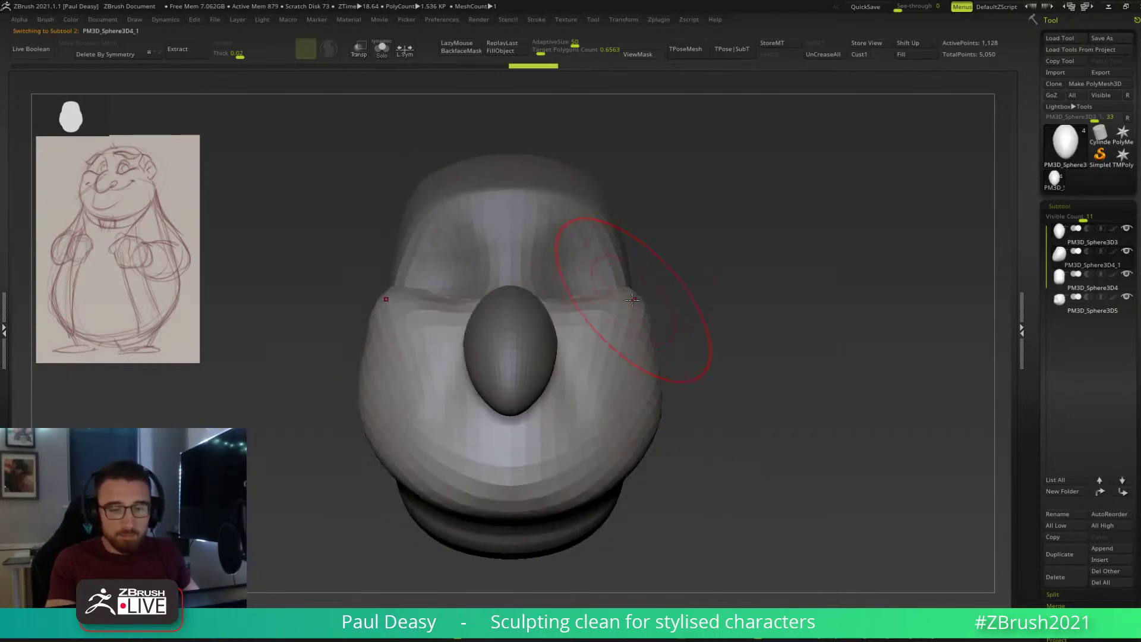
key(space)
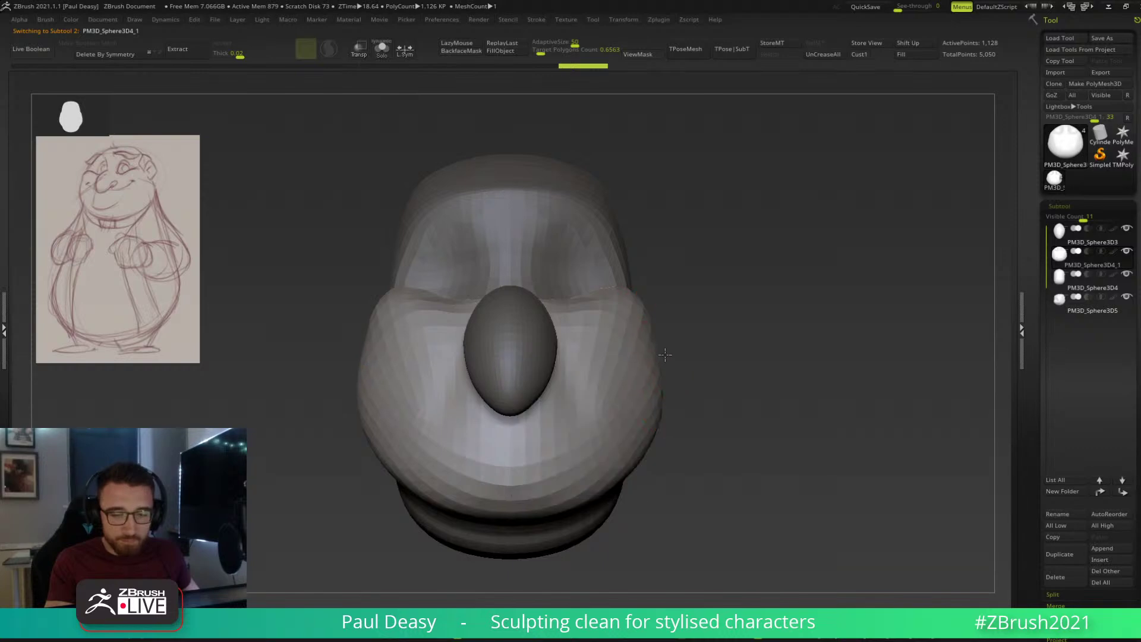
alt+click(620, 271)
key(space)
drag(618, 254, 568, 180)
mouse_move(651, 186)
mouse_down()
mouse_move(700, 341)
mouse_move(707, 469)
mouse_up()
mouse_move(595, 176)
mouse_down()
mouse_move(556, 167)
mouse_move(634, 211)
mouse_up()
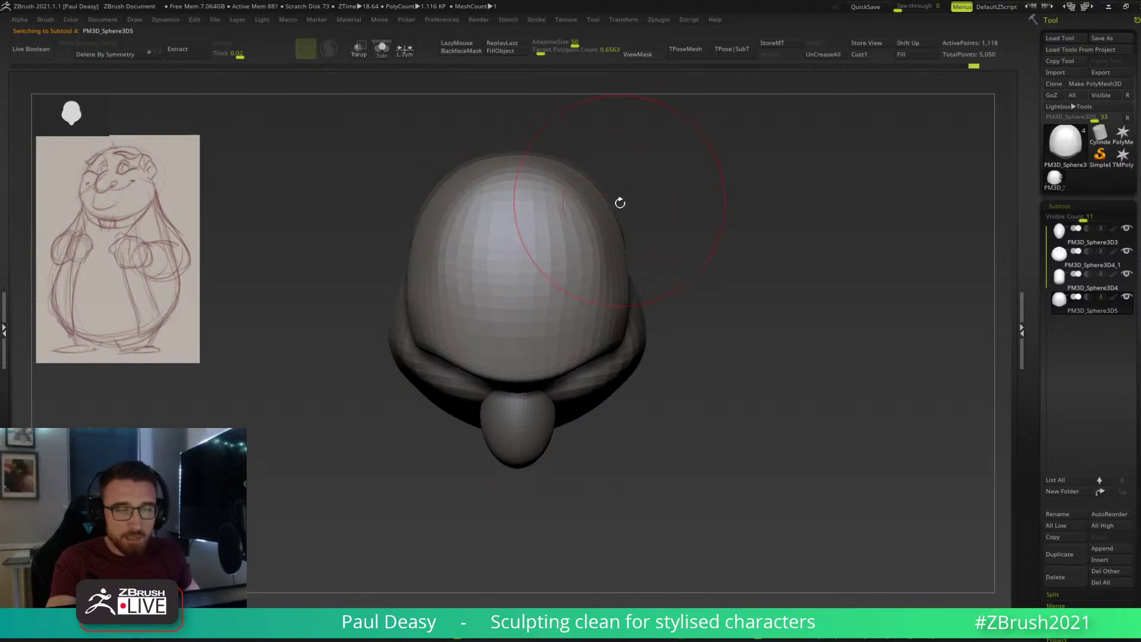
Reshape the cranium's lower back edge in side view, and select the jaw sphere to even out its join with the cranium.
drag(538, 148, 705, 293)
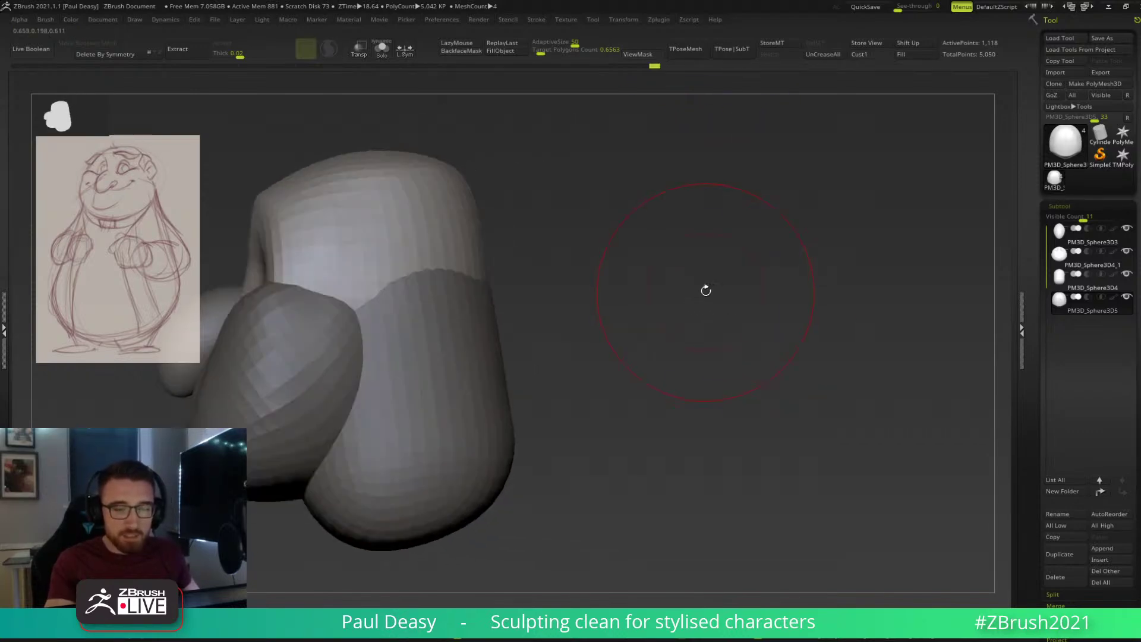
alt+right_drag(705, 293, 760, 282)
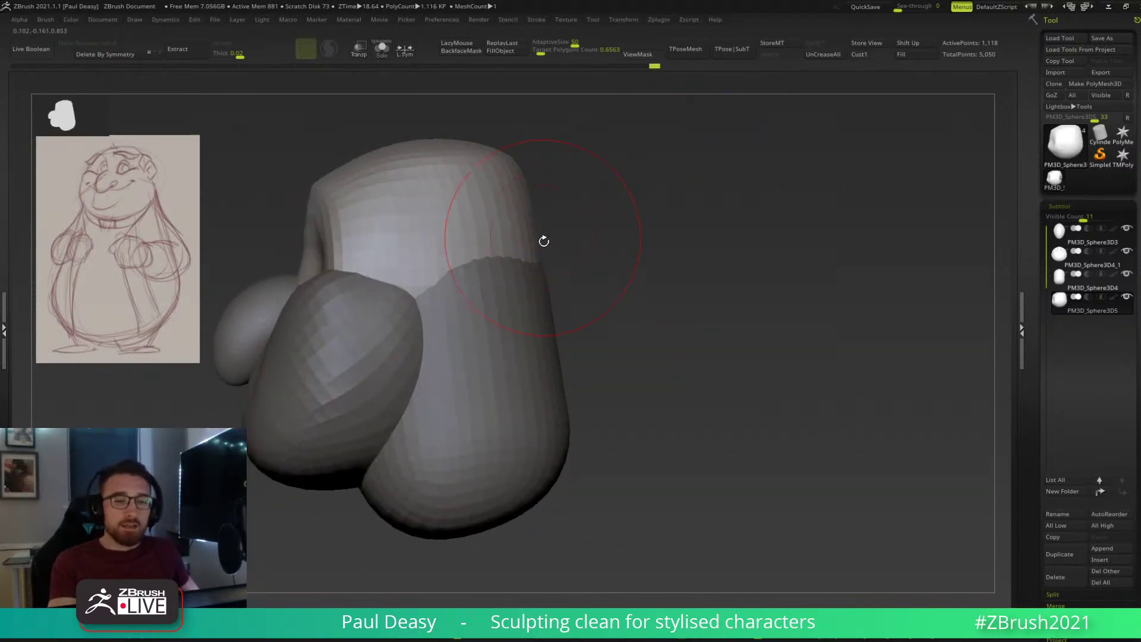
drag(502, 298, 497, 295)
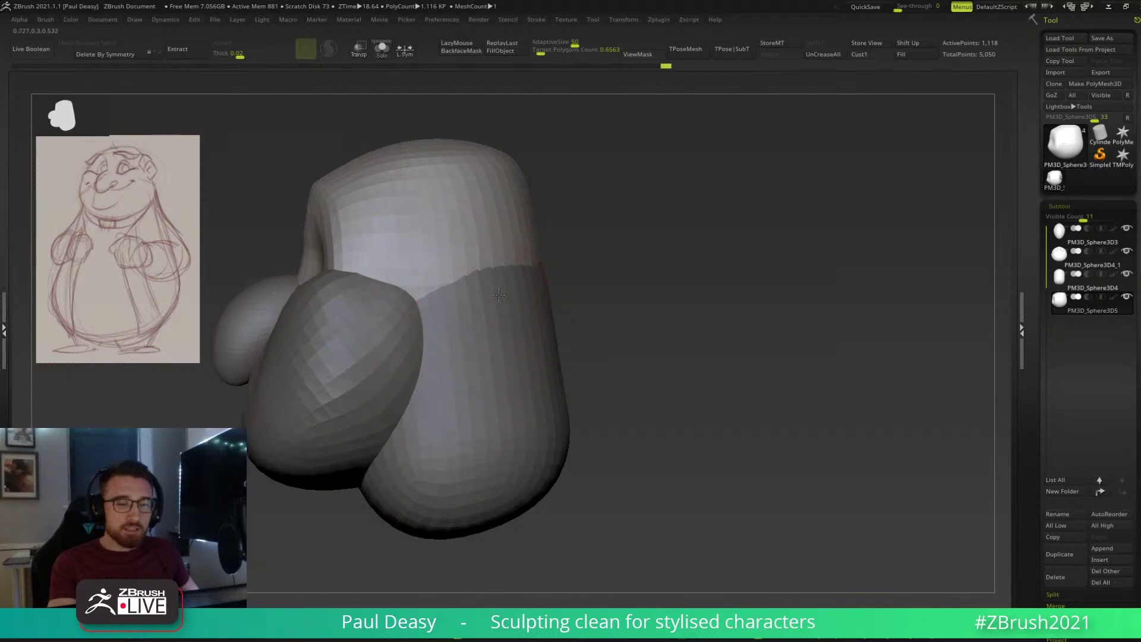
alt+right_drag(593, 308, 605, 299)
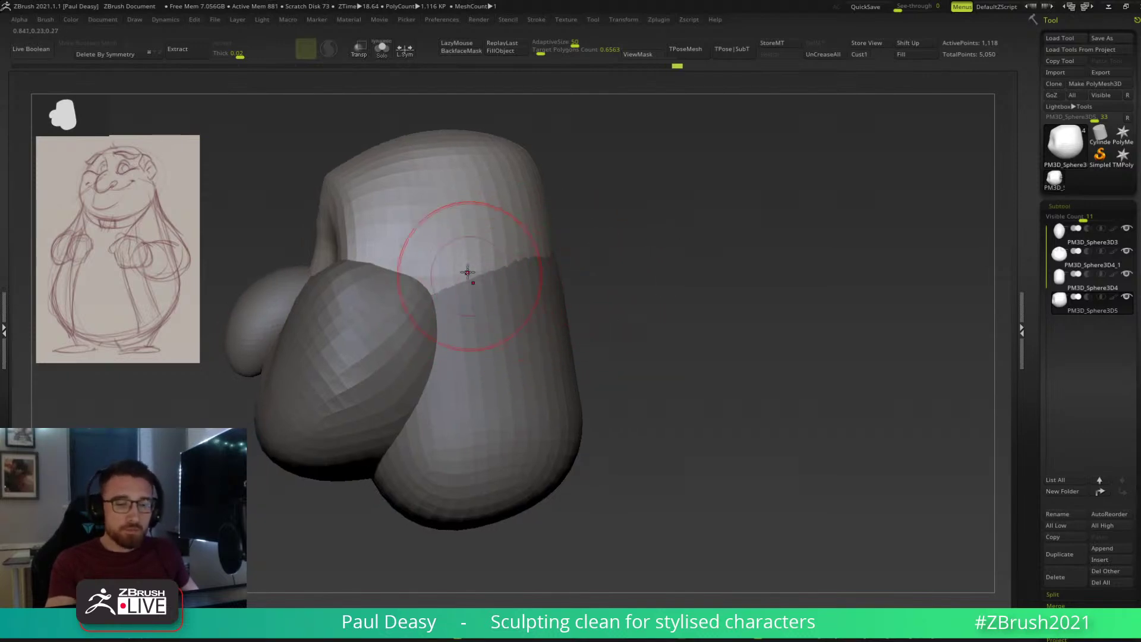
alt+right_drag(639, 298, 680, 288)
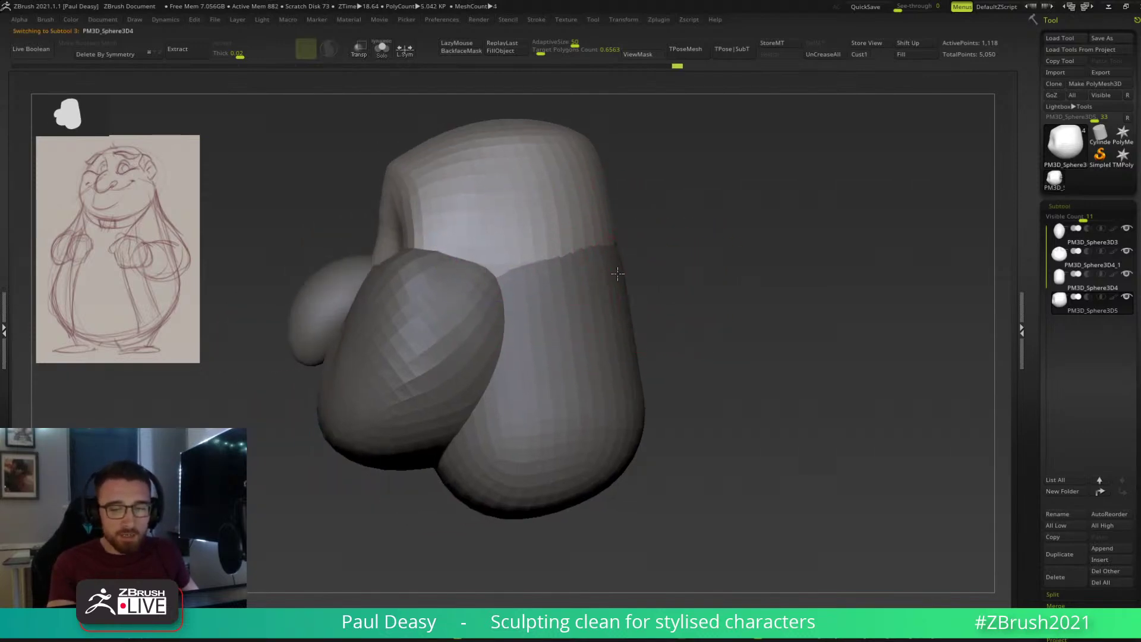
alt+click(618, 274)
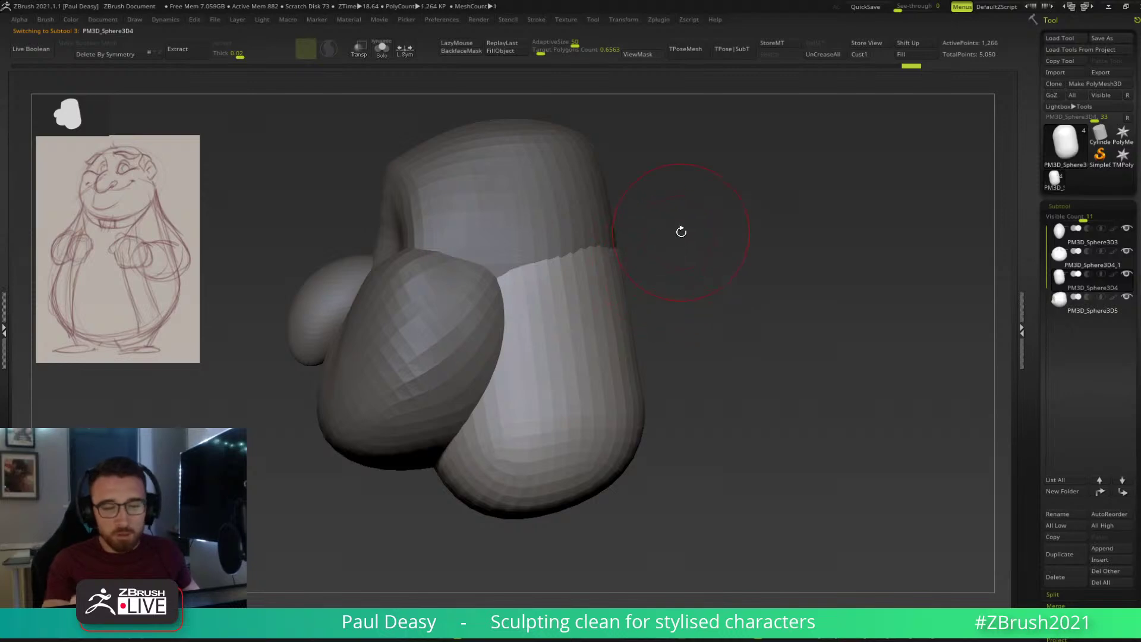
drag(650, 328, 688, 301)
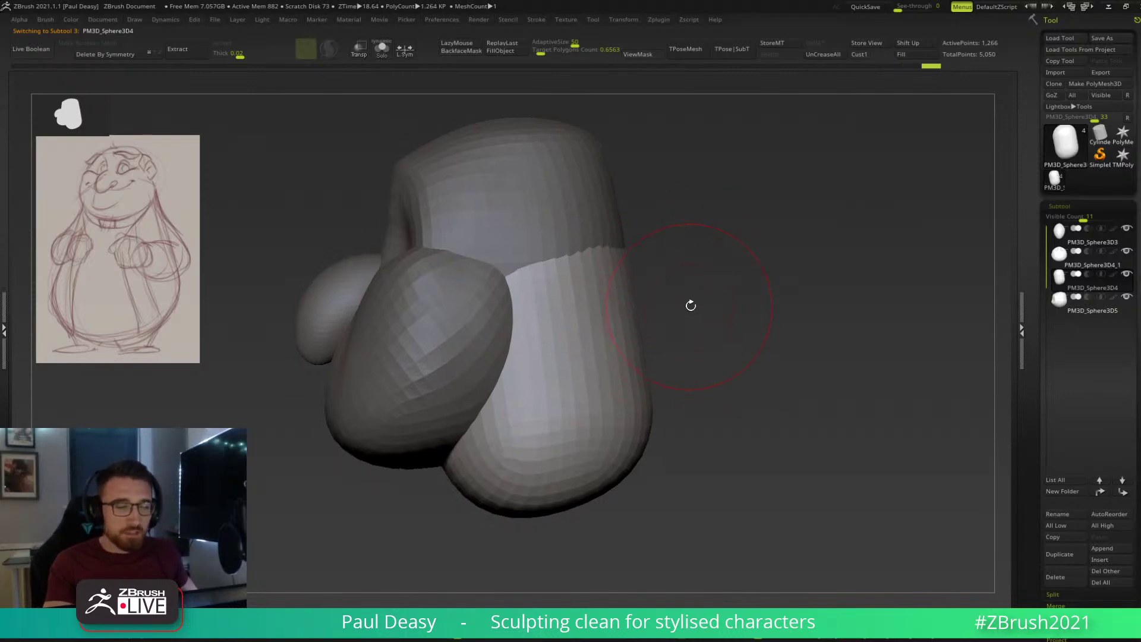
Select the cheeks sphere and adjust its rear edge and underside with the Move brush in side view.
alt+click(461, 359)
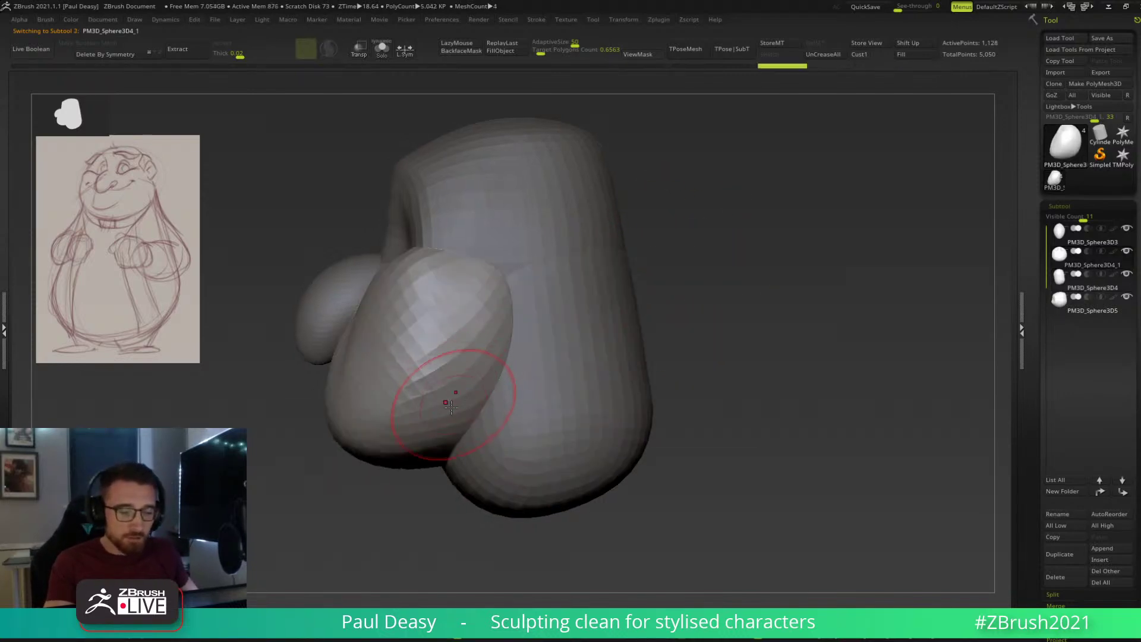
alt+right_drag(438, 450, 457, 378)
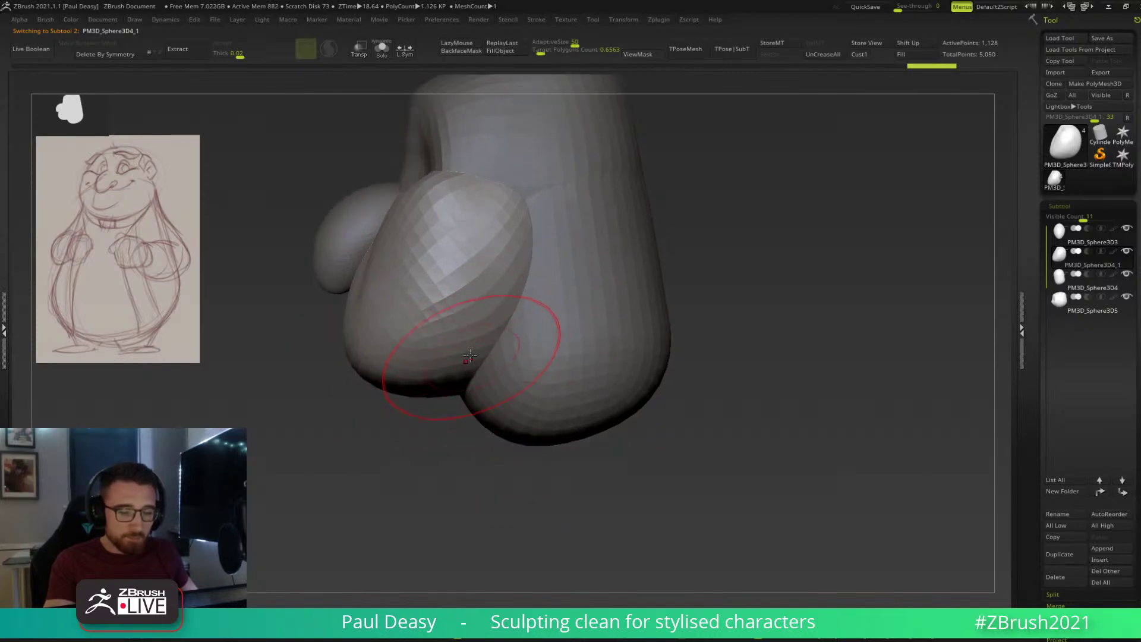
right_drag(484, 331, 514, 324)
mouse_move(509, 206)
right_down()
mouse_move(485, 229)
mouse_move(473, 221)
right_up()
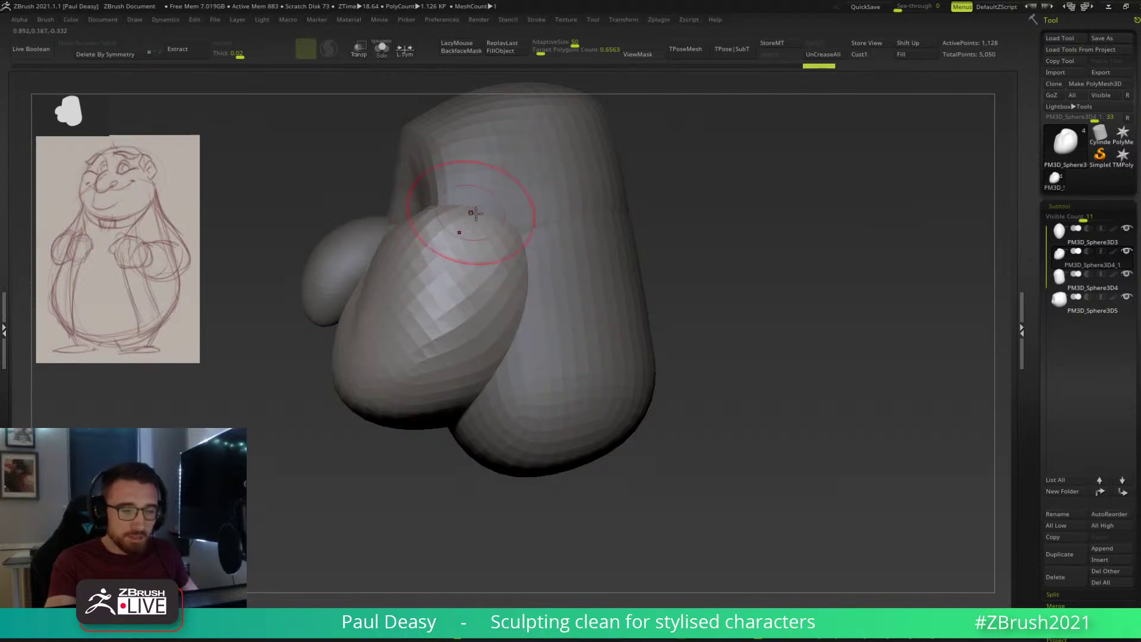
key(space)
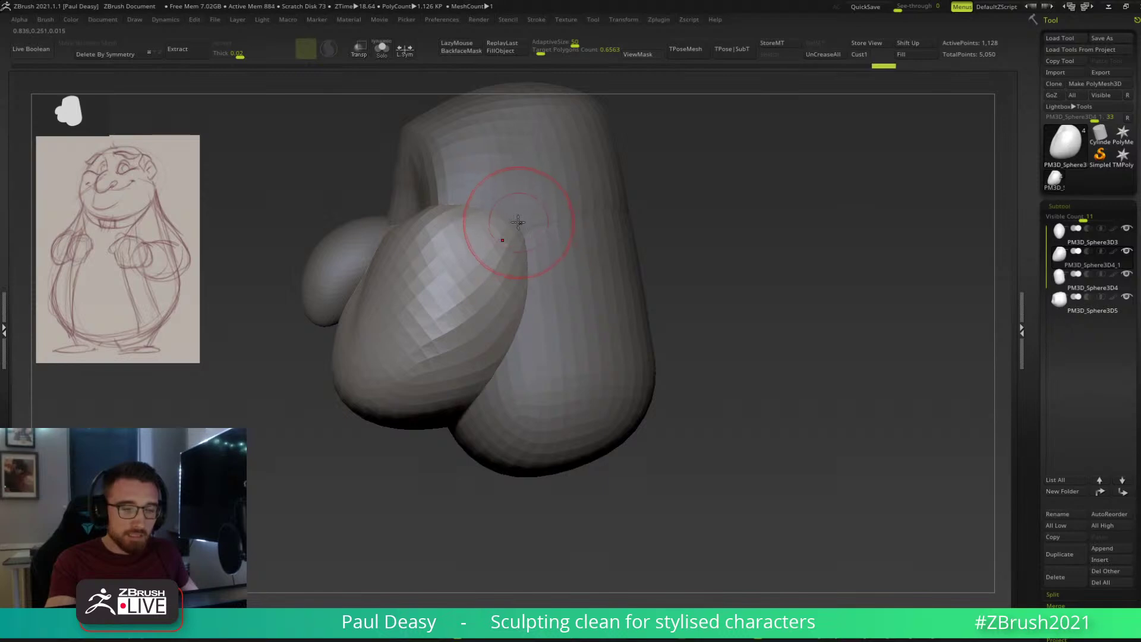
key(space)
mouse_move(536, 325)
mouse_down()
mouse_move(546, 326)
mouse_move(531, 309)
mouse_move(496, 308)
mouse_up()
drag(478, 361, 453, 394)
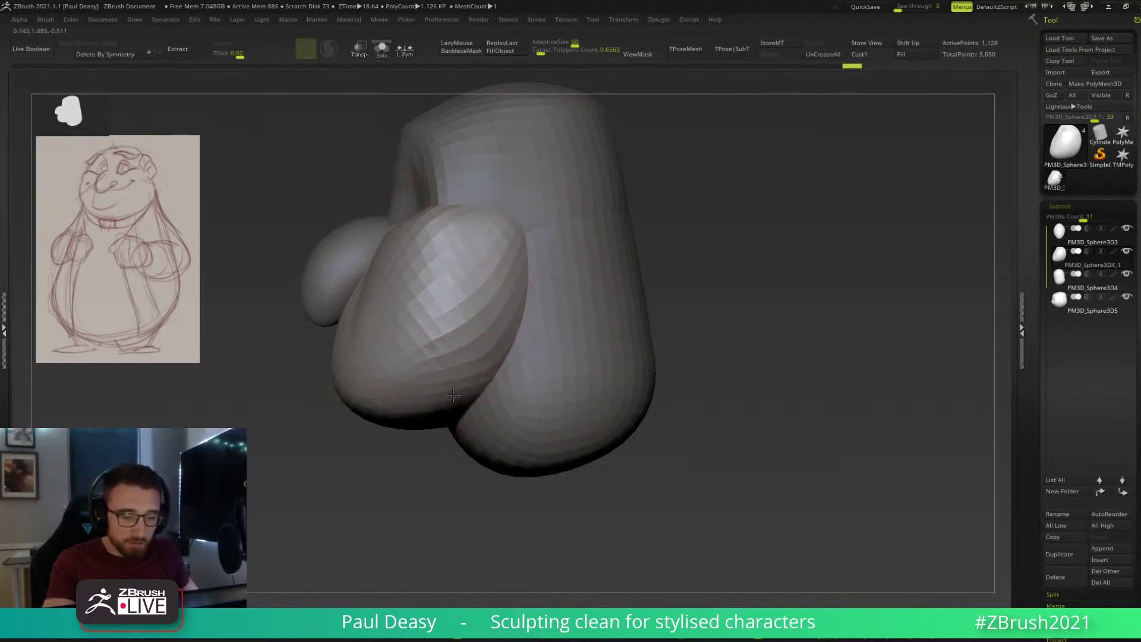
Refine the cheeks' upper and rear contours with the Move brush, working from the side and three-quarter rear views.
drag(516, 351, 511, 348)
right_drag(519, 326, 510, 325)
mouse_move(549, 271)
mouse_down()
mouse_move(556, 305)
mouse_move(539, 309)
mouse_up()
right_drag(544, 280, 515, 320)
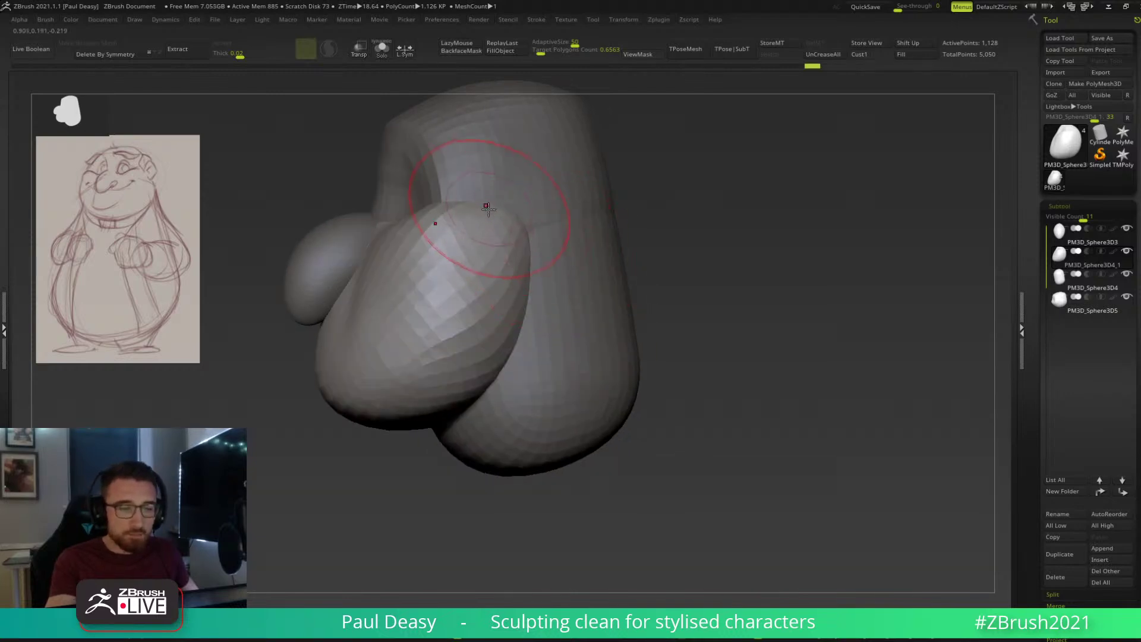
drag(464, 192, 482, 192)
mouse_move(487, 191)
shift+right_down()
mouse_move(553, 186)
mouse_move(700, 302)
shift+right_up()
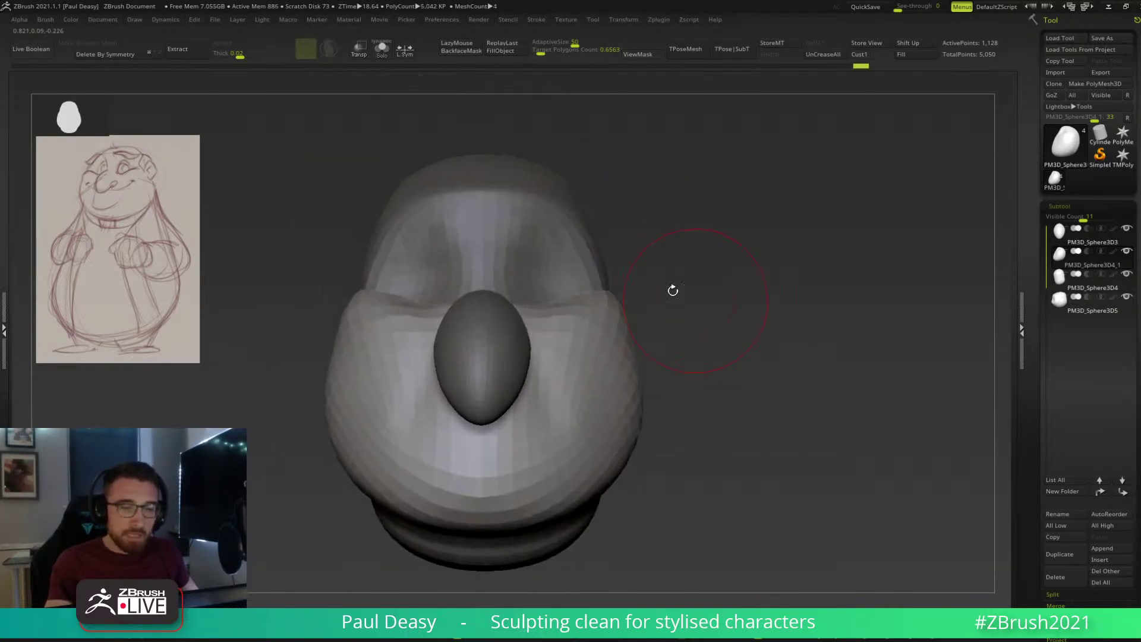
Select the cranium sphere and adjust its outer side and the eye-socket area below the brow with the Move brush.
alt+click(602, 256)
drag(596, 259, 600, 253)
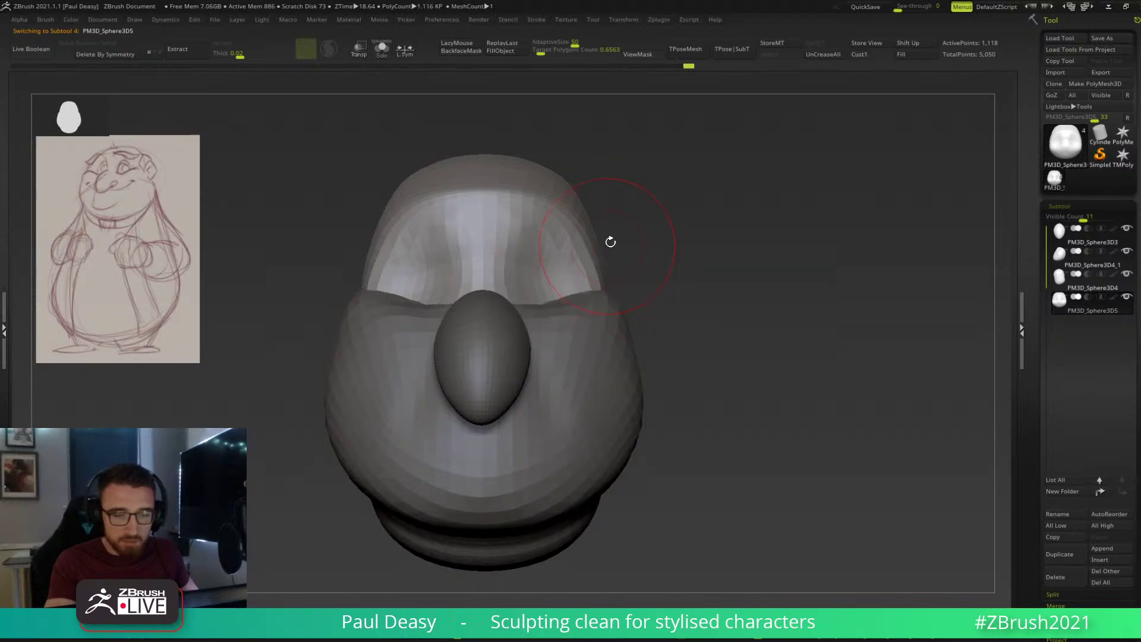
right_drag(606, 245, 569, 243)
mouse_move(664, 235)
right_down()
mouse_move(631, 239)
mouse_move(636, 280)
mouse_move(573, 230)
mouse_move(591, 233)
right_up()
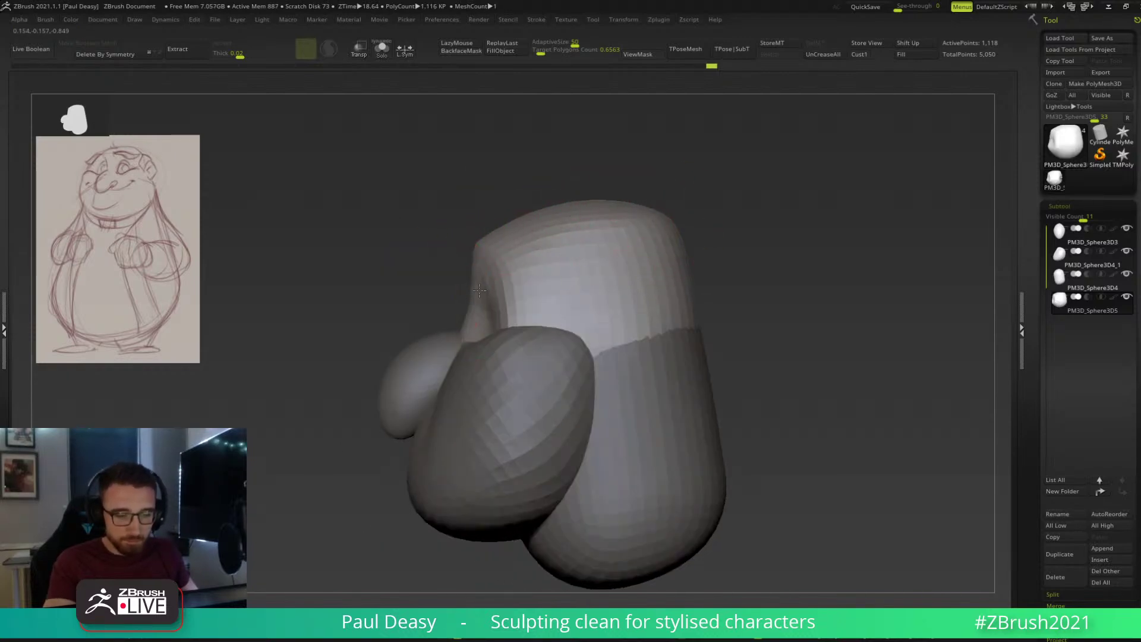
drag(473, 331, 476, 283)
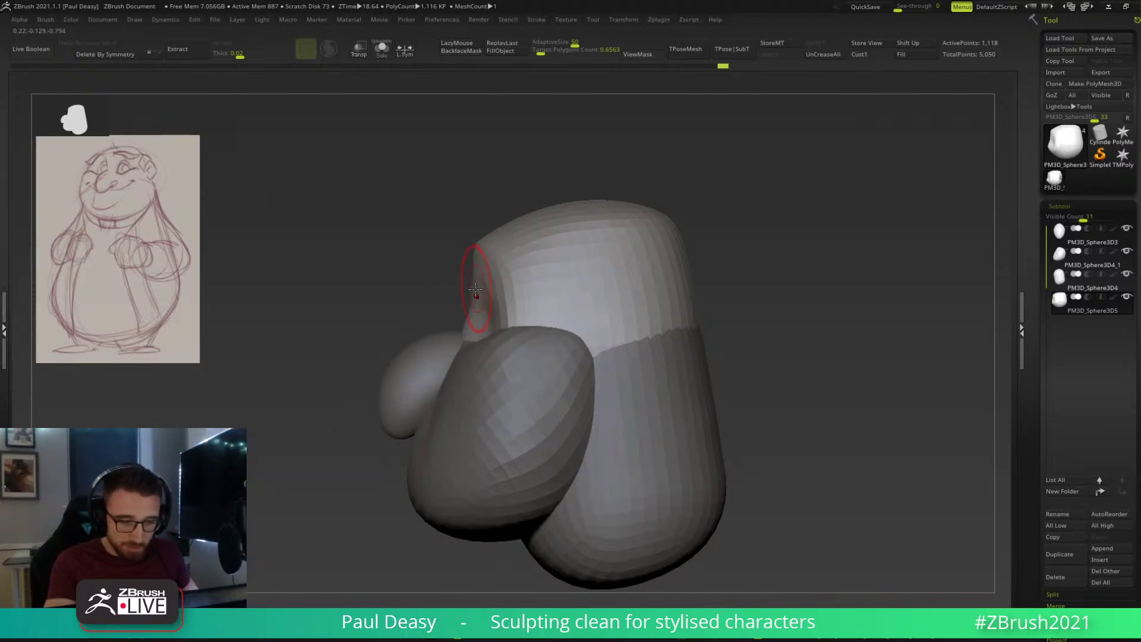
right_drag(469, 334, 485, 332)
drag(475, 339, 477, 307)
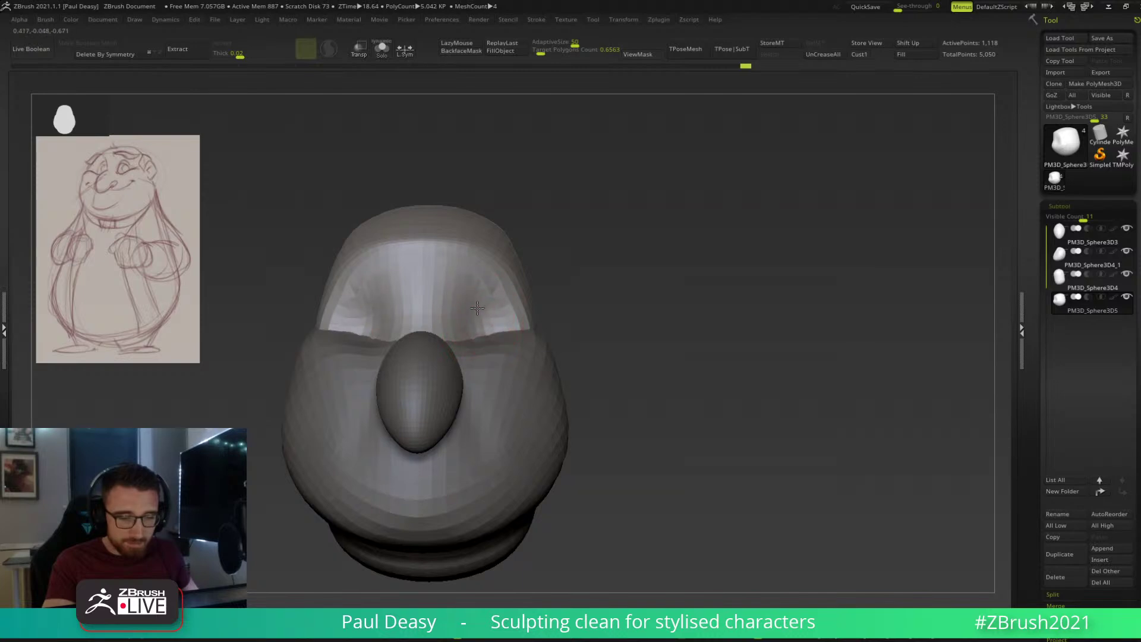
Insert a mirrored pair of spheres over the eye sockets from the front and split them into their own subtool.
right_drag(648, 304, 467, 523)
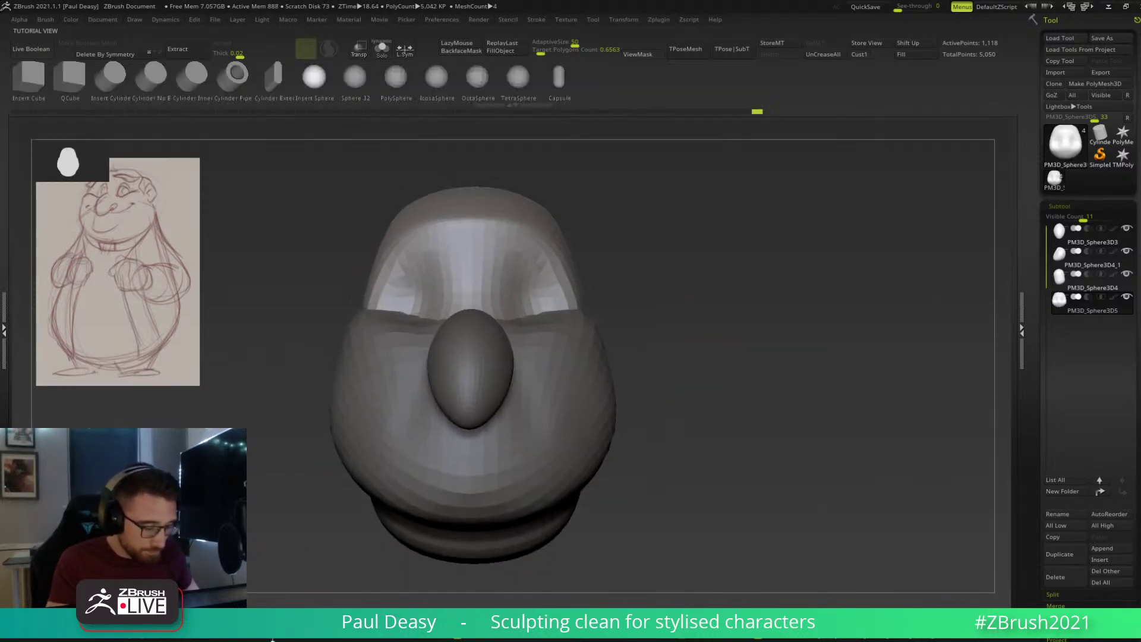
drag(519, 299, 537, 349)
drag(571, 315, 588, 333)
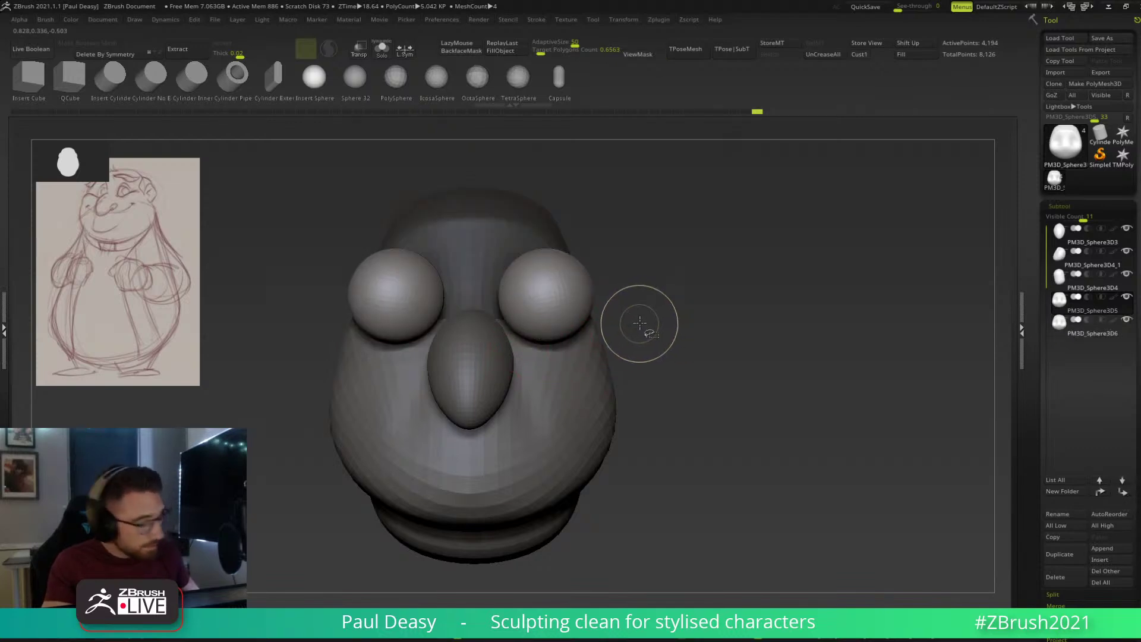
right_drag(640, 323, 631, 243)
Scale the two eye spheres down and position them inside the sockets on either side of the nose.
key(w)
drag(631, 243, 596, 255)
right_drag(656, 237, 682, 242)
drag(596, 255, 596, 257)
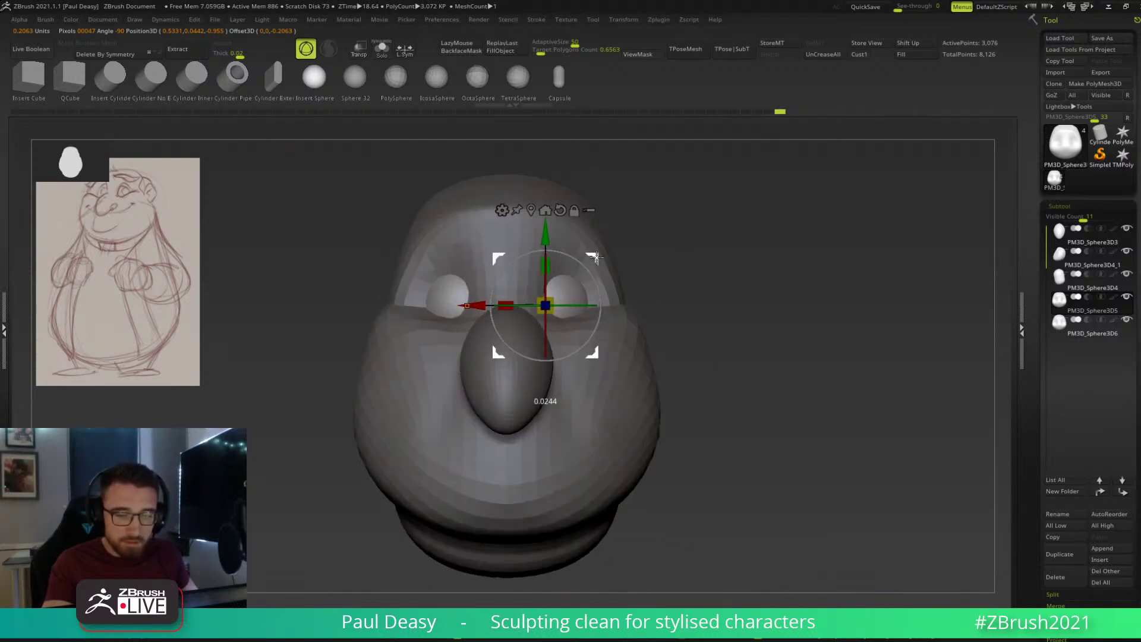
right_drag(644, 249, 599, 252)
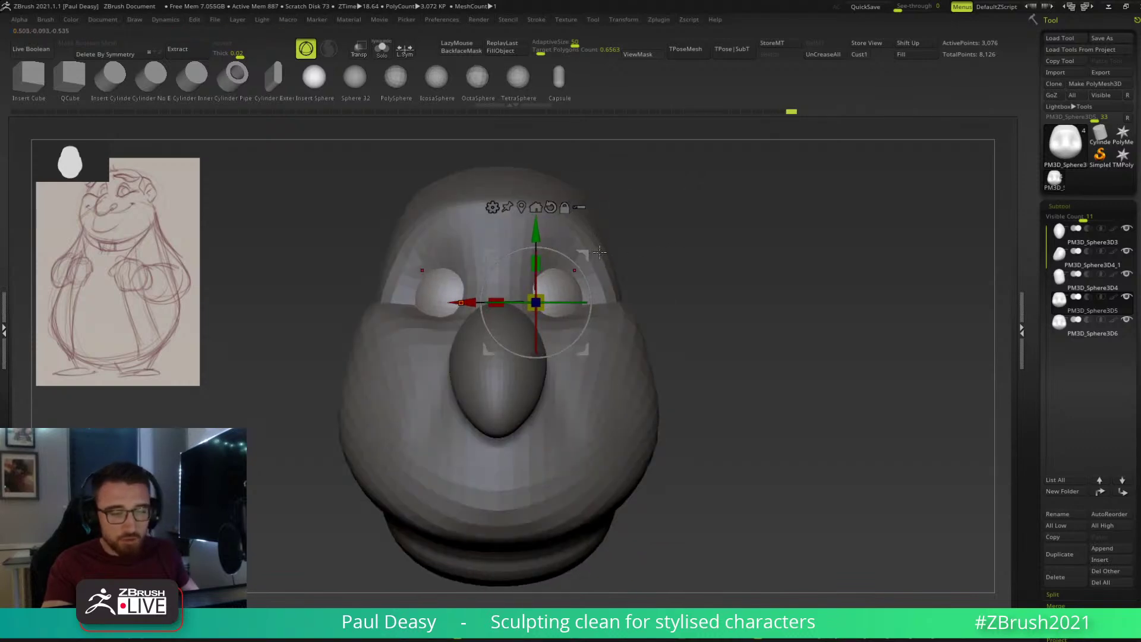
Examine how the eye spheres sit in the cranium's sockets from the front, three-quarter and side views.
key(q)
key(space)
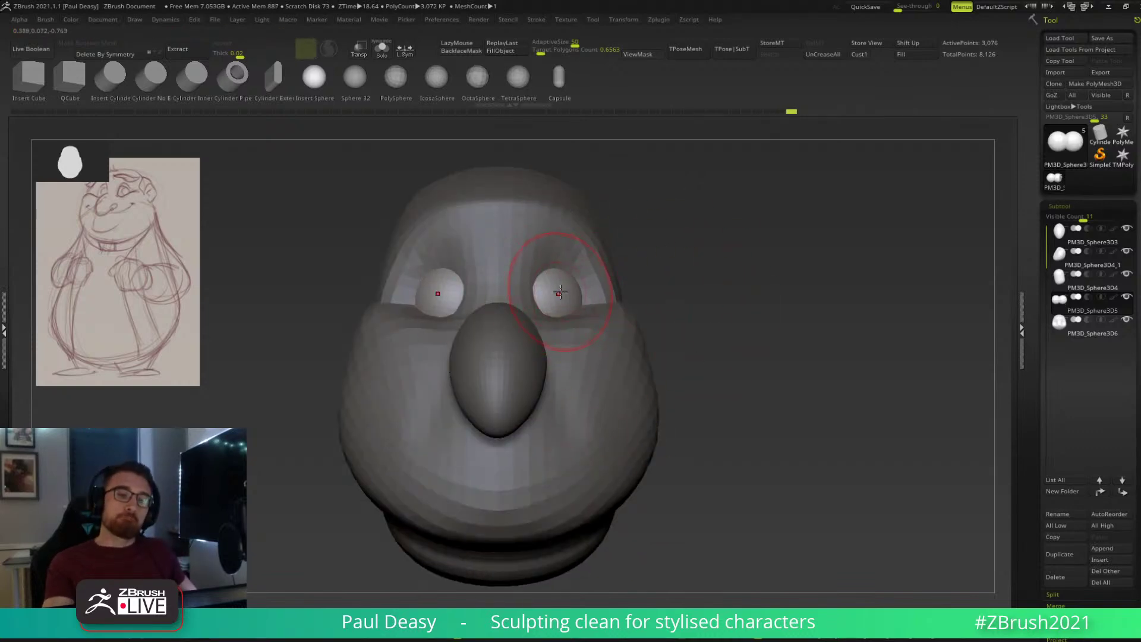
key(space)
right_drag(607, 263, 647, 279)
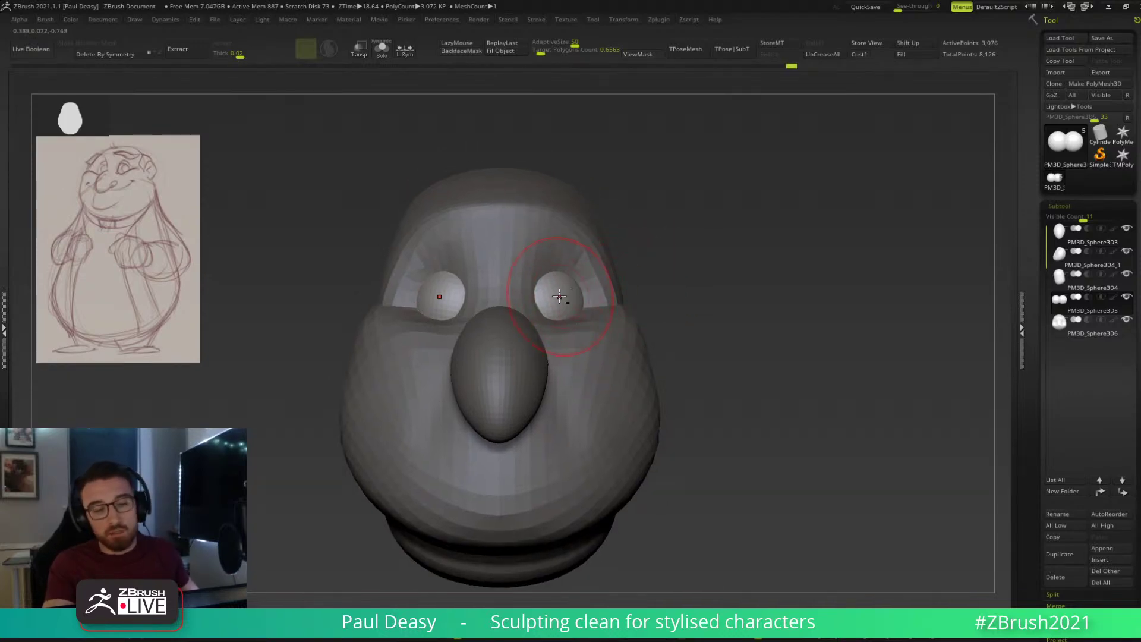
key(w)
click(536, 211)
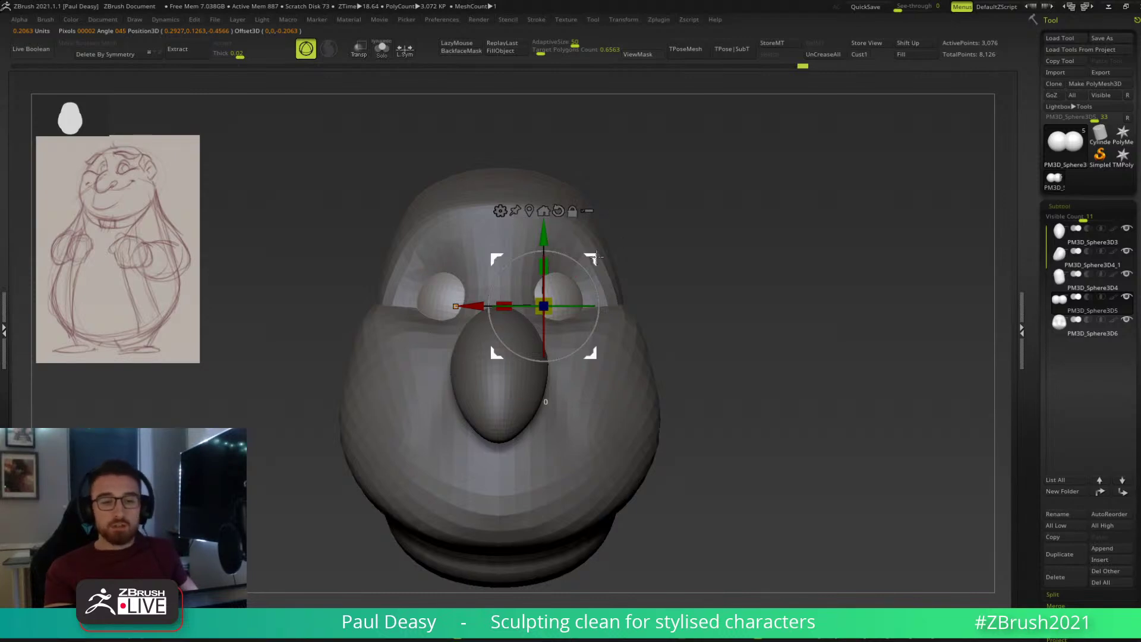
key(q)
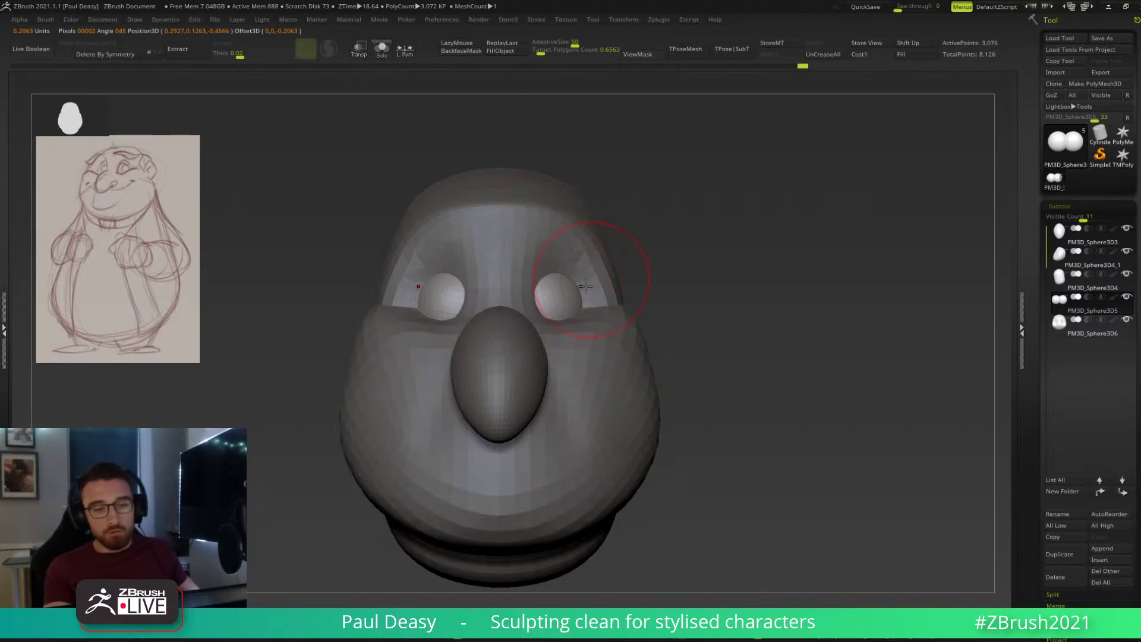
alt+click(549, 269)
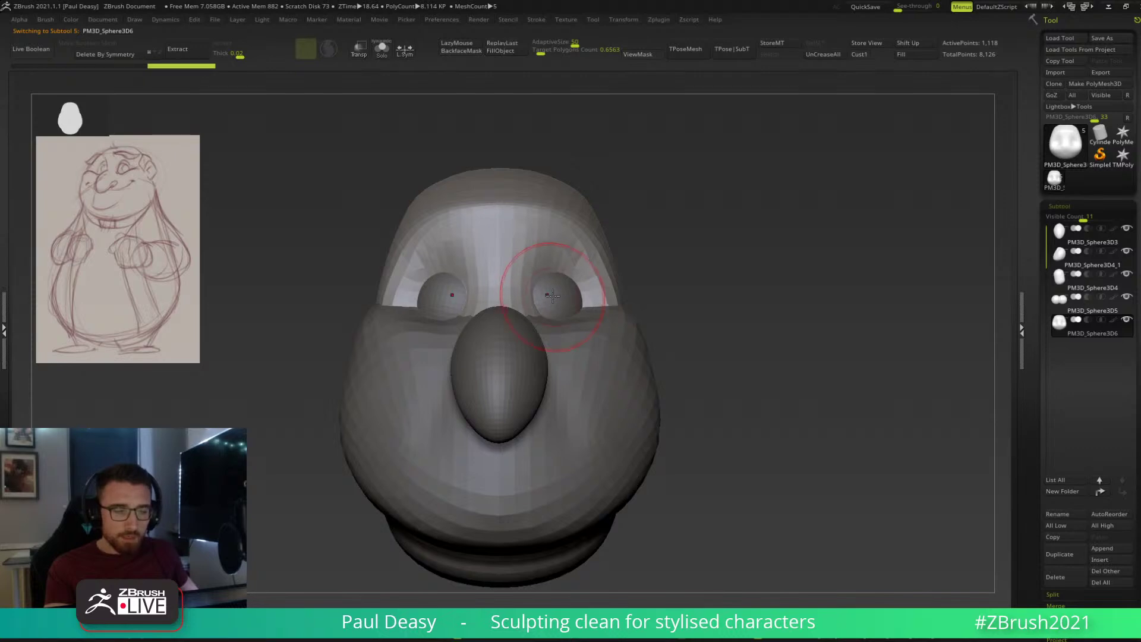
right_drag(552, 278, 577, 280)
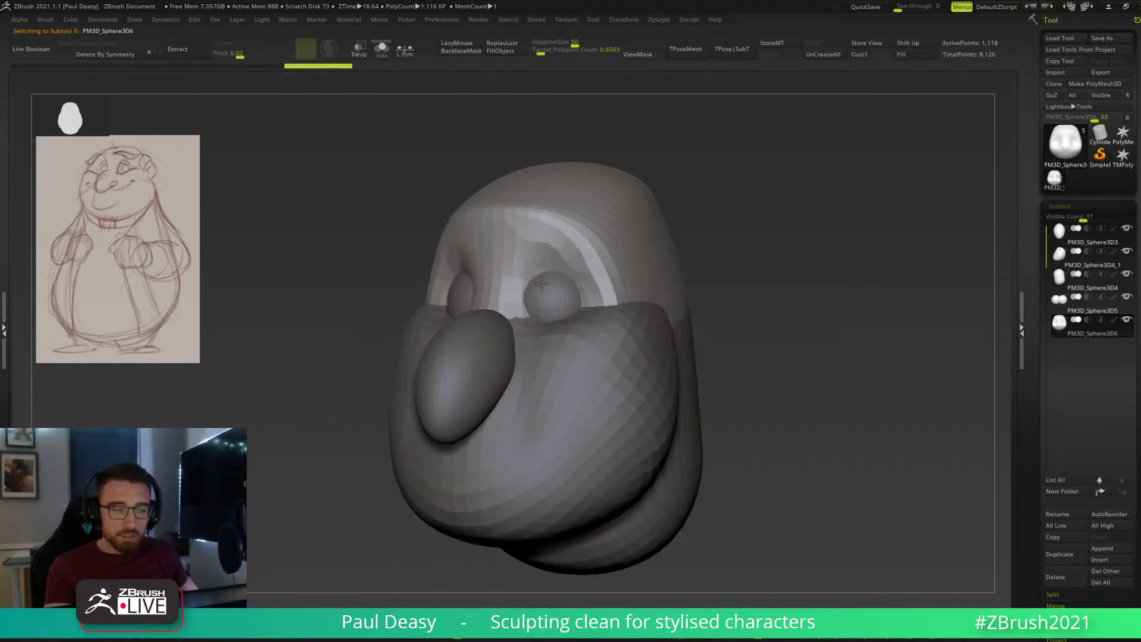
alt+click(577, 279)
key(w)
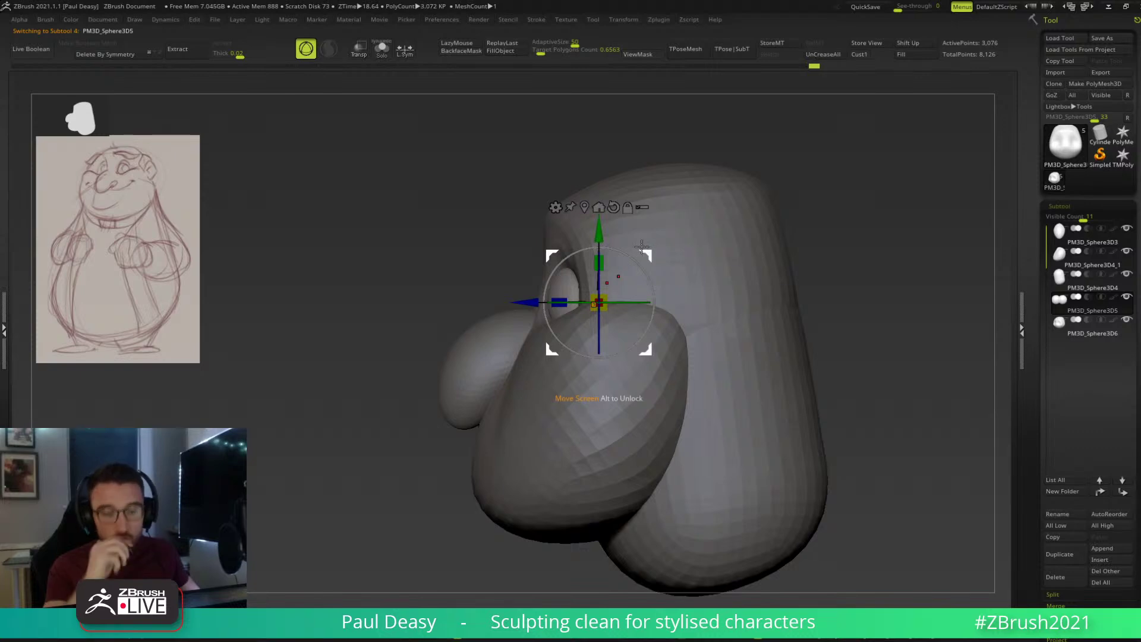
shift+drag(832, 252, 862, 256)
key(q)
Select the cranium sphere, remesh it and smooth its eye sockets around the eyeballs.
key(space)
alt+click(614, 261)
key(space)
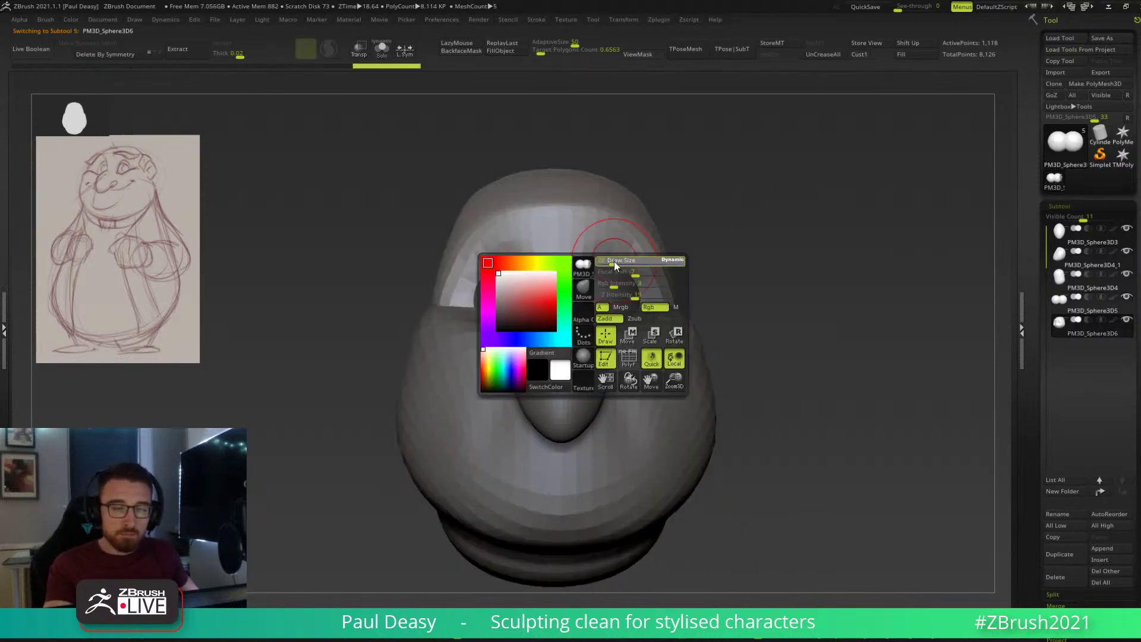
alt+drag(704, 251, 677, 258)
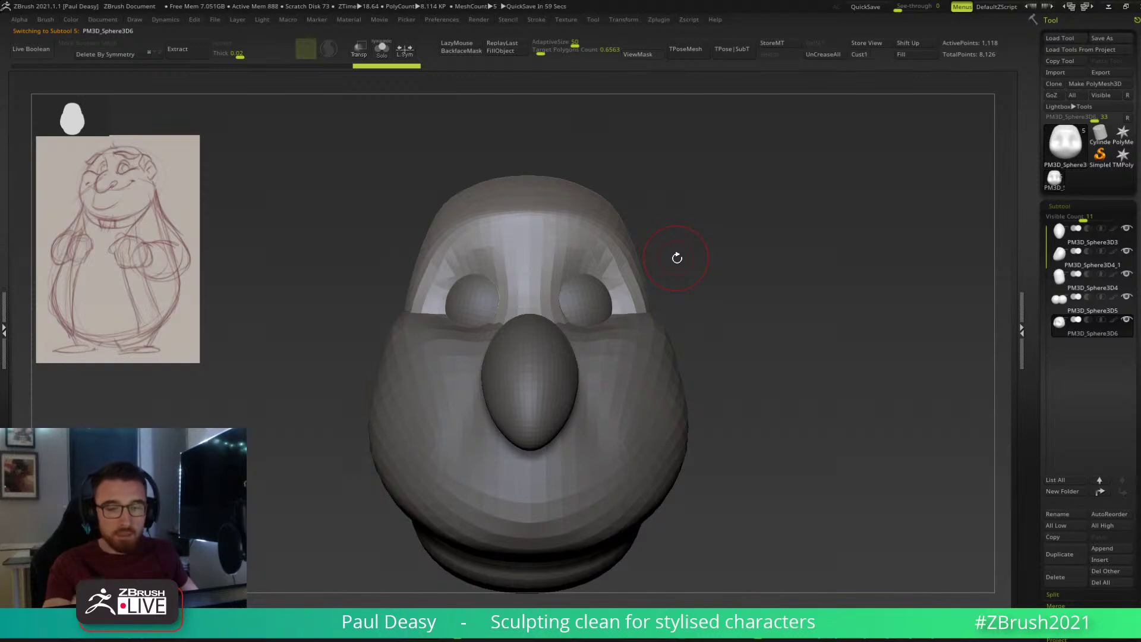
key(ctrl+r)
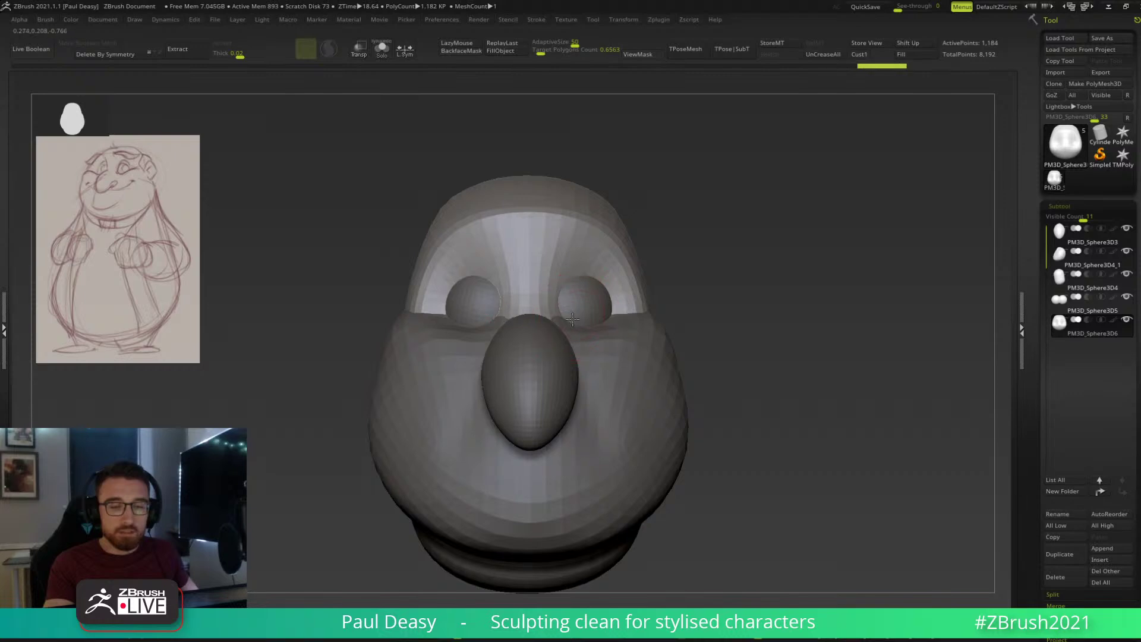
mouse_move(568, 311)
right_down()
mouse_move(526, 315)
mouse_move(532, 333)
mouse_move(574, 308)
right_up()
Select the cheeks sphere and curve its upper edge beneath the eyes from the front, undoing the last stroke.
alt+click(552, 322)
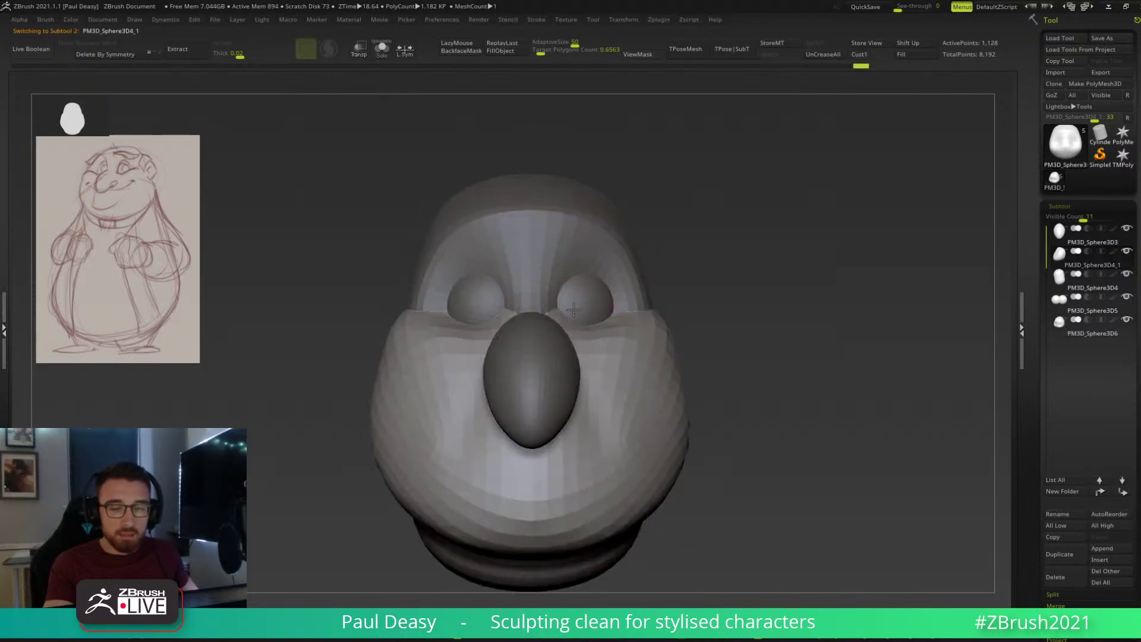
key(space)
mouse_move(584, 308)
mouse_down()
mouse_move(605, 307)
mouse_move(618, 339)
mouse_move(645, 320)
mouse_move(613, 340)
mouse_move(594, 301)
mouse_move(610, 321)
mouse_up()
key(space)
key(s)
key(ctrl+z)
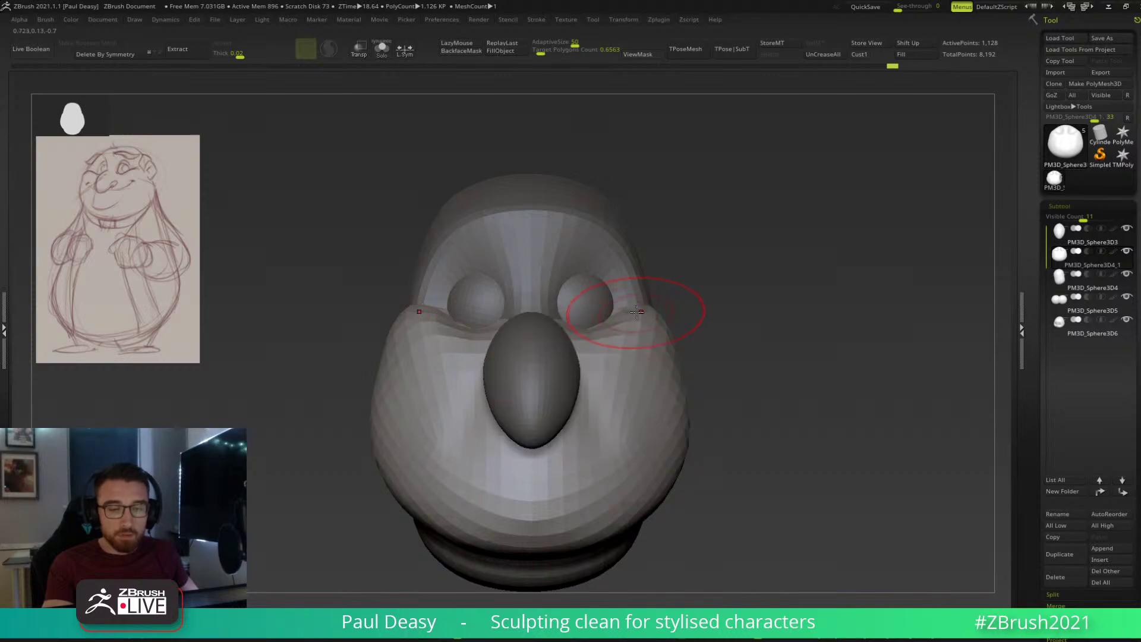
Round the cheeks' upper outer corners with the Move brush, working from the side and front views.
drag(767, 300, 654, 291)
key(space)
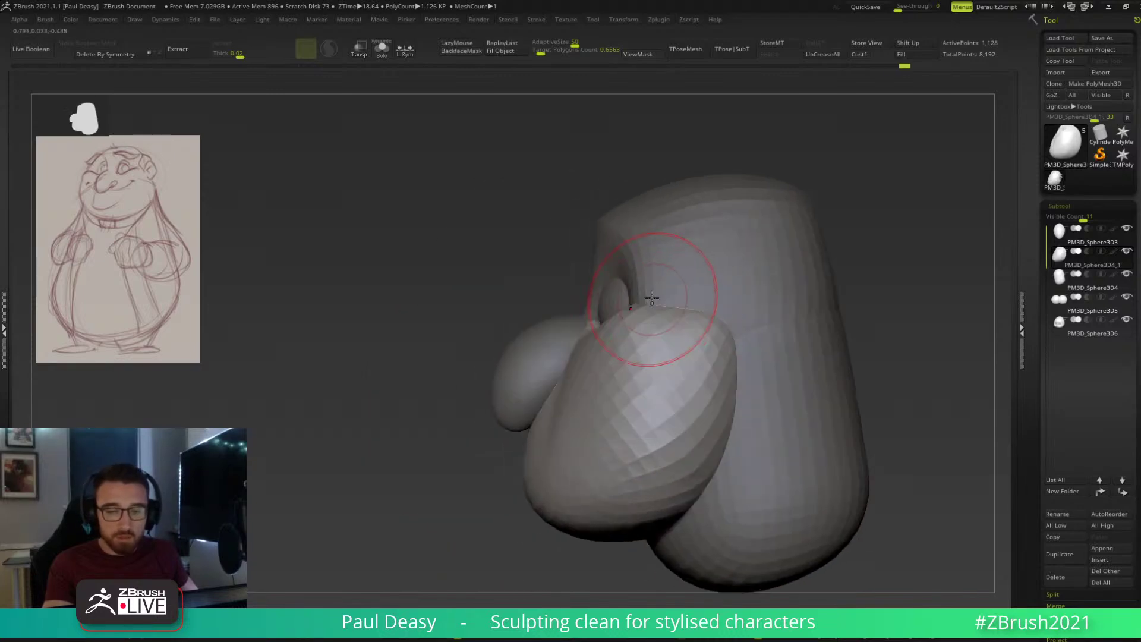
key(space)
drag(609, 360, 619, 352)
mouse_move(619, 354)
right_down()
mouse_move(652, 331)
mouse_move(660, 349)
right_up()
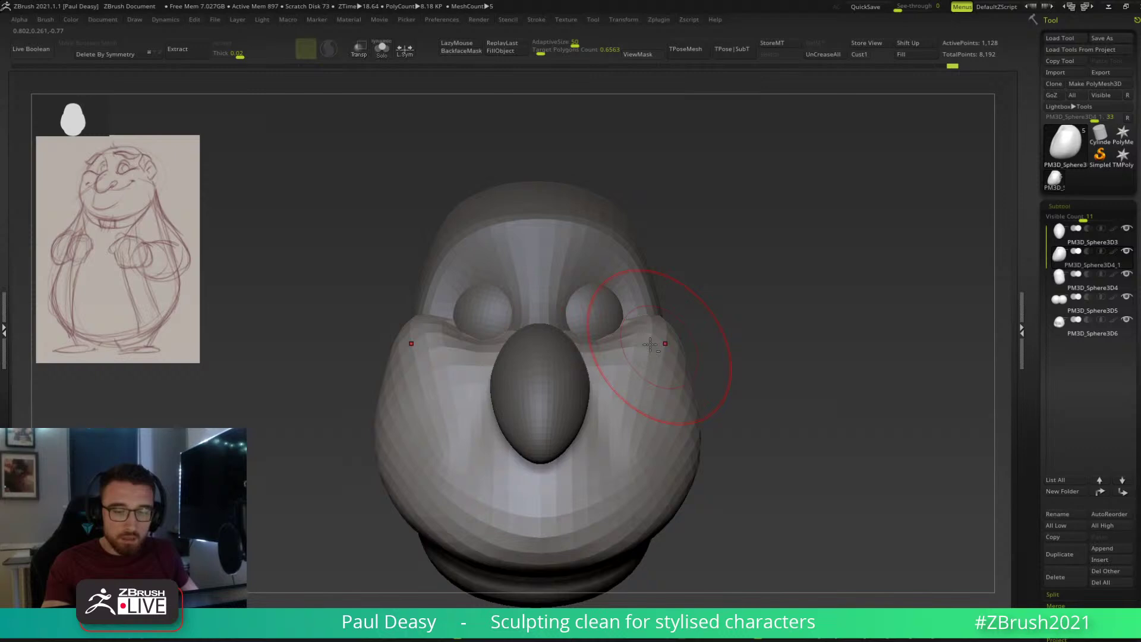
Select the cranium sphere and pull its lower sides down over the jaw behind the cheeks.
alt+click(631, 267)
mouse_move(762, 342)
ctrl+right_down()
mouse_move(703, 325)
mouse_move(644, 280)
mouse_move(703, 311)
mouse_move(671, 328)
ctrl+right_up()
right_click(707, 315)
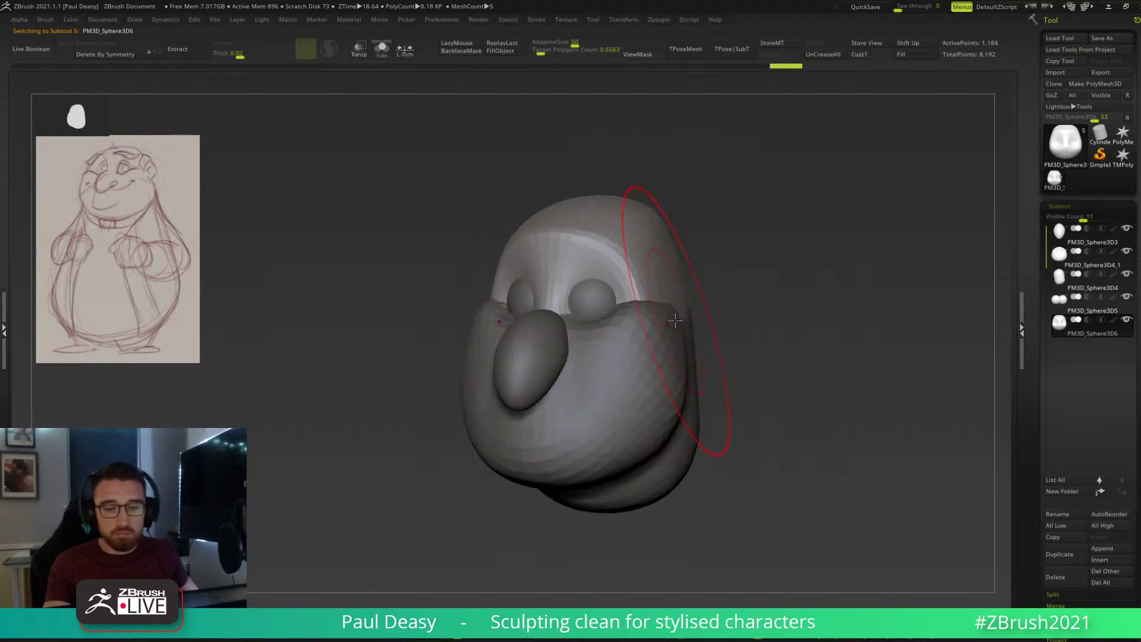
right_click(677, 269)
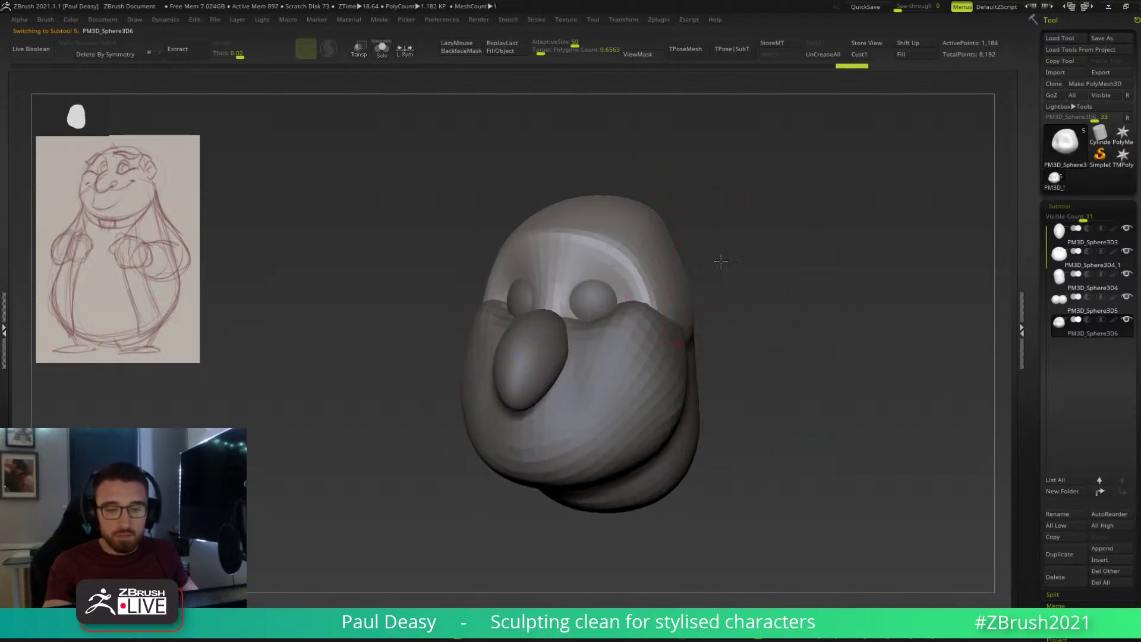
right_drag(721, 257, 673, 256)
drag(719, 254, 737, 253)
right_click(738, 253)
mouse_move(807, 265)
right_down()
mouse_move(718, 278)
mouse_move(772, 318)
right_up()
Select the cheeks sphere and adjust its side volume with the Move brush from front, three-quarter and side views.
alt+click(574, 362)
shift+right_drag(552, 344, 610, 314)
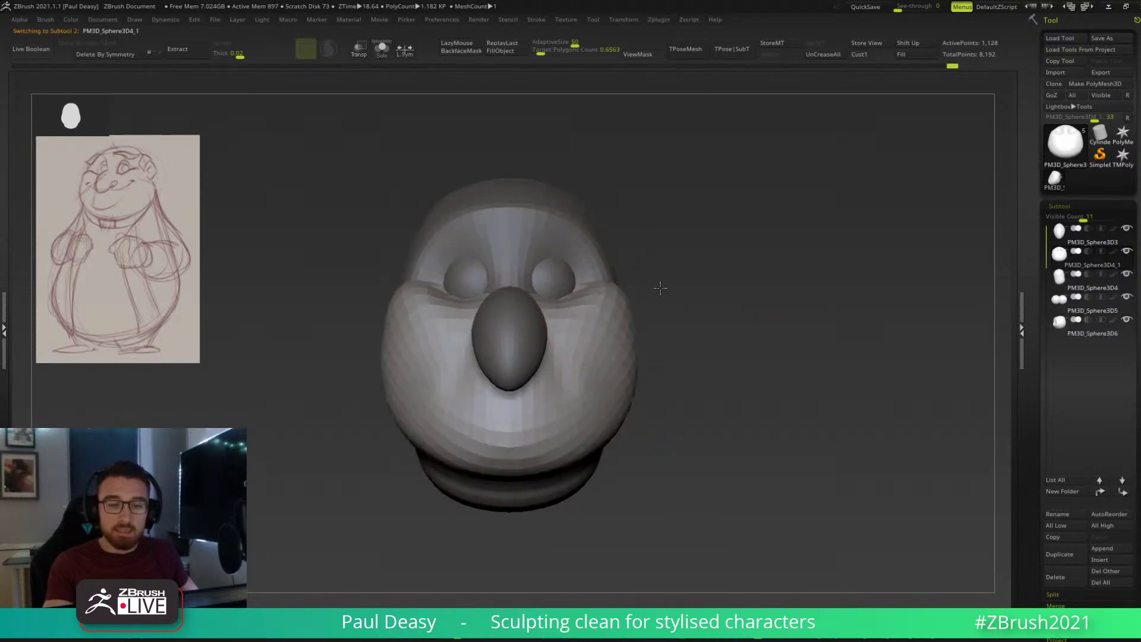
right_drag(670, 359, 677, 345)
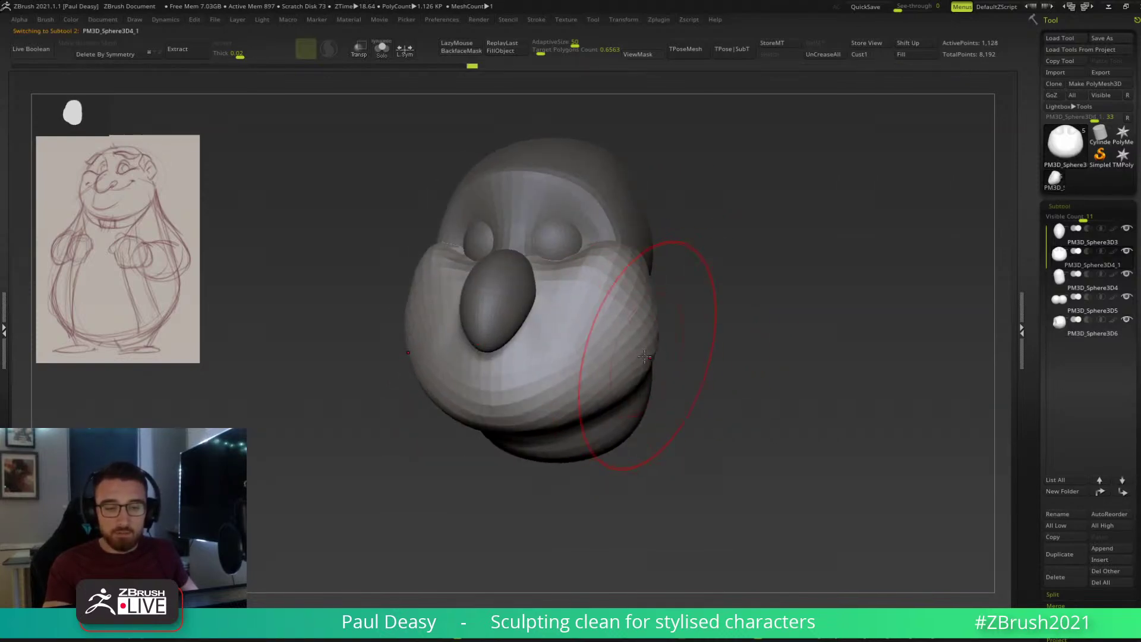
drag(692, 284, 667, 278)
key(space)
drag(592, 336, 600, 320)
key(space)
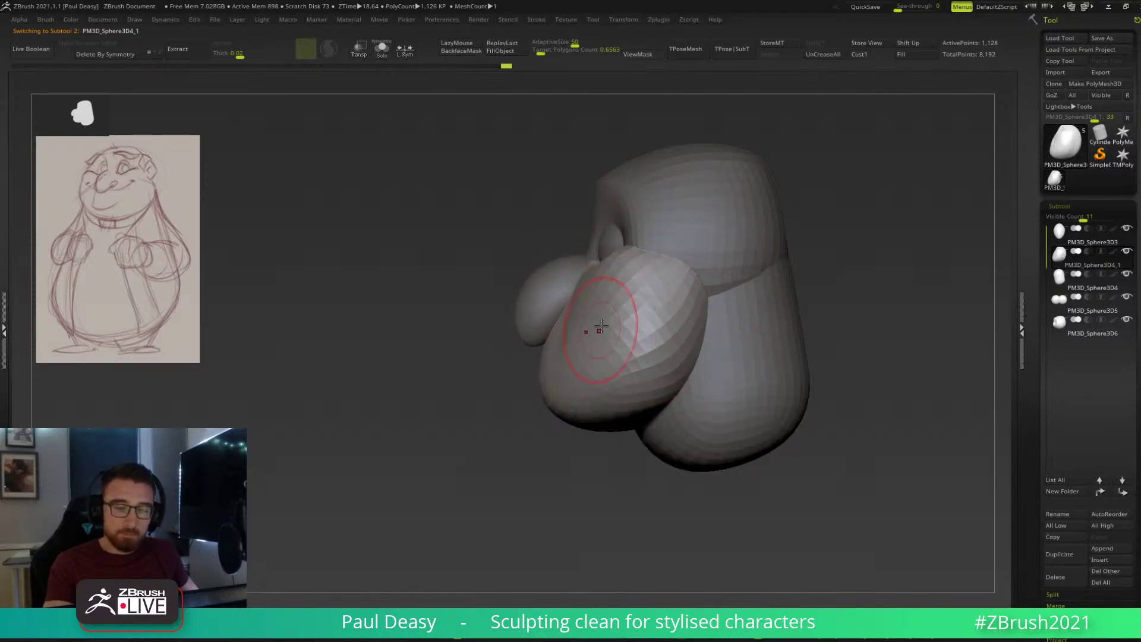
key(space)
key(space)
drag(837, 294, 754, 309)
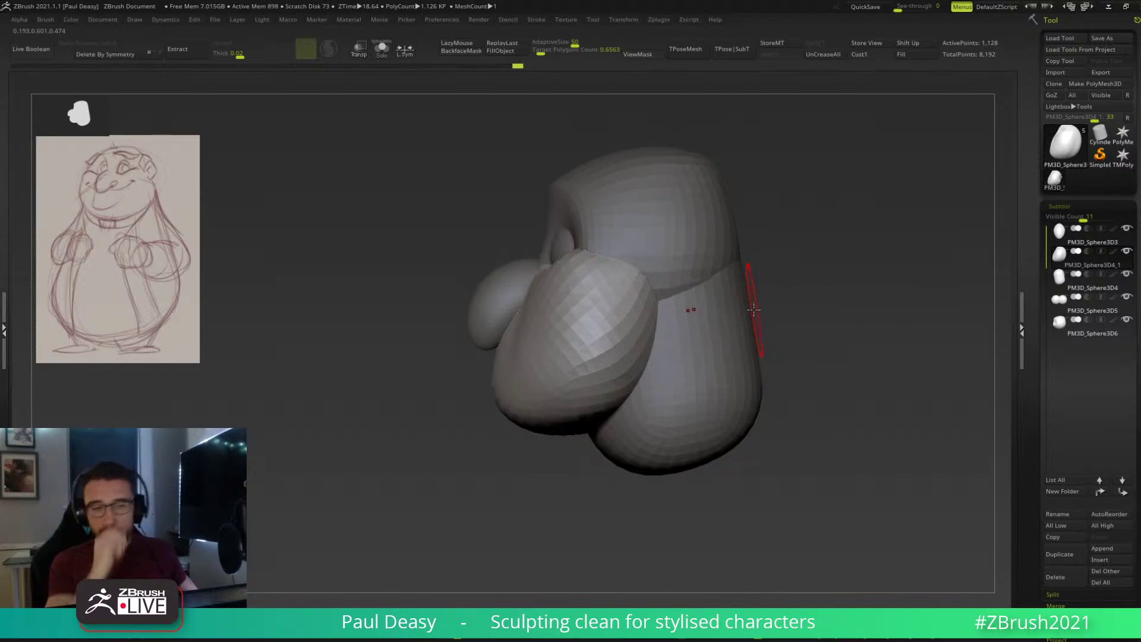
Select the jaw sphere behind the cheeks and reshape its sides with the Move brush from the back and side views.
alt+click(683, 325)
mouse_move(832, 322)
shift+mouse_down()
mouse_move(739, 322)
mouse_move(758, 322)
shift+mouse_up()
key(space)
mouse_move(873, 309)
alt+mouse_down()
mouse_move(640, 306)
mouse_move(620, 326)
alt+mouse_up()
drag(609, 400, 616, 406)
mouse_move(612, 301)
mouse_down()
mouse_move(634, 300)
mouse_move(613, 275)
mouse_up()
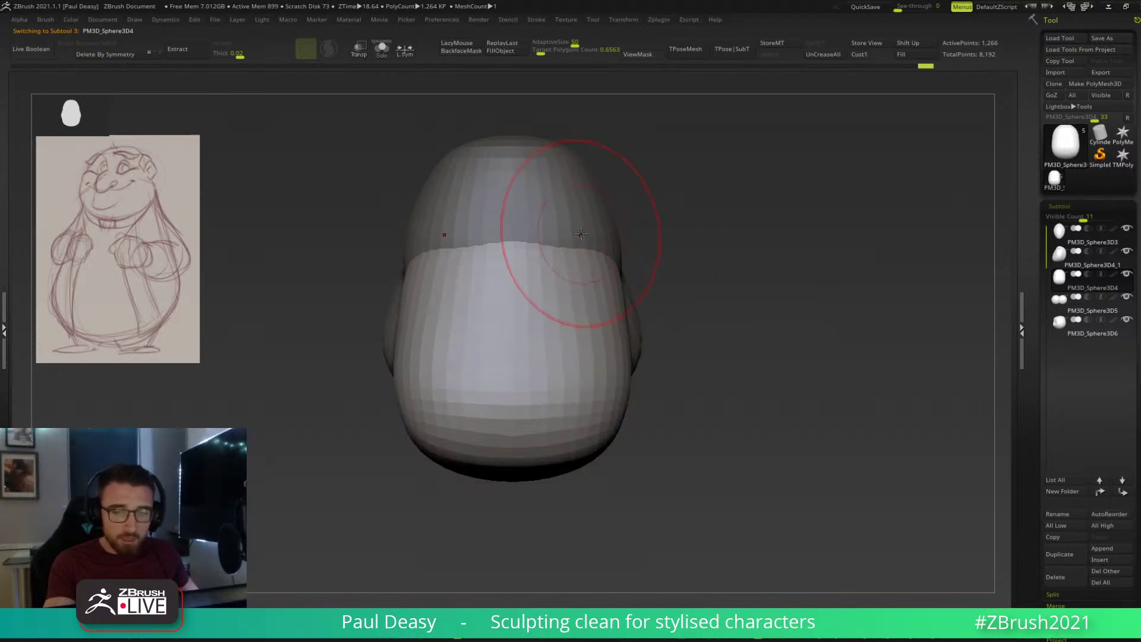
drag(578, 229, 573, 232)
mouse_move(921, 225)
mouse_down()
mouse_move(849, 221)
mouse_move(780, 248)
mouse_up()
drag(603, 306, 600, 393)
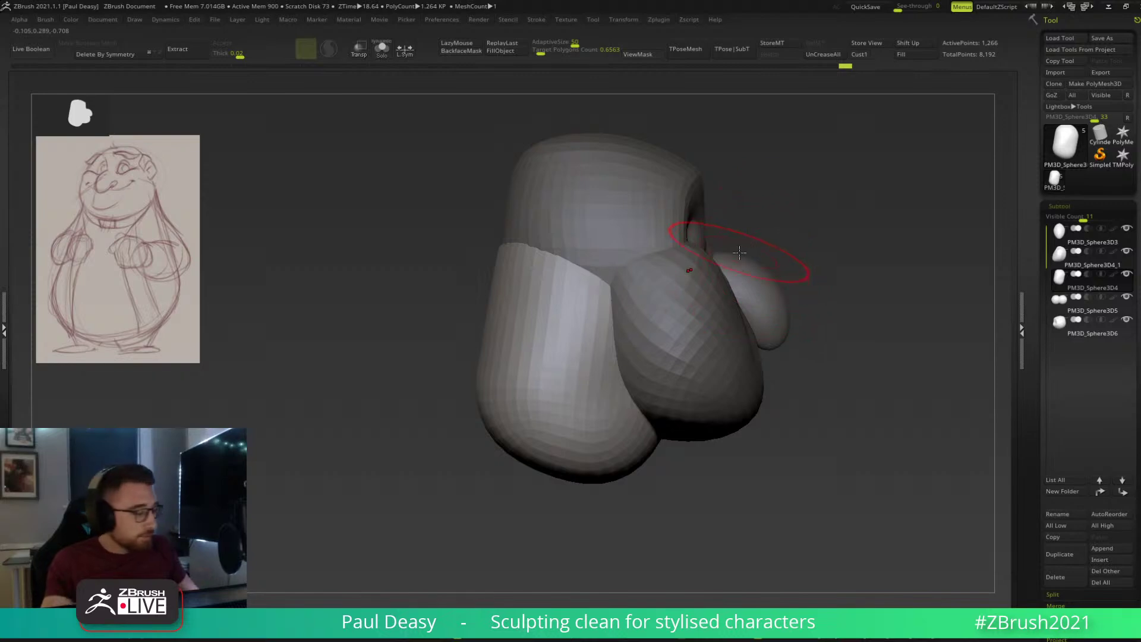
Smooth and adjust the jaw sphere's front edge and underside behind the cheeks.
drag(797, 255, 711, 357)
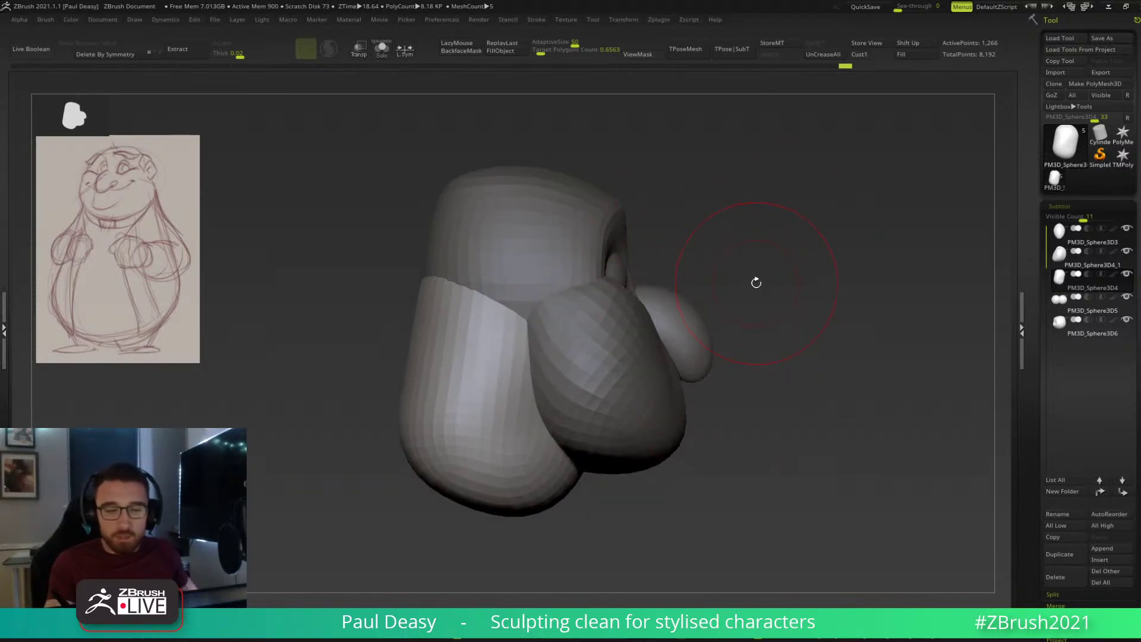
drag(753, 279, 544, 402)
mouse_move(545, 344)
shift+mouse_down()
mouse_move(543, 331)
mouse_move(554, 381)
shift+mouse_up()
alt+right_drag(730, 456, 721, 451)
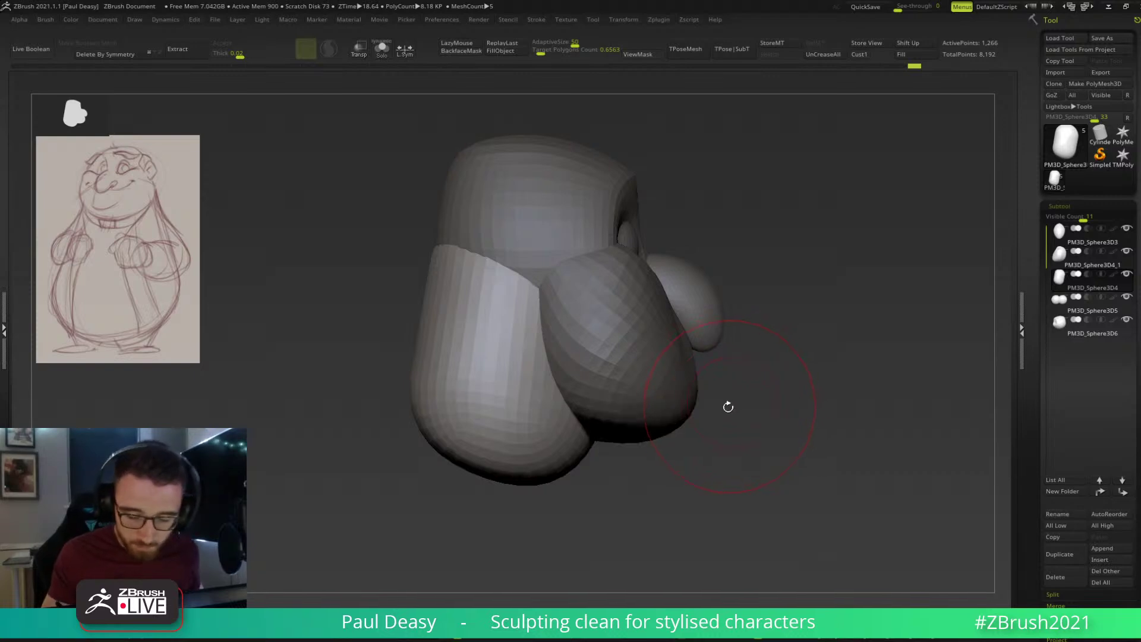
drag(537, 397, 547, 400)
drag(691, 490, 692, 440)
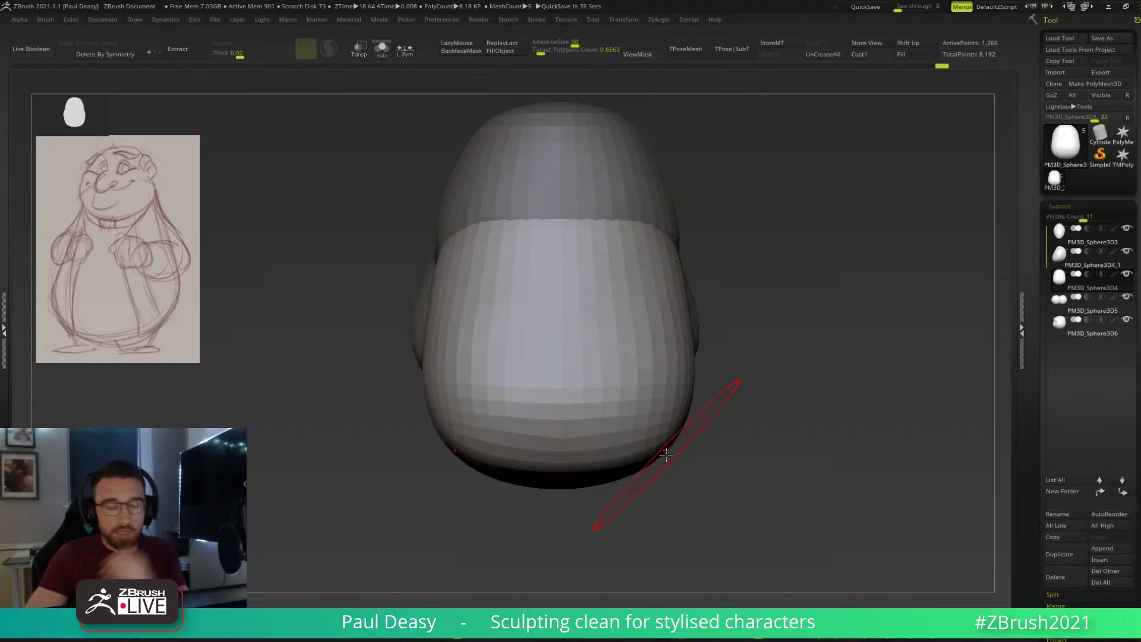
Select the cranium sphere and refine its rounded back and side contour above the jaw sphere.
alt+click(693, 262)
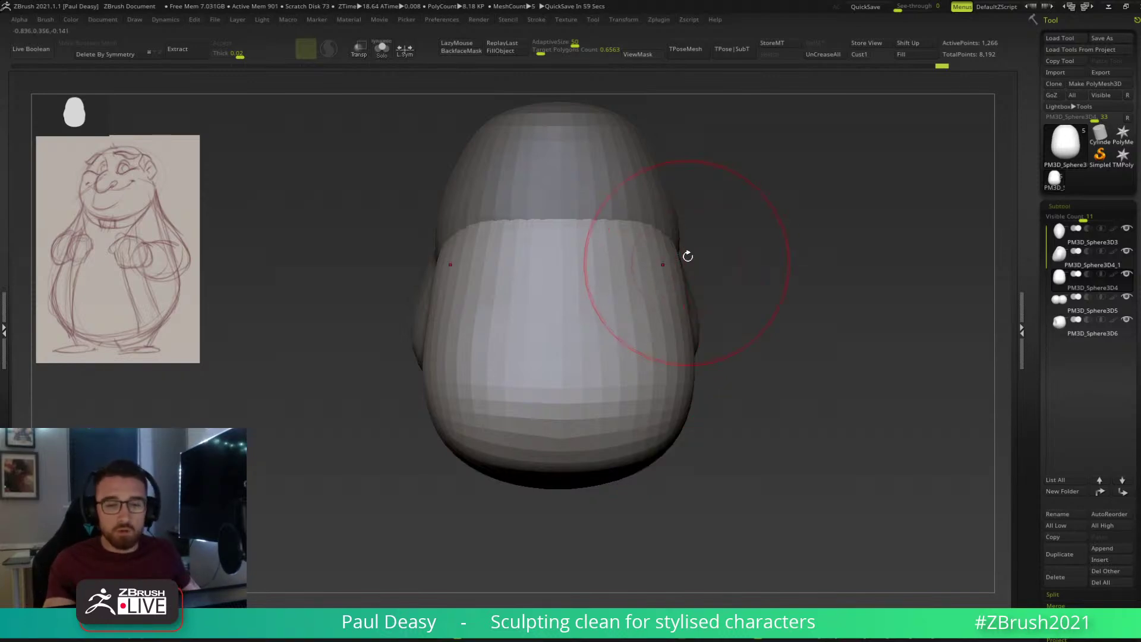
key(space)
drag(673, 230, 619, 172)
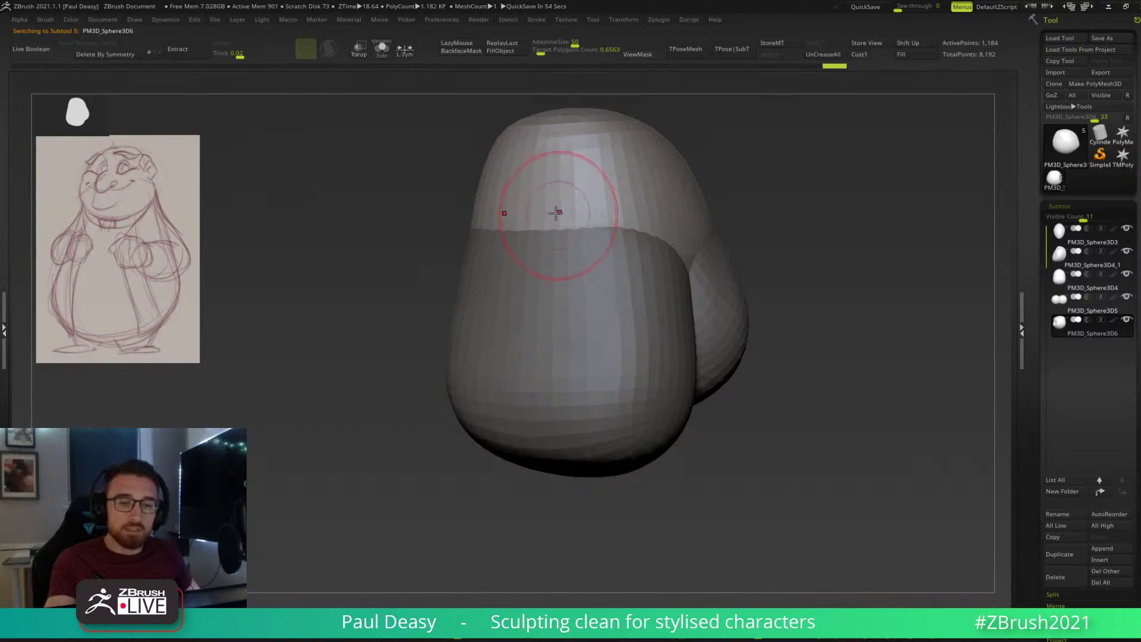
mouse_move(835, 207)
mouse_down()
mouse_move(531, 201)
mouse_move(536, 244)
mouse_up()
mouse_move(879, 257)
alt+mouse_down()
mouse_move(877, 230)
mouse_move(805, 258)
mouse_move(741, 261)
mouse_move(720, 266)
mouse_move(700, 303)
alt+mouse_up()
Select the cheeks sphere and adjust its outer side contour with the Move brush from the front.
alt+click(527, 267)
alt+click(665, 286)
key(space)
mouse_move(633, 328)
mouse_down()
mouse_move(649, 311)
mouse_move(703, 322)
mouse_move(692, 317)
mouse_up()
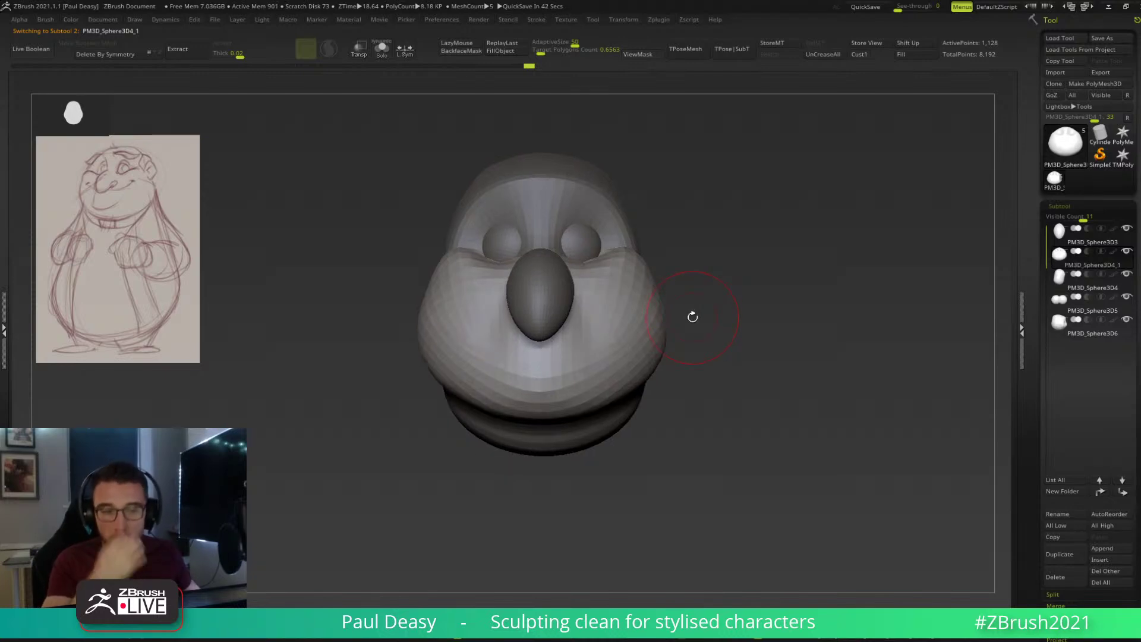
drag(719, 242, 716, 292)
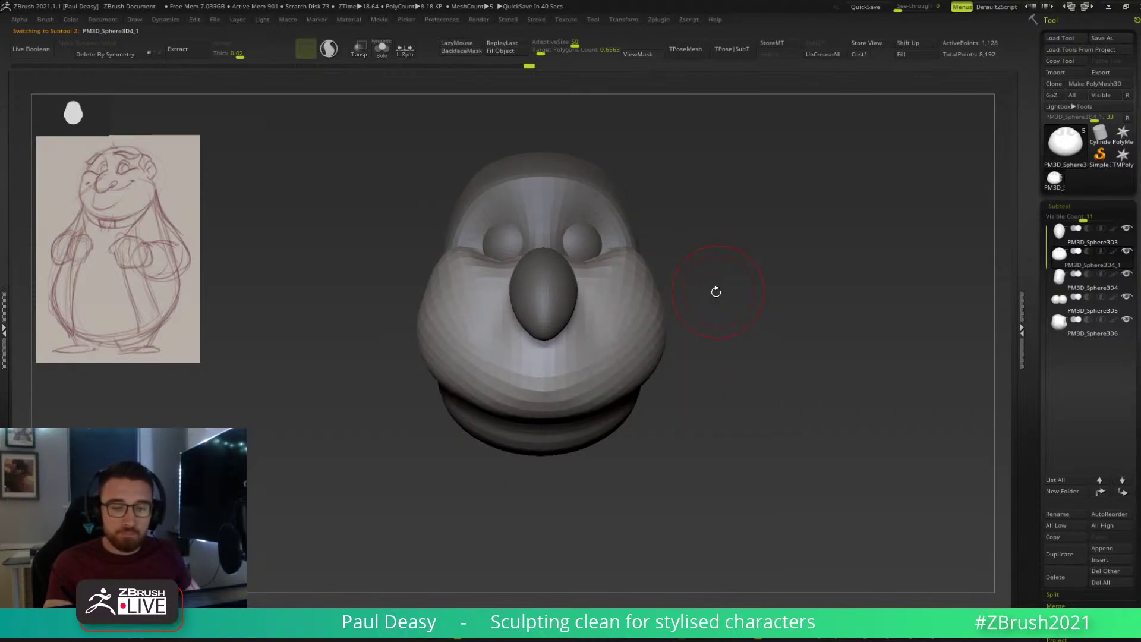
Select the nose sphere and reshape its tip and bridge with the Move brush from front and side views.
alt+click(549, 303)
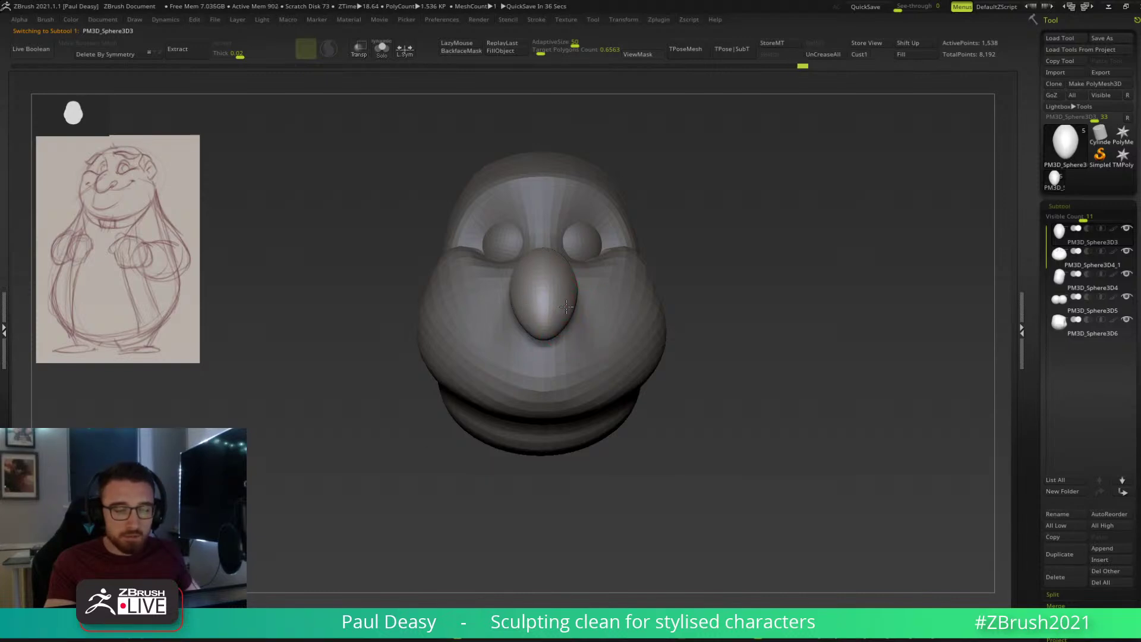
right_click(559, 322)
drag(773, 306, 739, 293)
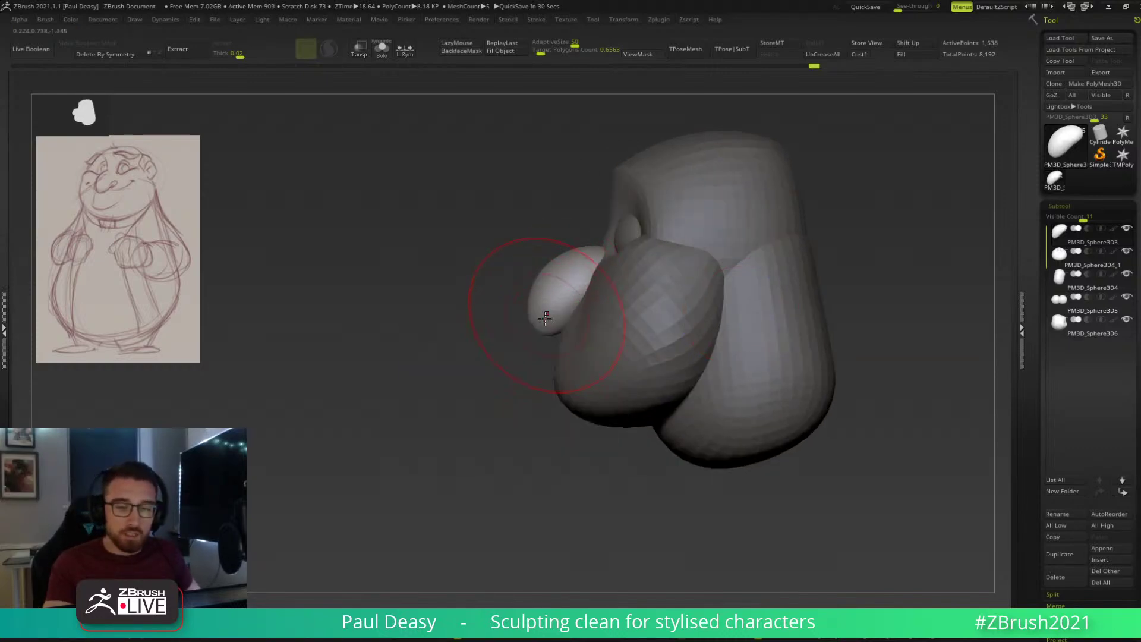
drag(544, 313, 553, 312)
drag(564, 266, 600, 252)
mouse_move(554, 313)
right_down()
mouse_move(588, 319)
mouse_move(560, 306)
right_up()
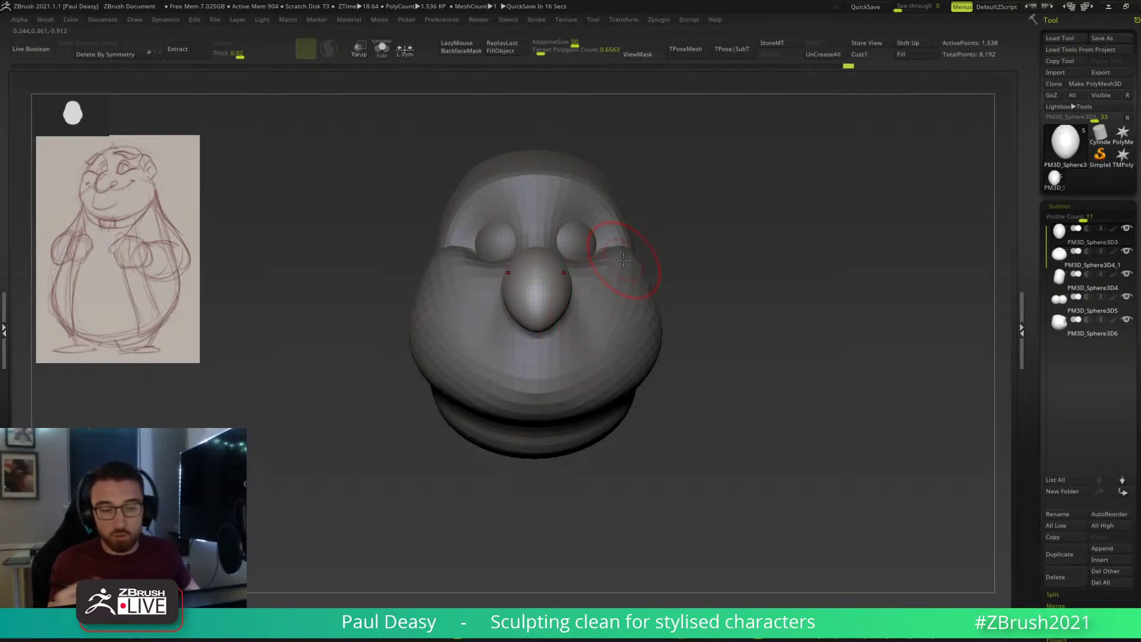
right_drag(573, 296, 575, 290)
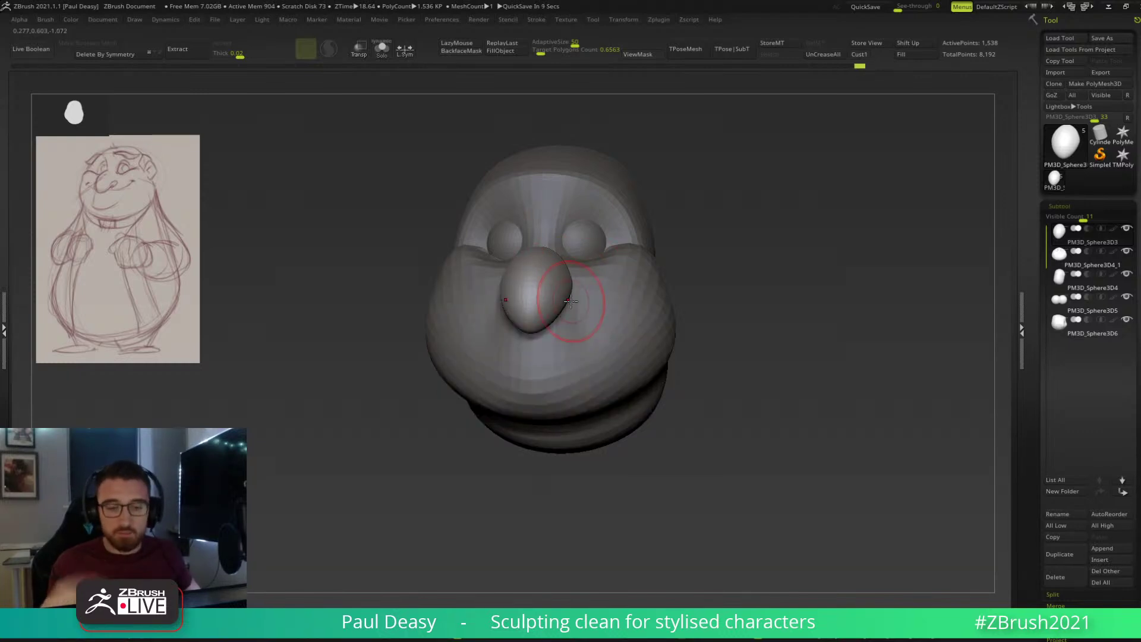
right_drag(708, 293, 575, 321)
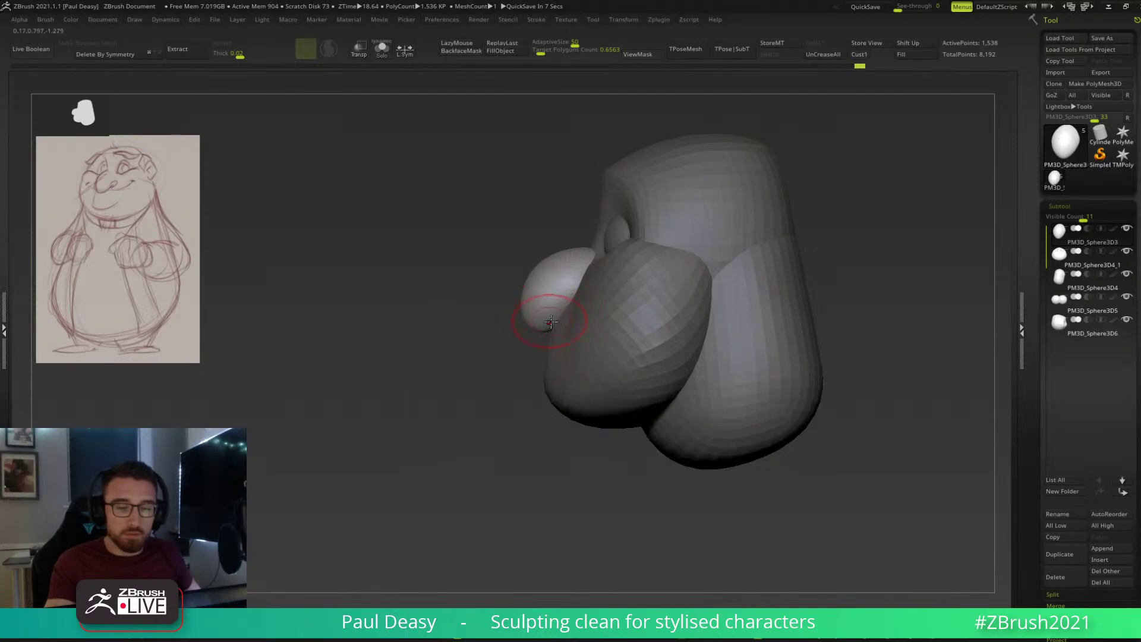
Inspect the nose sphere in isolation, restore the full head, and refine the nose's front and underside profile.
key(shift+s)
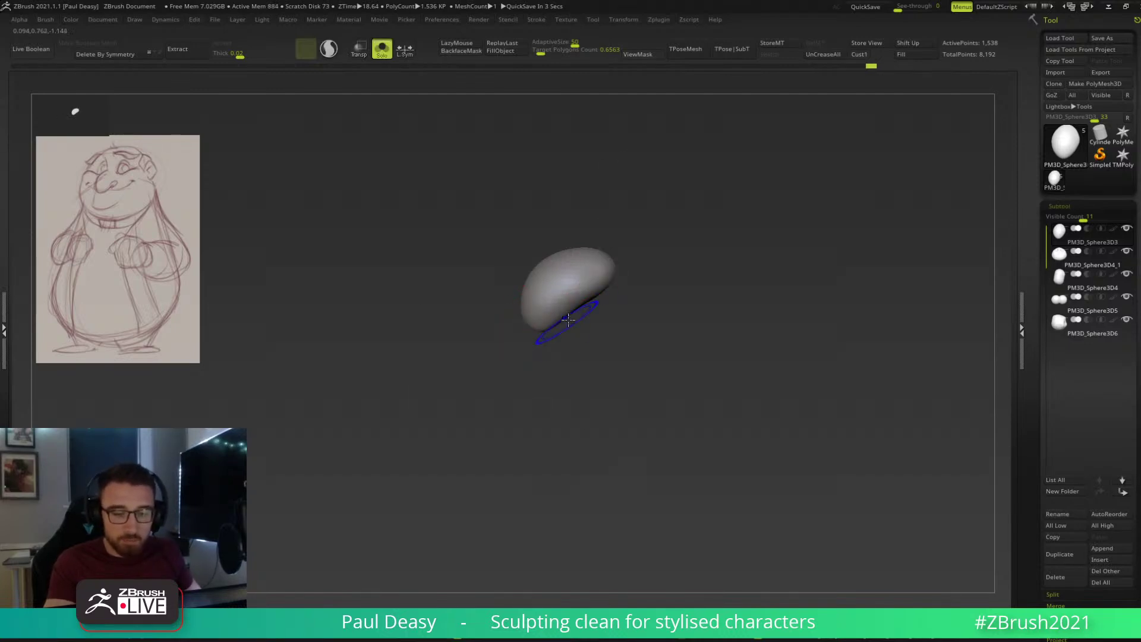
key(shift+s)
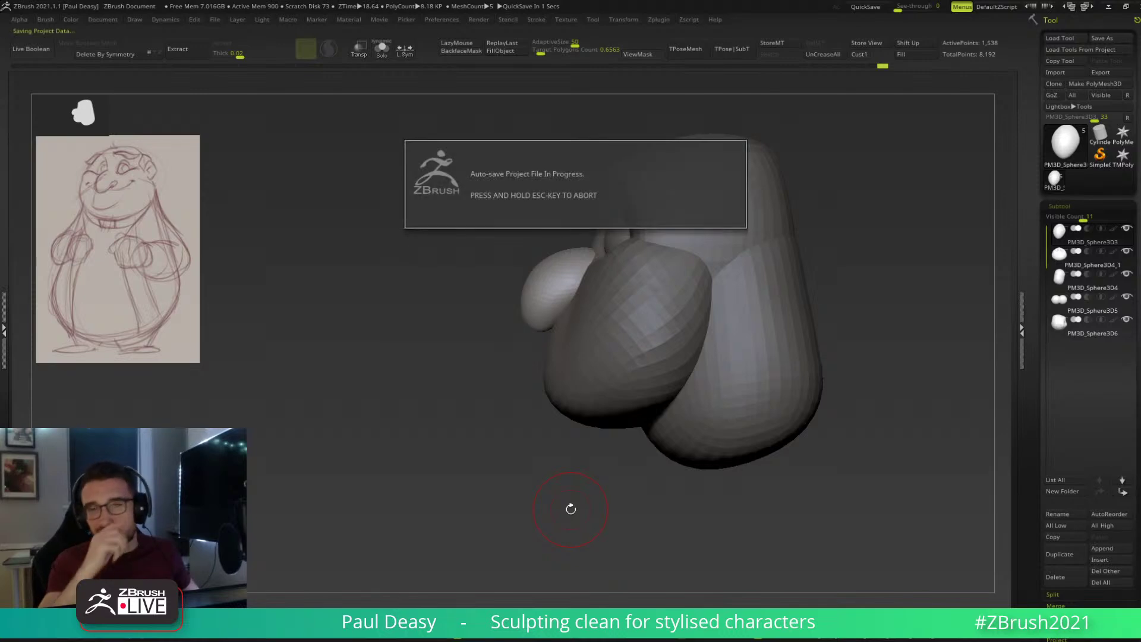
key(space)
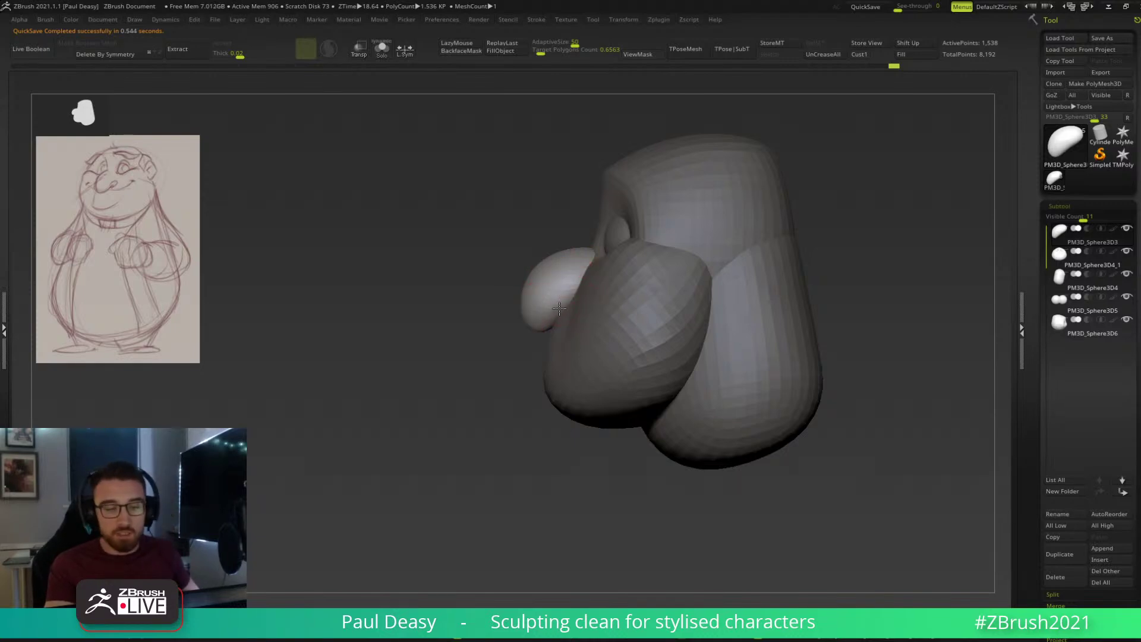
key(space)
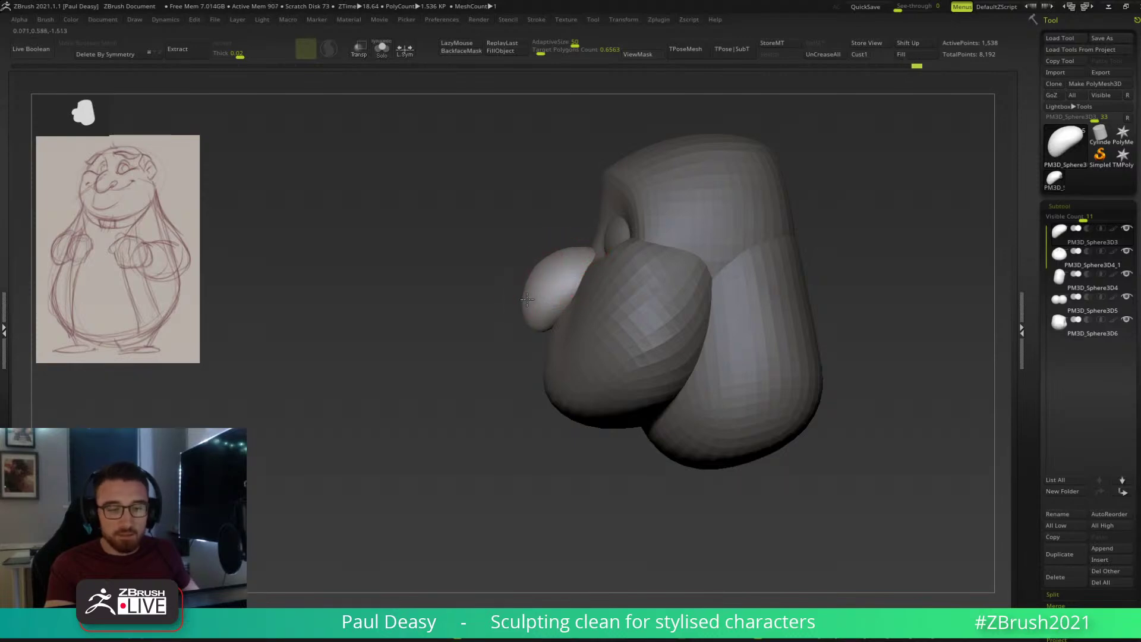
key(space)
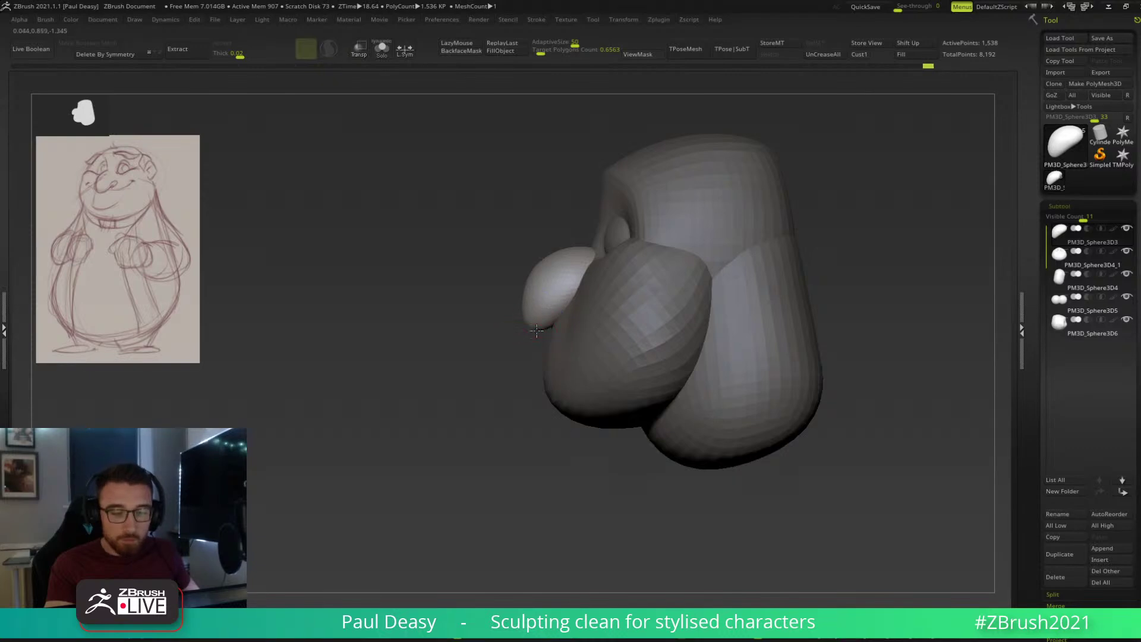
drag(539, 297, 578, 280)
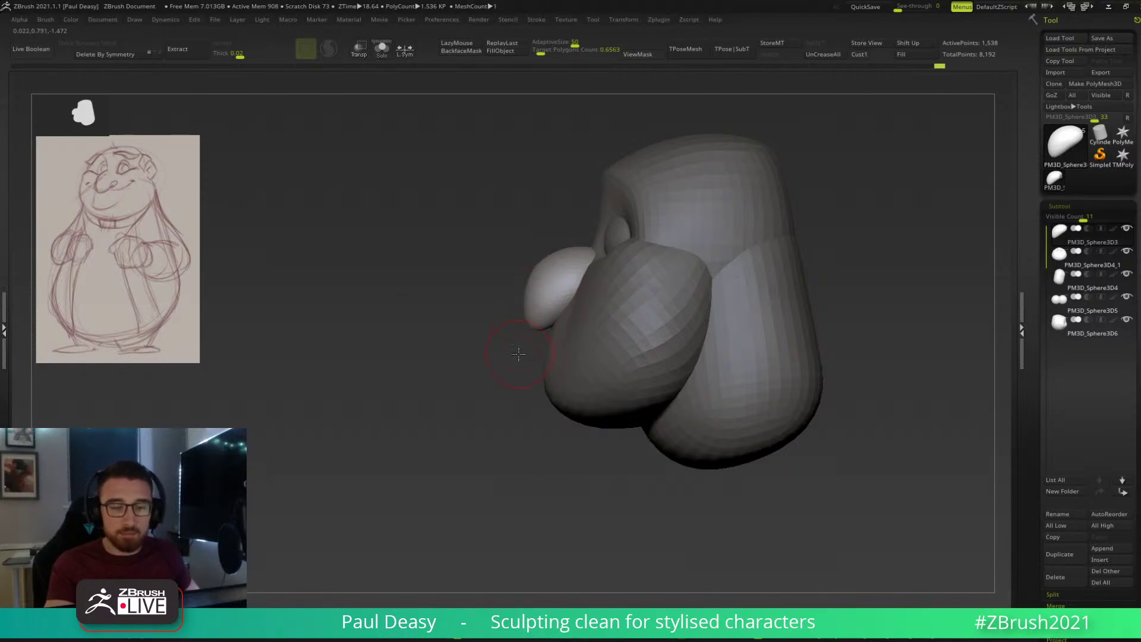
alt+drag(518, 355, 517, 351)
alt+drag(851, 257, 830, 258)
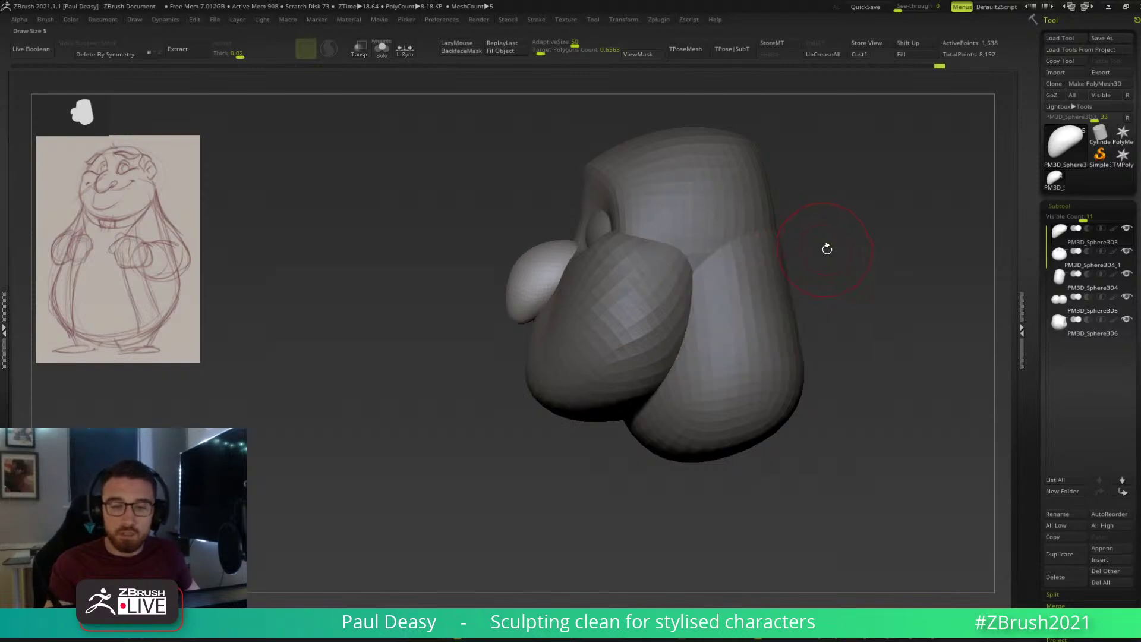
Select the jaw sphere and adjust its upper side so it blends into the cranium behind the cheeks.
drag(773, 243, 662, 285)
alt+click(607, 263)
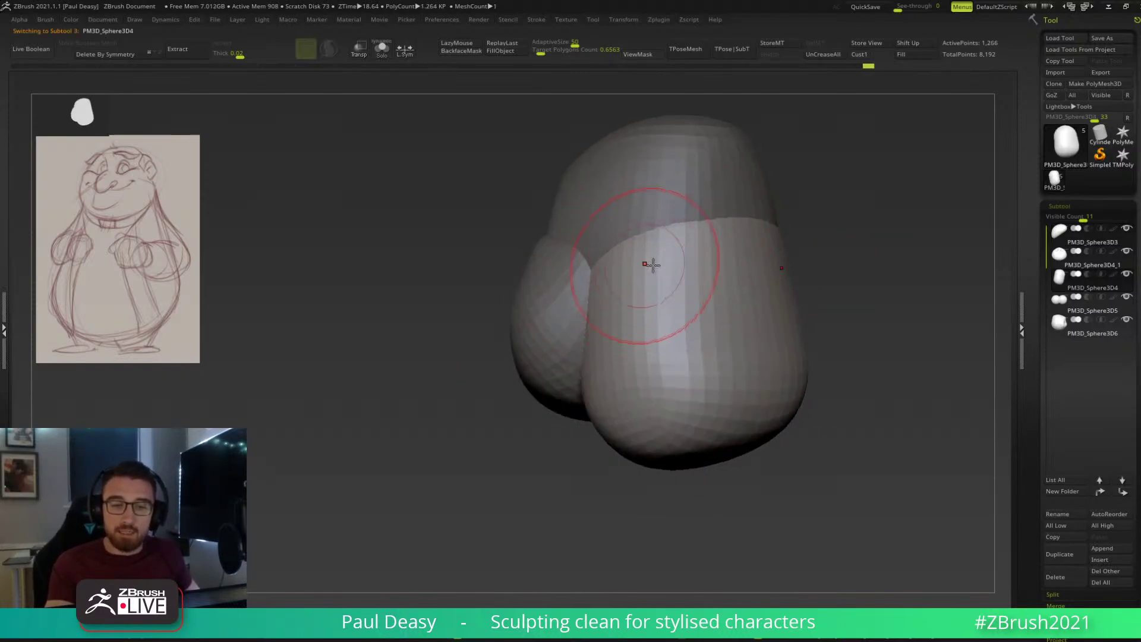
key(space)
drag(661, 260, 677, 261)
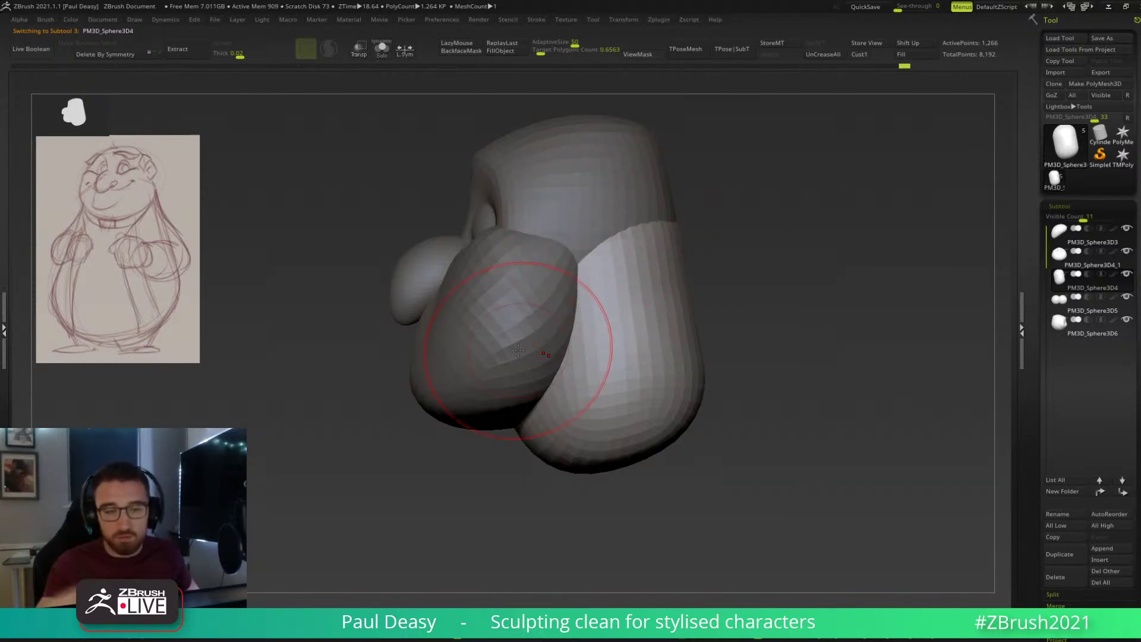
drag(637, 262, 665, 253)
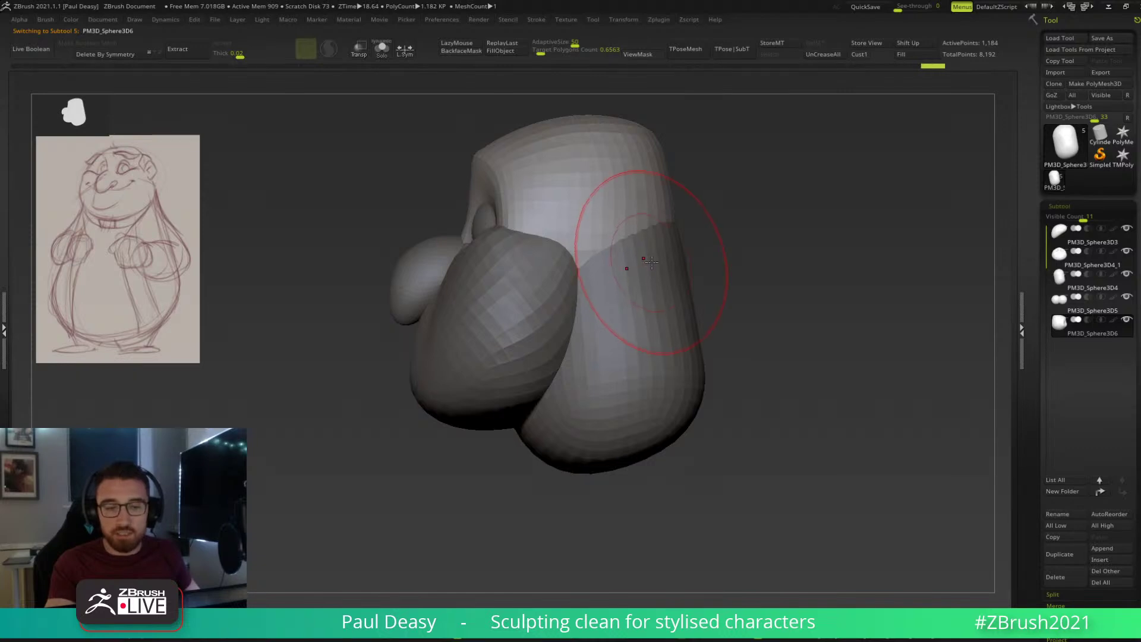
Select the cranium sphere and smooth its side above the cheeks, comparing the strokes through undo and redo.
alt+click(581, 228)
shift+drag(597, 217, 573, 206)
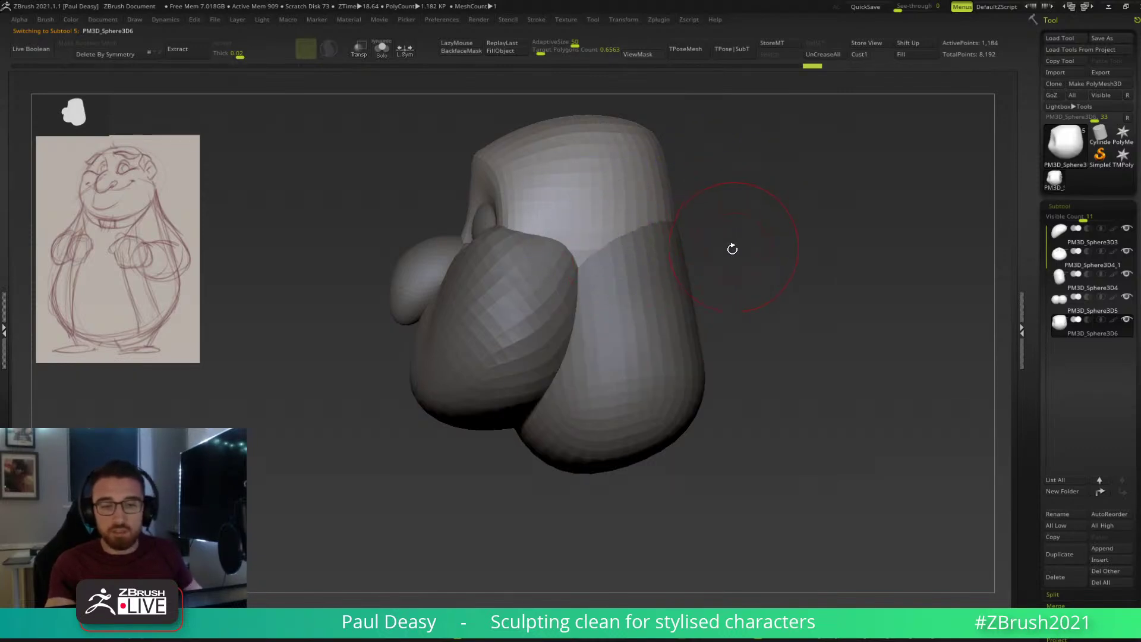
mouse_move(671, 245)
shift+mouse_down()
mouse_move(646, 255)
mouse_move(674, 226)
mouse_move(729, 247)
shift+mouse_up()
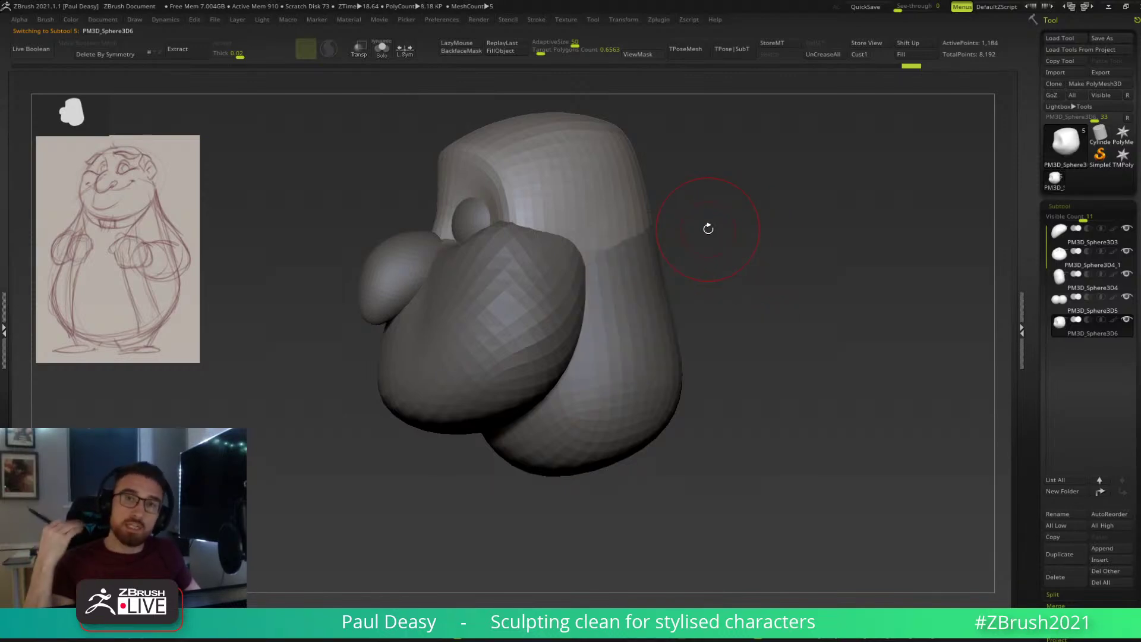
shift+drag(629, 186, 573, 185)
key(ctrl+z)
key(ctrl+shift+z)
key(ctrl+shift+z)
drag(688, 192, 747, 231)
key(ctrl+shift+z)
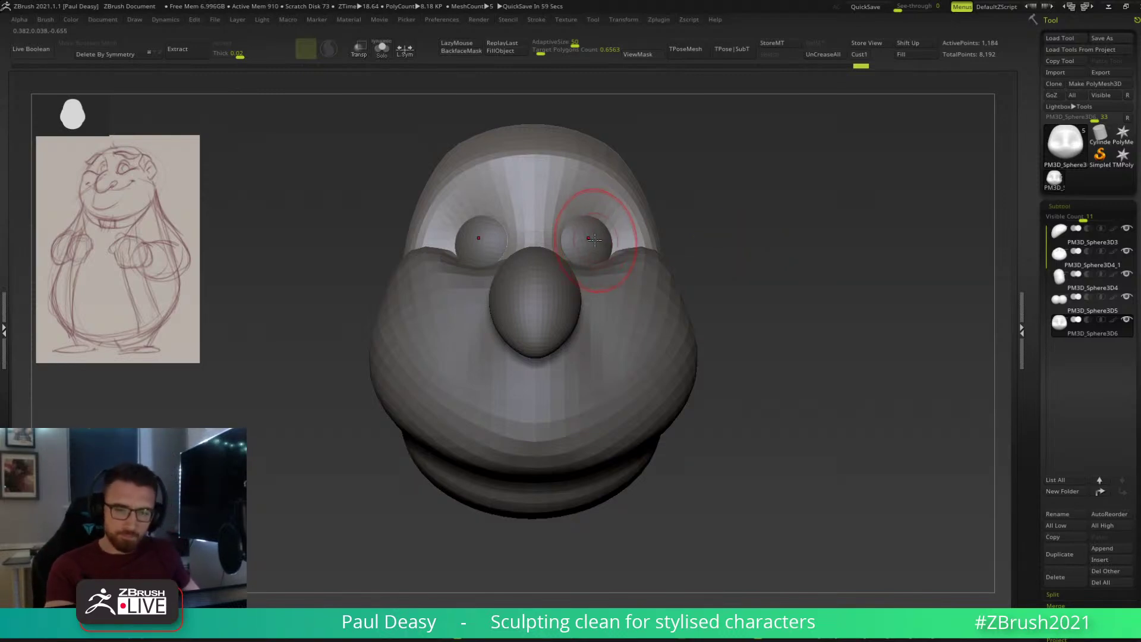
Refine the cranium's outer brow corners and temples with Move and Smooth strokes from front, three-quarter and side views.
key(space)
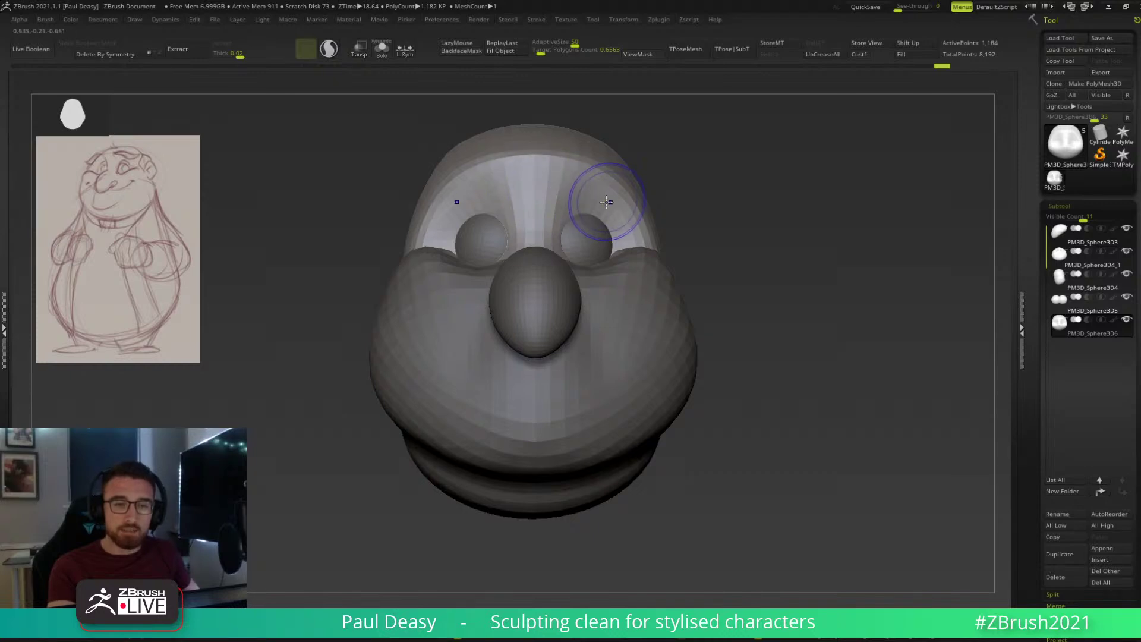
mouse_move(650, 169)
alt+mouse_down()
mouse_move(683, 209)
mouse_move(672, 196)
alt+mouse_up()
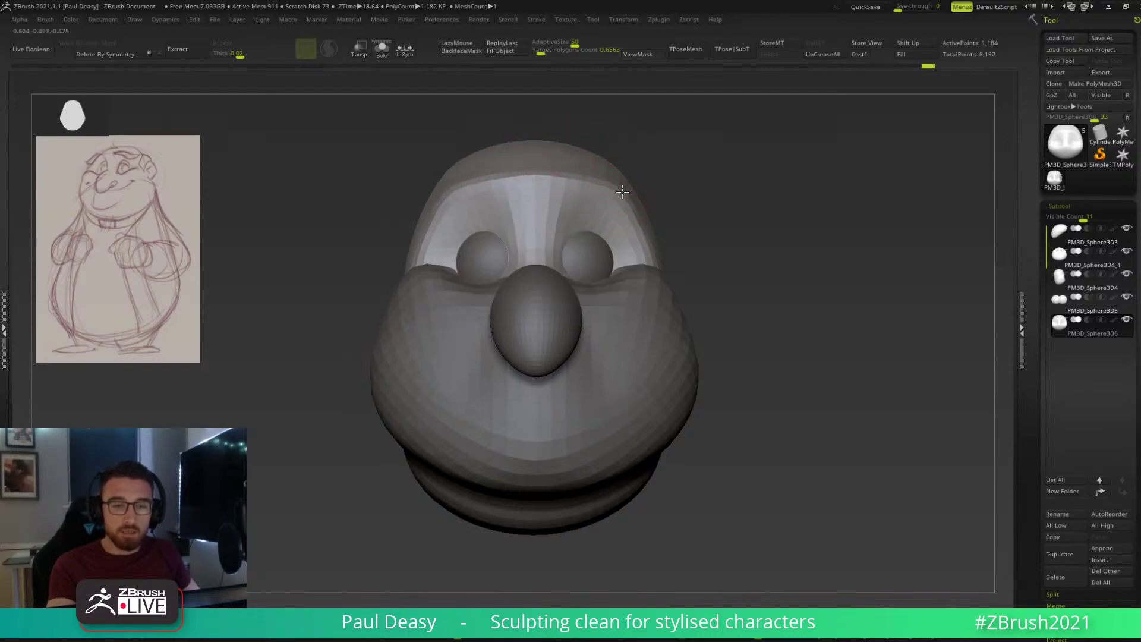
drag(622, 191, 679, 151)
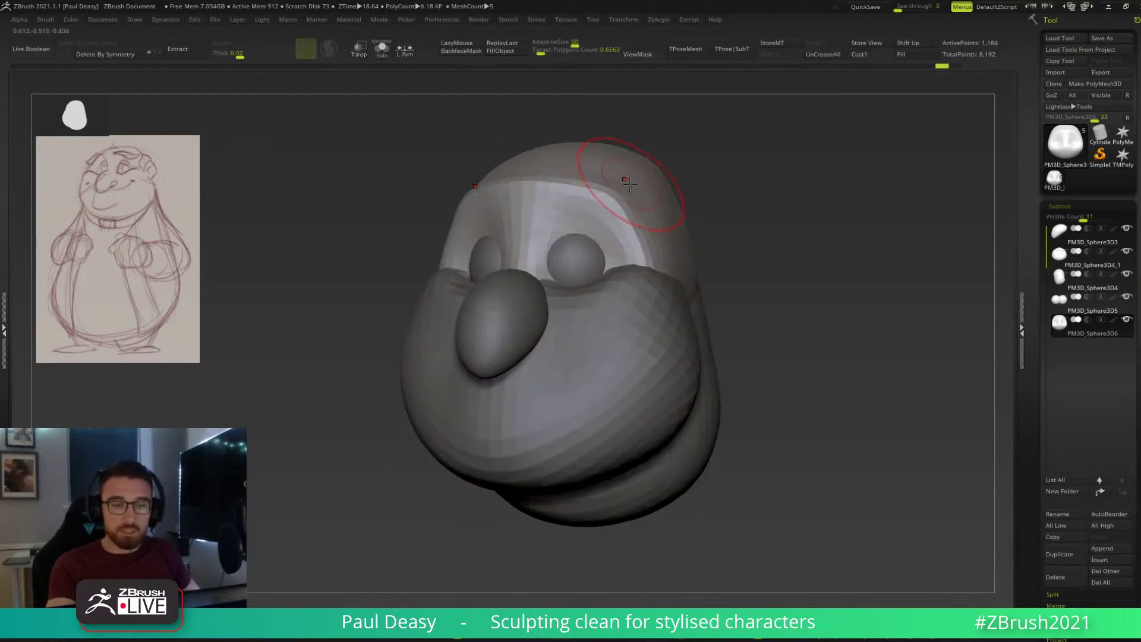
mouse_move(591, 192)
shift+mouse_down()
mouse_move(611, 181)
mouse_move(624, 199)
shift+mouse_up()
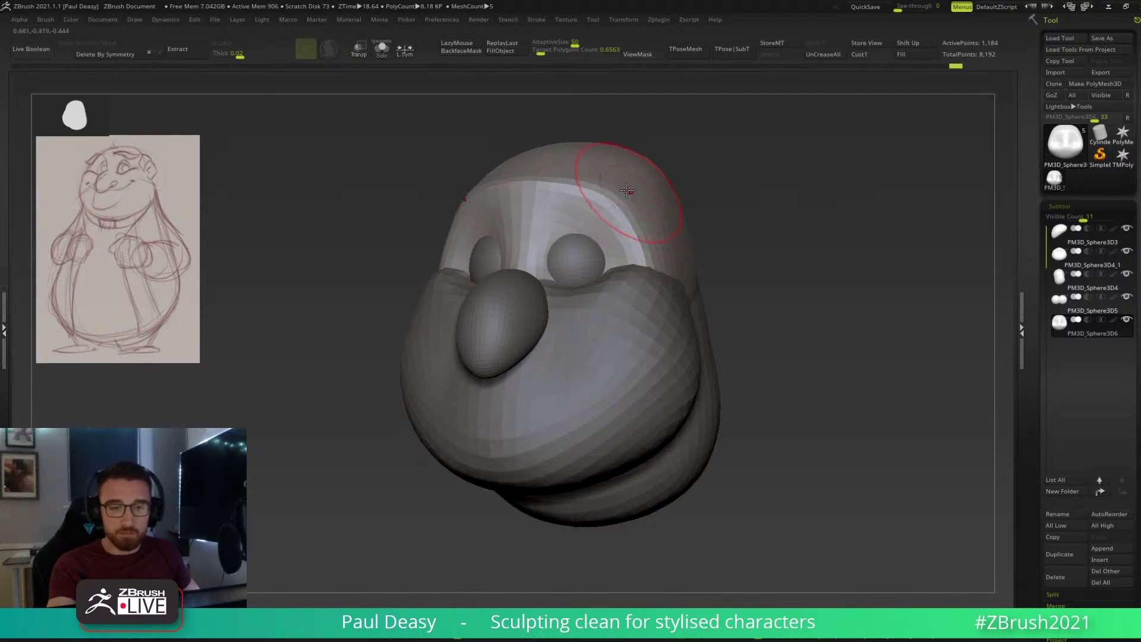
mouse_move(700, 214)
mouse_down()
mouse_move(633, 257)
mouse_move(624, 250)
mouse_move(651, 278)
mouse_move(647, 249)
mouse_up()
mouse_move(646, 293)
mouse_down()
mouse_move(649, 281)
mouse_move(640, 312)
mouse_move(657, 298)
mouse_move(663, 329)
mouse_up()
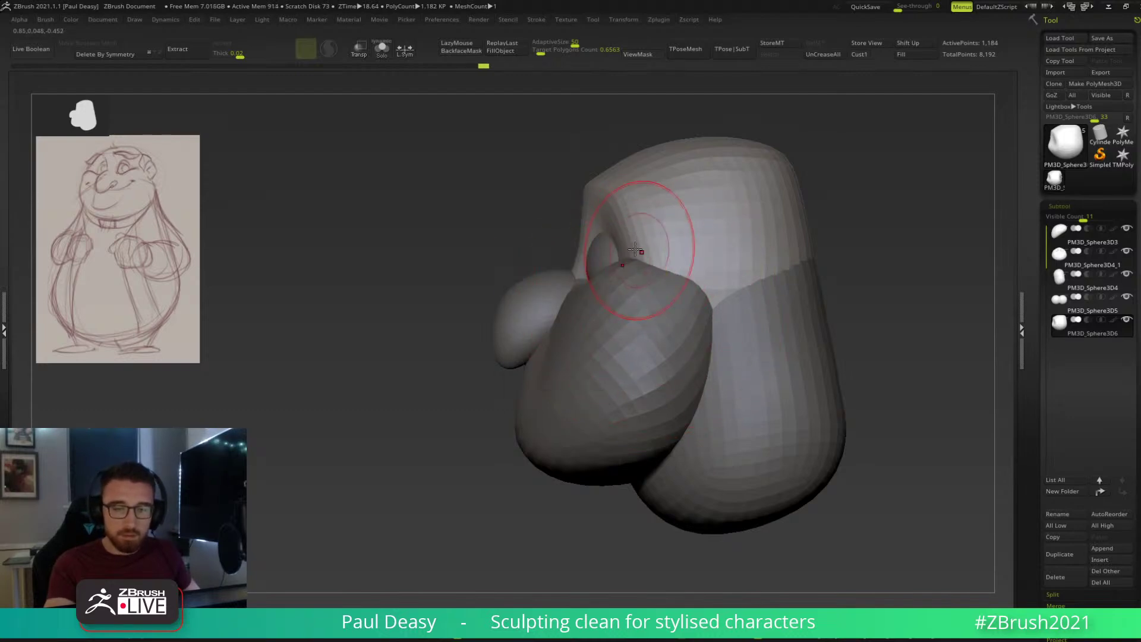
Check the eye and cranium spheres, then select the cheek sphere and adjust its shape with the Move brush.
alt+click(598, 255)
key(w)
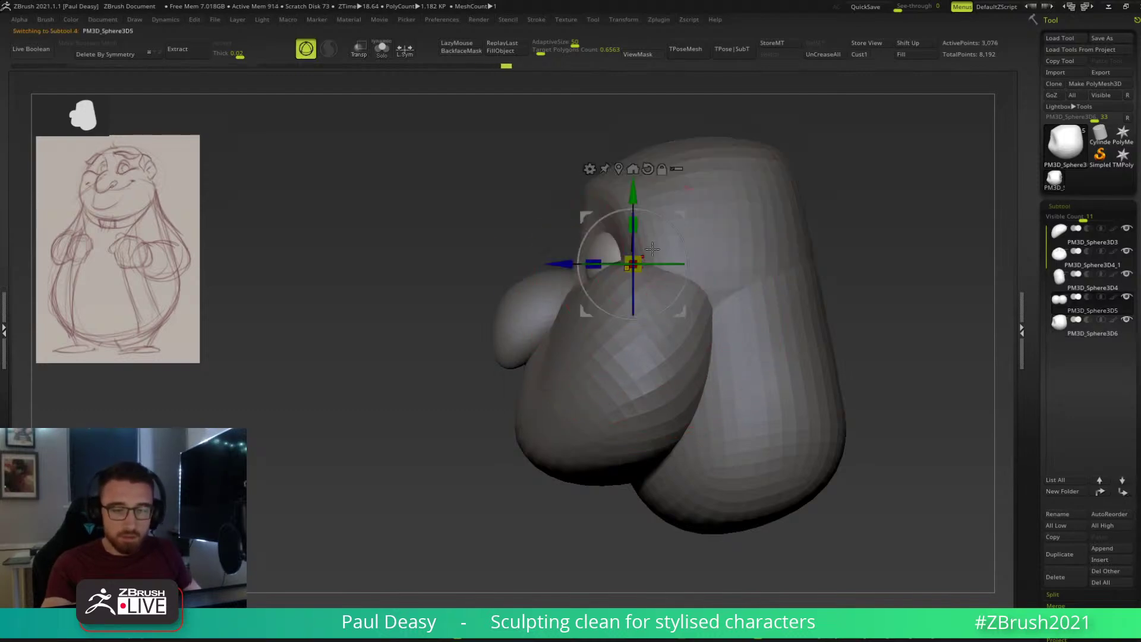
key(q)
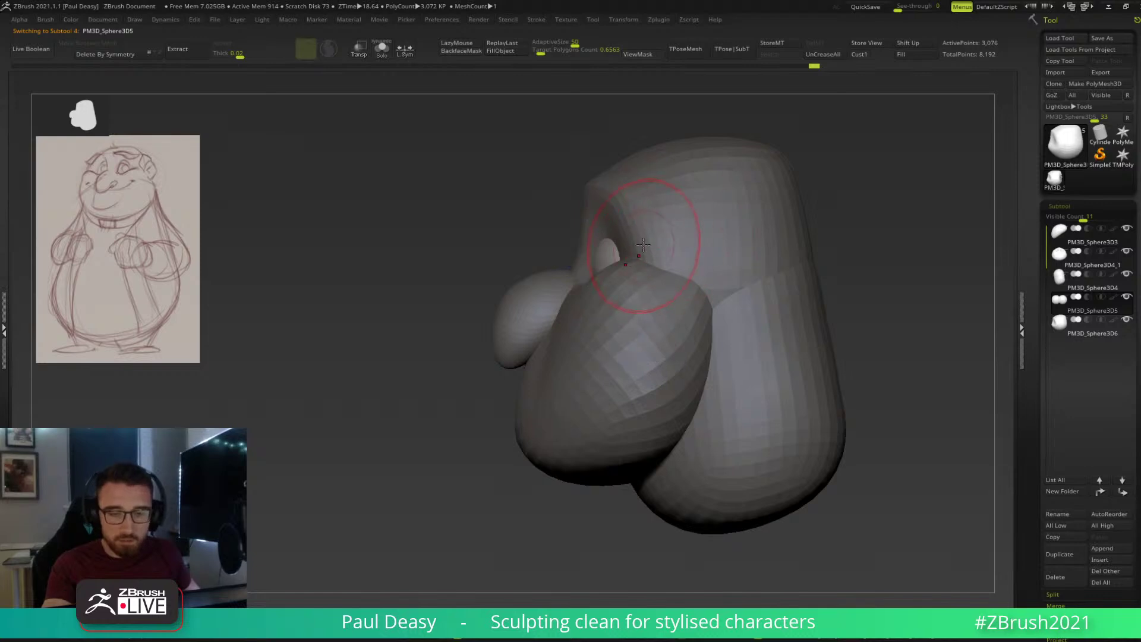
alt+click(678, 232)
key(space)
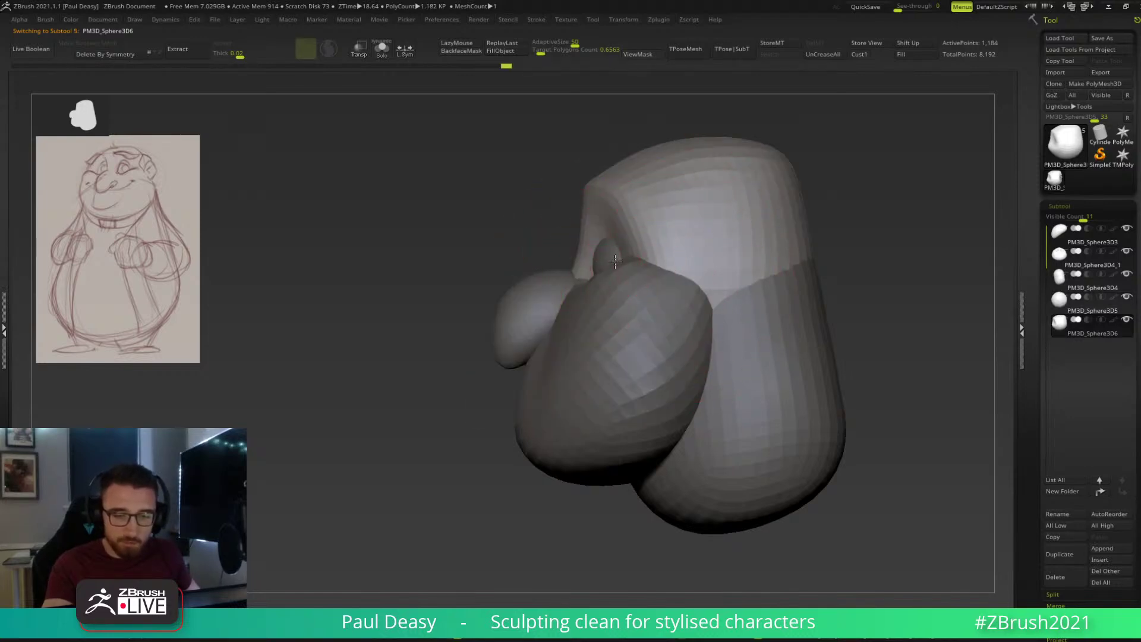
key(space)
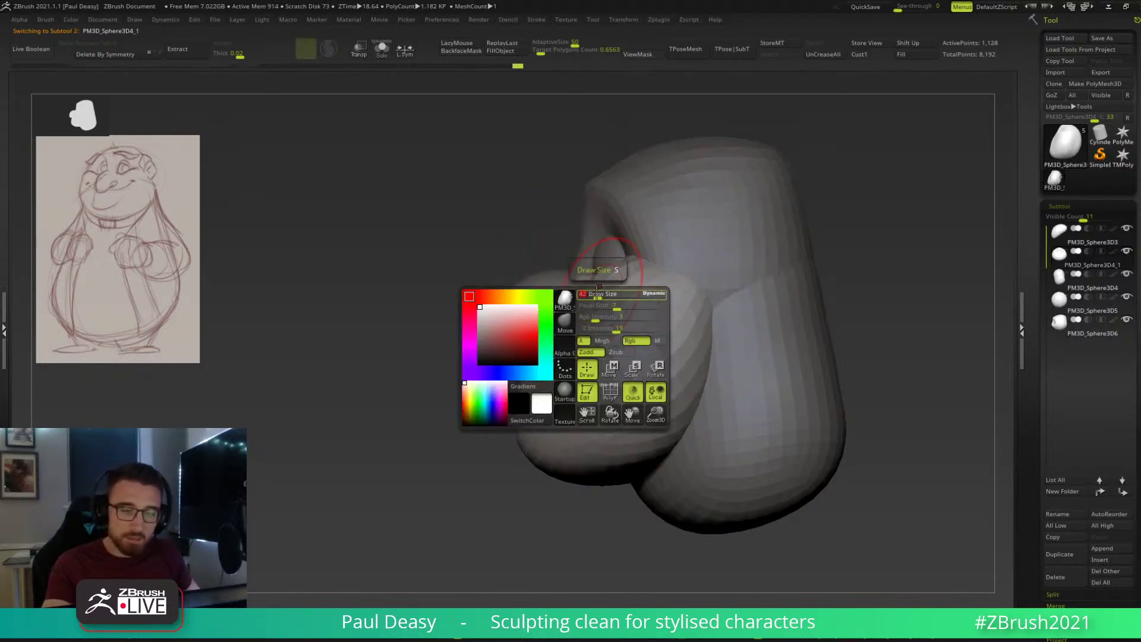
alt+click(573, 331)
drag(861, 311, 839, 338)
Duplicate the jaw-and-neck sphere, place one copy below the head and scale it up as the torso.
key(w)
alt+click(660, 323)
alt+drag(730, 352, 714, 331)
drag(673, 273, 702, 324)
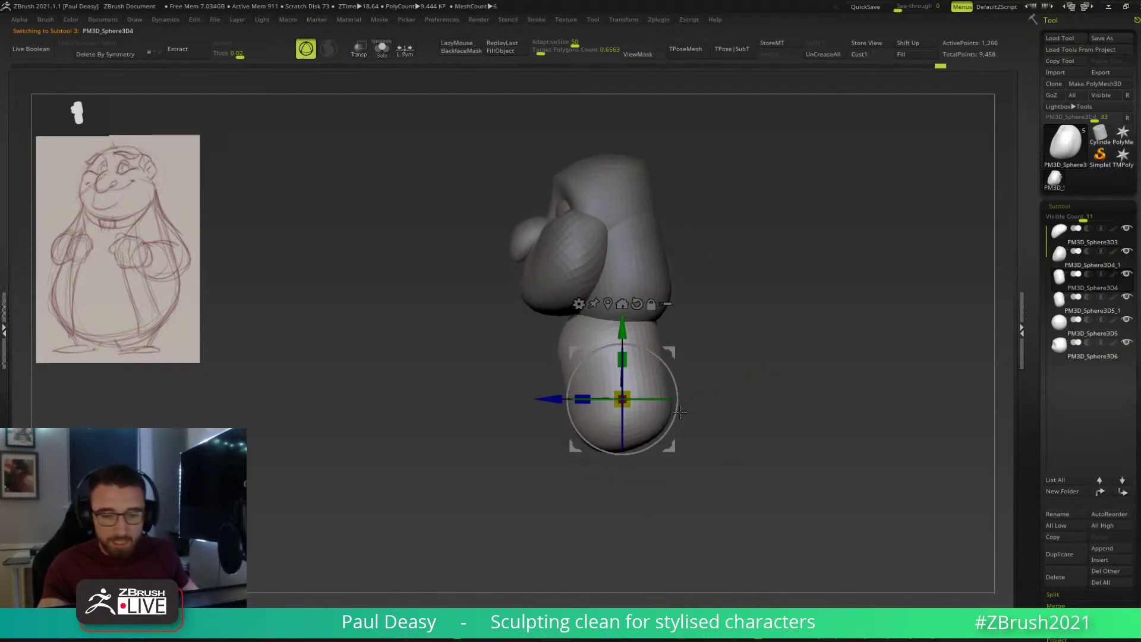
mouse_move(622, 399)
mouse_down()
mouse_move(689, 392)
mouse_move(687, 427)
mouse_move(670, 438)
mouse_move(677, 453)
mouse_up()
ctrl+right_drag(716, 448, 721, 390)
Shape the torso sphere with a large Move brush, pulling its upper part up to meet the back of the head.
key(q)
key(space)
key(space)
drag(694, 382, 716, 376)
alt+right_drag(718, 404, 706, 334)
drag(667, 320, 579, 164)
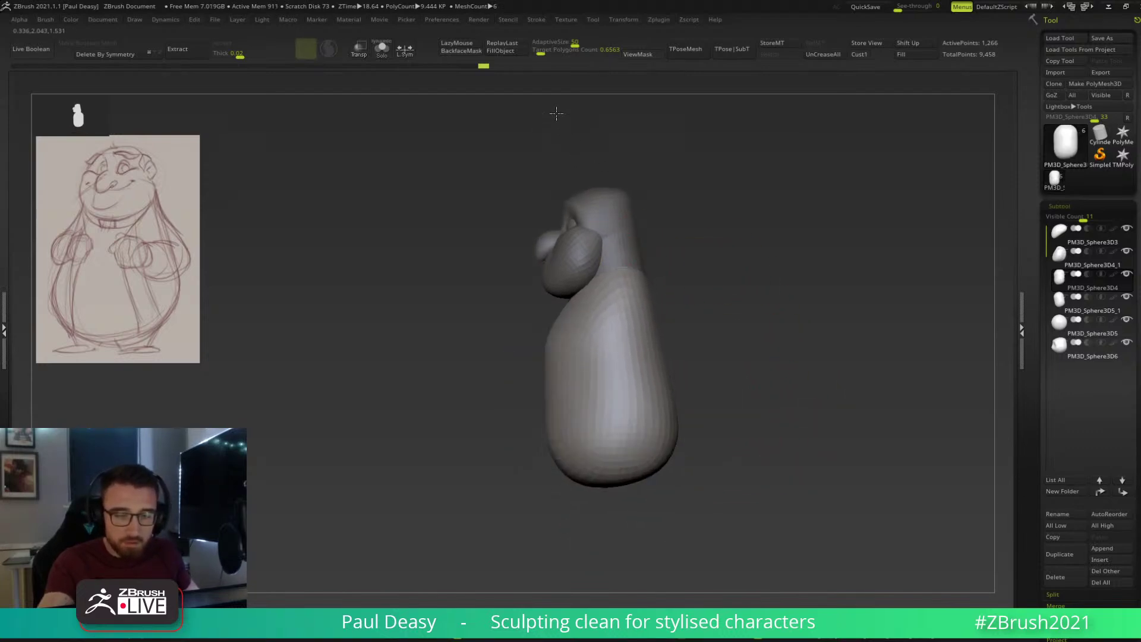
Push the belly forward in side profile and narrow the torso's shoulders from the front and back.
alt+right_drag(695, 343, 692, 301)
drag(552, 397, 532, 385)
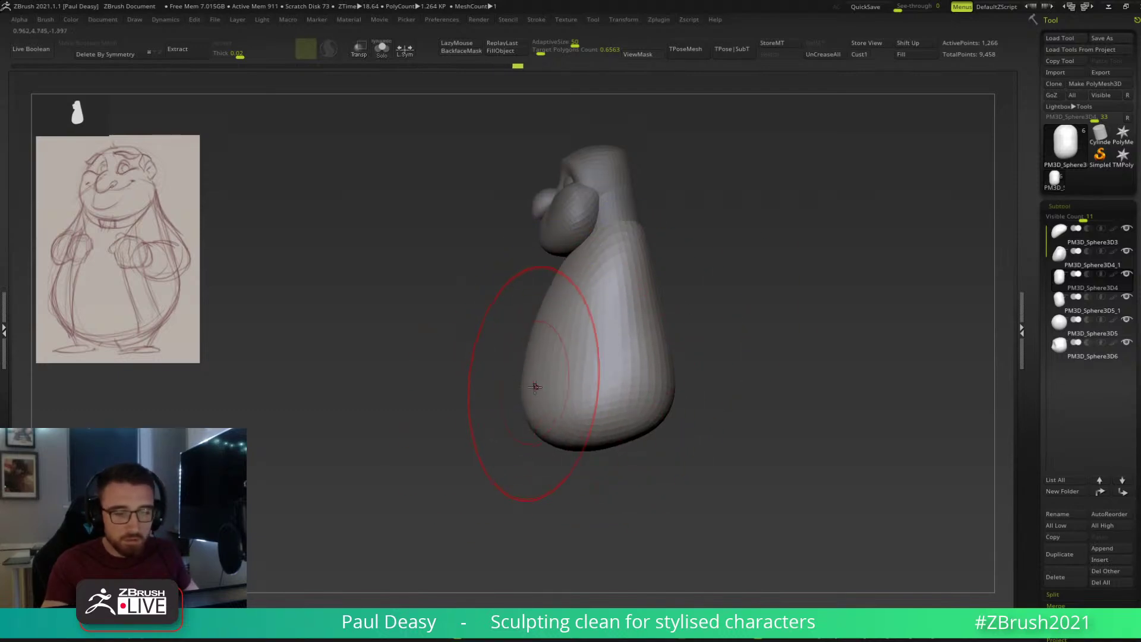
mouse_move(664, 360)
mouse_down()
mouse_move(750, 338)
mouse_move(636, 331)
mouse_up()
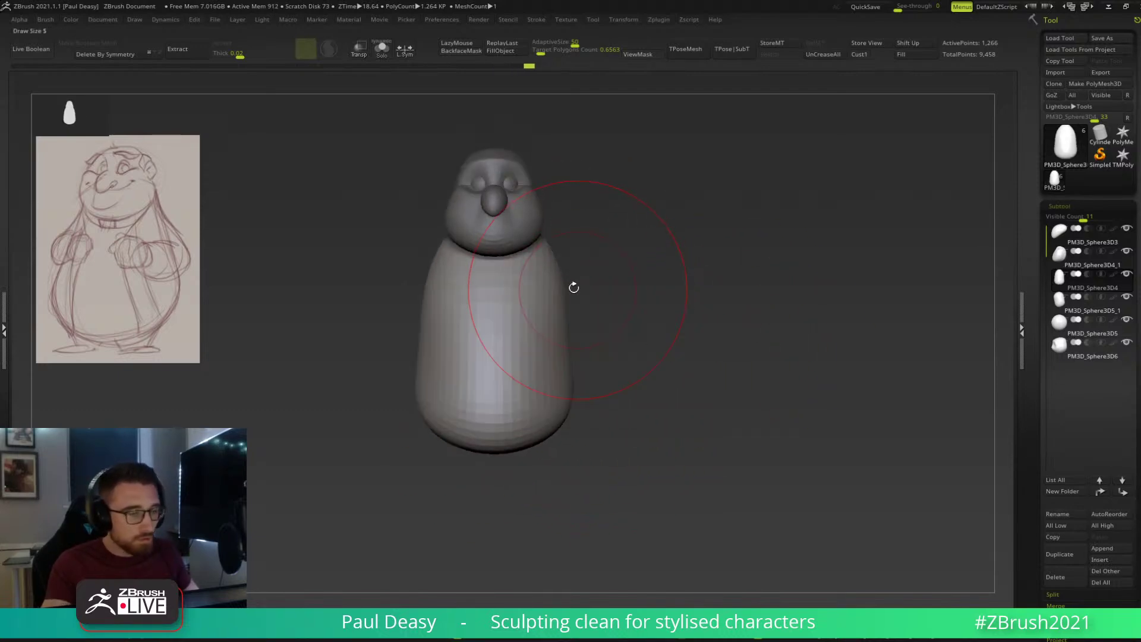
mouse_move(503, 266)
right_down()
mouse_move(494, 275)
mouse_move(532, 272)
right_up()
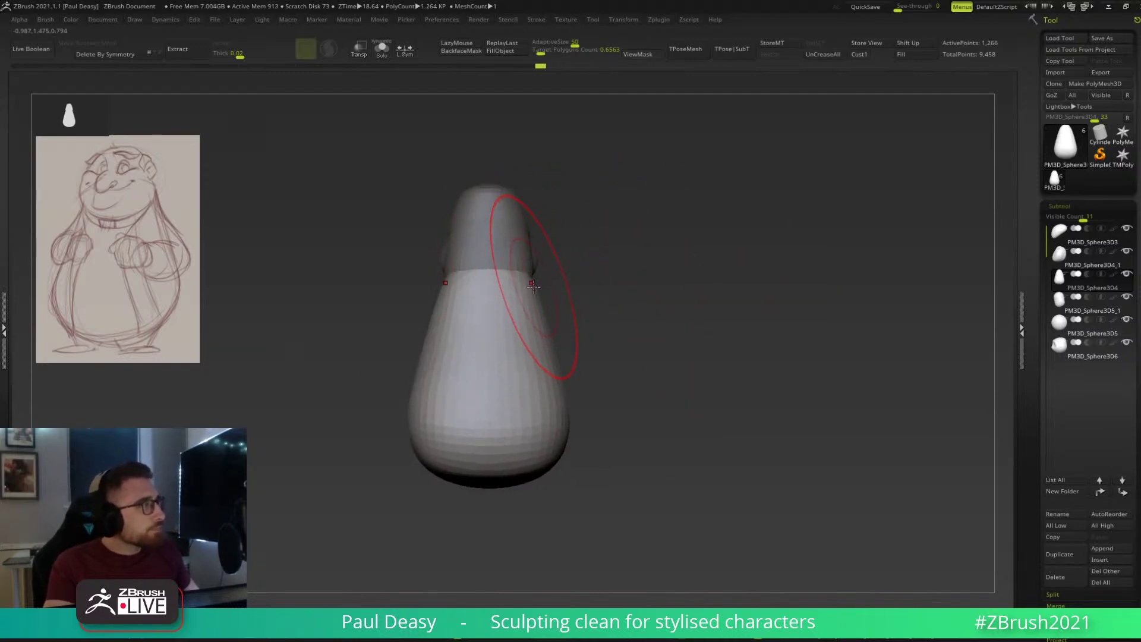
mouse_move(536, 272)
mouse_down()
mouse_move(530, 247)
mouse_move(511, 260)
mouse_up()
Refine the torso's upper back and shoulder slope around the neck from side and rear views.
key(space)
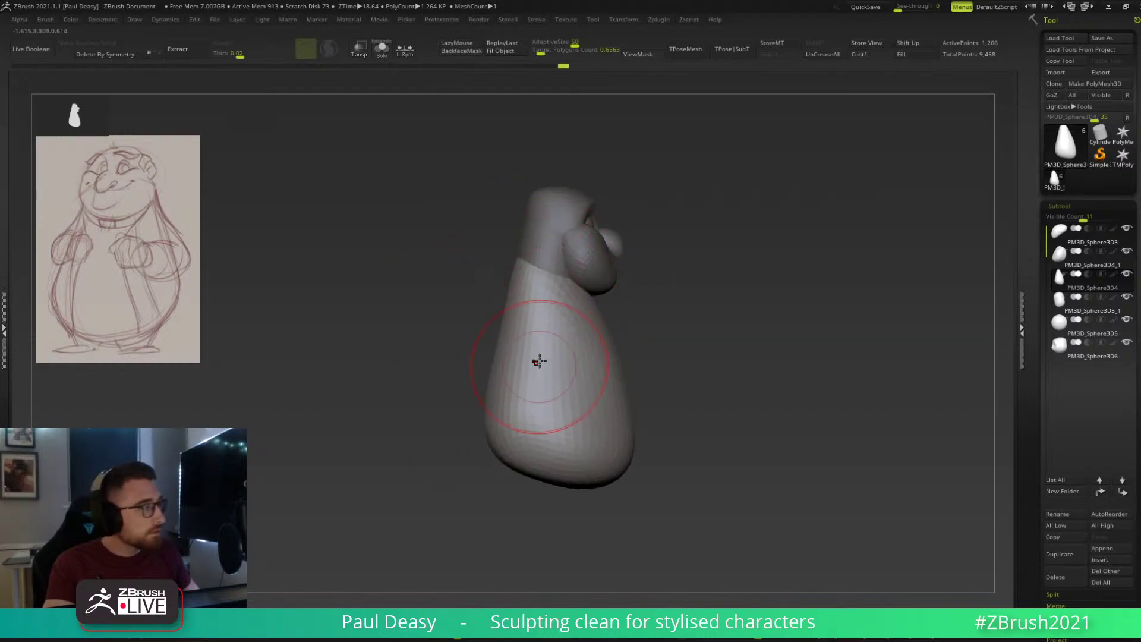
drag(551, 269, 553, 260)
shift+drag(663, 254, 612, 268)
mouse_move(620, 370)
shift+mouse_down()
mouse_move(601, 327)
mouse_move(603, 344)
shift+mouse_up()
shift+drag(648, 286, 740, 290)
mouse_move(524, 305)
mouse_down()
mouse_move(523, 319)
mouse_move(512, 263)
mouse_move(541, 263)
mouse_up()
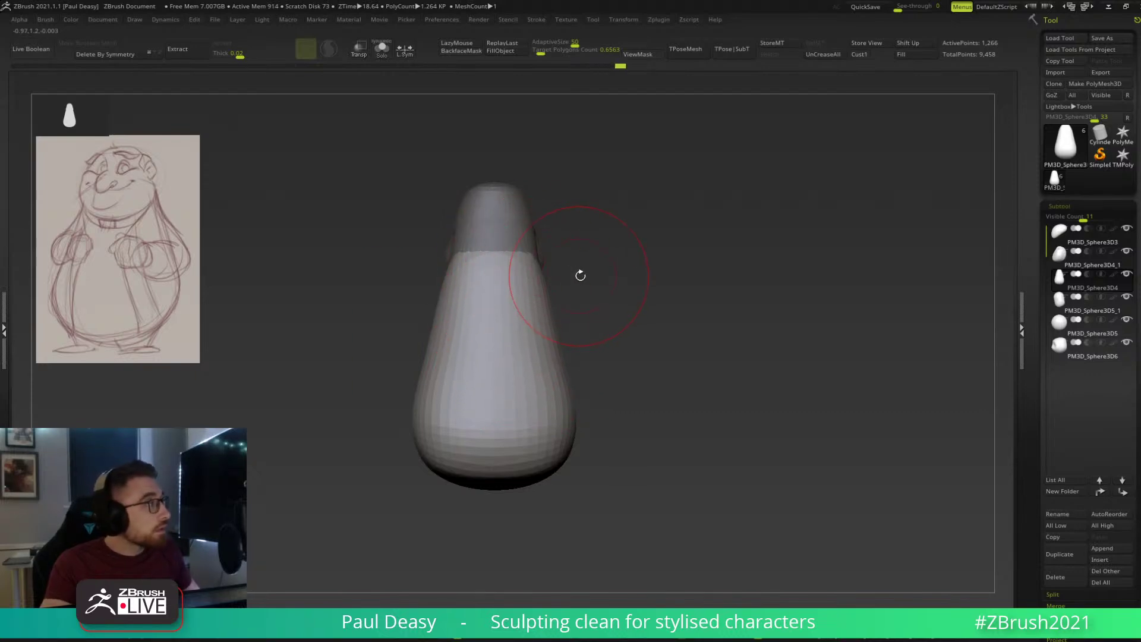
Raise the torso's upper edge at the back of the neck with Move strokes.
drag(601, 284, 599, 276)
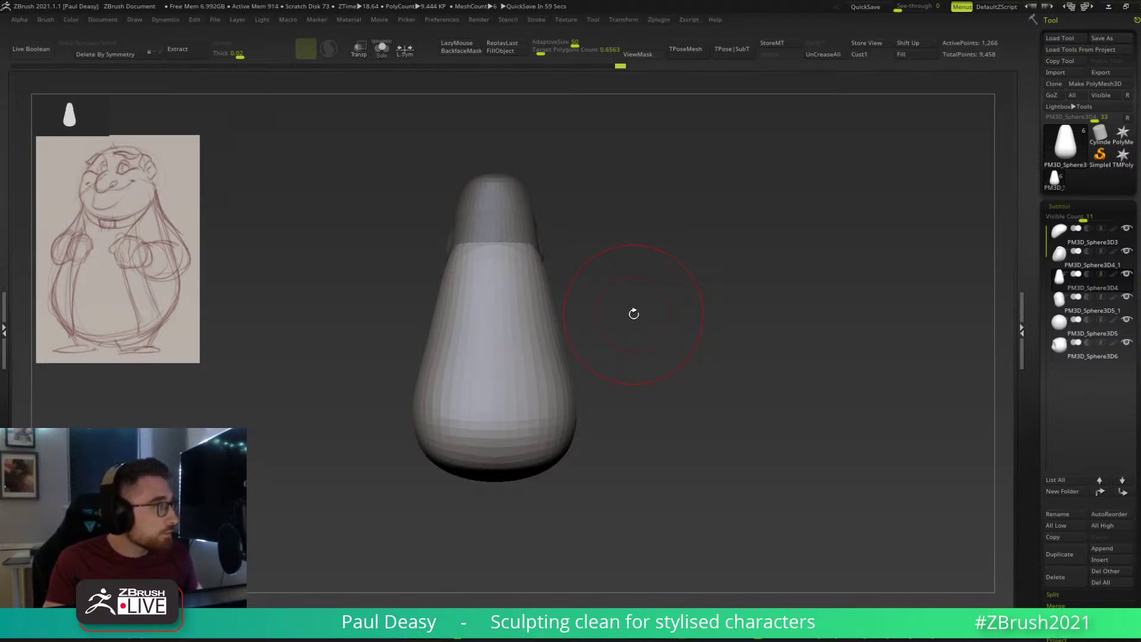
drag(630, 304, 631, 306)
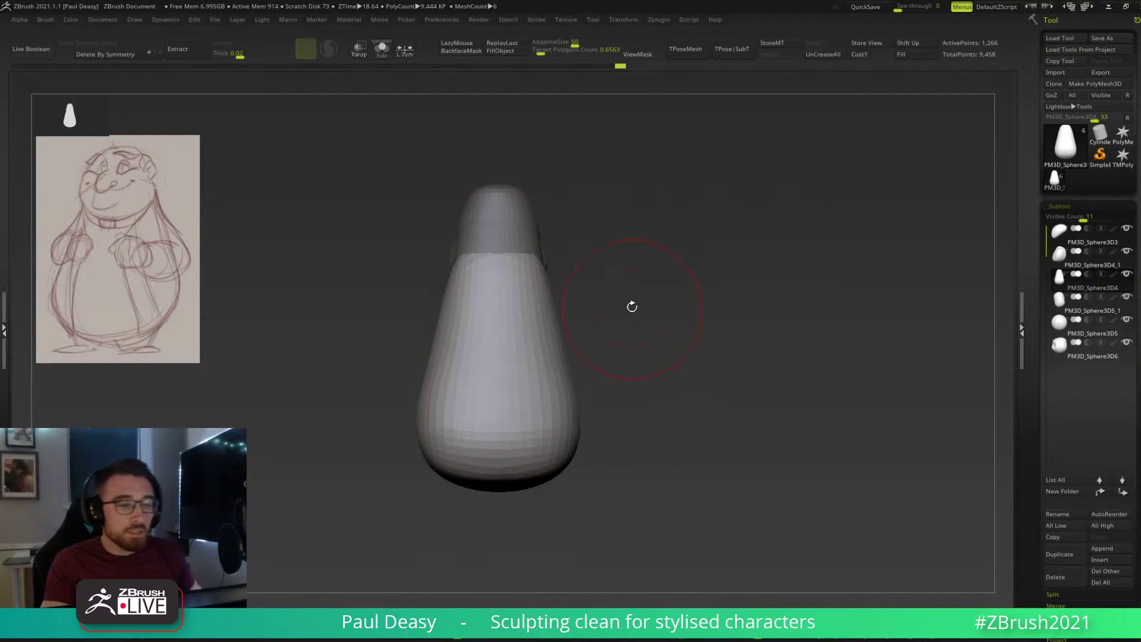
drag(505, 253, 504, 241)
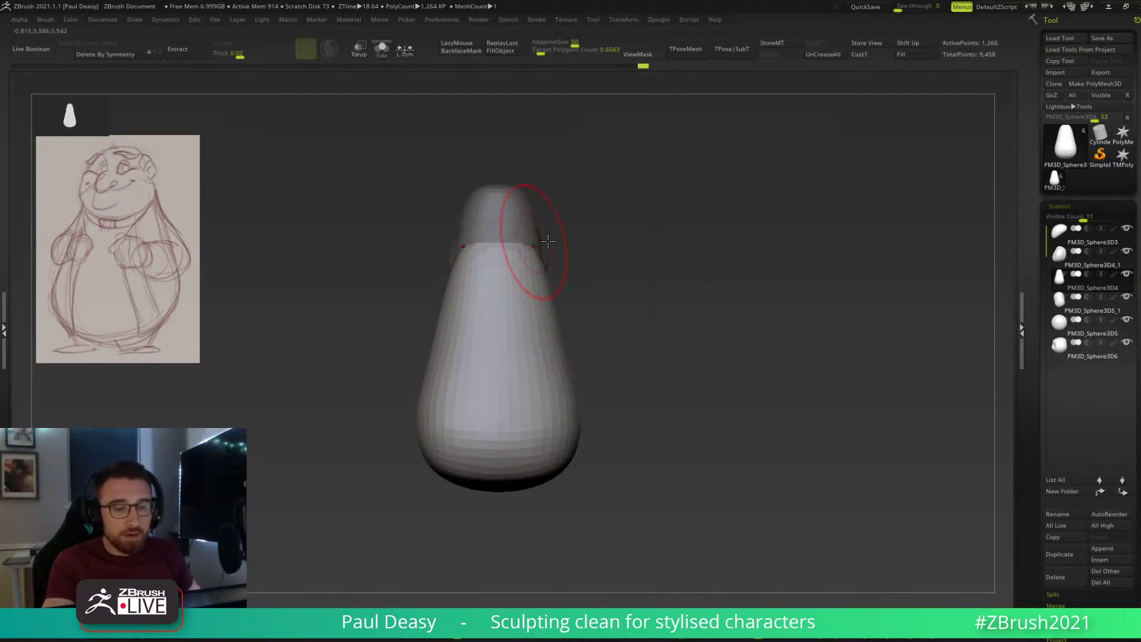
right_drag(522, 240, 526, 284)
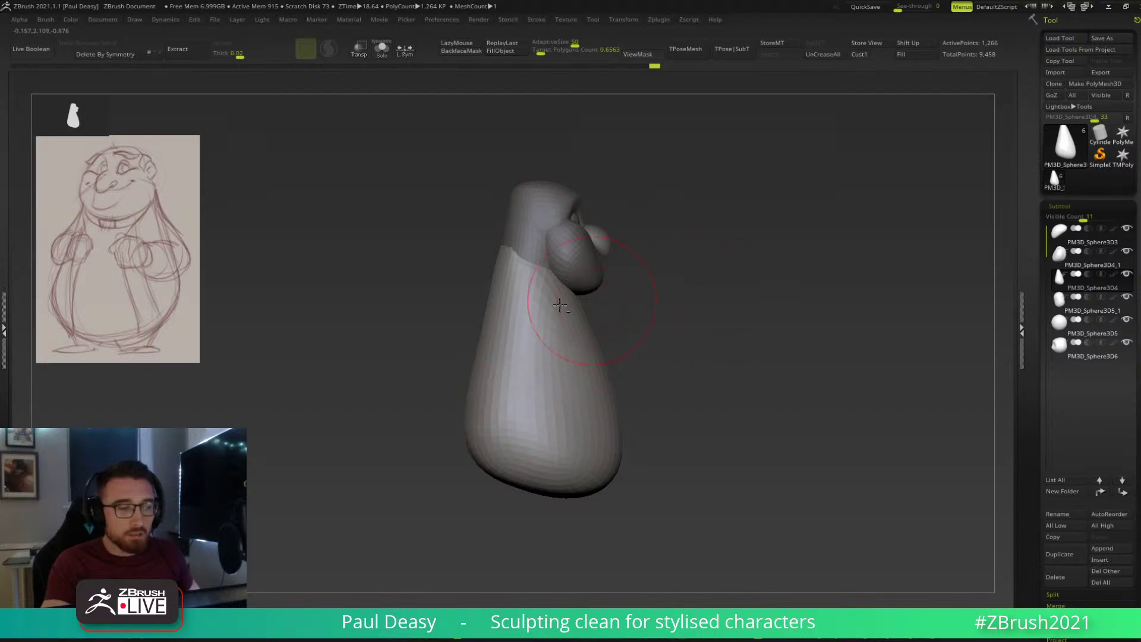
Round the torso's lower sides and base with a large Move brush from front, back and side views.
drag(657, 420, 668, 382)
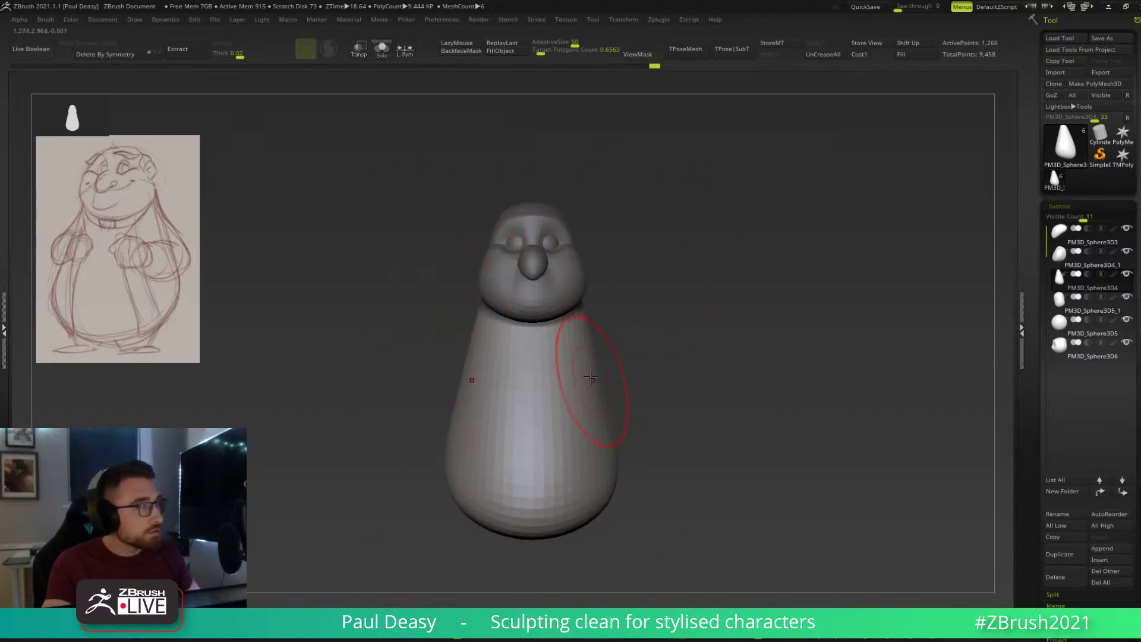
key(bracketleft)
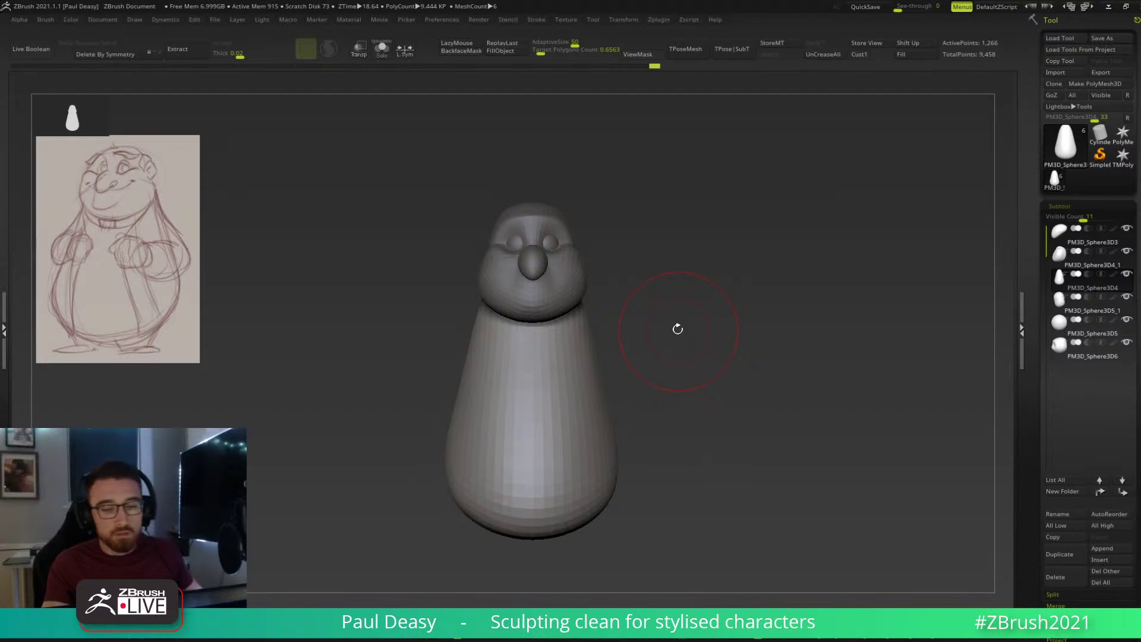
alt+drag(678, 329, 679, 300)
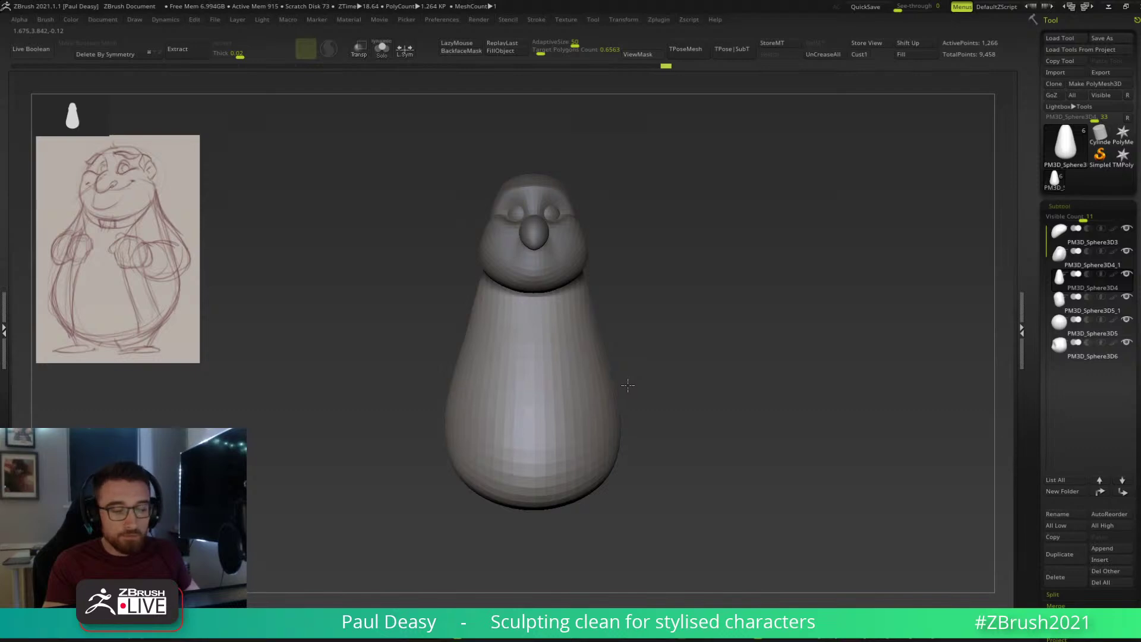
drag(594, 470, 583, 461)
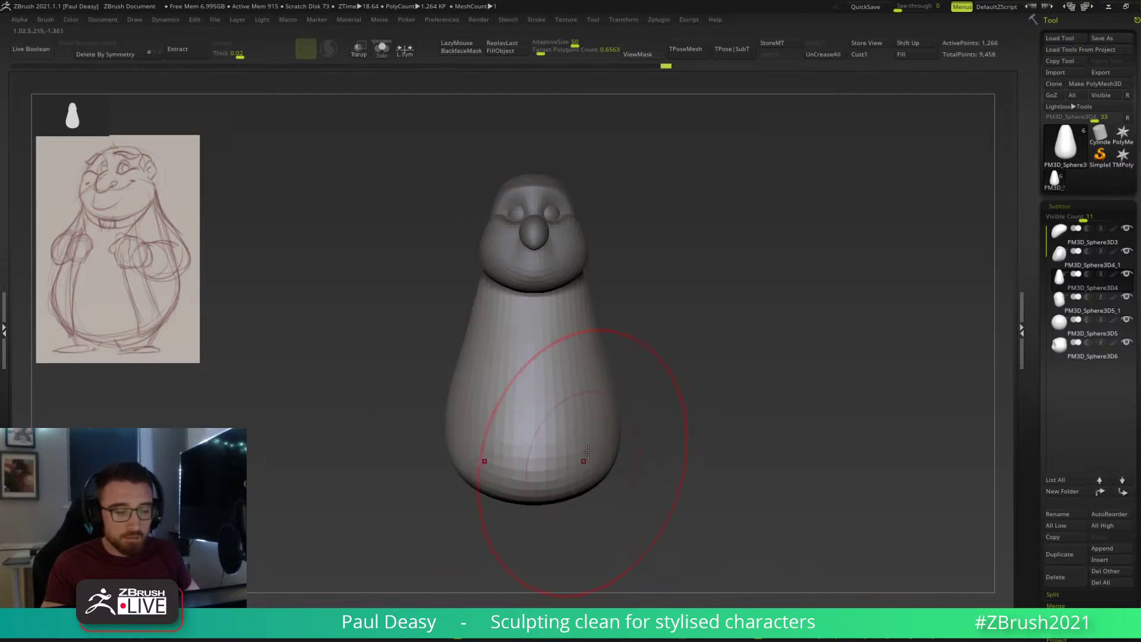
drag(626, 387, 601, 398)
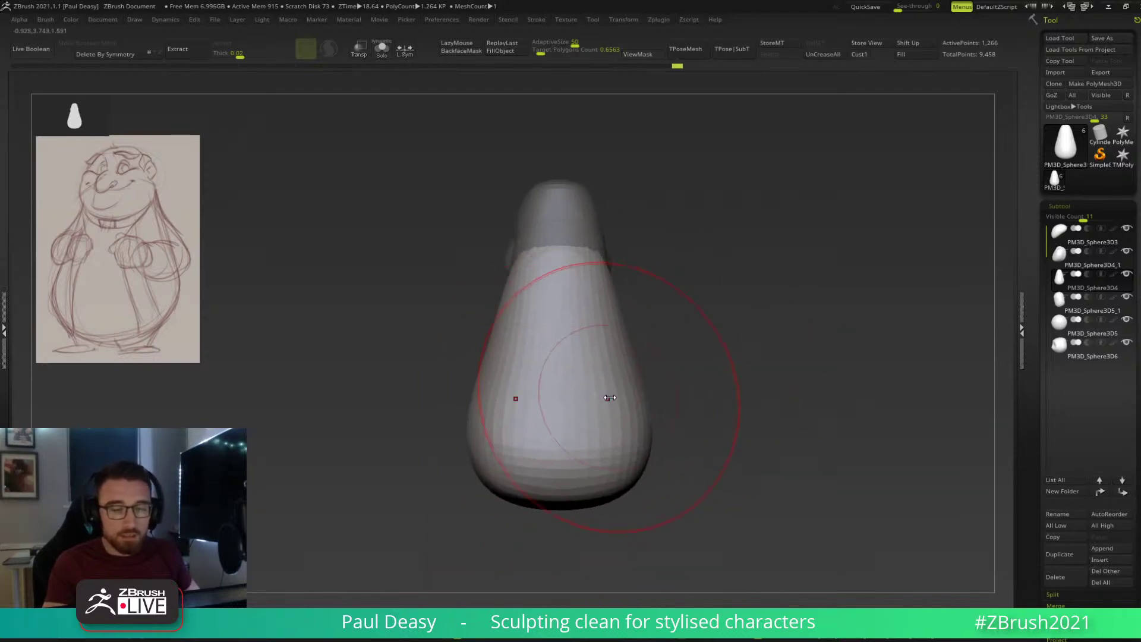
mouse_move(548, 402)
mouse_down()
mouse_move(595, 389)
mouse_move(526, 428)
mouse_up()
drag(721, 359, 678, 369)
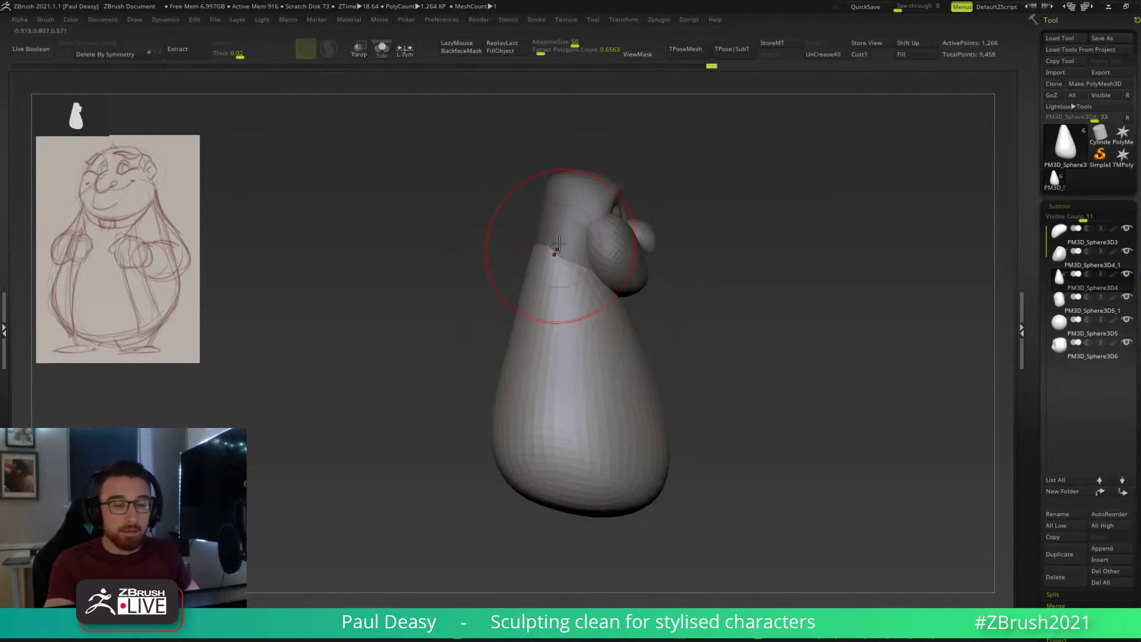
Compare the neck sphere and silhouette with the sketch, reselect the torso and widen its lower sides.
alt+click(580, 243)
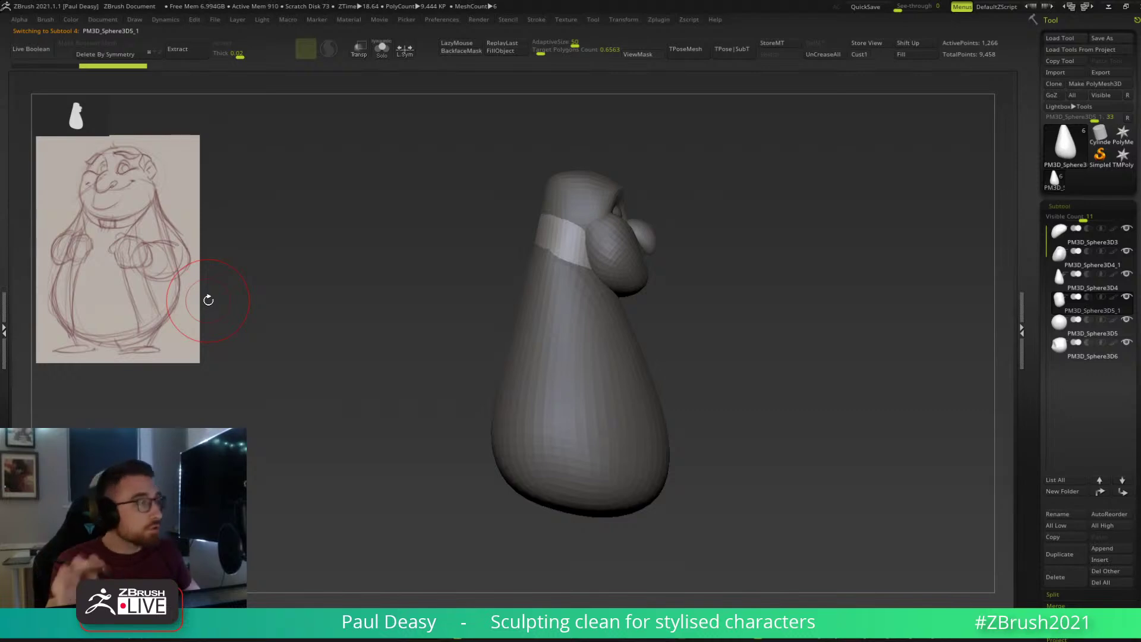
mouse_move(651, 191)
mouse_down()
mouse_move(719, 279)
mouse_move(698, 271)
mouse_up()
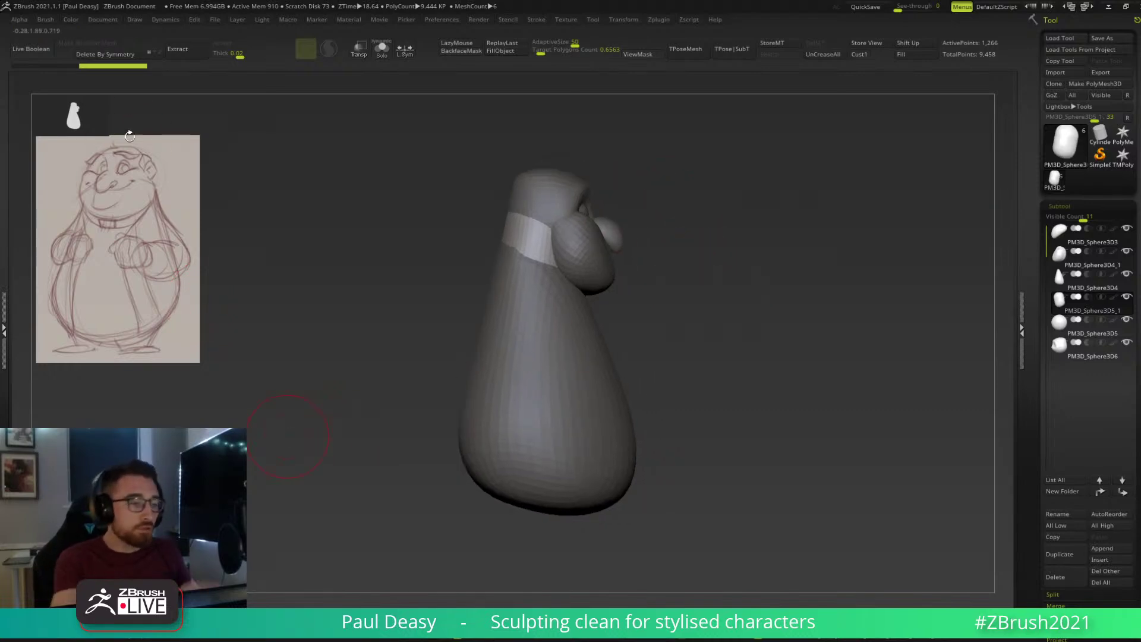
mouse_move(669, 250)
mouse_down()
mouse_move(688, 280)
mouse_move(647, 283)
mouse_move(627, 314)
mouse_up()
alt+click(621, 363)
key(space)
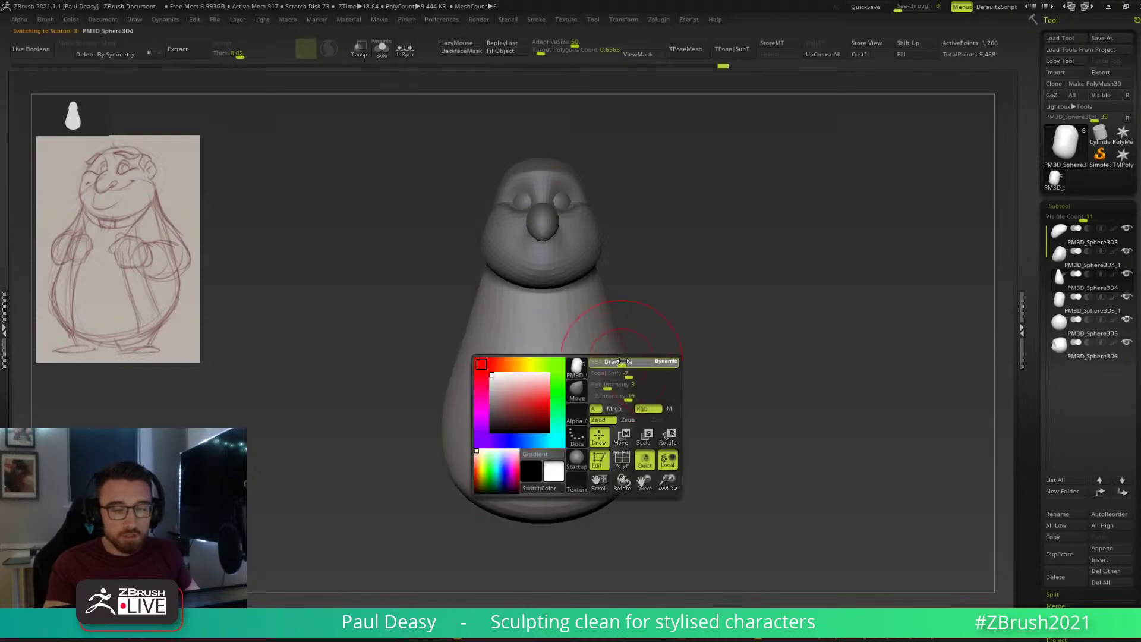
alt+drag(662, 389, 631, 374)
key(space)
key(space)
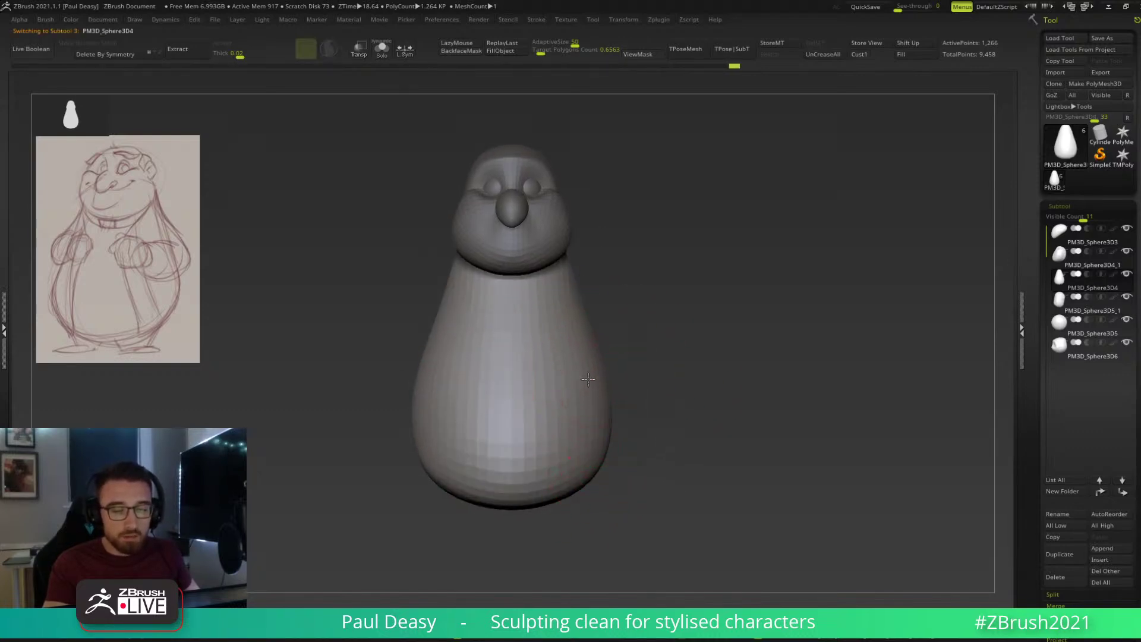
Adjust the torso's belly profile and side volume from a three-quarter side view with the Move brush.
mouse_move(627, 362)
mouse_down()
mouse_move(693, 344)
mouse_move(652, 344)
mouse_up()
key(space)
key(space)
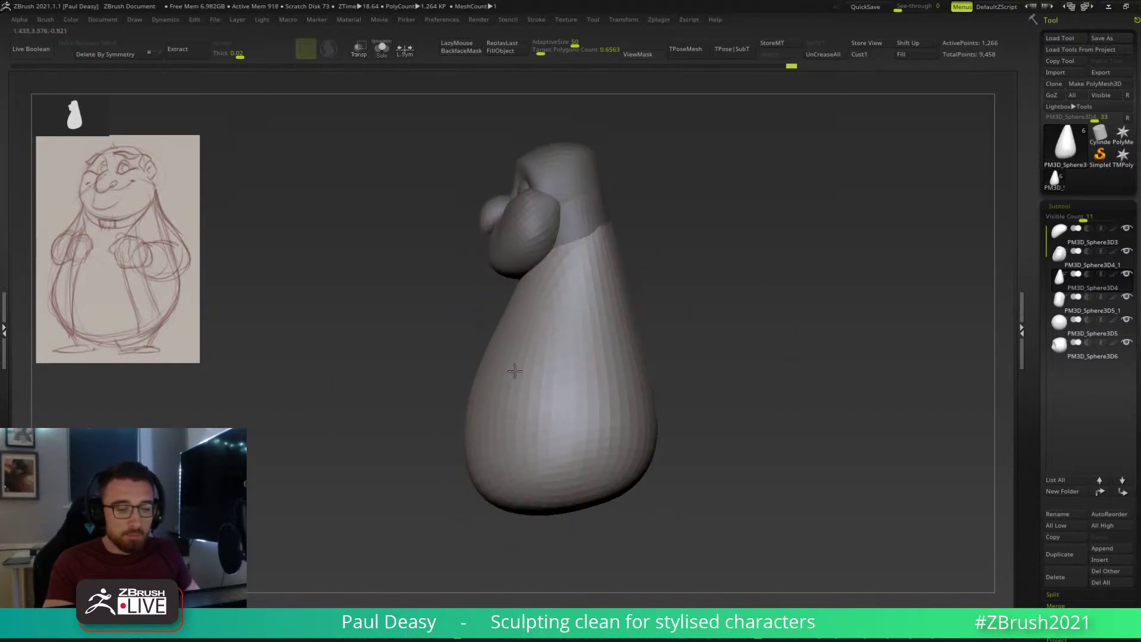
key([)
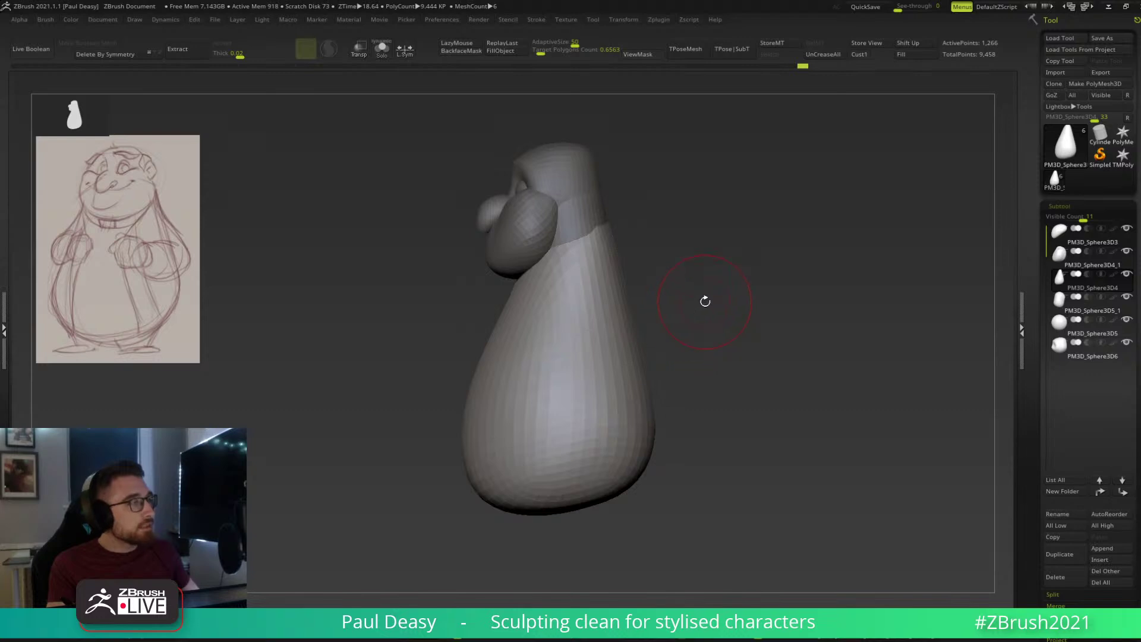
Reshape the underside of the torso into a rounder base, working from low and side views.
drag(569, 473, 612, 439)
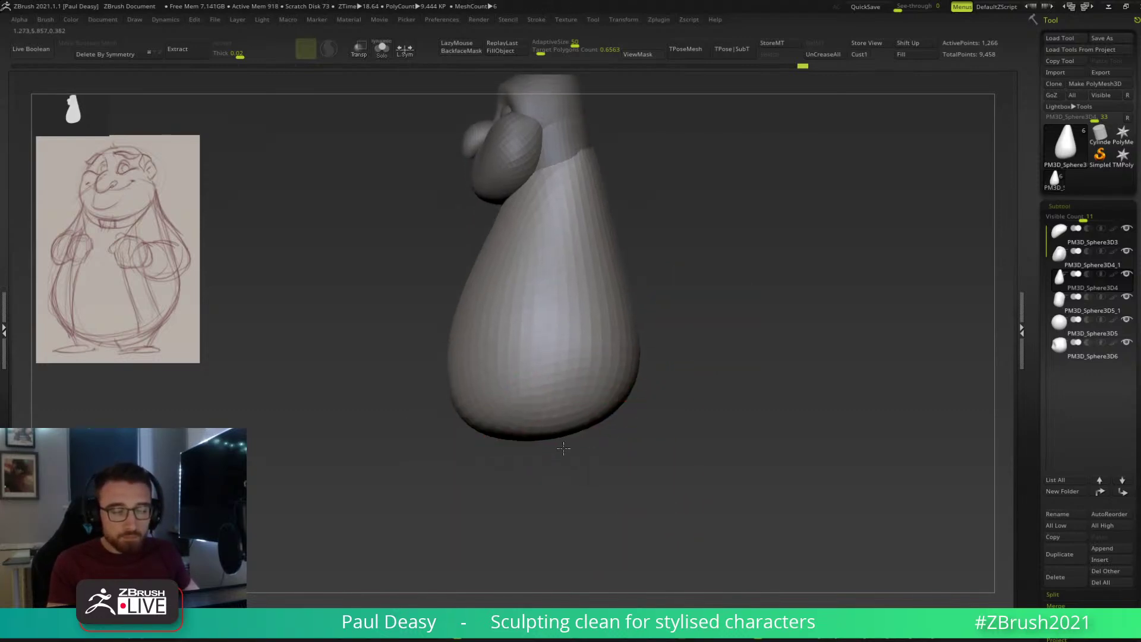
mouse_move(553, 469)
mouse_down()
mouse_move(568, 415)
mouse_move(561, 420)
mouse_up()
drag(529, 357, 535, 421)
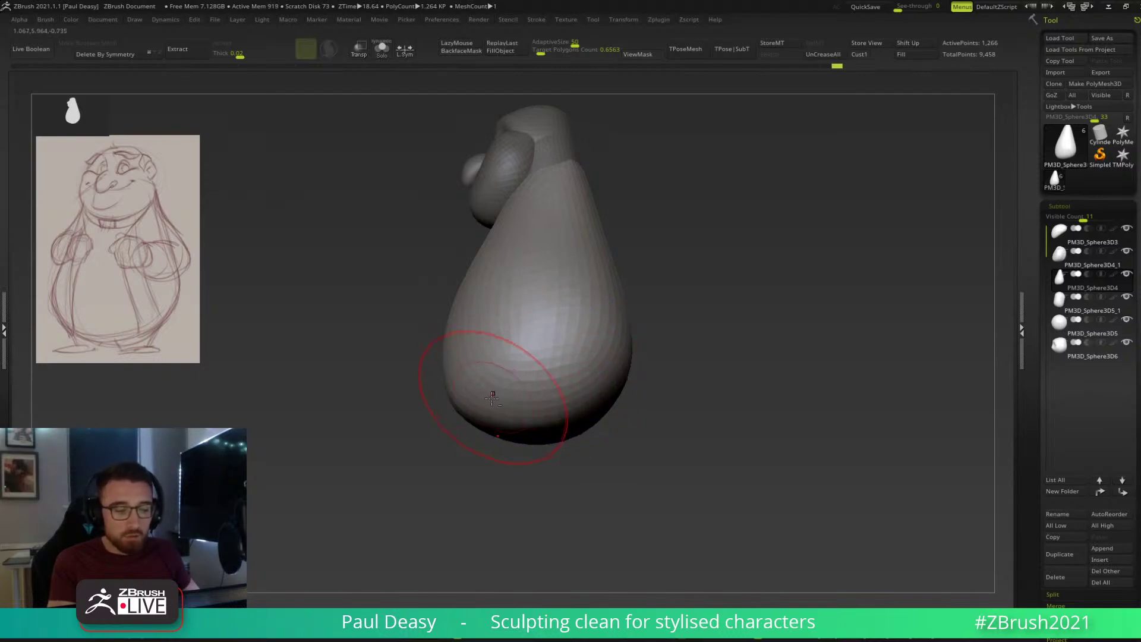
mouse_move(505, 382)
mouse_down()
mouse_move(667, 395)
mouse_move(674, 436)
mouse_up()
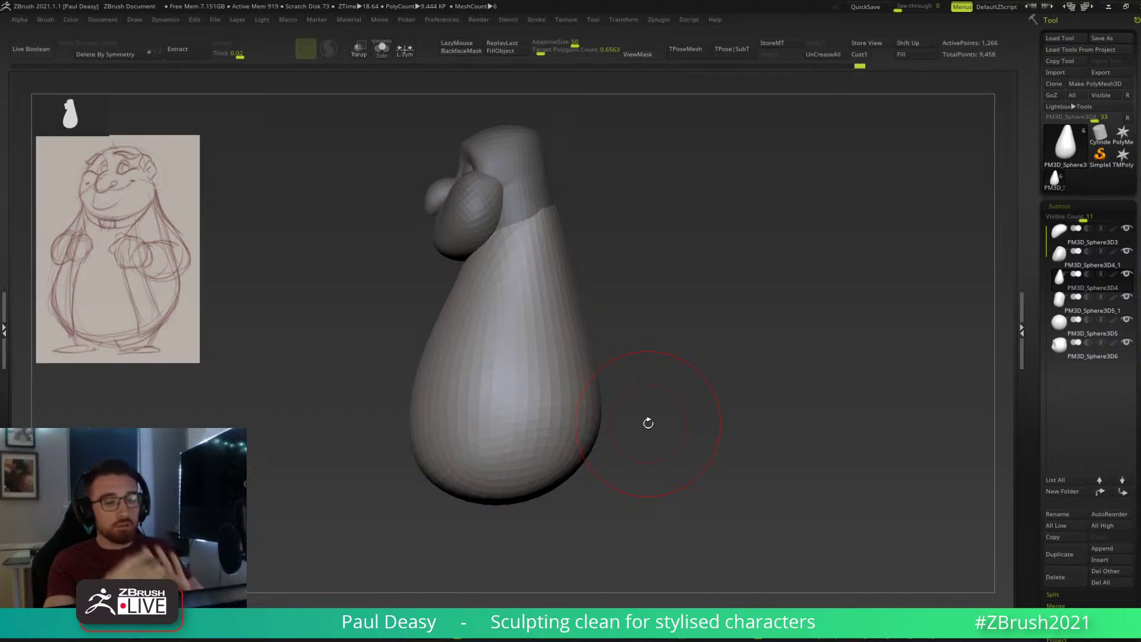
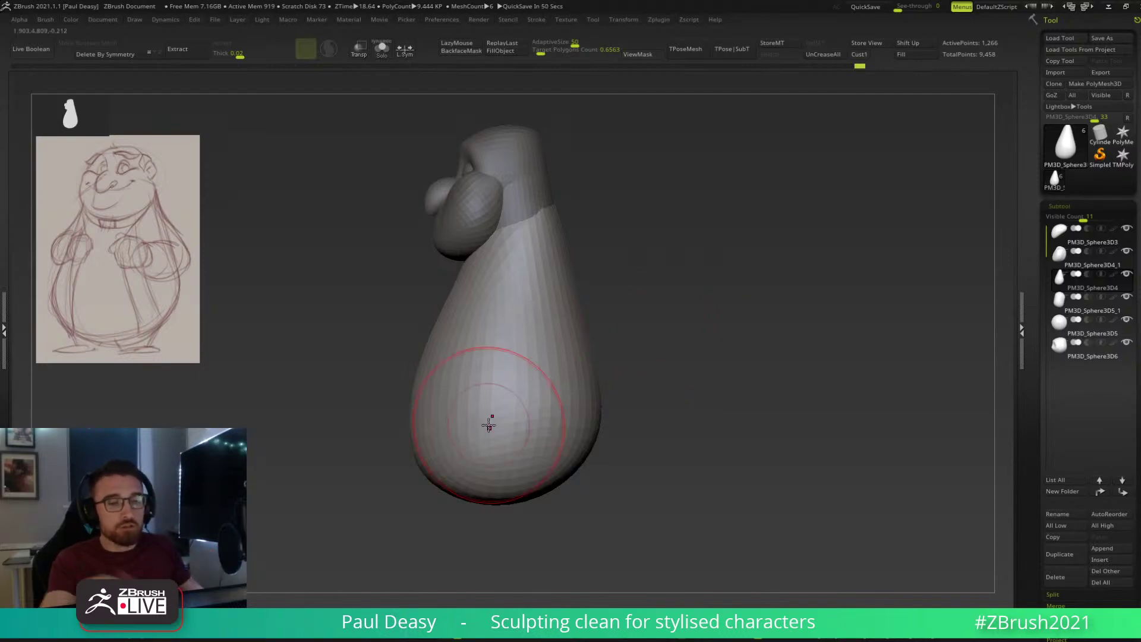
Adjust the upper back and side profile of the torso with the Move brush from a side view.
key(space)
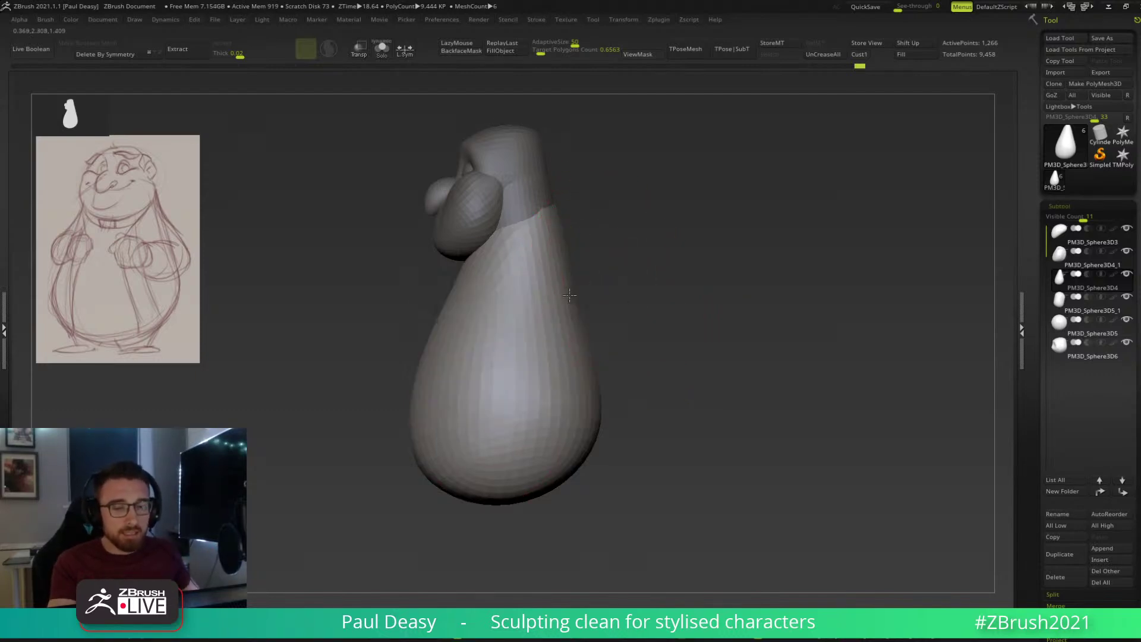
key(space)
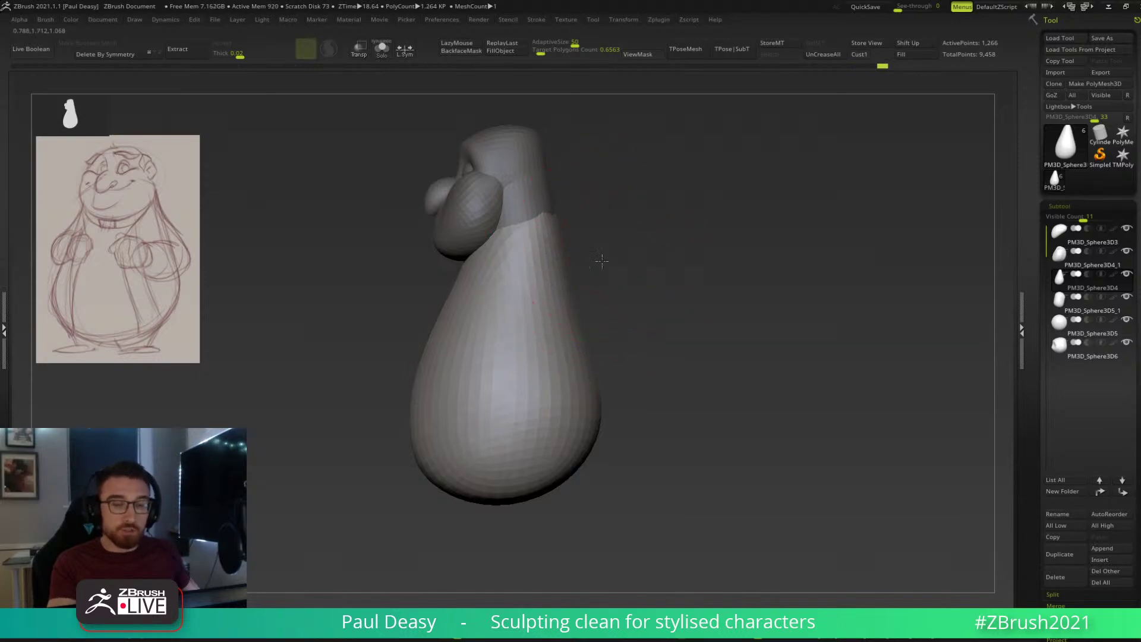
drag(606, 248, 588, 268)
key(space)
Select the neck sphere and reshape its back so it follows the line between head and torso.
alt+click(549, 249)
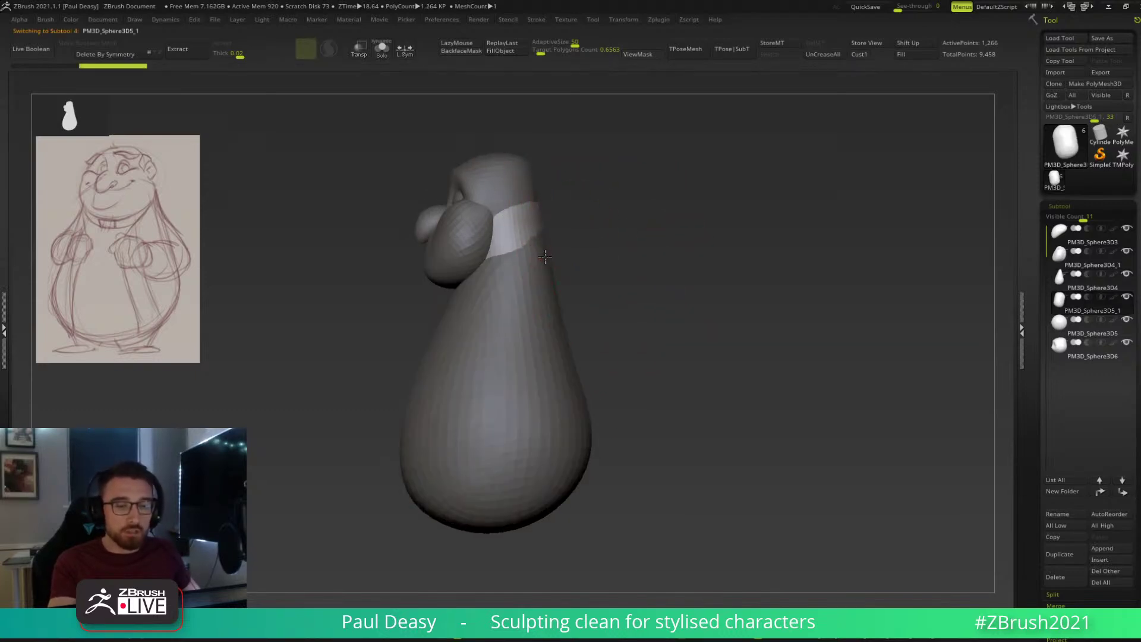
key(space)
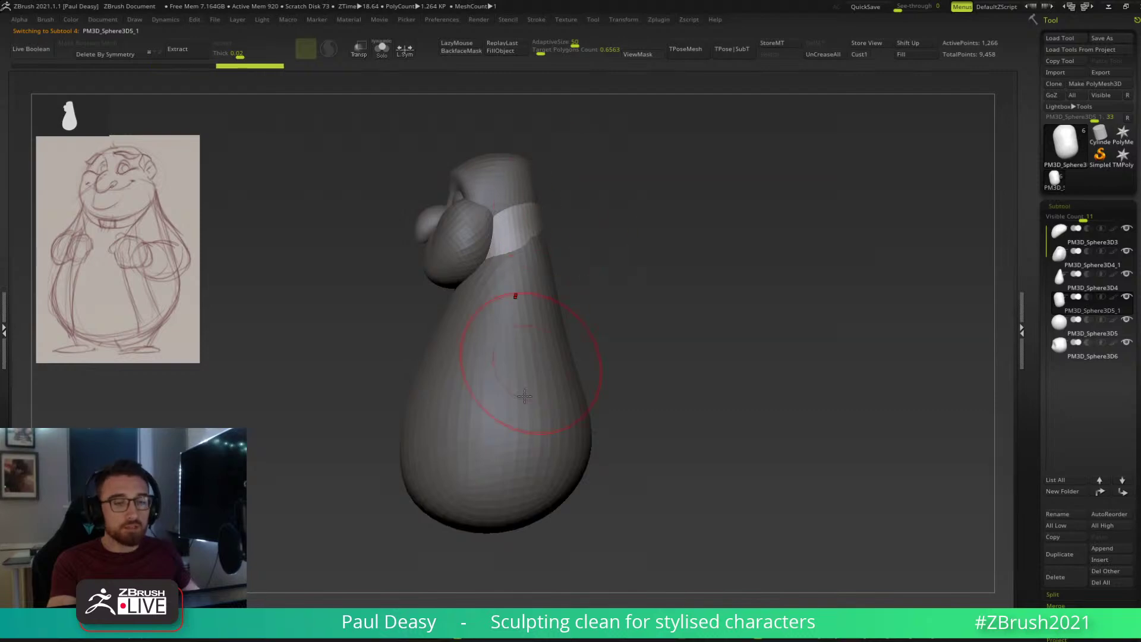
key(space)
drag(645, 272, 675, 288)
key(space)
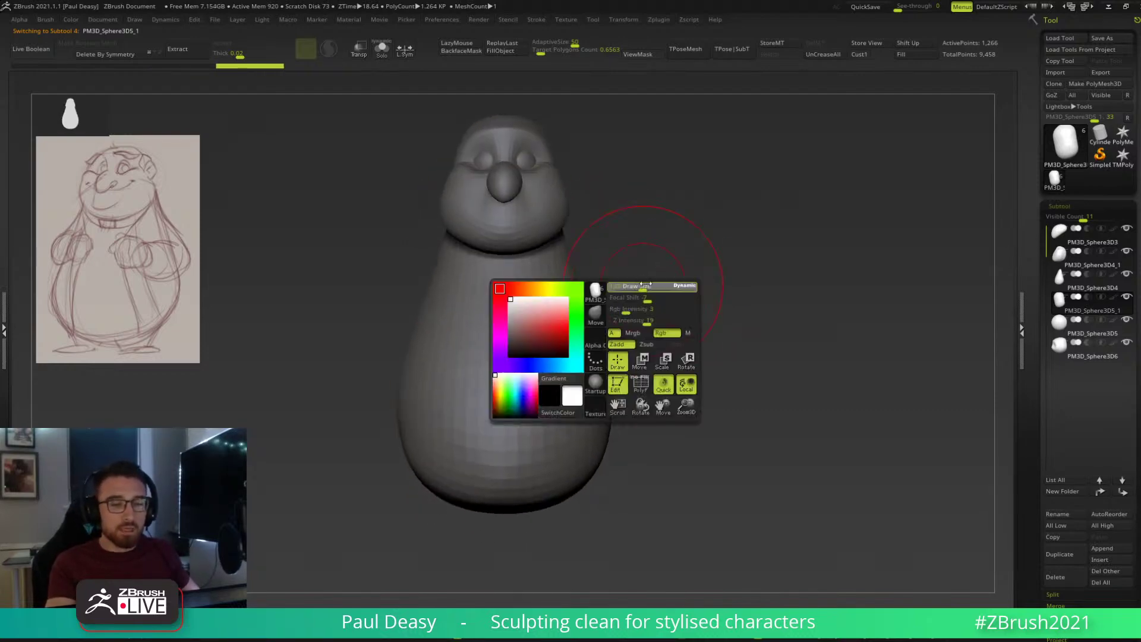
shift+drag(554, 405, 584, 411)
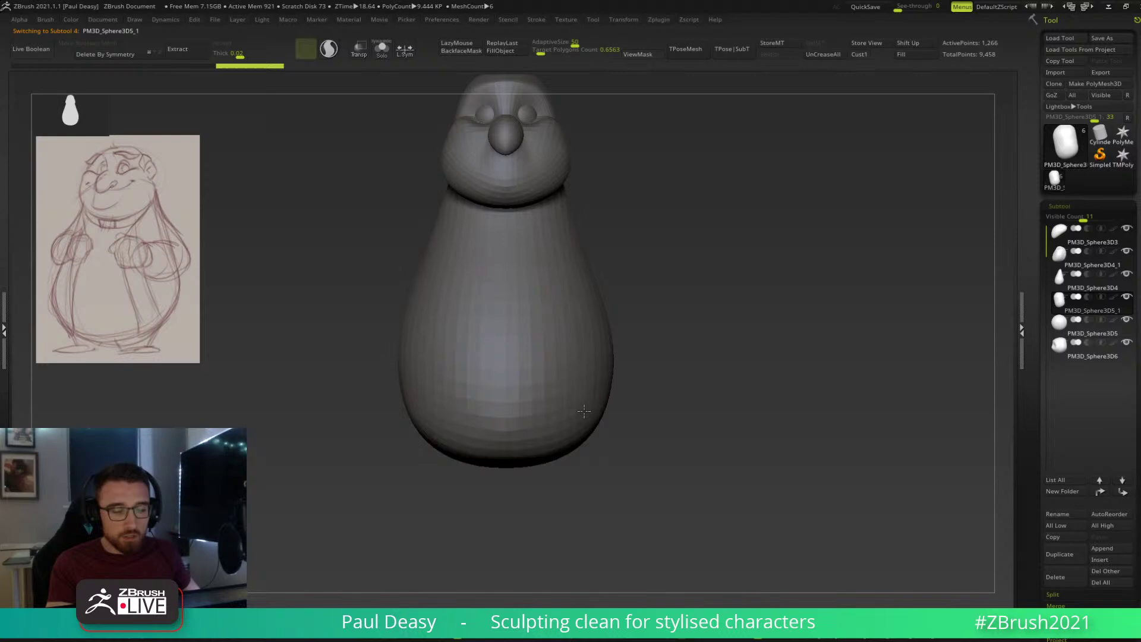
Reselect the torso and refine its lower side contours from the front with the Move brush.
alt+click(526, 418)
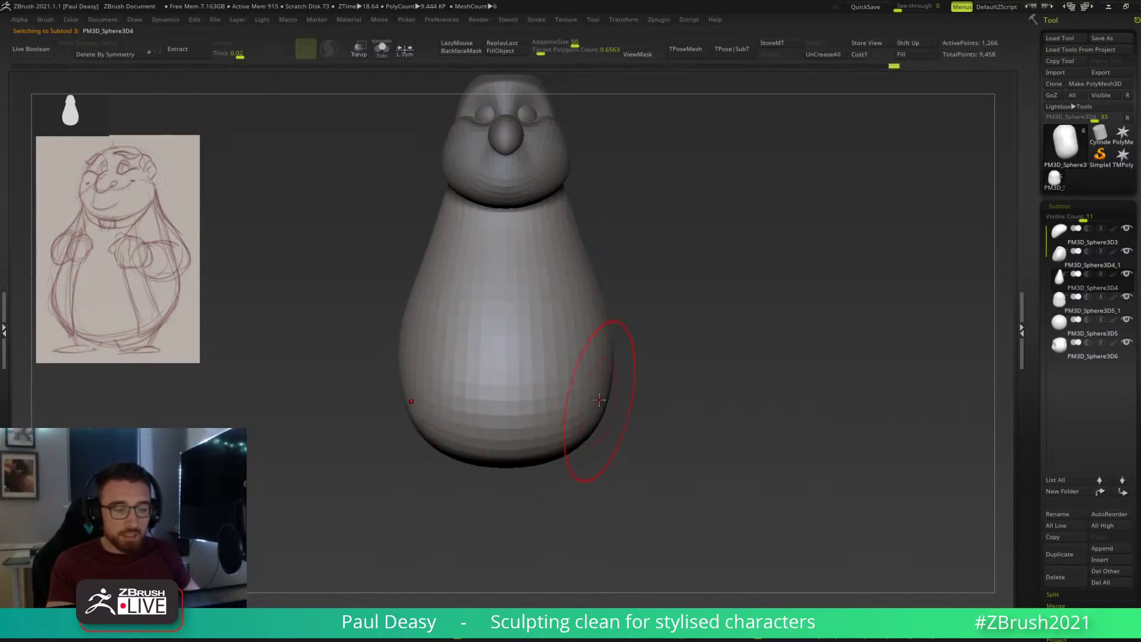
key(space)
key(space)
mouse_move(594, 359)
mouse_down()
mouse_move(588, 342)
mouse_move(604, 364)
mouse_move(602, 321)
mouse_up()
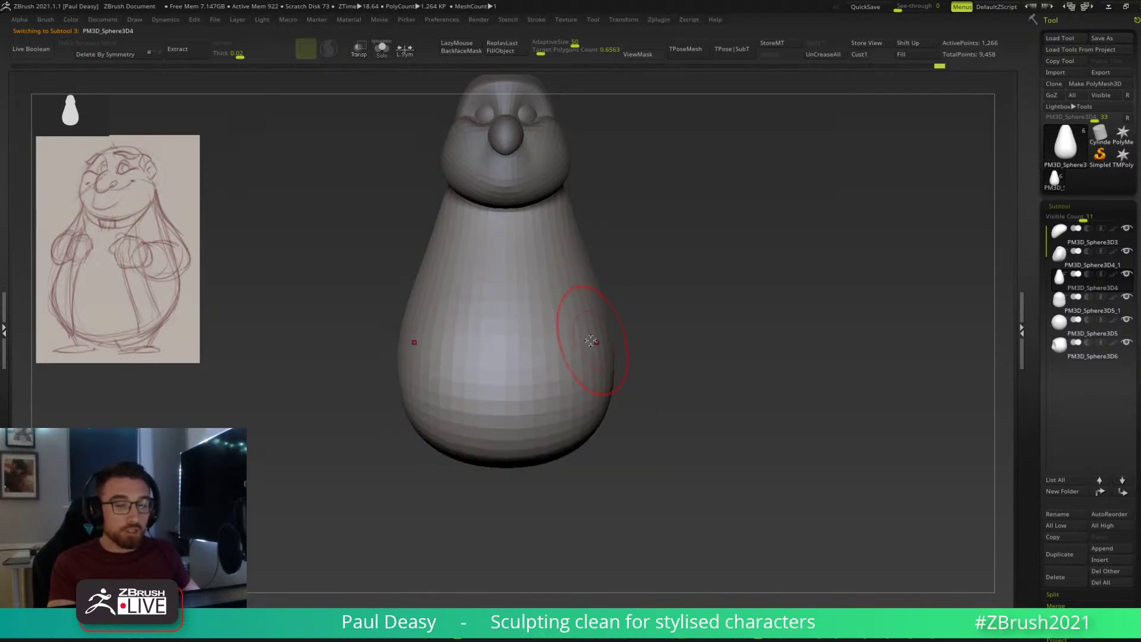
drag(676, 351, 660, 394)
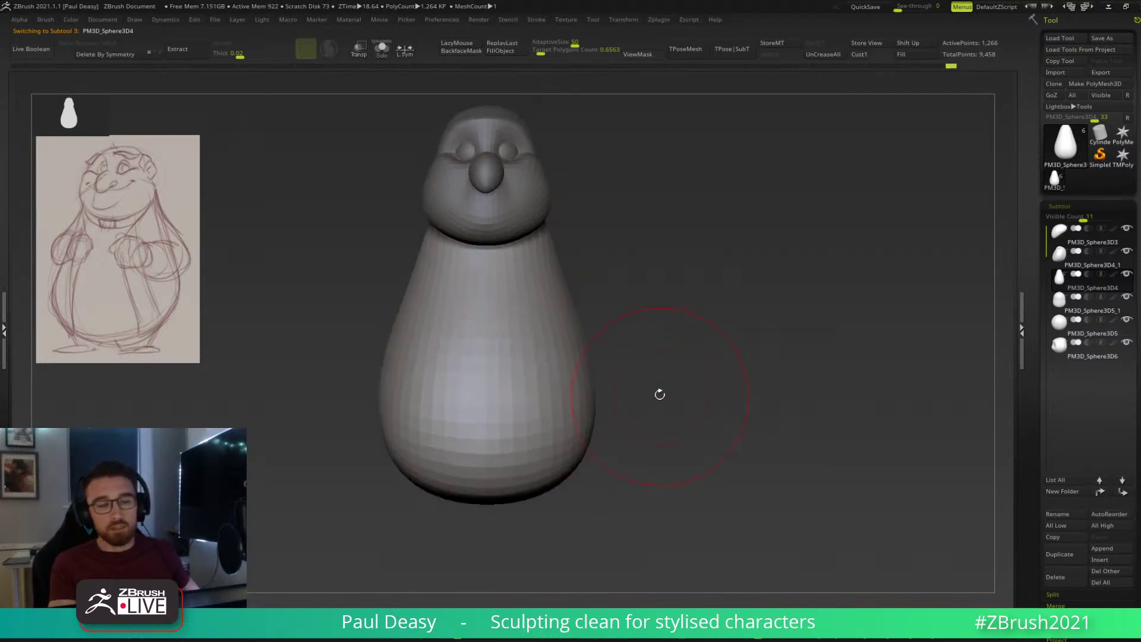
drag(553, 378, 573, 365)
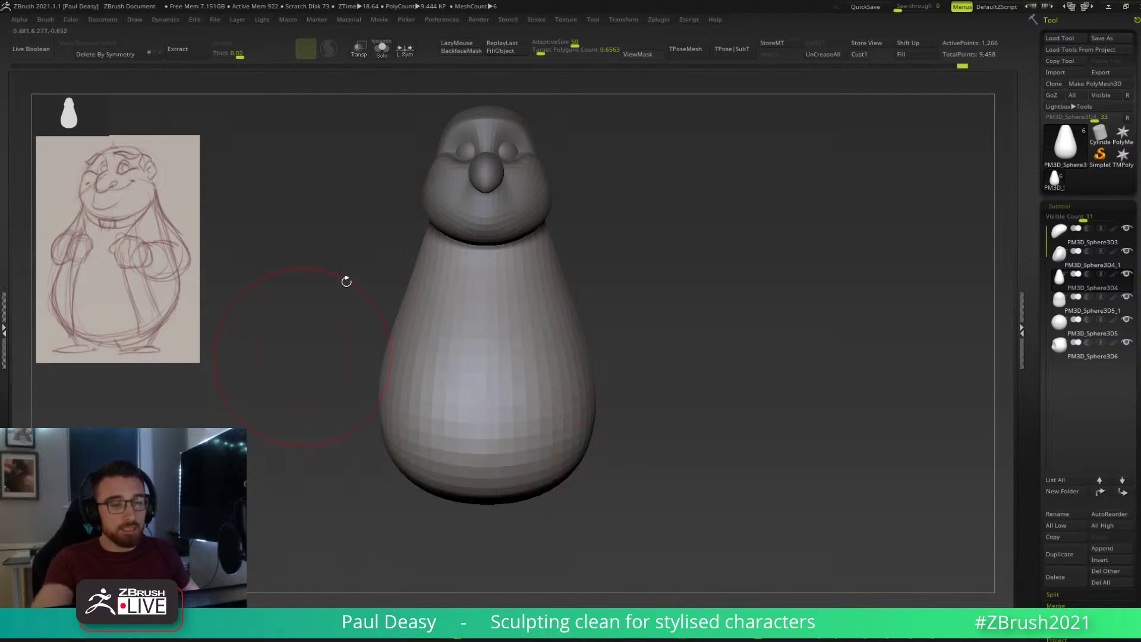
drag(624, 466, 659, 421)
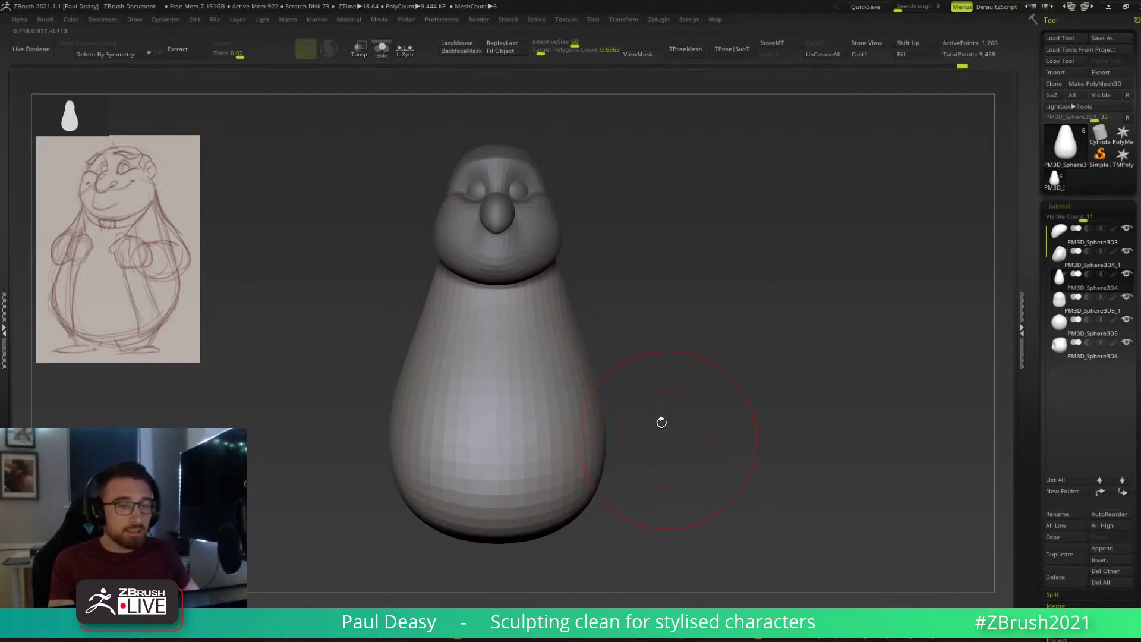
Select the cheek and jaw sphere and shape its lower edge from the front with the Move brush.
alt+click(530, 251)
drag(629, 323, 513, 343)
key(space)
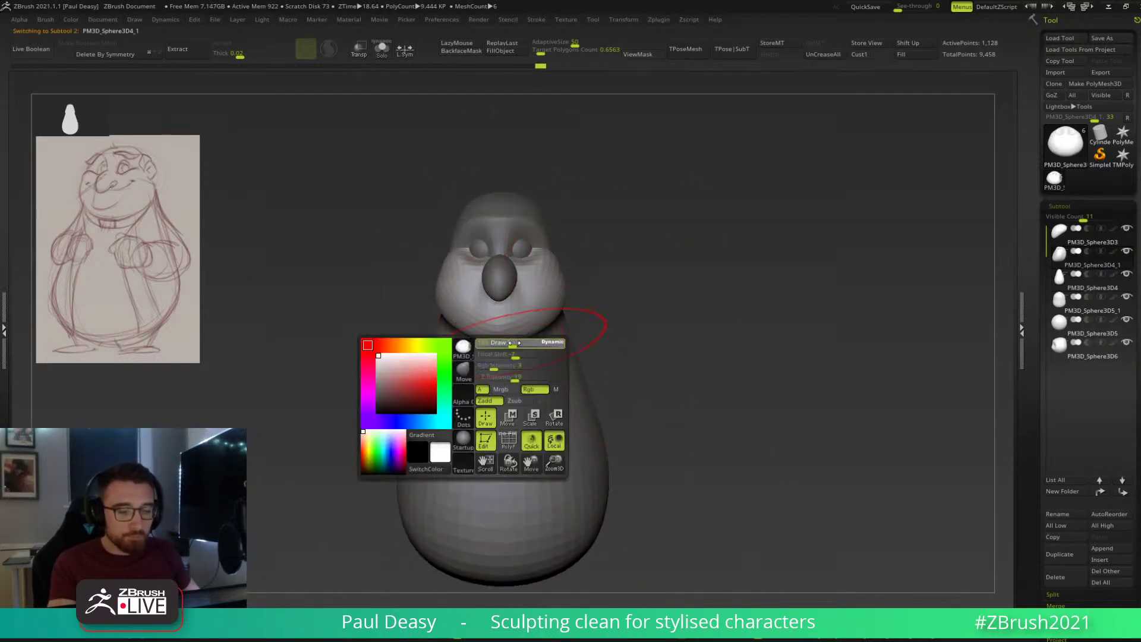
right_drag(547, 338, 544, 328)
key(space)
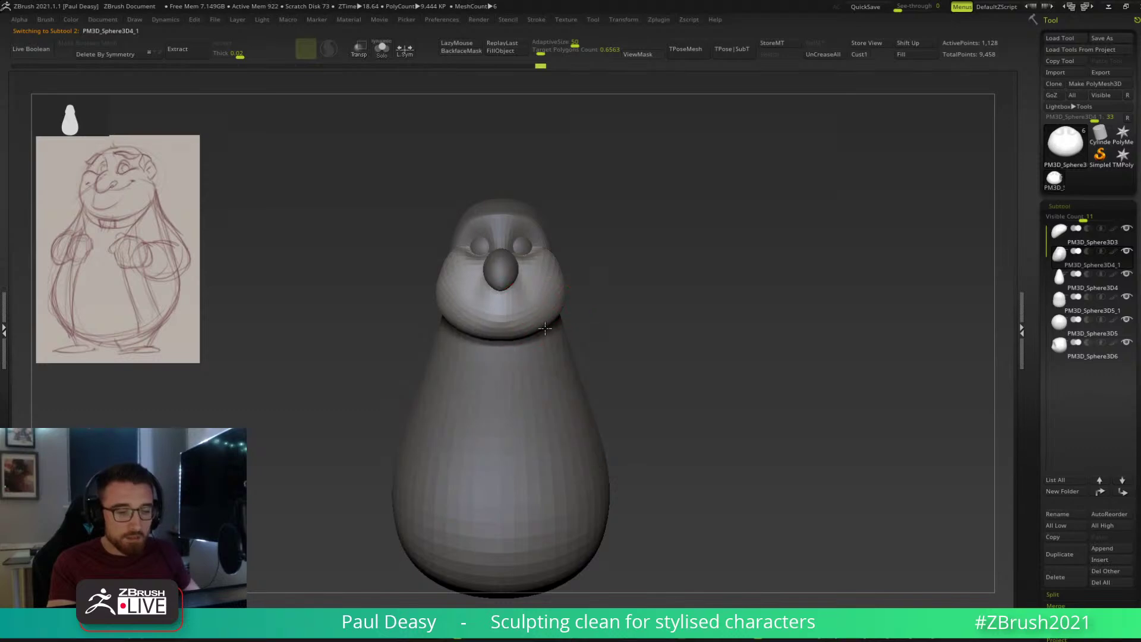
key(space)
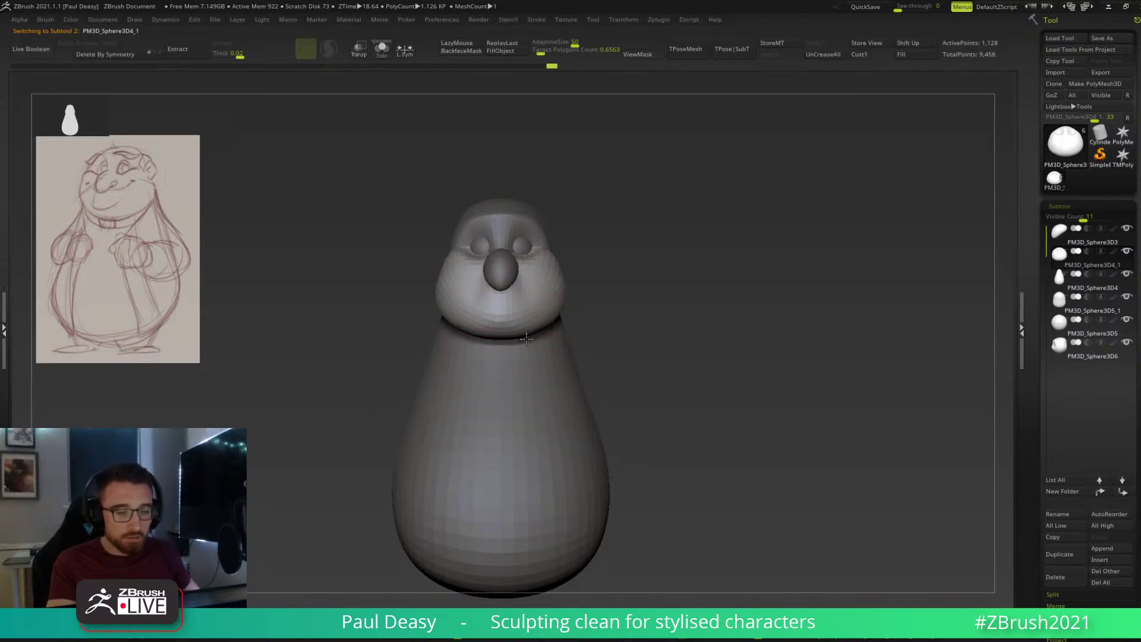
drag(616, 316, 672, 358)
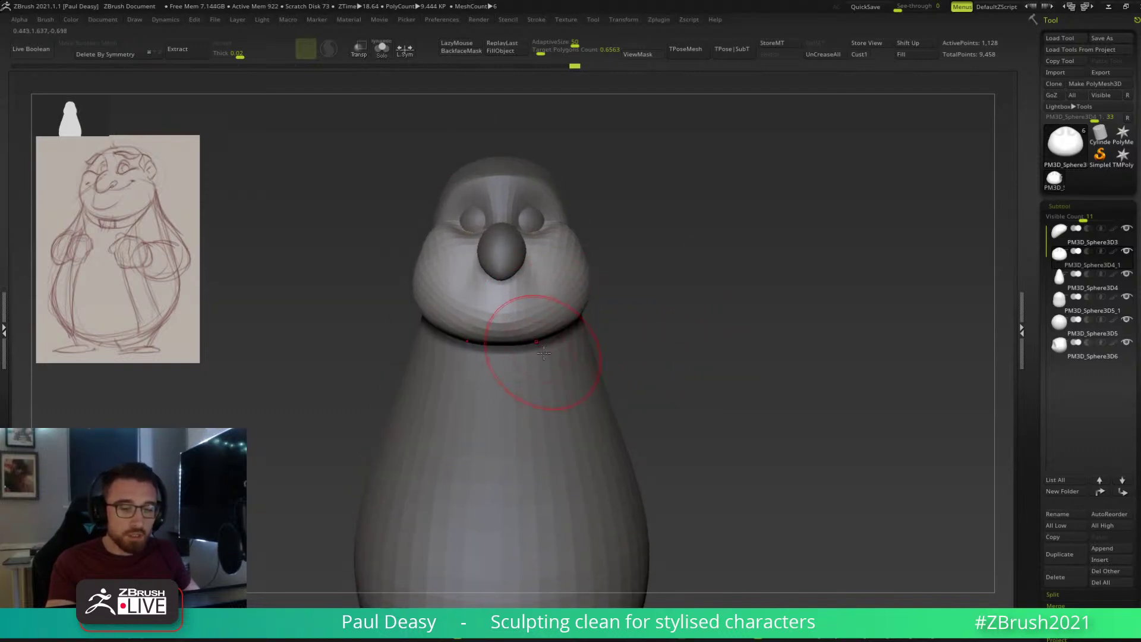
Reshape the rear and underside of the jaw from side and back views using a smaller Move brush.
mouse_move(506, 340)
mouse_down()
mouse_move(591, 326)
mouse_move(589, 310)
mouse_move(602, 307)
mouse_up()
key(space)
key(space)
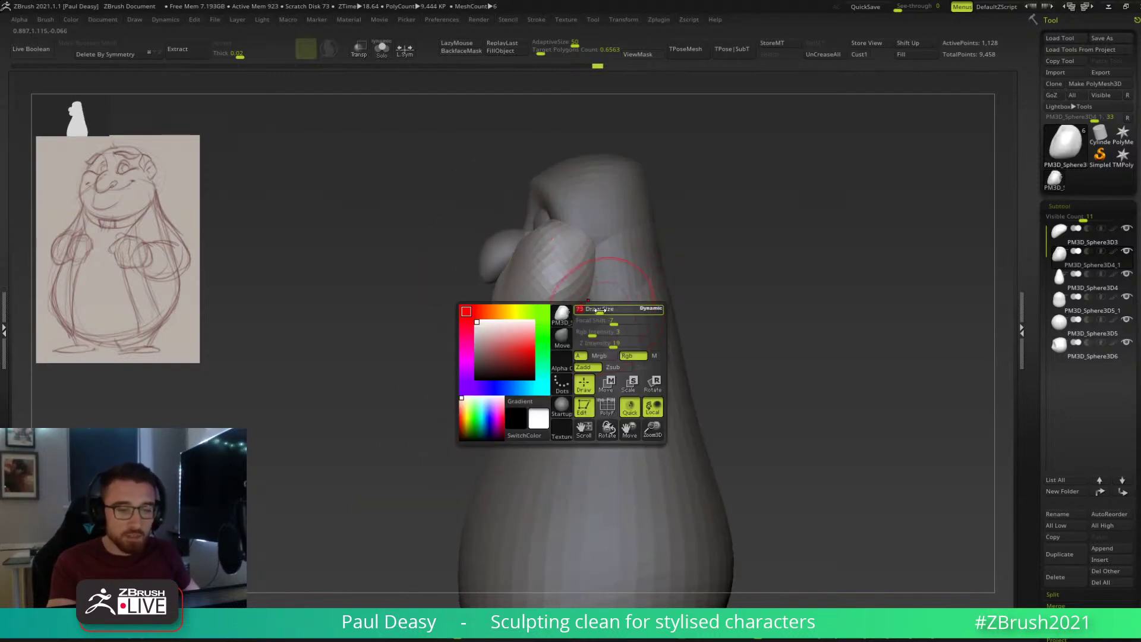
drag(594, 324, 584, 326)
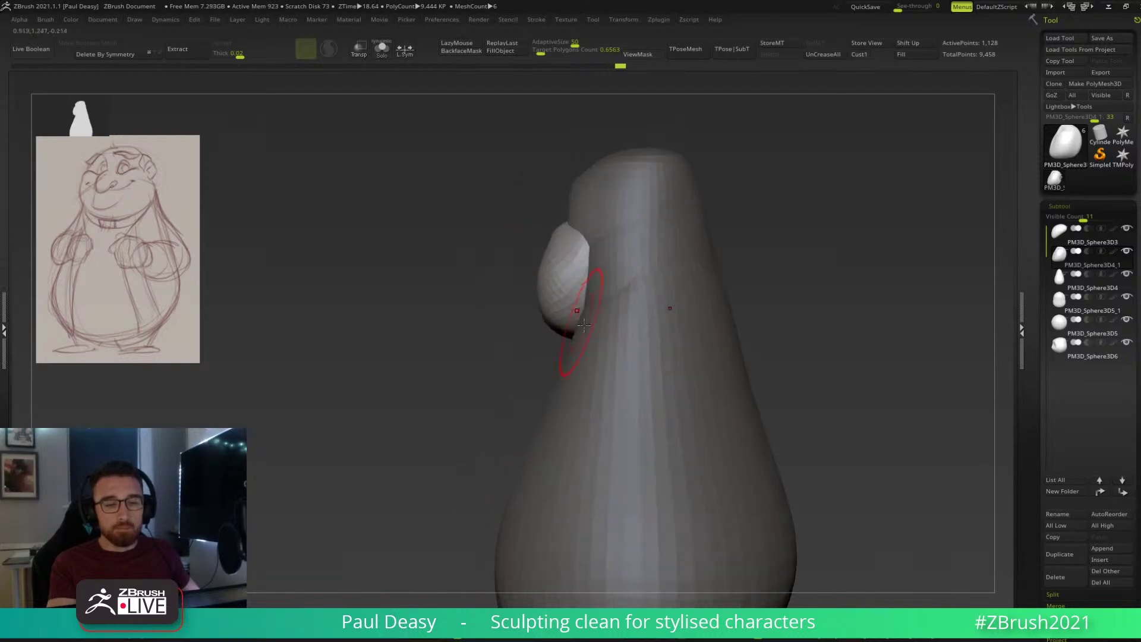
mouse_move(619, 313)
right_down()
mouse_move(629, 291)
mouse_move(713, 331)
mouse_move(702, 321)
right_up()
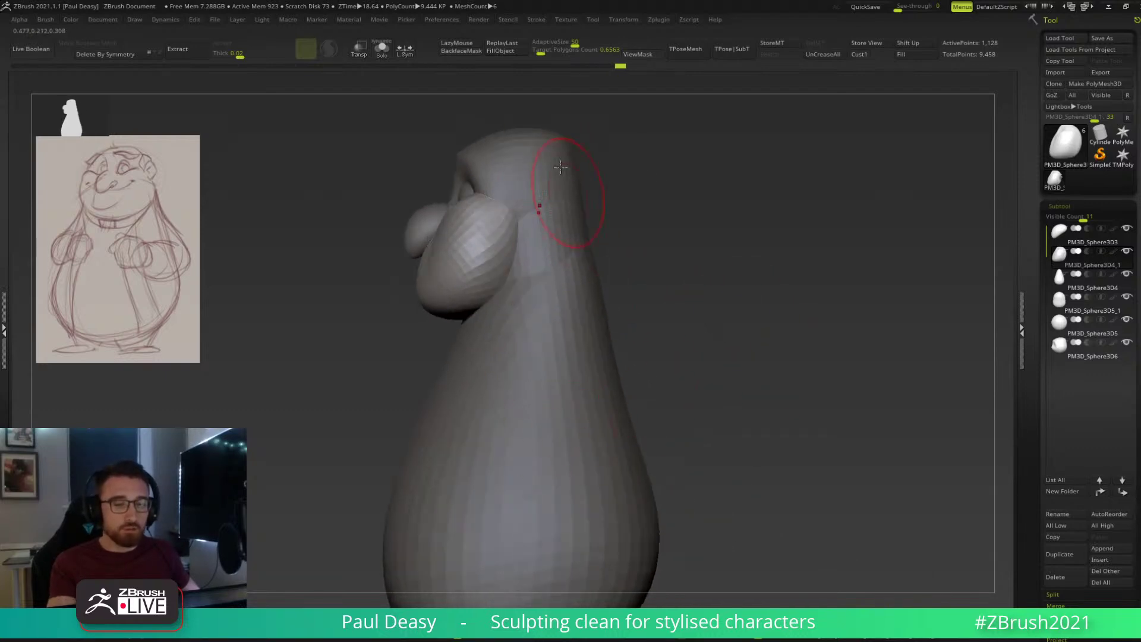
Round the outer cheek volume from front and three-quarter views with the Move brush.
mouse_move(654, 372)
mouse_down()
mouse_move(677, 307)
mouse_move(726, 331)
mouse_move(716, 347)
mouse_up()
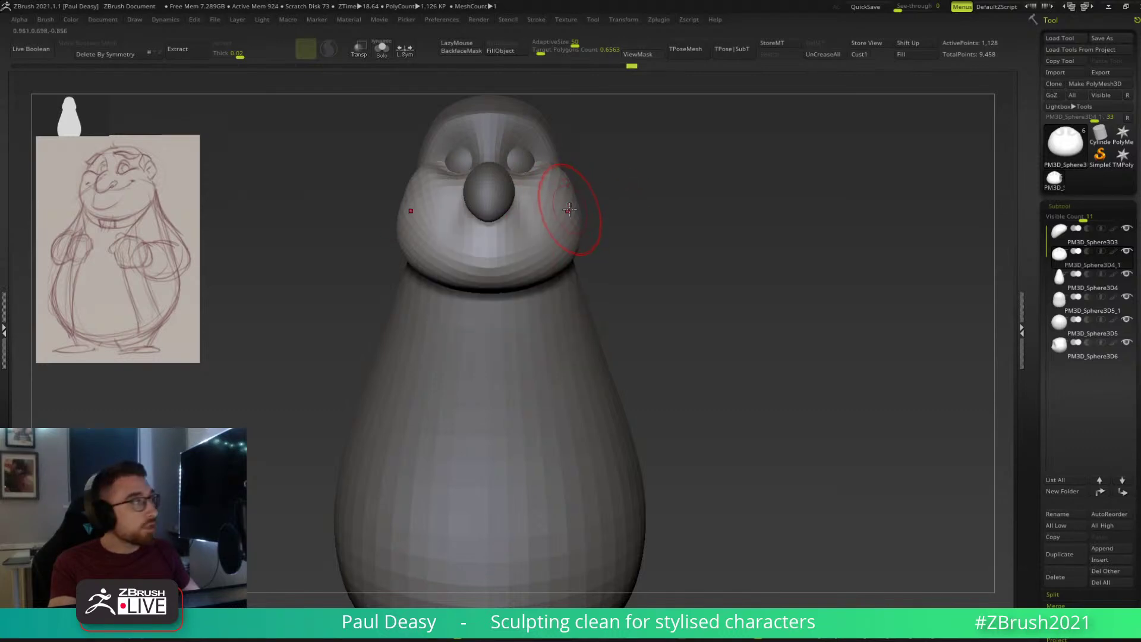
mouse_move(630, 226)
mouse_down()
mouse_move(675, 242)
mouse_move(580, 224)
mouse_up()
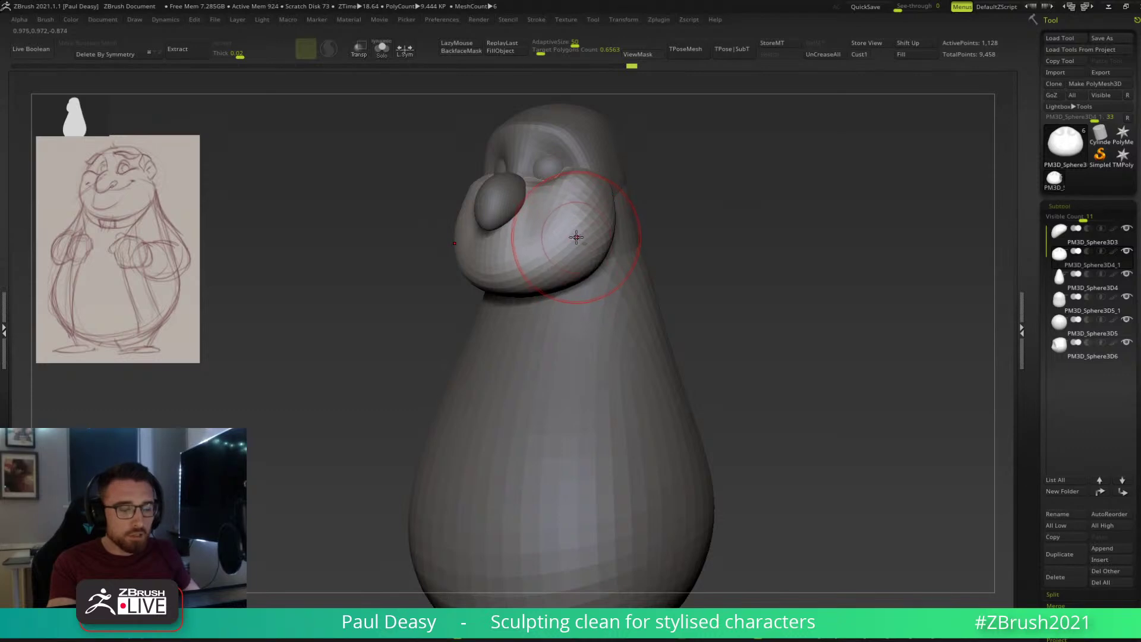
key(space)
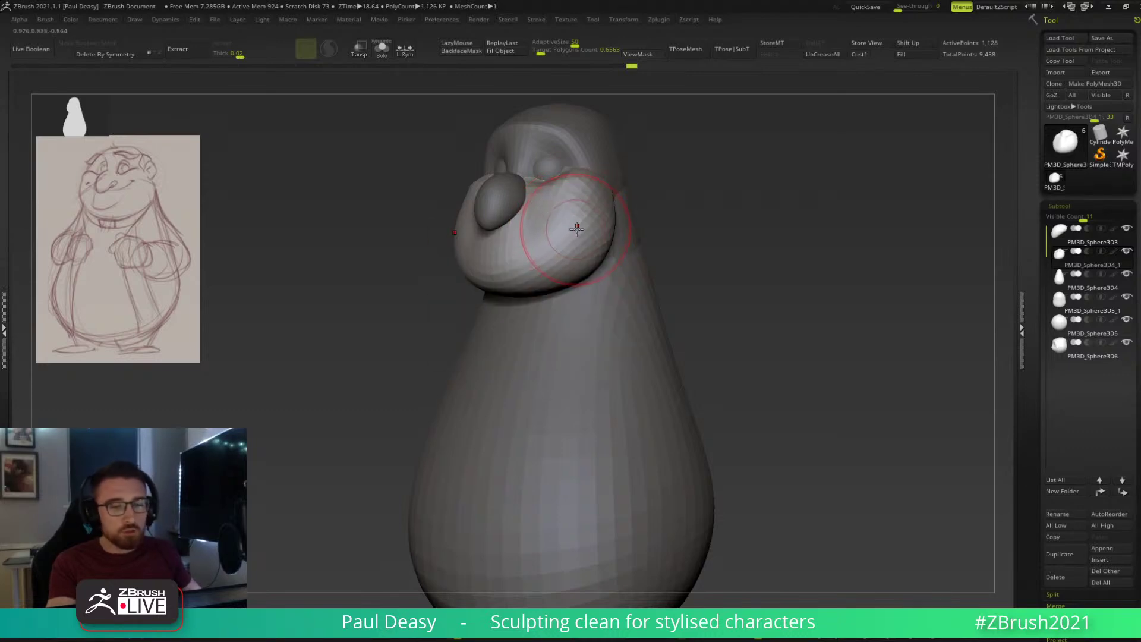
key(space)
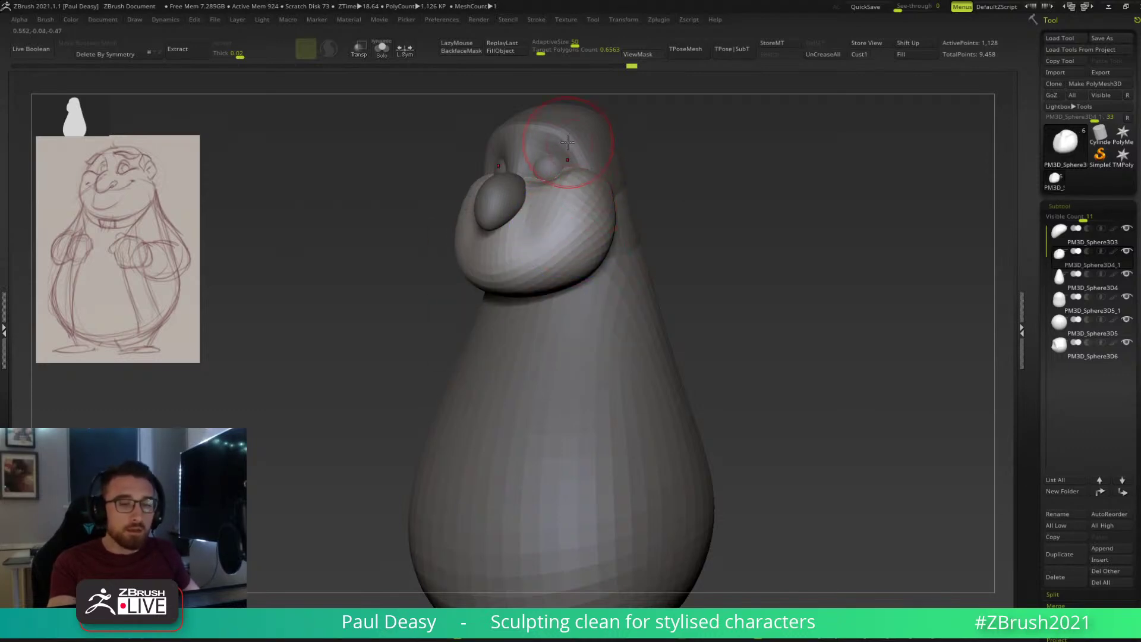
Shape the upper cheeks under the eyes and around the nose from side and front views.
right_drag(609, 150, 573, 146)
drag(576, 151, 589, 169)
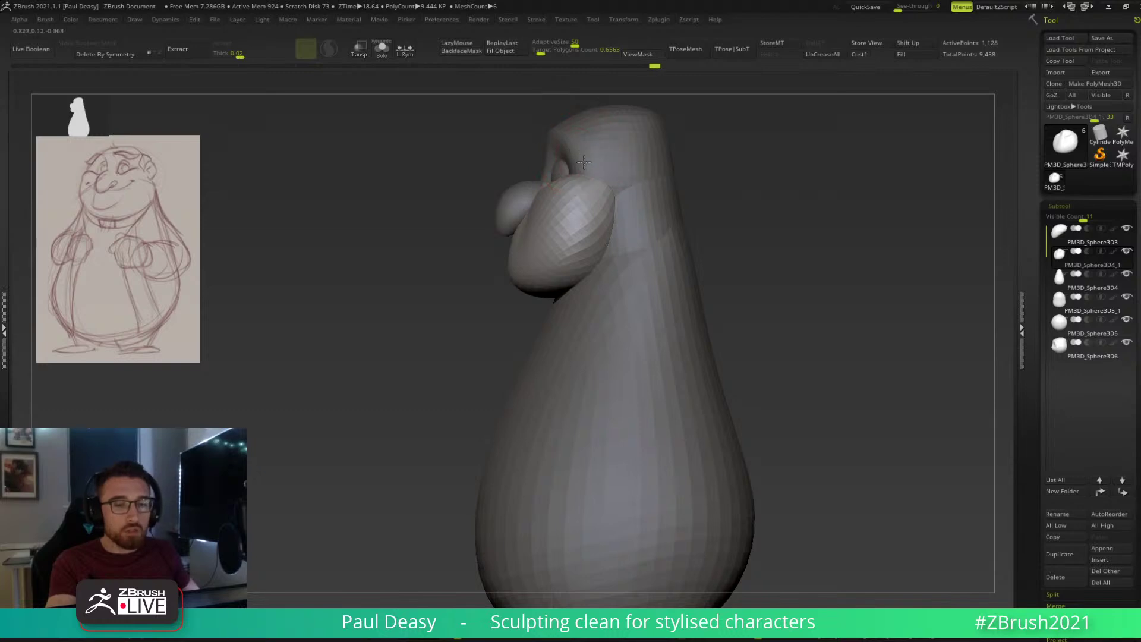
mouse_move(565, 159)
right_down()
mouse_move(579, 167)
mouse_move(545, 200)
mouse_move(524, 198)
right_up()
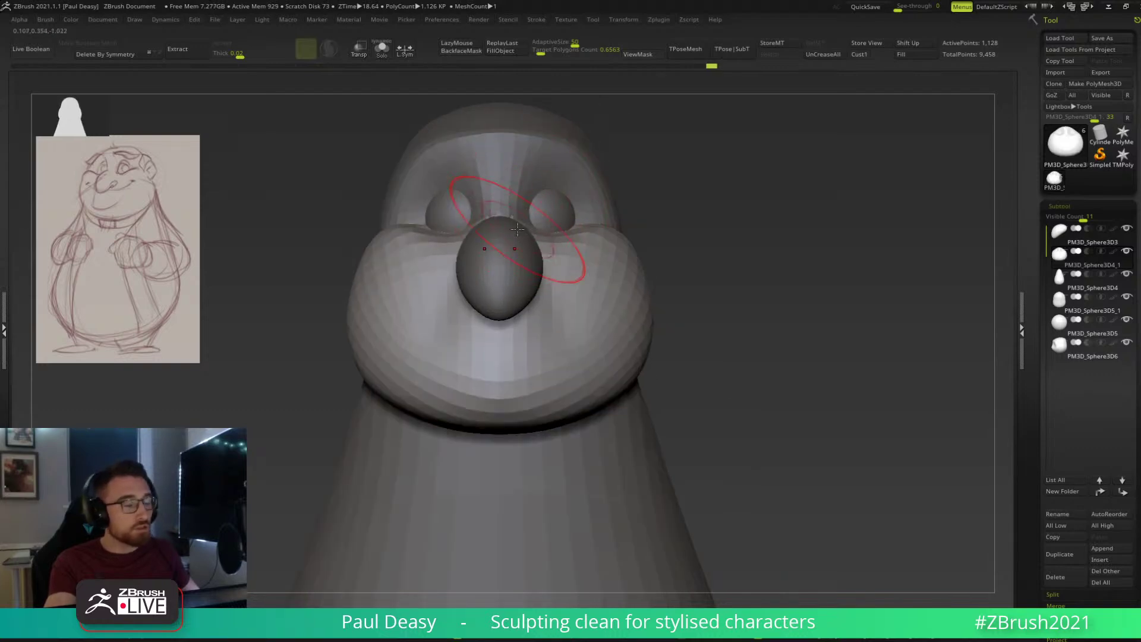
ctrl+right_drag(563, 237, 621, 250)
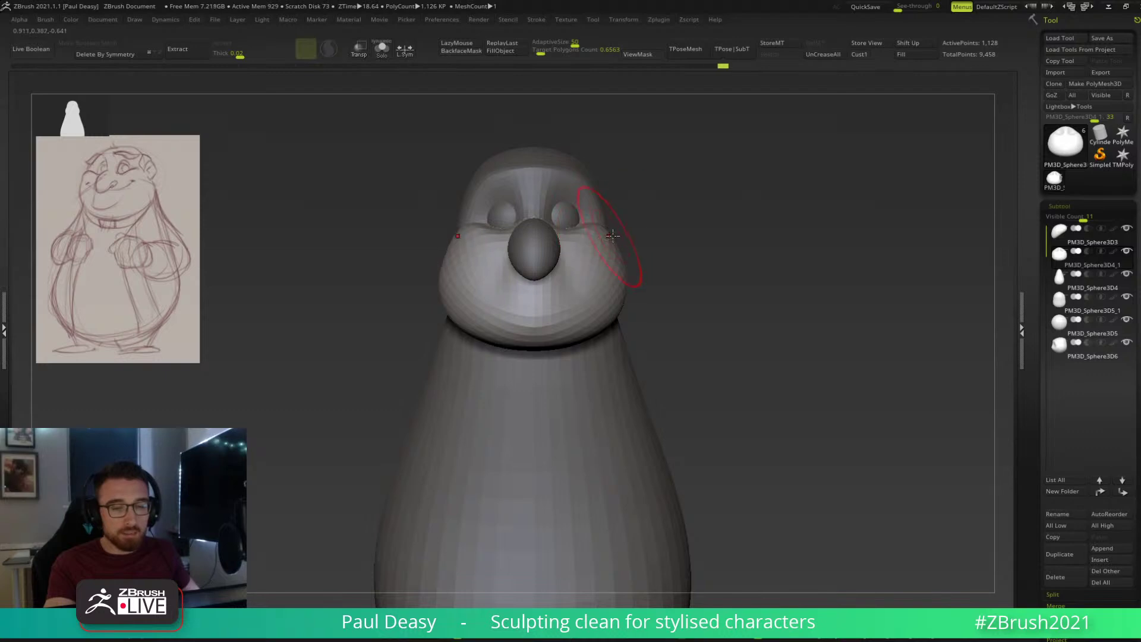
Select the head sphere, adjust its sides beside the eyes, and reselect the cheek sphere.
mouse_move(620, 288)
mouse_down()
mouse_move(595, 268)
mouse_move(589, 256)
mouse_move(615, 281)
mouse_move(586, 230)
mouse_up()
alt+click(586, 230)
mouse_move(652, 257)
mouse_down()
mouse_move(623, 281)
mouse_move(621, 262)
mouse_move(583, 259)
mouse_up()
mouse_move(632, 260)
mouse_down()
mouse_move(669, 259)
mouse_move(608, 244)
mouse_move(598, 263)
mouse_up()
key(space)
alt+click(588, 275)
key(space)
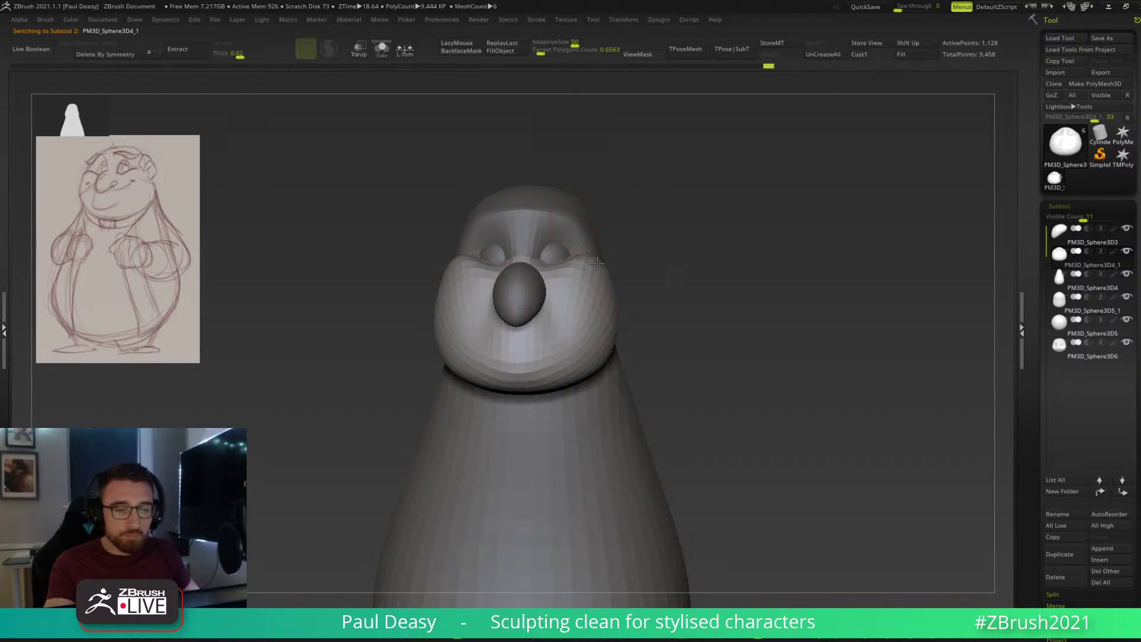
Select the eye spheres and move them slightly upward in the sockets with the transform gizmo.
alt+click(573, 257)
key(w)
drag(548, 189, 547, 182)
key(q)
alt+click(589, 288)
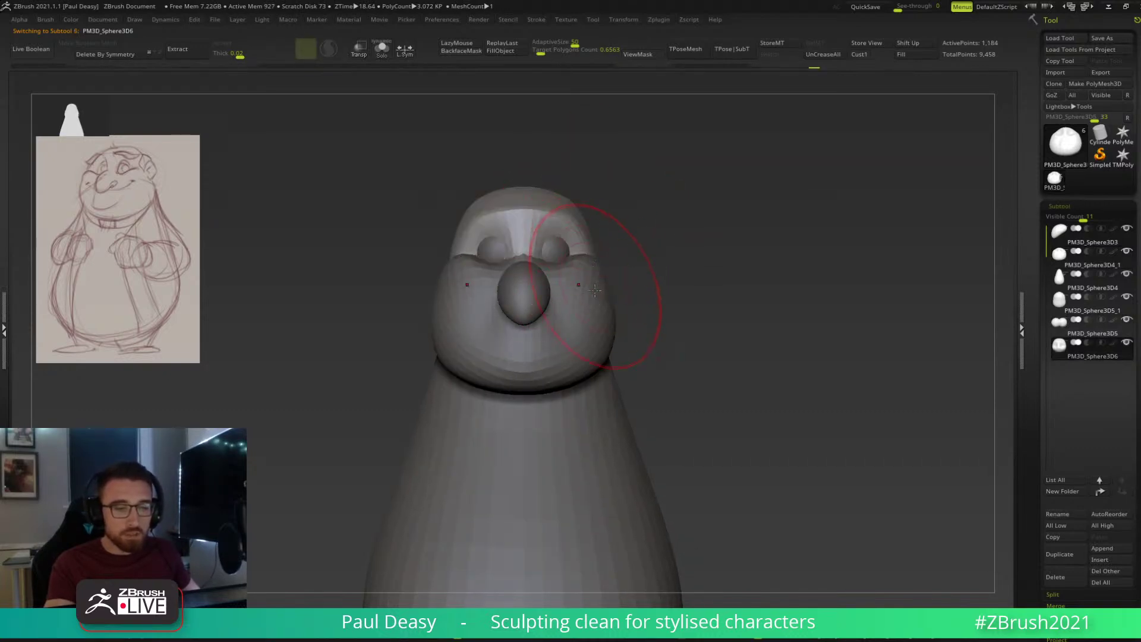
Reselect the cheek sphere and adjust the rear underside of the jaw from a side view.
alt+click(585, 348)
drag(665, 338, 633, 333)
mouse_move(627, 332)
mouse_down()
mouse_move(555, 392)
mouse_move(514, 340)
mouse_up()
key(space)
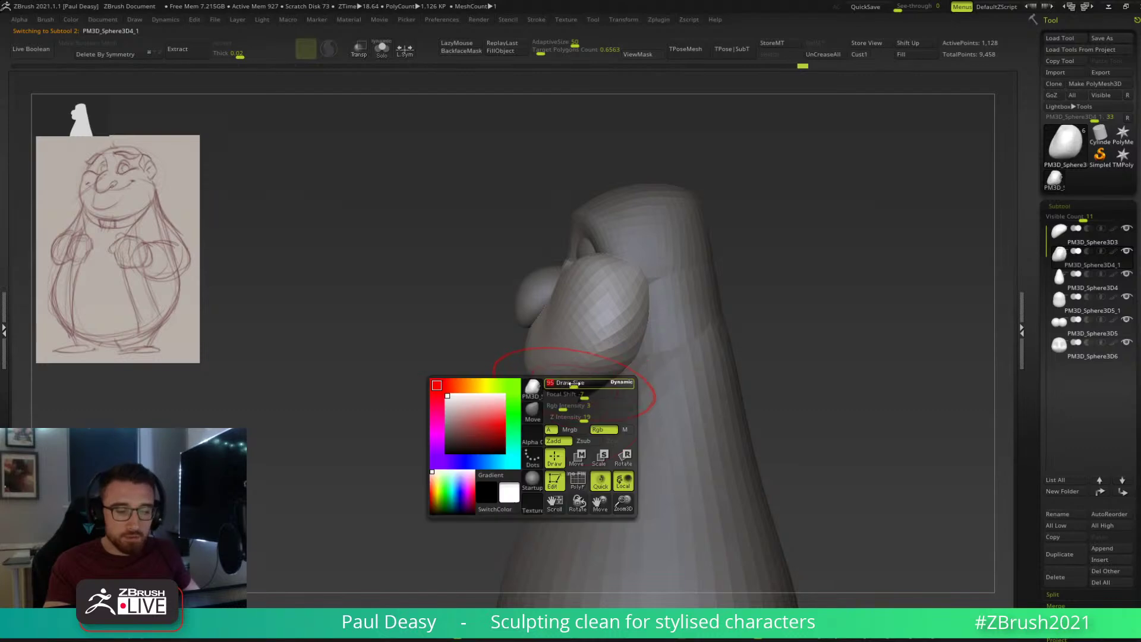
drag(636, 392, 633, 390)
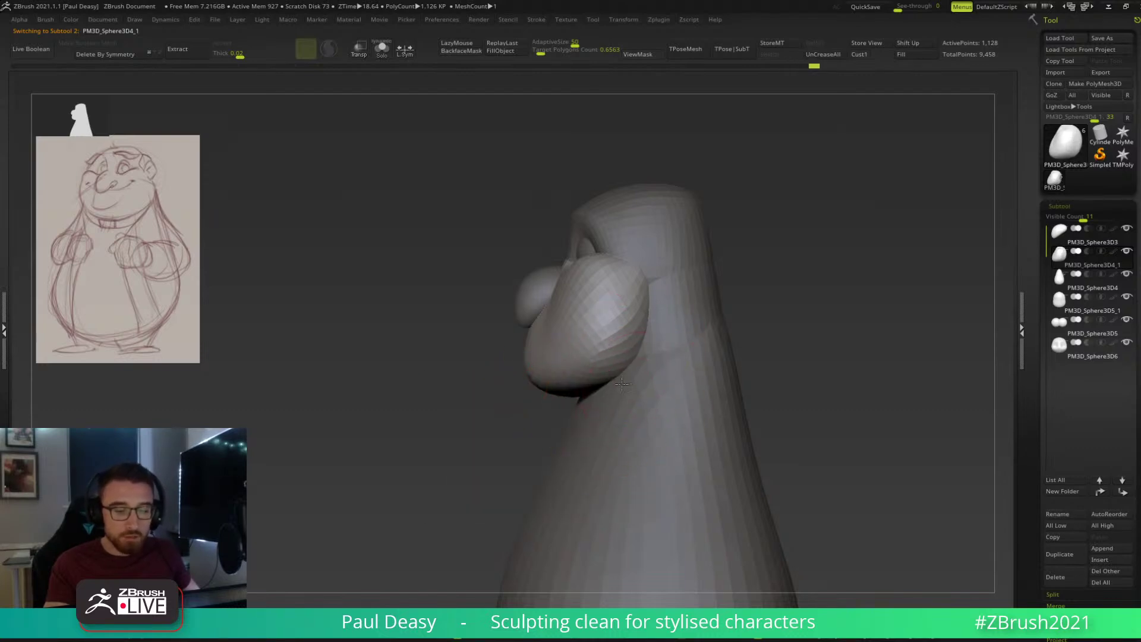
Refine the front and outer contours of the cheeks from side and front views, changing the Move brush size.
key(space)
drag(553, 351, 558, 305)
key(space)
mouse_move(577, 253)
mouse_down()
mouse_move(550, 327)
mouse_move(594, 311)
mouse_move(747, 316)
mouse_move(575, 300)
mouse_up()
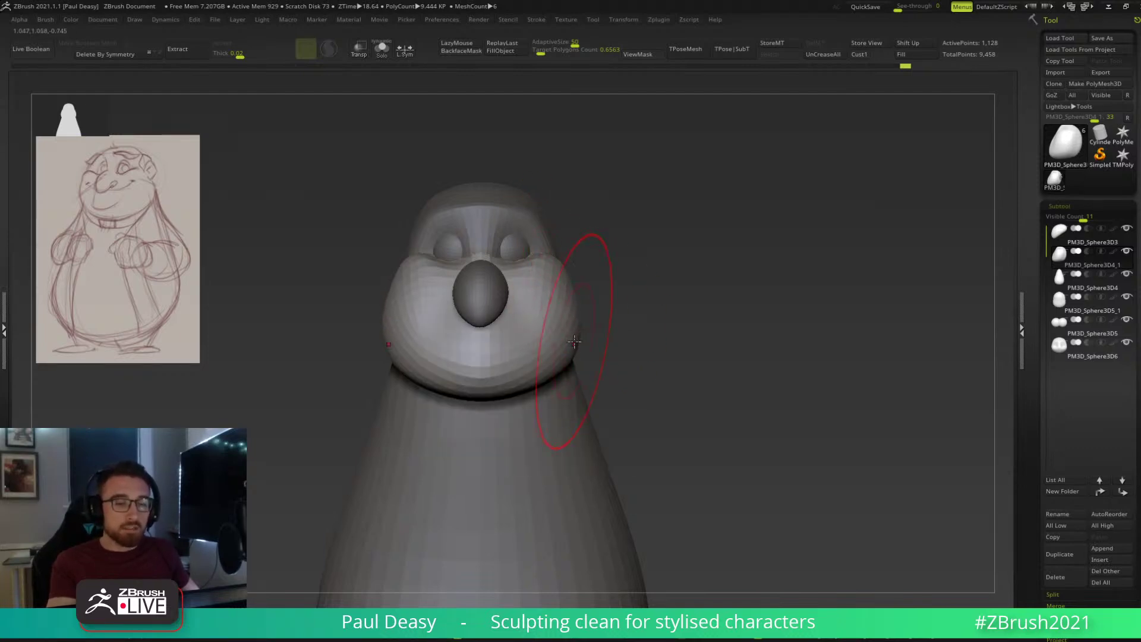
drag(581, 319, 574, 332)
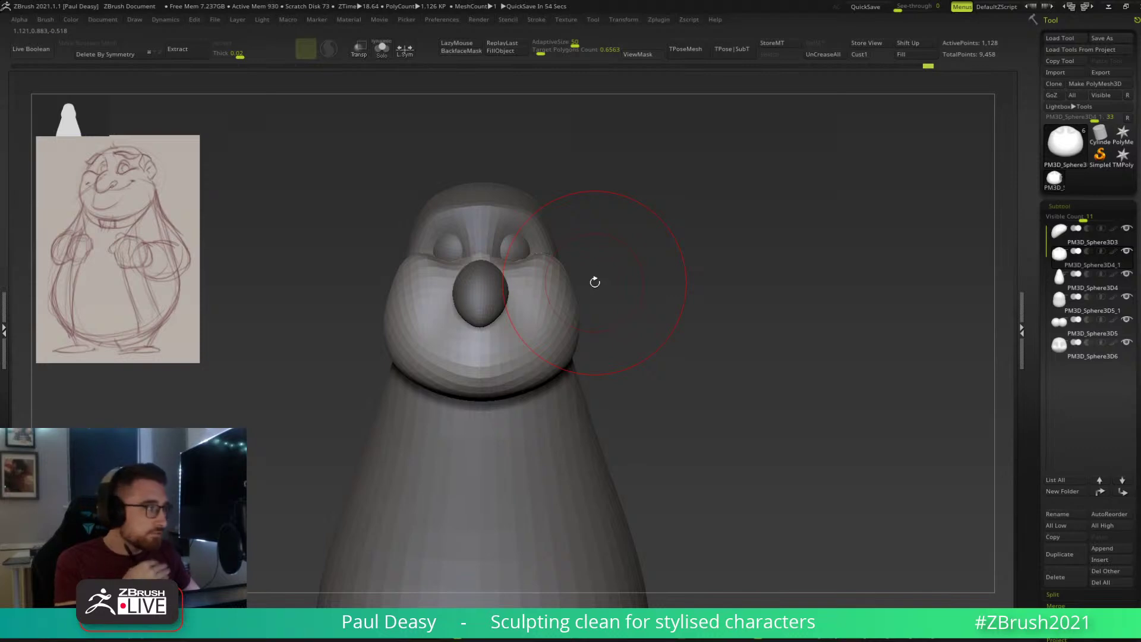
Fine-tune the upper outer cheek contours beside the eyes with small Move brush strokes, checking against the sketch.
right_click(558, 265)
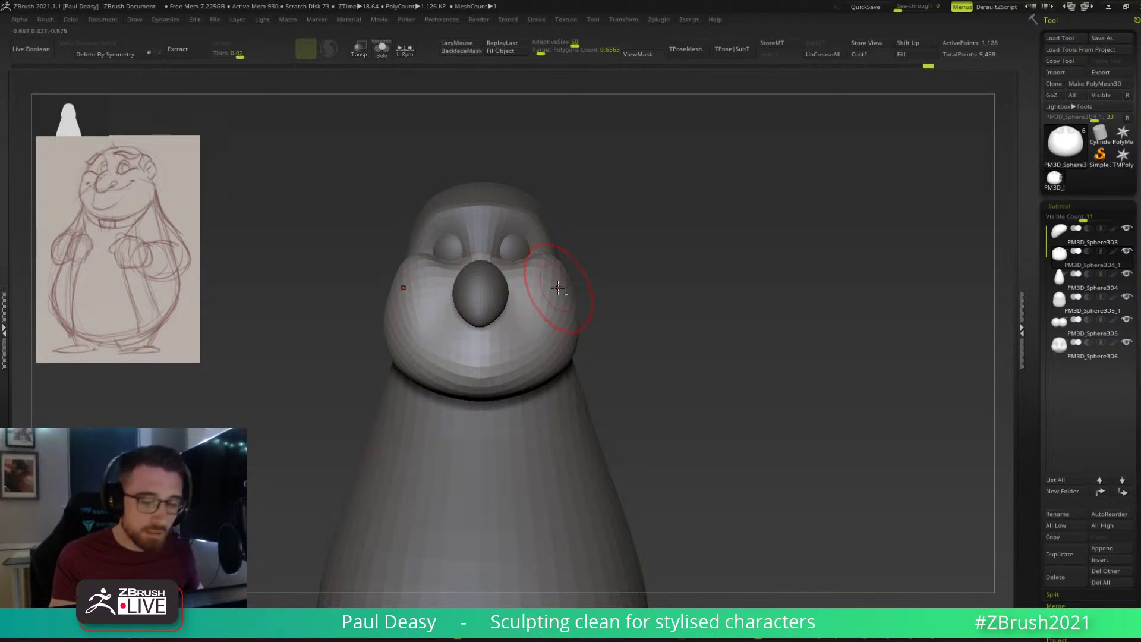
right_click(545, 280)
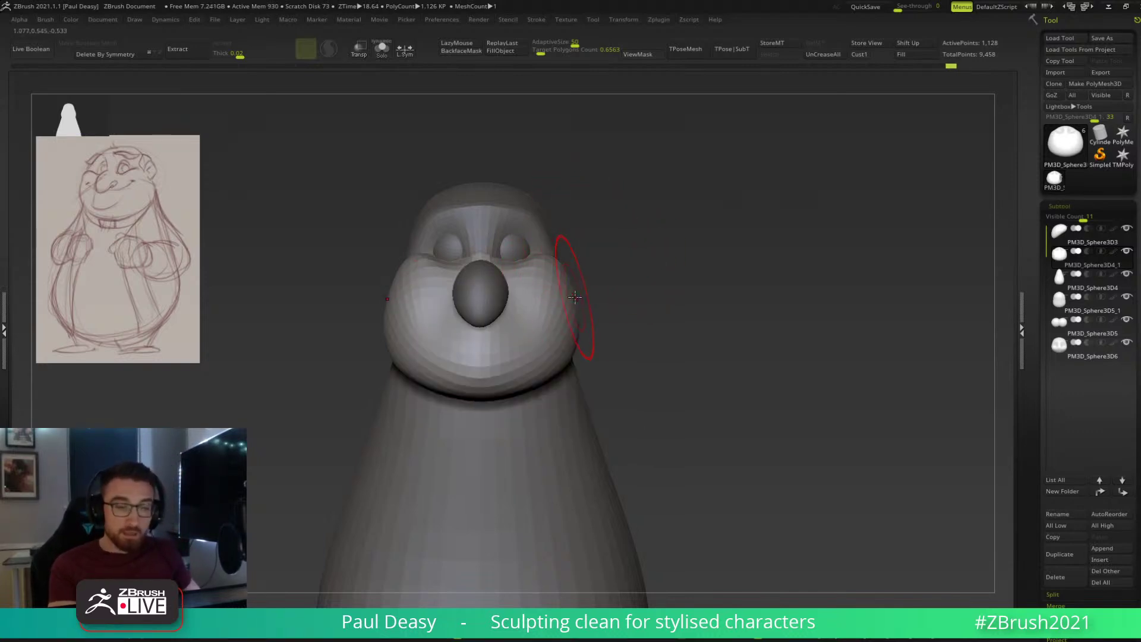
right_click(579, 266)
right_drag(654, 259, 535, 261)
right_click(542, 286)
mouse_move(560, 267)
mouse_down()
mouse_move(555, 284)
mouse_move(565, 264)
mouse_up()
right_click(553, 283)
mouse_move(567, 263)
right_down()
mouse_move(628, 236)
mouse_move(575, 242)
mouse_move(624, 293)
mouse_move(565, 305)
right_up()
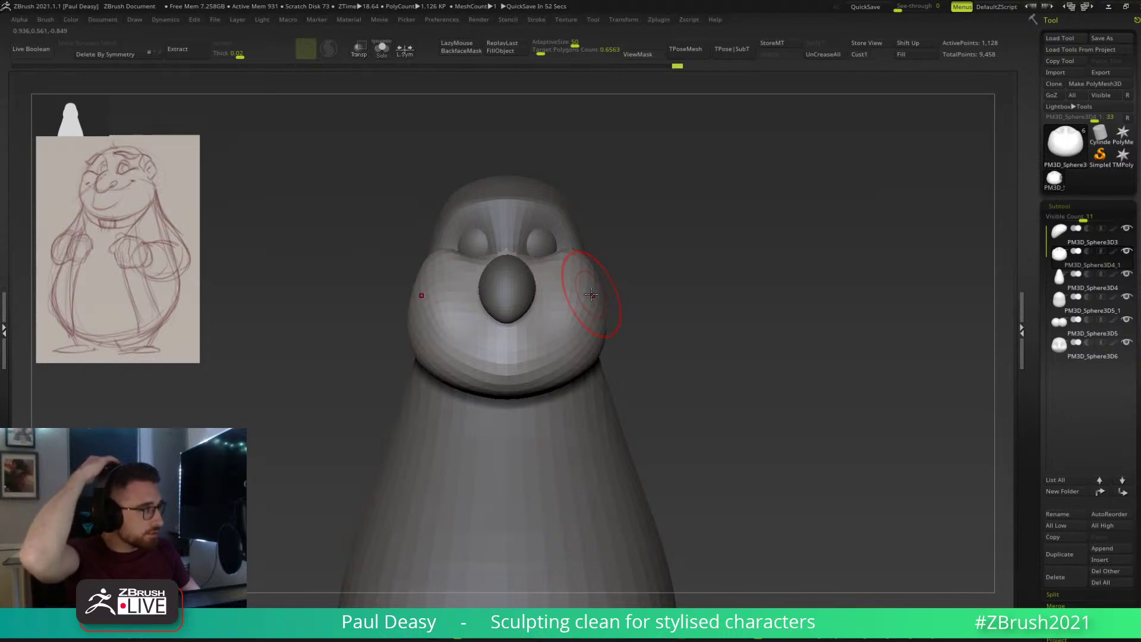
key(space)
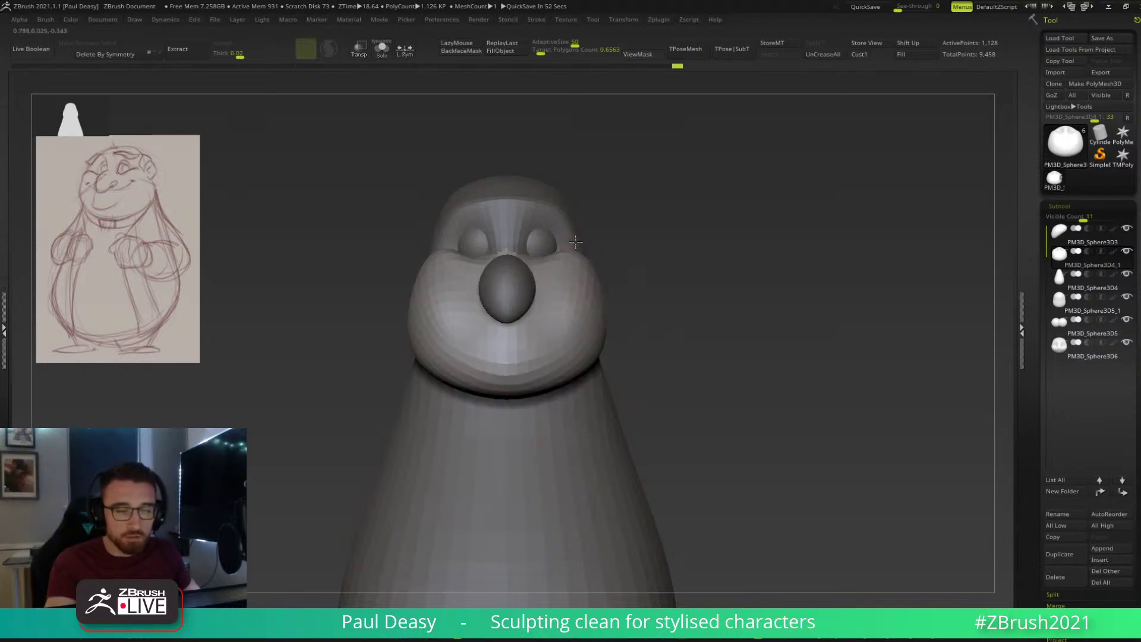
Reshape the upper cheeks beside and below the eyes from side and front views, resizing the Move brush between strokes.
drag(619, 248, 573, 234)
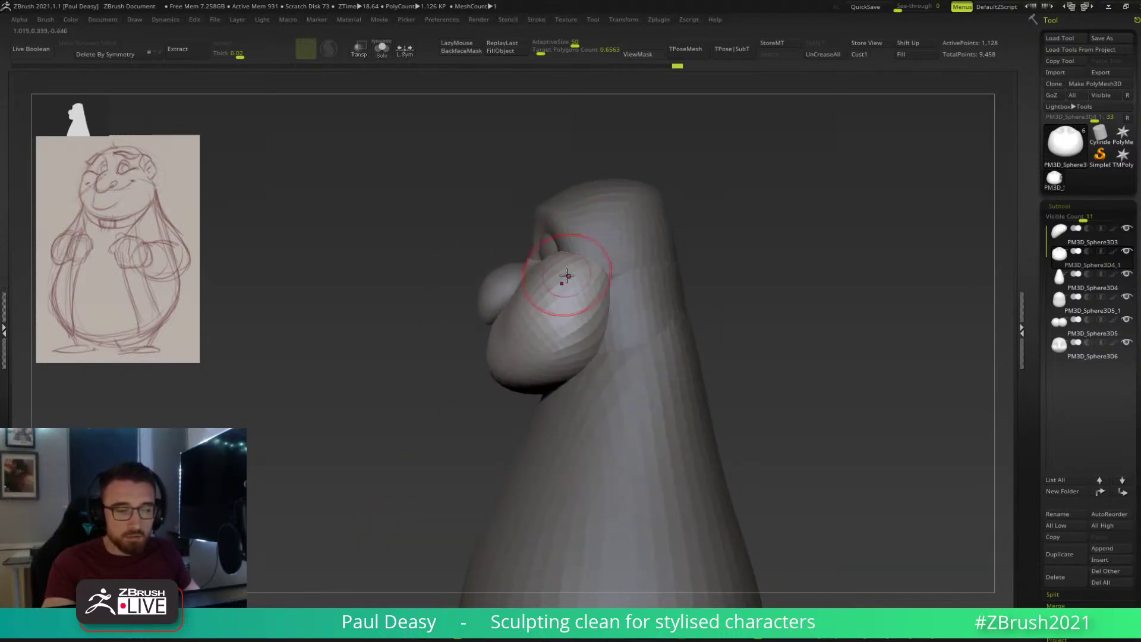
key(space)
key(space)
drag(754, 291, 862, 309)
key(space)
drag(518, 327, 529, 327)
key(space)
key([)
key([)
key([)
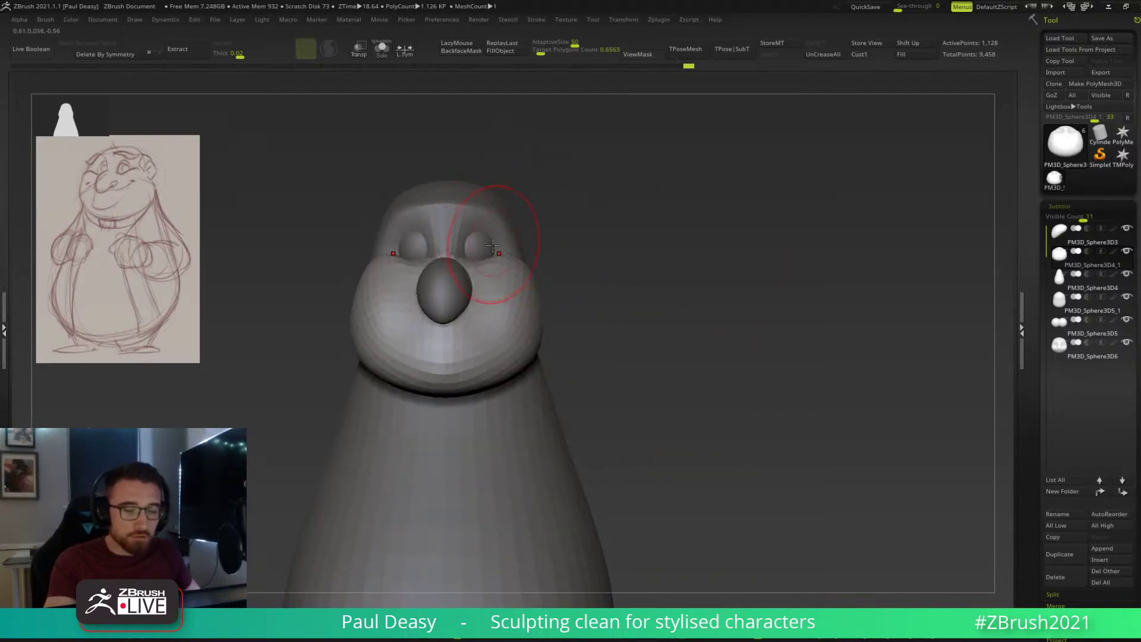
mouse_move(523, 266)
right_down()
mouse_move(496, 268)
mouse_move(502, 280)
right_up()
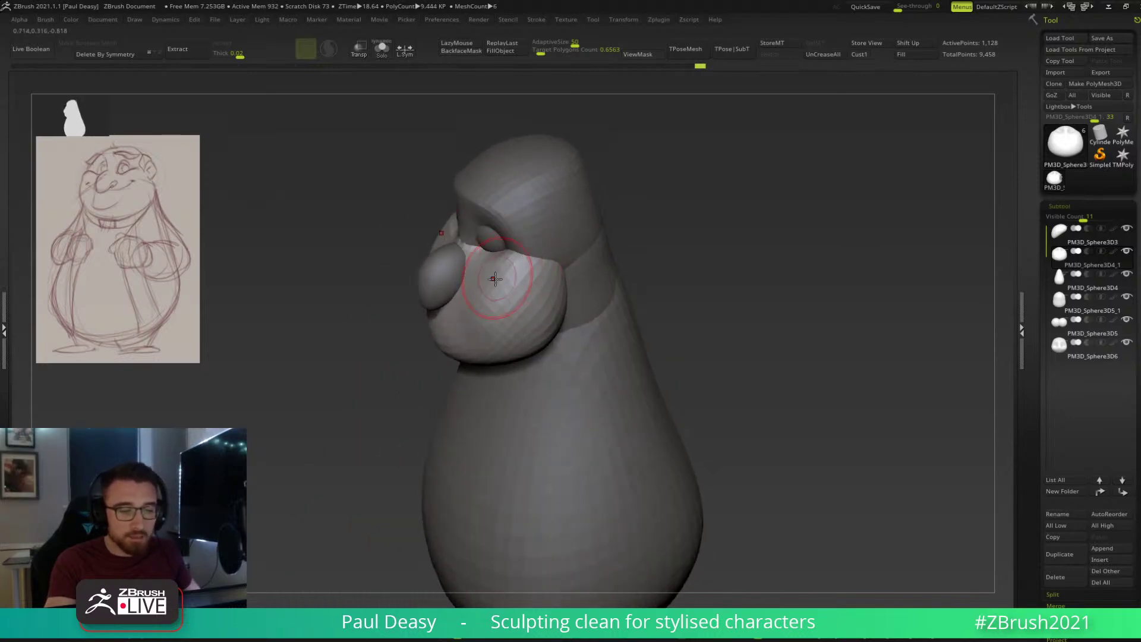
Refine the front and underside of the cheek mass with the Move brush from three-quarter and side views, comparing the front silhouette with the sketch.
right_drag(516, 325, 504, 309)
key(space)
key(space)
click(487, 328)
drag(488, 328, 479, 352)
key(space)
key(space)
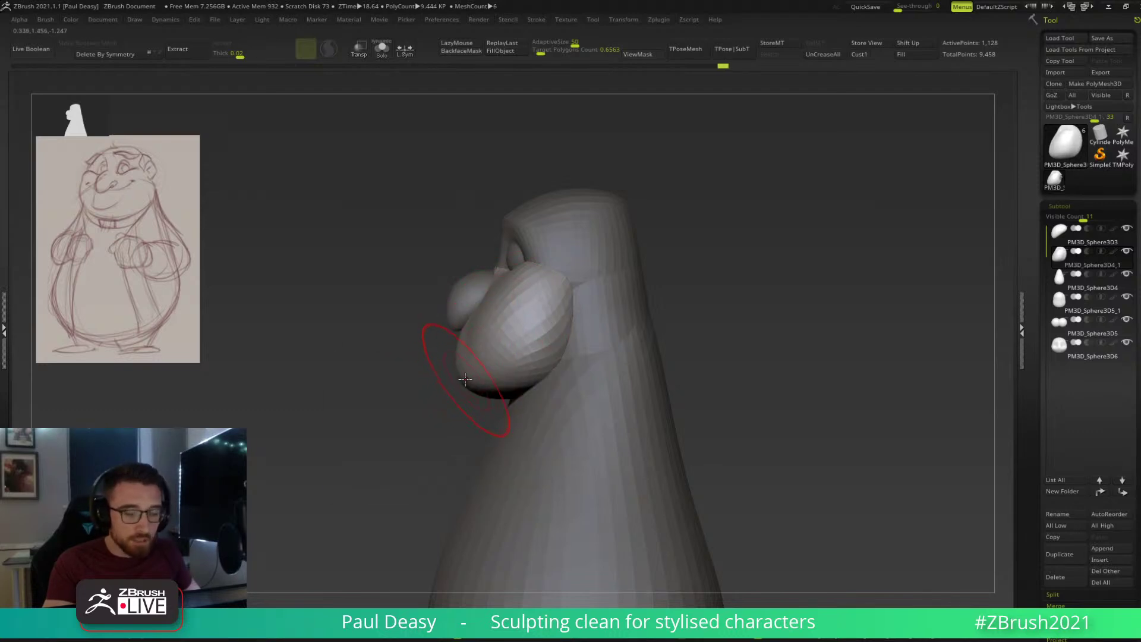
drag(517, 400, 476, 382)
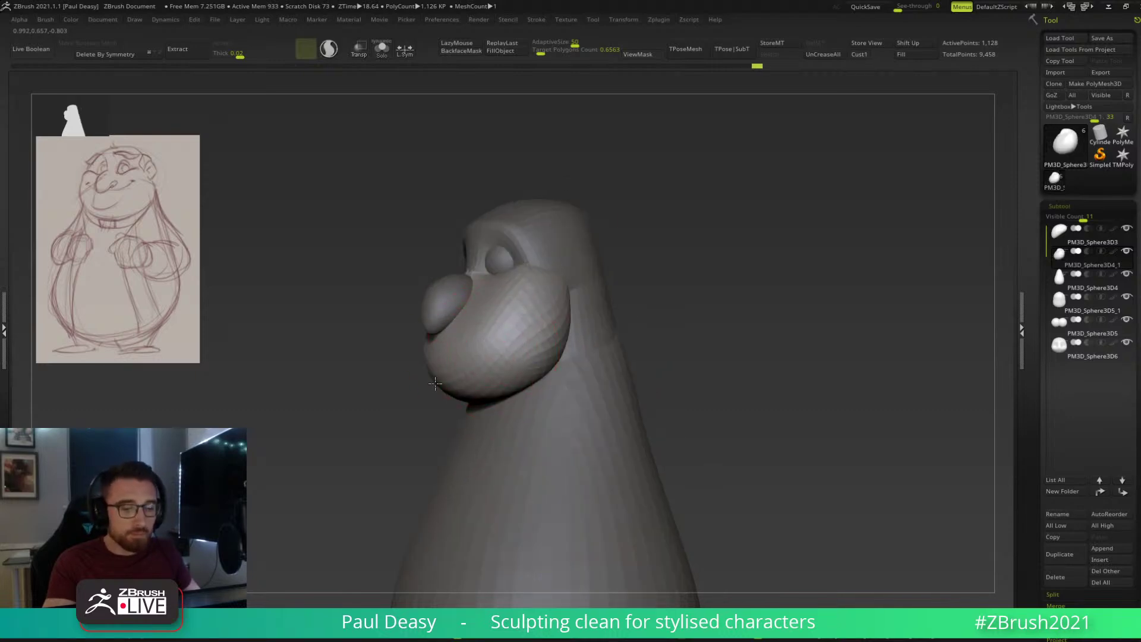
drag(519, 326, 631, 332)
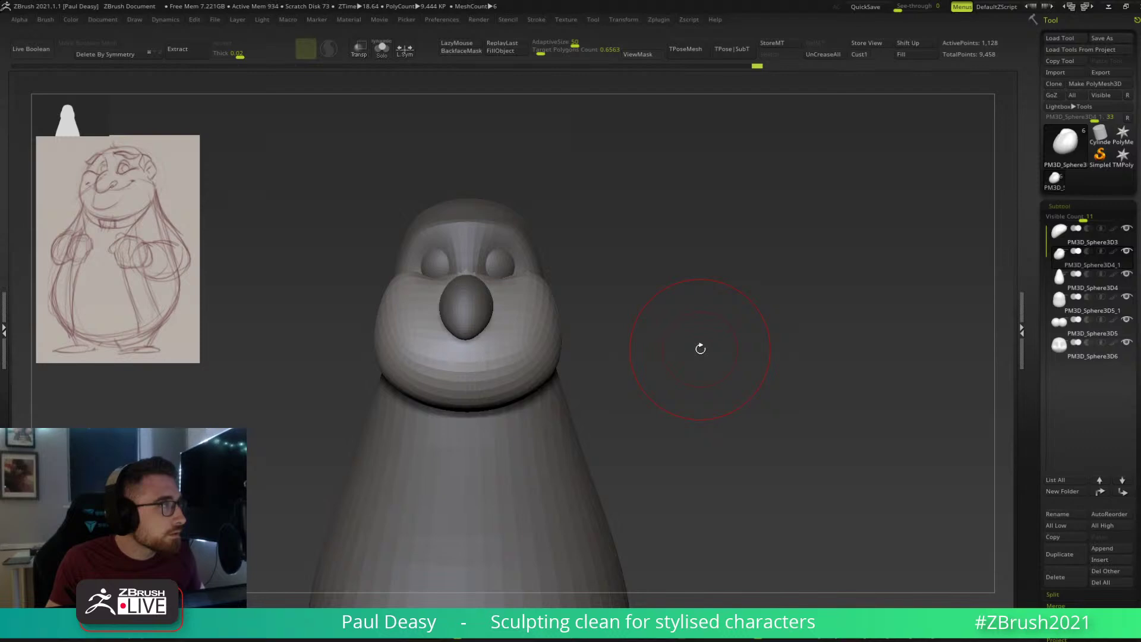
drag(700, 349, 697, 341)
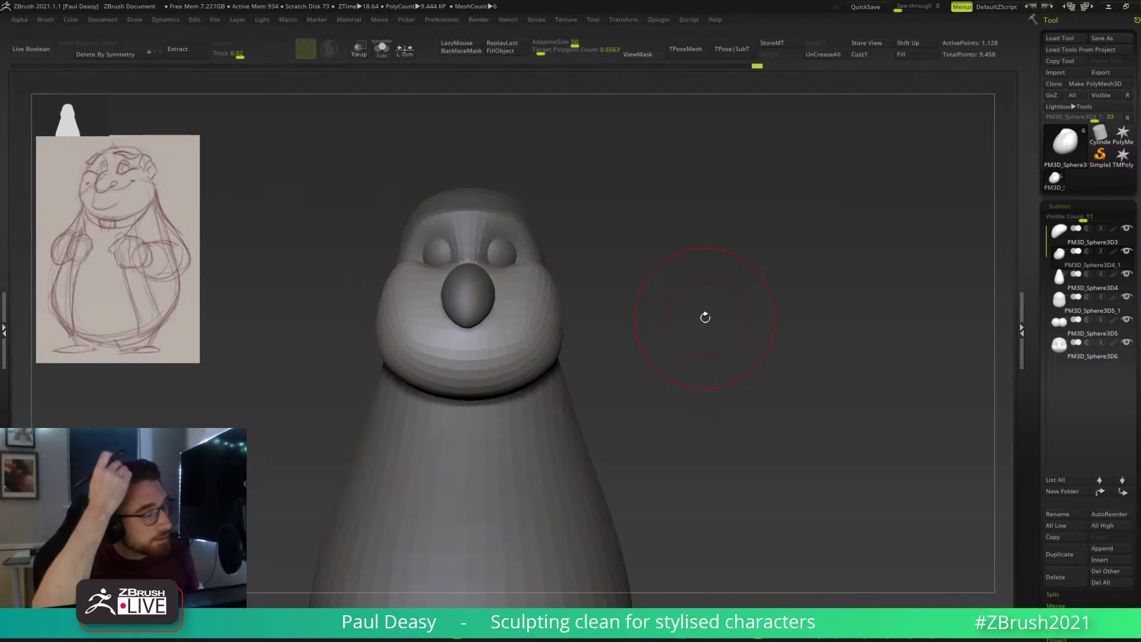
Reselect the cheek sphere and even out its upper outer contours below the eyes with a resized brush and smoothing strokes.
alt+click(538, 252)
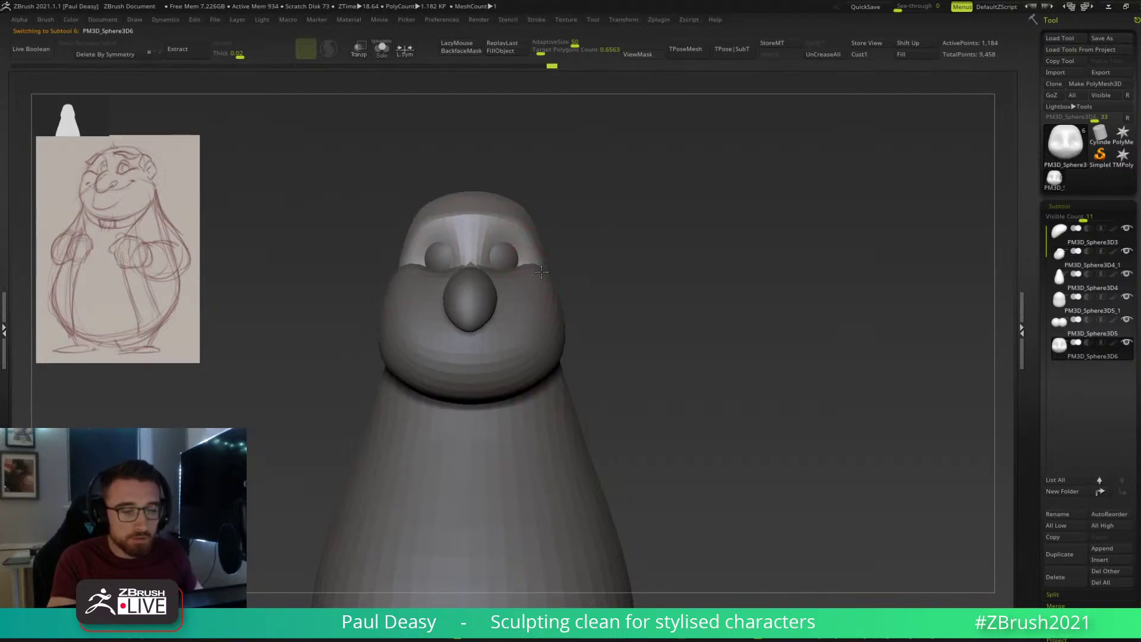
alt+click(542, 284)
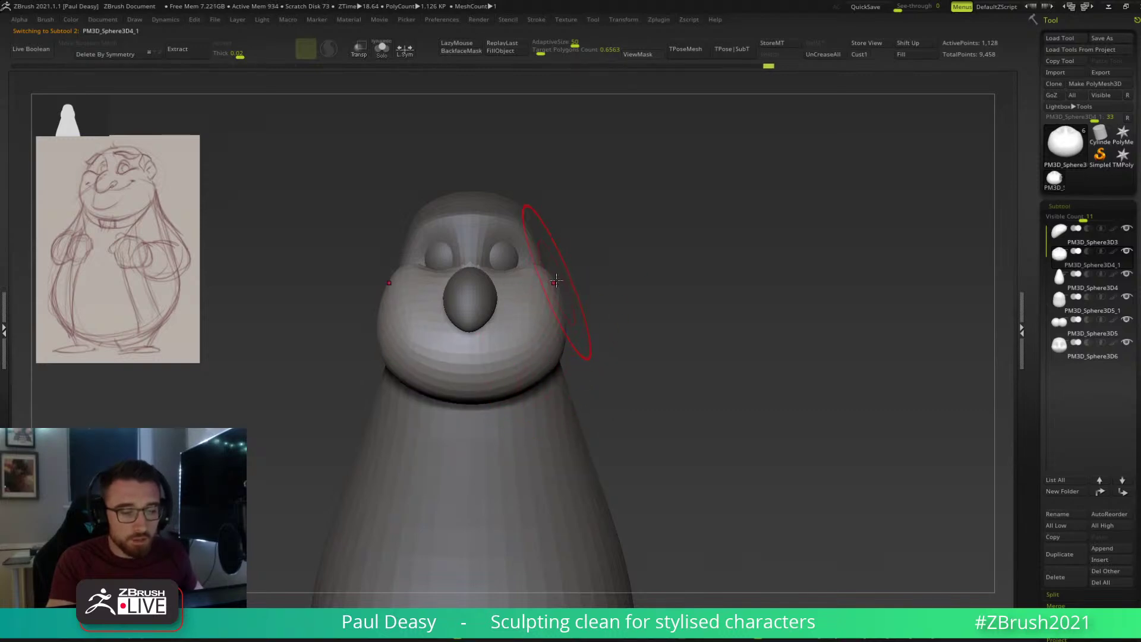
key(space)
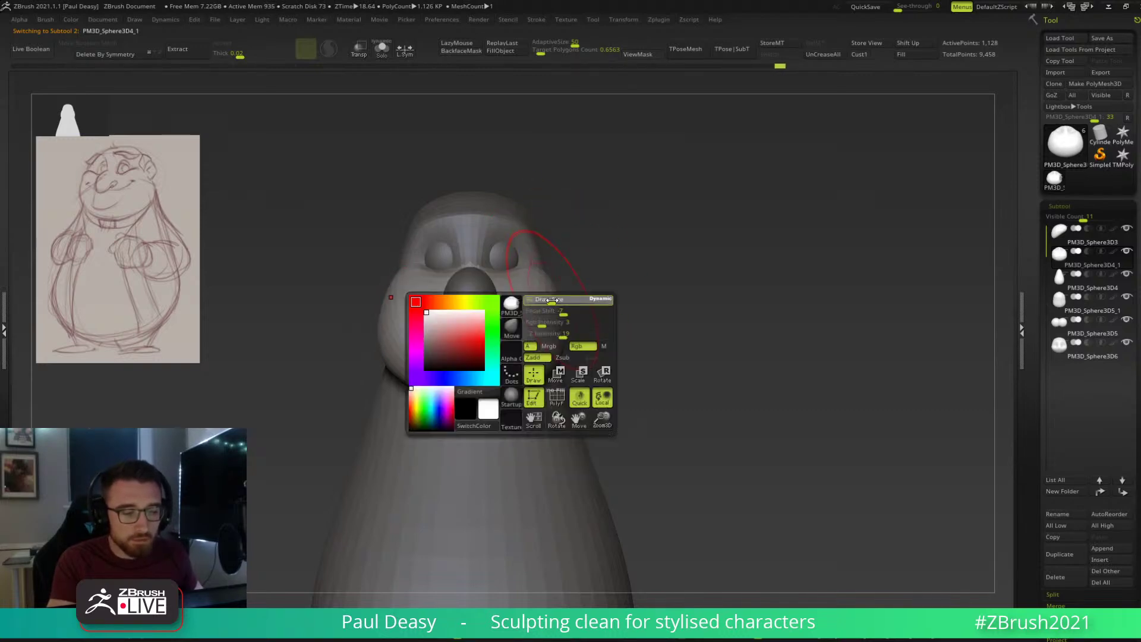
mouse_move(522, 311)
shift+mouse_down()
mouse_move(522, 333)
mouse_move(454, 339)
shift+mouse_up()
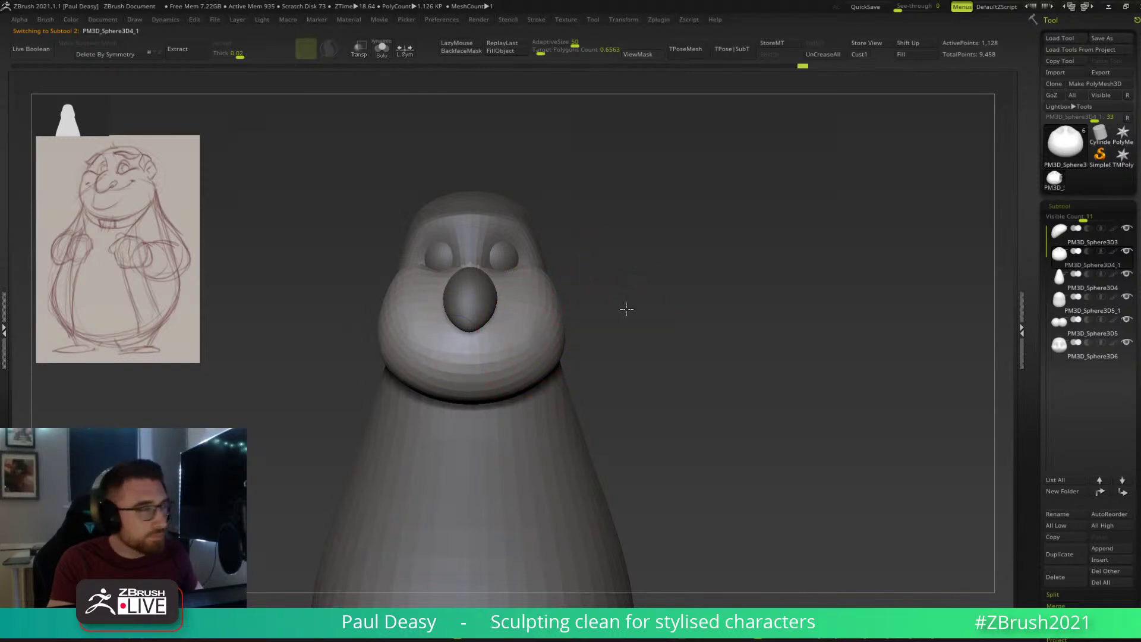
alt+drag(628, 322, 627, 311)
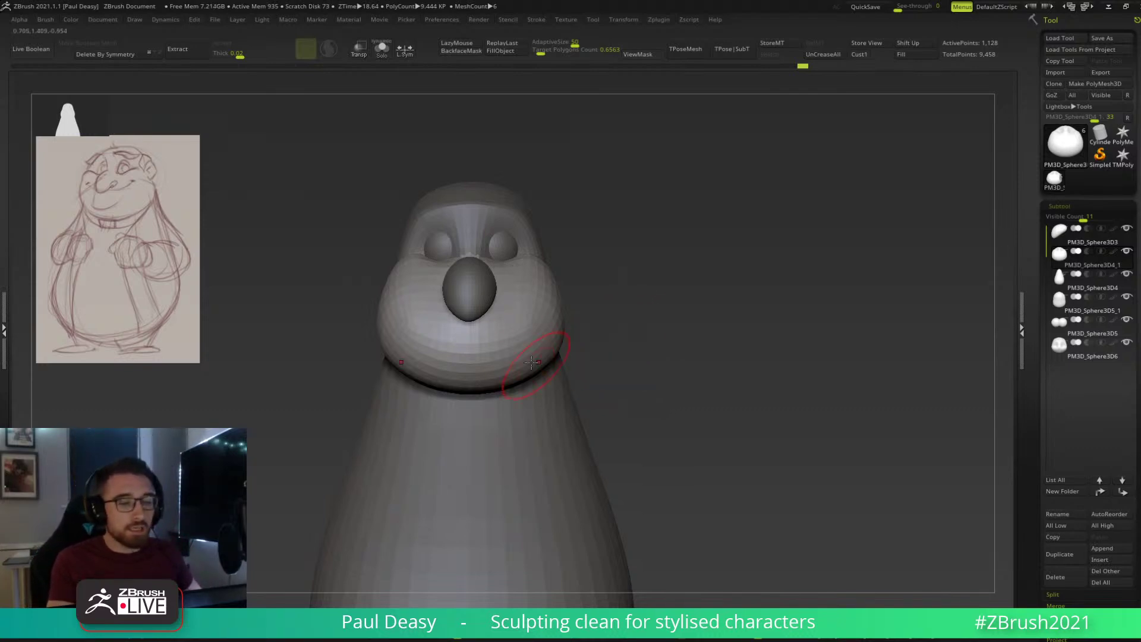
key(space)
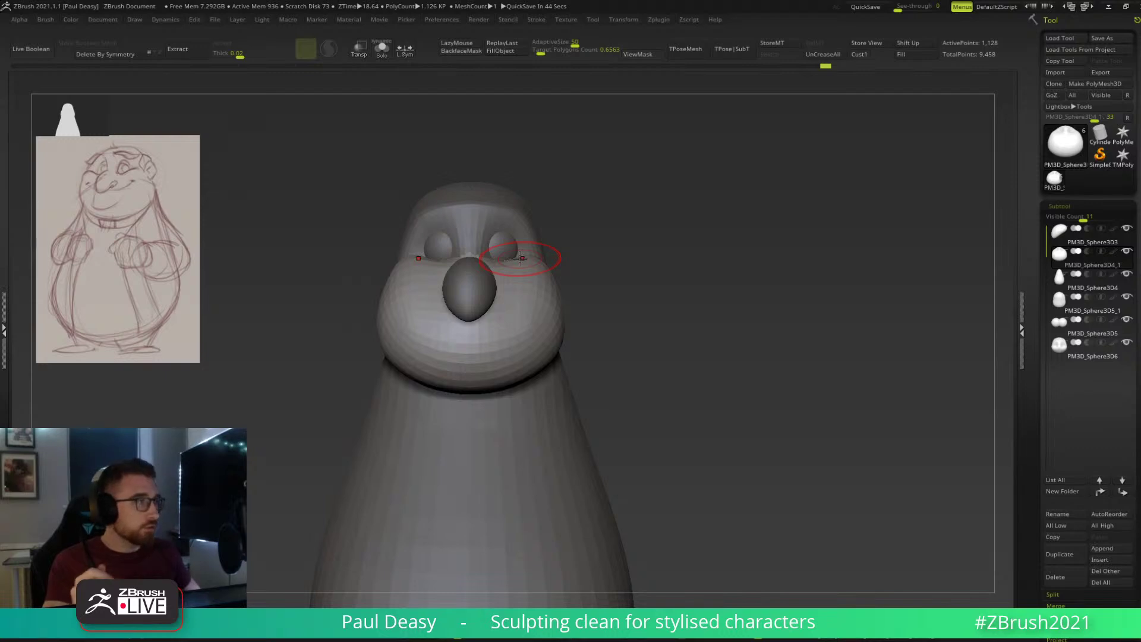
key(space)
shift+drag(527, 308, 533, 316)
mouse_move(606, 324)
mouse_down()
mouse_move(593, 327)
mouse_move(642, 301)
mouse_up()
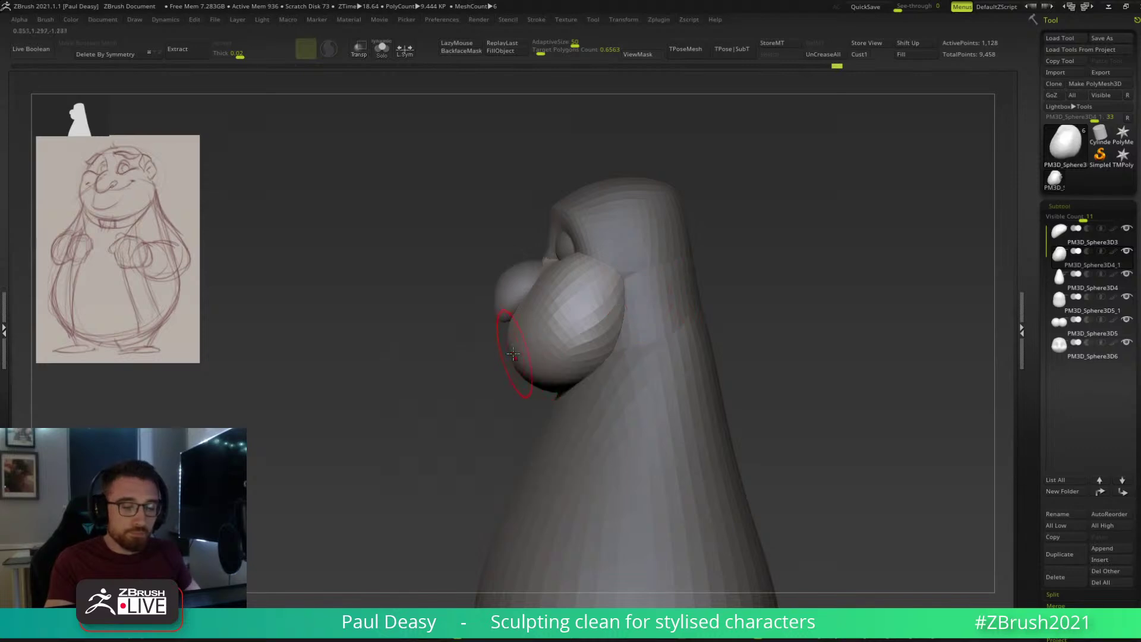
Select the nose sphere and duplicate it with the transform gizmo, placing the copy below the nose in front of the mouth.
key(w)
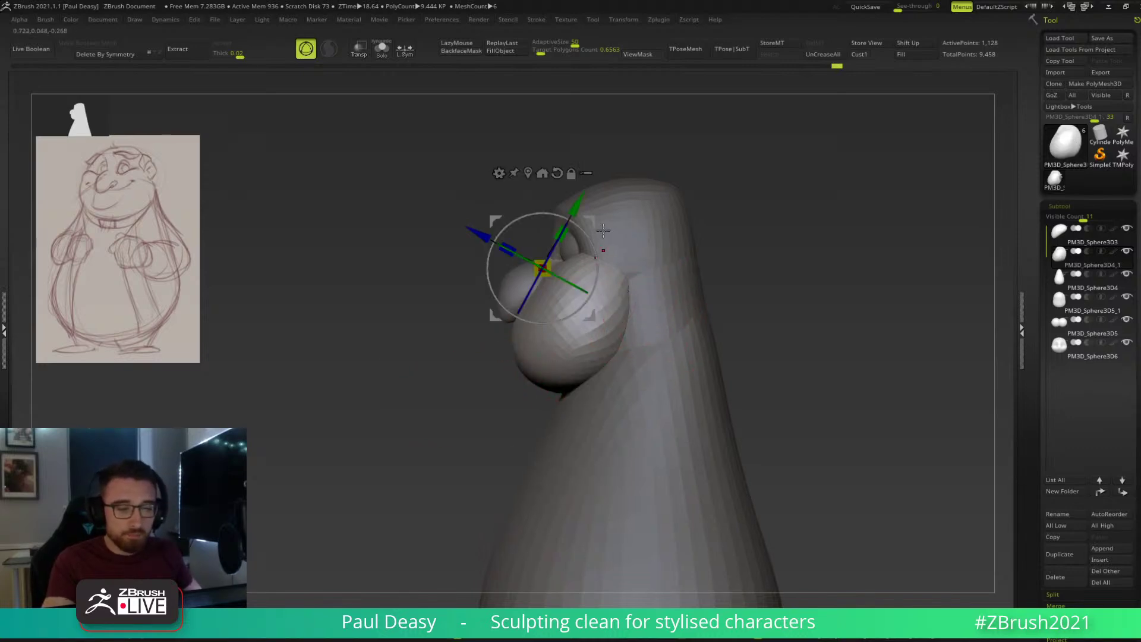
key(q)
alt+click(525, 278)
key(w)
drag(540, 267, 499, 327)
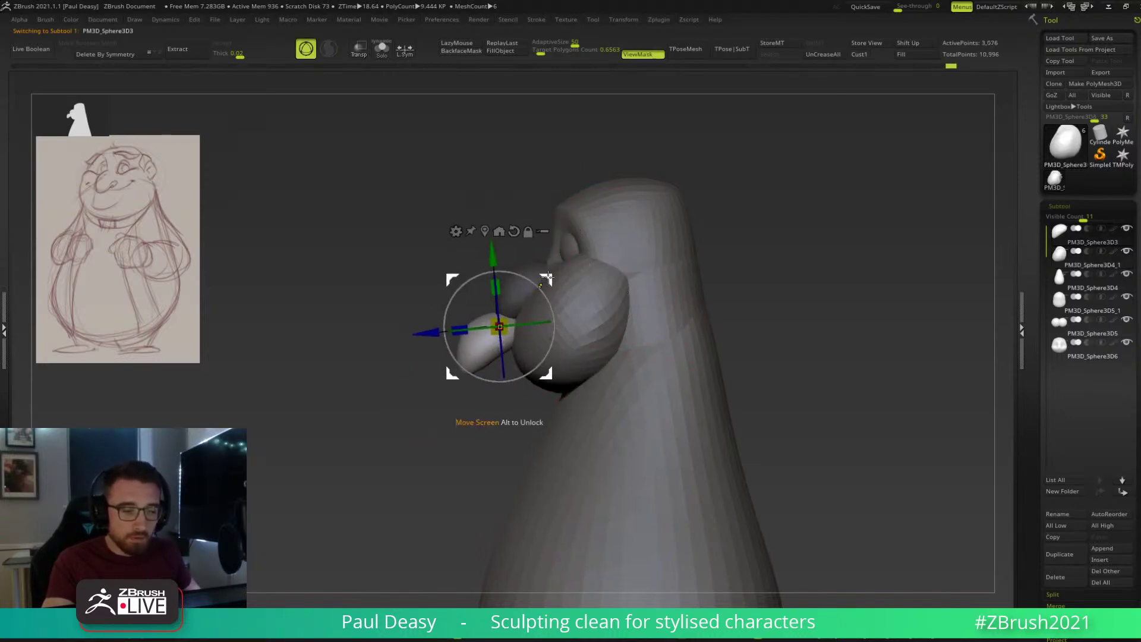
Split the nose copy into its own subtool, then scale, rotate and push it into the front of the cheeks as a lower lip.
key(ctrl+w)
key(q)
key(w)
drag(548, 281, 547, 276)
drag(553, 295, 584, 271)
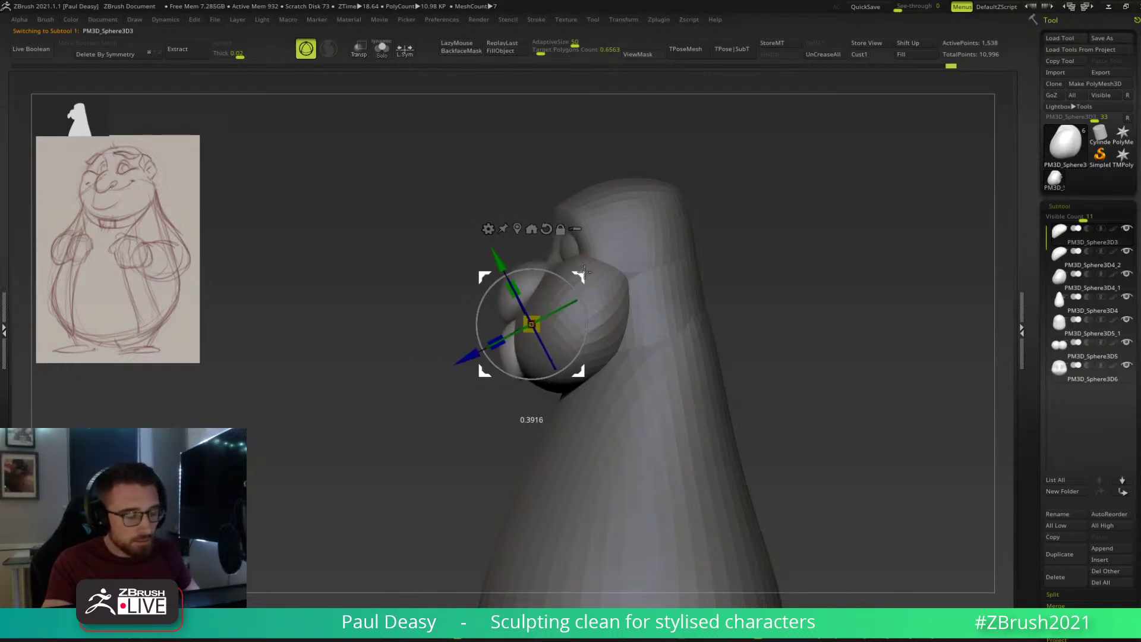
drag(584, 272, 590, 278)
key(q)
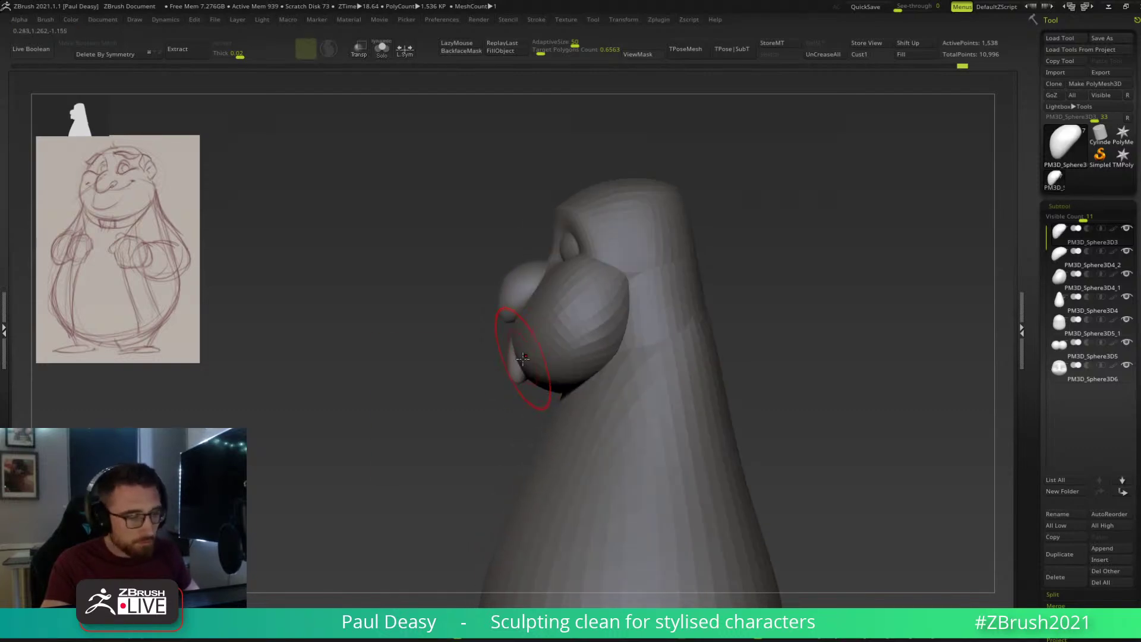
Shape the lower lip form and the front of the cheek sphere behind it with Move brush strokes, alternating between the two subtools.
right_click(537, 373)
alt+click(529, 328)
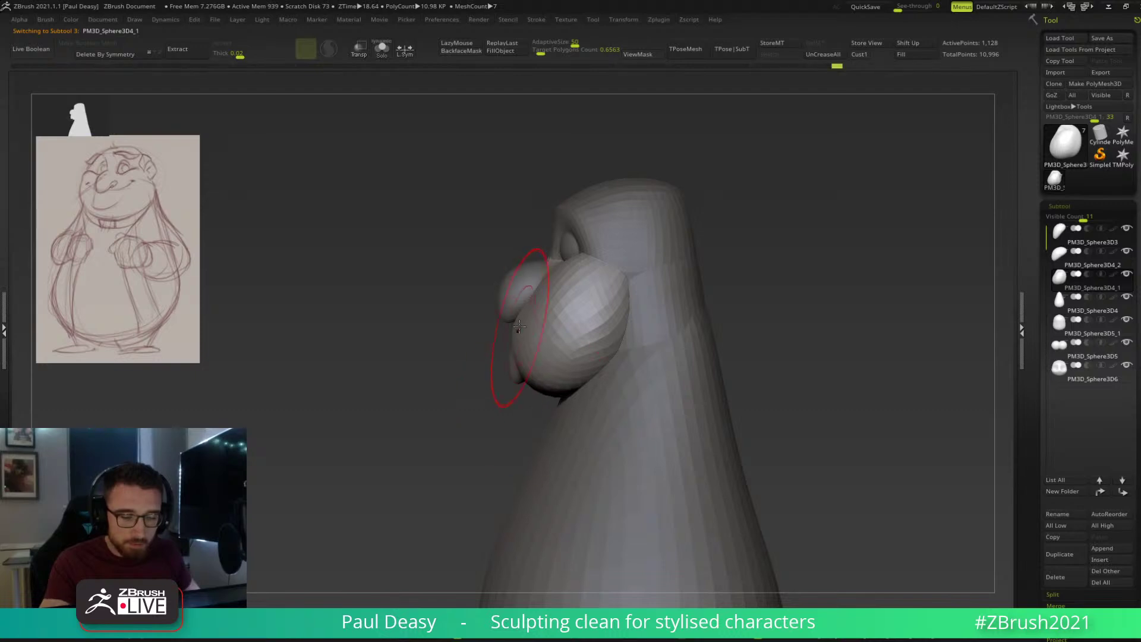
right_click(535, 341)
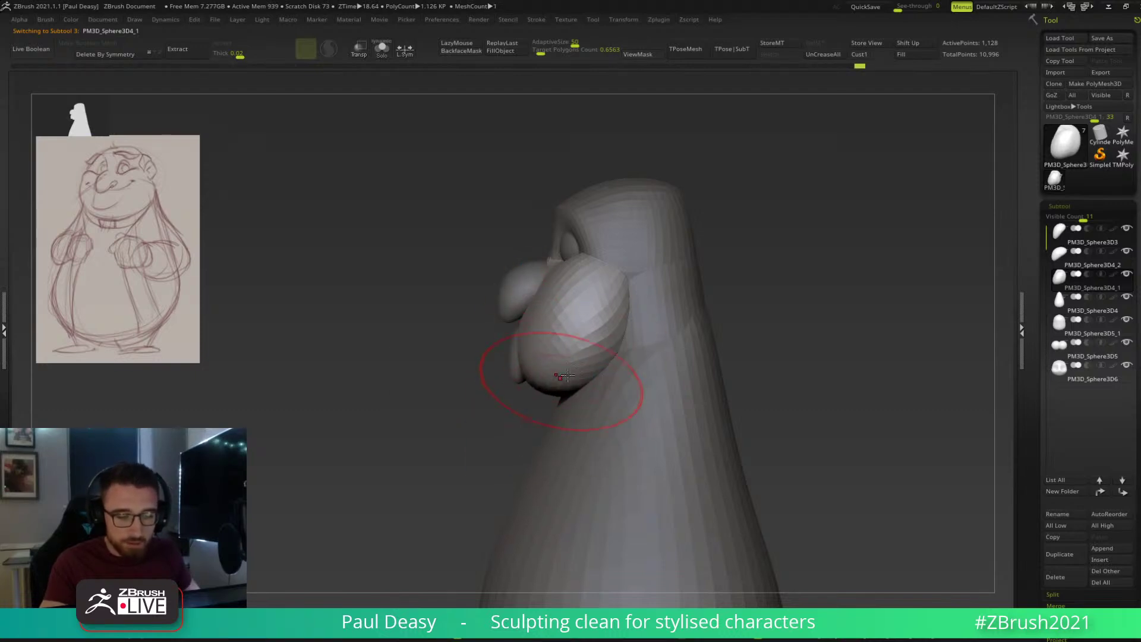
alt+click(522, 338)
right_click(515, 356)
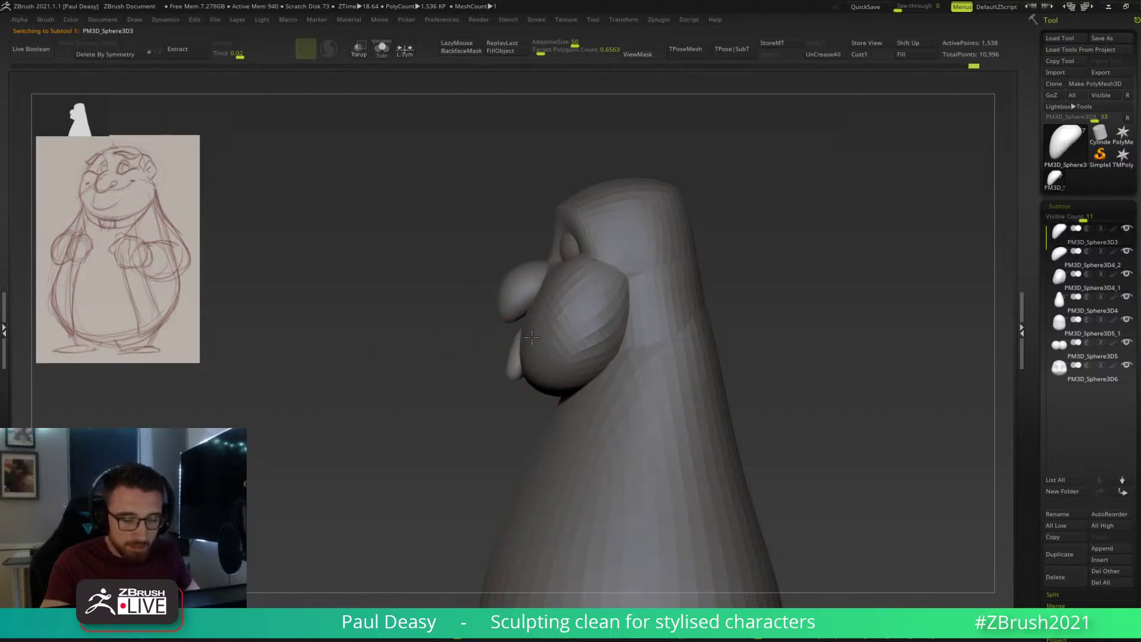
right_click(511, 366)
drag(511, 366, 503, 366)
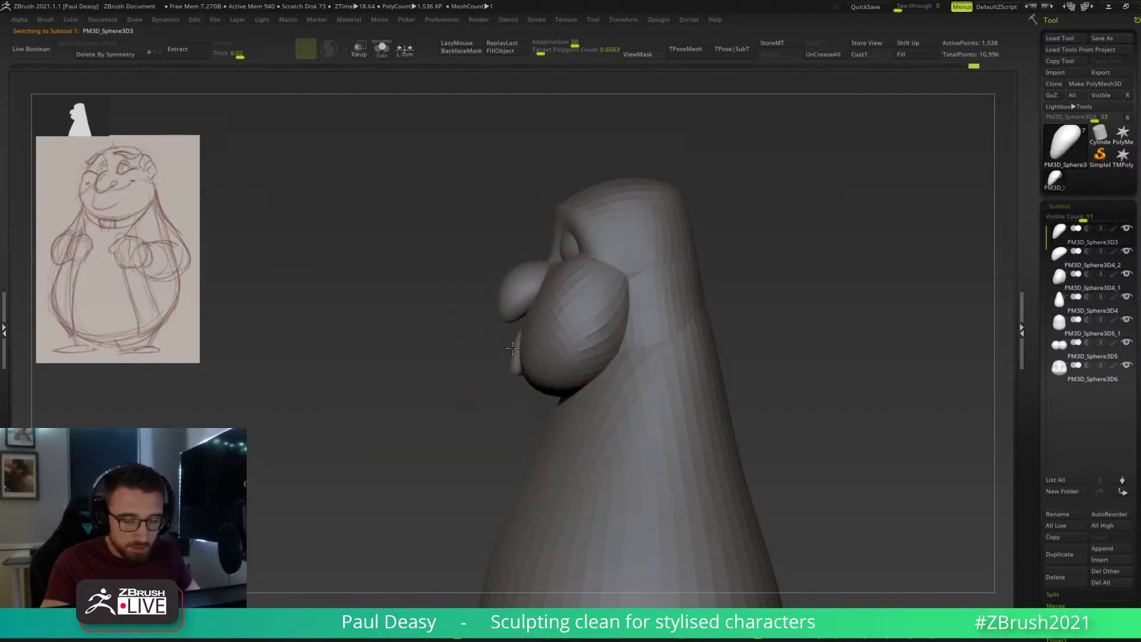
right_click(522, 331)
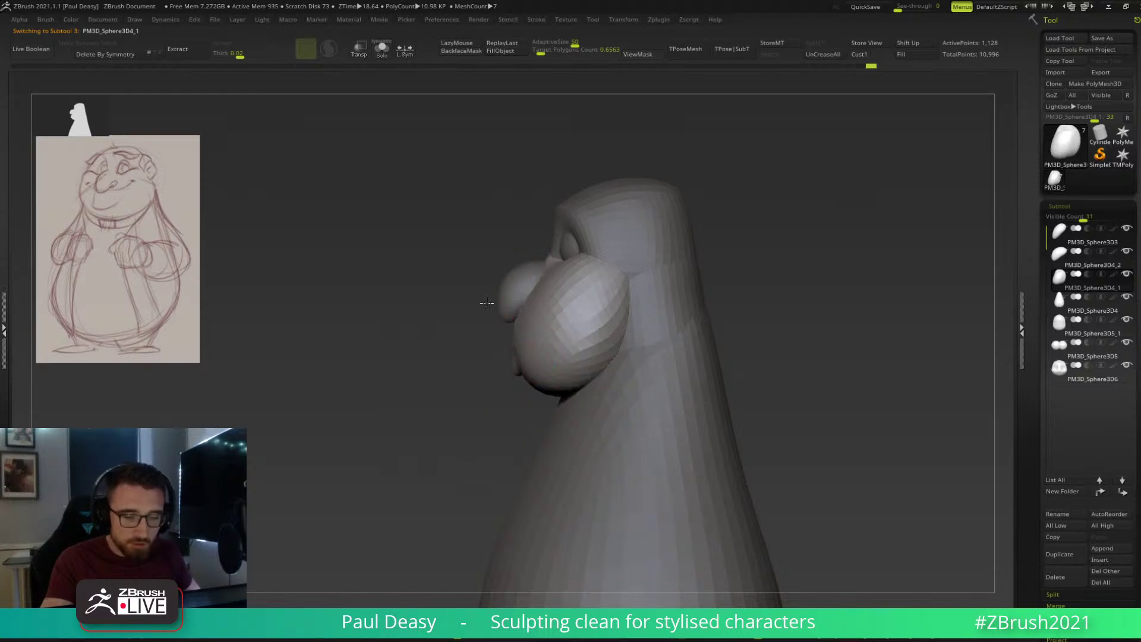
Adjust the side profile of the muzzle and chin spheres, alternating between the two subtools.
alt+click(517, 352)
alt+click(523, 285)
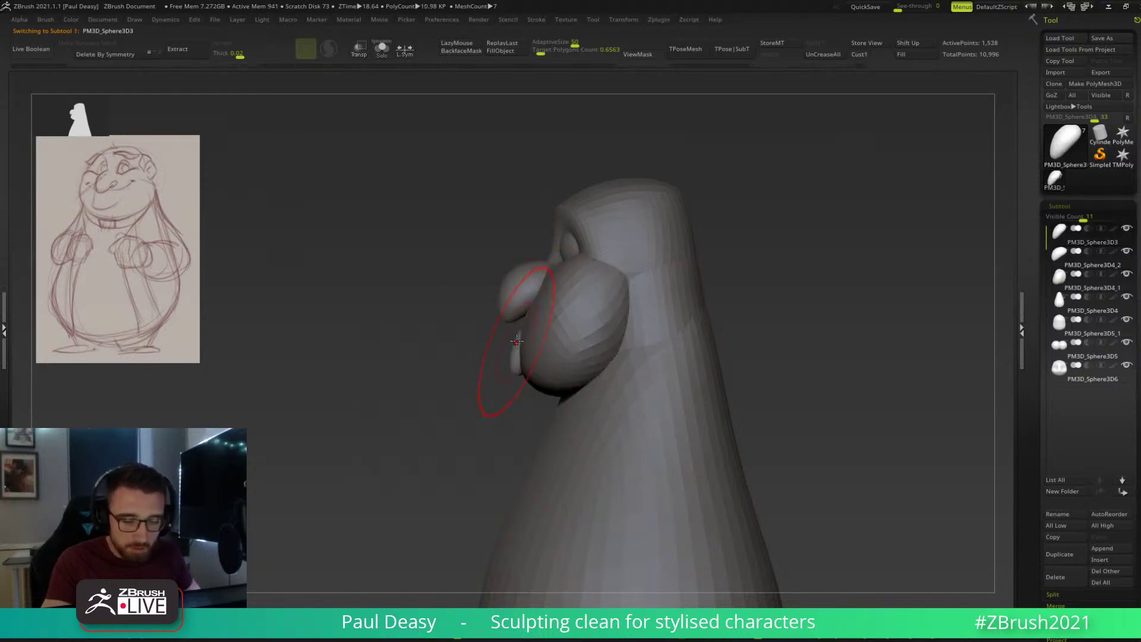
right_click(522, 305)
alt+click(526, 344)
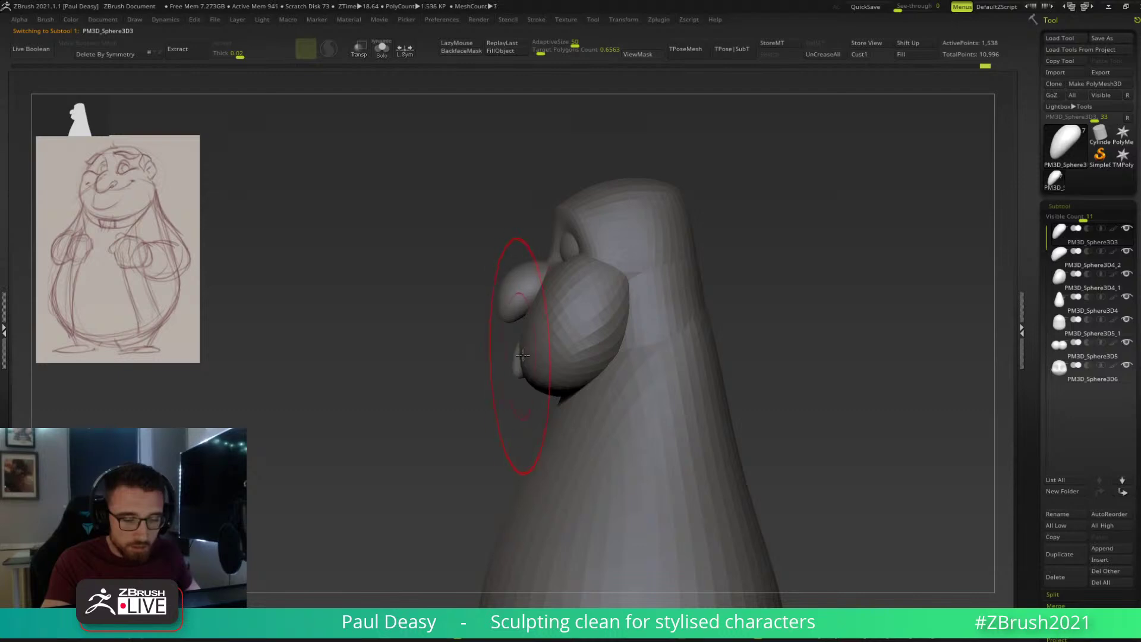
alt+click(560, 384)
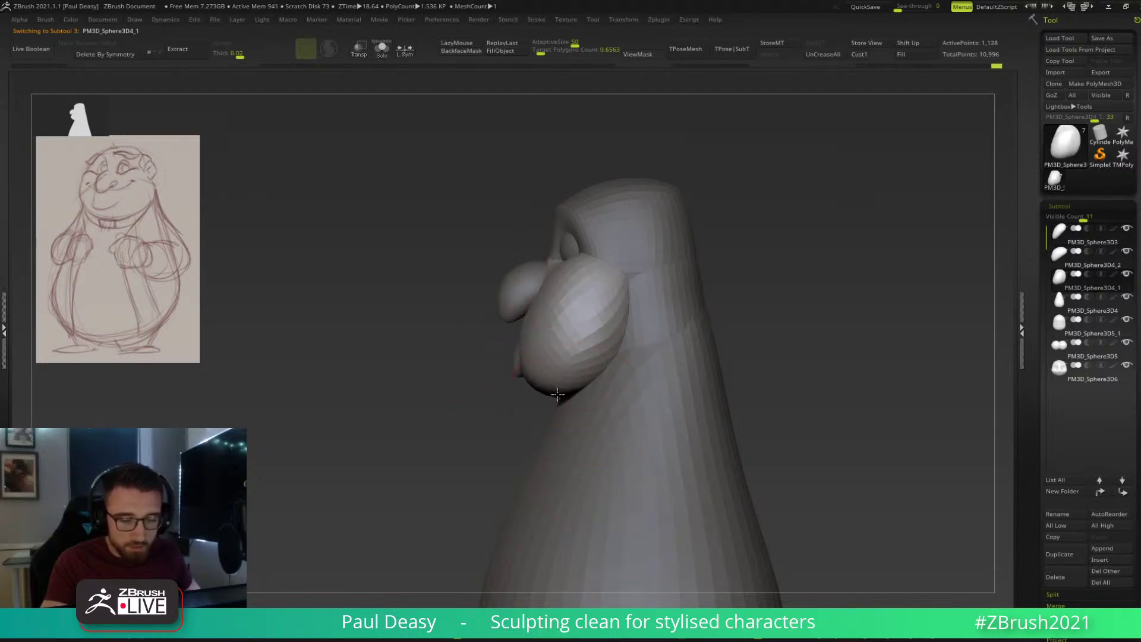
alt+click(518, 377)
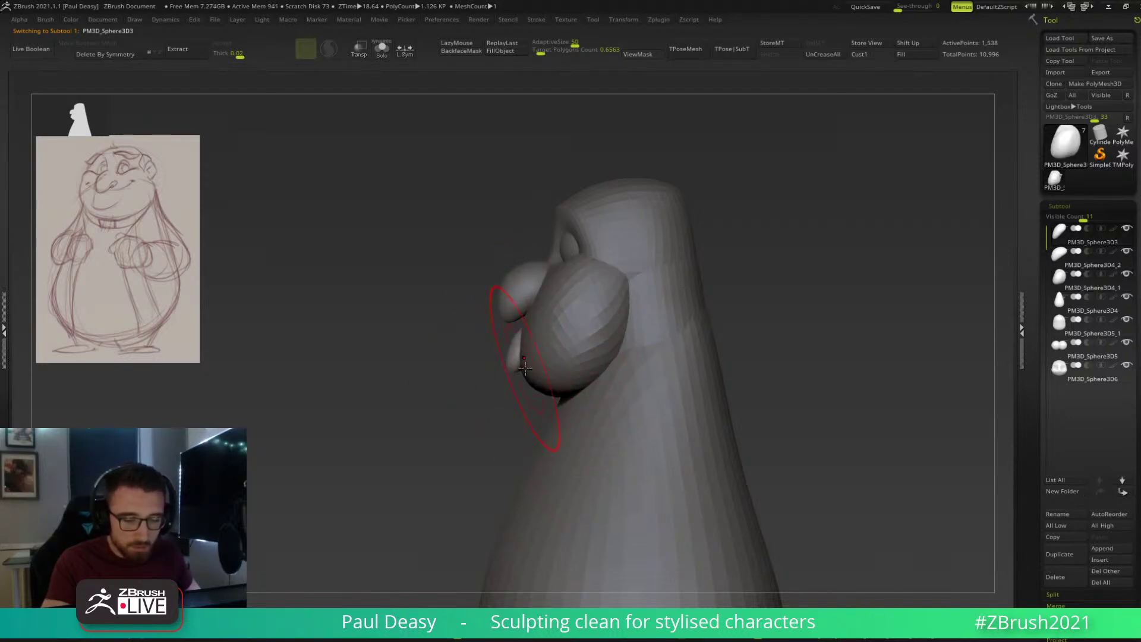
Reposition the chin sphere against the lower front of the muzzle with the transform gizmo.
key(w)
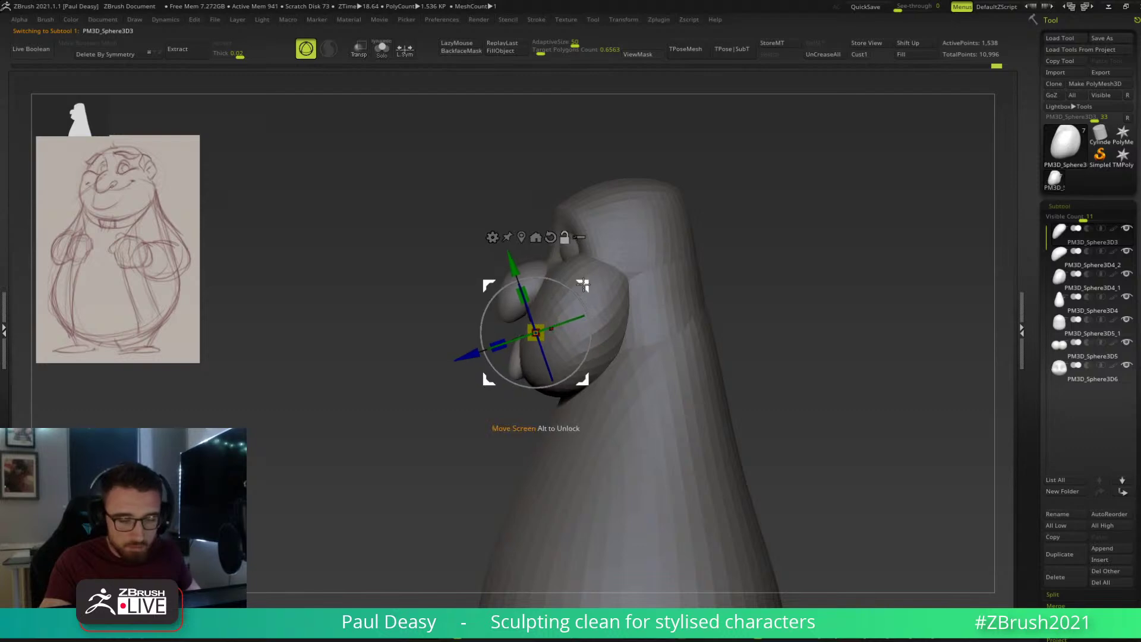
mouse_move(583, 285)
mouse_down()
mouse_move(568, 305)
mouse_move(574, 315)
mouse_move(572, 304)
mouse_up()
key(q)
Reshape the front of the nose and the muzzle's contour in side view, checking the face from the front.
alt+click(526, 301)
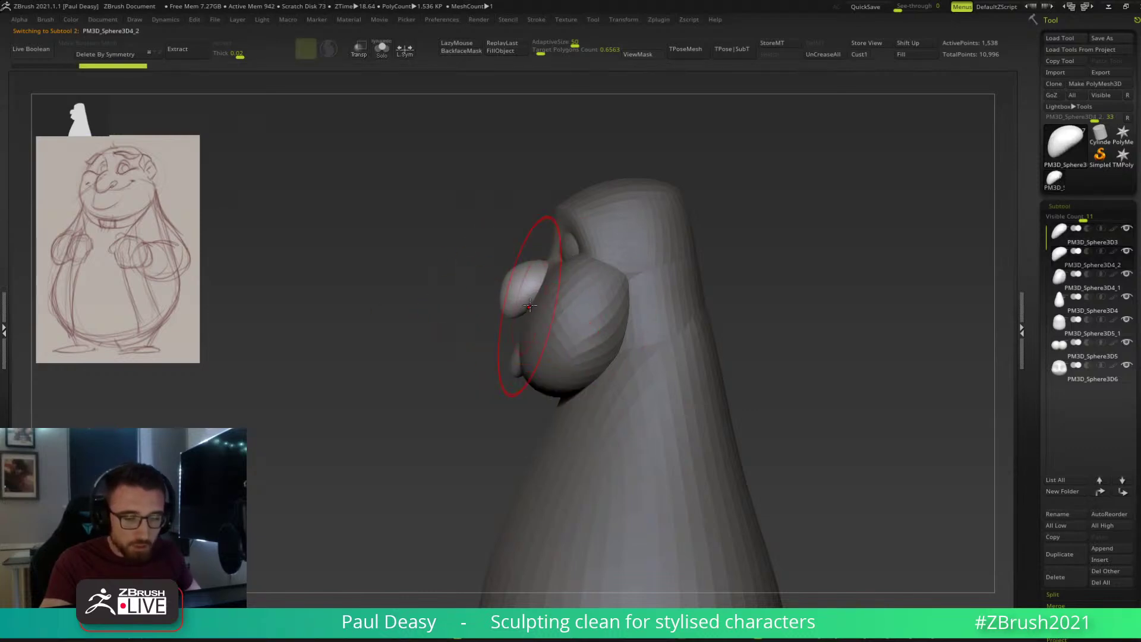
key(space)
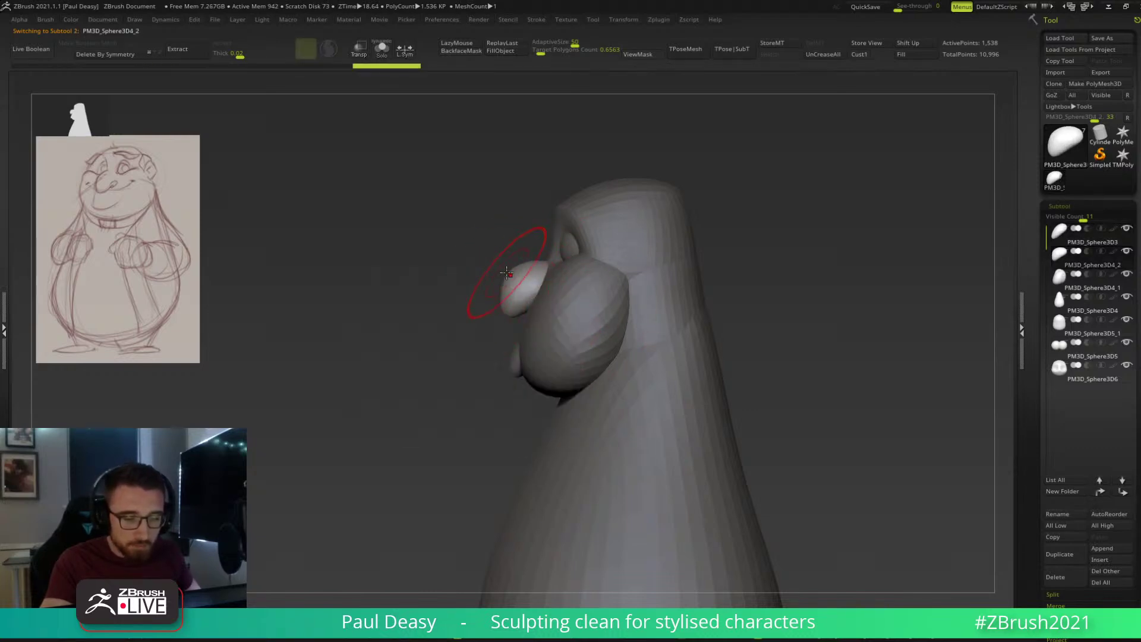
alt+click(574, 309)
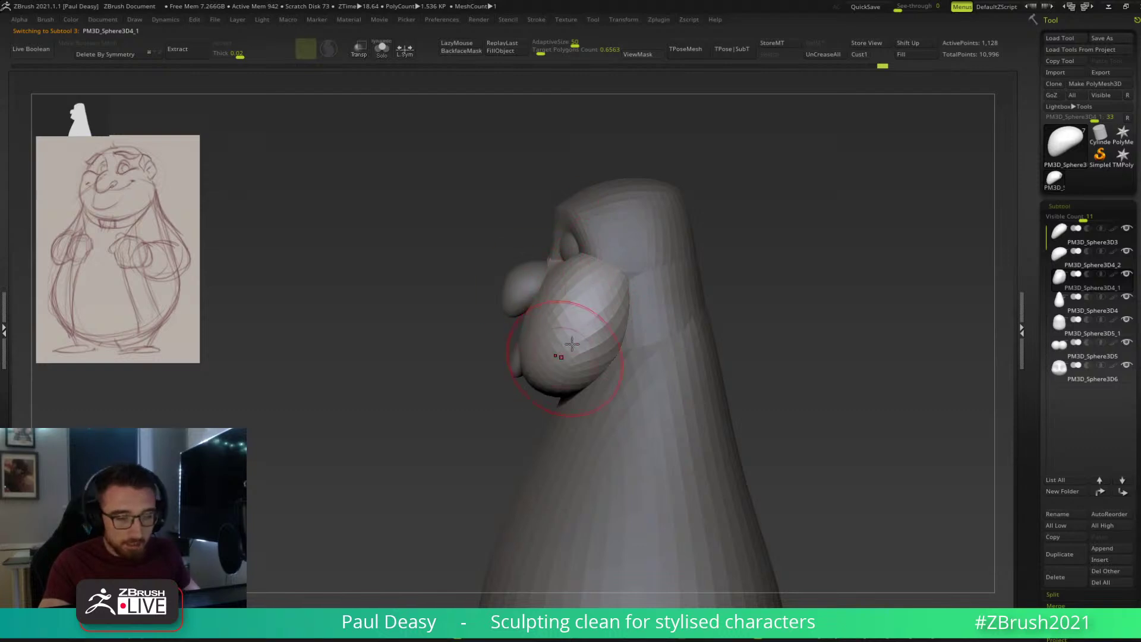
drag(393, 350, 550, 350)
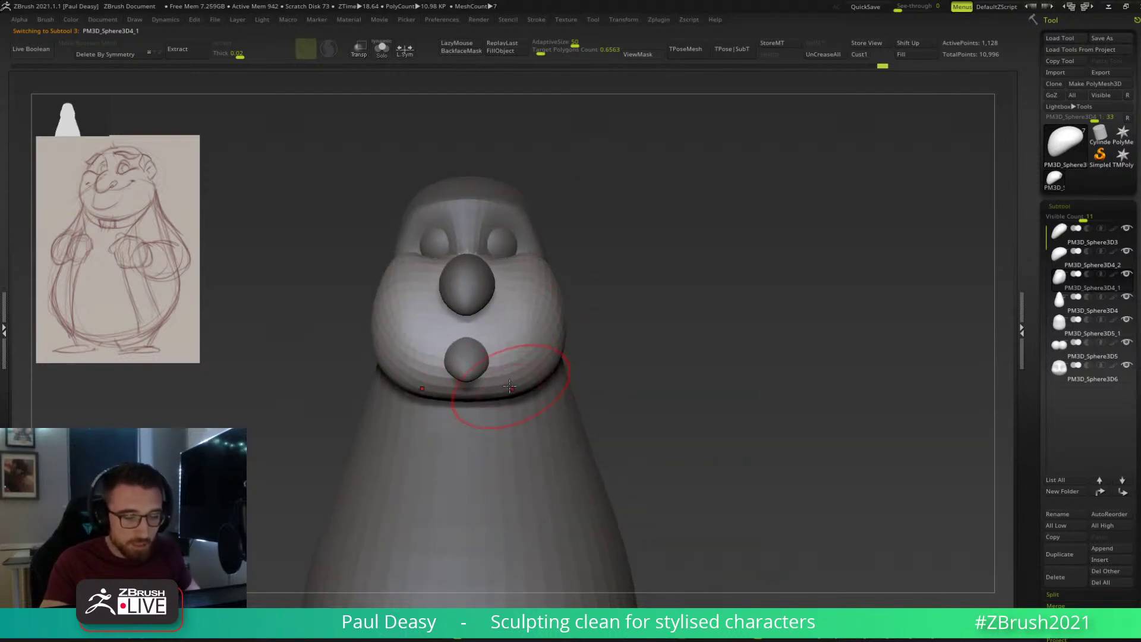
Widen the chin sphere in front view into a broad shape that tapers downward.
alt+click(465, 363)
key(space)
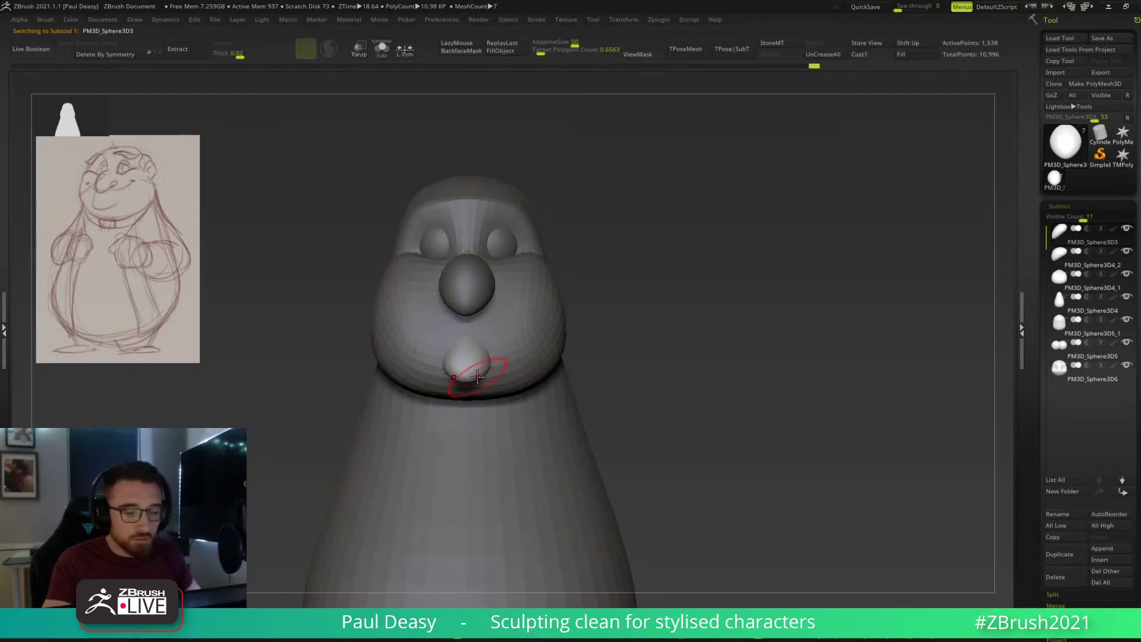
drag(476, 373, 484, 378)
mouse_move(484, 376)
right_down()
mouse_move(483, 339)
mouse_move(493, 353)
right_up()
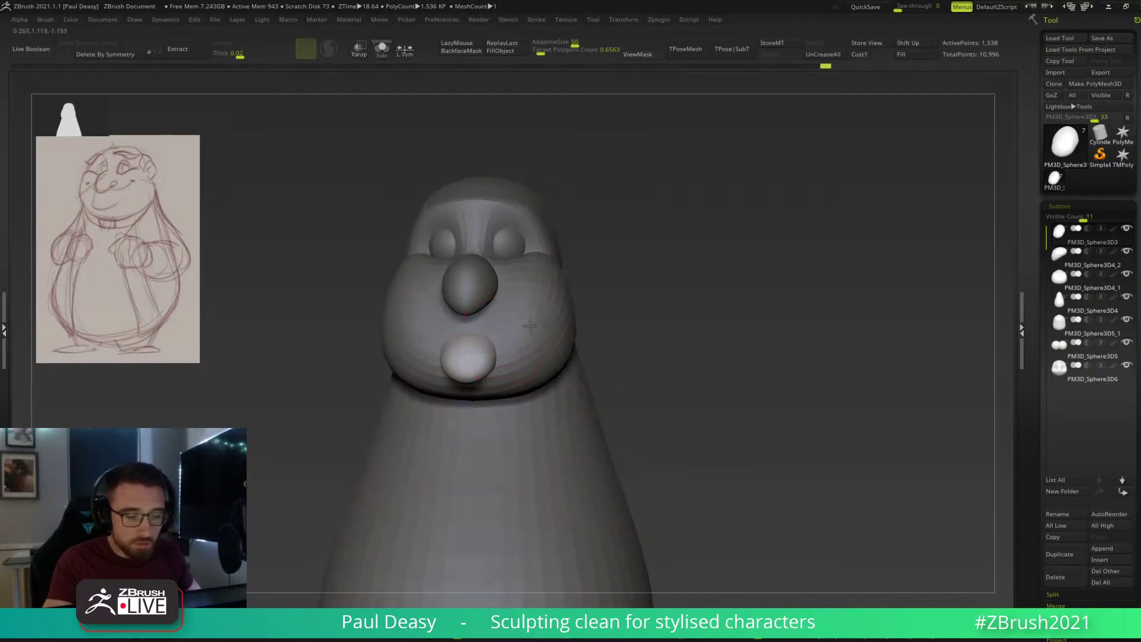
drag(492, 360, 483, 372)
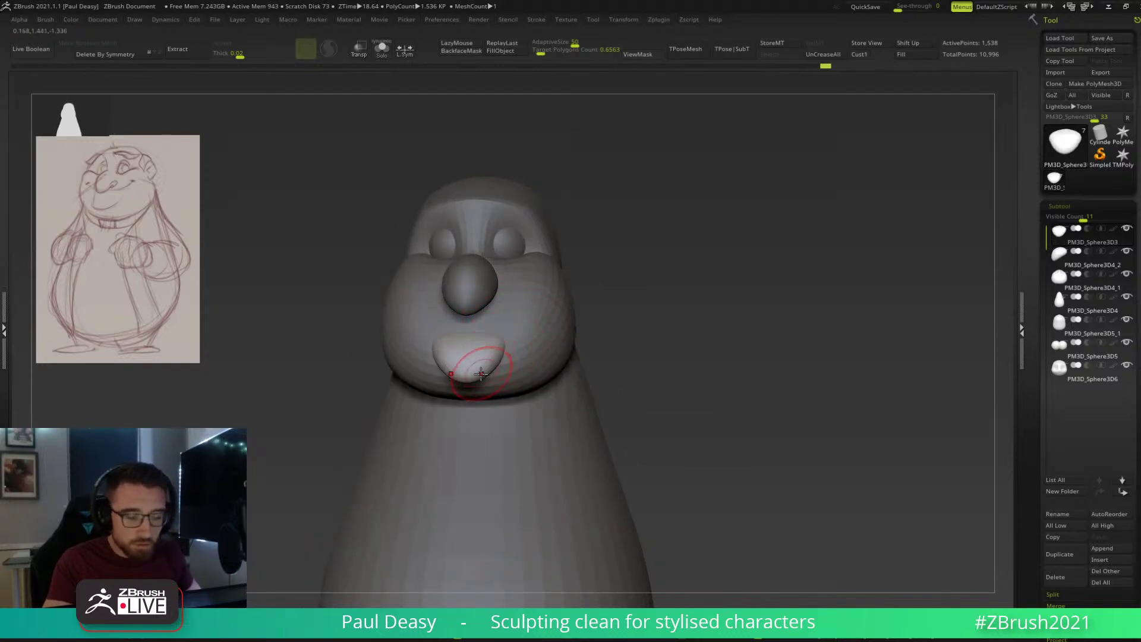
Refine the chin's lower sides up close in front view and soften its outline.
ctrl+right_drag(505, 416, 496, 357)
drag(494, 347, 509, 332)
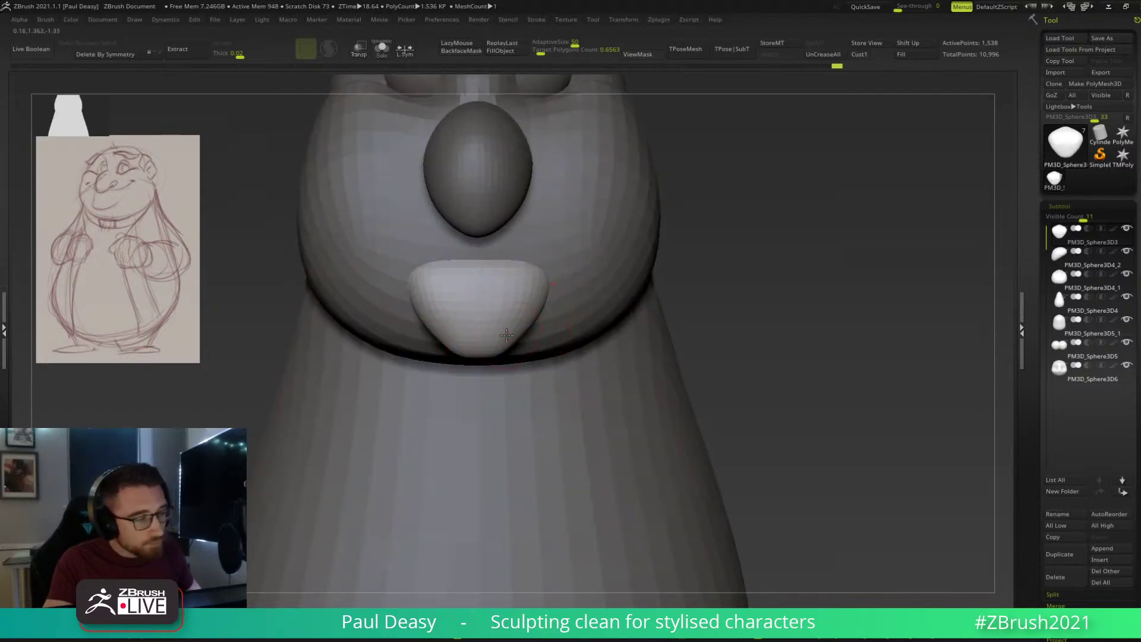
right_drag(493, 295, 511, 296)
shift+drag(402, 392, 423, 392)
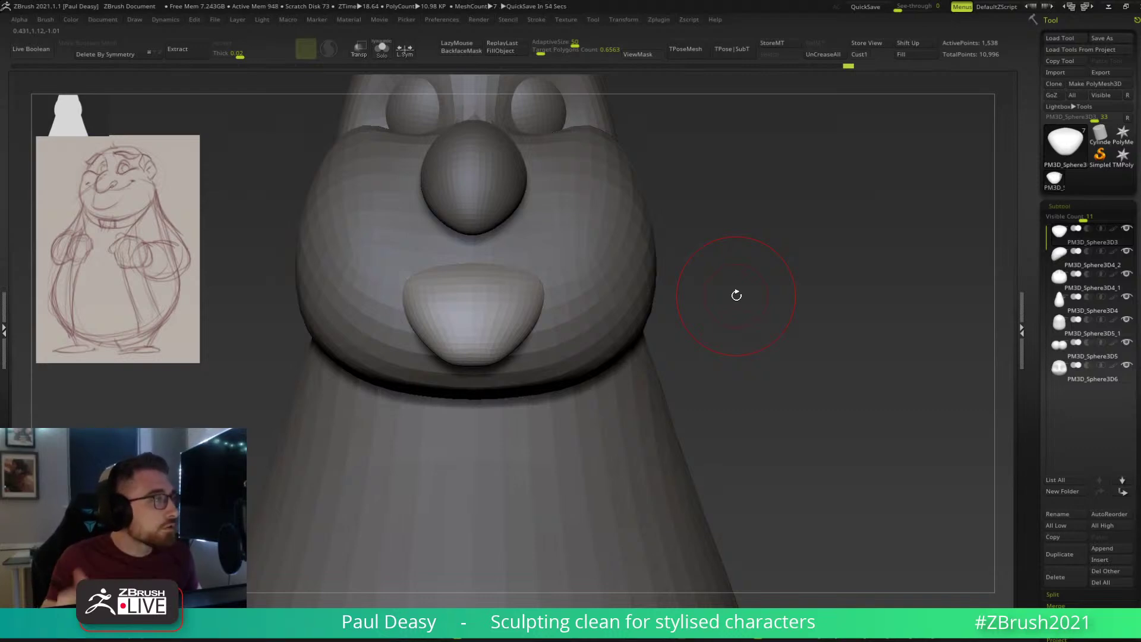
Enlarge the brush and adjust the chin's side profile along the front of the muzzle.
drag(743, 337, 553, 353)
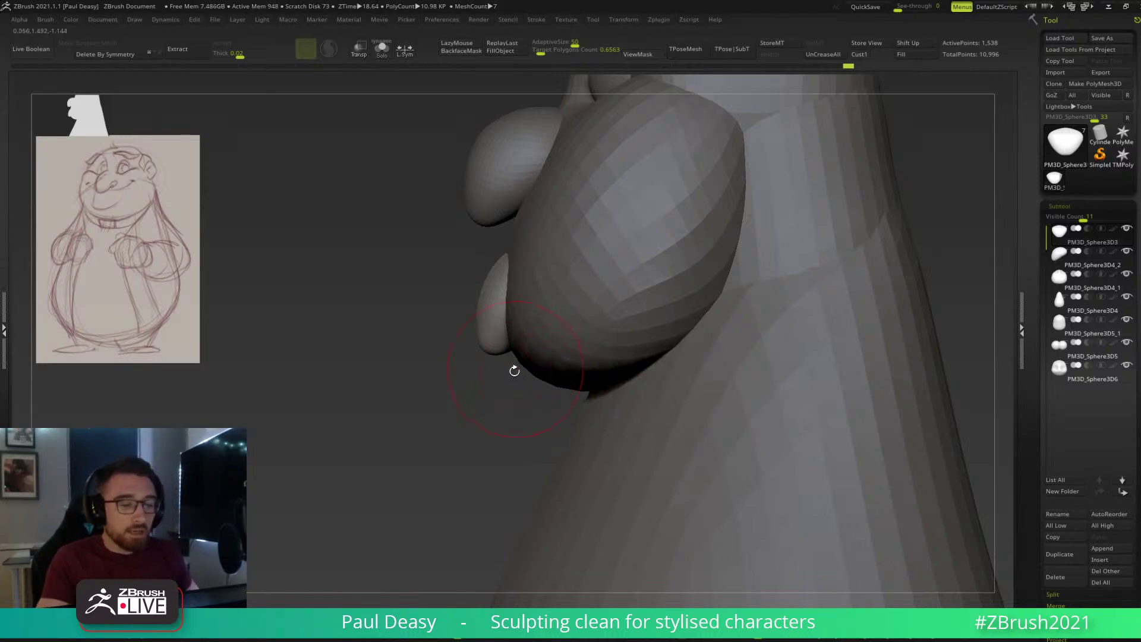
key(])
key(])
key(])
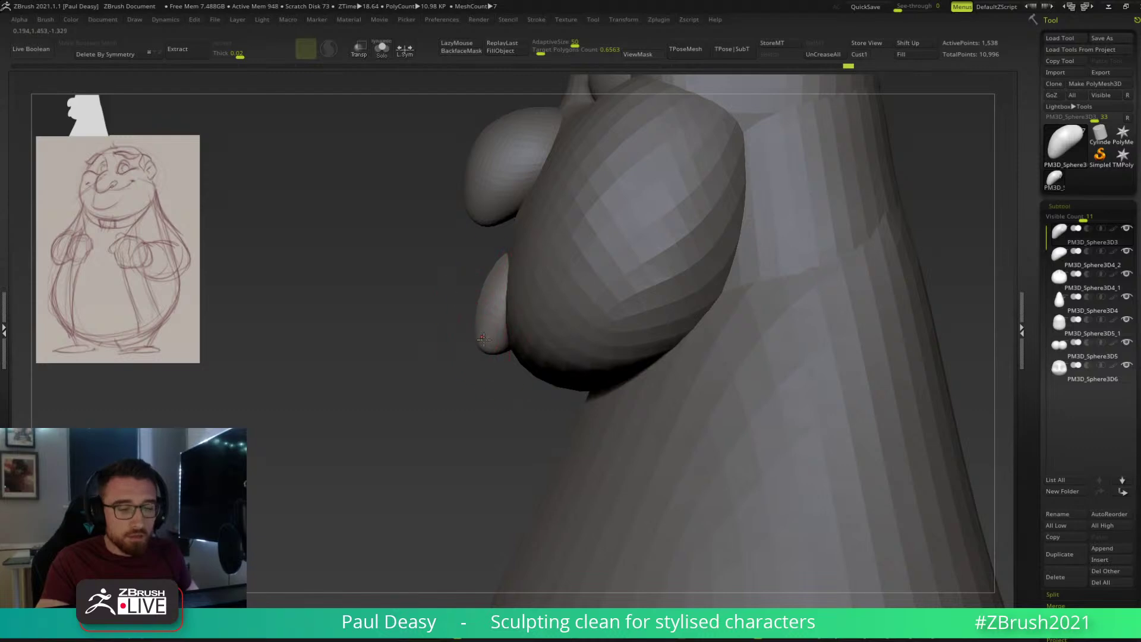
mouse_move(490, 293)
mouse_down()
mouse_move(488, 280)
mouse_move(596, 276)
mouse_up()
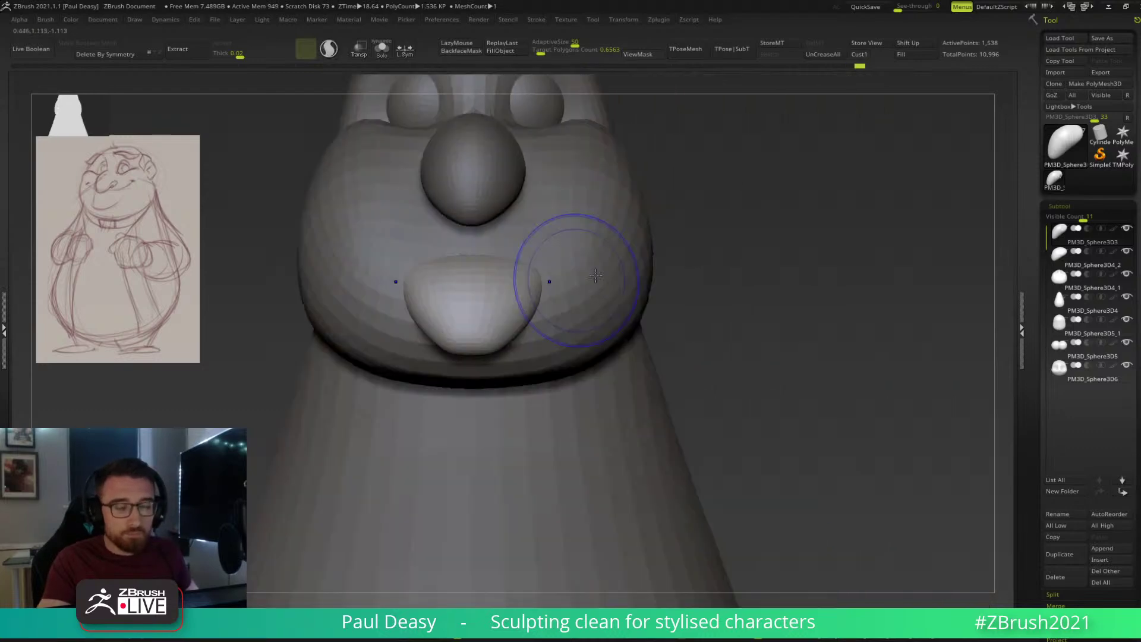
Even out the chin's lower edge and upper corners in front view and smooth its surface.
key(space)
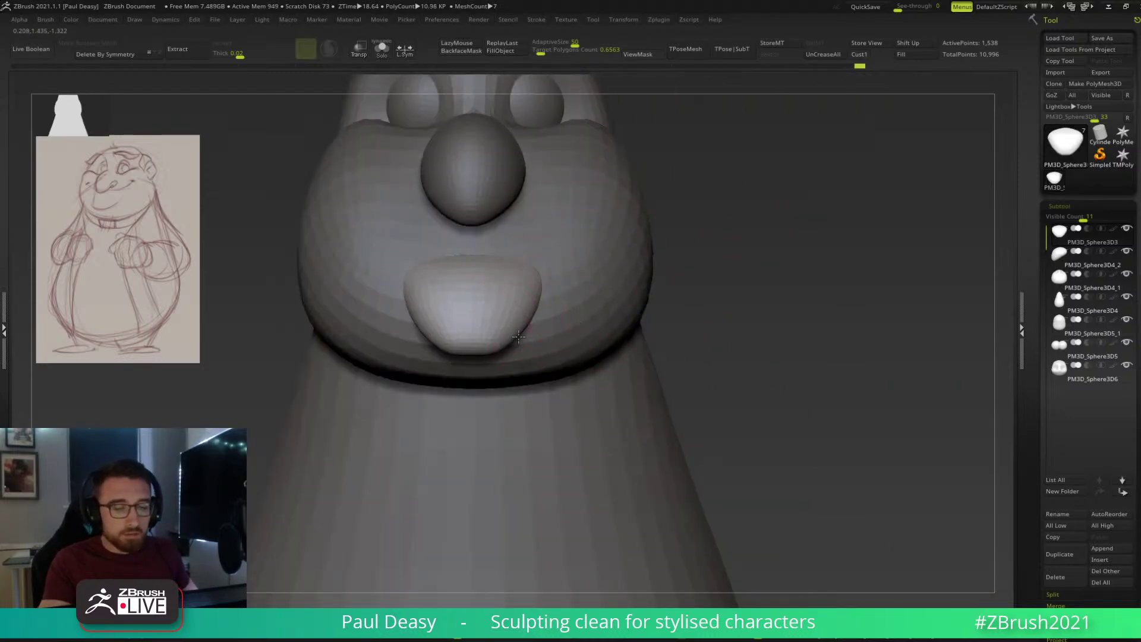
key(space)
drag(549, 276, 545, 270)
shift+drag(468, 275, 487, 244)
mouse_move(498, 270)
shift+mouse_down()
mouse_move(471, 280)
mouse_move(505, 274)
shift+mouse_up()
Select the muzzle and reshape its underside below the chin in side and front views.
mouse_move(737, 262)
mouse_down()
mouse_move(511, 270)
mouse_move(488, 290)
mouse_up()
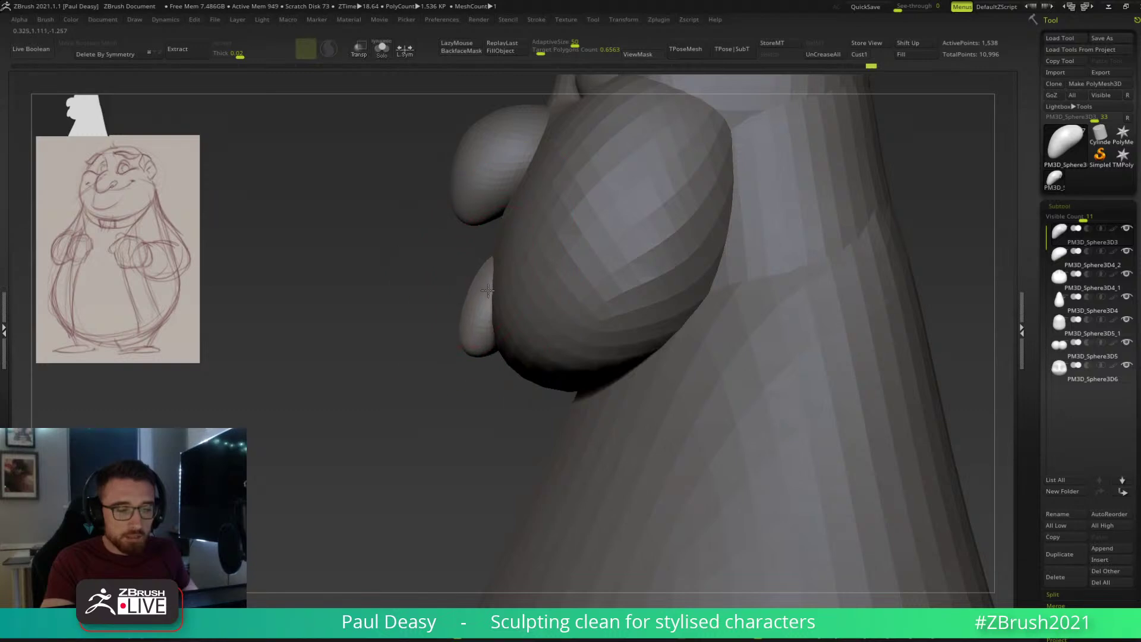
key(space)
alt+click(514, 357)
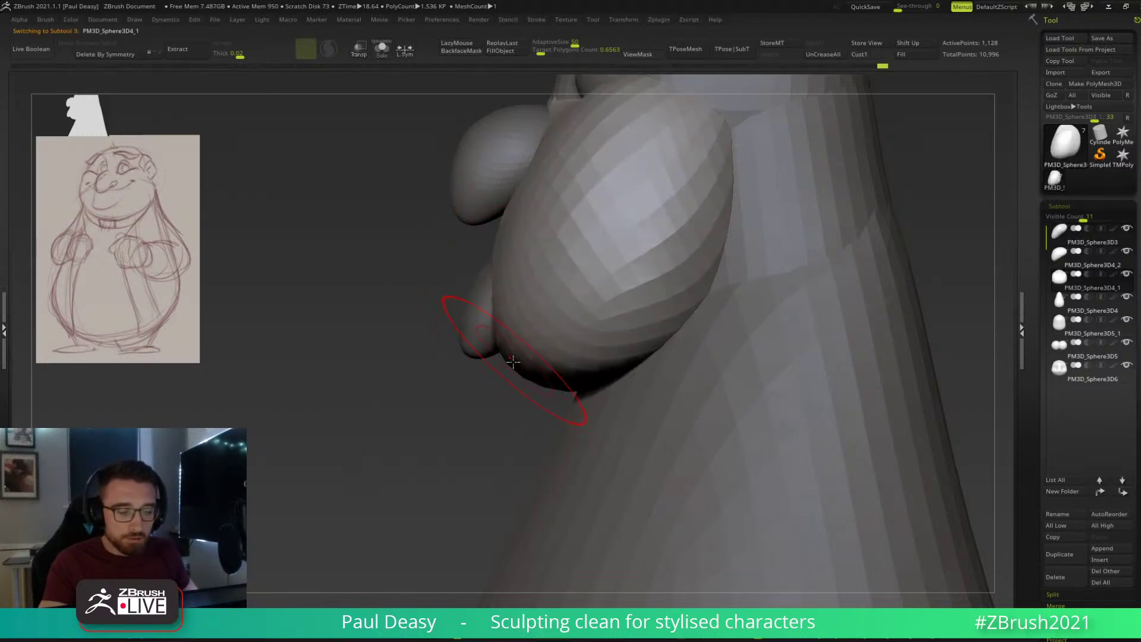
key(space)
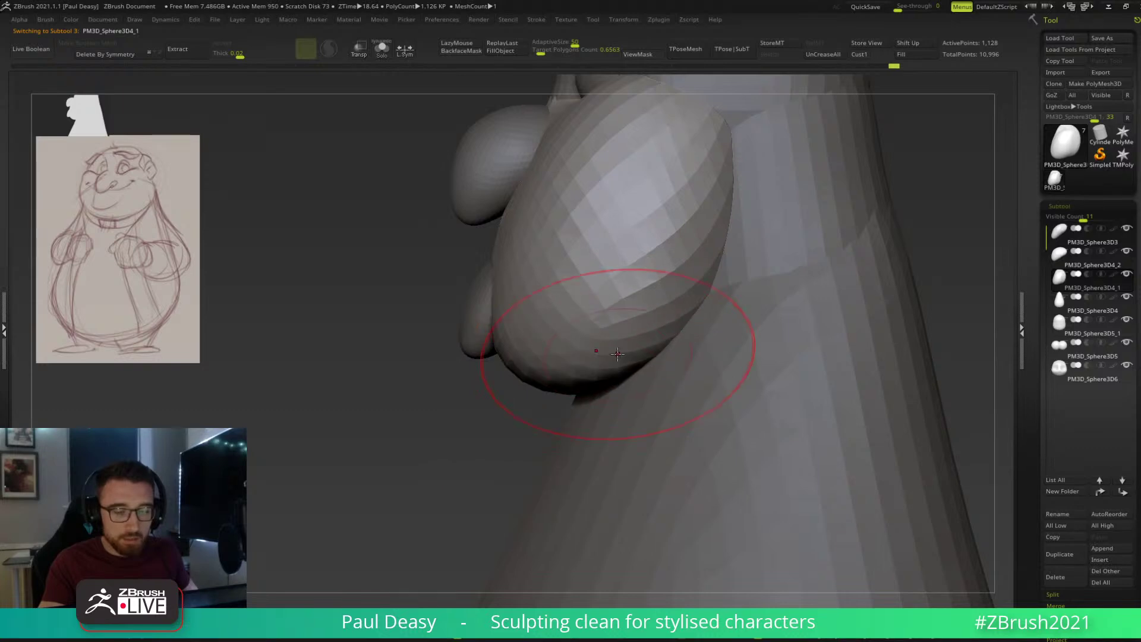
shift+drag(538, 413, 490, 390)
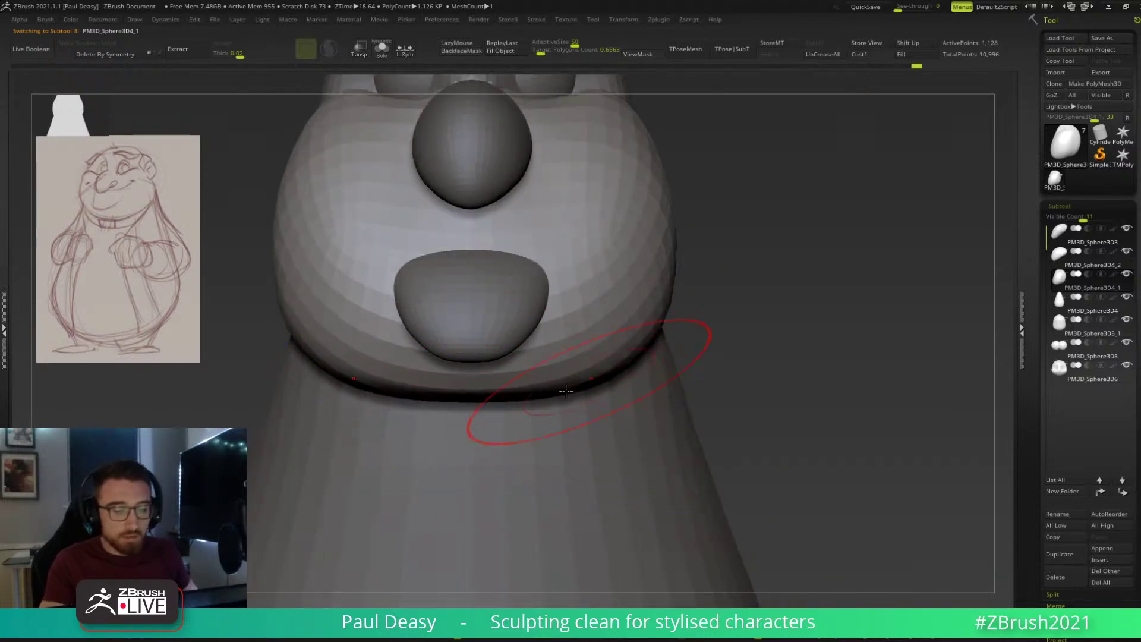
drag(491, 388, 535, 388)
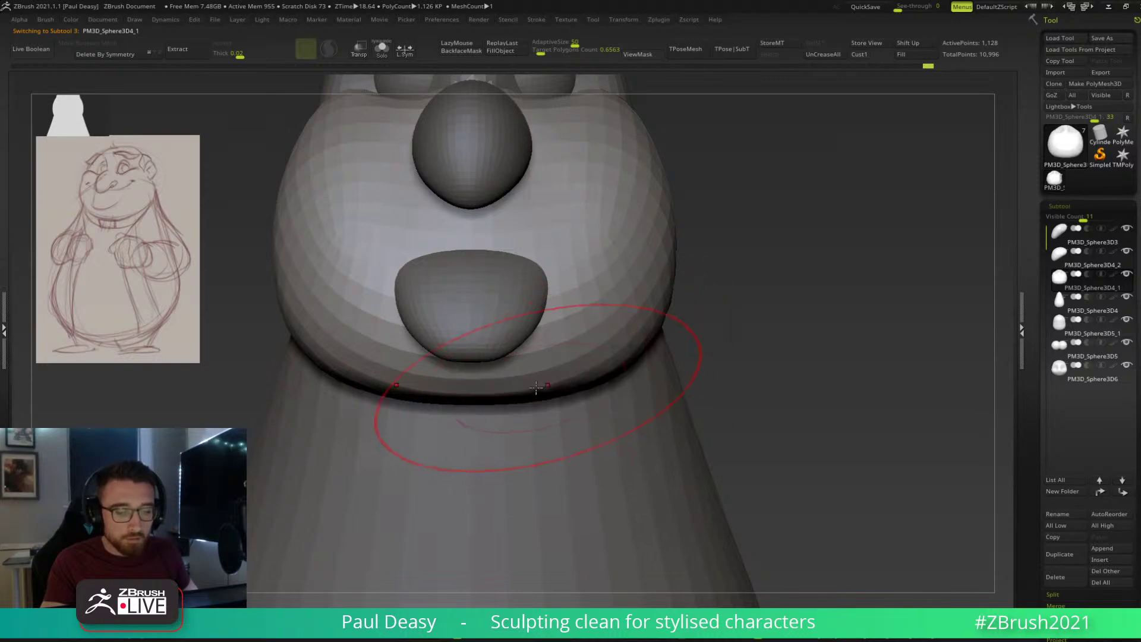
Select the nose and refine its shape in front and side views.
alt+drag(711, 354, 675, 341)
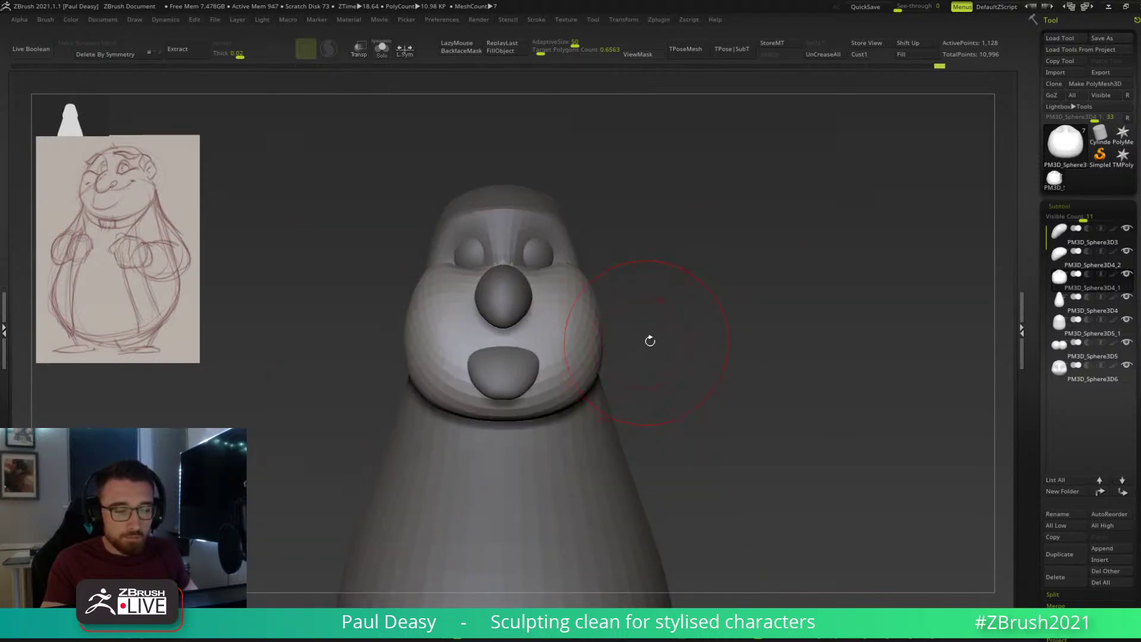
alt+drag(710, 349, 657, 302)
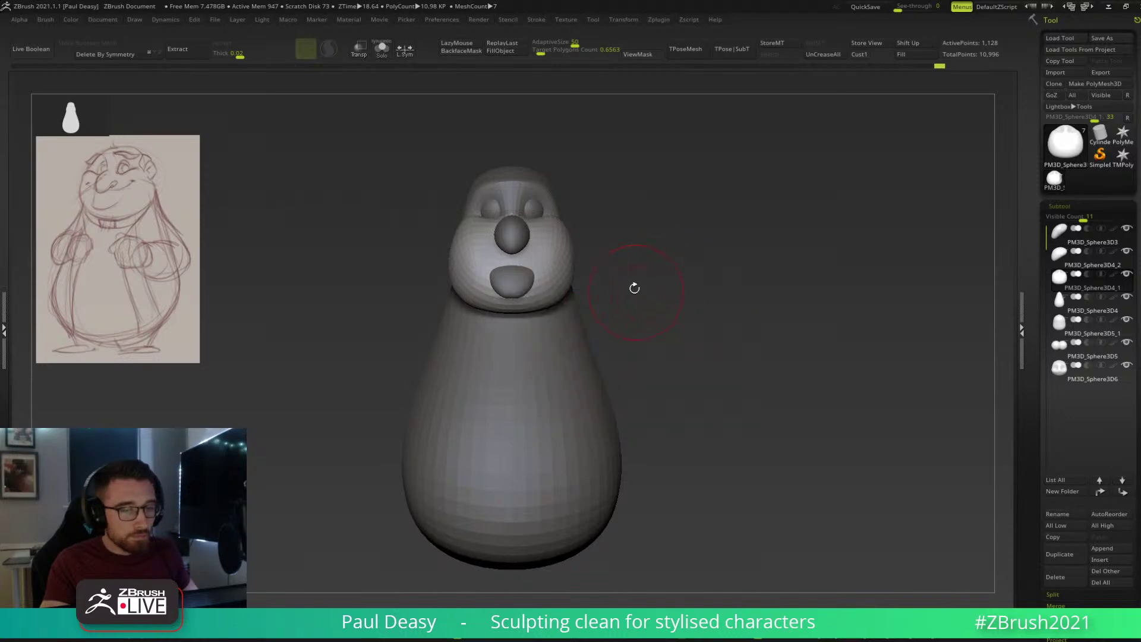
alt+right_drag(635, 288, 634, 369)
ctrl+right_drag(526, 299, 469, 341)
alt+click(469, 341)
right_click(478, 380)
mouse_move(565, 327)
right_down()
mouse_move(476, 312)
mouse_move(503, 316)
right_up()
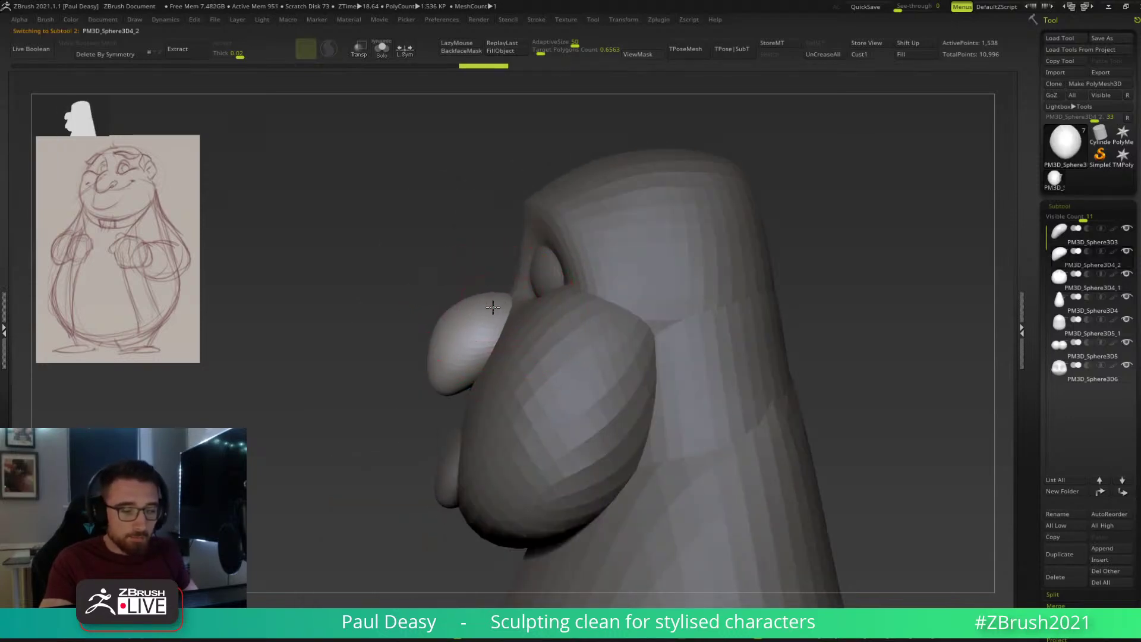
Create a combined TPoseMesh of all subtools with Transpose Master.
ctrl+right_drag(737, 298, 726, 273)
alt+right_drag(727, 274, 685, 128)
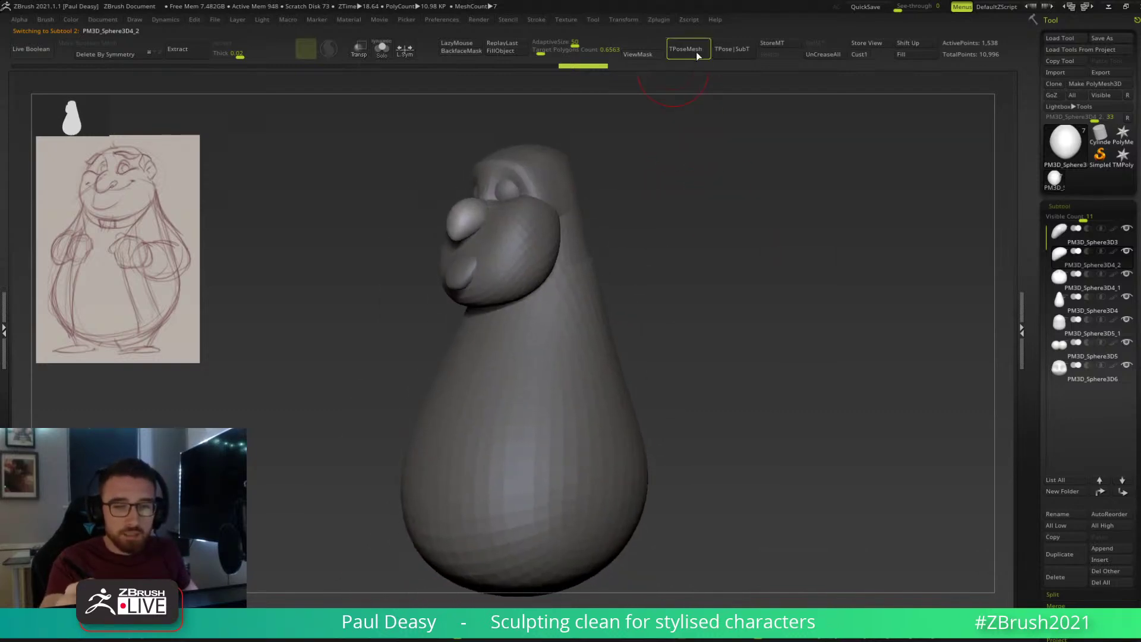
alt+right_drag(706, 66, 696, 65)
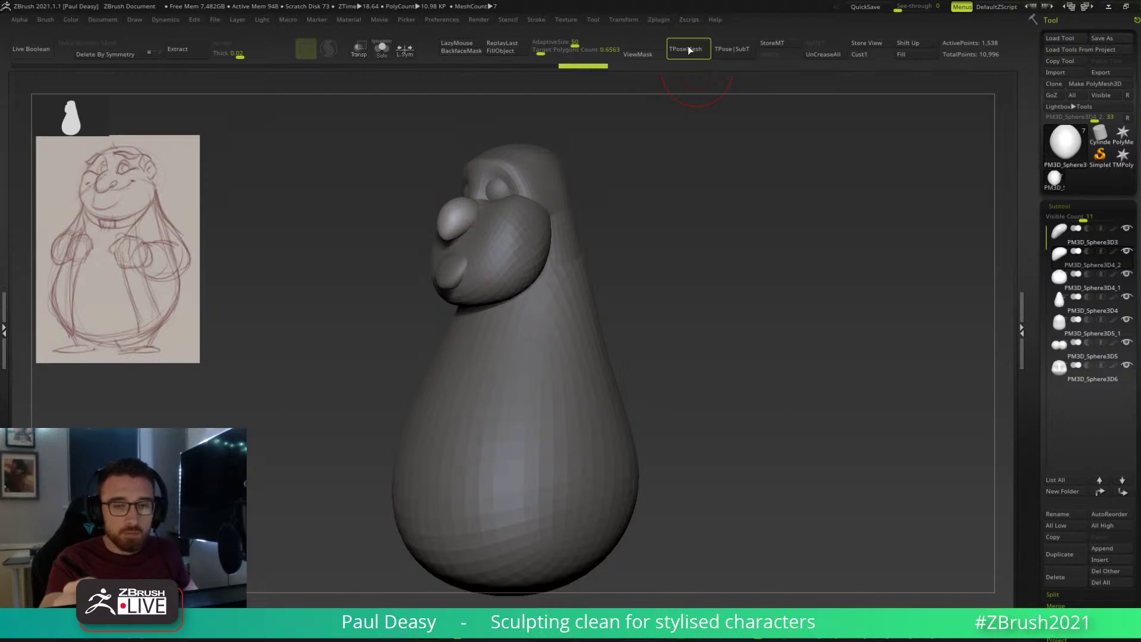
click(659, 20)
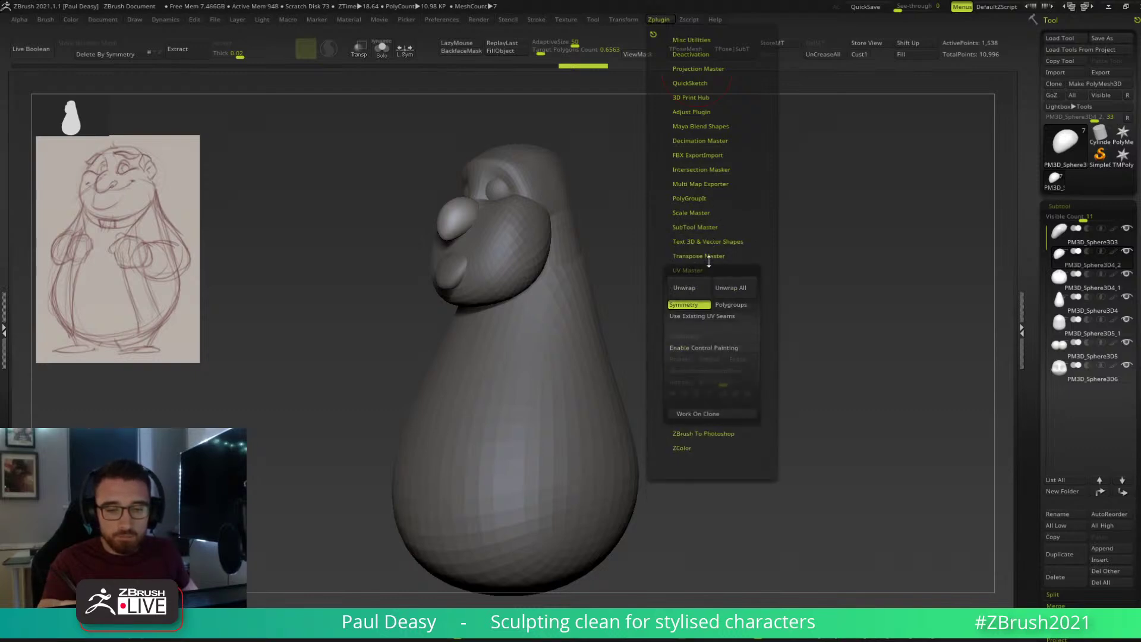
mouse_move(707, 256)
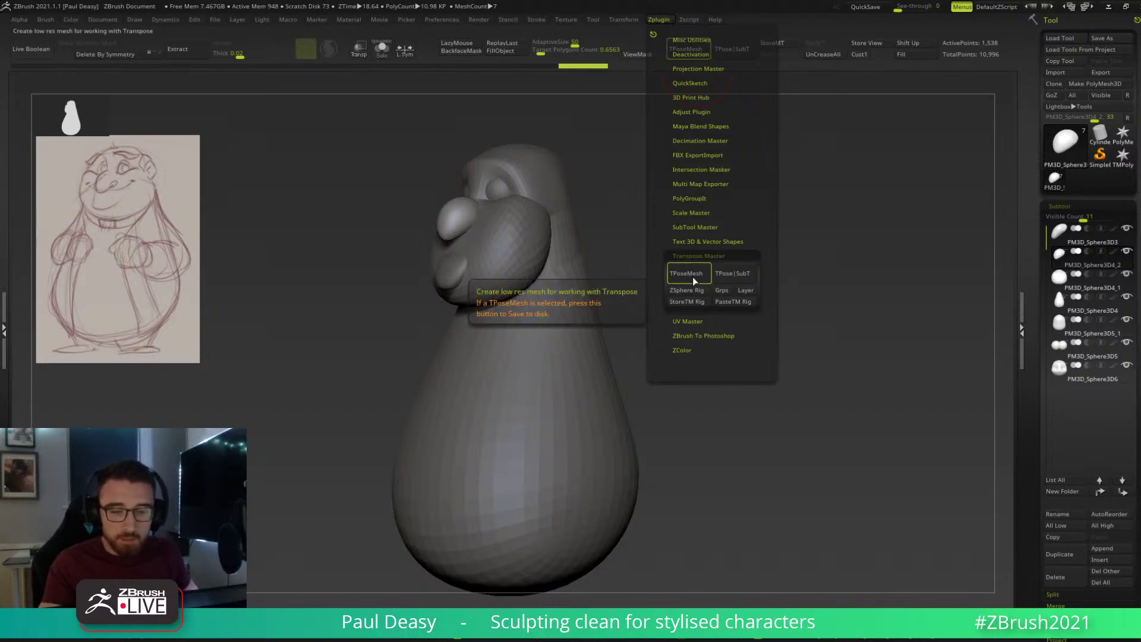
click(743, 278)
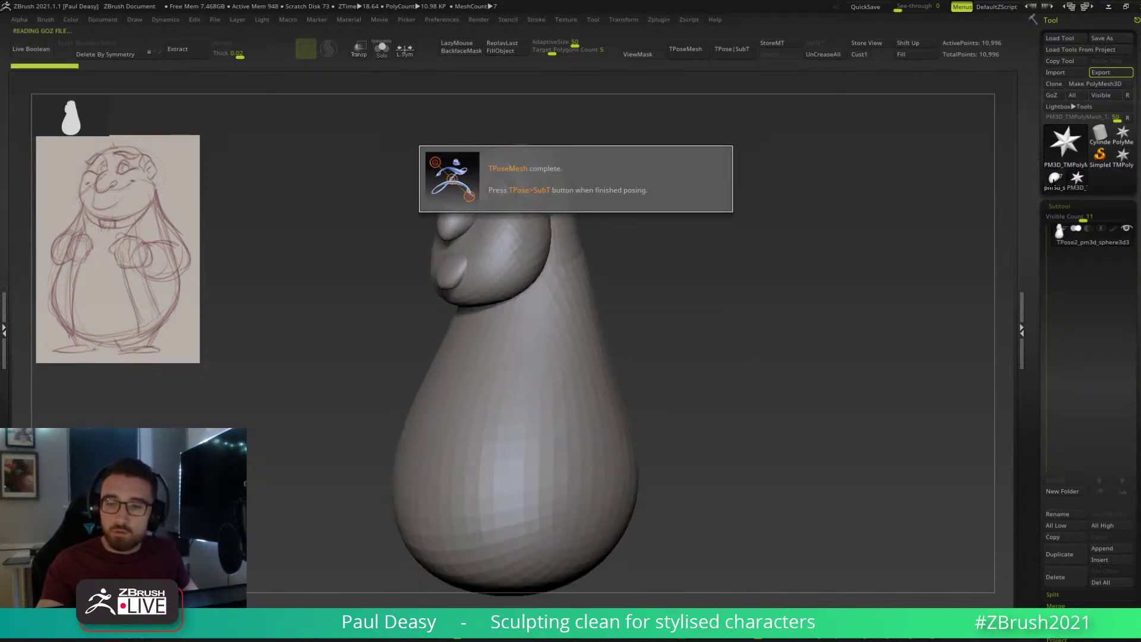
Make the combined TPose mesh the active tool and check its proportions from the front and side.
drag(885, 321, 911, 299)
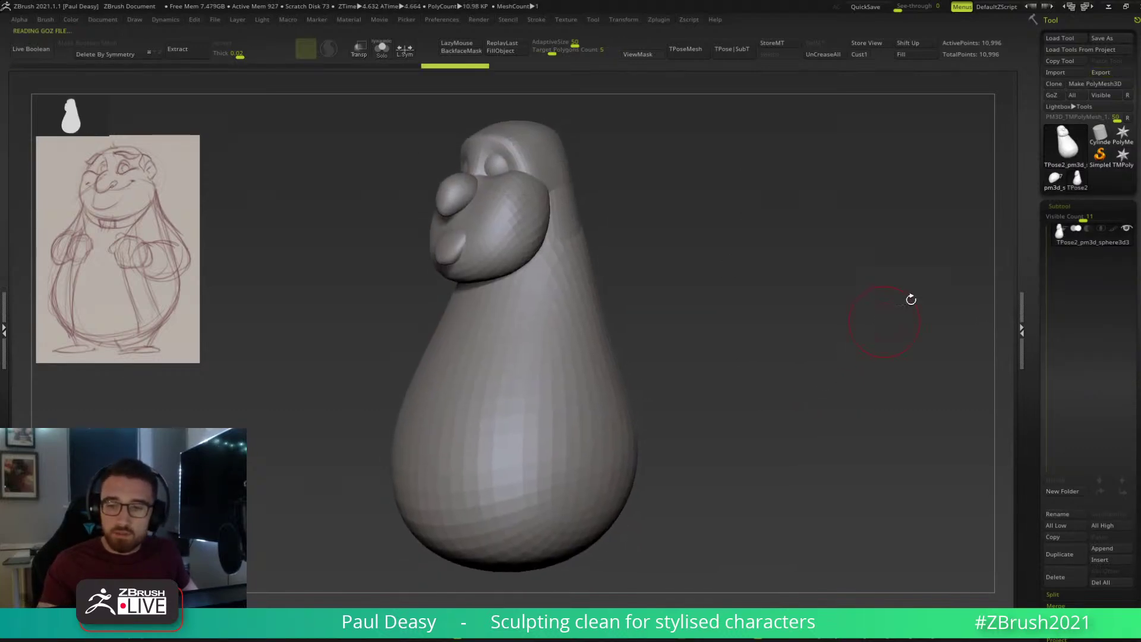
click(1076, 180)
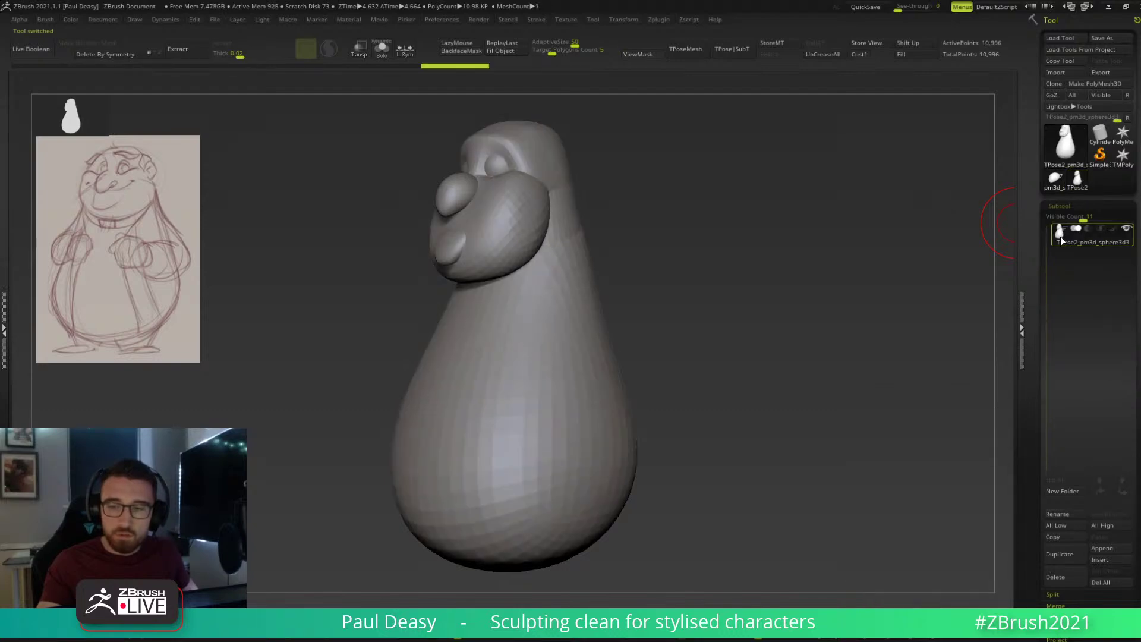
drag(677, 319, 695, 318)
mouse_move(611, 256)
mouse_down()
mouse_move(667, 287)
mouse_move(558, 263)
mouse_up()
right_click(562, 263)
right_drag(610, 276, 571, 279)
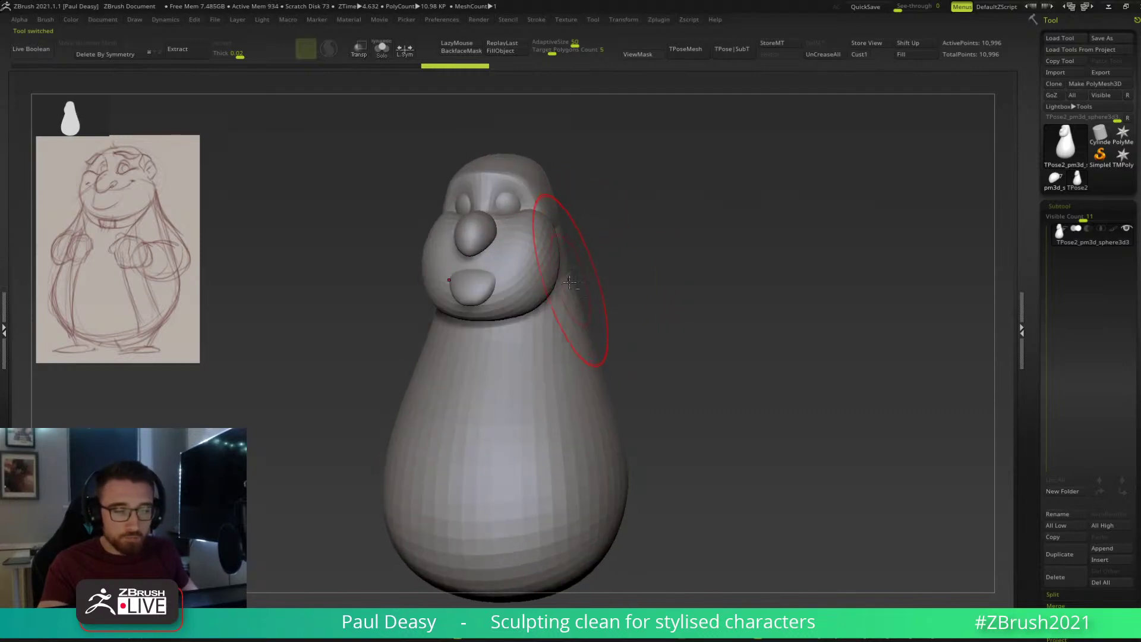
mouse_move(543, 255)
right_down()
mouse_move(517, 291)
mouse_move(524, 305)
right_up()
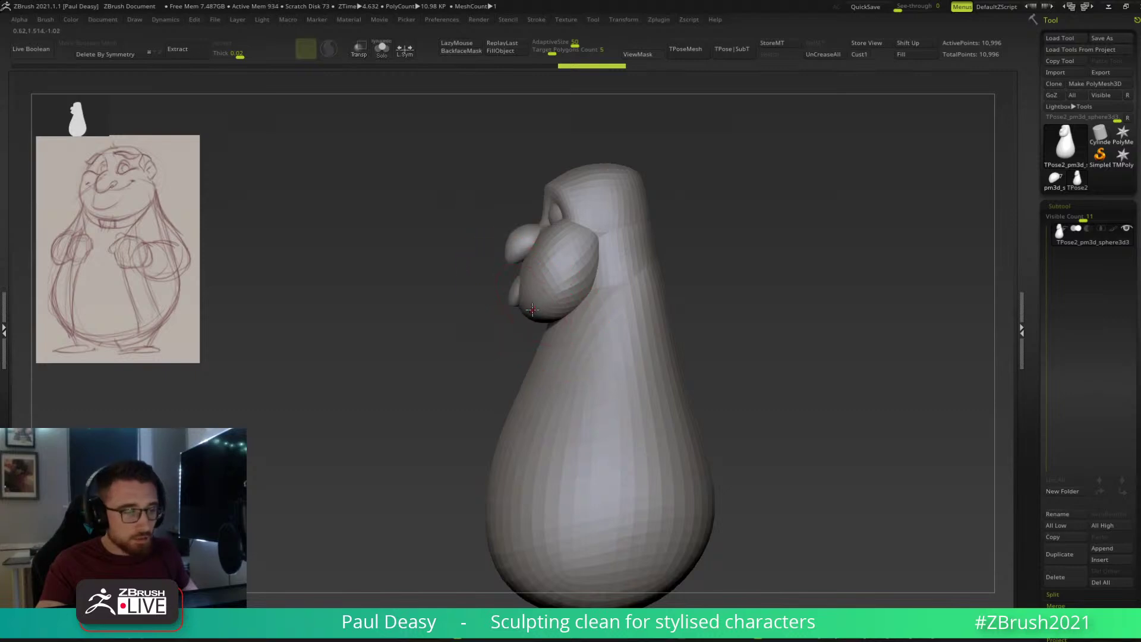
Isolate the eyeballs, mask them, and bring the rest of the character back into view.
mouse_move(564, 250)
right_down()
mouse_move(652, 247)
mouse_move(619, 212)
right_up()
right_click(620, 212)
ctrl+shift+click(571, 218)
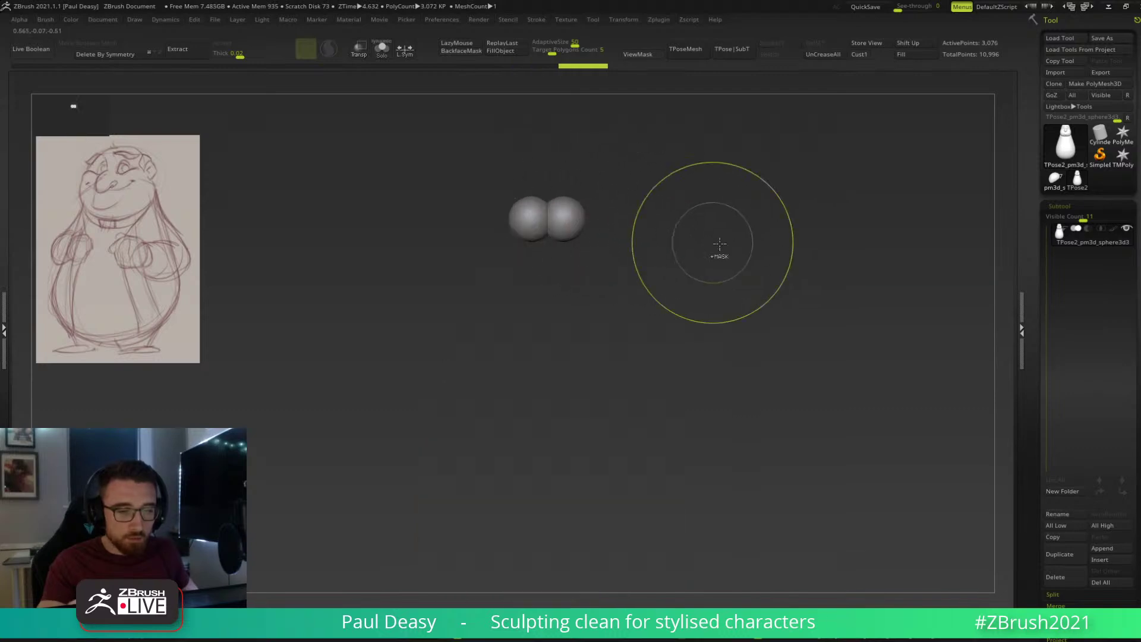
ctrl+shift+click(760, 229)
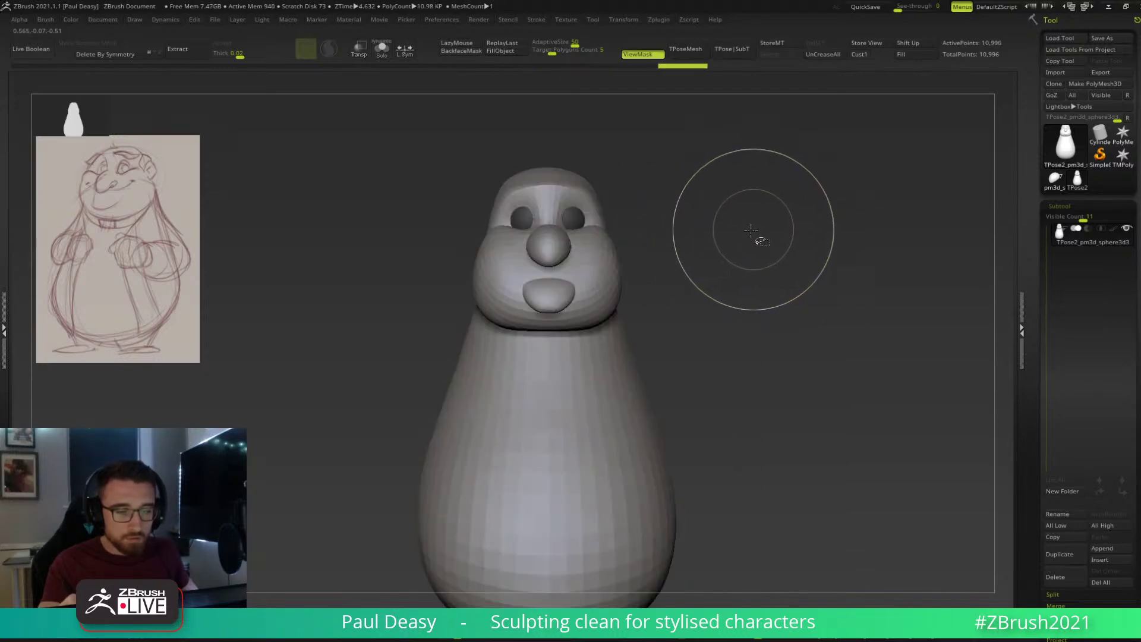
Adjust the top of the head in front and side views.
right_click(588, 231)
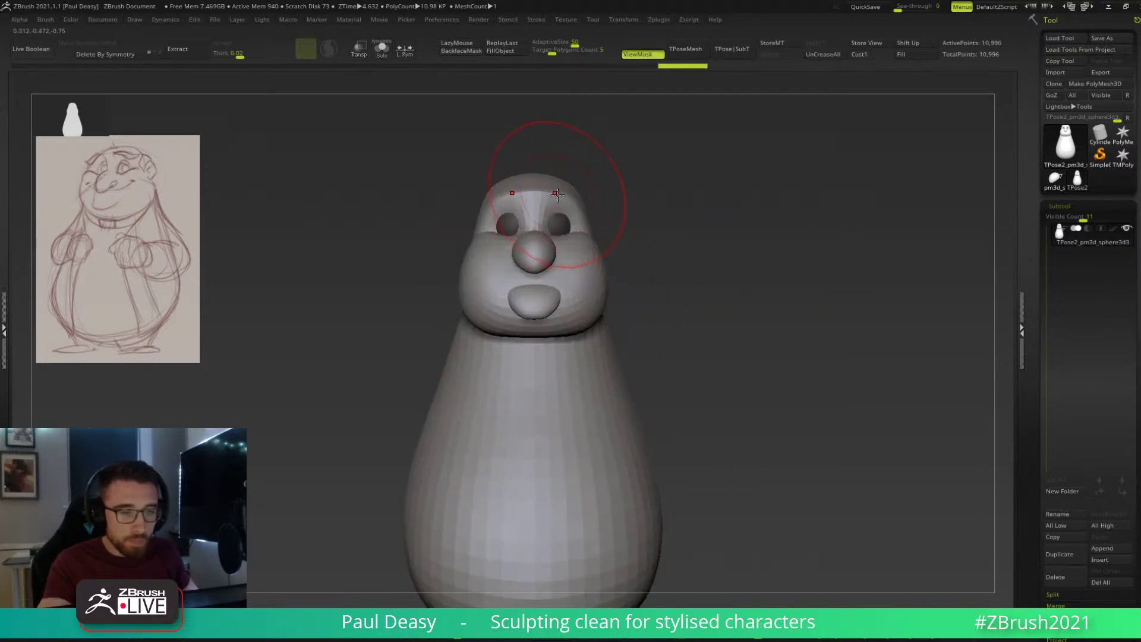
drag(604, 188, 604, 198)
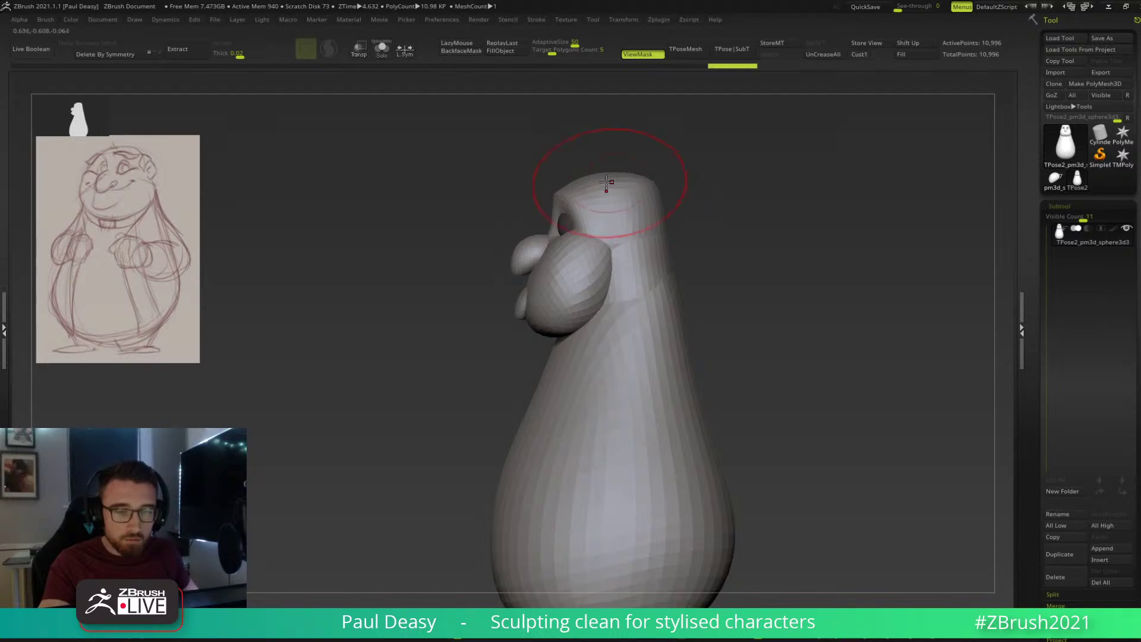
alt+drag(702, 233, 652, 235)
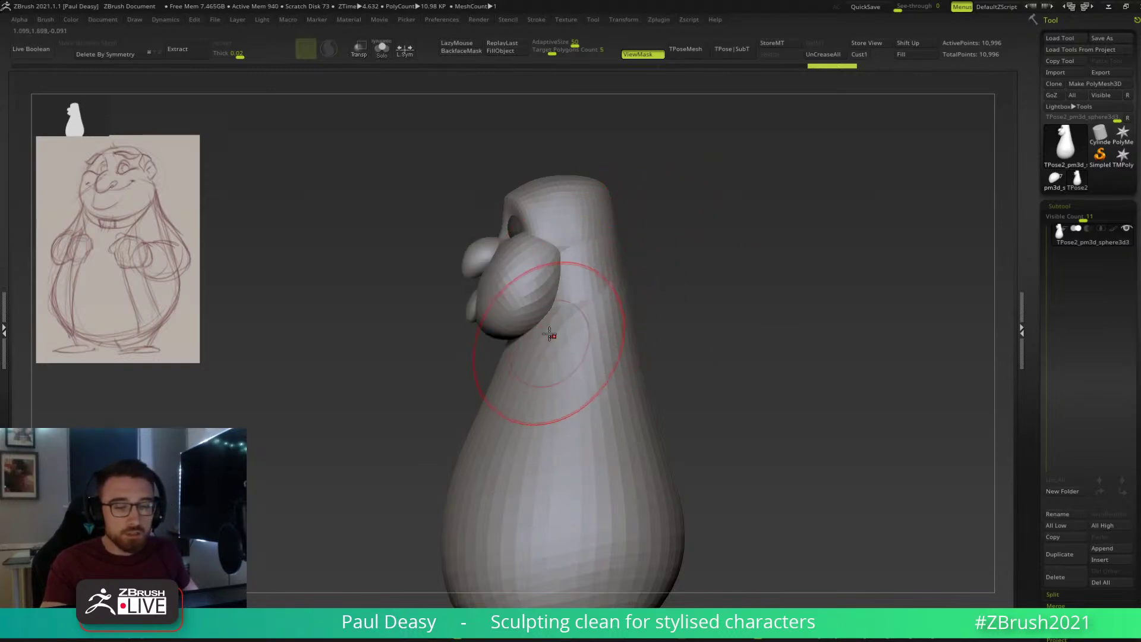
Reshape the front profile of the chest and belly in side view.
alt+right_drag(552, 334, 563, 287)
key(space)
key(space)
right_drag(531, 357, 487, 408)
key(space)
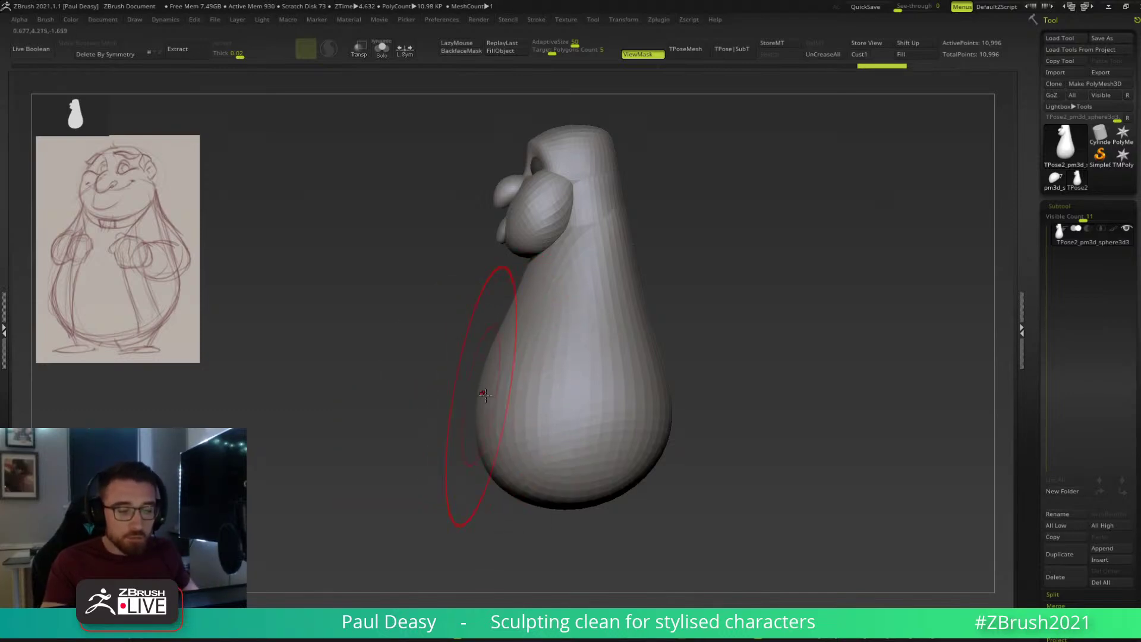
key(space)
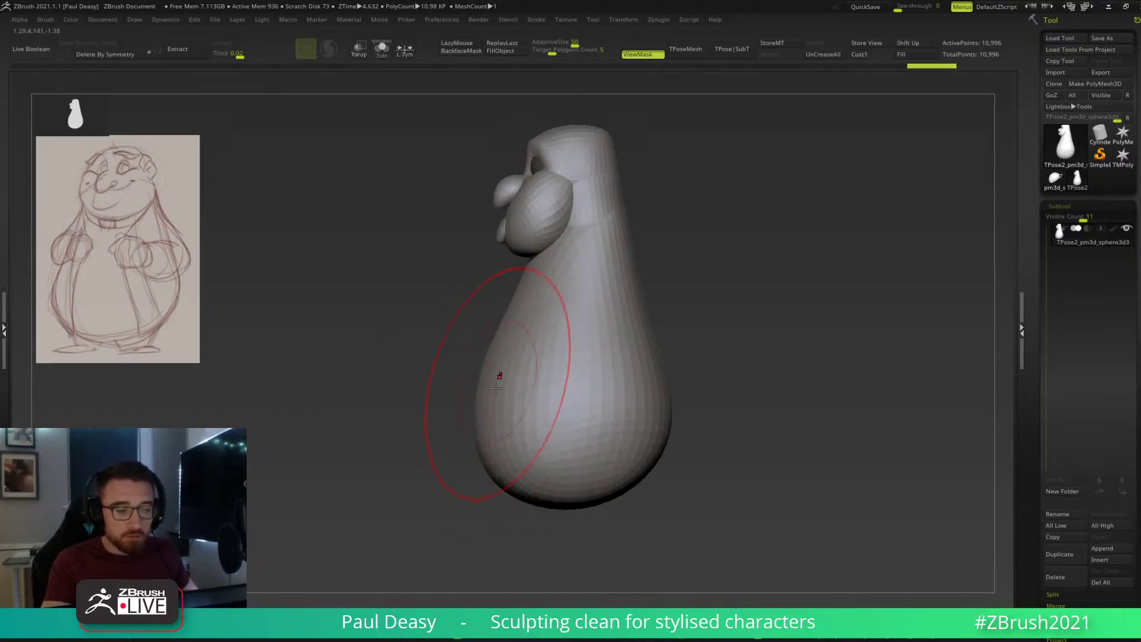
Refine the body's side outline below the muzzle in front view.
shift+drag(667, 333, 699, 341)
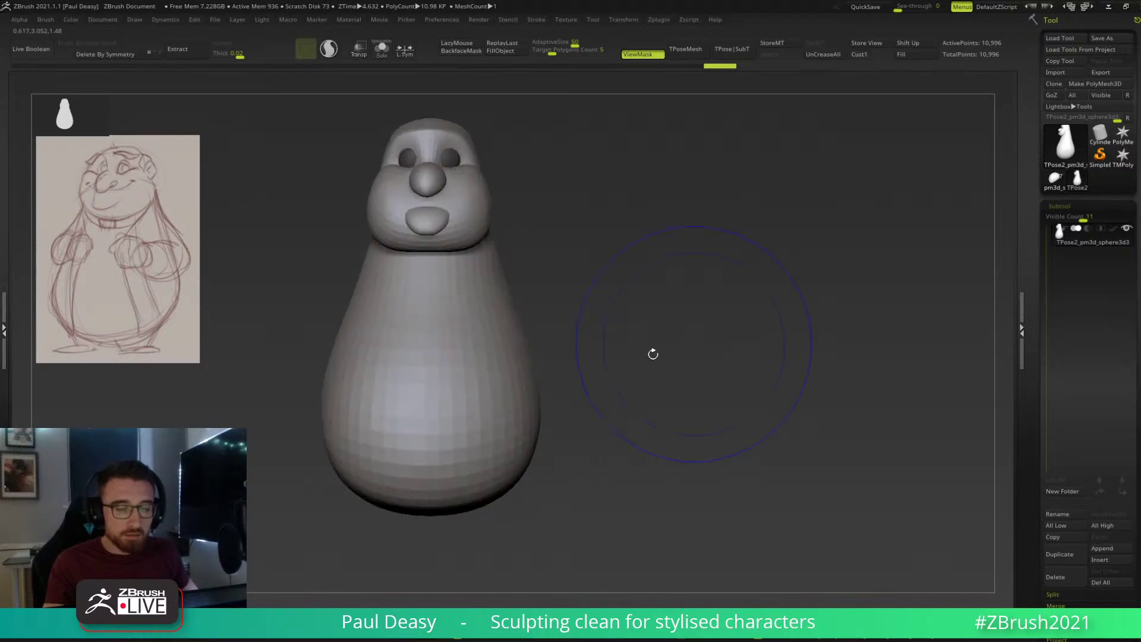
alt+right_drag(525, 377, 633, 387)
key(space)
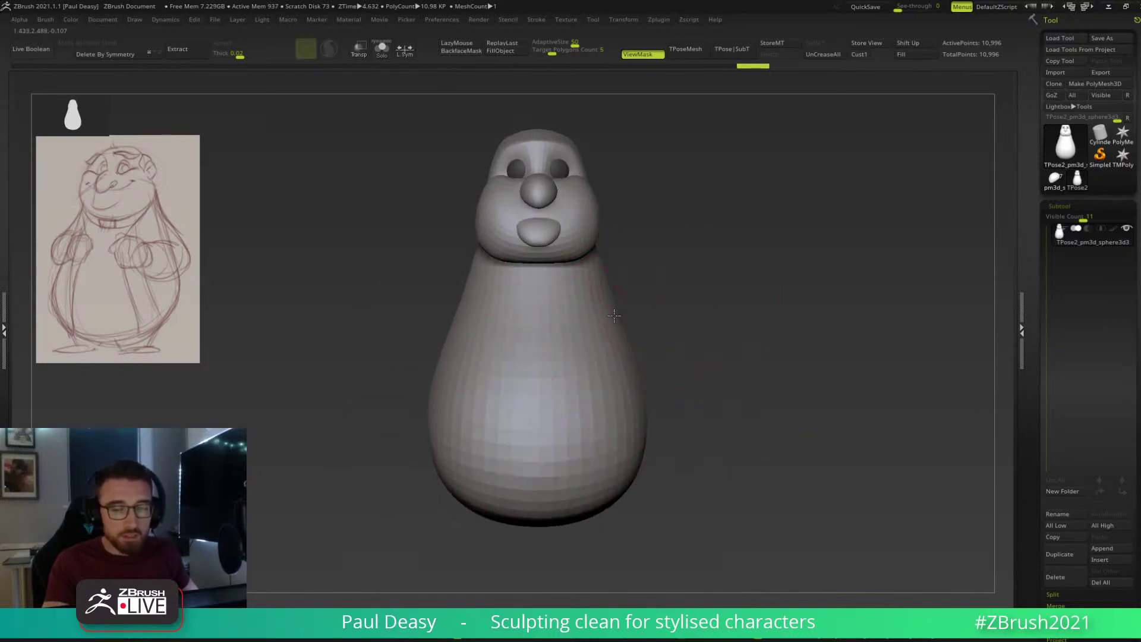
key(space)
mouse_move(632, 268)
mouse_down()
mouse_move(611, 279)
mouse_move(479, 286)
mouse_up()
alt+drag(830, 260, 712, 274)
Isolate the body, smooth its upper sides, and show all parts again.
ctrl+shift+click(600, 290)
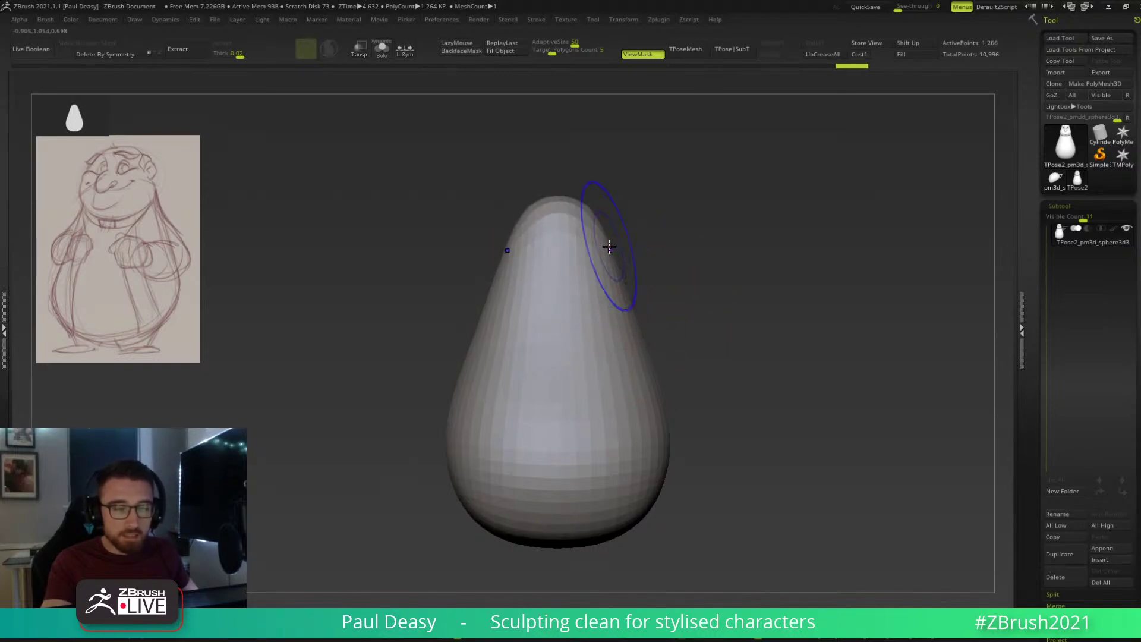
key(space)
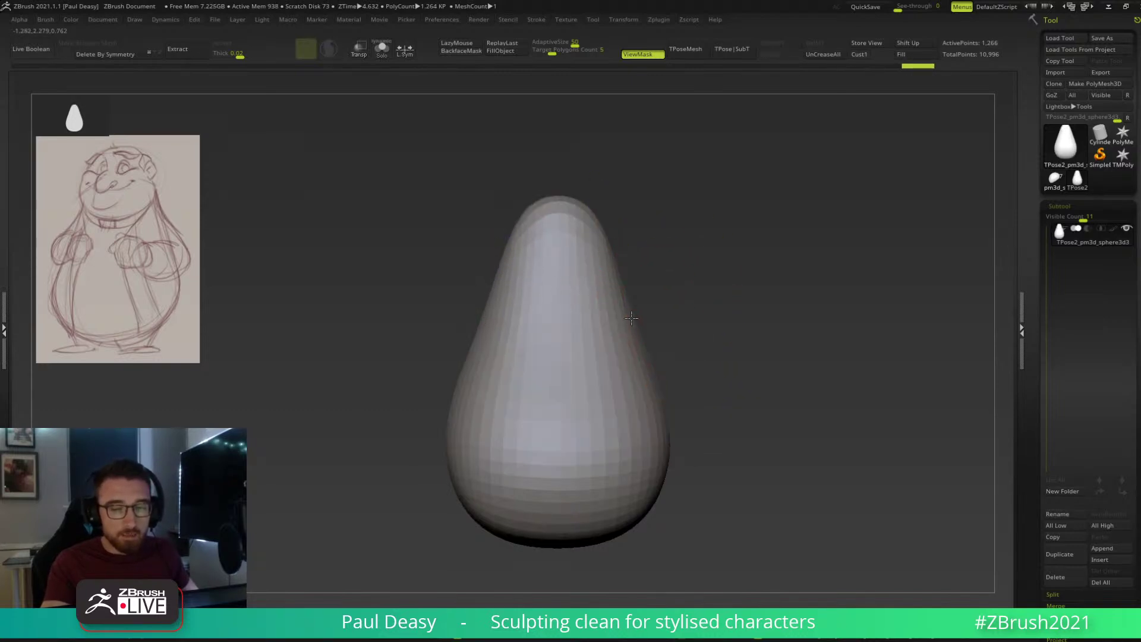
ctrl+shift+click(693, 301)
Isolate the rounded head form, even out its sides, and show all parts again.
drag(693, 301, 560, 263)
ctrl+shift+click(595, 380)
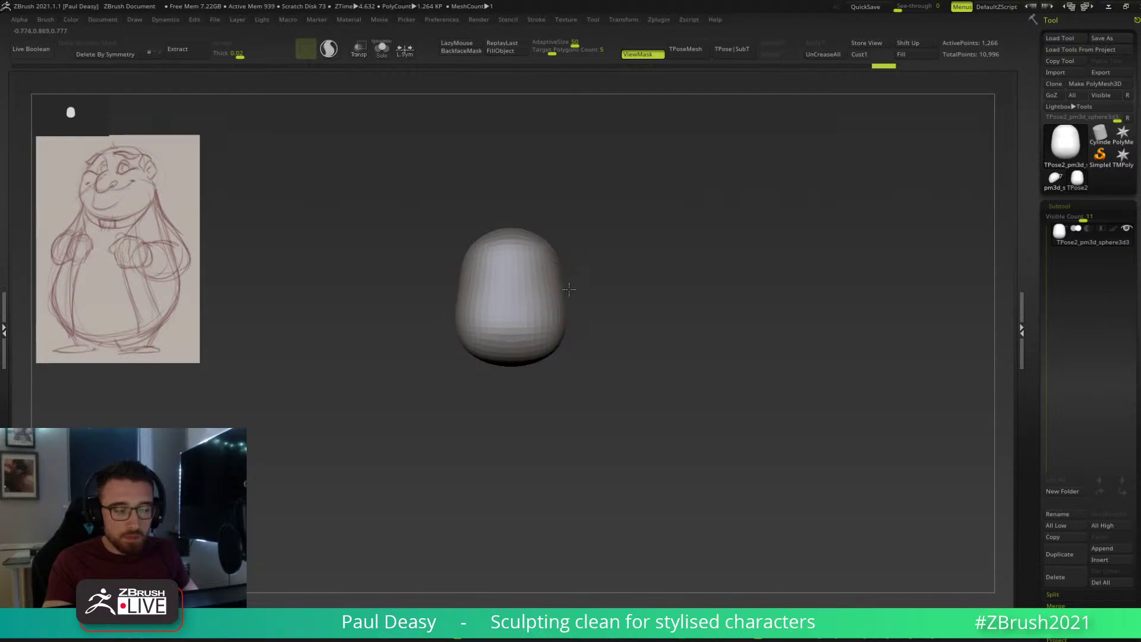
ctrl+shift+click(609, 295)
Isolate the body and refine its narrow upper end in side view before showing all parts.
mouse_move(660, 285)
mouse_down()
mouse_move(692, 299)
mouse_move(677, 299)
mouse_up()
ctrl+shift+click(569, 312)
drag(570, 312, 554, 290)
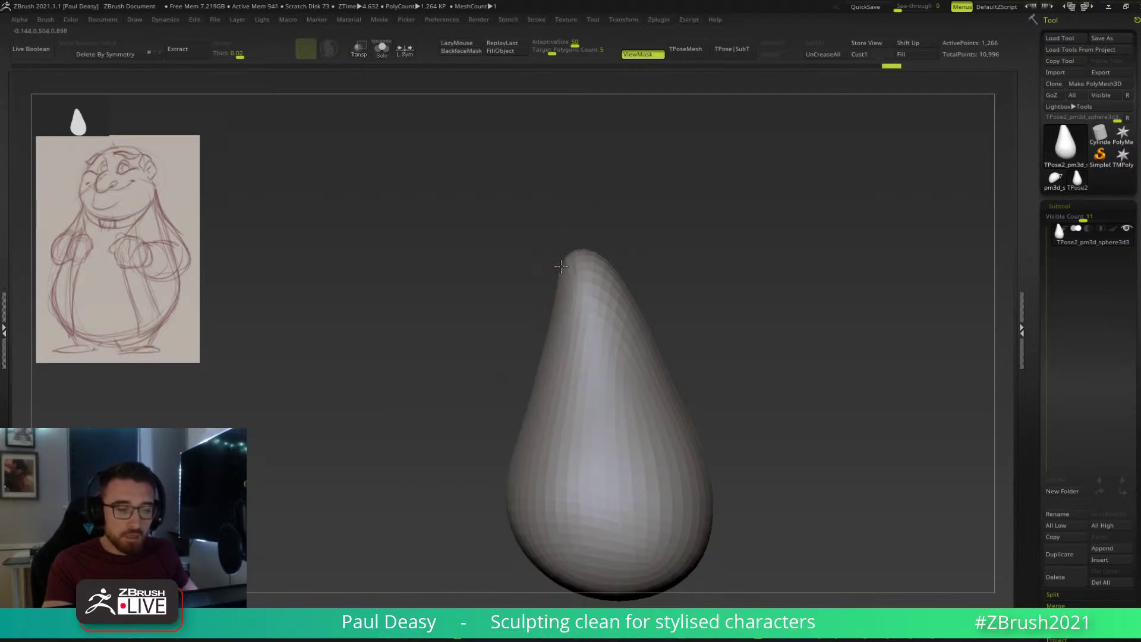
ctrl+shift+click(736, 309)
Refine the back-of-neck profile in side view, isolating the body to smooth its upper back.
drag(743, 326, 710, 345)
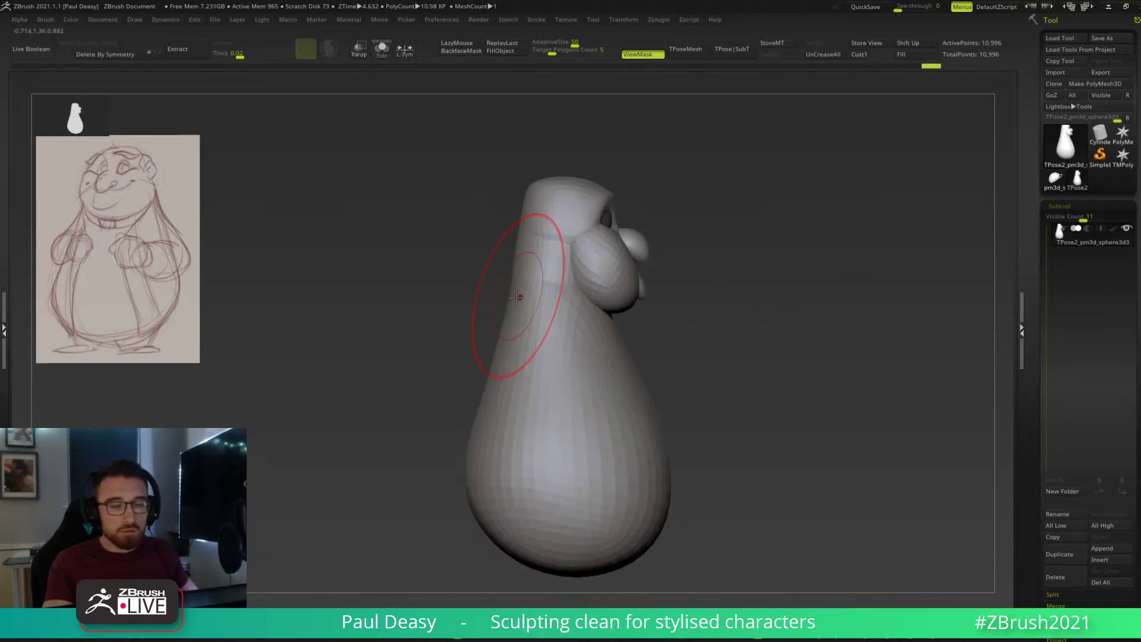
key(space)
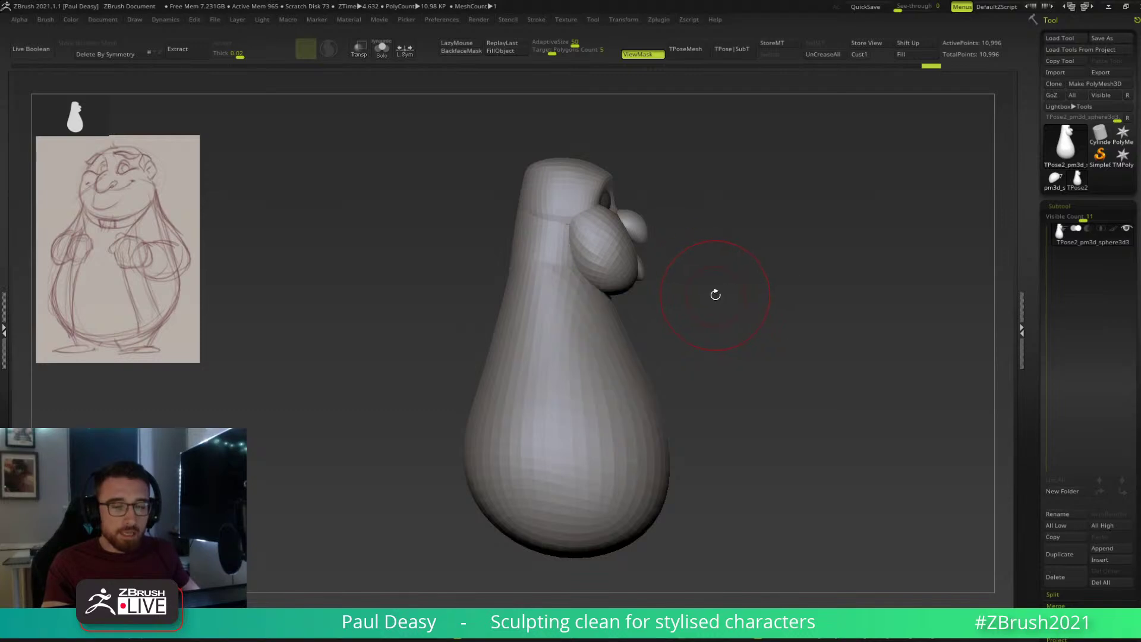
ctrl+shift+click(515, 265)
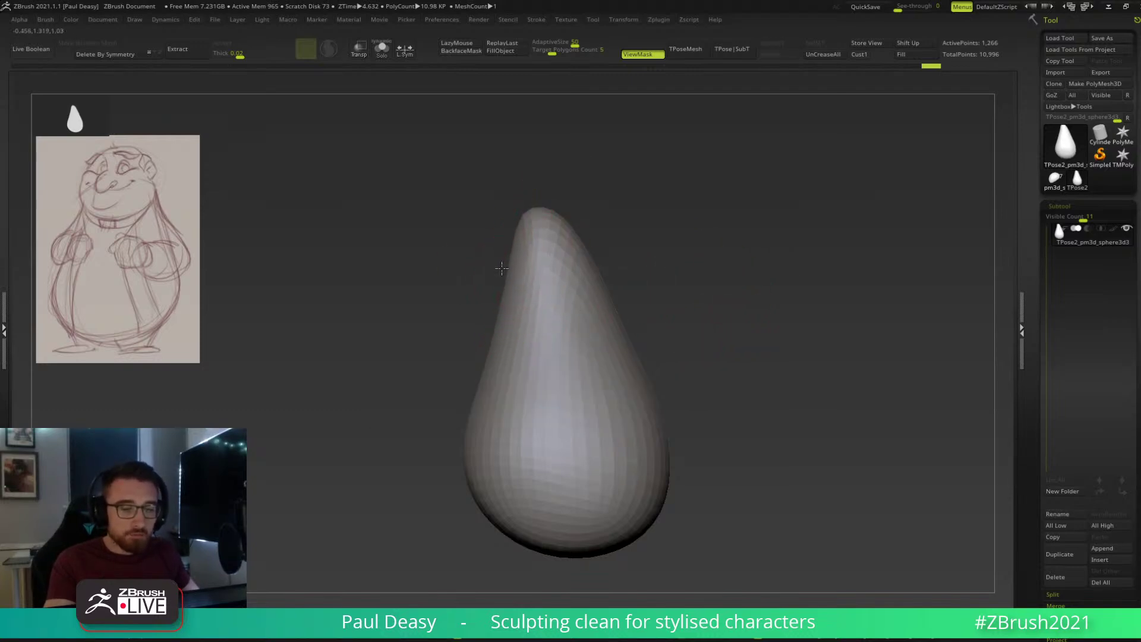
key(space)
ctrl+shift+click(736, 285)
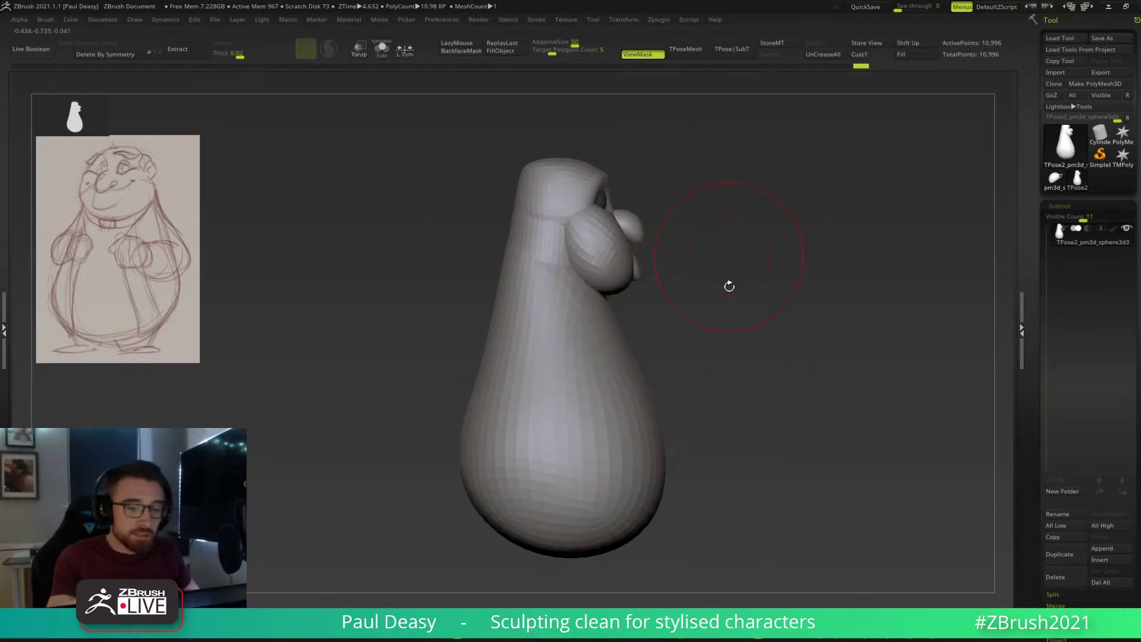
Isolate the muzzle, round off its lower edge and corners in front view, and undo the last stroke.
drag(736, 329, 716, 326)
key(space)
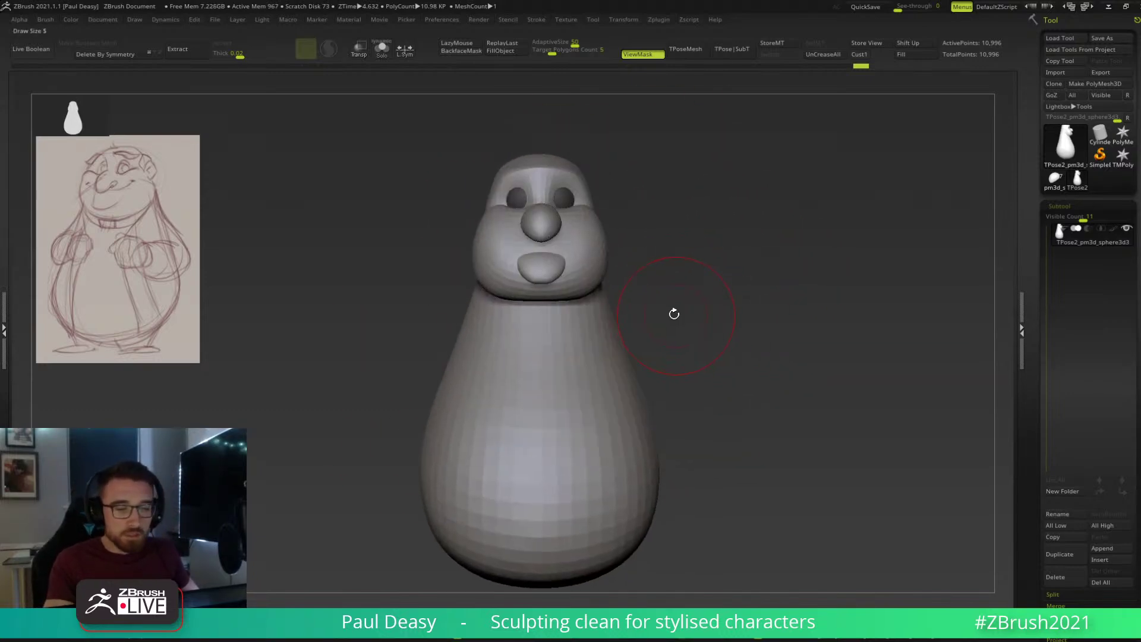
ctrl+shift+click(589, 275)
alt+drag(643, 284, 632, 328)
key(ctrl+shift+x)
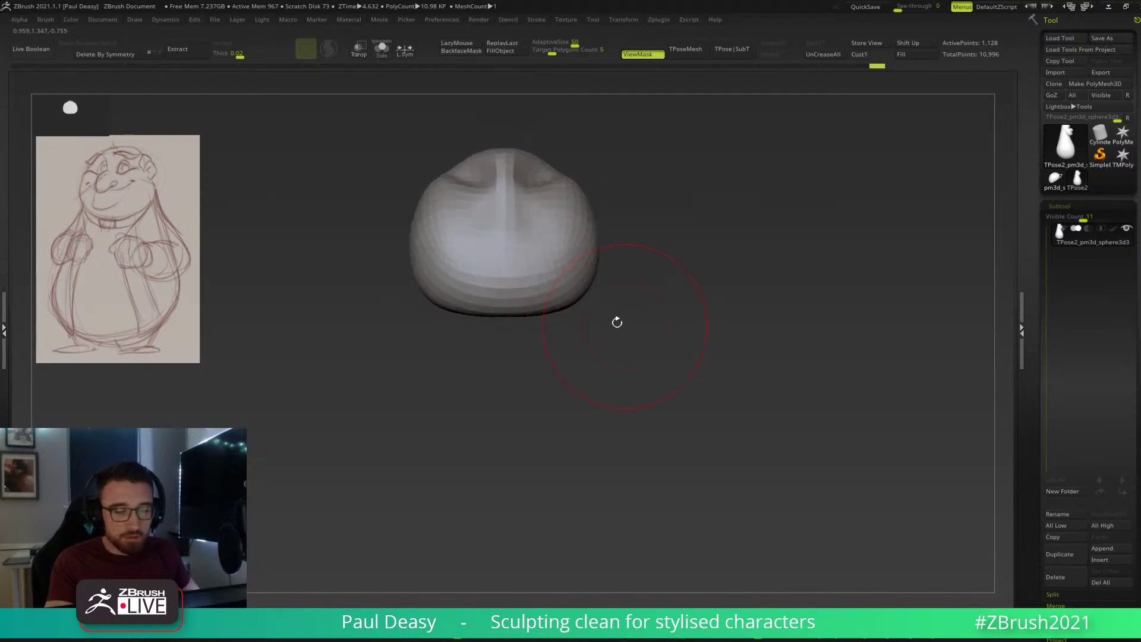
key(ctrl+shift+s)
drag(527, 333, 513, 323)
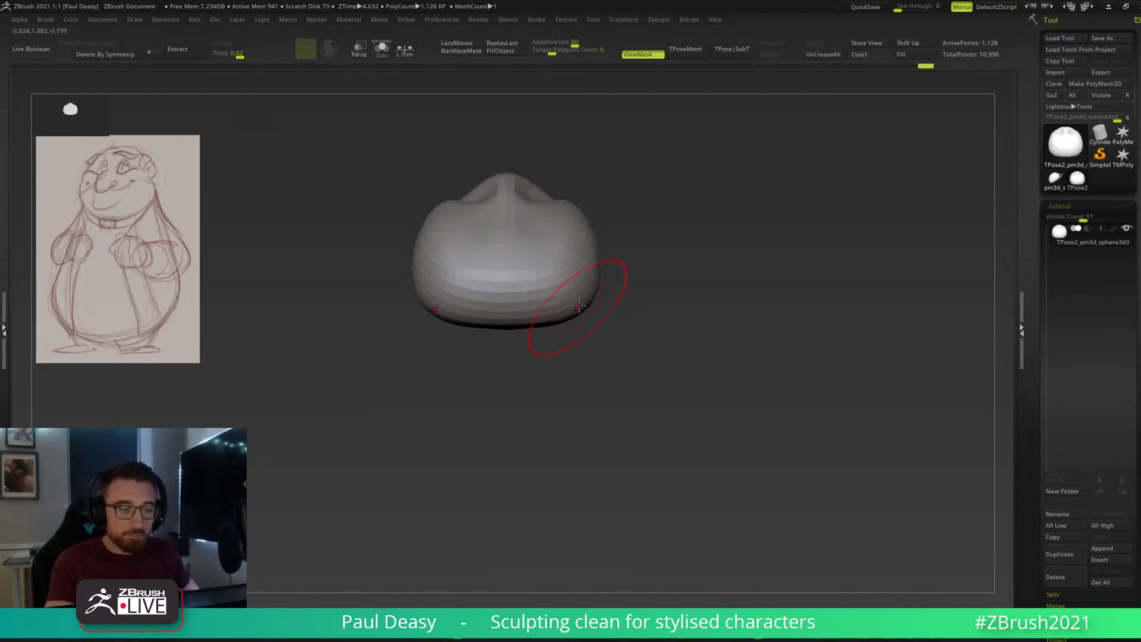
drag(570, 311, 536, 315)
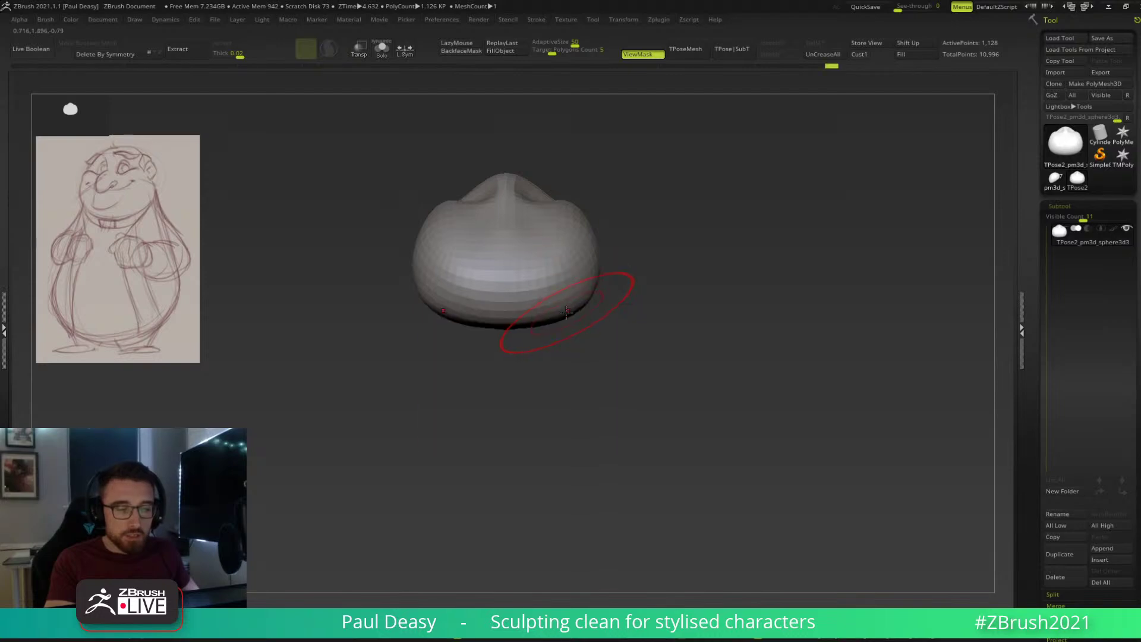
key(ctrl+z)
ctrl+shift+click(746, 304)
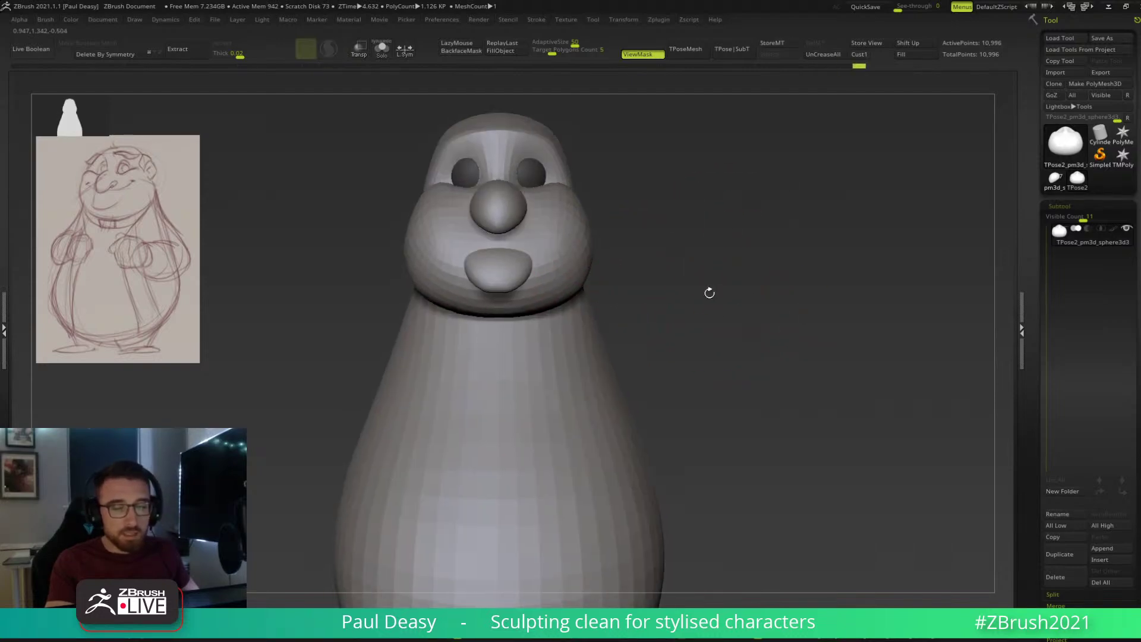
Mask everything except the muzzle and eyes, and refine the muzzle's lower outline in front view.
ctrl+shift+click(522, 292)
ctrl+click(644, 298)
ctrl+shift+click(594, 301)
ctrl+click(594, 301)
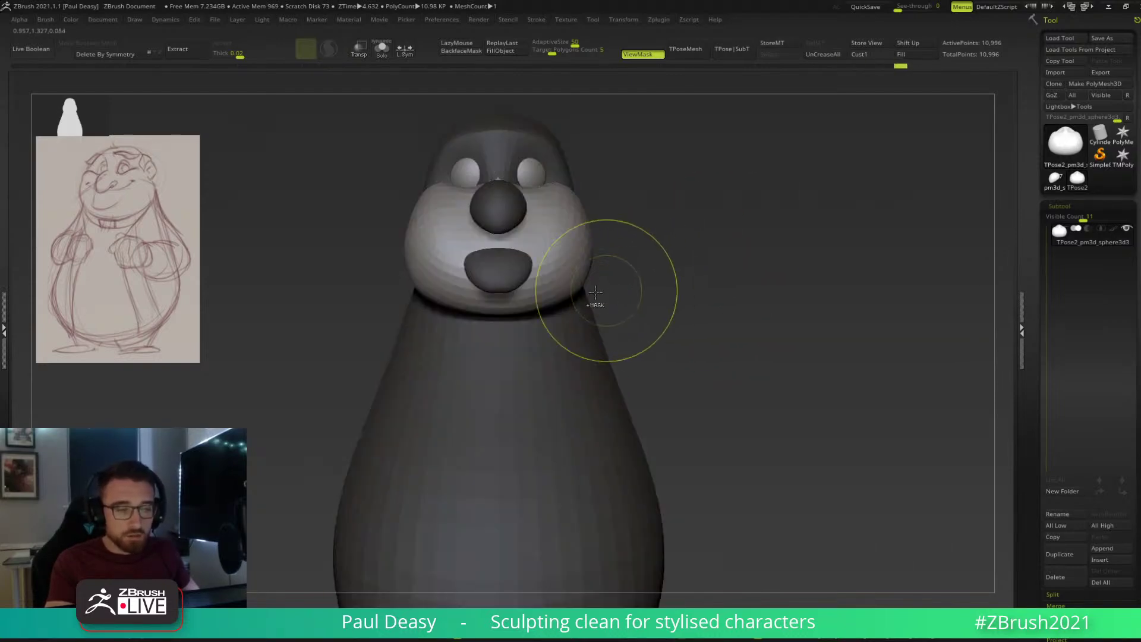
key(space)
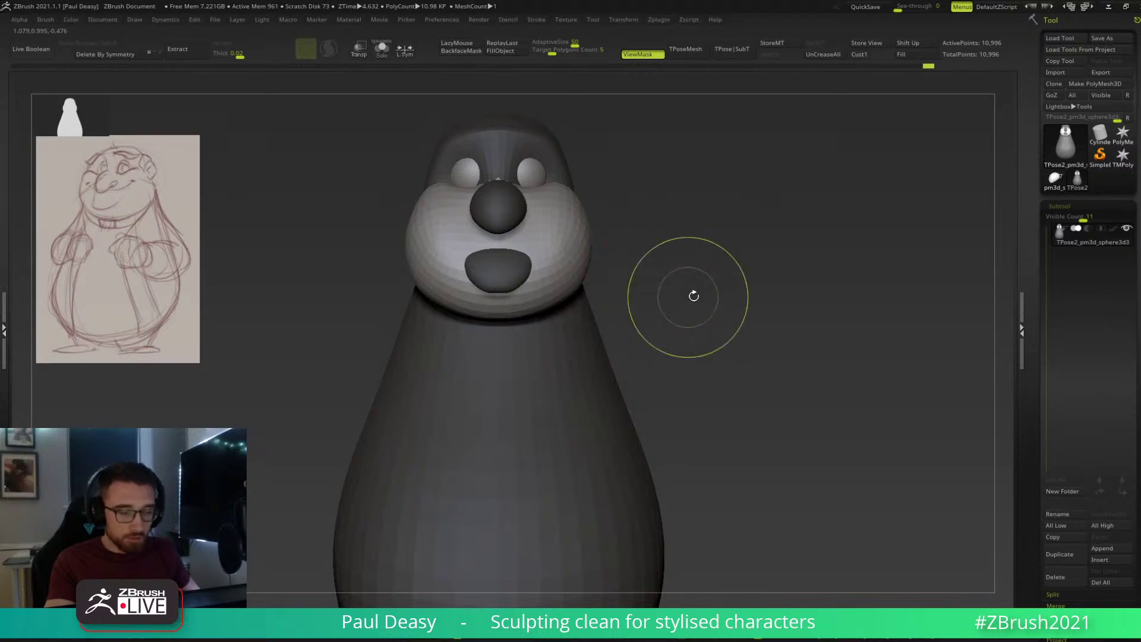
Clear the mask and check the head and body silhouette from the side.
drag(693, 287, 724, 279)
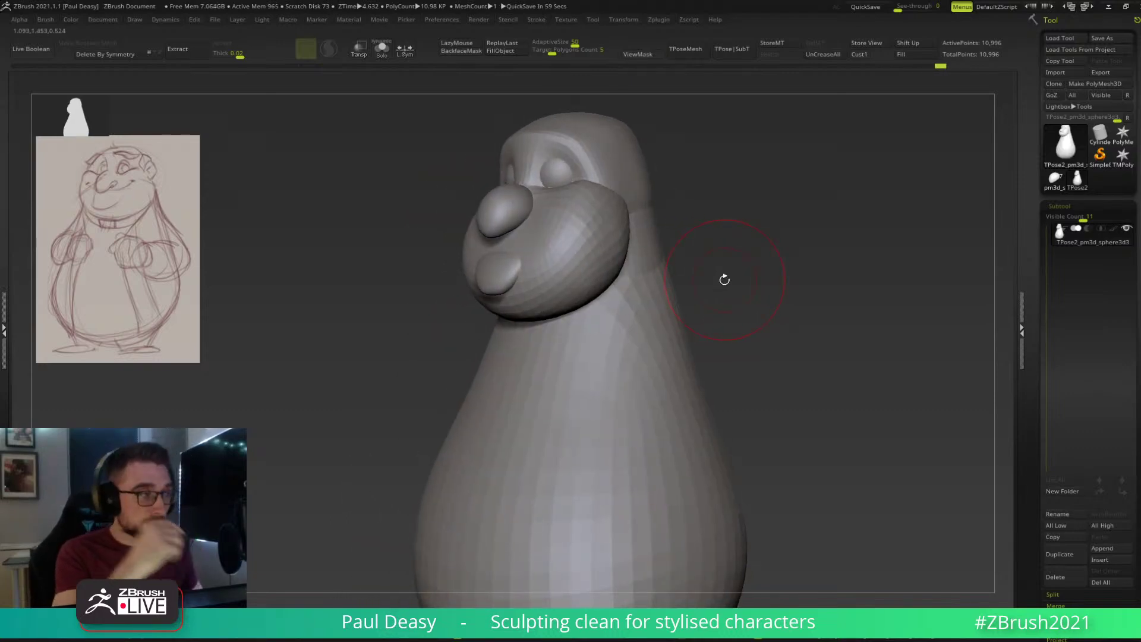
drag(735, 238, 726, 252)
key(space)
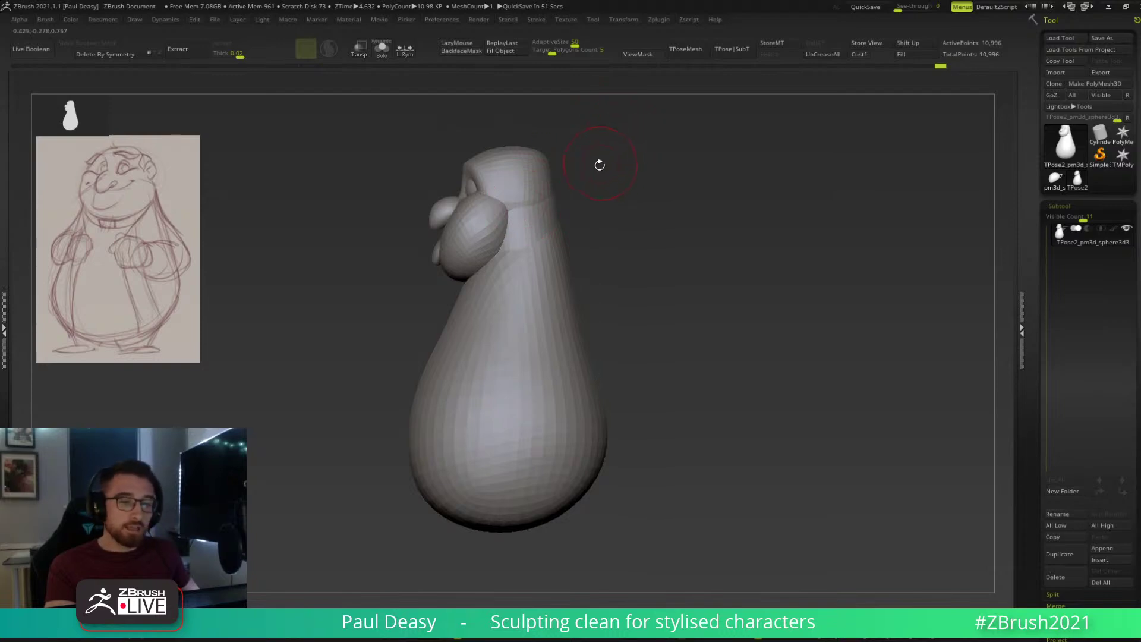
key(space)
click(595, 181)
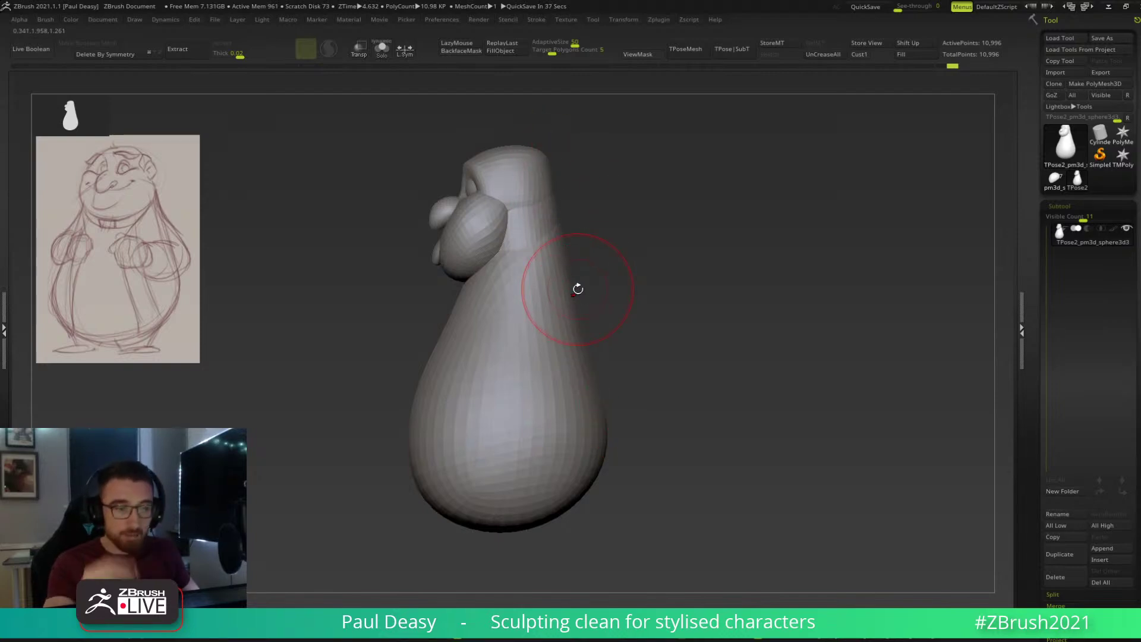
Shape the back of the neck and the chest contour in side view with the Move brush.
key(b)
key(m)
key(v)
mouse_move(557, 214)
mouse_down()
mouse_move(559, 226)
mouse_move(559, 213)
mouse_move(595, 234)
mouse_up()
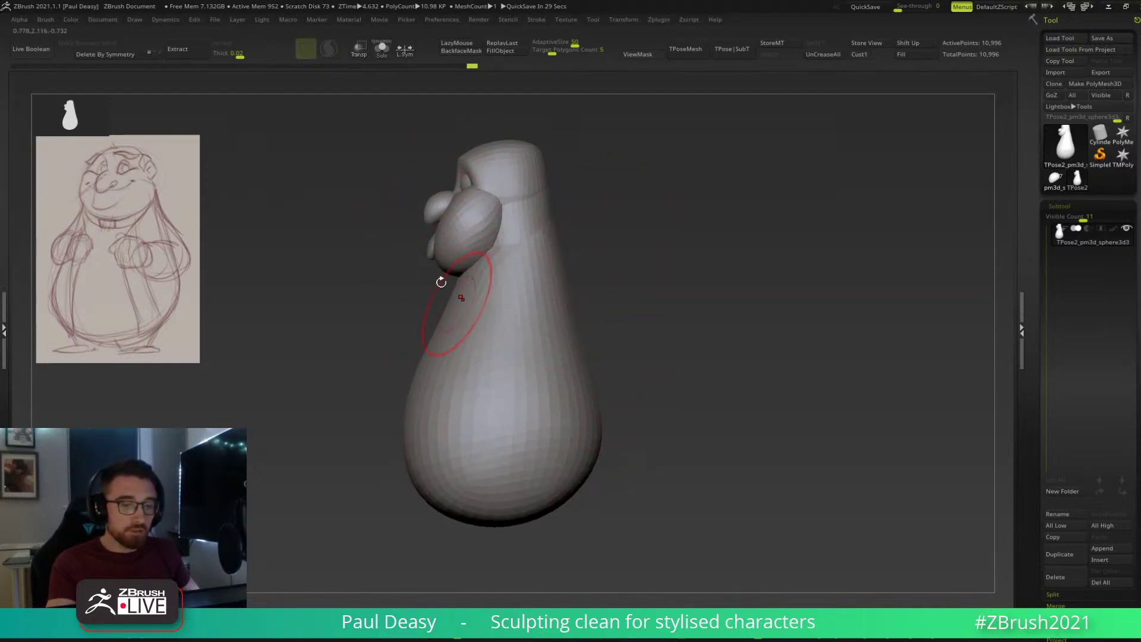
right_click(549, 314)
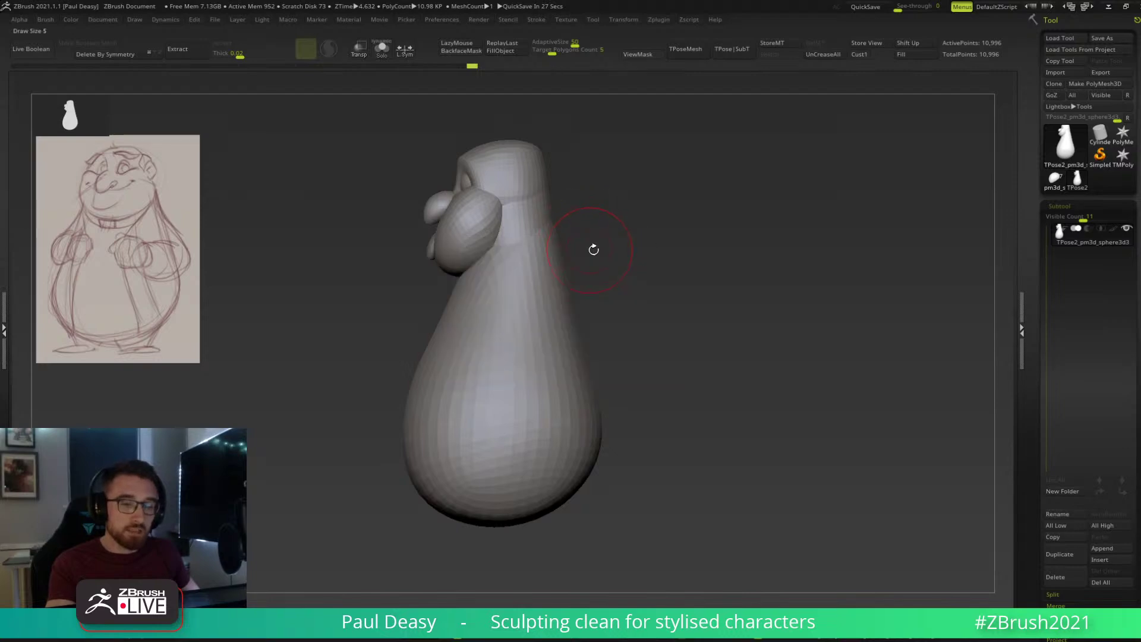
alt+right_drag(588, 285, 576, 282)
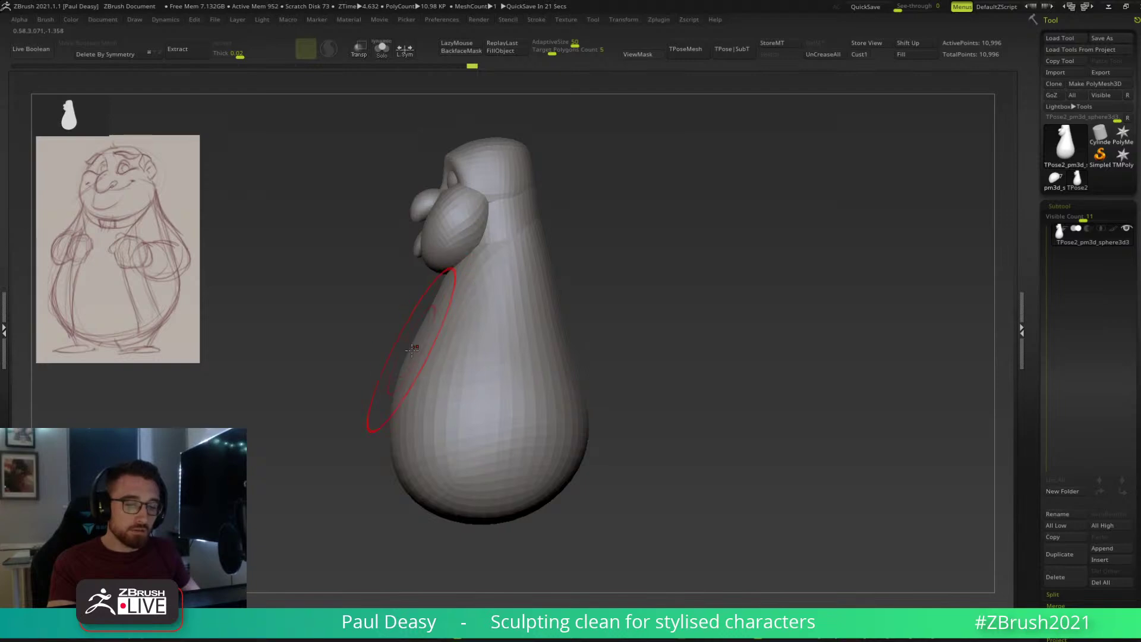
drag(386, 403, 386, 378)
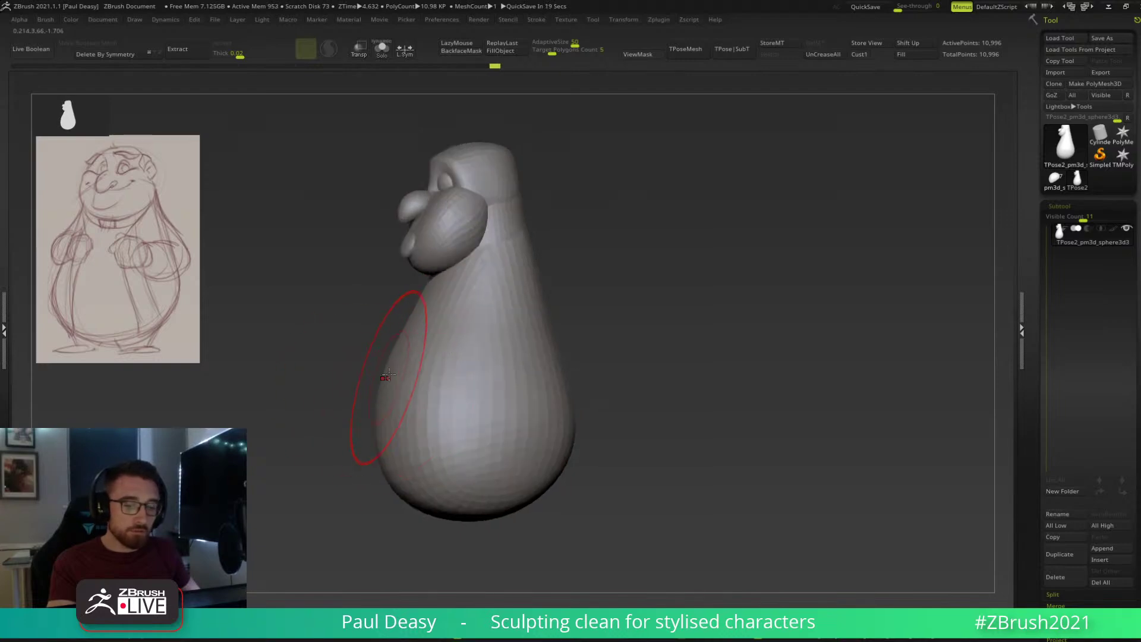
Refine and smooth the back contour from the lower back up to the nape in side view.
right_drag(489, 337, 558, 318)
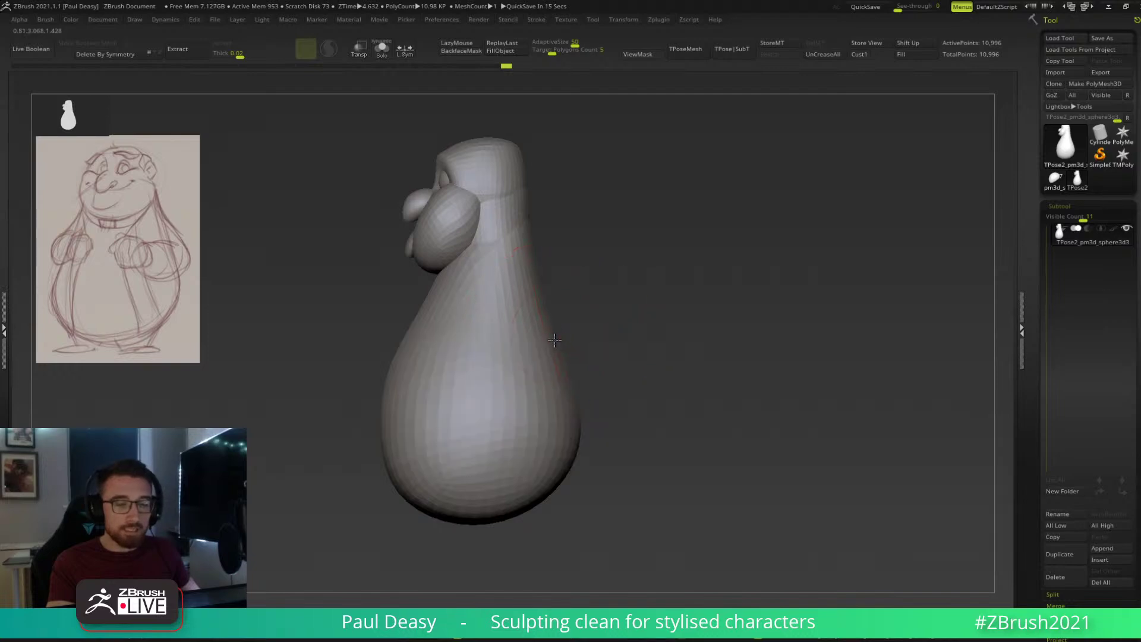
right_drag(569, 371, 571, 384)
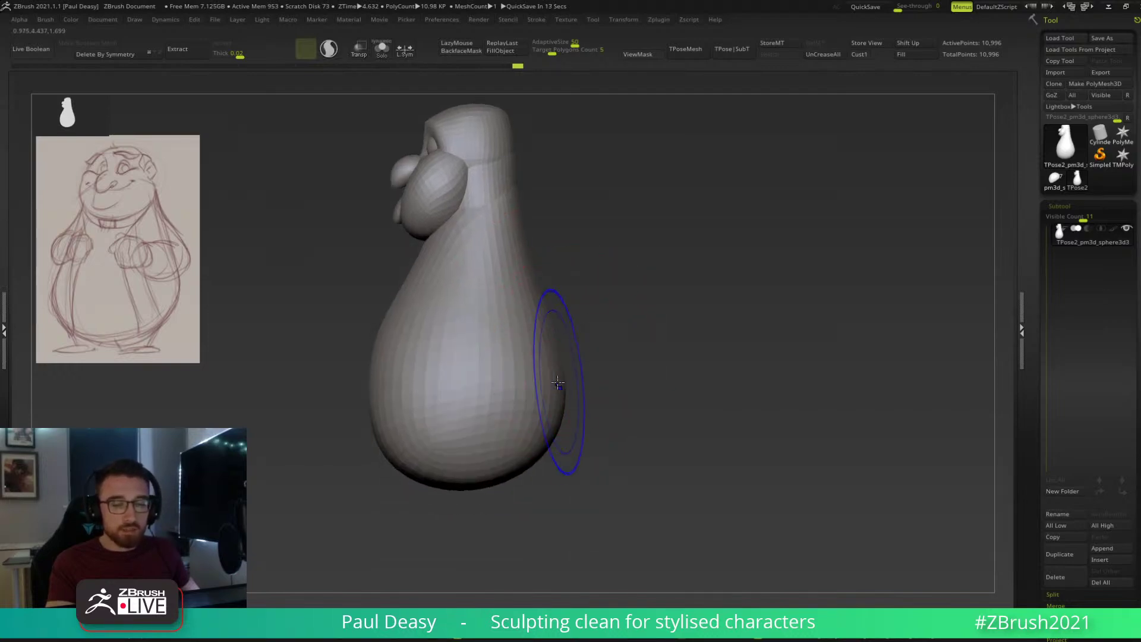
mouse_move(565, 377)
right_down()
mouse_move(580, 367)
mouse_move(569, 378)
right_up()
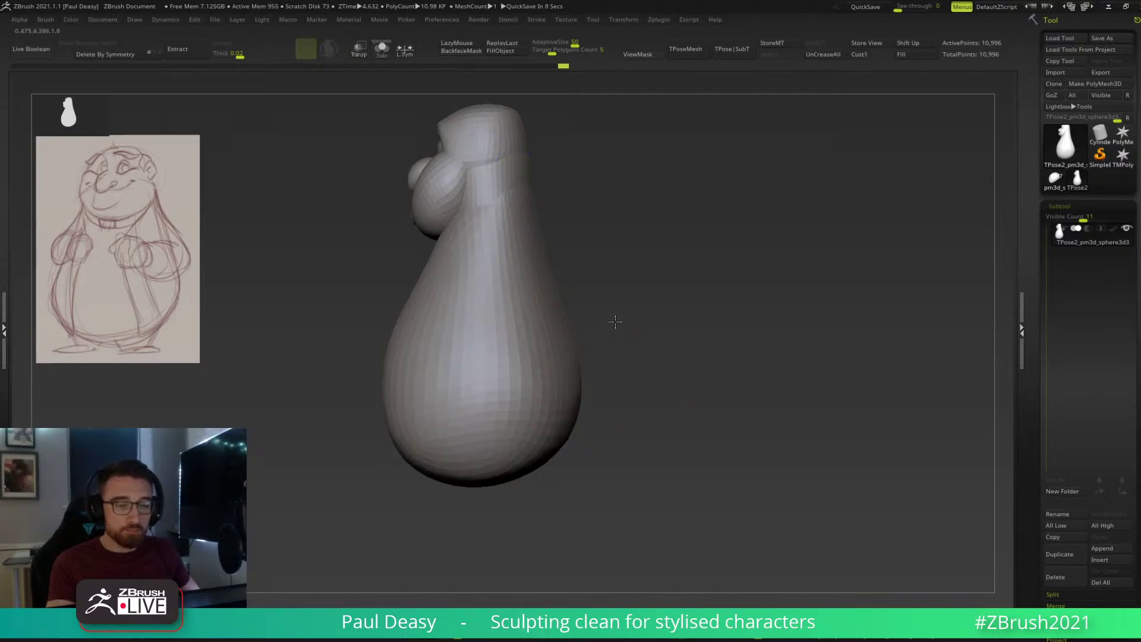
right_drag(611, 318, 558, 291)
right_click(558, 292)
right_click(521, 234)
drag(522, 234, 511, 234)
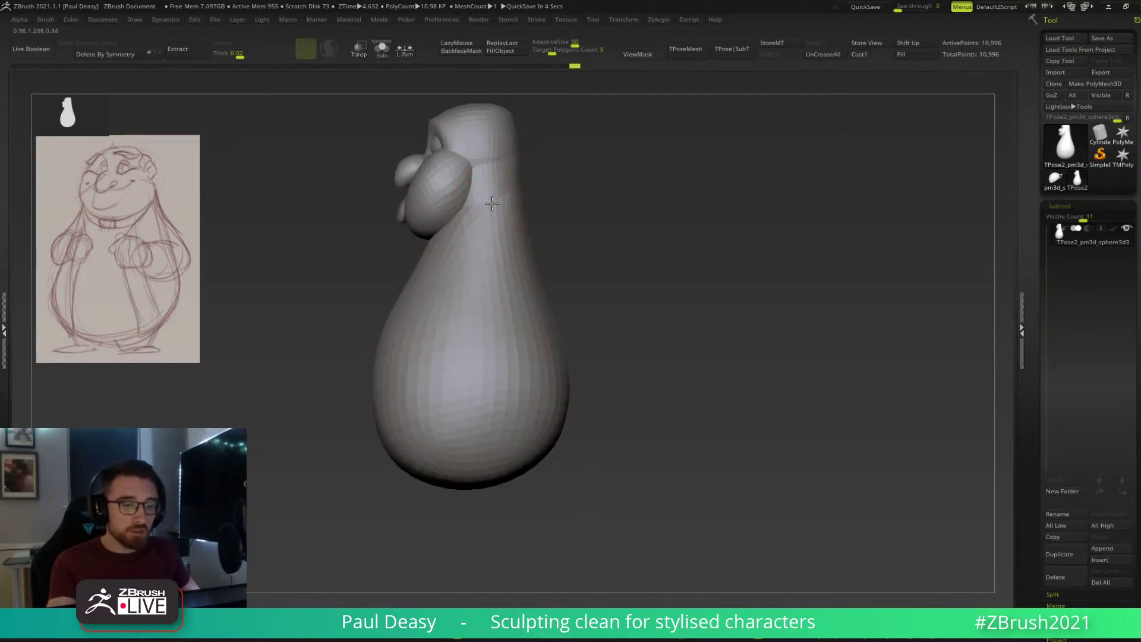
drag(496, 202, 518, 191)
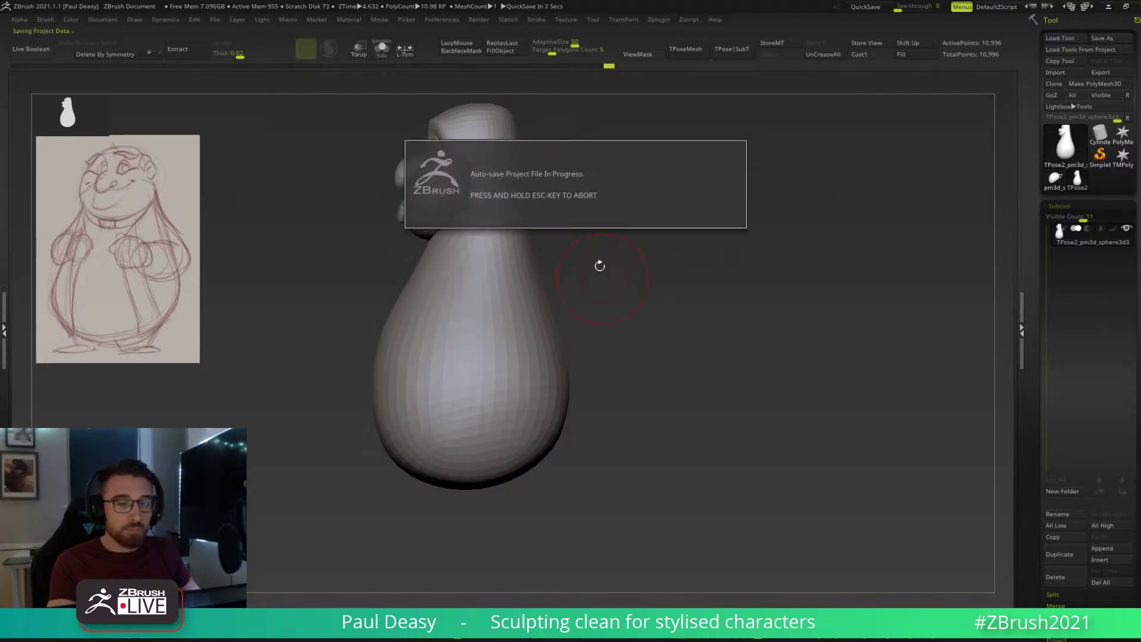
Enlarge the Move brush, undo the last broad stroke on the back, and push the back contour inward again.
drag(604, 277, 592, 309)
key(space)
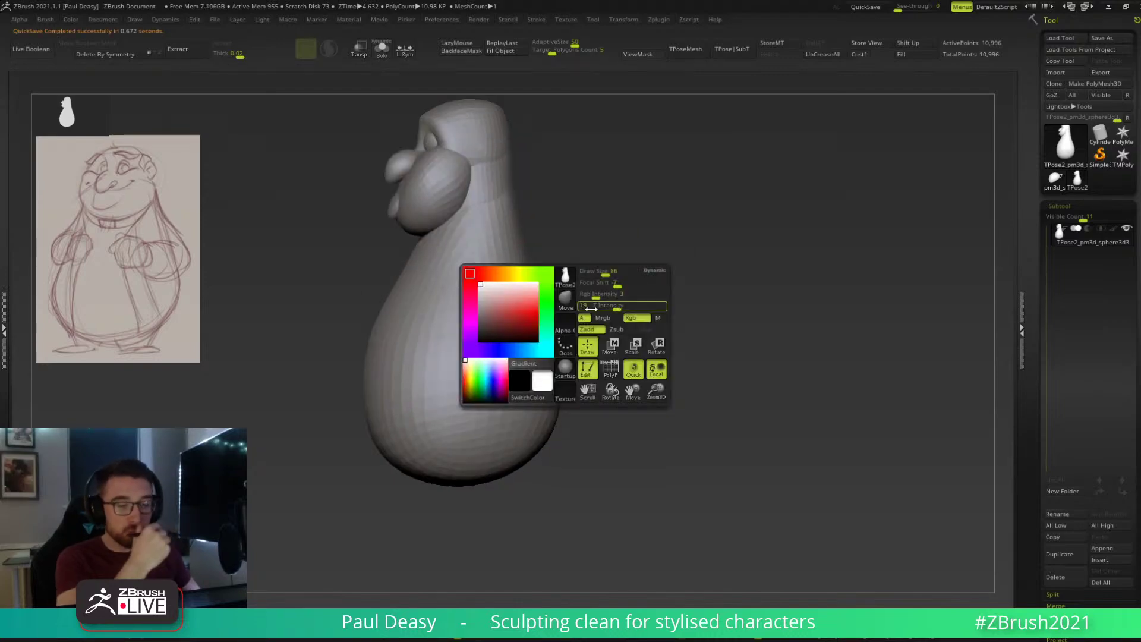
drag(629, 257, 606, 341)
alt+drag(598, 297, 586, 274)
key(space)
key(space)
mouse_move(507, 303)
mouse_down()
mouse_move(517, 304)
mouse_move(454, 303)
mouse_up()
key(space)
key(space)
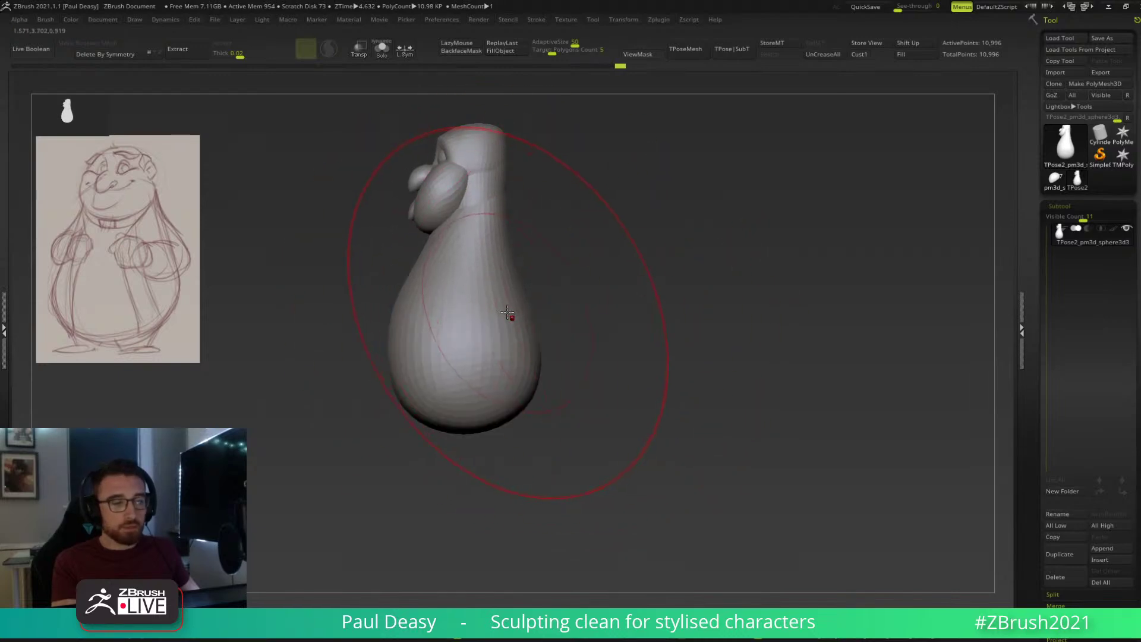
key(ctrl+z)
key(space)
drag(502, 309, 457, 291)
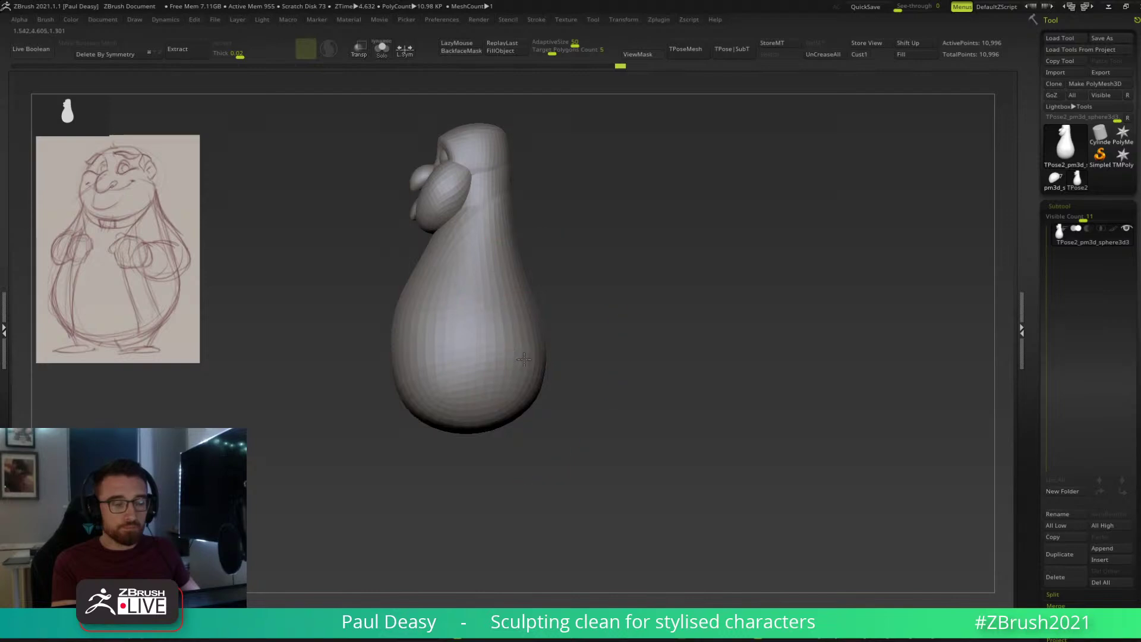
Round out the lower back and underside of the belly in side view, varying the brush size.
drag(554, 337, 492, 280)
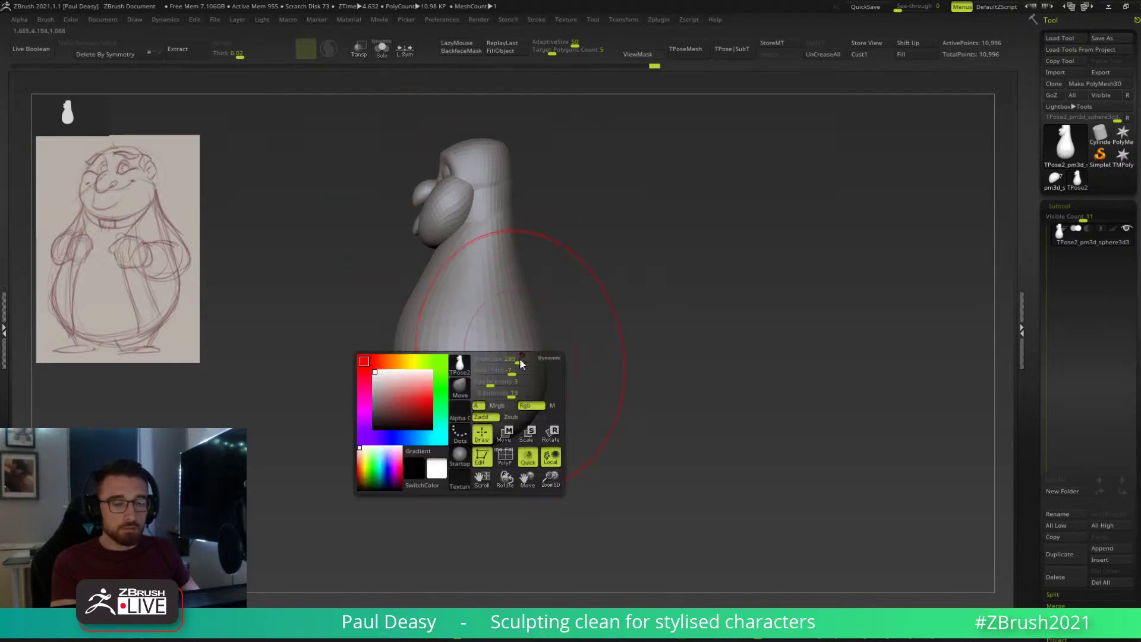
drag(384, 388, 499, 374)
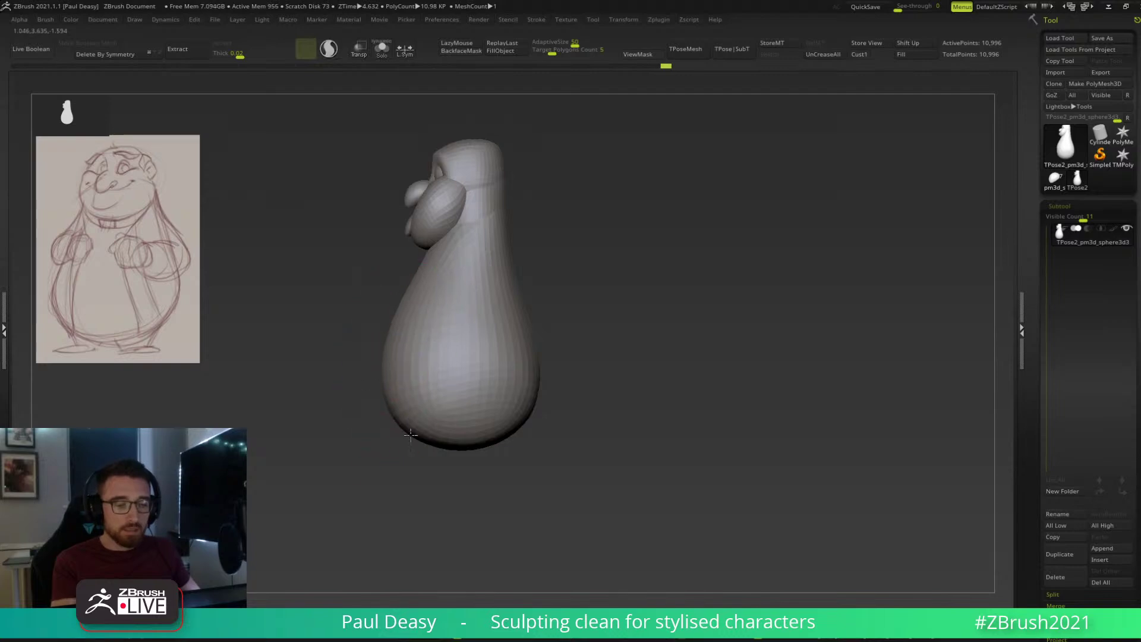
drag(540, 373, 561, 337)
key(space)
key(space)
mouse_move(533, 384)
mouse_down()
mouse_move(515, 368)
mouse_move(544, 357)
mouse_up()
key(space)
key(space)
key(space)
Mask only the muzzle and adjust the upper body around it in front view.
drag(525, 258, 515, 257)
ctrl+shift+click(505, 220)
ctrl+click(550, 247)
ctrl+shift+click(537, 266)
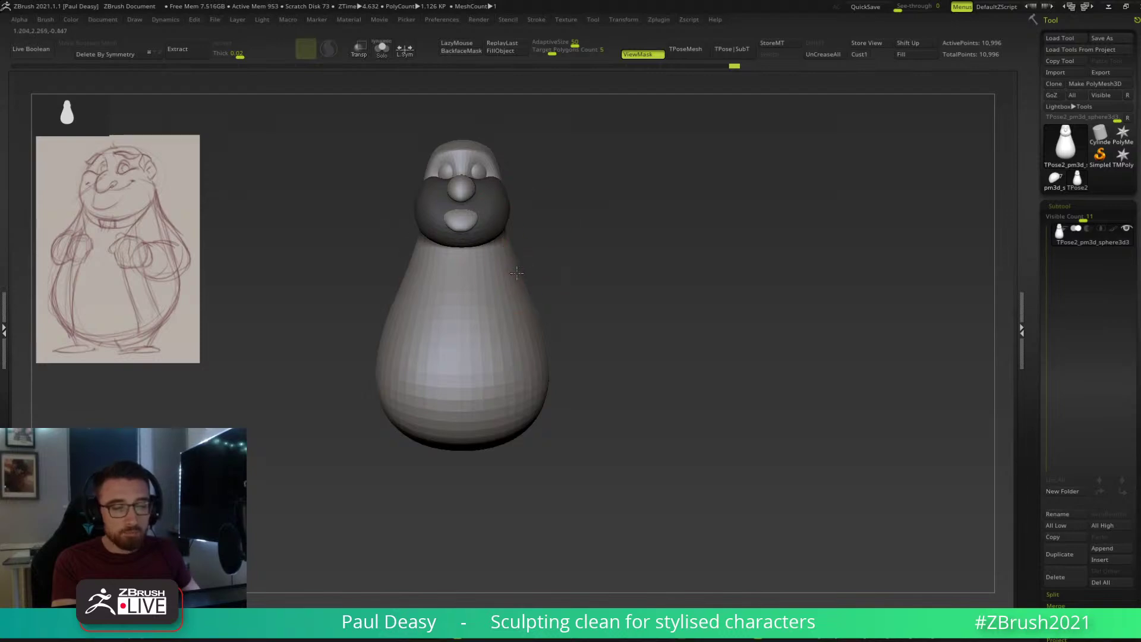
mouse_move(573, 240)
mouse_down()
mouse_move(551, 280)
mouse_move(591, 275)
mouse_move(608, 222)
mouse_move(620, 285)
mouse_move(522, 216)
mouse_move(624, 293)
mouse_move(542, 446)
mouse_up()
Mask everything except the upper head and refine its side contours from behind.
ctrl+shift+click(554, 286)
ctrl+click(609, 307)
ctrl+shift+click(624, 315)
ctrl+click(632, 324)
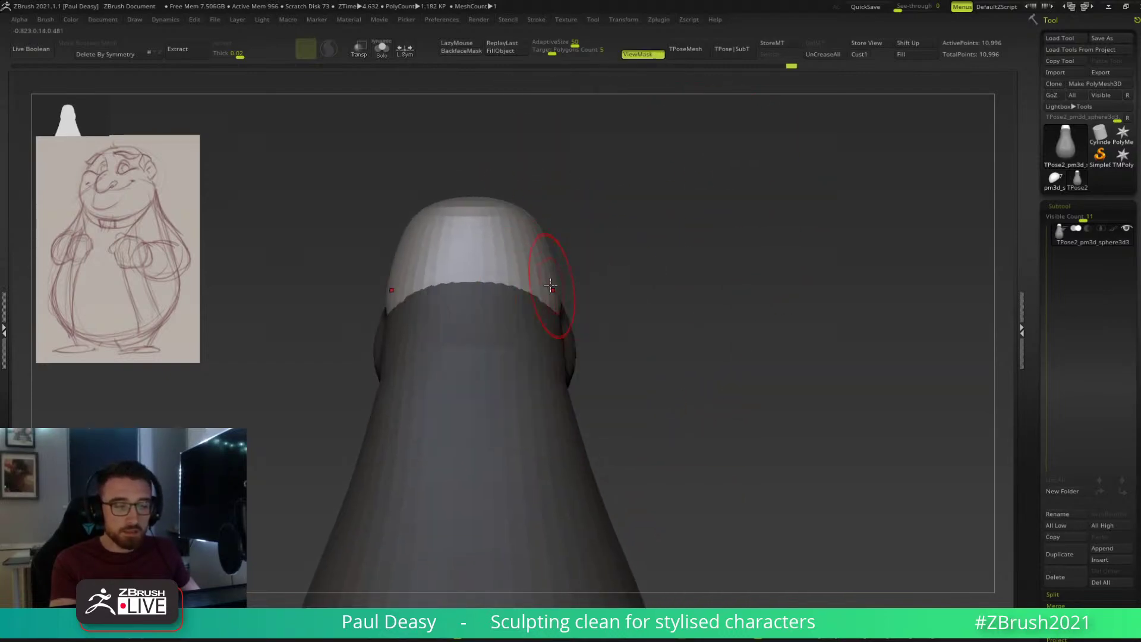
mouse_move(619, 311)
mouse_down()
mouse_move(574, 304)
mouse_move(560, 333)
mouse_move(553, 304)
mouse_up()
mouse_move(679, 301)
mouse_down()
mouse_move(686, 318)
mouse_move(595, 309)
mouse_up()
Mask everything except the neck band, then adjust and smooth its sides from behind.
ctrl+drag(662, 349, 677, 362)
ctrl+shift+click(554, 320)
ctrl+click(678, 324)
ctrl+shift+click(678, 325)
key(space)
drag(616, 344, 631, 343)
ctrl+click(682, 341)
shift+drag(535, 341, 523, 356)
key(space)
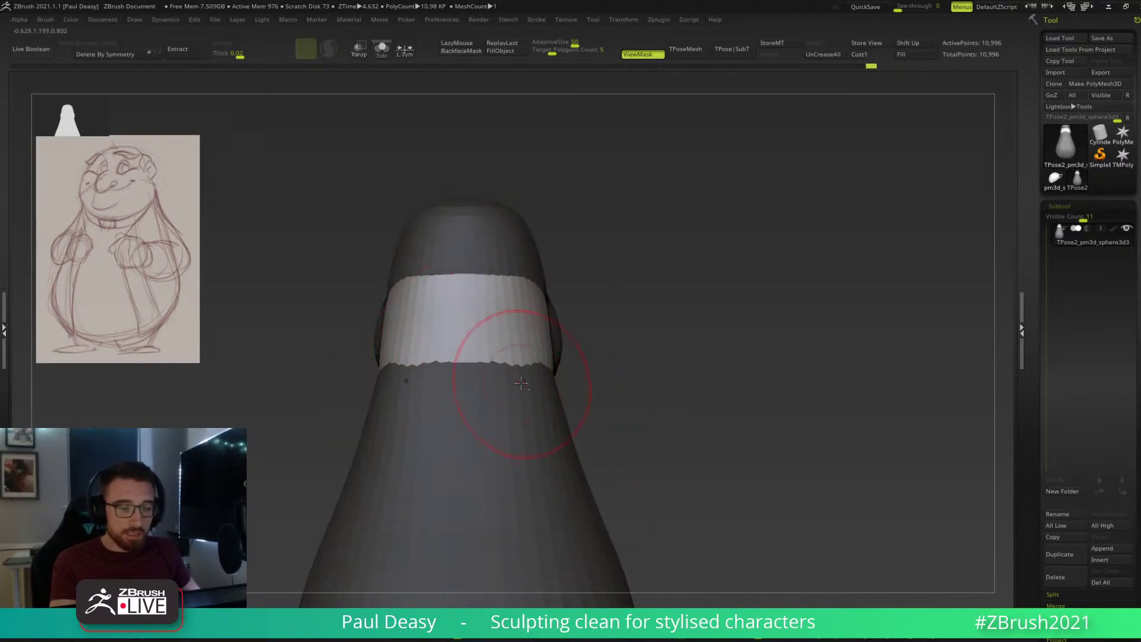
Invert the mask to protect the neck band and adjust the back of the head against it in side view.
key(space)
mouse_move(611, 323)
mouse_down()
mouse_move(664, 339)
mouse_move(553, 337)
mouse_move(612, 326)
mouse_move(565, 334)
mouse_up()
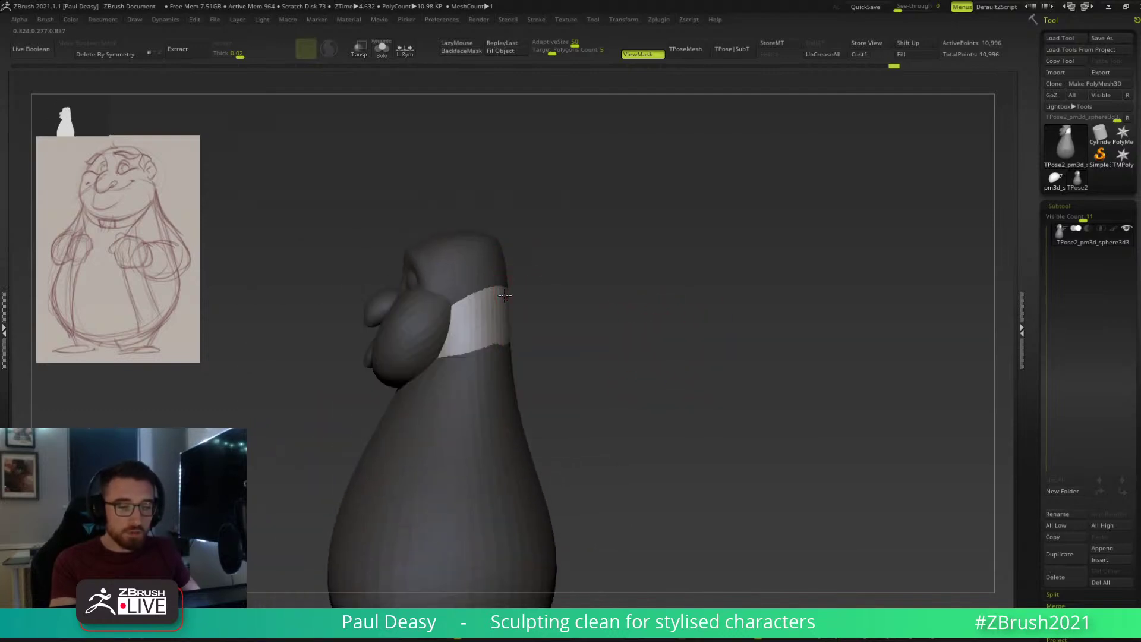
ctrl+click(523, 280)
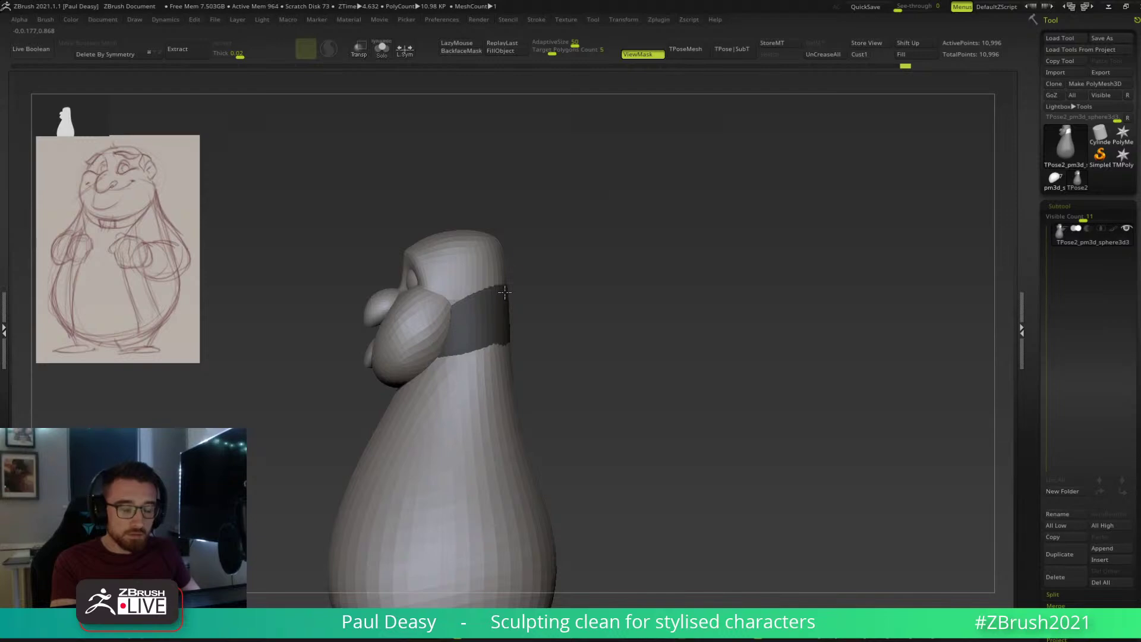
drag(538, 286, 523, 285)
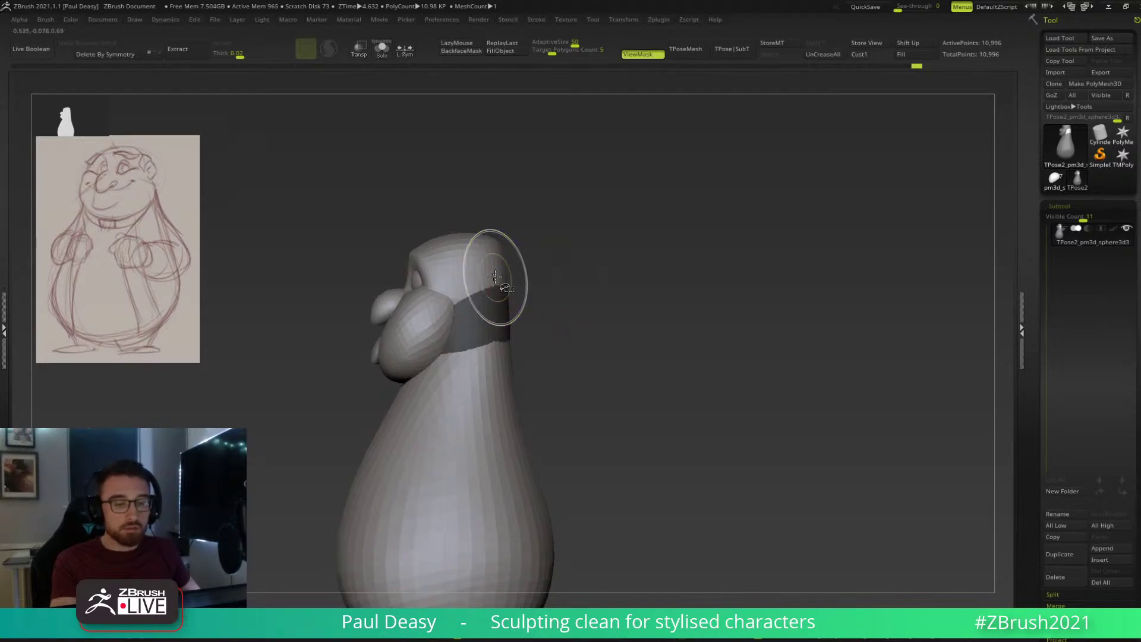
mouse_move(497, 296)
mouse_down()
mouse_move(550, 262)
mouse_move(632, 250)
mouse_up()
Transfer the TPose mesh changes back to the separate subtools and make the upper head active.
key(ctrl+h)
click(740, 48)
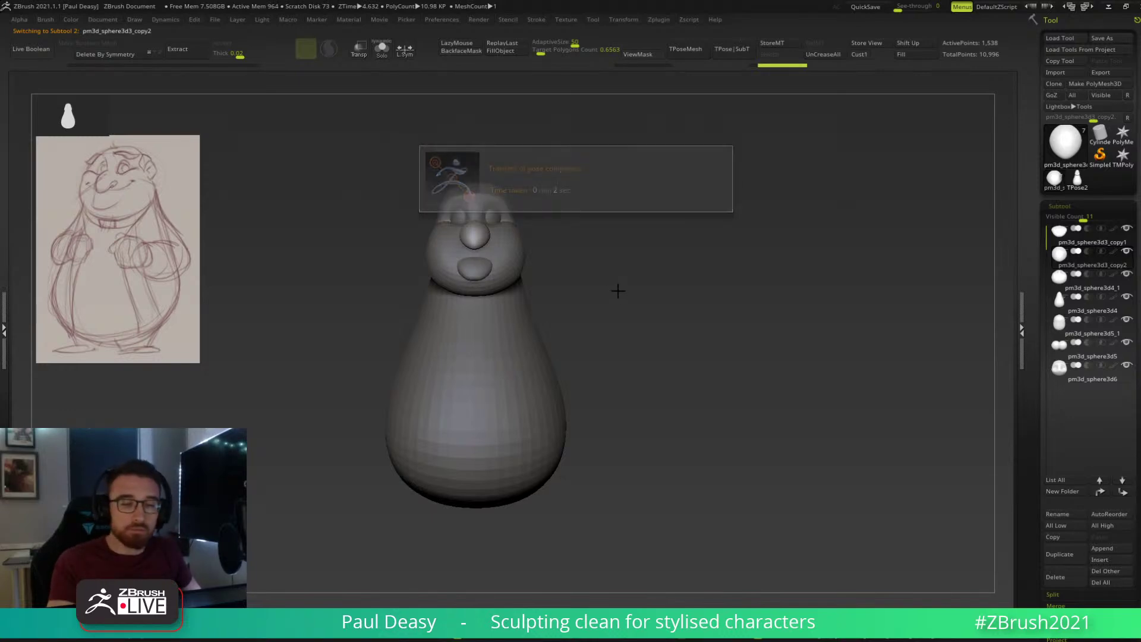
alt+right_drag(567, 231, 581, 290)
alt+click(508, 268)
Reshape the crown of the upper head in side view, adjusting the Move brush size.
alt+right_drag(508, 268, 519, 334)
right_click(519, 335)
mouse_move(644, 255)
right_down()
mouse_move(577, 269)
mouse_move(612, 236)
right_up()
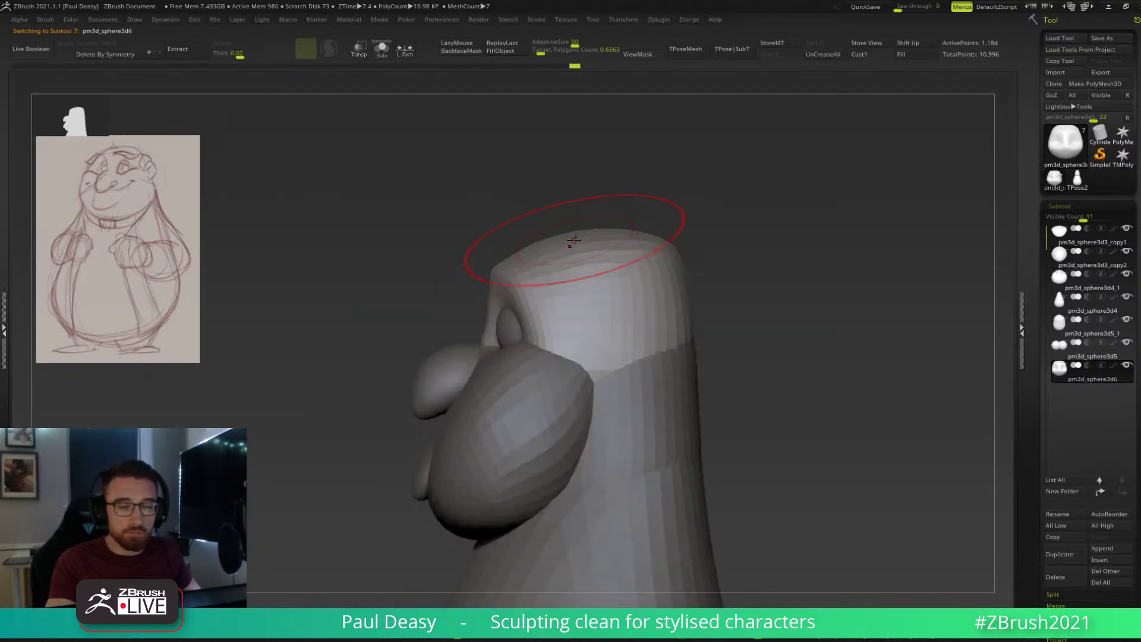
key(space)
drag(579, 238, 585, 243)
key(space)
mouse_move(778, 304)
alt+right_down()
mouse_move(767, 247)
mouse_move(715, 280)
mouse_move(652, 268)
mouse_move(558, 287)
alt+right_up()
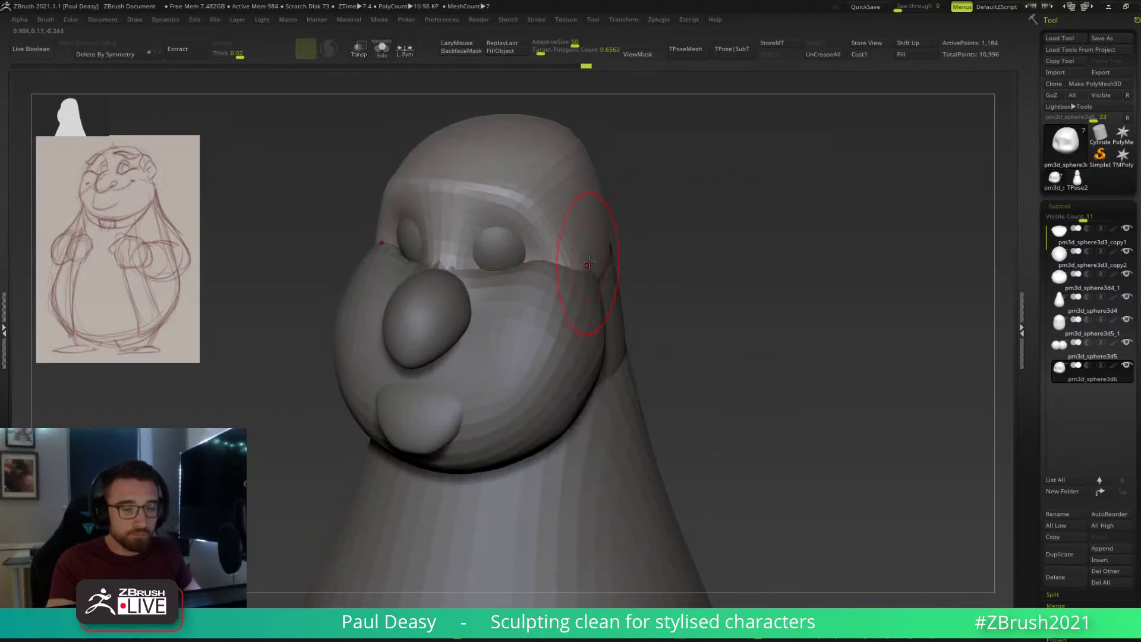
Adjust and smooth the temple area of the upper head beside the eye.
drag(586, 254, 580, 243)
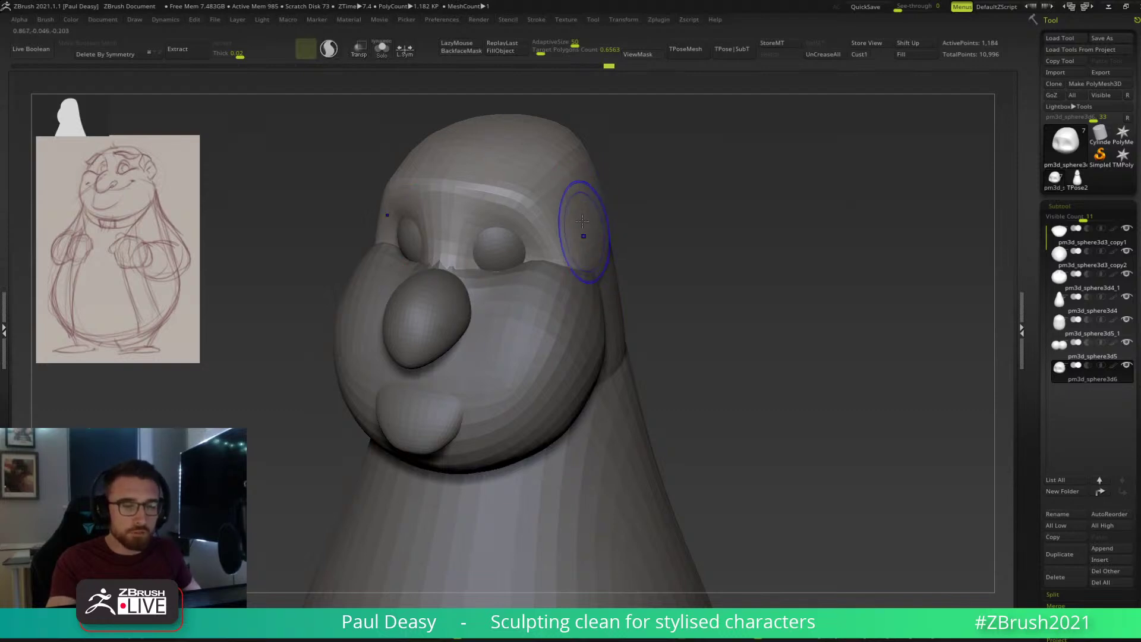
shift+drag(588, 255, 604, 257)
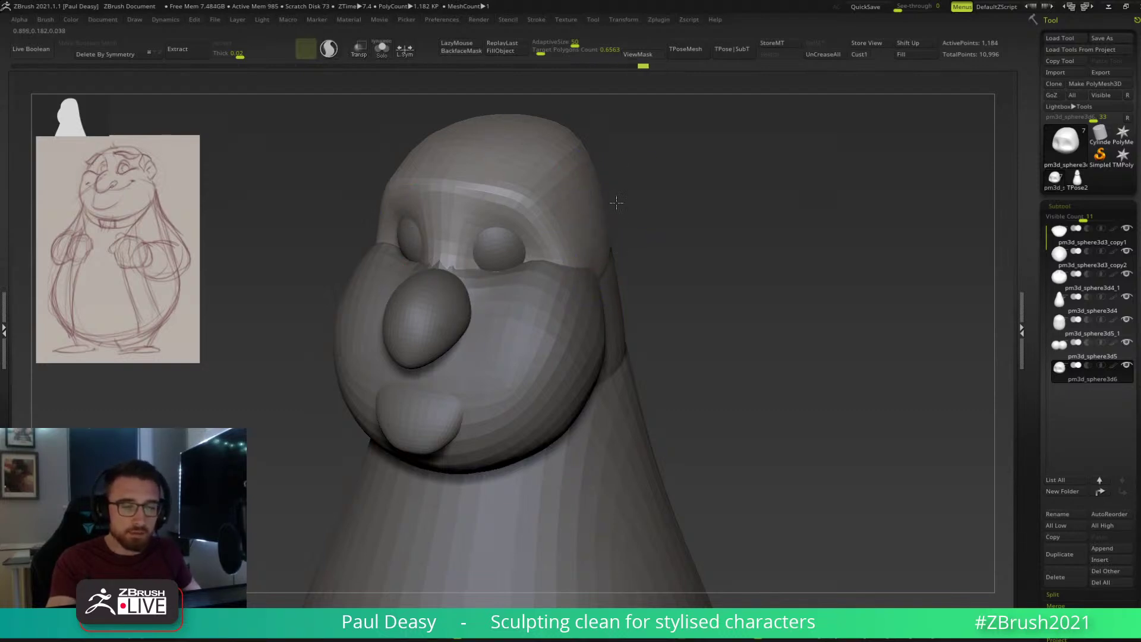
shift+drag(624, 184, 635, 230)
key(space)
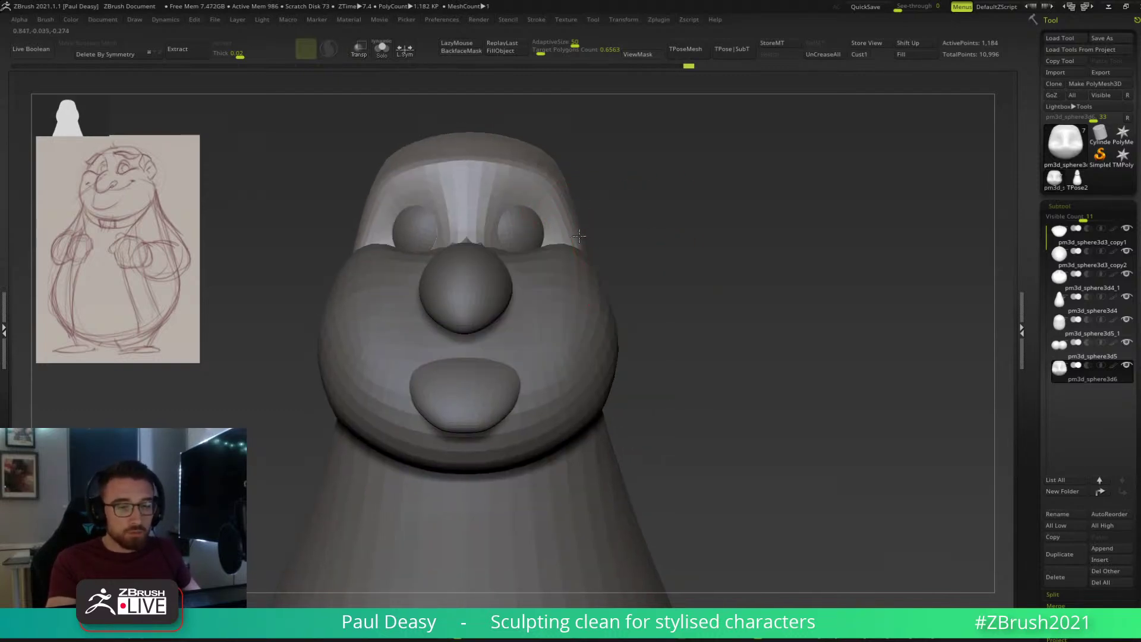
Select the muzzle subtool and refine its cheek volume from three-quarter and side views.
alt+click(585, 235)
key(space)
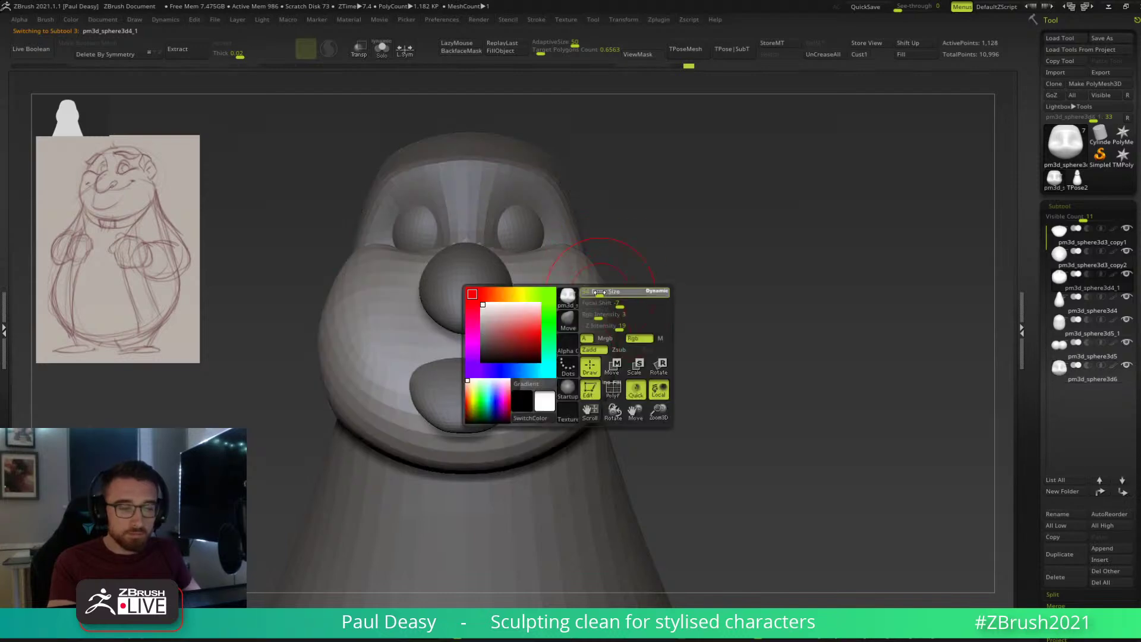
mouse_move(624, 314)
mouse_down()
mouse_move(656, 314)
mouse_move(604, 293)
mouse_up()
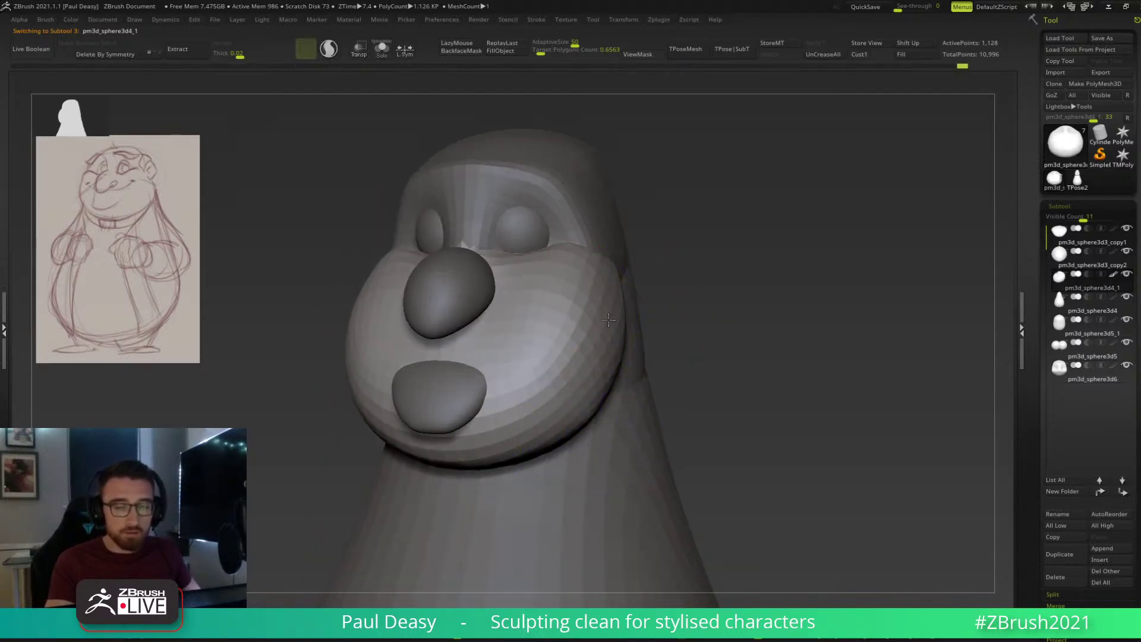
mouse_move(600, 348)
mouse_down()
mouse_move(612, 341)
mouse_move(588, 334)
mouse_up()
key(space)
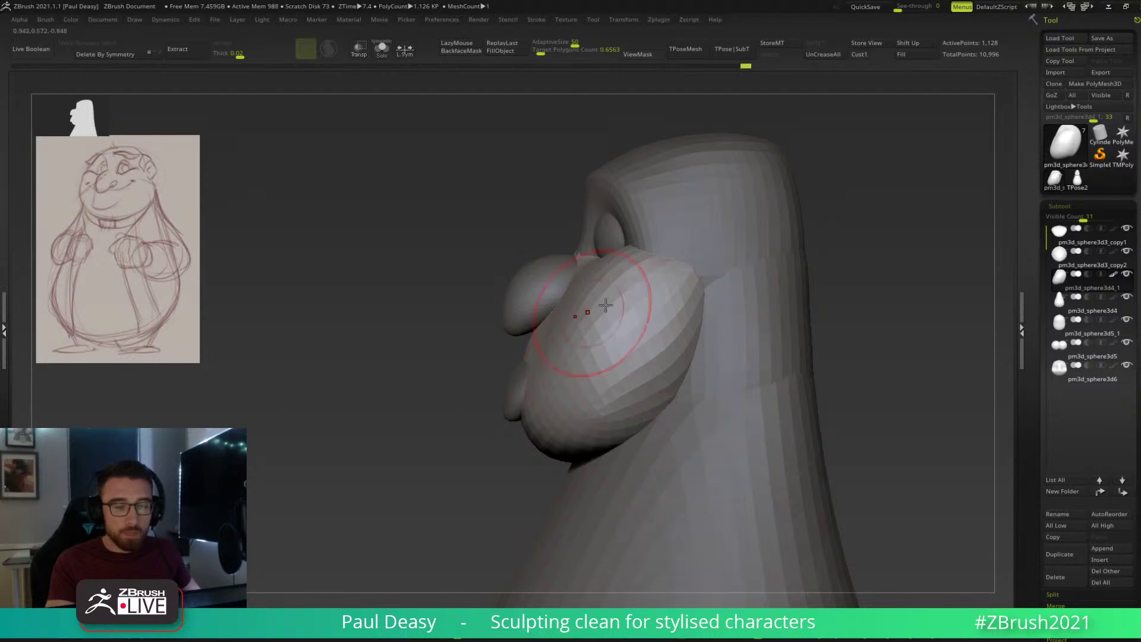
mouse_move(826, 309)
mouse_down()
mouse_move(802, 288)
mouse_move(753, 290)
mouse_move(512, 335)
mouse_up()
key(space)
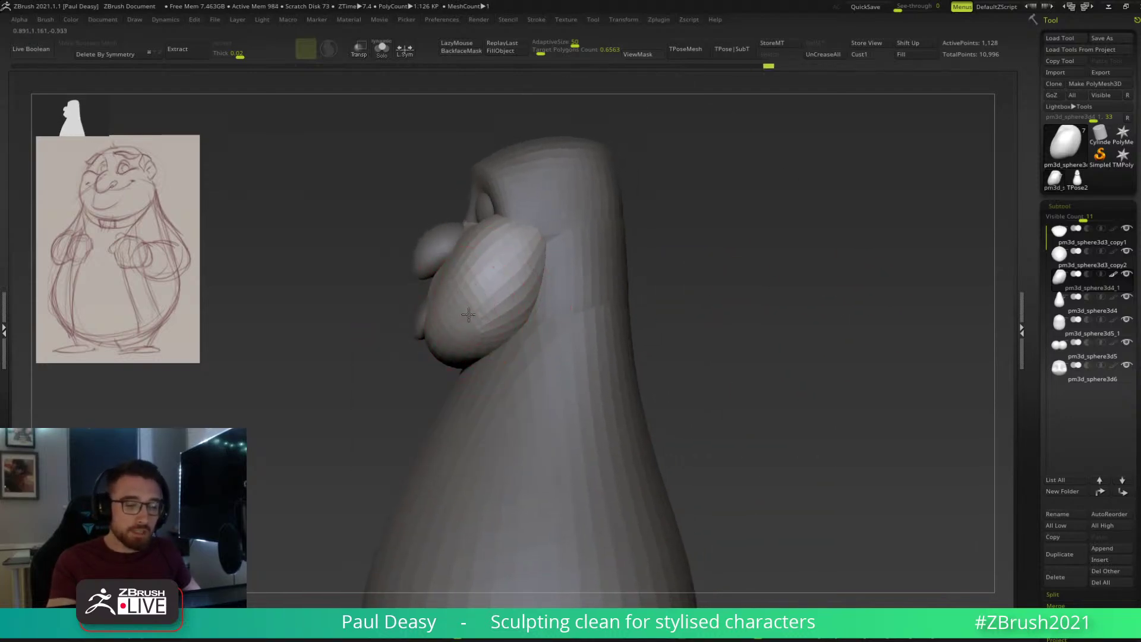
mouse_move(453, 311)
mouse_down()
mouse_move(522, 311)
mouse_move(502, 288)
mouse_move(499, 300)
mouse_up()
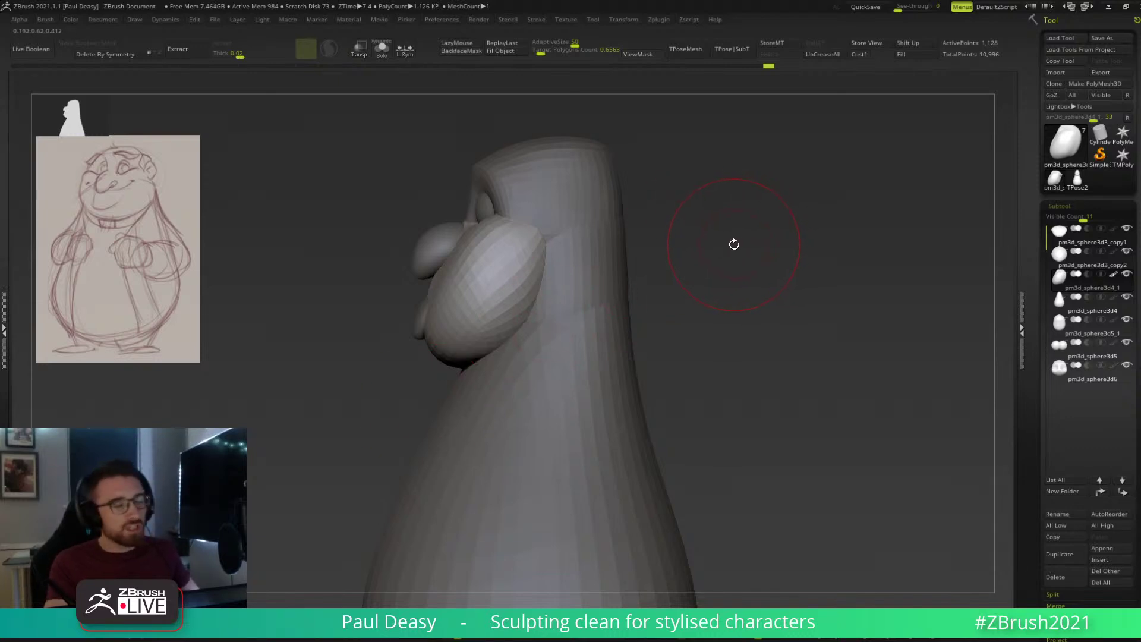
Switch from the muzzle to the lower head and on to the upper head to work on the back of the skull.
key(space)
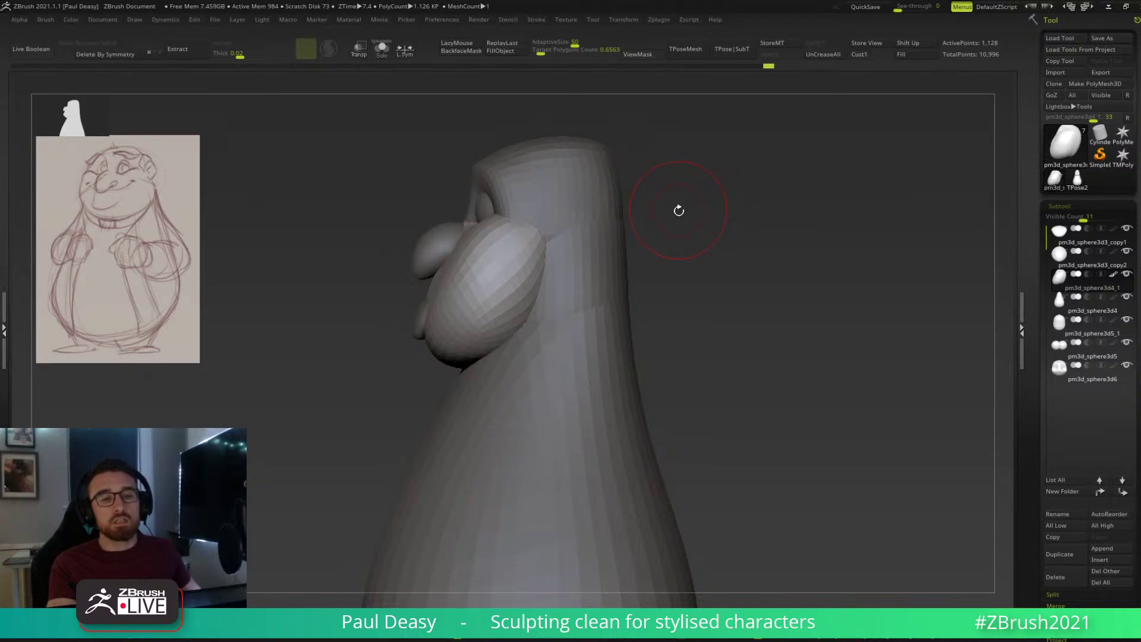
right_click(678, 209)
right_click(681, 210)
drag(683, 209, 679, 216)
alt+click(619, 227)
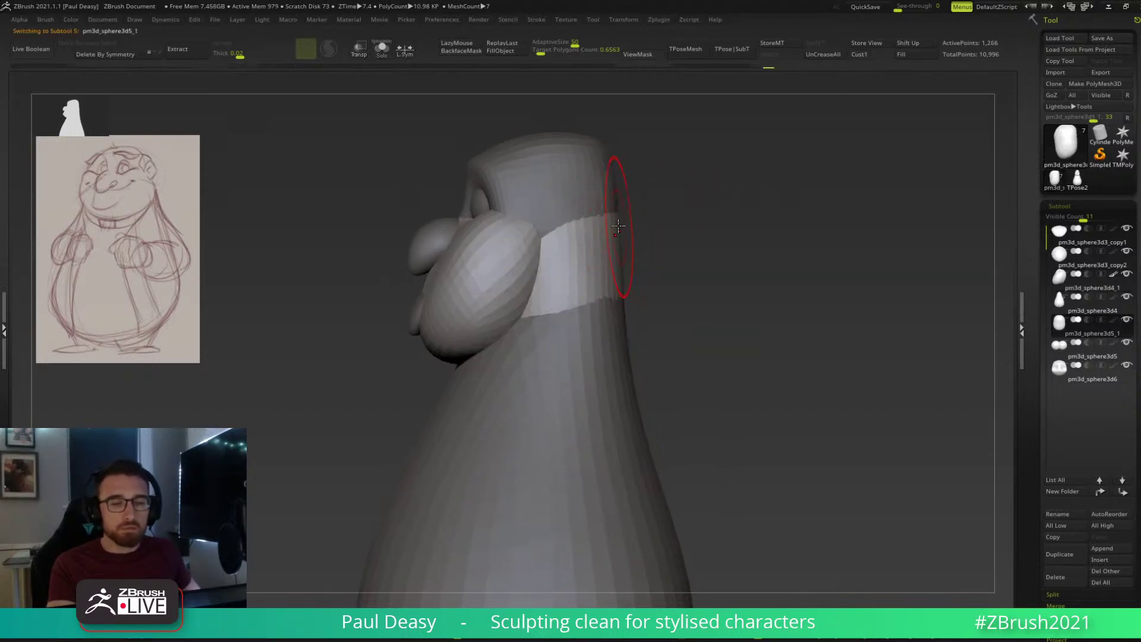
alt+click(616, 204)
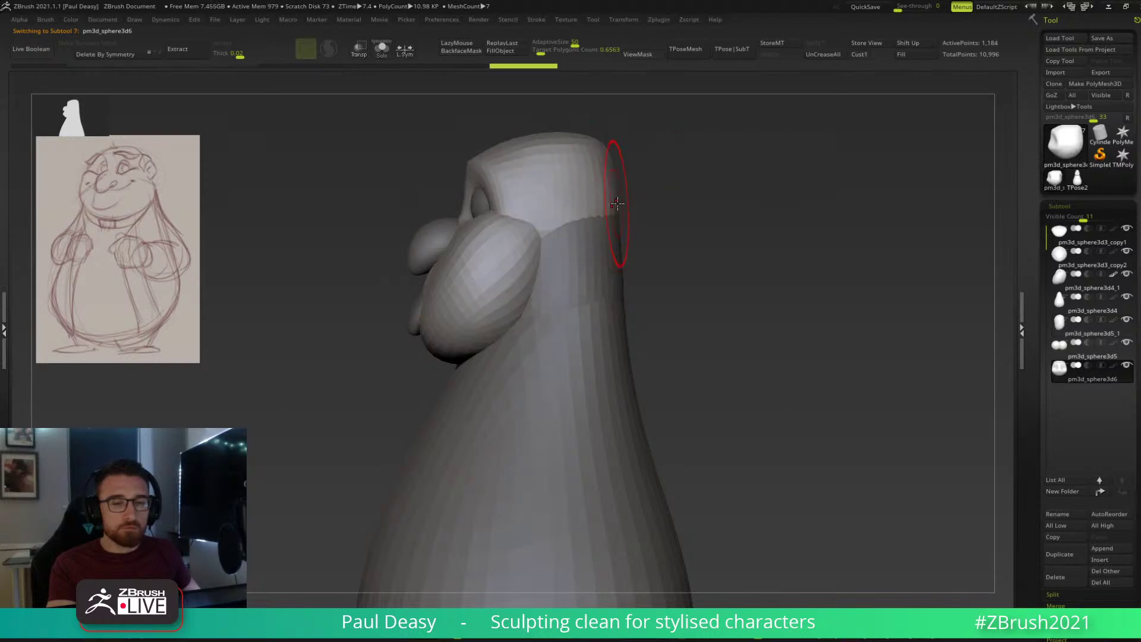
Refine the lower head's back contour from side and rear views and make the upper head active.
alt+click(581, 240)
drag(670, 237, 635, 254)
right_click(631, 256)
drag(716, 243, 583, 234)
alt+click(581, 239)
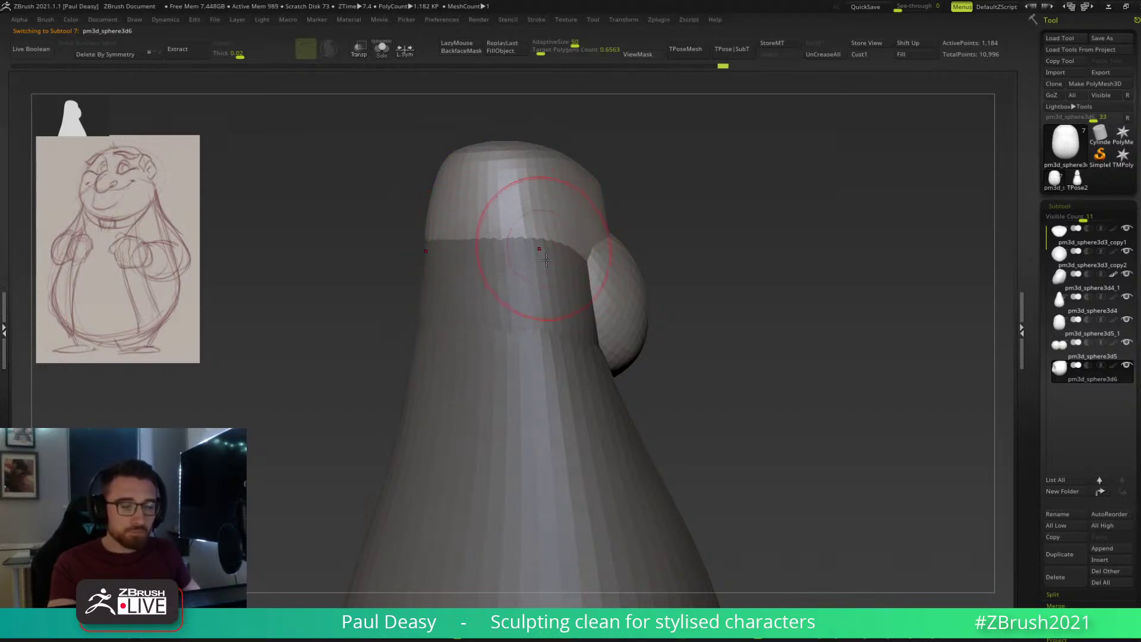
Adjust the lower head's side below the join with the upper head and make the body subtool active.
alt+click(530, 275)
drag(704, 244, 652, 255)
drag(453, 255, 452, 263)
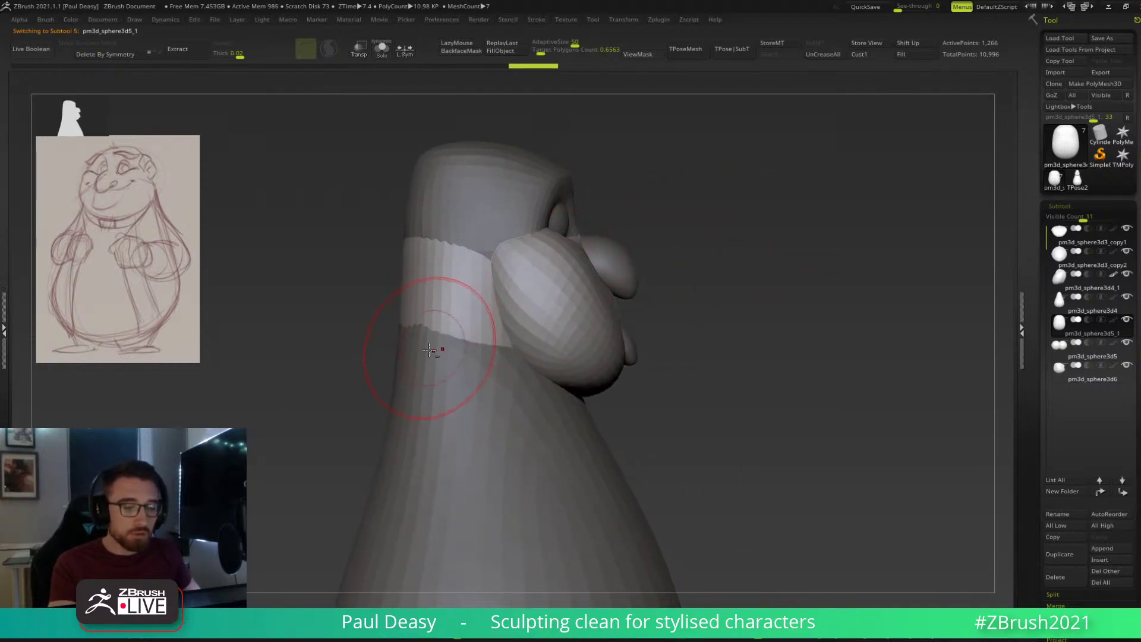
alt+click(428, 351)
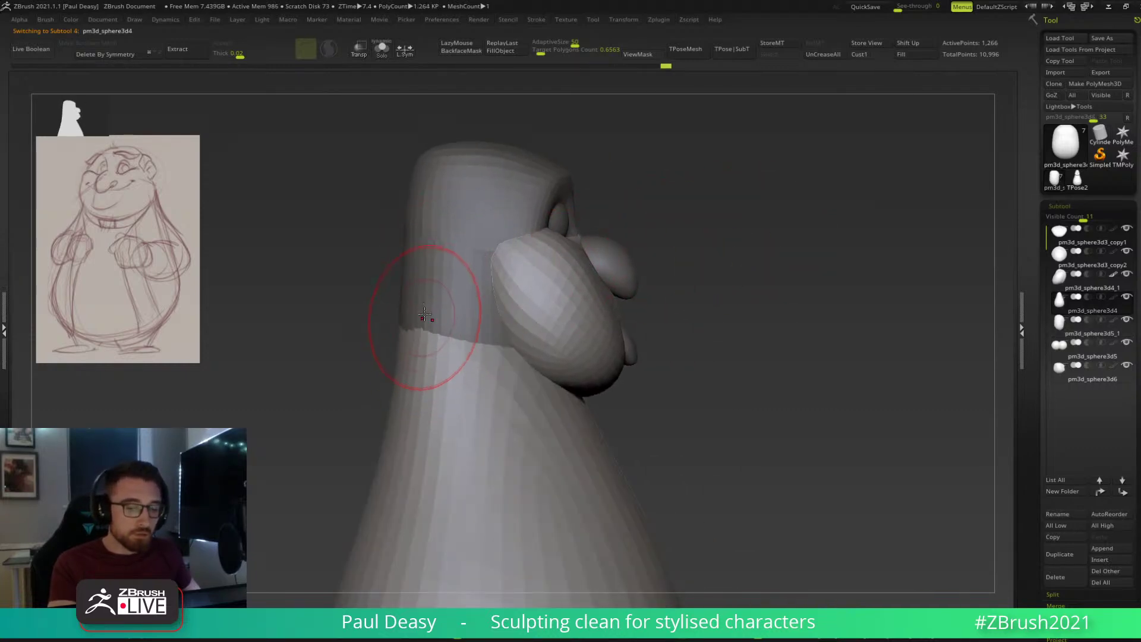
Make the upper head active and adjust the back of its profile in side view.
drag(671, 285, 696, 265)
key(space)
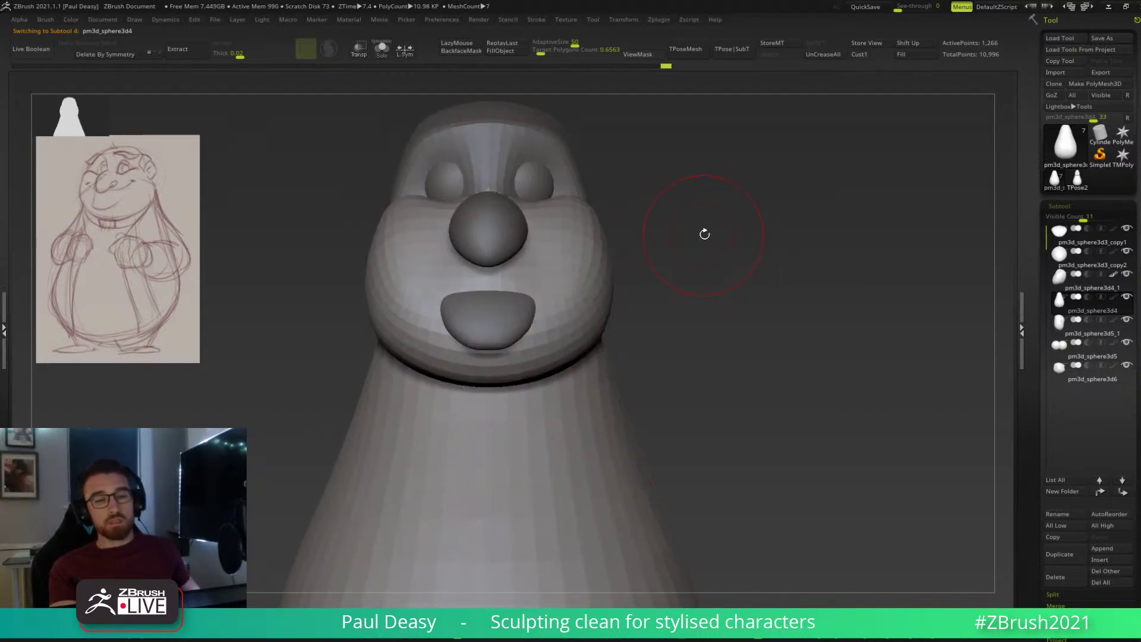
drag(700, 228, 604, 201)
mouse_move(578, 199)
mouse_down()
mouse_move(562, 205)
mouse_move(554, 157)
mouse_up()
alt+click(534, 208)
right_drag(639, 181, 592, 202)
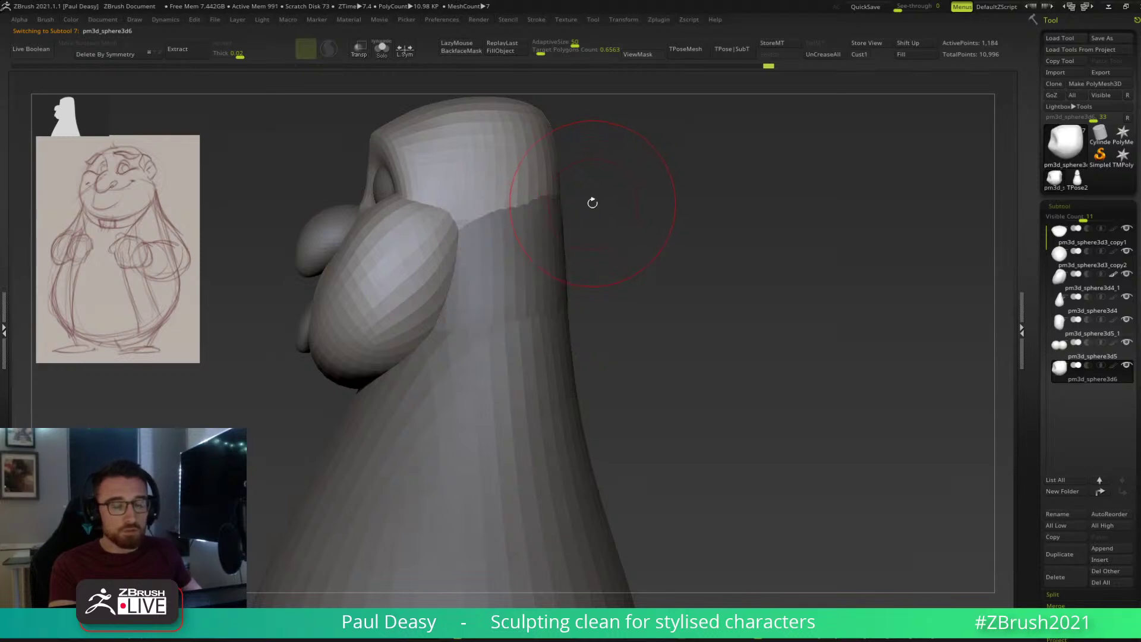
Blend the back of the lower head into the upper head from side and rear views, ending on the upper head.
drag(591, 194, 624, 244)
alt+click(576, 251)
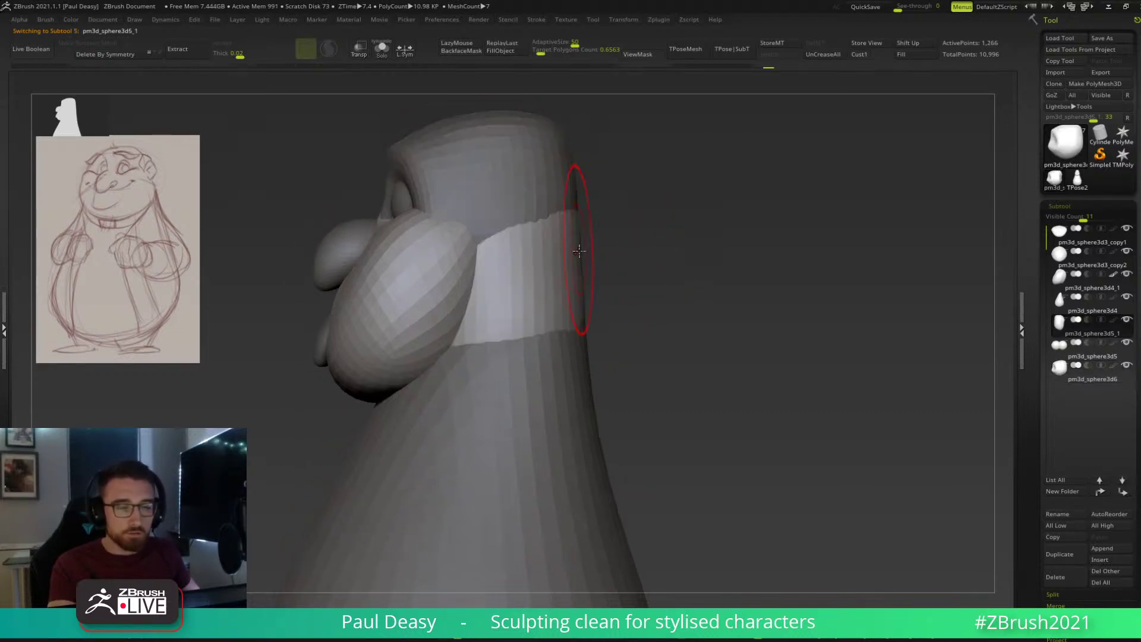
right_drag(548, 285, 664, 224)
alt+click(654, 221)
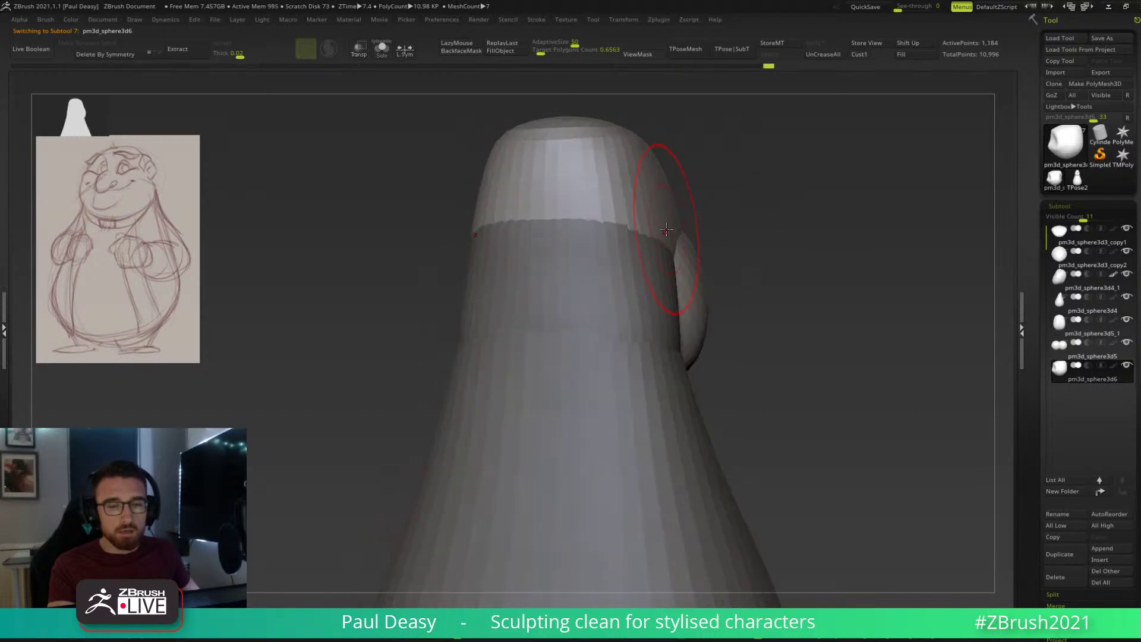
Reshape the crown of the upper head in side view into a rounder profile, adjusting the Move brush size.
right_drag(730, 211, 721, 181)
key(space)
key(space)
key(space)
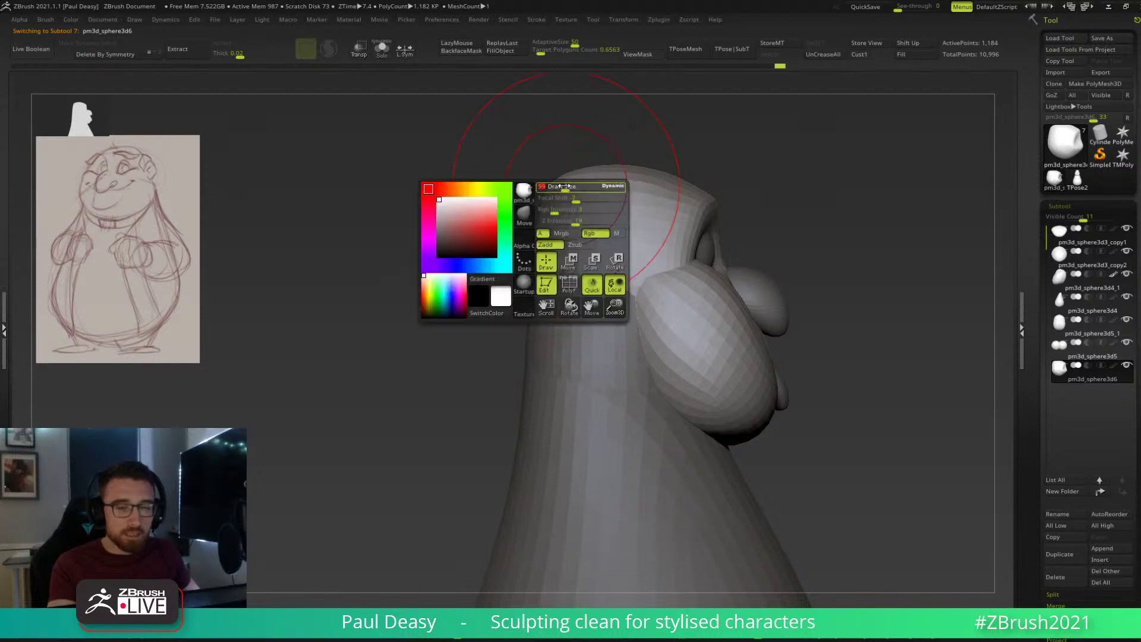
drag(780, 201, 624, 119)
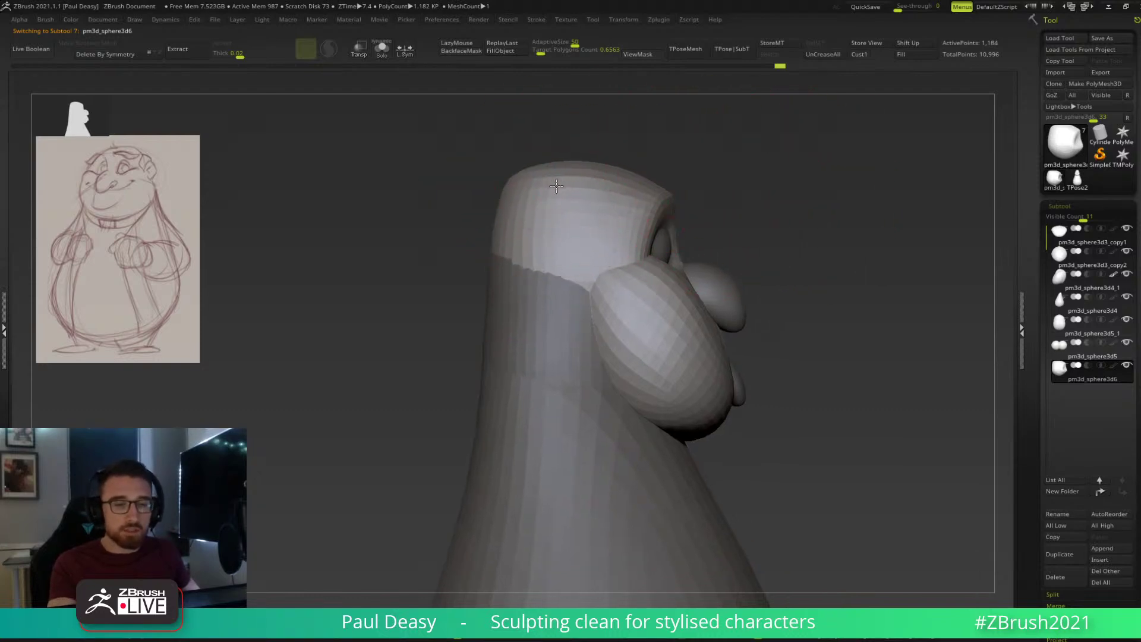
key(space)
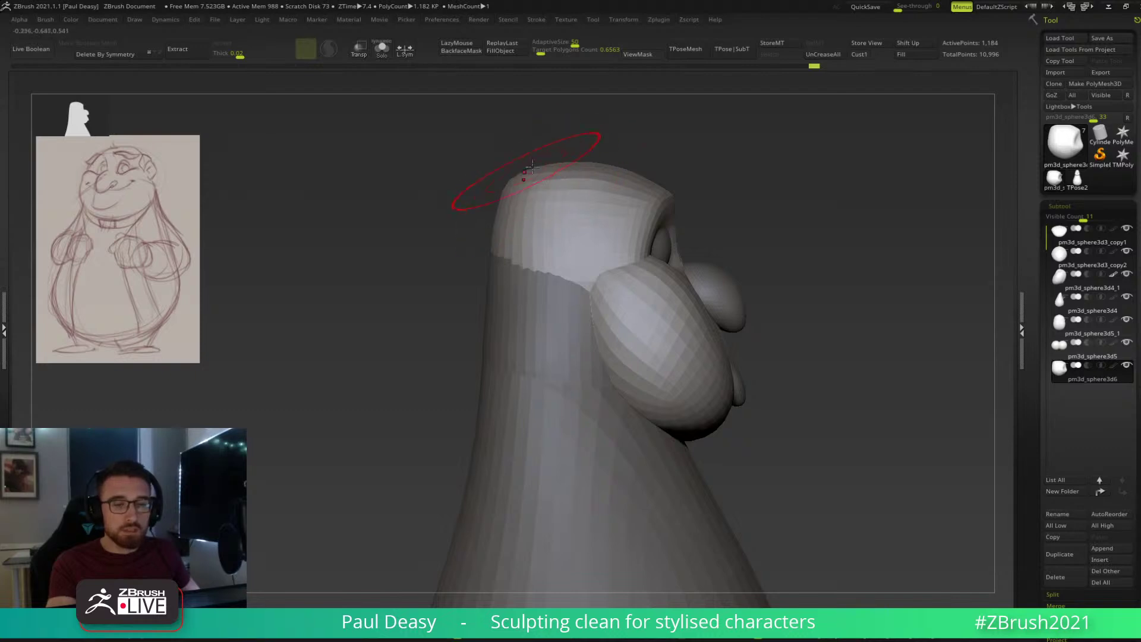
drag(722, 187, 684, 181)
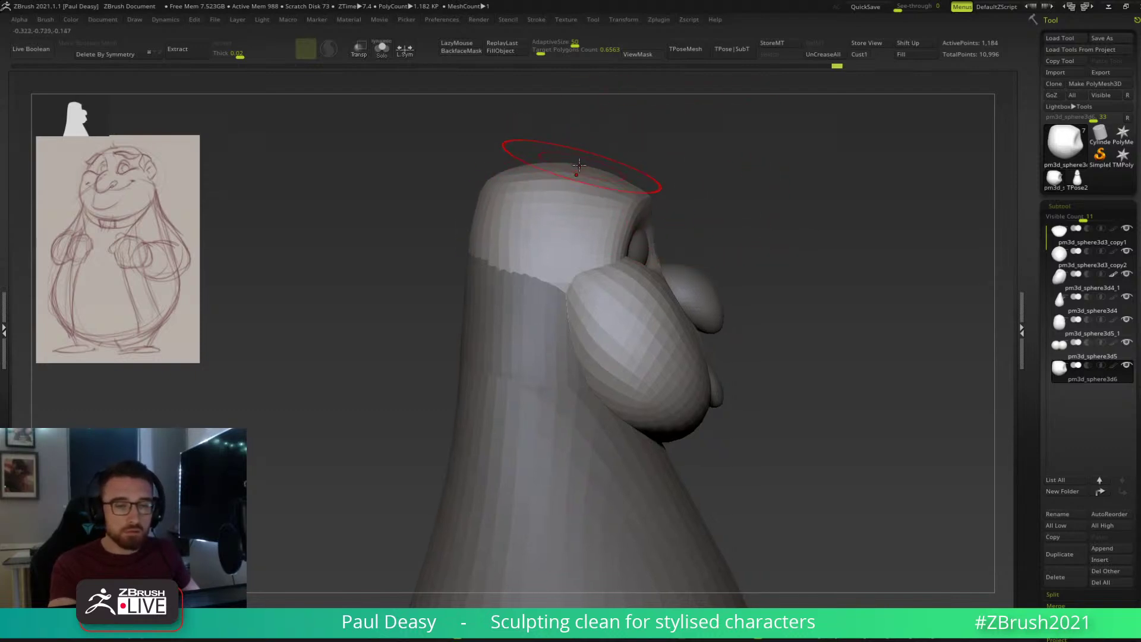
mouse_move(641, 178)
mouse_down()
mouse_move(809, 205)
mouse_move(683, 223)
mouse_move(583, 210)
mouse_up()
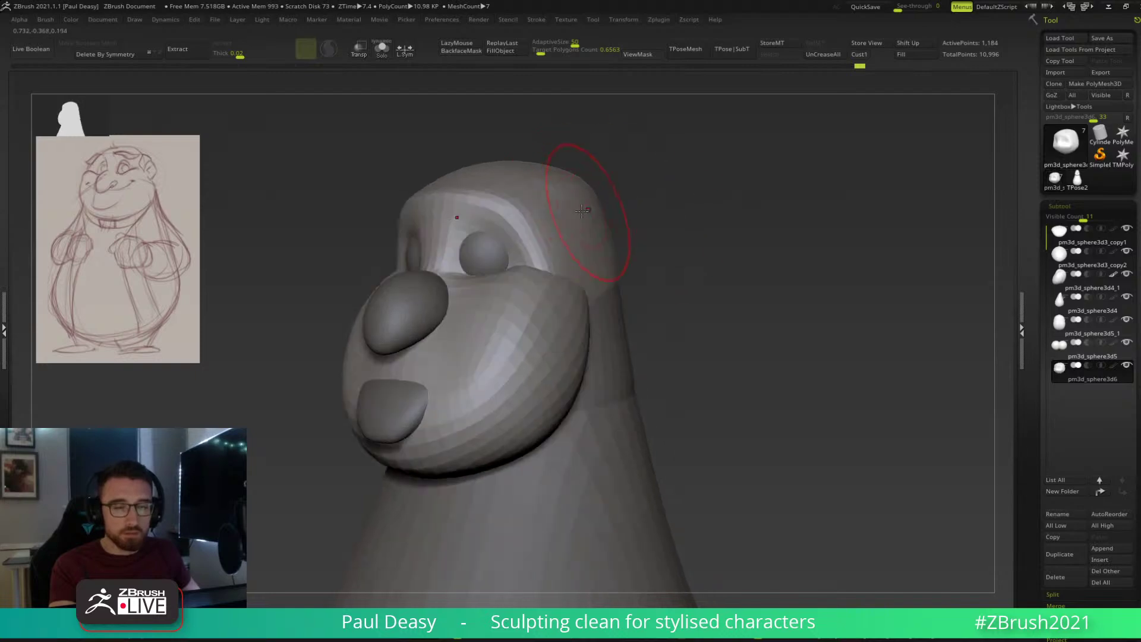
Smooth and refine the upper head's crown above the brow in three-quarter view with a resized brush.
shift+click(1115, 364)
shift+click(1115, 365)
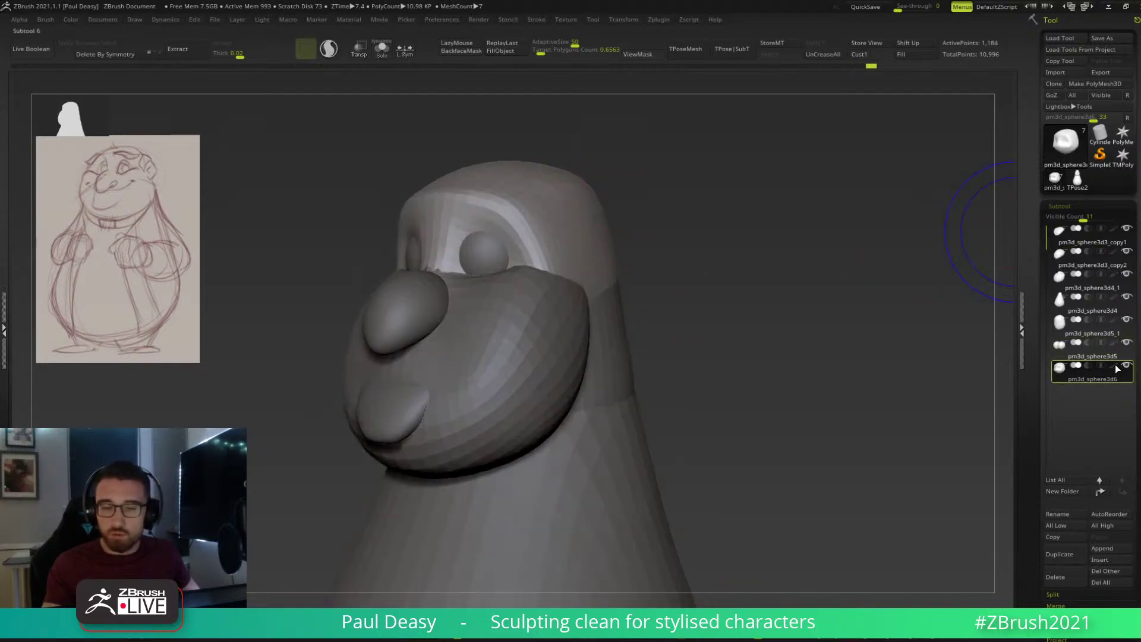
drag(733, 302, 647, 188)
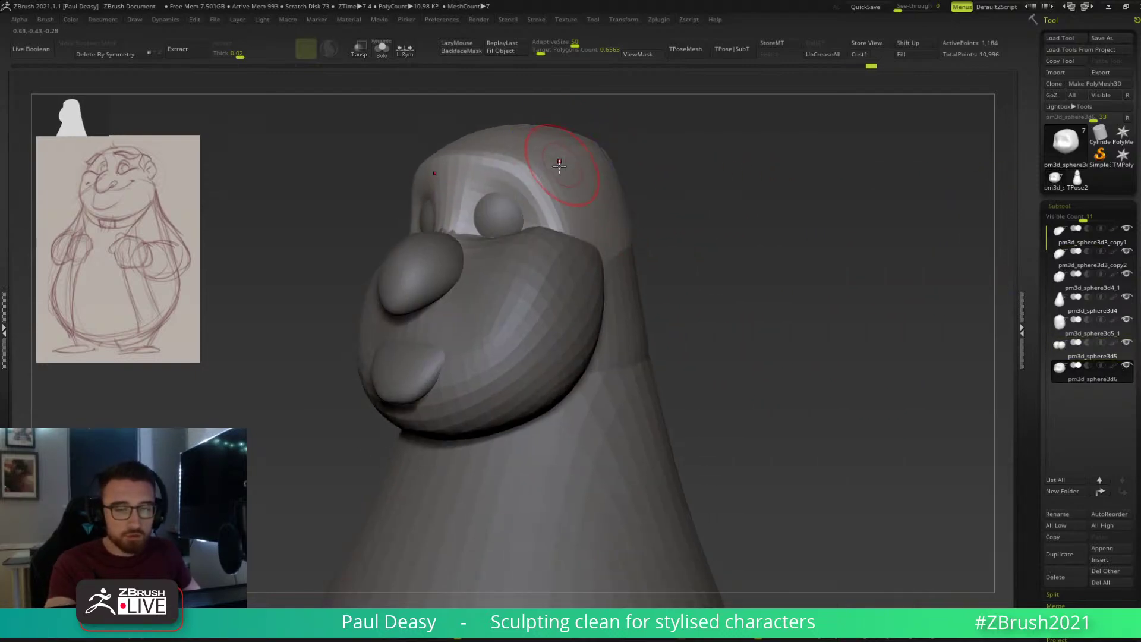
key(space)
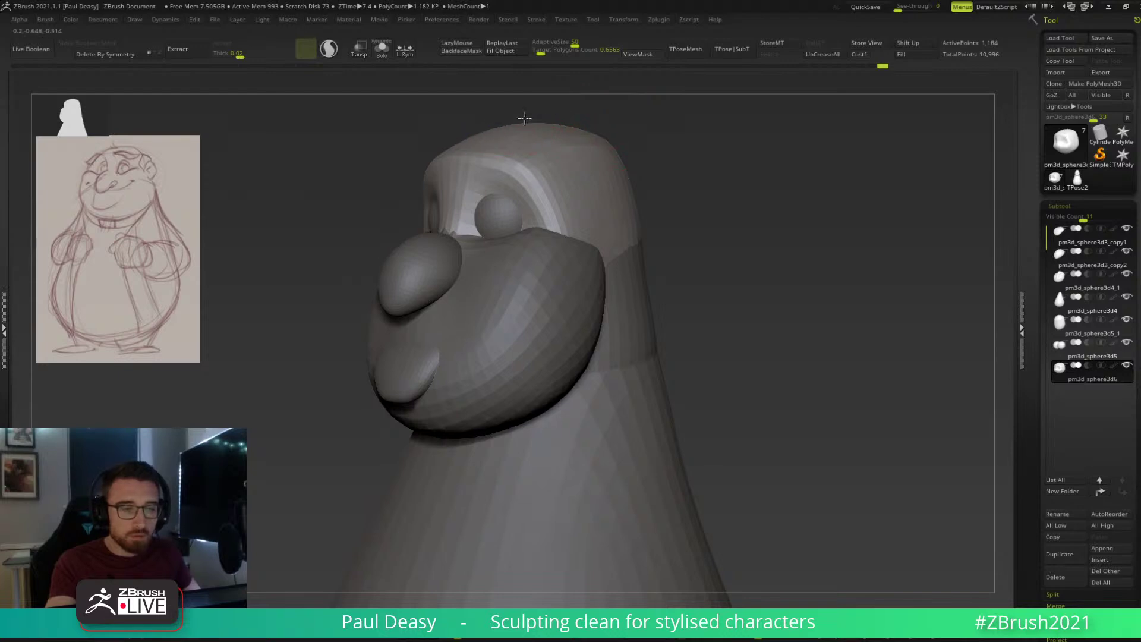
drag(679, 163, 707, 192)
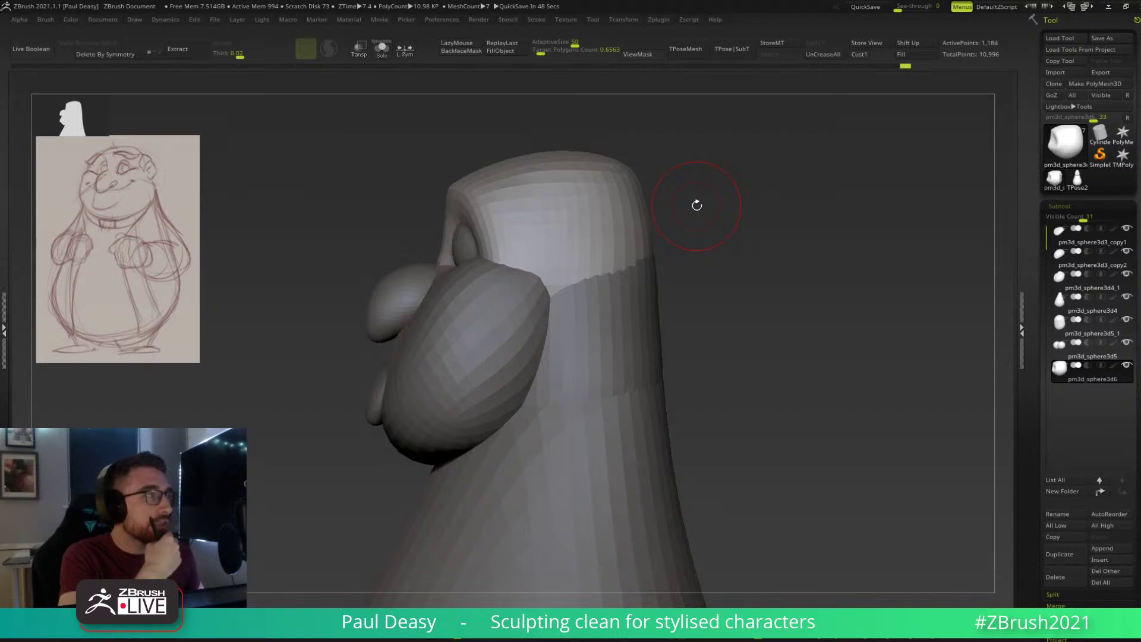
Examine the head's proportions against the whole body from three-quarter and front views, switching between the upper and lower head.
drag(726, 237, 617, 258)
right_click(514, 297)
alt+click(523, 287)
mouse_move(563, 234)
right_down()
mouse_move(618, 234)
mouse_move(582, 231)
right_up()
alt+click(580, 230)
right_click(579, 228)
click(580, 229)
drag(585, 228, 598, 230)
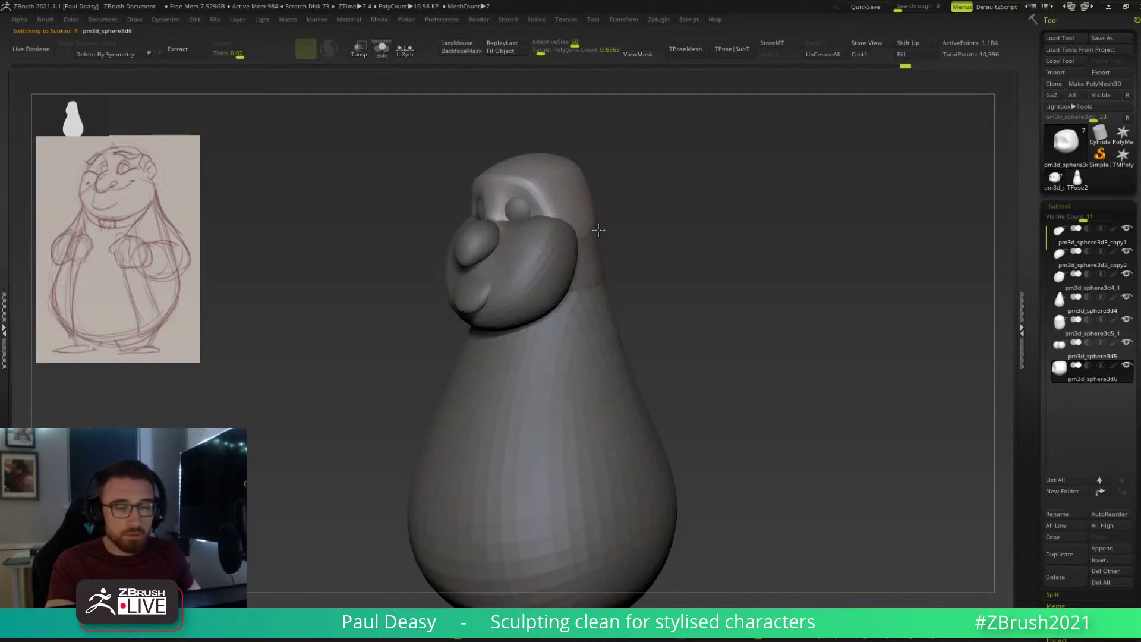
alt+click(591, 238)
right_drag(646, 291, 679, 282)
right_click(572, 301)
alt+click(571, 204)
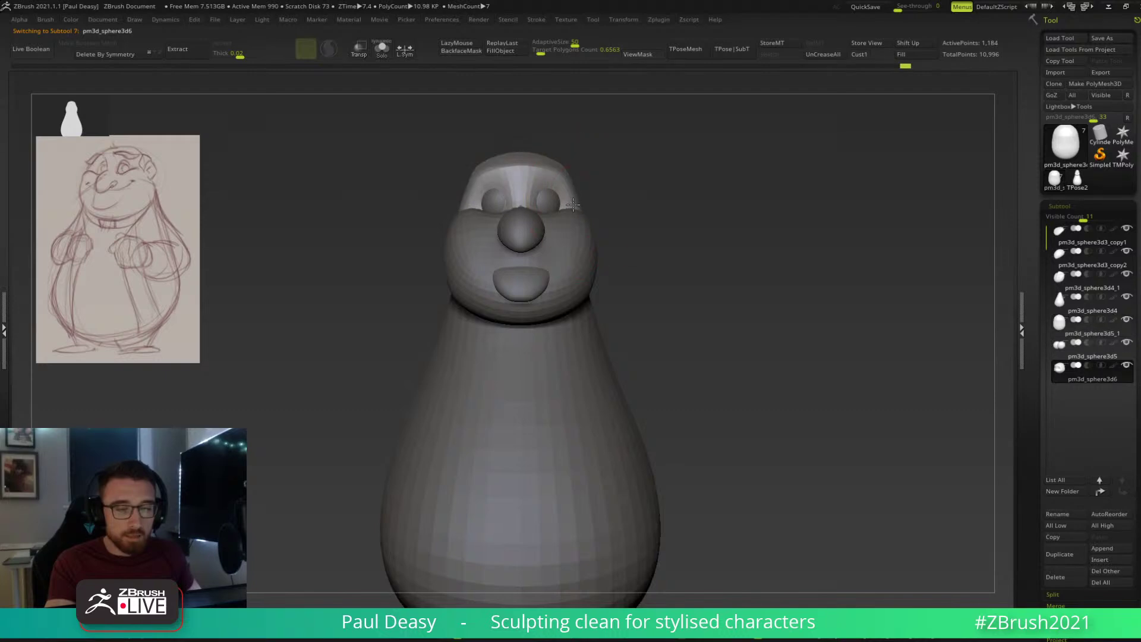
Select the muzzle and refine the outer contour of its cheeks in front view.
alt+click(583, 256)
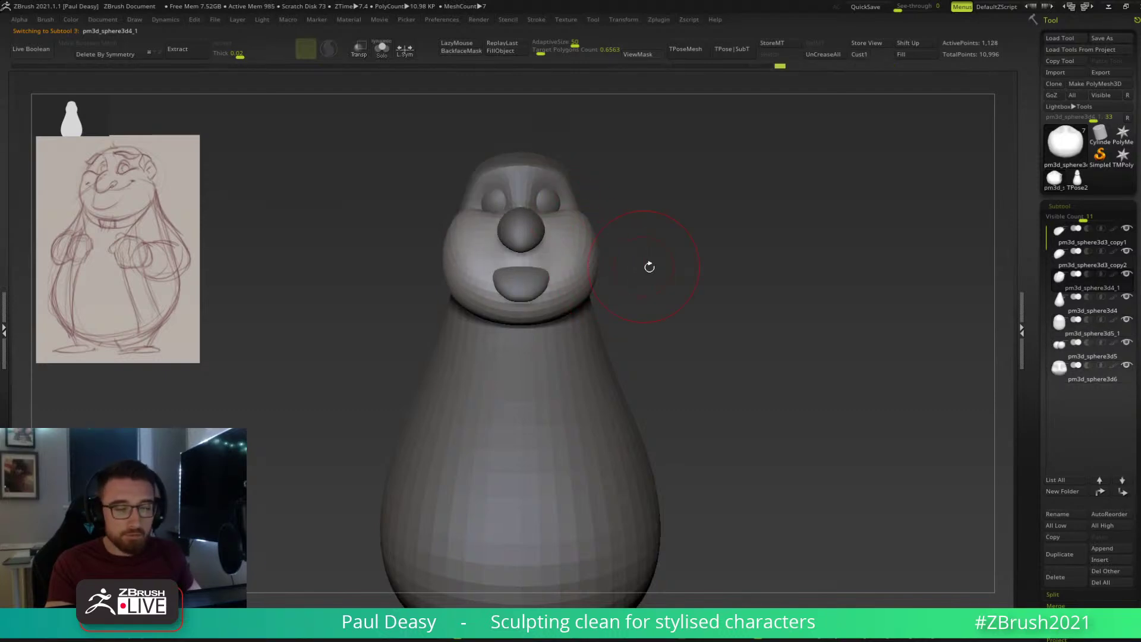
right_drag(650, 265, 620, 272)
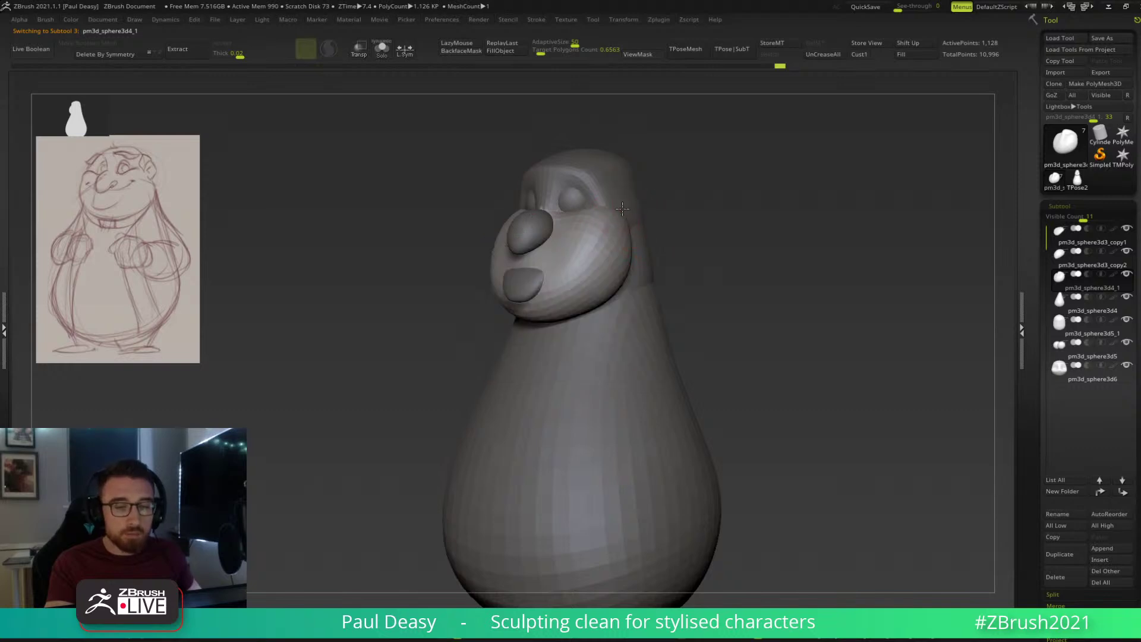
shift+right_drag(627, 260, 630, 260)
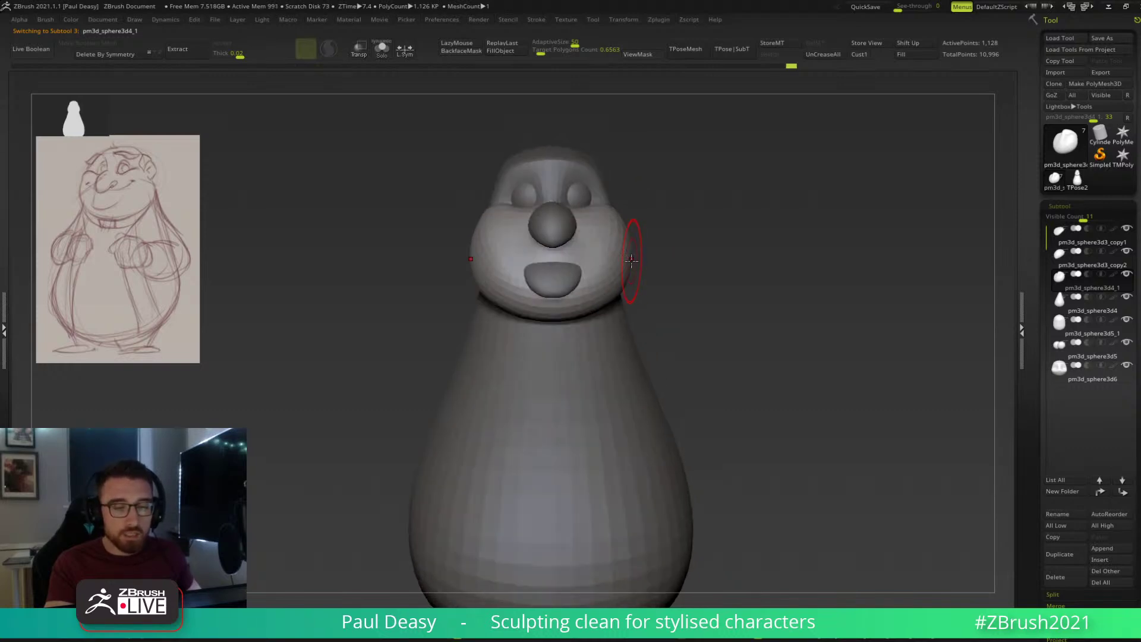
right_click(627, 259)
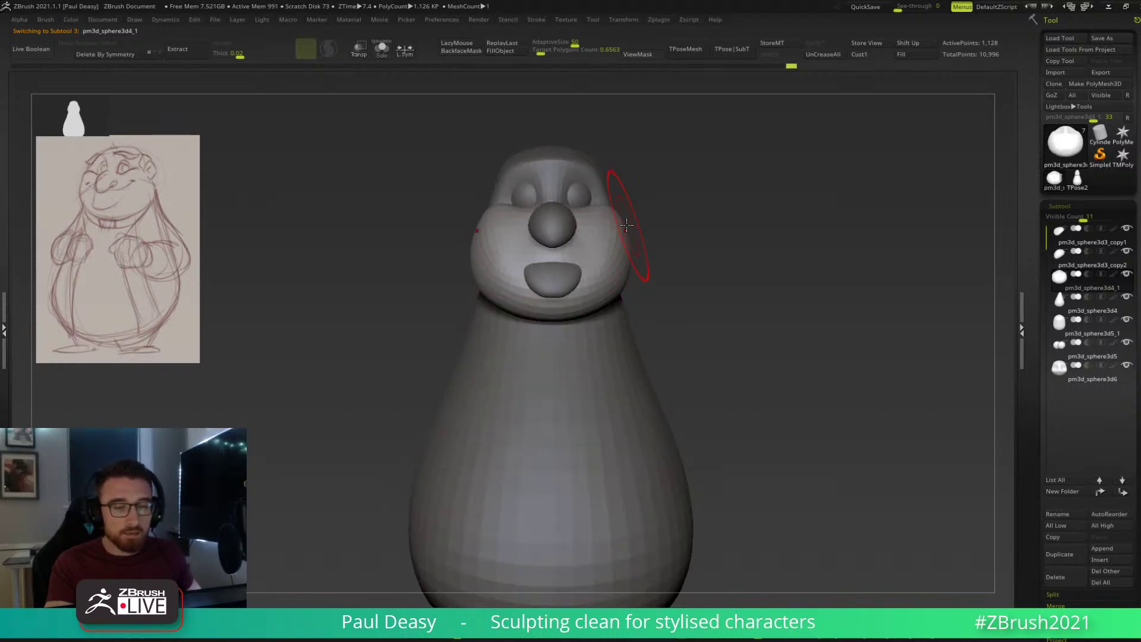
alt+right_drag(655, 233, 639, 237)
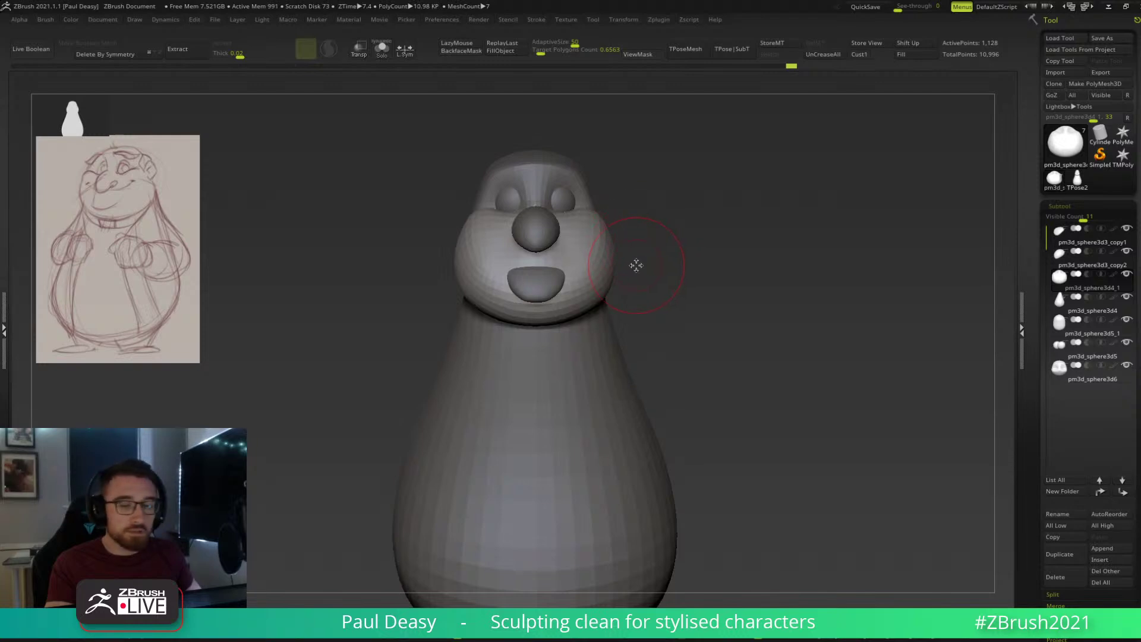
right_drag(632, 279, 608, 291)
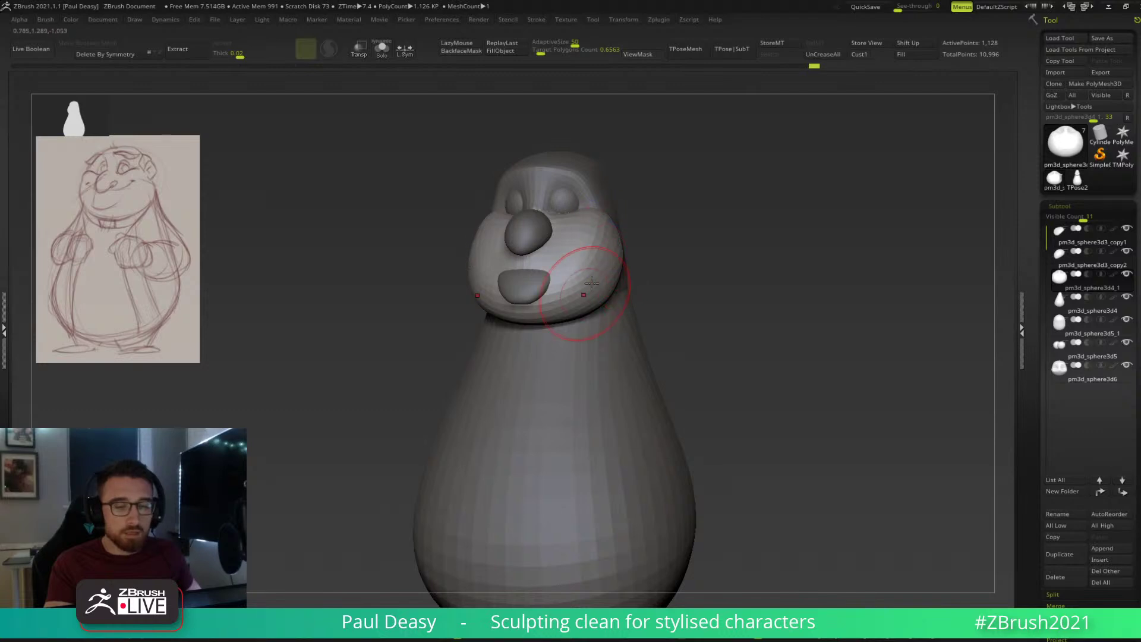
Refine the rear edge of the muzzle's cheek from three-quarter and side views.
mouse_move(639, 267)
right_down()
mouse_move(672, 257)
mouse_move(642, 283)
mouse_move(615, 262)
mouse_move(634, 272)
right_up()
right_click(642, 282)
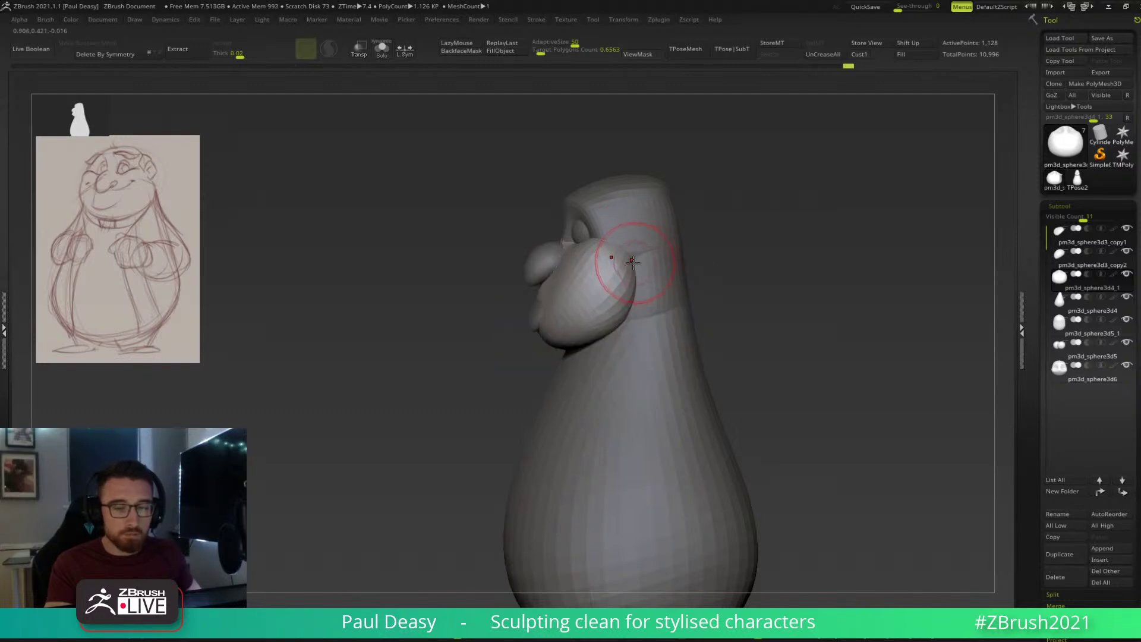
right_drag(632, 263, 628, 274)
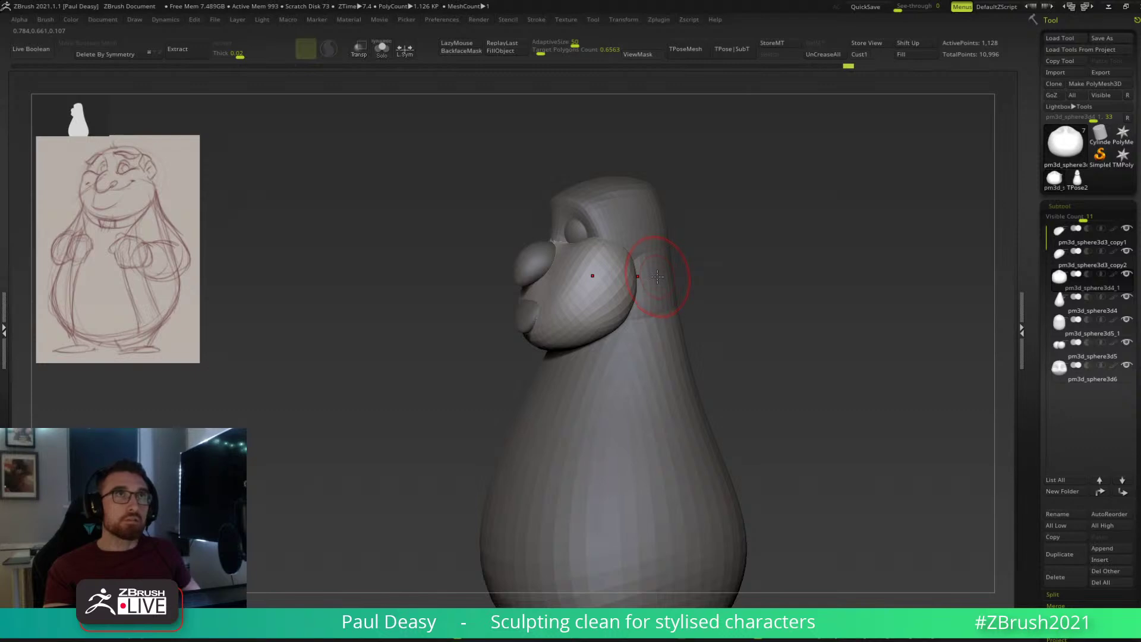
mouse_move(693, 249)
right_down()
mouse_move(713, 247)
mouse_move(698, 250)
right_up()
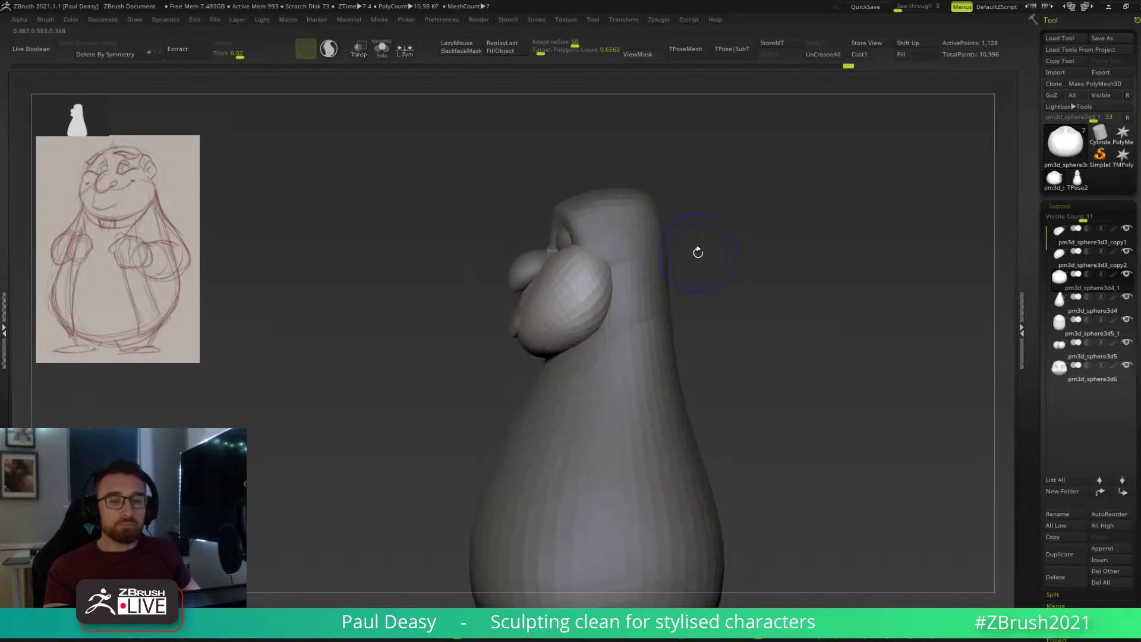
Reshape the lower rear corner of the muzzle's cheek in side view.
right_click(612, 295)
drag(612, 296, 603, 296)
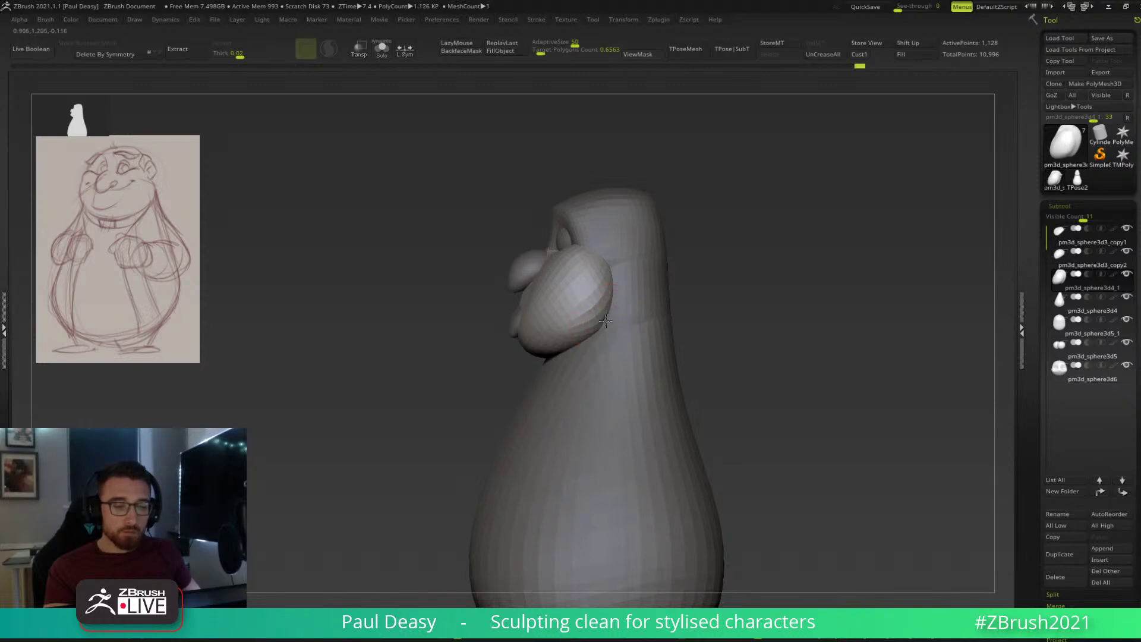
right_drag(592, 336, 583, 348)
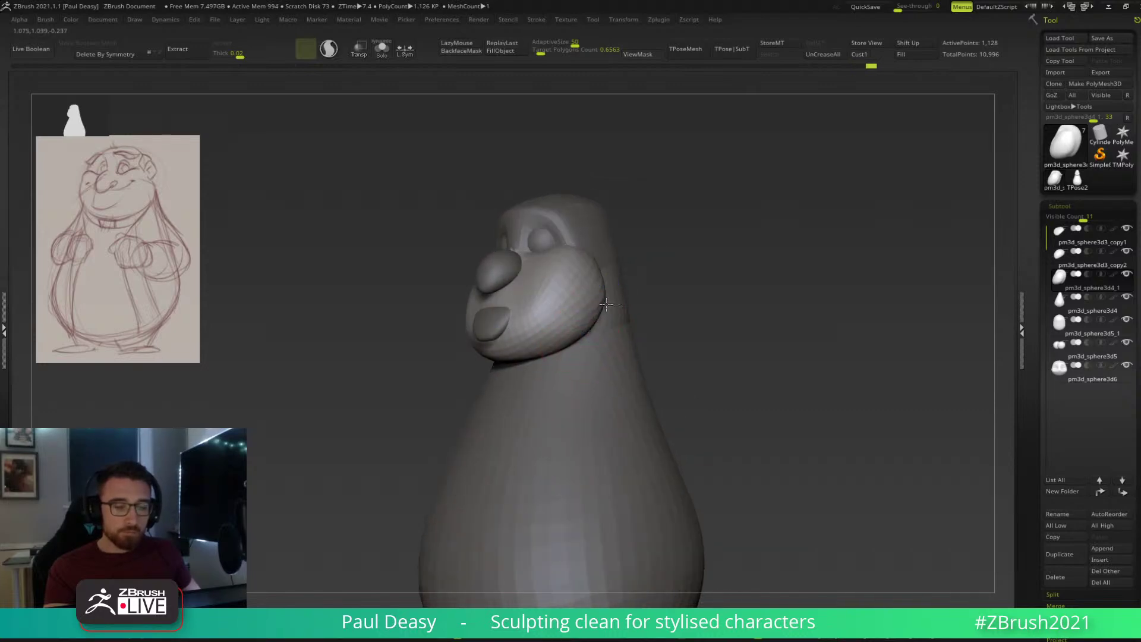
Adjust and smooth the jawline beneath the muzzle's cheek in three-quarter view, changing the brush size.
mouse_move(624, 292)
right_down()
mouse_move(609, 304)
mouse_move(604, 291)
right_up()
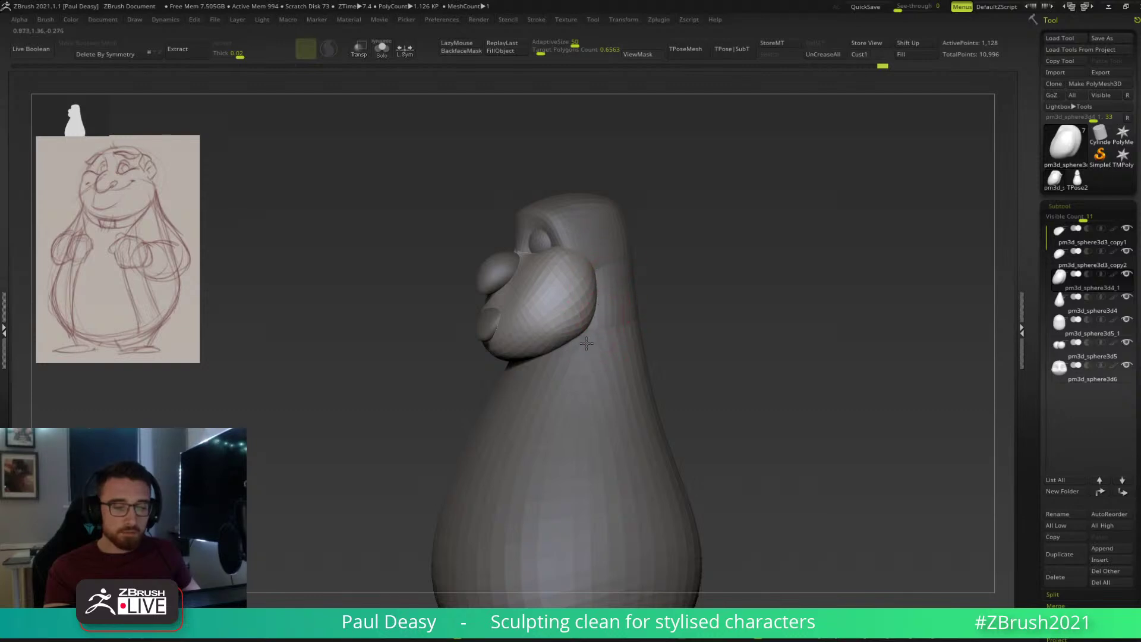
right_drag(586, 343, 591, 351)
key(space)
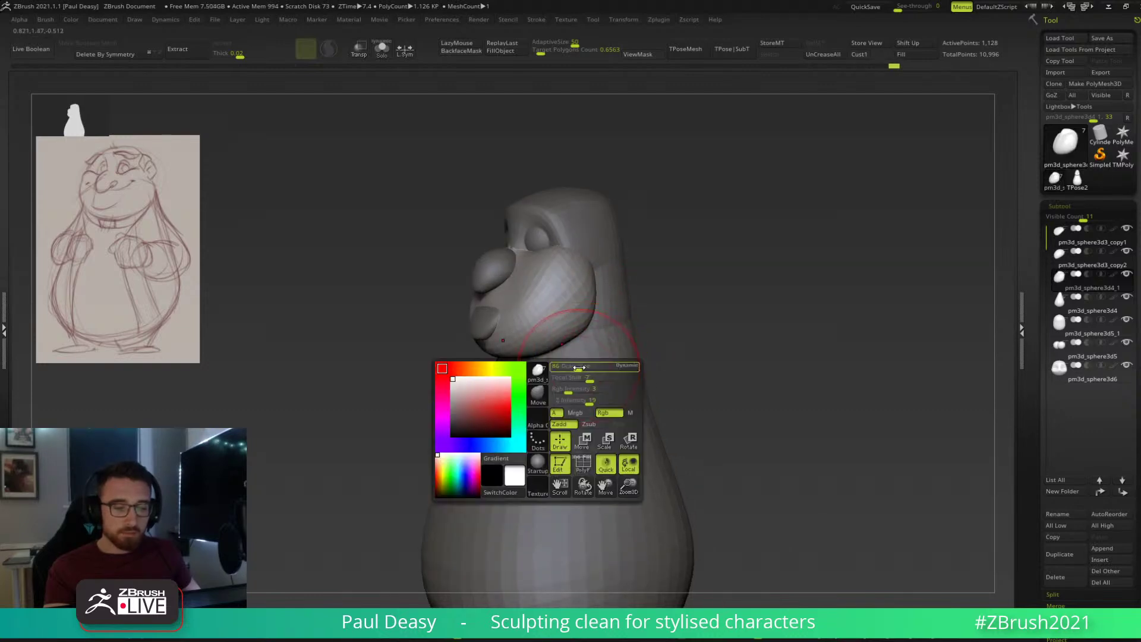
shift+drag(568, 379, 574, 357)
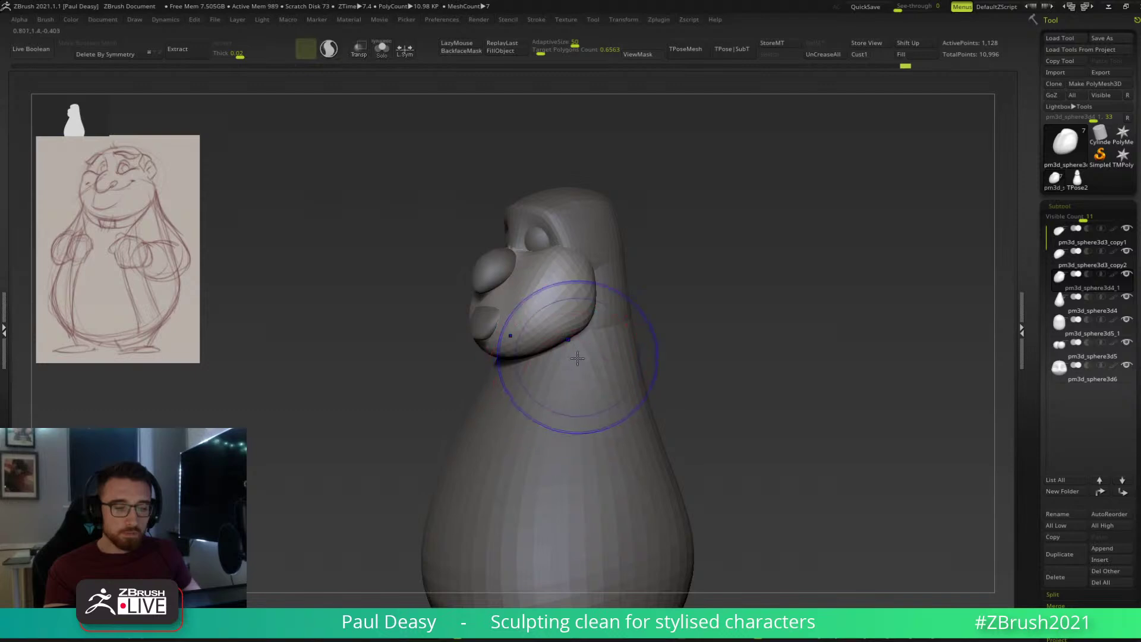
Fine-tune the muzzle's cheek contour between side and three-quarter views, varying the brush size.
right_drag(606, 298, 604, 300)
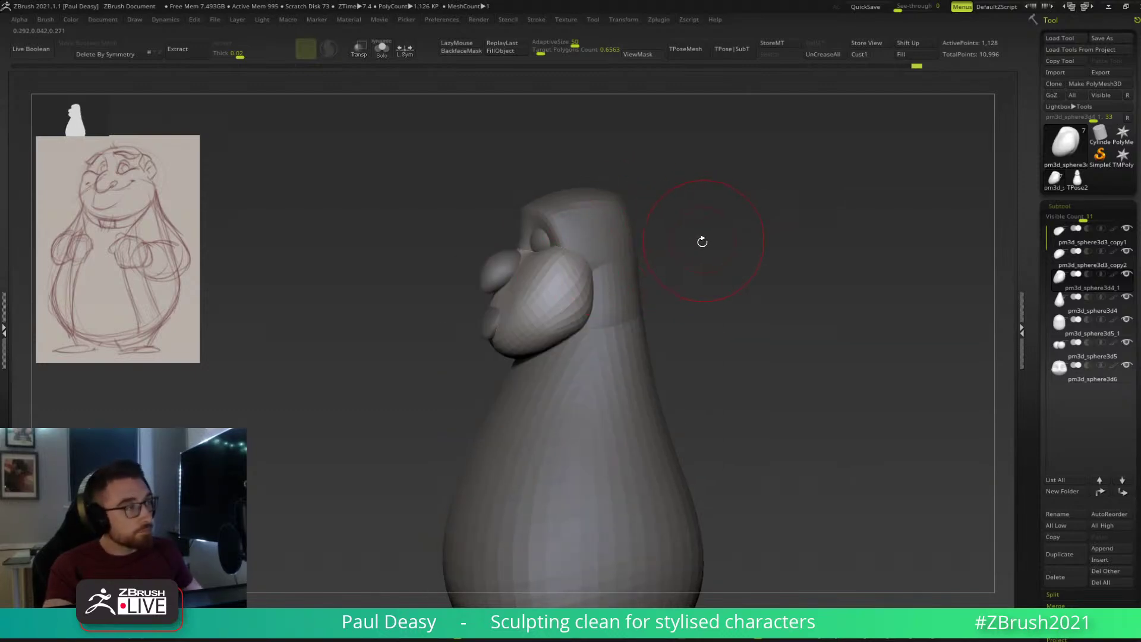
right_drag(701, 241, 593, 276)
key(space)
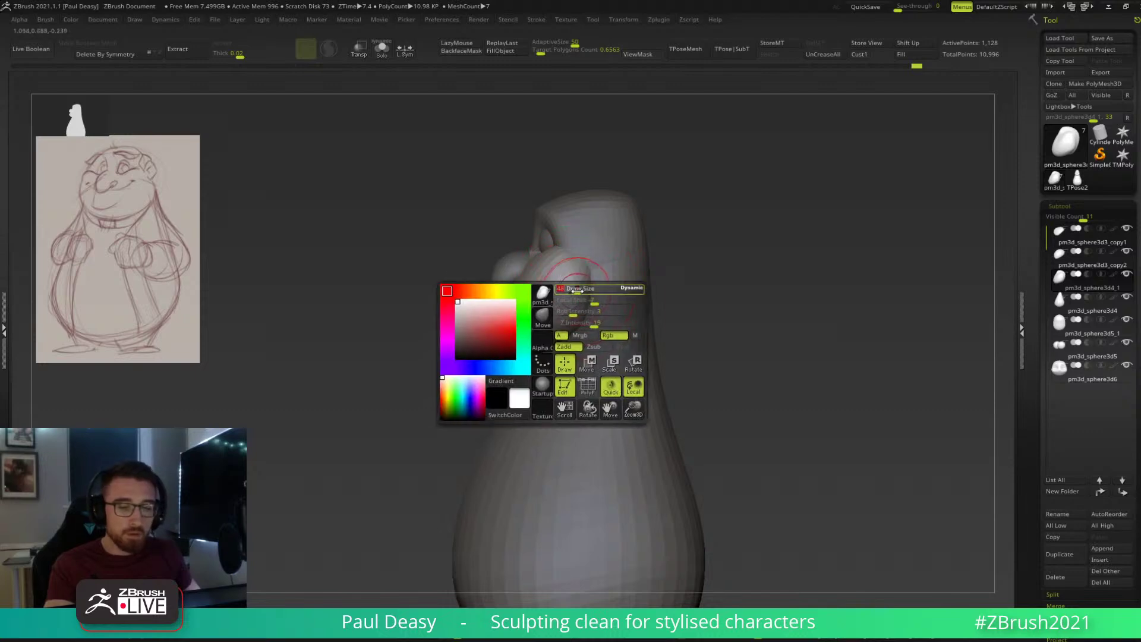
drag(587, 282, 590, 277)
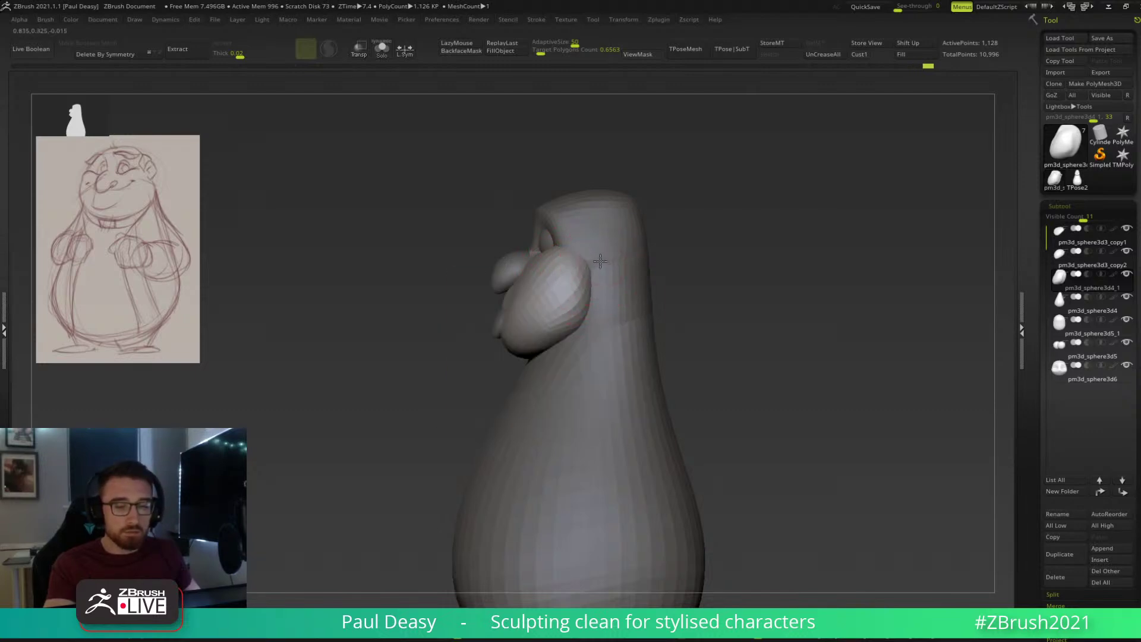
right_drag(607, 271, 698, 260)
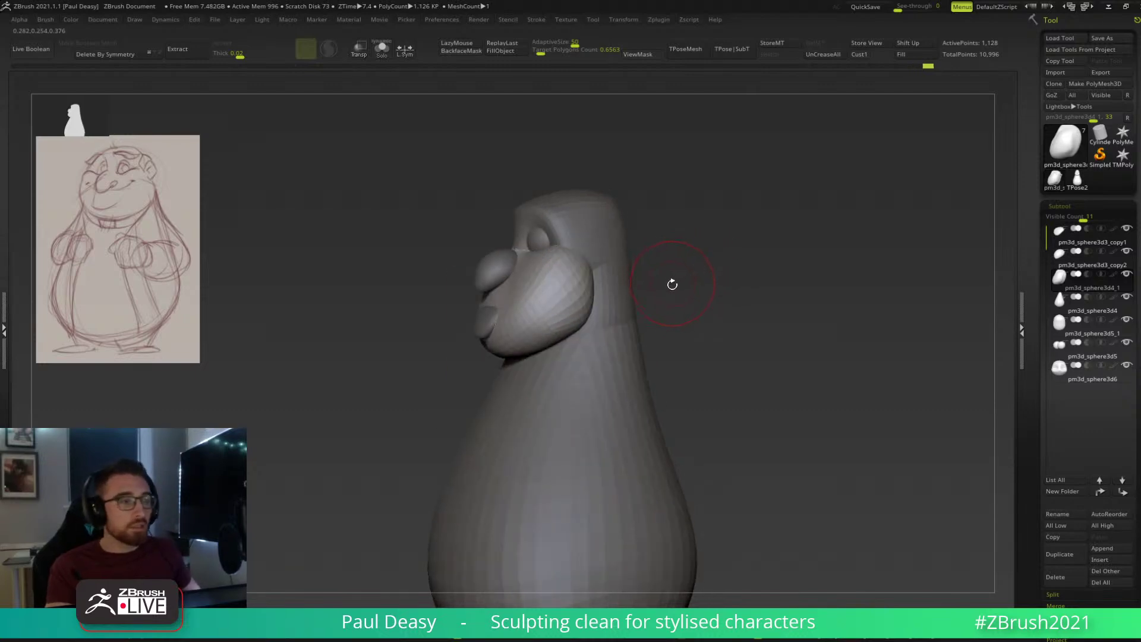
key(space)
right_drag(683, 257, 683, 255)
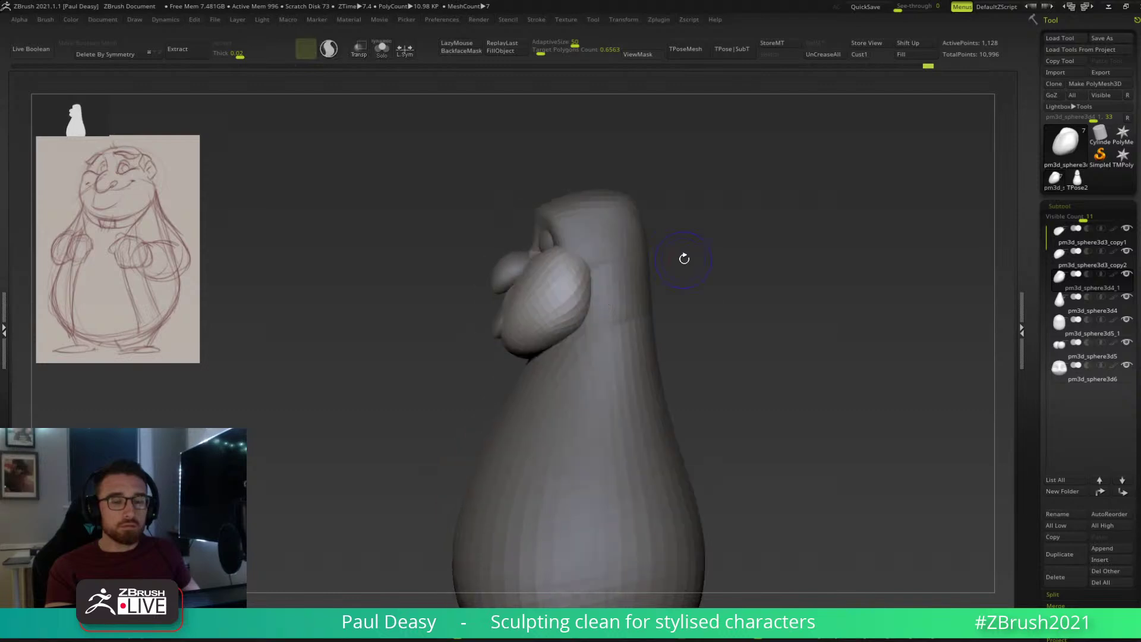
key(space)
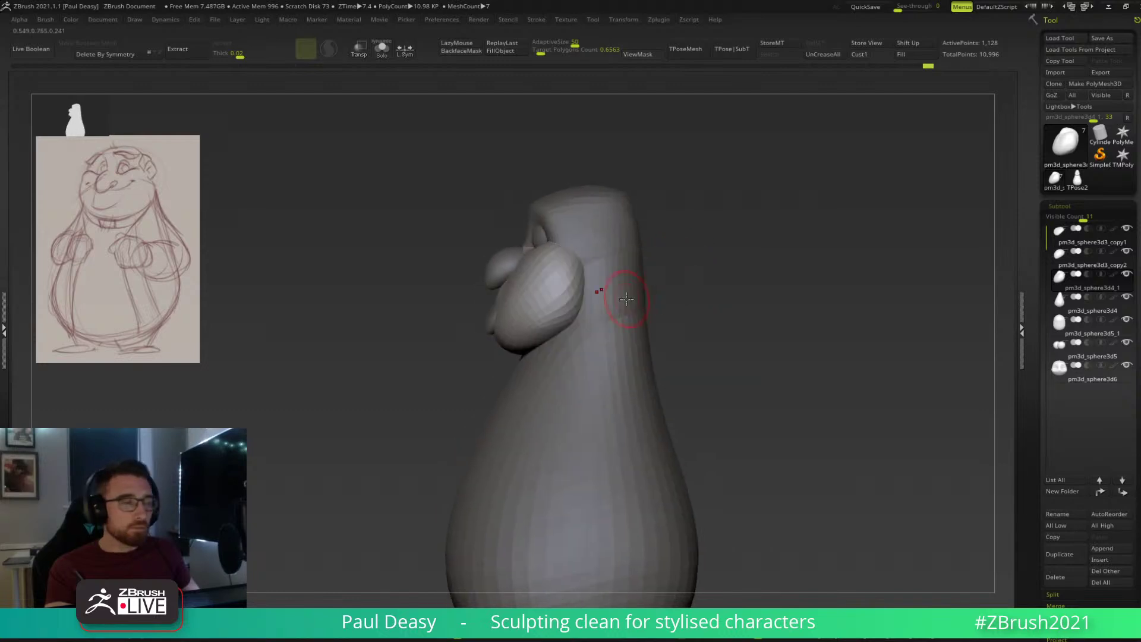
right_drag(687, 249, 698, 256)
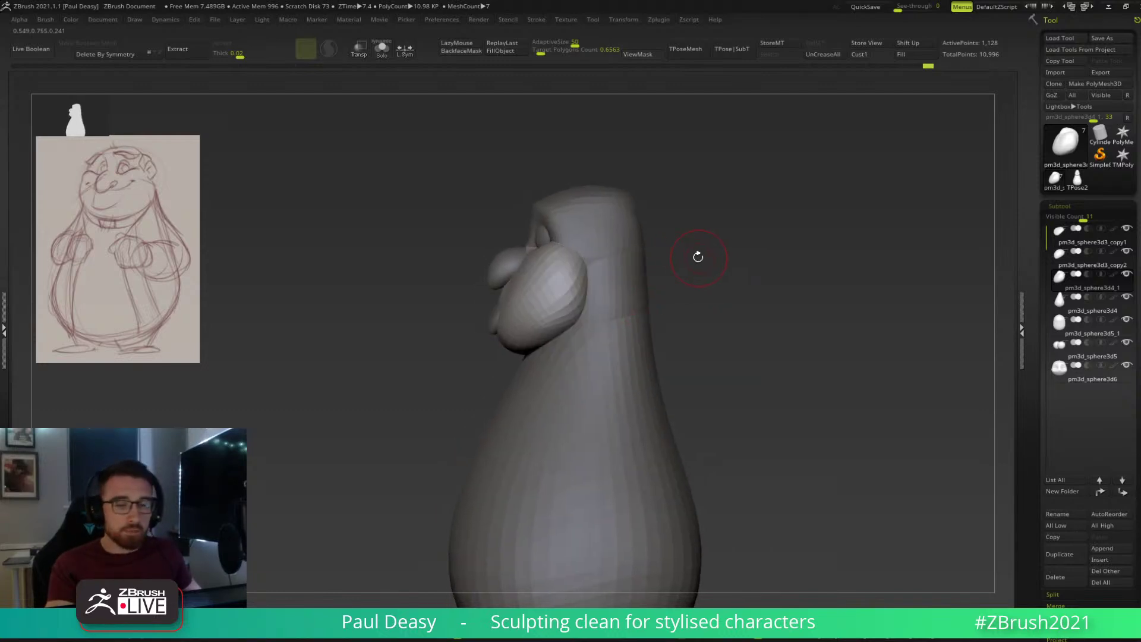
Select the skull and the neck piece beneath it and refine the rear contour of the head in side view.
alt+click(645, 254)
alt+click(631, 239)
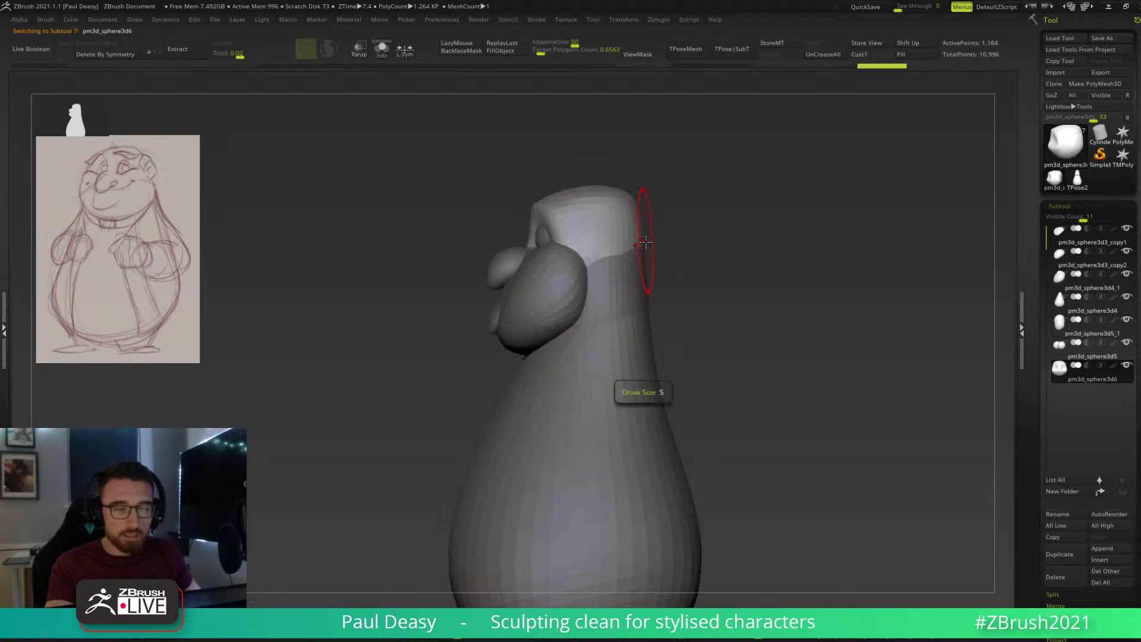
alt+click(621, 261)
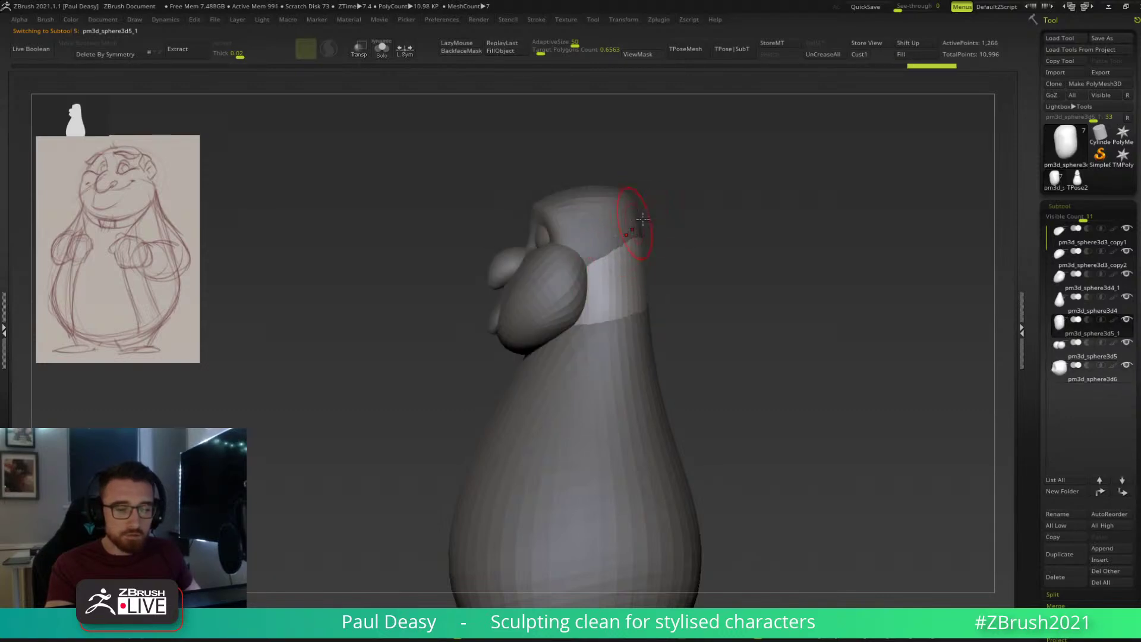
right_drag(652, 233, 680, 252)
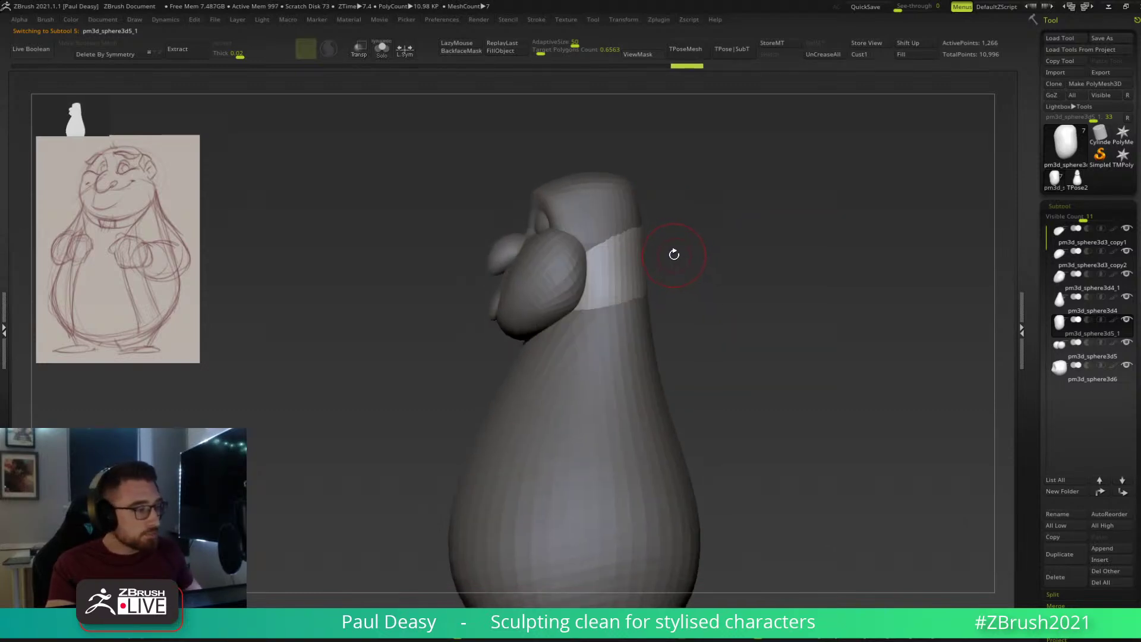
key(space)
drag(675, 250, 689, 251)
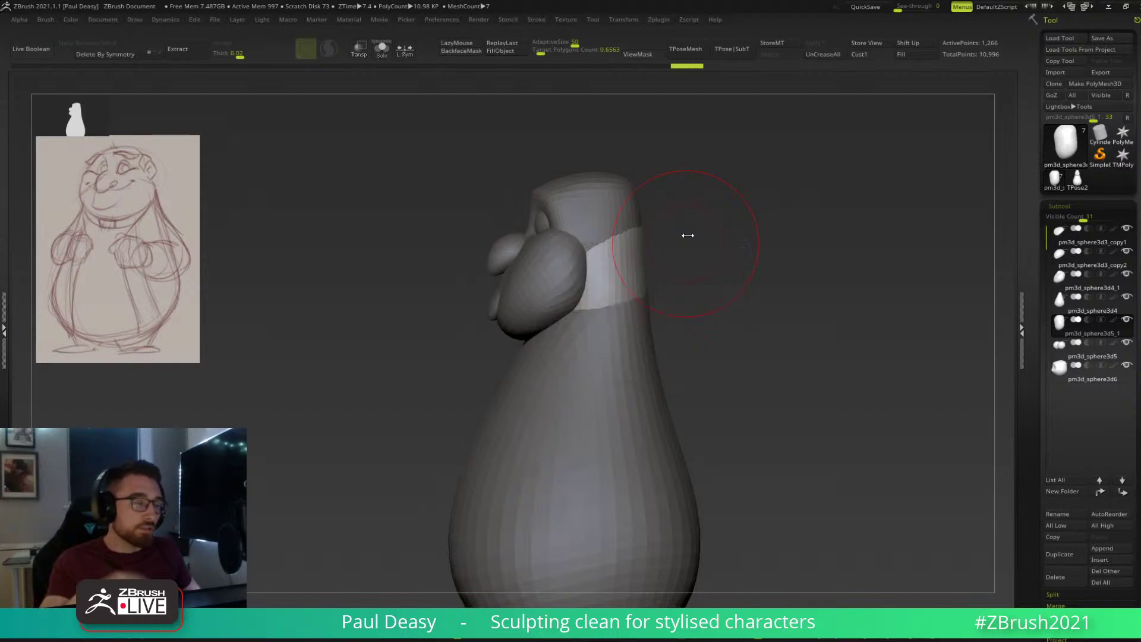
Select the body and pull its upper back contour inward in side view with a large brush.
mouse_move(703, 389)
right_down()
mouse_move(721, 325)
mouse_move(726, 362)
mouse_move(653, 255)
mouse_move(711, 325)
mouse_move(678, 344)
right_up()
alt+click(550, 260)
key(space)
drag(501, 343, 513, 343)
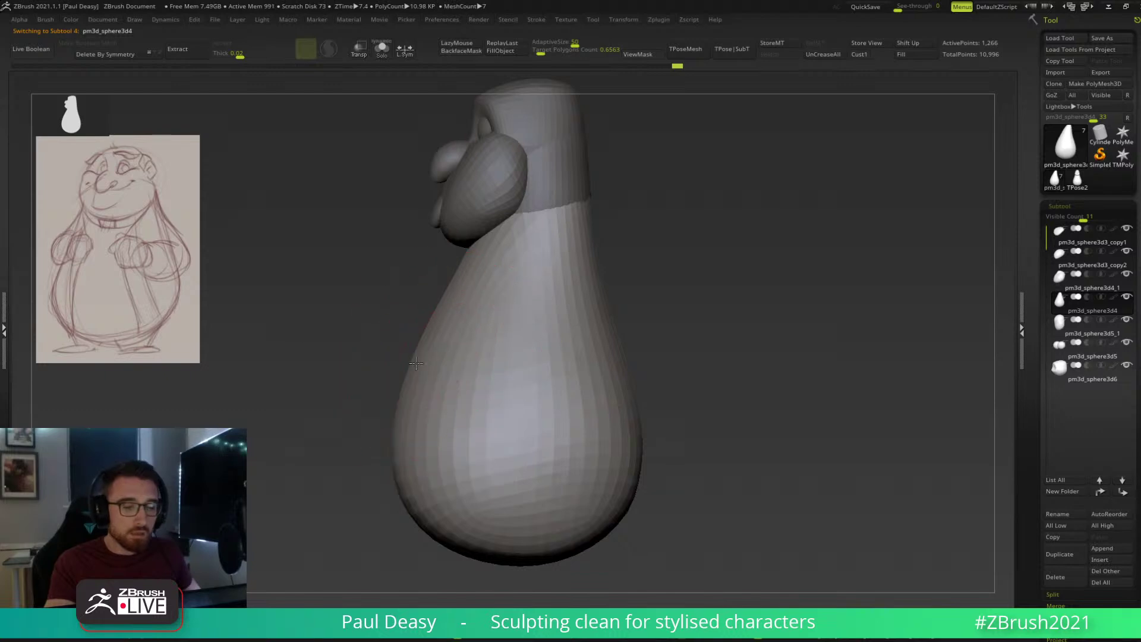
alt+right_drag(677, 368, 674, 312)
key(space)
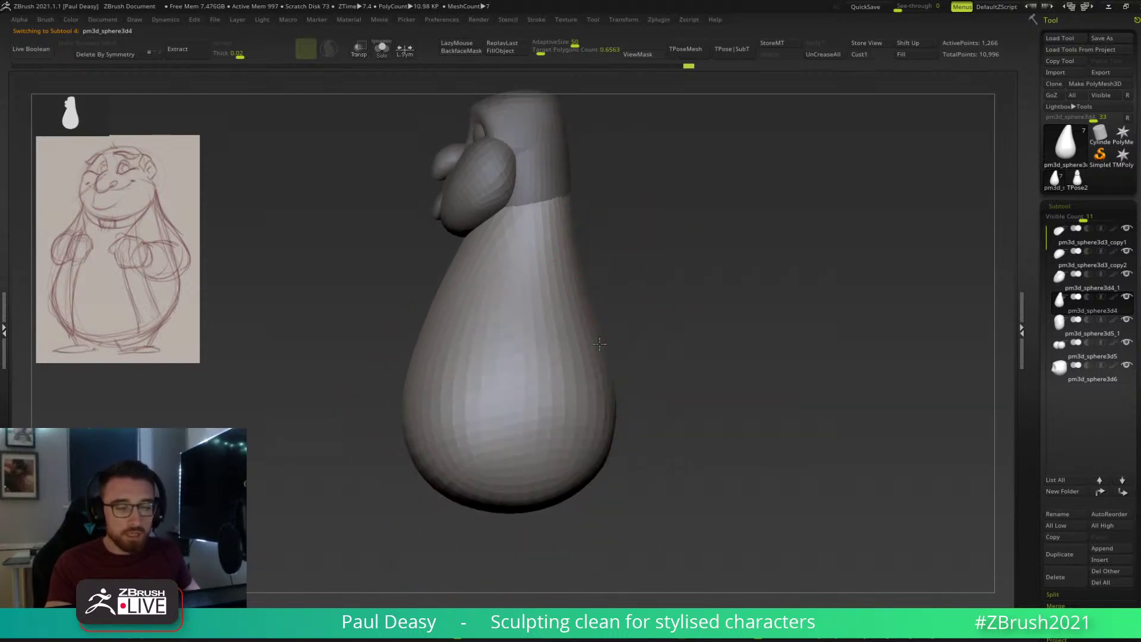
drag(614, 344, 624, 319)
Smooth the body's upper back and blend its contour into the neck in side view.
alt+right_drag(613, 298, 609, 311)
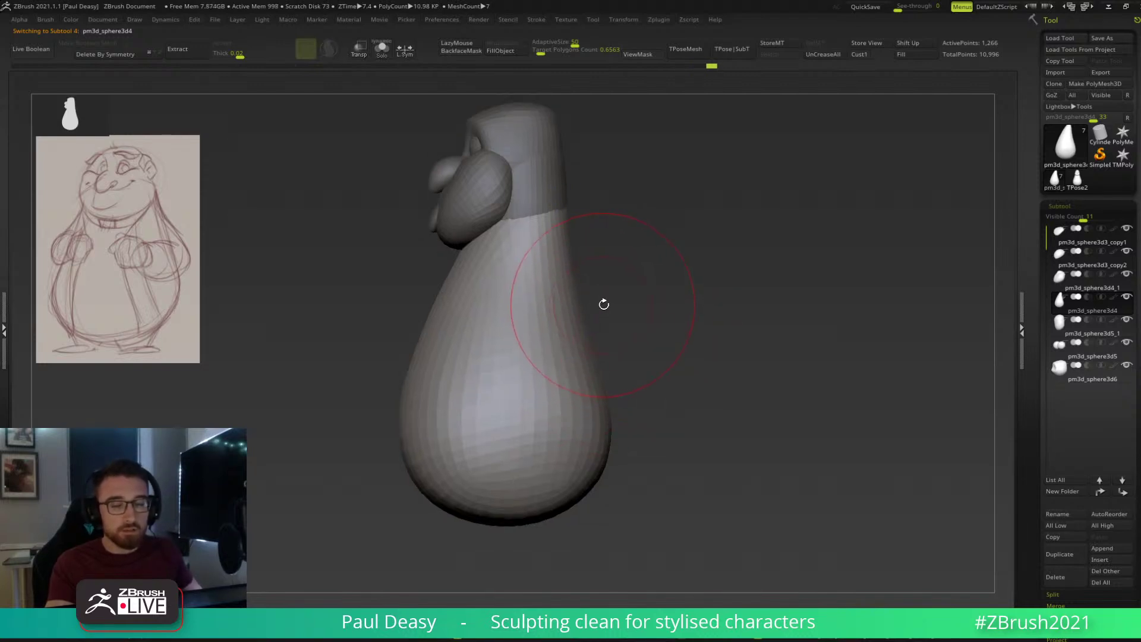
right_click(563, 321)
mouse_move(558, 271)
shift+mouse_down()
mouse_move(588, 425)
mouse_move(565, 309)
shift+mouse_up()
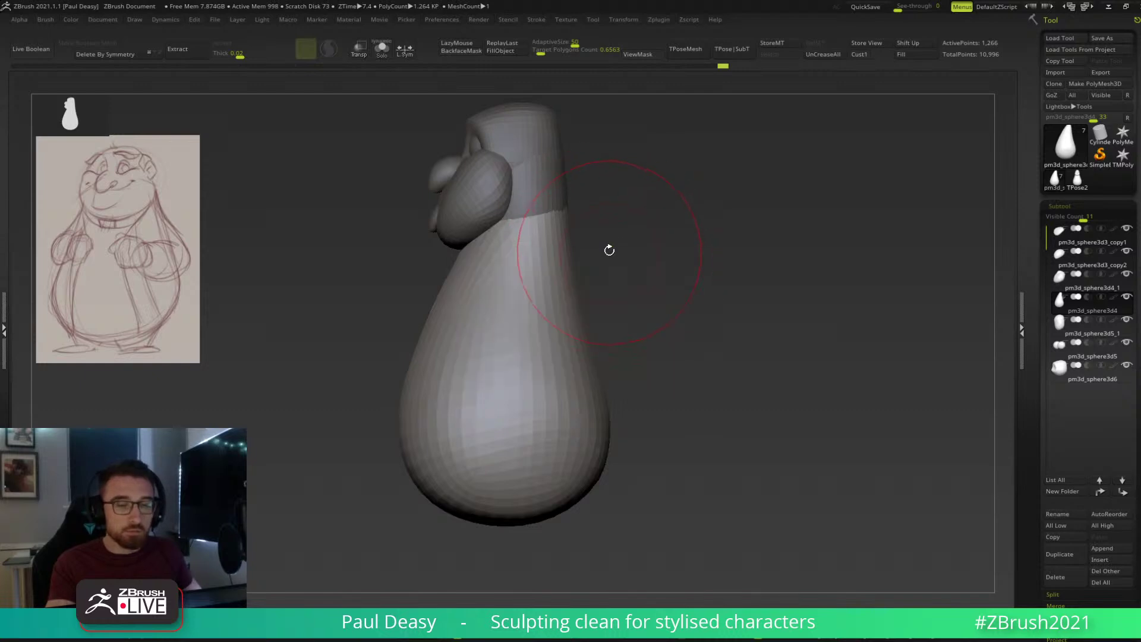
drag(569, 244, 596, 222)
Refine the body's shoulder slope and lower side contours in three-quarter and front views.
drag(625, 173, 659, 186)
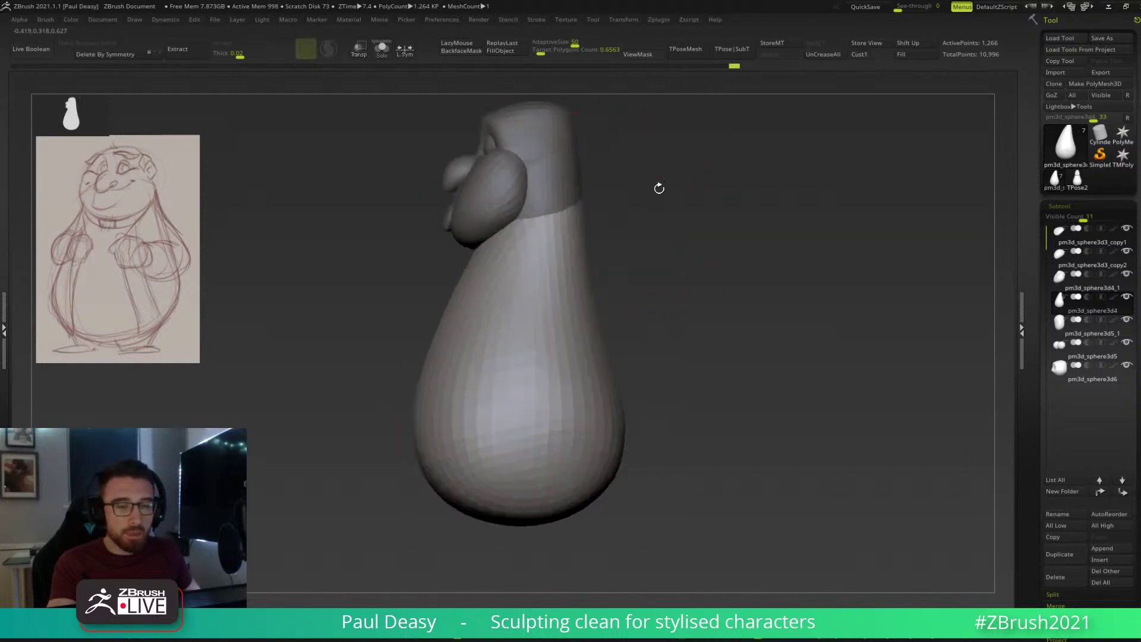
drag(678, 285, 532, 249)
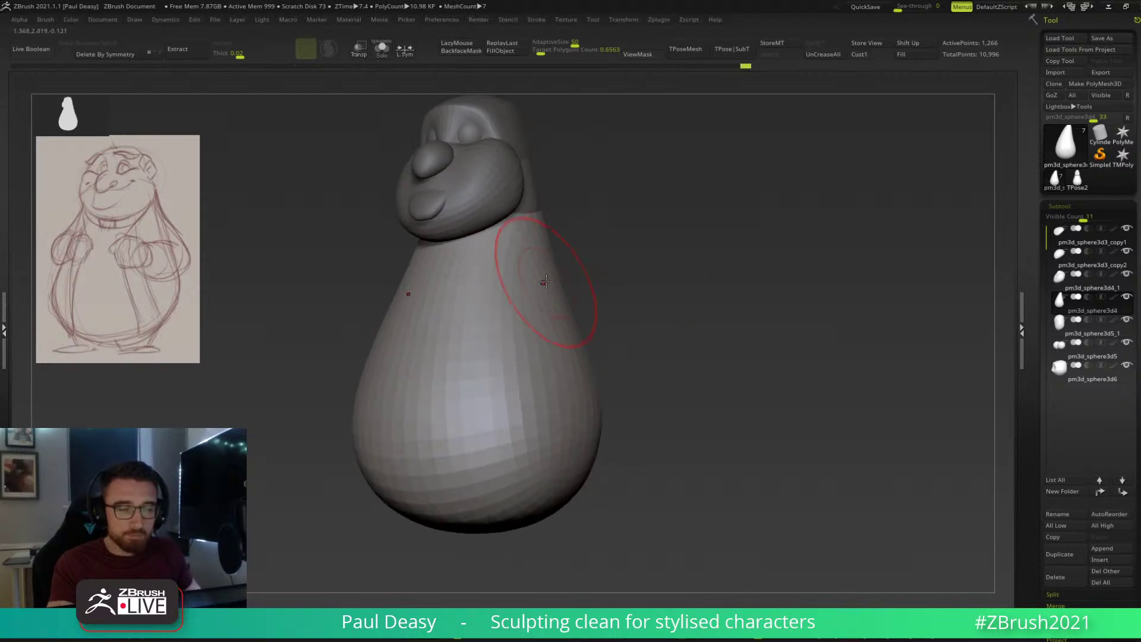
drag(547, 293, 534, 368)
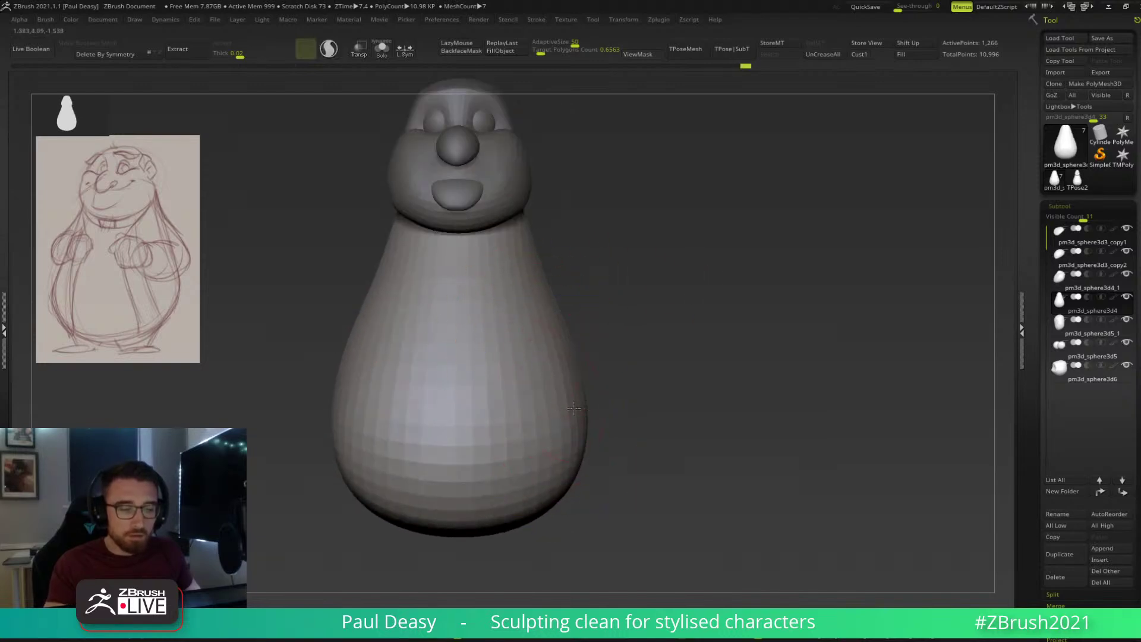
drag(493, 458, 606, 315)
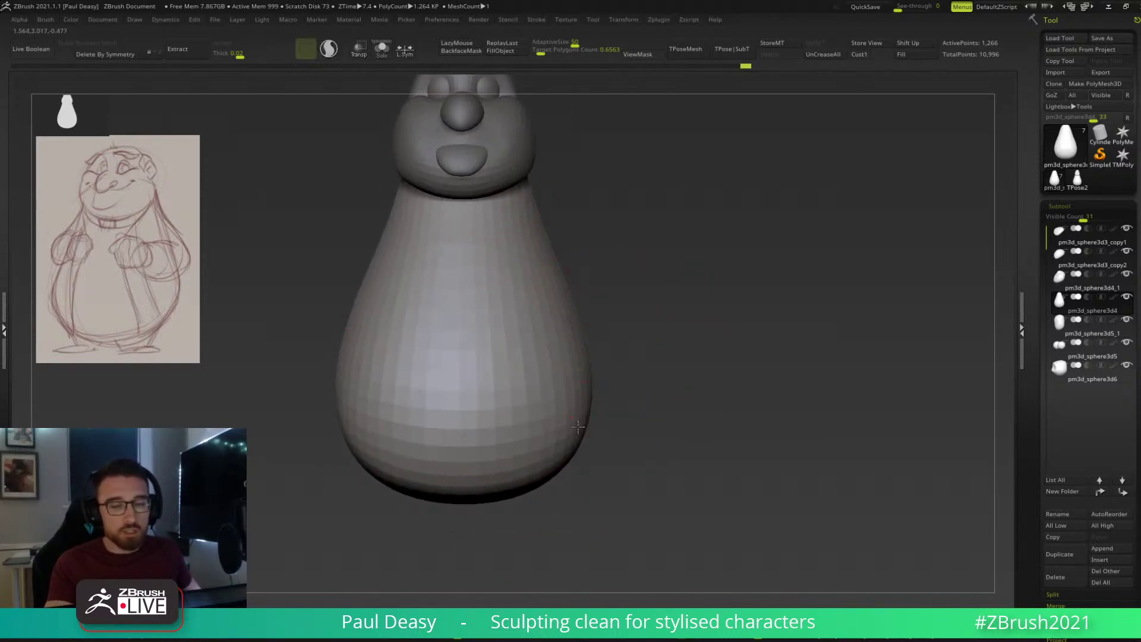
drag(650, 359, 654, 351)
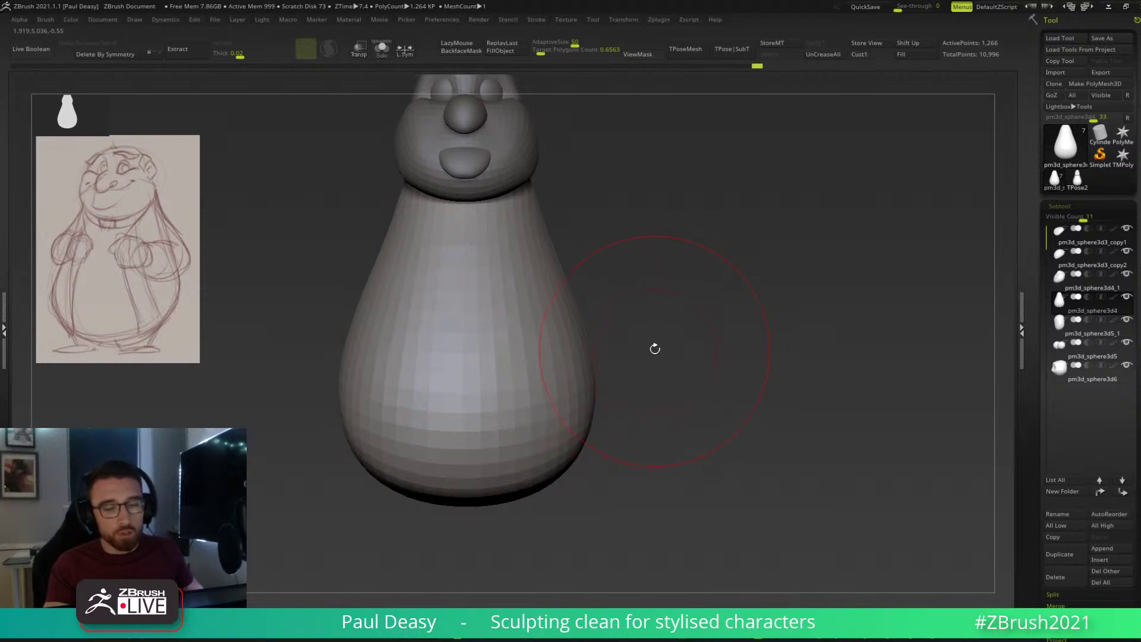
Select the lower lip piece and reshape its corners in front view with a smaller brush.
alt+click(467, 166)
alt+right_drag(473, 208, 462, 341)
key(space)
drag(498, 275, 512, 296)
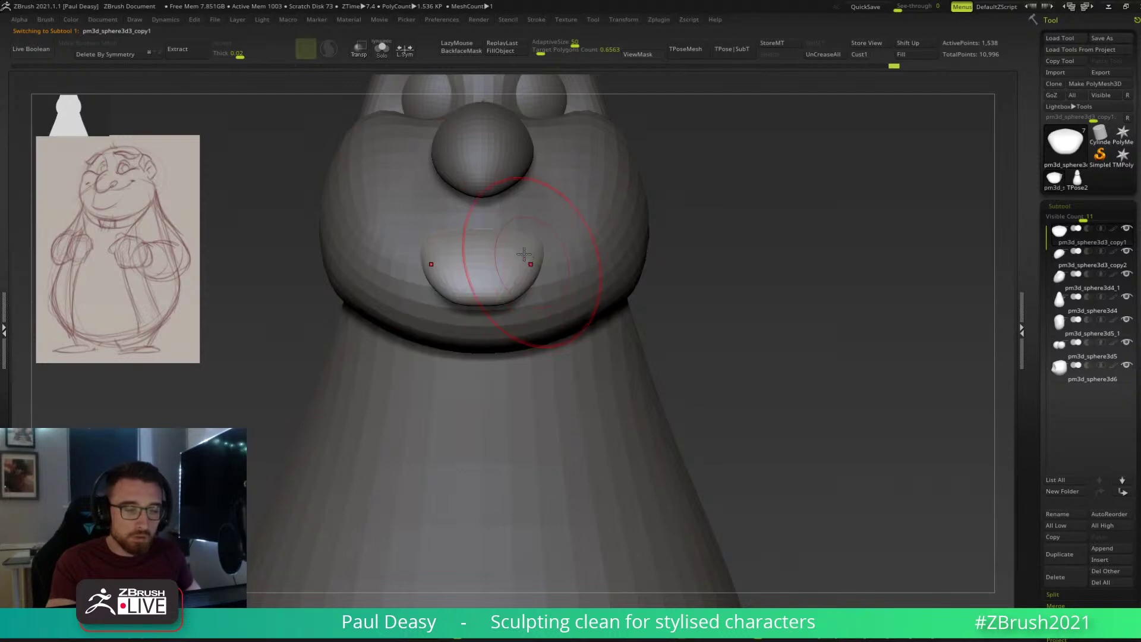
Rotate the lower lip piece with the transform gizmo to follow the muzzle's slope in side view.
right_drag(525, 239, 514, 296)
right_click(532, 301)
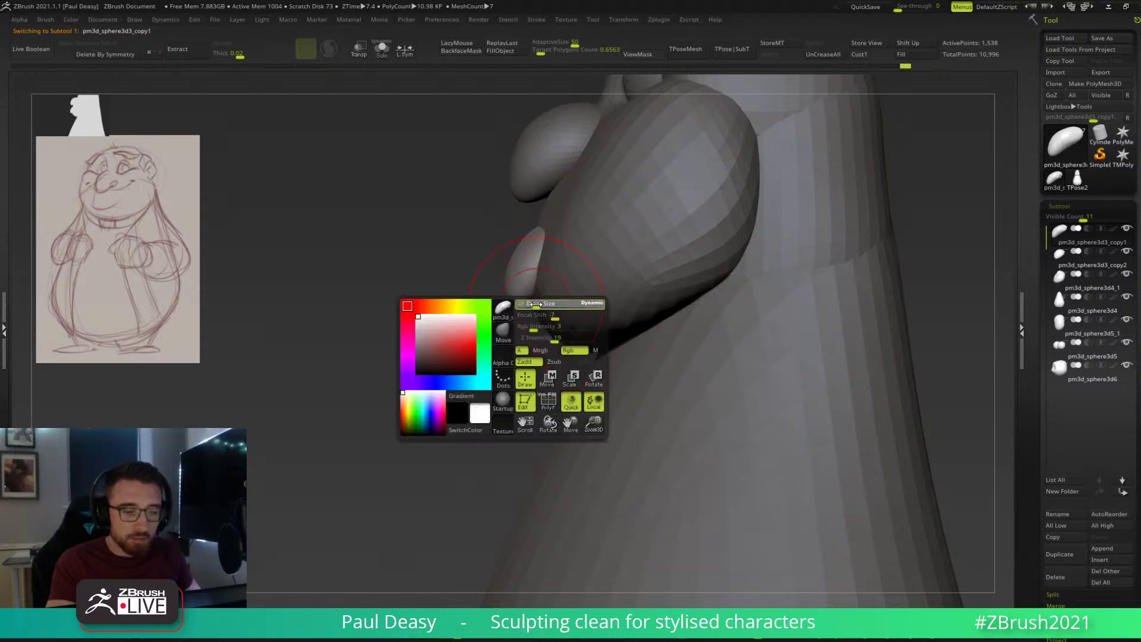
ctrl+drag(542, 231, 534, 96)
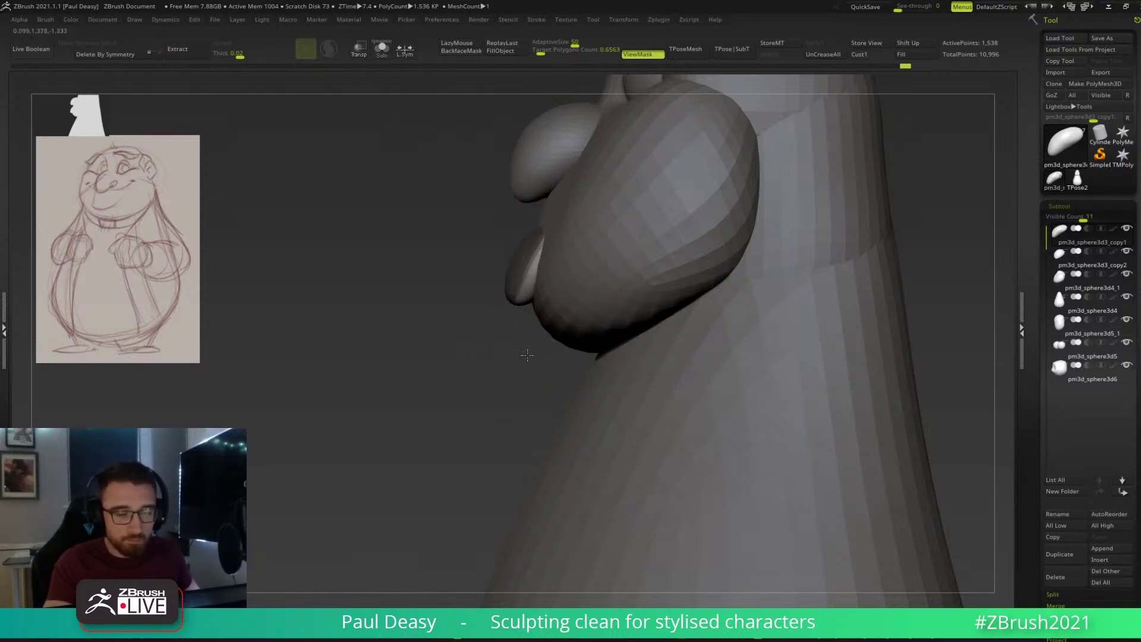
key(w)
alt+click(519, 300)
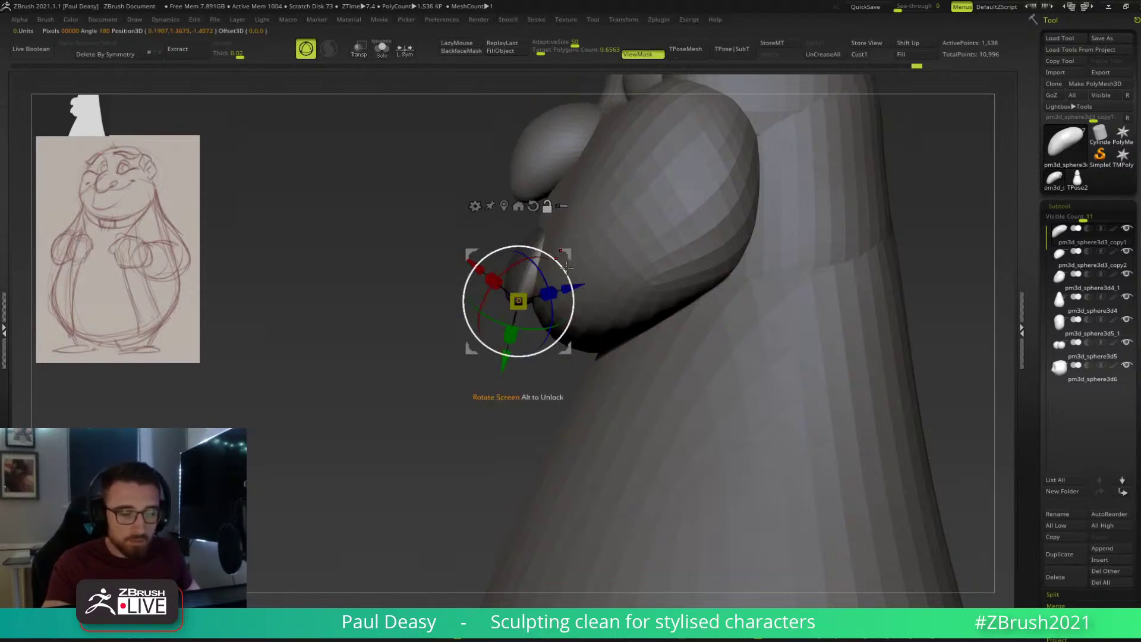
mouse_move(574, 256)
alt+mouse_down()
mouse_move(572, 273)
mouse_move(572, 252)
alt+mouse_up()
key(q)
Adjust the lower lip's front and bottom contour in side view.
mouse_move(528, 311)
mouse_down()
mouse_move(526, 297)
mouse_move(512, 341)
mouse_move(532, 308)
mouse_move(518, 302)
mouse_move(524, 312)
mouse_up()
key(space)
drag(508, 333, 540, 278)
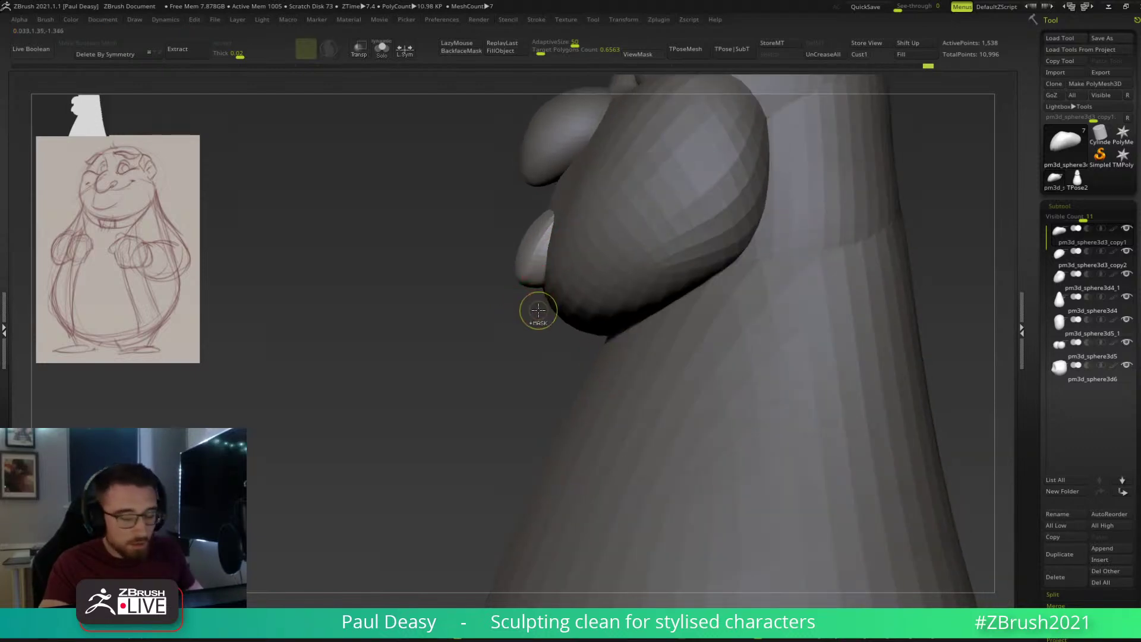
Isolate the lower lip piece, smooth and flatten the underside of its front edge, and show the other parts again.
key(shift+s)
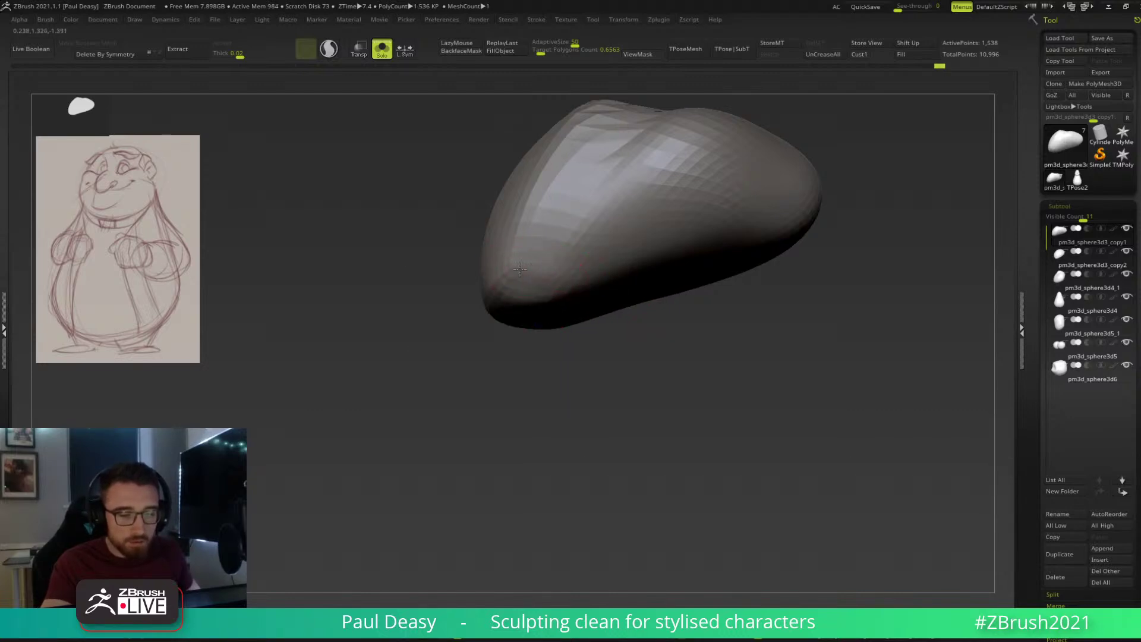
drag(600, 398, 603, 380)
shift+drag(538, 306, 526, 288)
drag(531, 395, 537, 380)
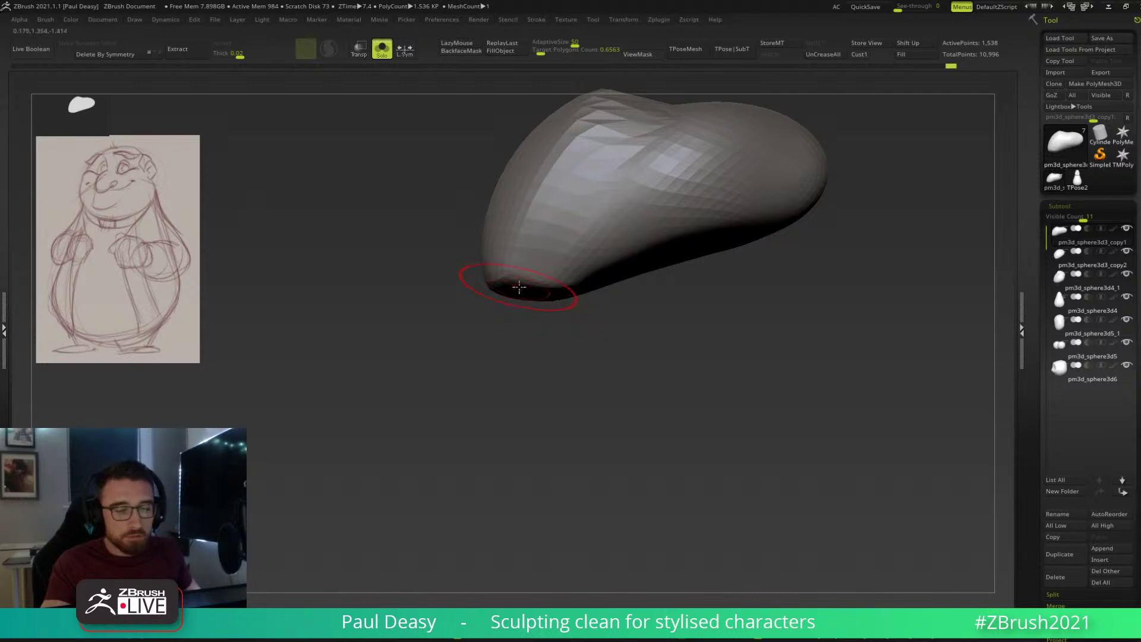
key(shift+s)
Slim the lower lip's profile and tuck its upper edge against the muzzle in side view.
right_drag(488, 274, 492, 286)
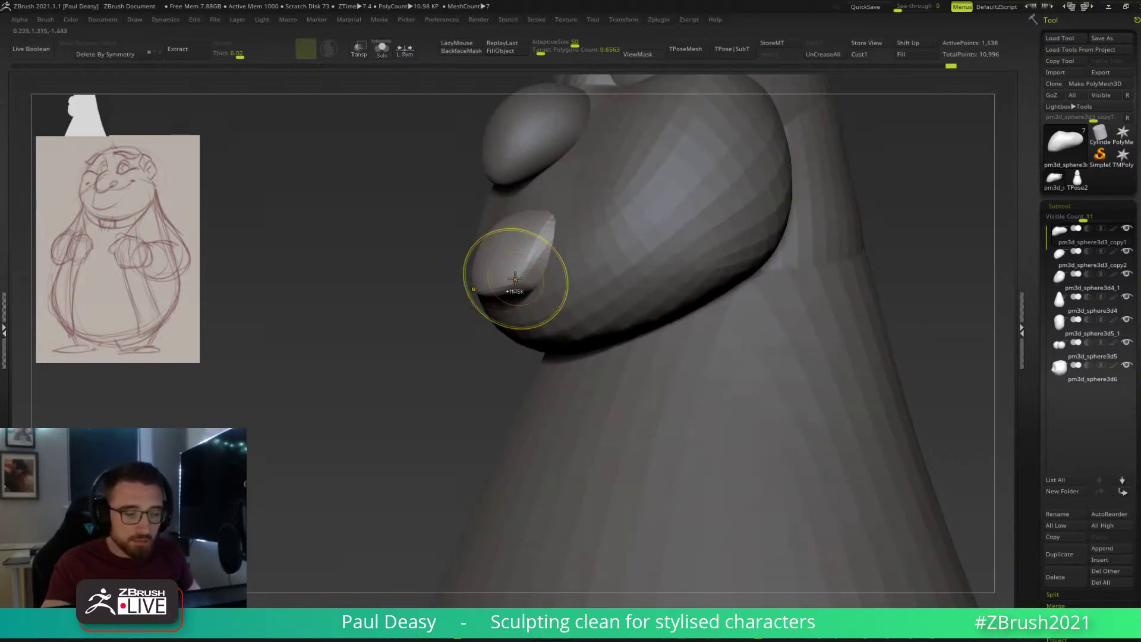
key(space)
right_drag(500, 286, 550, 245)
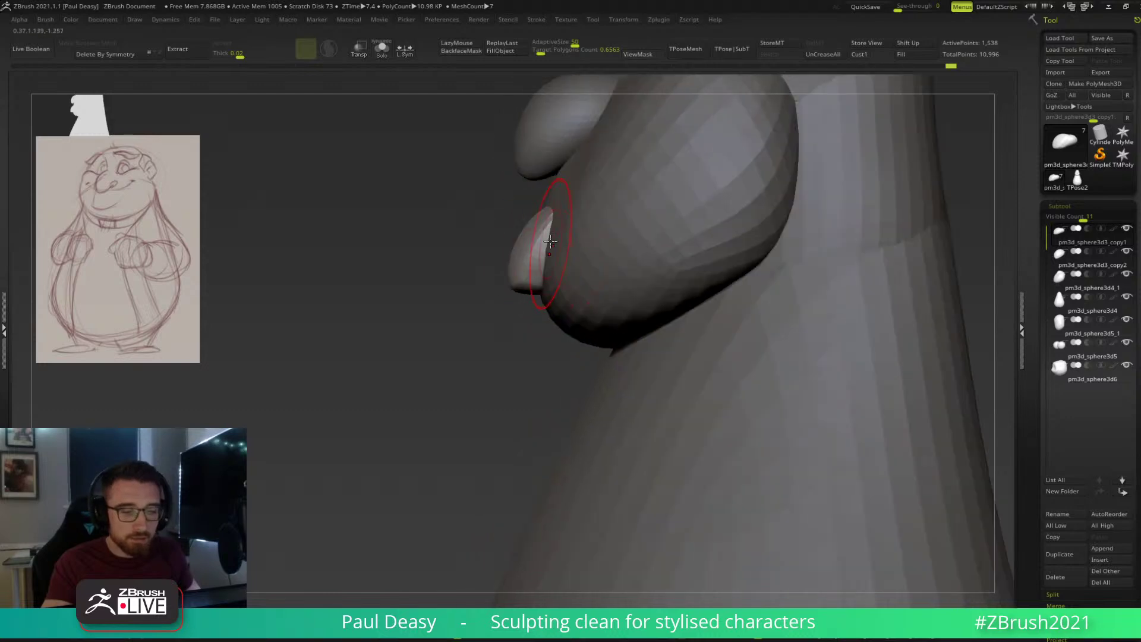
drag(539, 271, 534, 222)
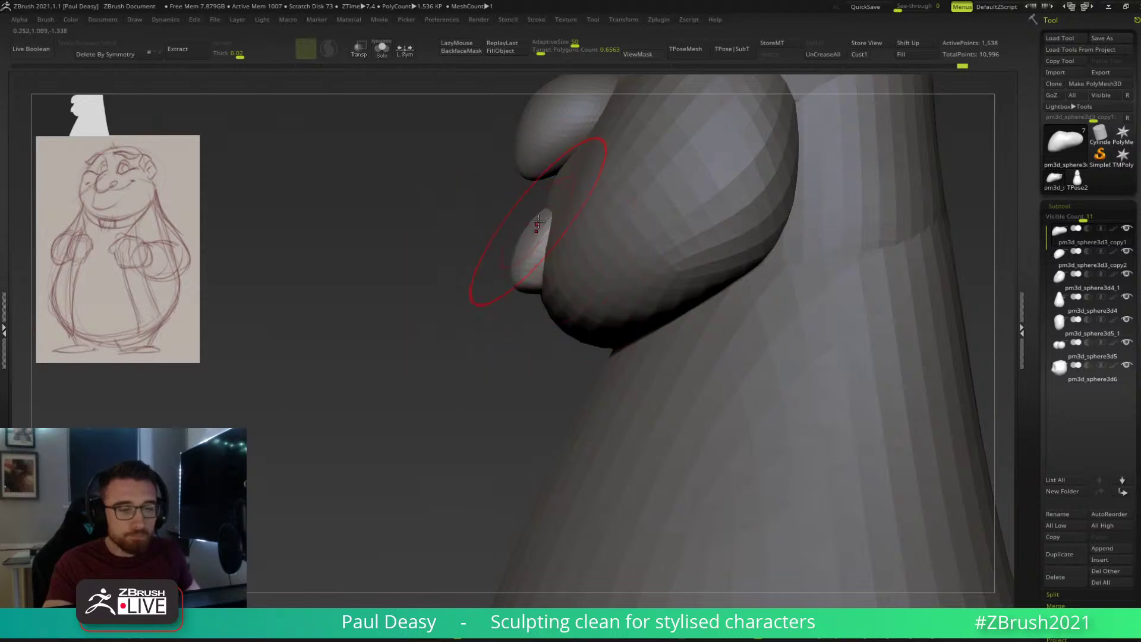
right_drag(531, 263, 533, 250)
key(space)
key(space)
right_drag(536, 242, 628, 279)
Select the muzzle, subdivide it to a denser mesh, and choose a crease-carving brush at a suitable size.
alt+click(595, 265)
key(f)
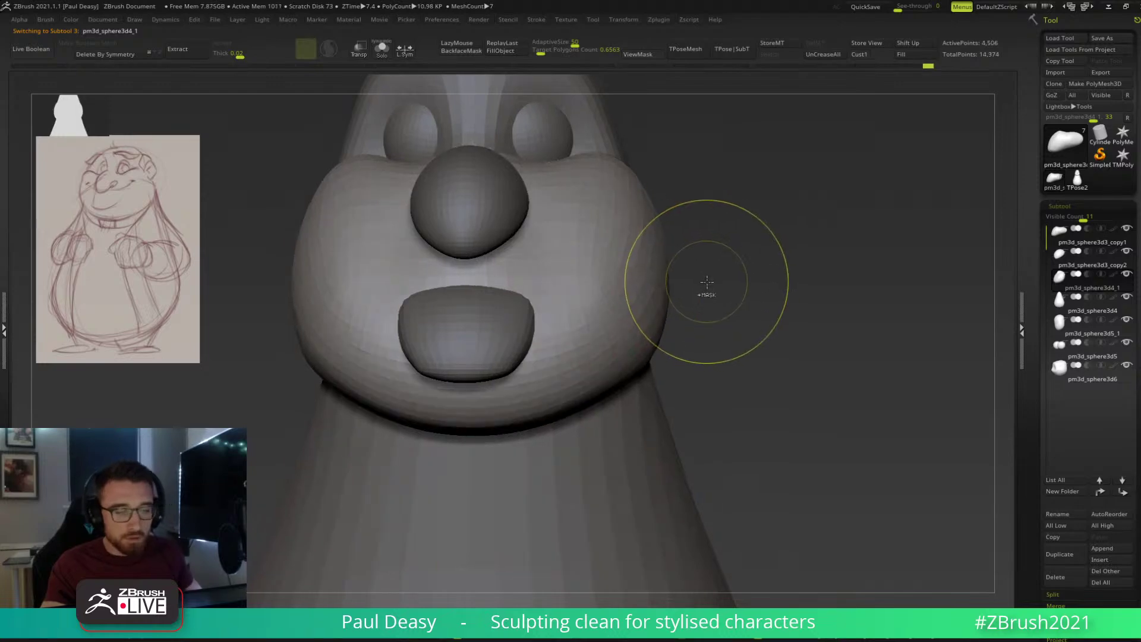
key(b)
key(d)
click(712, 289)
mouse_move(718, 285)
right_down()
mouse_move(771, 416)
mouse_move(803, 395)
mouse_move(772, 351)
mouse_move(697, 289)
right_up()
key(space)
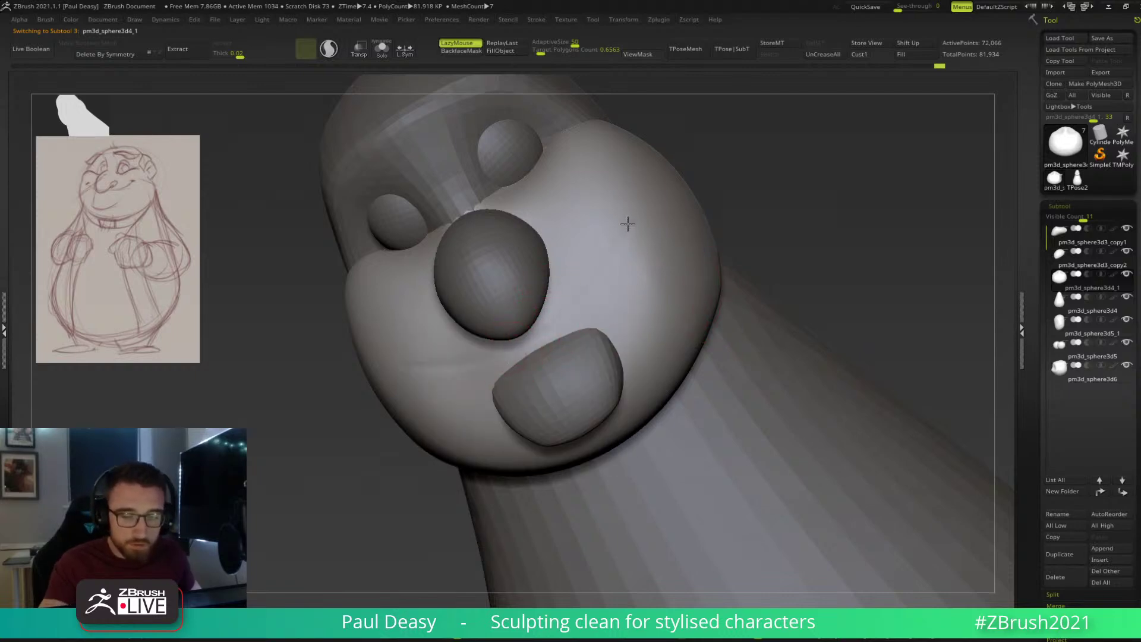
Carve a mirrored smile crease across the muzzle, running from beneath the nose up towards each cheek.
right_drag(562, 307, 524, 339)
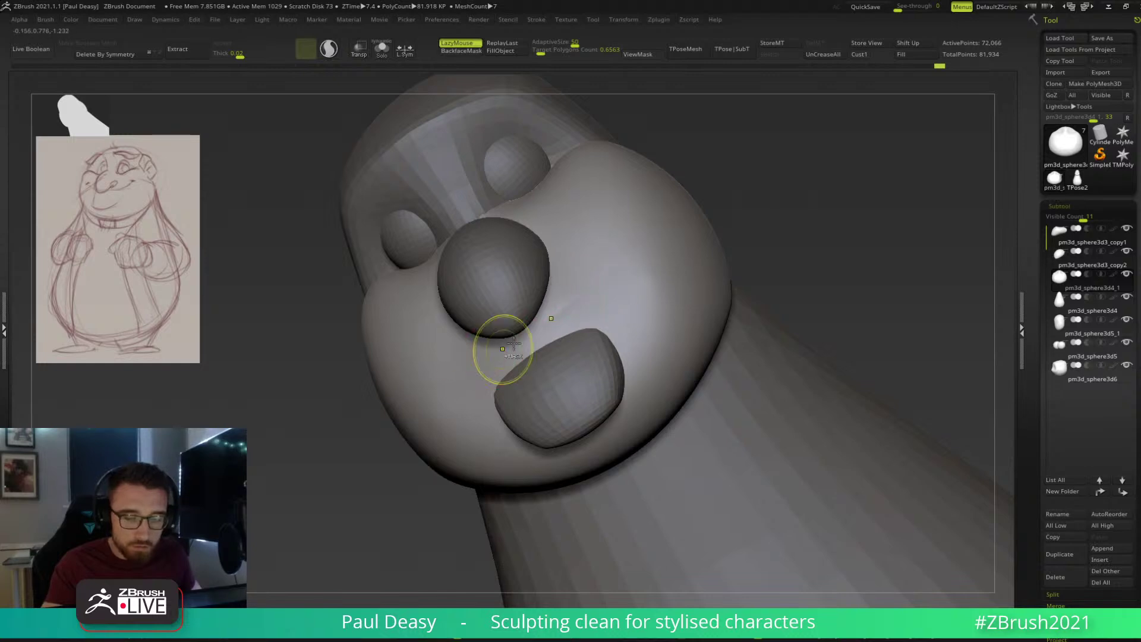
drag(558, 305, 545, 319)
drag(606, 257, 585, 278)
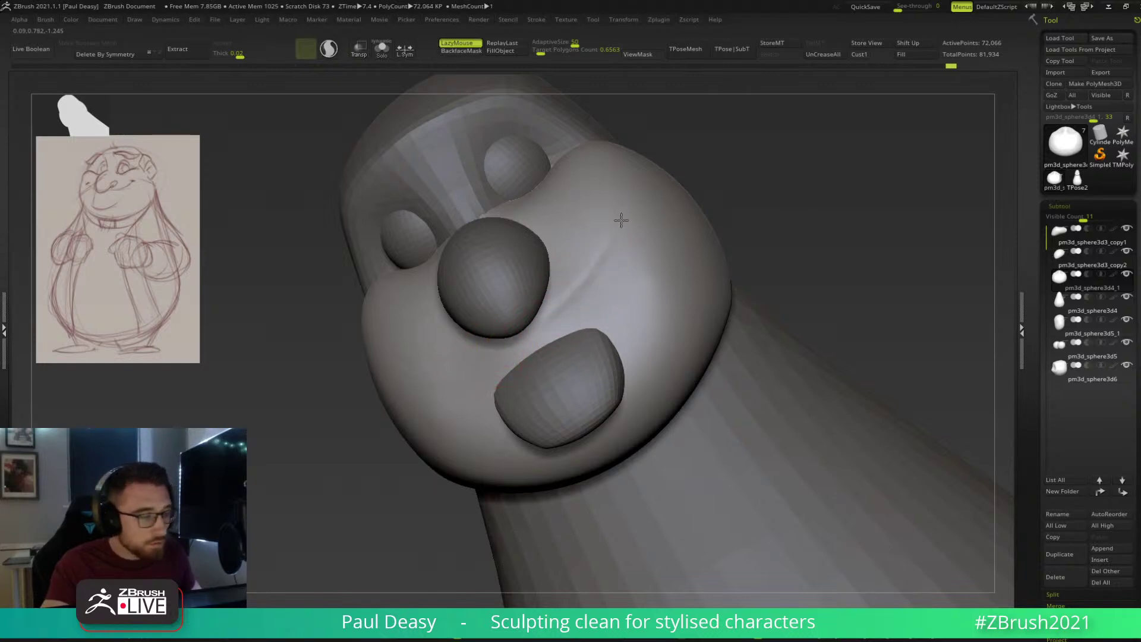
key(ctrl)
key(ctrl)
key(l)
drag(598, 266, 504, 347)
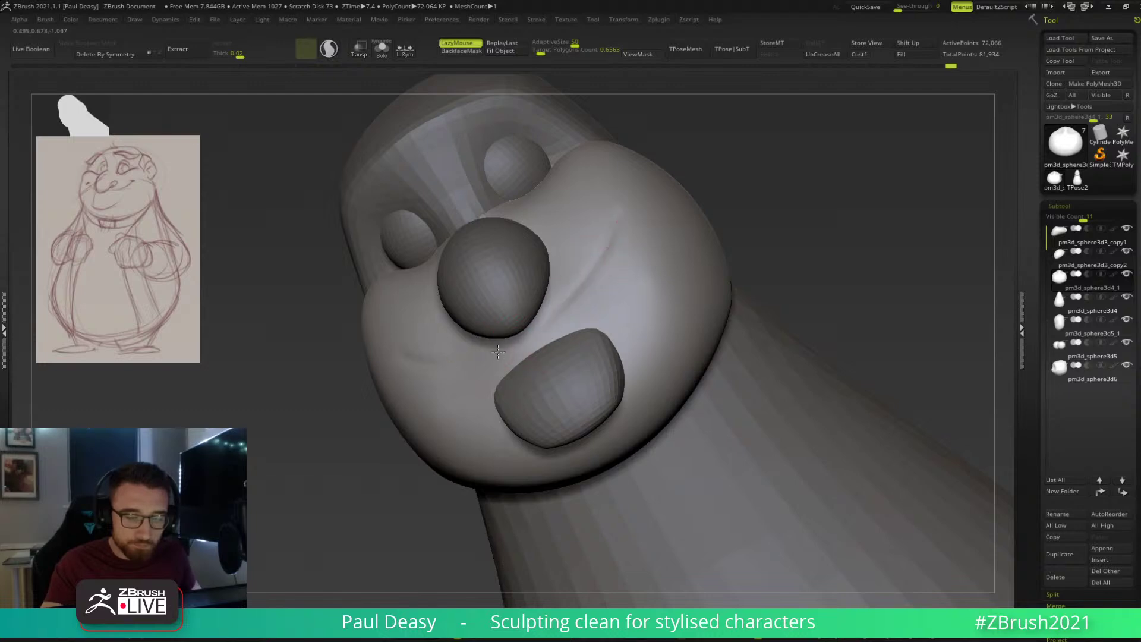
Deepen the centre of the smile crease under the nose and isolate the muzzle in front view.
right_drag(541, 340, 516, 346)
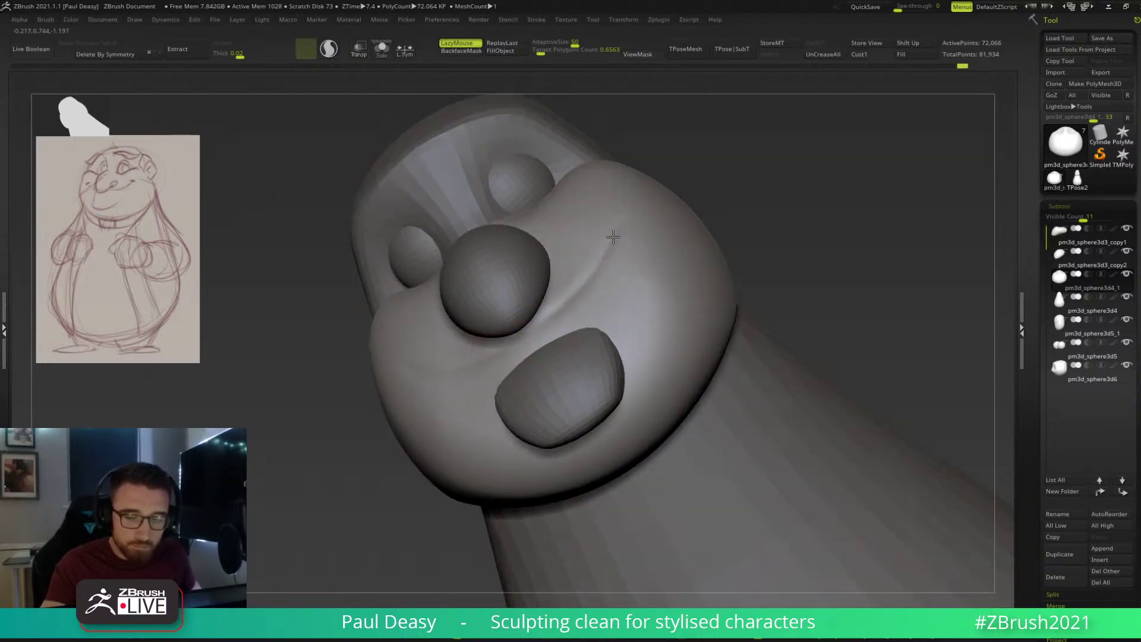
mouse_move(555, 318)
right_down()
mouse_move(502, 360)
mouse_move(521, 345)
mouse_move(523, 363)
mouse_move(513, 342)
right_up()
key(ctrl+1)
drag(556, 310, 509, 346)
mouse_move(525, 336)
right_down()
mouse_move(579, 293)
mouse_move(620, 321)
mouse_move(600, 303)
right_up()
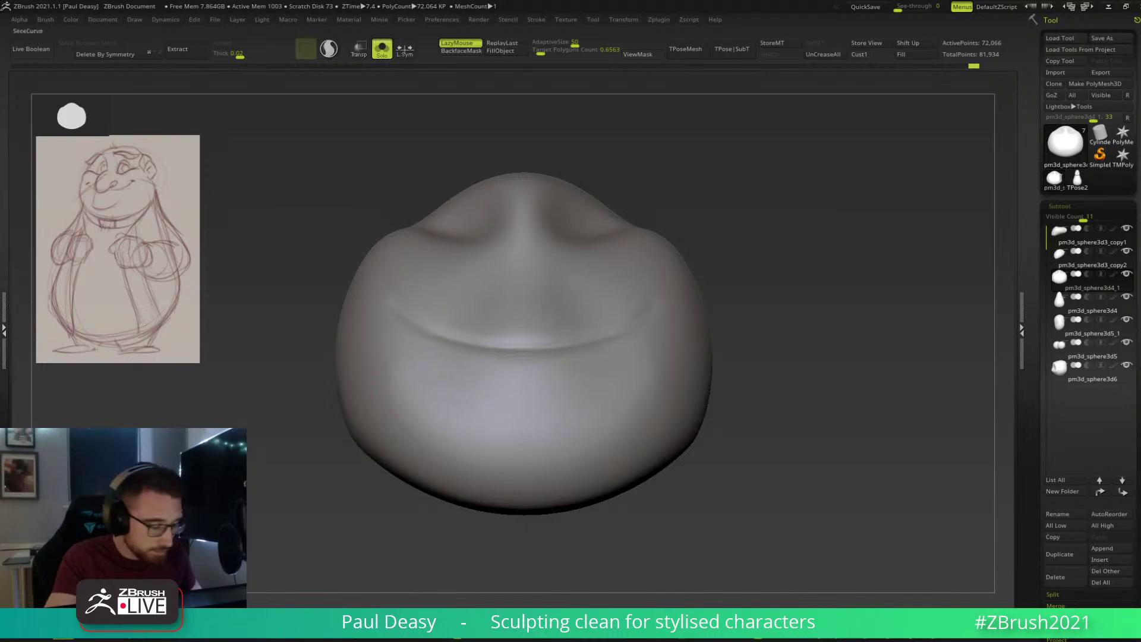
Mask the whole upper part of the muzzle down to the smile line.
key(space)
mouse_move(382, 242)
ctrl+mouse_down()
mouse_move(431, 286)
mouse_move(395, 256)
mouse_move(577, 314)
mouse_move(641, 278)
mouse_move(560, 317)
mouse_move(678, 268)
mouse_move(630, 273)
mouse_move(518, 321)
mouse_move(631, 298)
mouse_move(660, 309)
ctrl+mouse_up()
drag(743, 309, 777, 318)
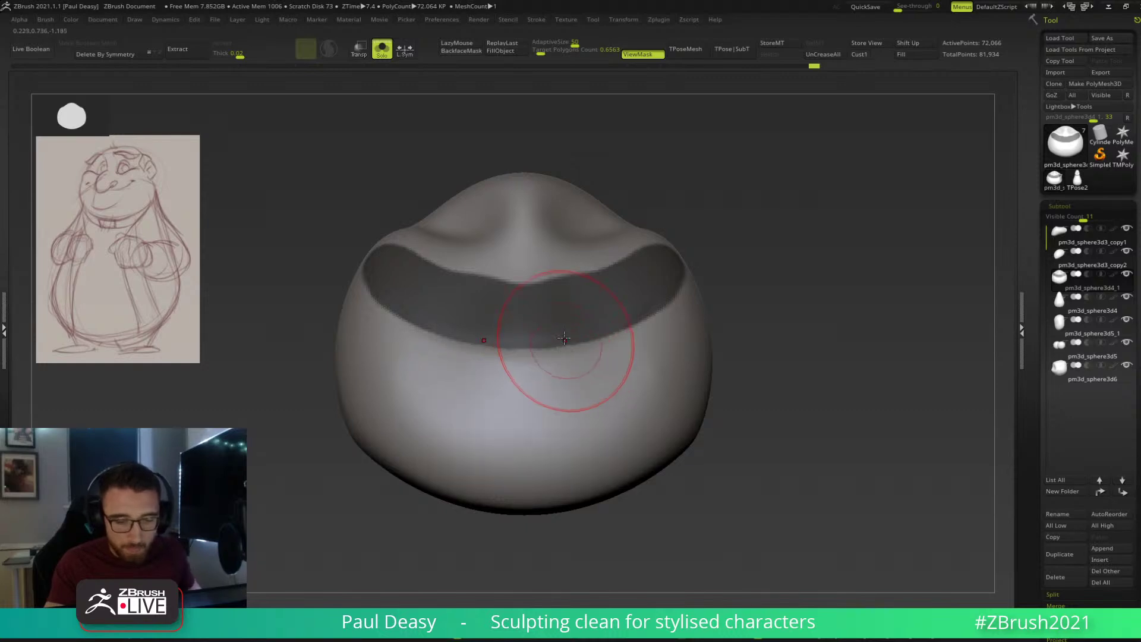
mouse_move(552, 301)
ctrl+mouse_down()
mouse_move(526, 250)
mouse_move(528, 193)
ctrl+mouse_up()
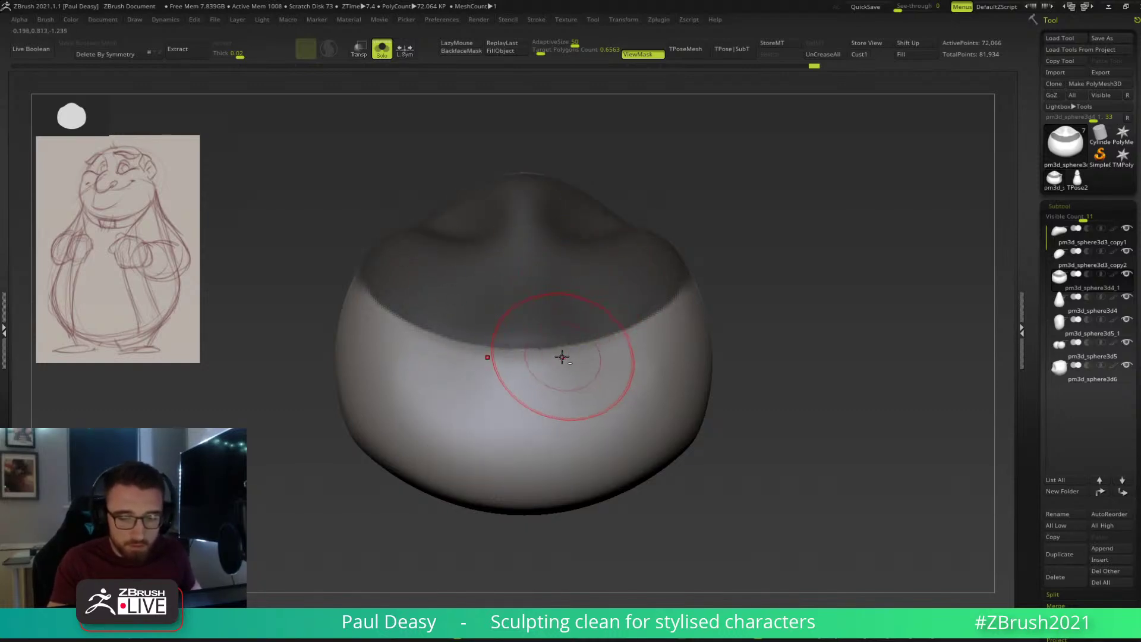
Show the other parts again, nudge the unmasked lip area below the smile line in side view, and remove the mask.
right_drag(547, 338, 602, 346)
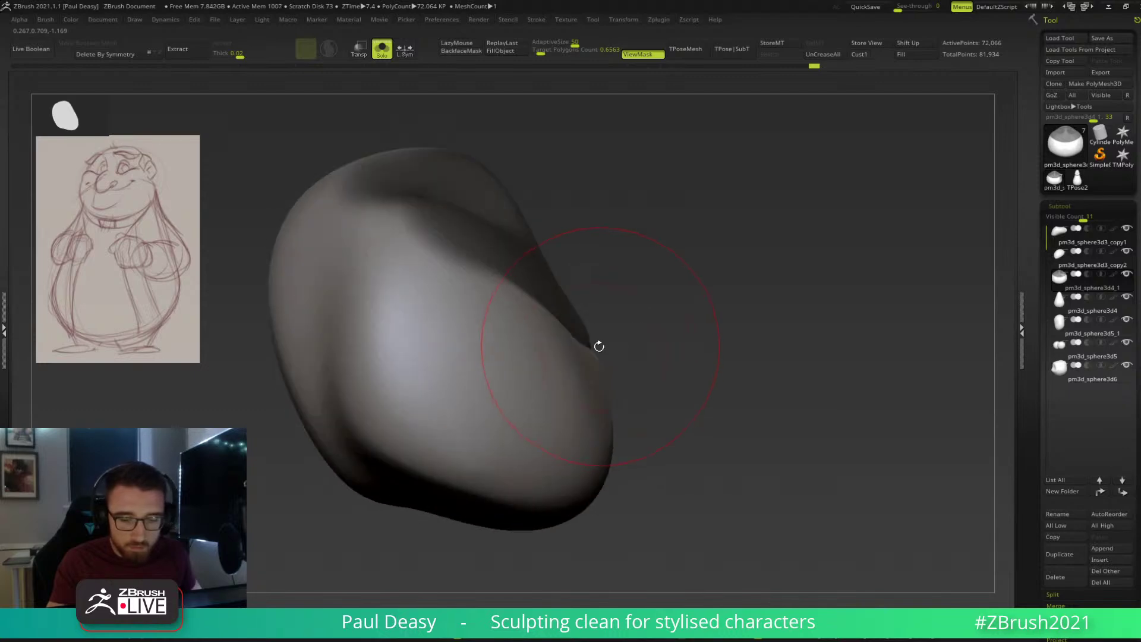
right_drag(608, 324, 700, 357)
key(alt+s)
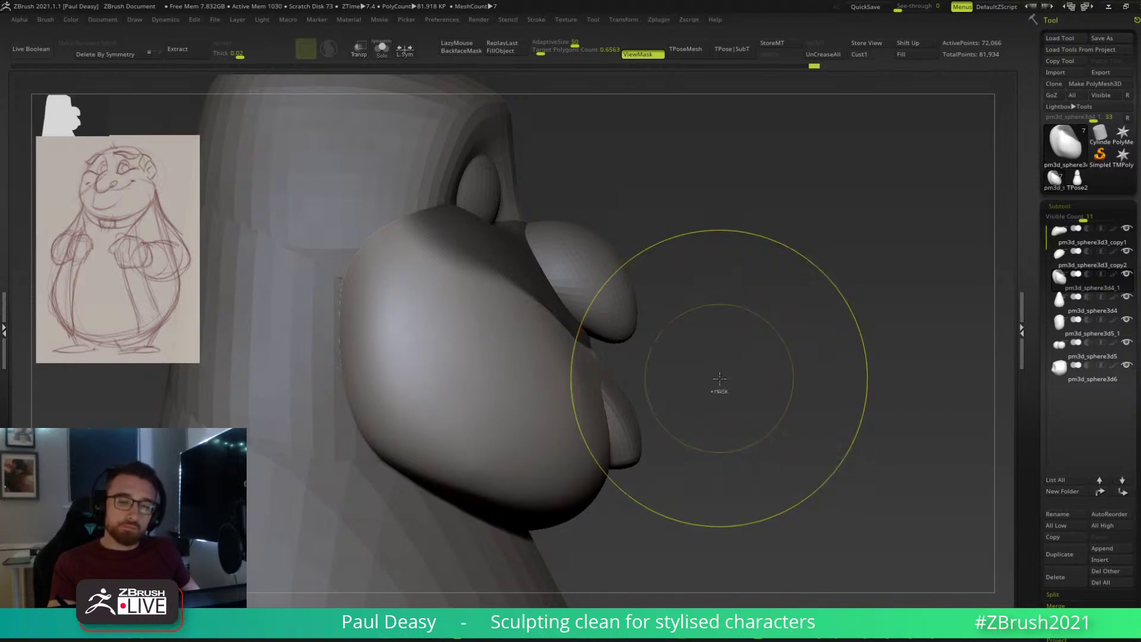
alt+click(615, 335)
right_drag(632, 330, 603, 355)
alt+click(610, 349)
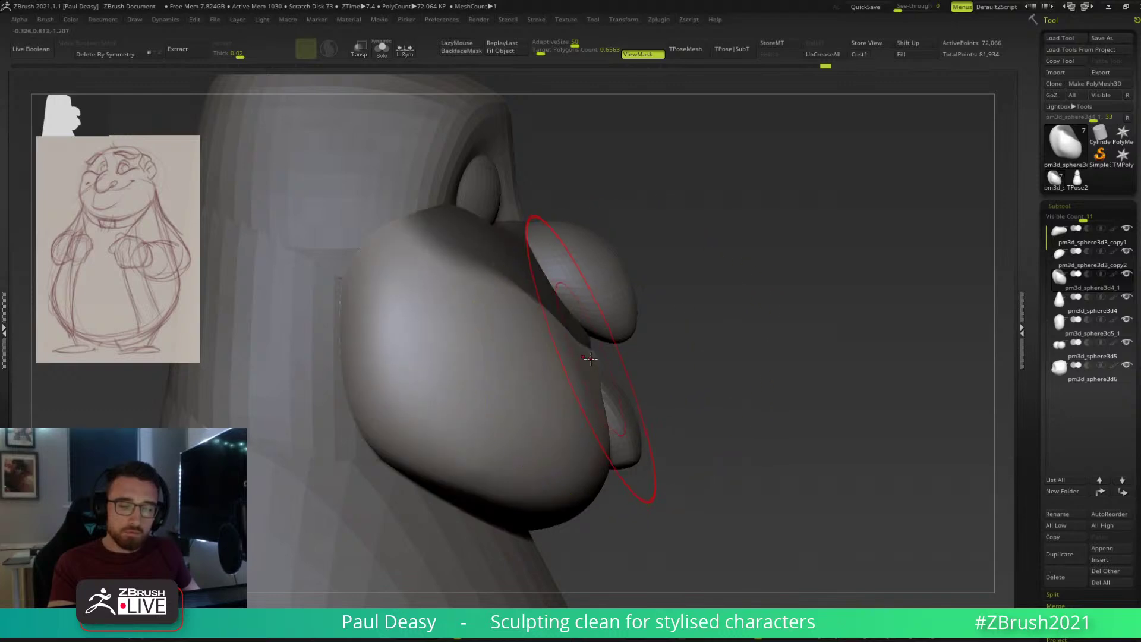
right_drag(692, 360, 636, 351)
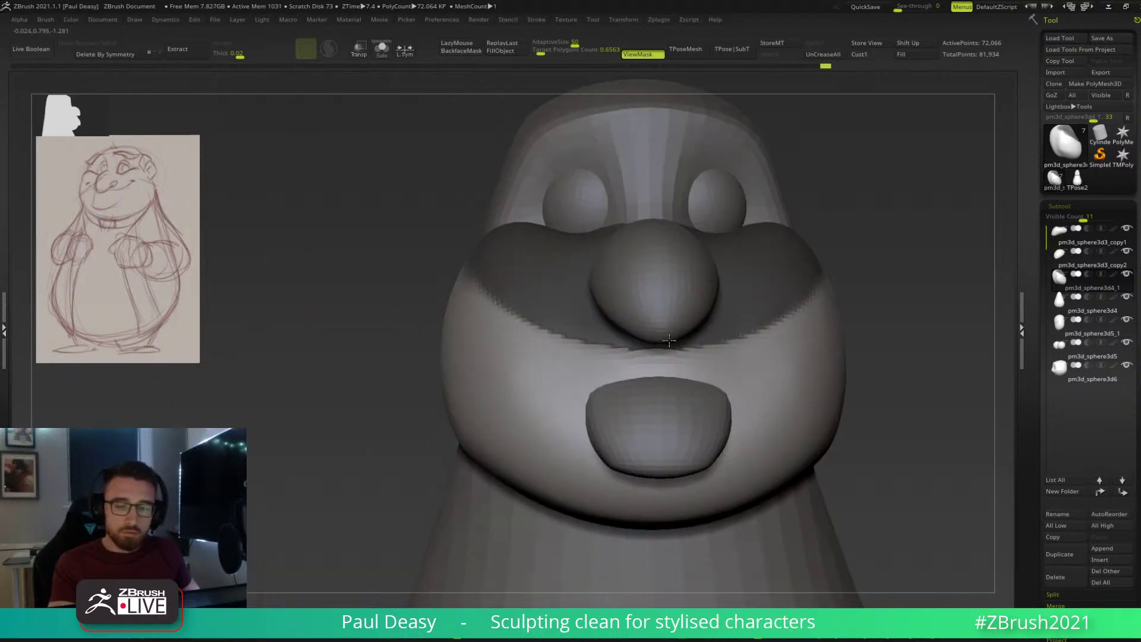
alt+click(635, 352)
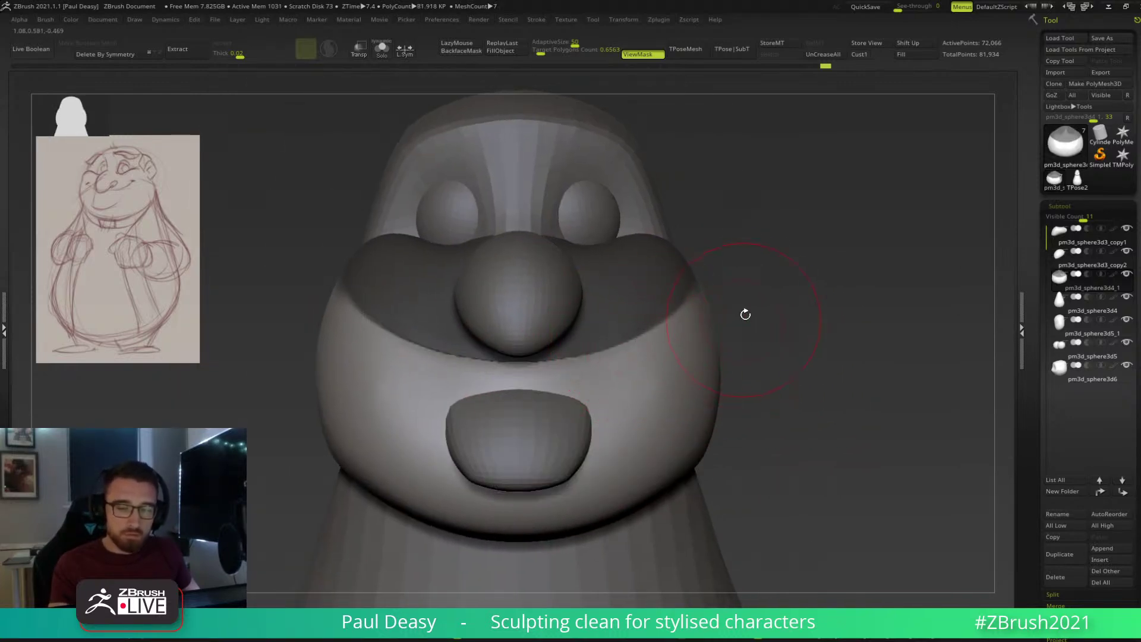
key(ctrl+h)
right_drag(762, 346, 642, 333)
mouse_move(653, 335)
shift+mouse_down()
mouse_move(616, 344)
mouse_move(647, 323)
mouse_move(647, 357)
shift+mouse_up()
Isolate the muzzle, recarve the smile crease with the DamStandard brush, and smooth along it.
key(b)
key(d)
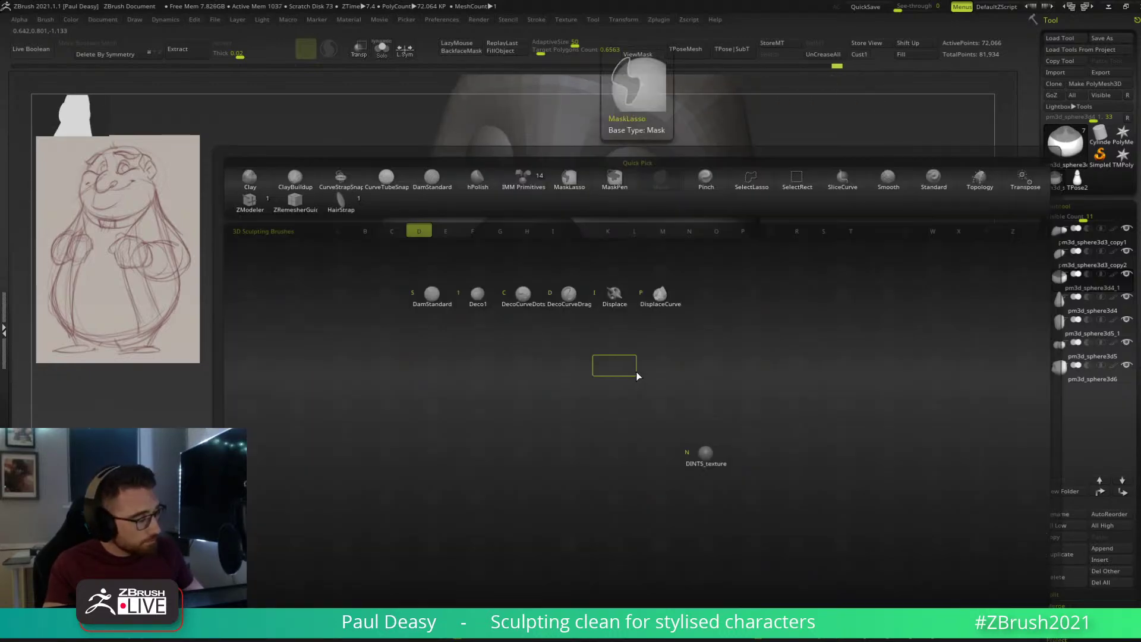
key(s)
key(alt+s)
key(bracketleft)
drag(504, 344, 658, 304)
mouse_move(574, 346)
shift+mouse_down()
mouse_move(513, 345)
mouse_move(664, 307)
shift+mouse_up()
shift+drag(536, 349, 550, 350)
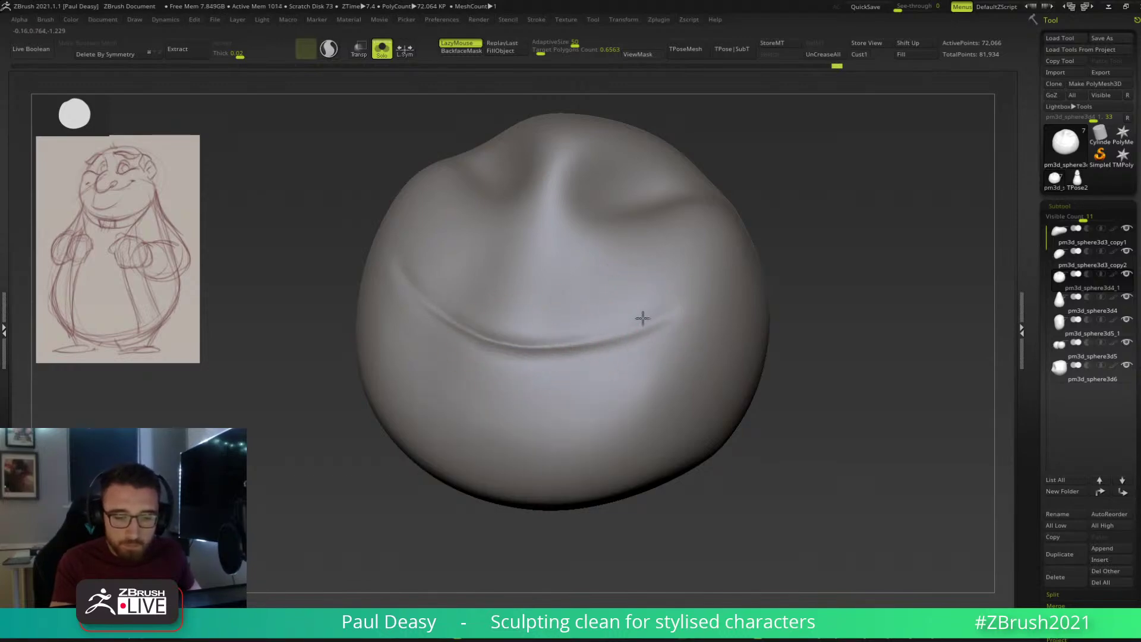
Carve the smile crease further towards the cheek and soften the surface just beneath it.
drag(642, 318, 658, 310)
drag(565, 340, 666, 306)
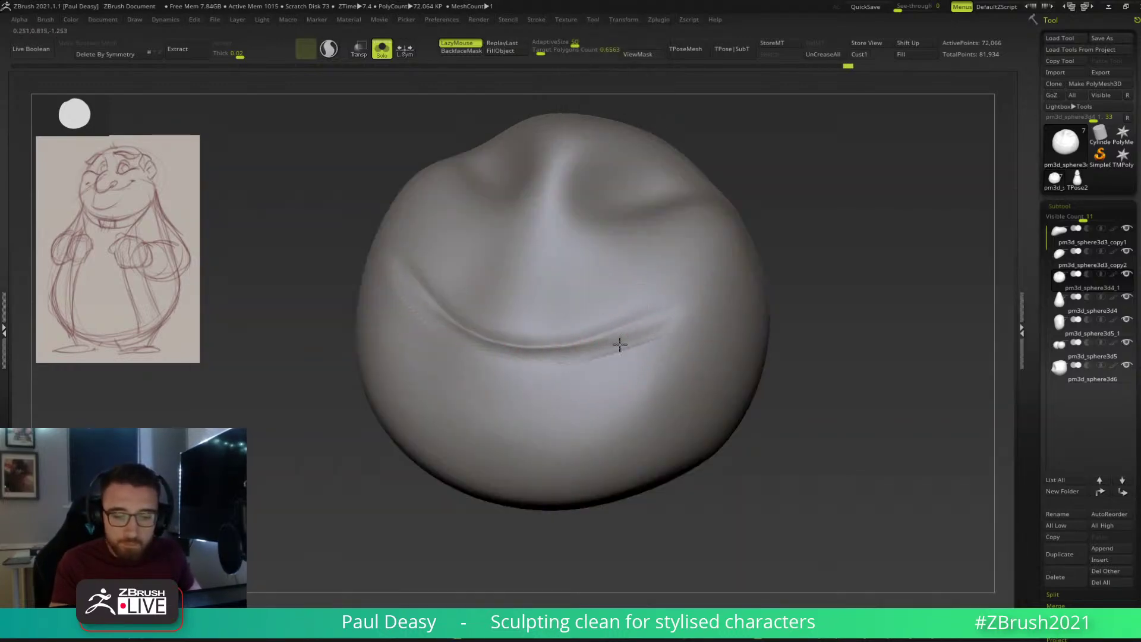
mouse_move(618, 339)
mouse_down()
mouse_move(635, 334)
mouse_move(642, 351)
mouse_move(611, 365)
mouse_move(625, 383)
mouse_up()
key(b)
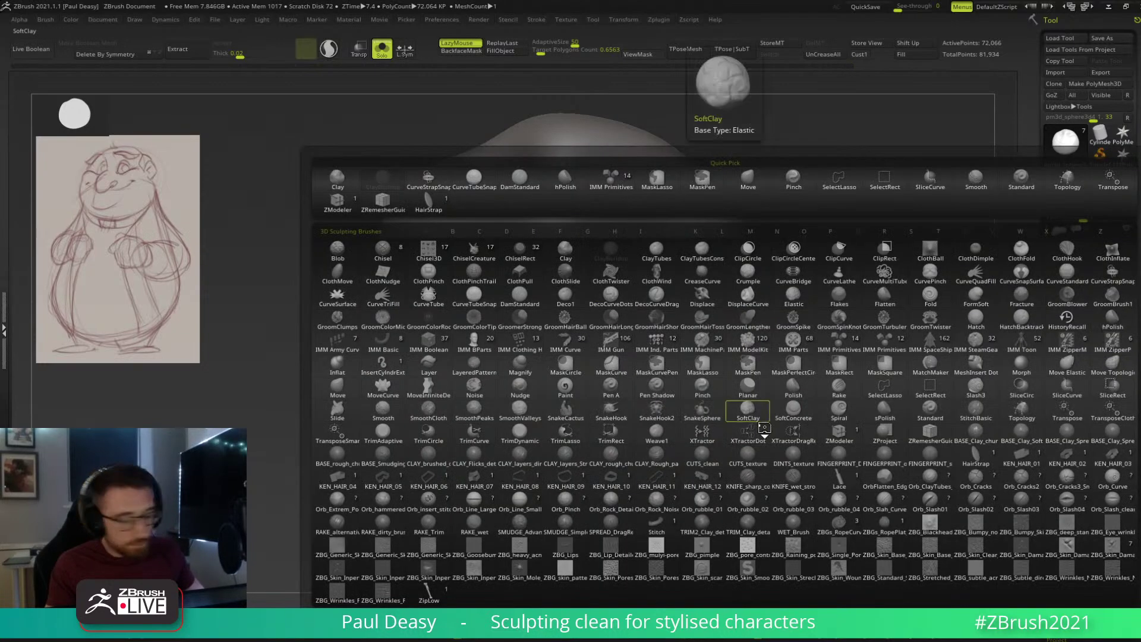
key(Escape)
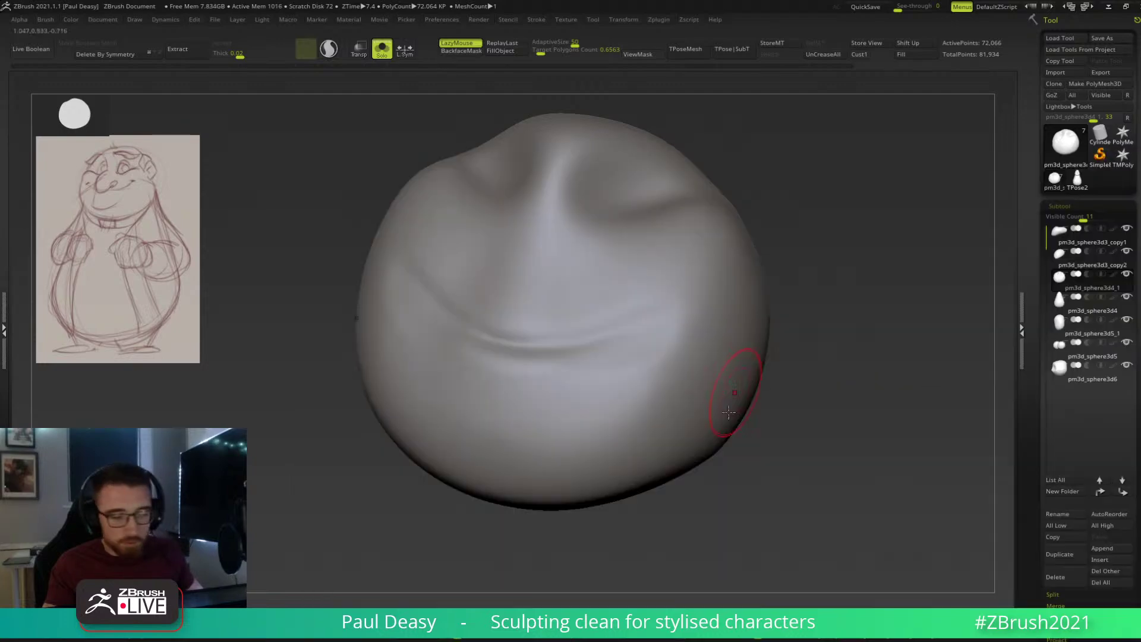
Build up soft volume below the smile crease with the ClayBuildup brush.
mouse_move(619, 549)
mouse_down()
mouse_move(703, 495)
mouse_move(752, 439)
mouse_move(711, 400)
mouse_move(400, 438)
mouse_up()
key(b)
key(c)
key(b)
drag(748, 332, 717, 357)
key(space)
mouse_move(621, 321)
mouse_down()
mouse_move(611, 228)
mouse_move(603, 306)
mouse_move(591, 306)
mouse_up()
key(l)
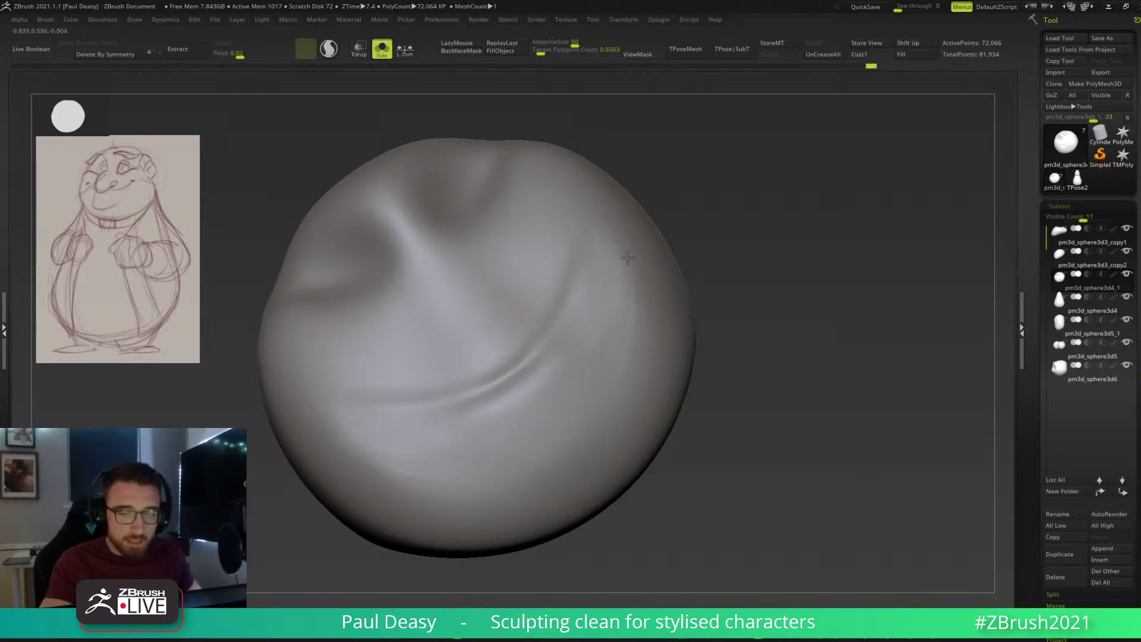
Switch back to the DamStandard brush and angle the muzzle for carving the side of the smile crease.
key(b)
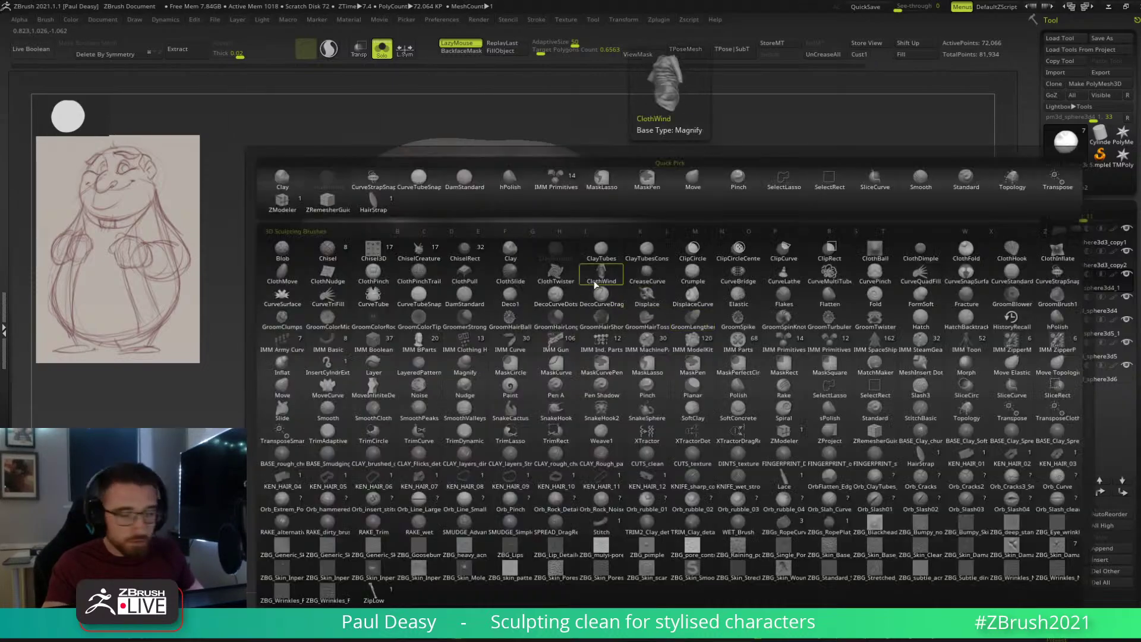
click(595, 282)
key(b)
key(d)
key(s)
right_drag(561, 343, 523, 364)
key(space)
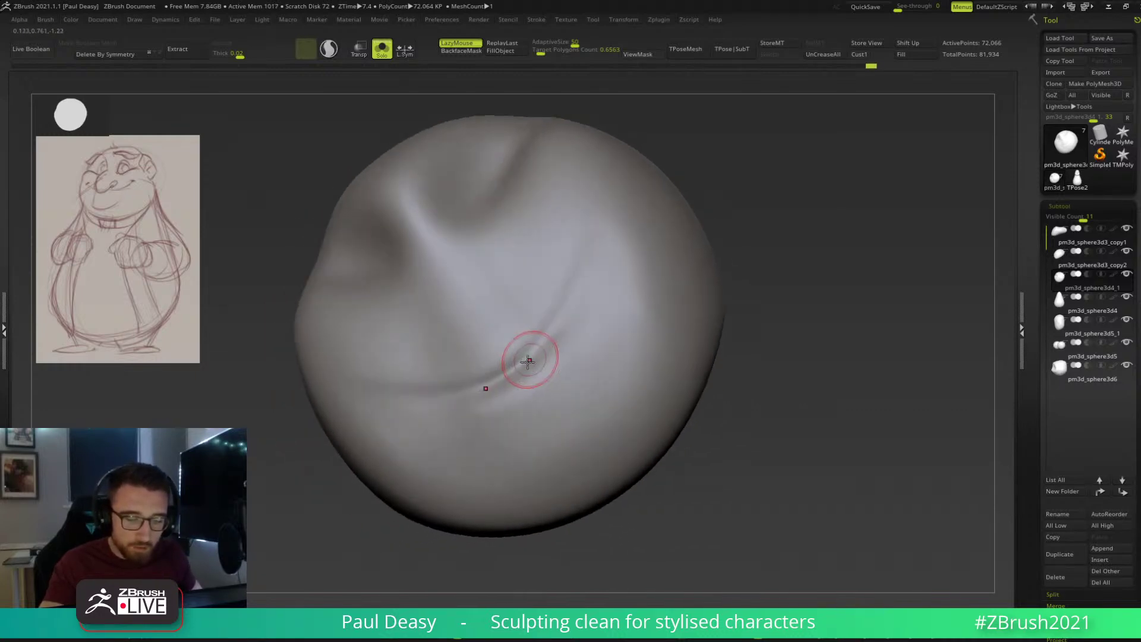
Try several carving strokes from the cheek down along the smile crease, undoing each one.
mouse_move(497, 377)
mouse_down()
mouse_move(578, 255)
mouse_move(535, 347)
mouse_move(493, 381)
mouse_up()
key(ctrl+z)
key(ctrl+z)
drag(581, 247, 474, 390)
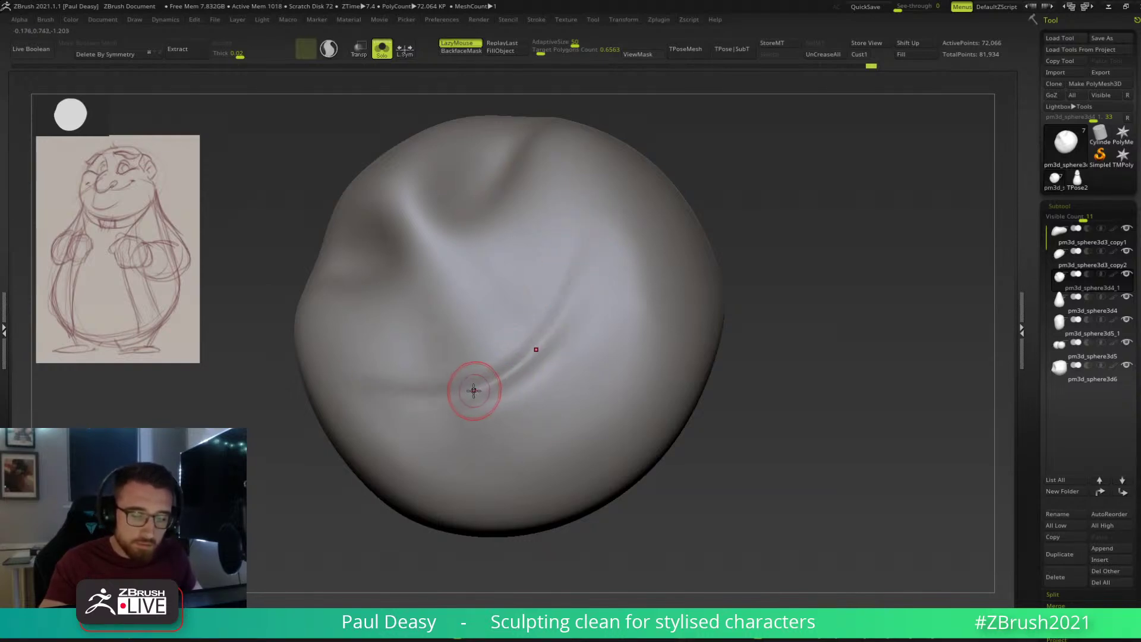
drag(565, 240, 484, 387)
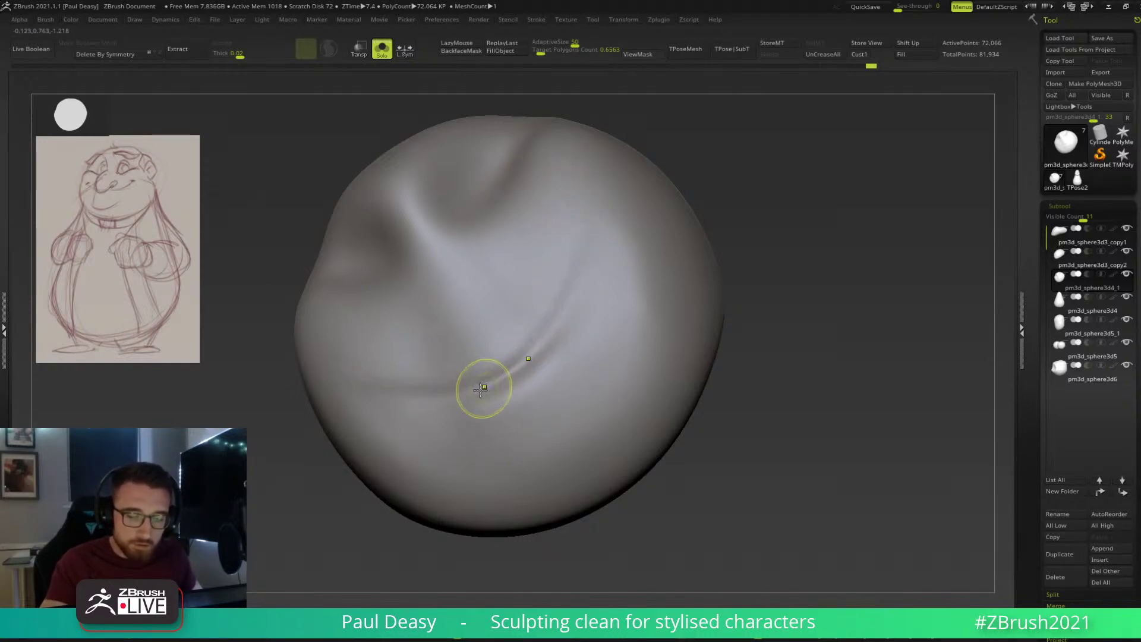
key(ctrl+z)
Carve one continuous smile crease from the cheek to under the nose and test further strokes along its lower edge.
mouse_move(583, 231)
mouse_down()
mouse_move(527, 354)
mouse_move(489, 386)
mouse_up()
right_drag(555, 353, 533, 369)
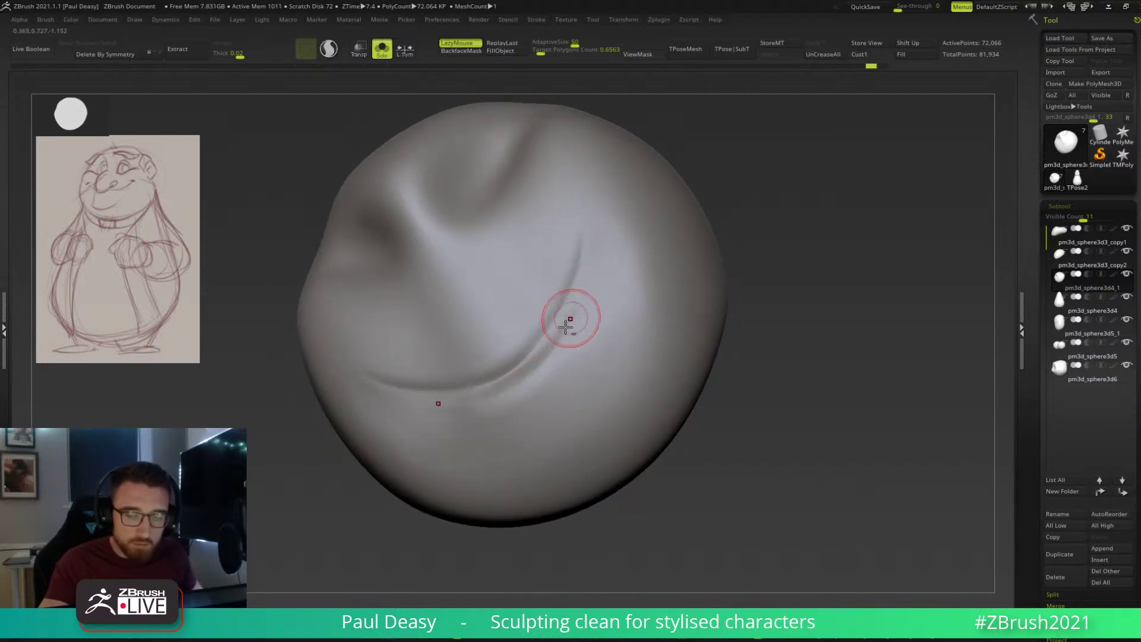
drag(490, 398, 471, 403)
key(ctrl+z)
mouse_move(586, 278)
mouse_down()
mouse_move(544, 358)
mouse_move(571, 296)
mouse_up()
key(ctrl+z)
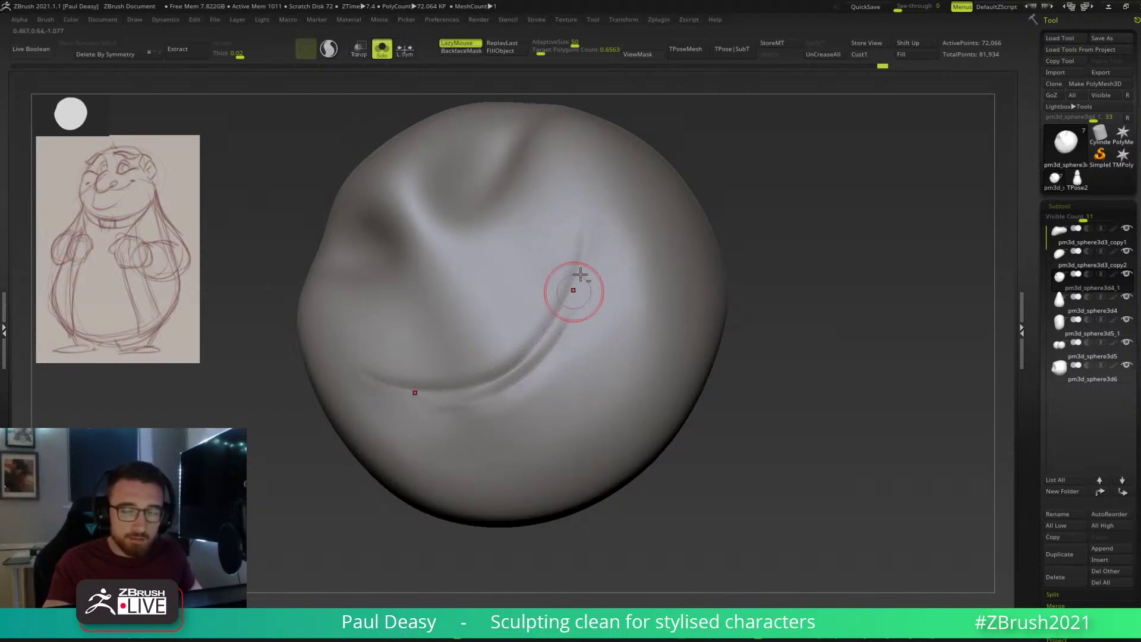
key(ctrl+z)
Redo the strokes on the crease's cheek end until it forms a sharp, tapered line.
drag(586, 235, 540, 355)
key(ctrl+z)
drag(585, 251, 559, 326)
key(ctrl+z)
drag(583, 286, 544, 362)
mouse_move(583, 262)
mouse_down()
mouse_move(539, 361)
mouse_move(536, 351)
mouse_up()
drag(568, 314, 555, 337)
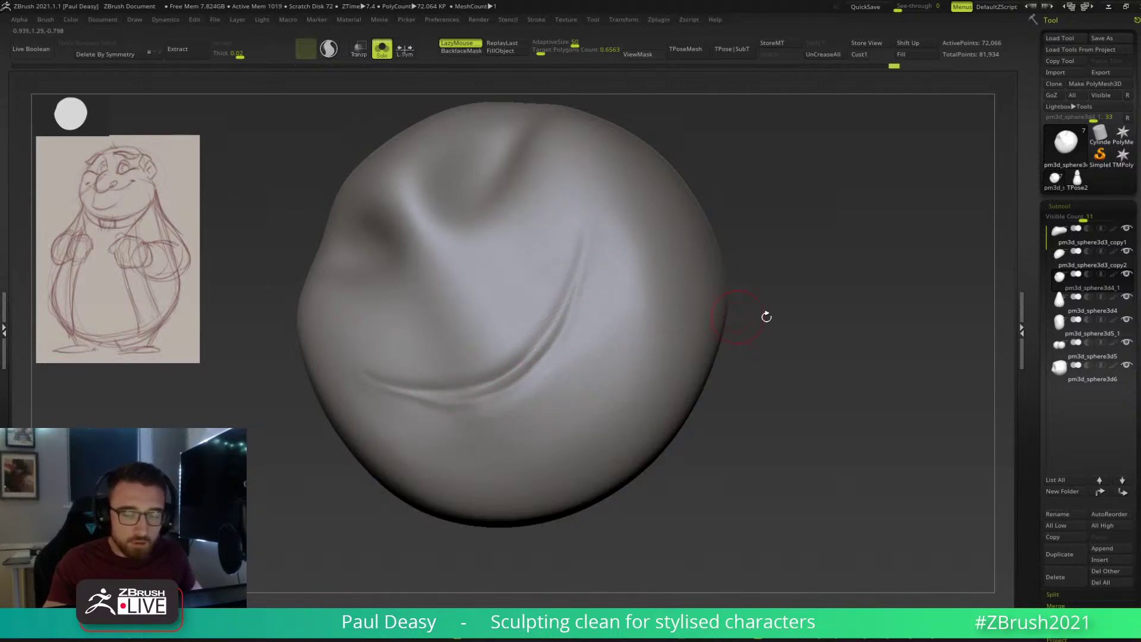
Adjust the muzzle's form around the smile crease with the Move brush.
shift+drag(739, 316, 746, 306)
key(b)
key(m)
key(v)
right_drag(637, 376, 599, 408)
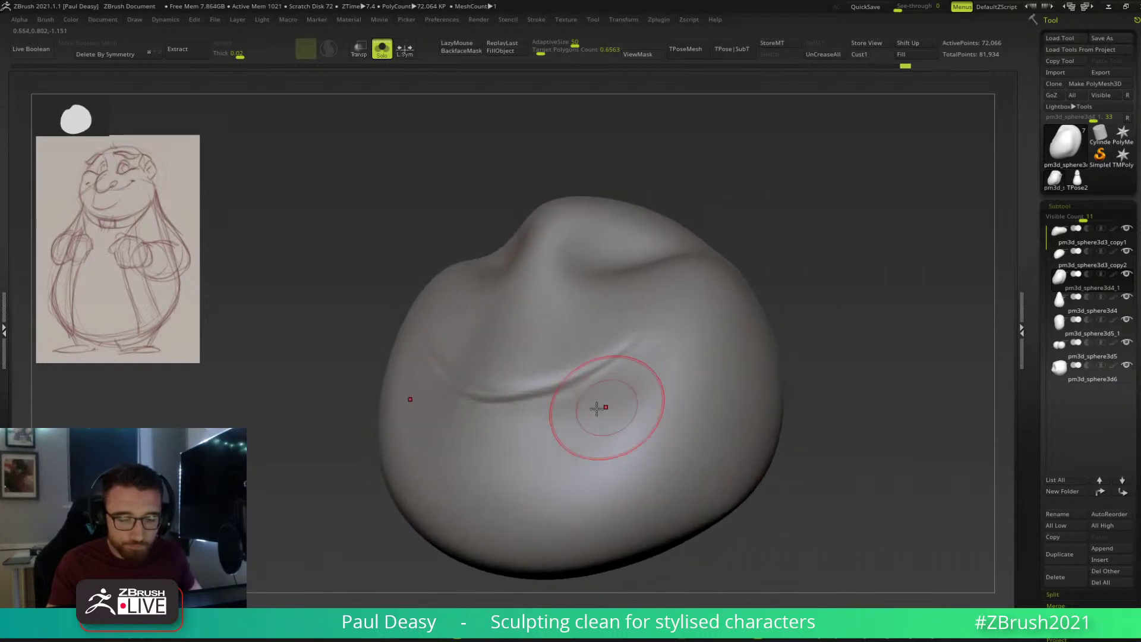
mouse_move(844, 377)
mouse_down()
mouse_move(847, 351)
mouse_move(789, 378)
mouse_up()
Carve along the smile crease up to its cheek corner with DamStandard, and show the other parts again in front view.
key(b)
key(d)
key(s)
drag(641, 293, 653, 281)
mouse_move(553, 328)
mouse_down()
mouse_move(657, 275)
mouse_move(517, 337)
mouse_move(596, 319)
mouse_move(658, 276)
mouse_up()
key(ctrl+shift+s)
shift+drag(886, 372, 899, 371)
Adjust the muzzle beside the nose around the smile line's corner with the Move brush.
key(b)
key(m)
key(v)
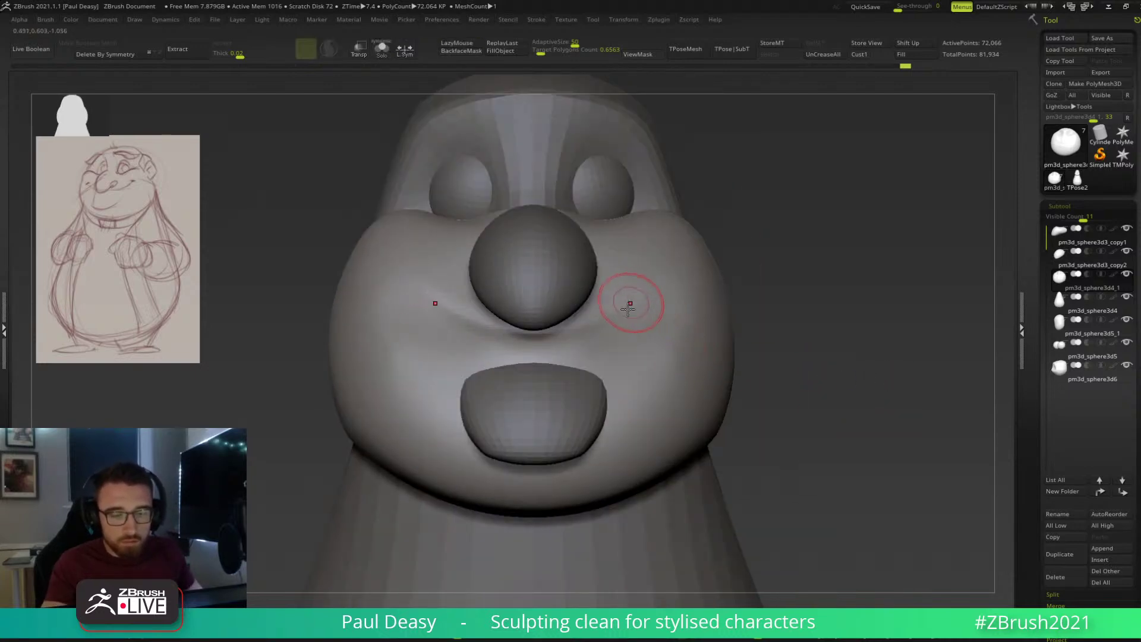
right_drag(628, 309, 615, 341)
key(space)
drag(606, 326, 623, 325)
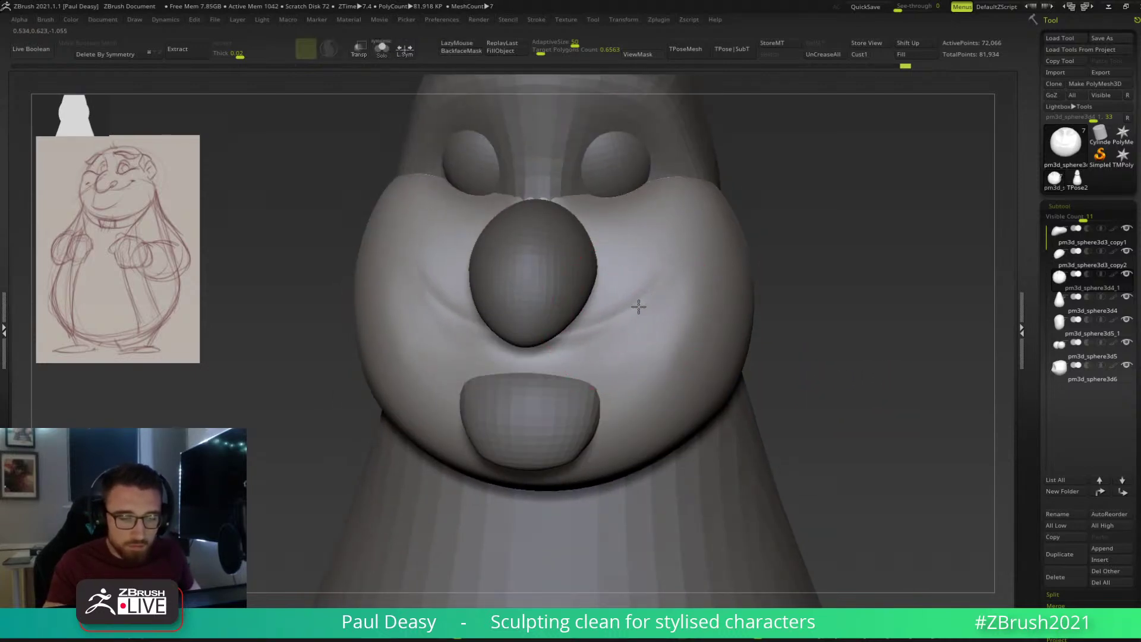
shift+drag(821, 253, 804, 346)
Select the eyes and adjust their placement with the gizmo in front view.
alt+click(605, 239)
drag(776, 267, 581, 318)
alt+click(587, 312)
alt+click(616, 320)
key(w)
shift+drag(889, 244, 951, 253)
drag(671, 278, 685, 277)
drag(772, 270, 747, 280)
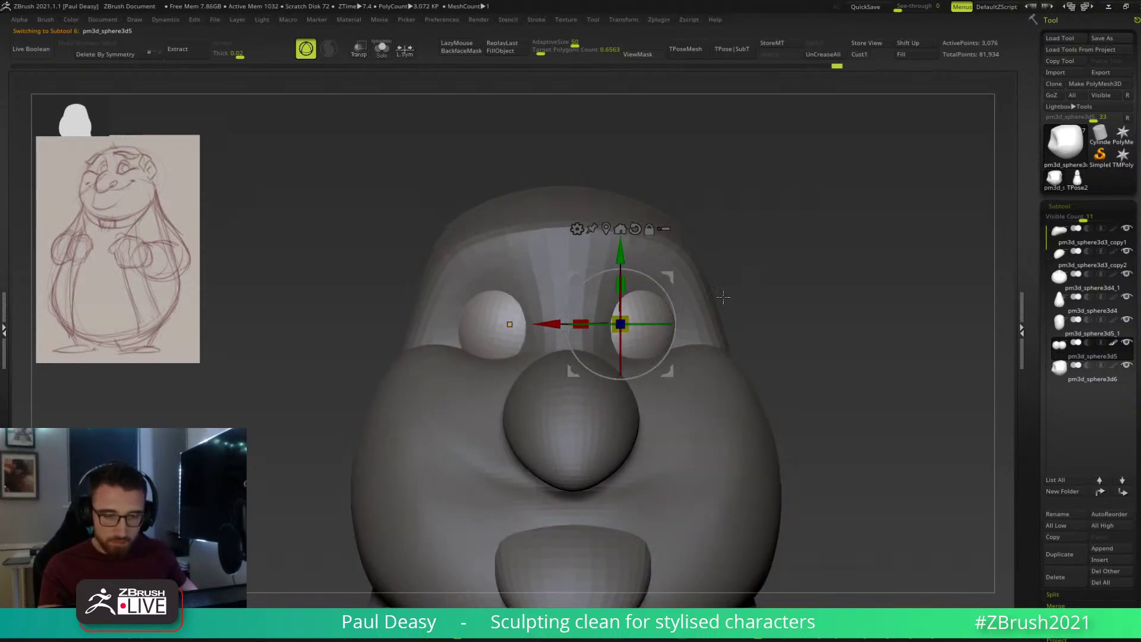
Select the head, subdivide it to a denser mesh, and smooth the surface beside the inner eyes.
alt+click(617, 281)
key(q)
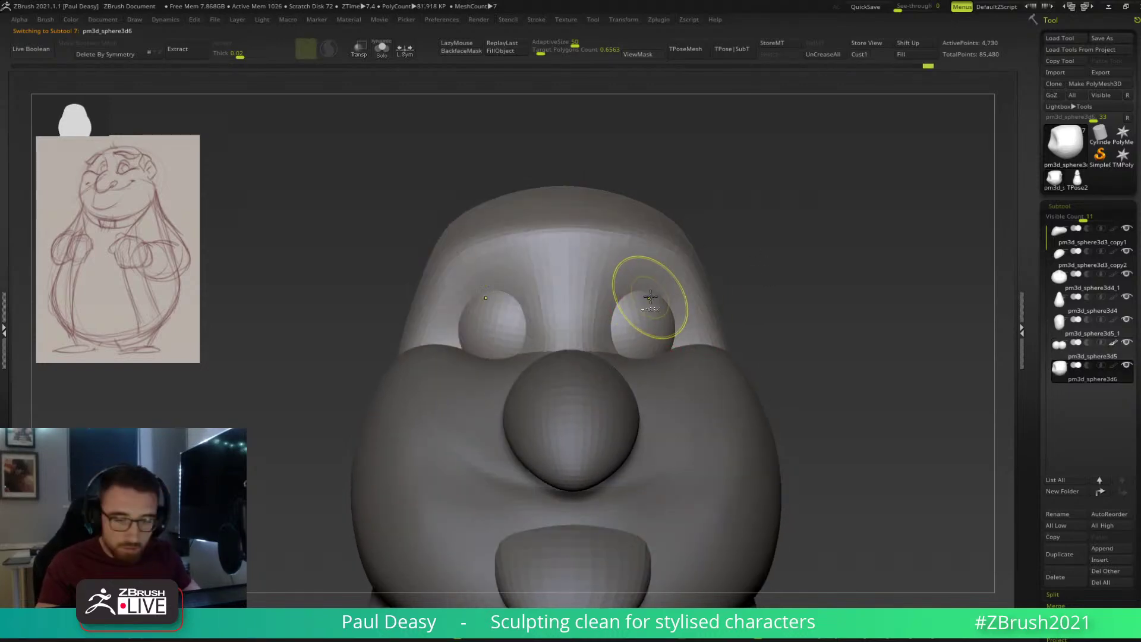
key(l)
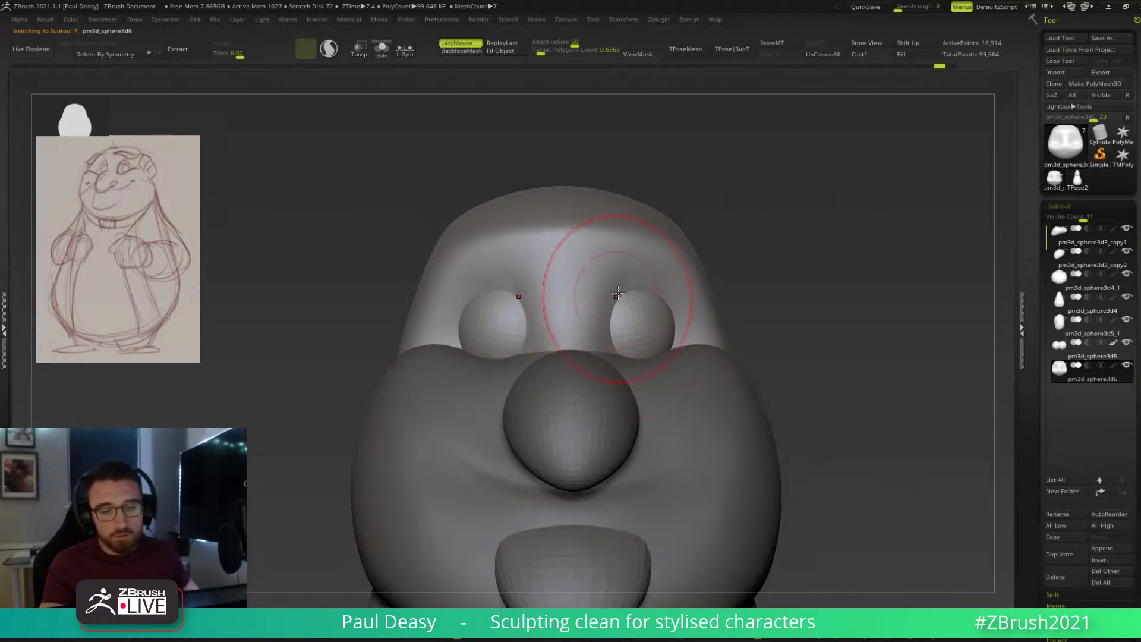
shift+drag(618, 287, 614, 321)
Sculpt the eye sockets deeper along the inner sides and above the eyes with symmetrical strokes in front view.
key(space)
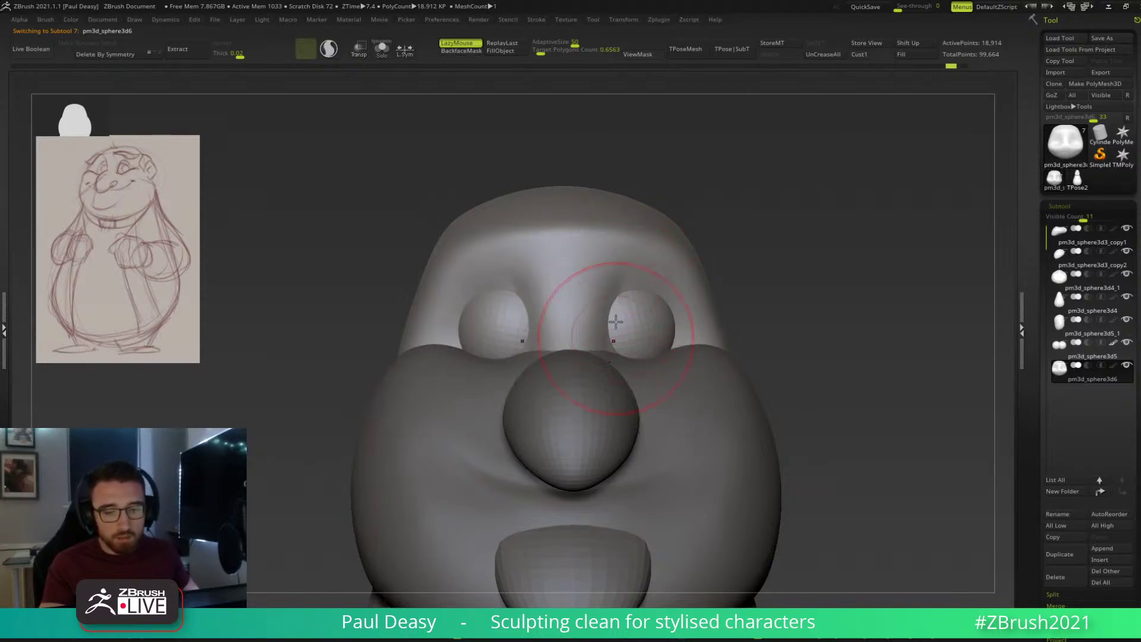
drag(612, 290, 612, 335)
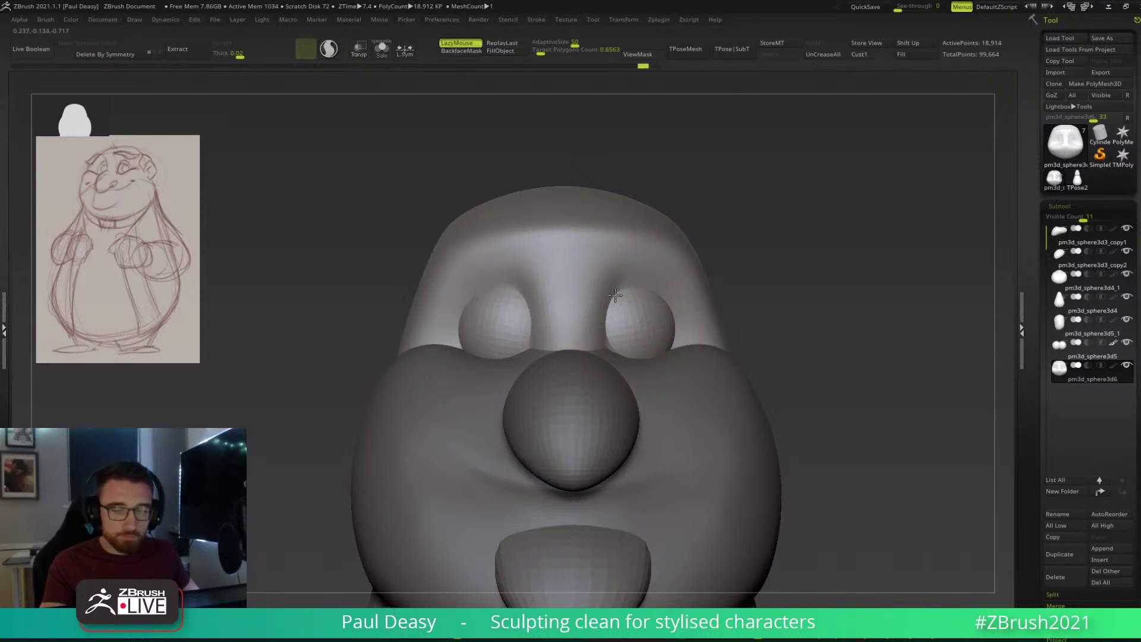
drag(666, 312, 615, 304)
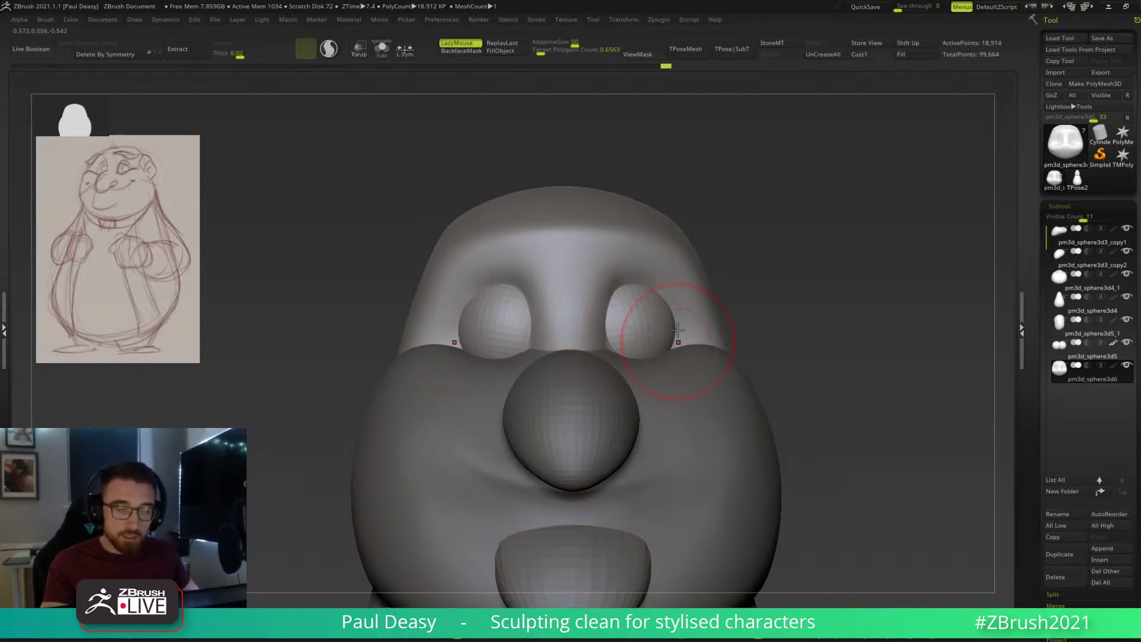
drag(612, 356, 616, 309)
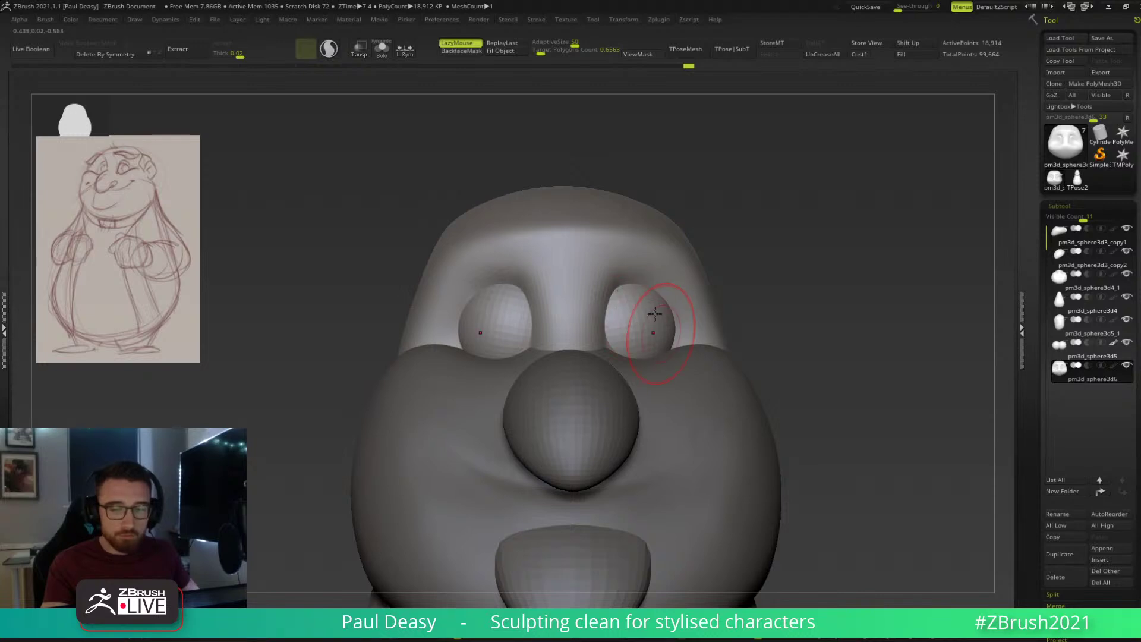
drag(621, 365, 611, 348)
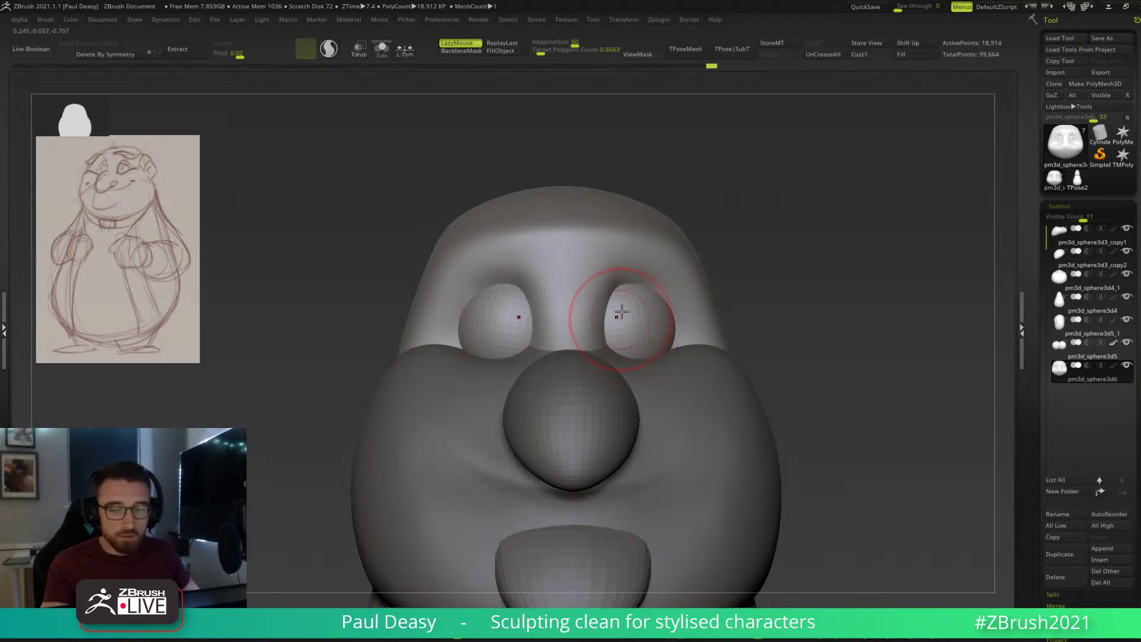
key(space)
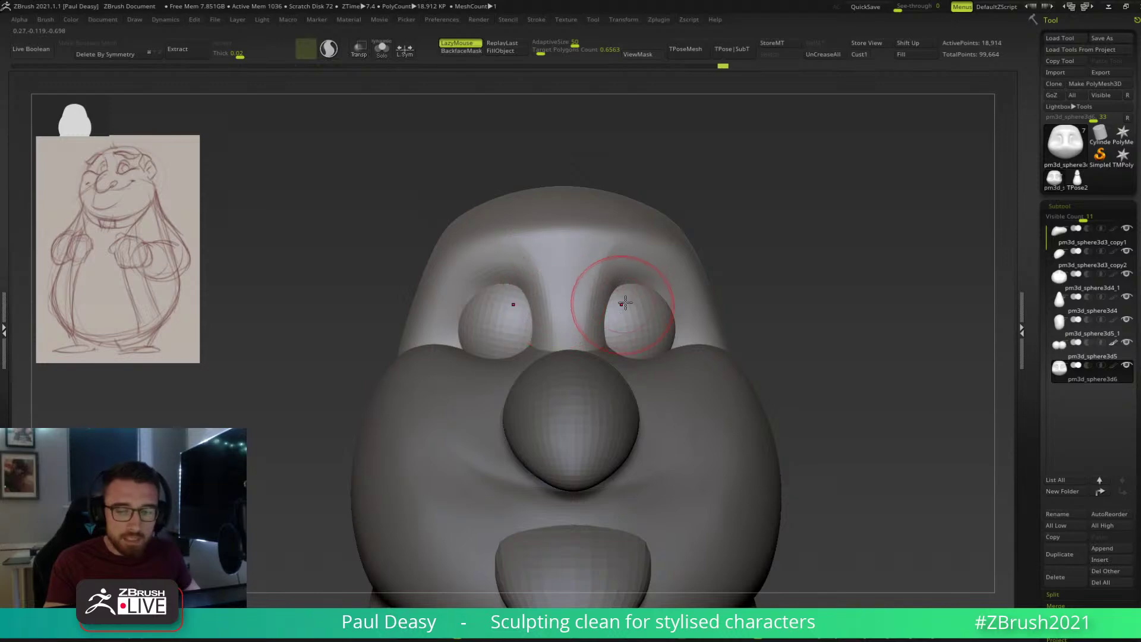
Select the ClayBuildup brush and smooth the inner upper corners of the eye sockets, with LazyMouse switched off.
key(b)
key(c)
key(b)
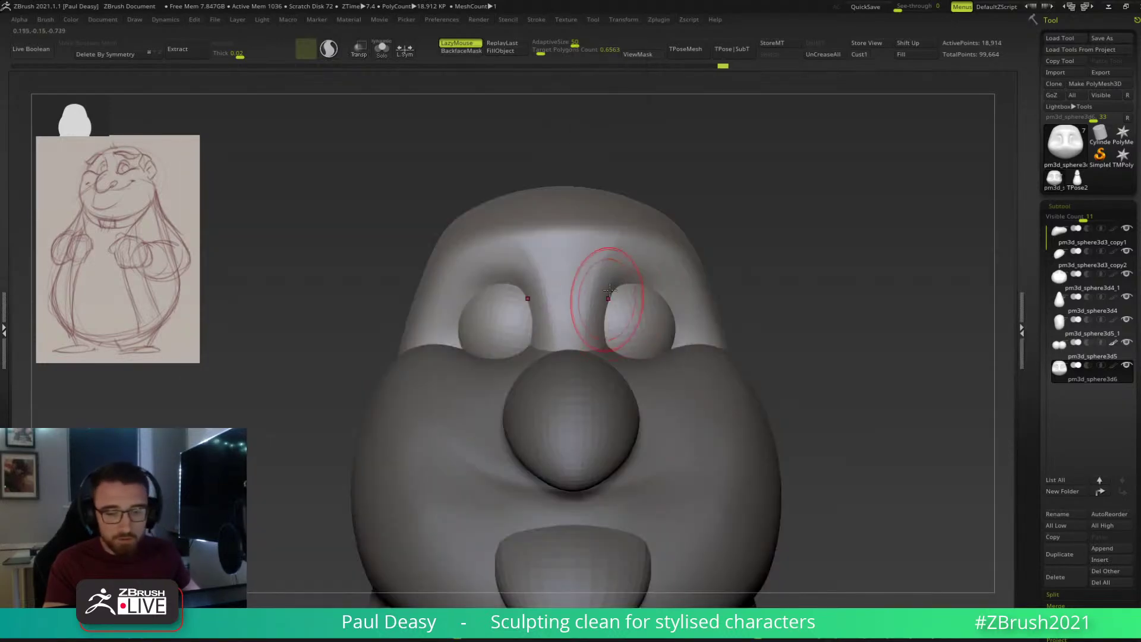
shift+drag(621, 270, 615, 310)
key(l)
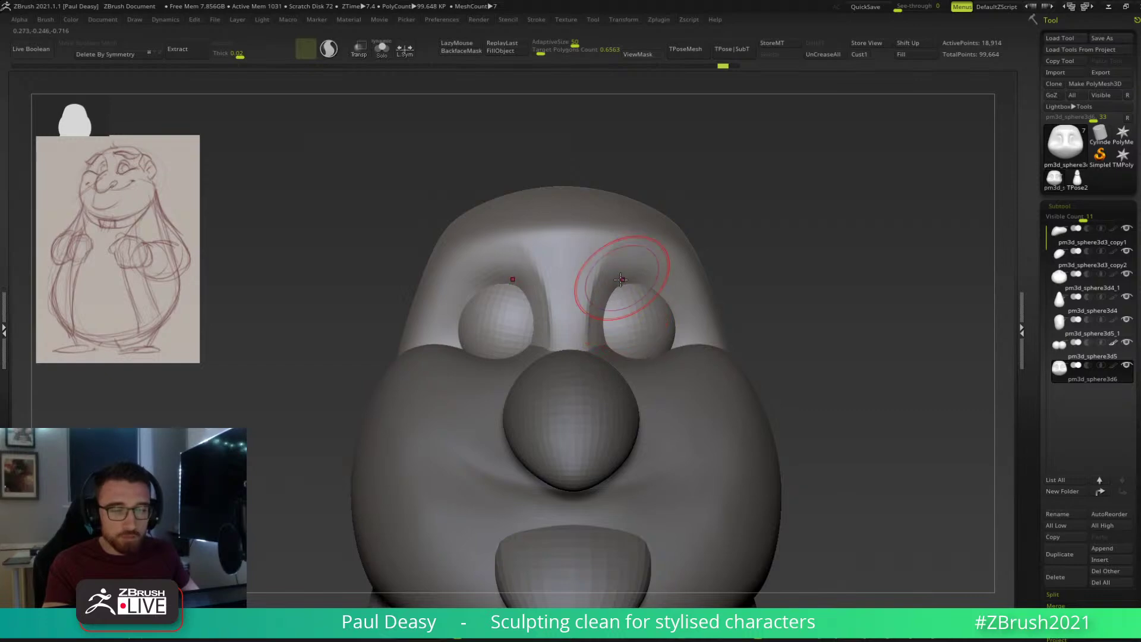
Sculpt along the side of the nose bridge beside the inner eye with the Standard brush.
key(b)
key(s)
key(t)
mouse_move(614, 287)
mouse_down()
mouse_move(619, 278)
mouse_move(601, 340)
mouse_up()
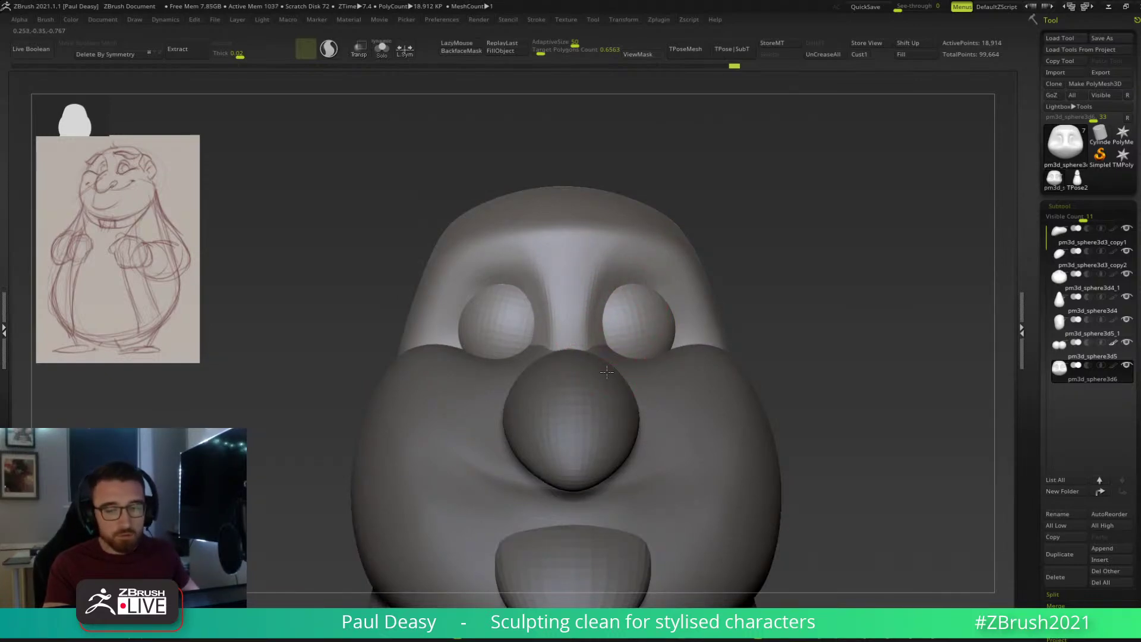
Shape the socket's edge under the brow and around the outer side of the eye with the Standard brush.
key(b)
key(s)
key(t)
mouse_move(626, 268)
mouse_down()
mouse_move(606, 256)
mouse_move(585, 262)
mouse_move(588, 280)
mouse_move(601, 255)
mouse_up()
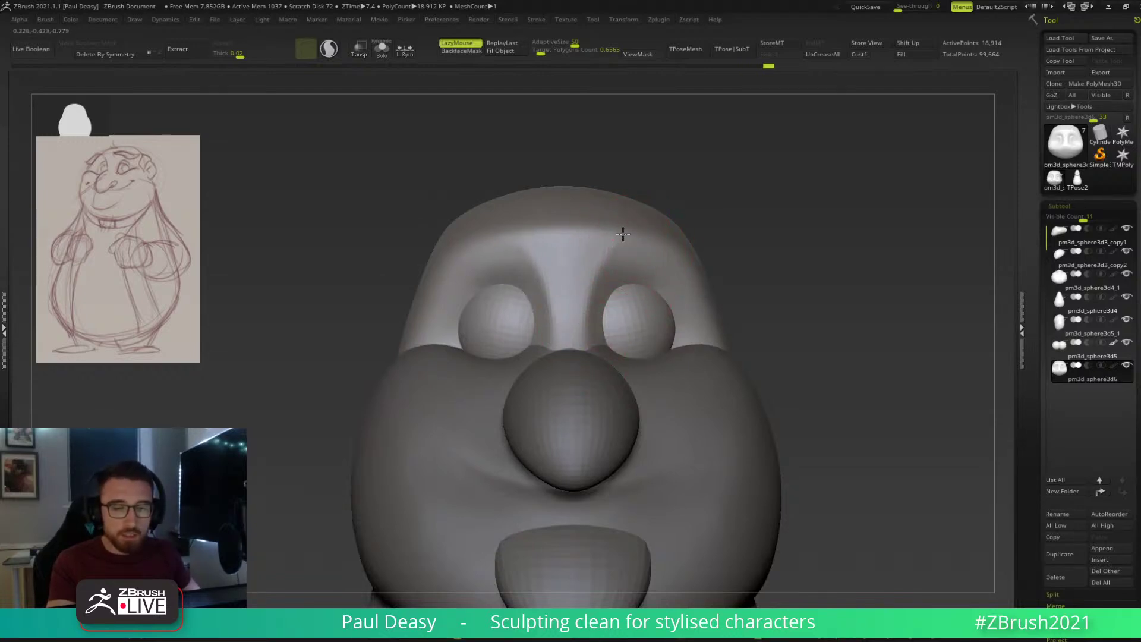
drag(818, 304, 764, 296)
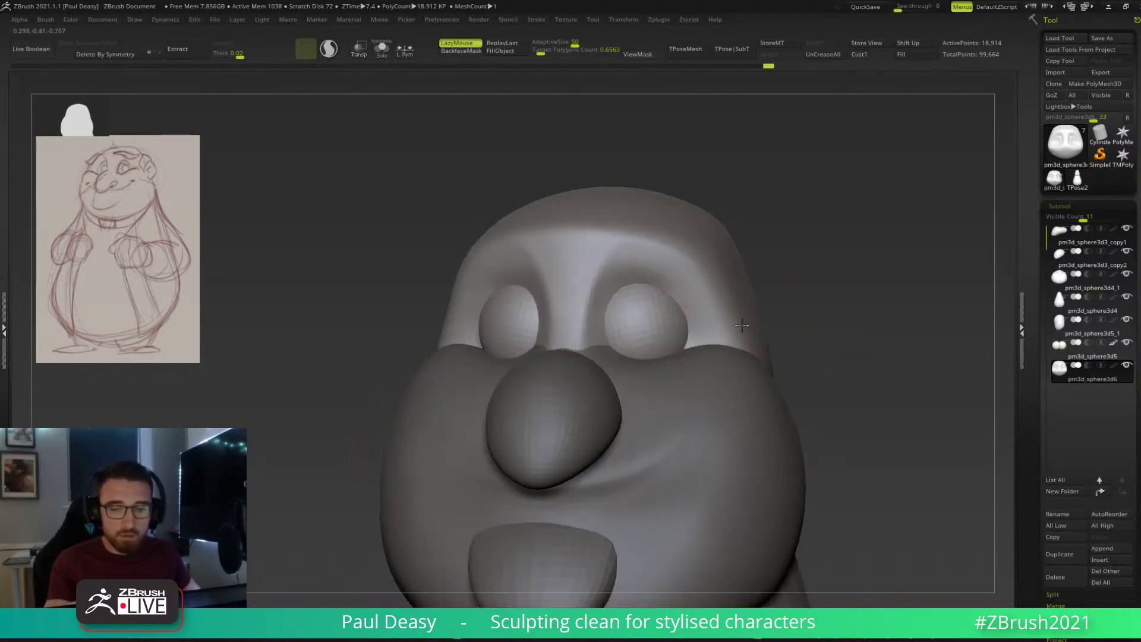
mouse_move(664, 267)
mouse_down()
mouse_move(708, 288)
mouse_move(722, 327)
mouse_up()
mouse_move(616, 242)
mouse_down()
mouse_move(769, 280)
mouse_move(736, 247)
mouse_move(754, 224)
mouse_move(777, 246)
mouse_move(749, 245)
mouse_up()
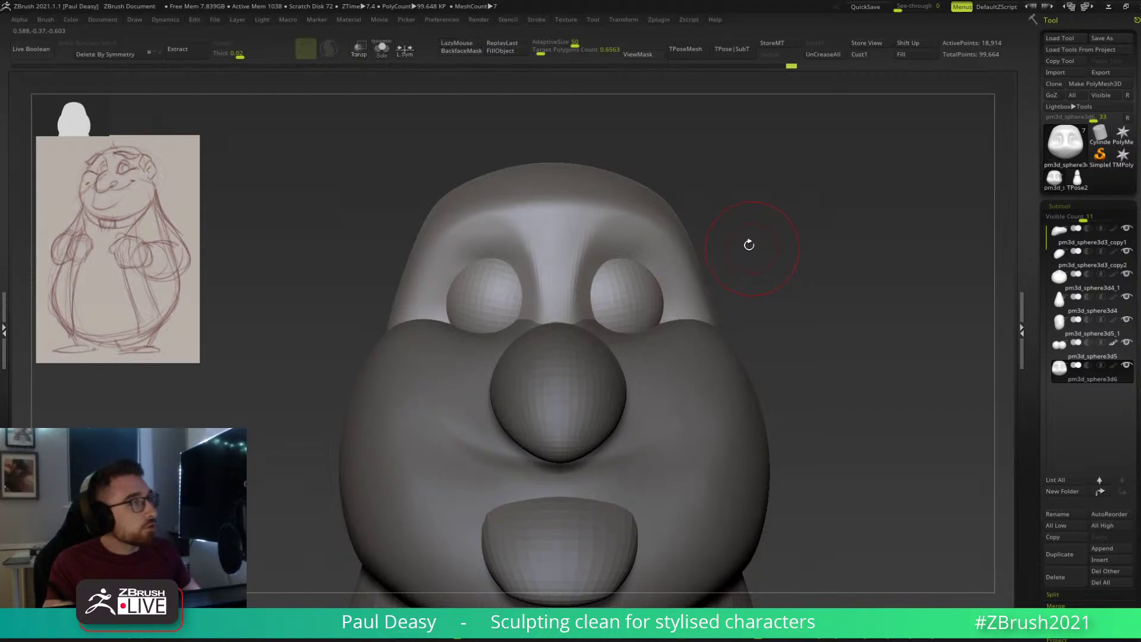
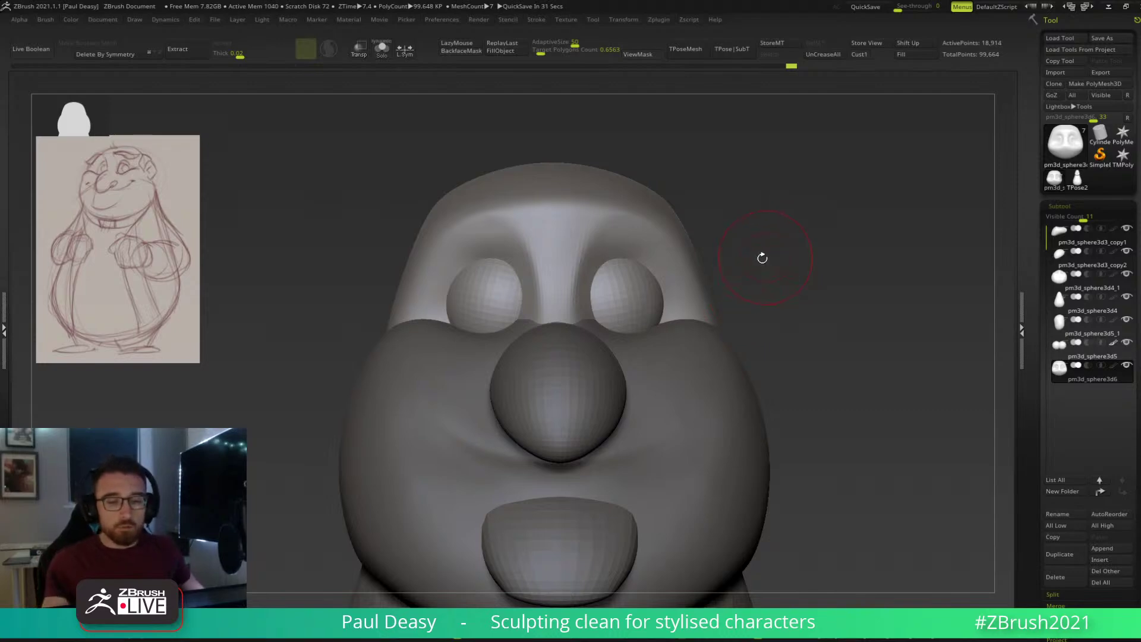
Smooth the head's surface across the brow ridge above the nose bridge.
drag(769, 271, 772, 268)
key(b)
key(l)
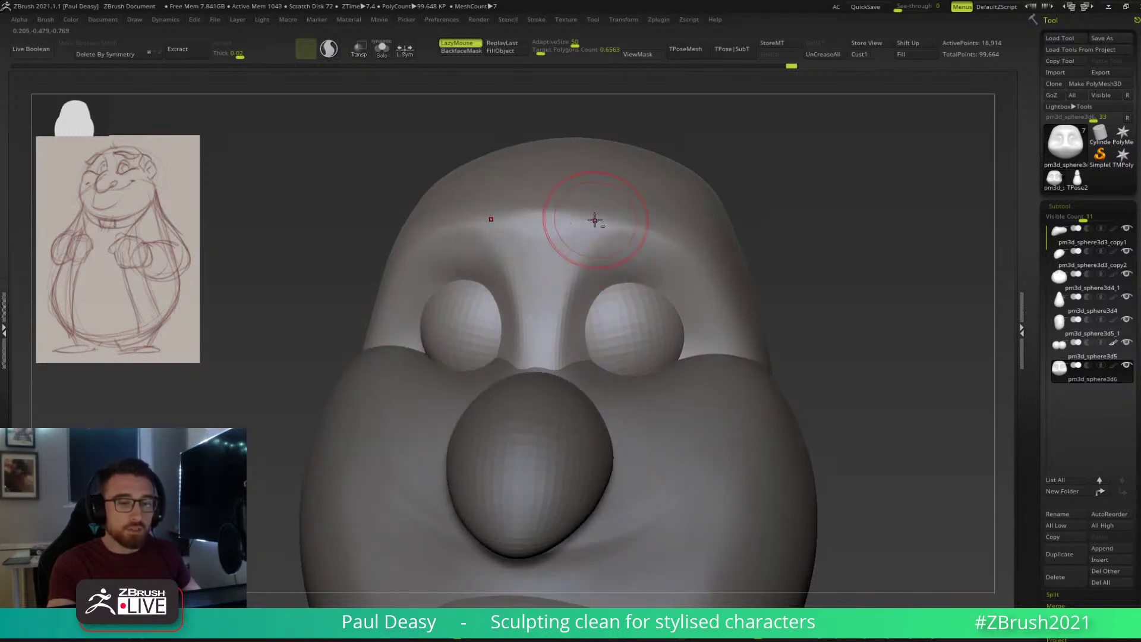
key(l)
drag(782, 186, 770, 216)
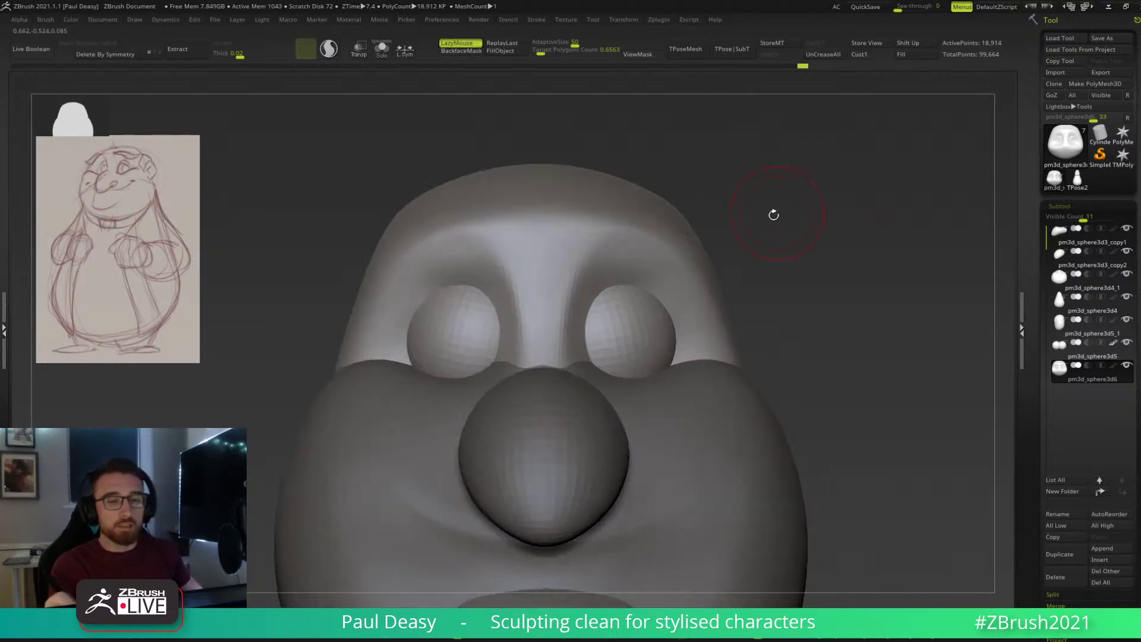
shift+drag(562, 233, 606, 223)
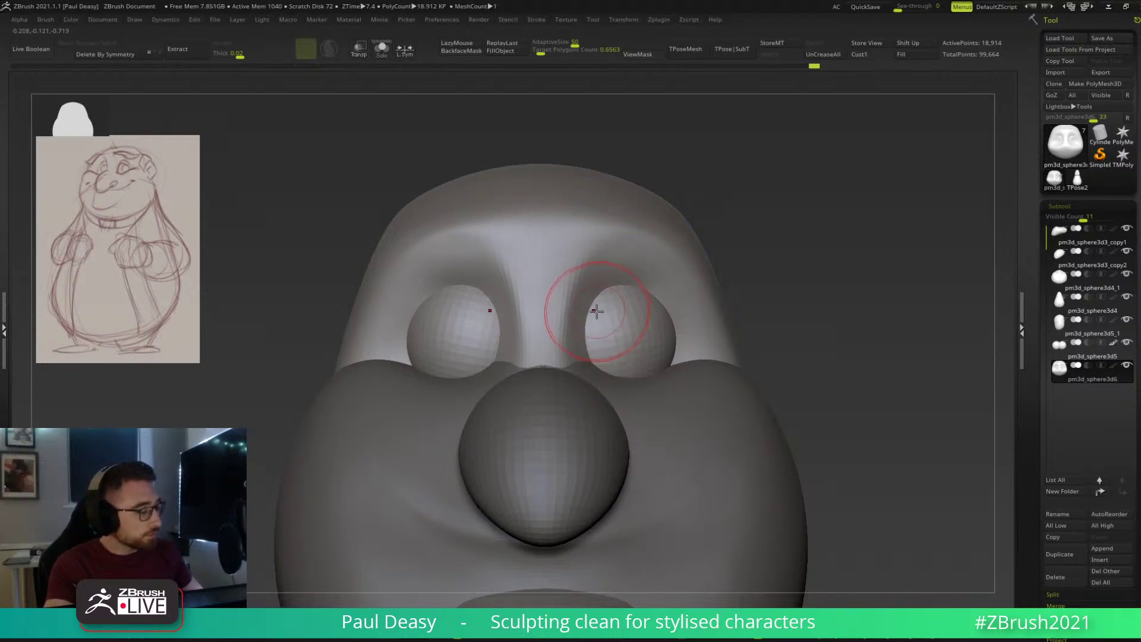
Define the nose bridge's side plane and continue the brow ridge over the eye toward the temple.
drag(589, 249, 568, 323)
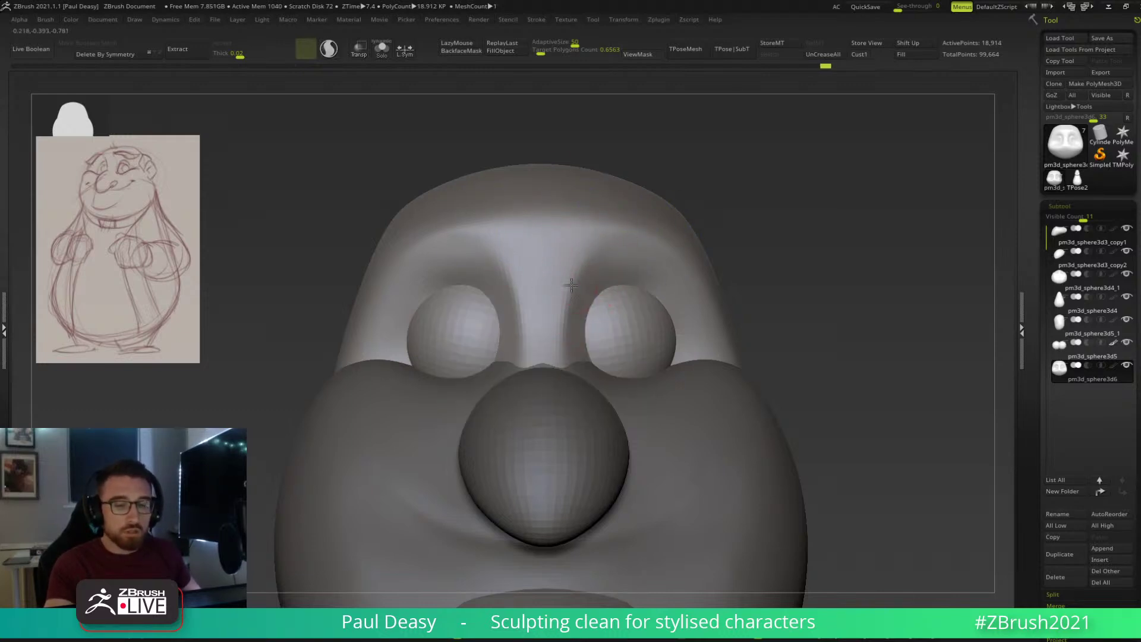
drag(606, 231, 639, 238)
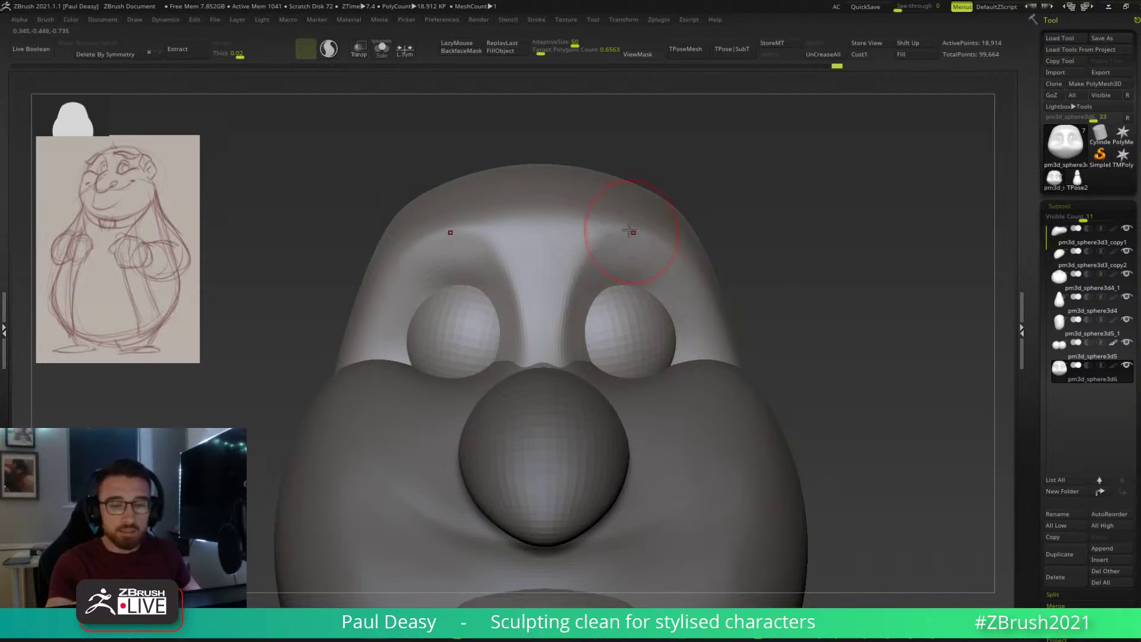
drag(704, 284, 712, 305)
right_drag(713, 306, 624, 285)
mouse_move(621, 238)
mouse_down()
mouse_move(599, 248)
mouse_move(687, 241)
mouse_up()
mouse_move(855, 216)
right_down()
mouse_move(853, 257)
mouse_move(786, 258)
right_up()
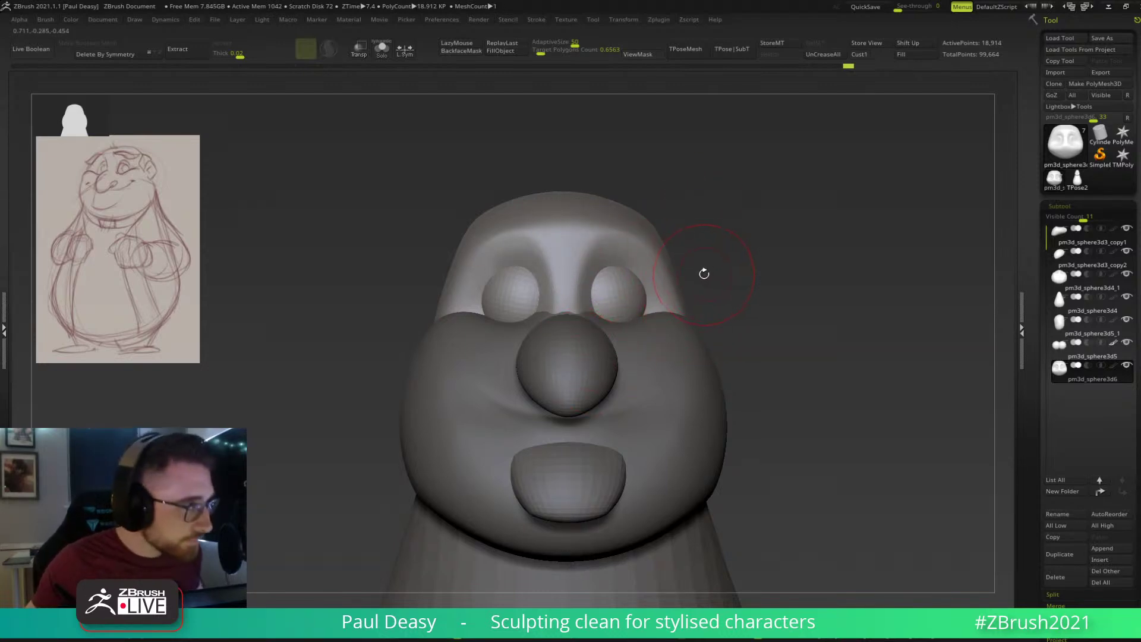
Reselect the head and adjust the nose bridge's profile between the eyes in side view.
key(space)
drag(714, 254, 723, 245)
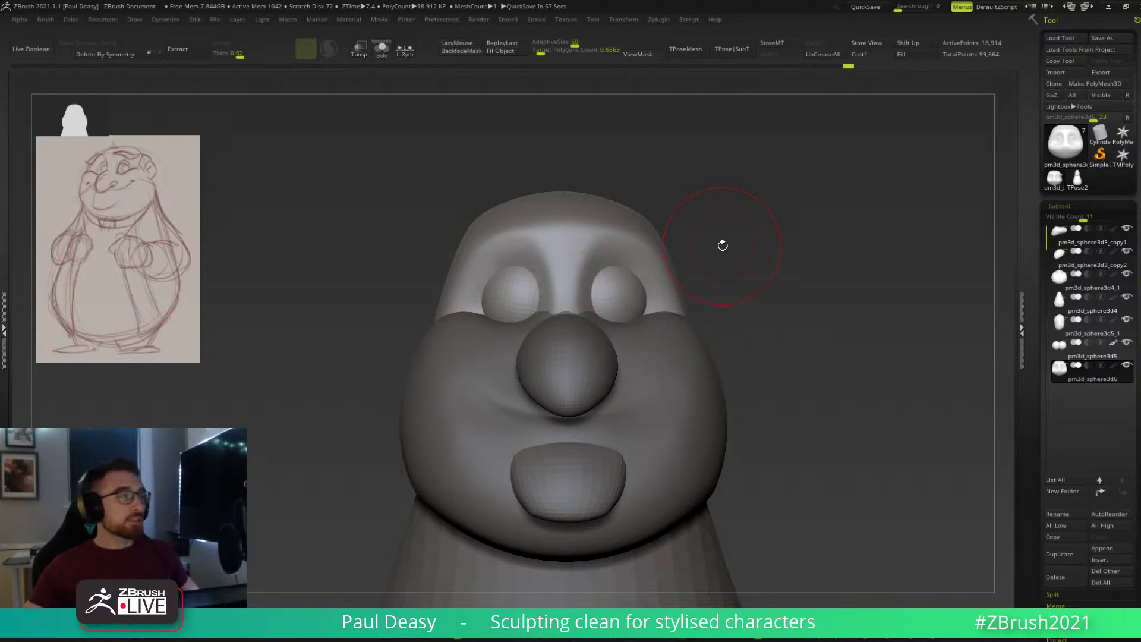
drag(738, 260, 604, 262)
key(space)
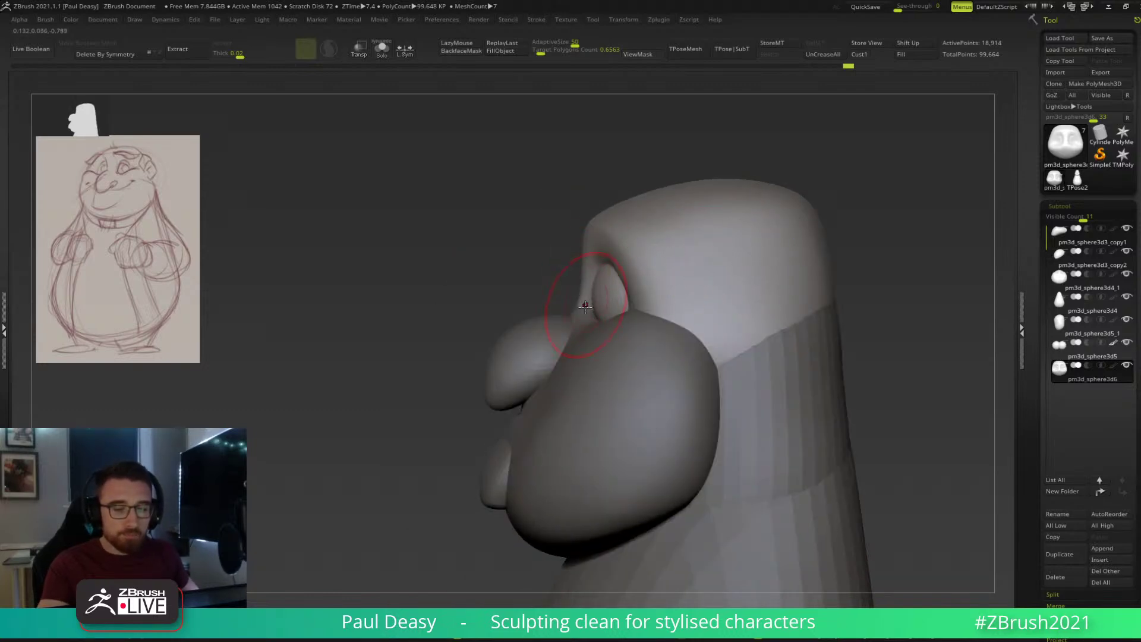
alt+click(585, 306)
key(space)
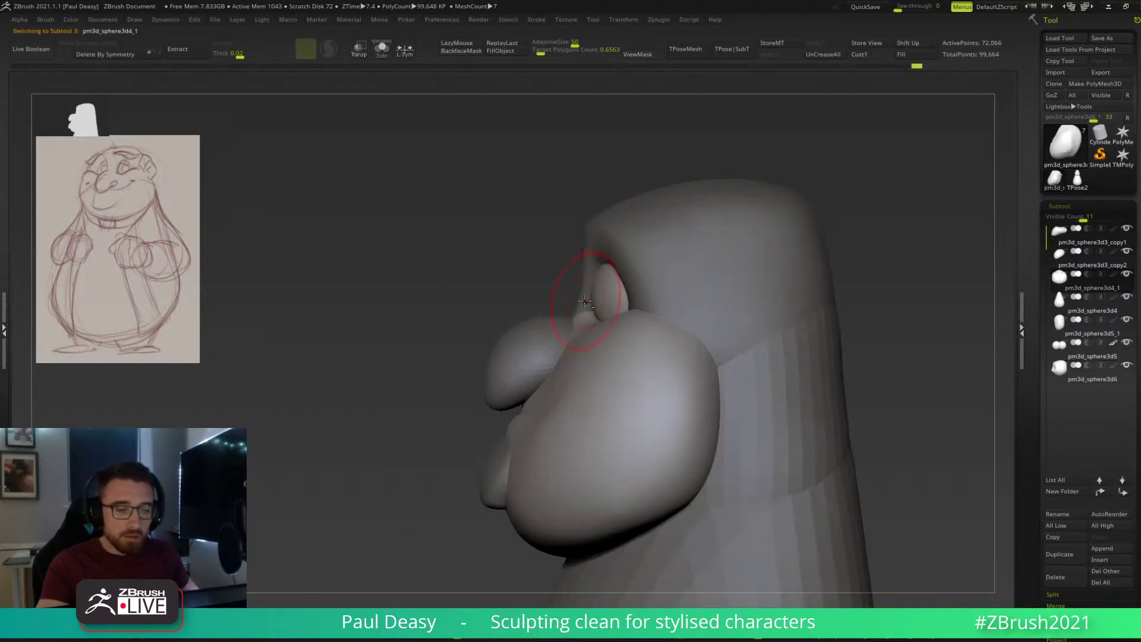
alt+click(582, 294)
drag(599, 233, 757, 236)
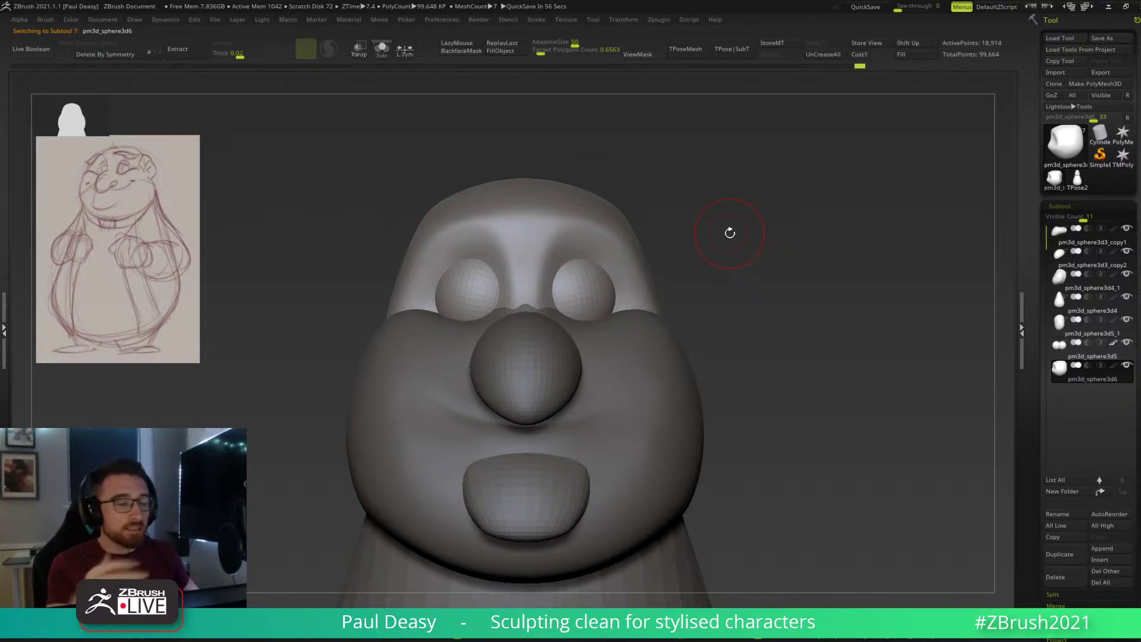
mouse_move(729, 233)
mouse_down()
mouse_move(749, 250)
mouse_move(683, 241)
mouse_up()
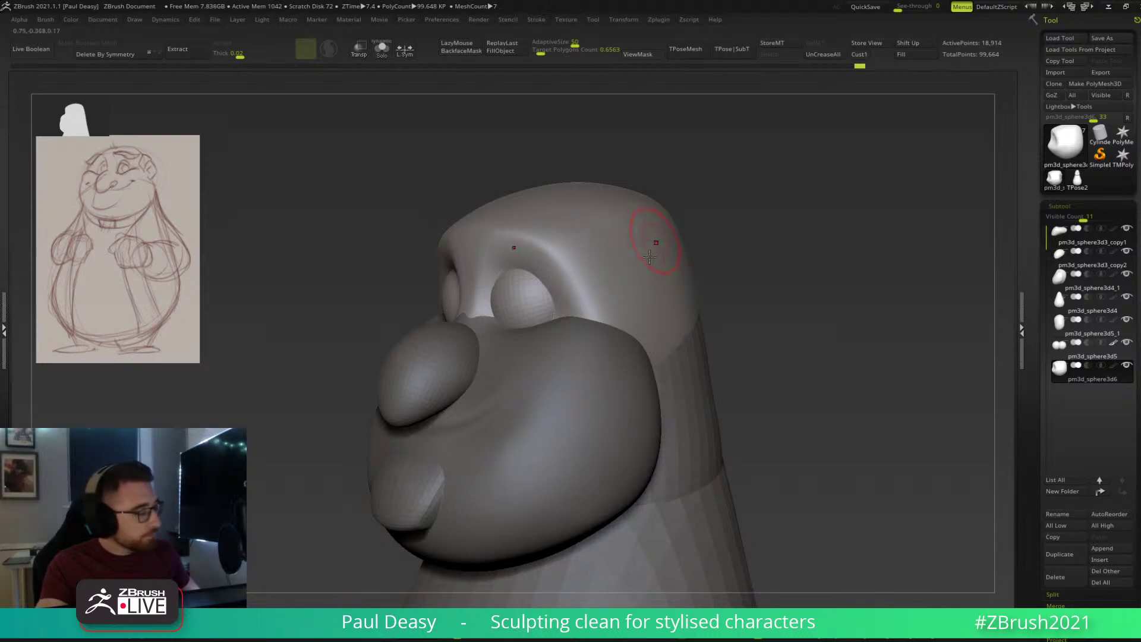
Flatten the temple and outer brow with the hPolish brush, working on a lower subdivision level of the head.
key(b)
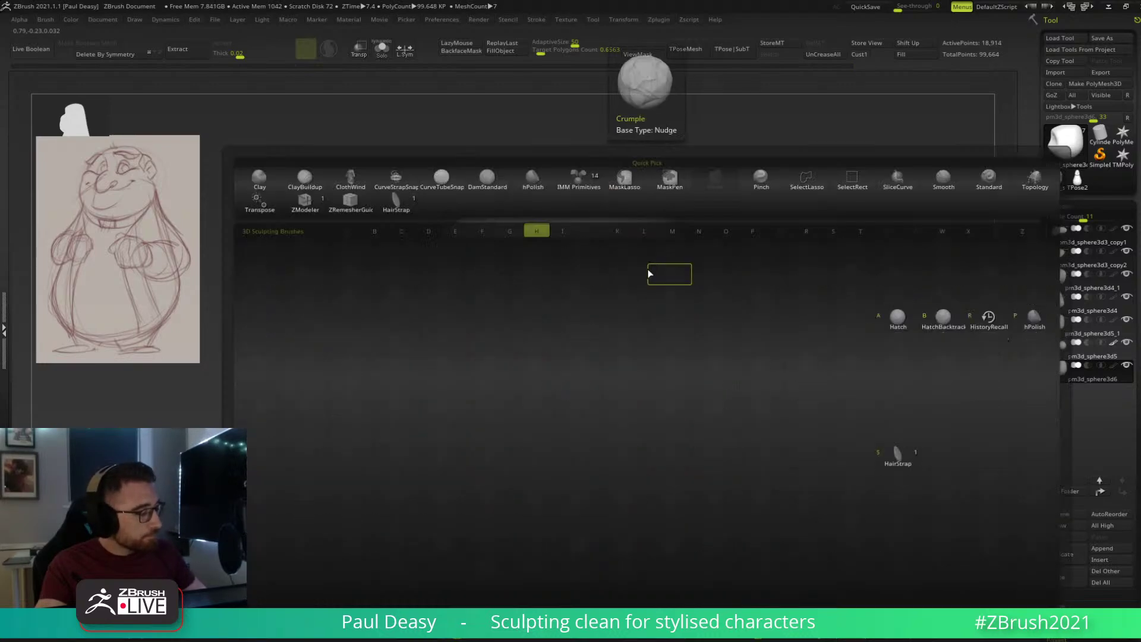
click(642, 269)
mouse_move(610, 225)
mouse_down()
mouse_move(606, 280)
mouse_move(616, 244)
mouse_up()
mouse_move(623, 319)
mouse_down()
mouse_move(611, 229)
mouse_move(631, 322)
mouse_move(655, 262)
mouse_move(652, 322)
mouse_up()
drag(716, 259, 734, 265)
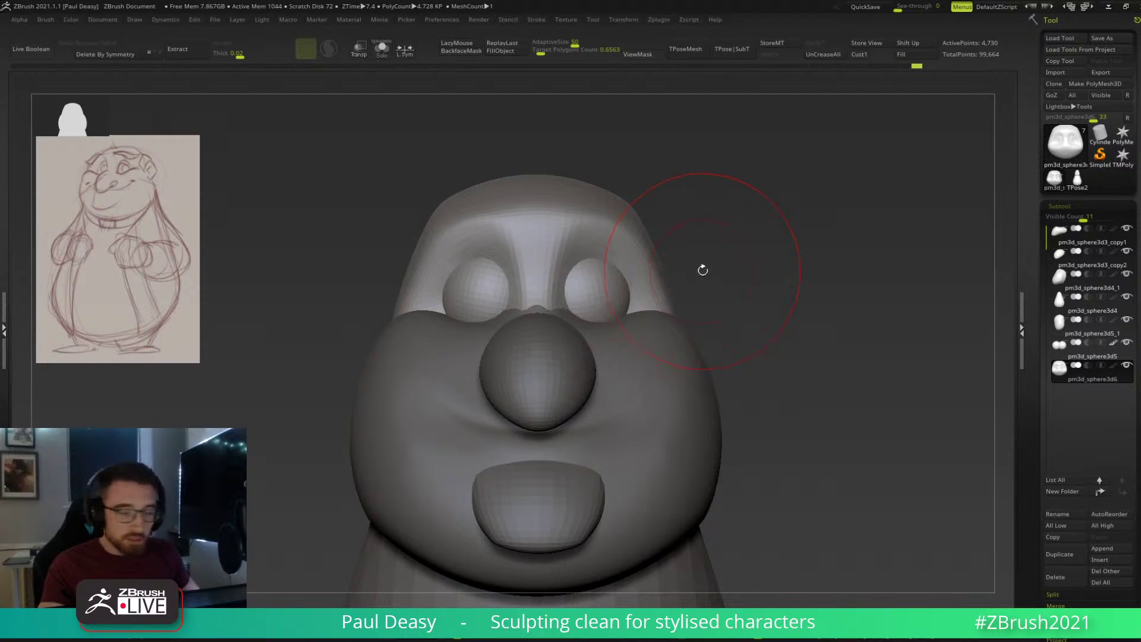
drag(698, 266, 695, 262)
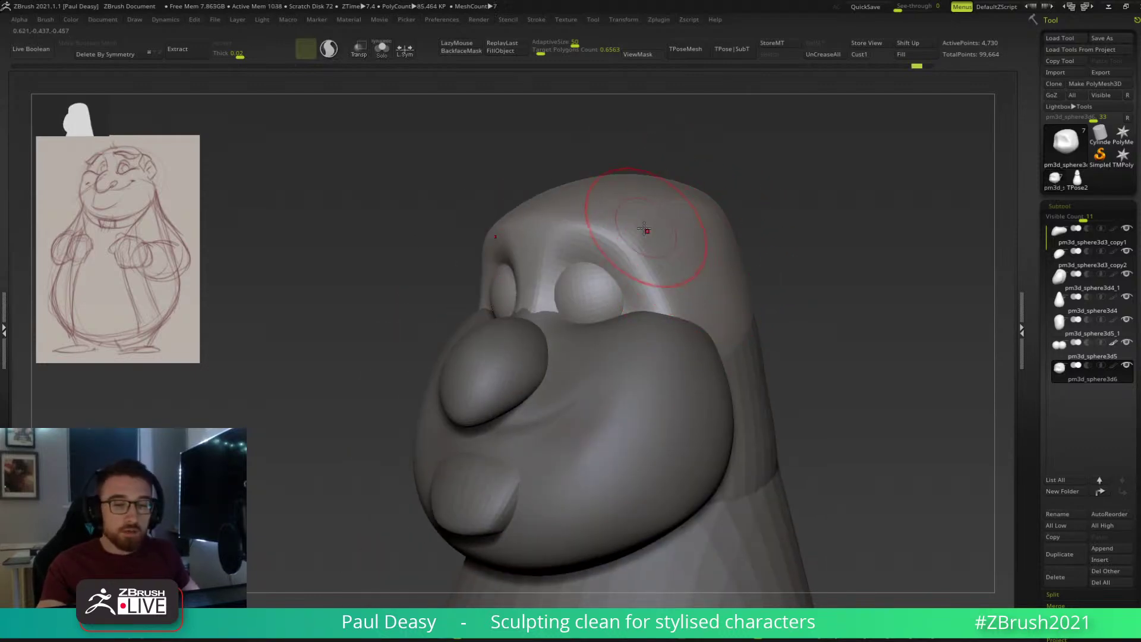
Even out the side of the head above and behind the eye in side view, and smooth the strokes.
drag(784, 237, 676, 242)
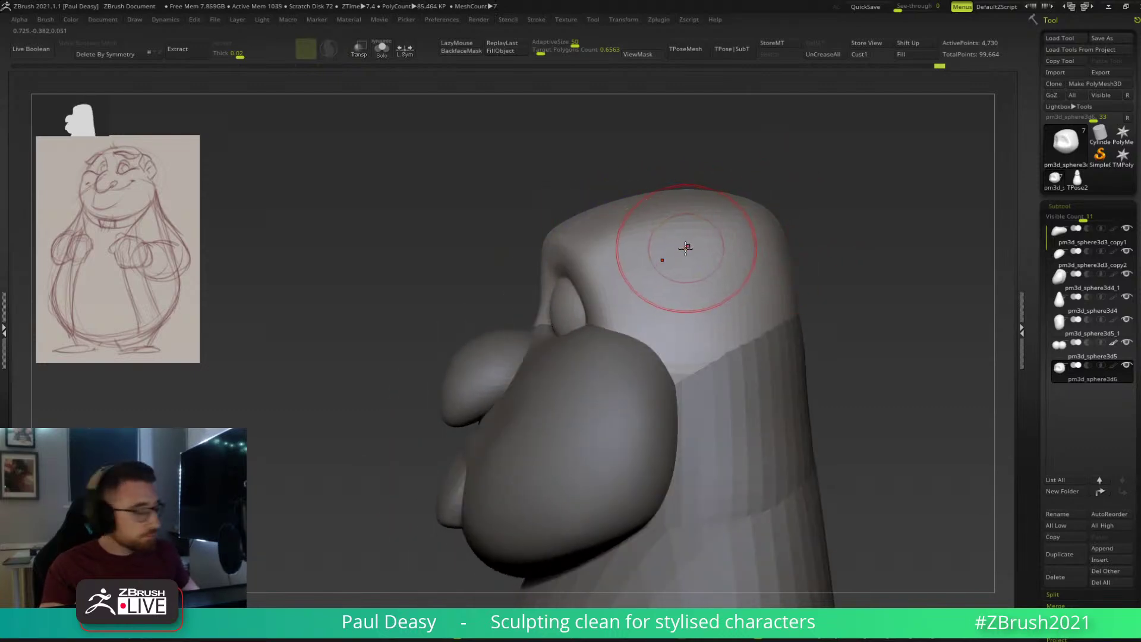
drag(644, 222, 697, 239)
drag(606, 235, 709, 244)
shift+drag(633, 232, 701, 206)
shift+right_drag(705, 204, 862, 204)
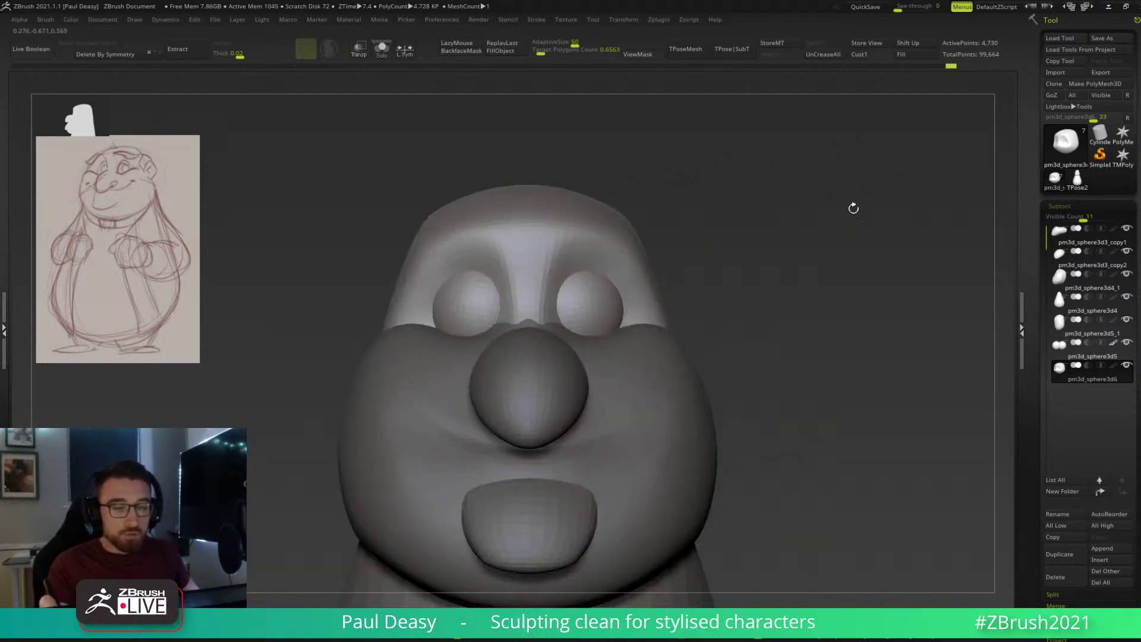
Undo the trial stroke on the brow and rework the brow ridge above the eye in front view.
drag(570, 234, 585, 234)
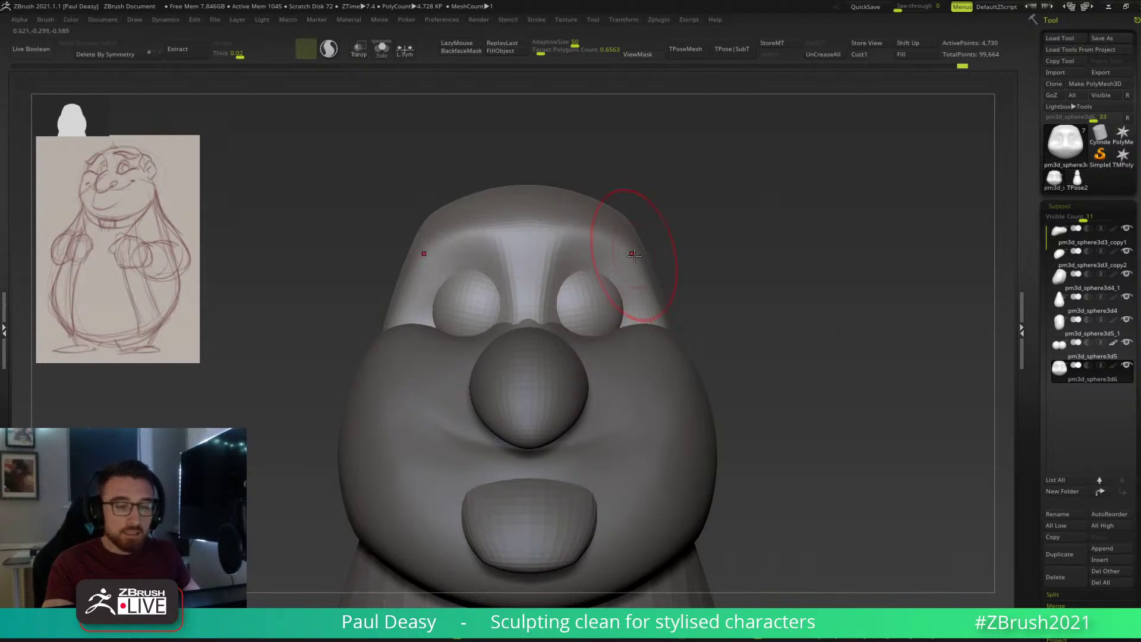
key(ctrl+z)
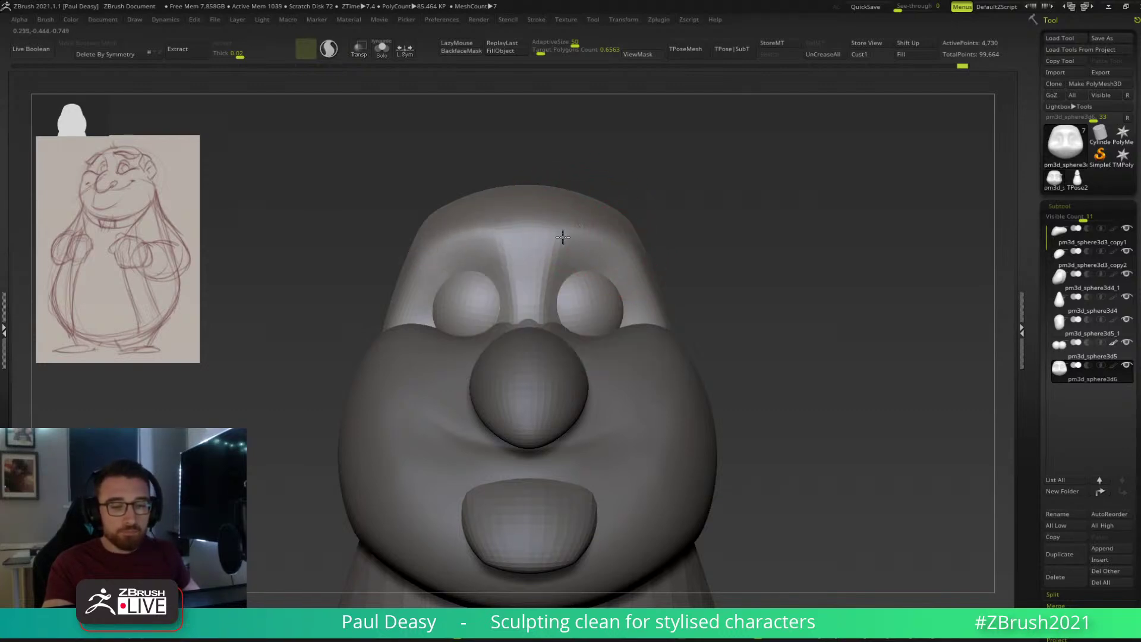
drag(613, 245, 594, 235)
alt+drag(712, 261, 644, 267)
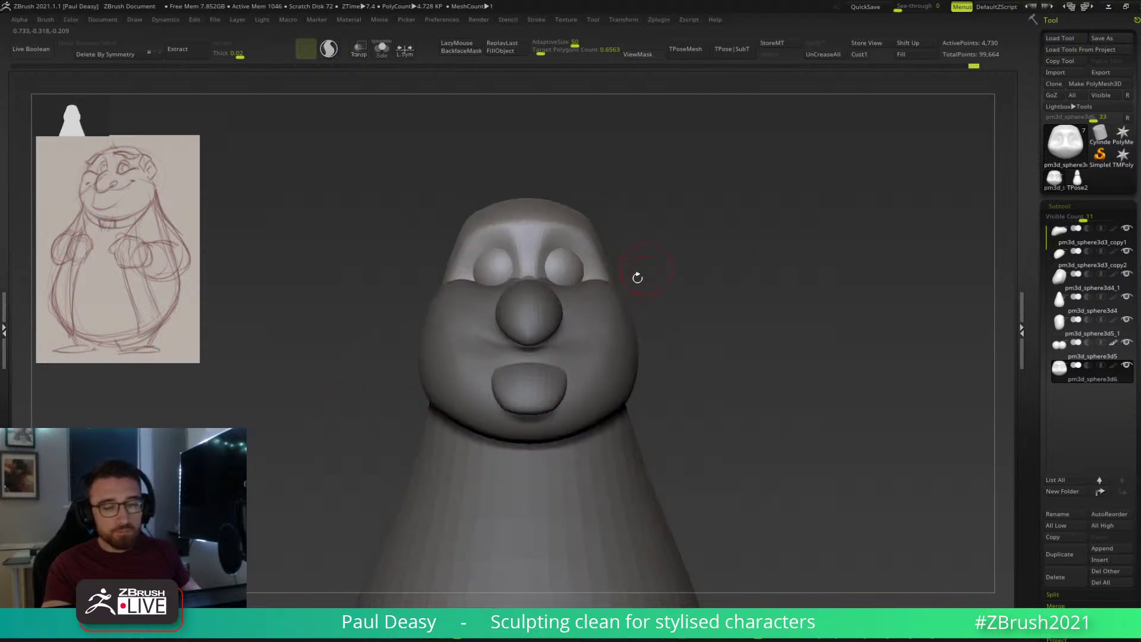
Select the muzzle and nudge its upper edge beneath the eye.
alt+click(581, 307)
drag(553, 273, 546, 277)
alt+drag(643, 266, 631, 303)
Select the eyes and check them with the gizmo, and return to sculpting on the head.
alt+click(589, 281)
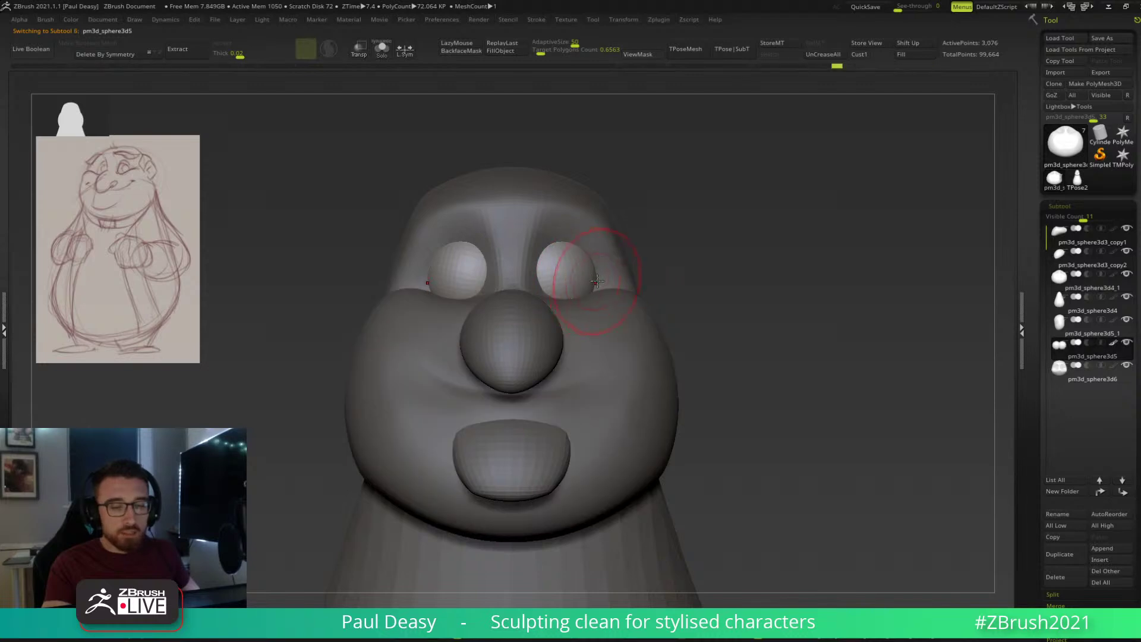
key(w)
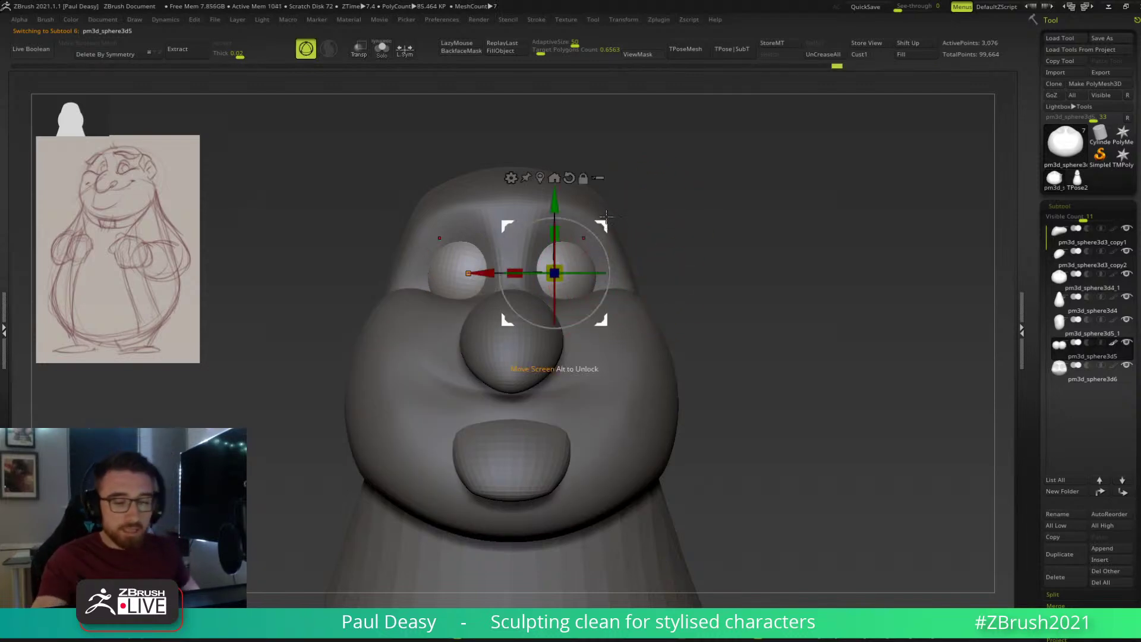
key(q)
alt+click(600, 248)
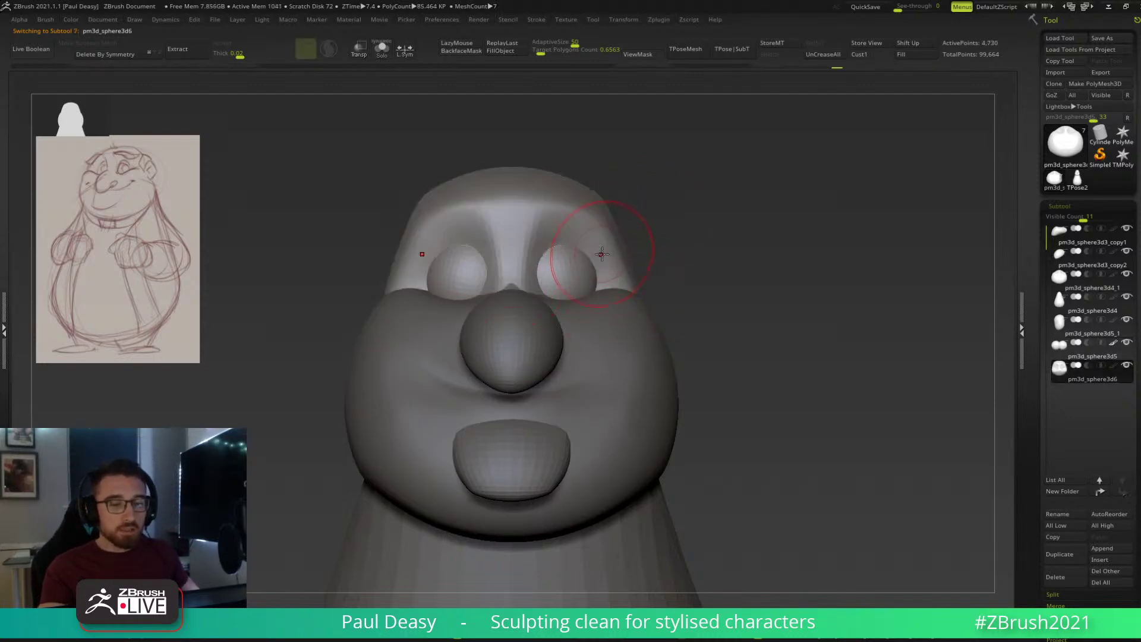
Set up a clay brush with LazyMouse on for sculpting the head around the eyes.
drag(631, 232, 613, 244)
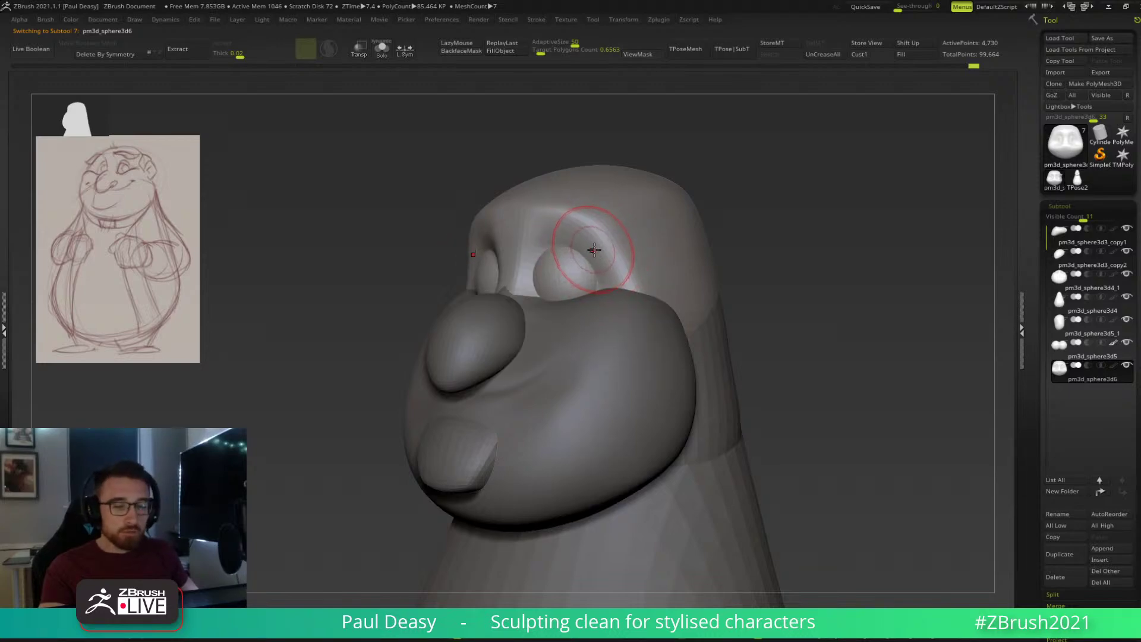
right_drag(588, 249, 595, 248)
key(b)
key(c)
key(b)
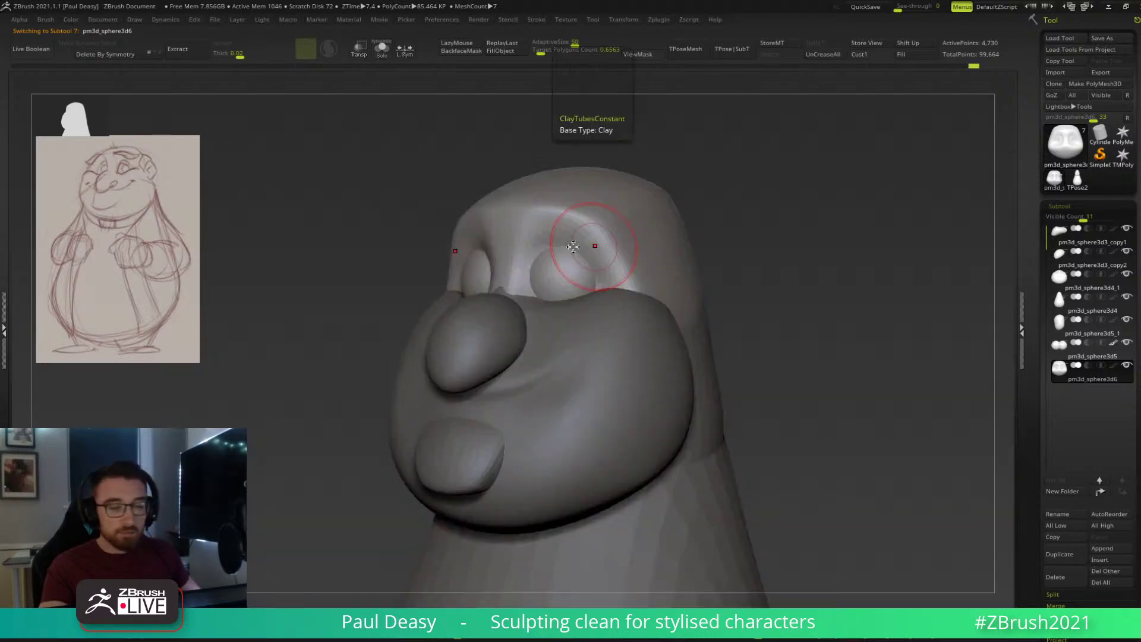
key(b)
key(d)
key(s)
key(space)
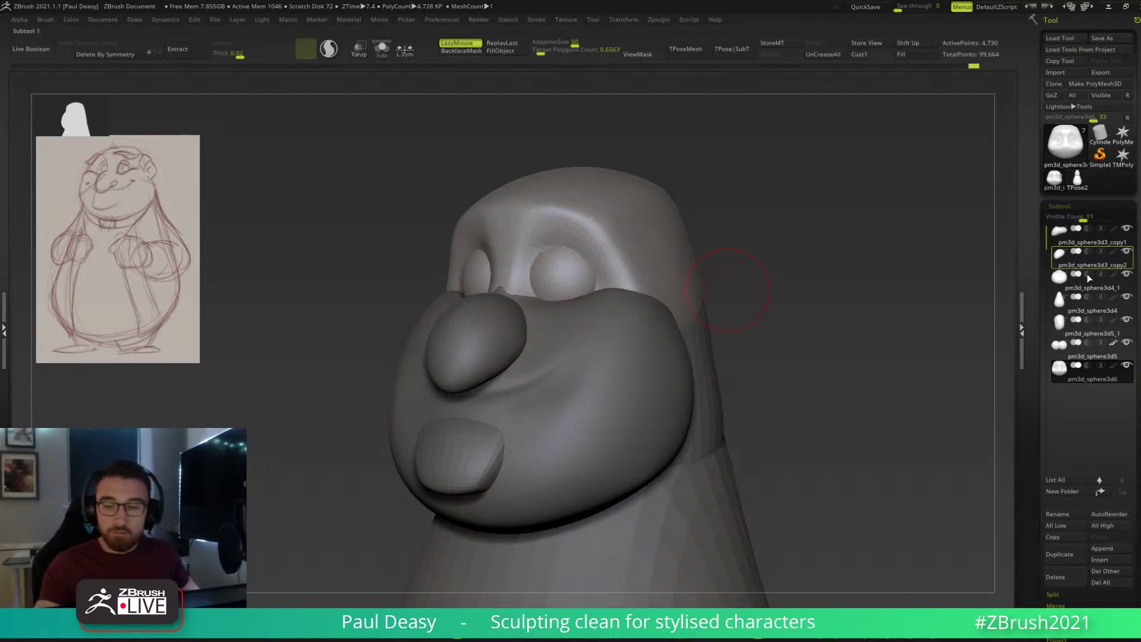
click(1115, 350)
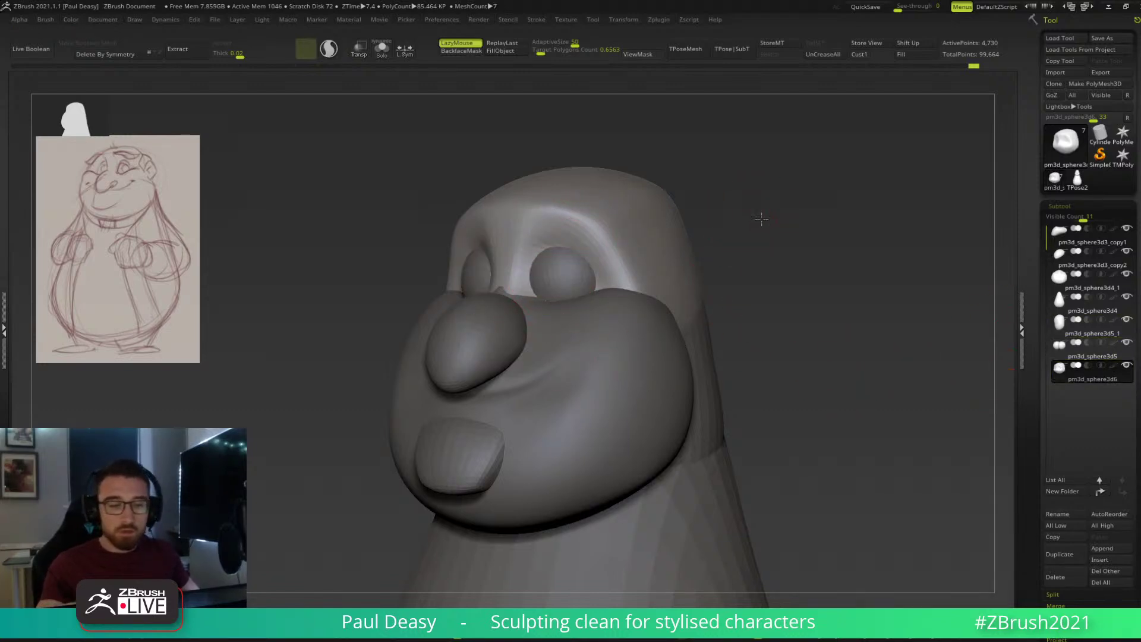
Work strokes into the inner part of the eye socket beside the nose bridge, undoing the trial strokes.
drag(757, 217, 780, 219)
mouse_move(544, 242)
mouse_down()
mouse_move(572, 245)
mouse_move(530, 240)
mouse_move(542, 221)
mouse_up()
key(ctrl+z)
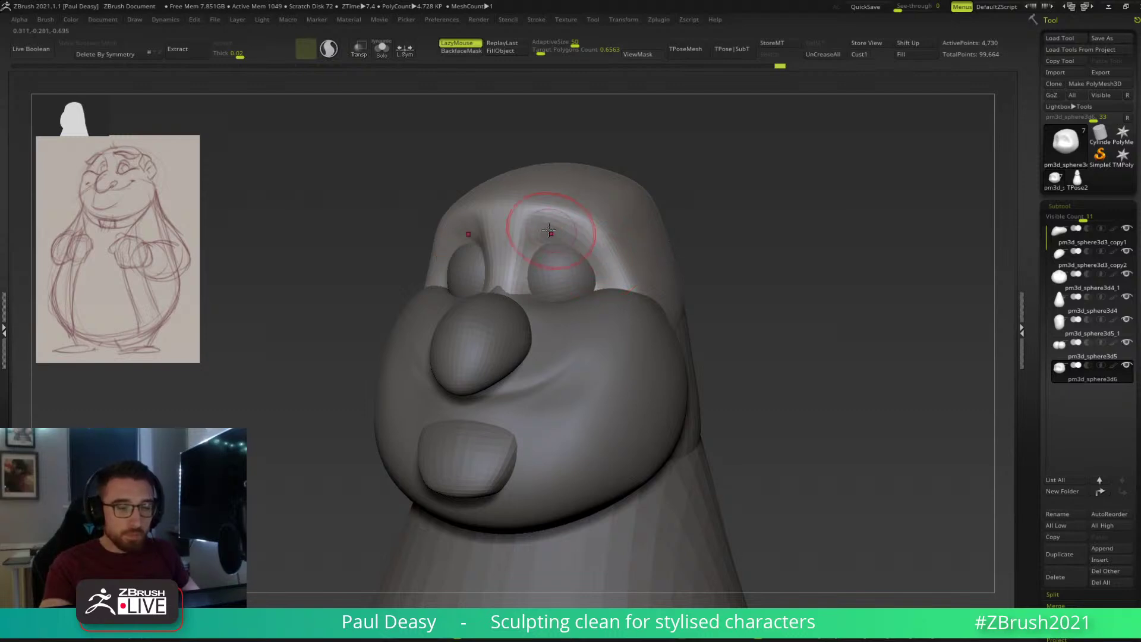
drag(539, 300, 539, 309)
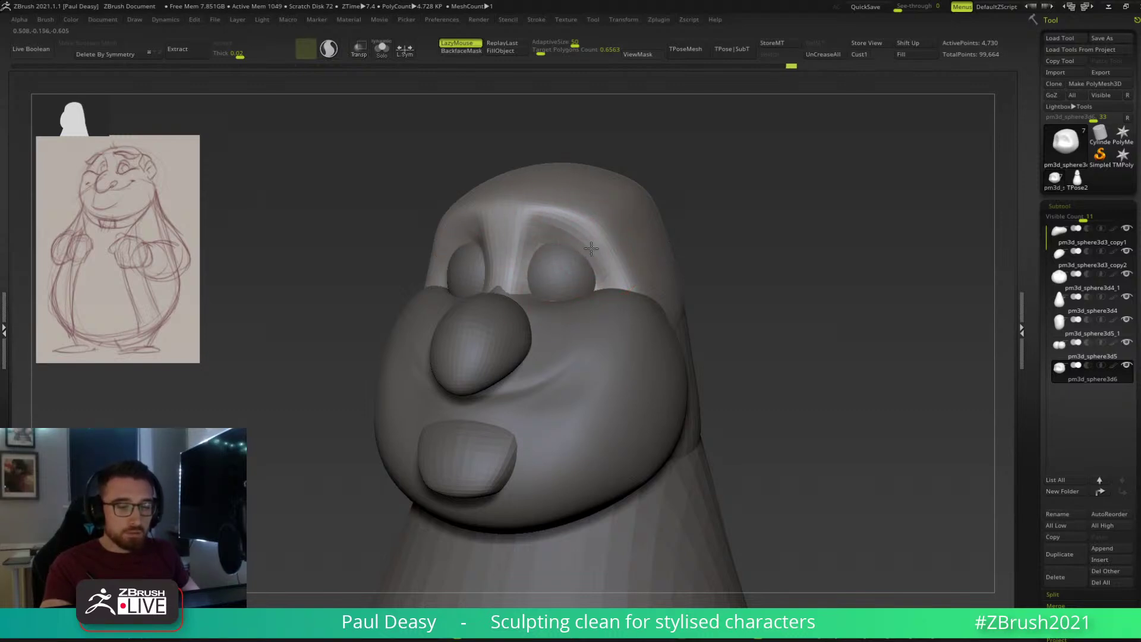
shift+right_drag(533, 280, 547, 254)
drag(547, 255, 540, 312)
key(ctrl+z)
mouse_move(538, 257)
mouse_down()
mouse_move(539, 273)
mouse_move(535, 236)
mouse_up()
key(space)
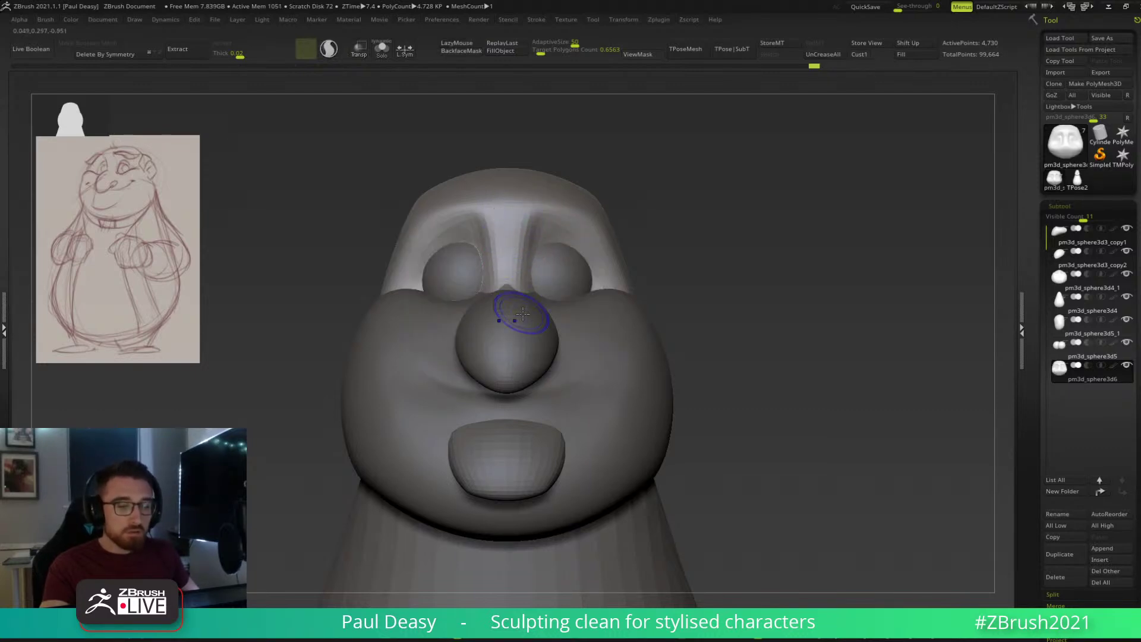
Undo the last stroke, resculpt the socket's inner edge along the nose bridge in front view, and smooth it.
key(ctrl+z)
key(s)
drag(536, 265, 531, 234)
key(space)
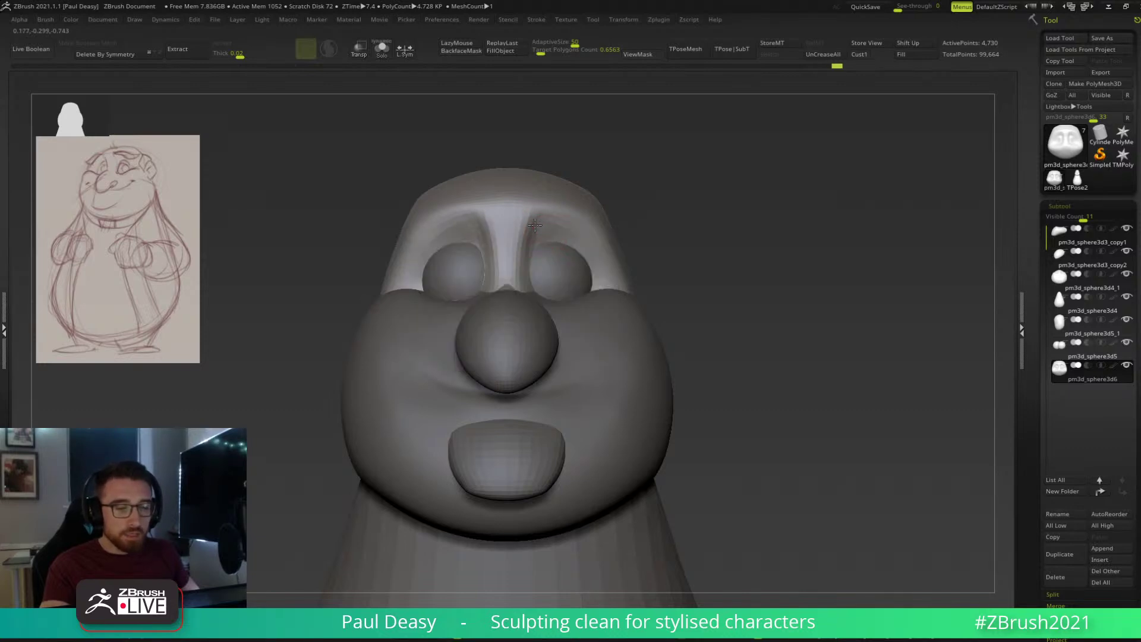
key(space)
shift+drag(534, 232, 543, 267)
Turn on LazyMouse and deepen the hollow of the eye socket above the eye in three-quarter view.
drag(706, 217, 664, 232)
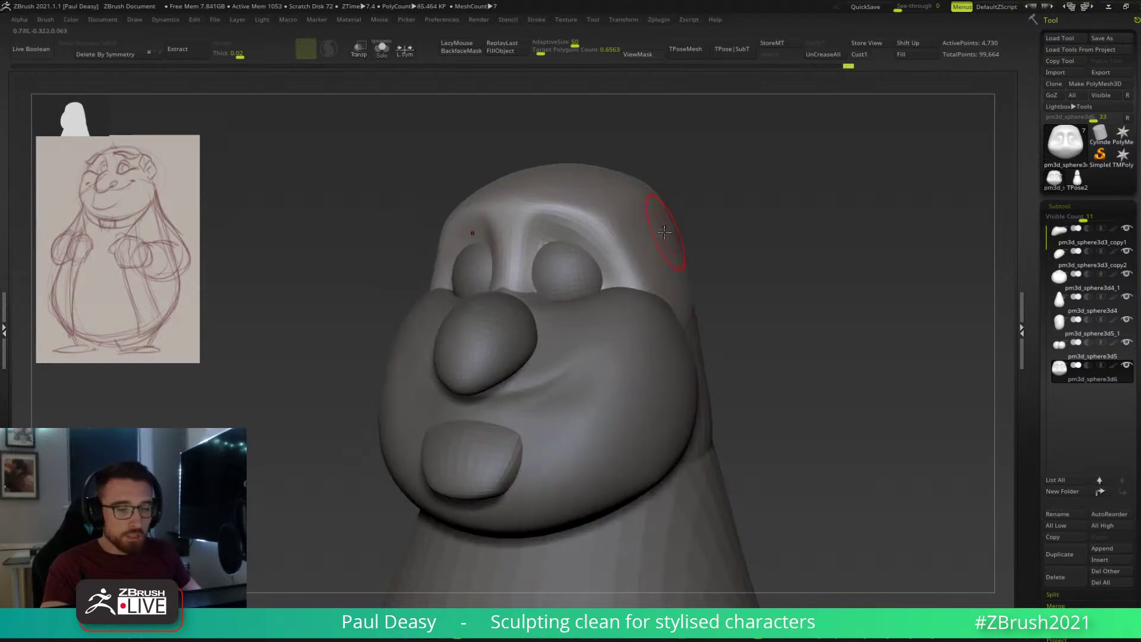
key(l)
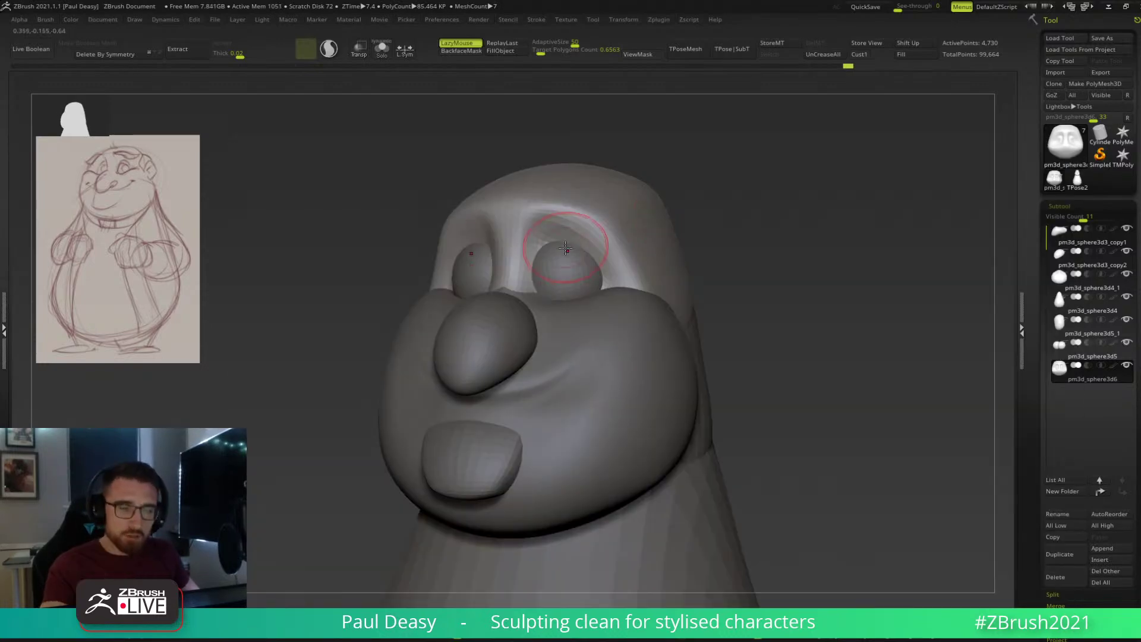
drag(565, 247, 556, 244)
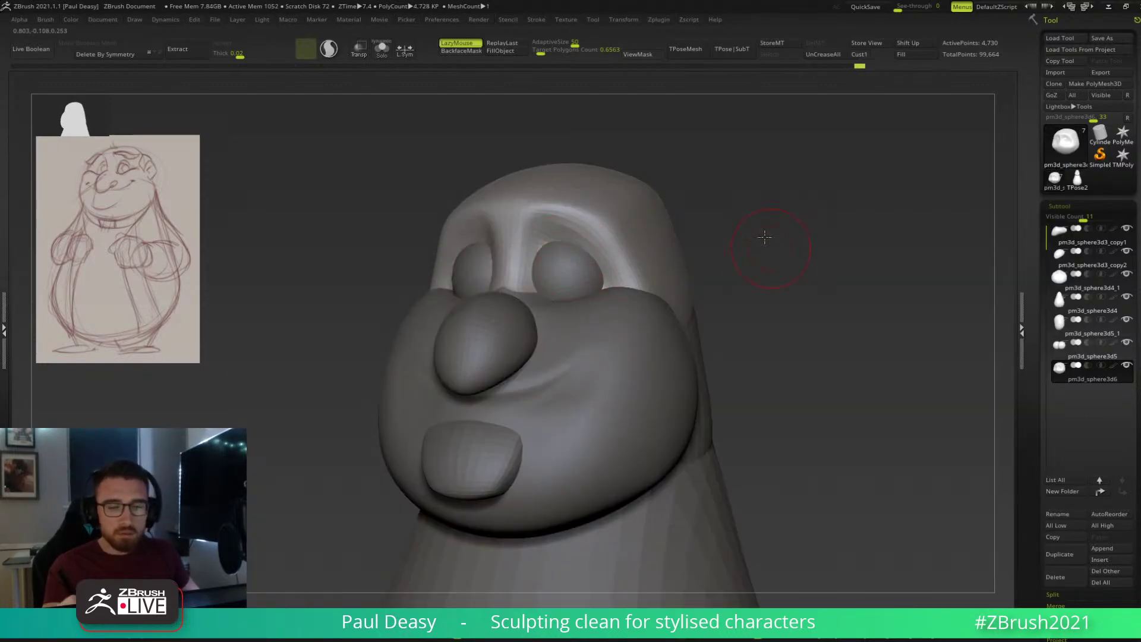
alt+drag(772, 247, 762, 235)
drag(542, 220, 534, 213)
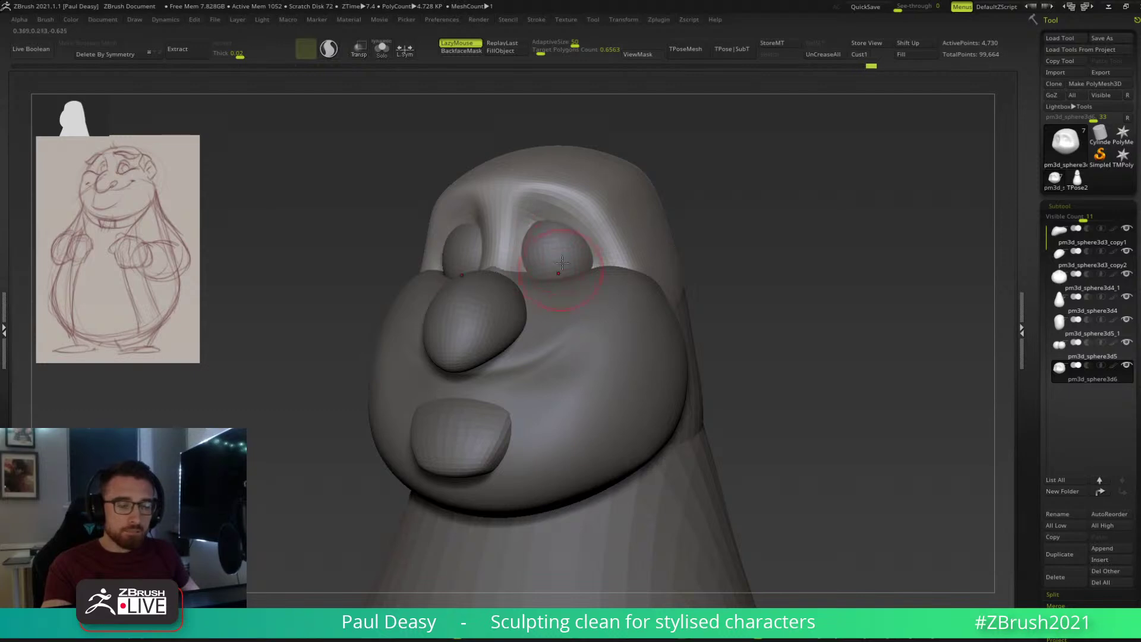
Turn off LazyMouse and reshape the outer edge of the eye socket beside the eye in side view.
shift+drag(751, 202, 602, 248)
key(l)
right_drag(602, 250, 596, 240)
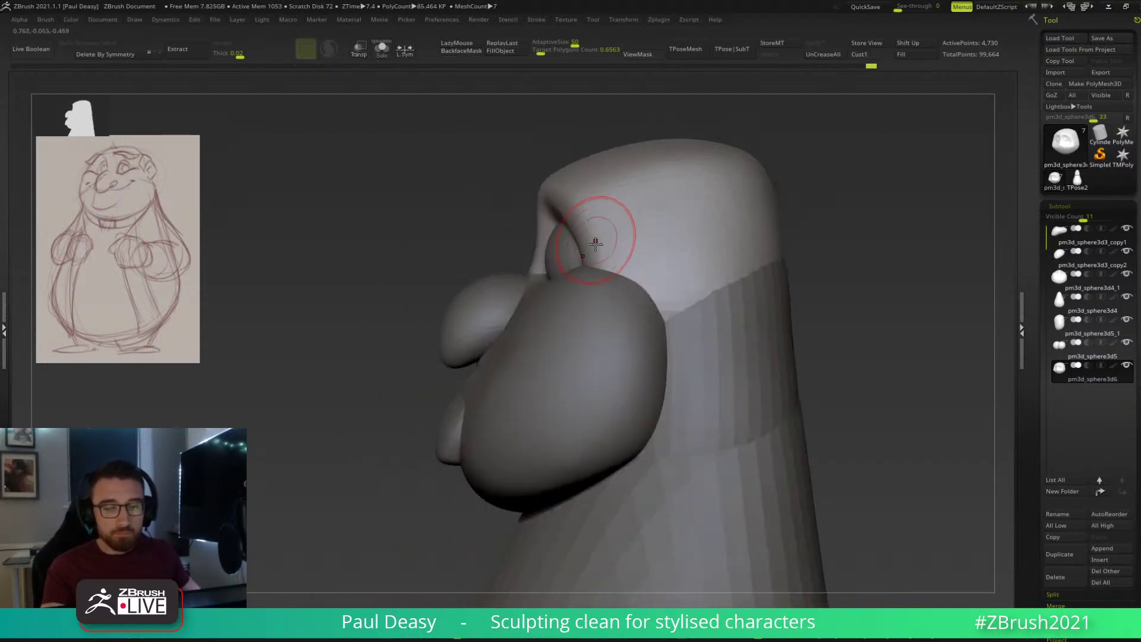
mouse_move(590, 253)
mouse_down()
mouse_move(572, 251)
mouse_move(581, 257)
mouse_move(571, 282)
mouse_up()
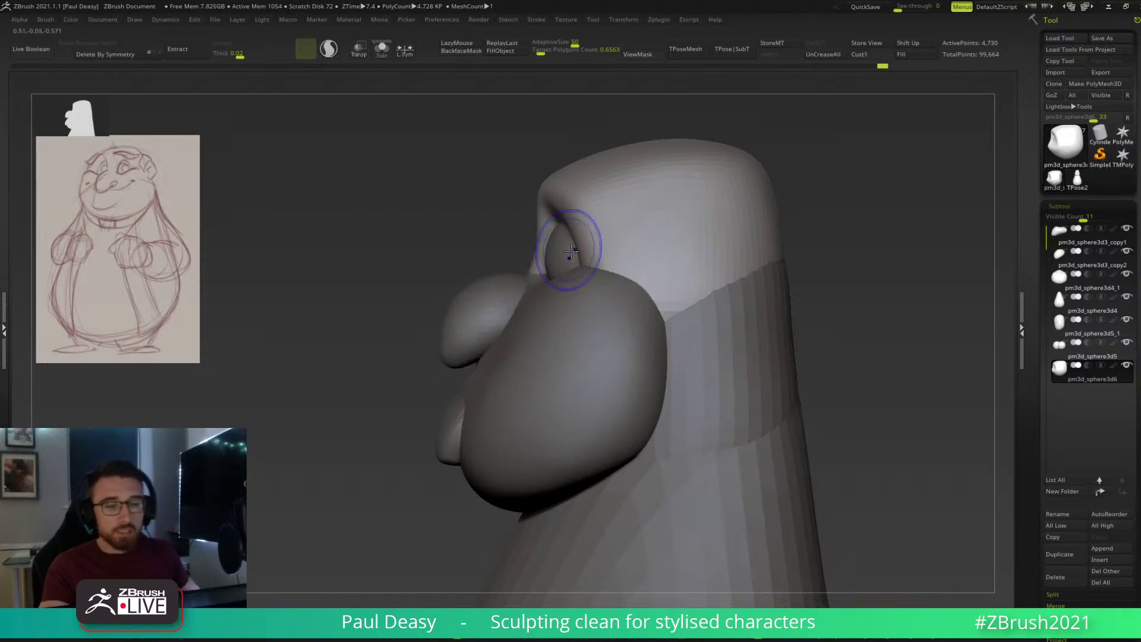
right_drag(583, 235, 684, 209)
alt+click(529, 246)
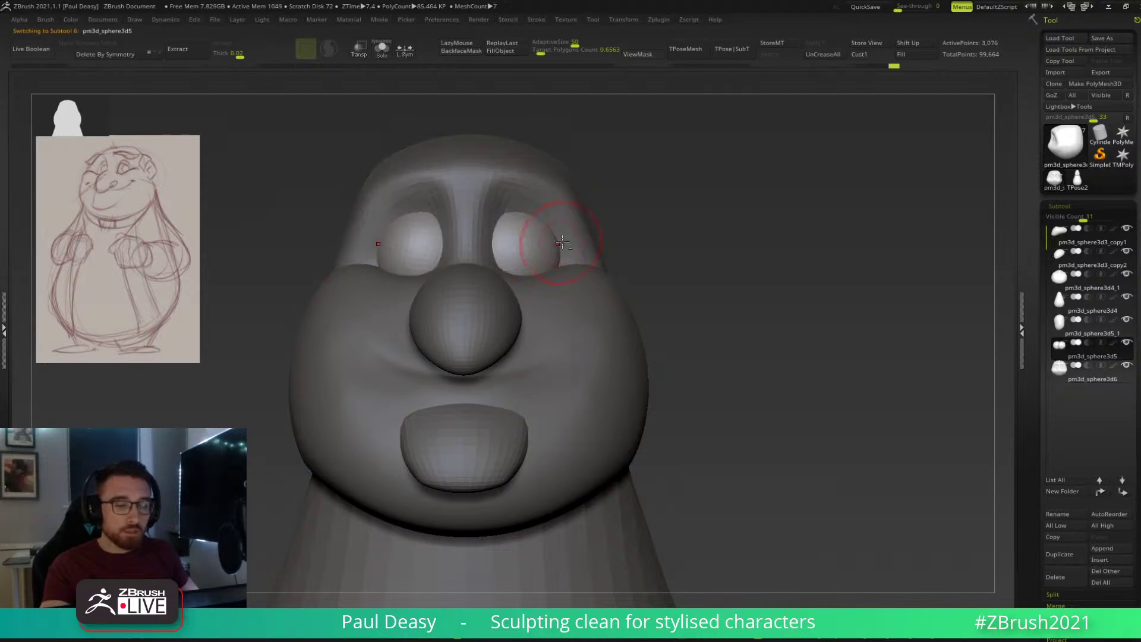
key(ctrl+shift+d)
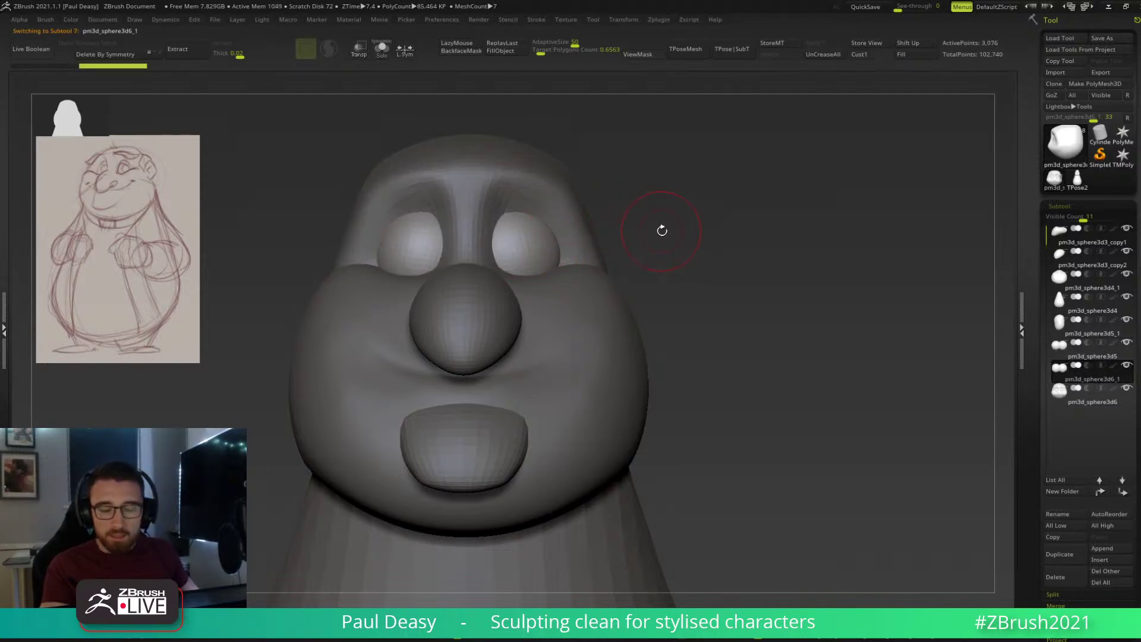
key(alt+s)
key(s)
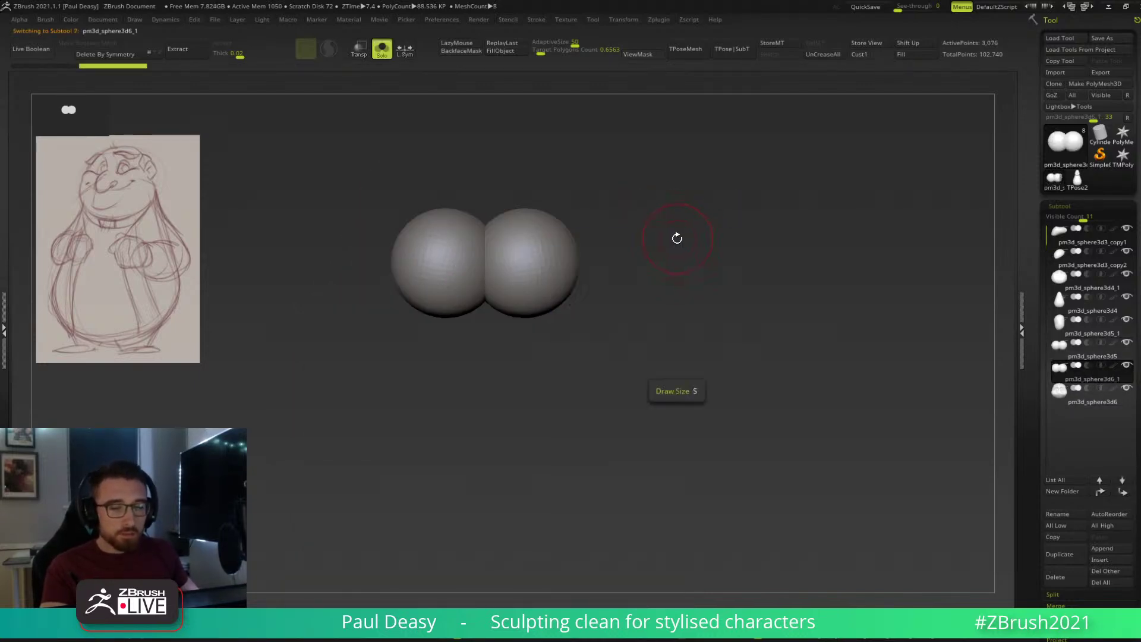
alt+right_drag(677, 238, 682, 242)
click(1064, 579)
click(953, 598)
key(alt+s)
Select the eyes, draw a topology curve around the inner and upper contour of the eye, and isolate them.
alt+click(571, 260)
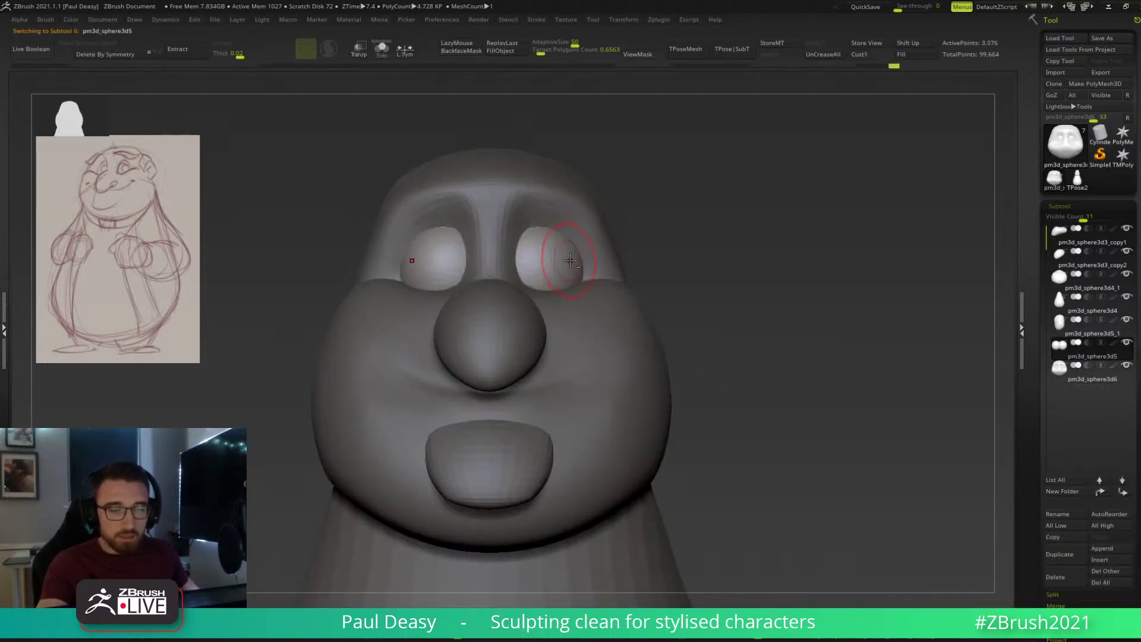
mouse_move(739, 426)
mouse_down()
mouse_move(764, 377)
mouse_move(797, 357)
mouse_move(573, 267)
mouse_move(623, 315)
mouse_move(543, 247)
mouse_up()
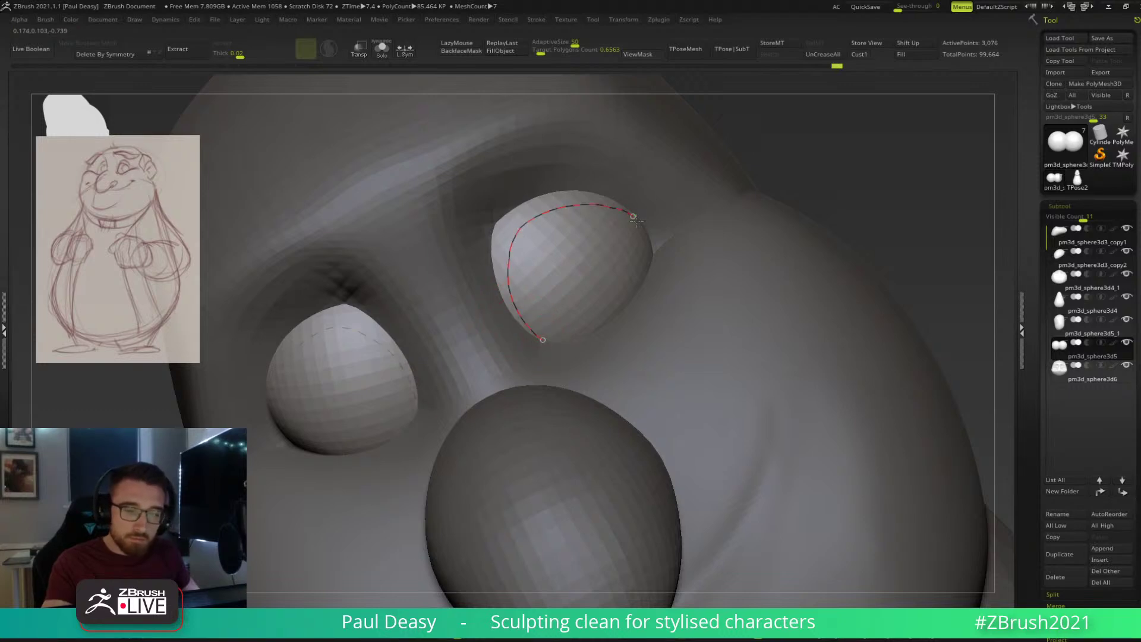
drag(653, 238, 656, 237)
right_drag(667, 211, 658, 250)
key(alt+s)
key(ctrl+z)
key(ctrl+shift+z)
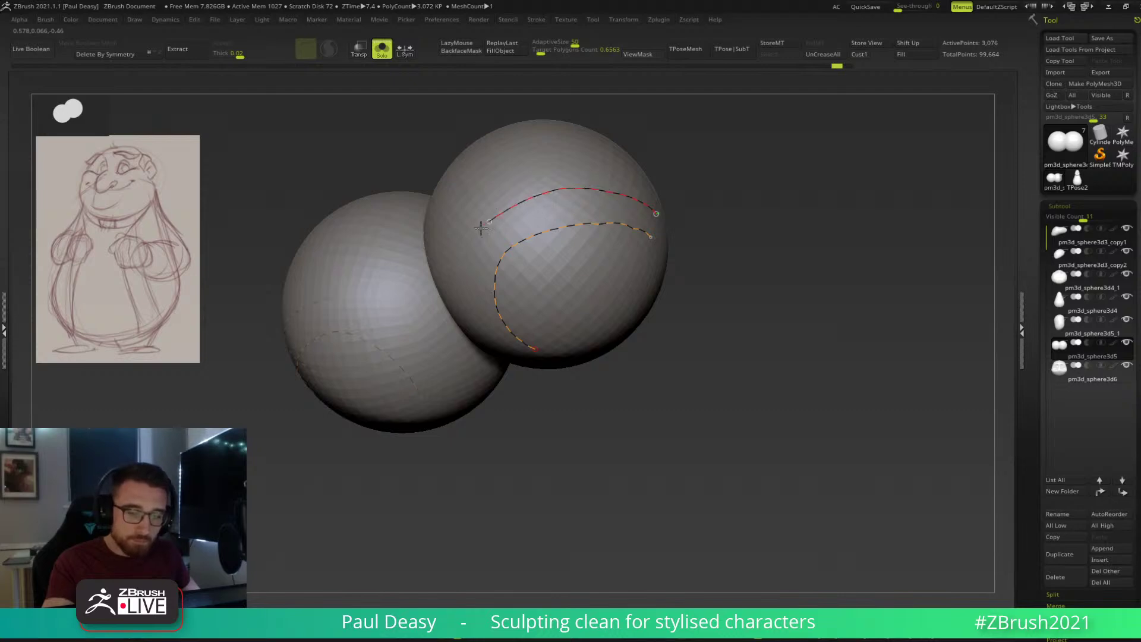
Draw a second curve parallel to the first with cross strokes between them, and generate the eyelid strip geometry.
right_drag(543, 211, 513, 253)
drag(467, 305, 510, 391)
right_drag(555, 273, 594, 191)
click(541, 256)
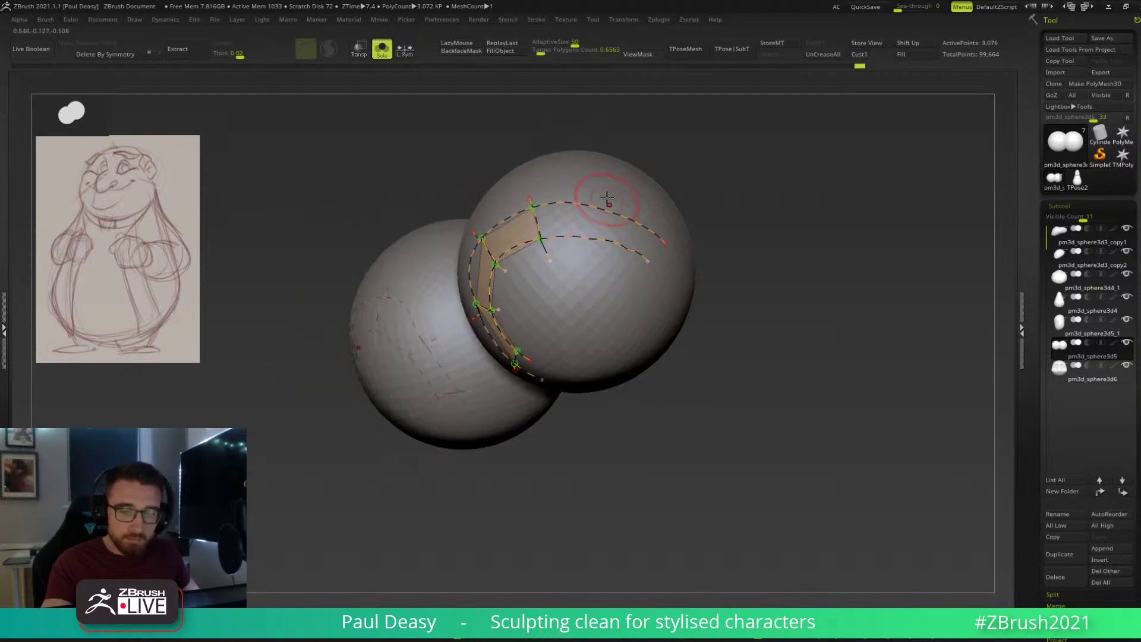
drag(650, 232, 628, 294)
right_drag(792, 265, 855, 247)
right_click(738, 329)
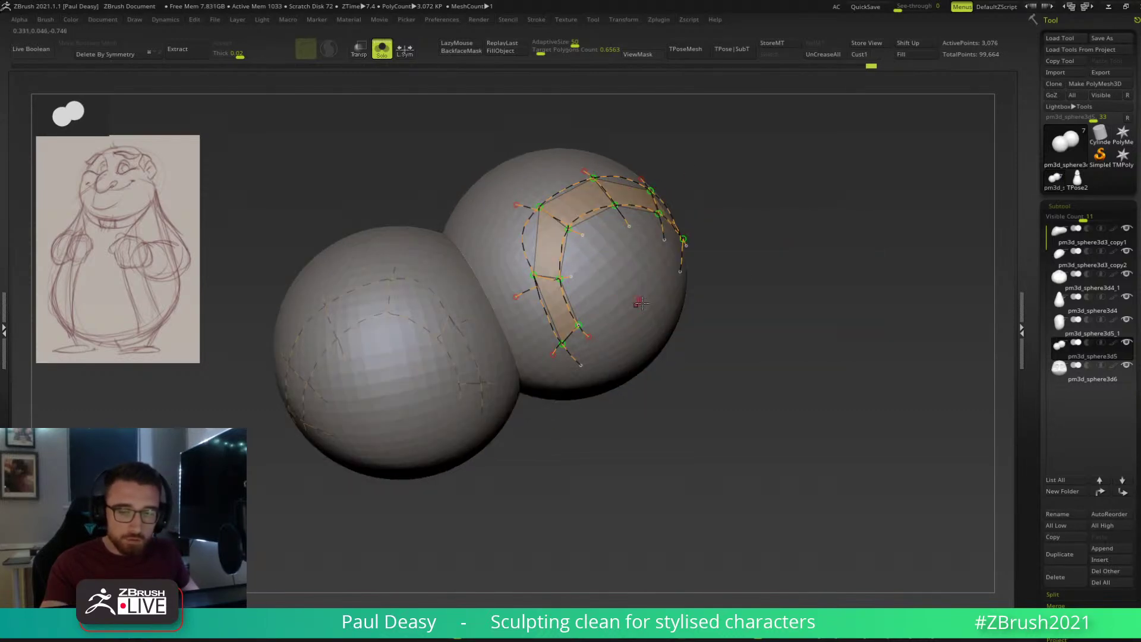
click(651, 292)
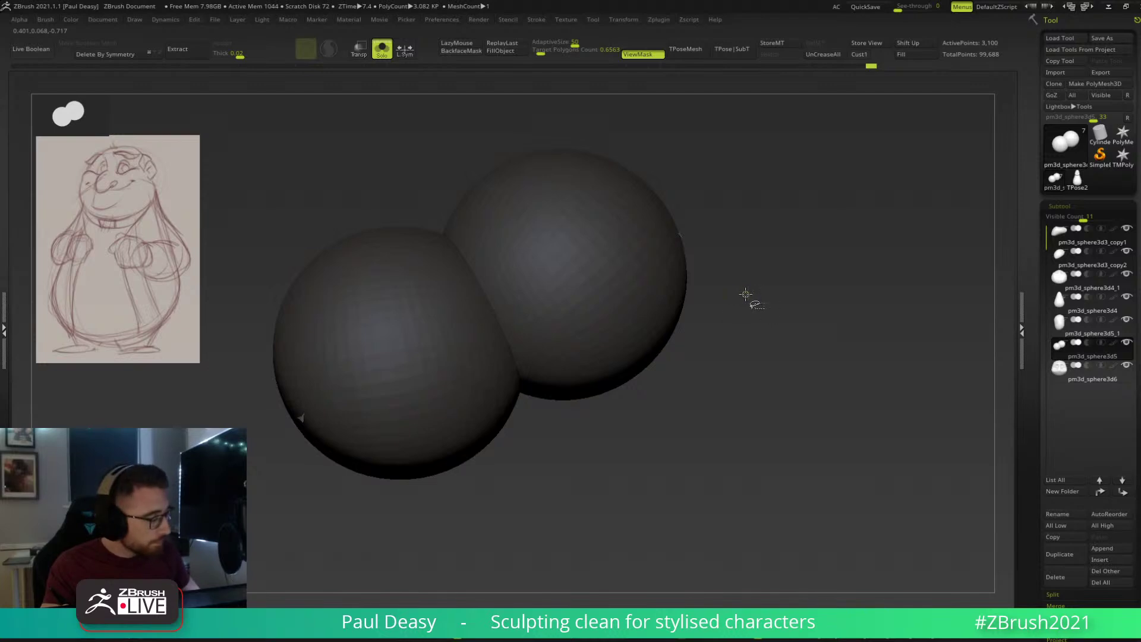
Split the eyelid strips from the eyes into their own subtool and inflate them with the whole model shown.
key(ctrl+shift+s)
shift+right_drag(753, 300, 744, 285)
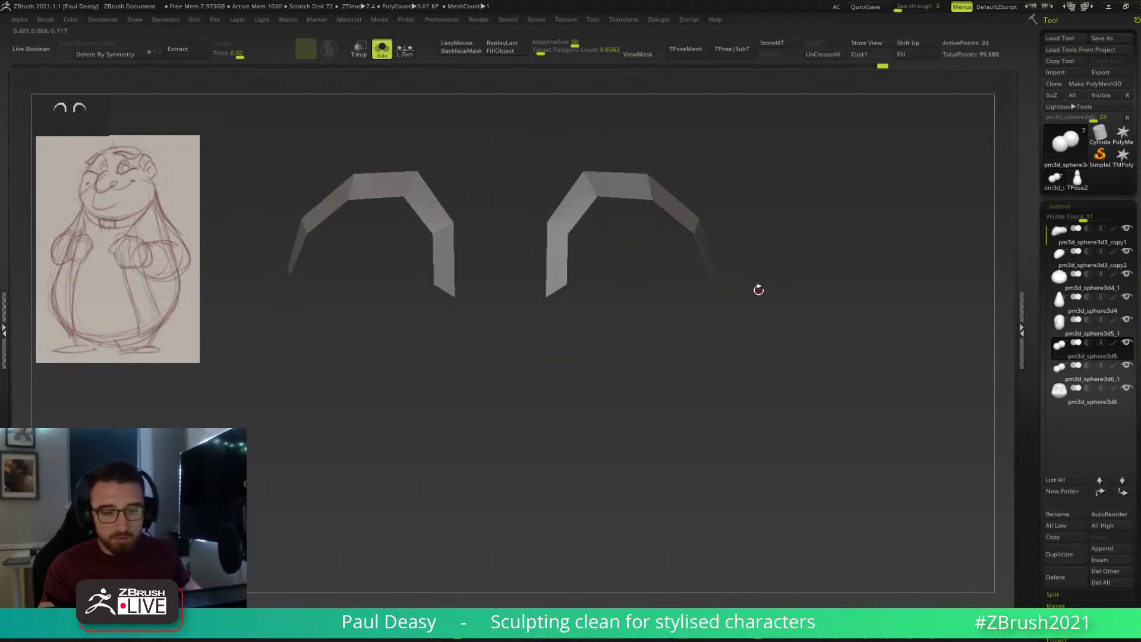
key(alt+s)
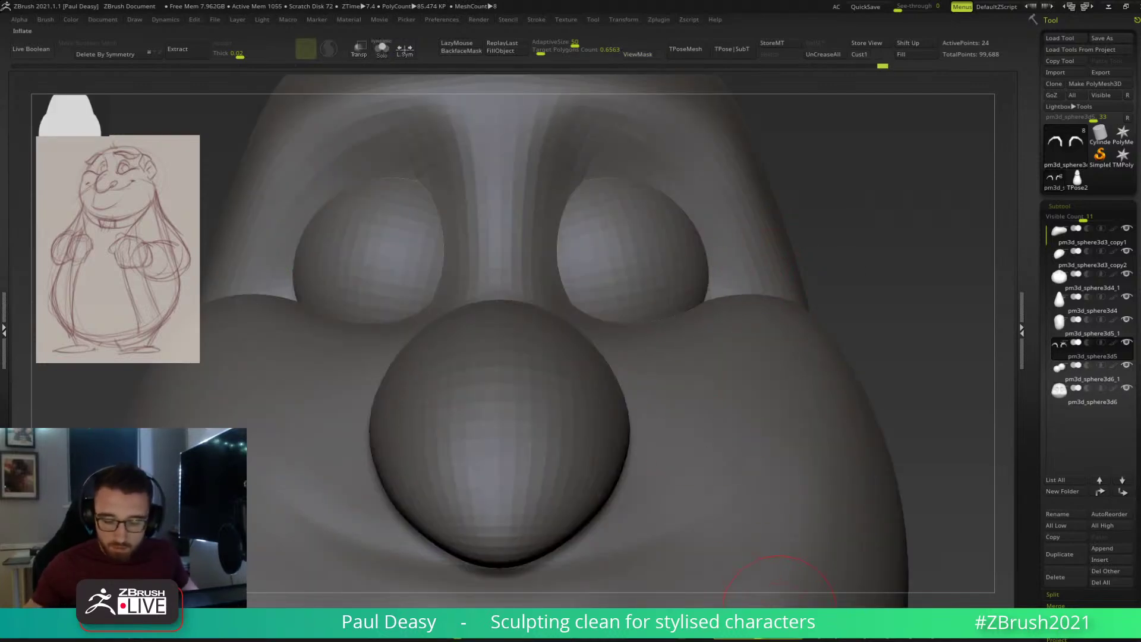
click(761, 633)
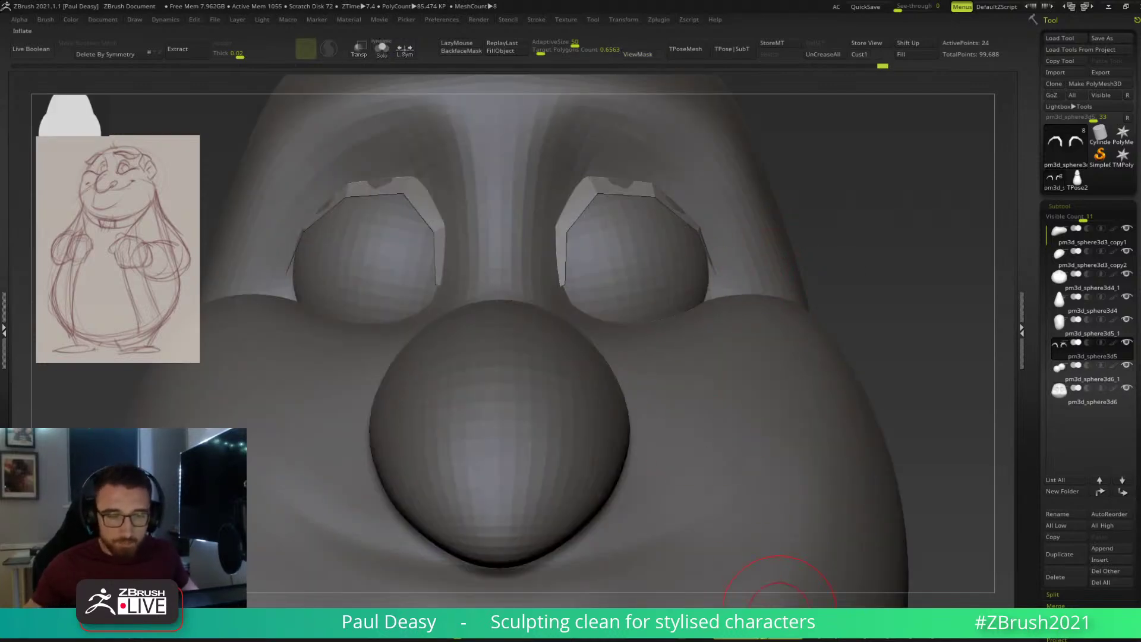
Open the subtool's Split section, review its options, and collapse the section.
scroll(1044, 511, down, 4)
click(1053, 458)
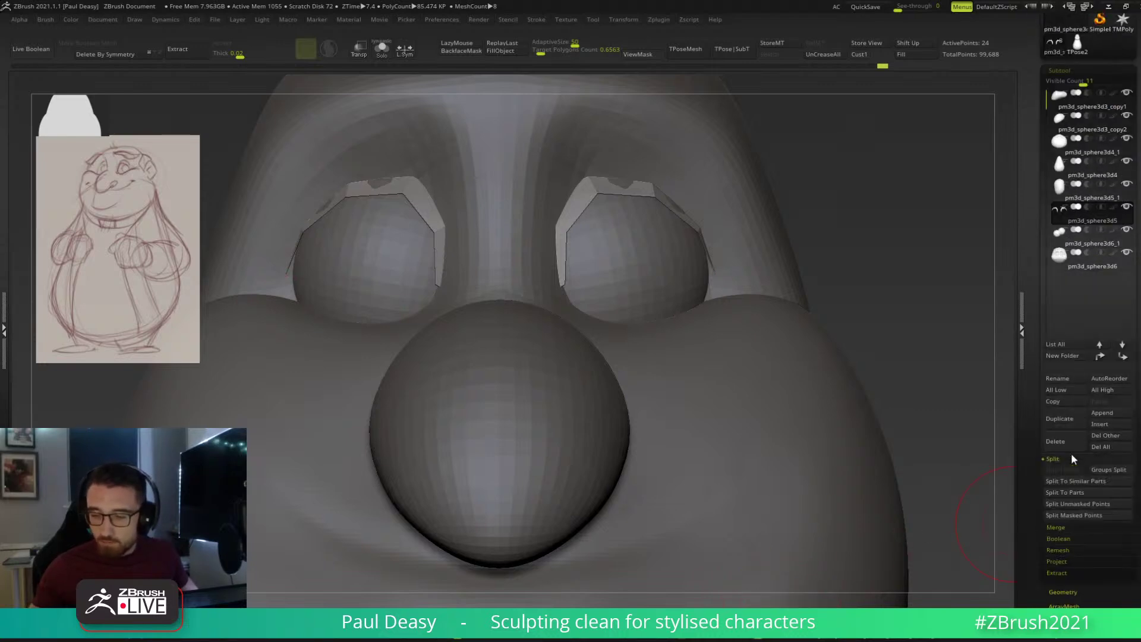
scroll(1036, 493, up, 3)
scroll(1034, 523, up, 1)
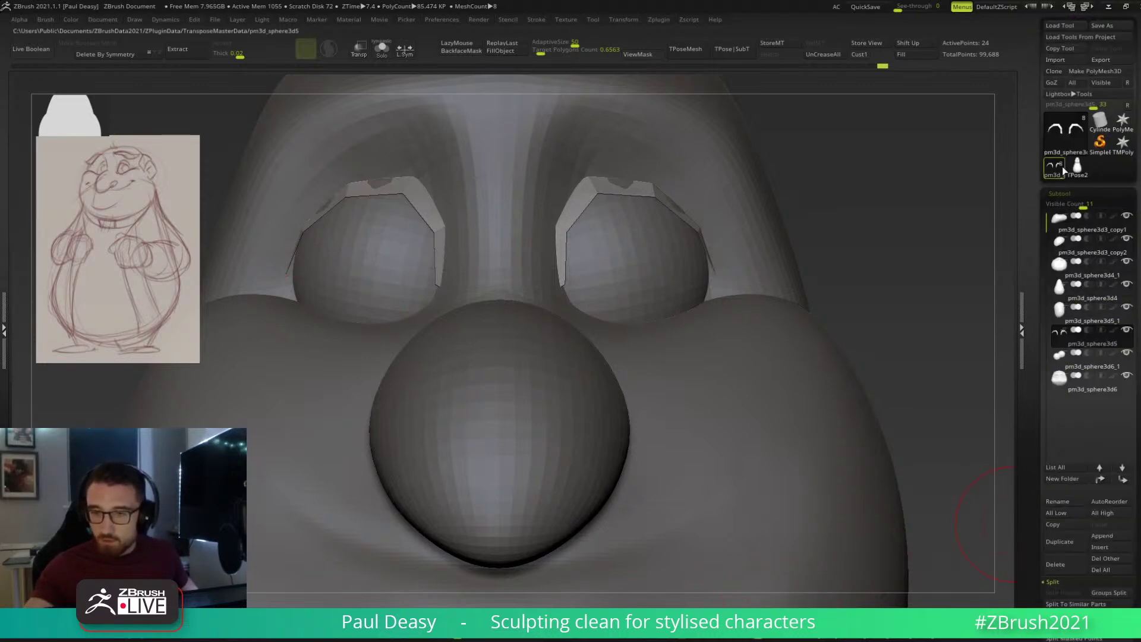
scroll(1038, 253, down, 9)
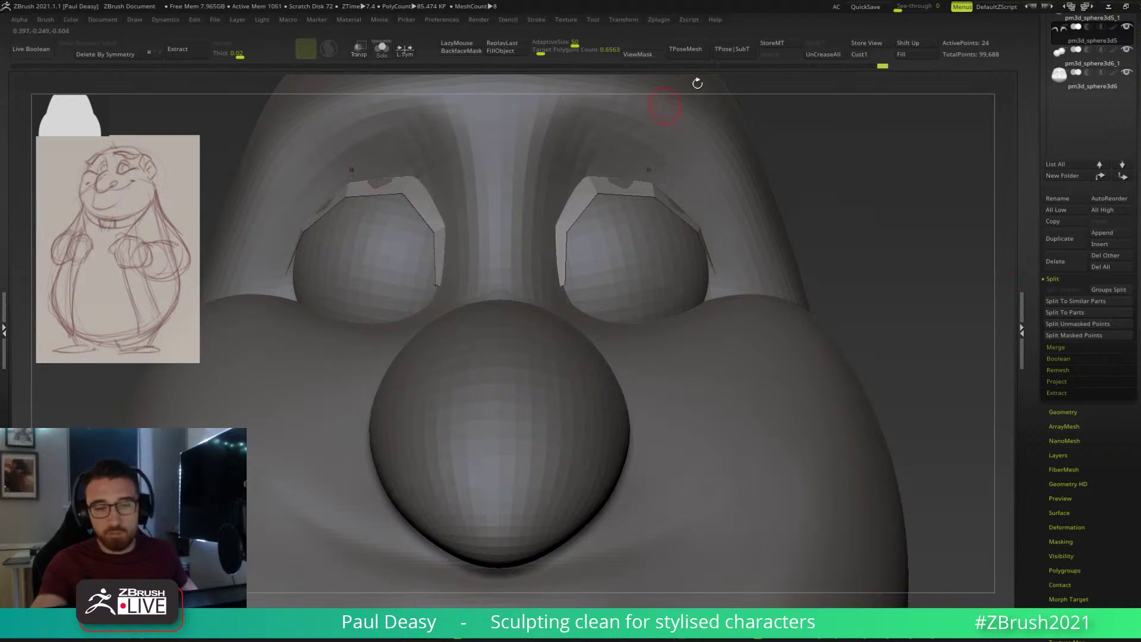
click(1053, 279)
drag(1033, 273, 1033, 588)
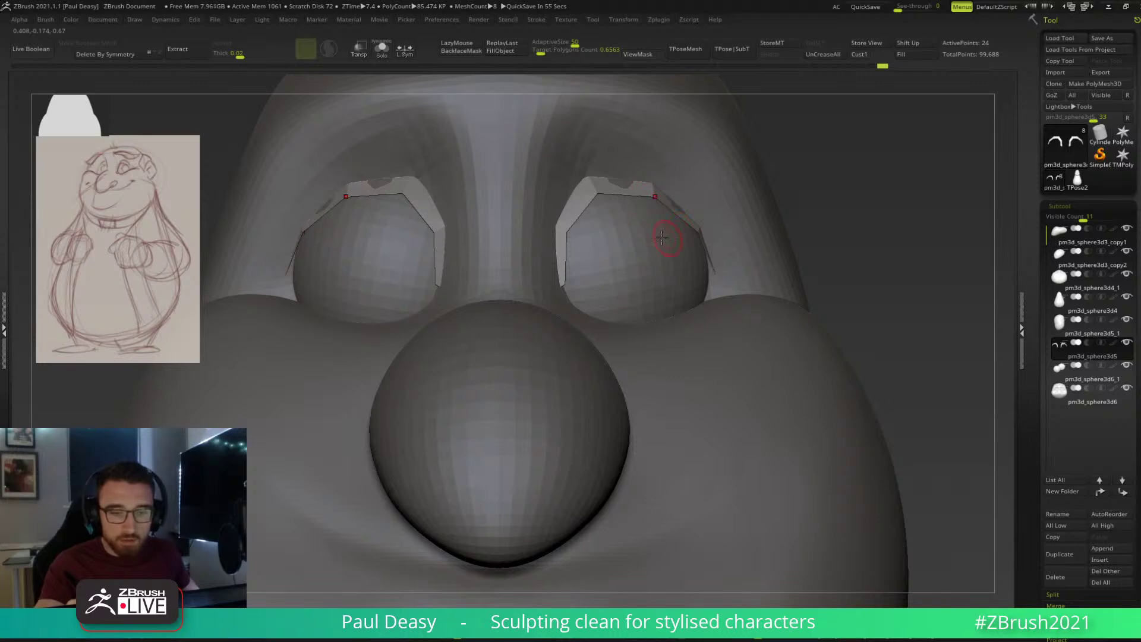
Isolate the eyelid strips with polyframe display on, and turn on dynamic subdivision for them.
drag(825, 203, 694, 309)
key(ctrl+shift+s)
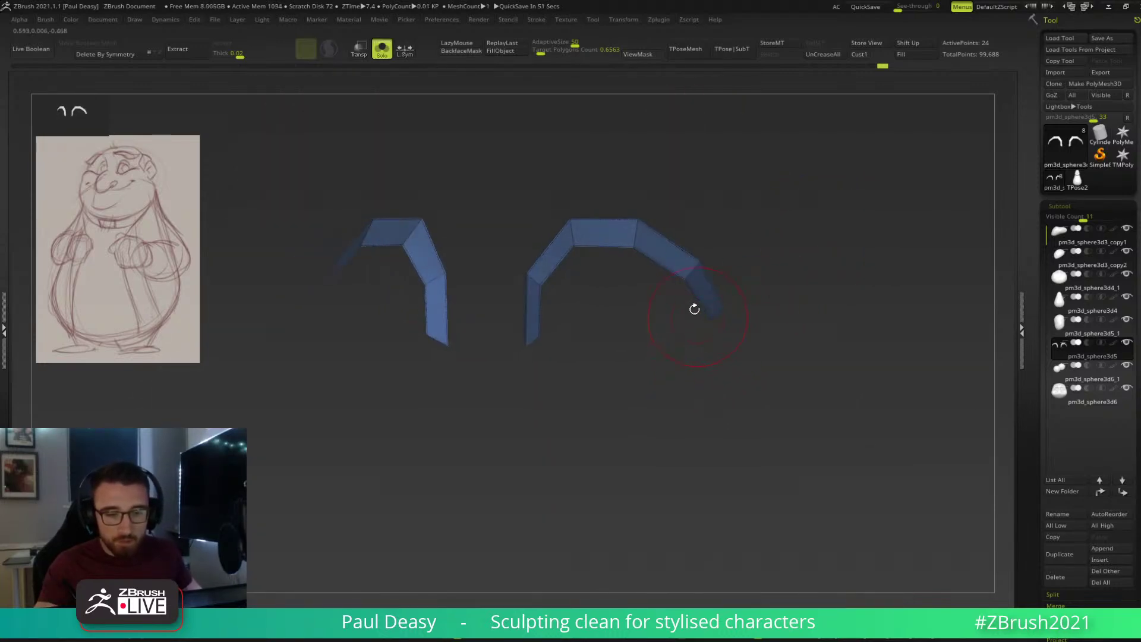
key(ctrl+shift+s)
mouse_move(601, 245)
mouse_down()
mouse_move(644, 249)
mouse_move(735, 222)
mouse_up()
key(d)
Reshape the eyelid strips with the whole head shown so they follow the upper contour of the eyes.
mouse_move(632, 231)
mouse_down()
mouse_move(618, 240)
mouse_move(611, 217)
mouse_move(553, 219)
mouse_move(562, 225)
mouse_up()
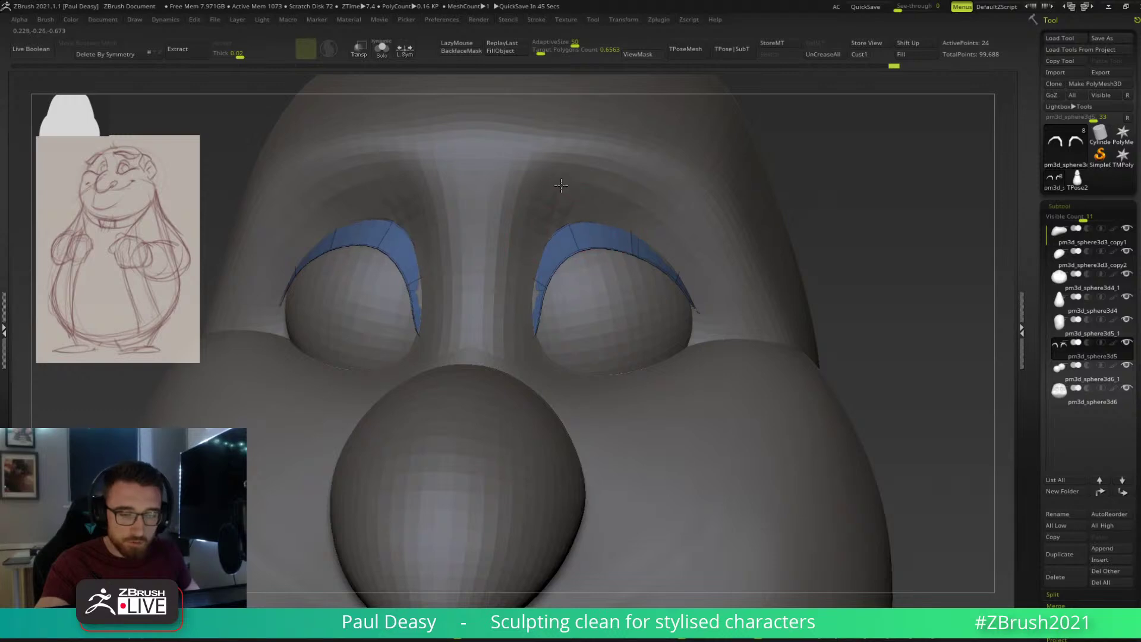
mouse_move(562, 226)
right_down()
mouse_move(553, 206)
mouse_move(607, 267)
right_up()
key(space)
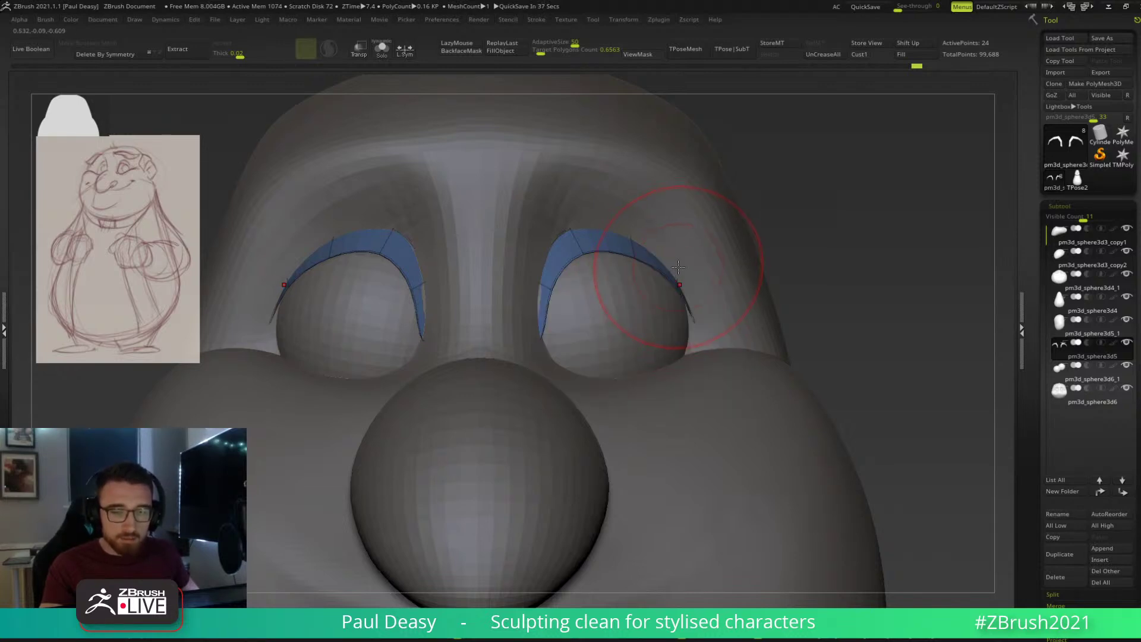
Isolate the eyelid strips with dynamic subdivision off, and insert single edge loops along their length using ZModeler.
key(shift+d)
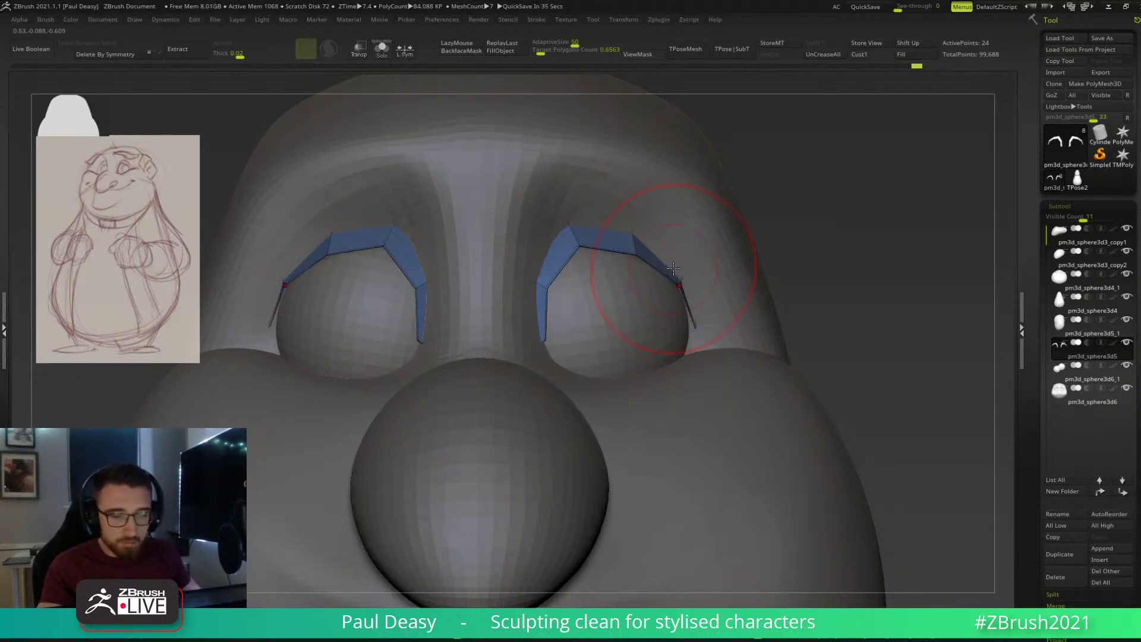
key(alt+shift+s)
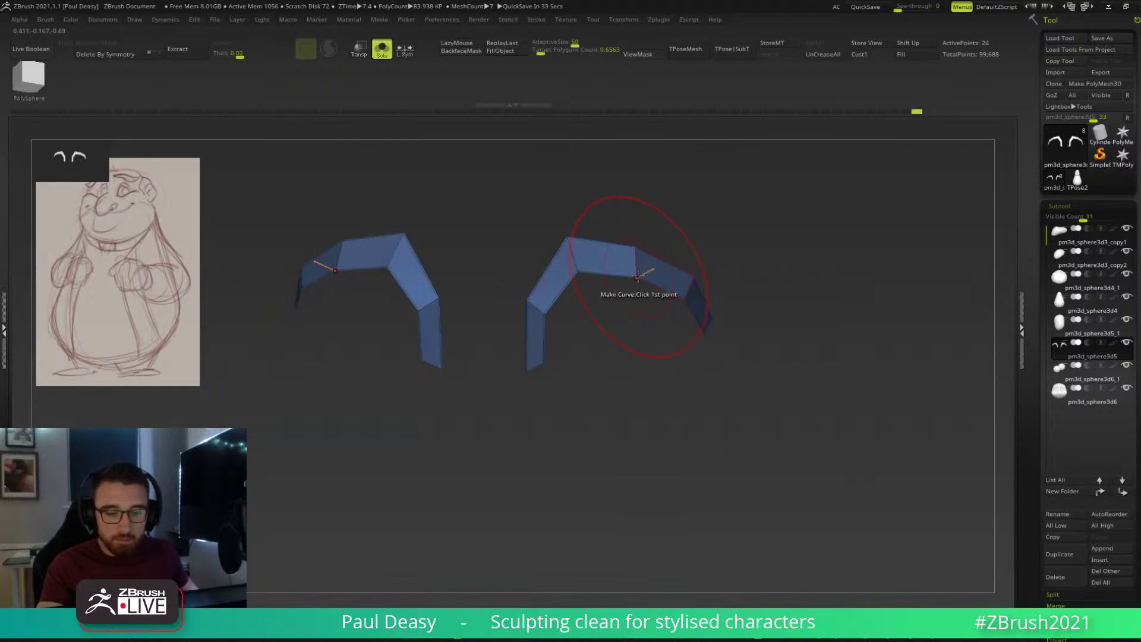
key(space)
click(627, 292)
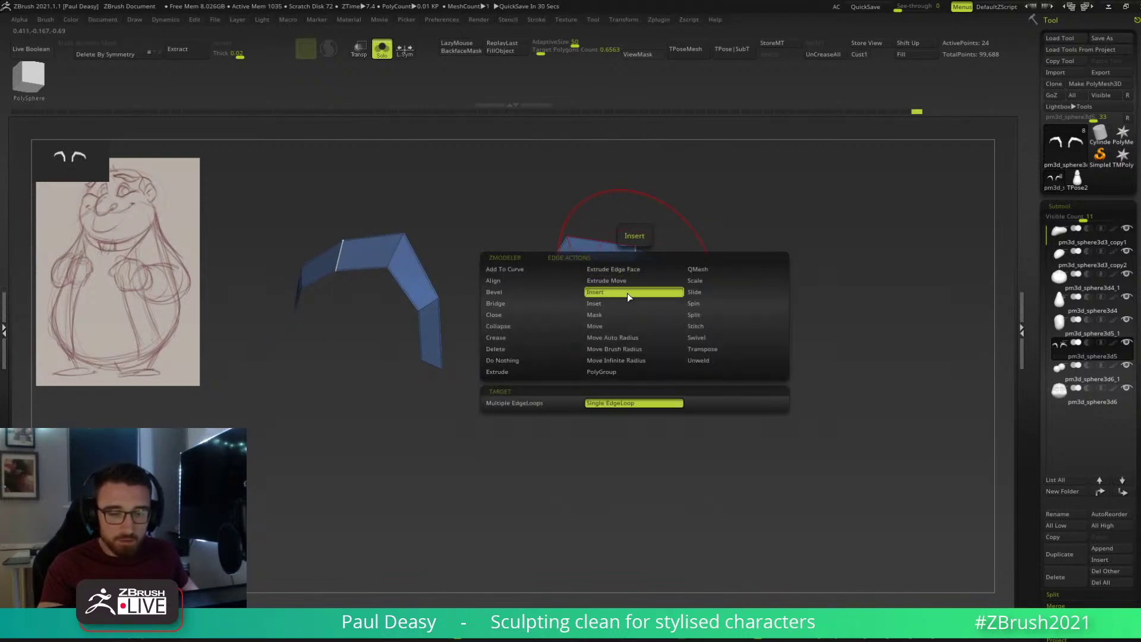
click(634, 248)
drag(571, 297, 699, 334)
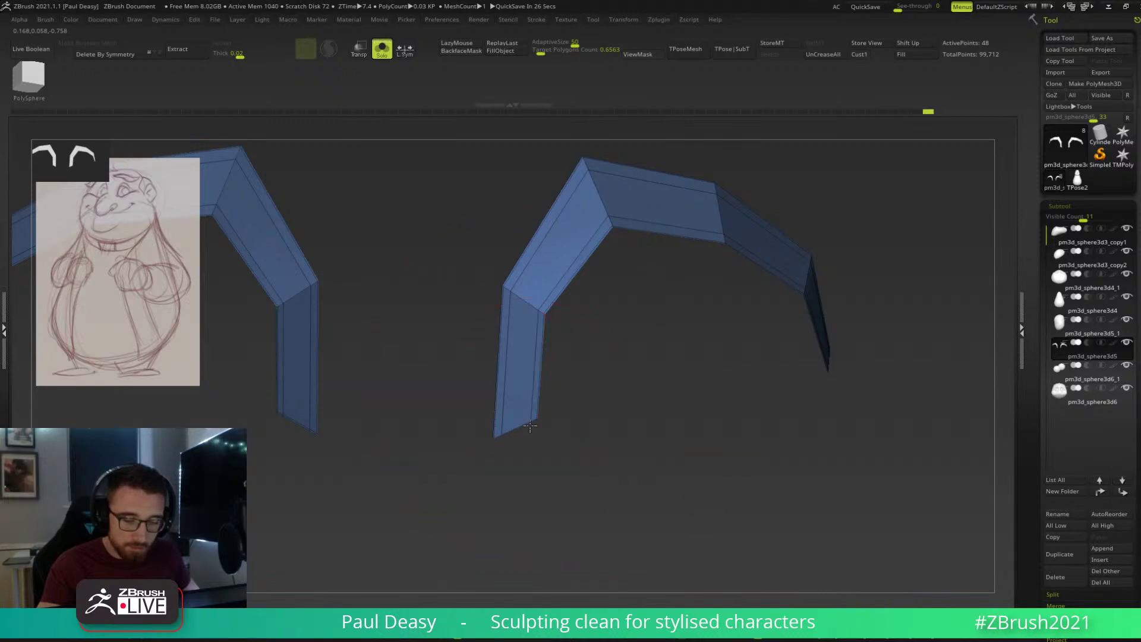
drag(663, 411, 656, 328)
drag(750, 297, 697, 294)
click(655, 280)
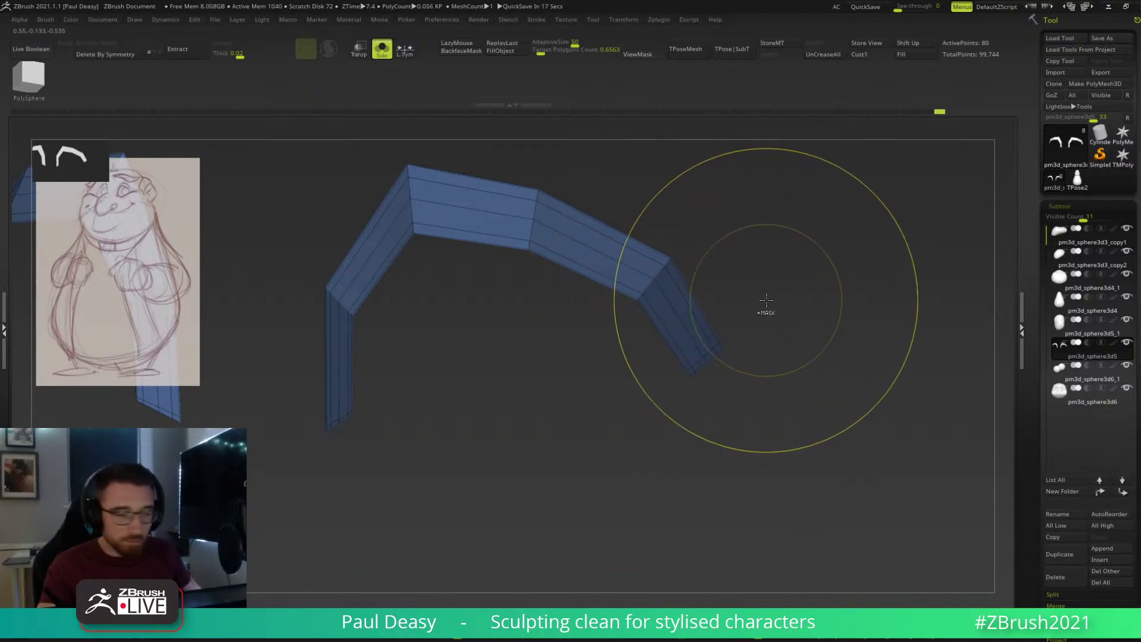
Subdivide the isolated eyelid strips and undo the excess subdivision and masking.
key(ctrl+d)
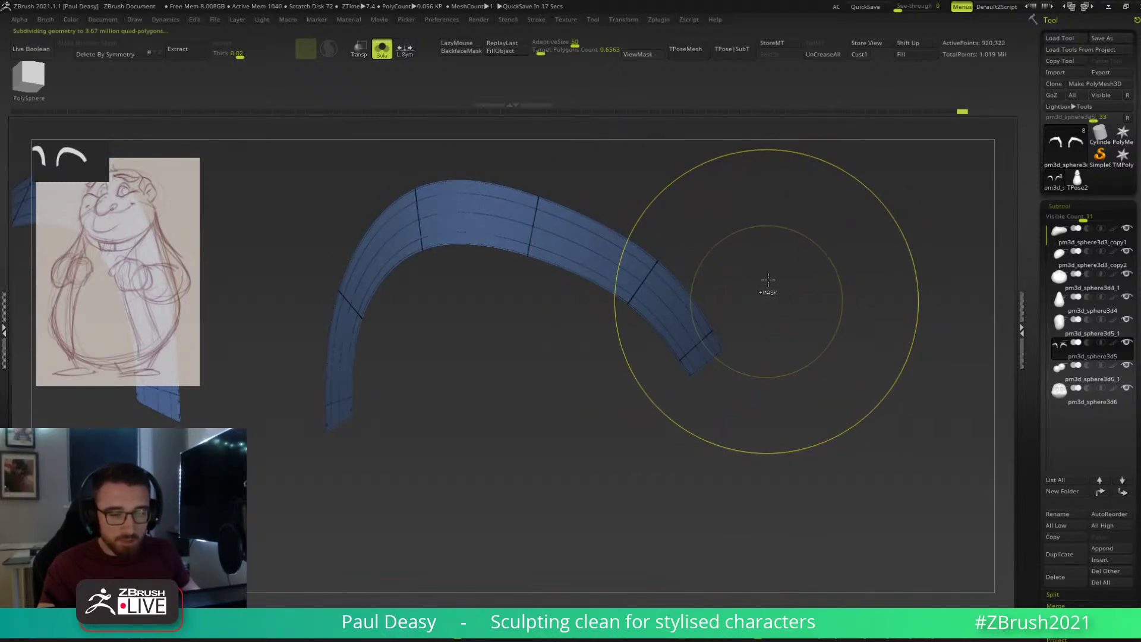
right_click(768, 279)
ctrl+click(768, 280)
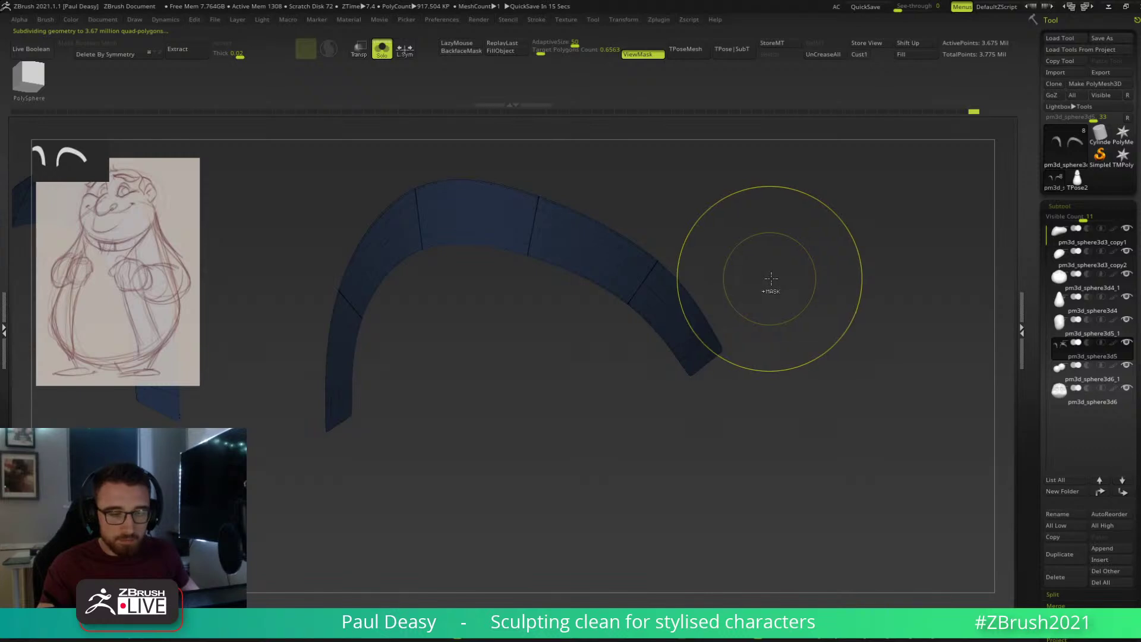
key(ctrl+z)
key(ctrl+z)
key(ctrl+z)
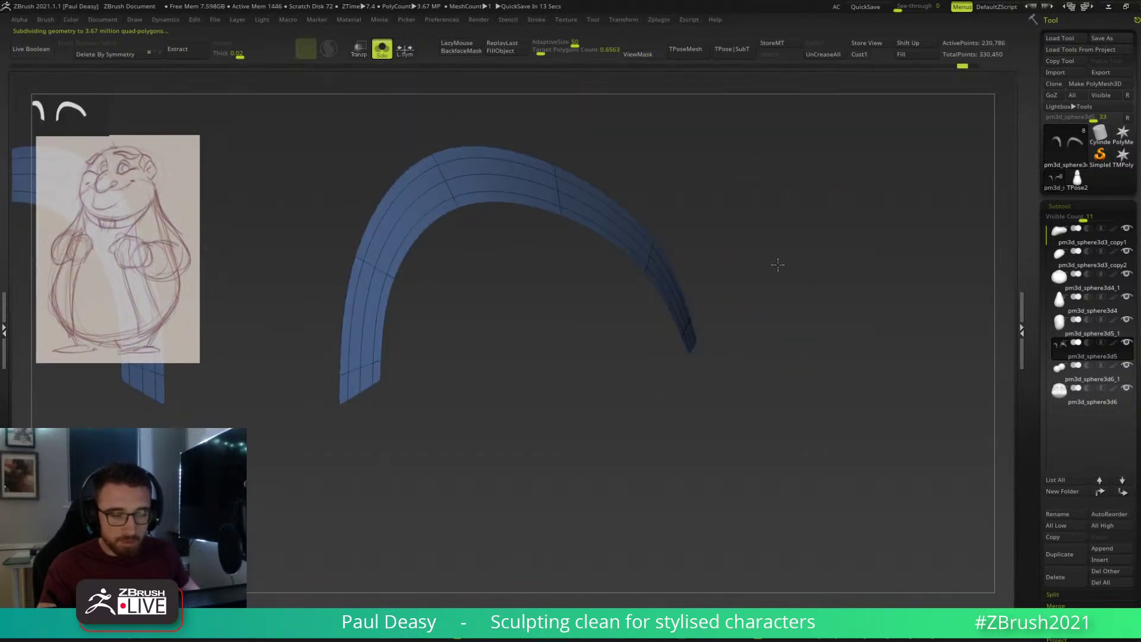
key(ctrl+z)
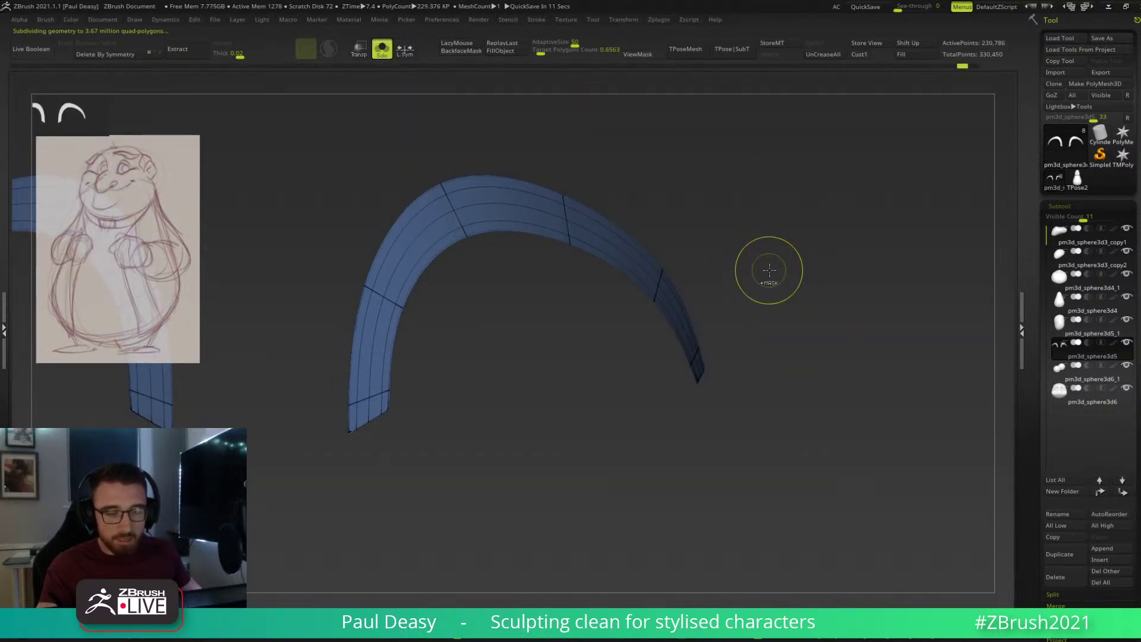
Show the whole head and reshape the inner and upper parts of the eyelid strips to hug the eyes.
key(ctrl+shift+s)
key(space)
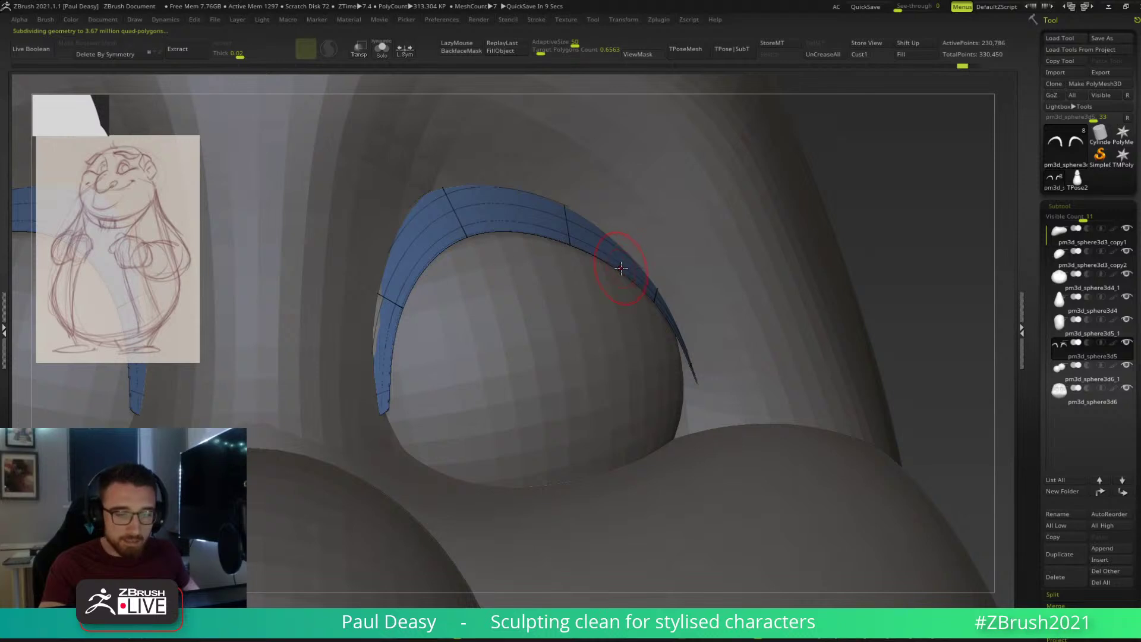
right_drag(624, 268, 604, 284)
drag(558, 261, 530, 263)
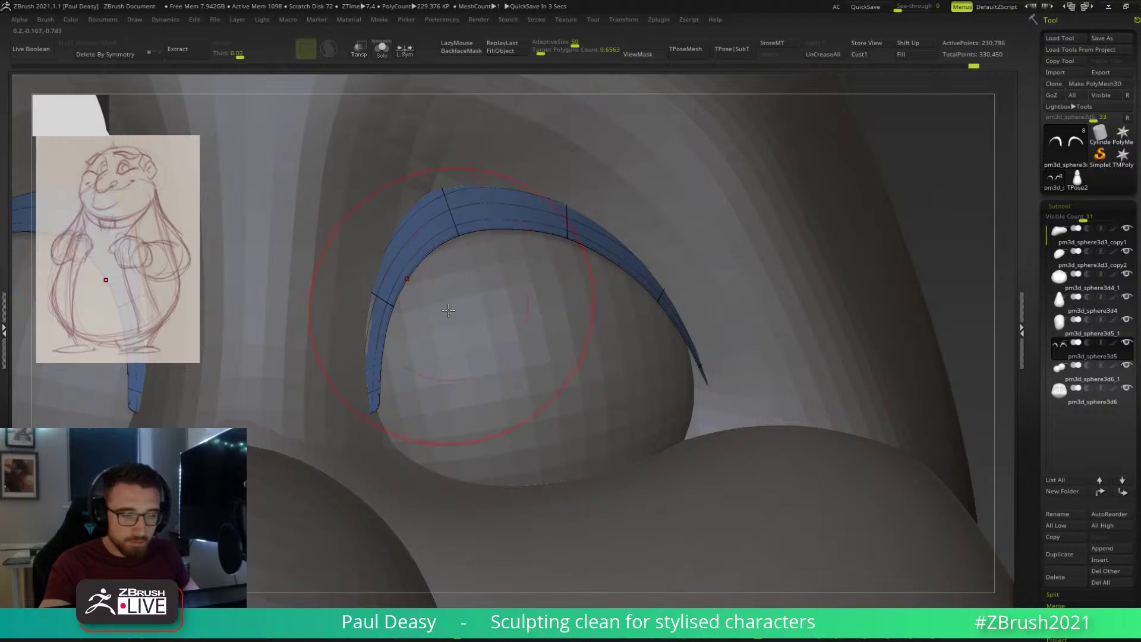
right_drag(458, 297, 425, 323)
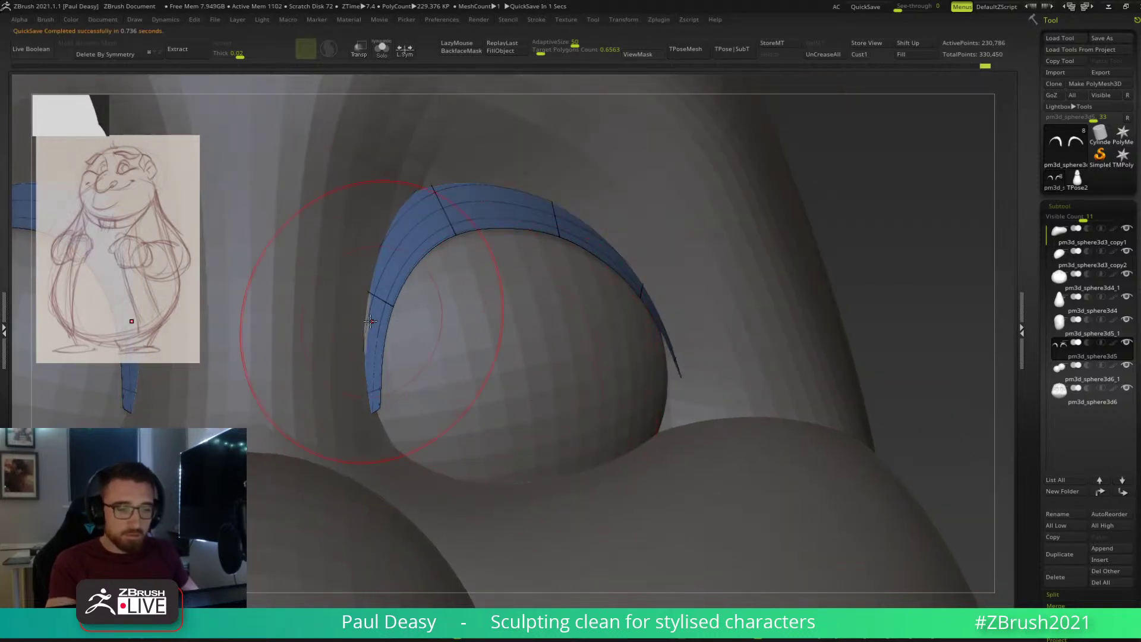
key(space)
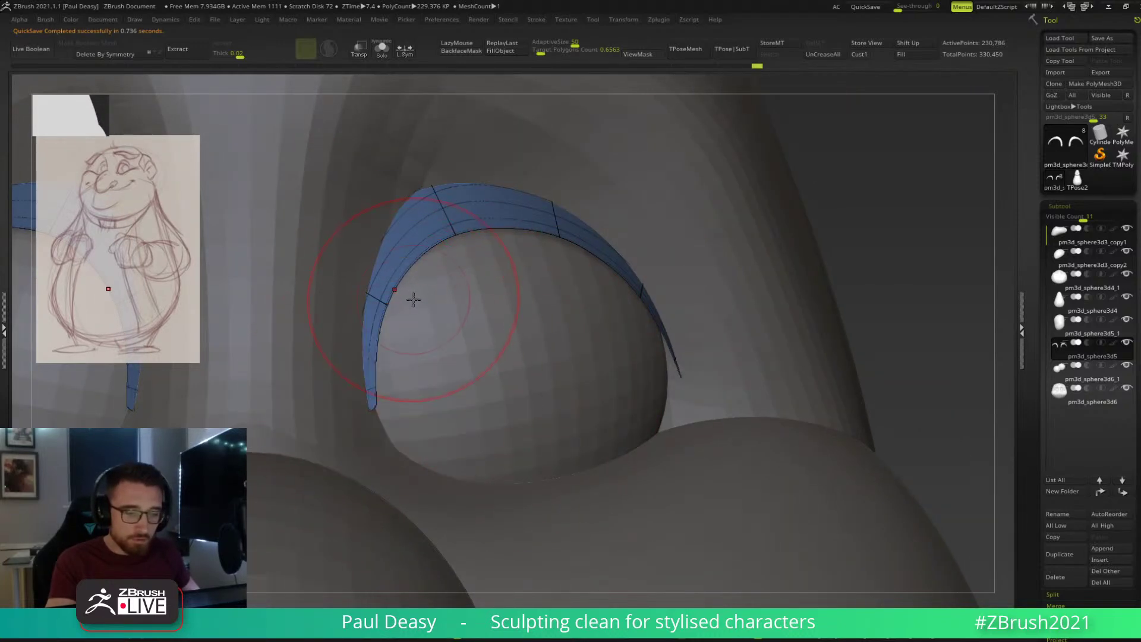
right_drag(614, 282, 661, 300)
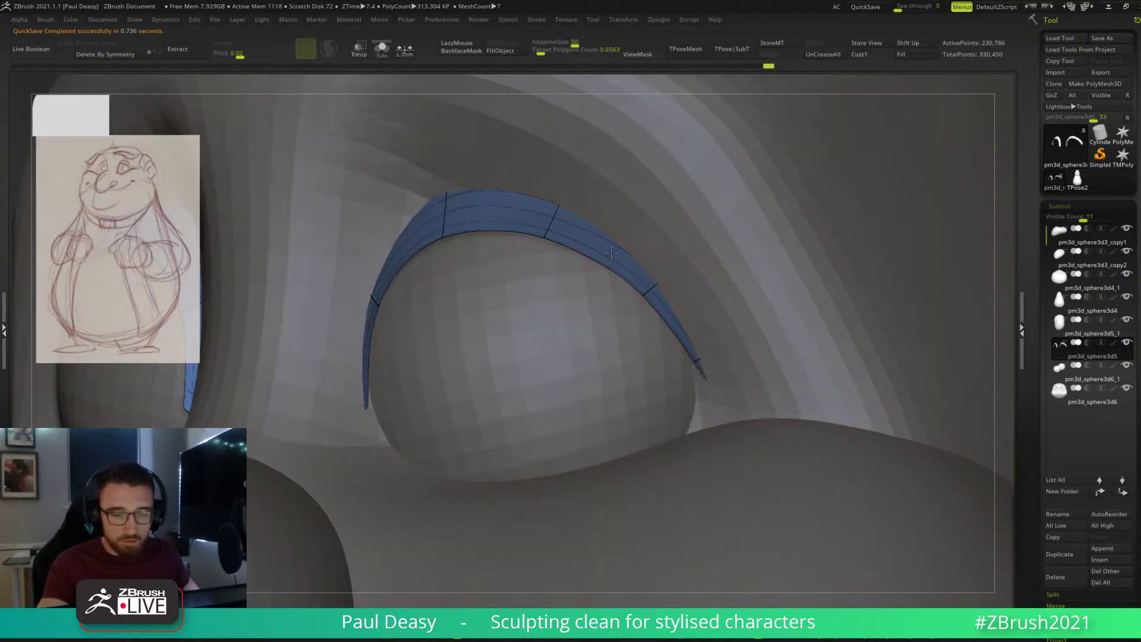
right_drag(603, 233, 575, 239)
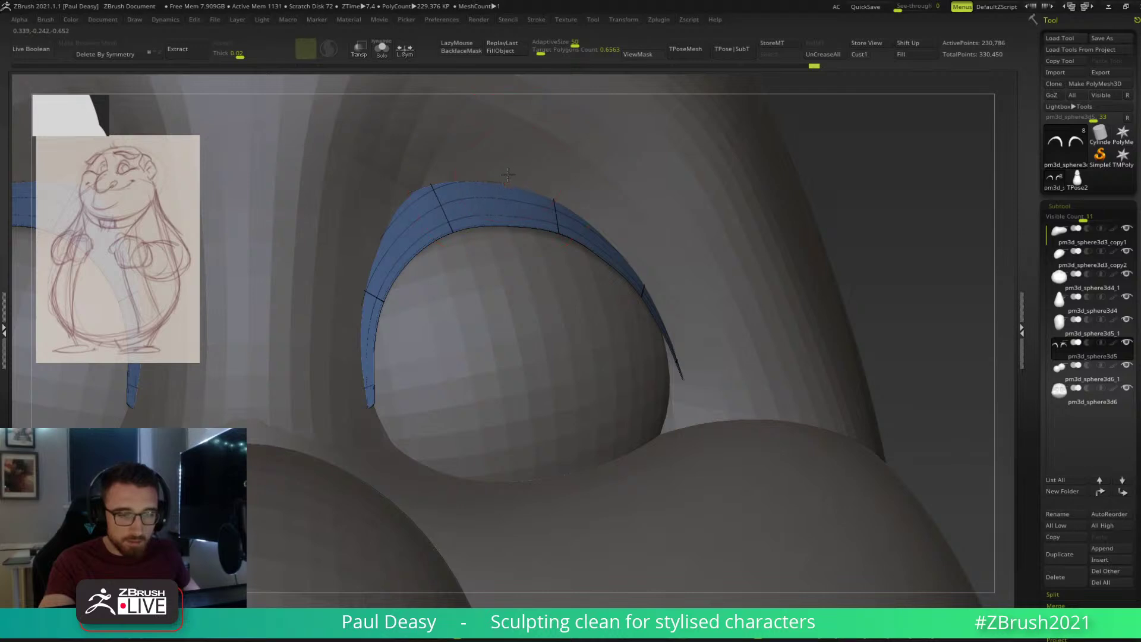
Adjust the brush size and refine the eyelid strip's upper outer curve against the eye from the side.
key(space)
key(s)
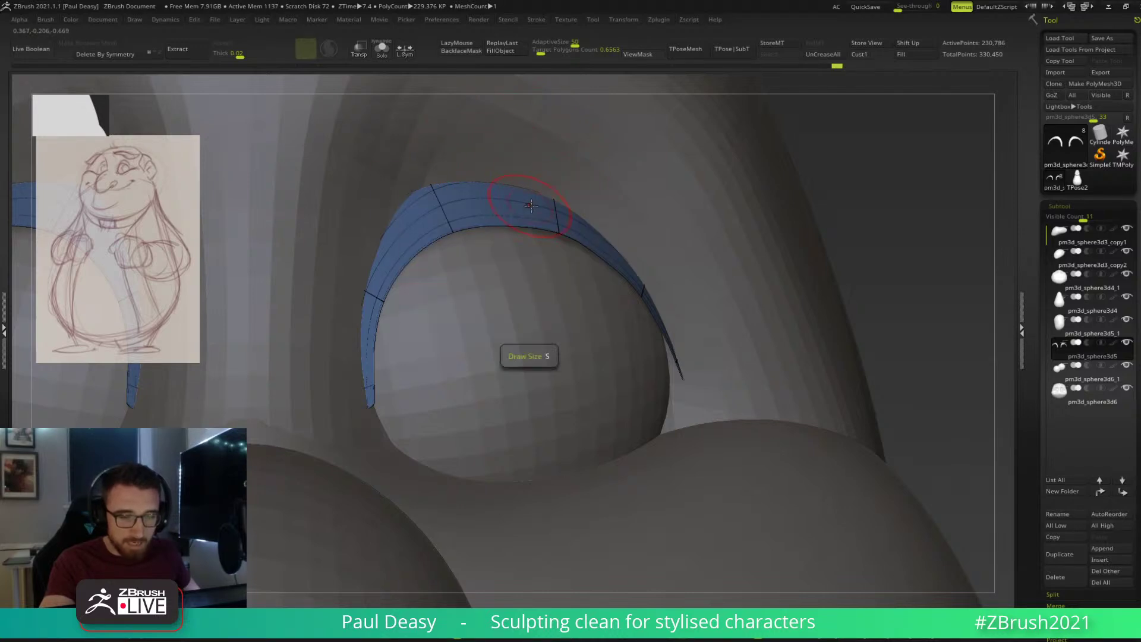
mouse_move(523, 279)
right_down()
mouse_move(500, 306)
mouse_move(532, 309)
right_up()
key(space)
key(space)
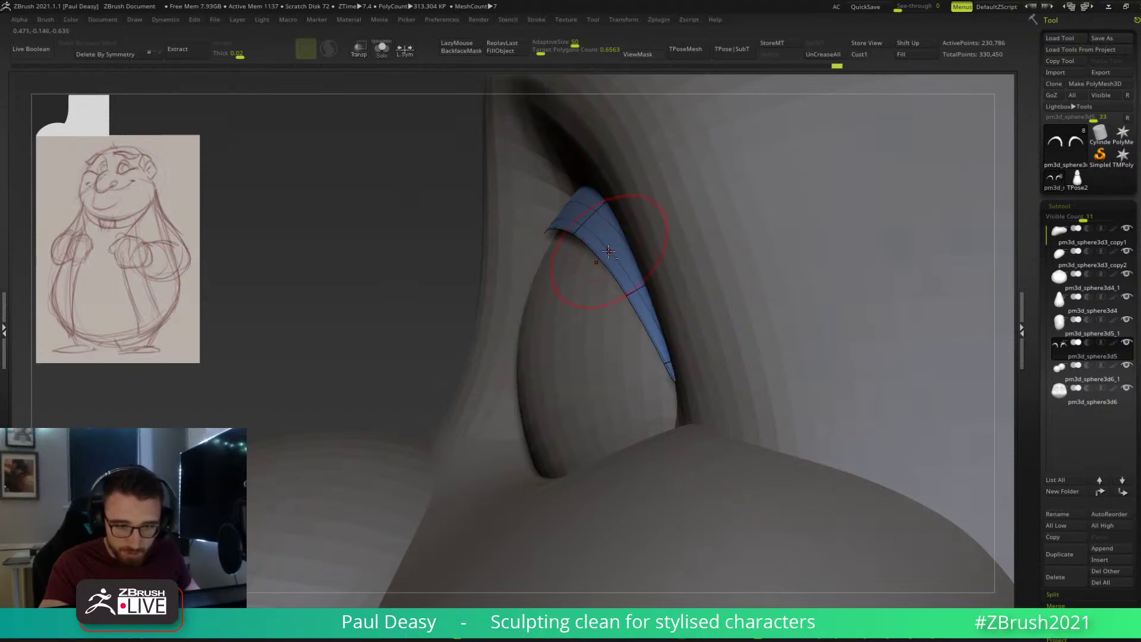
key(space)
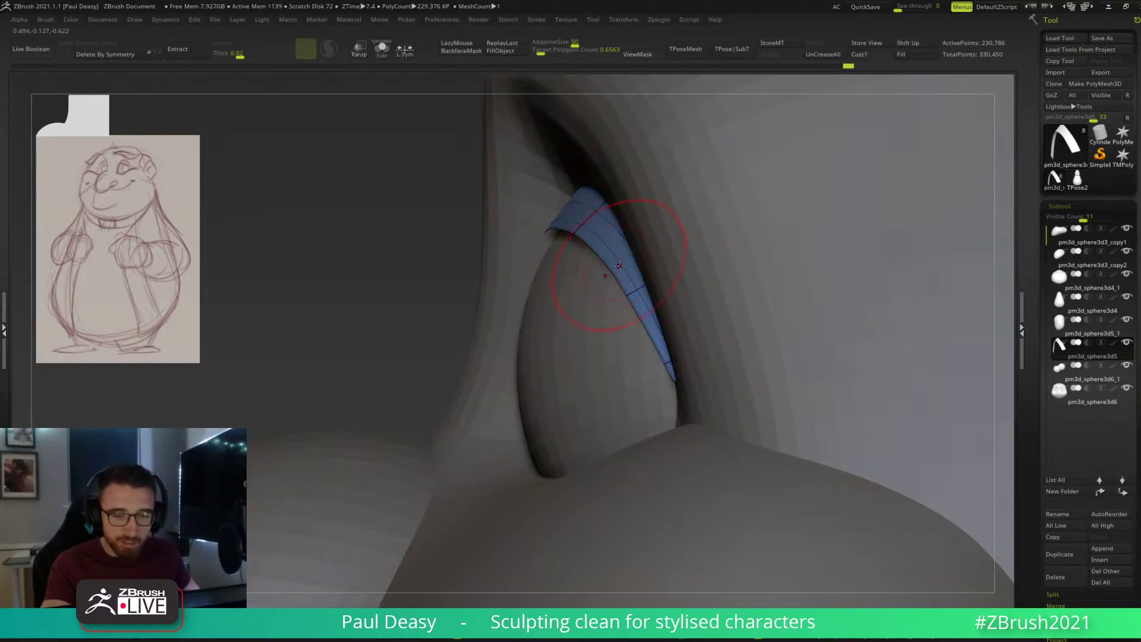
key(space)
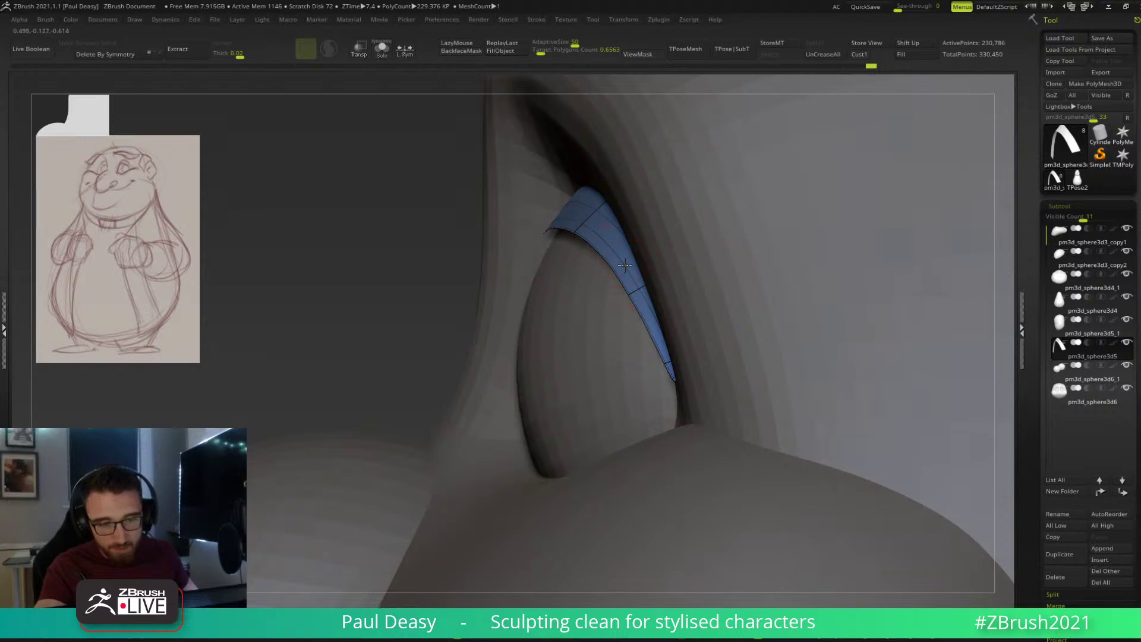
key(space)
key(space)
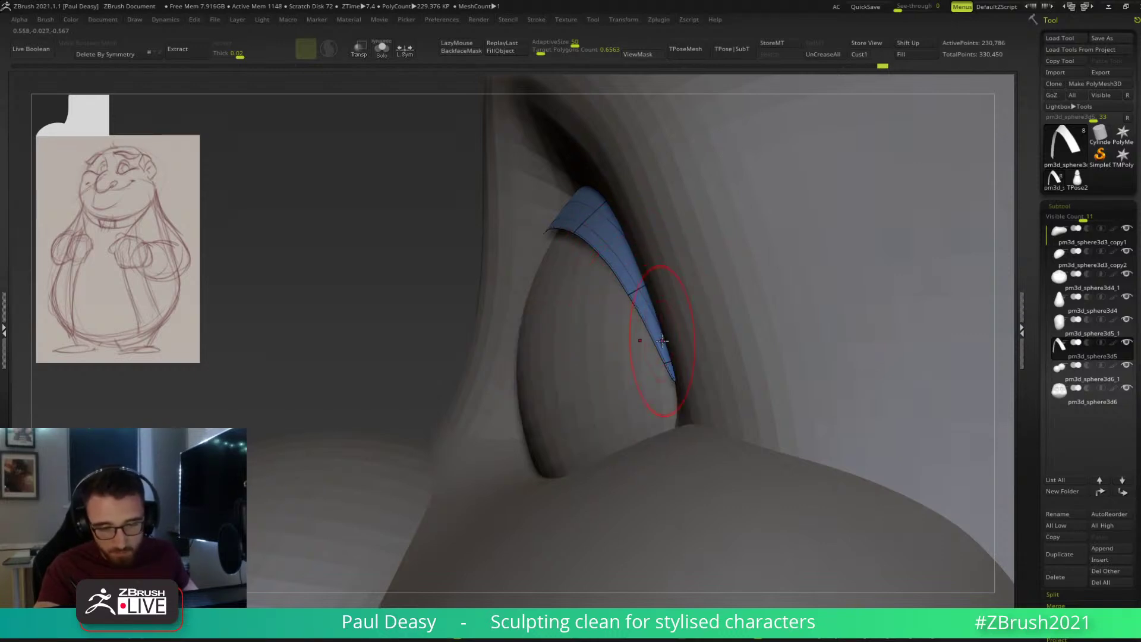
Pull the outer ends of the eyelid strips down and around the outer edge of the eyes.
drag(667, 338, 667, 331)
mouse_move(667, 331)
right_down()
mouse_move(734, 380)
mouse_move(723, 395)
right_up()
drag(724, 395, 688, 476)
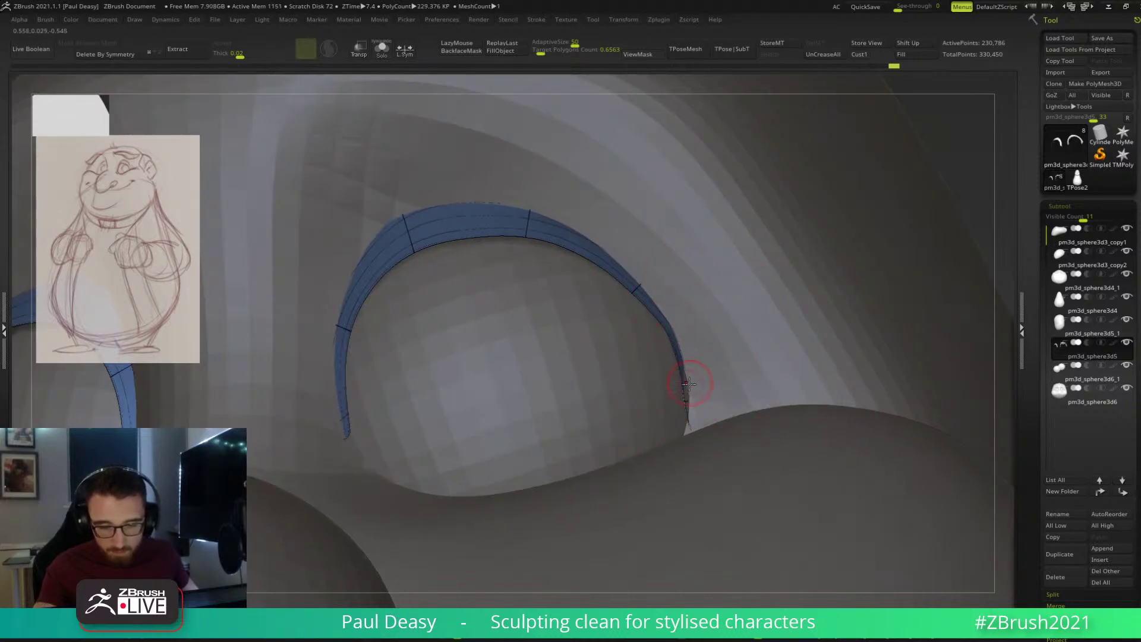
drag(695, 388, 707, 383)
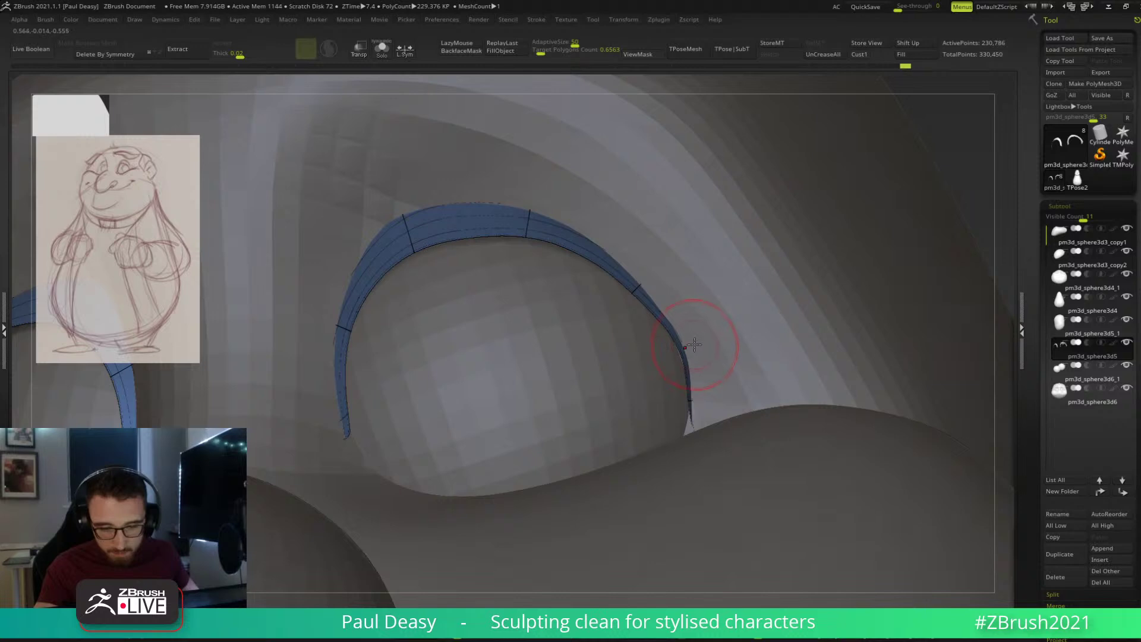
drag(698, 375, 695, 352)
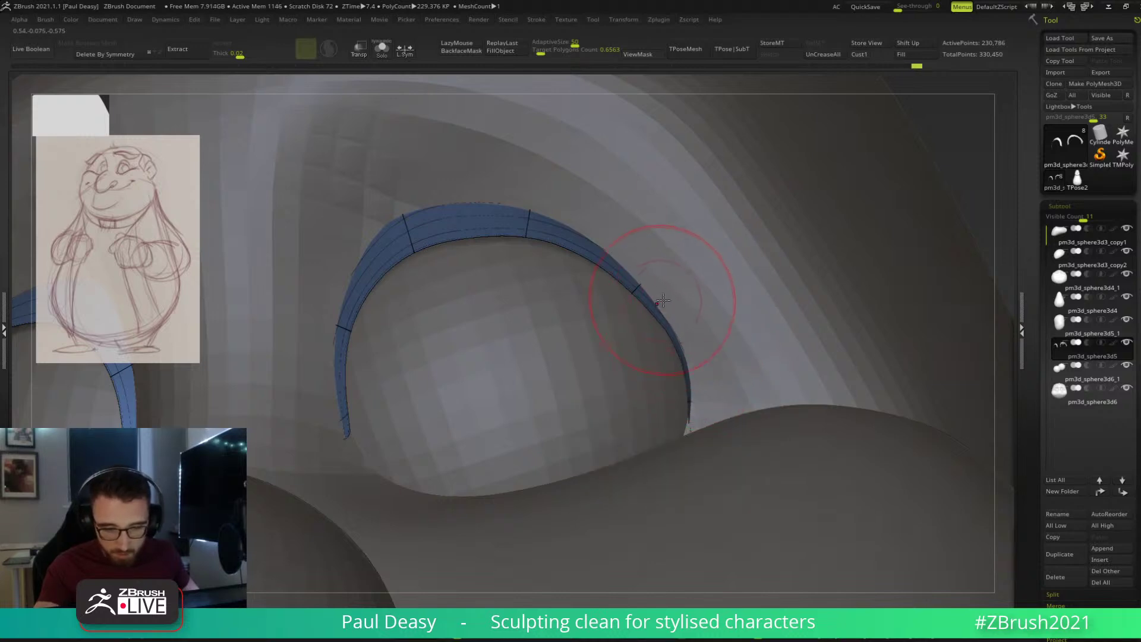
drag(667, 299, 657, 292)
key(space)
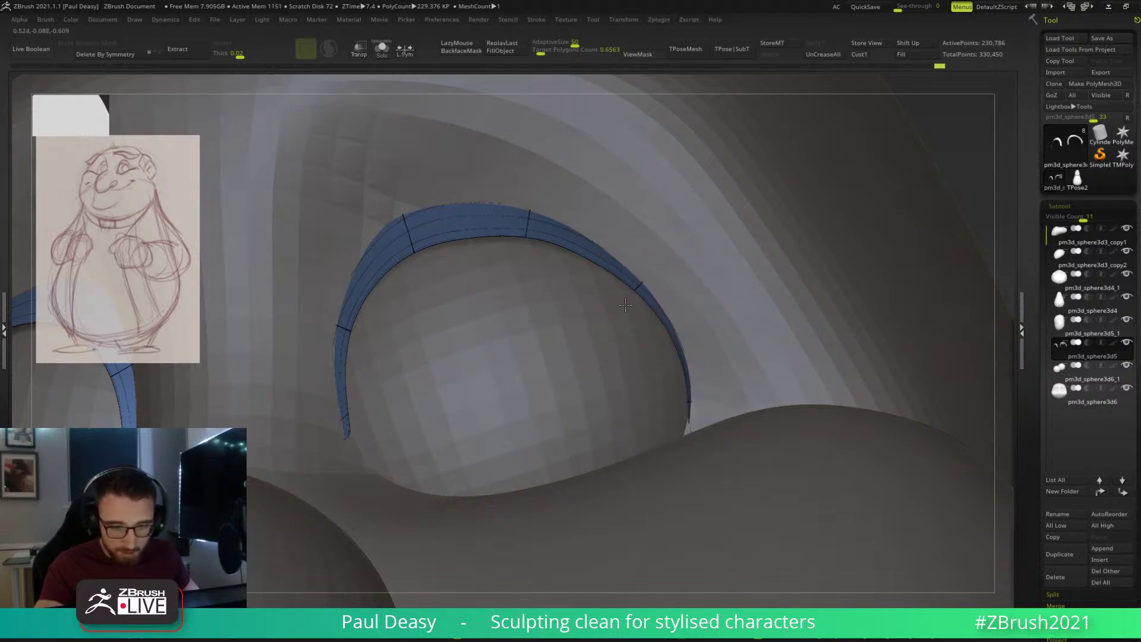
Shape the inner ends of the eyelid strips so they wrap closely around the inner side of the eyes.
mouse_move(612, 315)
right_down()
mouse_move(523, 356)
mouse_move(648, 341)
right_up()
drag(350, 422, 359, 416)
mouse_move(488, 425)
right_down()
mouse_move(372, 439)
mouse_move(364, 423)
right_up()
mouse_move(359, 414)
mouse_down()
mouse_move(370, 437)
mouse_move(353, 349)
mouse_up()
drag(361, 396, 359, 390)
right_drag(806, 322, 897, 332)
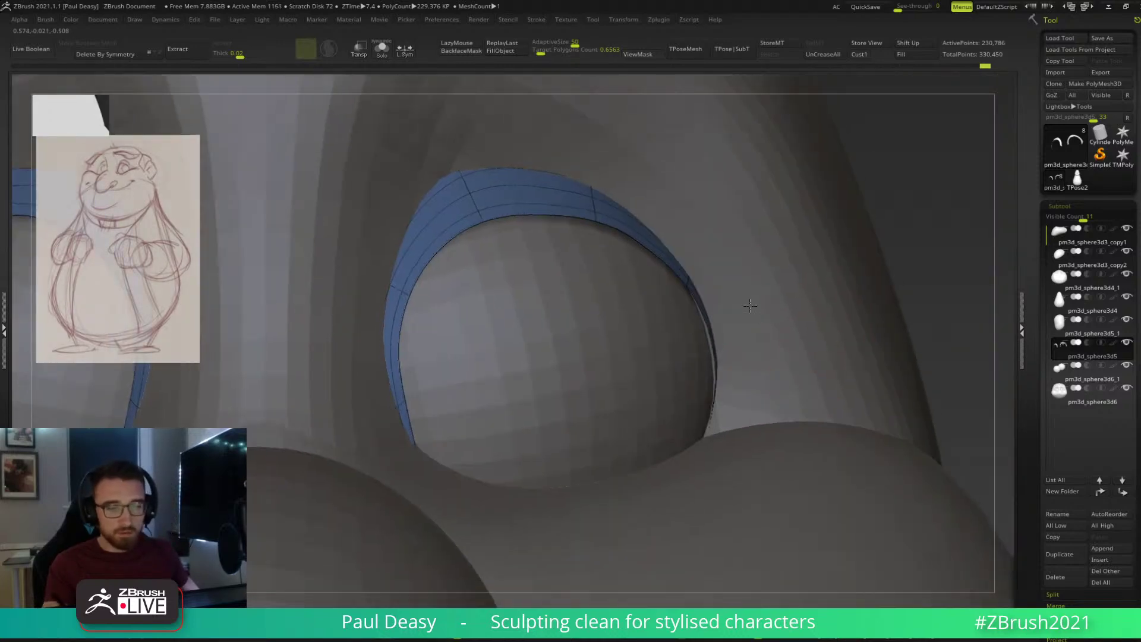
Hide the polyframe, return the eyelid strips to their lowest subdivision level, and turn dynamic subdivision on for them.
key(f)
key(shift+f)
right_drag(866, 323, 678, 300)
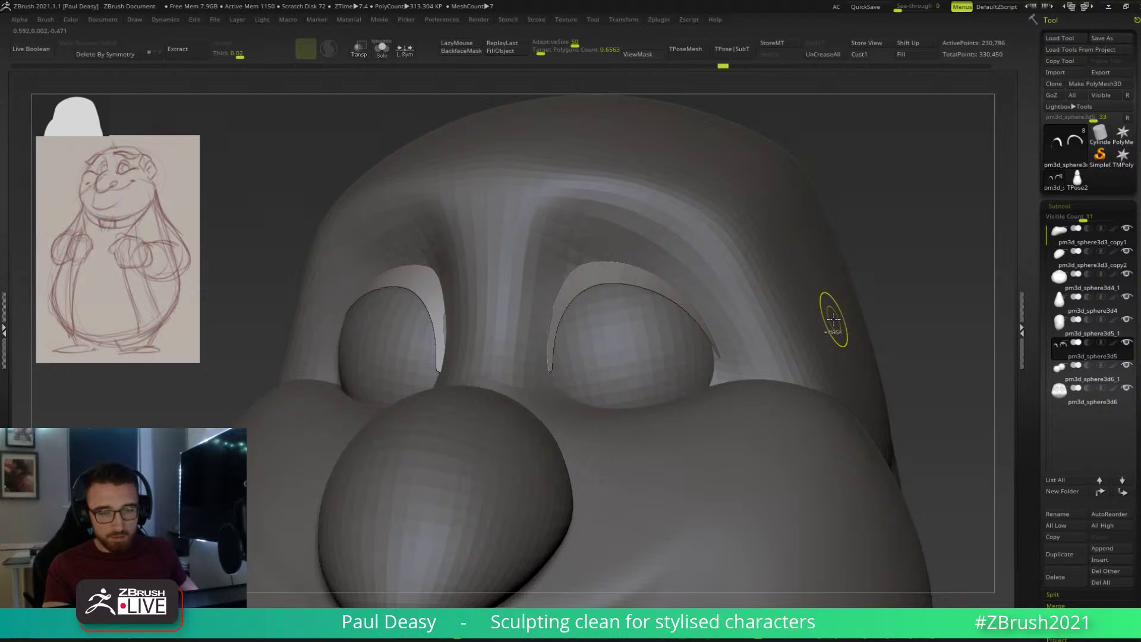
key(shift+d)
shift+right_drag(799, 302, 851, 292)
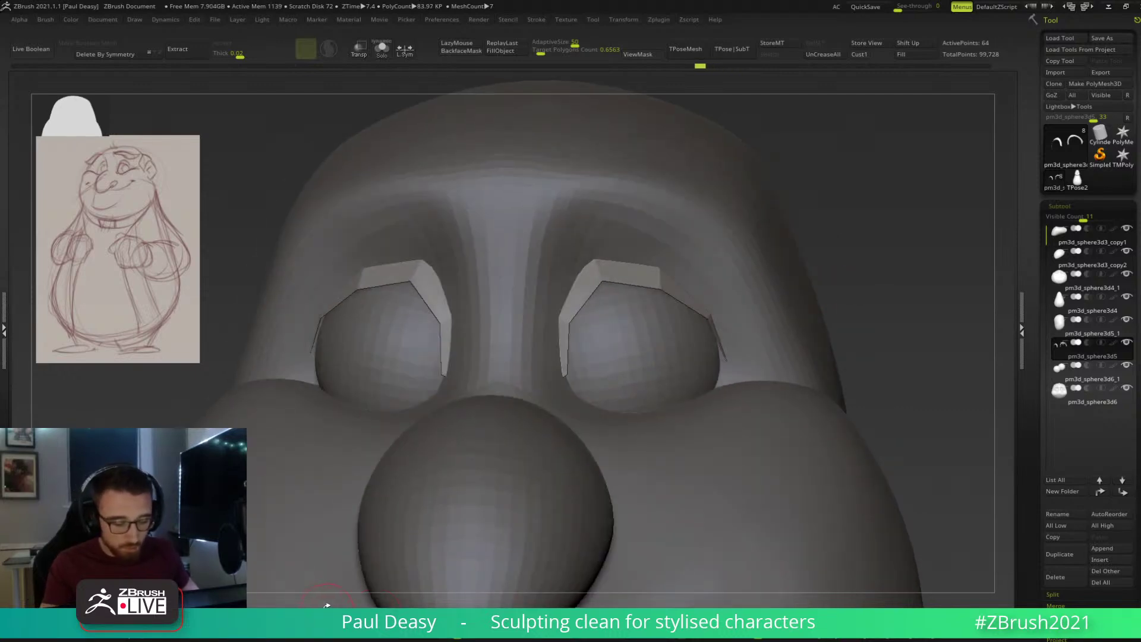
drag(1035, 291, 1034, 252)
key(shift+d)
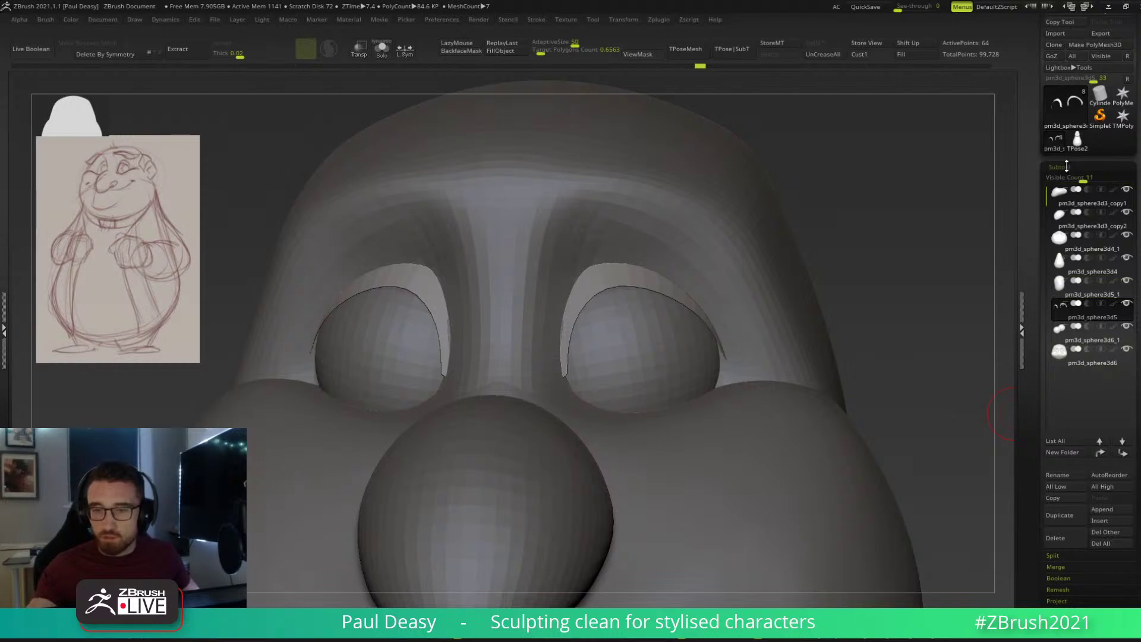
Open the Dynamic Subdiv settings in the subtool's geometry options and review the Apply and Thickness options.
scroll(1070, 416, down, 3)
scroll(1064, 476, down, 5)
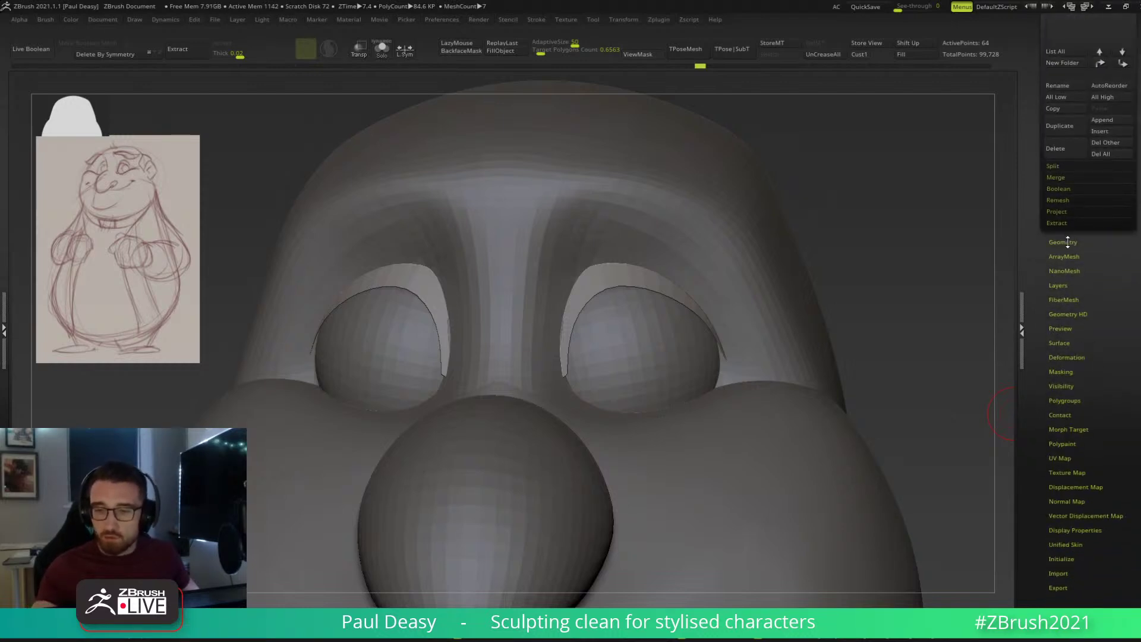
click(1062, 242)
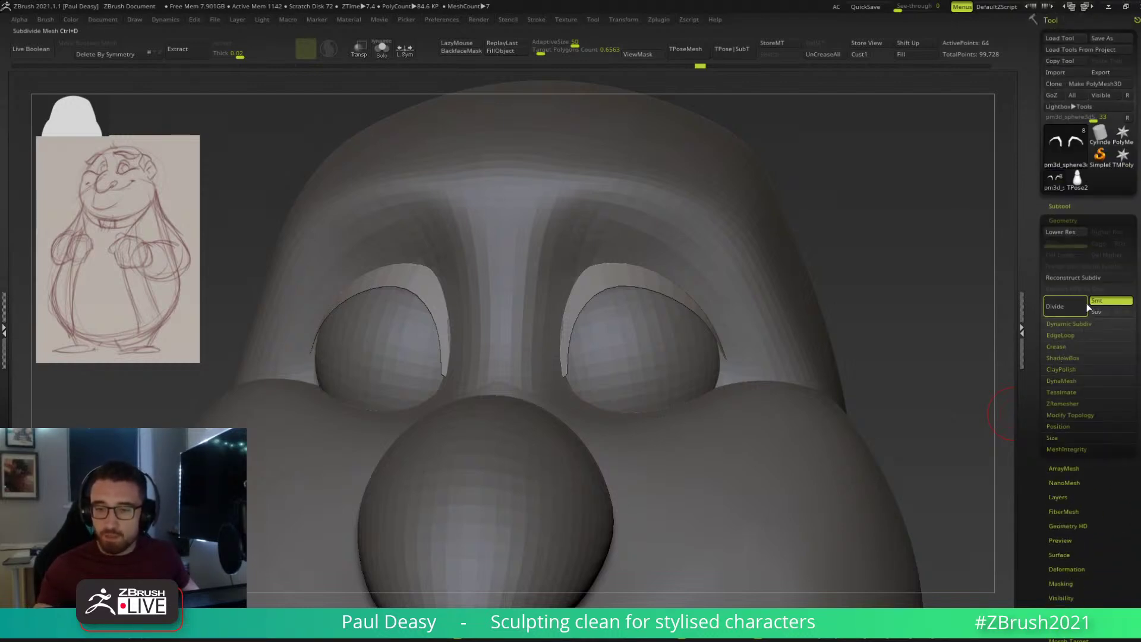
click(1087, 324)
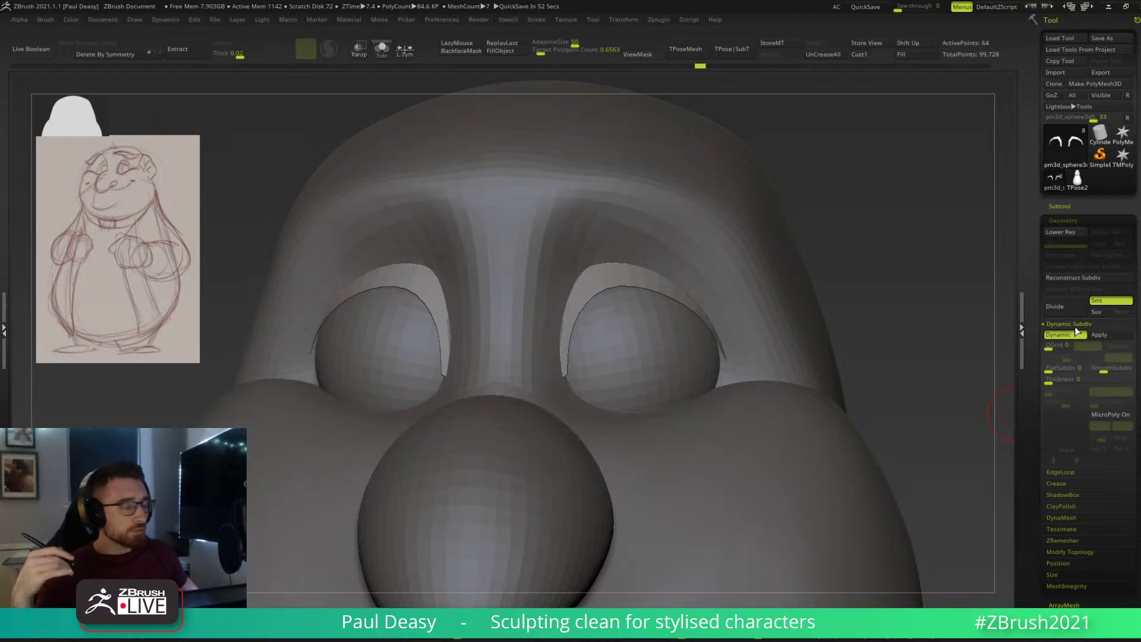
drag(1032, 328, 1032, 309)
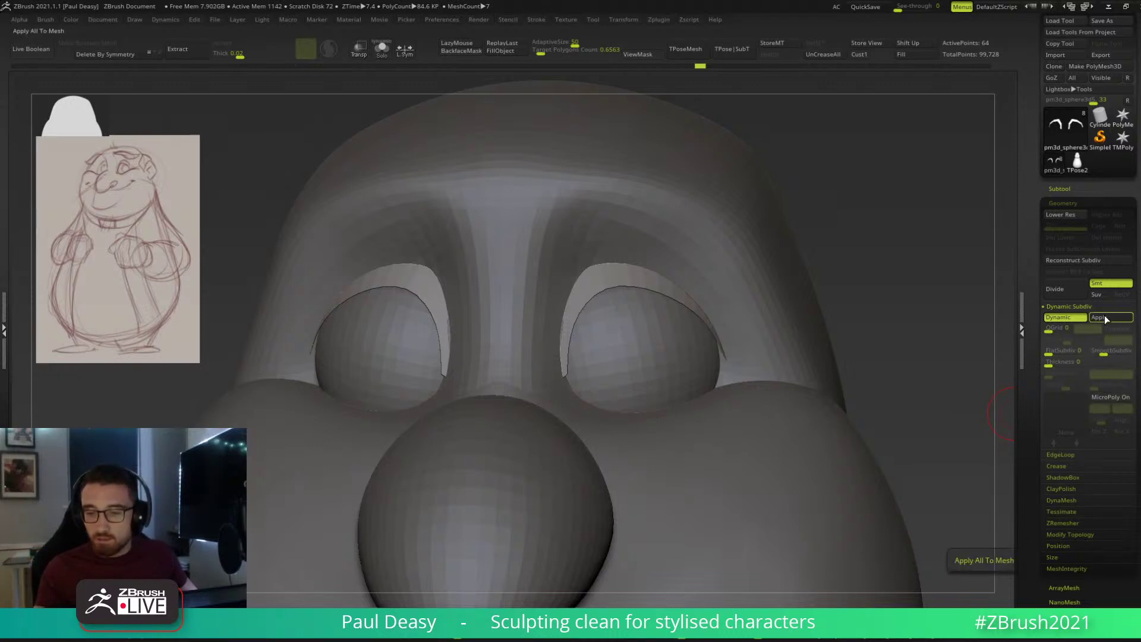
scroll(1088, 332, down, 1)
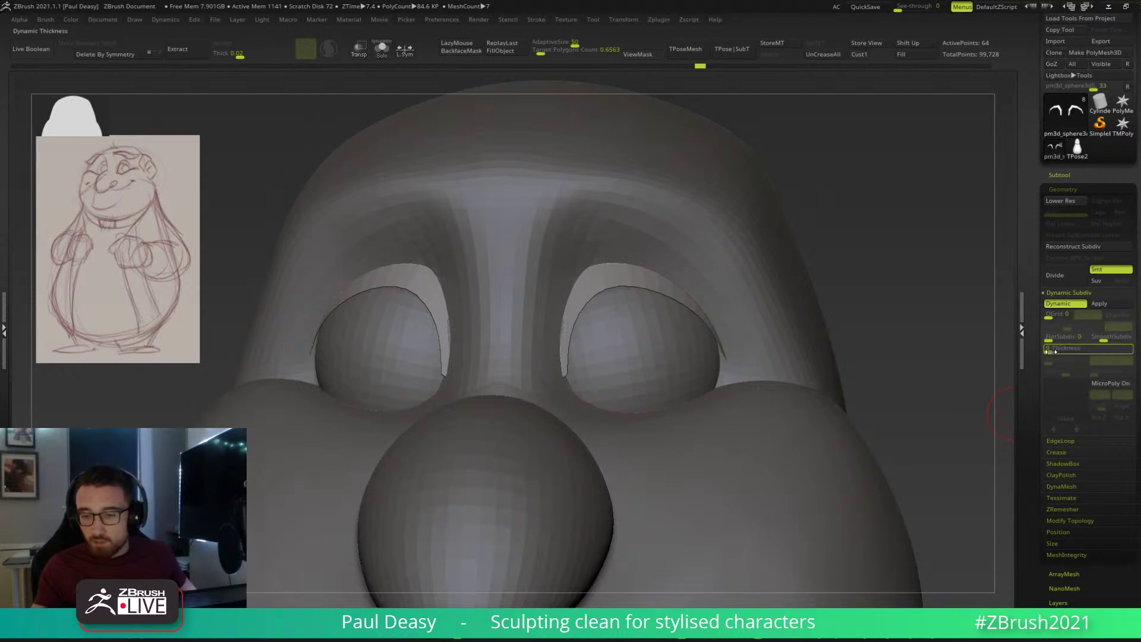
Reshape the outer sides of the eyelid strips so they follow the outer edge of the eyes.
mouse_move(889, 367)
mouse_down()
mouse_move(889, 327)
mouse_move(912, 344)
mouse_move(874, 321)
mouse_up()
key(space)
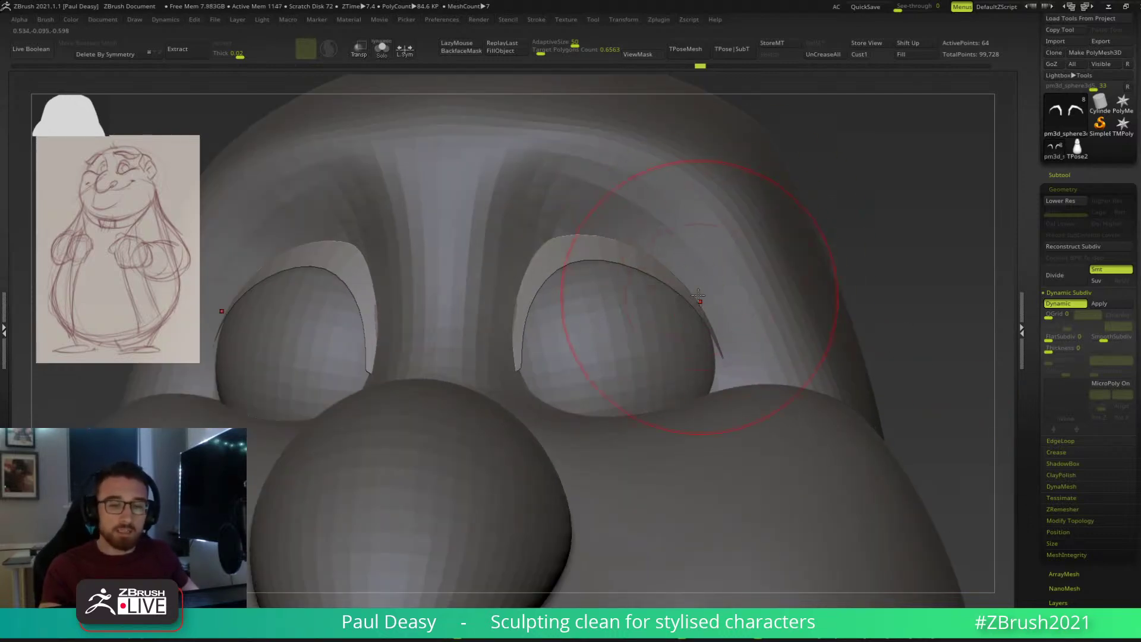
drag(687, 288, 729, 353)
click(703, 314)
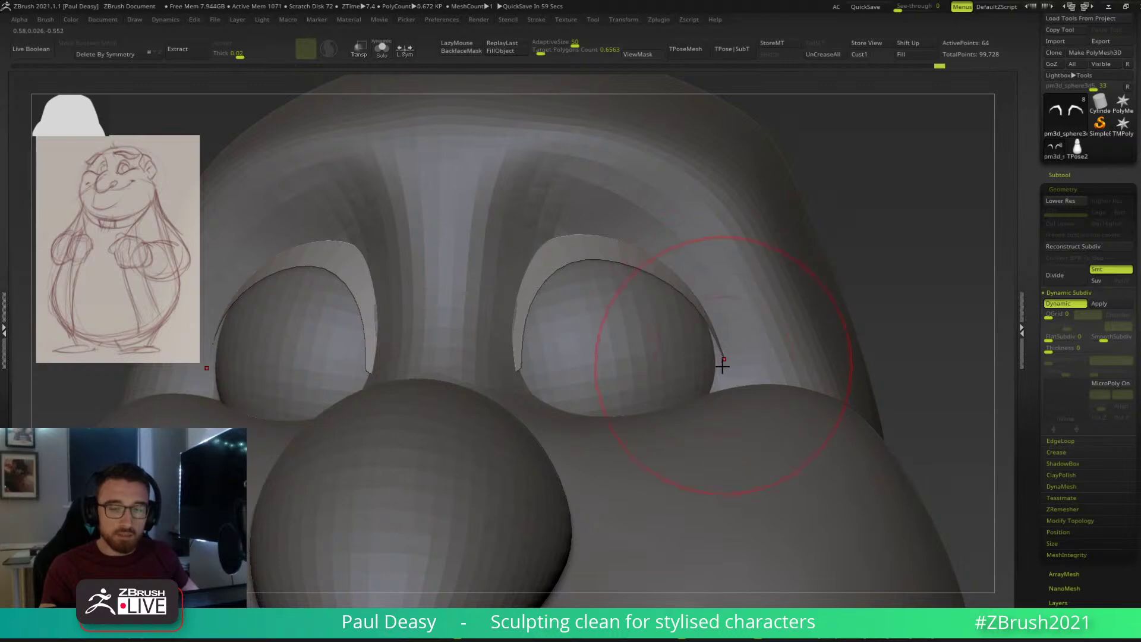
drag(696, 295, 709, 291)
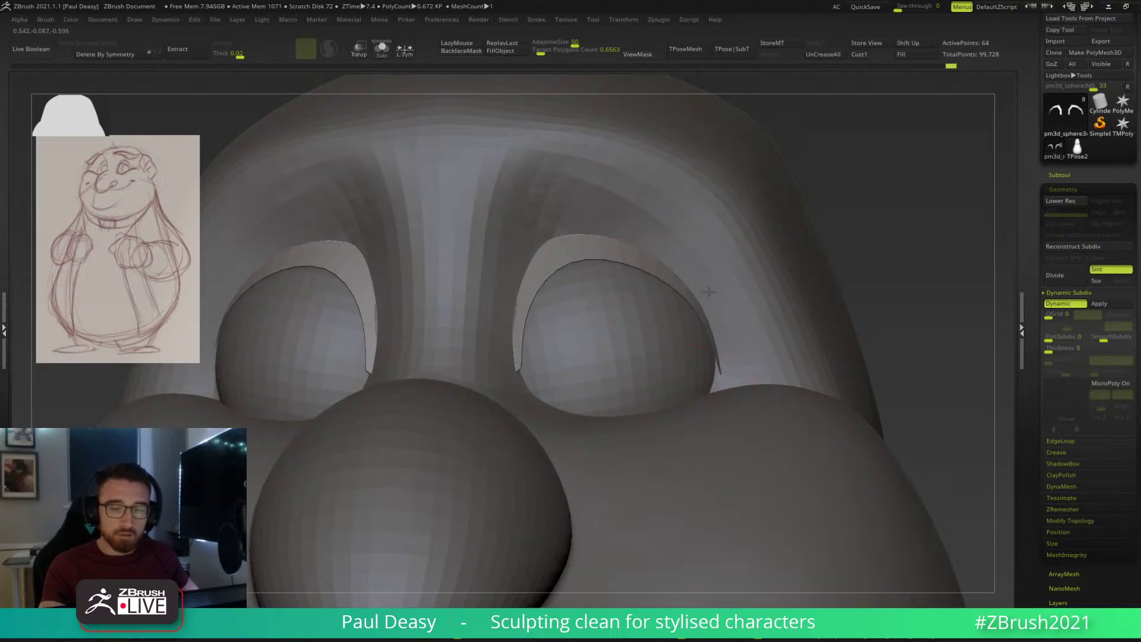
drag(842, 252, 838, 265)
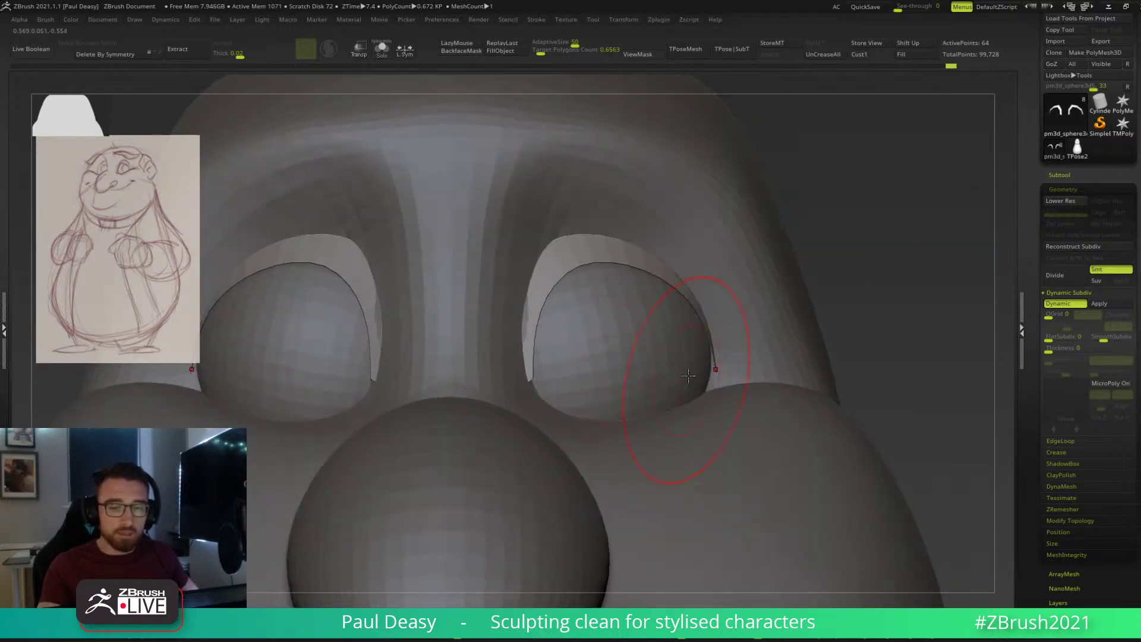
Isolate the eyelid strips with the polyframe shown and set the ZModeler polygon action to Extrude on All Polygons.
key(shift+f)
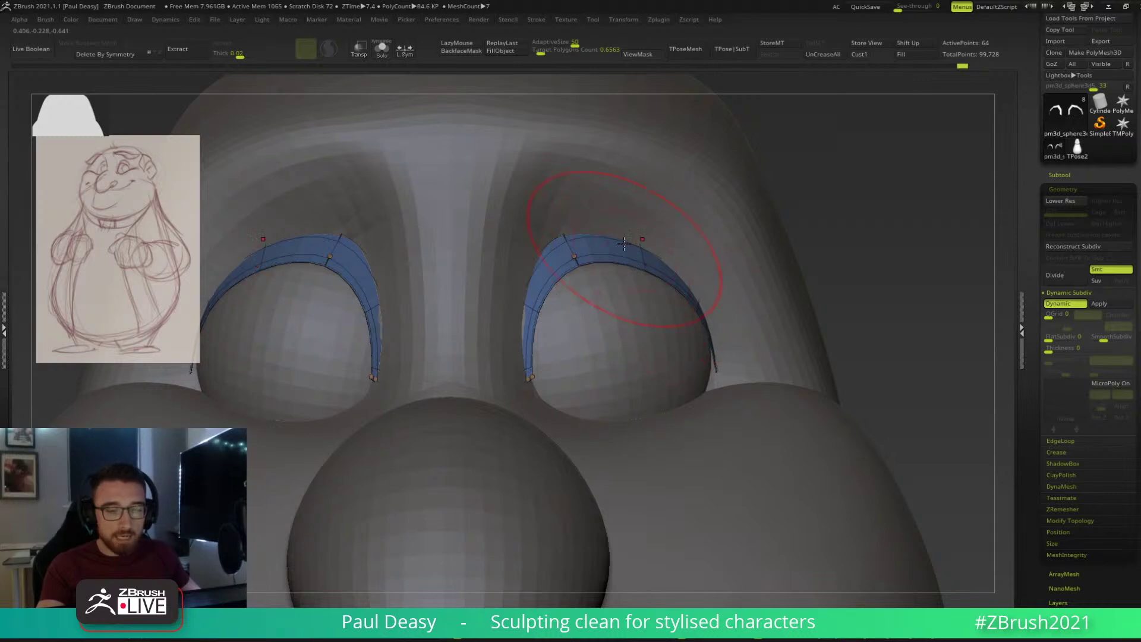
key(shift+alt+s)
drag(779, 257, 815, 297)
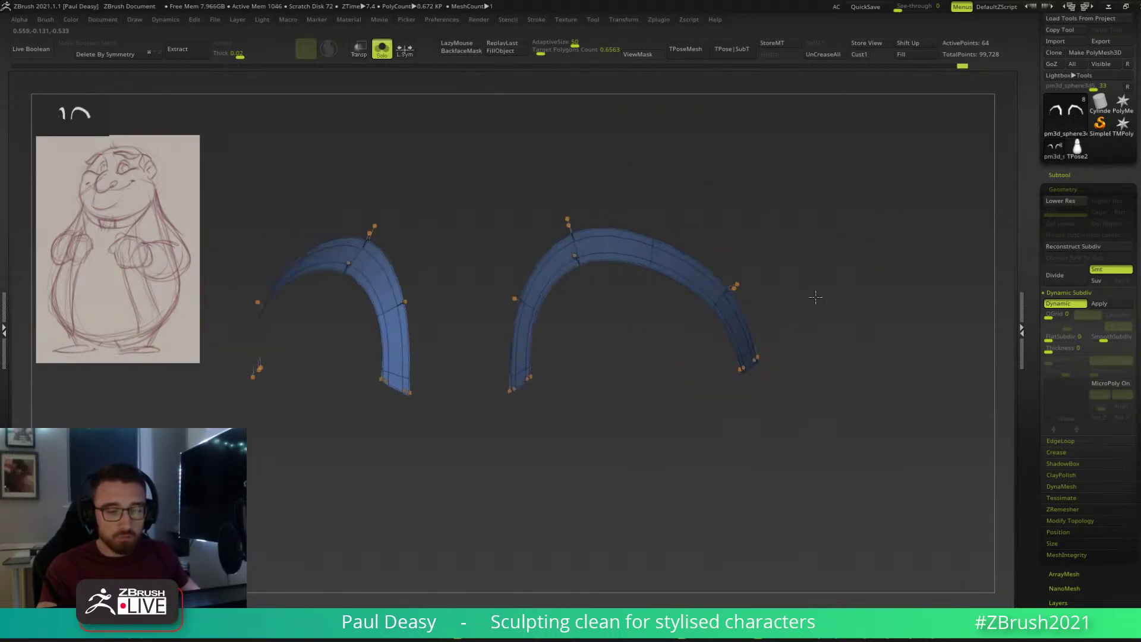
key(b)
key(z)
key(m)
key(space)
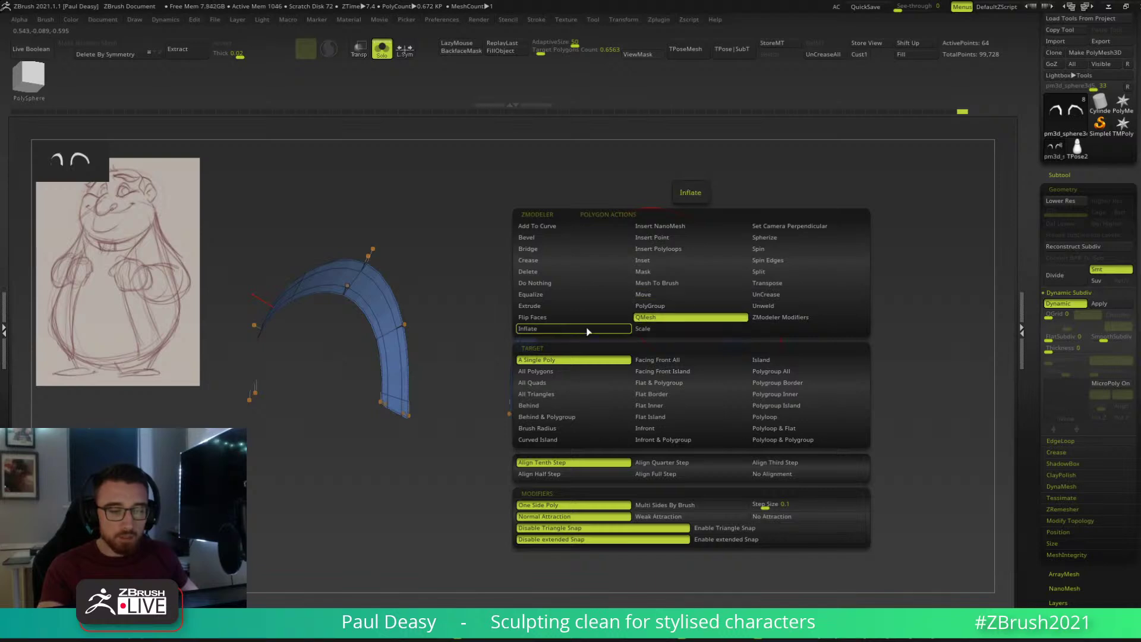
click(548, 306)
click(565, 372)
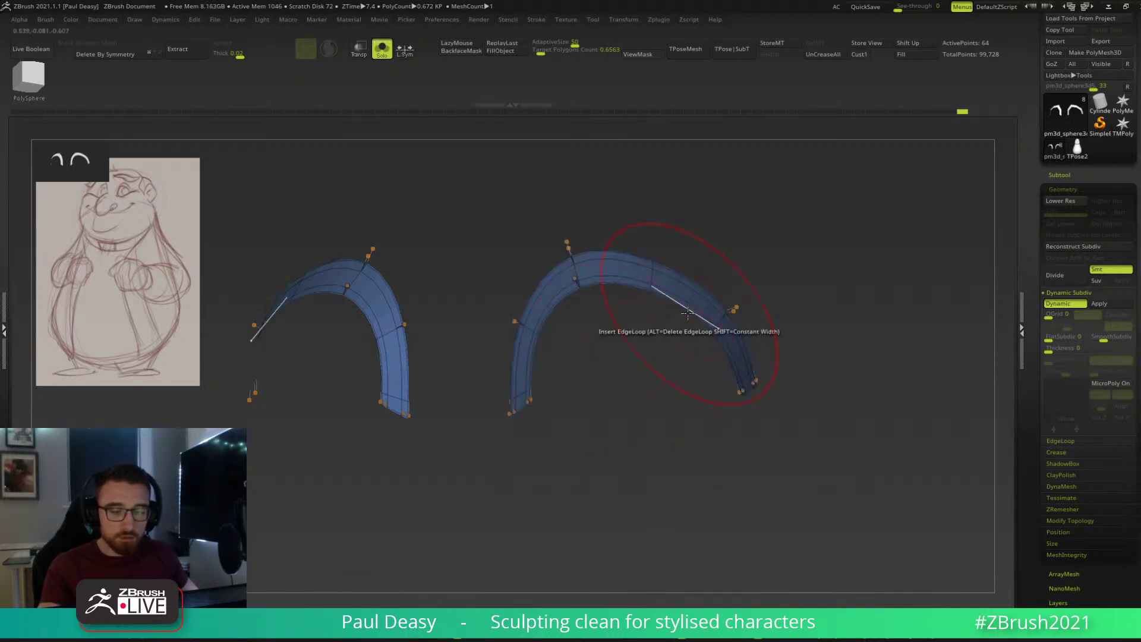
Try extruding all polygons of the eyelid strips for thickness, check them against the head, and undo the extrusion.
drag(692, 296, 699, 288)
key(shift+alt+s)
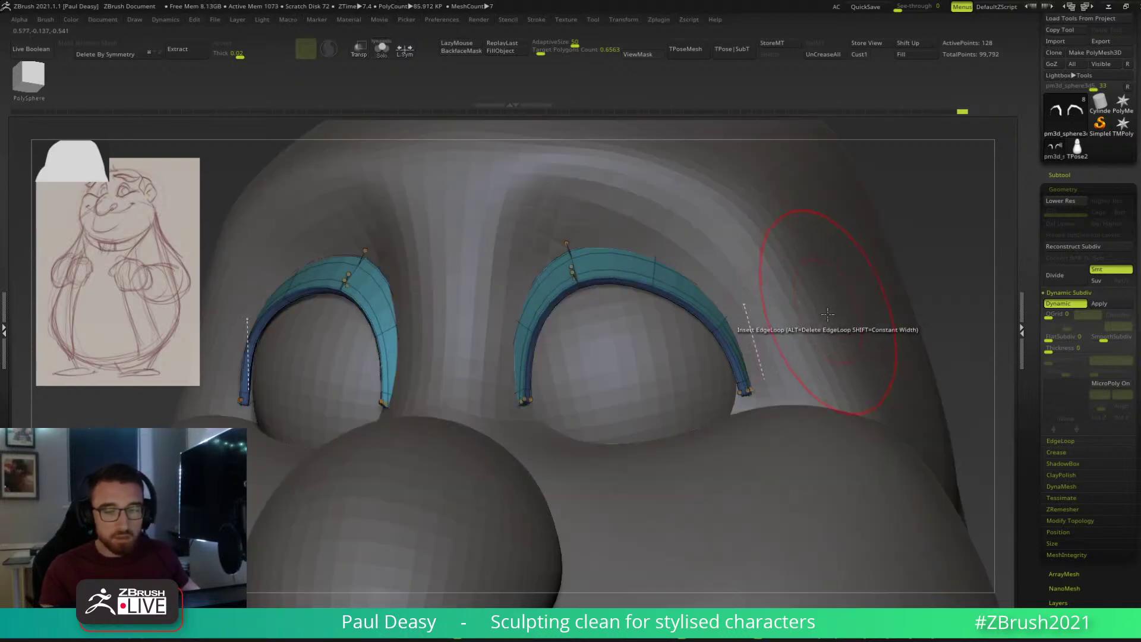
key(ctrl+z)
key(ctrl+z)
key(ctrl+shift+z)
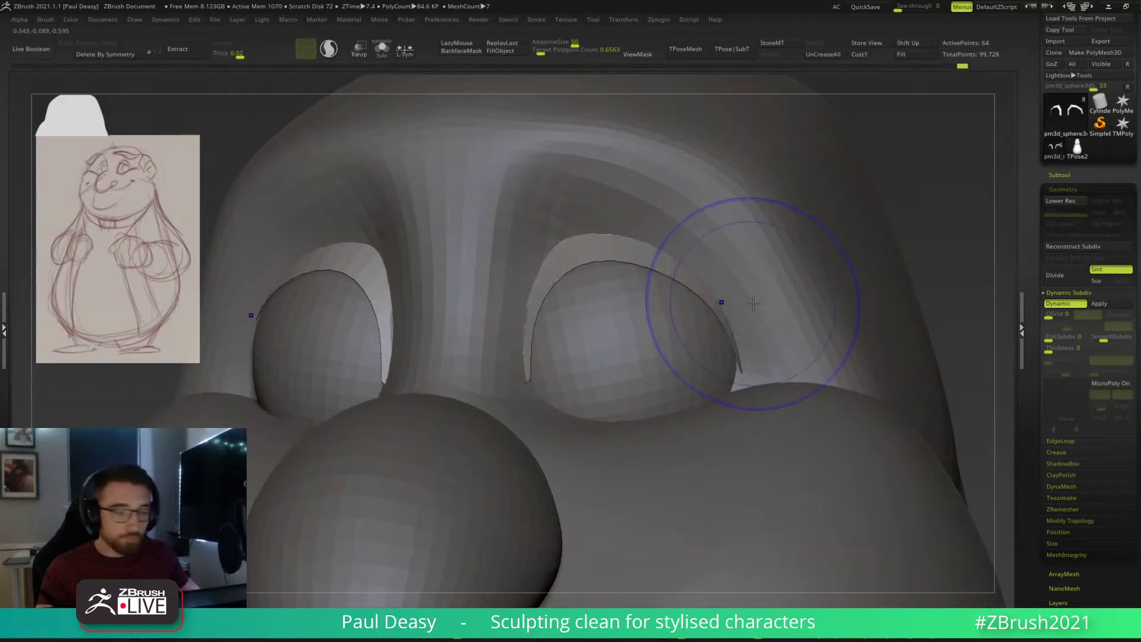
Give the eyelid strips a Dynamic Subdiv thickness of 0.00965.
right_drag(737, 284, 657, 380)
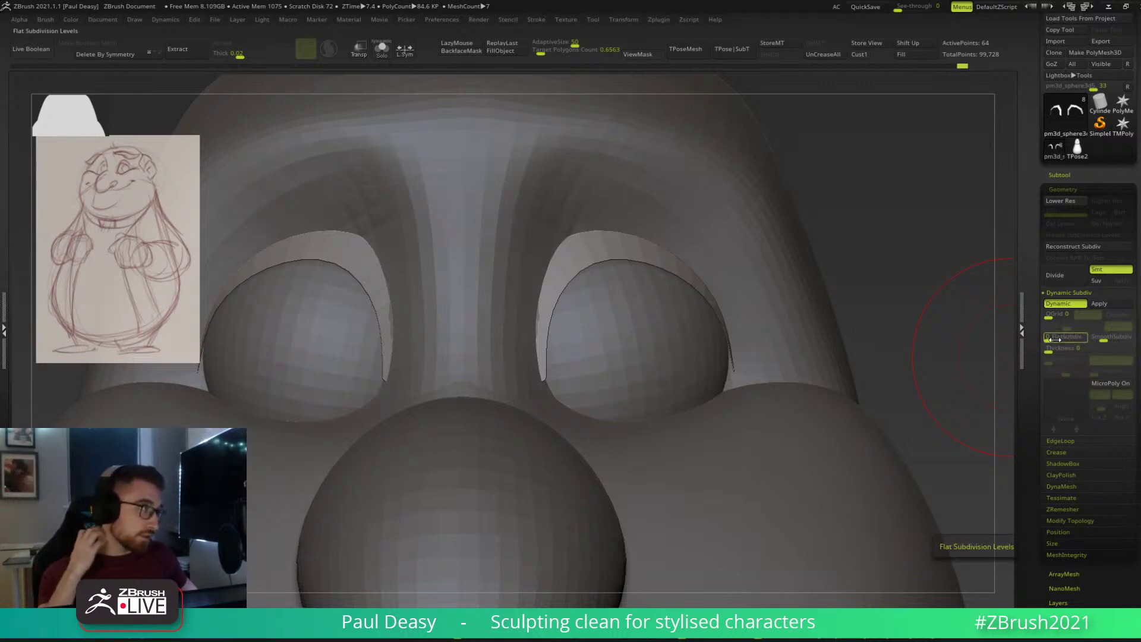
drag(1047, 351, 1071, 352)
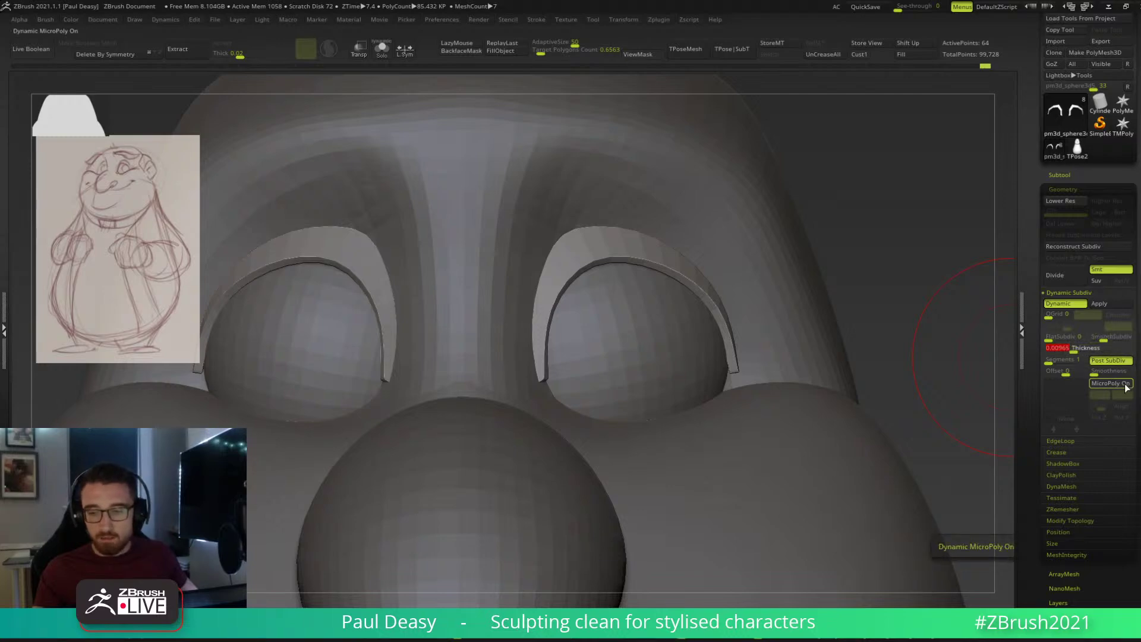
Turn on MicroPoly for the eyelid strips with the CrossKnit pattern and inspect the weave up close.
click(1122, 385)
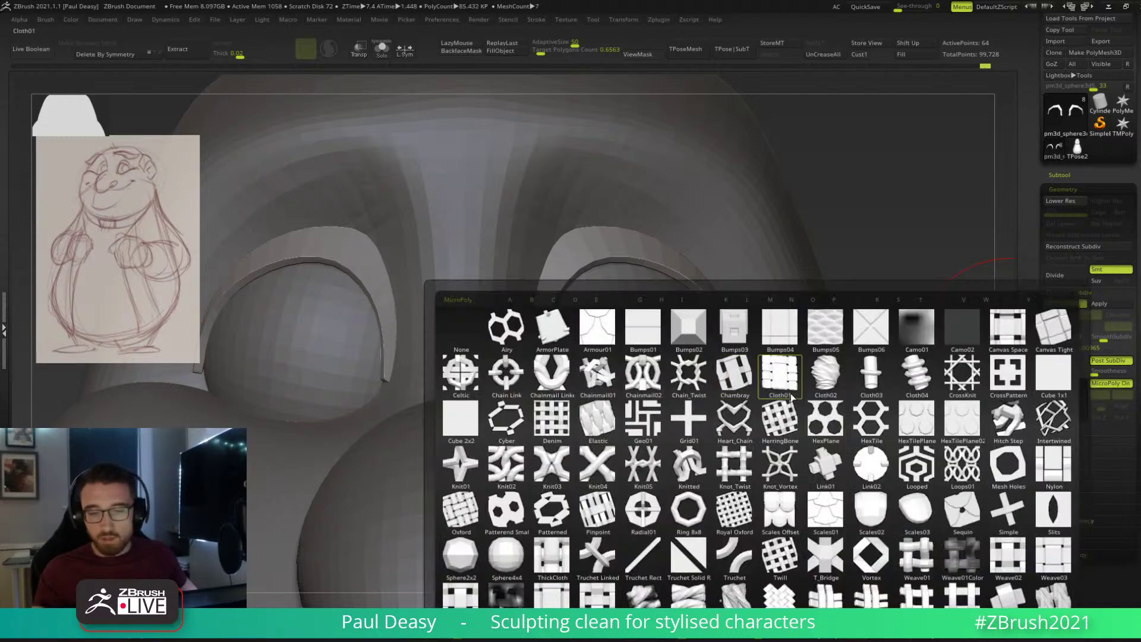
click(968, 374)
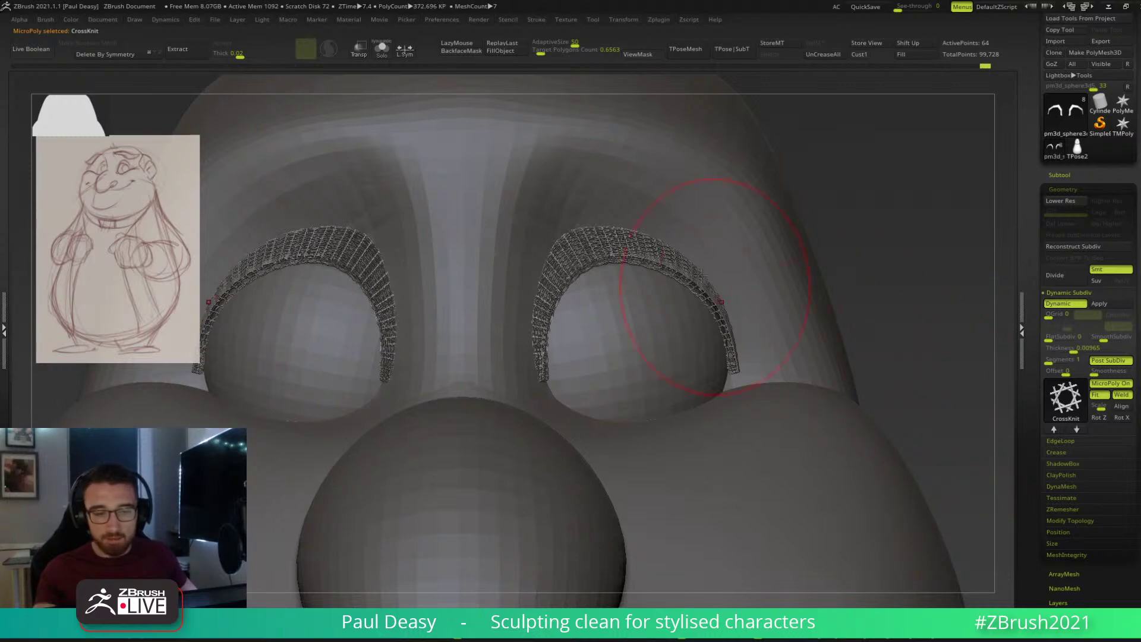
alt+right_drag(744, 327, 726, 348)
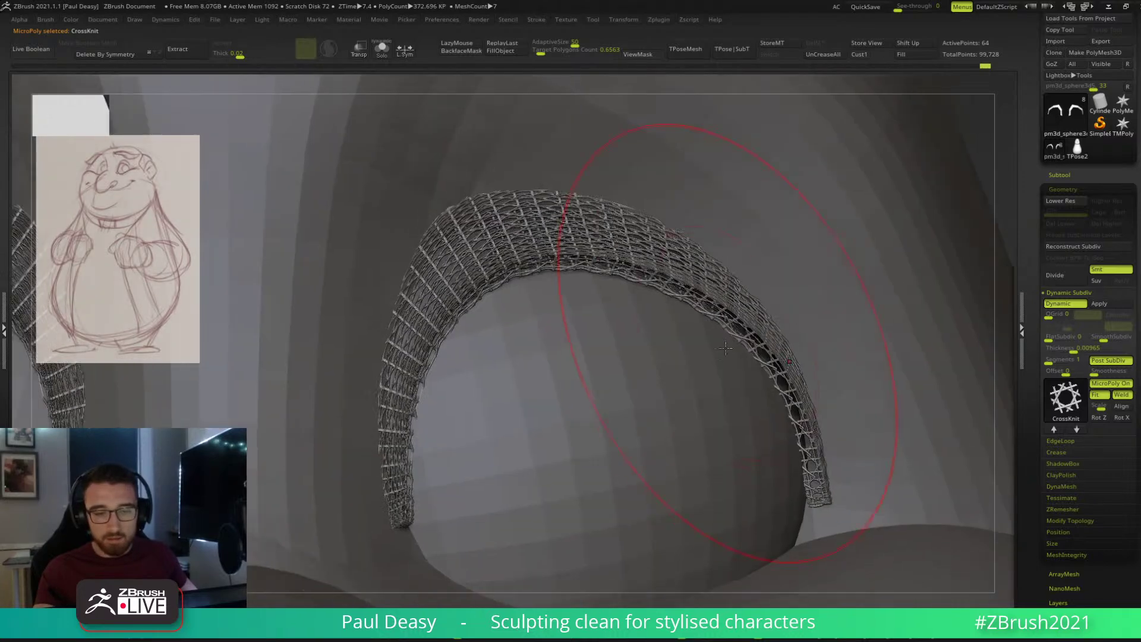
Switch the MicroPoly pattern on the eyelid strips to Royal Oxford, inspect it, and turn MicroPoly off.
click(1066, 398)
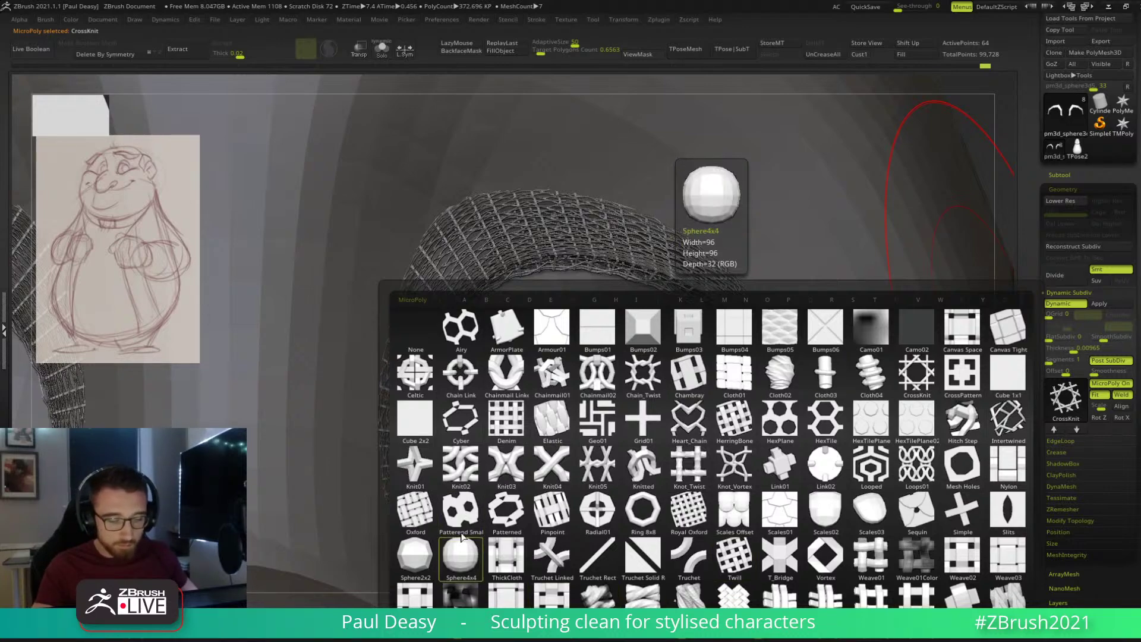
click(689, 510)
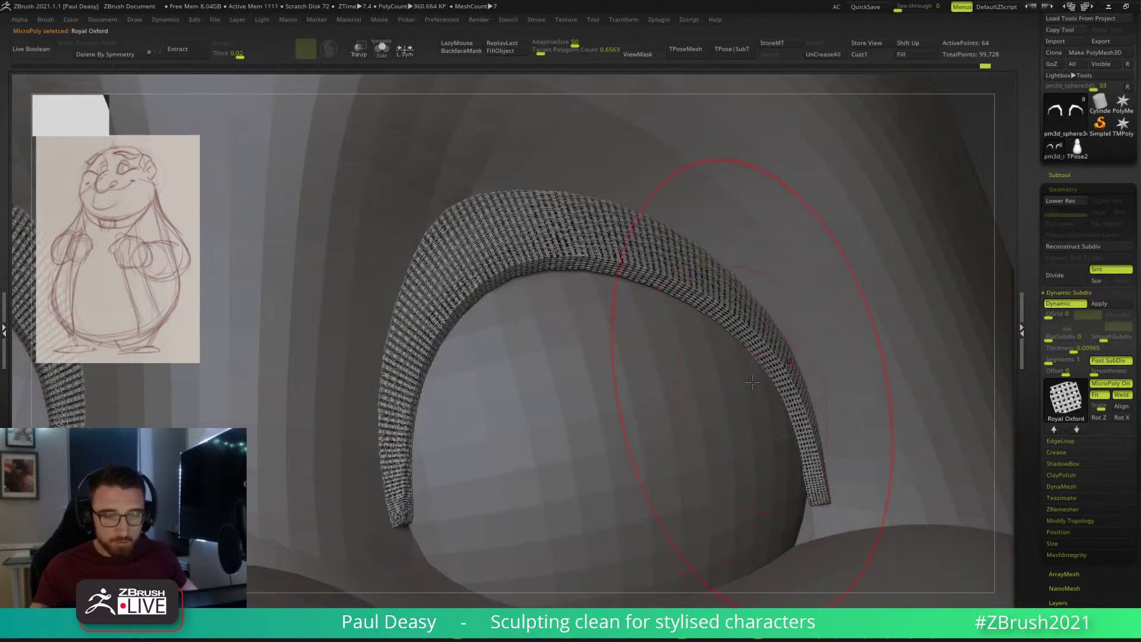
right_drag(698, 306, 711, 293)
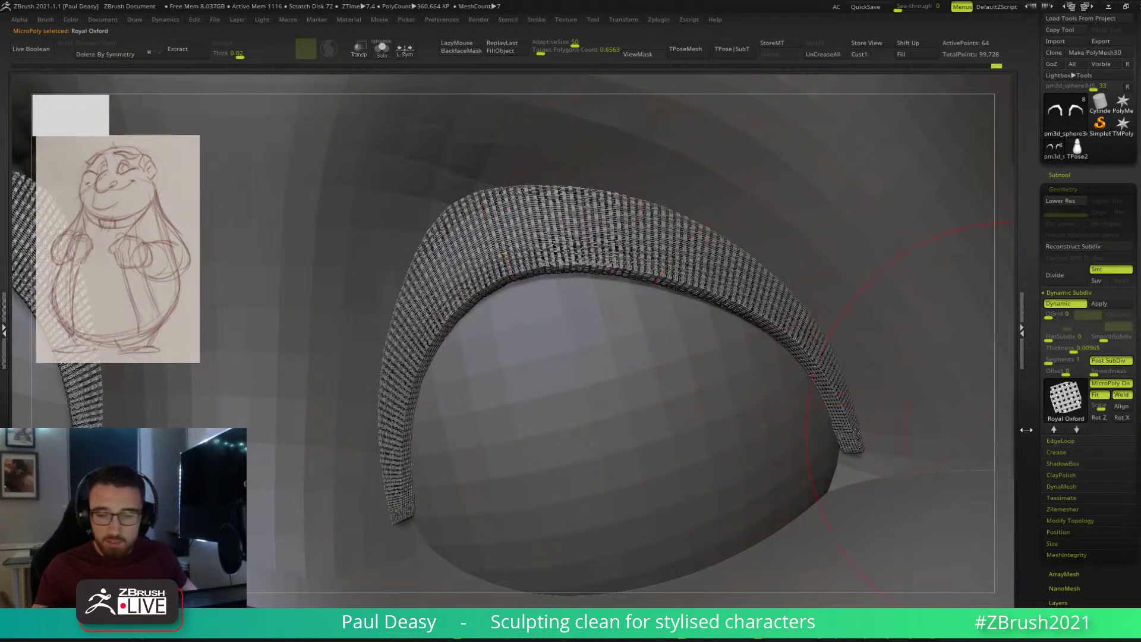
click(1118, 384)
mouse_move(869, 373)
right_down()
mouse_move(879, 367)
mouse_move(863, 354)
right_up()
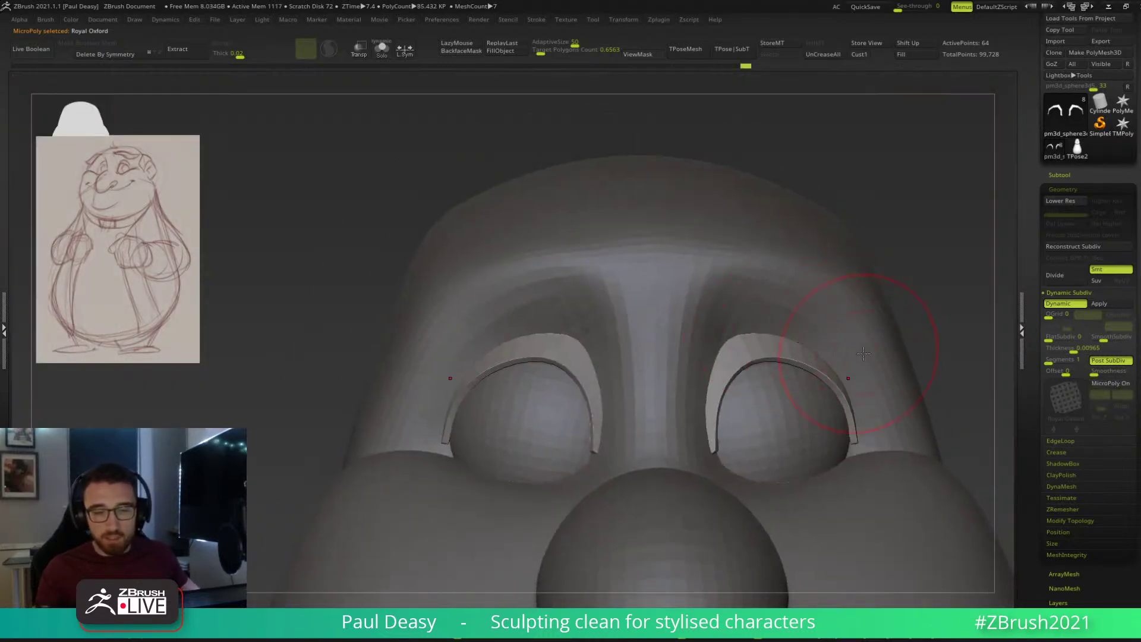
right_drag(941, 322, 835, 304)
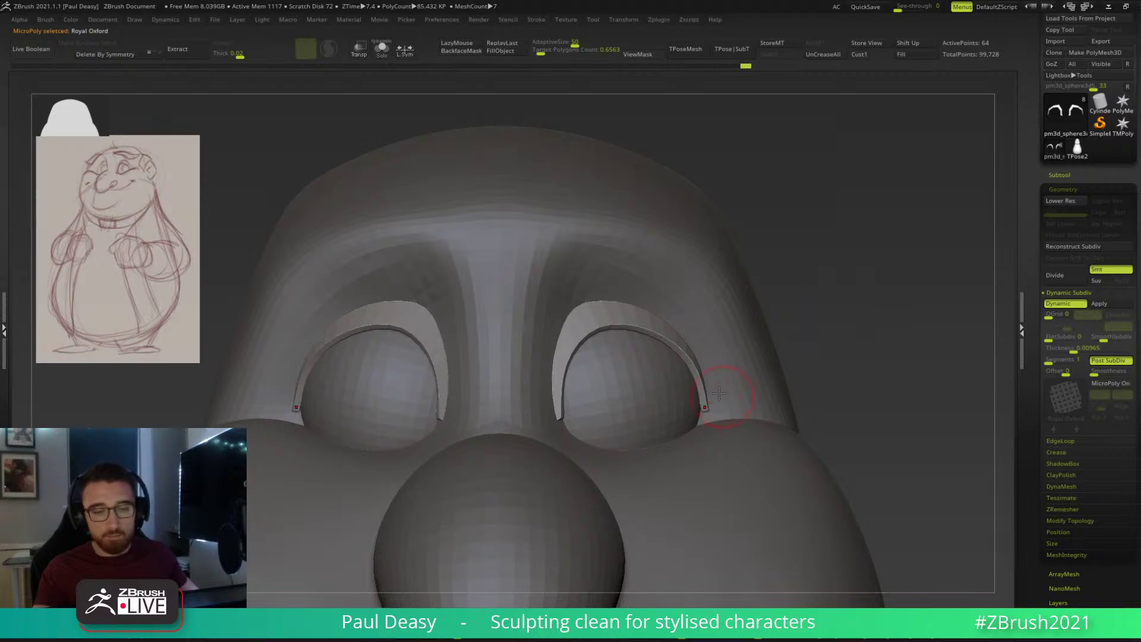
ctrl+right_drag(692, 364, 648, 331)
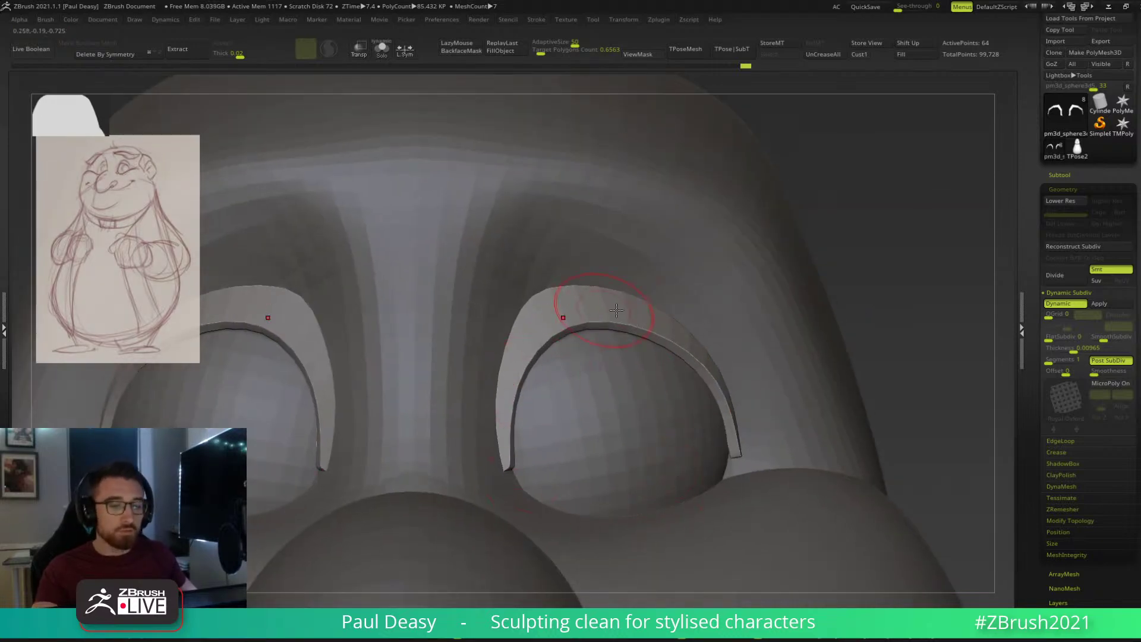
Try reshaping the eyelid strips with the Royal Oxford MicroPoly on, undo the reshaping, and turn MicroPoly off.
click(1106, 384)
key(space)
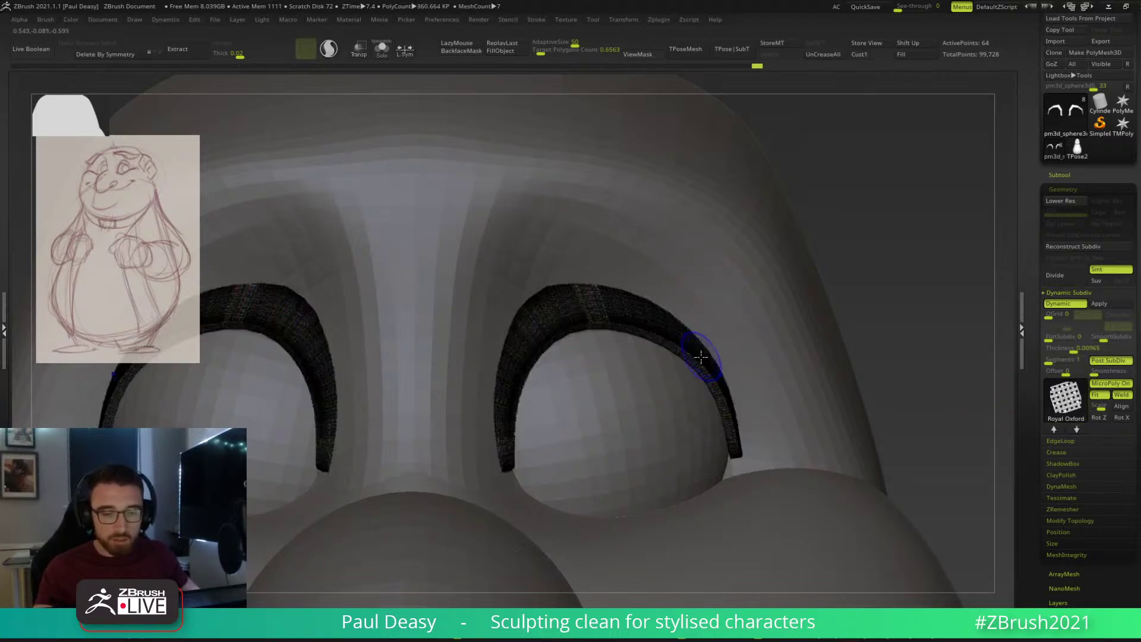
key(s)
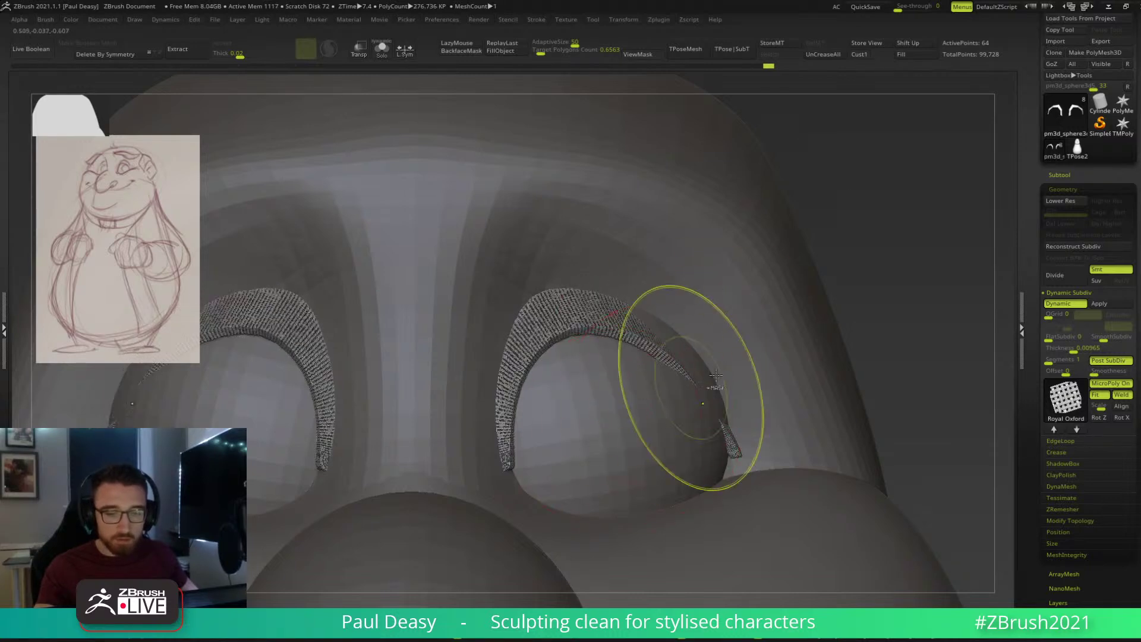
key(ctrl+z)
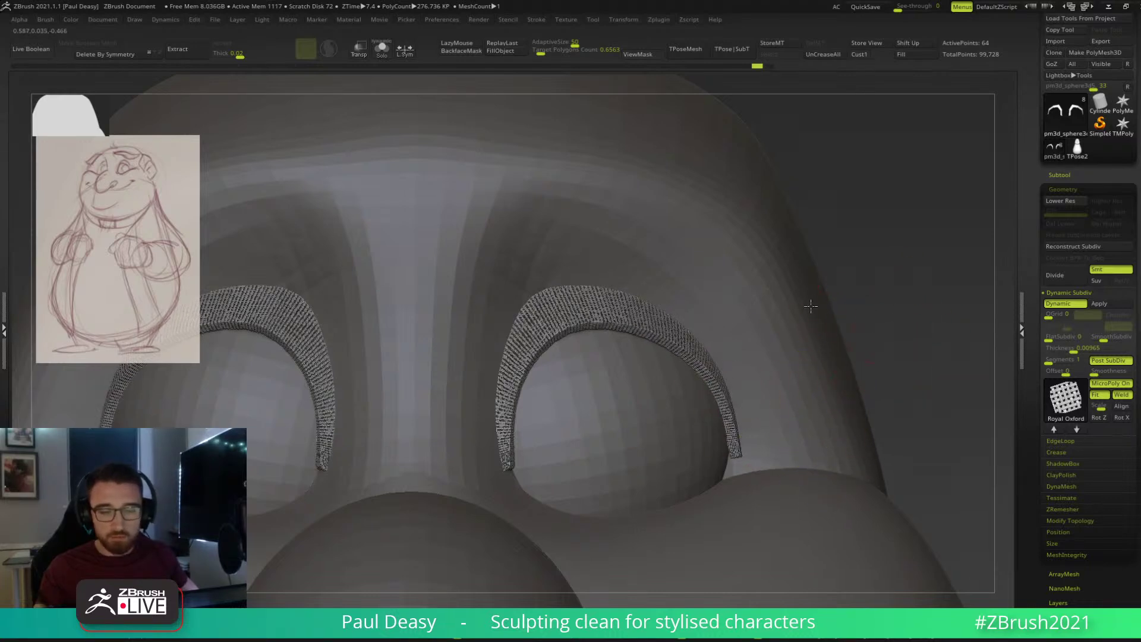
key(f)
click(1111, 384)
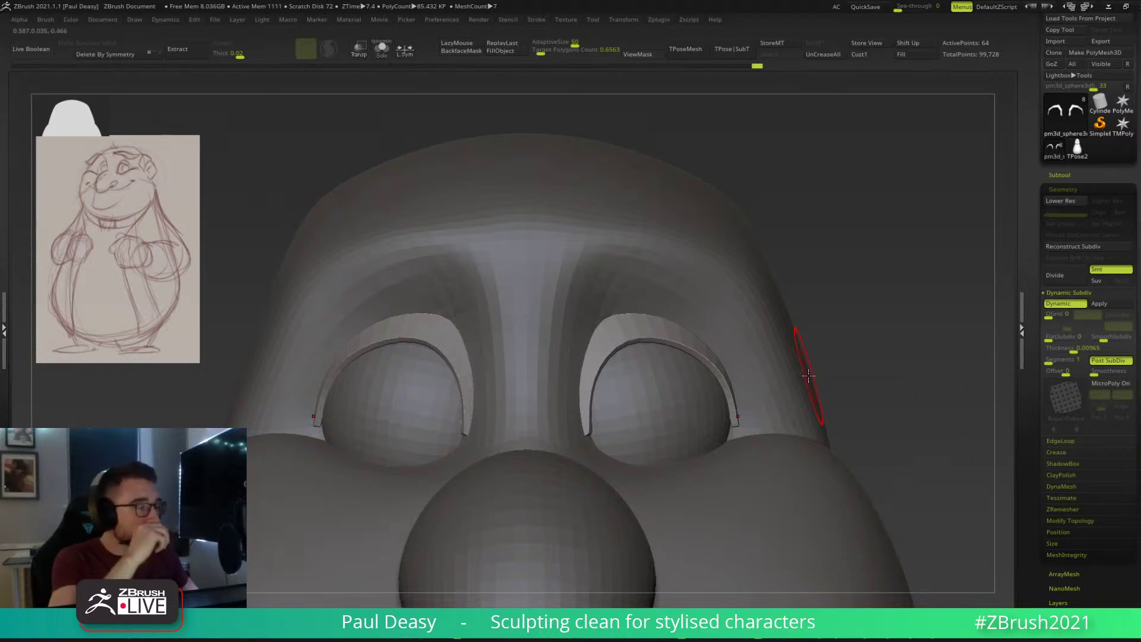
Nudge the outer lower ends of the thickened eyelid strips to sit against the outer edge of the eyes.
drag(854, 365, 841, 352)
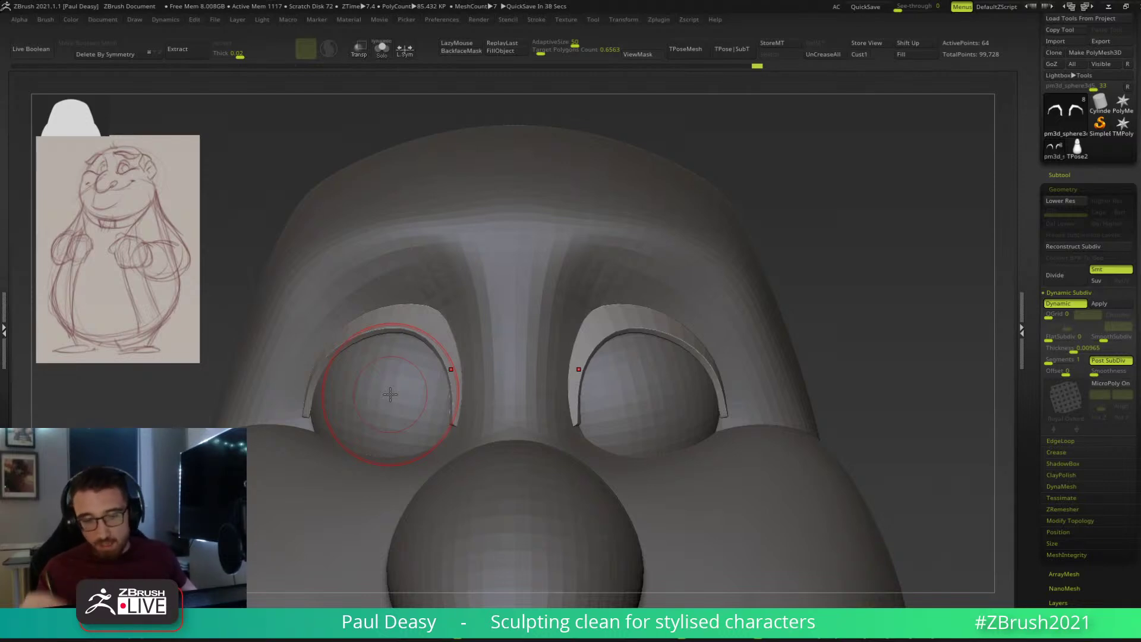
key(space)
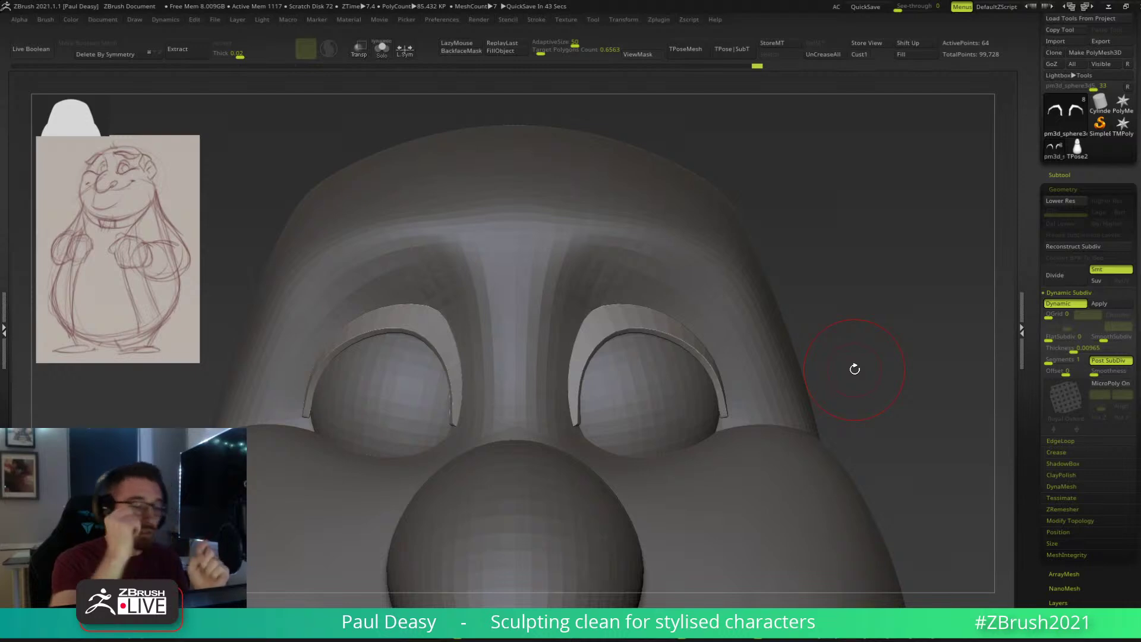
key(space)
drag(728, 416, 731, 416)
mouse_move(728, 416)
mouse_down()
mouse_move(722, 429)
mouse_move(732, 395)
mouse_up()
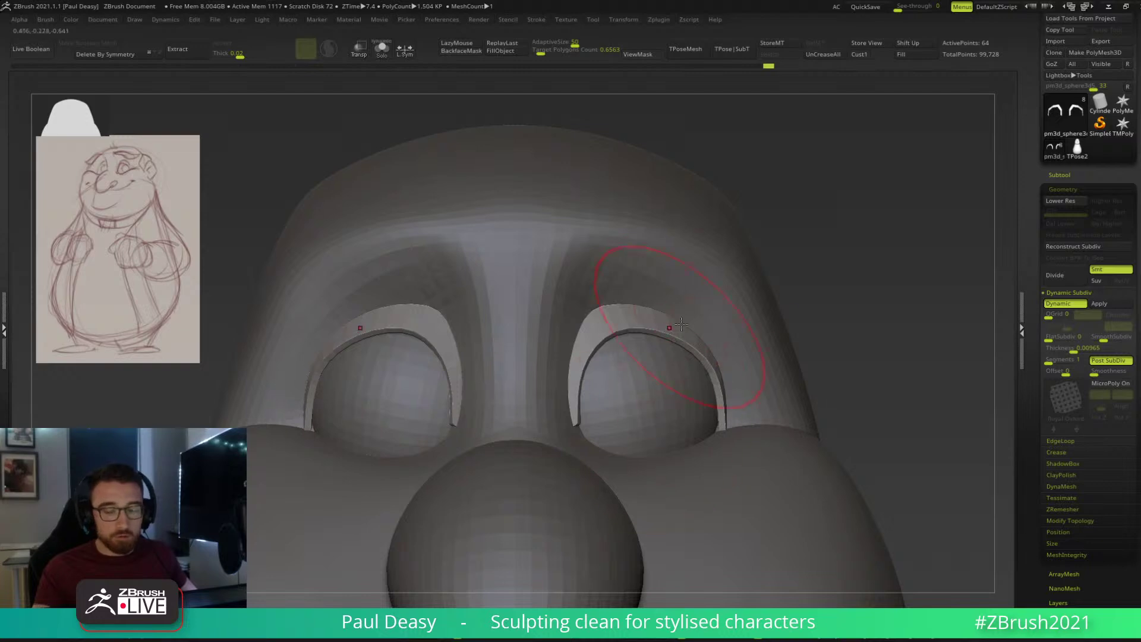
Move the inner sides of the eyelid strips closer to the eyeballs, judging the fit from a three-quarter view.
right_drag(682, 326, 662, 390)
mouse_move(576, 410)
mouse_down()
mouse_move(599, 401)
mouse_move(589, 396)
mouse_up()
right_drag(615, 374, 585, 392)
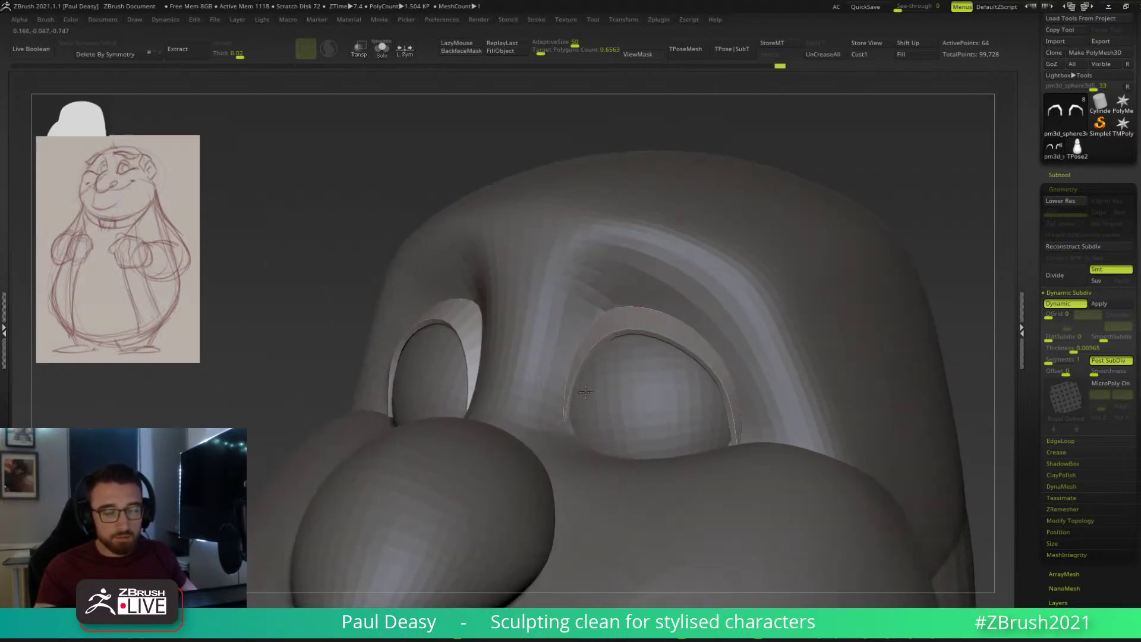
right_drag(561, 433, 595, 388)
key(space)
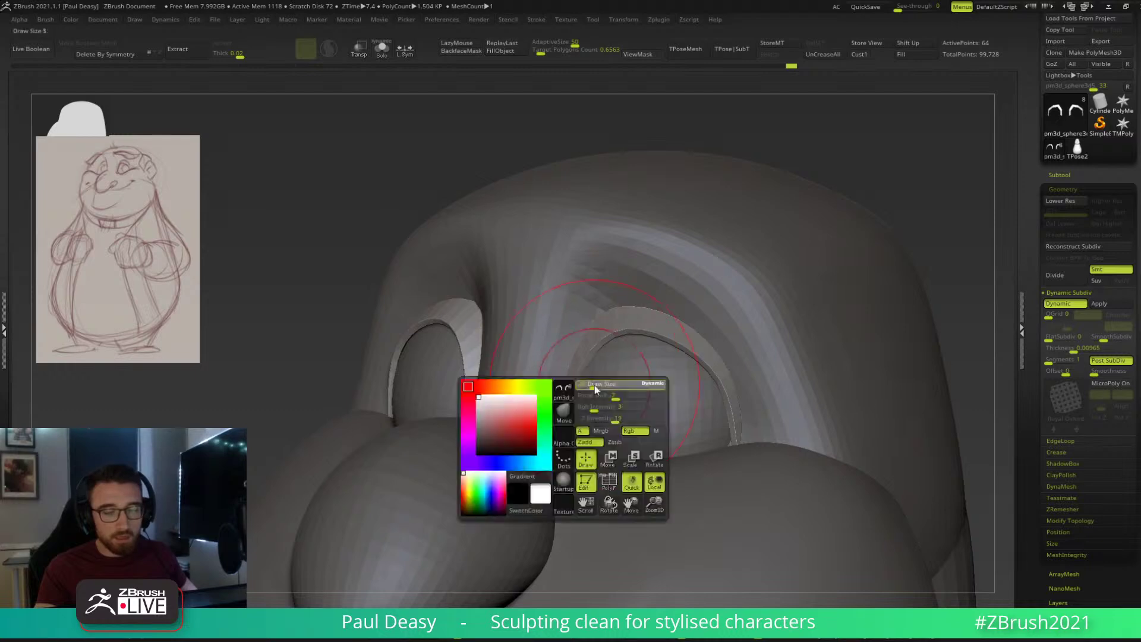
Refine the outer and upper curve of the eyelid strips so they arch evenly over the eyes.
right_drag(961, 239, 881, 329)
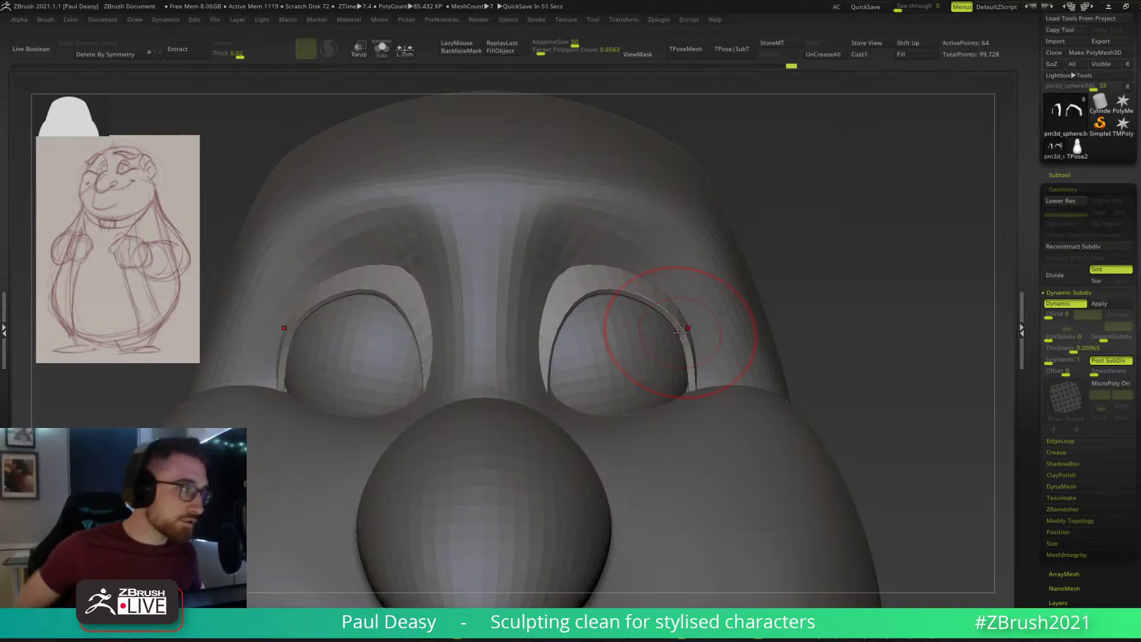
click(692, 343)
mouse_move(693, 344)
mouse_down()
mouse_move(676, 348)
mouse_move(675, 324)
mouse_move(627, 303)
mouse_move(603, 310)
mouse_up()
key(space)
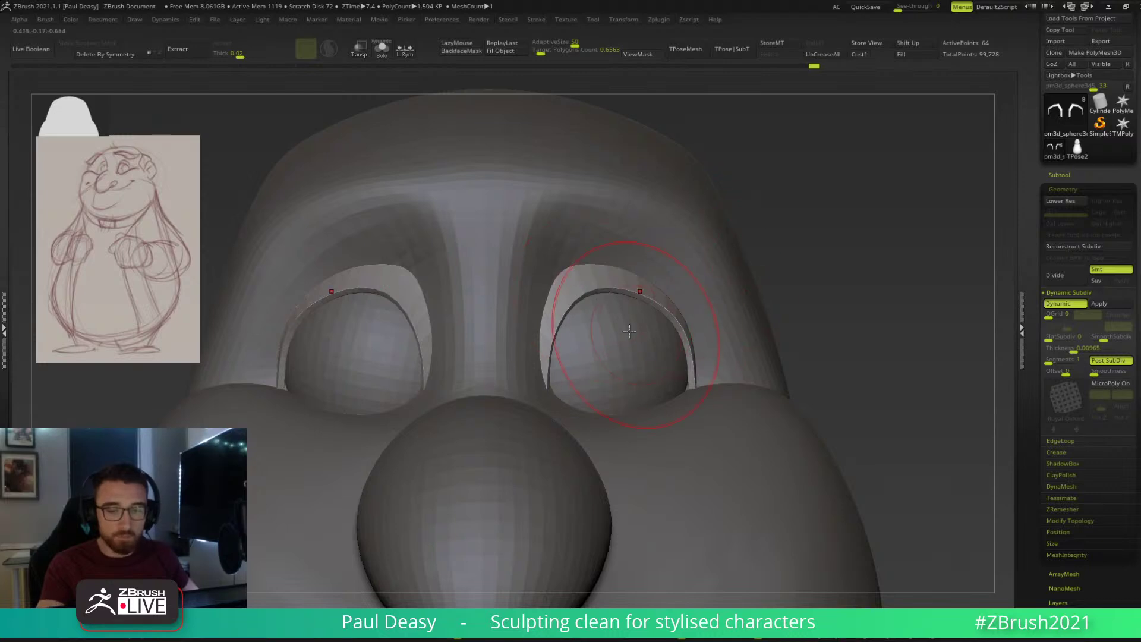
Tuck the inner and upper edges of the eyelid strips tightly against the eyeballs from a three-quarter view.
right_drag(666, 335, 577, 332)
drag(578, 332, 573, 331)
key(space)
drag(575, 334, 572, 335)
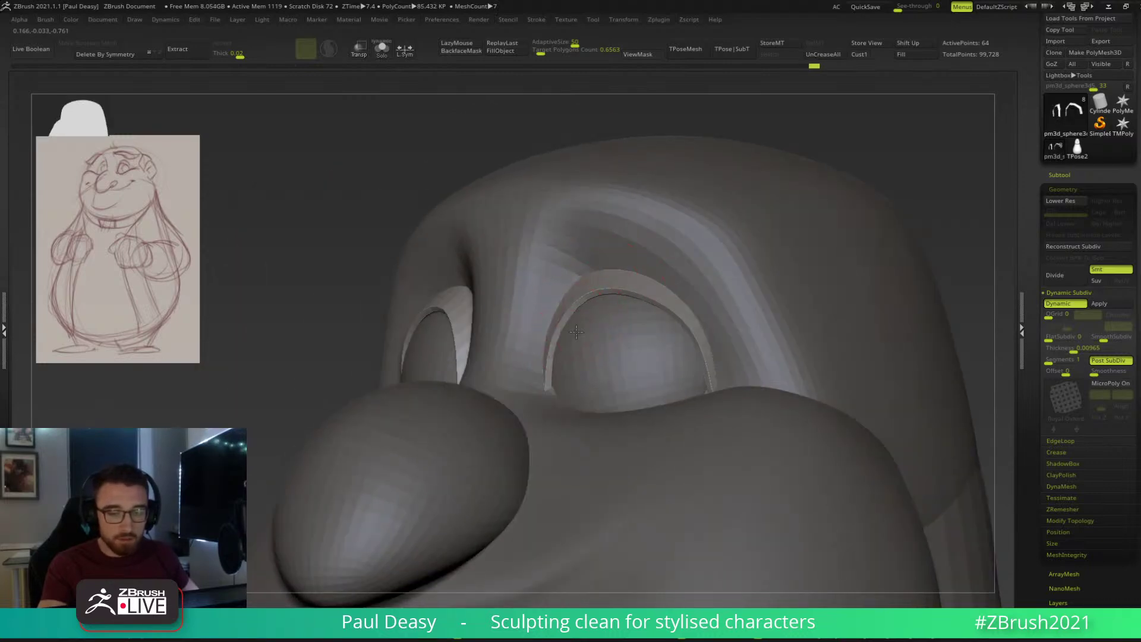
key(space)
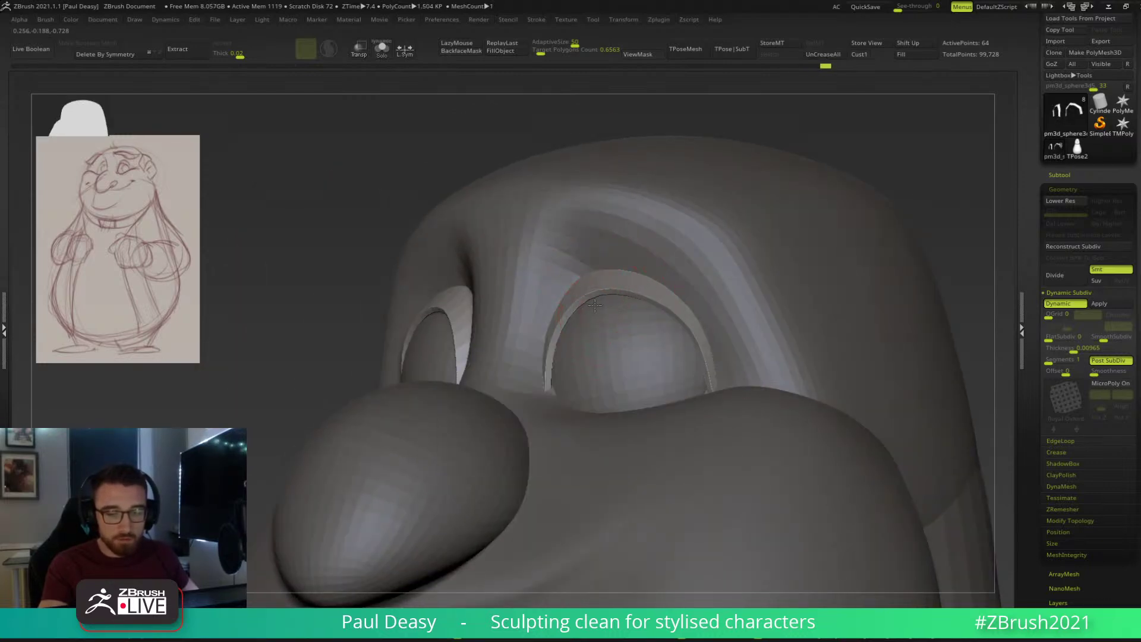
mouse_move(603, 303)
right_down()
mouse_move(675, 271)
mouse_move(566, 330)
mouse_move(612, 323)
mouse_move(599, 319)
right_up()
right_click(614, 292)
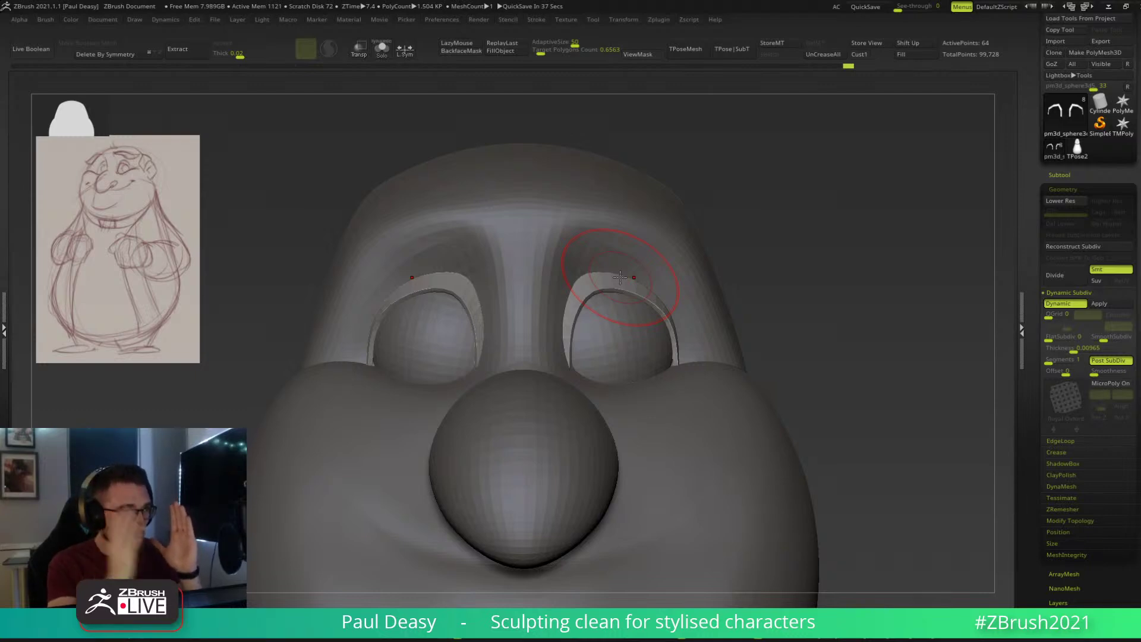
Compare the eyelids with dynamic subdivision on and off from several angles around the face.
mouse_move(753, 270)
mouse_down()
mouse_move(676, 357)
mouse_move(705, 342)
mouse_move(683, 423)
mouse_up()
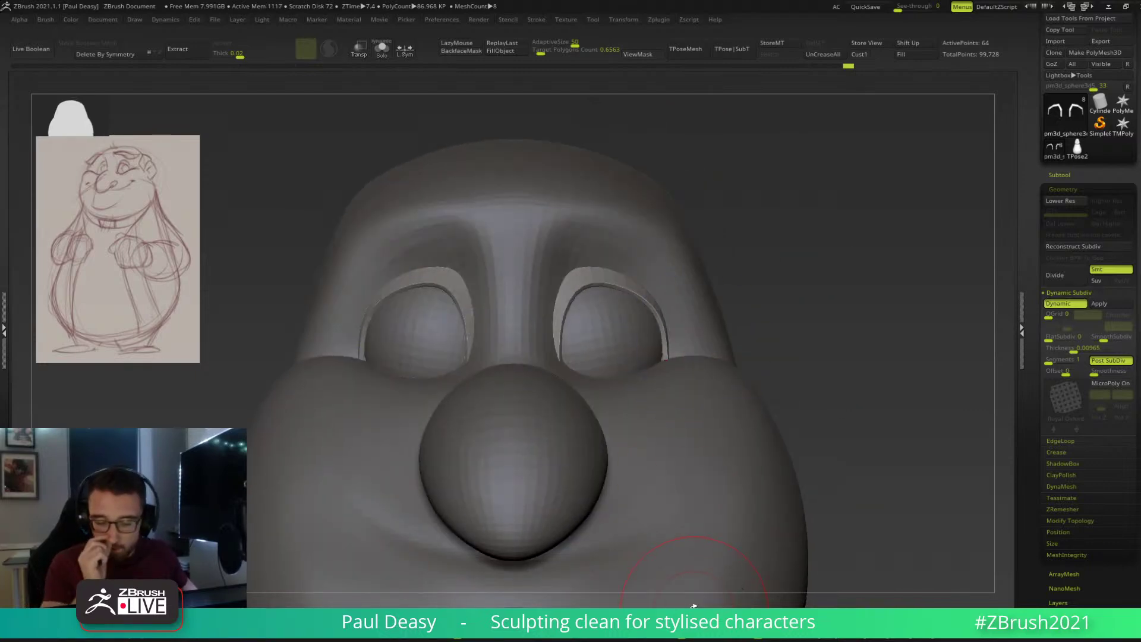
click(1063, 189)
drag(744, 278, 667, 339)
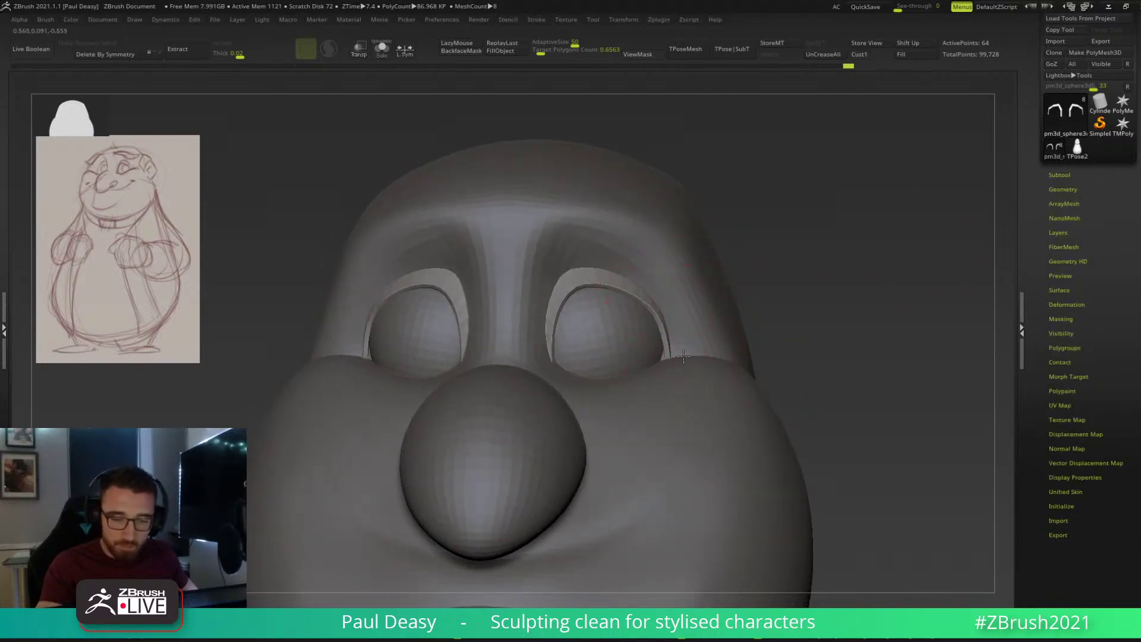
key(d)
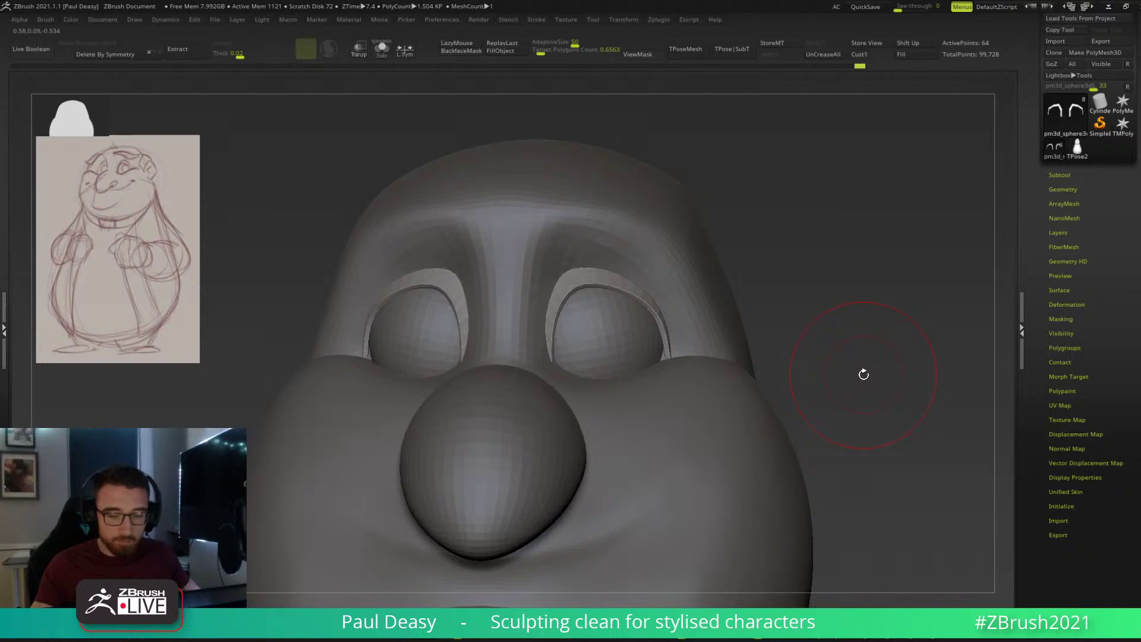
key(shift+d)
mouse_move(861, 372)
mouse_down()
mouse_move(864, 348)
mouse_move(861, 369)
mouse_up()
key(d)
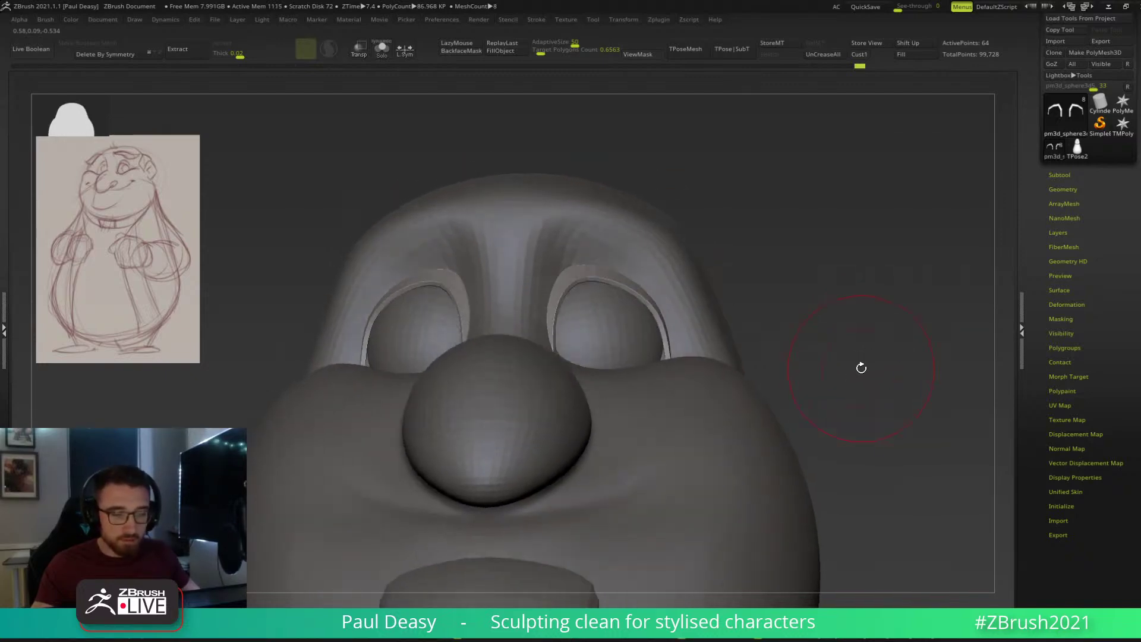
key(shift+d)
key(d)
drag(857, 366, 772, 326)
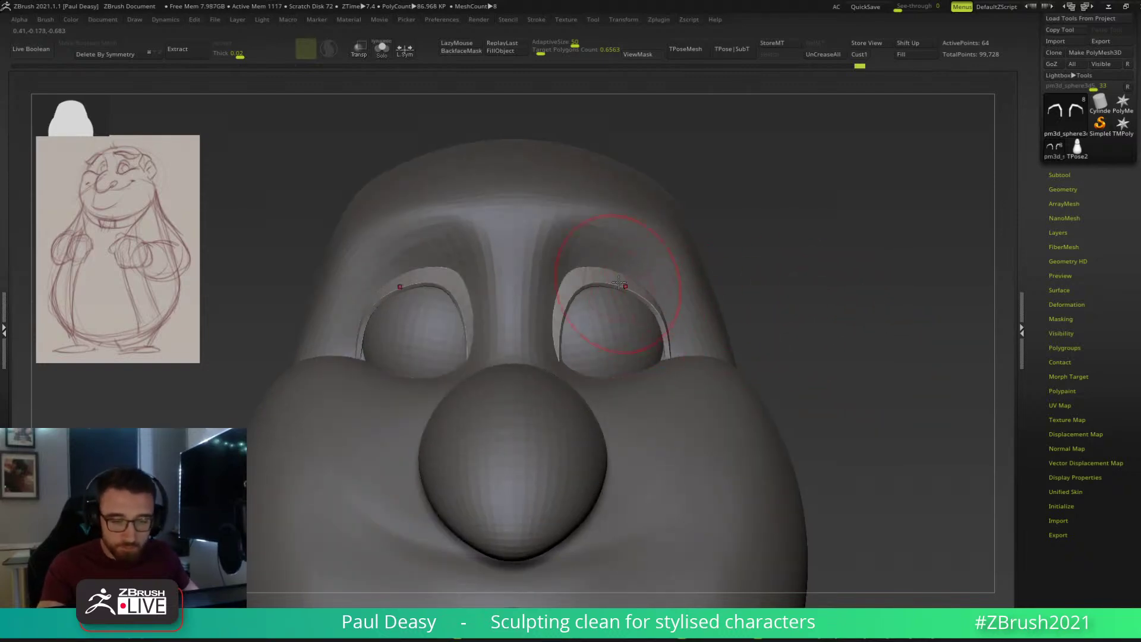
Refine the outer side of the eyelid strips around the eyes, judging the shape from front and three-quarter views.
mouse_move(648, 359)
mouse_down()
mouse_move(662, 362)
mouse_move(674, 333)
mouse_up()
alt+drag(772, 316, 707, 404)
key(space)
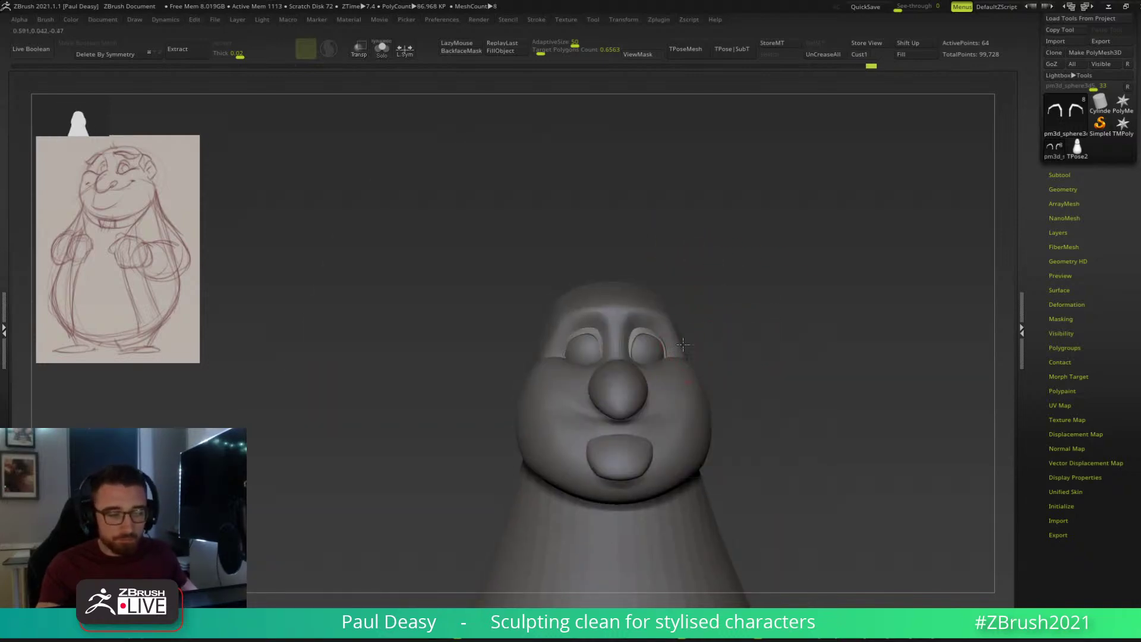
alt+drag(732, 352, 650, 361)
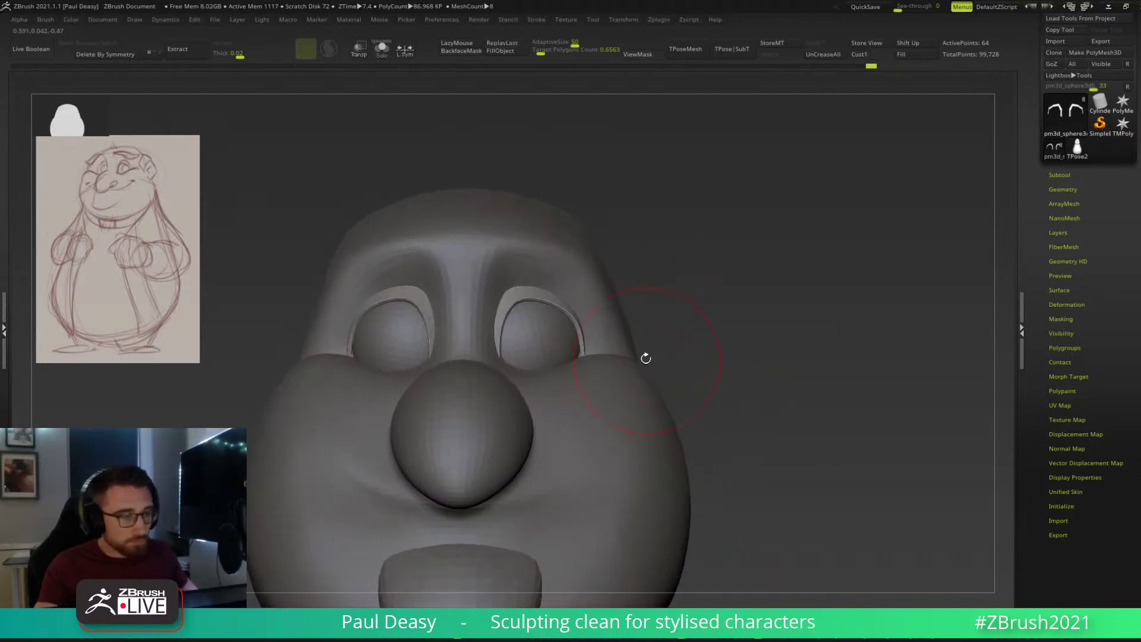
drag(683, 323, 578, 333)
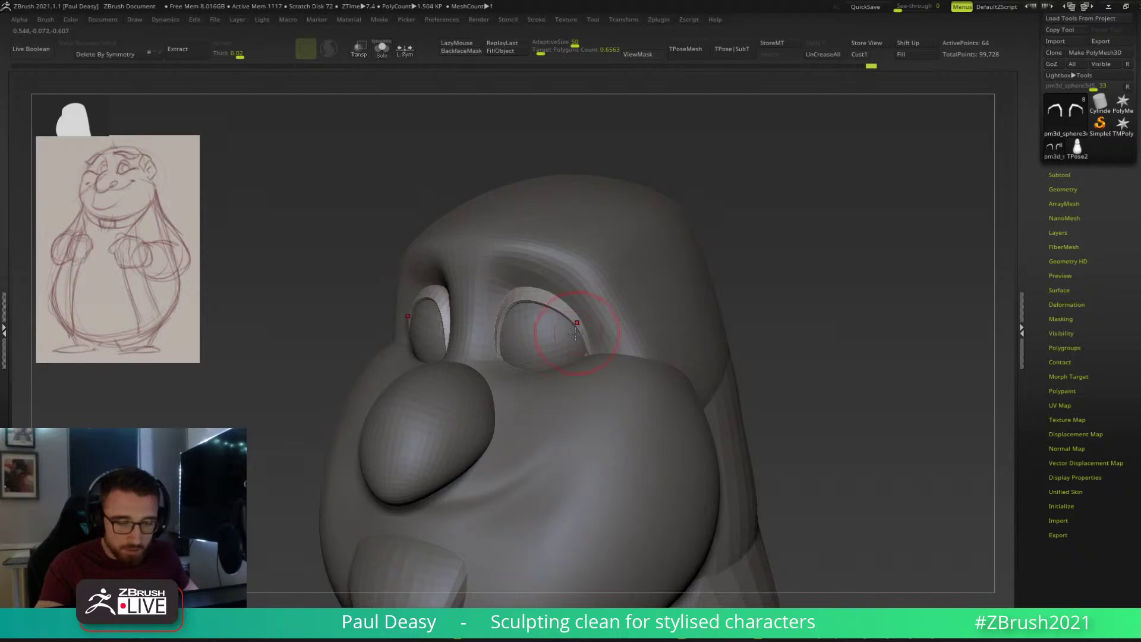
shift+right_drag(578, 328, 550, 286)
Adjust the head's eye-socket surface just above the eyes so it sits better against the eyelids.
alt+click(548, 285)
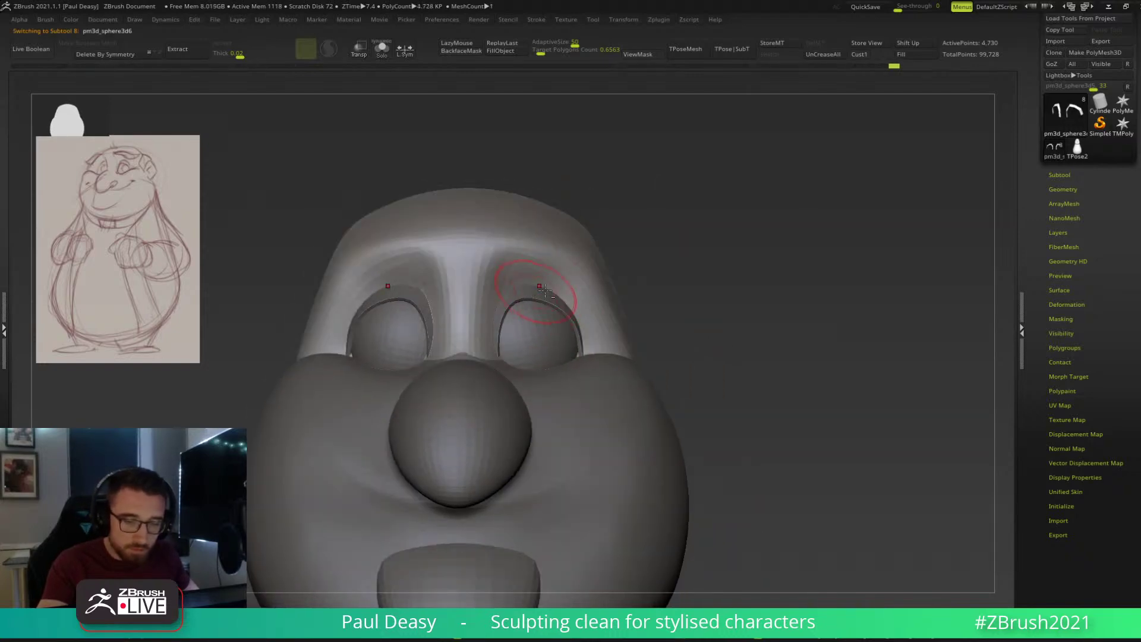
mouse_move(536, 290)
mouse_down()
mouse_move(529, 284)
mouse_move(538, 291)
mouse_up()
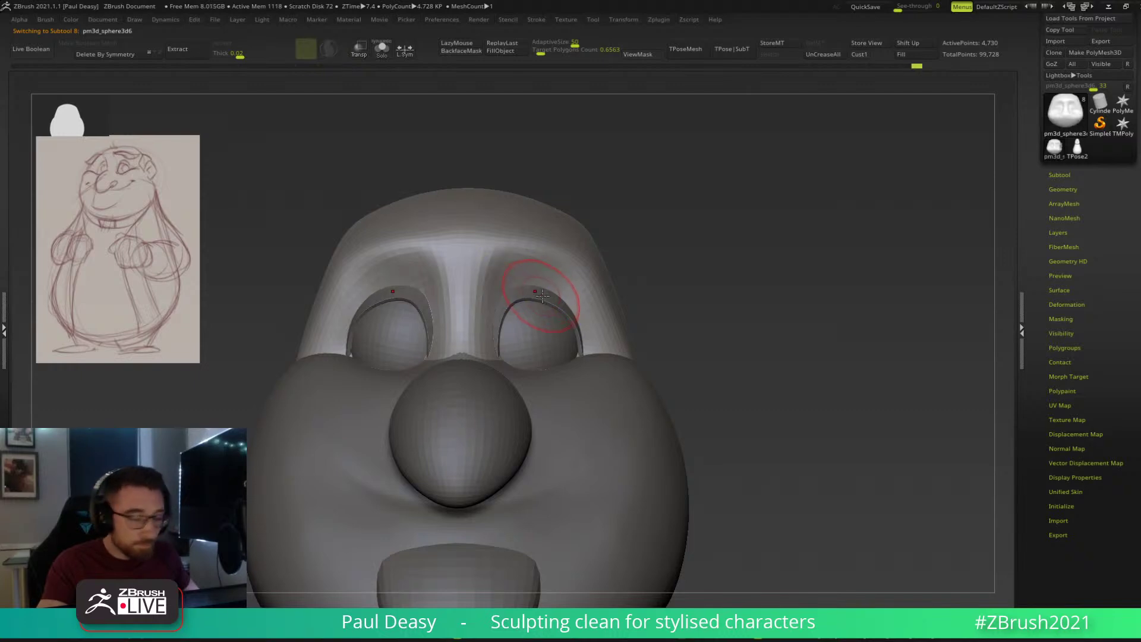
right_drag(535, 304, 559, 310)
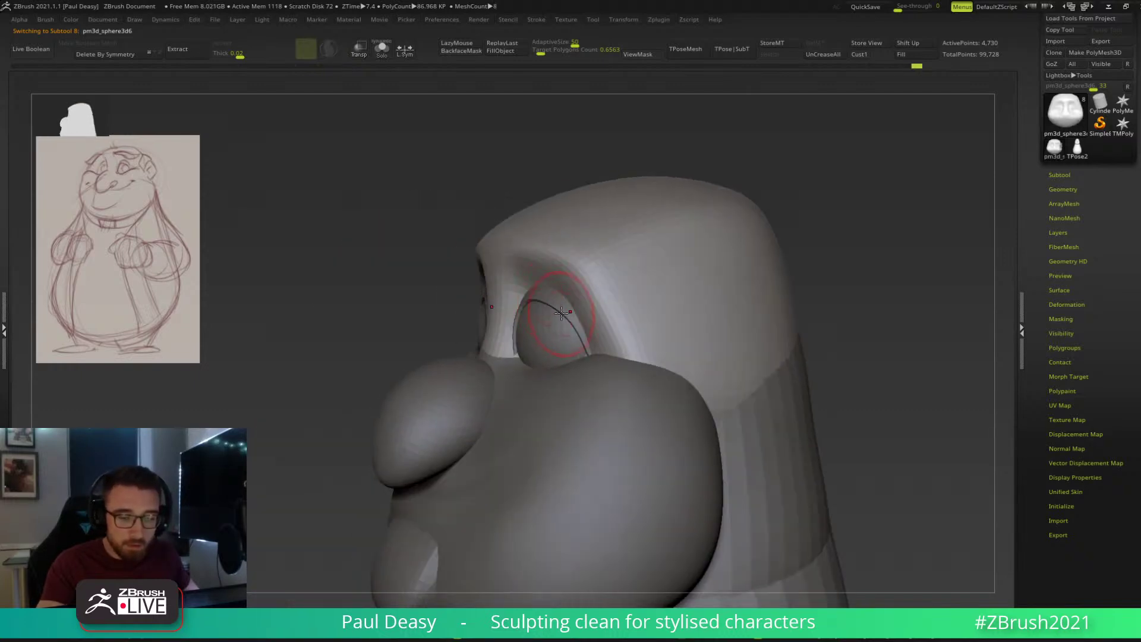
Shape the outer side of the eyelid strips to follow the curve of the eyeballs in side view.
alt+click(556, 307)
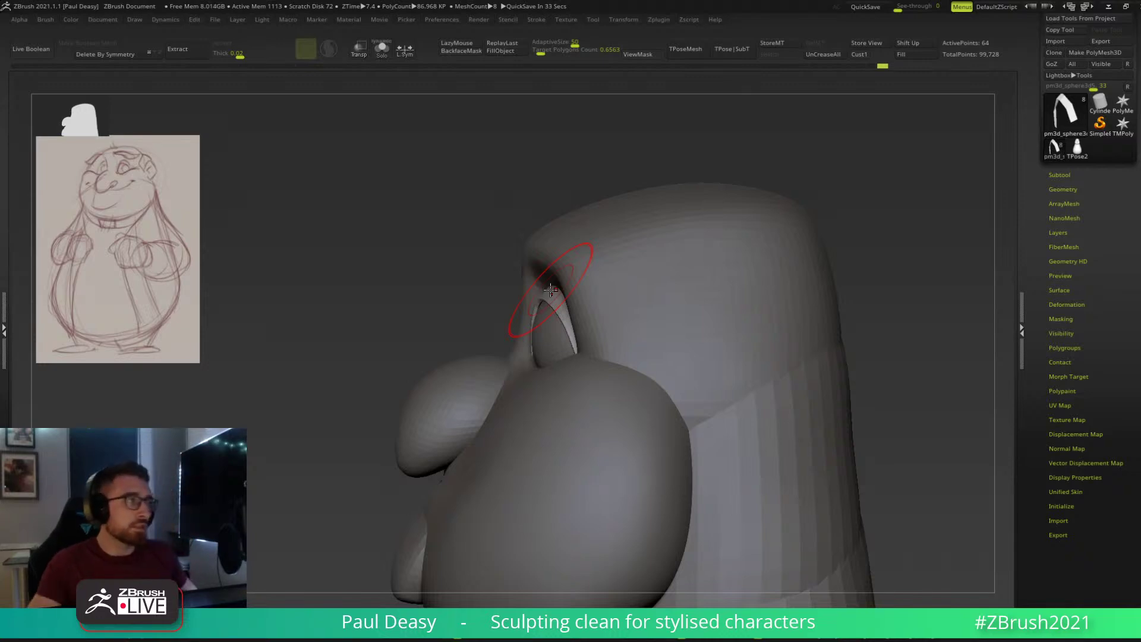
drag(557, 310, 548, 314)
right_drag(548, 313, 564, 306)
right_drag(469, 315, 563, 310)
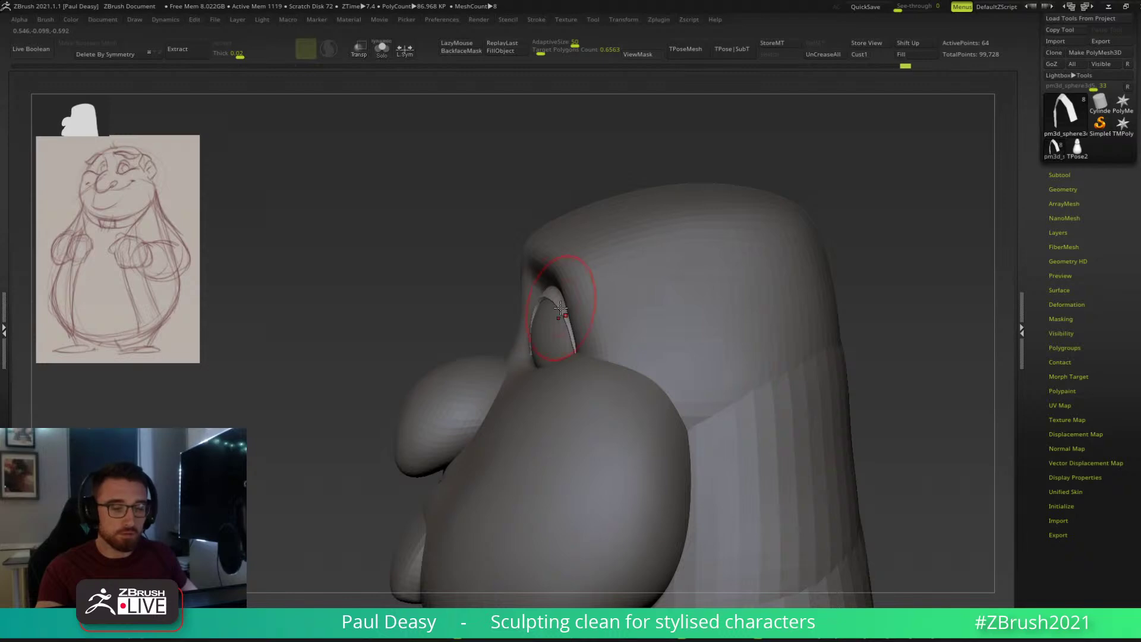
right_drag(530, 333, 510, 334)
Move both eyeballs slightly outward, away from the bridge of the nose.
alt+click(510, 334)
key(w)
drag(586, 308, 592, 308)
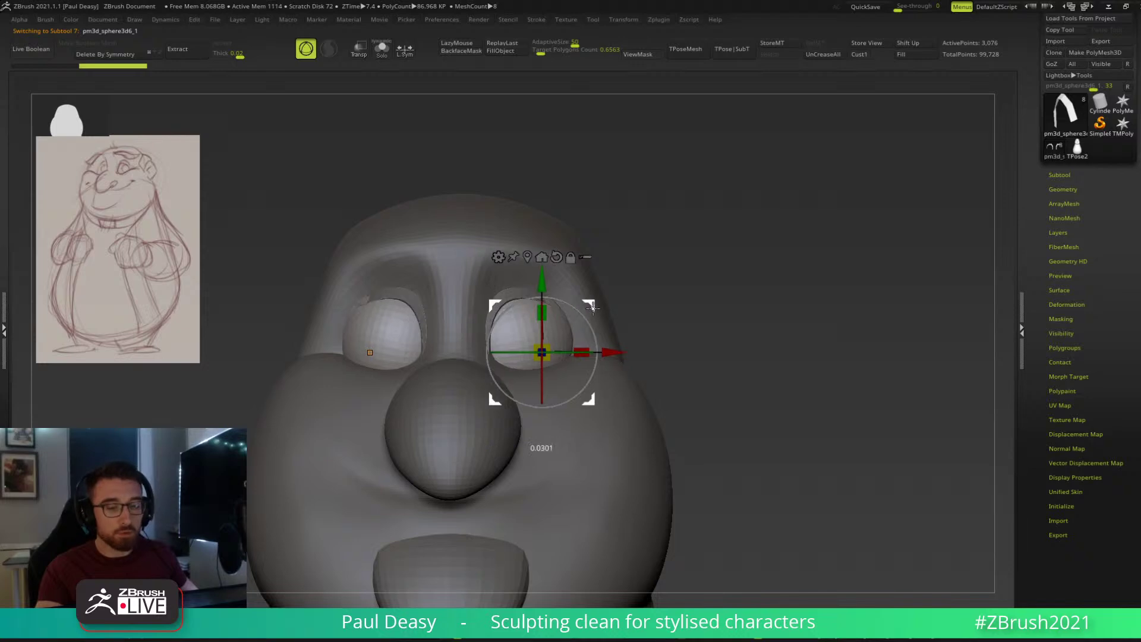
key(q)
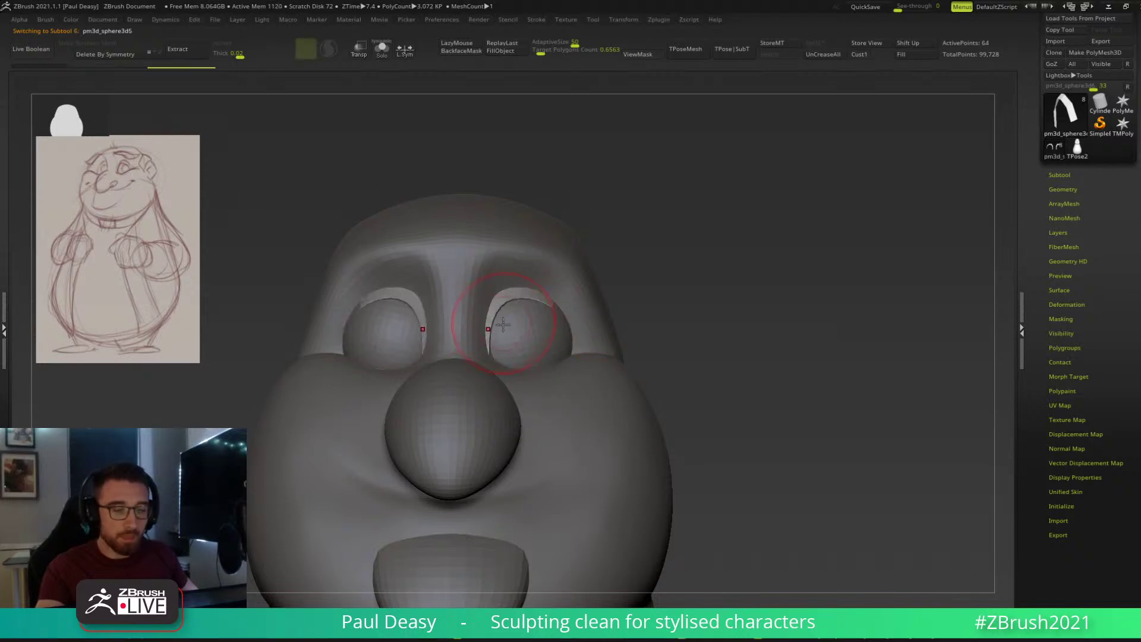
Refit the outer and upper edges of the eyelid strips around the repositioned eyeballs.
alt+click(496, 321)
key(space)
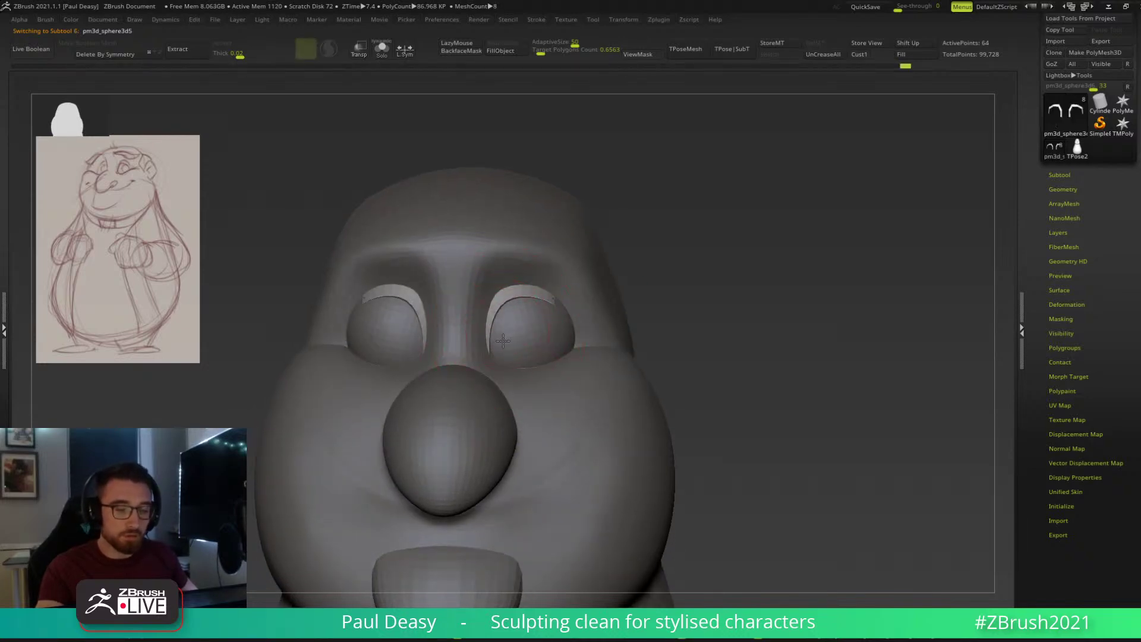
mouse_move(552, 307)
mouse_down()
mouse_move(592, 314)
mouse_move(586, 324)
mouse_up()
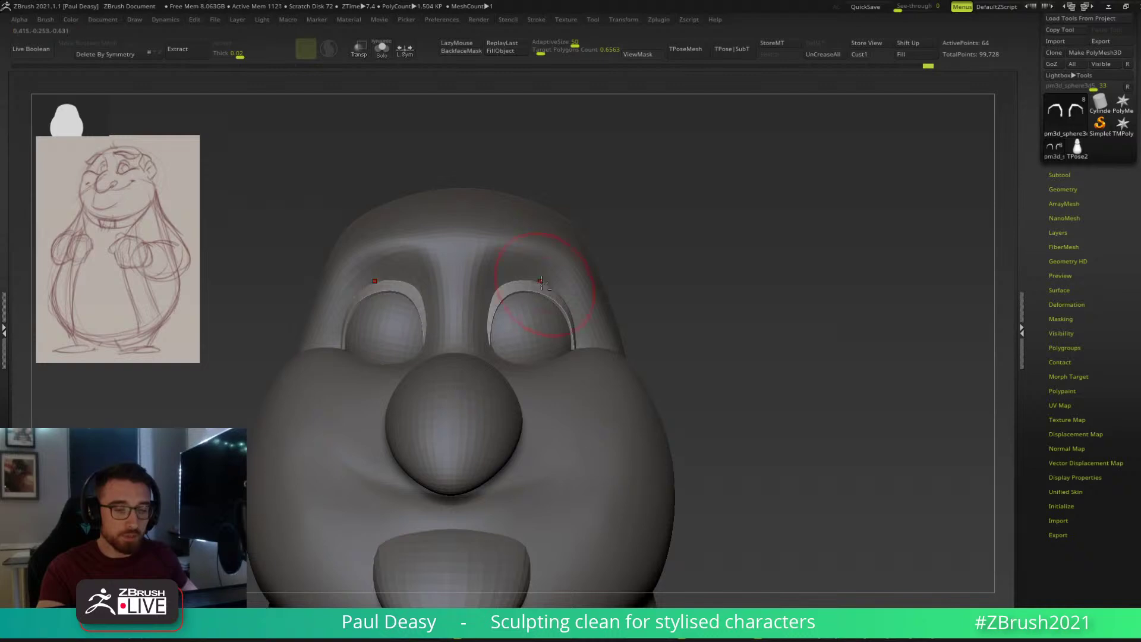
right_drag(548, 290, 521, 246)
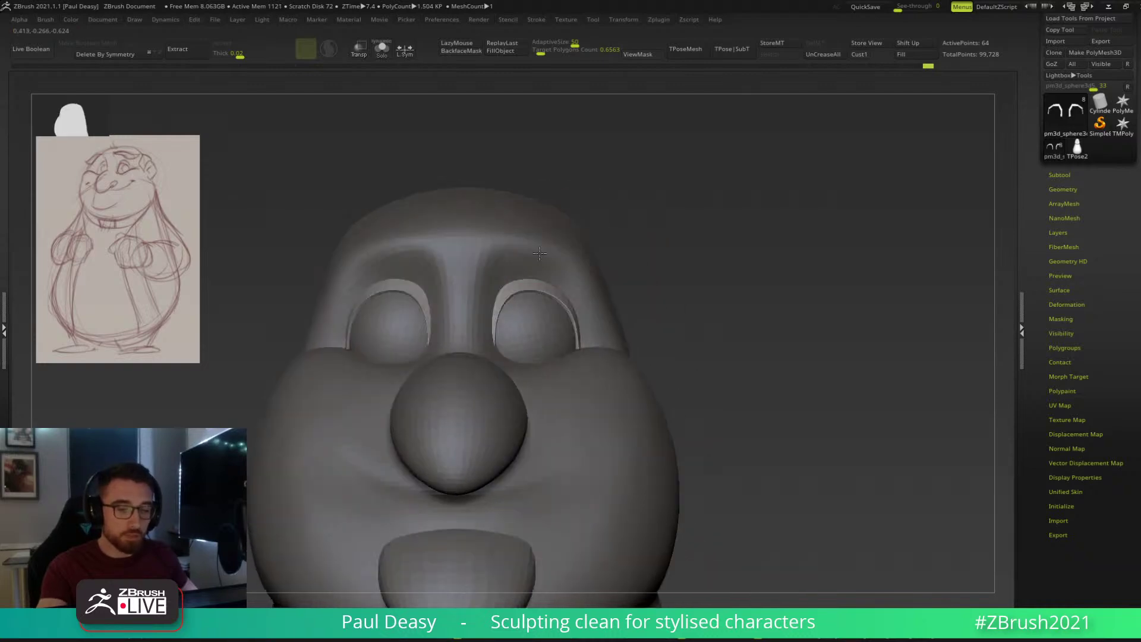
key(space)
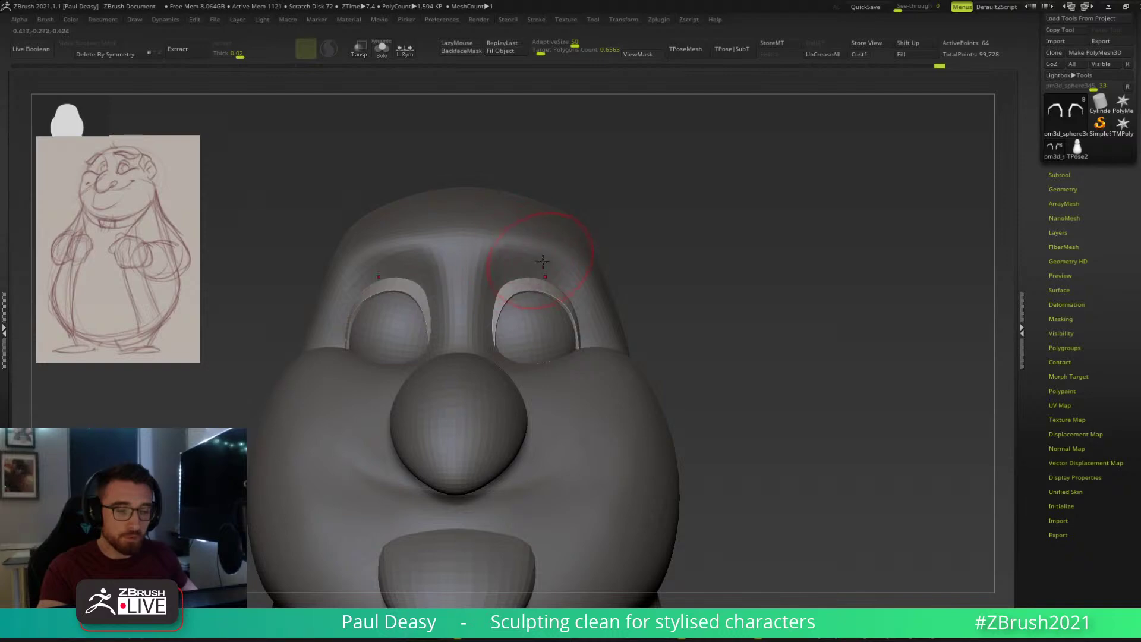
key(space)
mouse_move(513, 322)
right_down()
mouse_move(475, 327)
mouse_move(530, 331)
mouse_move(505, 334)
right_up()
right_click(516, 331)
right_click(521, 340)
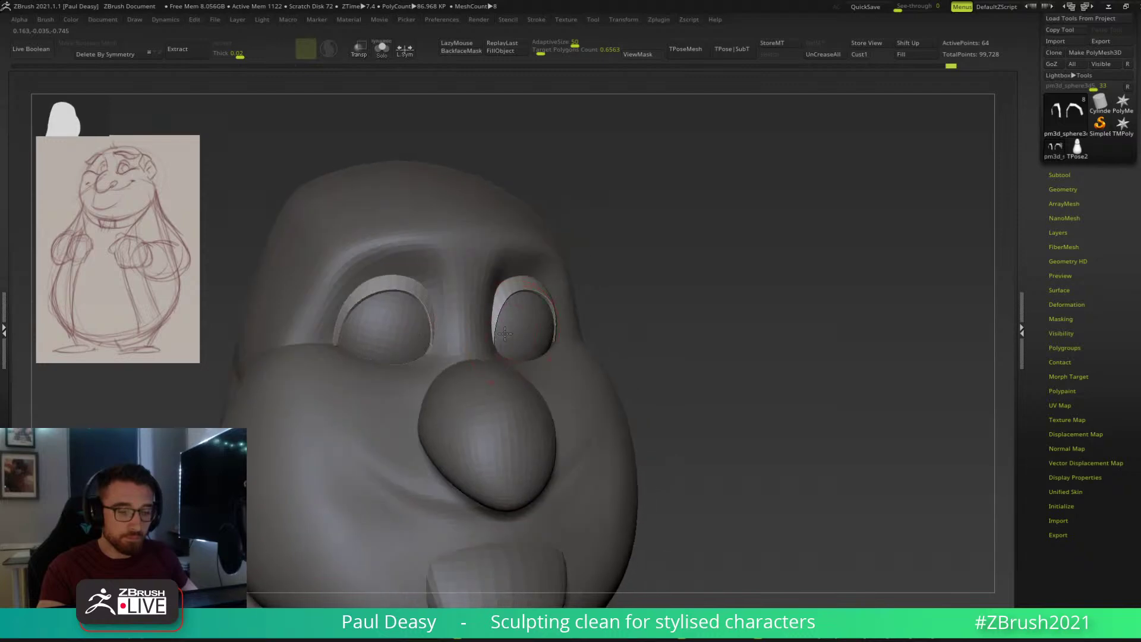
Try nudging the upper part of the eyeballs from a three-quarter view and undo the change.
alt+click(508, 333)
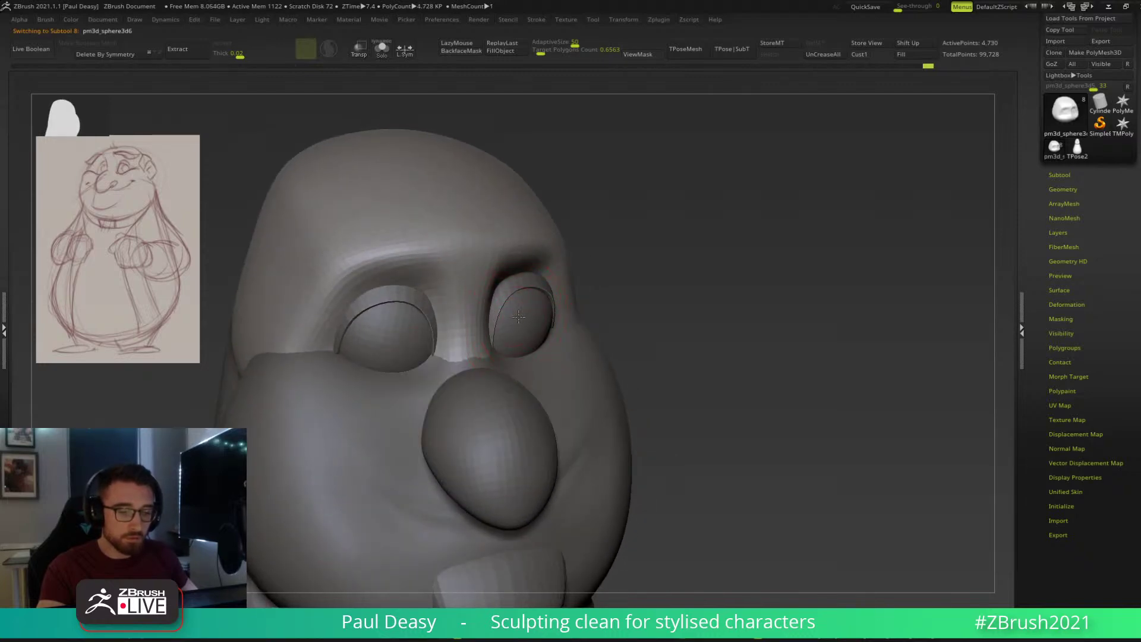
mouse_move(522, 316)
right_down()
mouse_move(499, 316)
mouse_move(516, 306)
right_up()
alt+click(495, 320)
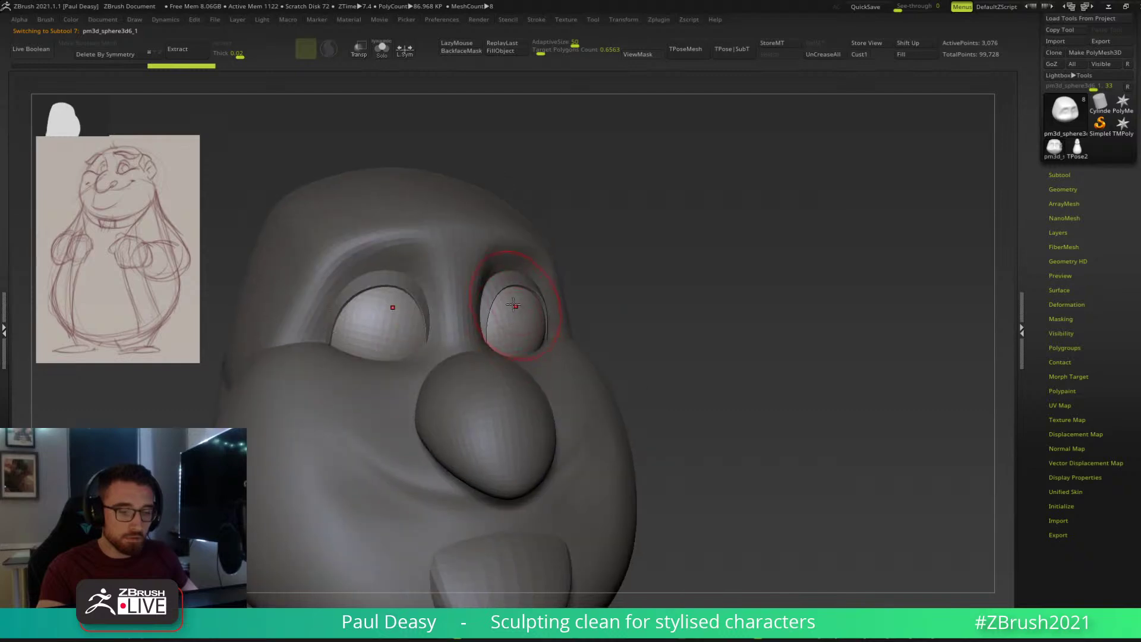
drag(515, 306, 519, 309)
key(ctrl+z)
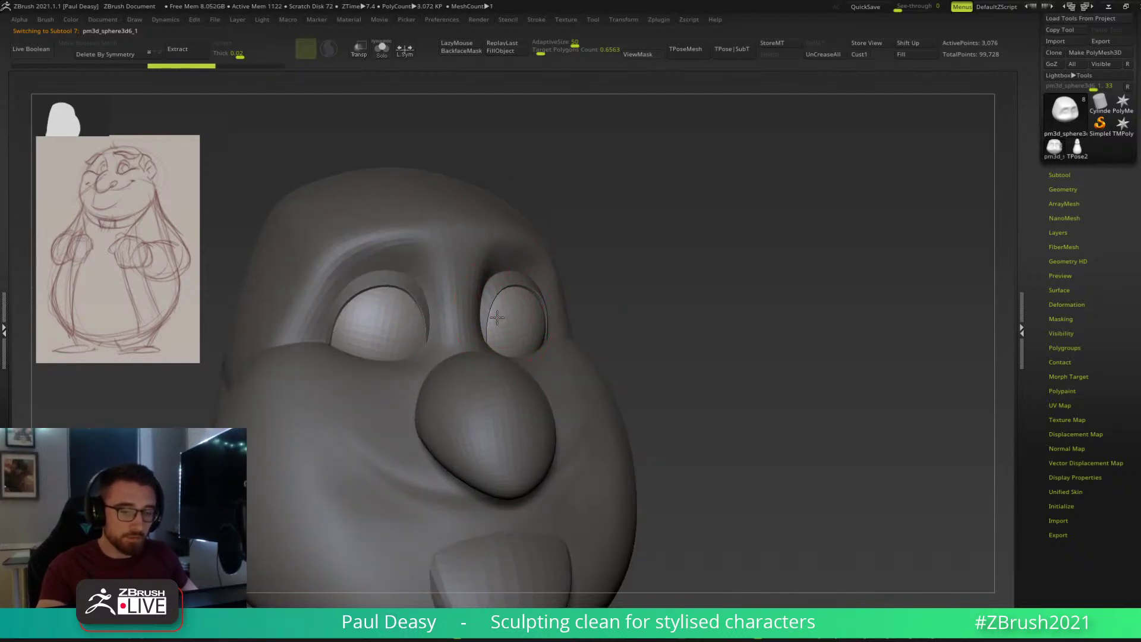
Adjust the head surface beside the inner corners of the eyes from a three-quarter view.
alt+click(504, 280)
mouse_move(510, 337)
right_down()
mouse_move(491, 336)
mouse_move(509, 327)
mouse_move(464, 336)
mouse_move(501, 327)
right_up()
alt+click(481, 331)
alt+click(511, 328)
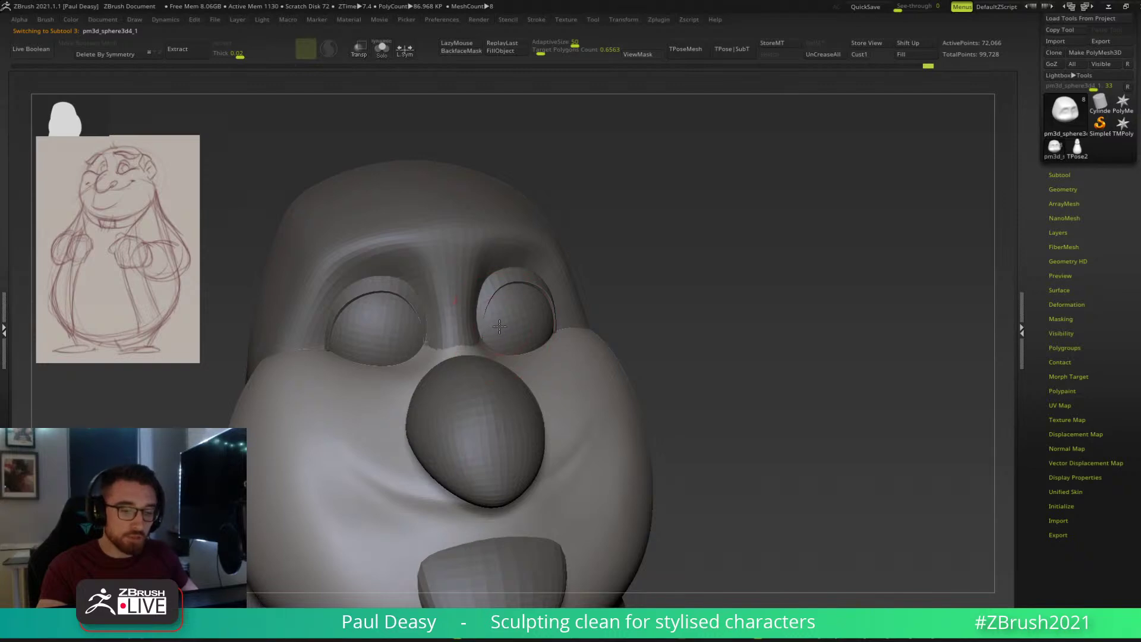
mouse_move(505, 328)
right_down()
mouse_move(491, 323)
mouse_move(510, 334)
mouse_move(511, 318)
right_up()
alt+click(498, 328)
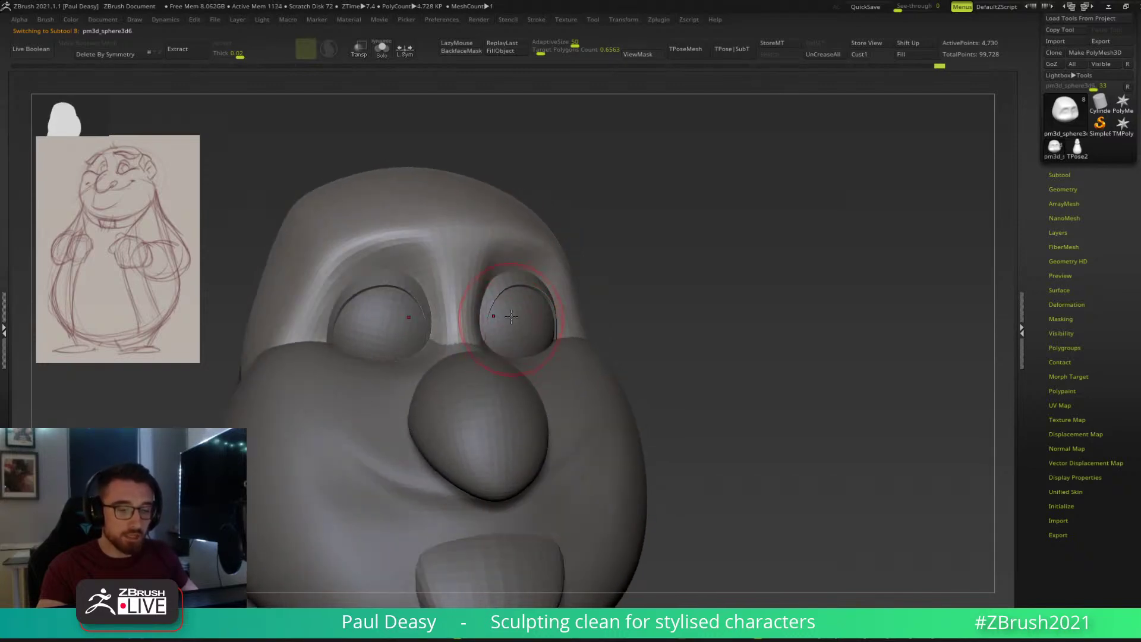
Reshape the inner and upper parts of the eyelid strips to follow the eyeballs.
alt+click(498, 322)
right_drag(500, 328, 507, 321)
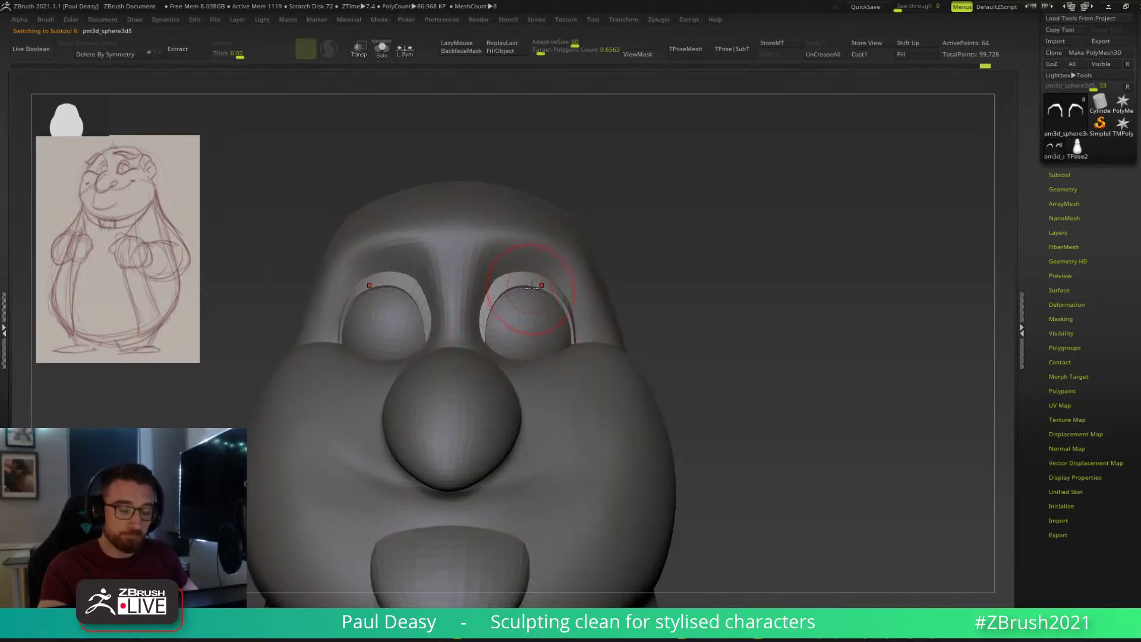
right_drag(525, 287, 552, 293)
Mask the upper part of the eyelid strips along their topology, invert the mask, and check the lids from below and the front.
key(w)
ctrl+drag(547, 280, 541, 283)
key(q)
ctrl+click(693, 237)
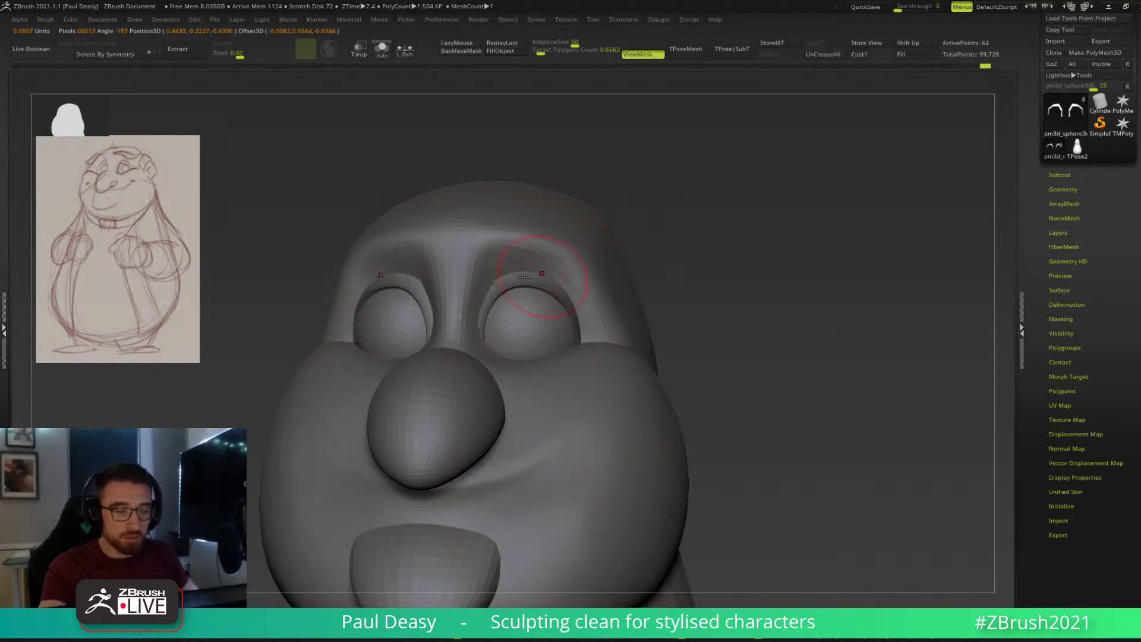
right_drag(488, 333, 502, 258)
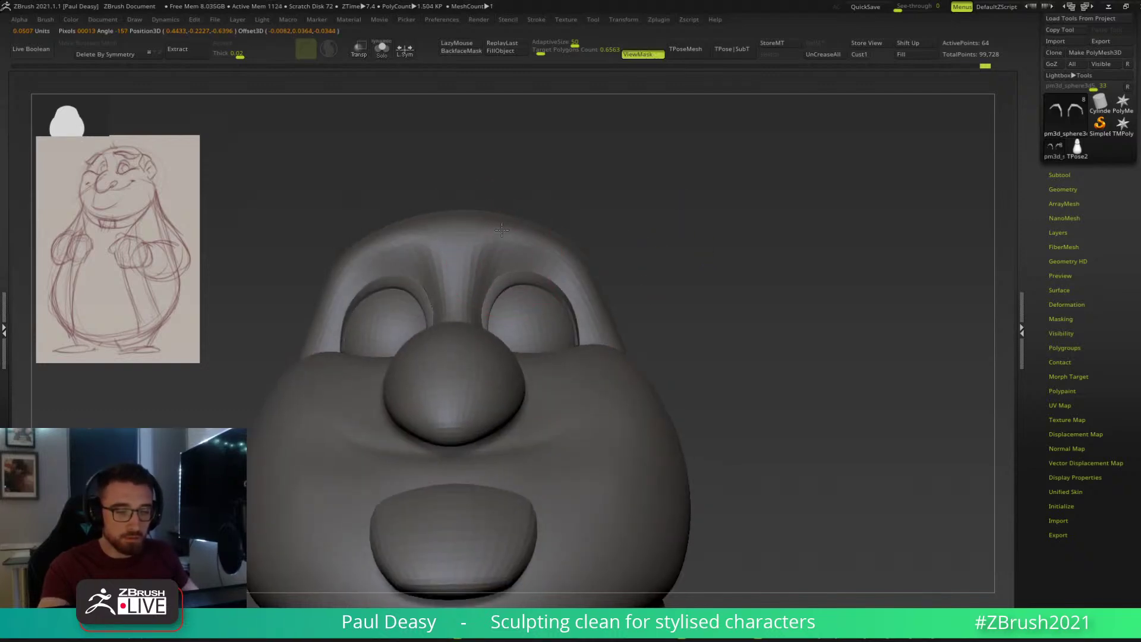
mouse_move(504, 279)
right_down()
mouse_move(491, 288)
mouse_move(481, 276)
mouse_move(476, 316)
right_up()
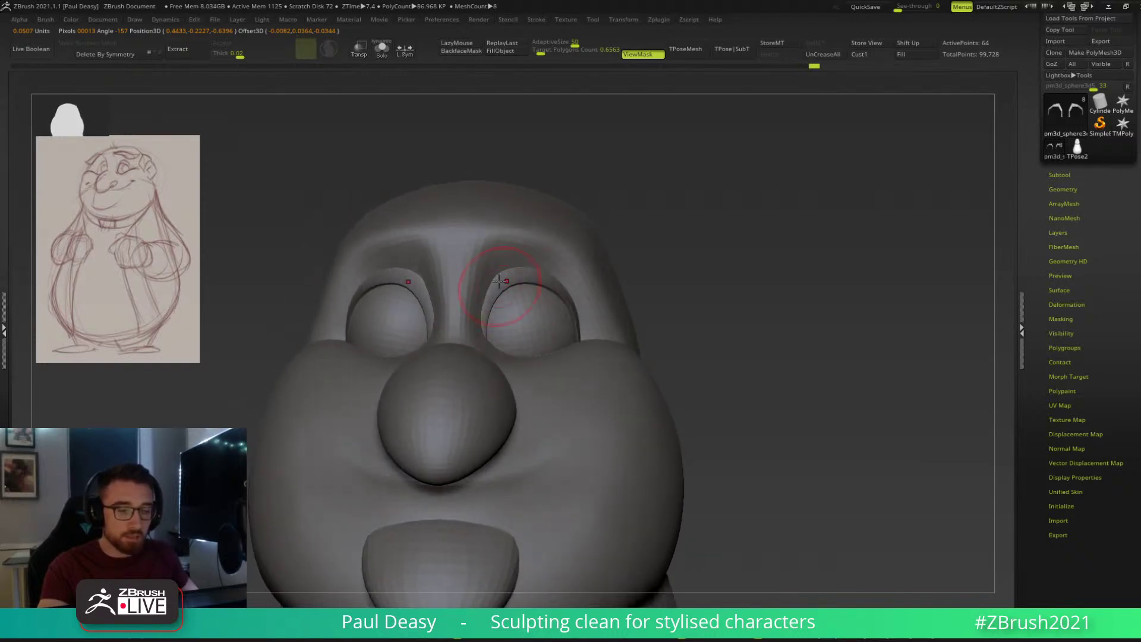
right_drag(678, 234, 483, 250)
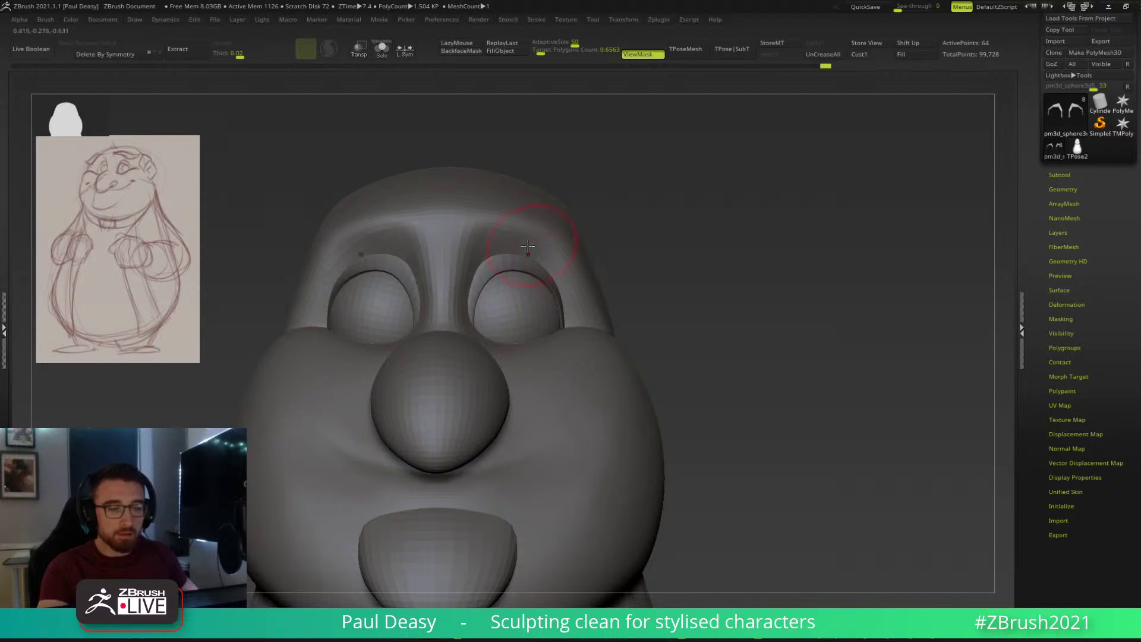
Examine how the eyelids and cheeks meet around the eyes, and select the cheek-and-muzzle mesh.
drag(668, 310, 640, 286)
key(space)
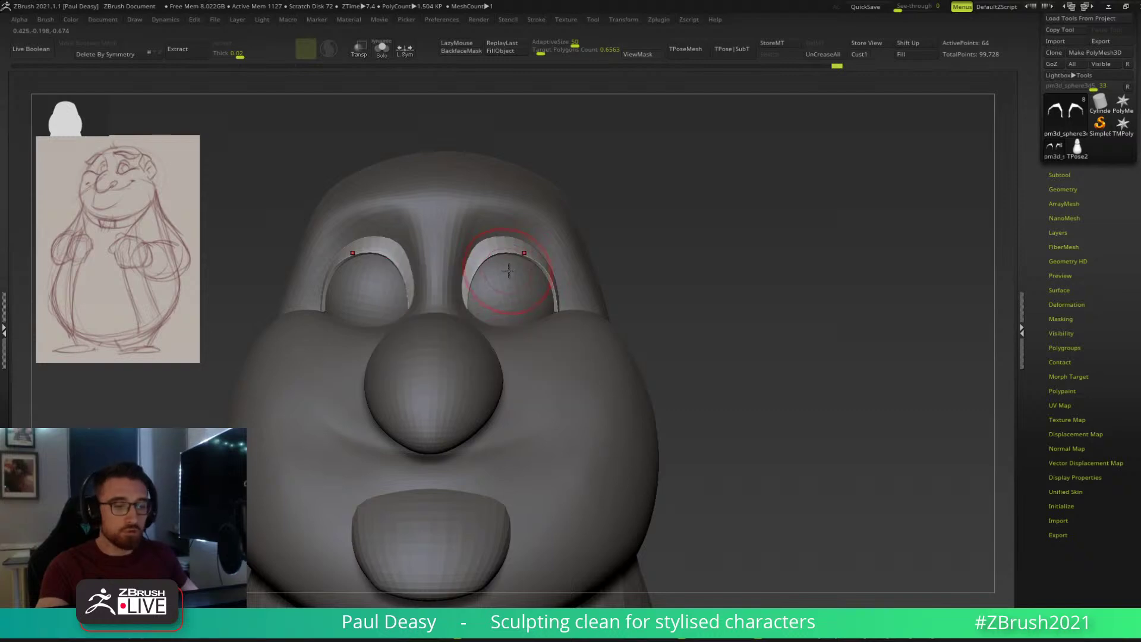
alt+click(570, 198)
alt+click(560, 289)
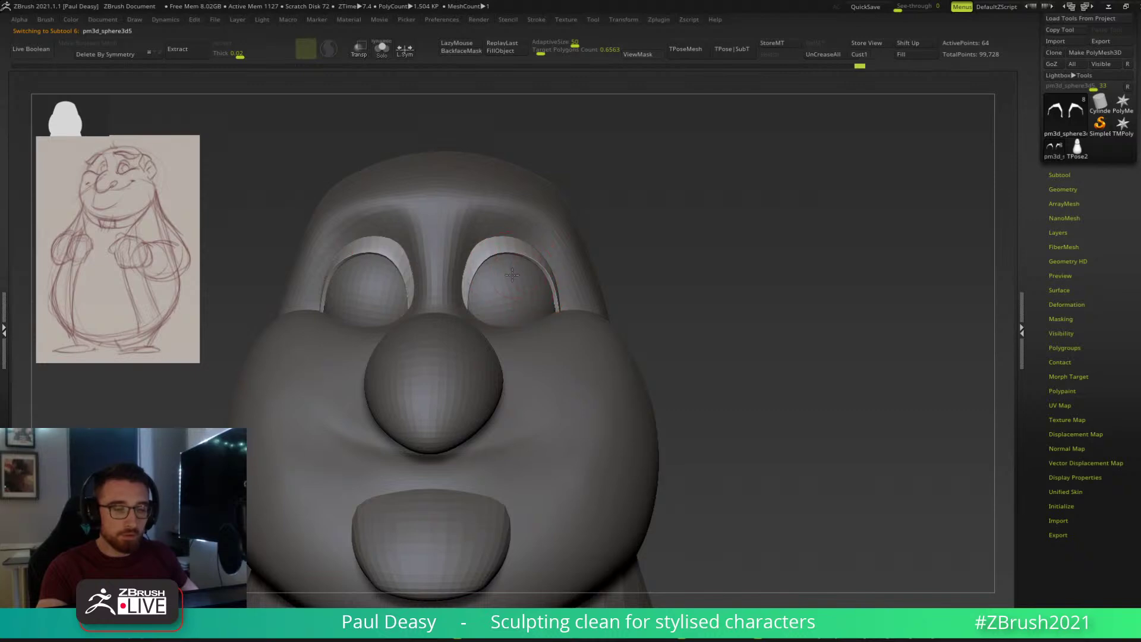
mouse_move(607, 257)
mouse_down()
mouse_move(624, 198)
mouse_move(501, 263)
mouse_up()
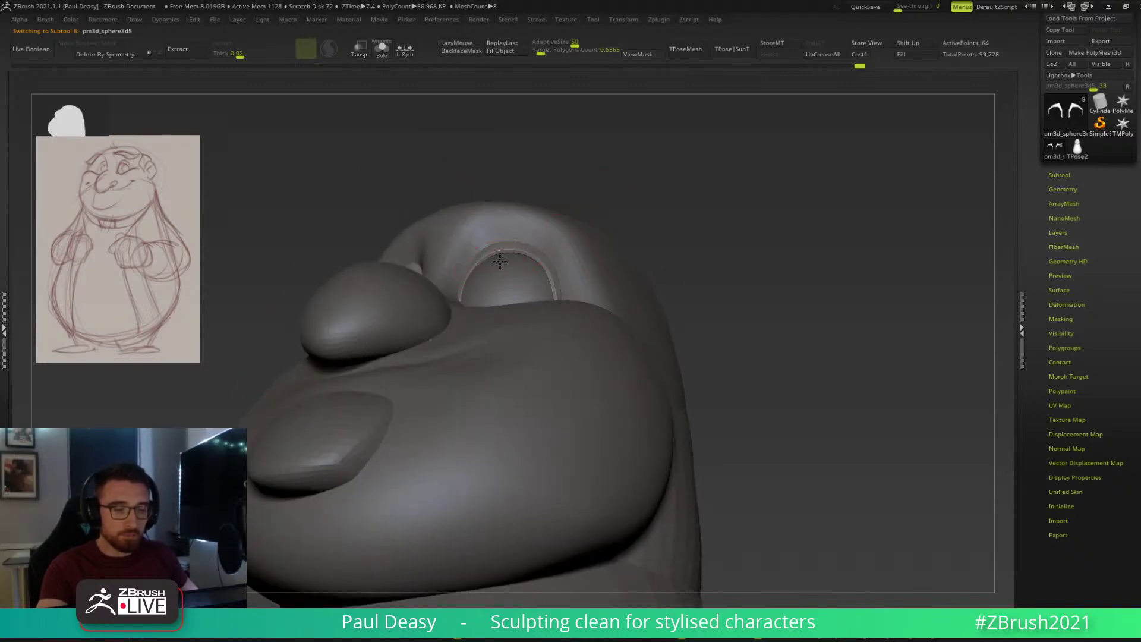
mouse_move(476, 282)
right_down()
mouse_move(463, 317)
mouse_move(470, 310)
right_up()
alt+click(464, 303)
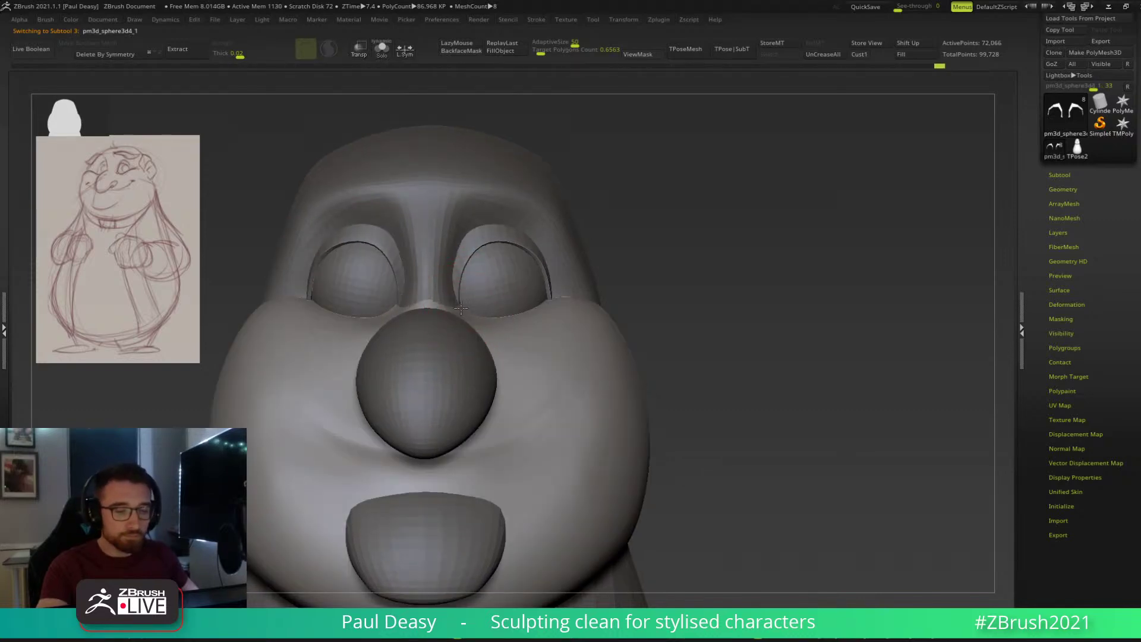
alt+click(471, 303)
alt+click(473, 303)
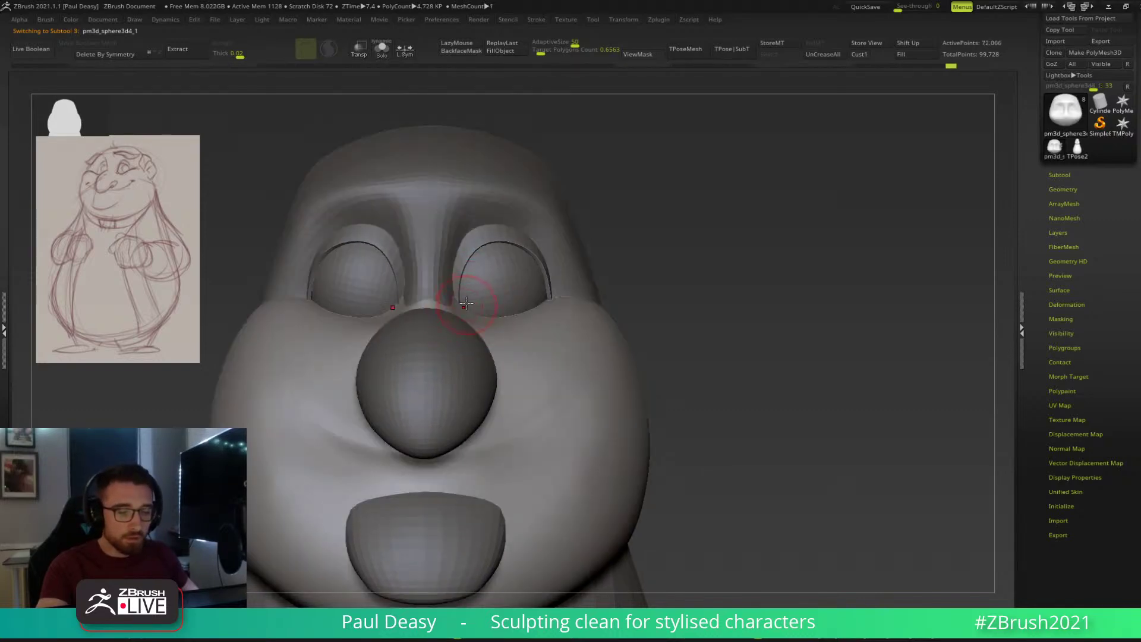
right_click(463, 308)
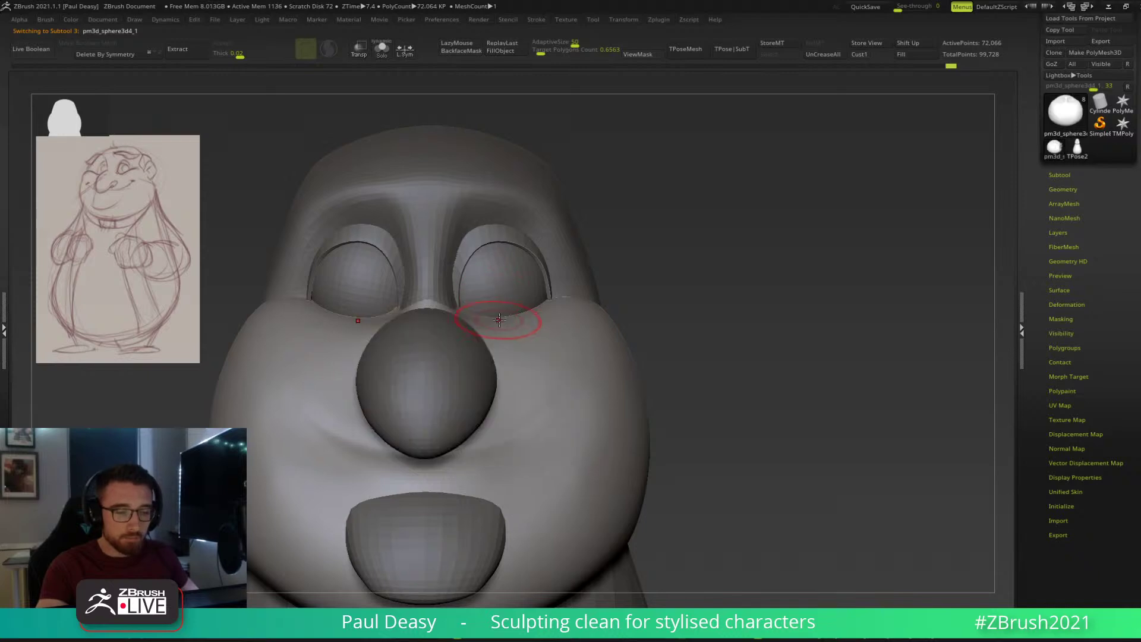
Reselect the cheek-and-muzzle mesh from the side and drop its subdivision by two levels for broad shaping.
alt+drag(671, 252, 765, 313)
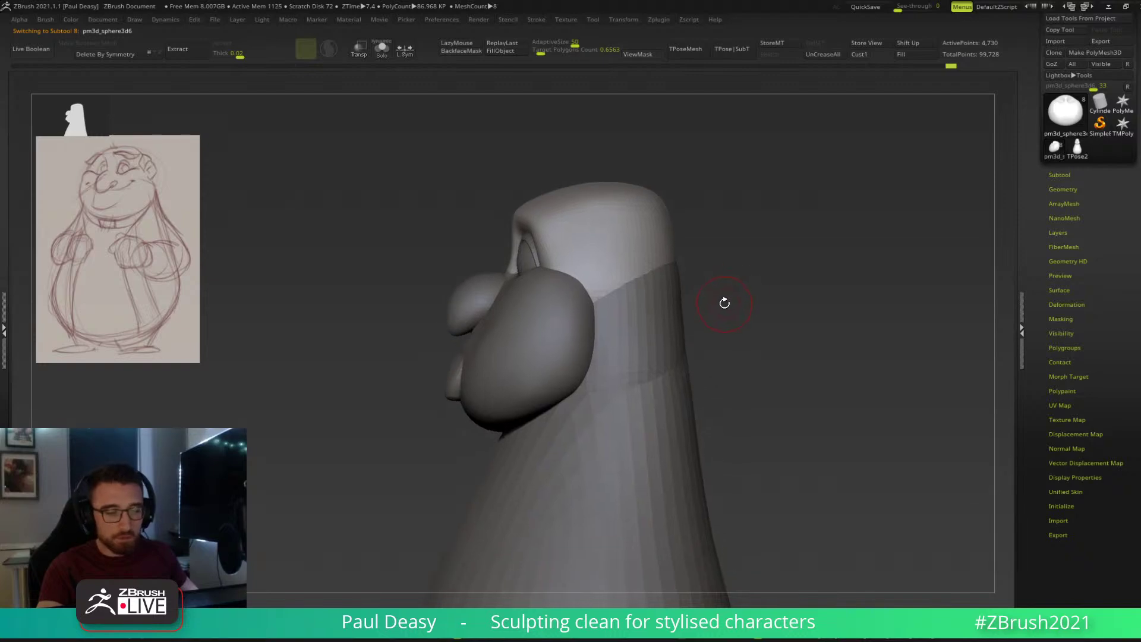
drag(684, 285, 767, 318)
alt+click(528, 318)
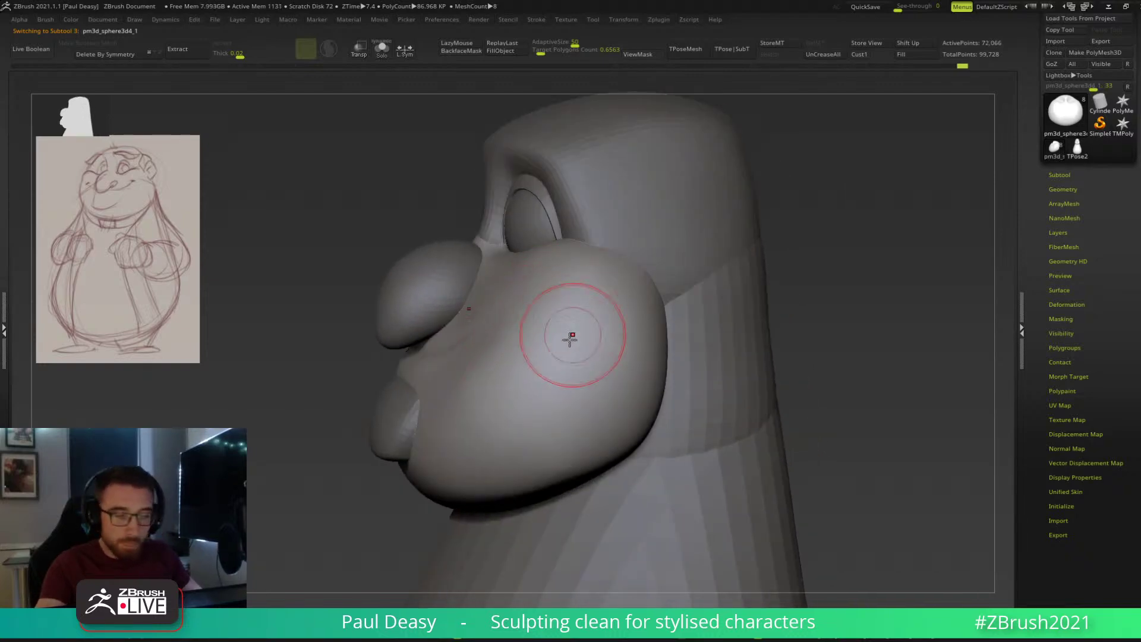
drag(569, 337, 533, 350)
drag(510, 293, 497, 274)
key(shift+d)
key(shift+d)
key(shift+d)
key(space)
key(d)
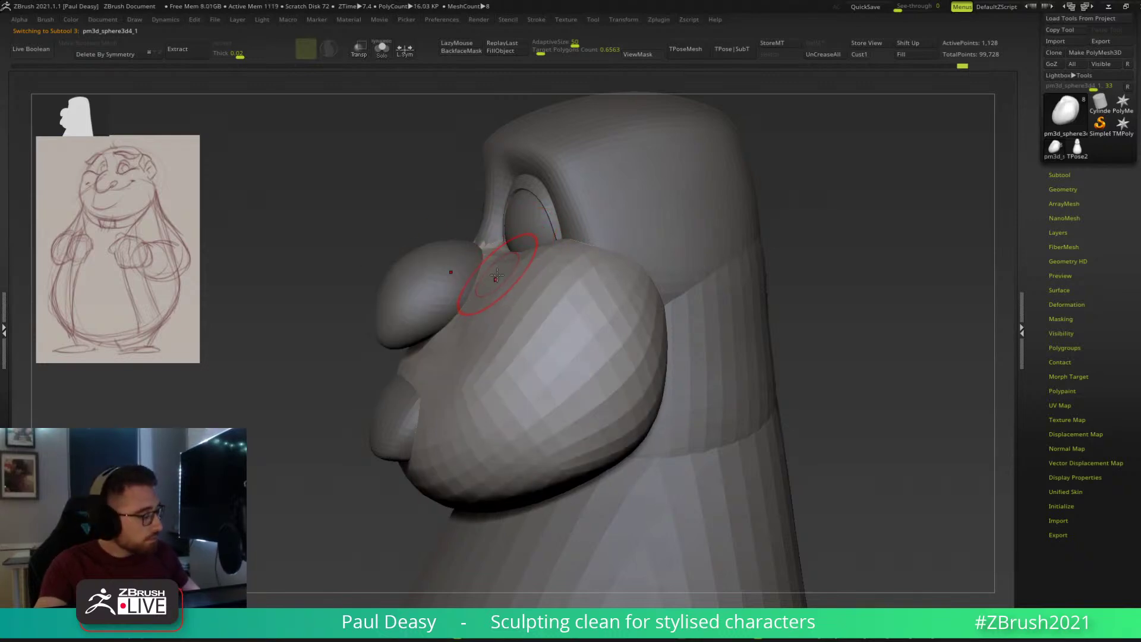
Sculpt the muzzle surface between the nose and the cheek with lazy-mouse strokes, then smooth it beside the mouth.
key(l)
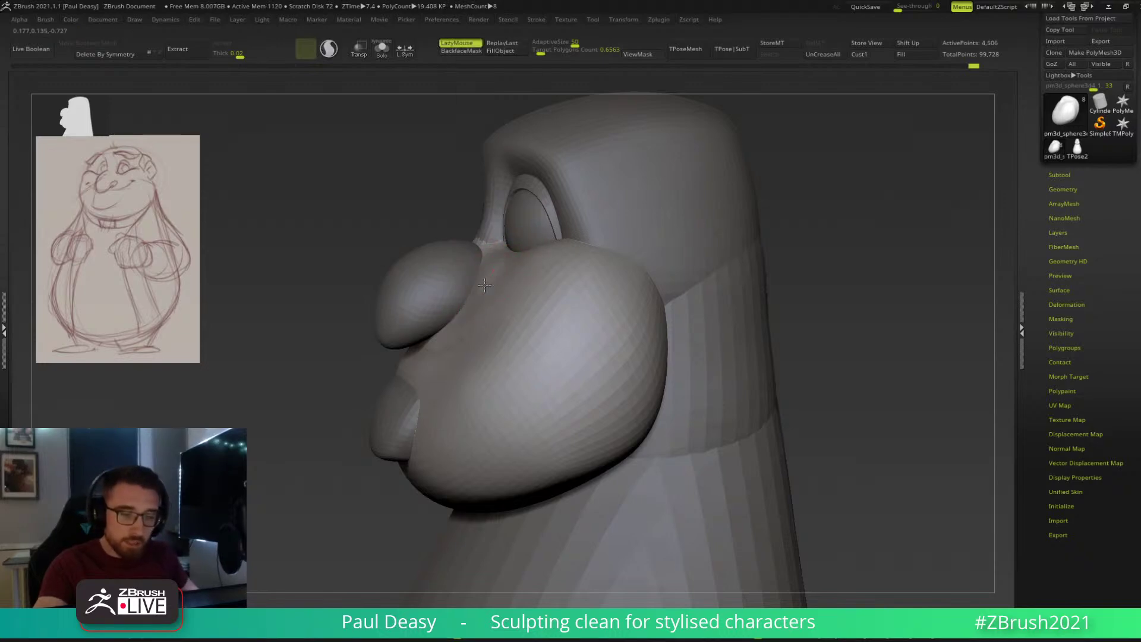
mouse_move(533, 261)
mouse_down()
mouse_move(563, 301)
mouse_move(606, 303)
mouse_move(491, 243)
mouse_up()
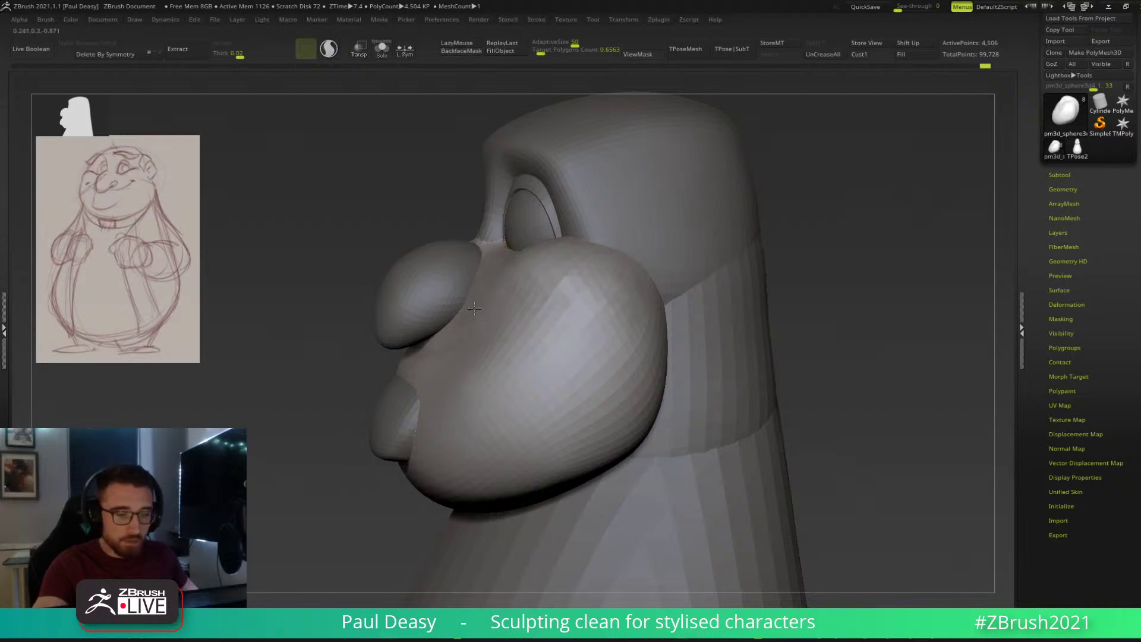
key(space)
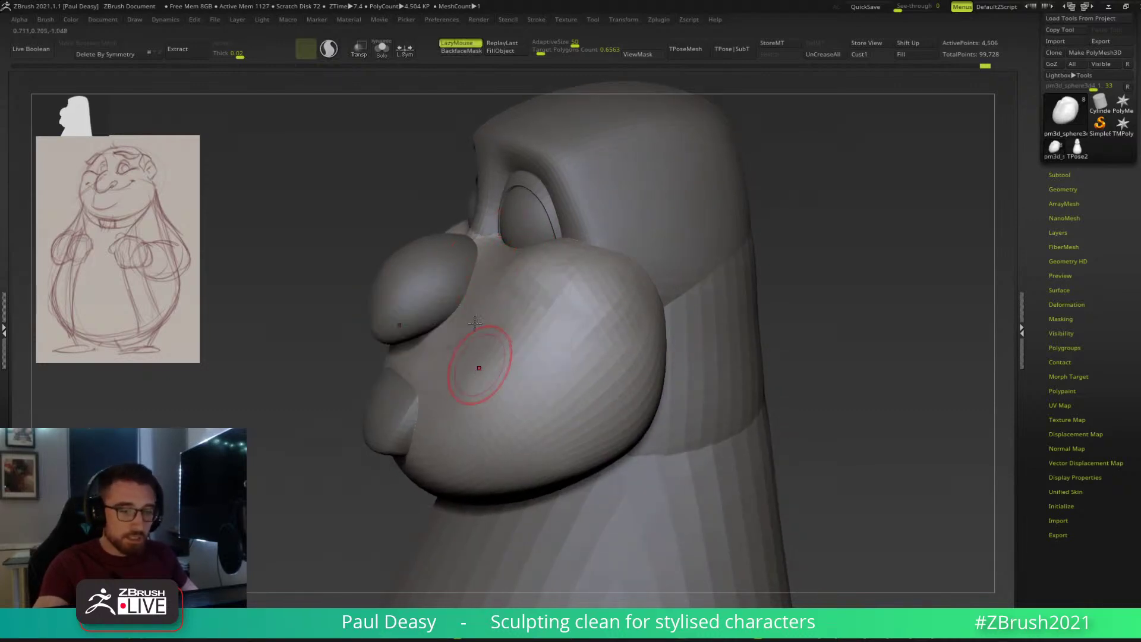
mouse_move(487, 394)
mouse_down()
mouse_move(464, 378)
mouse_move(458, 402)
mouse_move(433, 369)
mouse_move(443, 391)
mouse_up()
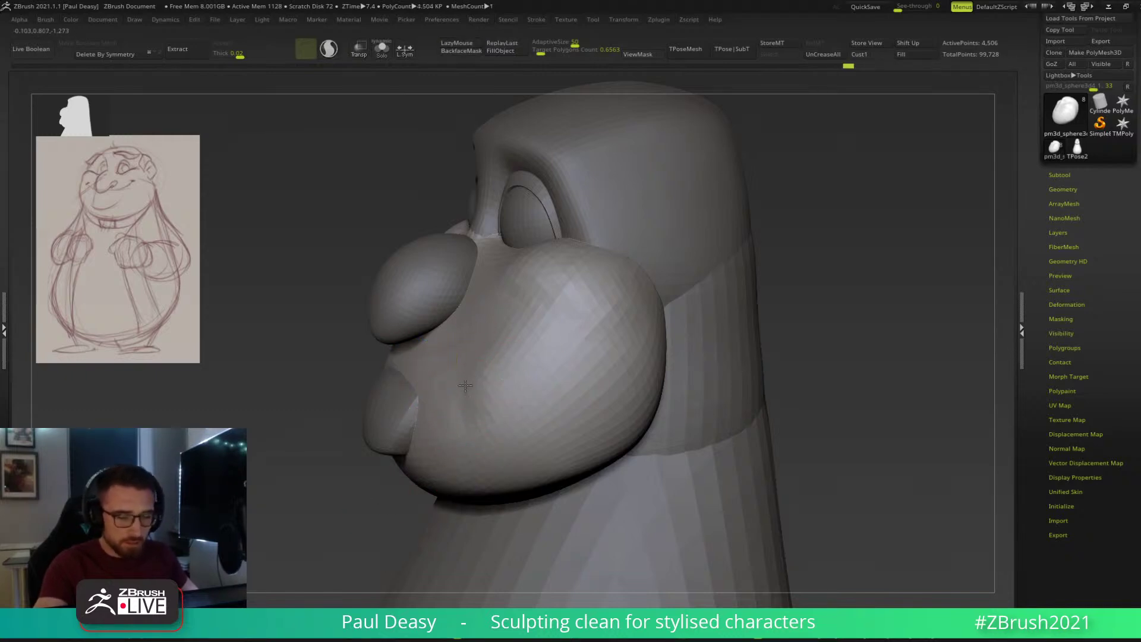
shift+drag(473, 443, 479, 386)
right_drag(559, 371, 498, 389)
Adjust the brush and refine the form beside the mouth with a few short strokes.
key(space)
key(space)
drag(498, 376, 509, 376)
ctrl+right_drag(578, 385, 554, 390)
mouse_move(471, 417)
mouse_down()
mouse_move(489, 437)
mouse_move(481, 408)
mouse_up()
key(space)
right_drag(522, 355, 530, 360)
Carve along the inner and outer cheek with the DamStandard brush and smooth the strokes.
key(b)
key(d)
key(s)
drag(572, 300, 527, 364)
mouse_move(599, 363)
shift+mouse_down()
mouse_move(541, 317)
mouse_move(546, 324)
mouse_move(541, 306)
shift+mouse_up()
drag(610, 328, 605, 362)
mouse_move(594, 310)
shift+mouse_down()
mouse_move(558, 359)
mouse_move(631, 346)
shift+mouse_up()
Reshape the upper and rear contour of the cheek with the Move brush.
key(b)
key(m)
key(v)
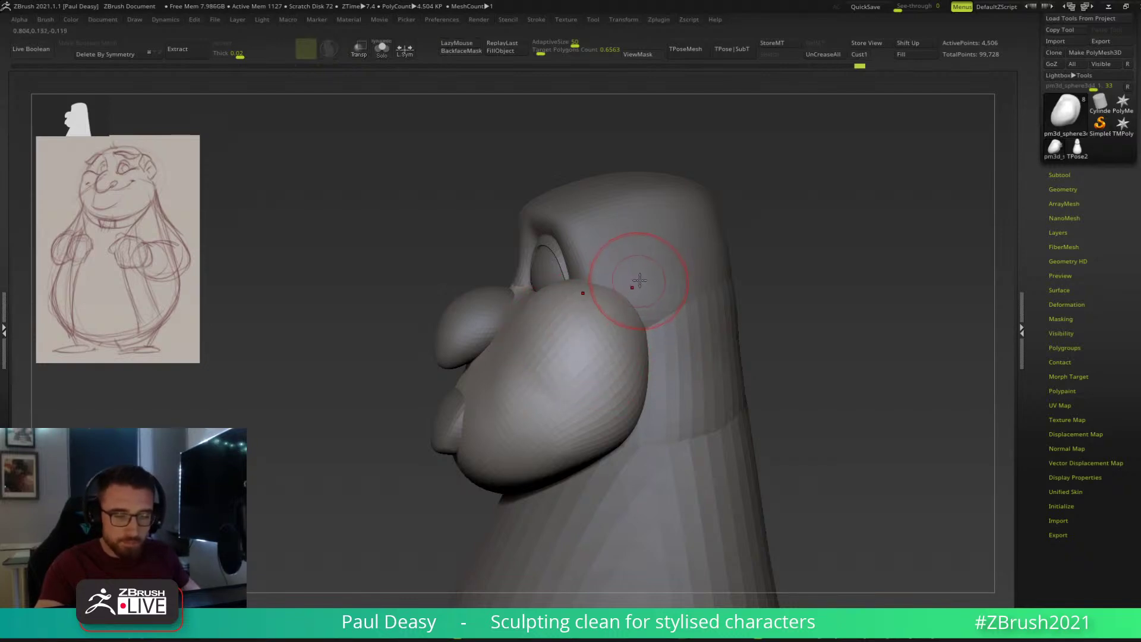
drag(636, 288, 612, 281)
drag(612, 363, 619, 395)
right_drag(601, 345, 666, 333)
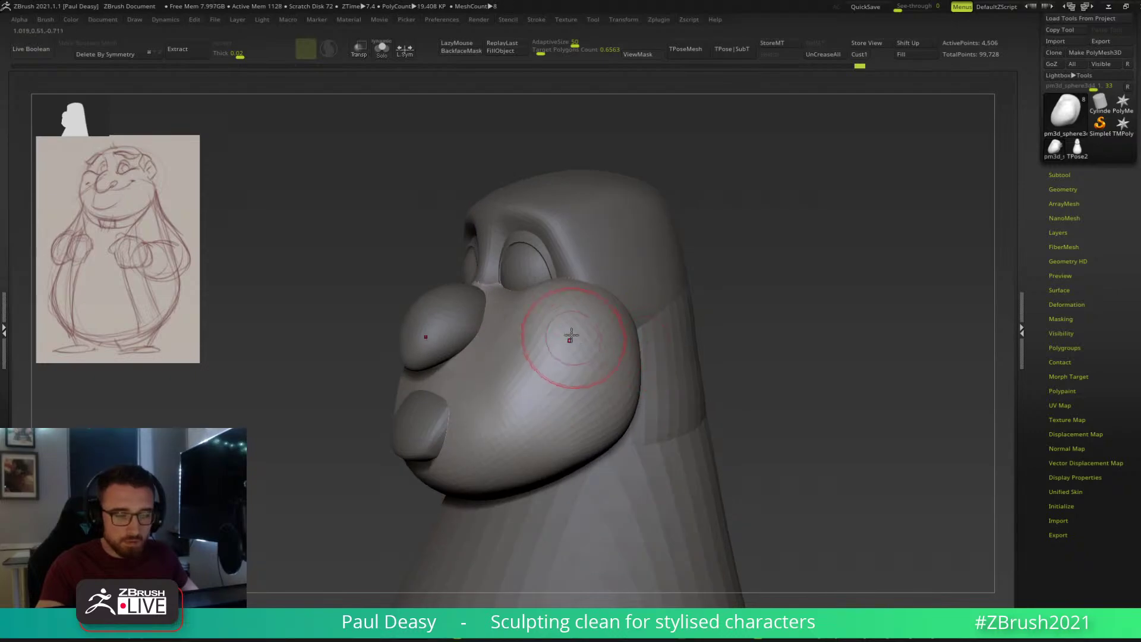
key(b)
key(c)
key(b)
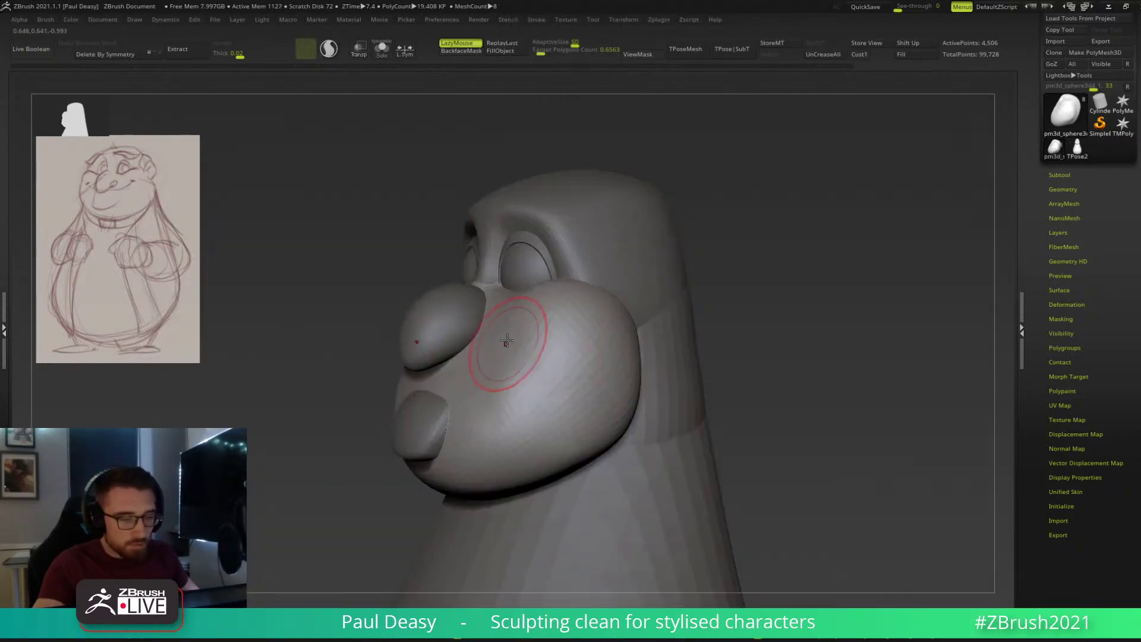
right_drag(512, 344, 502, 344)
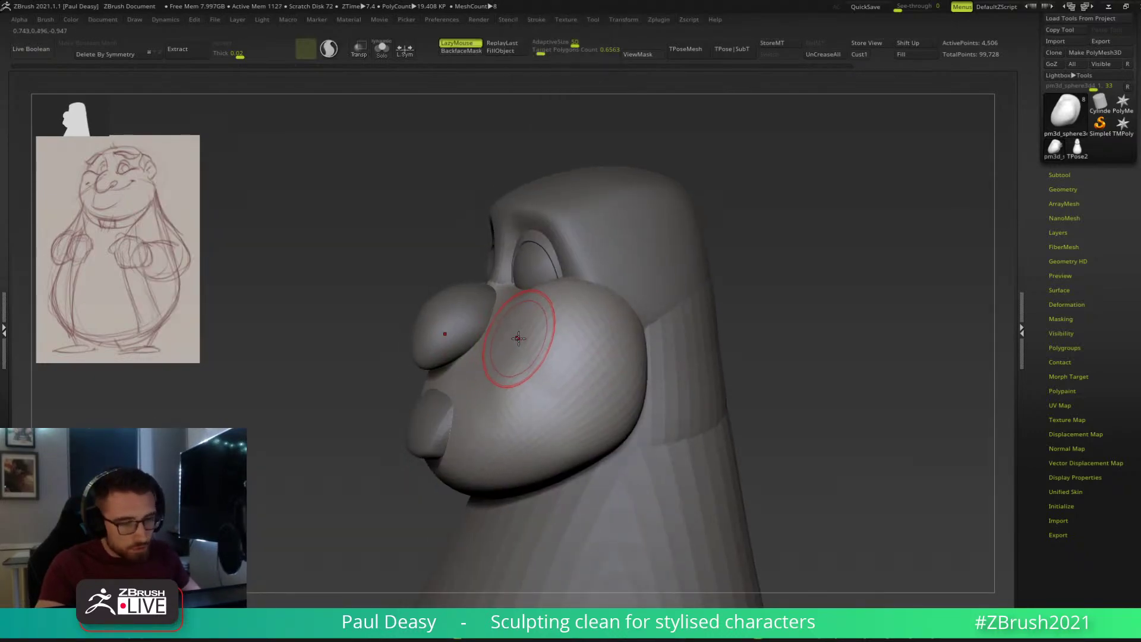
Carve a crease between the nose and the cheek with the DamStandard brush and soften it by smoothing.
key(b)
key(d)
key(s)
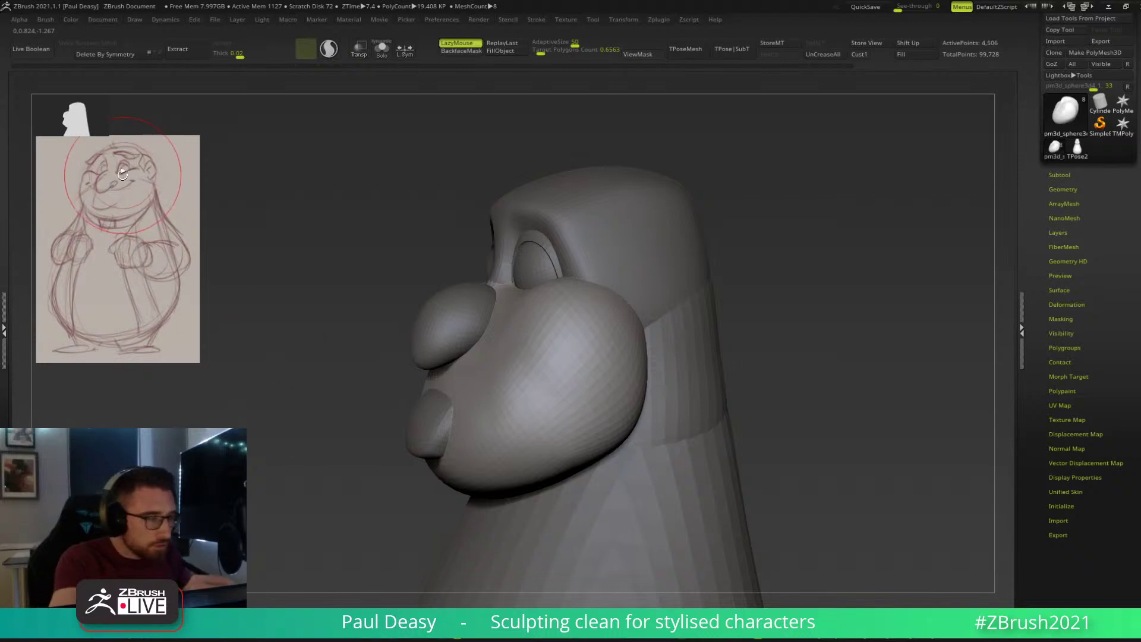
drag(520, 357, 529, 370)
shift+drag(510, 325, 506, 324)
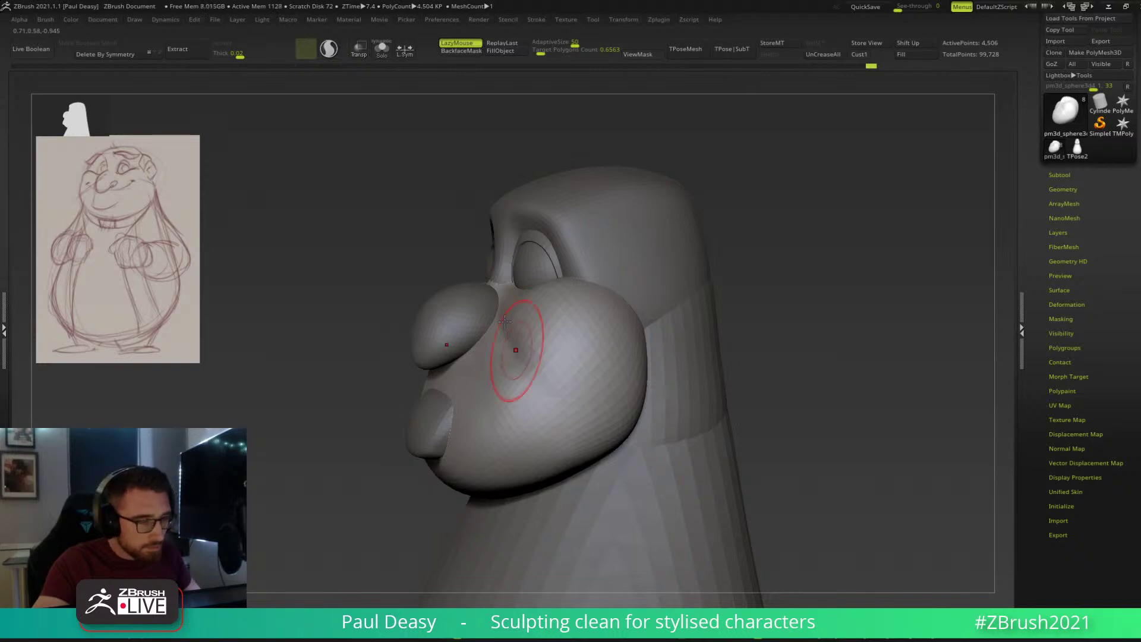
mouse_move(504, 339)
shift+mouse_down()
mouse_move(510, 321)
mouse_move(513, 345)
mouse_move(507, 331)
shift+mouse_up()
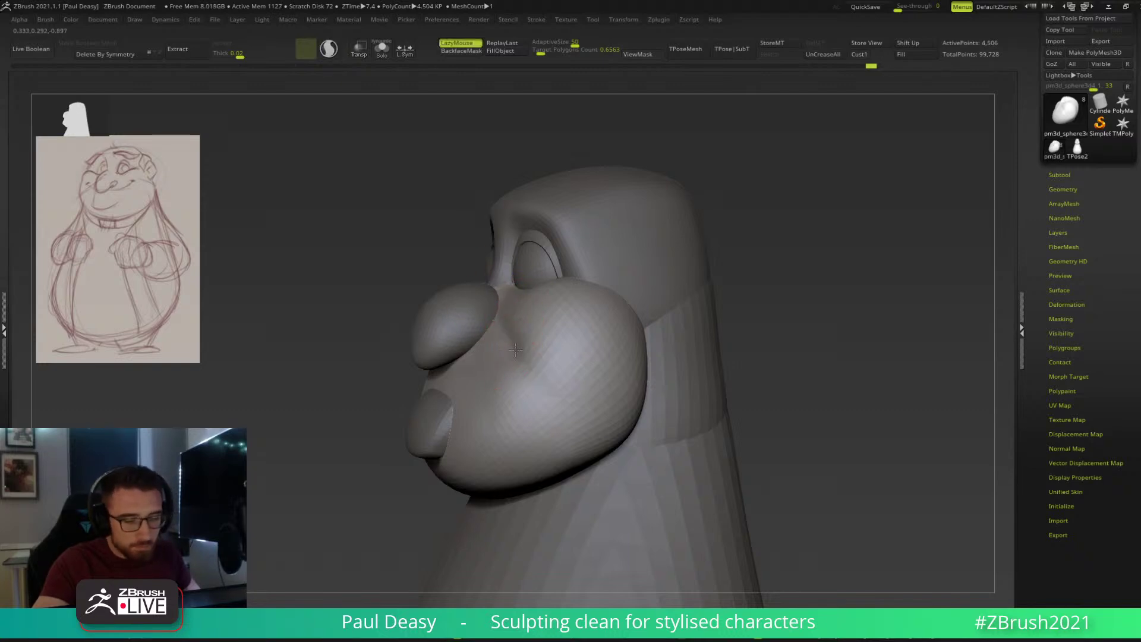
right_drag(509, 357, 509, 370)
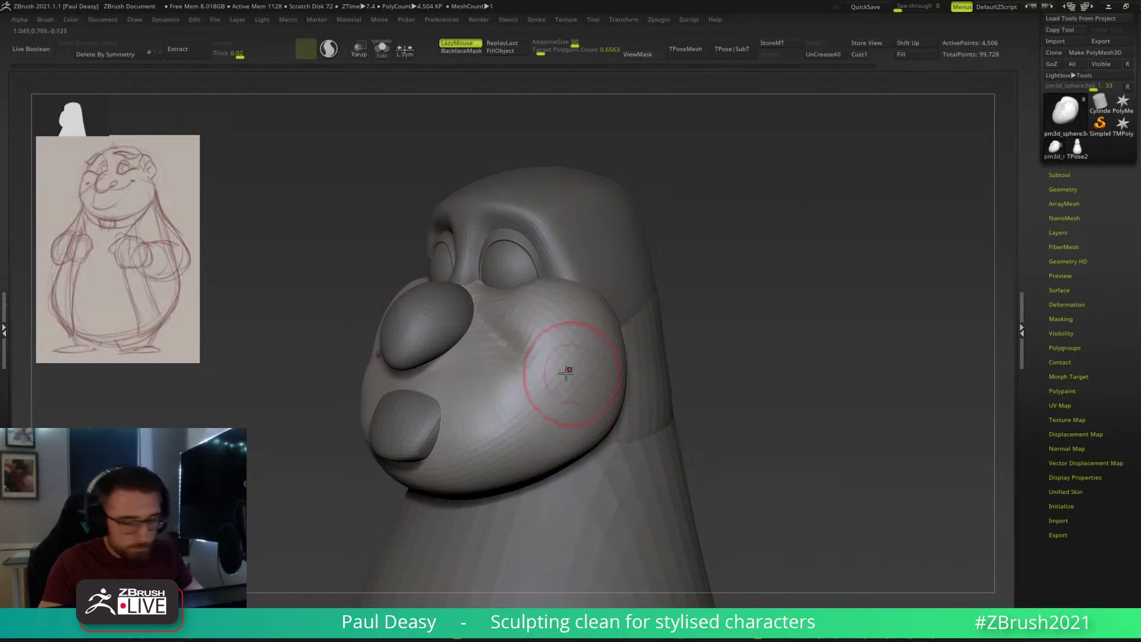
Adjust the DamStandard brush's Z Intensity and carve deep smile creases under the nose and across both cheeks.
key(b)
click(629, 89)
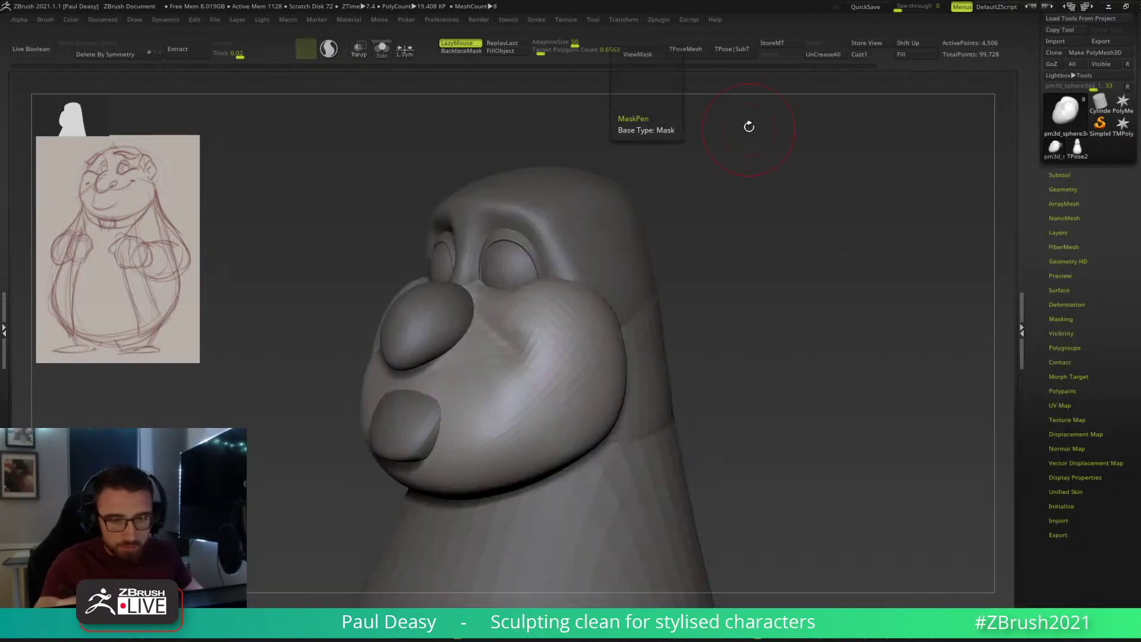
drag(762, 410, 817, 409)
key(space)
click(760, 426)
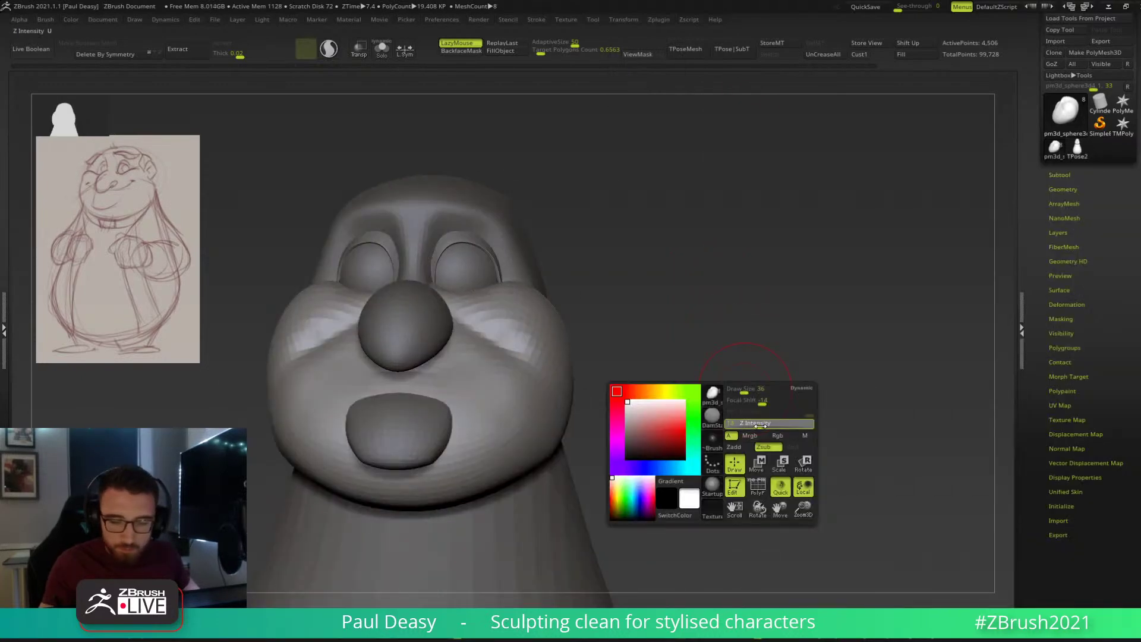
mouse_move(724, 469)
mouse_down()
mouse_move(733, 423)
mouse_move(746, 455)
mouse_up()
mouse_move(397, 371)
mouse_down()
mouse_move(382, 371)
mouse_move(473, 391)
mouse_move(467, 368)
mouse_up()
key(space)
key(space)
drag(662, 351, 532, 372)
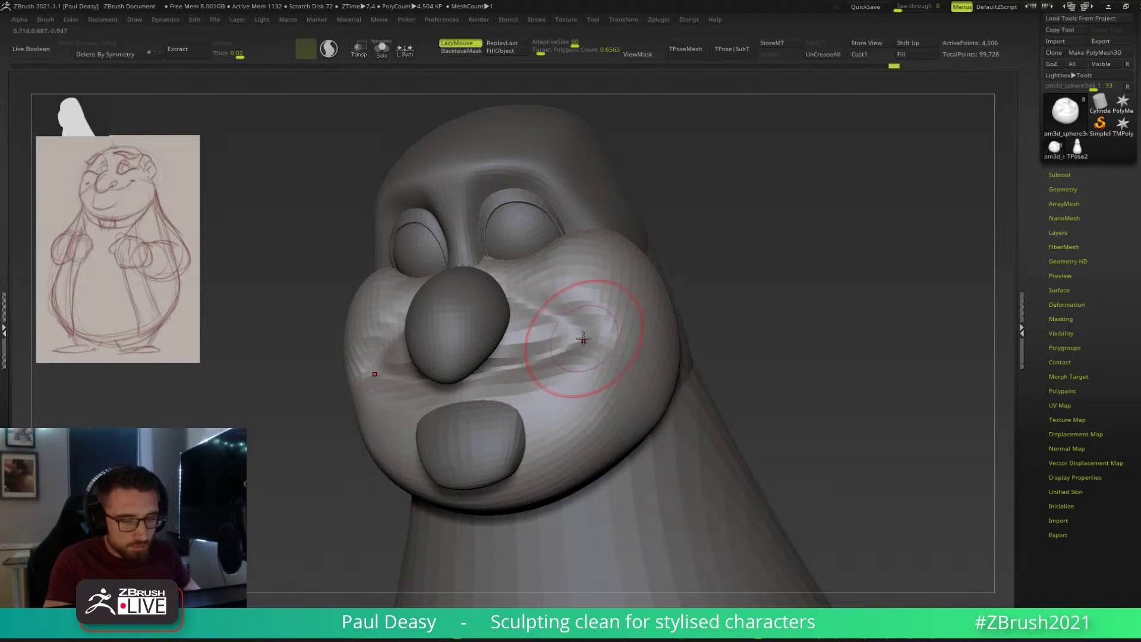
Shape the cheek bulge around the corner of the smile and smooth the upper lip under the nose.
key(l)
key(space)
drag(574, 338, 598, 297)
right_drag(587, 339, 534, 341)
drag(589, 329, 587, 330)
mouse_move(588, 337)
right_down()
mouse_move(565, 348)
mouse_move(552, 338)
right_up()
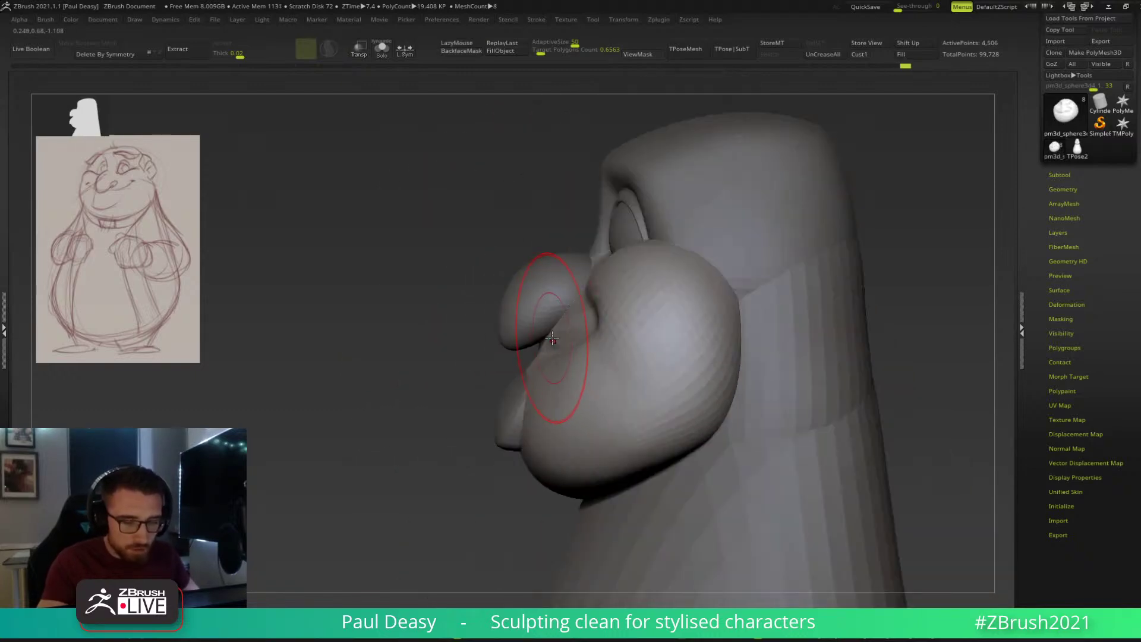
mouse_move(593, 336)
shift+mouse_down()
mouse_move(636, 285)
mouse_move(562, 348)
shift+mouse_up()
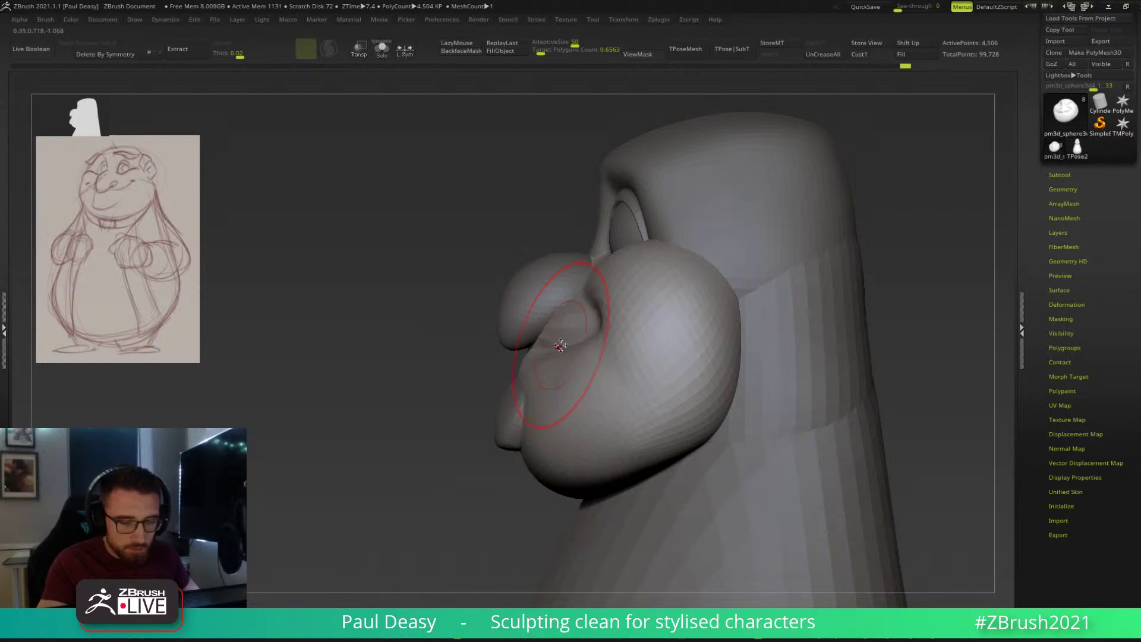
Adjust the lower-lip piece against the muzzle, then reselect the cheek mesh and reshape the area beneath the nose.
alt+click(512, 388)
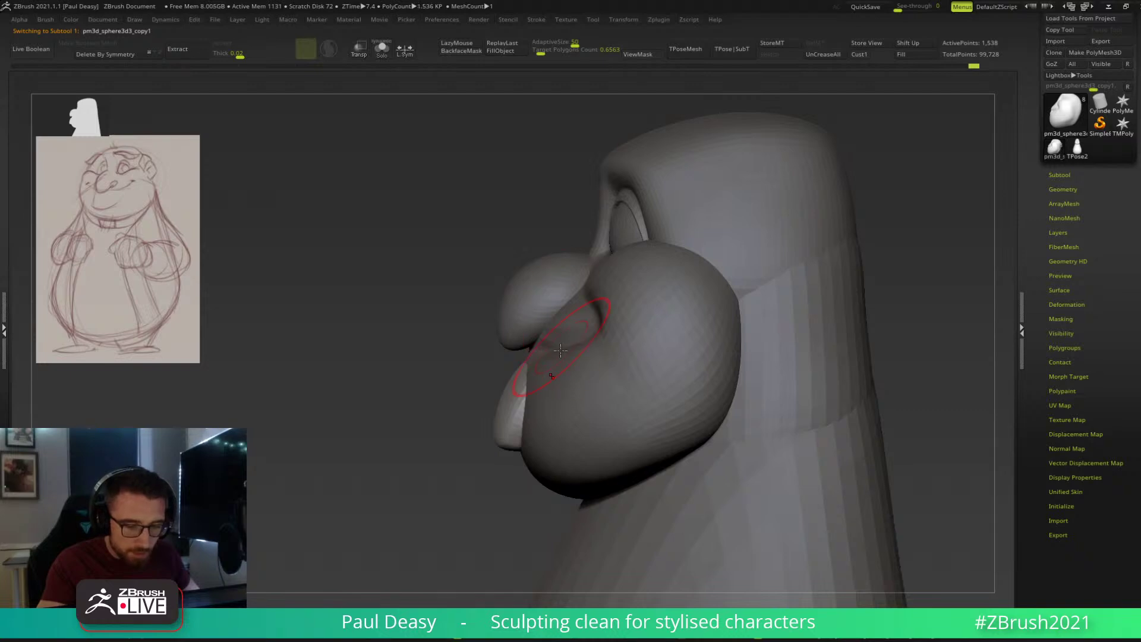
right_drag(561, 345, 563, 353)
right_drag(529, 303, 523, 327)
alt+click(515, 316)
drag(515, 316, 510, 293)
right_drag(611, 326, 576, 317)
key(space)
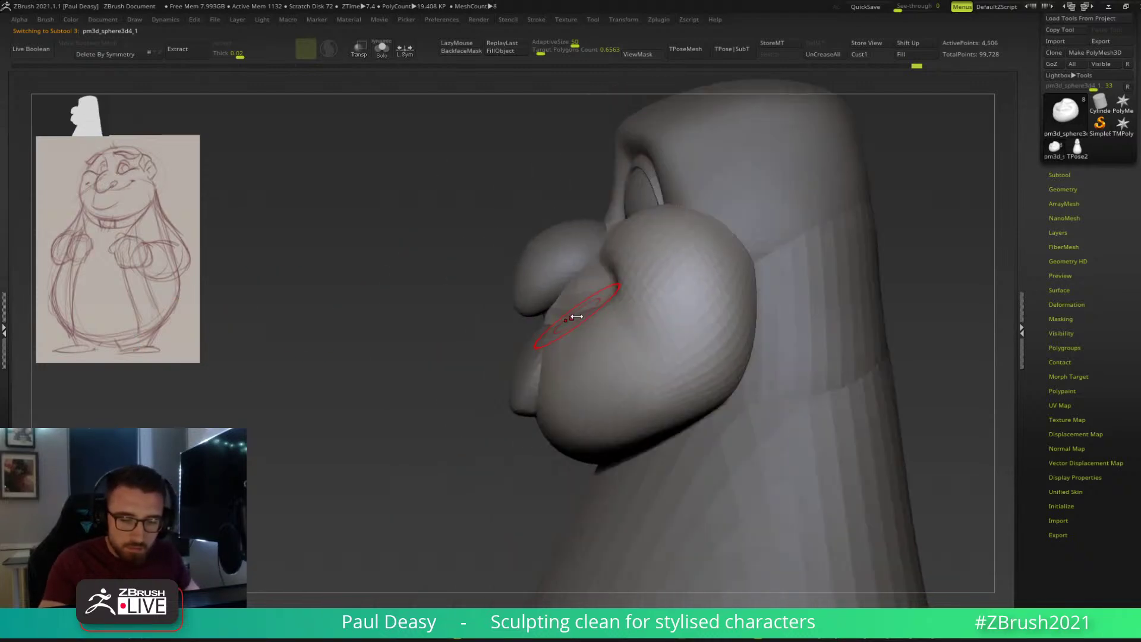
Isolate the cheek-and-muzzle mesh, round out its upper lip as seen from above, and show the whole head again.
right_drag(583, 393, 587, 449)
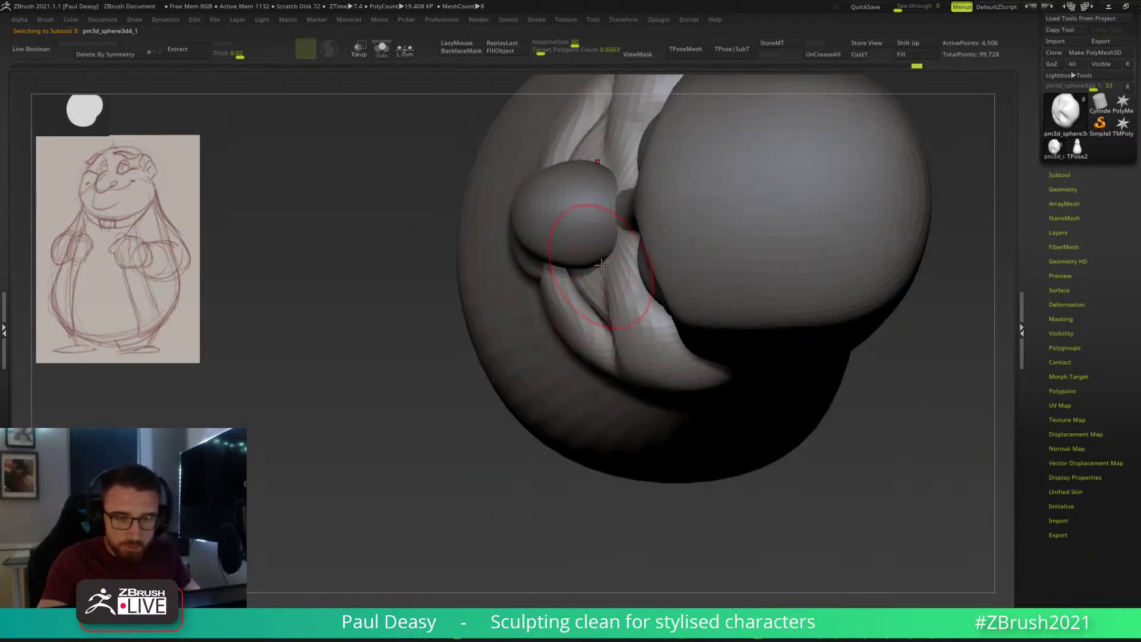
key(alt+s)
key(space)
mouse_move(569, 178)
mouse_down()
mouse_move(585, 134)
mouse_move(555, 185)
mouse_move(581, 146)
mouse_up()
key(space)
key(space)
key(space)
alt+drag(845, 383, 786, 463)
key(space)
drag(489, 296, 497, 297)
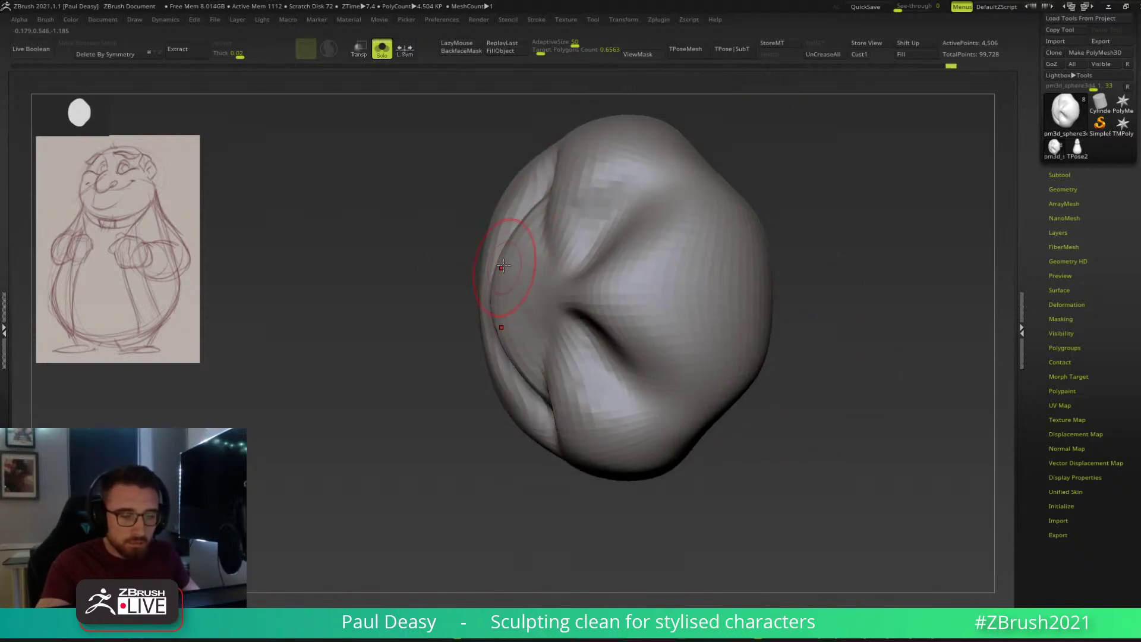
key(space)
mouse_move(502, 295)
mouse_down()
mouse_move(520, 294)
mouse_move(527, 239)
mouse_up()
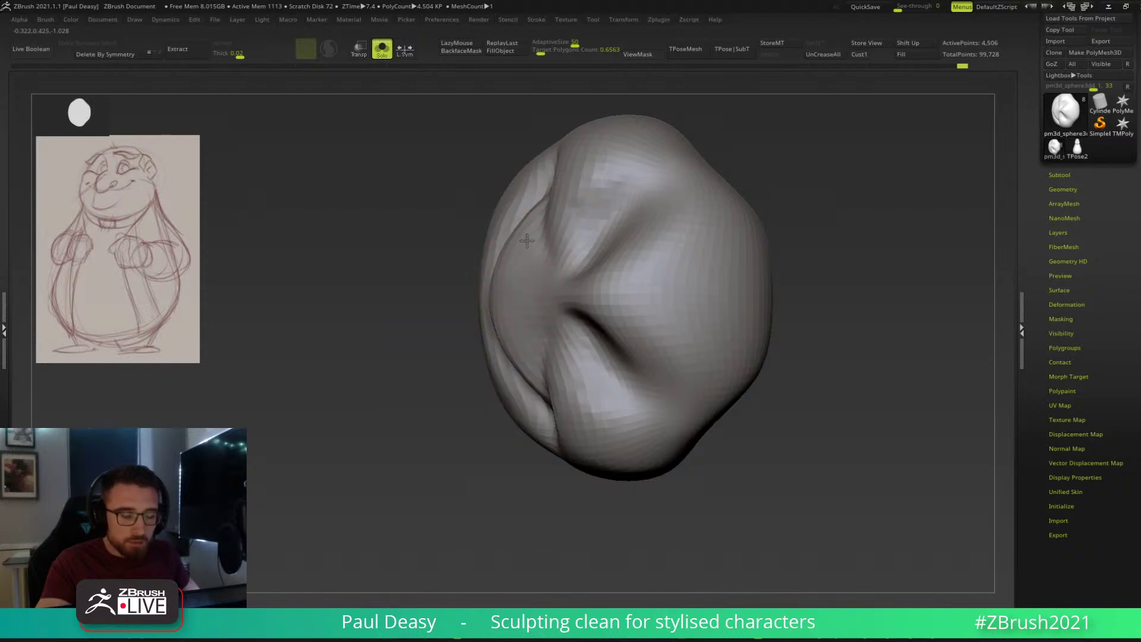
mouse_move(863, 362)
mouse_down()
mouse_move(858, 339)
mouse_move(844, 377)
mouse_move(546, 368)
mouse_move(636, 357)
mouse_move(803, 387)
mouse_up()
drag(771, 350, 701, 333)
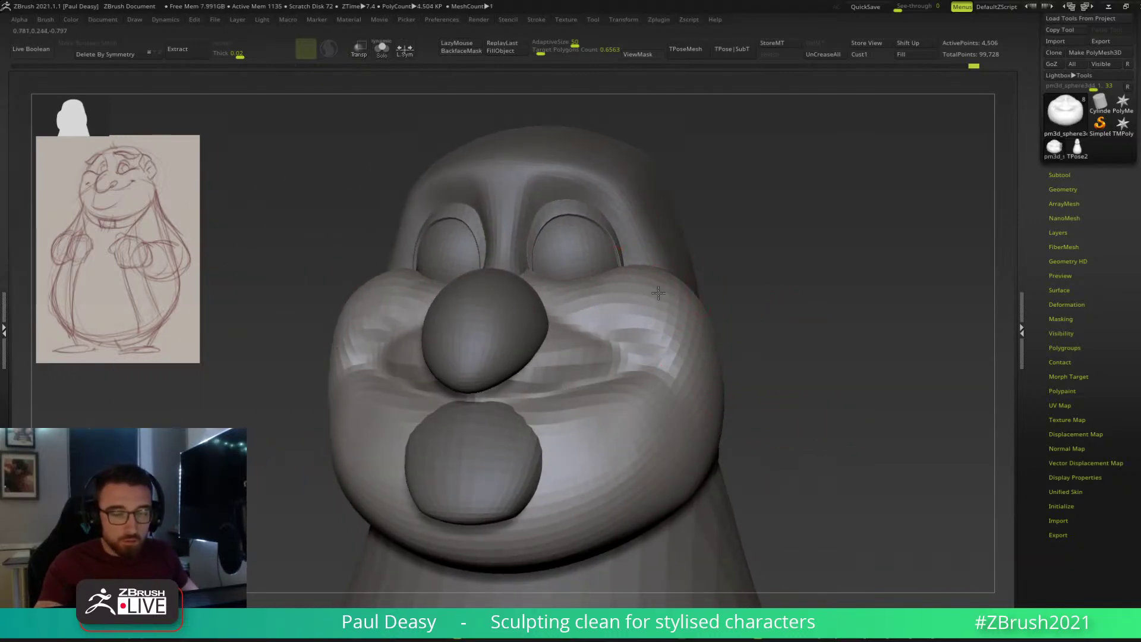
Check the smiling cheeks from the side and select the neck piece behind them.
drag(769, 298, 701, 272)
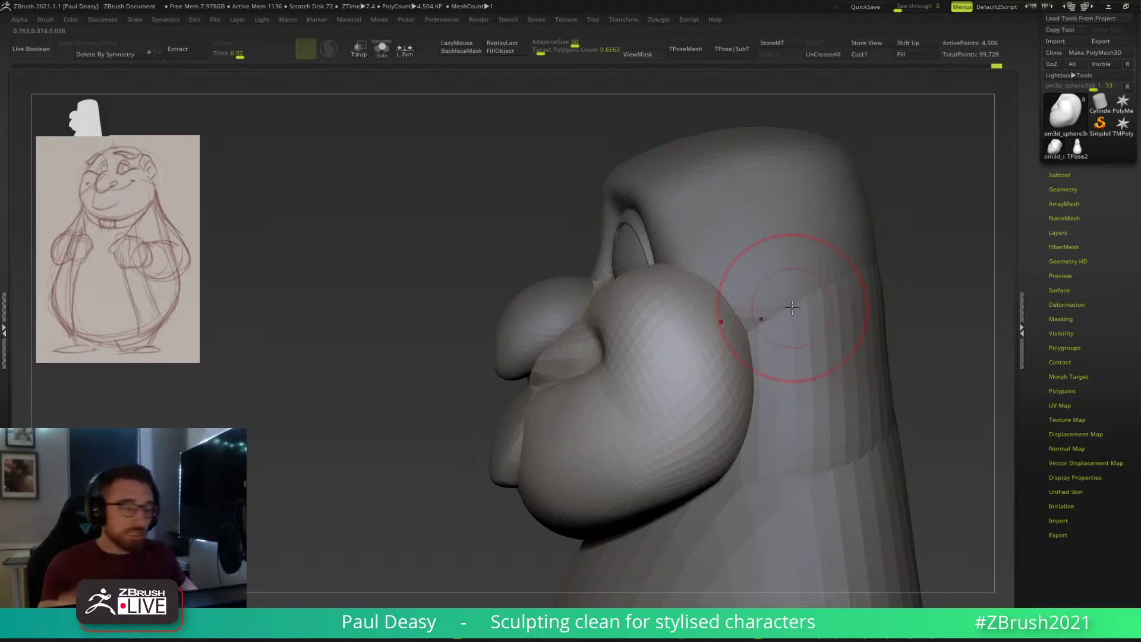
alt+right_drag(763, 335, 760, 324)
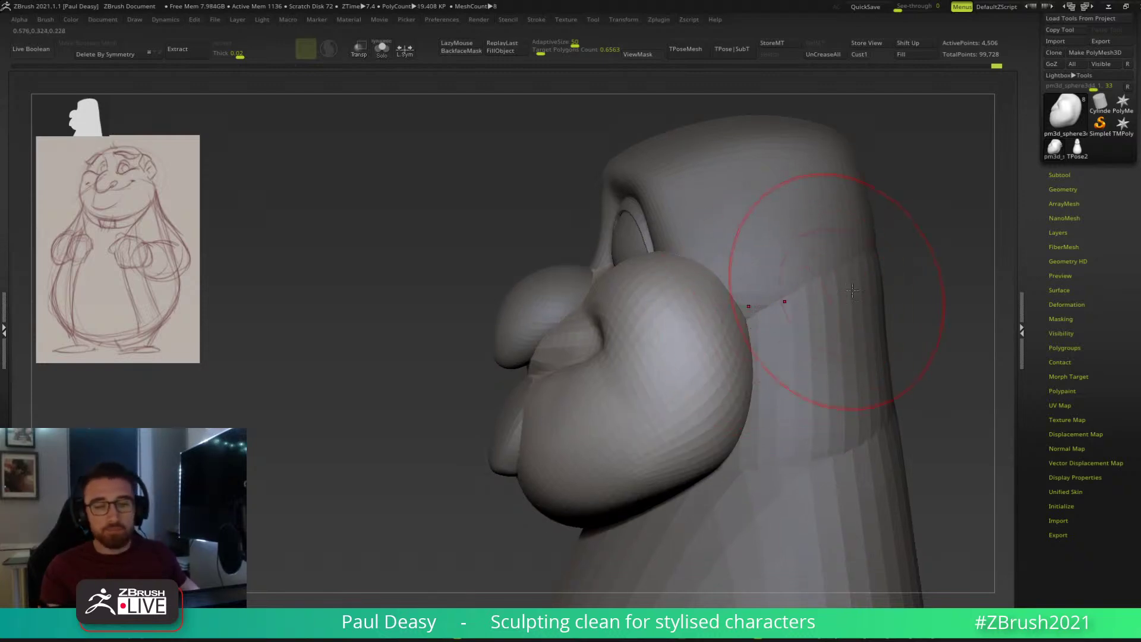
alt+right_drag(853, 291, 850, 332)
right_click(828, 293)
alt+click(829, 297)
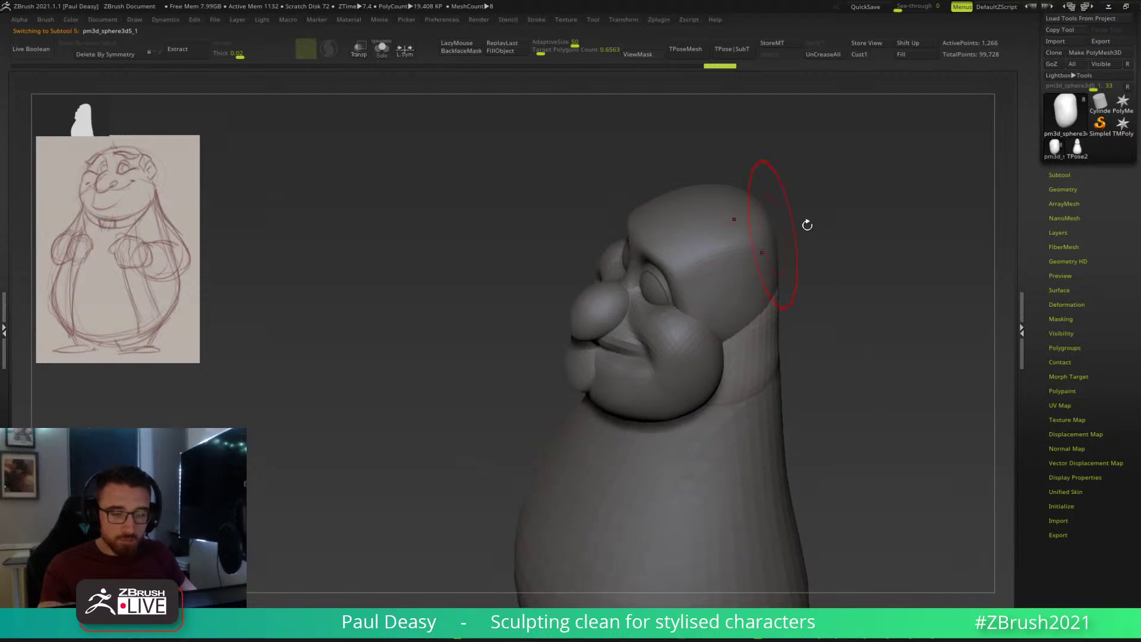
Select the cheek-and-muzzle mesh and reshape the back edge of the cheek where it meets the neck.
right_drag(807, 225, 675, 373)
right_drag(800, 323, 775, 339)
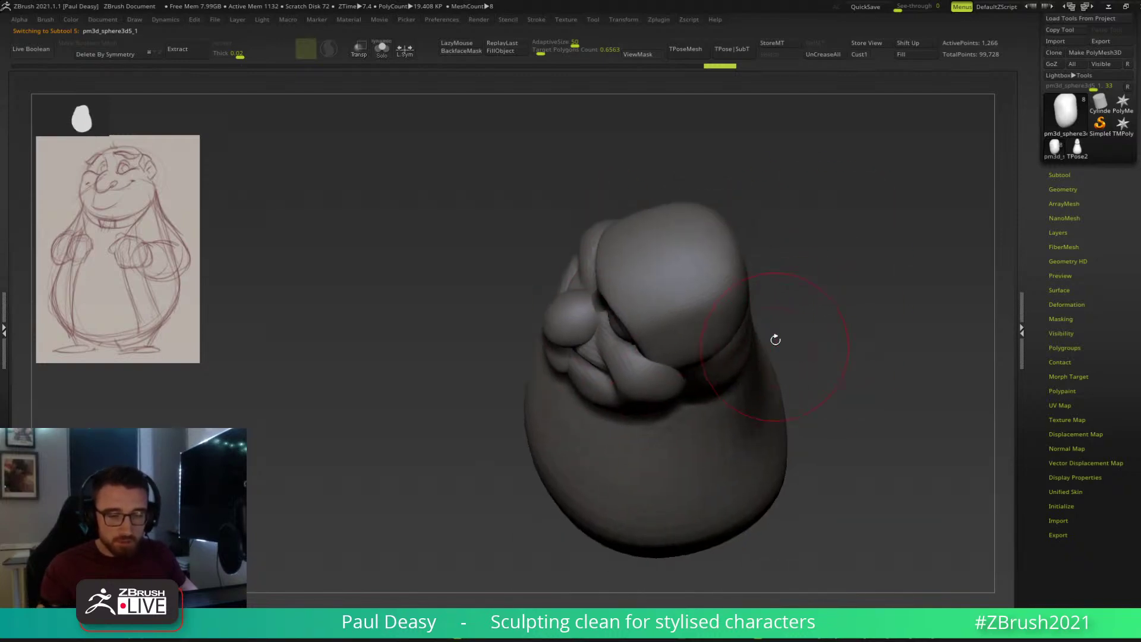
alt+click(646, 394)
ctrl+right_drag(649, 393, 667, 323)
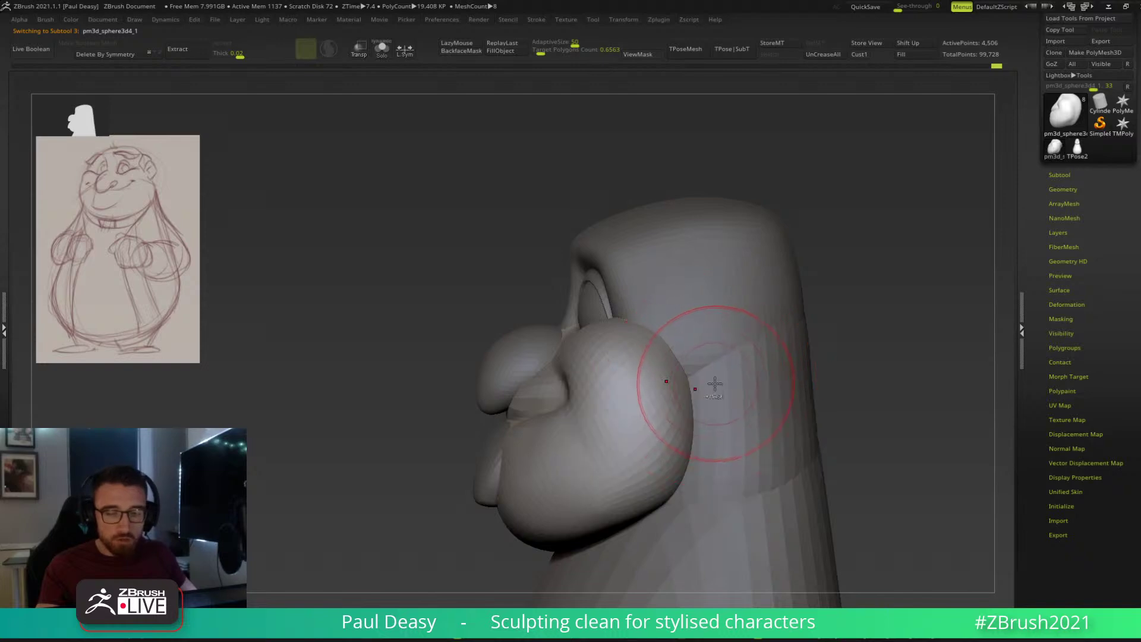
key(space)
drag(718, 379, 708, 375)
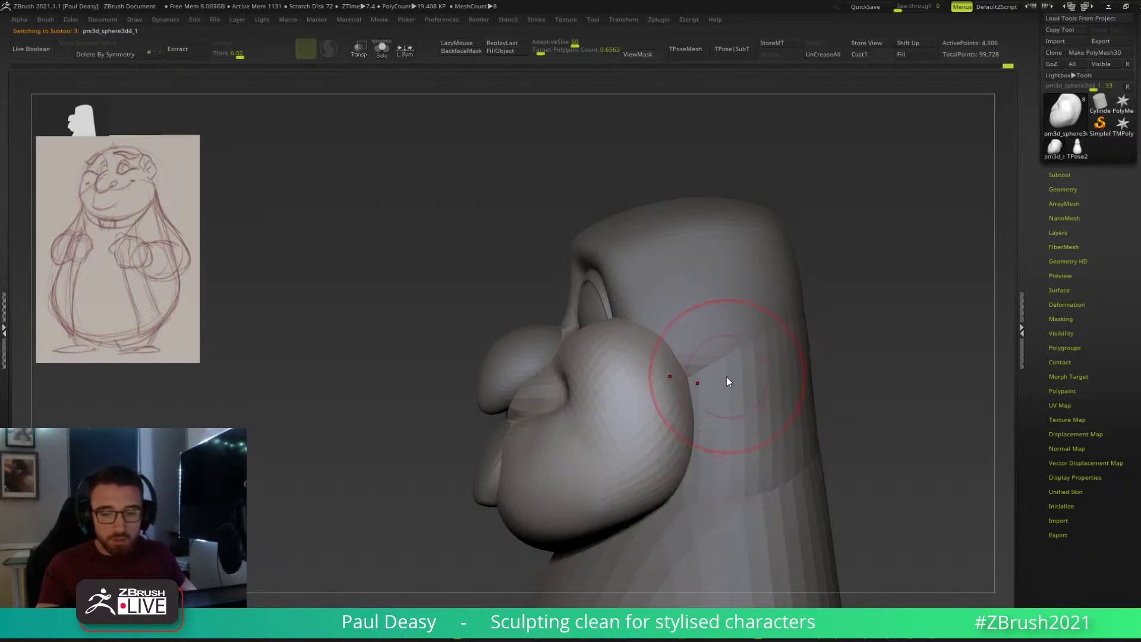
mouse_move(681, 366)
mouse_down()
mouse_move(807, 323)
mouse_move(858, 328)
mouse_move(592, 210)
mouse_up()
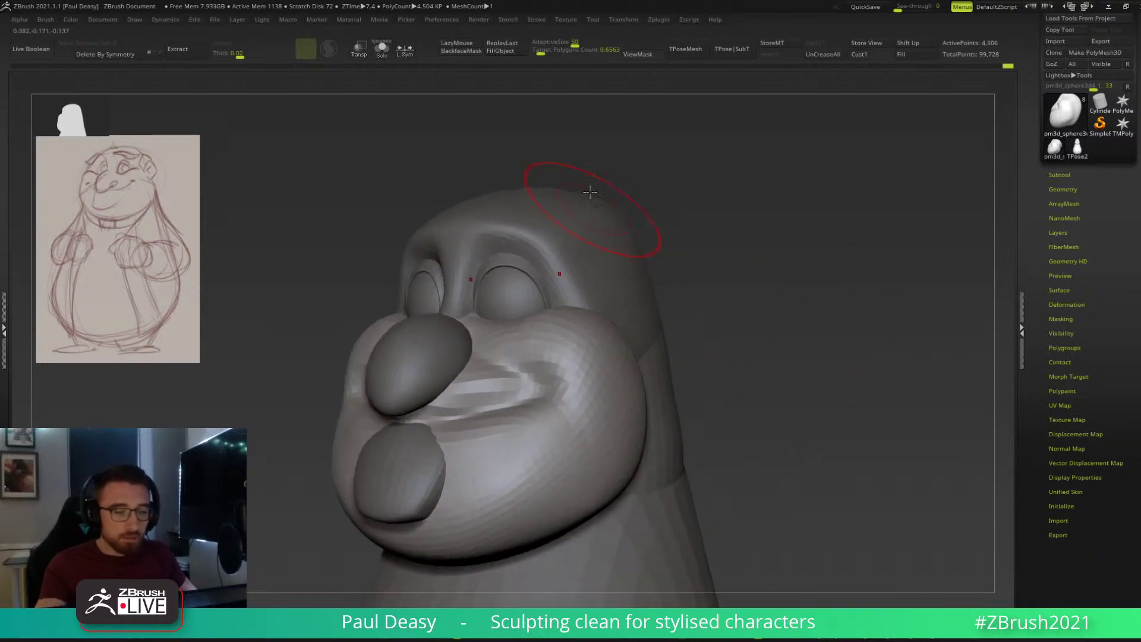
Choose the Insert Sphere brush and try to place an ear sphere on the cheek mesh.
alt+drag(693, 338, 703, 312)
click(223, 633)
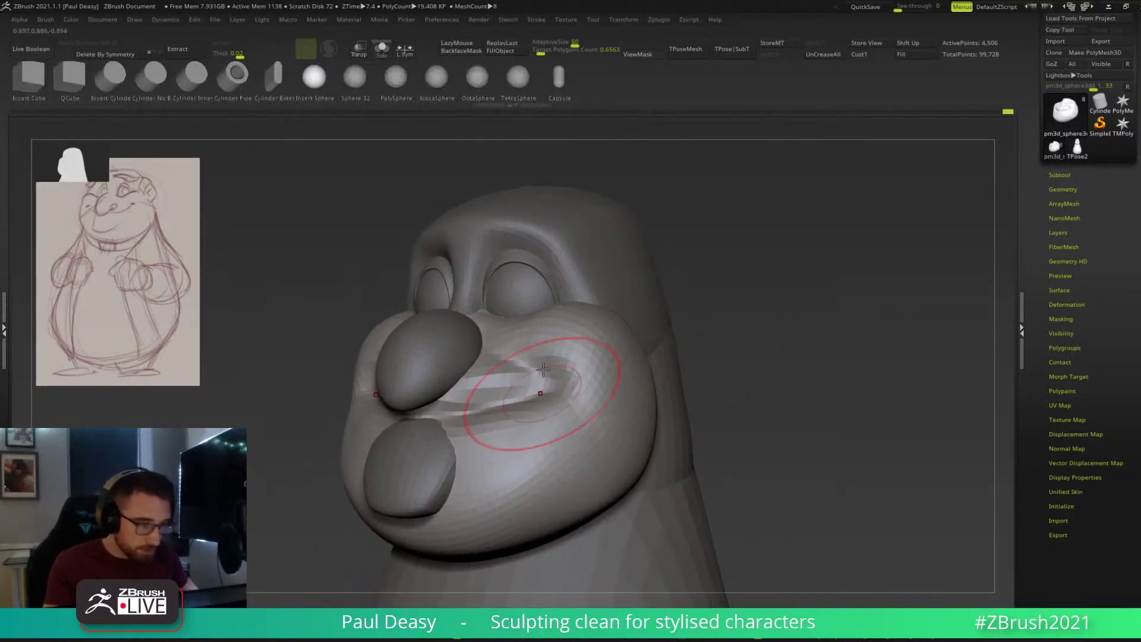
drag(748, 316, 677, 349)
click(653, 339)
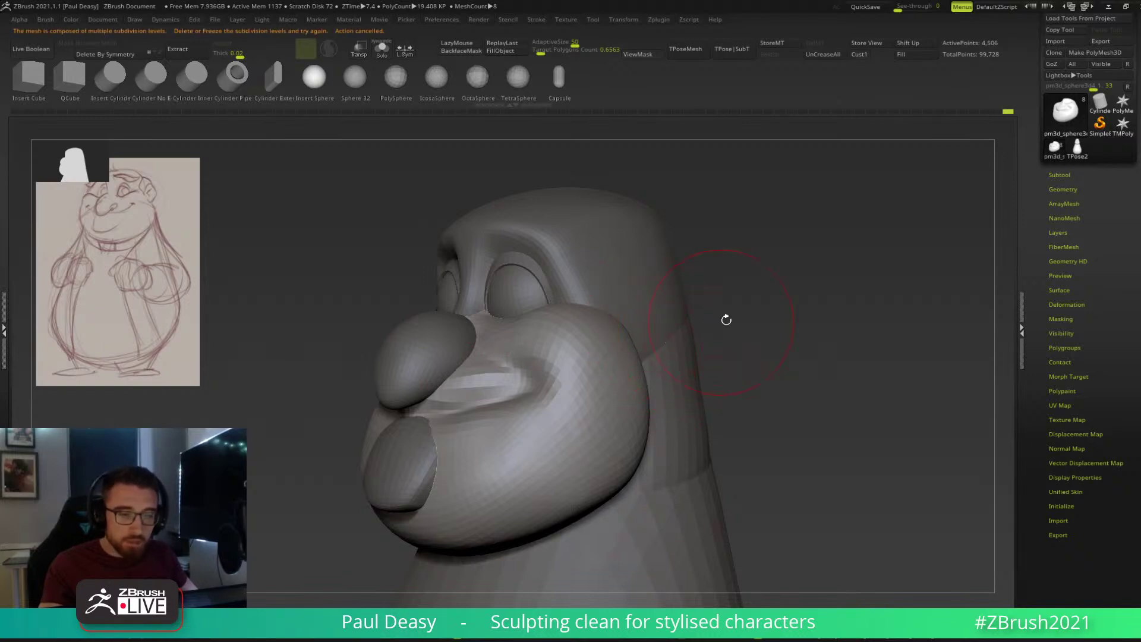
drag(715, 324, 700, 333)
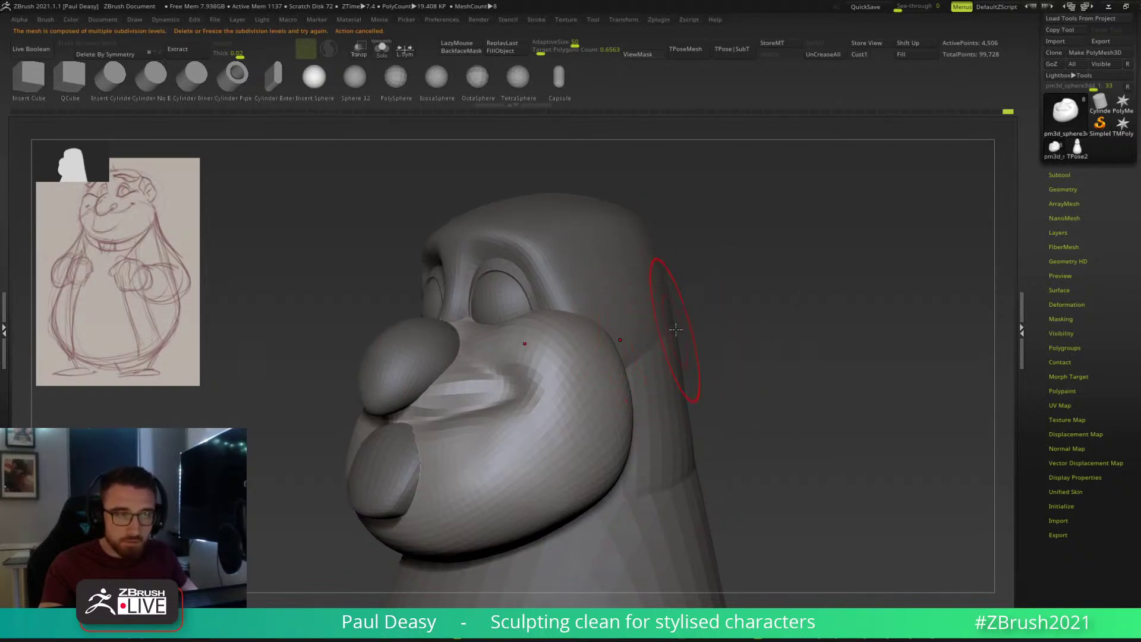
Select the neck piece, insert a symmetrical pair of ear spheres beside the head, and split them into their own subtool.
alt+click(673, 369)
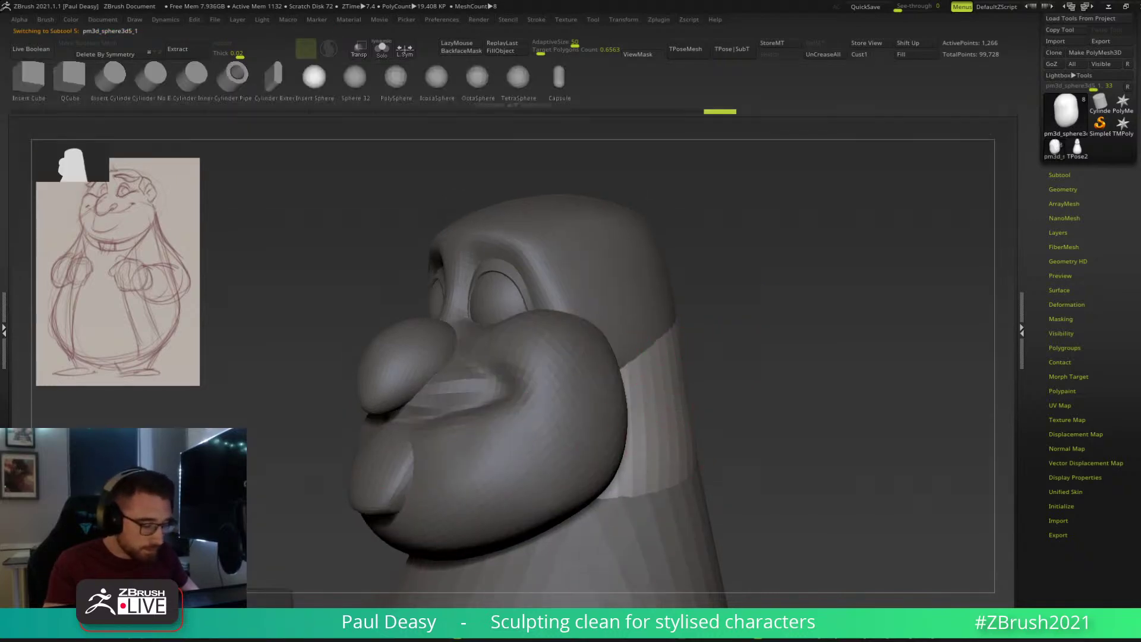
drag(642, 325, 653, 390)
ctrl+click(815, 326)
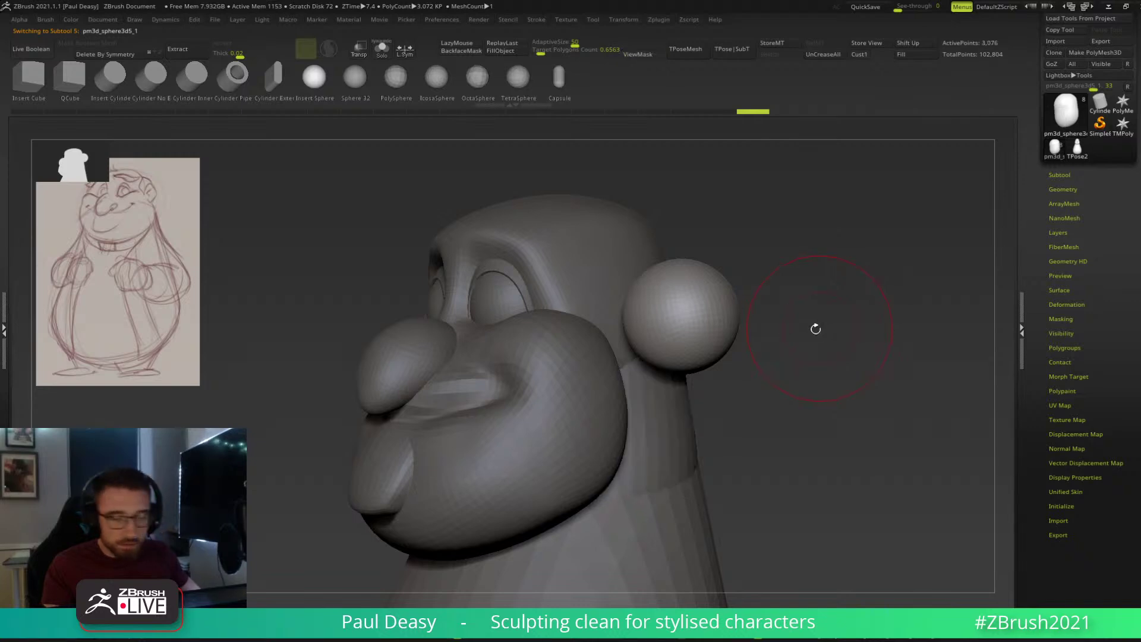
shift+drag(800, 316, 820, 322)
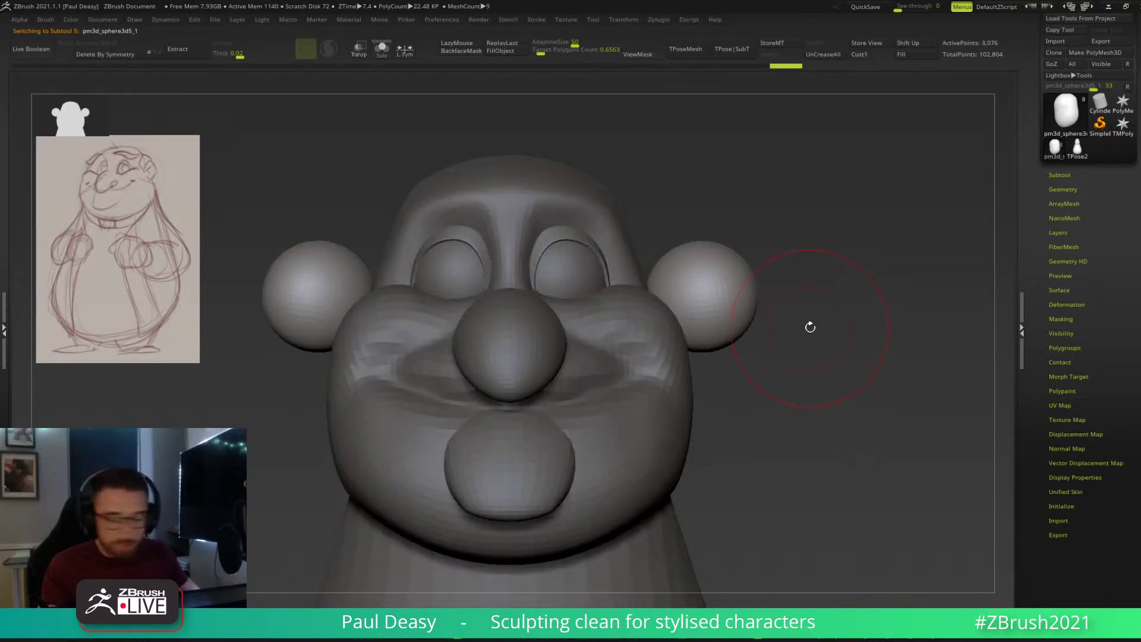
Show the subtool Split commands and assign the custom hotkey Ctrl+Shift+M to Split Masked Points.
click(1068, 189)
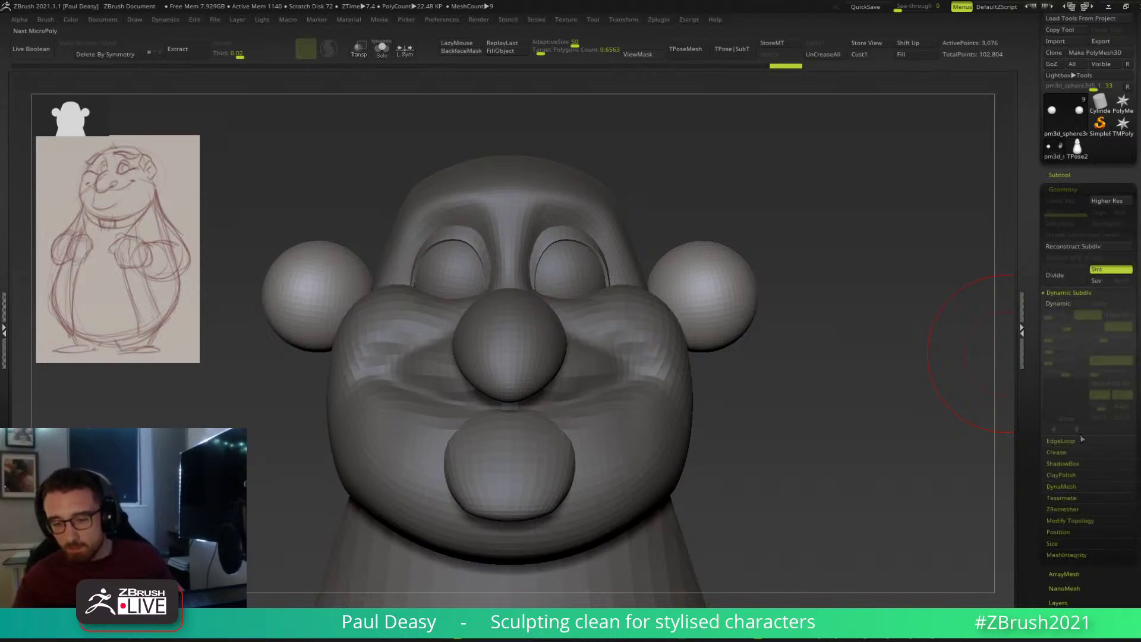
click(1059, 175)
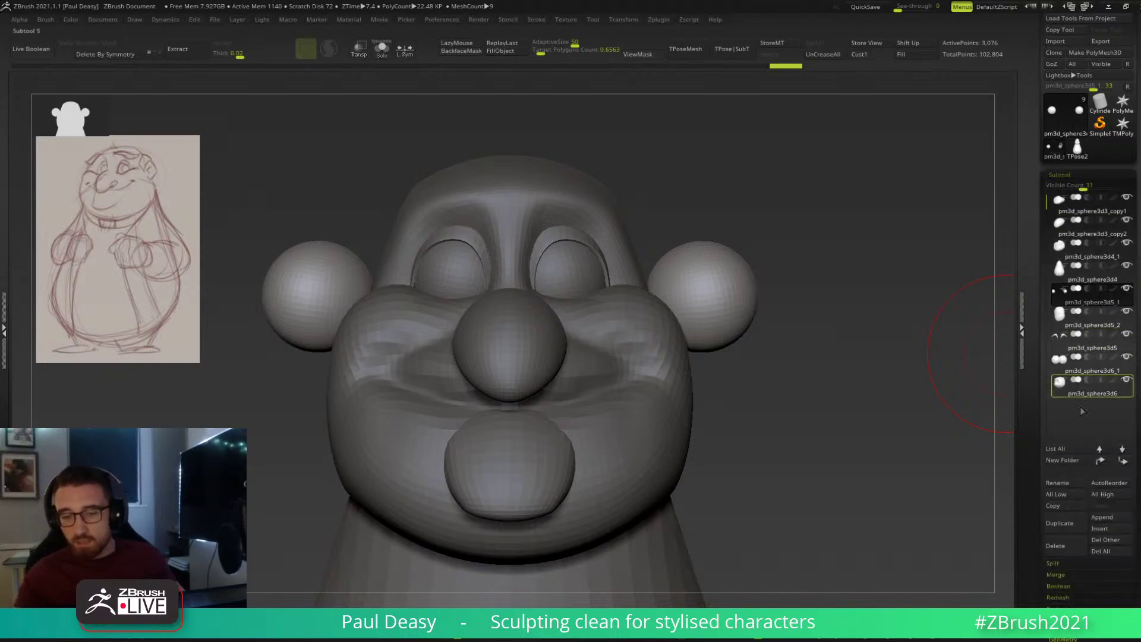
click(1037, 565)
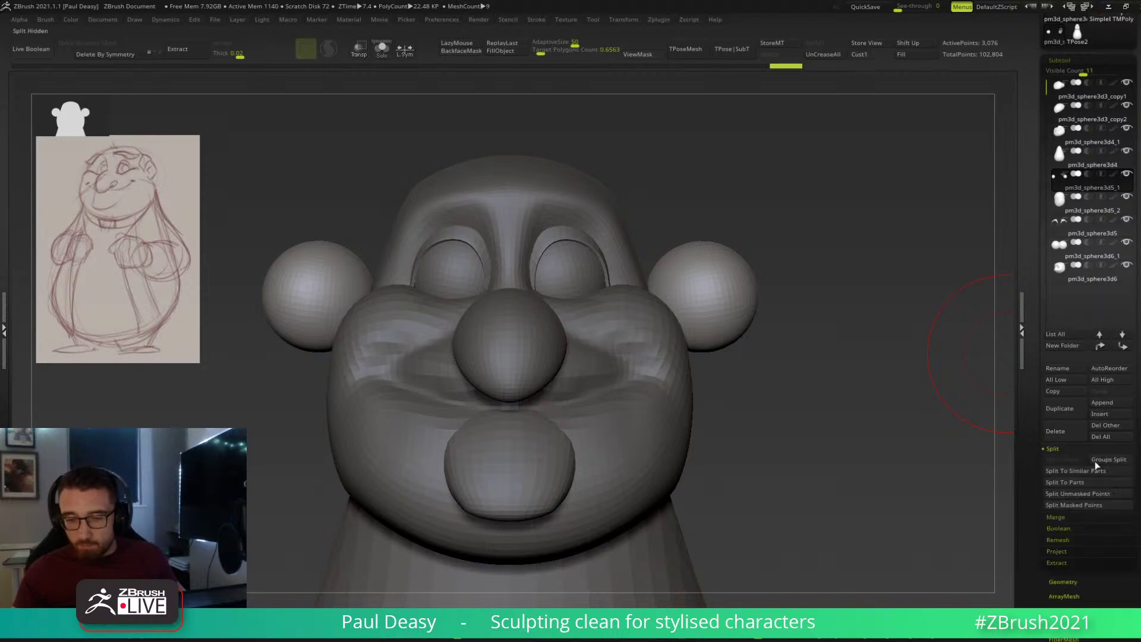
ctrl+alt+click(1091, 504)
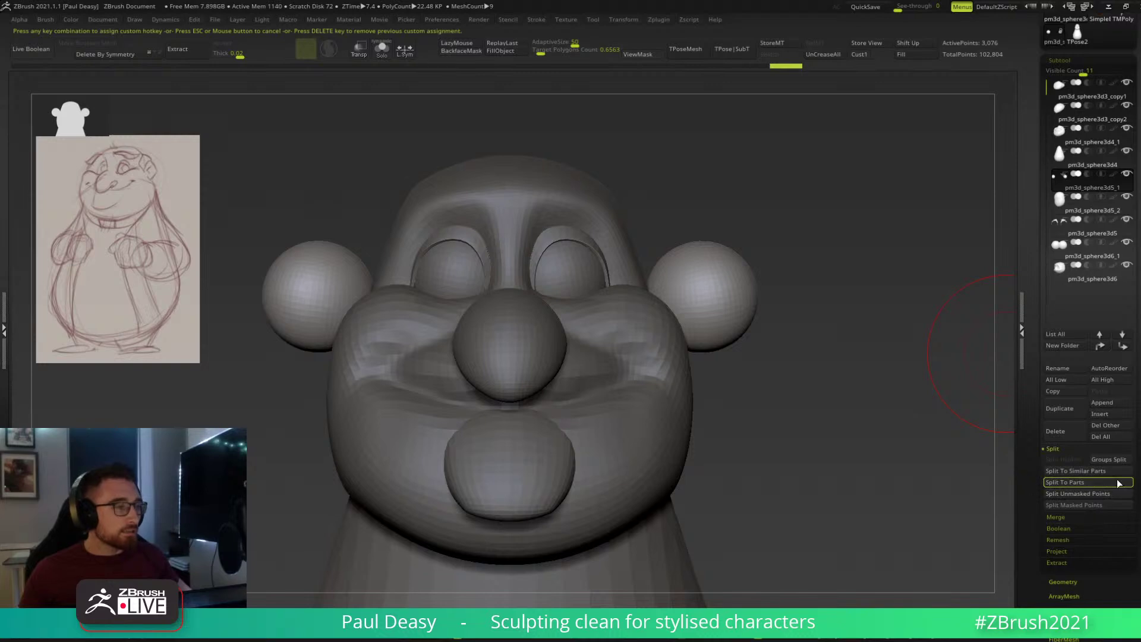
key(Escape)
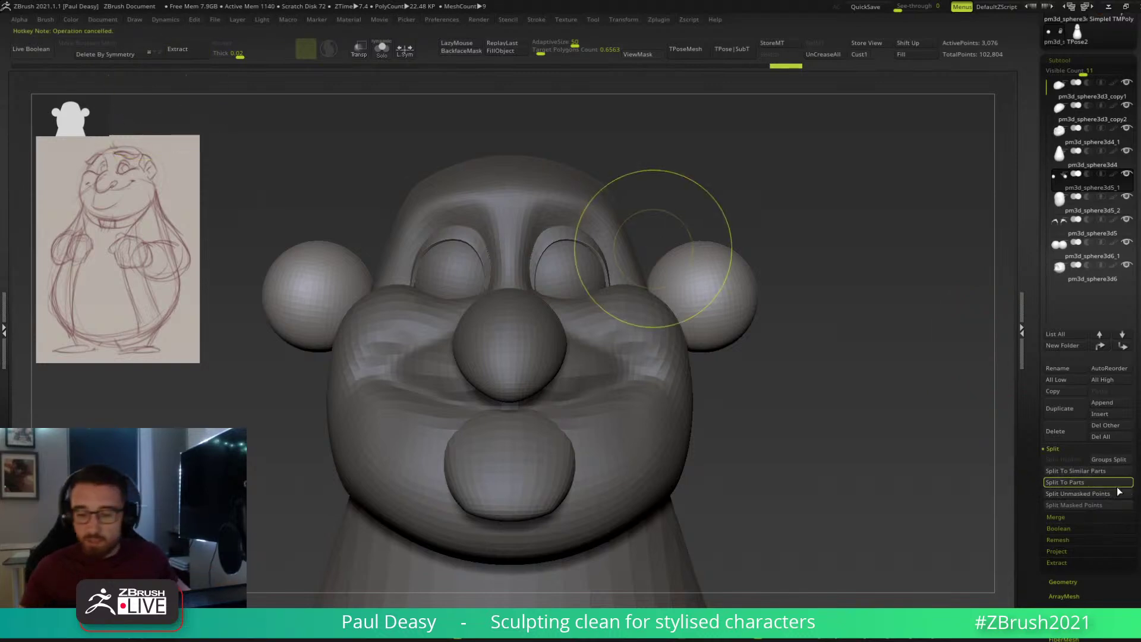
ctrl+alt+click(1089, 504)
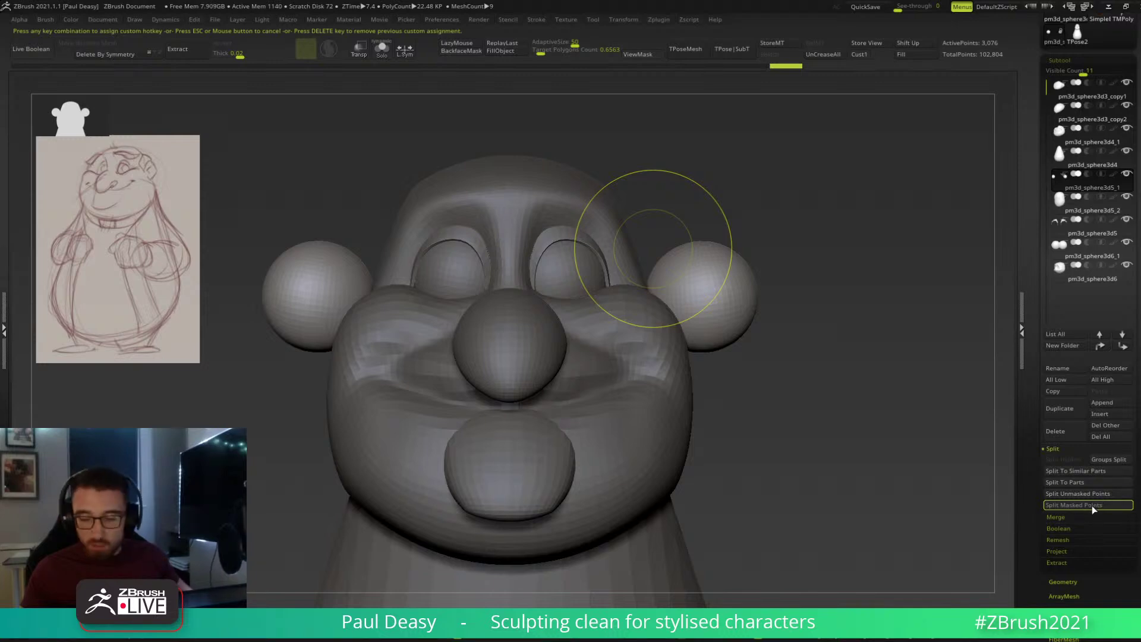
key(ctrl+shift+m)
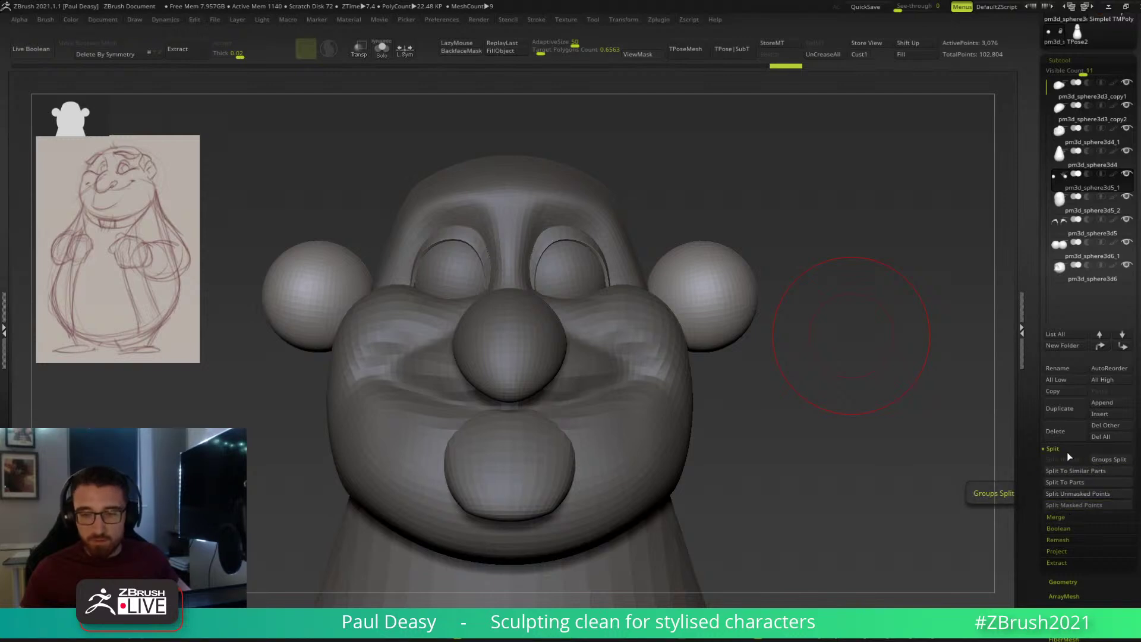
scroll(1058, 128, up, 2)
click(1059, 123)
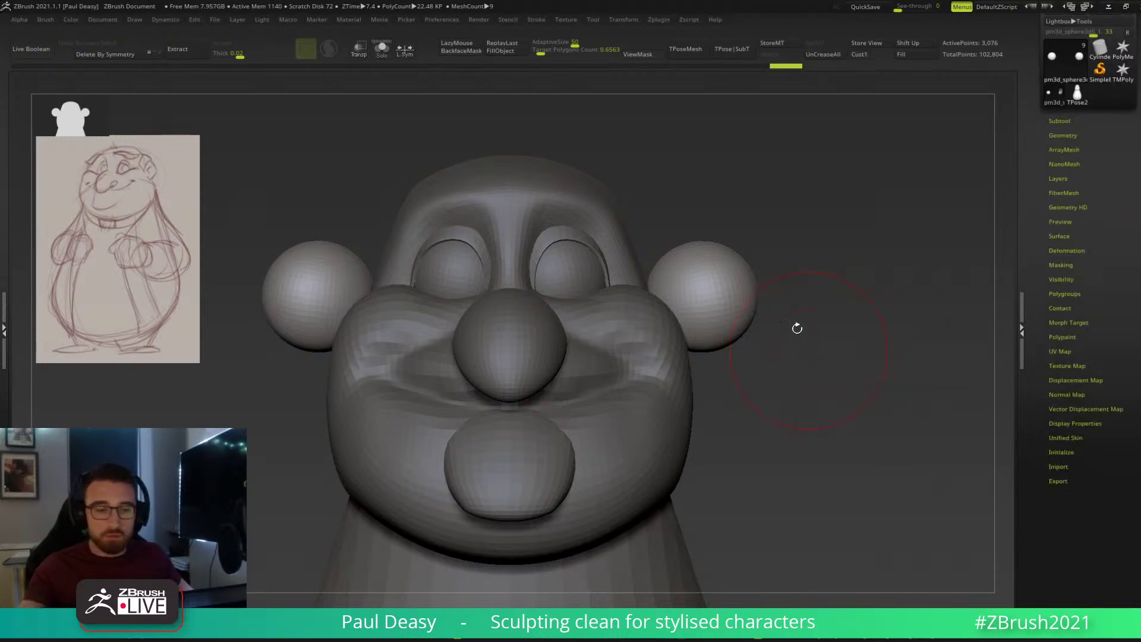
Hide the ear sphere on the character's right side and delete the hidden geometry.
drag(796, 326, 829, 298)
key(space)
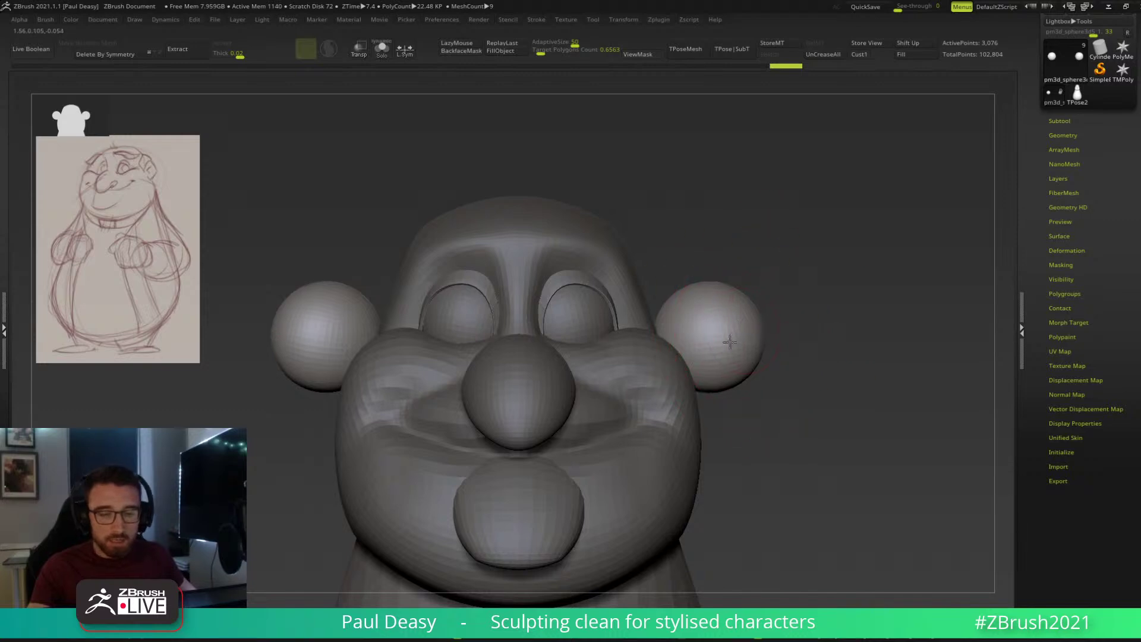
key(space)
mouse_move(778, 359)
mouse_down()
mouse_move(784, 330)
mouse_move(804, 325)
mouse_up()
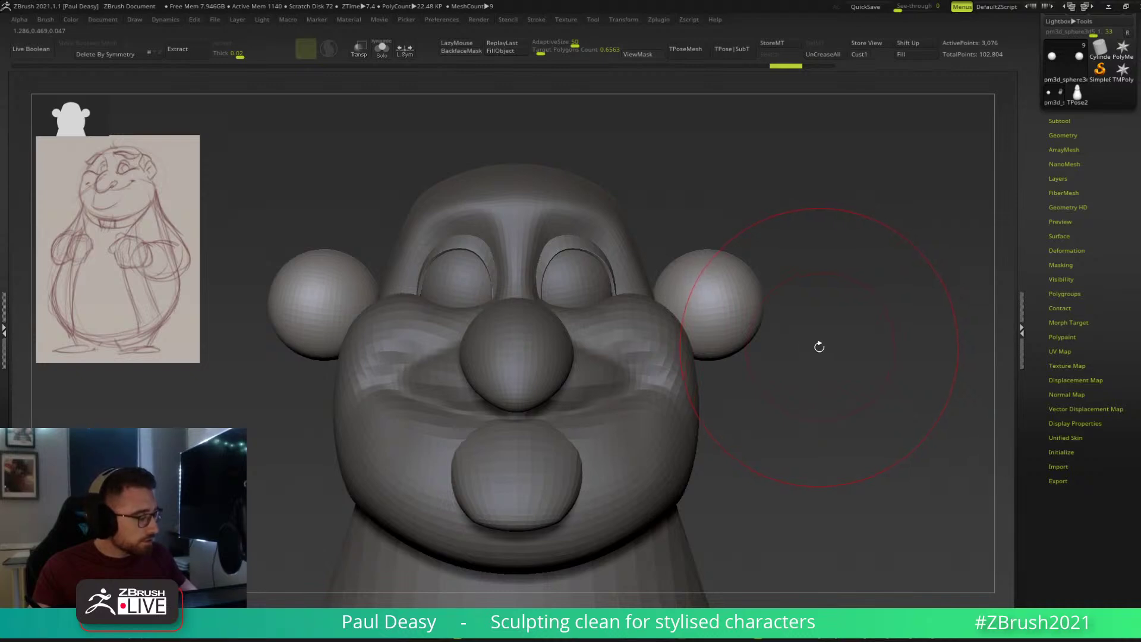
drag(265, 232, 312, 225)
ctrl+alt+shift+drag(247, 208, 387, 409)
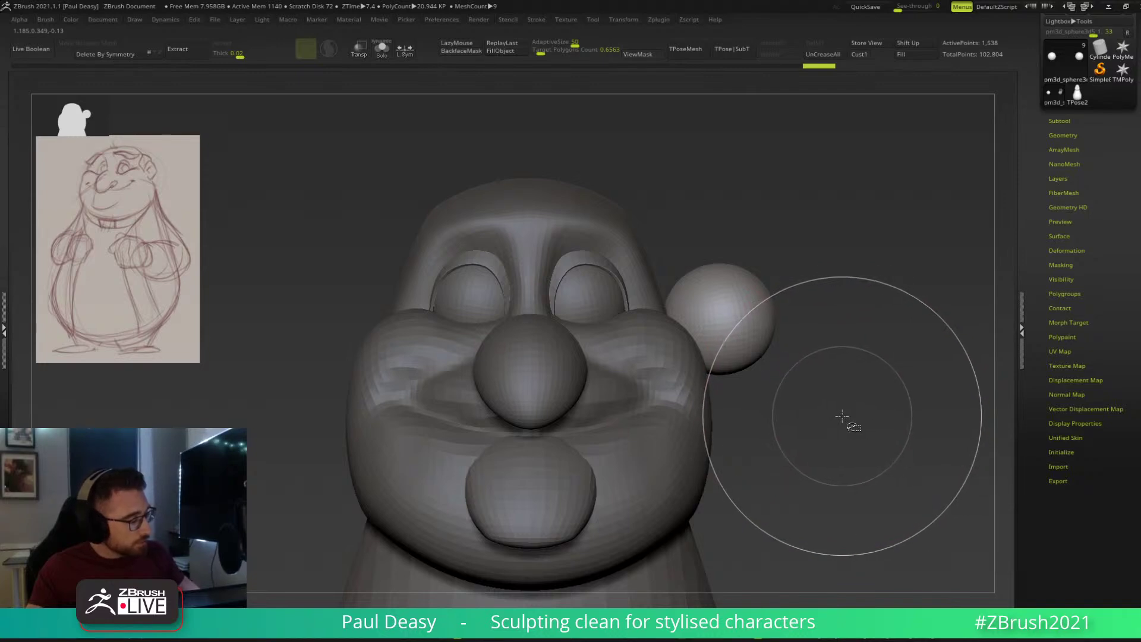
key(ctrl+shift+d)
key(ctrl+shift+d)
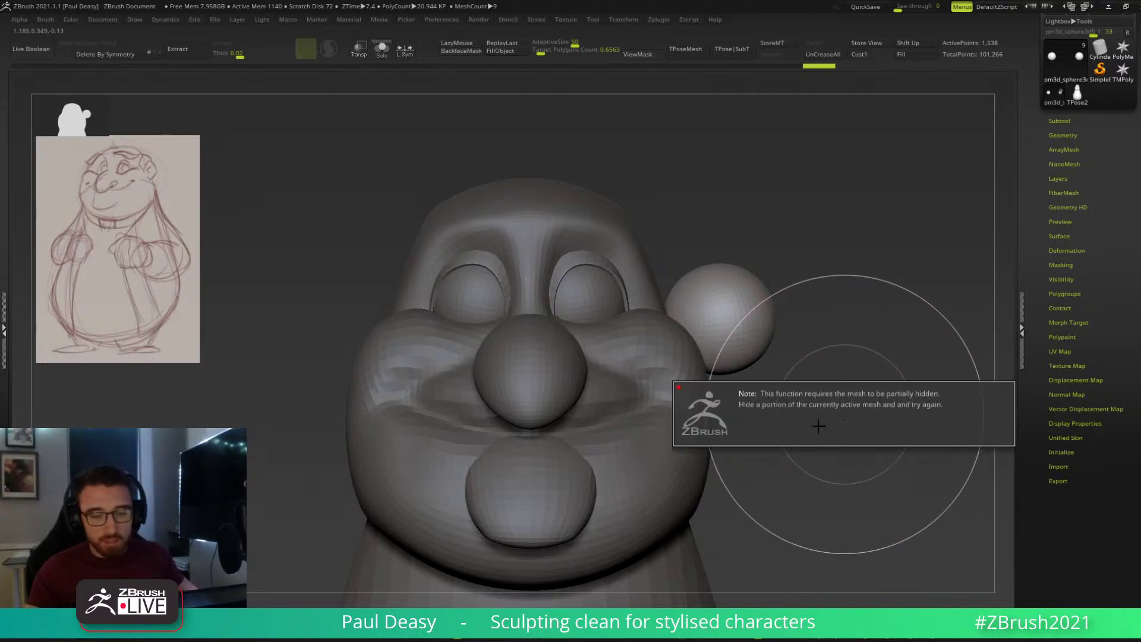
Push the outer side of the remaining ear sphere inward to flatten it.
alt+drag(842, 344, 817, 365)
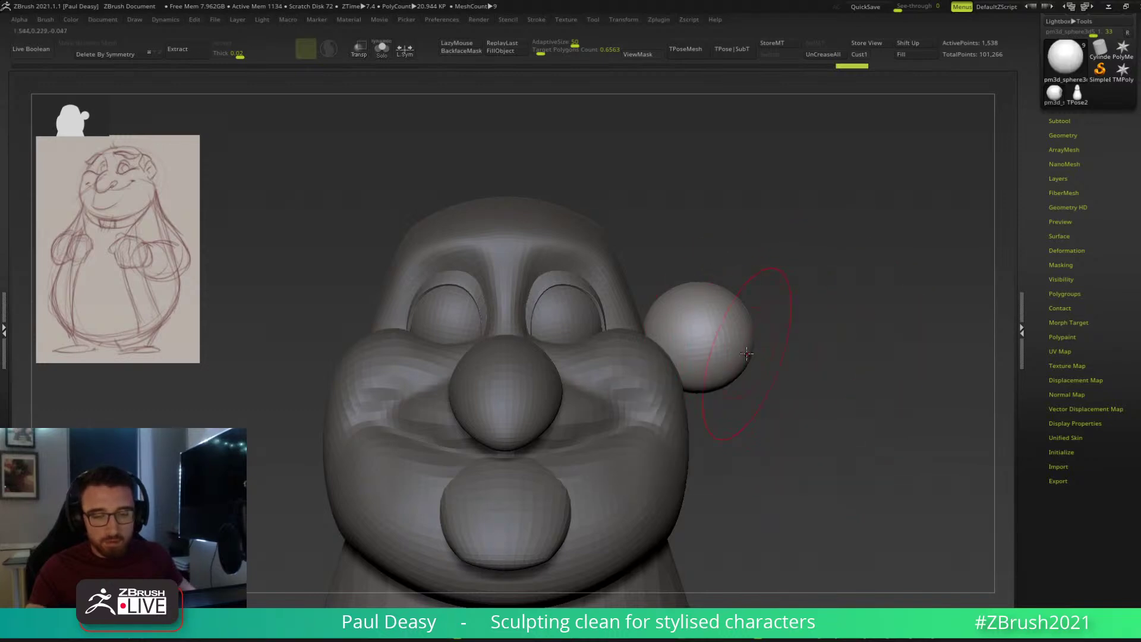
key(space)
drag(734, 341, 668, 363)
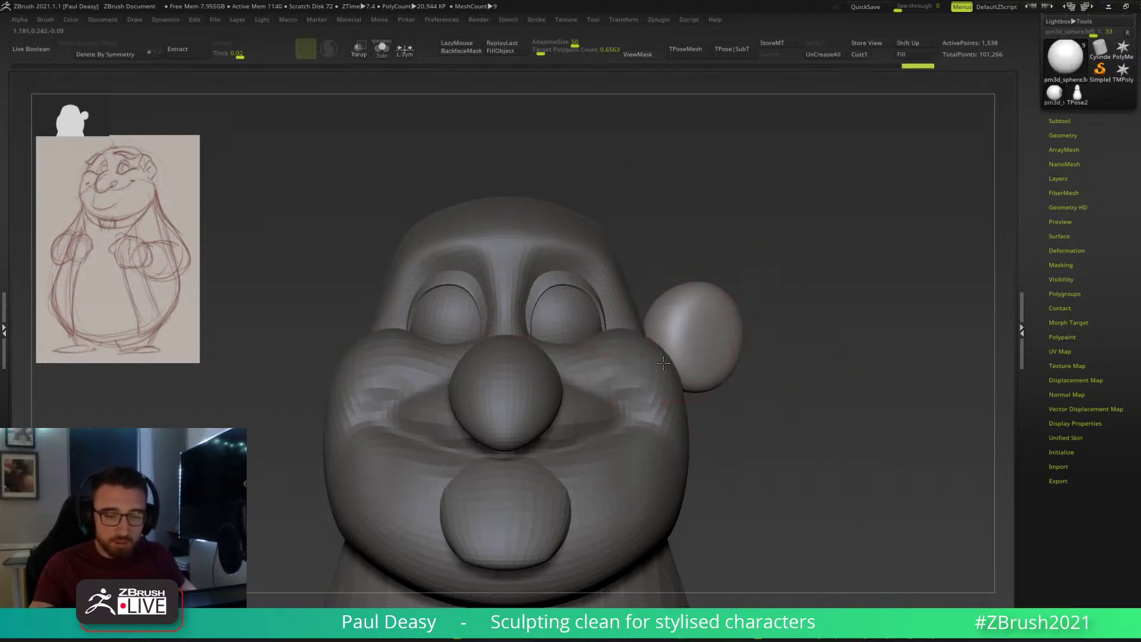
drag(803, 365, 797, 474)
Reposition the flattened ear piece against the side of the head with the transform gizmo.
key(w)
drag(691, 289, 685, 311)
drag(801, 374, 799, 268)
key(q)
key(w)
drag(779, 326, 670, 322)
key(q)
Shape the ear's outline with a resized brush, keeping the top round and tapering the lower part towards the cheek.
drag(746, 326, 701, 325)
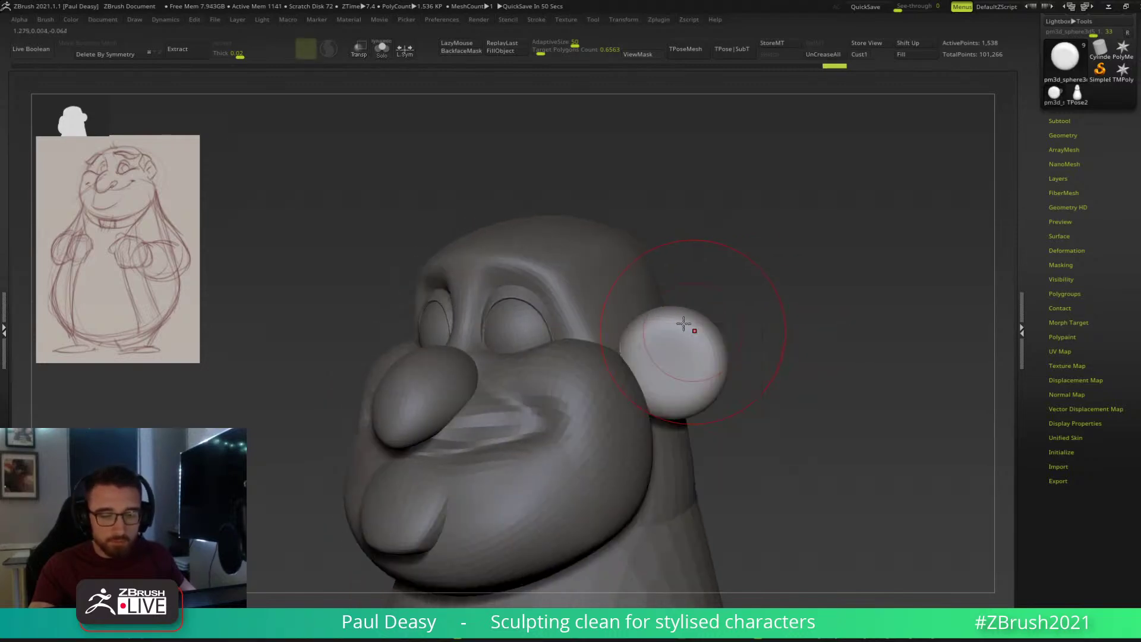
key(s)
drag(704, 330, 706, 332)
mouse_move(742, 372)
mouse_down()
mouse_move(765, 378)
mouse_move(694, 389)
mouse_move(711, 340)
mouse_move(699, 387)
mouse_up()
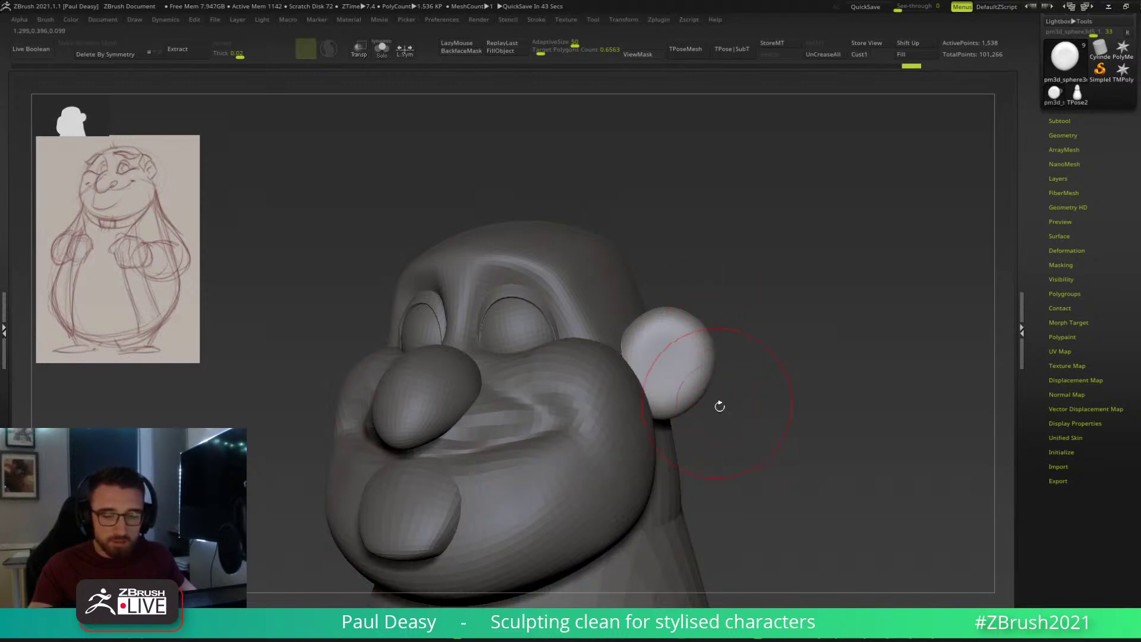
key(ctrl+z)
mouse_move(707, 372)
mouse_down()
mouse_move(689, 393)
mouse_move(713, 365)
mouse_move(703, 373)
mouse_up()
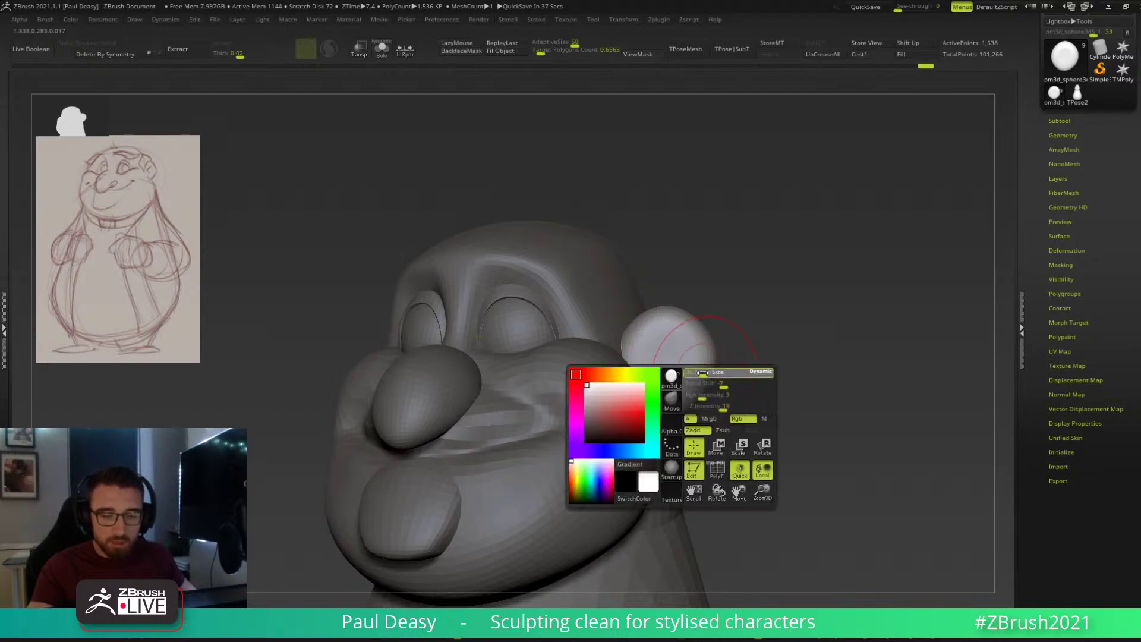
key(ctrl+z)
key(space)
key(ctrl+z)
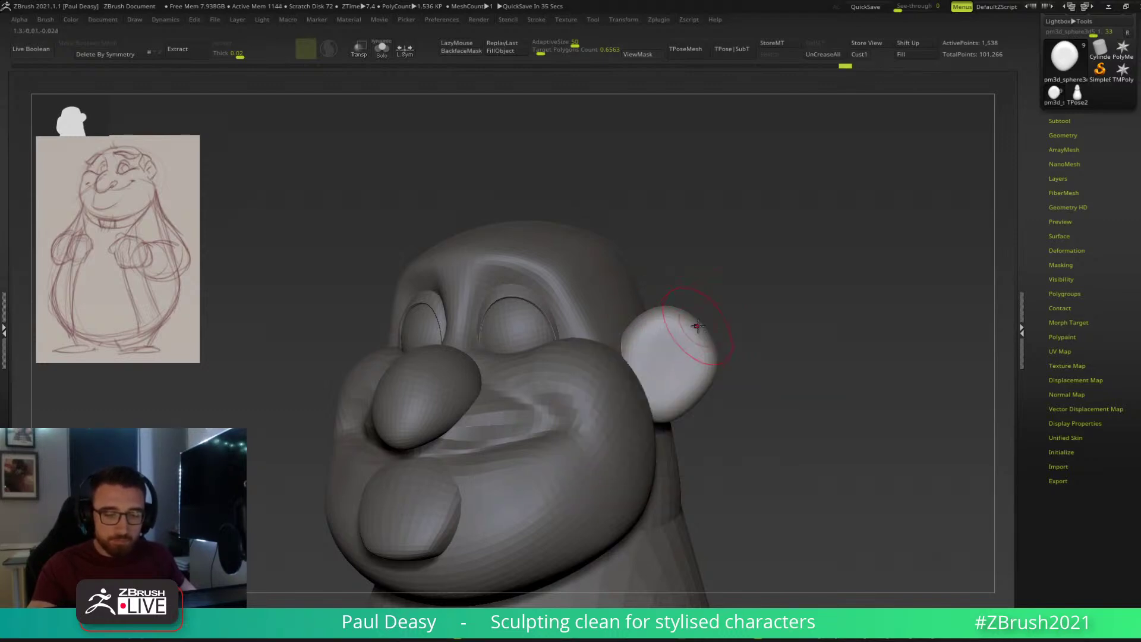
key(ctrl+shift+z)
Hollow out the ear's inner face with a smaller brush, leaving a rounded rim.
key(space)
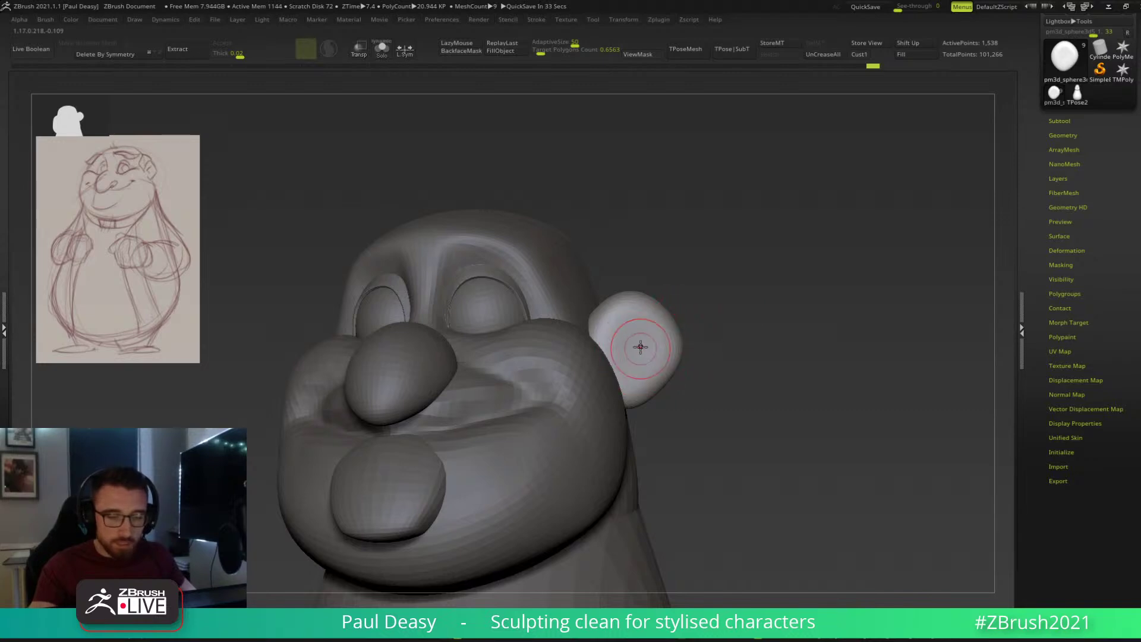
drag(620, 355, 630, 362)
drag(699, 356, 769, 378)
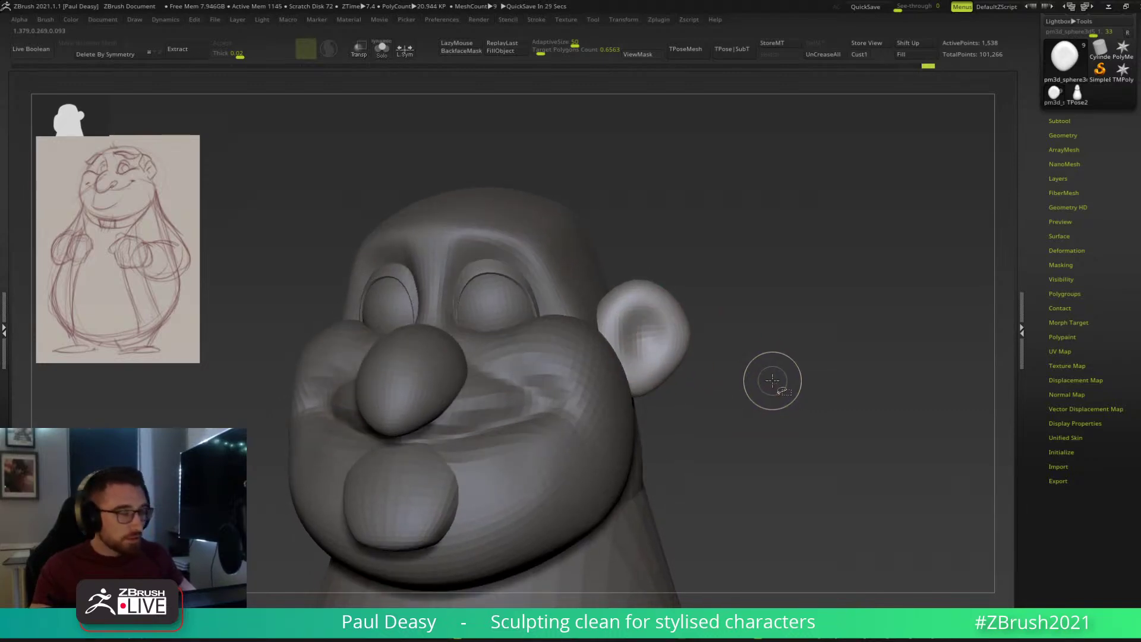
Mirror the finished ear to the opposite side of the head and compare the head before and after mirroring.
key(ctrl+m)
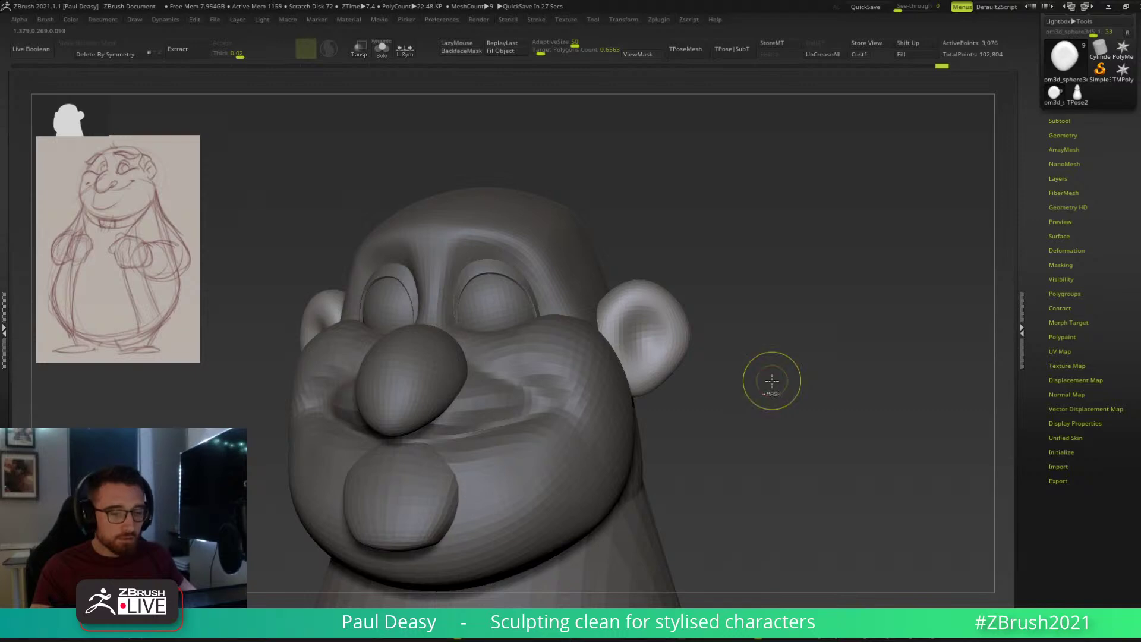
key(ctrl+z)
key(ctrl+z)
key(ctrl+shift+z)
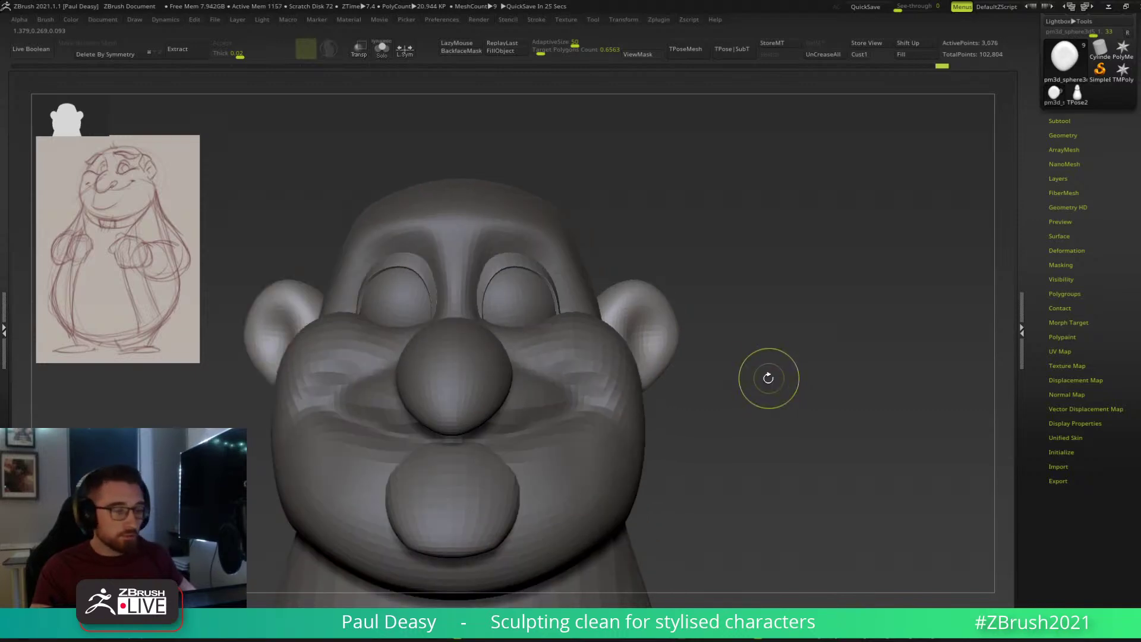
drag(769, 377, 741, 428)
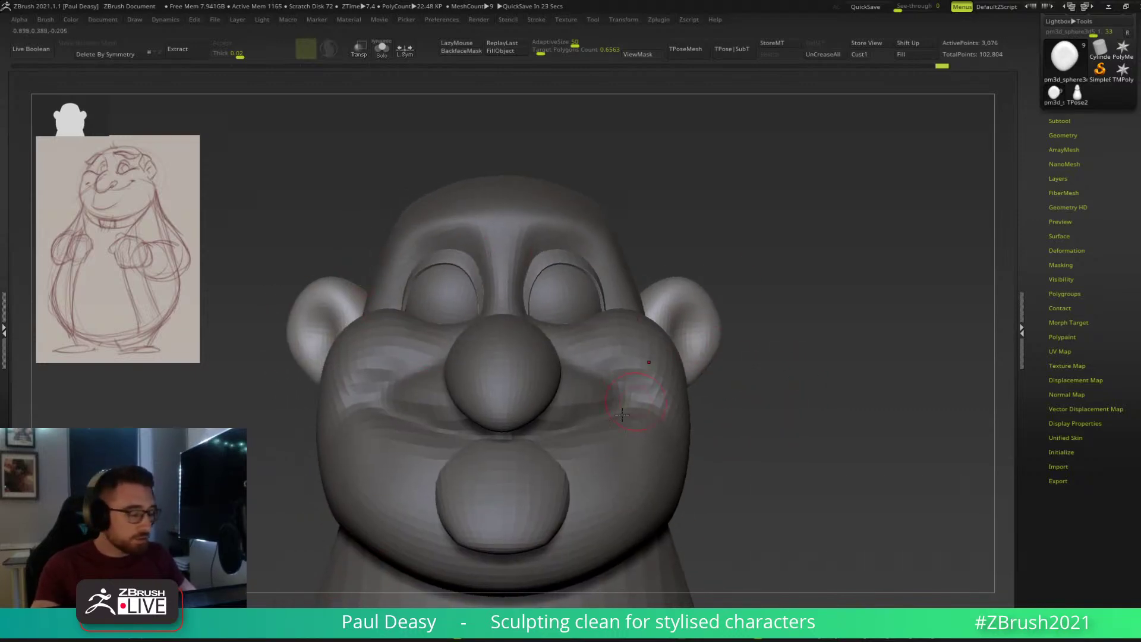
Refine the shape of both ears symmetrically where they sit beside the cheeks, viewed from the front.
right_click(681, 388)
right_drag(778, 378, 696, 380)
right_click(695, 385)
mouse_move(718, 319)
mouse_down()
mouse_move(715, 304)
mouse_move(726, 313)
mouse_move(302, 495)
mouse_up()
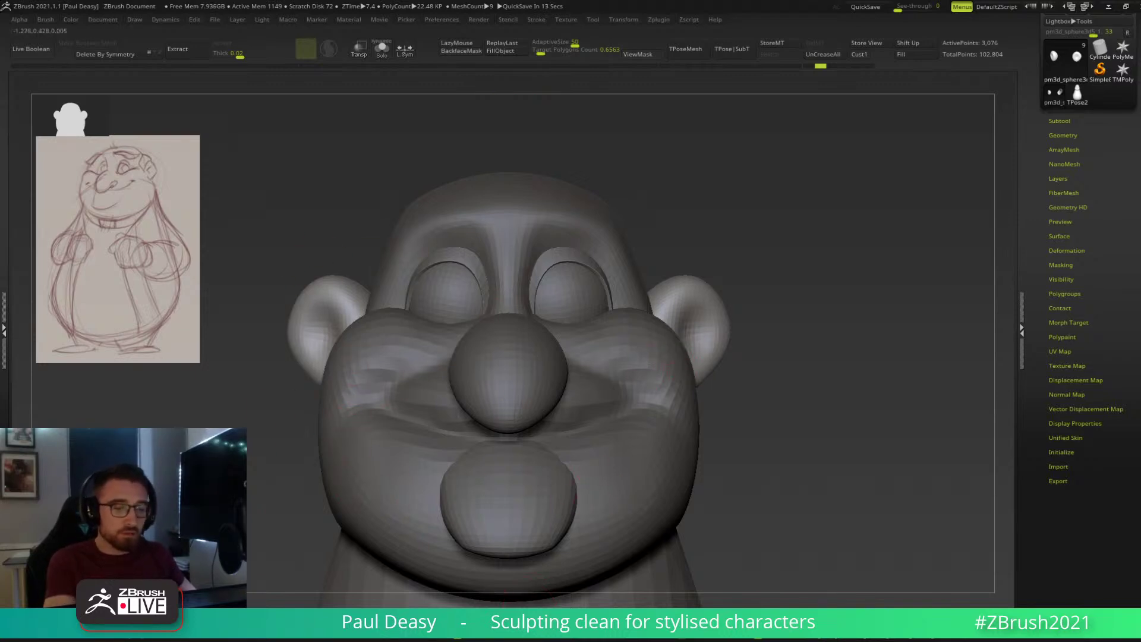
drag(841, 287, 615, 353)
drag(795, 287, 632, 254)
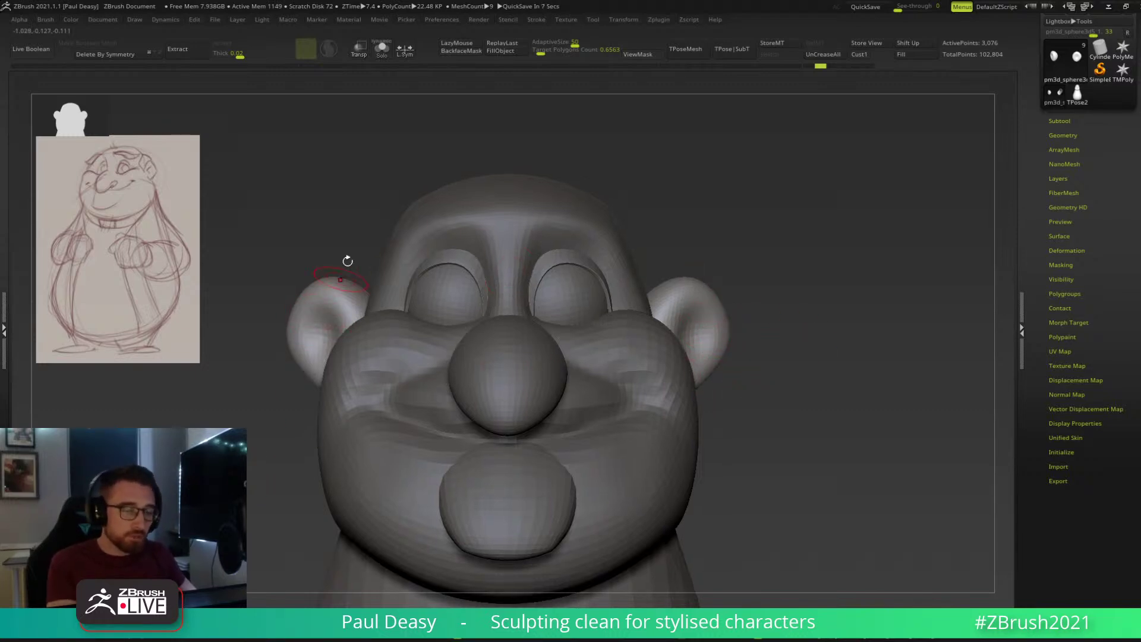
Select the ear and shape a fold along the front of its inner hollow, working close up.
mouse_move(807, 350)
mouse_down()
mouse_move(731, 326)
mouse_move(652, 344)
mouse_up()
drag(743, 368, 561, 294)
alt+click(665, 333)
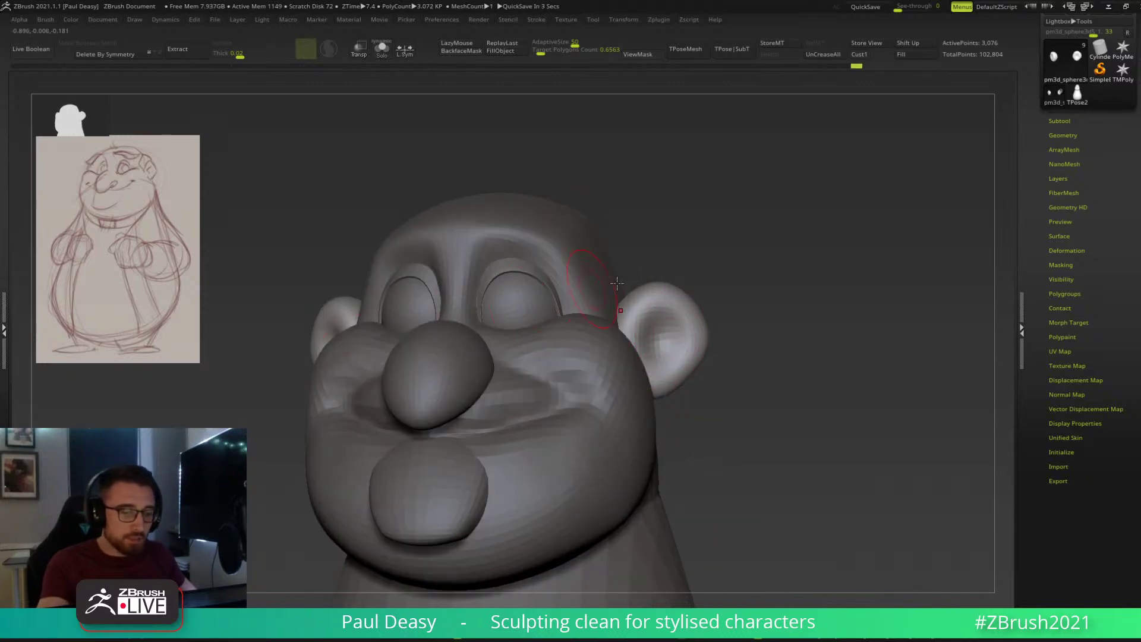
drag(471, 324, 683, 339)
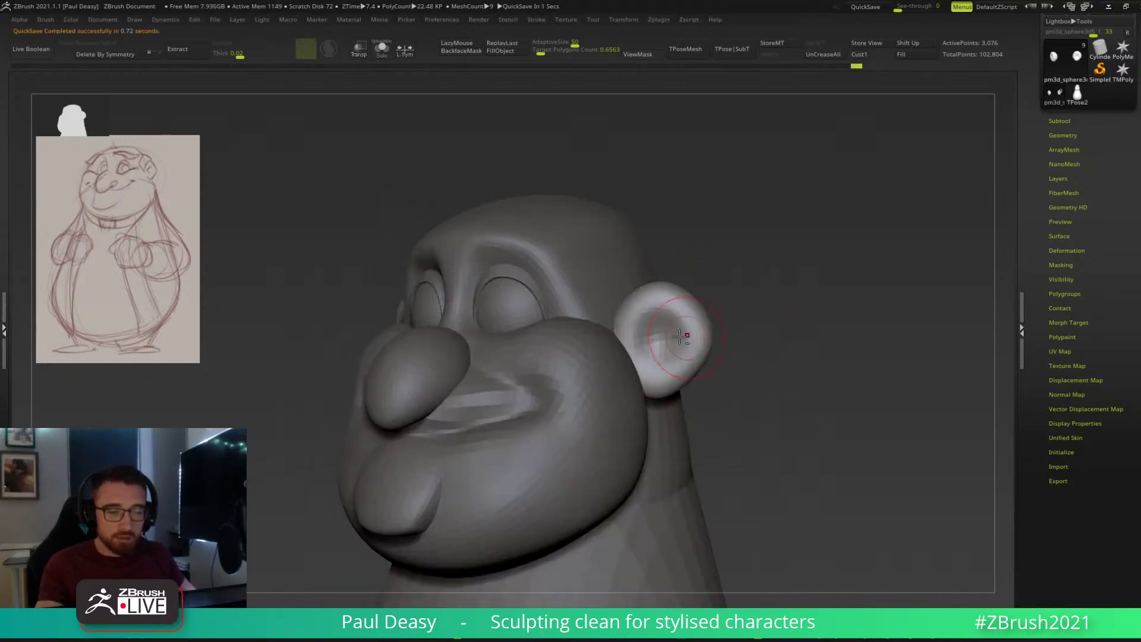
alt+right_drag(682, 338, 675, 355)
drag(611, 349, 657, 360)
key(space)
drag(679, 300, 656, 308)
Sharpen the fold inside the ear with the DamStandard brush.
key(b)
key(d)
key(s)
key(space)
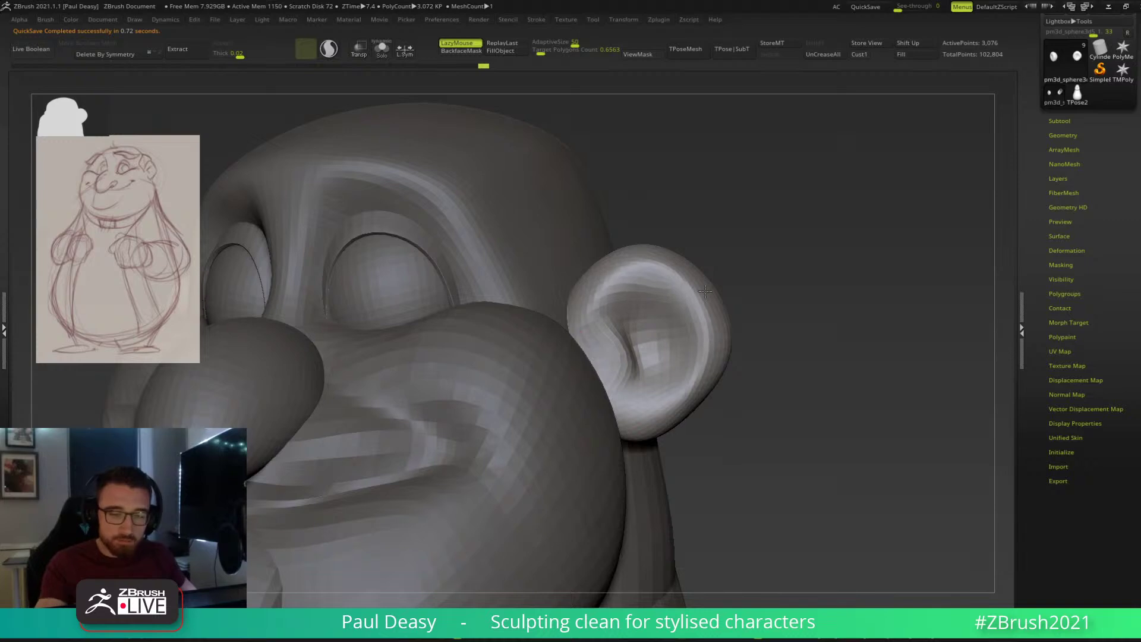
drag(798, 365, 764, 349)
key(f)
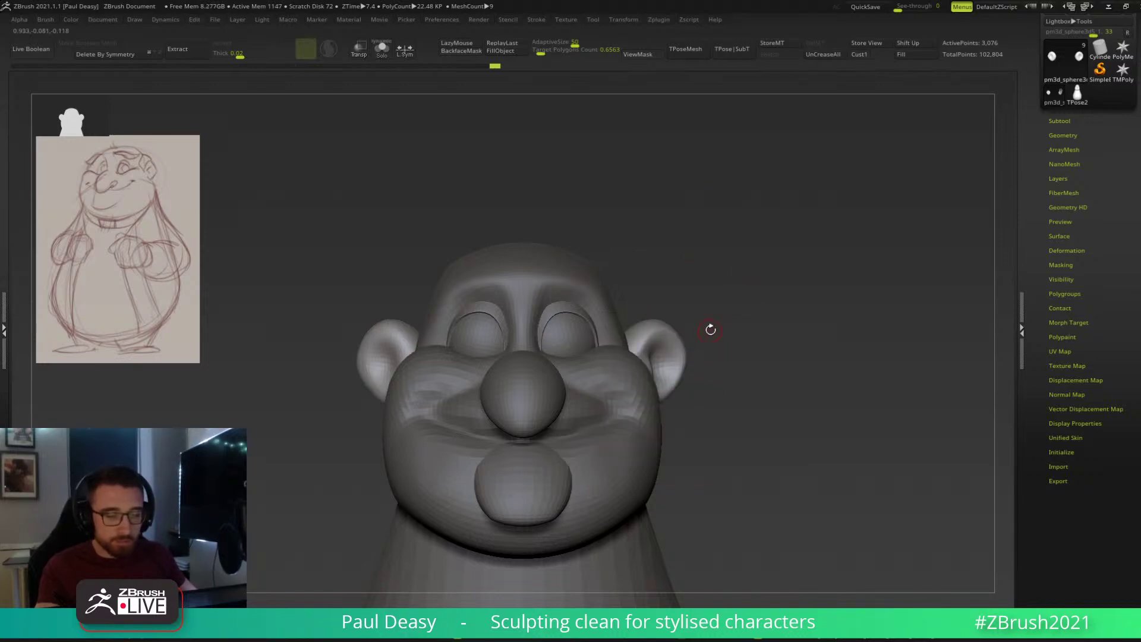
Examine the shape and placement of both ears from the front against the reference sketch.
drag(721, 331, 727, 332)
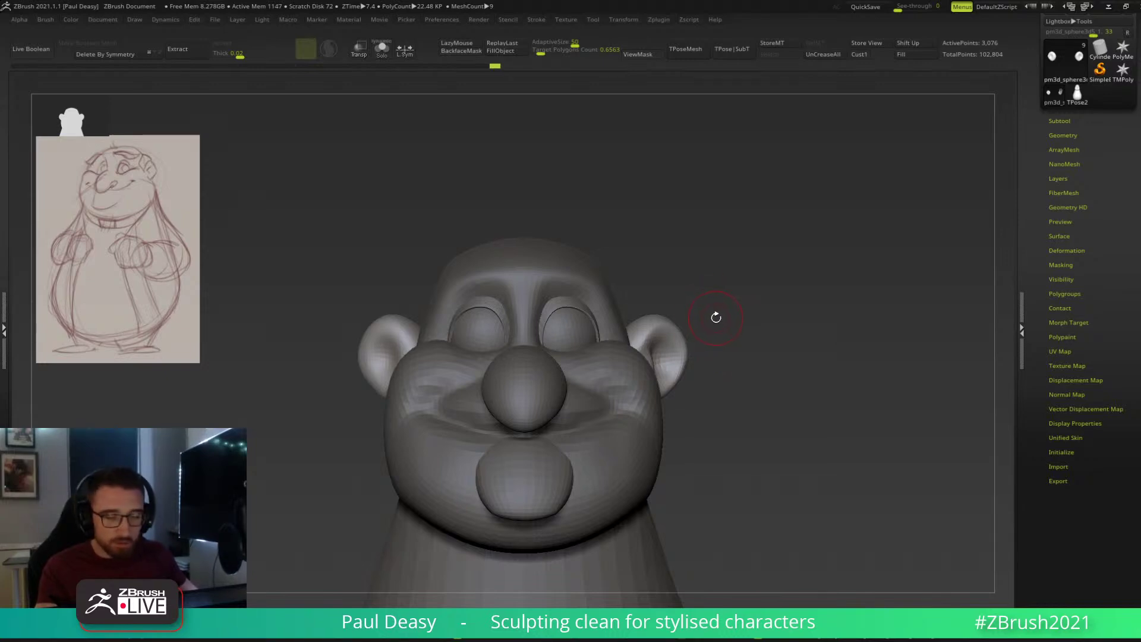
mouse_move(721, 315)
mouse_down()
mouse_move(642, 322)
mouse_move(755, 341)
mouse_move(735, 330)
mouse_up()
key(space)
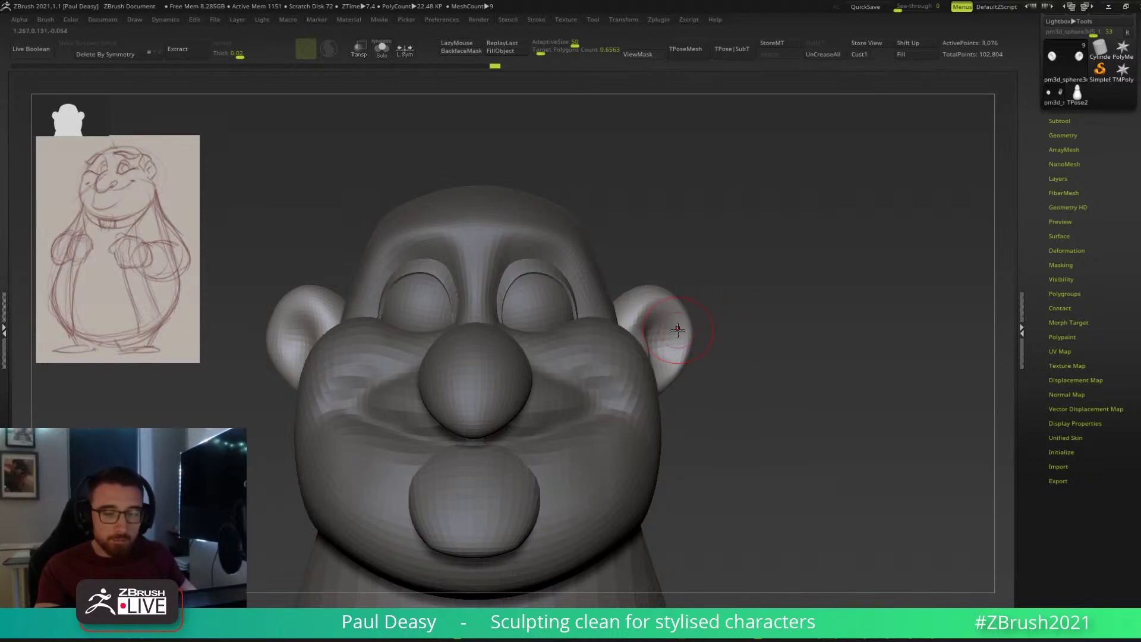
alt+drag(739, 310, 756, 303)
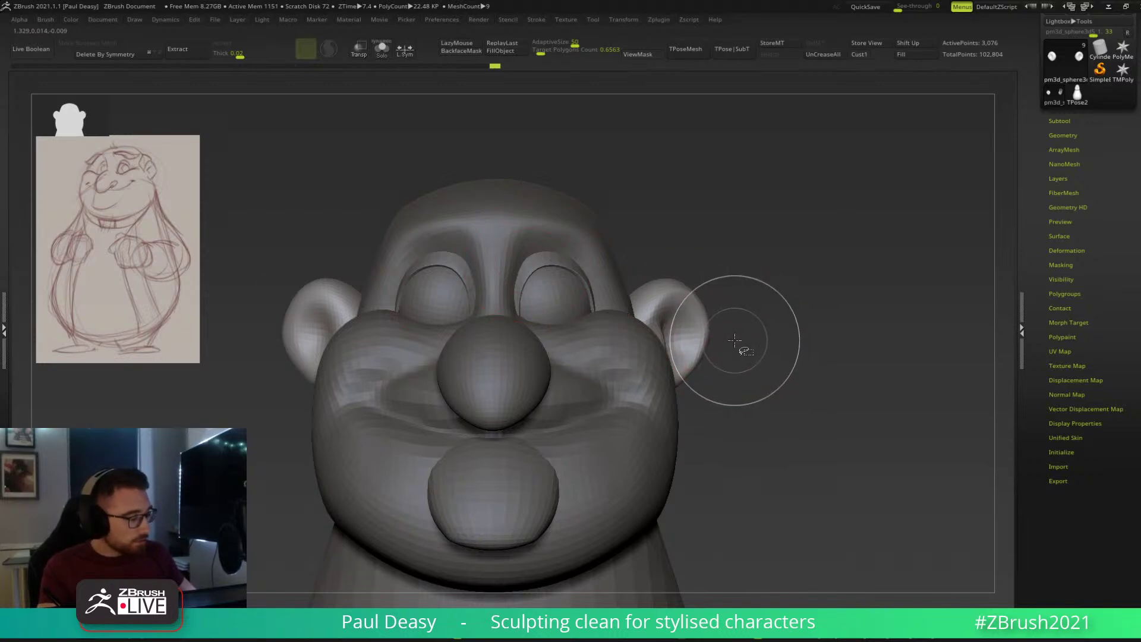
drag(747, 306, 751, 306)
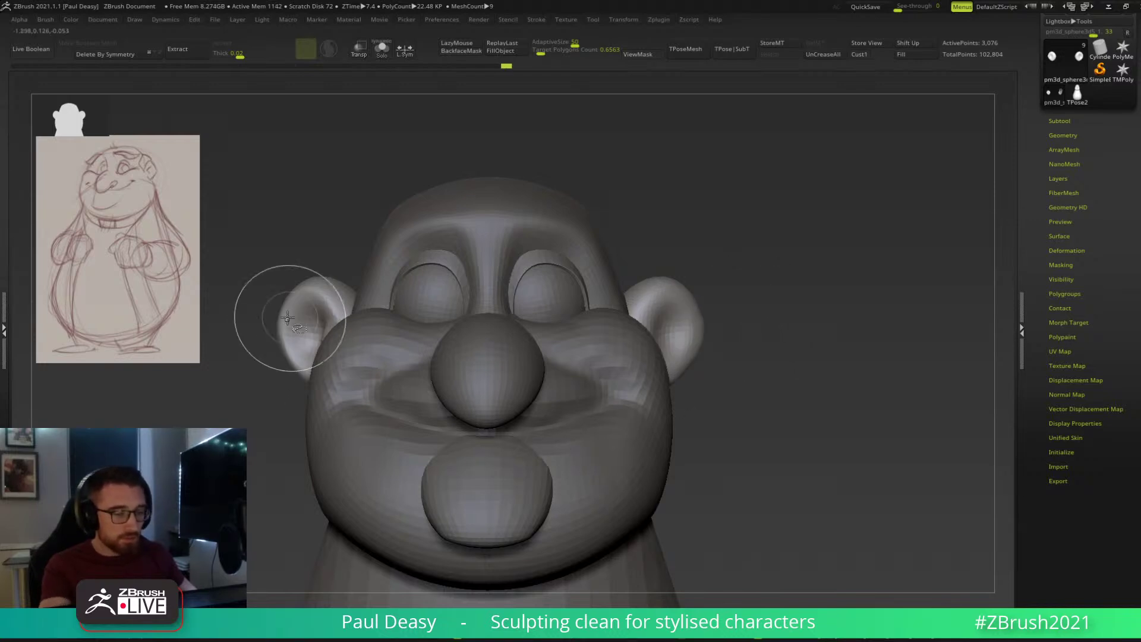
drag(802, 265, 802, 265)
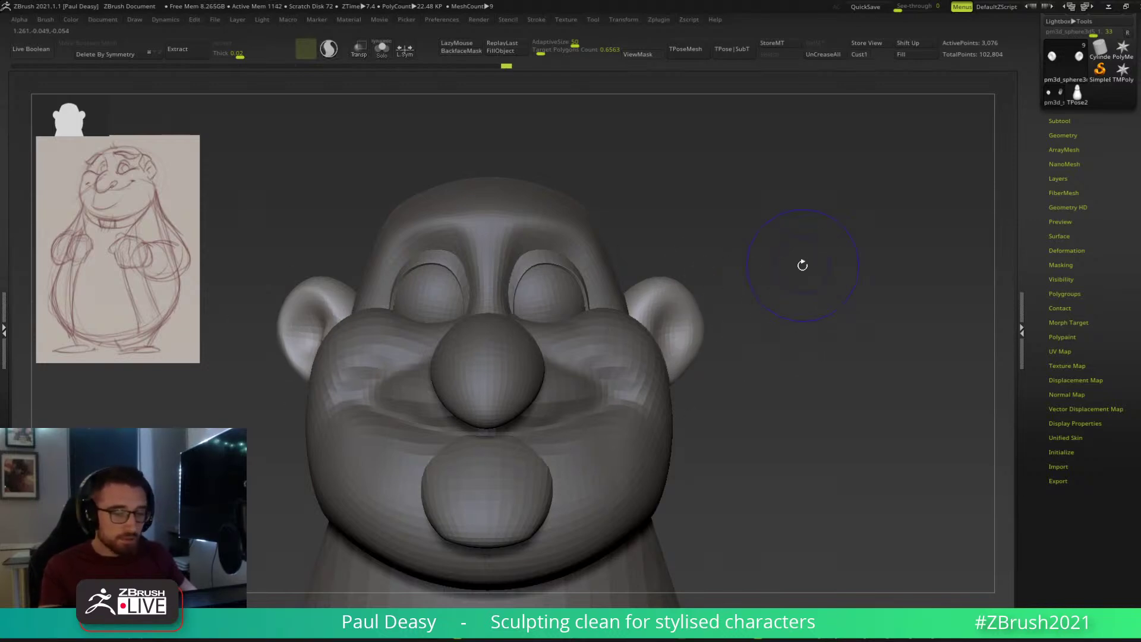
drag(815, 231, 815, 242)
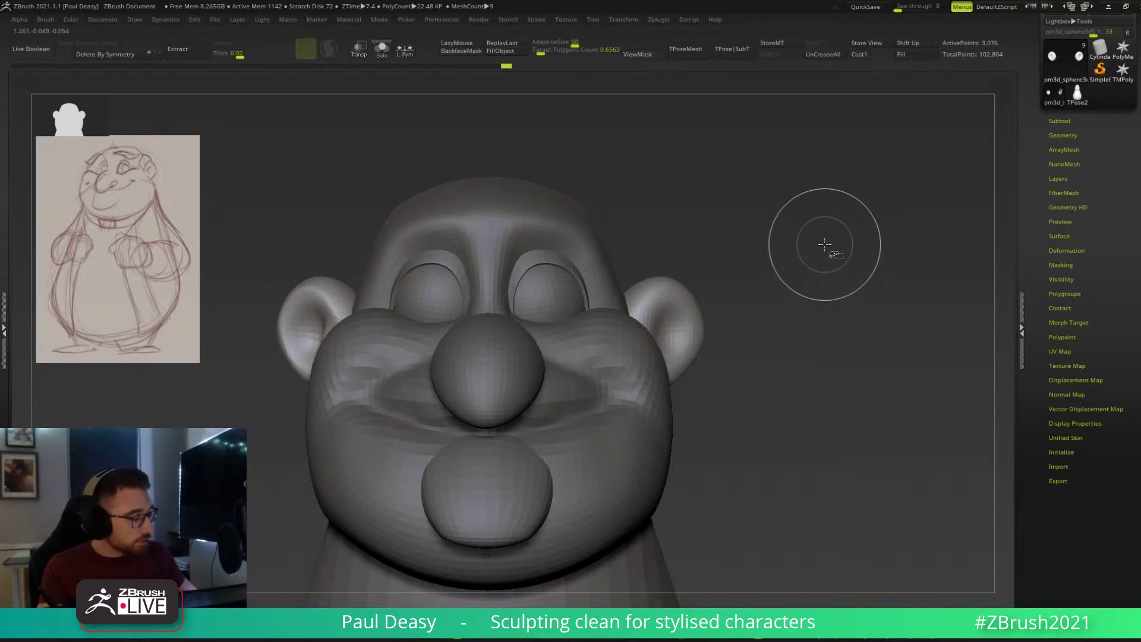
key(ctrl)
mouse_move(802, 265)
mouse_down()
mouse_move(739, 316)
mouse_move(700, 278)
mouse_move(690, 333)
mouse_move(736, 344)
mouse_move(735, 328)
mouse_move(784, 308)
mouse_move(740, 299)
mouse_up()
key(f)
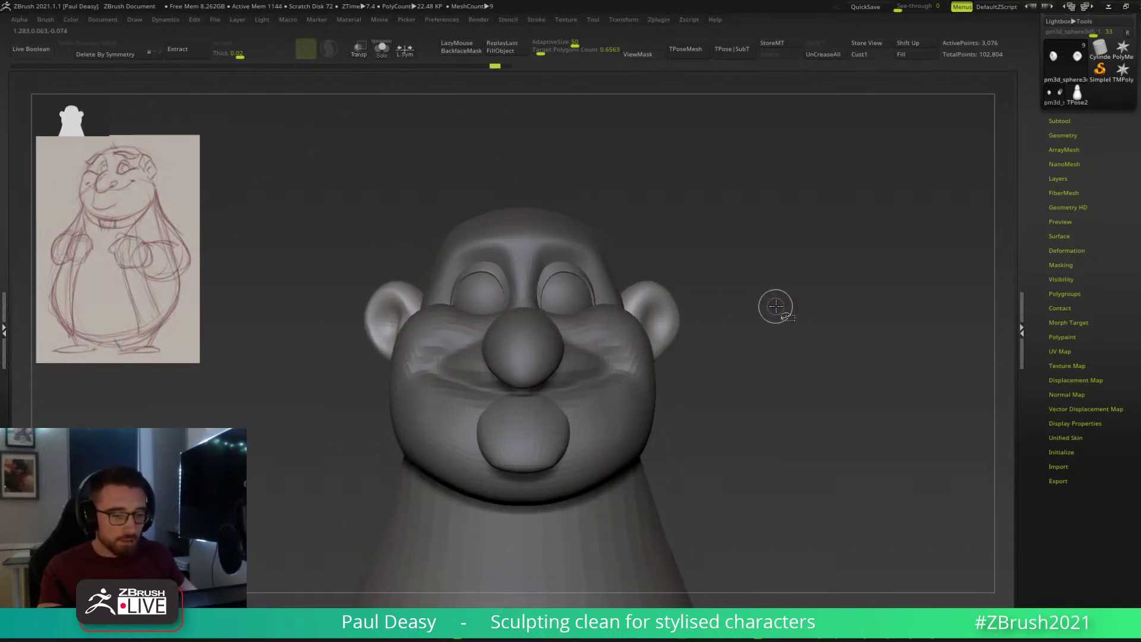
Adjust the outer side of the ear's inner hollow where it meets the rim.
mouse_move(774, 305)
mouse_down()
mouse_move(650, 312)
mouse_move(721, 355)
mouse_up()
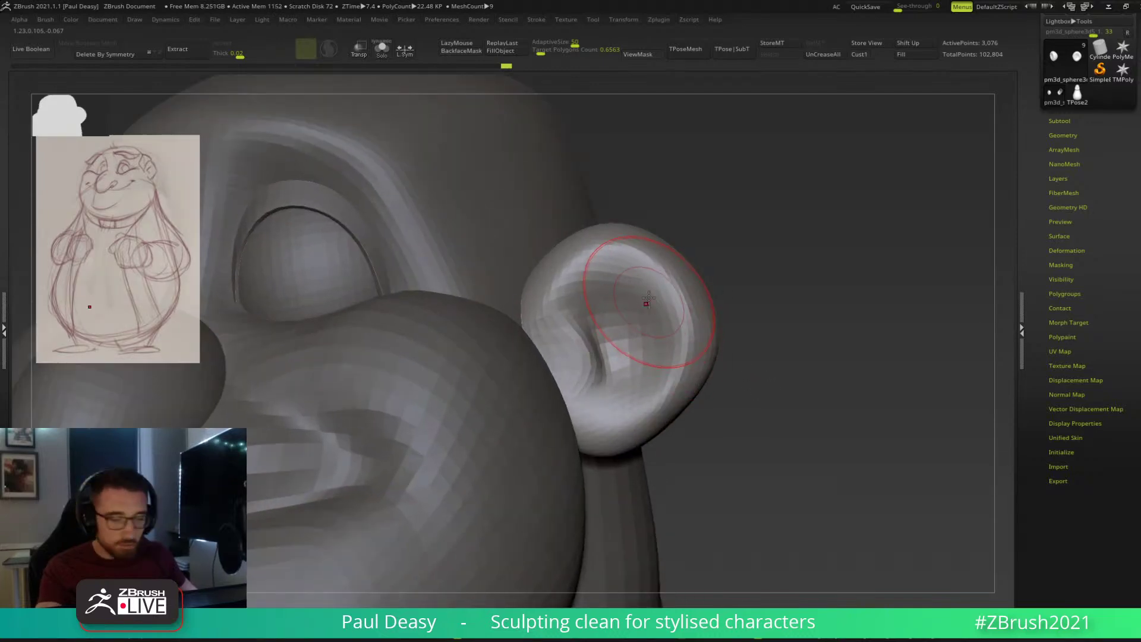
mouse_move(689, 307)
mouse_down()
mouse_move(662, 301)
mouse_move(666, 310)
mouse_up()
mouse_move(808, 350)
mouse_down()
mouse_move(805, 377)
mouse_move(769, 339)
mouse_move(805, 349)
mouse_move(786, 367)
mouse_up()
click(1066, 250)
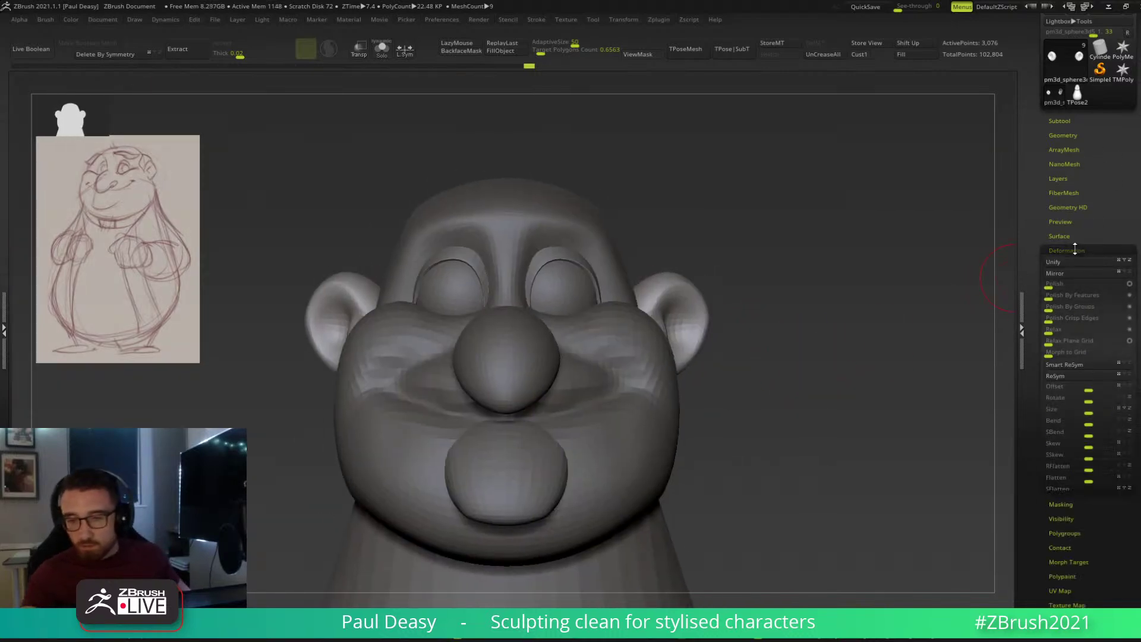
click(1075, 364)
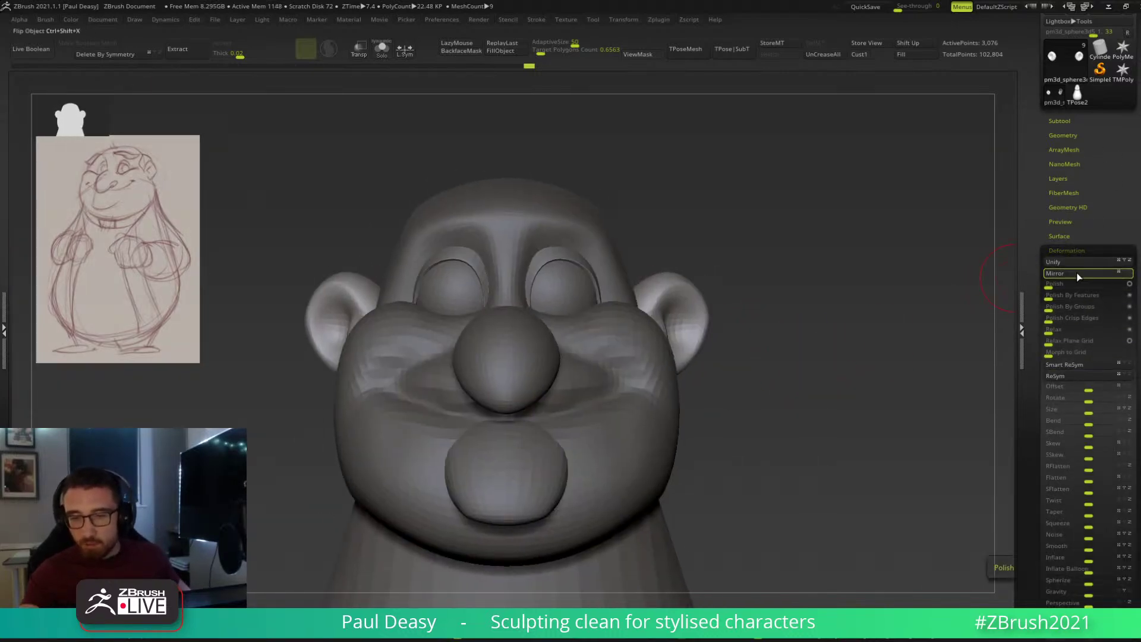
click(1067, 250)
click(1064, 134)
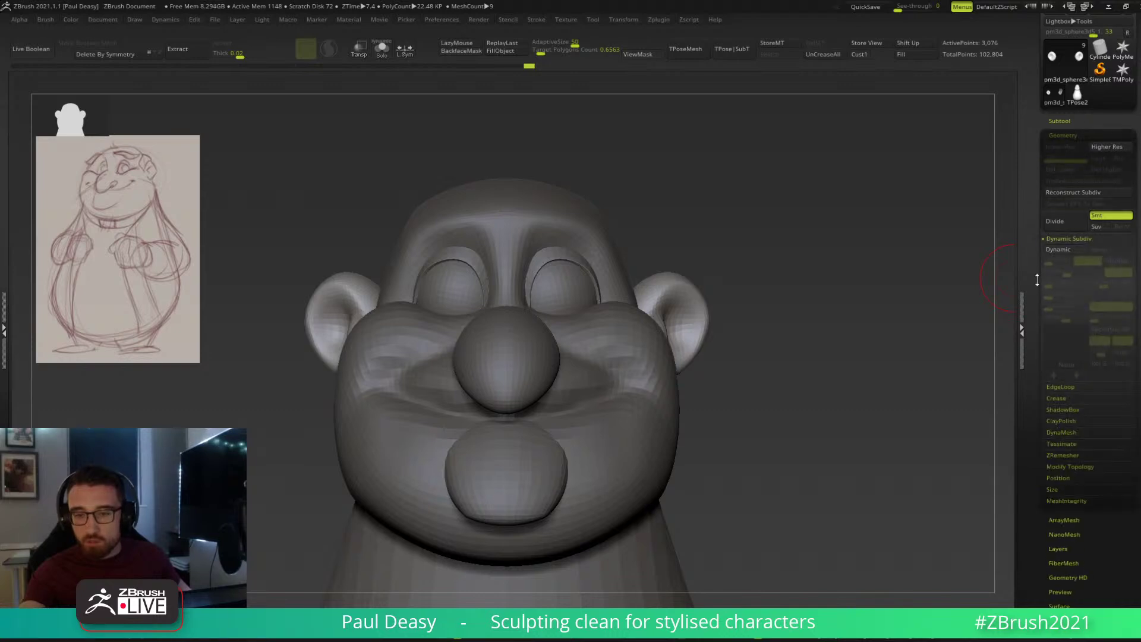
click(1084, 376)
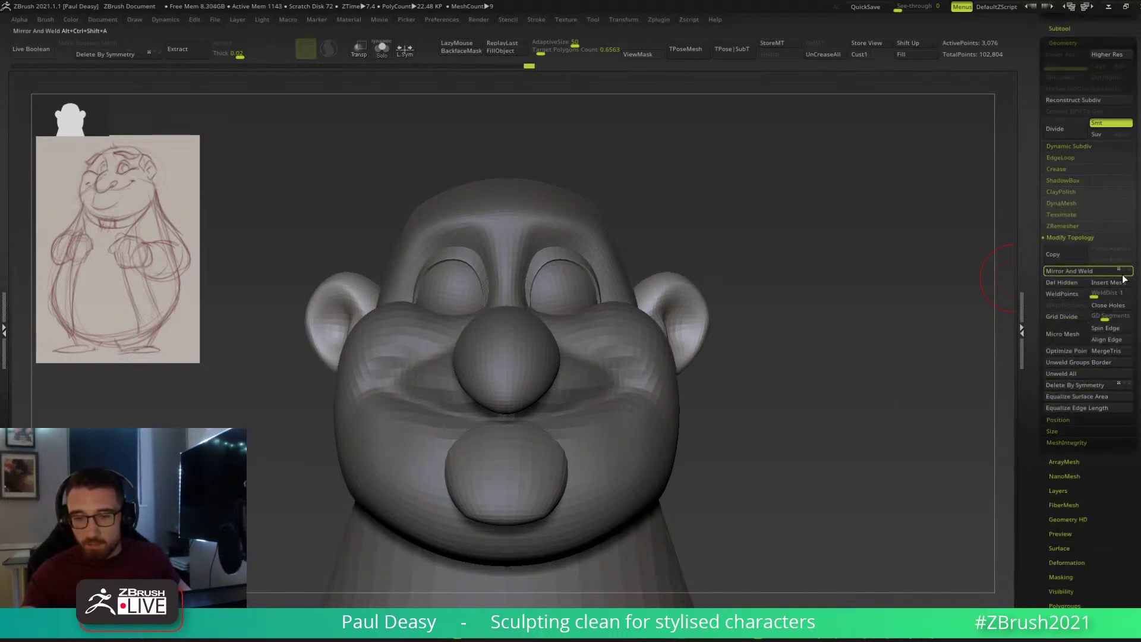
click(1068, 146)
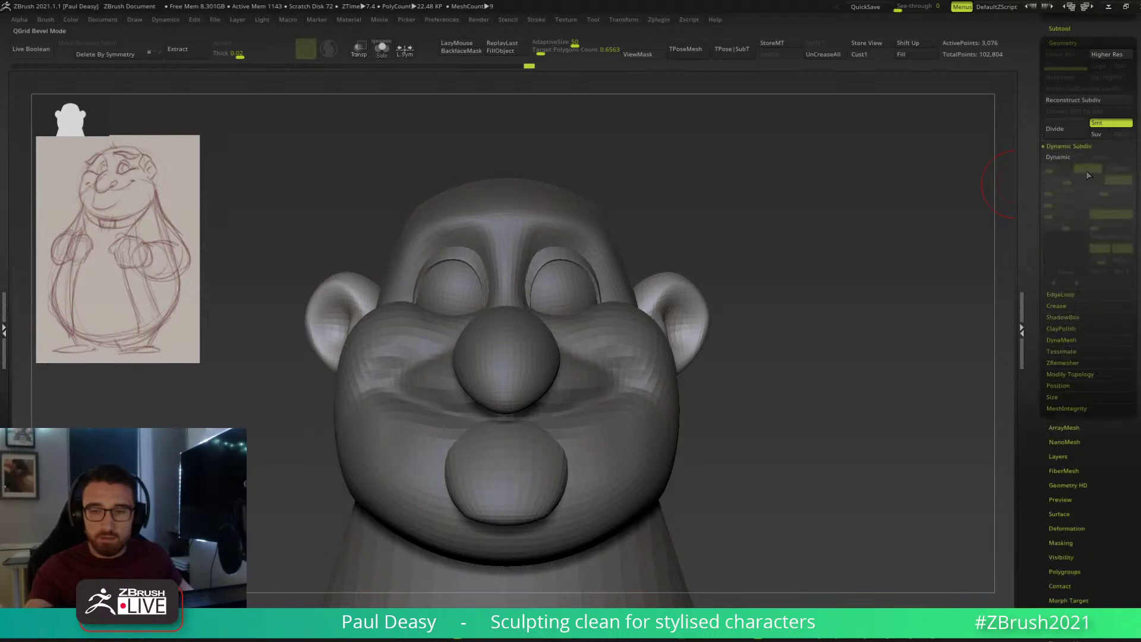
Subdivide the ears twice to preview them smooth, then step back down to the lowest subdivision level.
drag(749, 285, 708, 320)
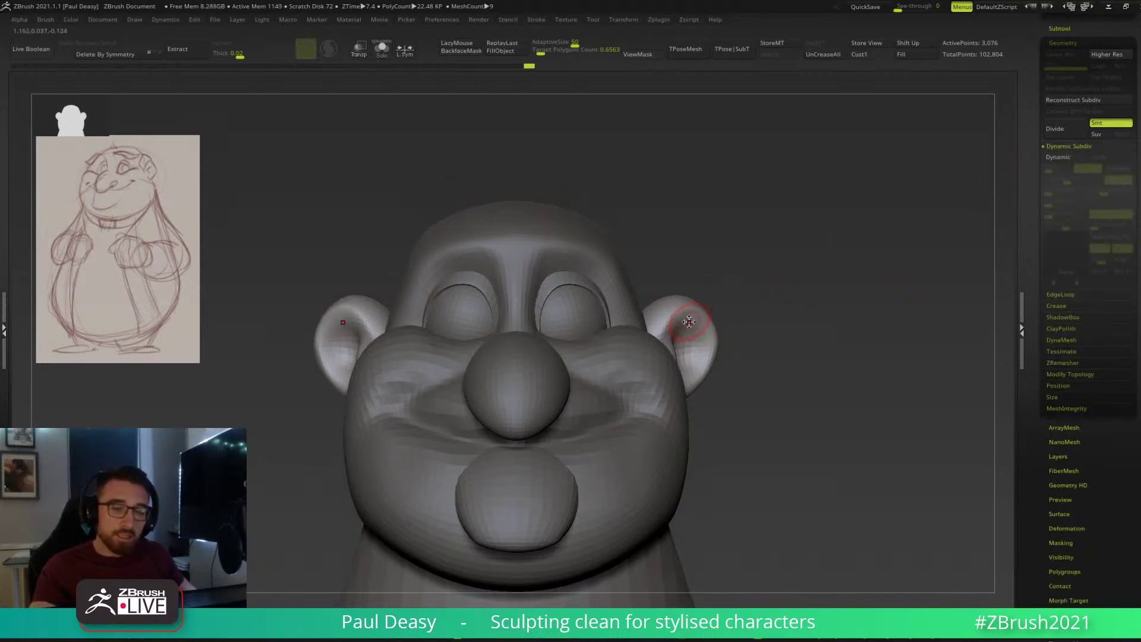
right_drag(689, 322, 663, 335)
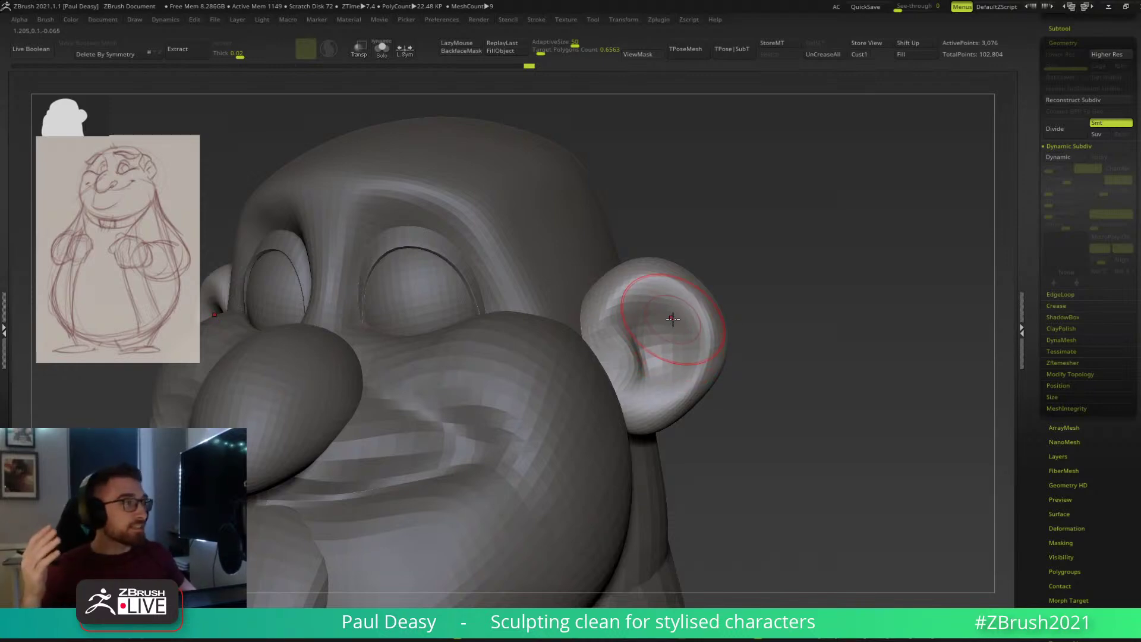
key(space)
click(664, 317)
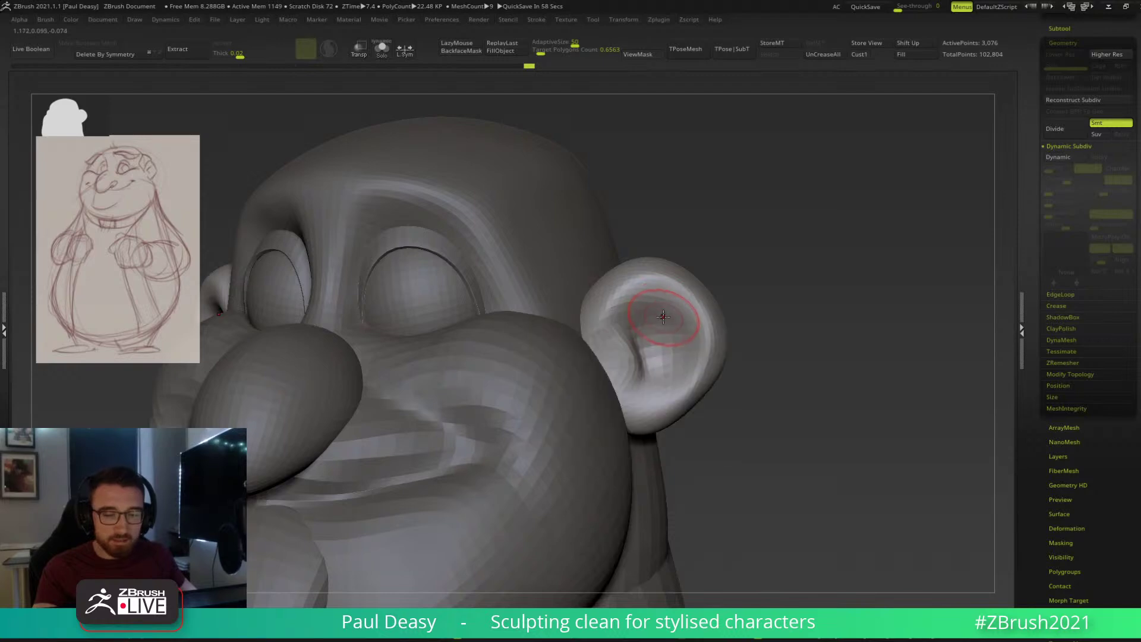
key(ctrl+d)
key(ctrl+d)
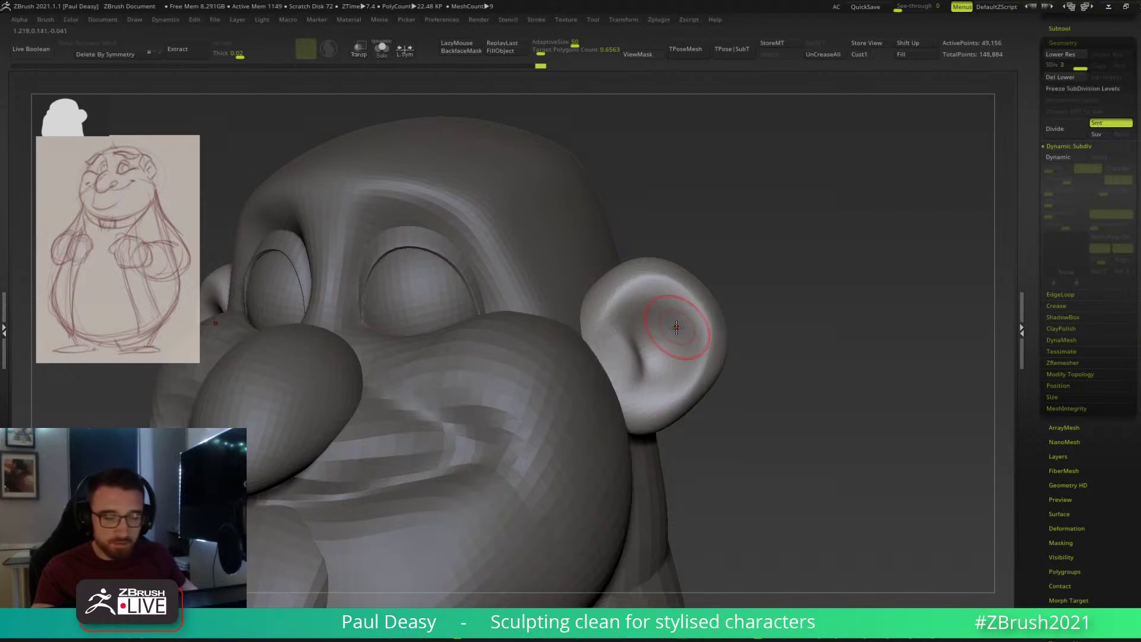
key(shift+d)
key(shift+d)
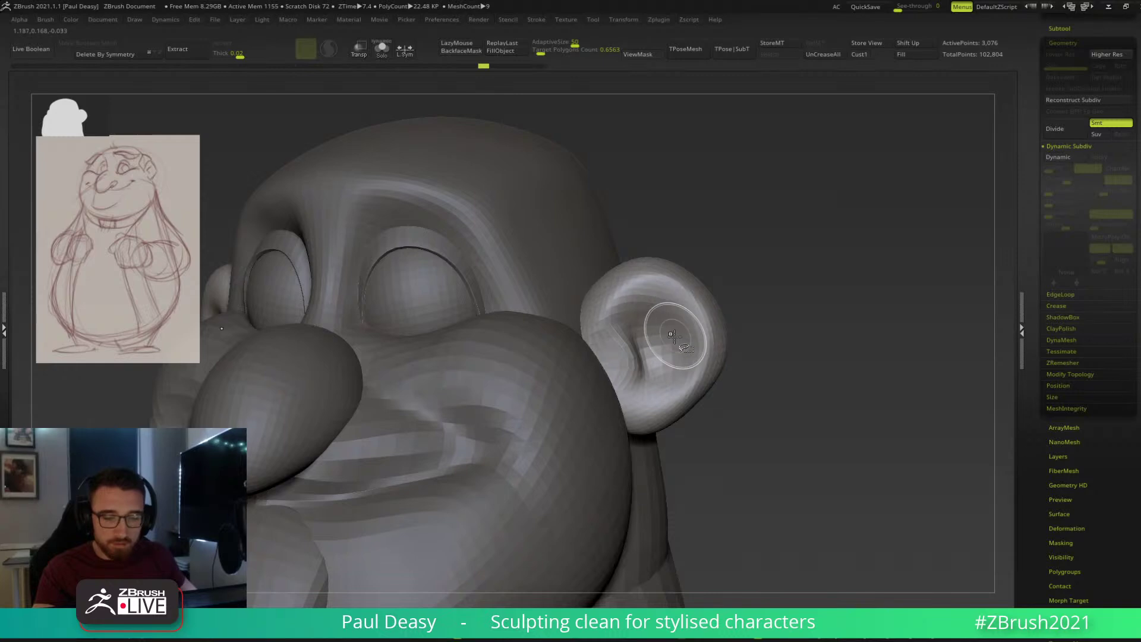
Smooth out the fold inside the ear so the hollow becomes one soft, simple form.
mouse_move(637, 350)
shift+right_down()
mouse_move(644, 345)
mouse_move(633, 359)
shift+right_up()
mouse_move(637, 361)
mouse_down()
mouse_move(608, 368)
mouse_move(657, 339)
mouse_move(639, 338)
mouse_up()
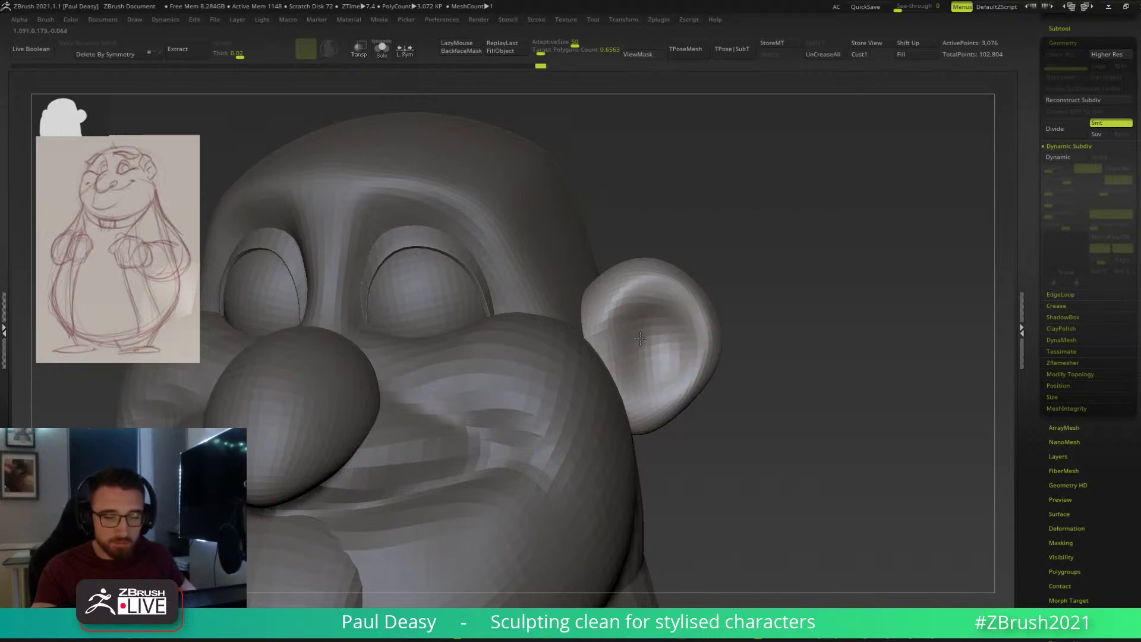
key(b)
click(650, 326)
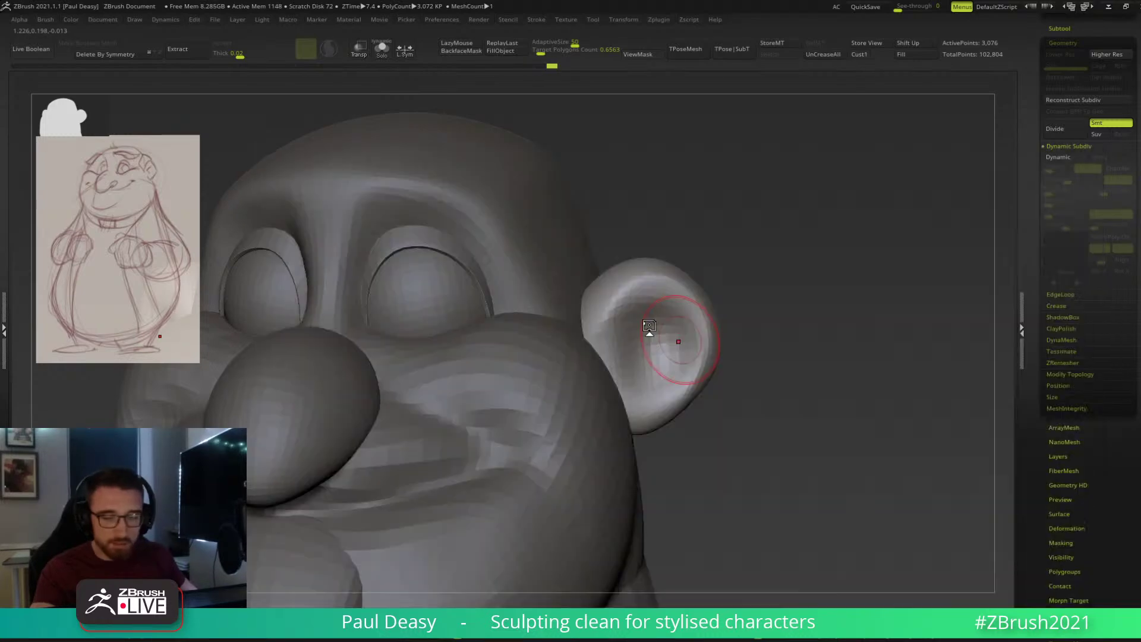
key(s)
key(d)
Sculpt the ear's inner hollow from top to lobe with the Standard brush, undoing and redoing the first stroke.
key(b)
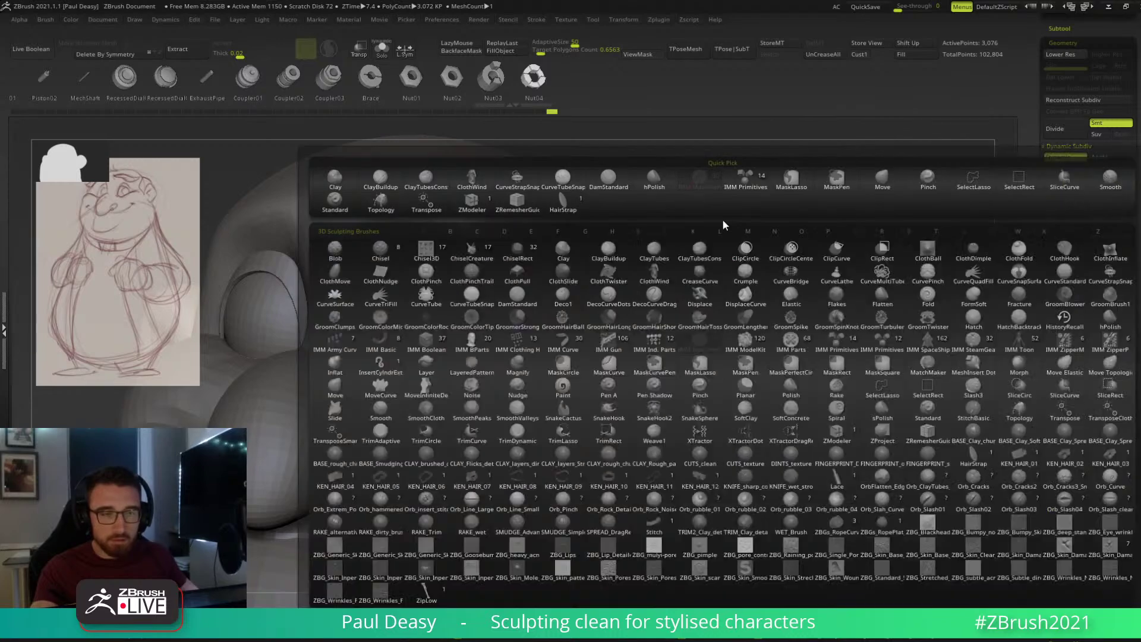
key(s)
key(t)
drag(635, 292, 643, 412)
key(shift+d)
key(ctrl+z)
mouse_move(635, 285)
mouse_down()
mouse_move(615, 304)
mouse_move(624, 357)
mouse_up()
Reshape the thickness and backs of both ears from above with a resized brush.
key(f)
shift+drag(744, 311, 766, 315)
key(bracketright)
key(bracketright)
mouse_move(755, 417)
alt+mouse_down()
mouse_move(805, 390)
mouse_move(768, 384)
alt+mouse_up()
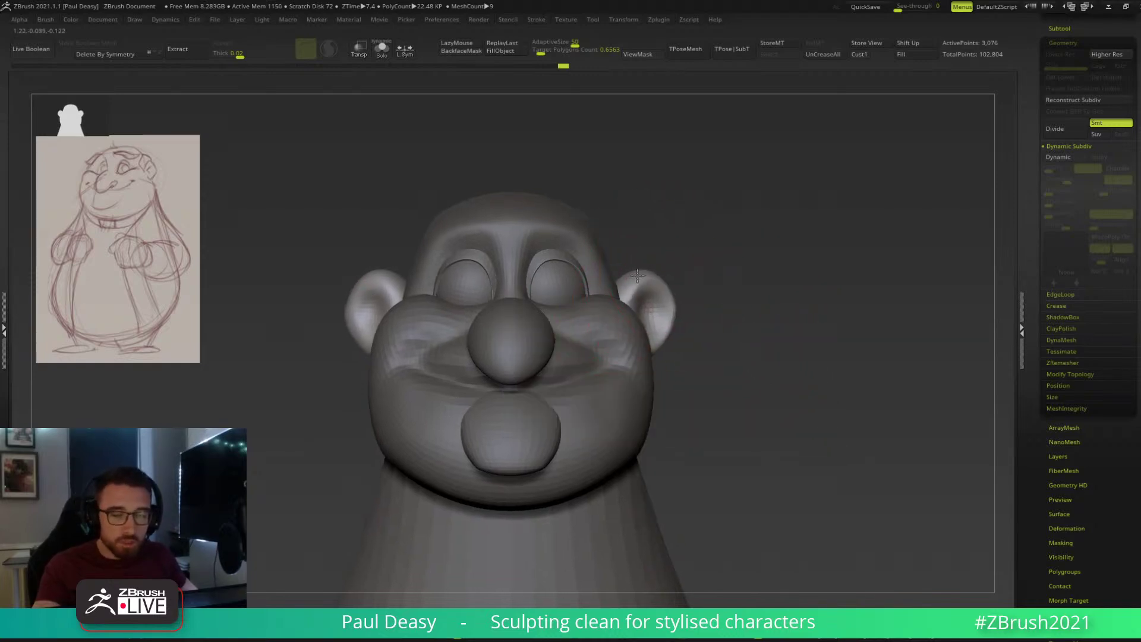
drag(711, 304, 657, 387)
key(space)
drag(656, 259, 644, 253)
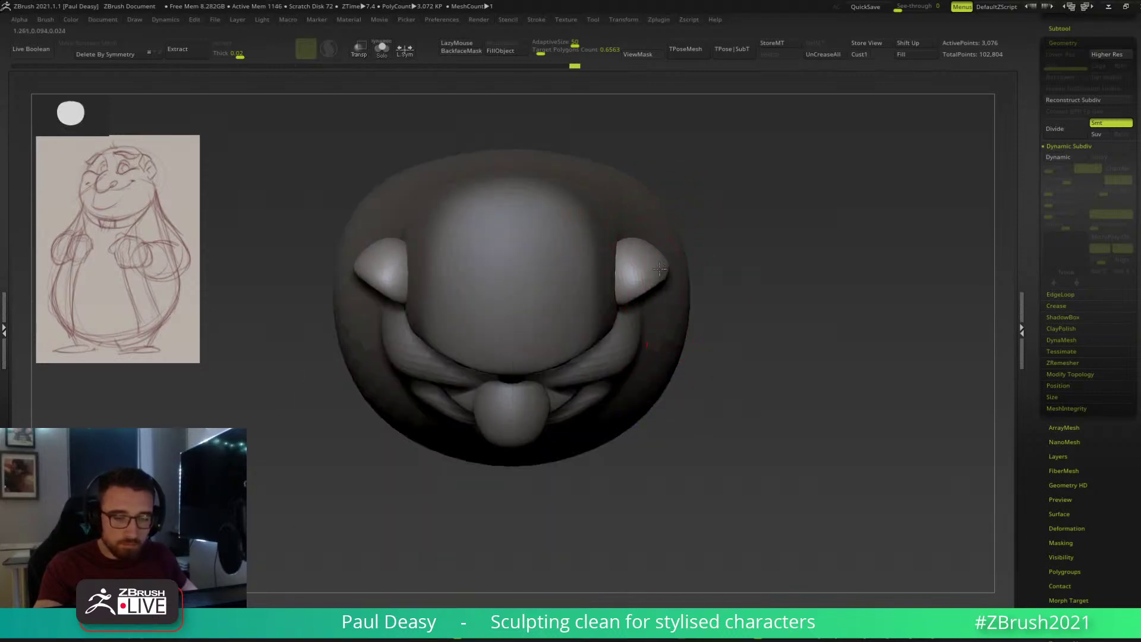
drag(632, 302, 624, 296)
drag(726, 264, 753, 281)
click(716, 290)
Isolate the ears and mask their front faces and rims, leaving the backs unmasked.
ctrl+drag(675, 278, 564, 301)
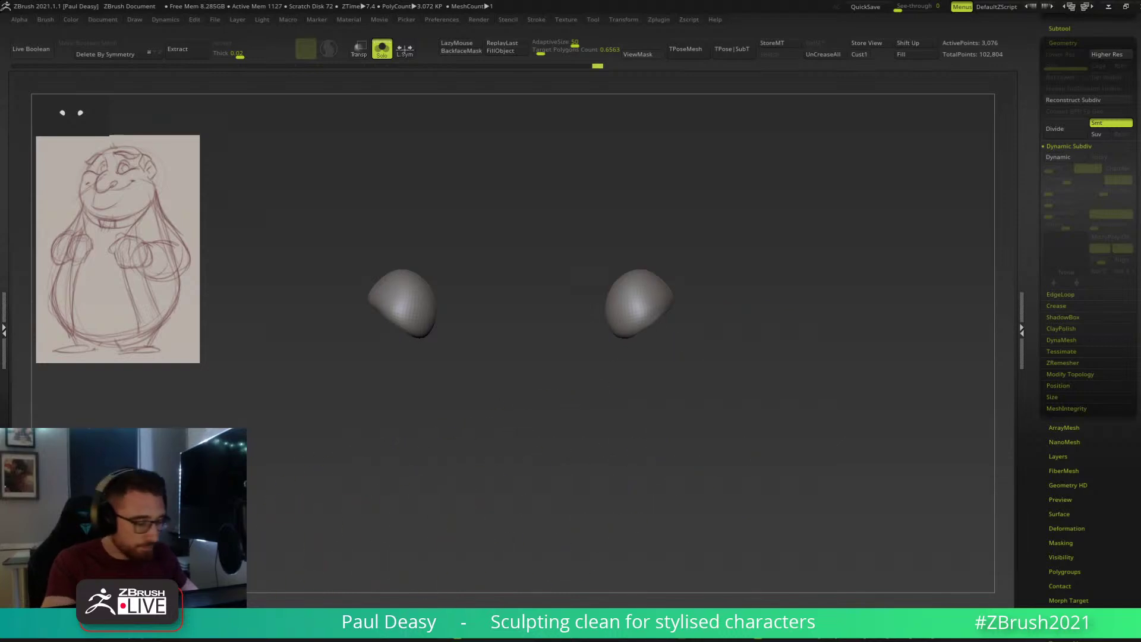
ctrl+drag(681, 274, 550, 364)
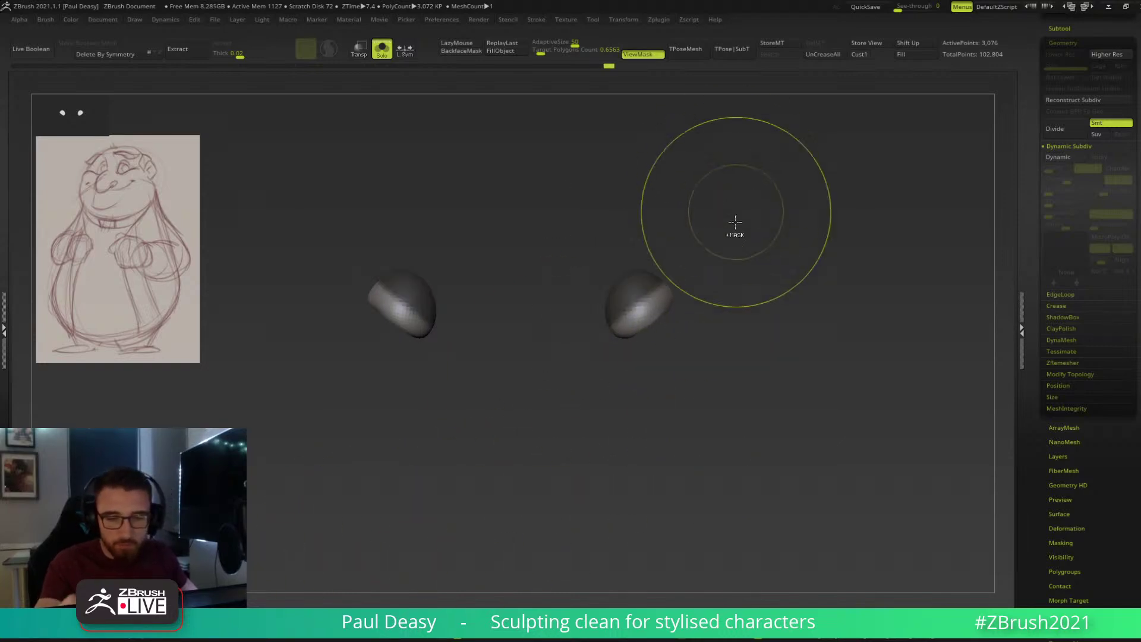
ctrl+click(715, 303)
ctrl+click(716, 305)
mouse_move(704, 301)
alt+mouse_down()
mouse_move(674, 314)
mouse_move(713, 350)
mouse_move(701, 355)
alt+mouse_up()
mouse_move(677, 257)
ctrl+mouse_down()
mouse_move(583, 243)
mouse_move(505, 374)
ctrl+mouse_up()
ctrl+click(737, 303)
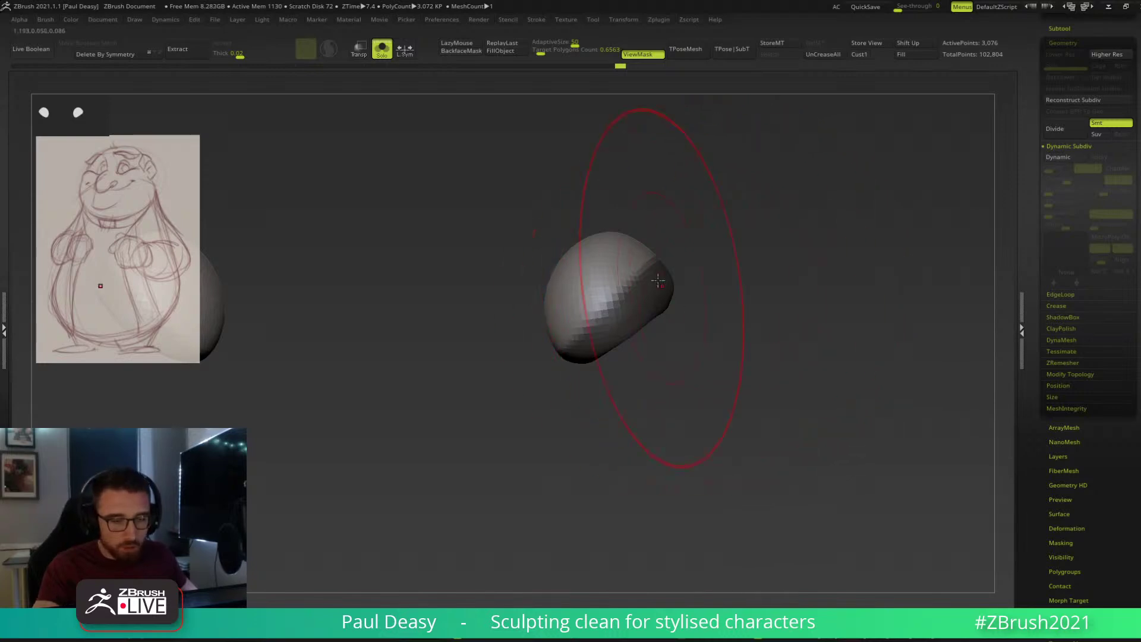
Centre the gizmo on the unmasked back of the ear, then move and scale that part into a narrower base.
key(w)
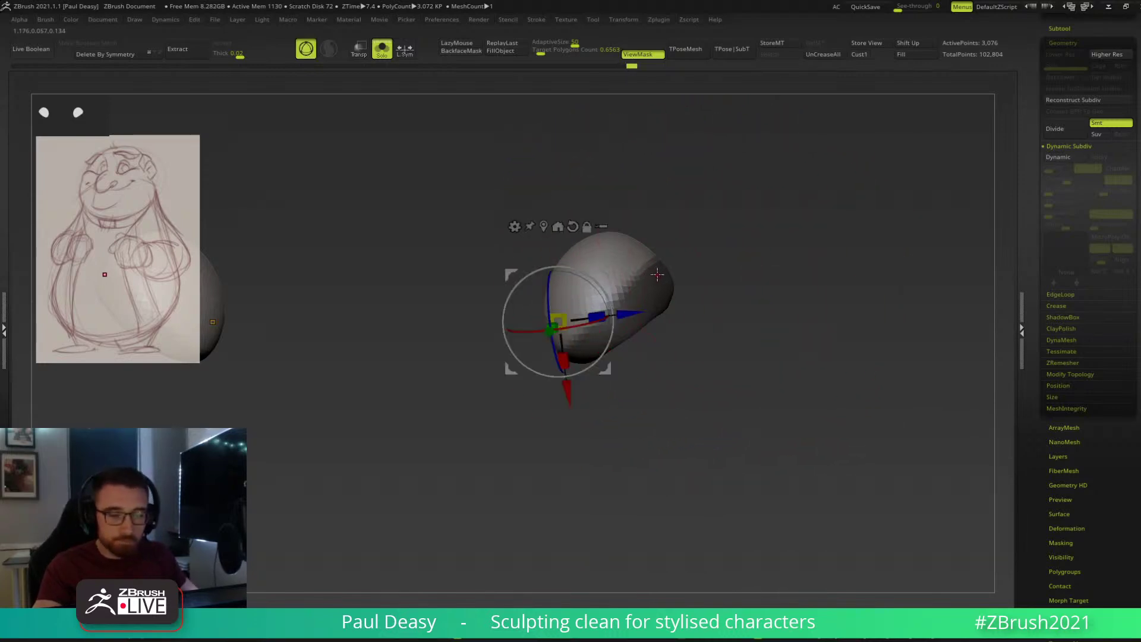
click(543, 227)
alt+click(607, 187)
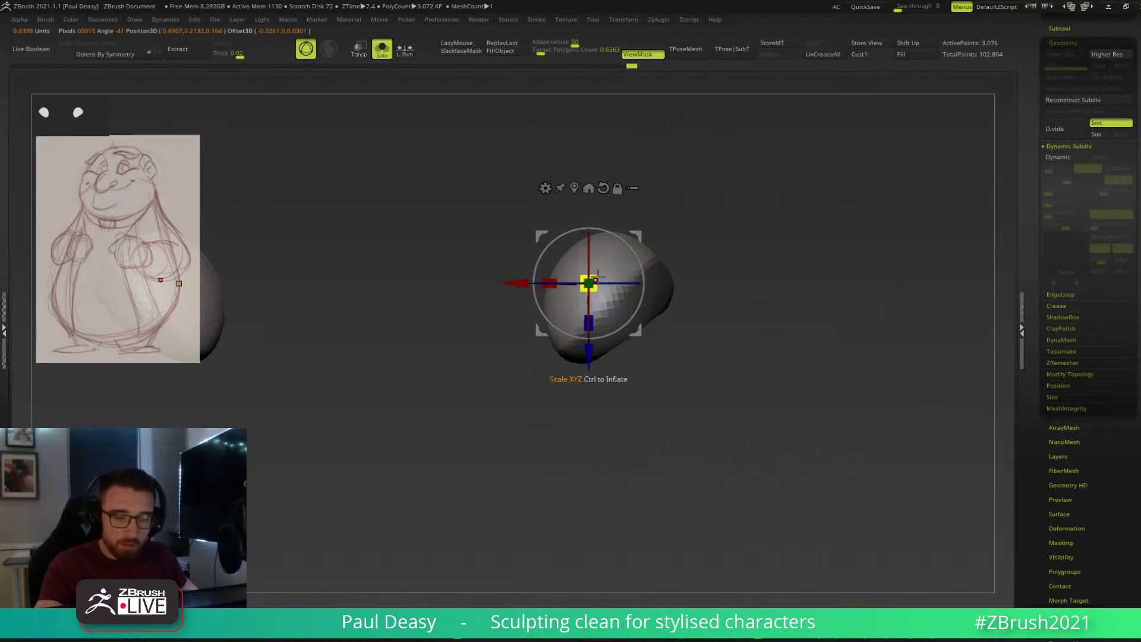
drag(588, 283, 562, 307)
drag(636, 236, 673, 247)
drag(625, 294, 605, 303)
drag(661, 252, 700, 251)
Clear the mask from the ears and remesh them.
key(q)
mouse_move(708, 319)
mouse_down()
mouse_move(711, 242)
mouse_move(754, 321)
mouse_up()
right_drag(653, 321, 737, 291)
ctrl+drag(739, 293, 764, 299)
key(ctrl+r)
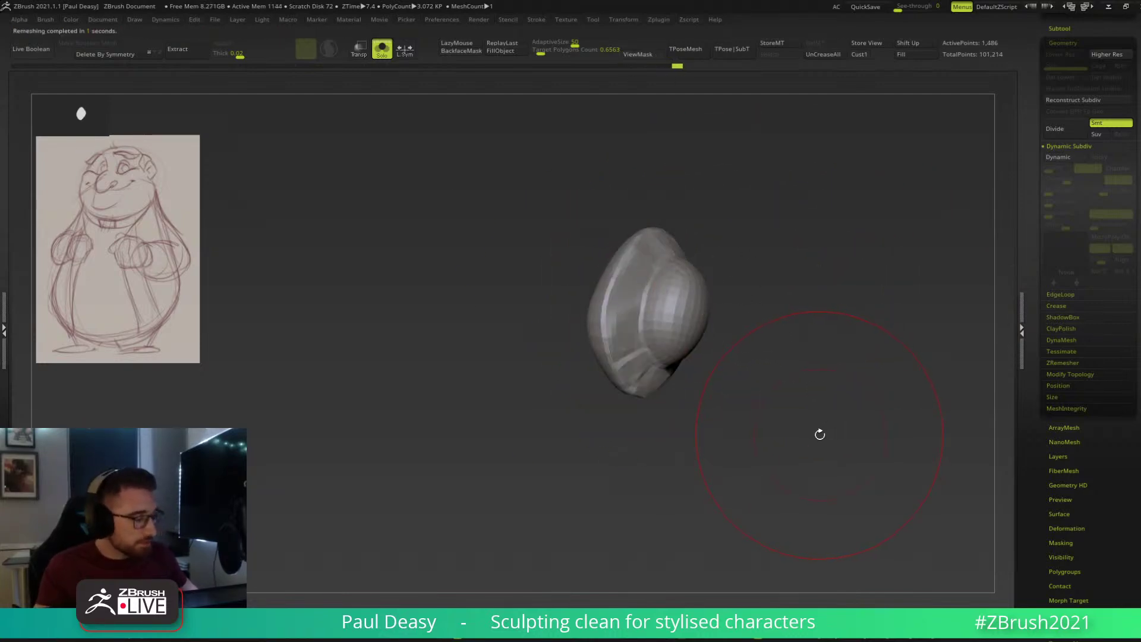
right_drag(627, 382, 618, 185)
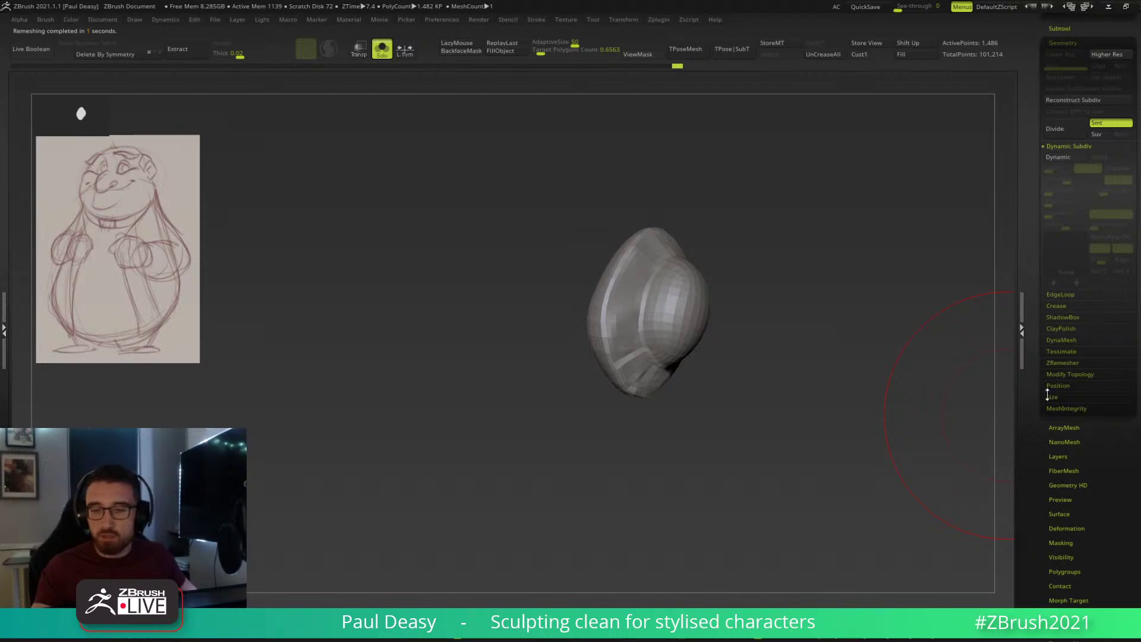
scroll(1073, 499, up, 2)
click(1064, 217)
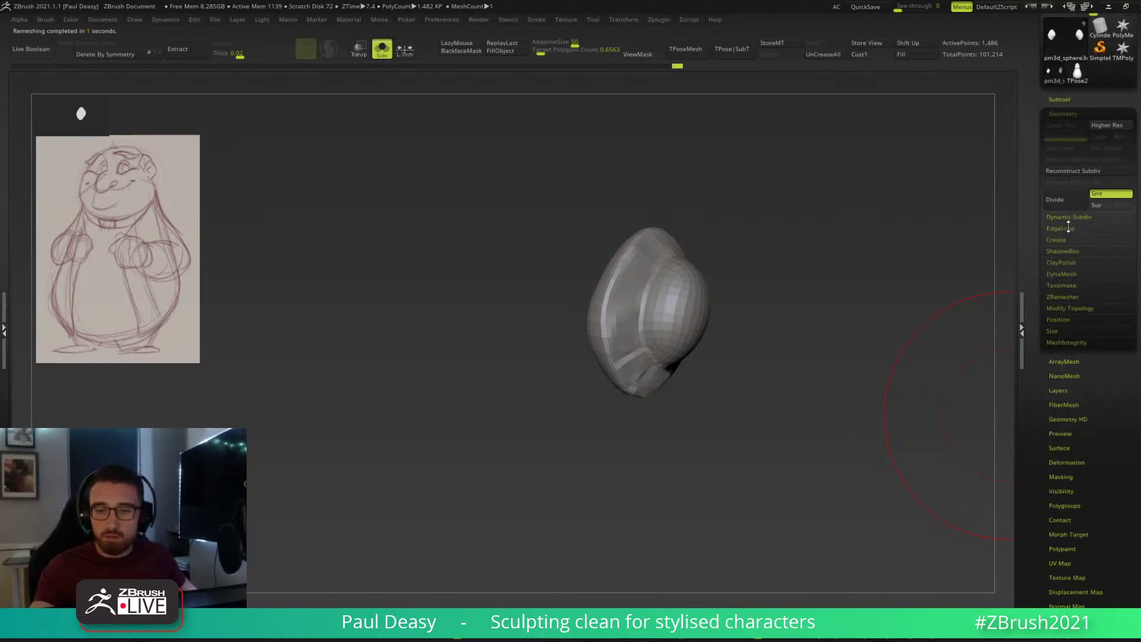
click(1070, 218)
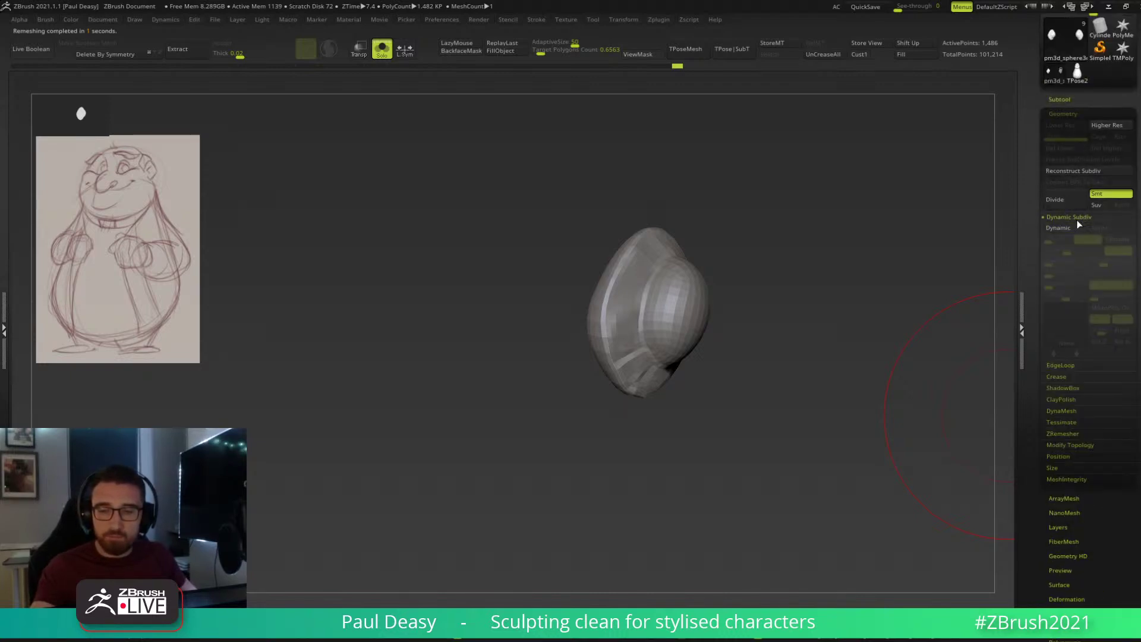
click(1086, 217)
Smooth the remeshed ears into clean rounded rims and backs, and bring the rest of the character back into view.
click(1064, 99)
mouse_move(956, 249)
mouse_down()
mouse_move(816, 371)
mouse_move(726, 339)
mouse_move(605, 350)
mouse_move(741, 339)
mouse_move(793, 424)
mouse_move(741, 339)
mouse_move(706, 323)
mouse_move(724, 290)
mouse_move(639, 272)
mouse_move(624, 327)
mouse_move(752, 422)
mouse_move(680, 461)
mouse_move(658, 402)
mouse_up()
drag(613, 288, 621, 278)
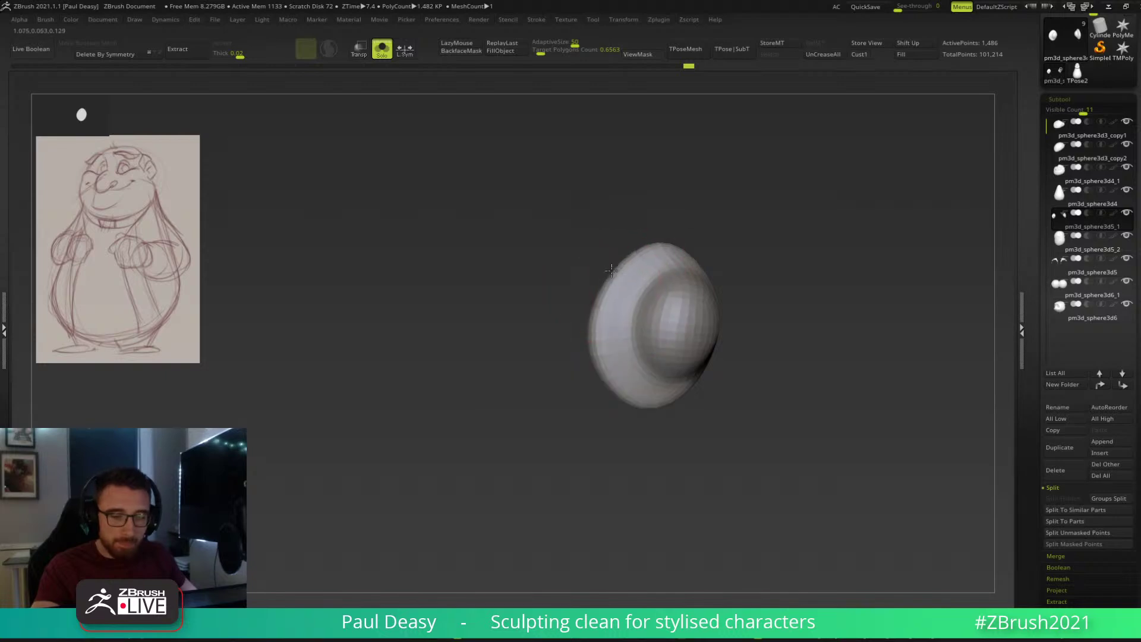
mouse_move(607, 358)
mouse_down()
mouse_move(573, 293)
mouse_move(598, 327)
mouse_move(832, 364)
mouse_up()
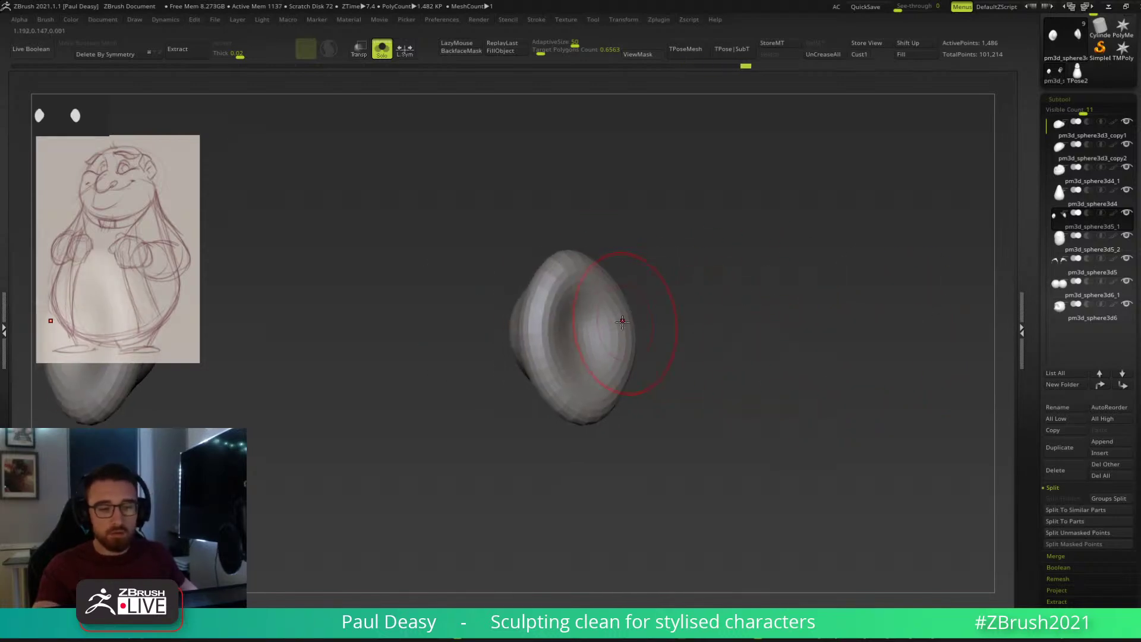
key(ctrl+shift+s)
key(f)
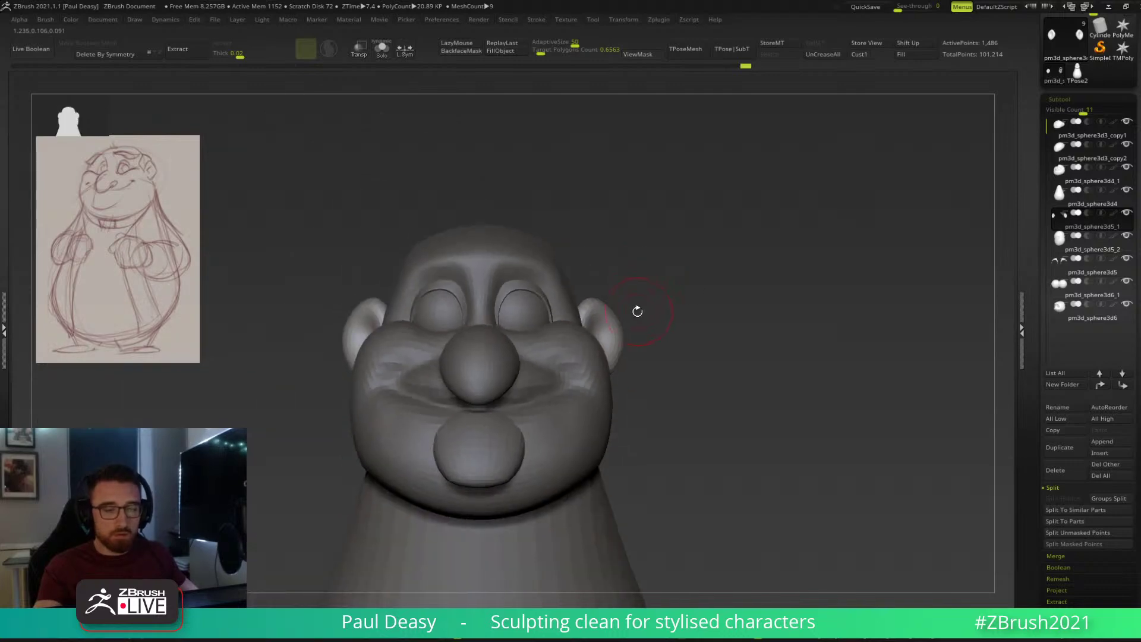
Subdivide the head mesh and paint mirrored eyebrow-shaped masks across the forehead above the eyes with a small brush.
alt+drag(624, 250, 657, 289)
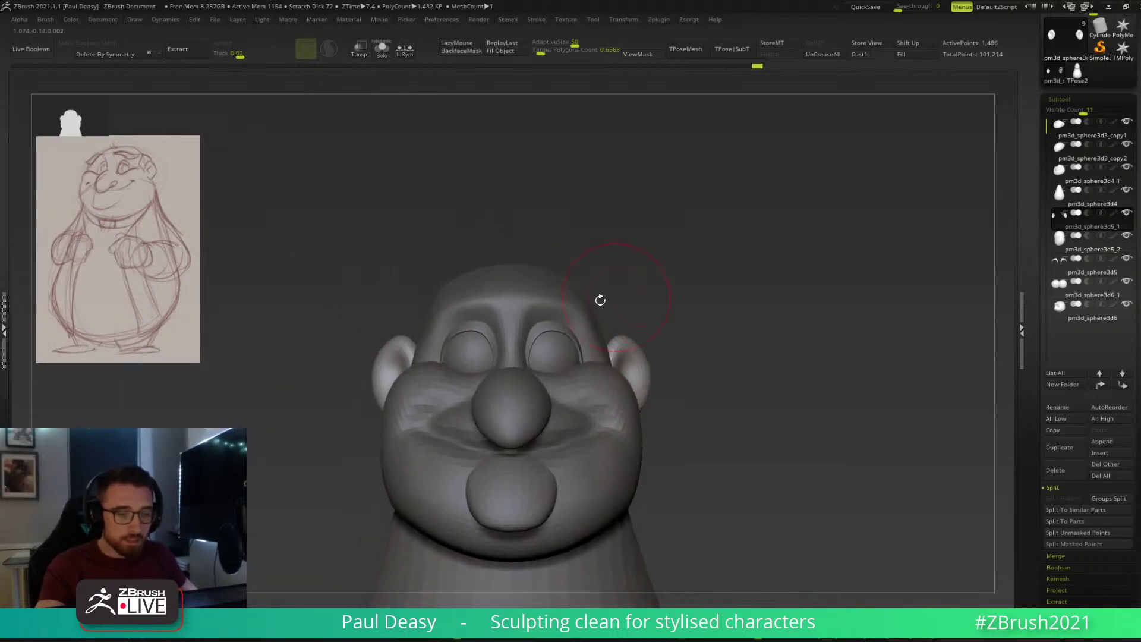
alt+click(563, 300)
alt+drag(647, 243, 624, 293)
key(space)
key(space)
key(space)
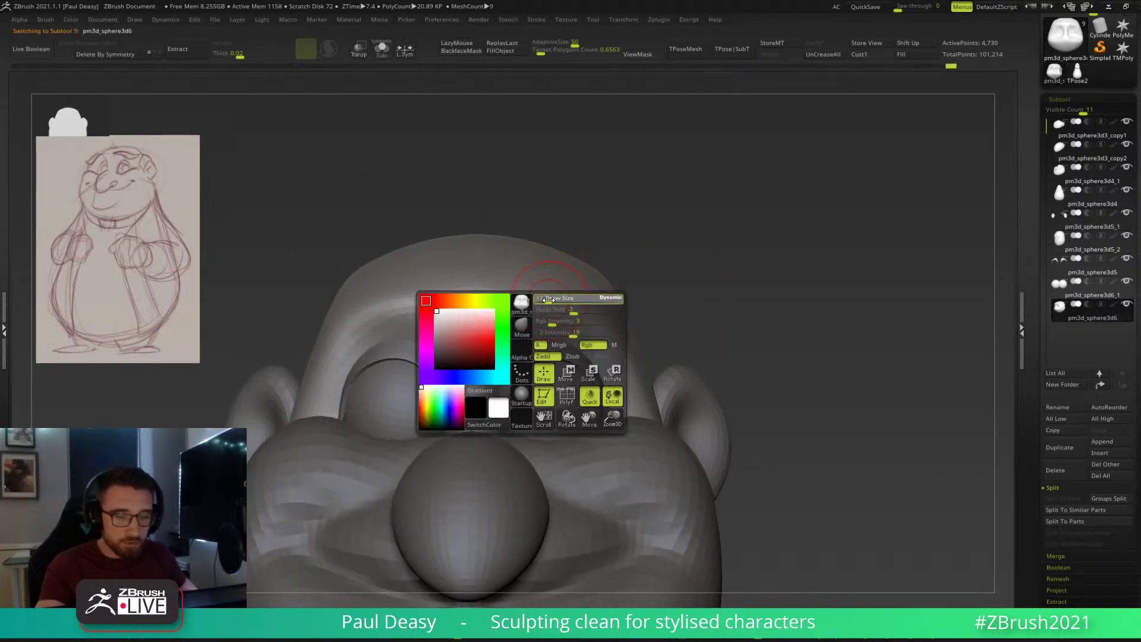
alt+drag(693, 325, 705, 310)
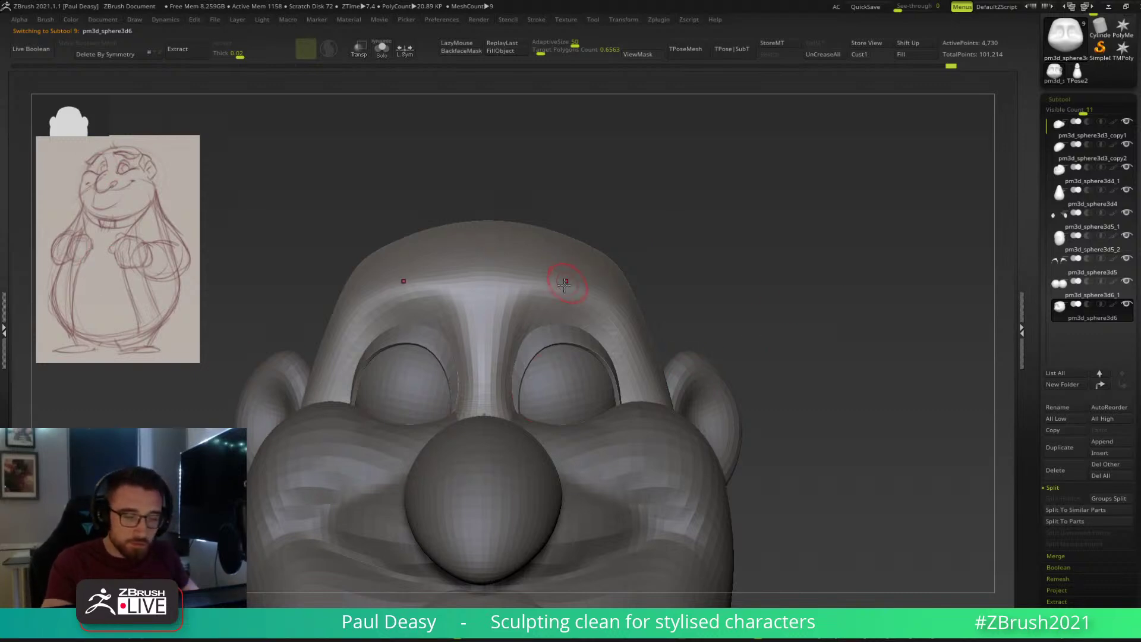
drag(714, 256, 697, 315)
ctrl+drag(564, 282, 622, 297)
key(ctrl+z)
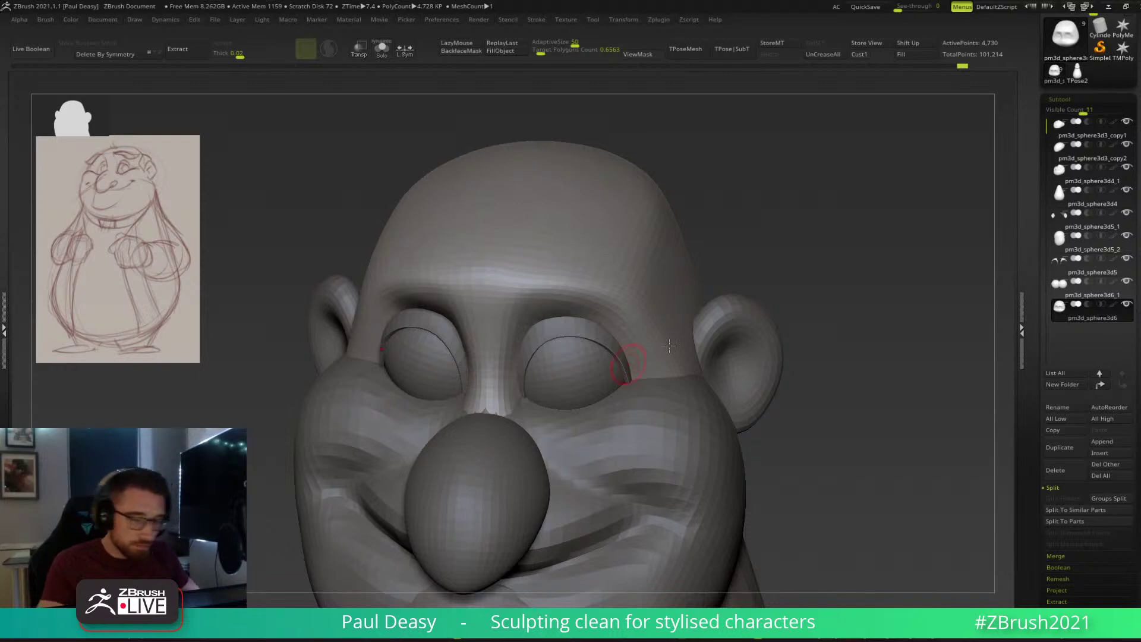
mouse_move(533, 277)
ctrl+mouse_down()
mouse_move(634, 313)
mouse_move(665, 311)
mouse_move(646, 297)
ctrl+mouse_up()
ctrl+drag(570, 282, 666, 306)
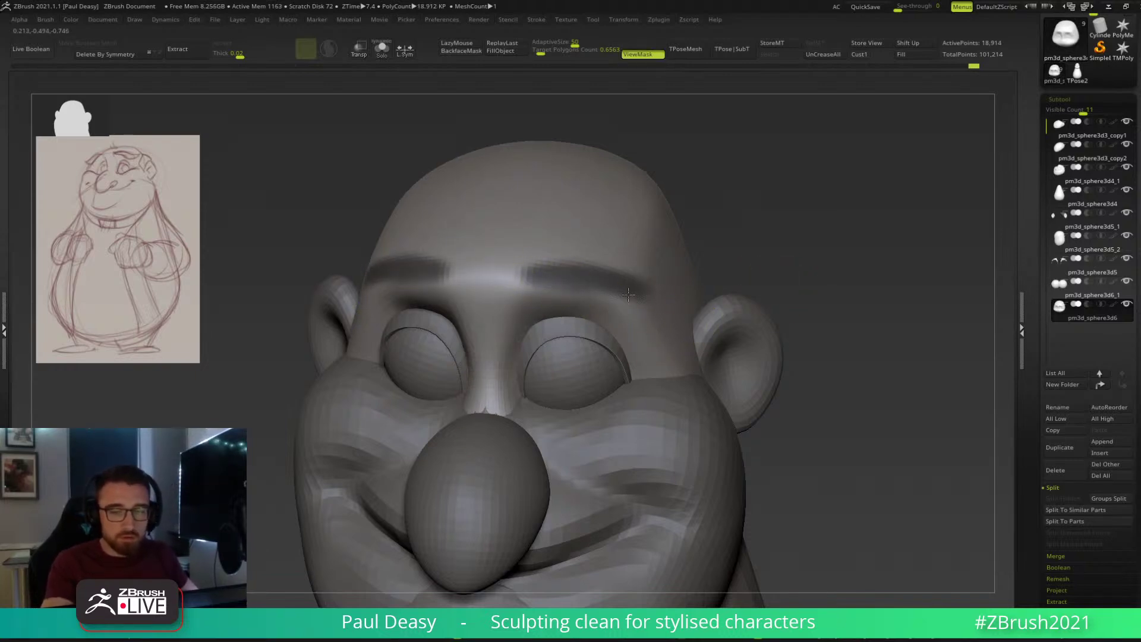
Extract the masked eyebrows with a thickness of 0.02 and accept them as a new subtool.
drag(793, 229, 773, 191)
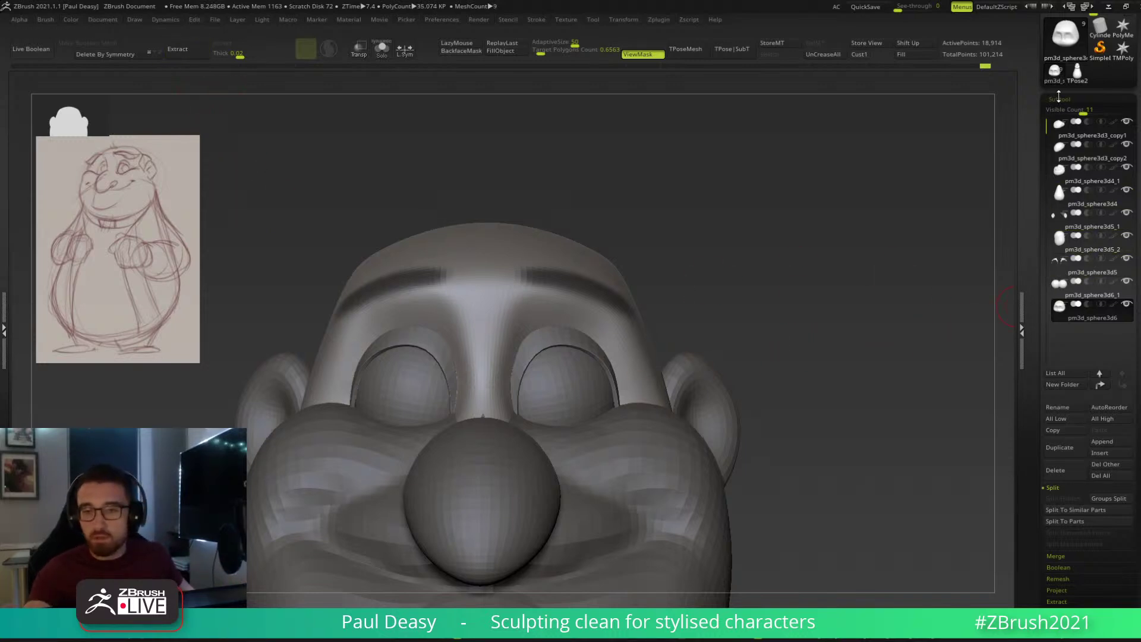
scroll(1068, 210, down, 3)
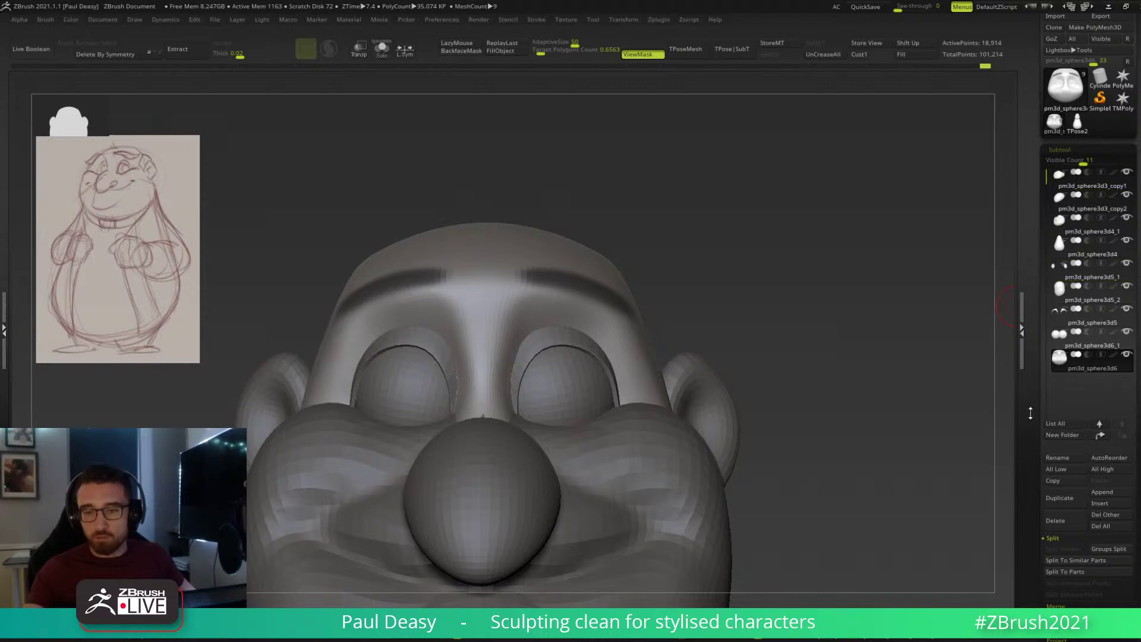
scroll(1034, 447, down, 4)
click(1057, 411)
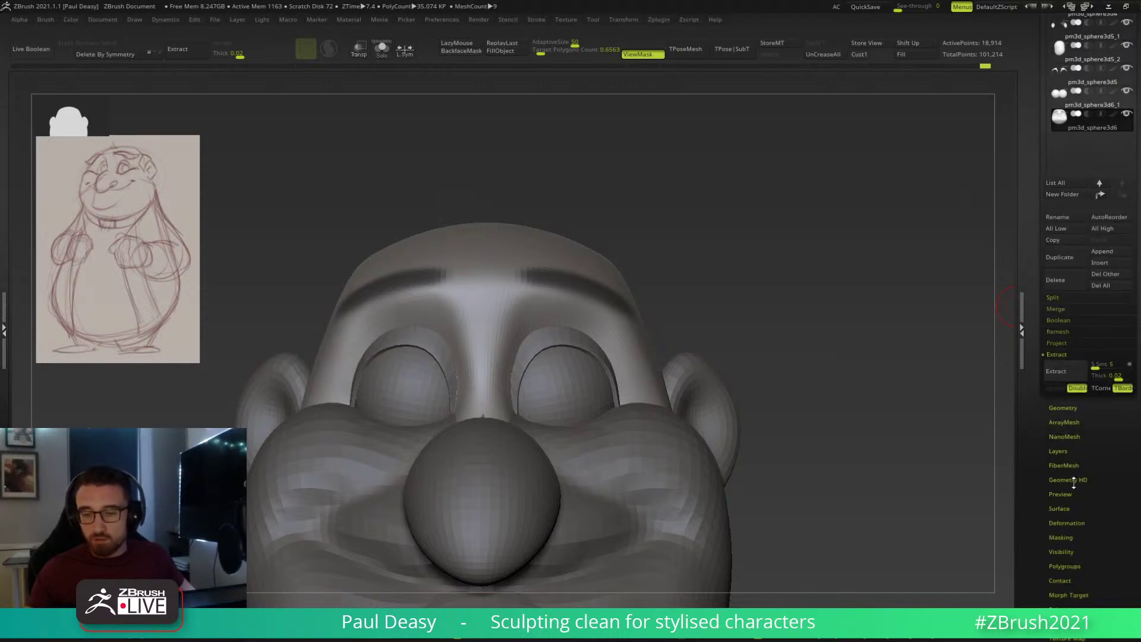
click(1056, 371)
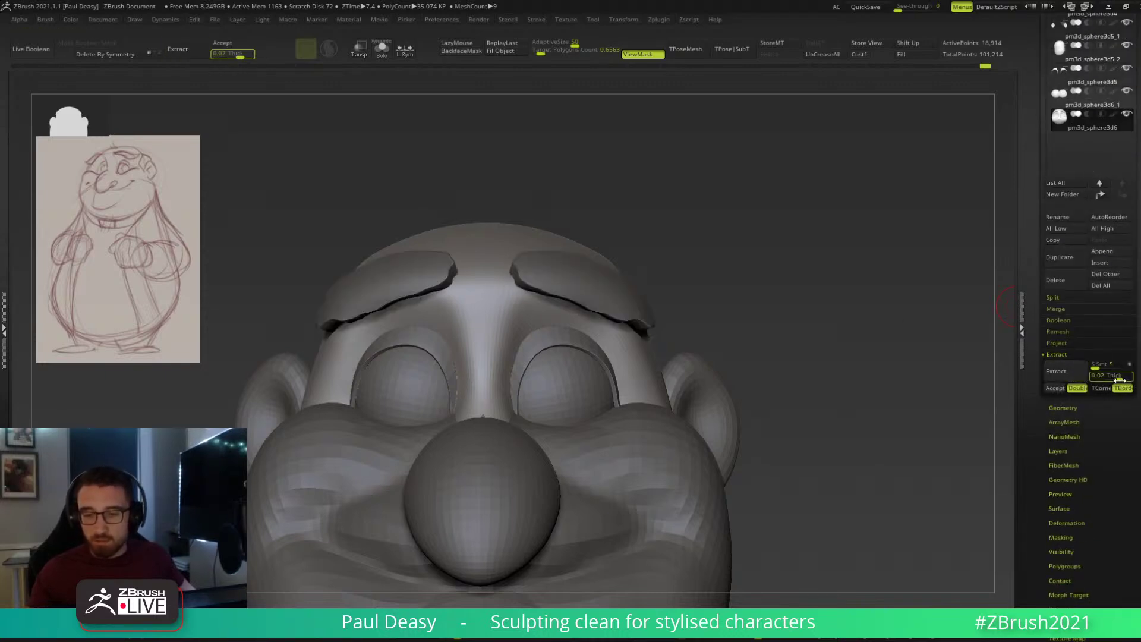
drag(870, 383, 910, 464)
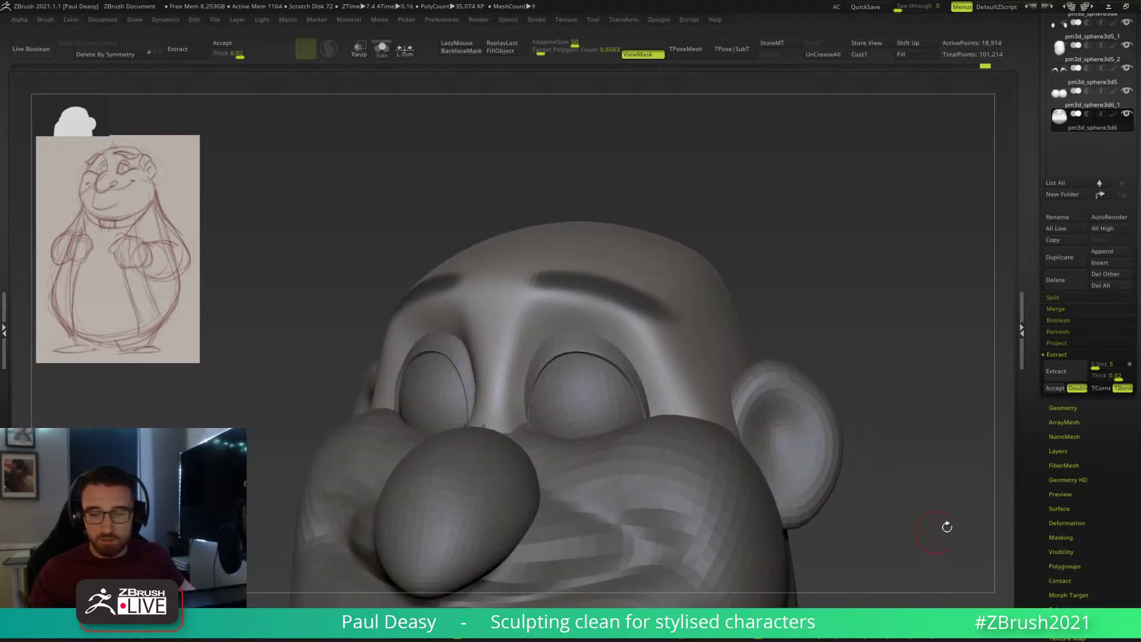
click(1070, 372)
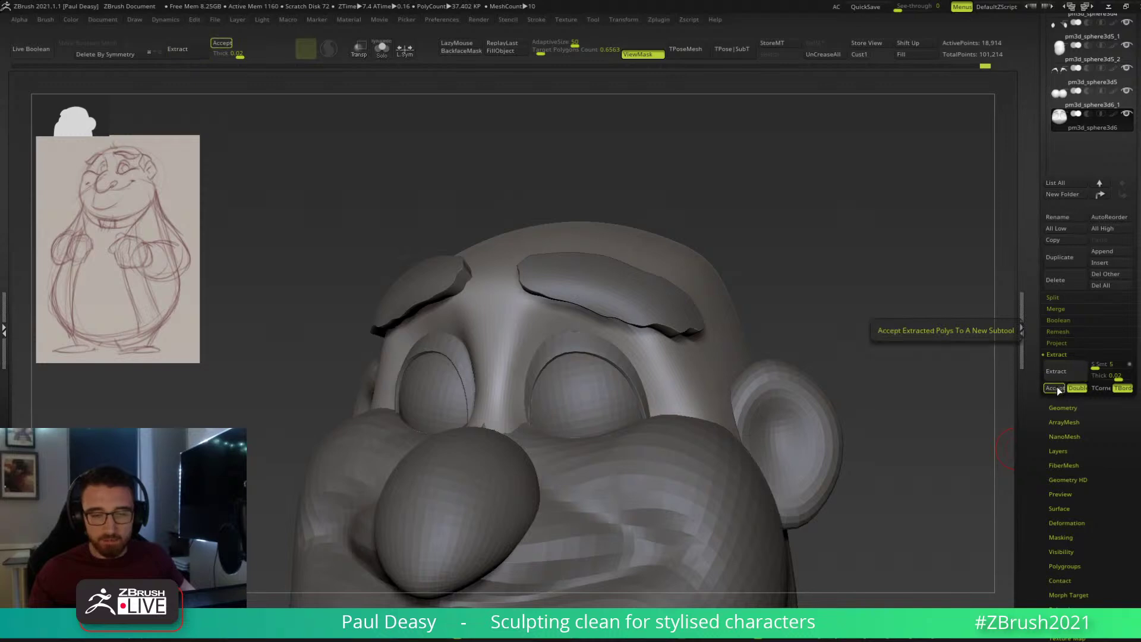
click(1055, 387)
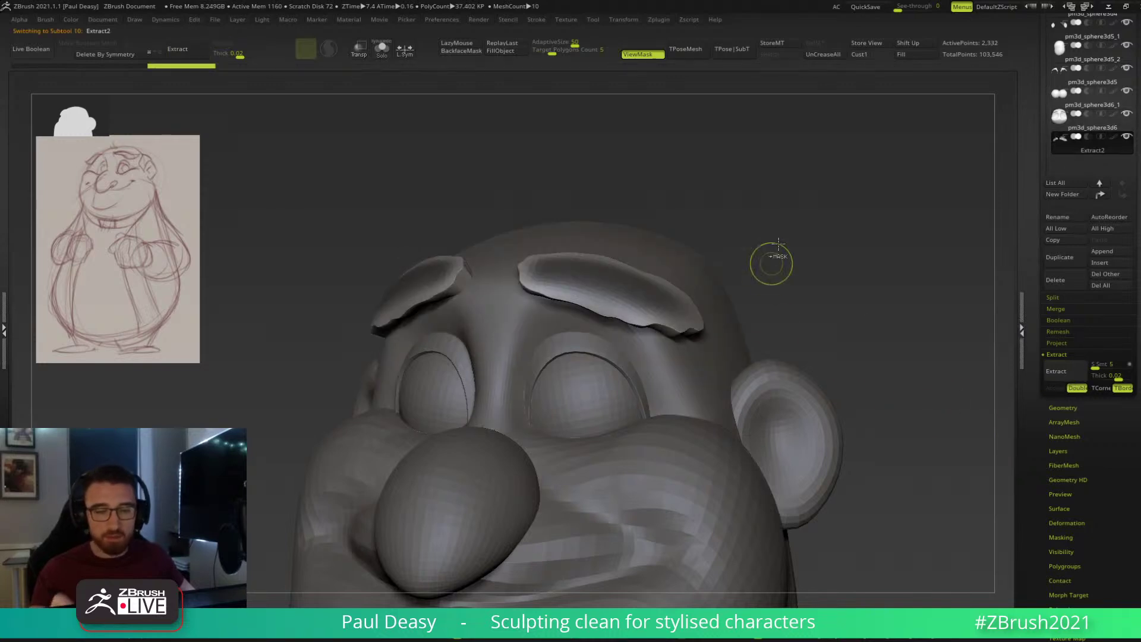
Clear the masks from the extracted eyebrows and the head, isolating the head for its own mask.
drag(868, 326, 678, 373)
alt+click(678, 372)
key(alt+s)
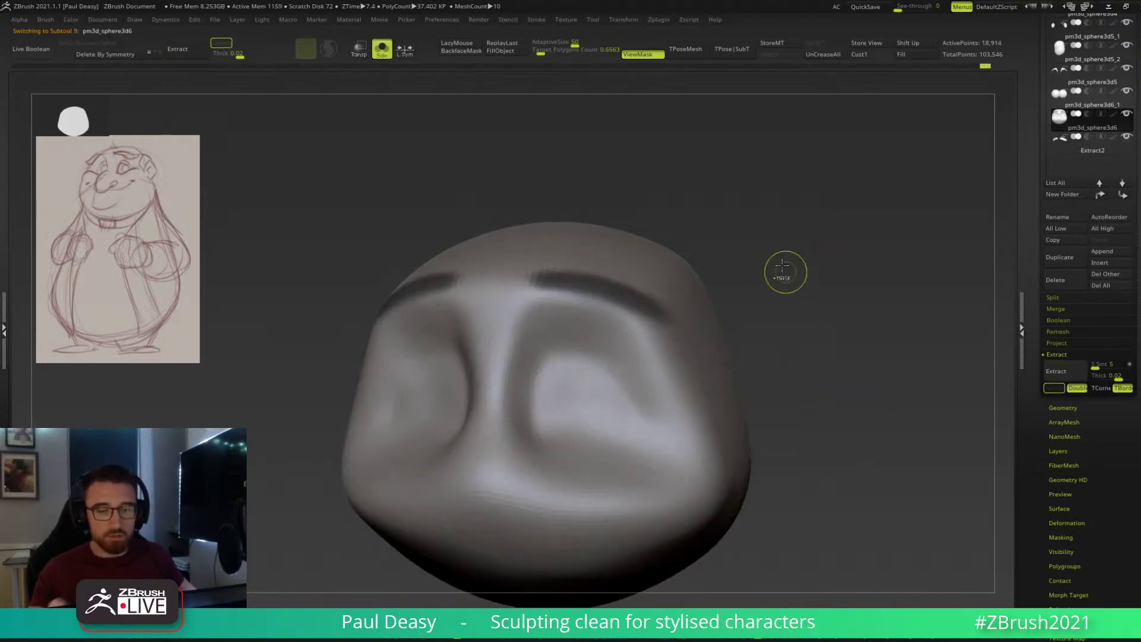
ctrl+drag(785, 270, 818, 369)
key(alt+s)
Smooth the jagged edges of the extracted eyebrows and remesh them with a target polygon count of about 0.456.
alt+click(655, 301)
key(s)
mouse_move(657, 310)
mouse_down()
mouse_move(683, 311)
mouse_move(675, 324)
mouse_move(658, 310)
mouse_move(685, 316)
mouse_up()
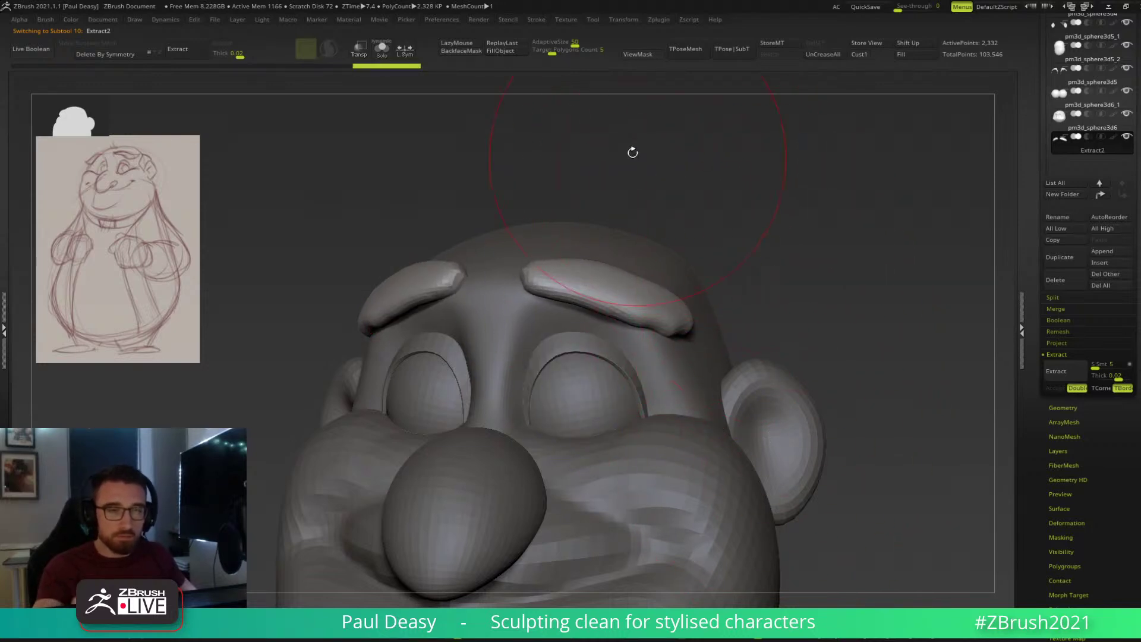
drag(589, 56, 577, 61)
key(ctrl+r)
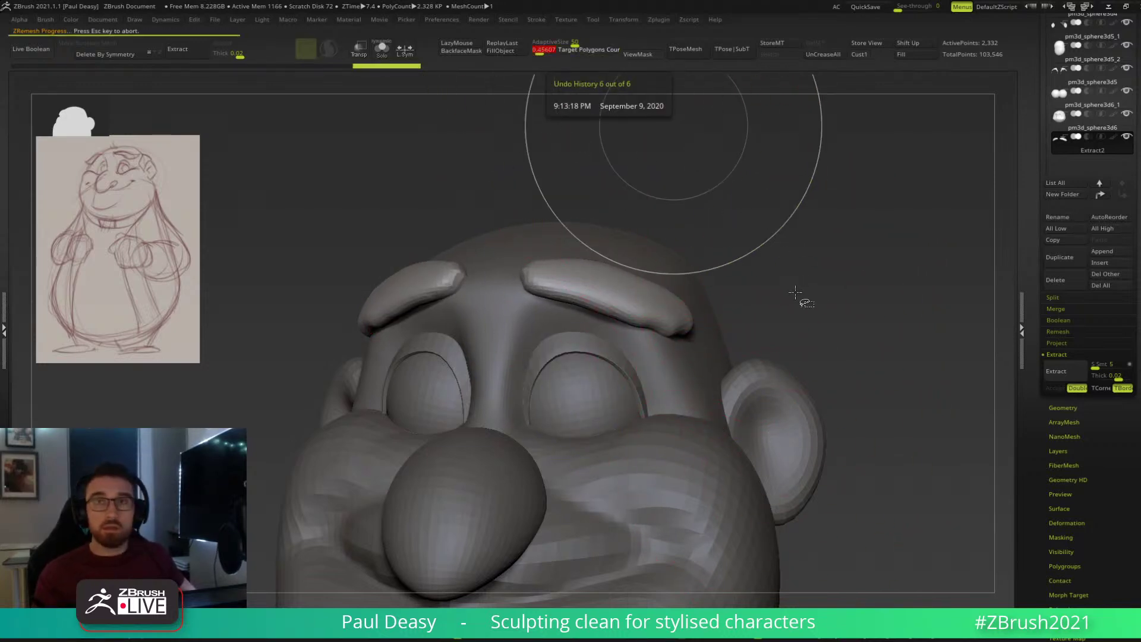
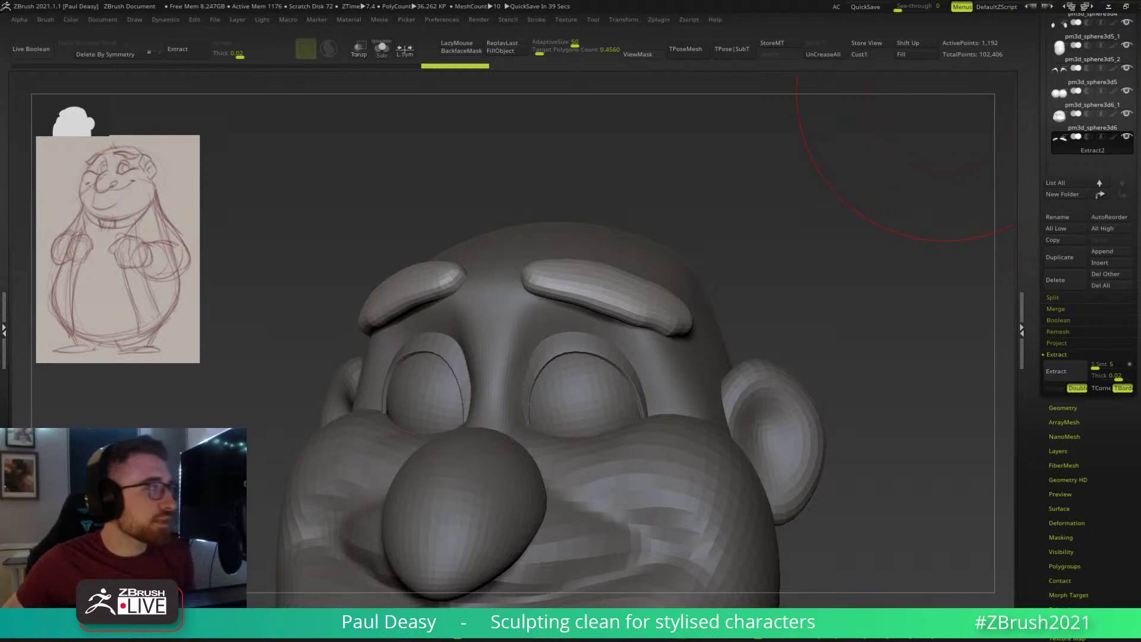
Pull the inner ends of both eyebrows down with a resized brush to round off their arches.
key(s)
drag(787, 292, 768, 289)
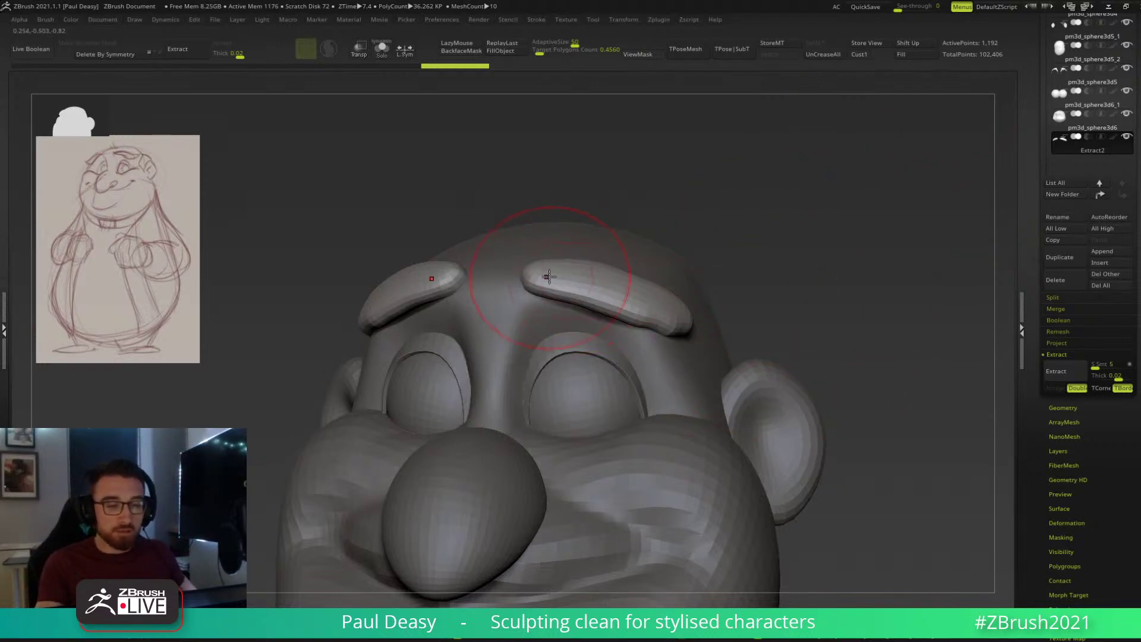
right_drag(550, 278, 547, 315)
drag(538, 269, 549, 291)
mouse_move(639, 284)
right_down()
mouse_move(634, 261)
mouse_move(688, 257)
right_up()
key(ctrl+z)
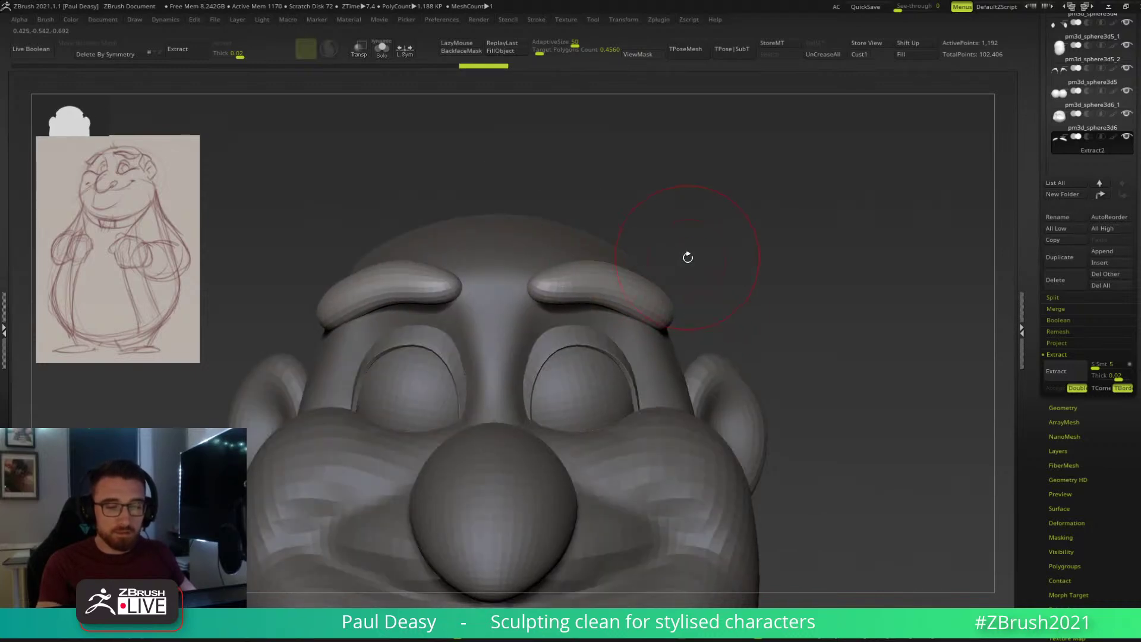
Bend both eyebrows into a stronger arch with lowered outer ends, using a larger brush.
mouse_move(690, 270)
right_down()
mouse_move(670, 334)
mouse_move(686, 322)
right_up()
key(space)
right_drag(611, 285, 668, 301)
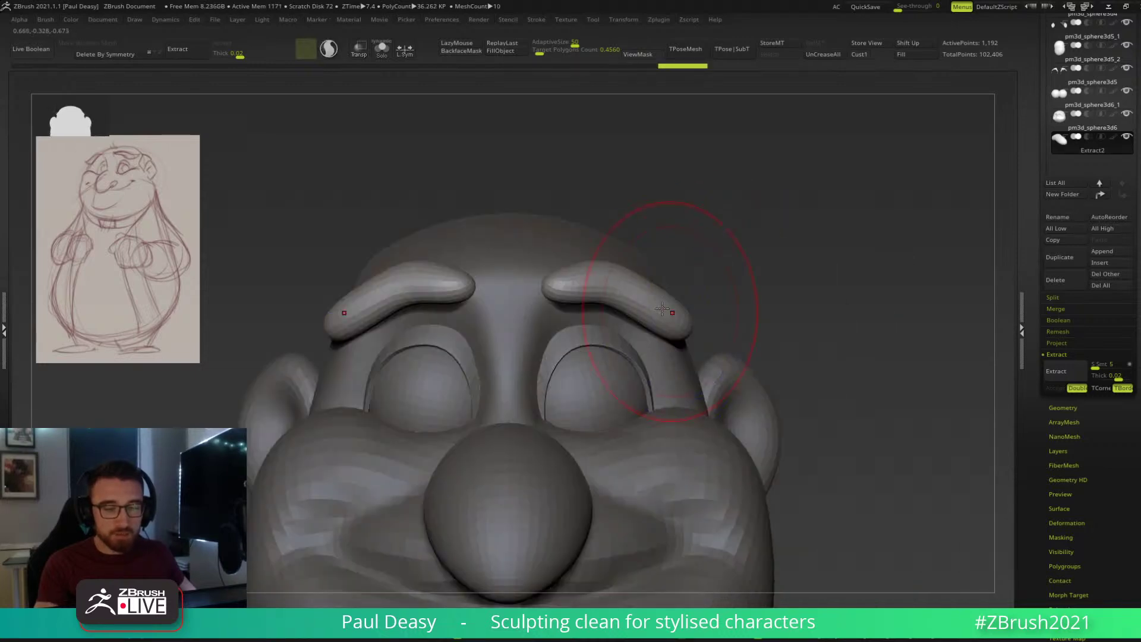
key(space)
right_drag(594, 333, 573, 277)
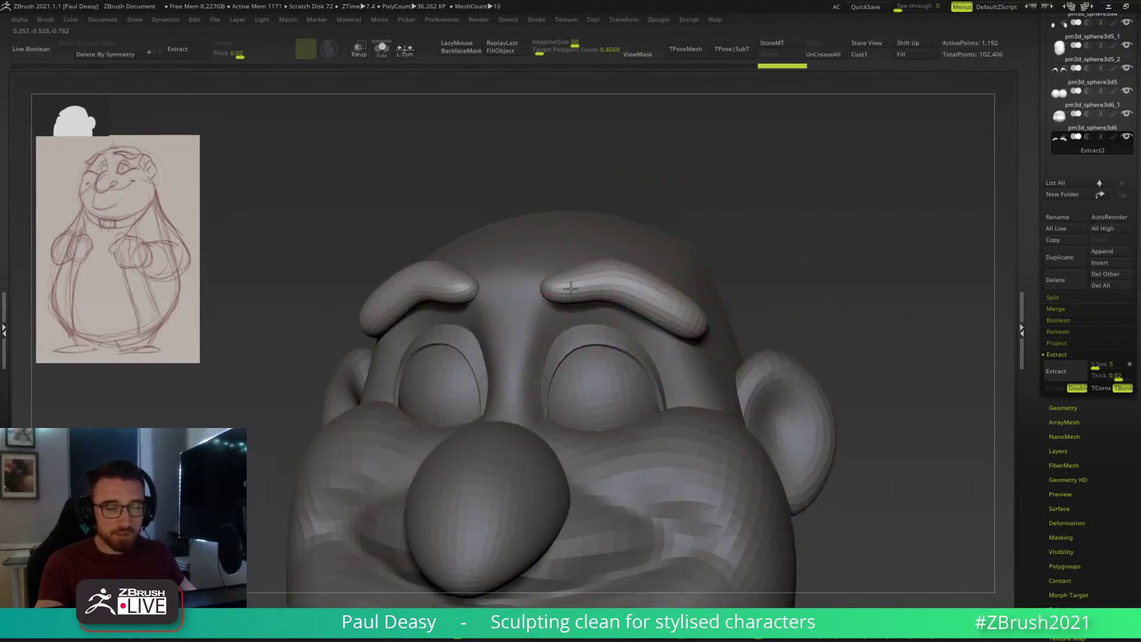
drag(573, 277, 560, 280)
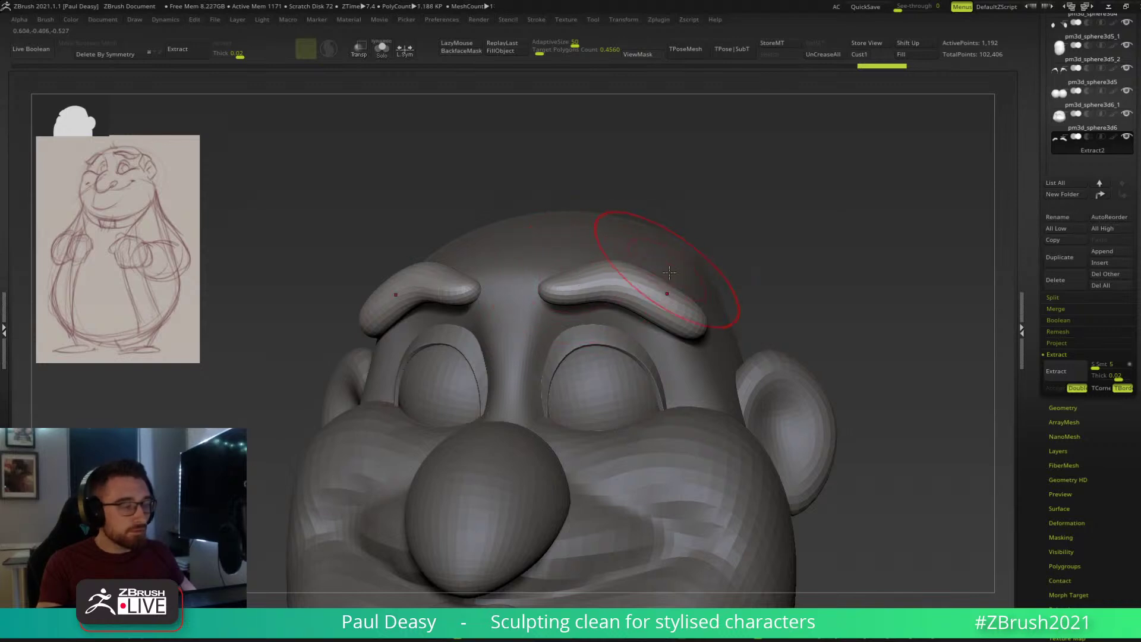
Refine the eyebrows' arches and slim their inner ends while following the curve of the forehead.
right_drag(649, 309, 630, 280)
mouse_move(630, 280)
mouse_down()
mouse_move(667, 250)
mouse_move(701, 279)
mouse_up()
mouse_move(738, 320)
mouse_down()
mouse_move(743, 297)
mouse_move(694, 328)
mouse_move(667, 322)
mouse_up()
mouse_move(663, 265)
mouse_down()
mouse_move(622, 293)
mouse_move(669, 299)
mouse_up()
shift+right_drag(636, 312, 593, 293)
drag(554, 283, 570, 277)
Pull the eyebrows' outer tips outward and upward so that each brow forms a gentle S-curve.
right_drag(649, 293, 625, 302)
key(space)
mouse_move(626, 288)
mouse_down()
mouse_move(631, 275)
mouse_move(587, 276)
mouse_move(636, 289)
mouse_move(611, 298)
mouse_up()
drag(670, 321, 669, 315)
right_drag(690, 321, 649, 318)
drag(705, 307, 719, 291)
shift+right_drag(861, 244, 809, 295)
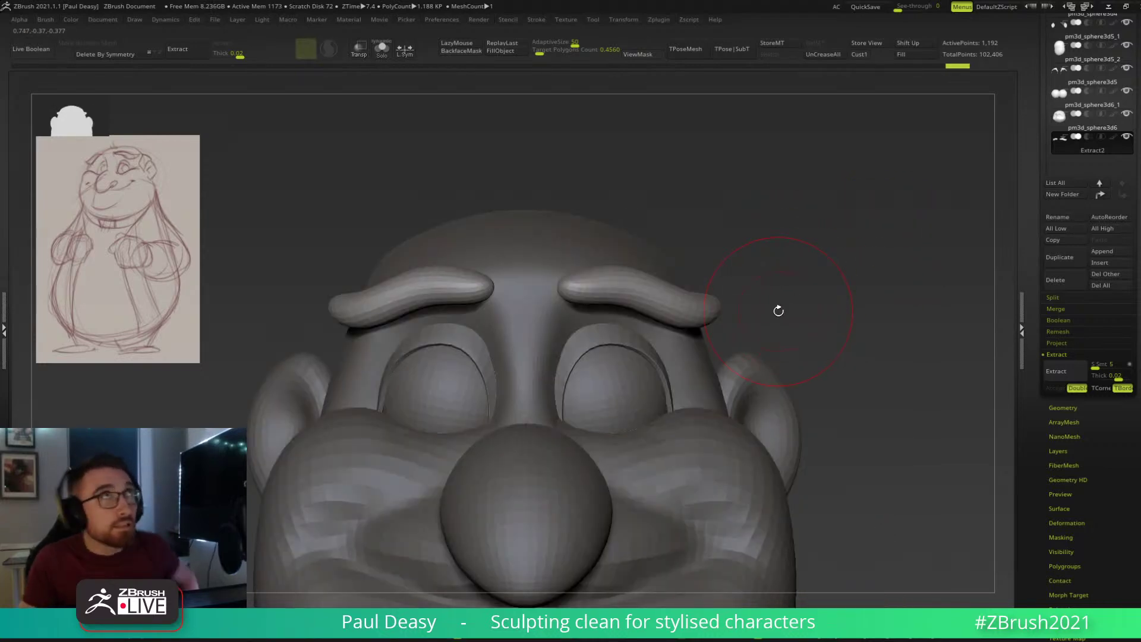
Adjust the brush size and refine the upper contour and outer portion of both eyebrows.
key(shift+f)
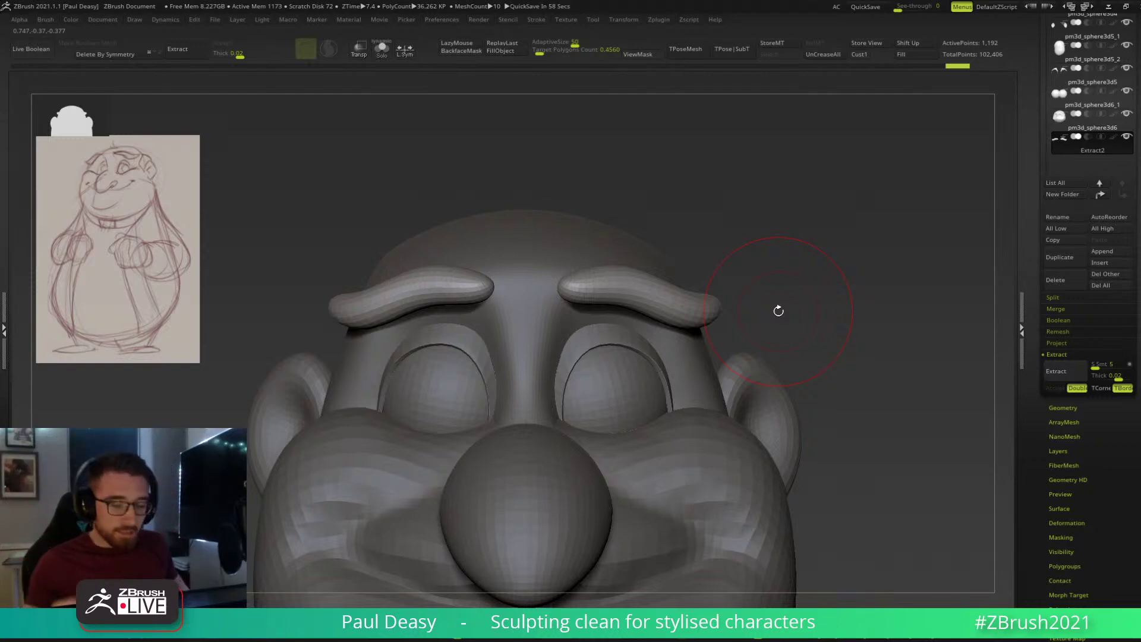
key(bracketleft)
key(bracketleft)
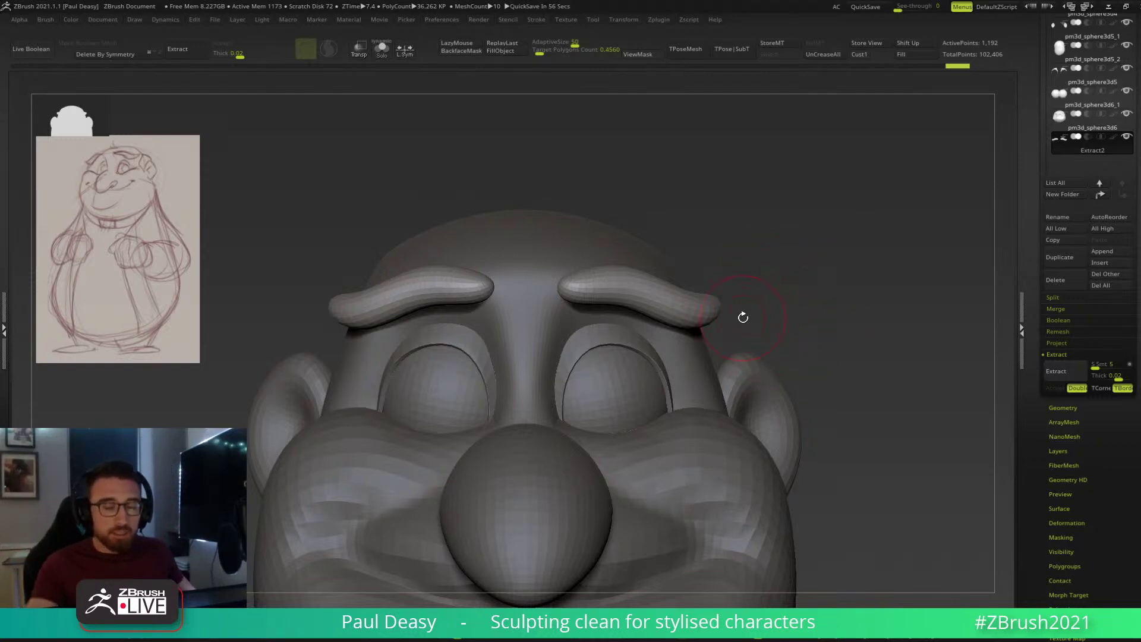
key(space)
key(bracketleft)
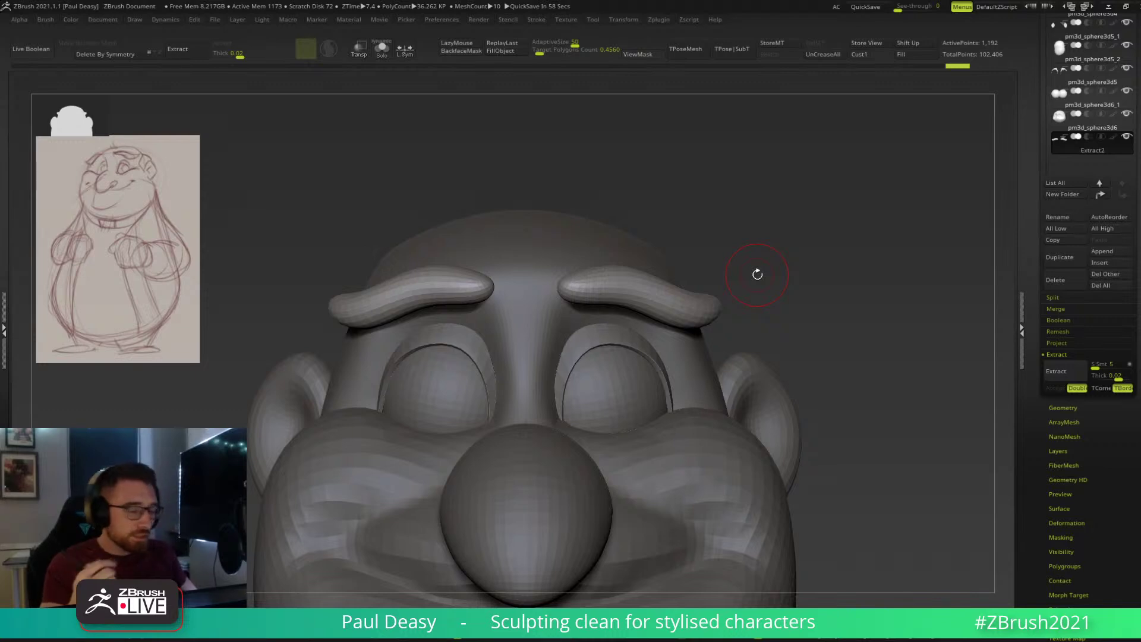
drag(769, 280, 720, 285)
right_drag(645, 290, 670, 295)
mouse_move(624, 286)
mouse_down()
mouse_move(603, 262)
mouse_move(588, 274)
mouse_up()
key(space)
drag(613, 271, 624, 271)
drag(688, 305, 687, 302)
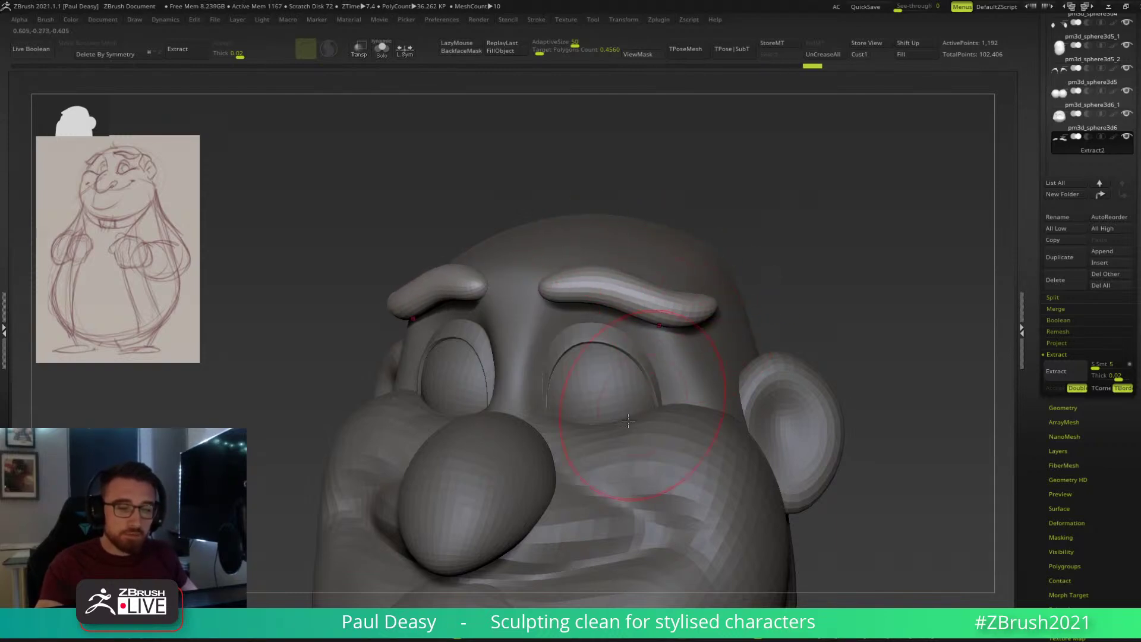
Taper the inner ends of both eyebrows into thin points and round out their fuller outer ends.
right_drag(831, 306, 828, 284)
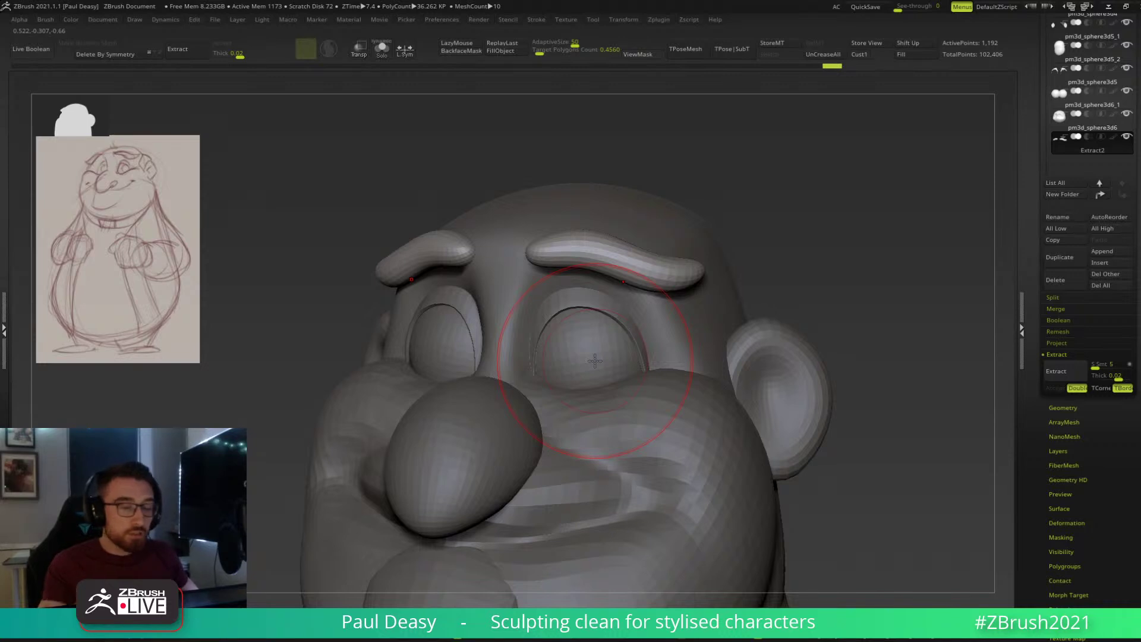
mouse_move(695, 275)
right_down()
mouse_move(652, 288)
mouse_move(597, 261)
right_up()
key(space)
drag(570, 244, 518, 269)
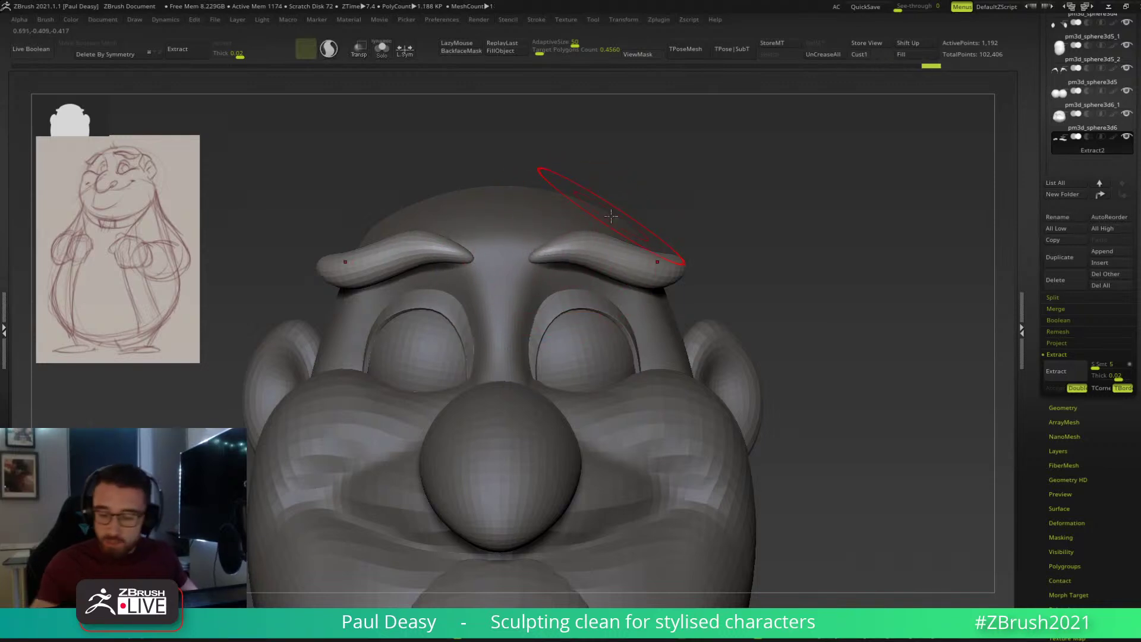
key(super)
alt+click(797, 279)
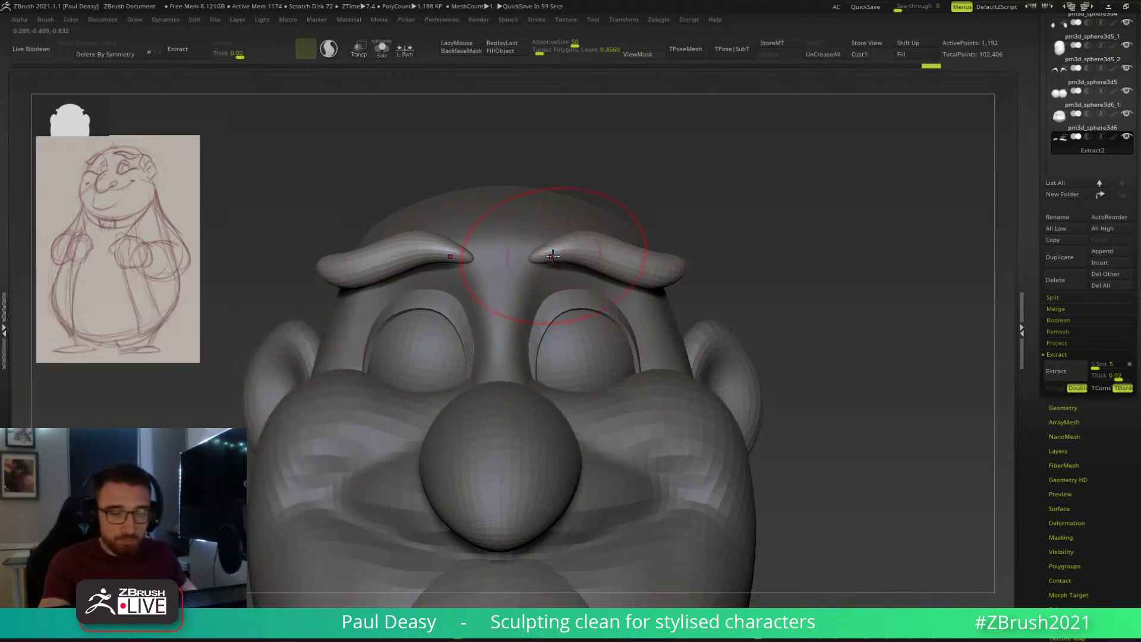
Taper the outer ends of both eyebrows and refine the arch towards their inner ends.
drag(801, 259, 677, 247)
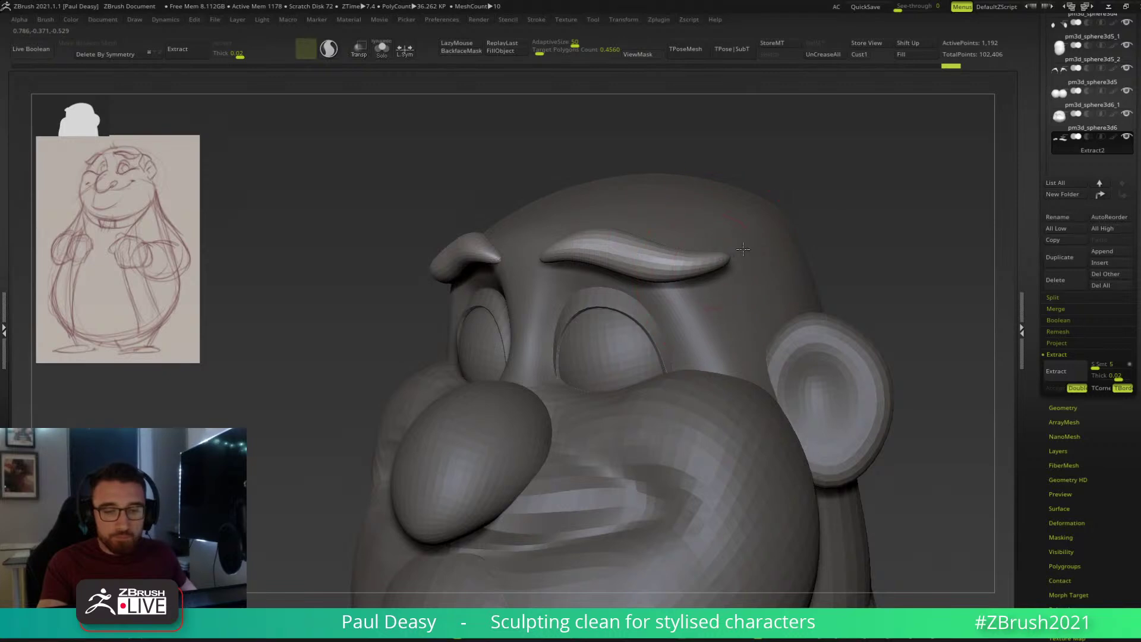
drag(669, 284, 674, 302)
right_drag(601, 241, 669, 233)
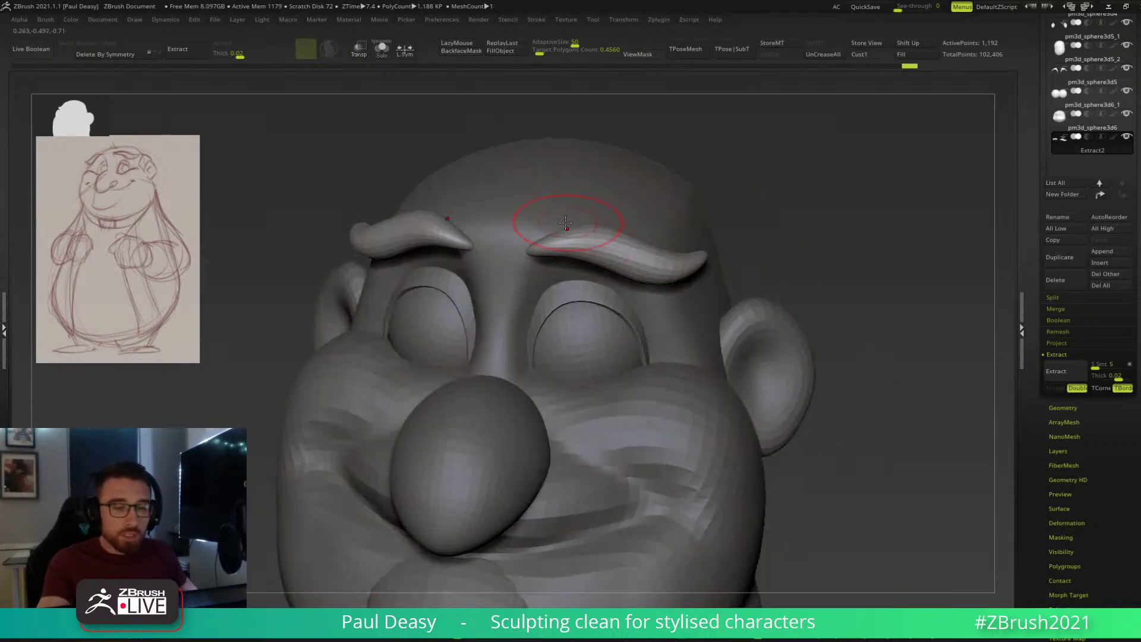
key(space)
drag(570, 227, 684, 277)
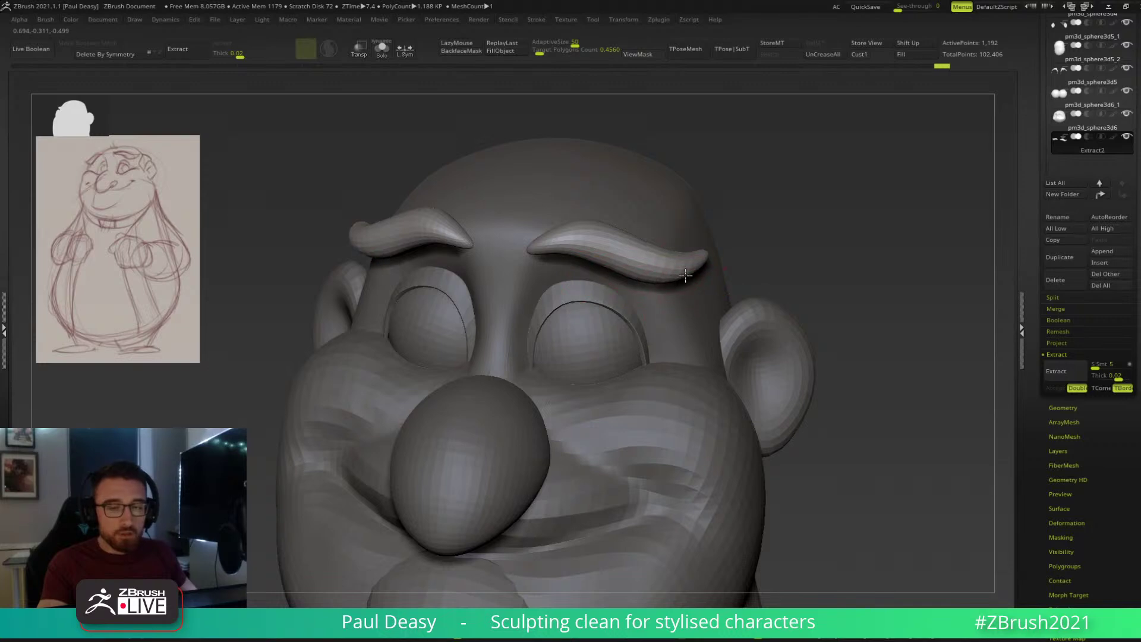
drag(835, 249, 743, 324)
drag(772, 270, 771, 278)
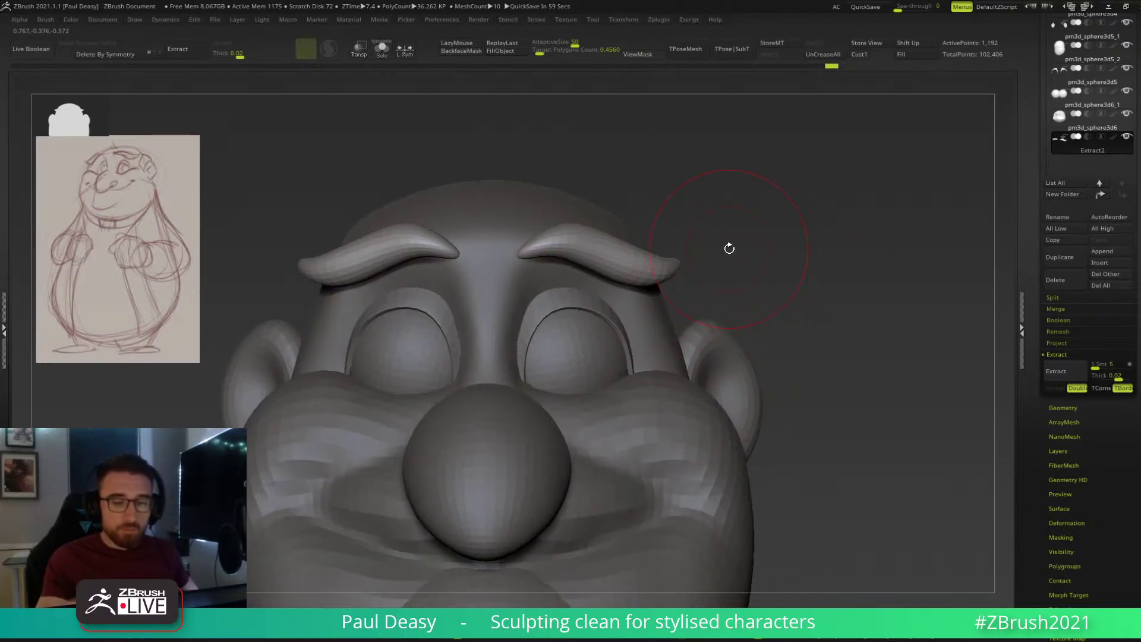
Adjust the brush size and lift the underside of both eyebrows near their outer tips into a straighter taper.
drag(765, 238, 636, 274)
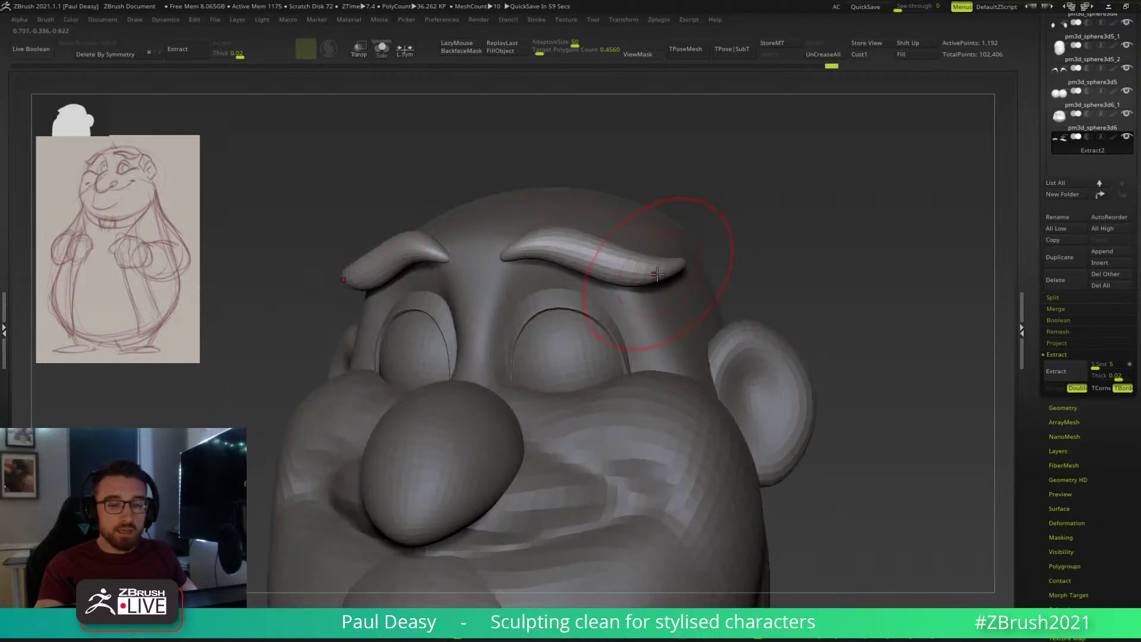
key(space)
key(space)
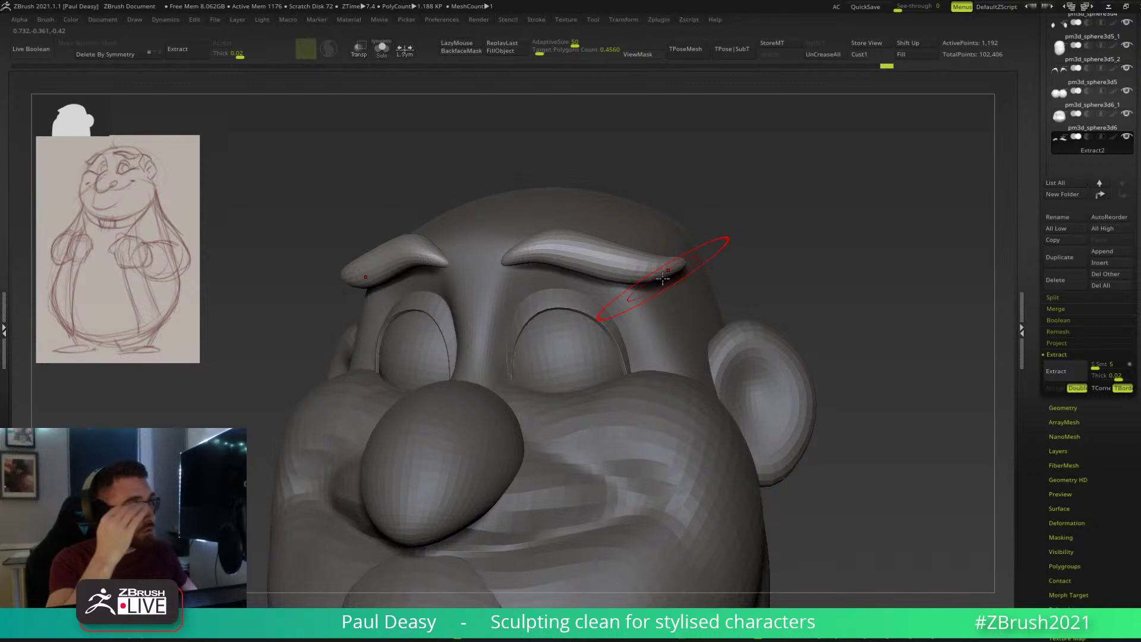
drag(663, 278, 761, 257)
drag(810, 237, 747, 328)
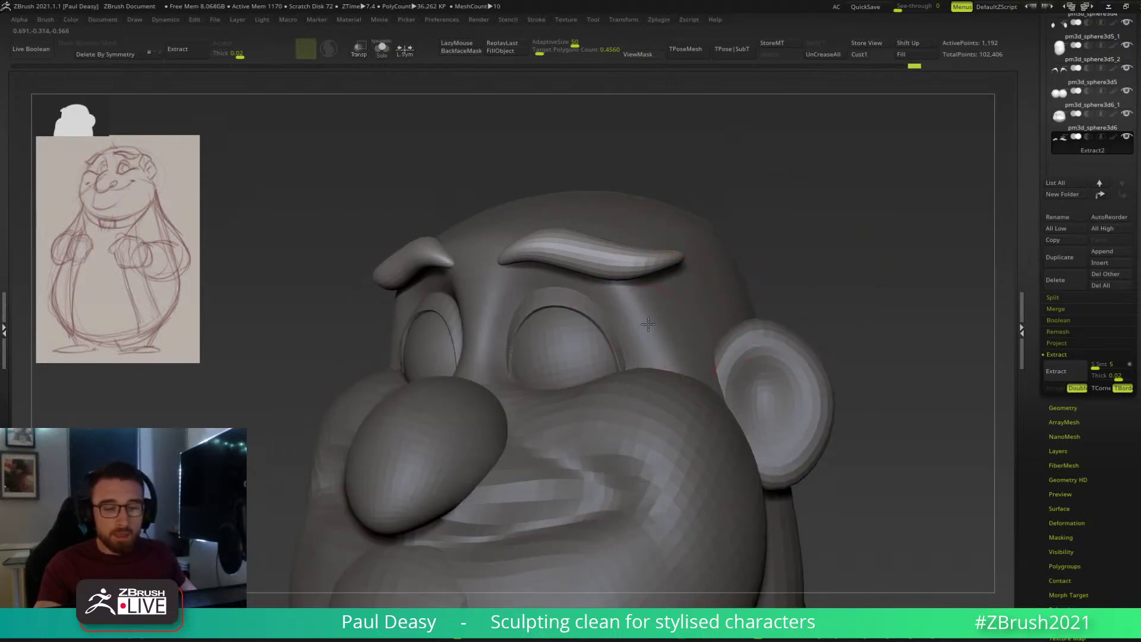
drag(787, 262, 601, 255)
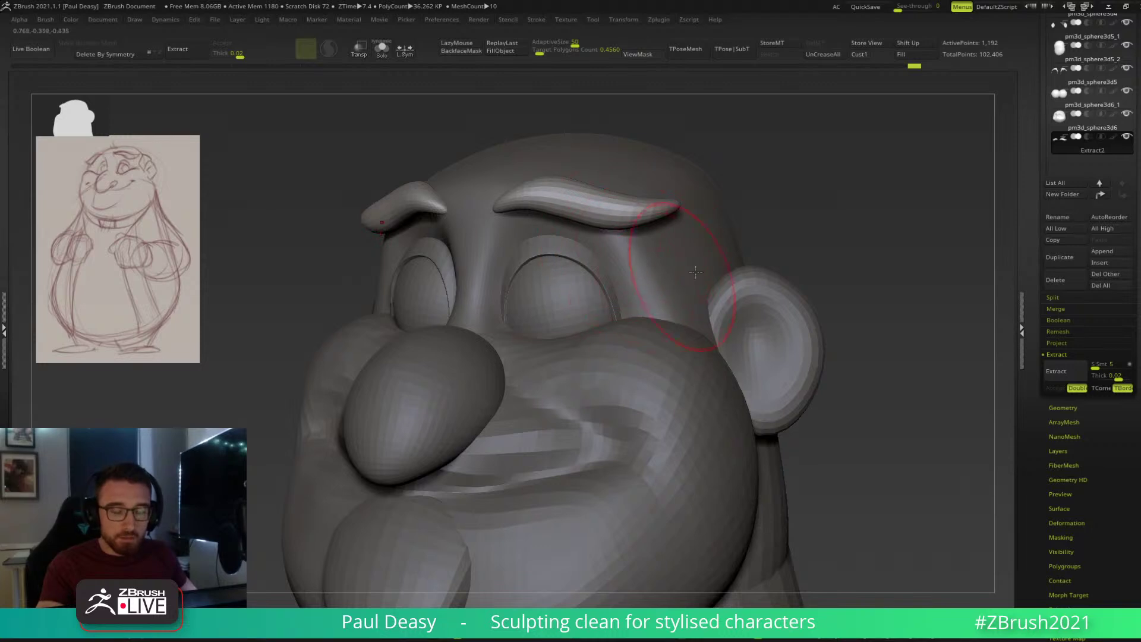
drag(799, 246, 689, 306)
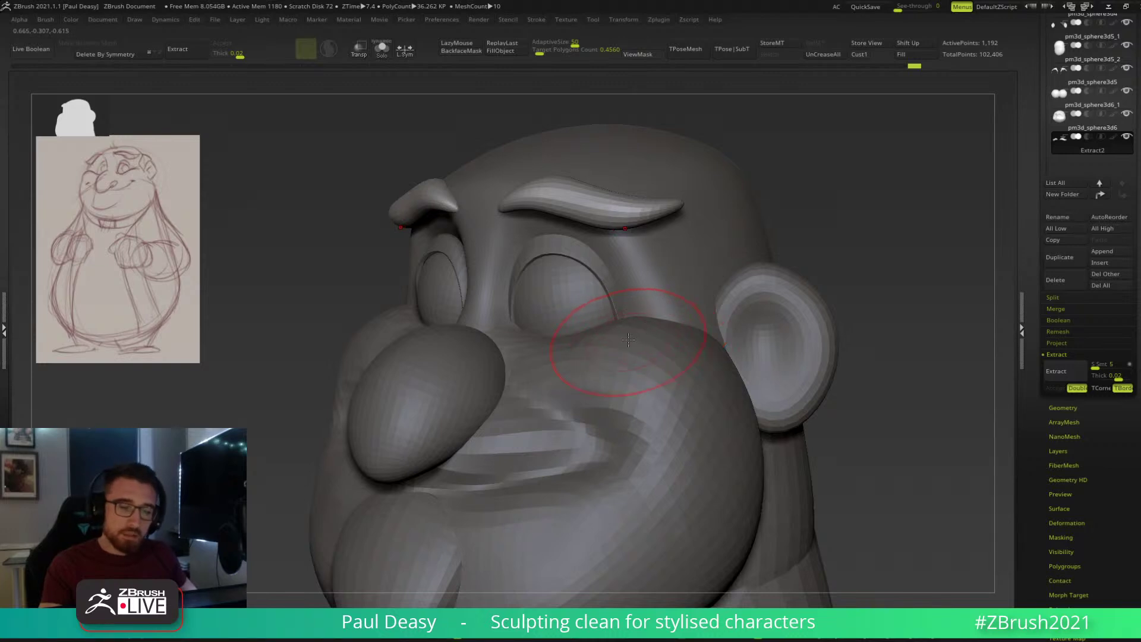
drag(845, 217, 591, 199)
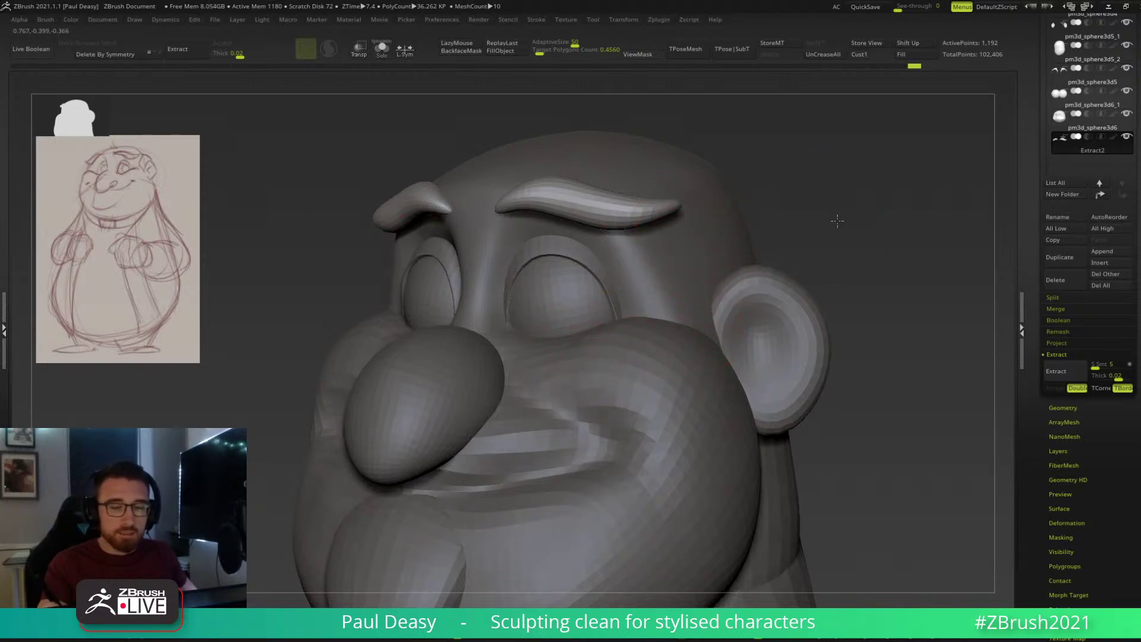
drag(836, 220, 811, 219)
Make the skull the active subtool, inspect its form in isolation and bring the other parts back.
key(space)
click(651, 259)
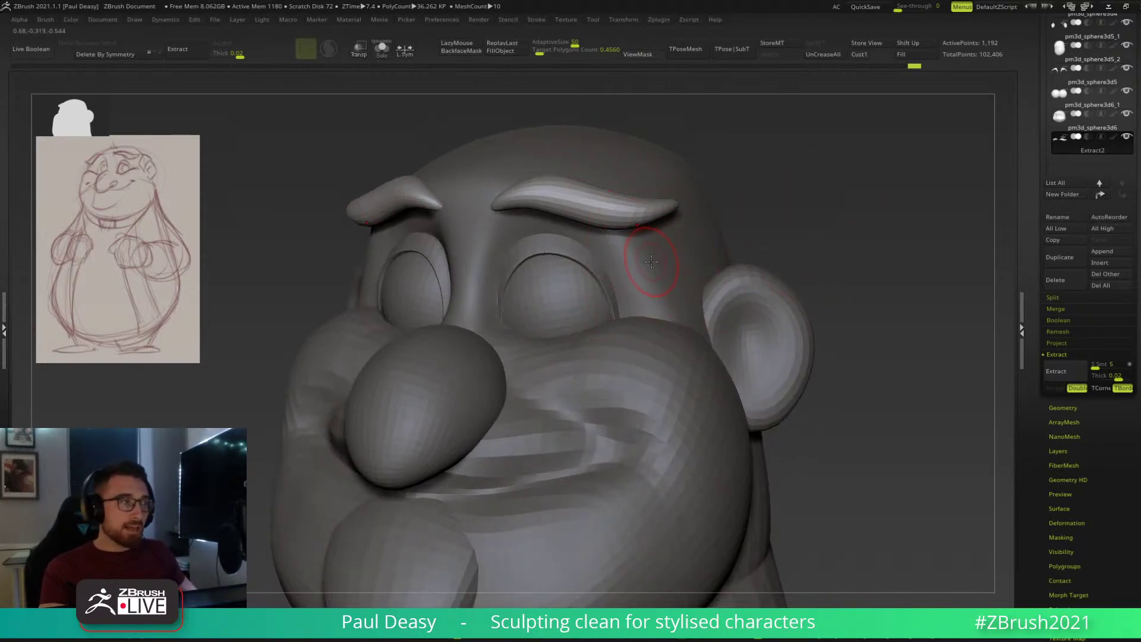
key(space)
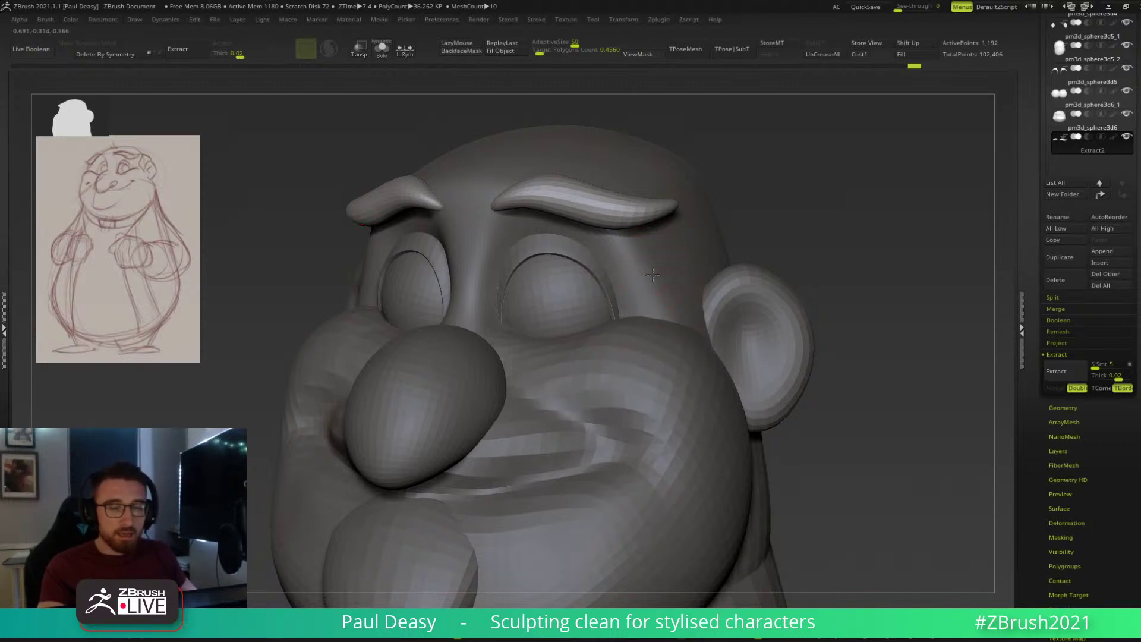
shift+drag(653, 274, 655, 267)
drag(713, 241, 705, 241)
key(ctrl+shift+s)
key(ctrl+shift+s)
alt+click(657, 269)
key(ctrl+shift+s)
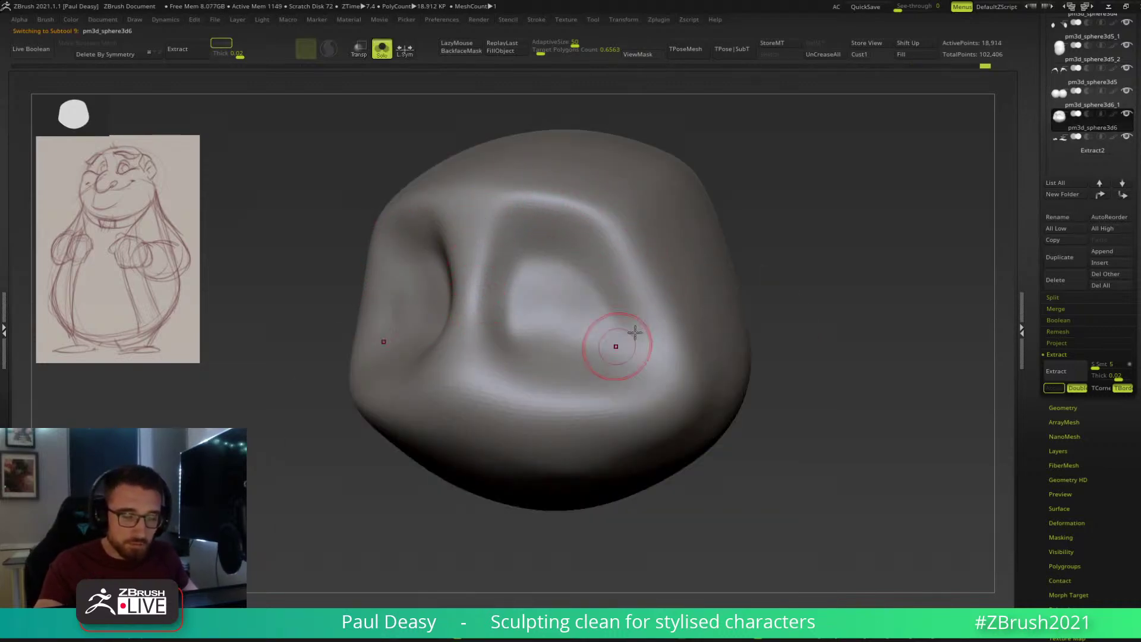
key(ctrl+shift+s)
Try reshaping the skull's temple beside the eye and clear its mask.
drag(770, 239, 678, 253)
mouse_move(577, 297)
right_down()
mouse_move(688, 273)
mouse_move(597, 229)
right_up()
key(w)
key(q)
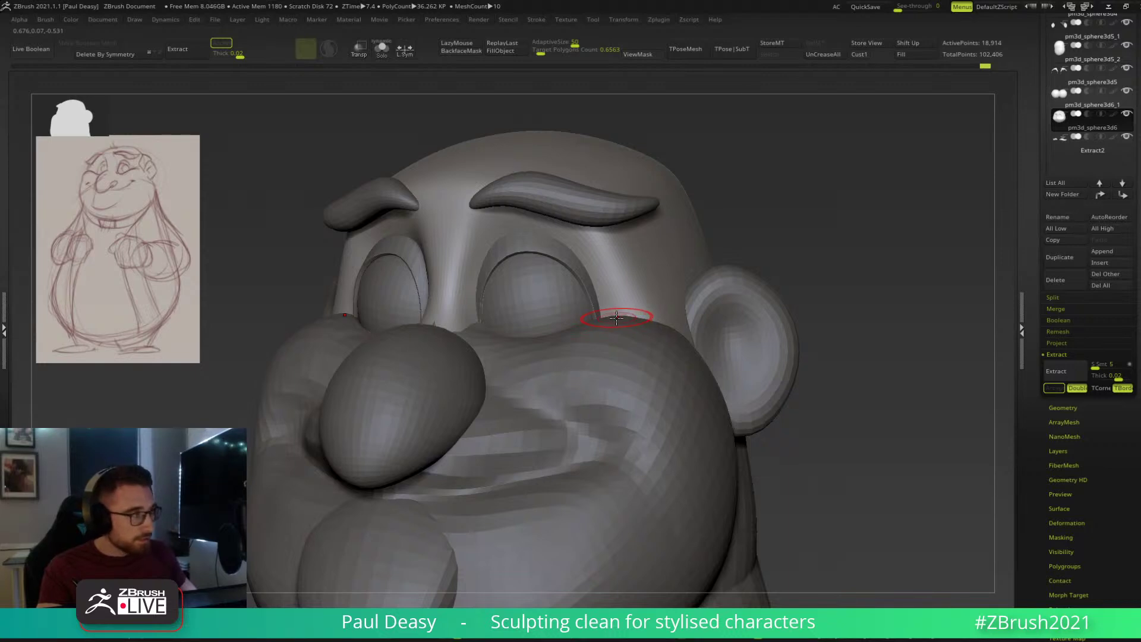
mouse_move(815, 227)
right_down()
mouse_move(785, 255)
mouse_move(823, 244)
mouse_move(792, 271)
right_up()
drag(603, 264, 601, 287)
mouse_move(687, 292)
right_down()
mouse_move(665, 297)
mouse_move(681, 299)
right_up()
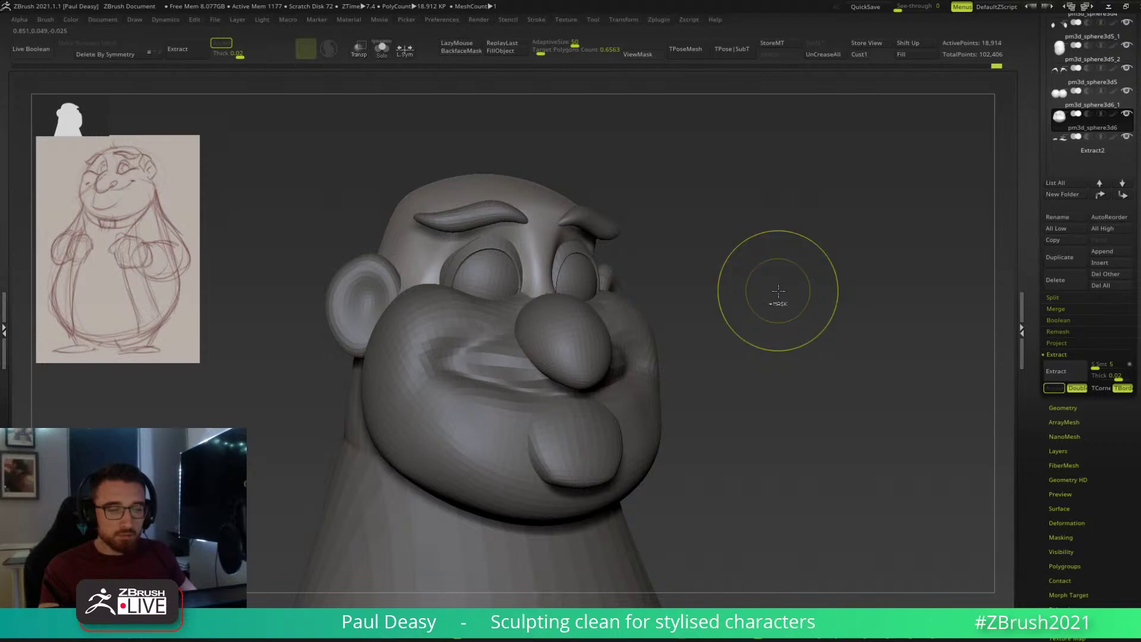
key(ctrl+h)
mouse_move(749, 284)
ctrl+mouse_down()
mouse_move(744, 303)
mouse_move(693, 300)
mouse_move(708, 273)
mouse_move(668, 350)
ctrl+mouse_up()
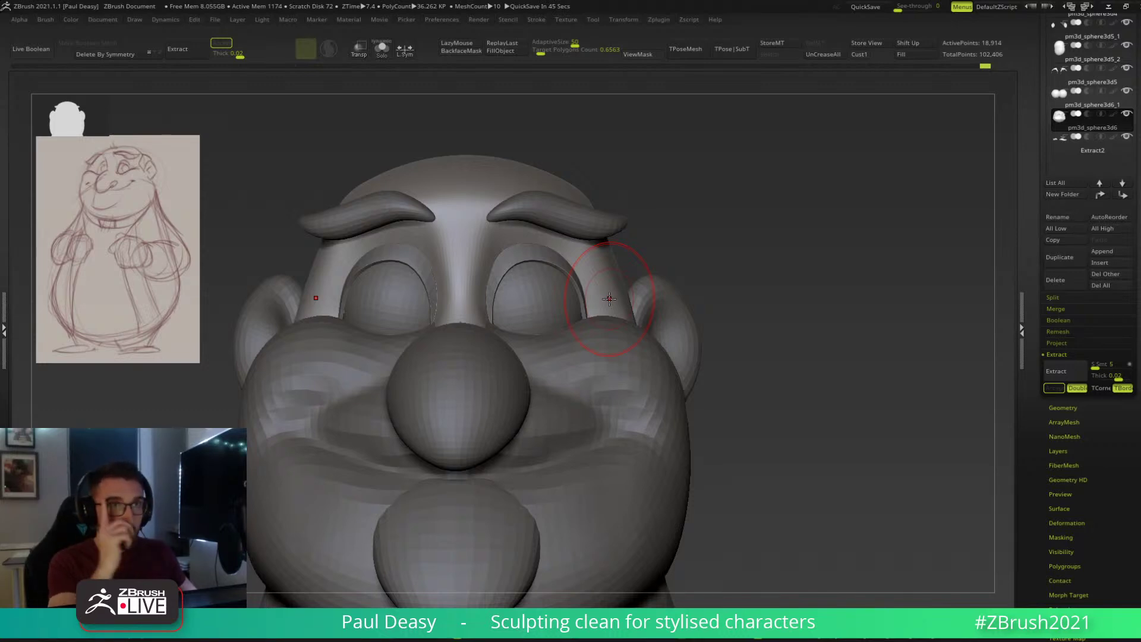
Try pushing in the skull's temples below the outer ends of the eyebrows and undo the changes.
key(space)
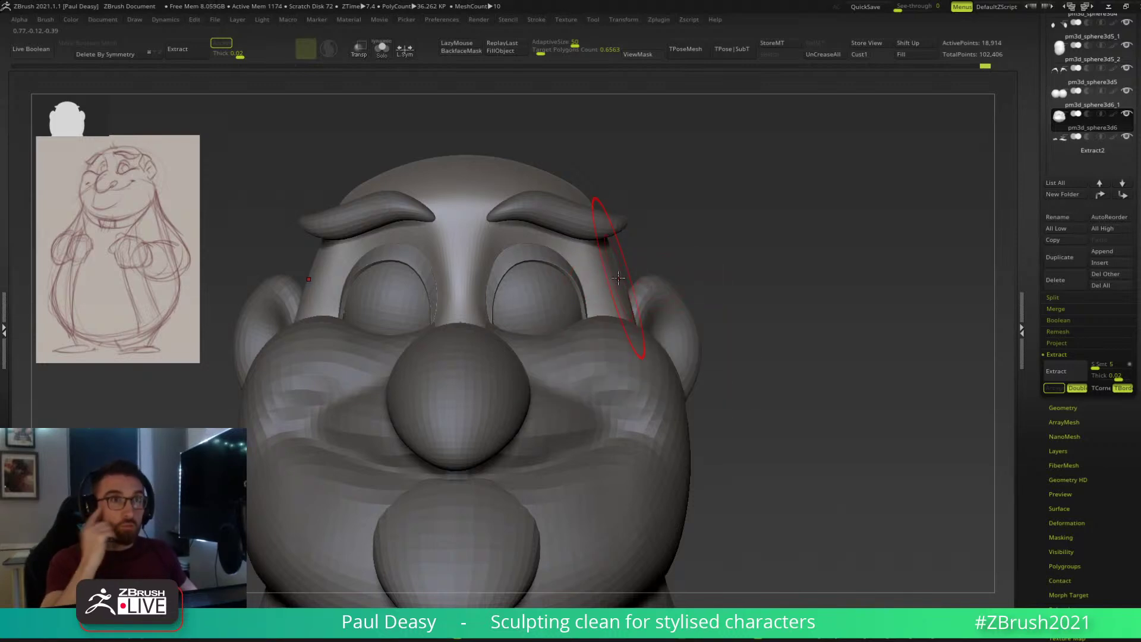
key(space)
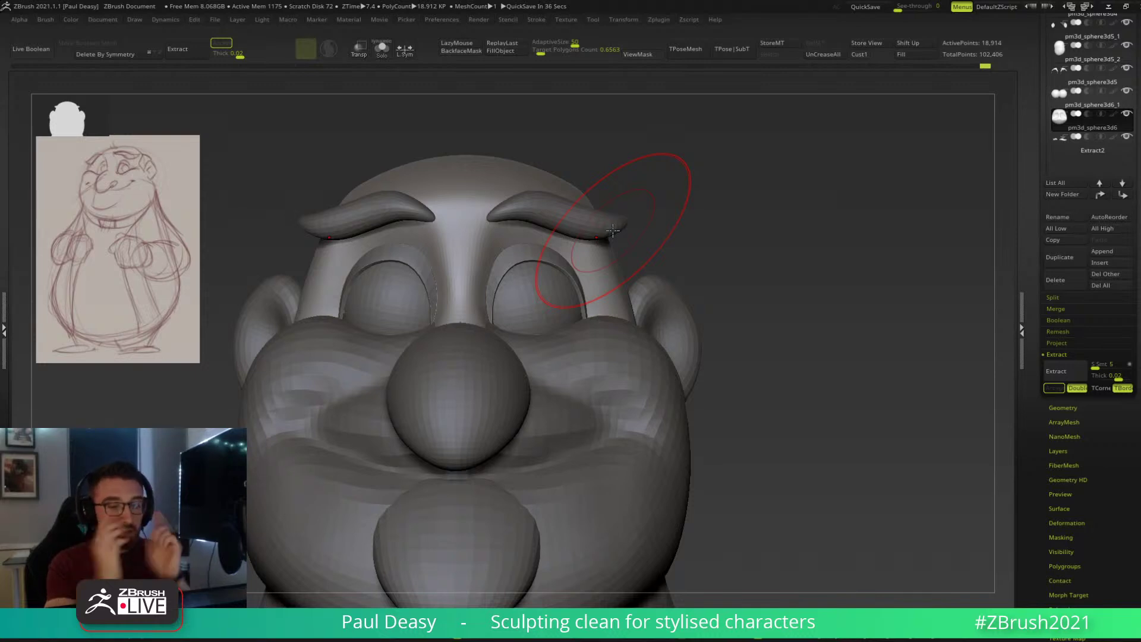
mouse_move(743, 279)
mouse_down()
mouse_move(785, 319)
mouse_move(775, 285)
mouse_up()
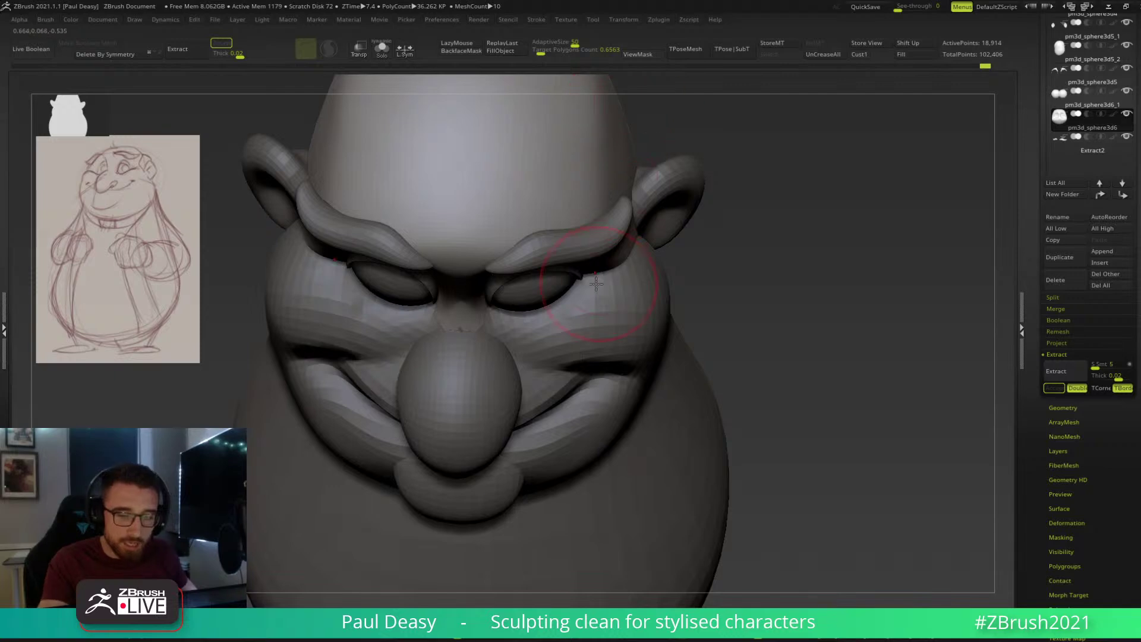
scroll(596, 275, up, 5)
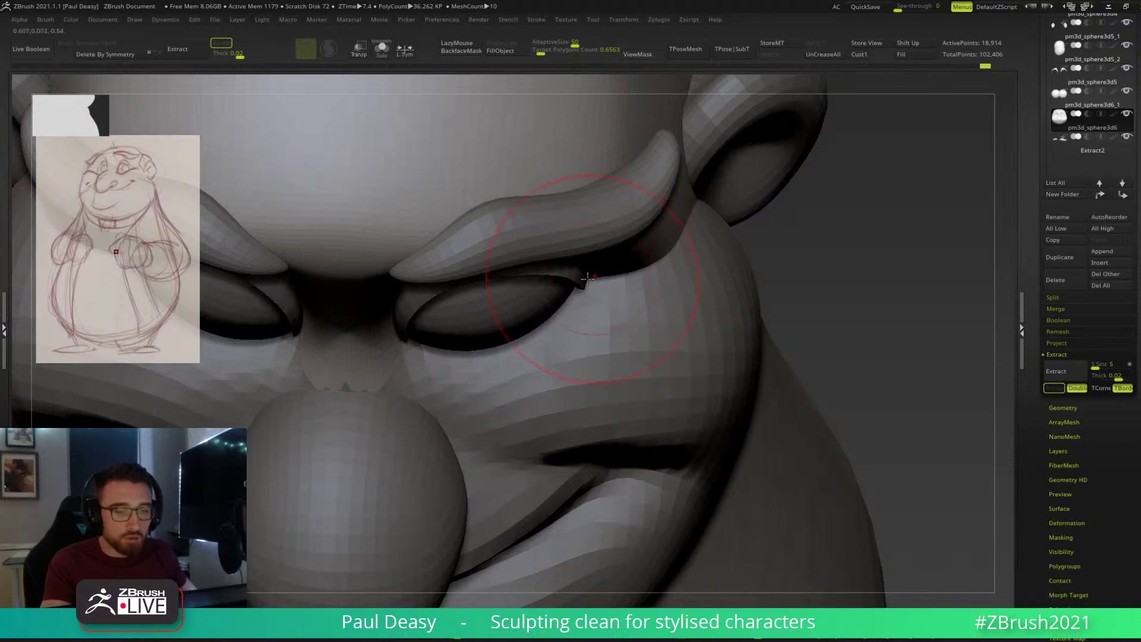
mouse_move(725, 280)
right_down()
mouse_move(825, 207)
mouse_move(657, 265)
right_up()
mouse_move(655, 234)
mouse_down()
mouse_move(612, 223)
mouse_move(651, 217)
mouse_move(613, 154)
mouse_move(636, 220)
mouse_up()
key(ctrl+z)
key(ctrl+z)
key(ctrl+z)
Lower the skull by two subdivision levels, move its temples inward and turn on the polygon wireframe display.
key(shift+d)
key(shift+d)
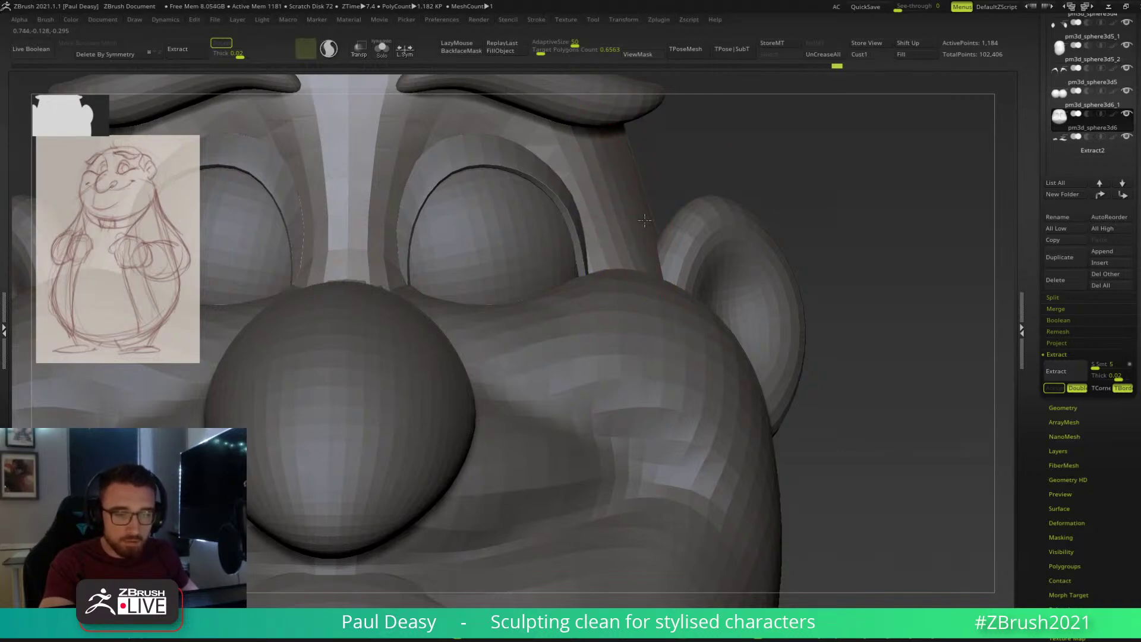
right_drag(641, 215, 608, 226)
drag(608, 226, 595, 237)
mouse_move(670, 182)
right_down()
mouse_move(773, 171)
mouse_move(857, 213)
mouse_move(759, 186)
mouse_move(729, 293)
right_up()
key(shift+f)
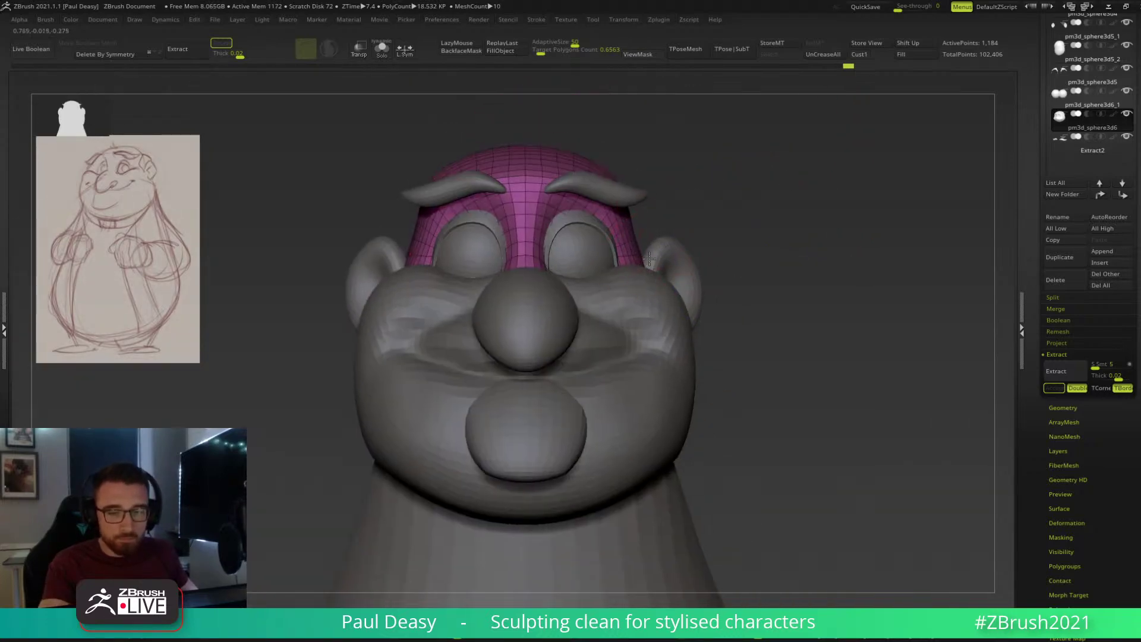
Turn off LazyMouse and try reshaping the side of the skull between the brow tip and the ear.
ctrl+right_drag(643, 253, 630, 309)
right_click(630, 309)
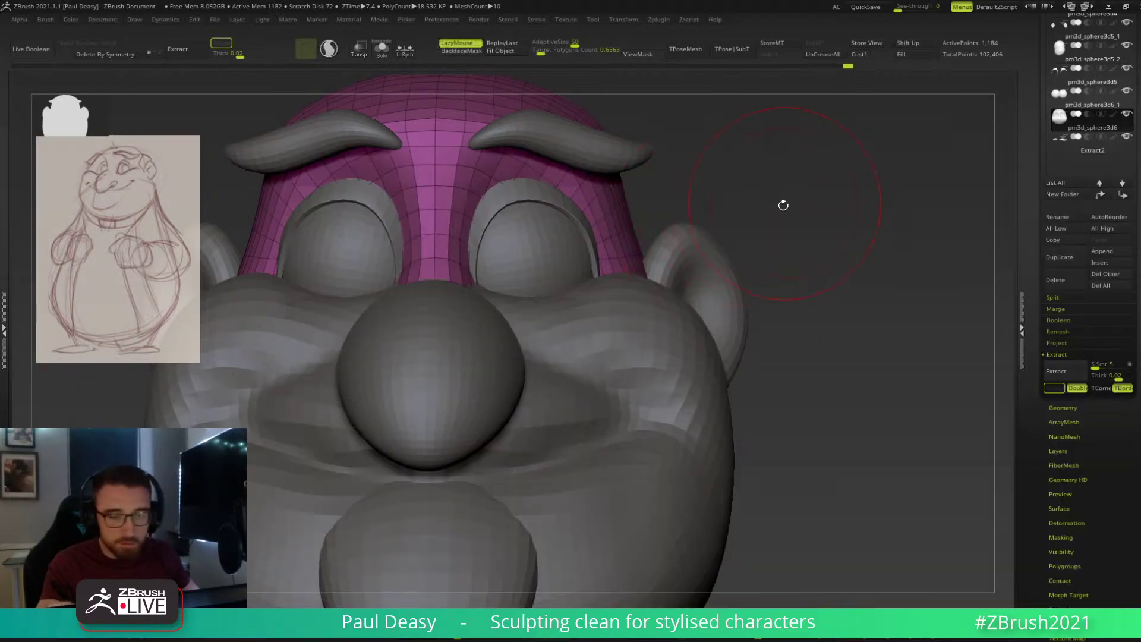
right_drag(784, 198, 630, 297)
right_click(621, 315)
key(l)
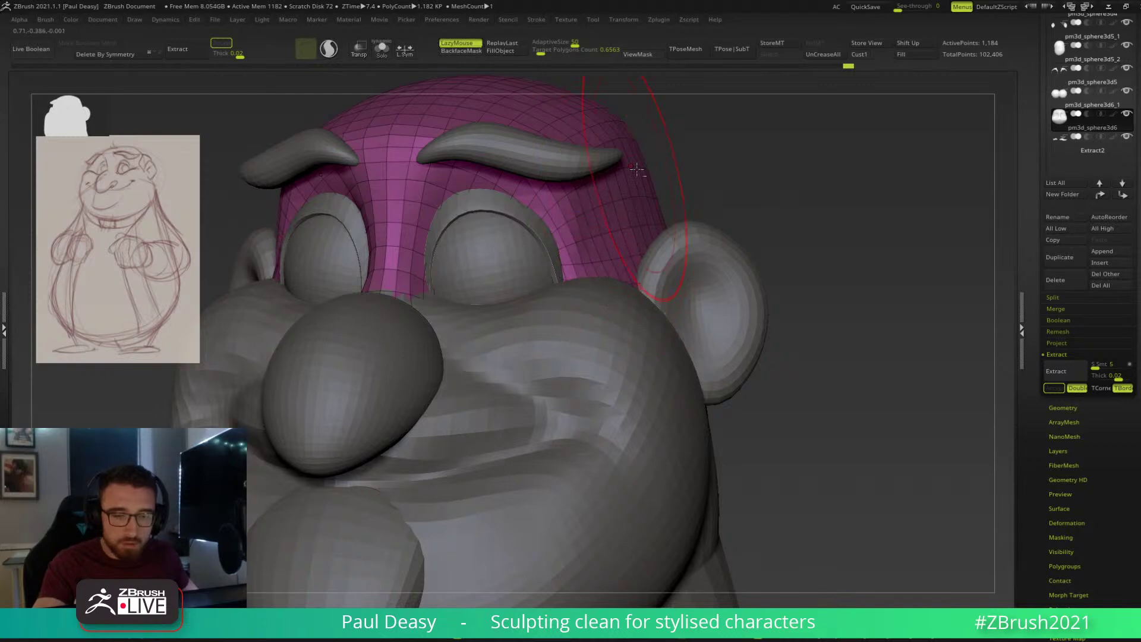
drag(634, 237, 632, 230)
mouse_move(663, 193)
mouse_down()
mouse_move(647, 172)
mouse_move(645, 130)
mouse_up()
Check the skull in isolation, then try adjusting its lower temples and the bridge between the eyes.
key(ctrl+s)
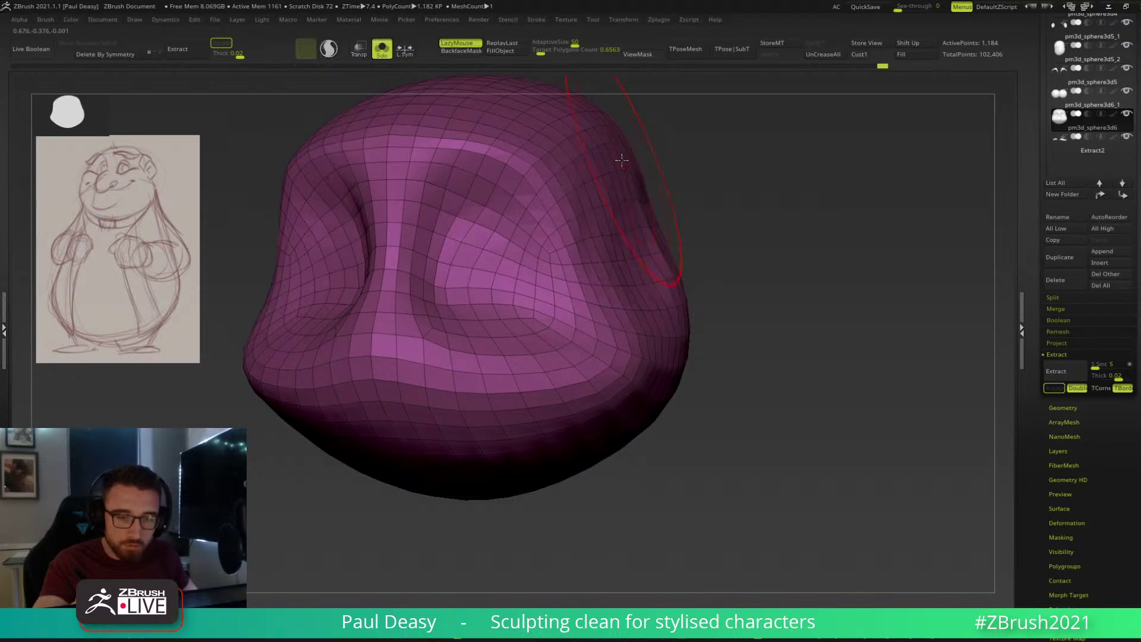
key(ctrl+s)
shift+drag(760, 244, 767, 240)
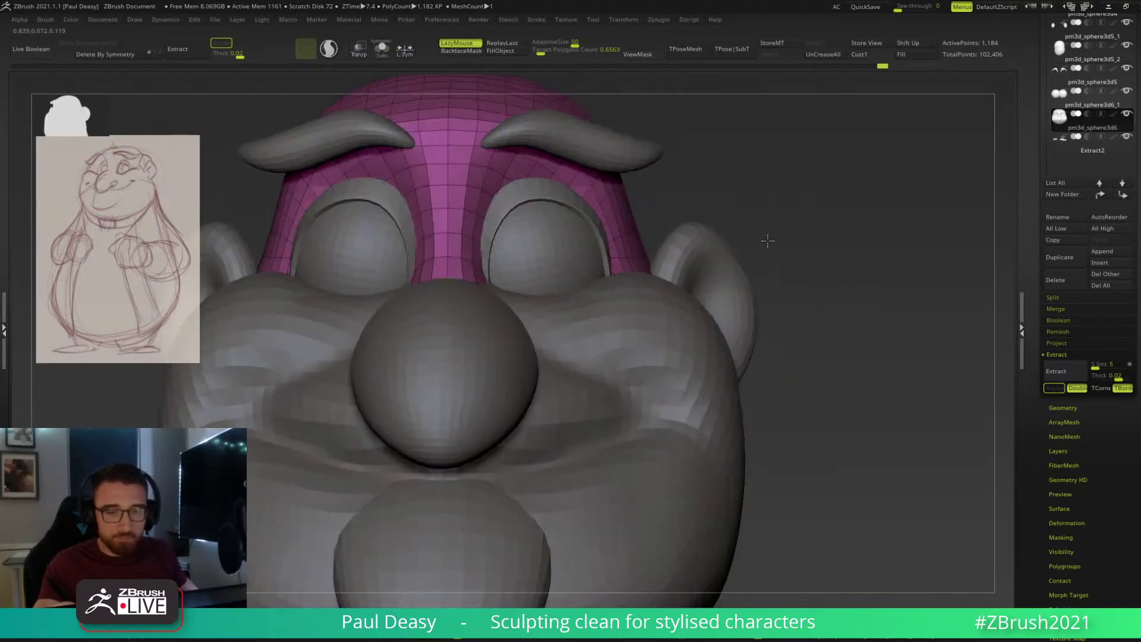
mouse_move(640, 247)
mouse_down()
mouse_move(622, 222)
mouse_move(630, 257)
mouse_up()
alt+drag(753, 229, 697, 201)
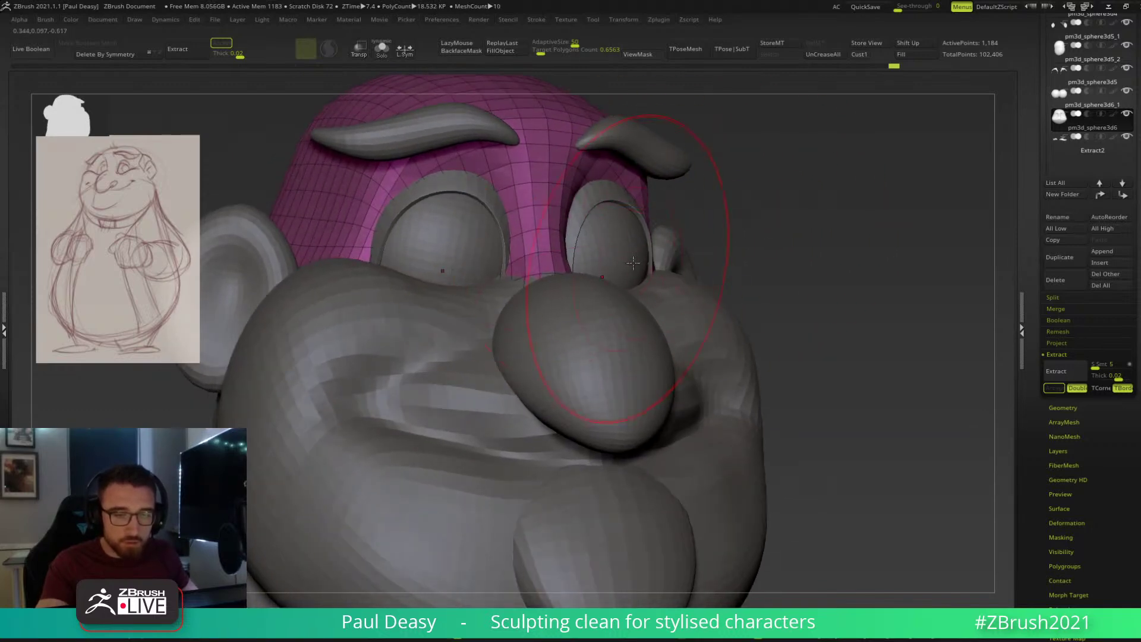
mouse_move(565, 237)
mouse_down()
mouse_move(596, 243)
mouse_move(564, 252)
mouse_up()
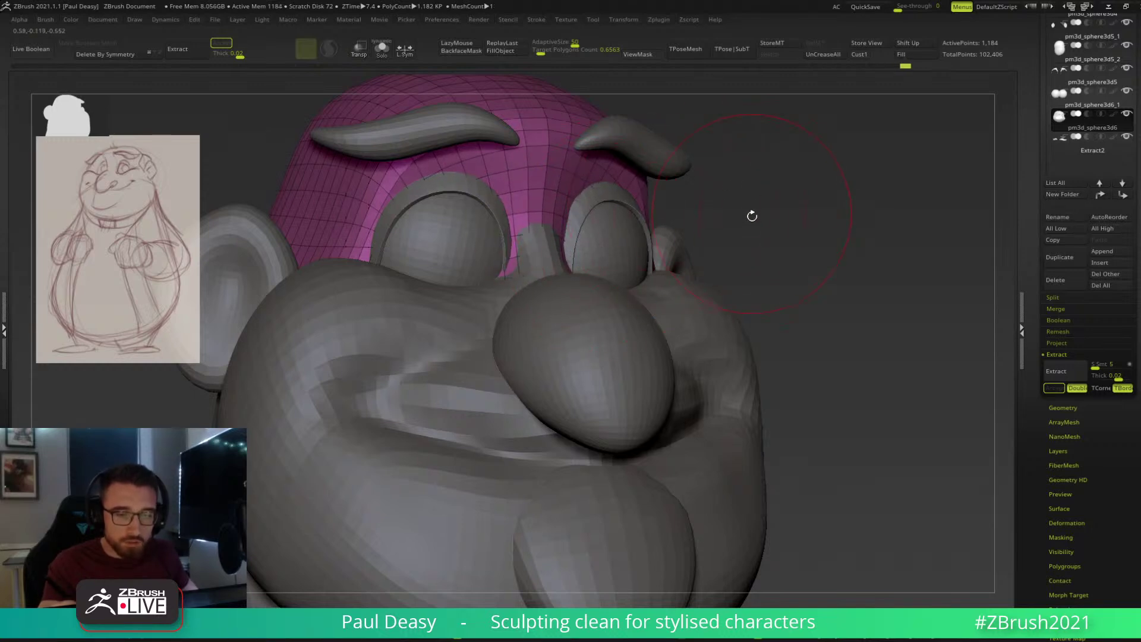
Undo the nose bridge and temple edits on the skull back to its higher subdivision level.
key(ctrl+z)
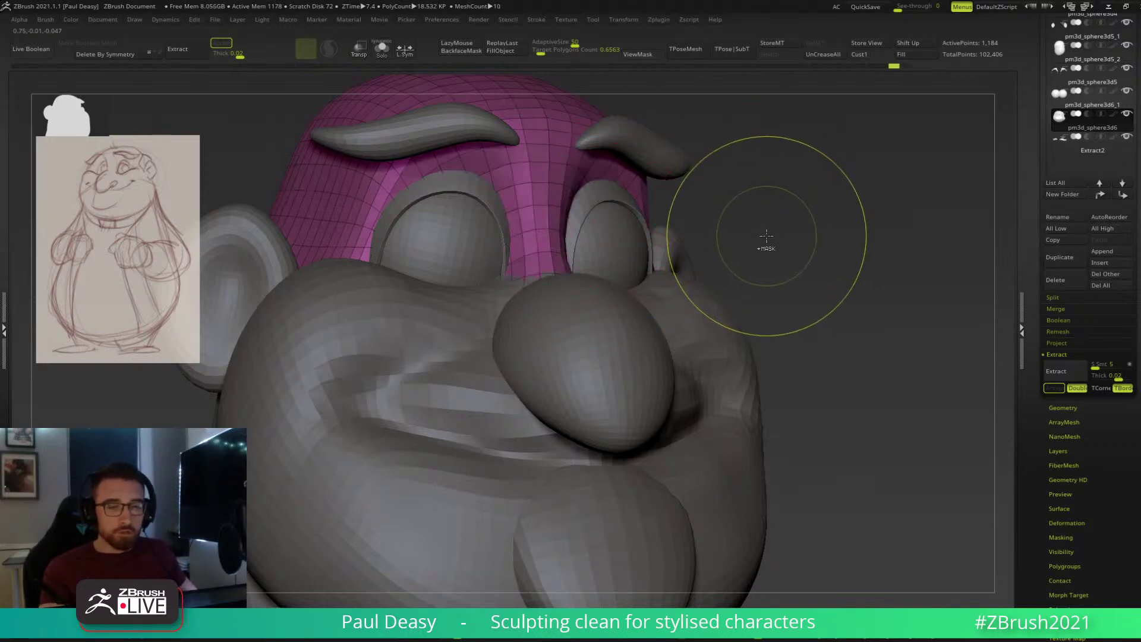
key(ctrl+z)
key(ctrl+z)
key(ctrl+z)
key(ctrl+z)
key(ctrl+z)
key(ctrl+z)
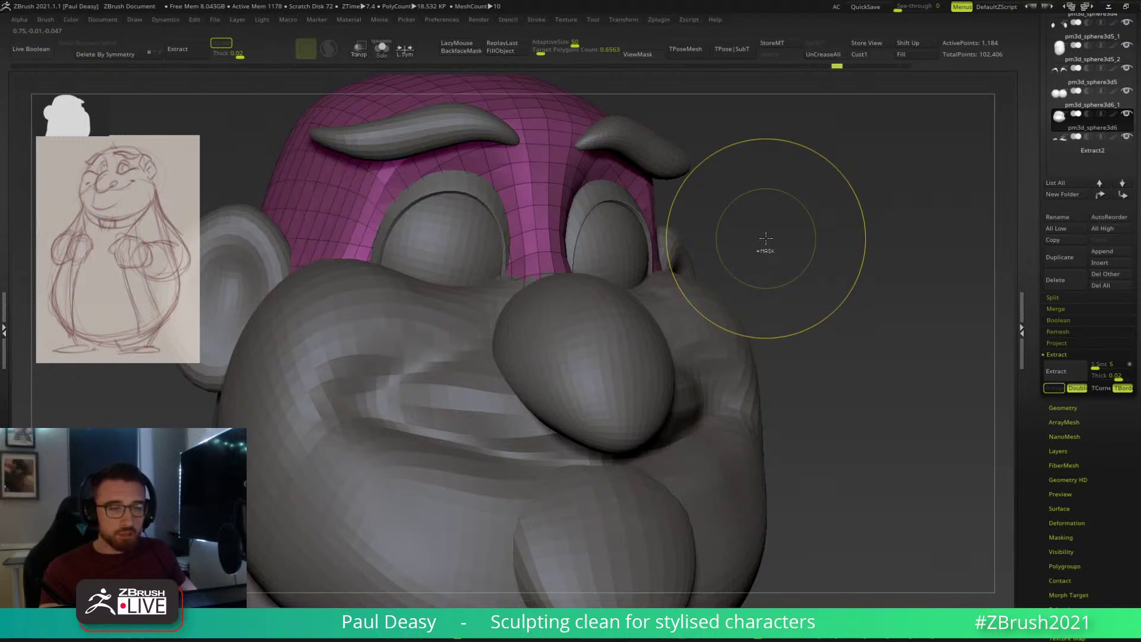
shift+drag(771, 226, 778, 215)
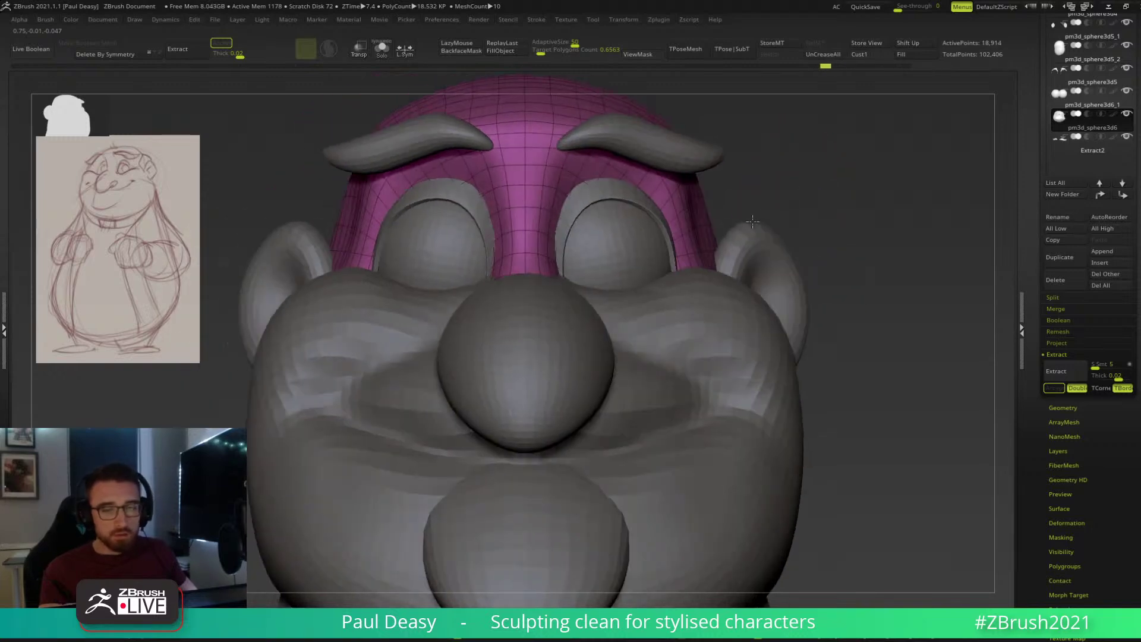
key(ctrl+z)
key(ctrl+z)
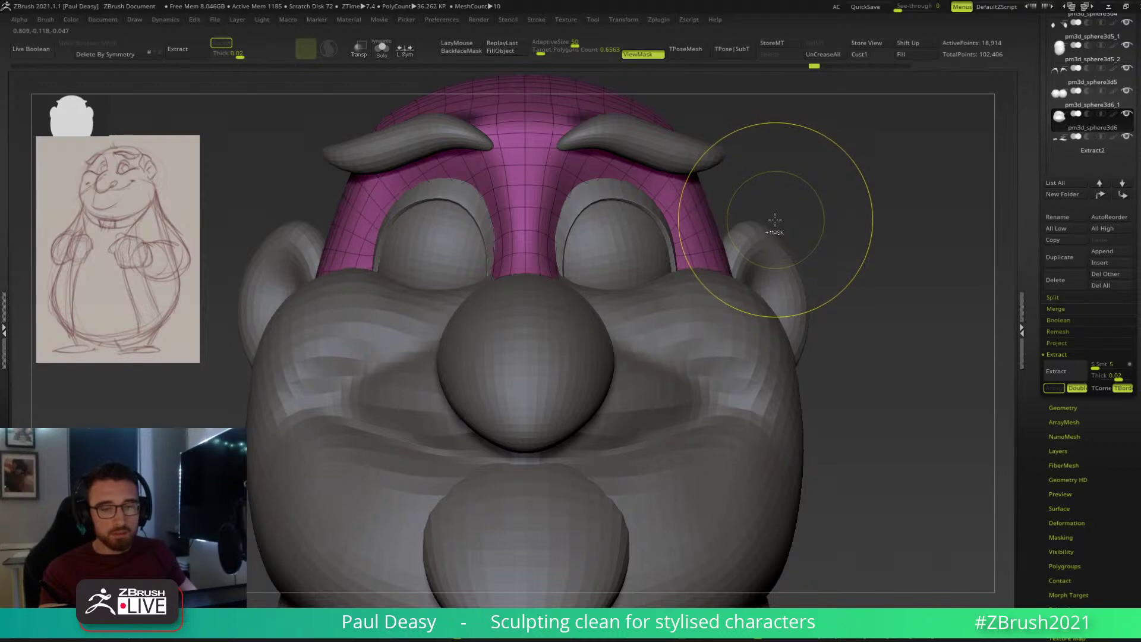
key(ctrl+z)
Select the eyelids and combine all subtools into one posing mesh with TPoseMesh.
drag(781, 206, 730, 236)
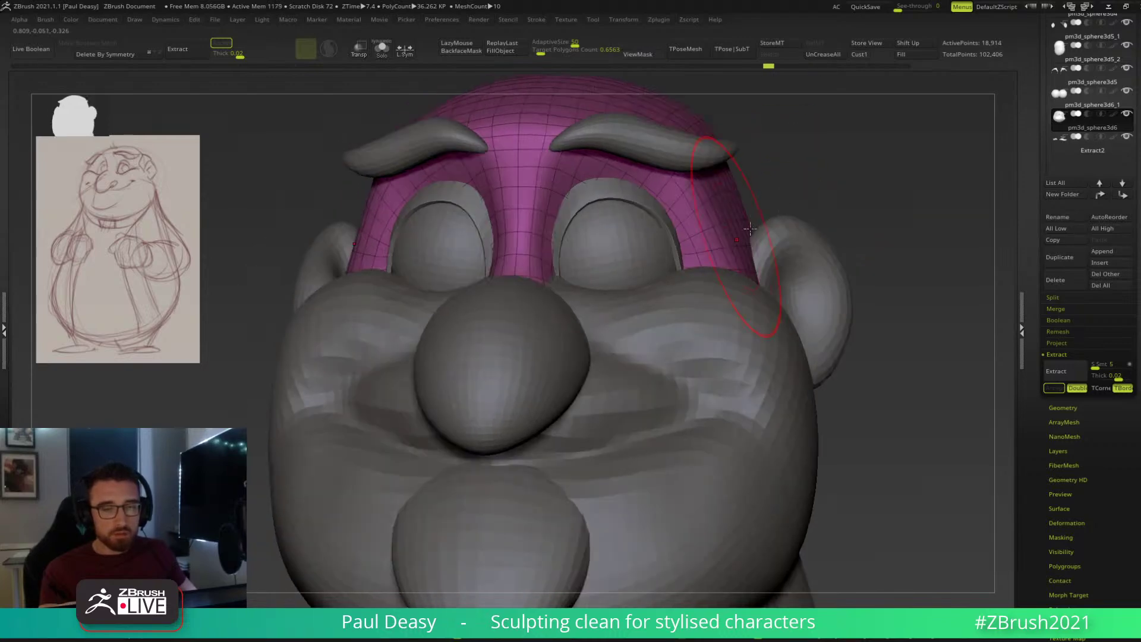
drag(823, 187, 345, 374)
alt+drag(925, 212, 898, 161)
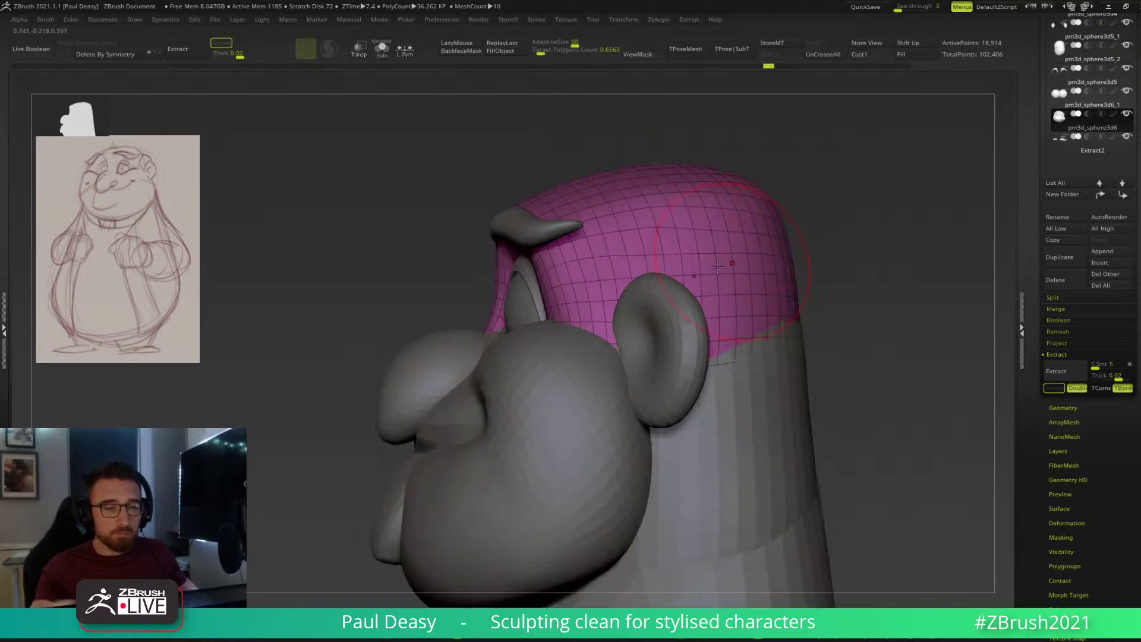
alt+click(527, 274)
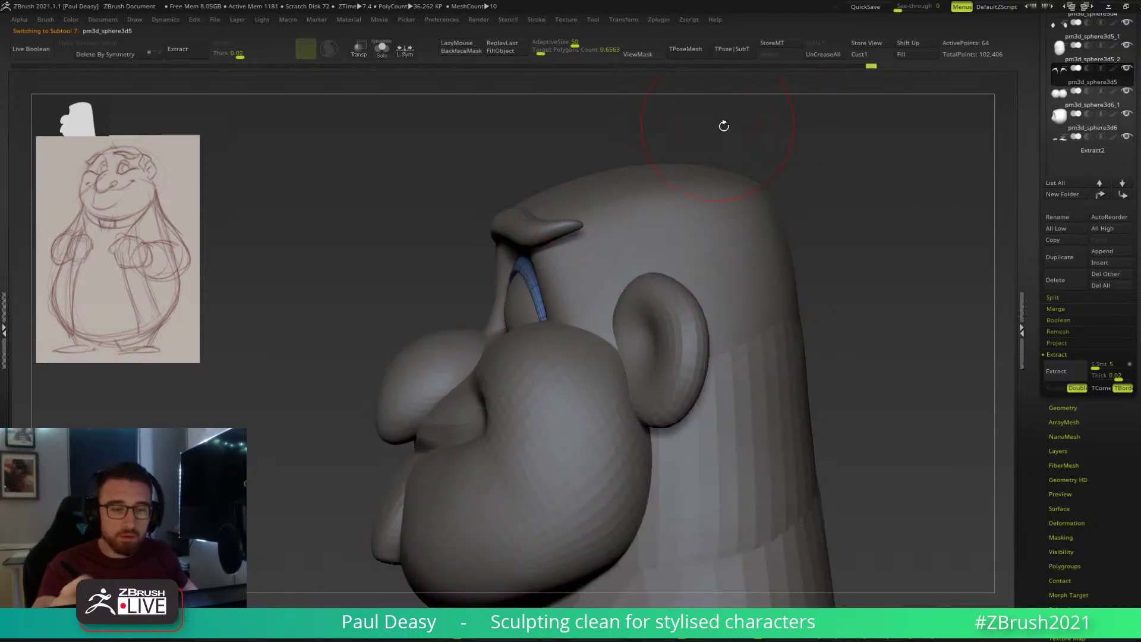
click(691, 48)
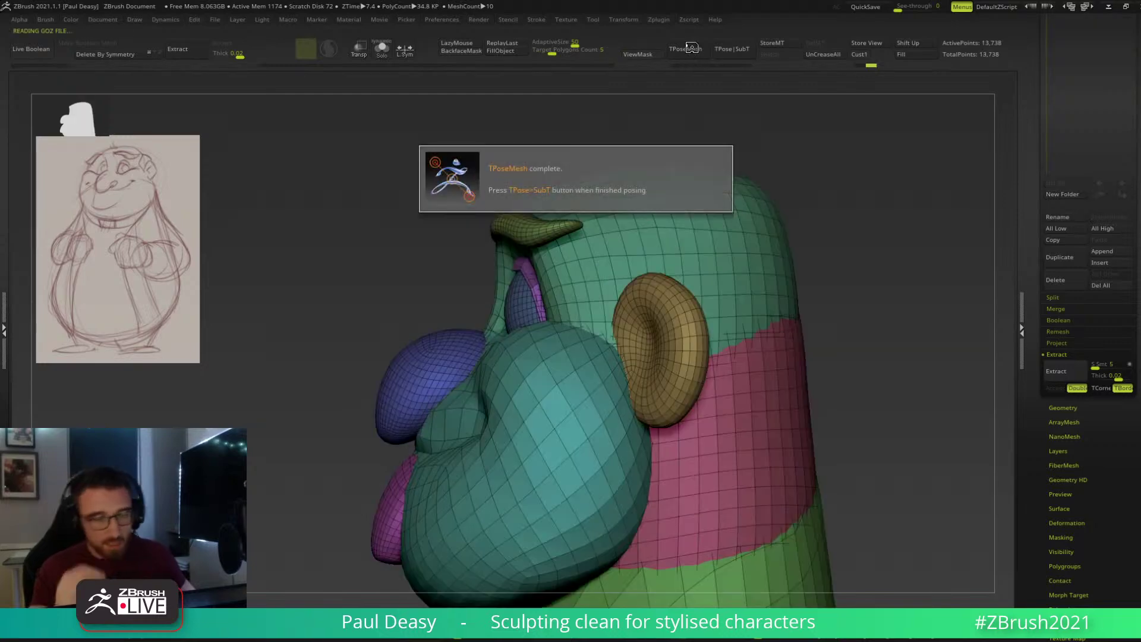
Mask everything on the combined posing mesh except the eyes and eyelids.
mouse_move(797, 210)
mouse_down()
mouse_move(826, 214)
mouse_move(804, 214)
mouse_up()
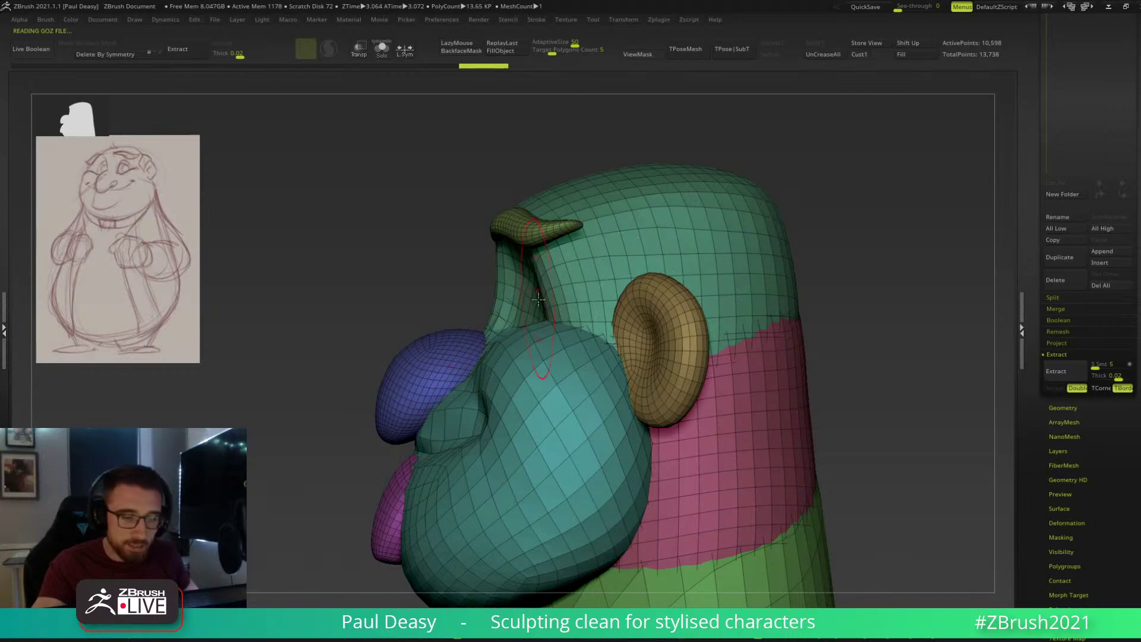
right_drag(538, 298, 588, 296)
ctrl+click(834, 253)
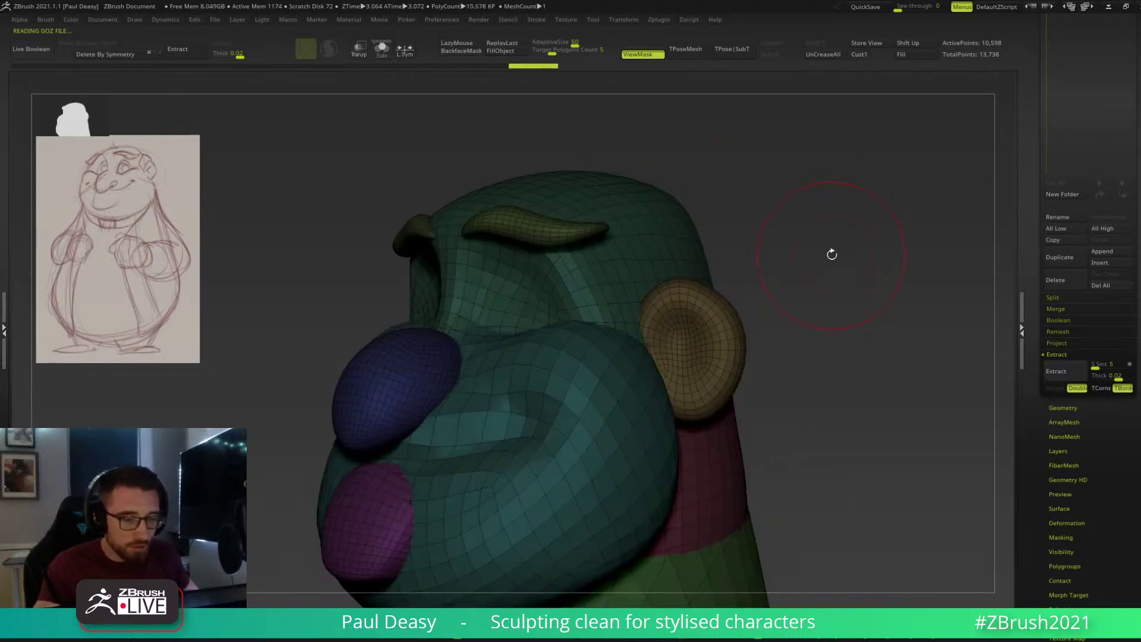
ctrl+shift+click(835, 252)
right_drag(836, 252, 825, 252)
Centre the gizmo on the unmasked eyes and eyelids, reposition it lower and move them slightly back into the head.
key(w)
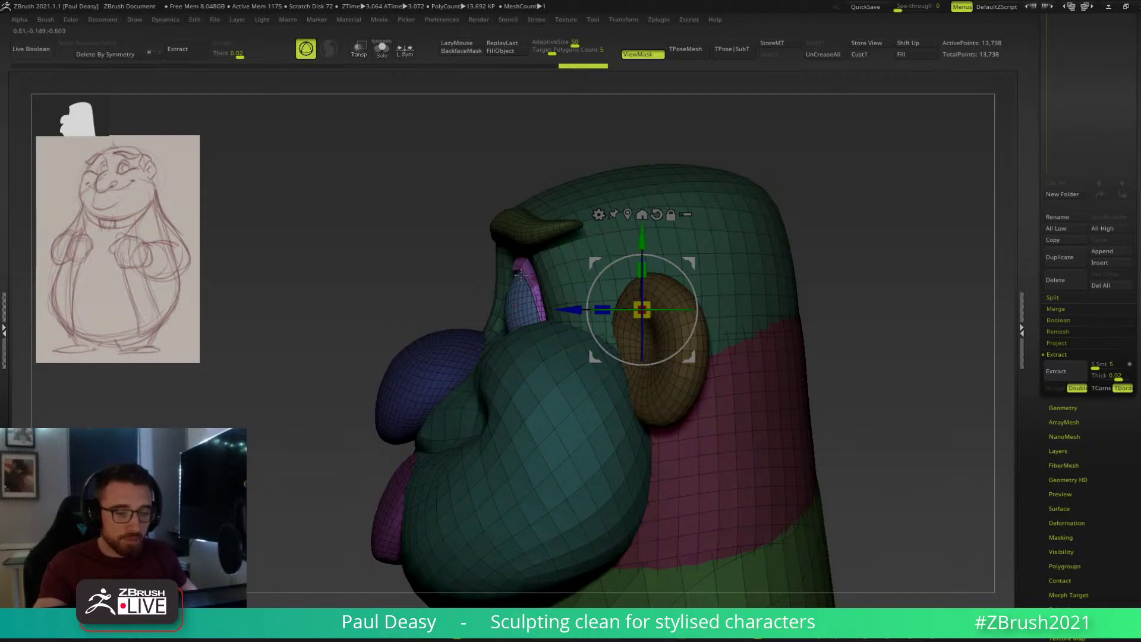
click(628, 212)
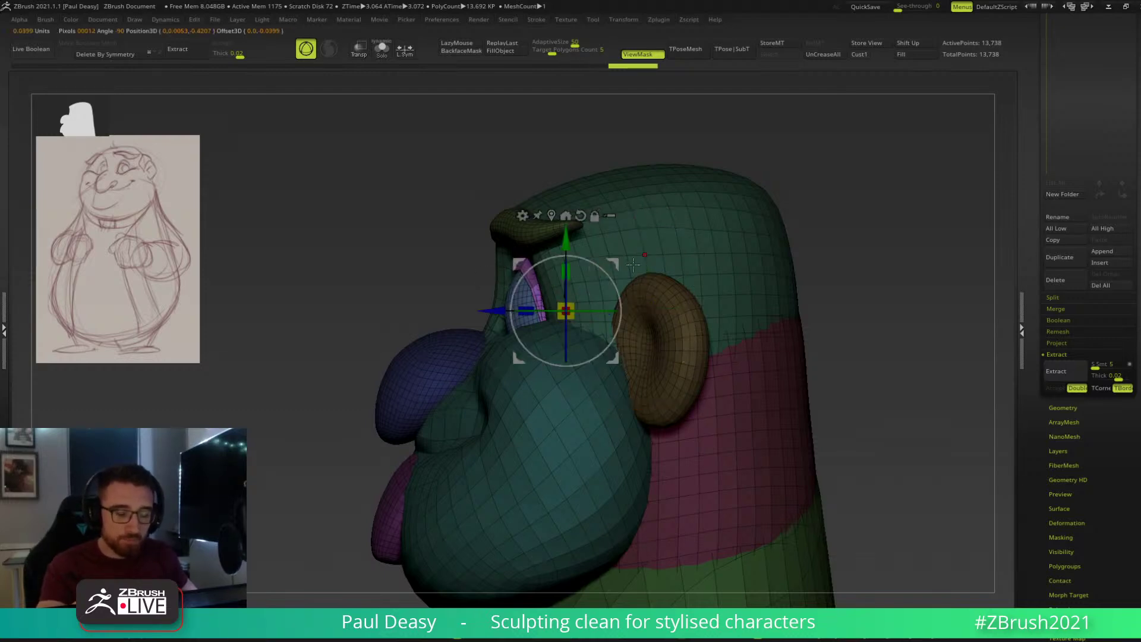
alt+drag(565, 239, 566, 343)
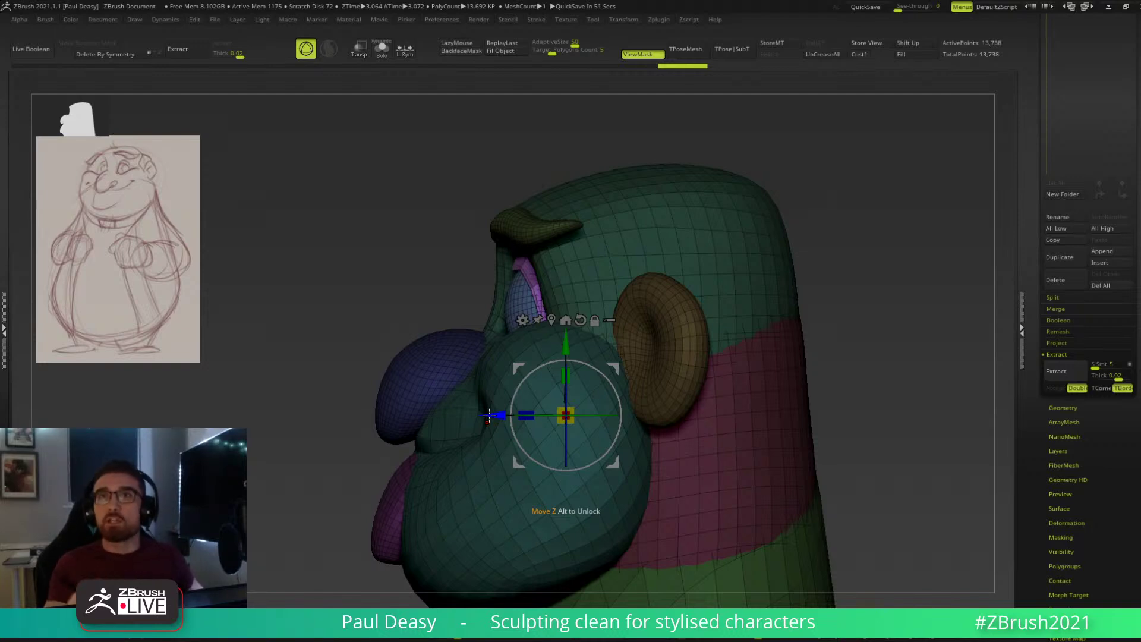
drag(498, 414, 503, 414)
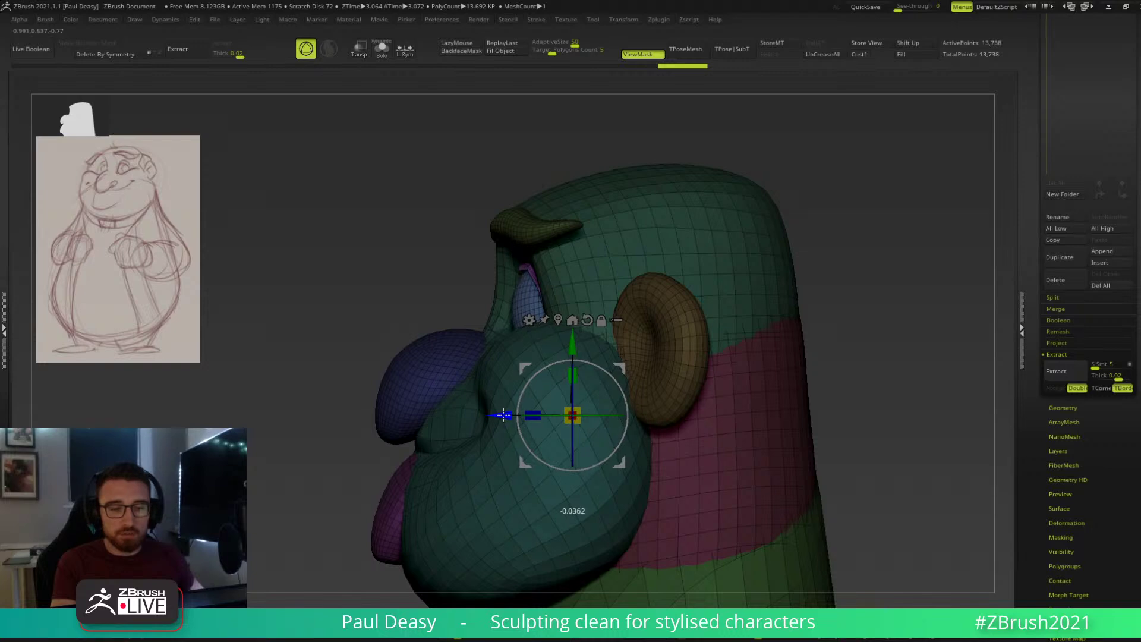
drag(503, 414, 501, 414)
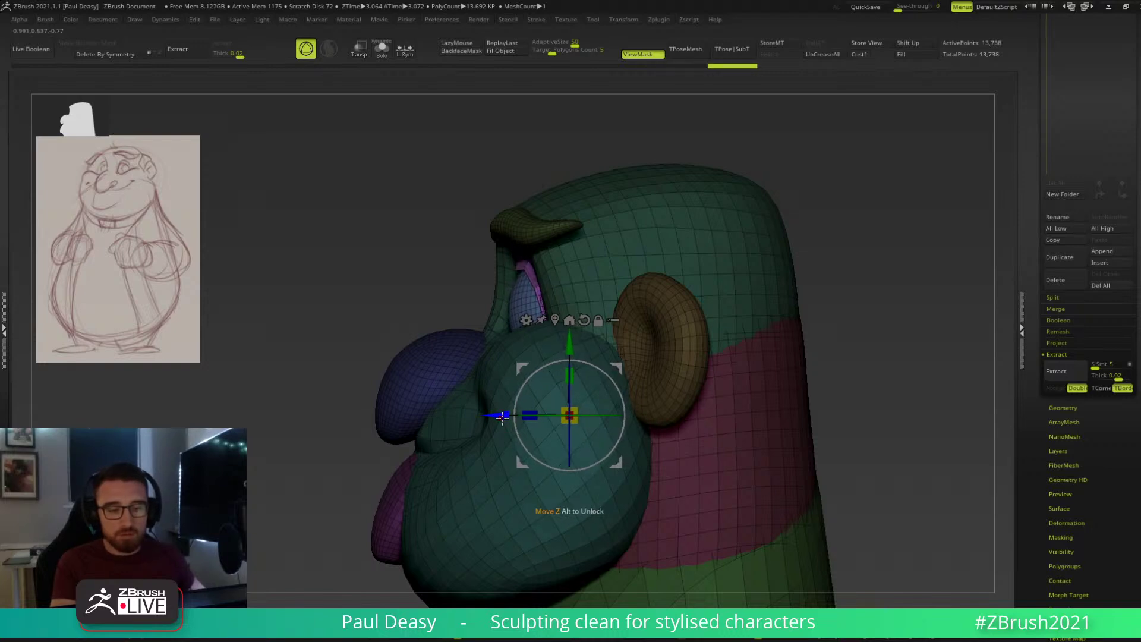
Invert the mask to protect the eyes and eyelids, and try reshaping the face around the eye sockets.
key(q)
drag(851, 255, 562, 317)
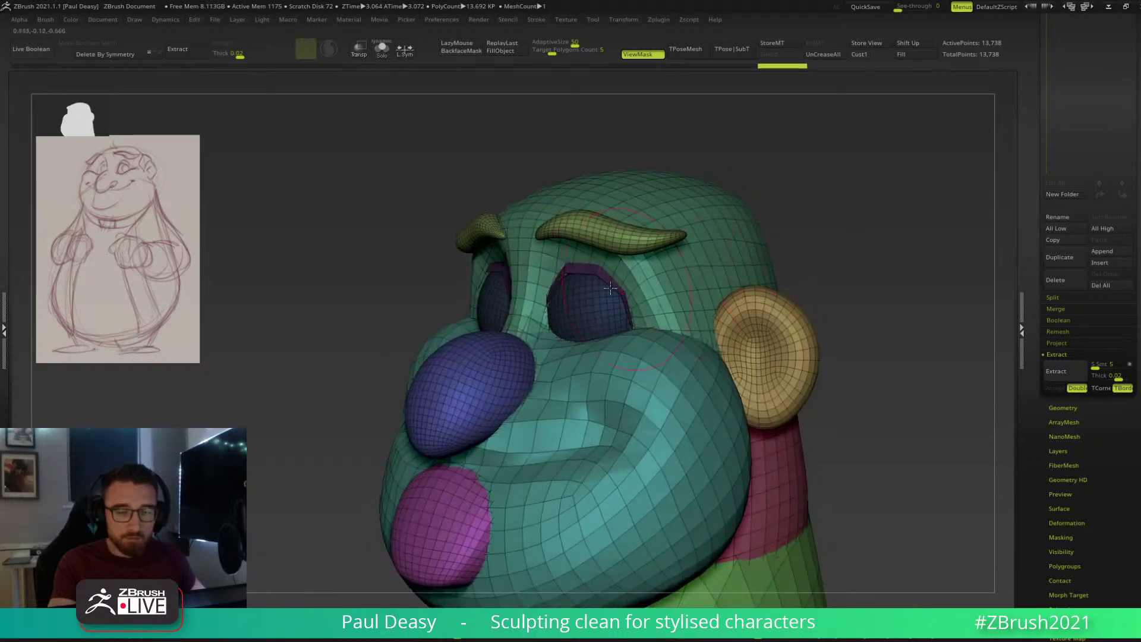
key(space)
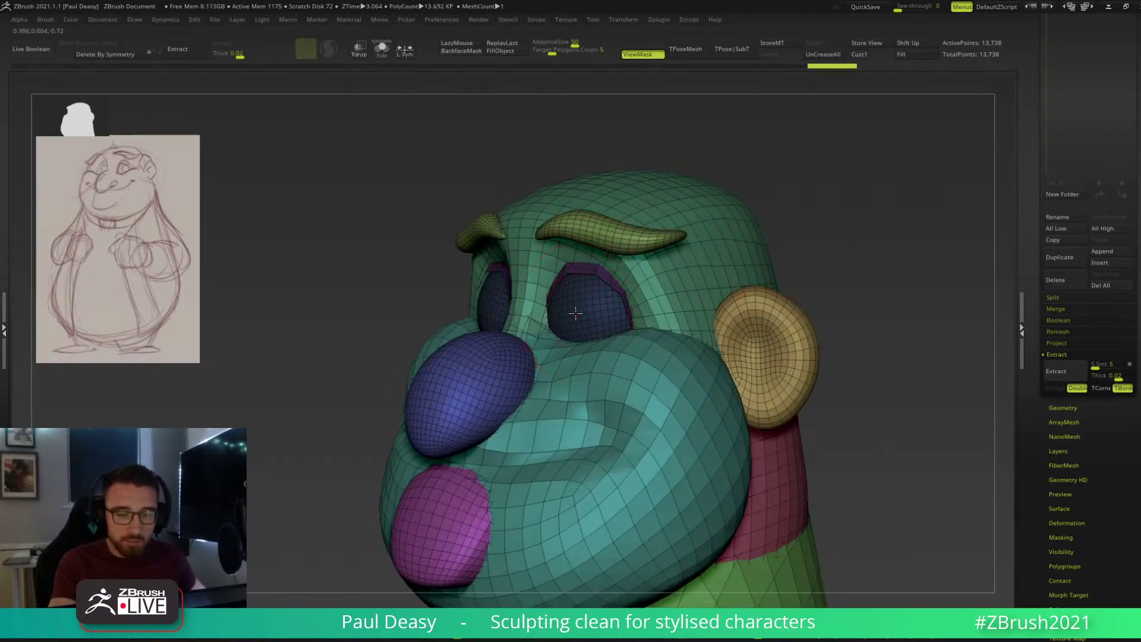
alt+drag(578, 308, 571, 313)
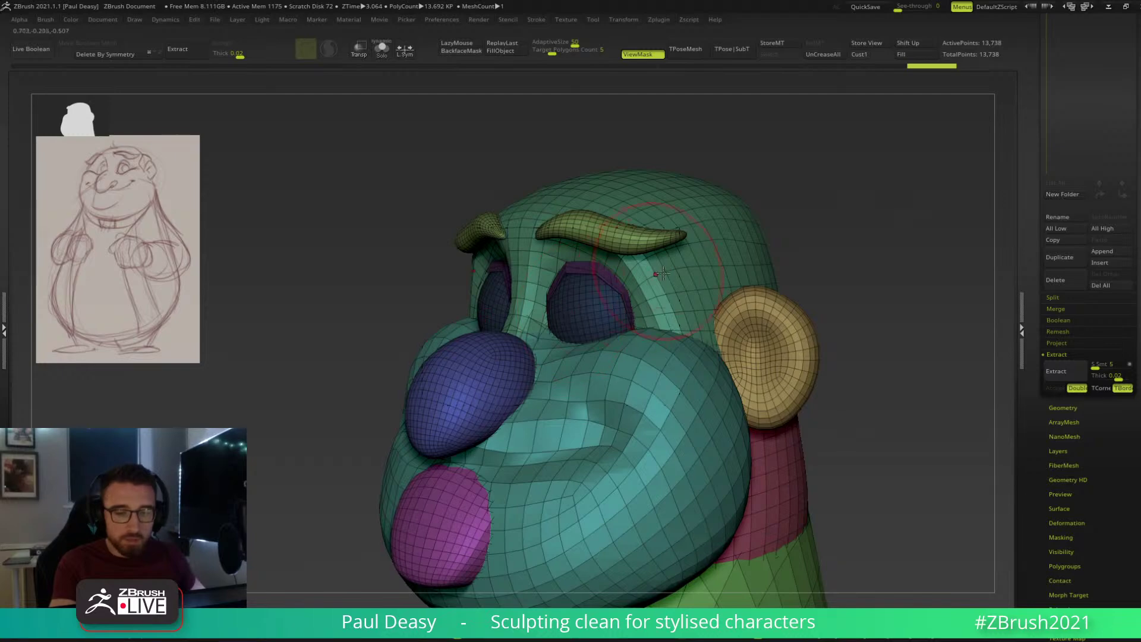
key(ctrl+z)
key(ctrl+z)
key(ctrl+z)
Shift the skull's edge beside the eyes in side view using a smaller Move brush.
mouse_move(866, 248)
mouse_down()
mouse_move(884, 232)
mouse_move(814, 240)
mouse_move(798, 257)
mouse_move(834, 314)
mouse_up()
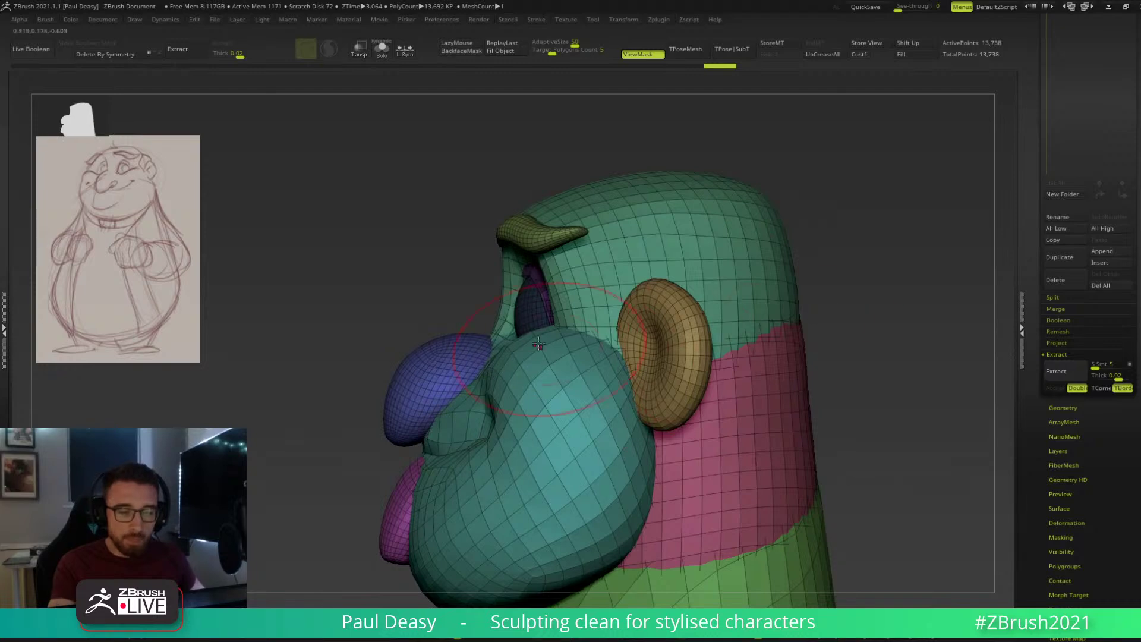
key(space)
drag(501, 267, 501, 322)
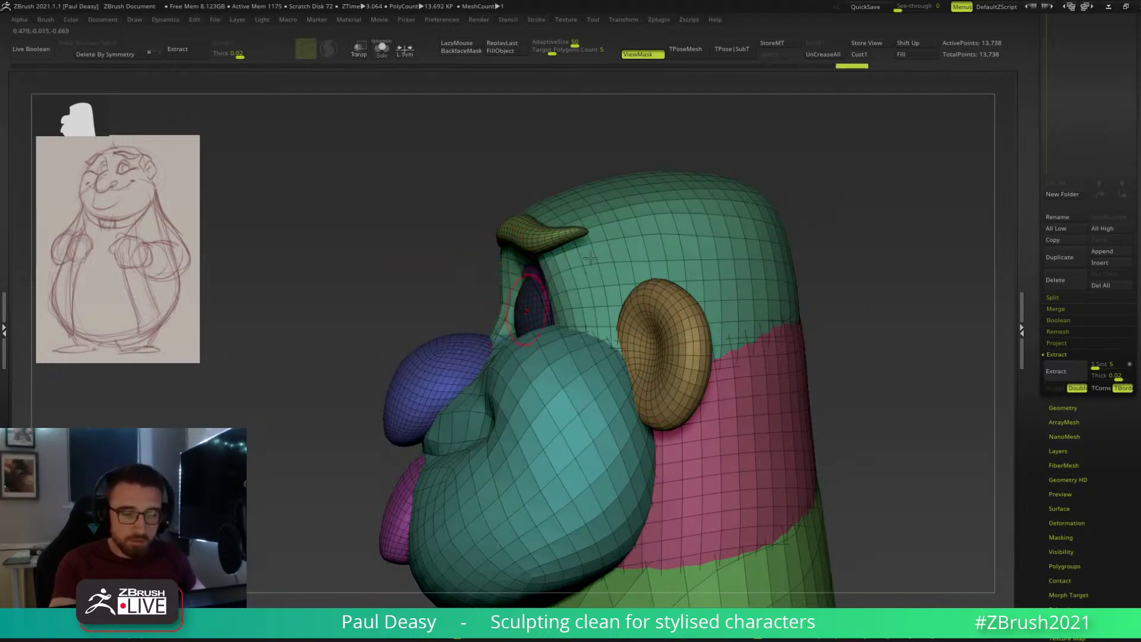
mouse_move(855, 238)
ctrl+mouse_down()
mouse_move(869, 302)
mouse_move(805, 277)
ctrl+mouse_up()
key(ctrl+z)
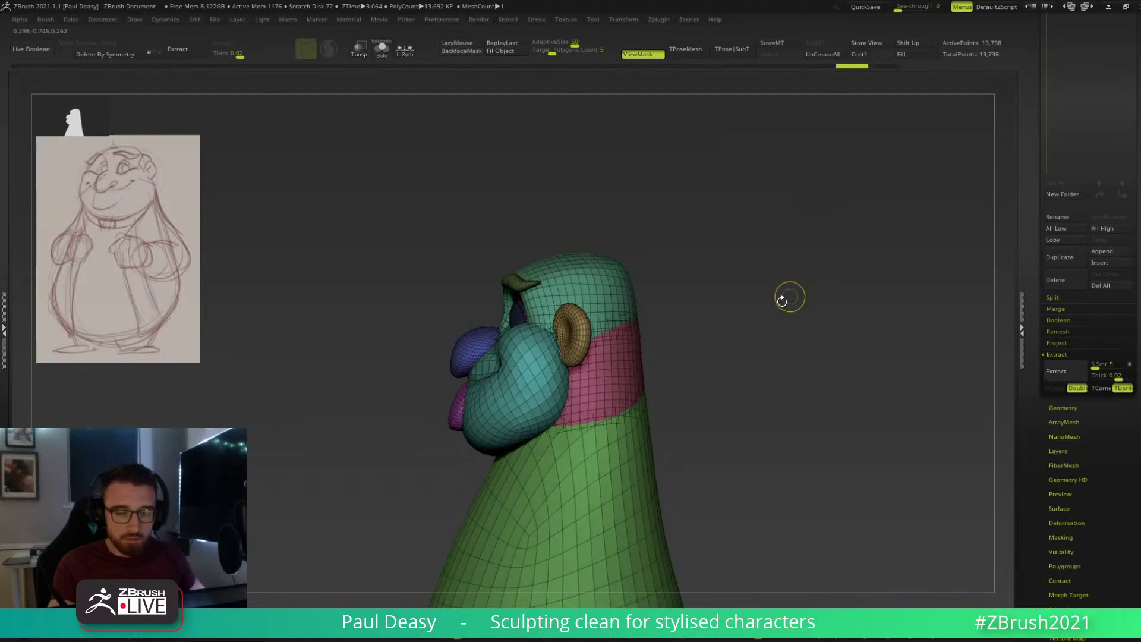
Try reshaping the back of the head and neck in side view, then undo those strokes.
alt+drag(749, 321, 734, 285)
key(space)
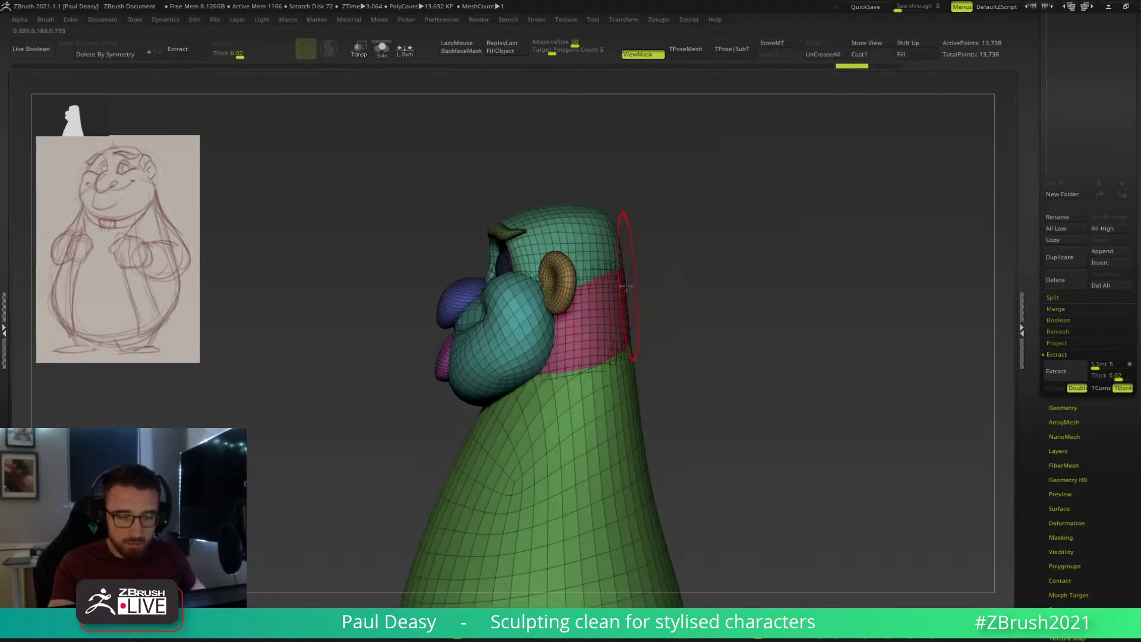
mouse_move(625, 286)
mouse_down()
mouse_move(616, 291)
mouse_move(656, 265)
mouse_move(624, 246)
mouse_move(614, 278)
mouse_up()
key(space)
right_drag(612, 295, 617, 321)
drag(617, 328, 612, 337)
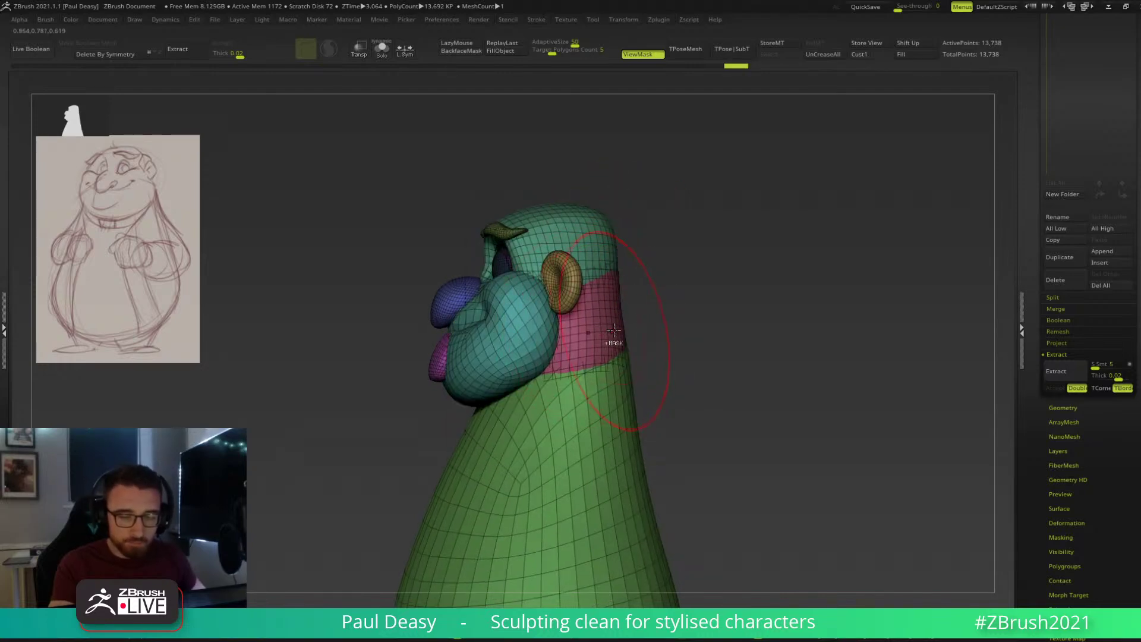
key(ctrl+z)
key(ctrl+z)
key(ctrl+z)
key(ctrl+z)
key(ctrl+z)
Push the back of the neck outward from the opposite side view and adjust the head around the brow.
mouse_move(634, 327)
mouse_down()
mouse_move(614, 287)
mouse_move(530, 275)
mouse_move(777, 265)
mouse_move(688, 266)
mouse_up()
mouse_move(725, 302)
mouse_down()
mouse_move(659, 247)
mouse_move(667, 316)
mouse_move(580, 313)
mouse_move(618, 274)
mouse_up()
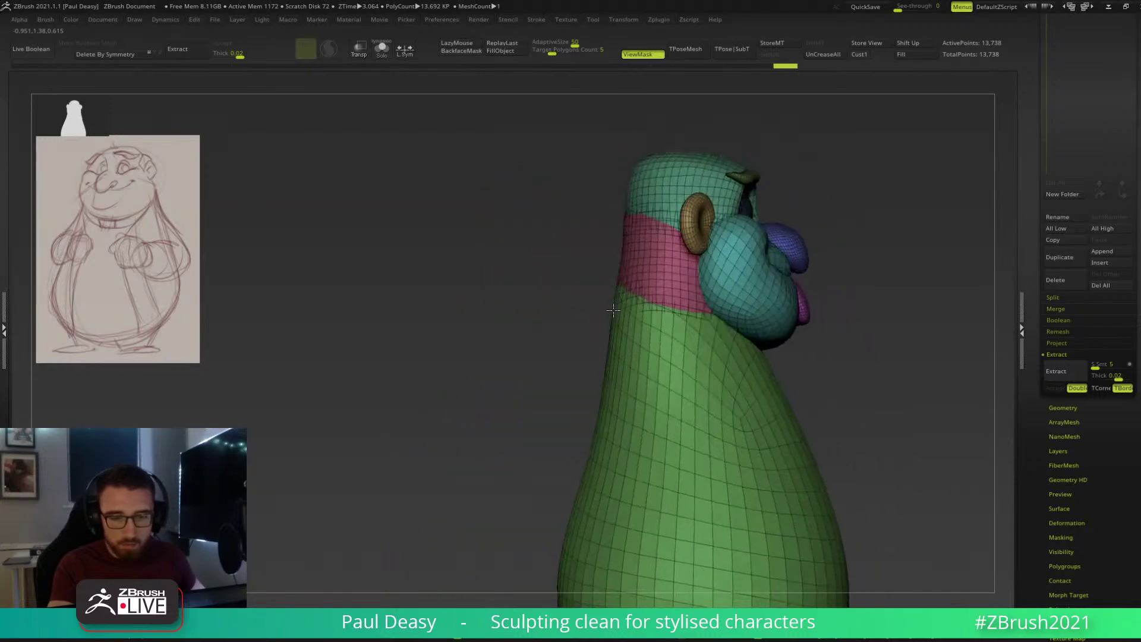
key(space)
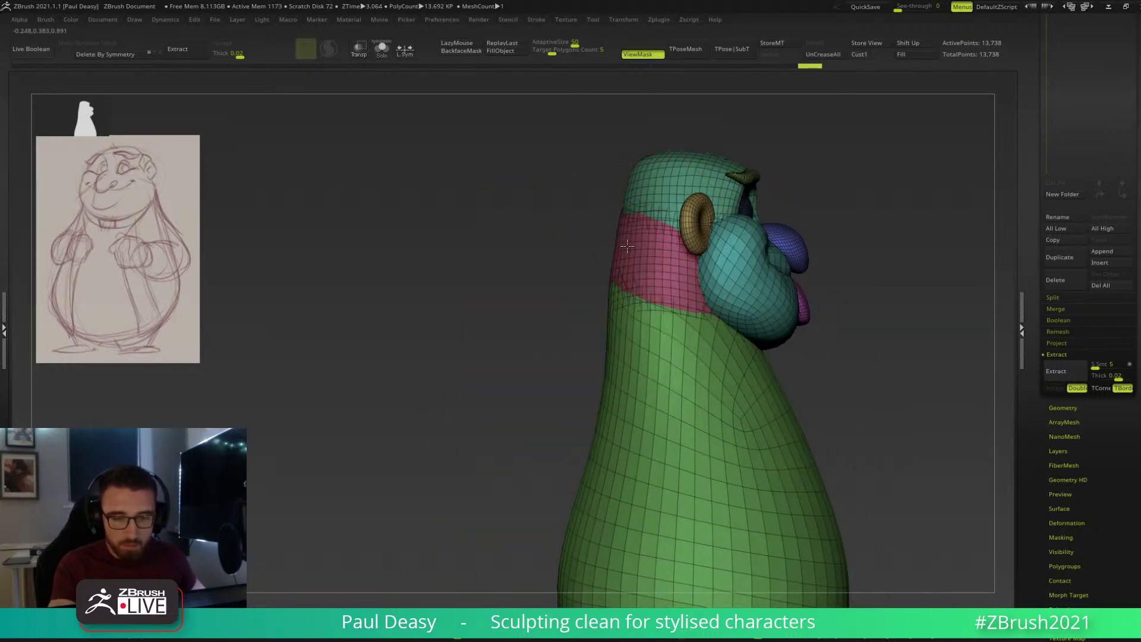
alt+drag(560, 378, 492, 359)
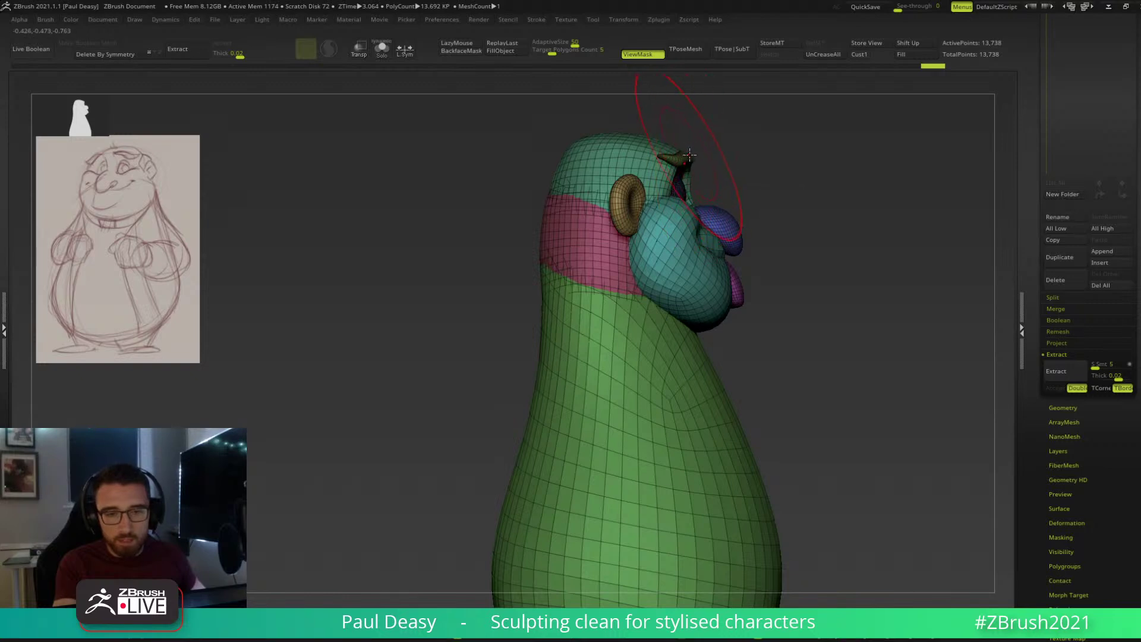
drag(722, 157, 695, 179)
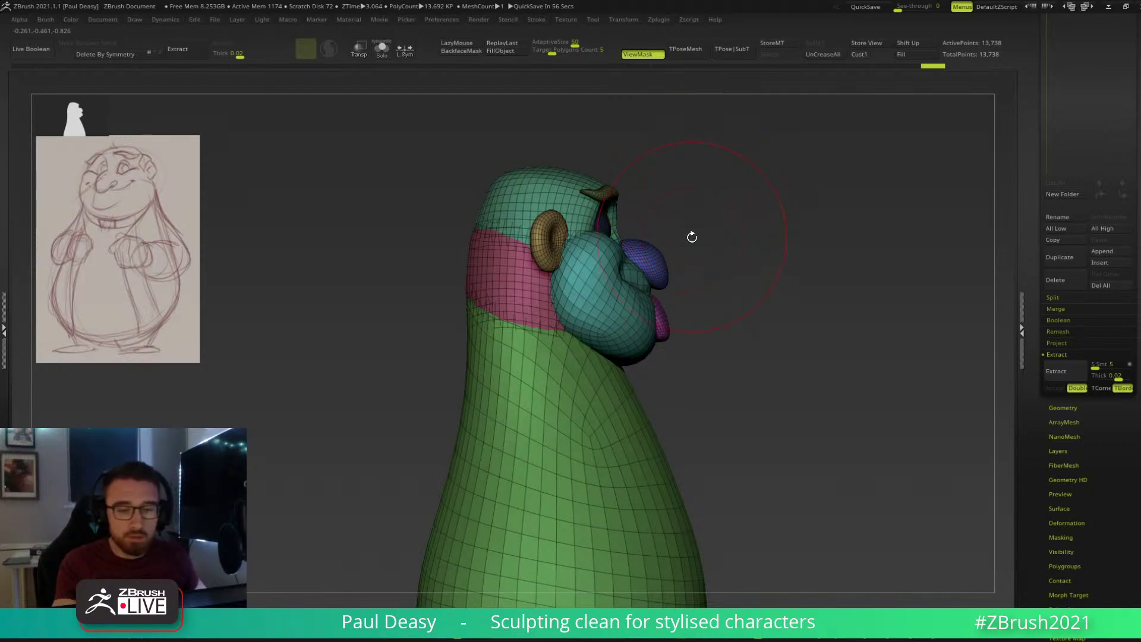
drag(647, 220, 647, 224)
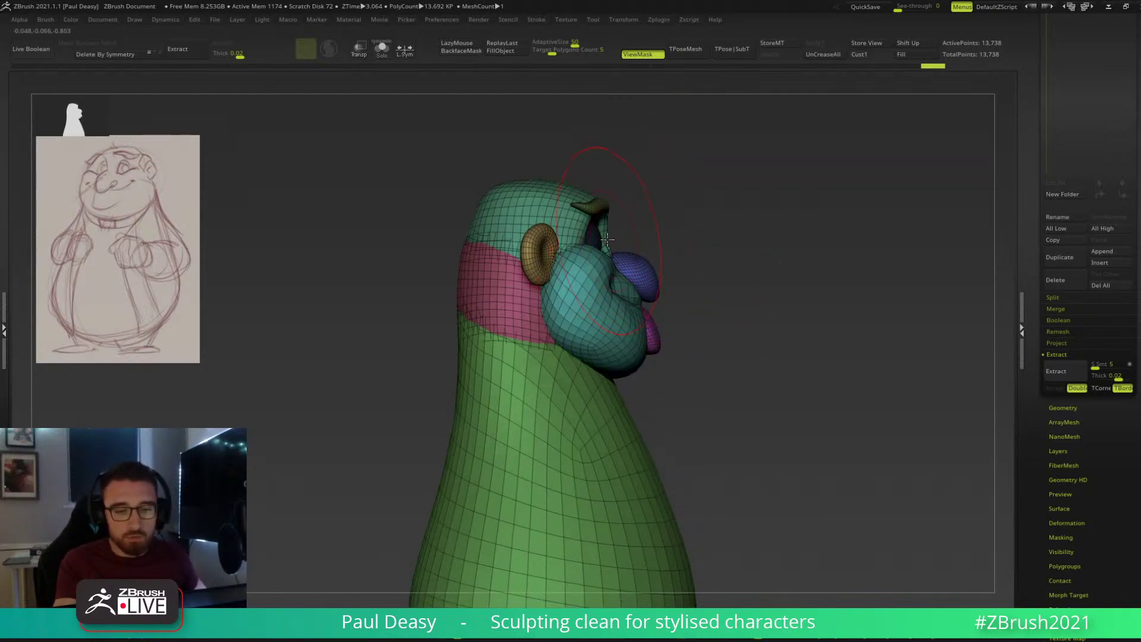
right_drag(609, 208, 611, 204)
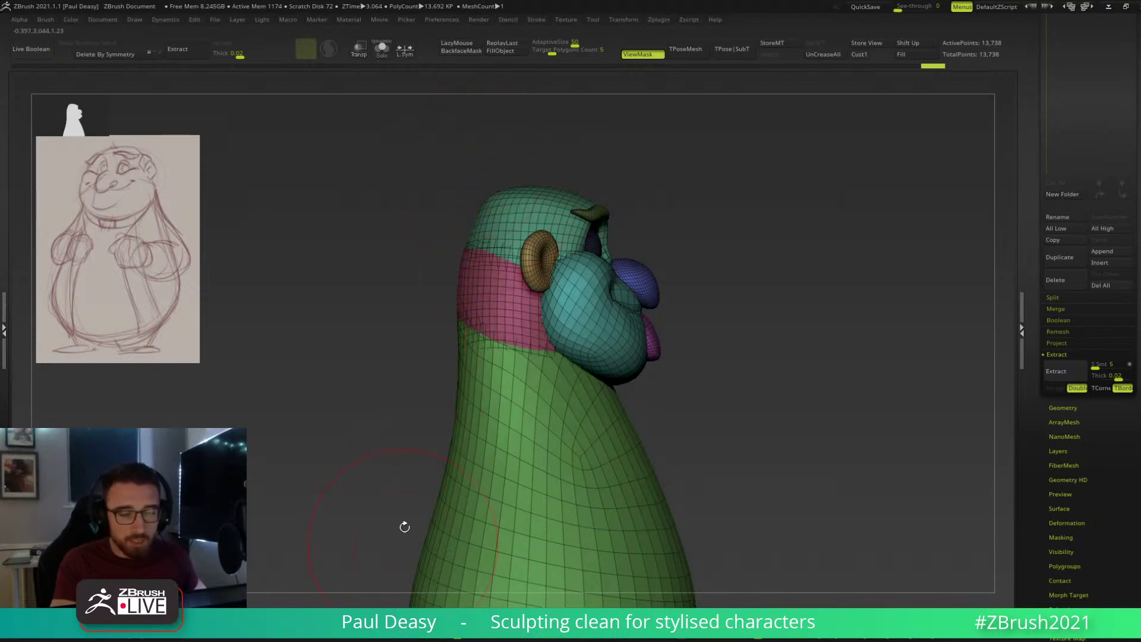
Refine the profile where the back of the skull meets the neck, and transfer the pose edits to the separate subtools.
key(space)
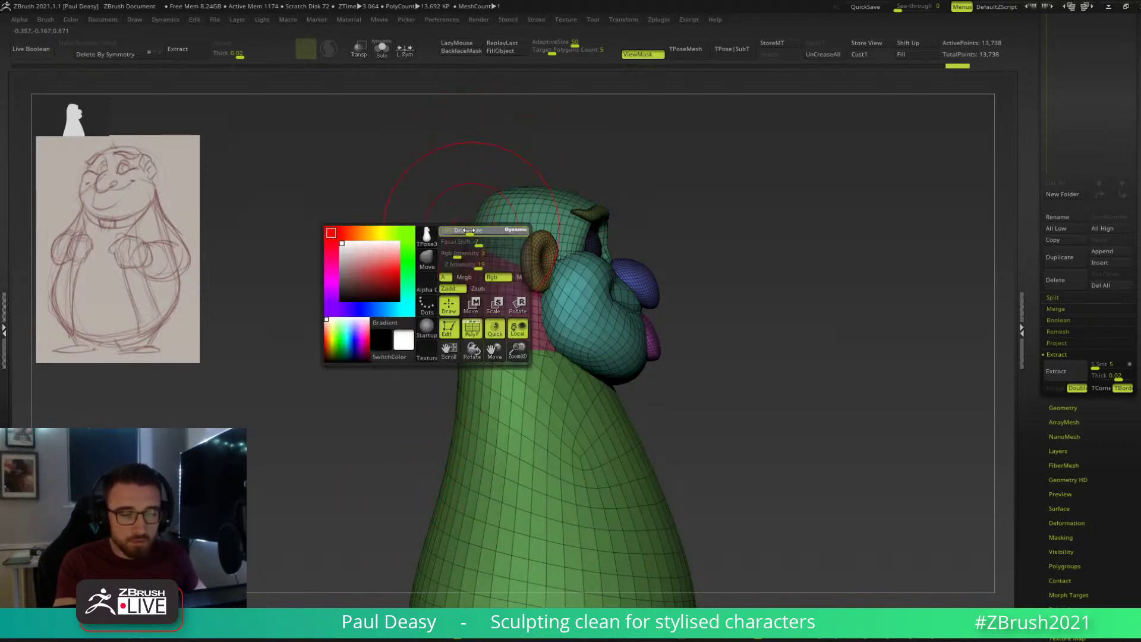
drag(445, 365, 449, 399)
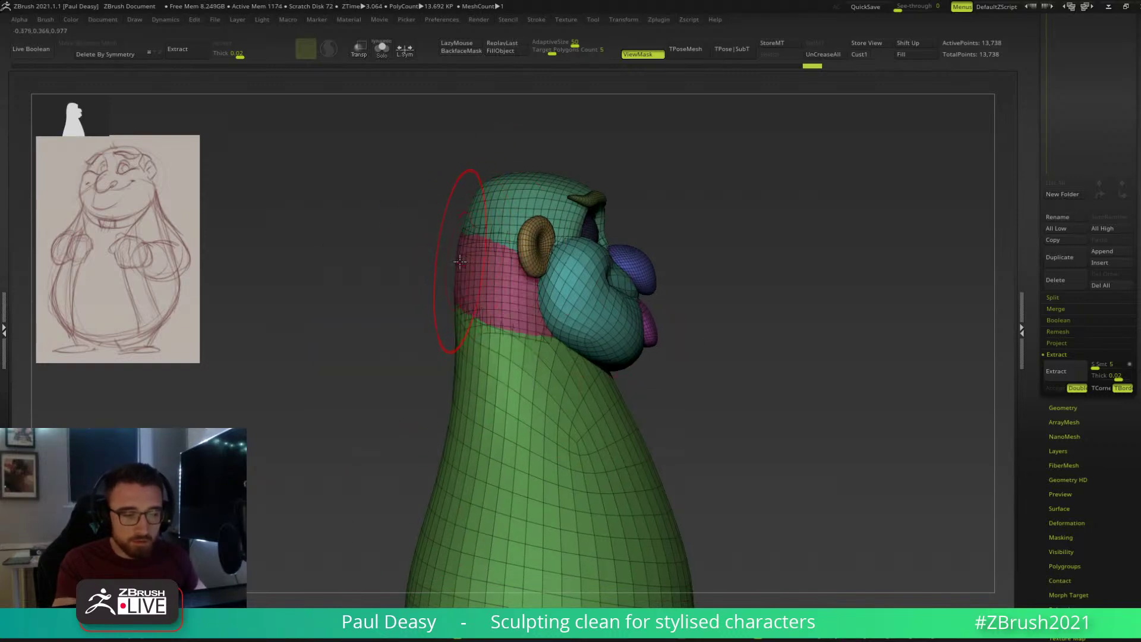
mouse_move(699, 260)
mouse_down()
mouse_move(726, 237)
mouse_move(680, 222)
mouse_move(681, 258)
mouse_up()
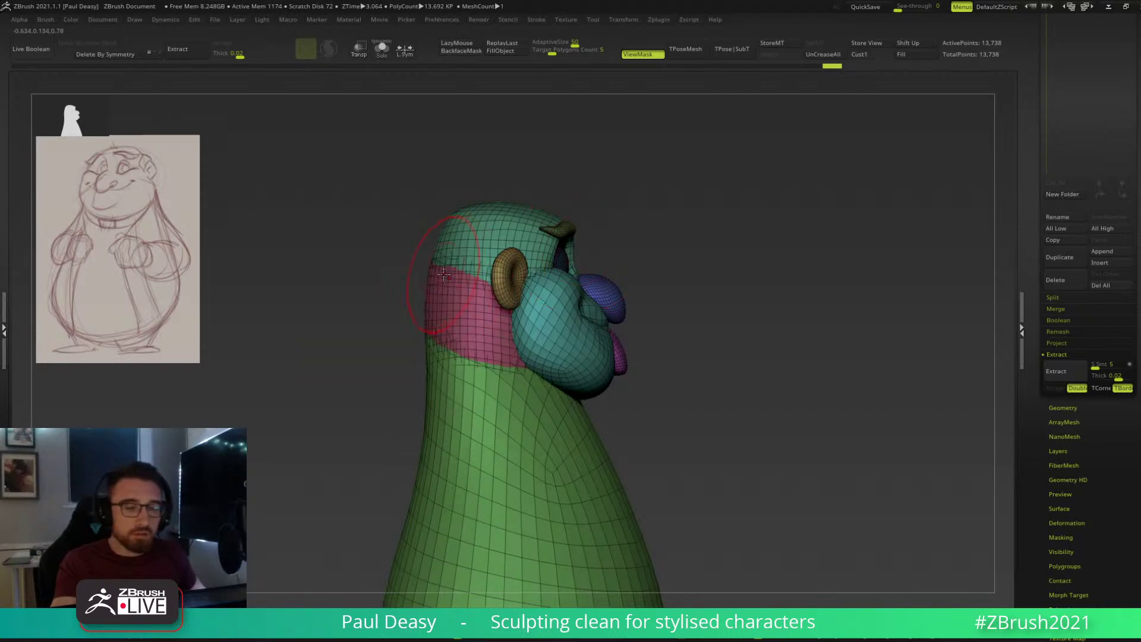
key(space)
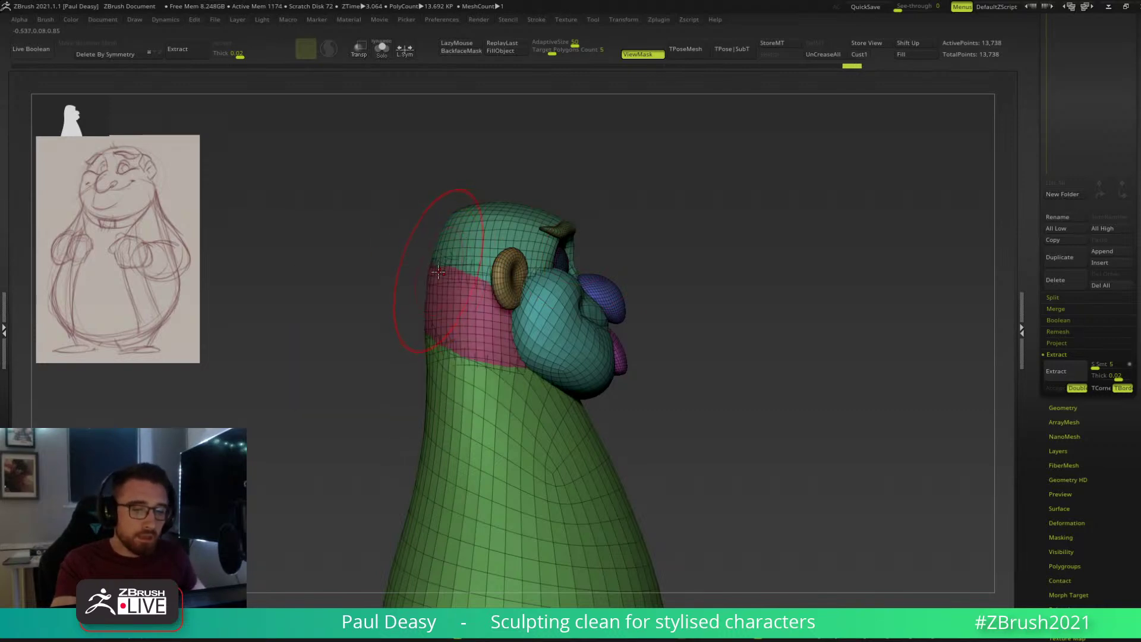
drag(723, 249, 723, 140)
click(732, 49)
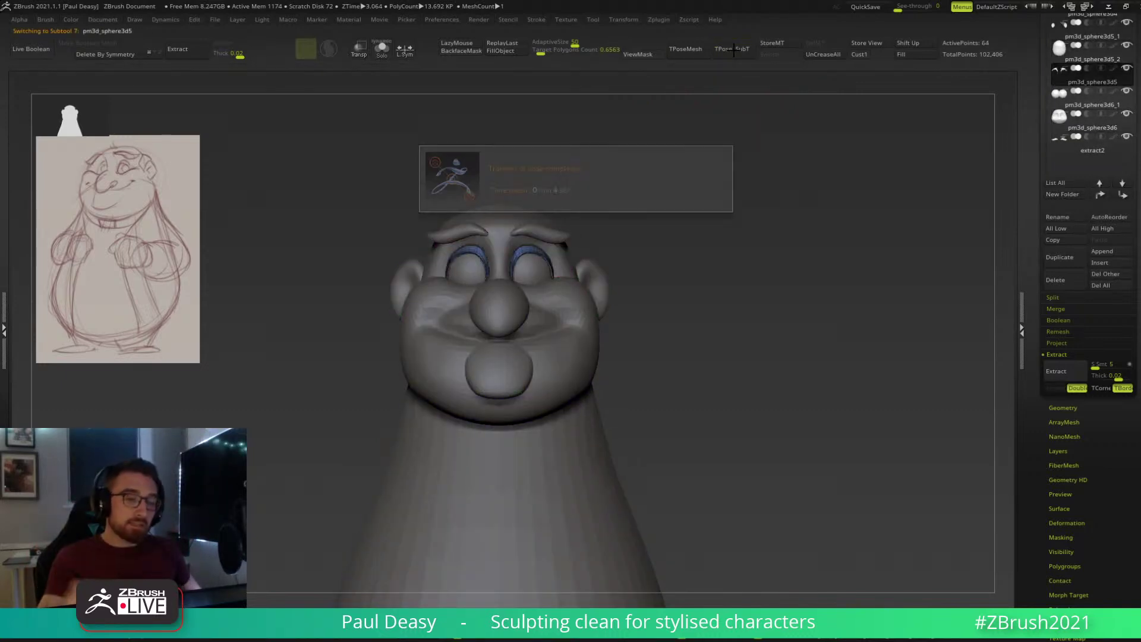
Select the eyebrows and reshape their inner ends and outer tips from the front with the Move brush.
alt+click(527, 229)
ctrl+right_drag(526, 229, 525, 267)
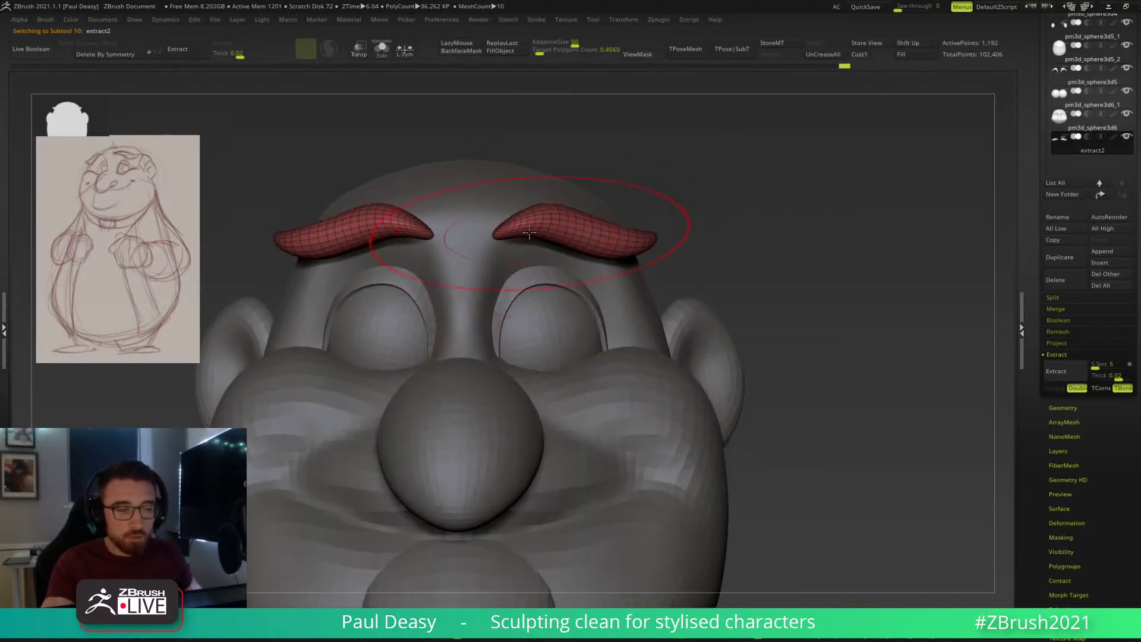
key(space)
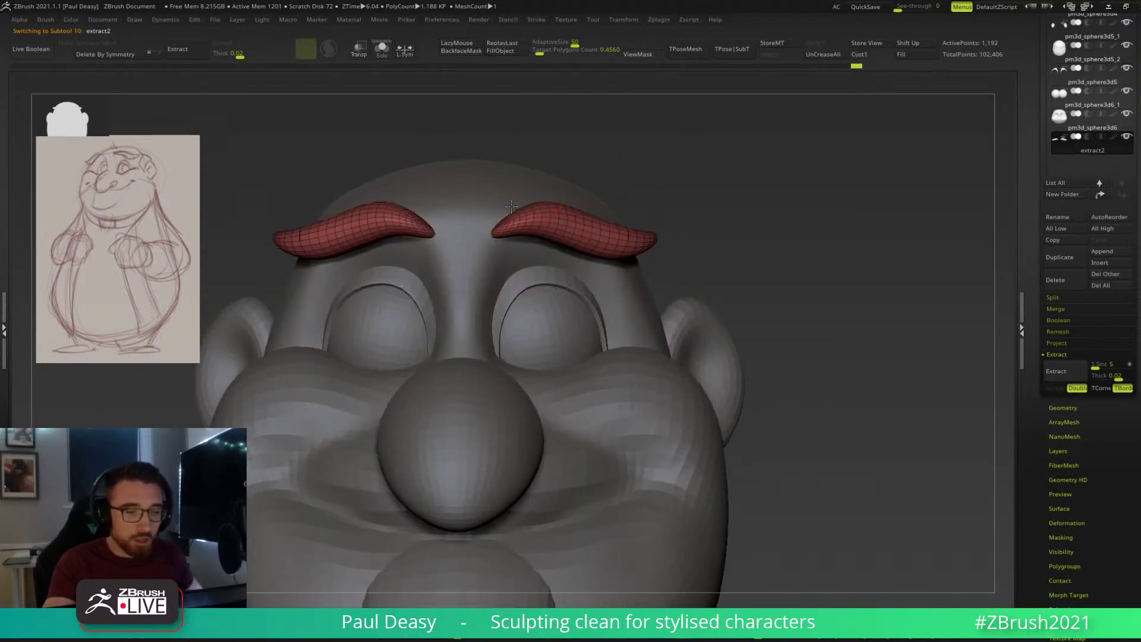
right_drag(511, 240, 529, 259)
drag(523, 223, 527, 224)
key(space)
drag(600, 241, 670, 231)
shift+right_drag(767, 212, 752, 217)
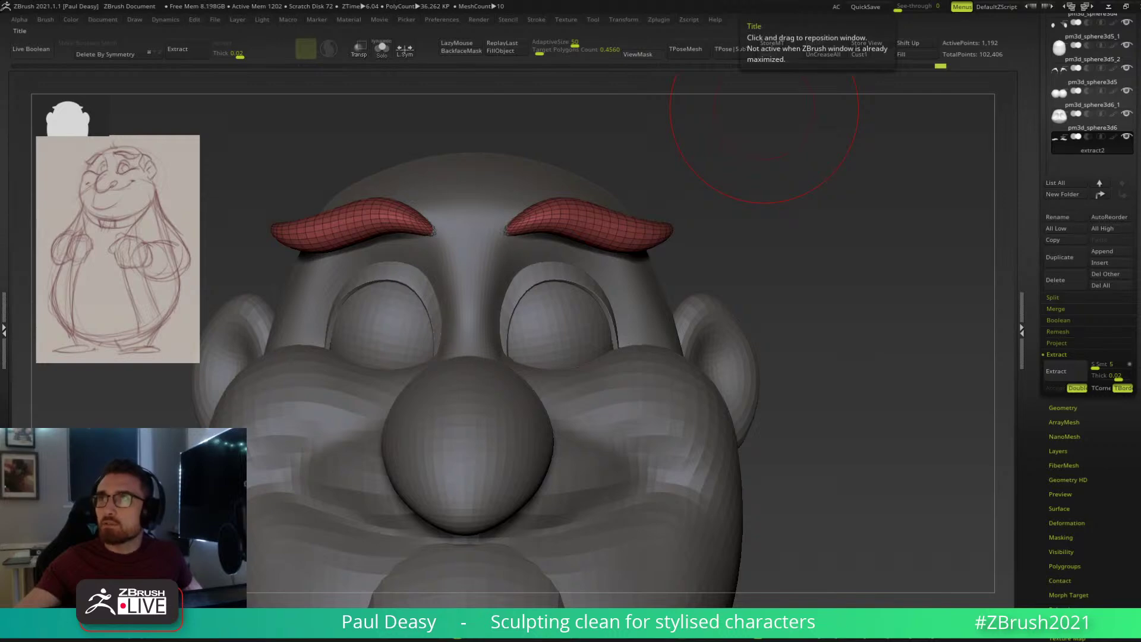
Switch to Photoshop and sketch a large slanted almond-shaped eye with an iris and upper lid folds in the empty canvas area.
key(alt+Tab)
drag(633, 69, 633, 66)
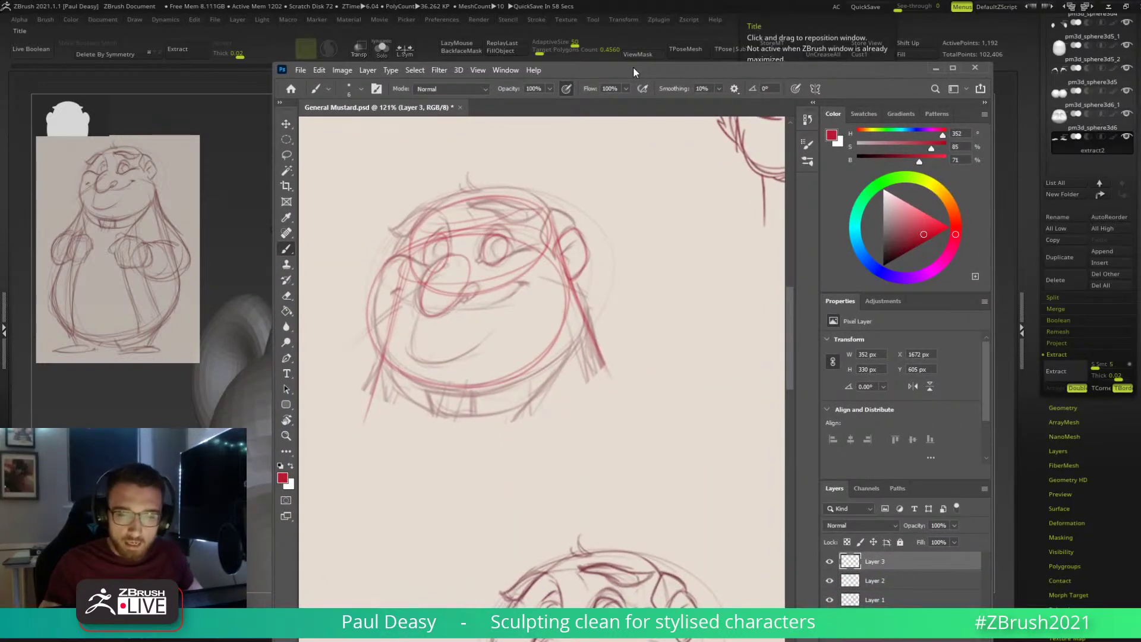
mouse_move(519, 498)
mouse_down()
mouse_move(517, 464)
mouse_move(618, 339)
mouse_move(613, 346)
mouse_up()
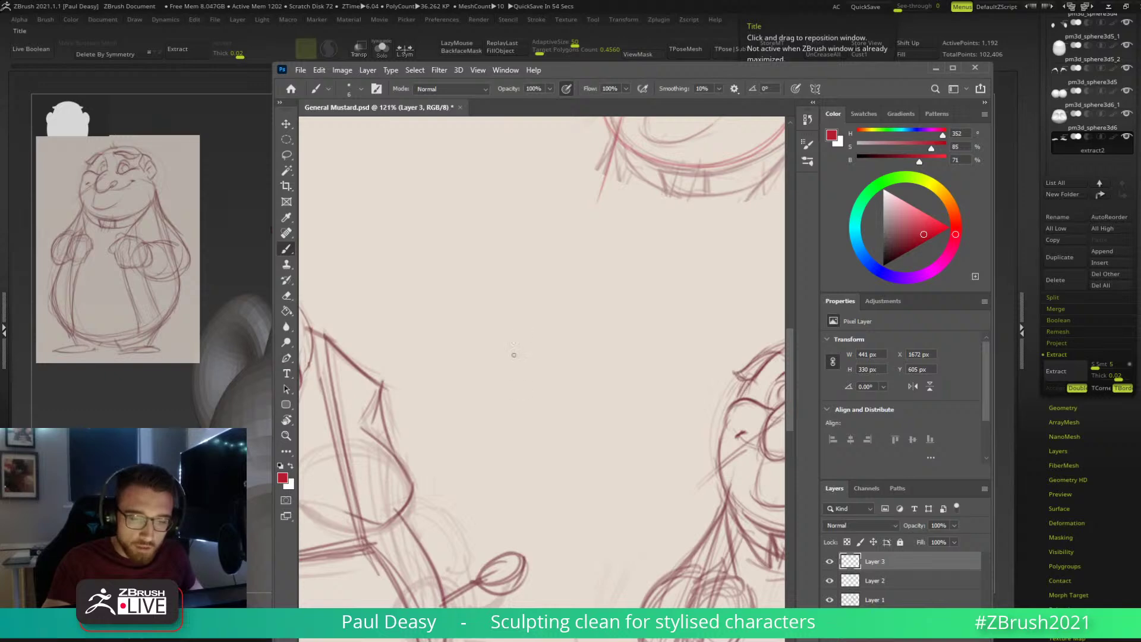
drag(449, 370, 632, 327)
mouse_move(440, 378)
mouse_down()
mouse_move(512, 262)
mouse_move(630, 330)
mouse_up()
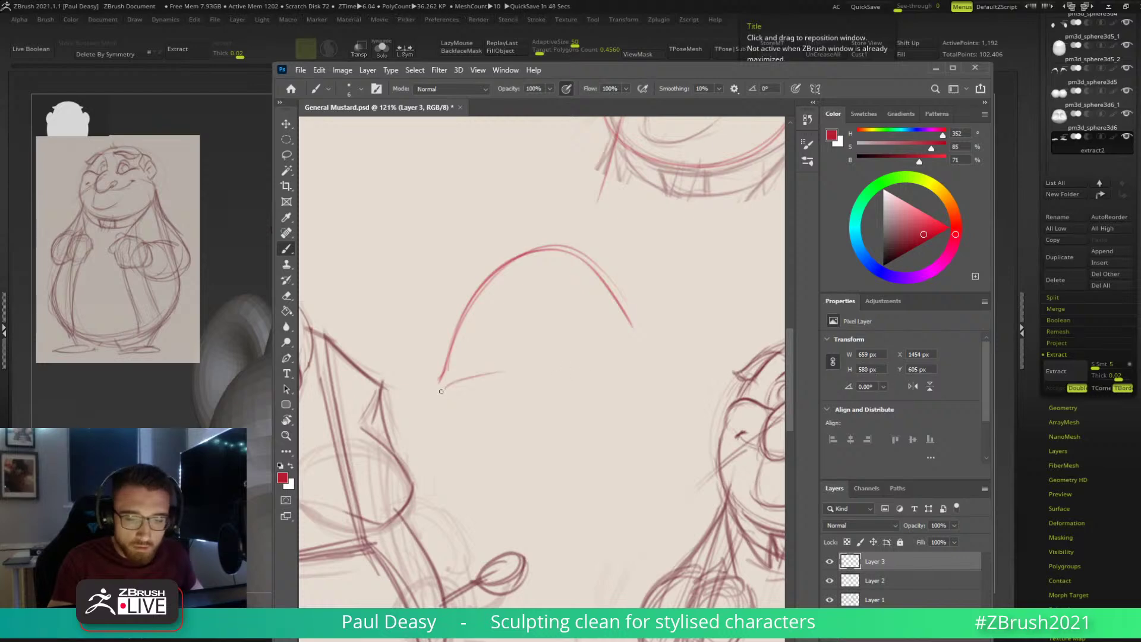
drag(444, 390, 621, 344)
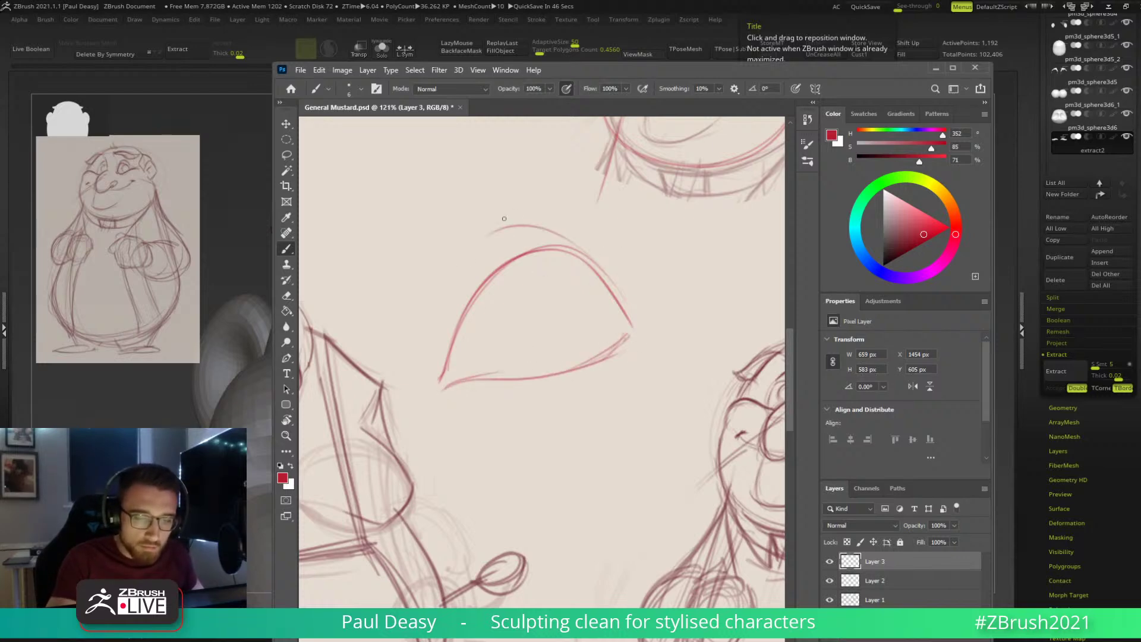
mouse_move(491, 299)
mouse_down()
mouse_move(562, 328)
mouse_move(525, 260)
mouse_move(624, 269)
mouse_move(627, 331)
mouse_up()
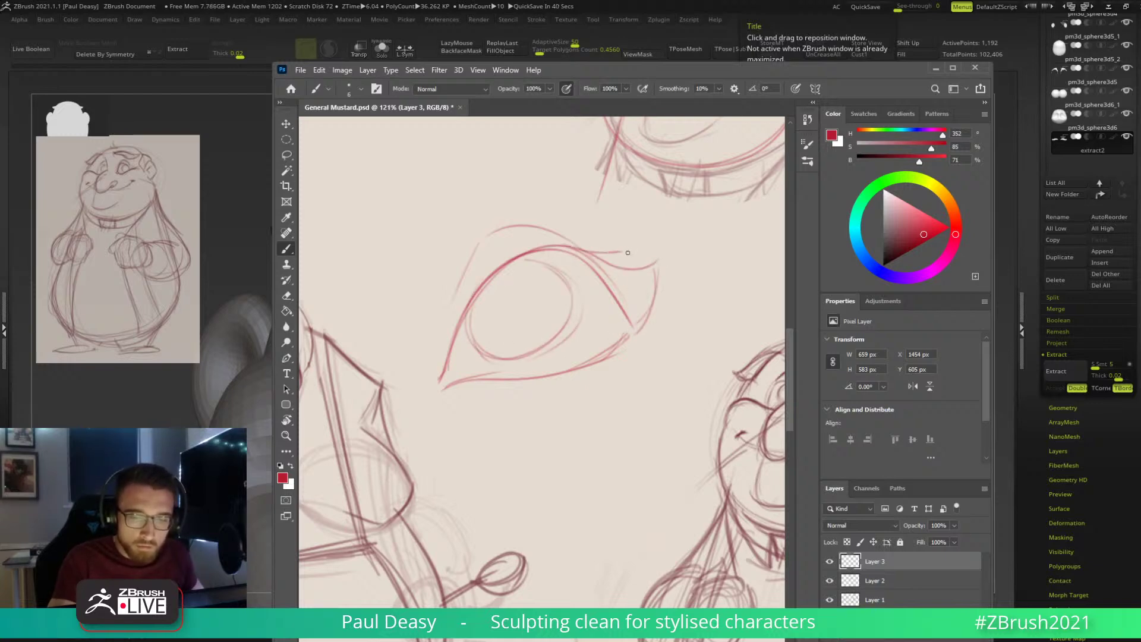
Sketch a second, simpler slanted eye outline with upper and lower lid curves below the first eye.
scroll(623, 413, down, 2)
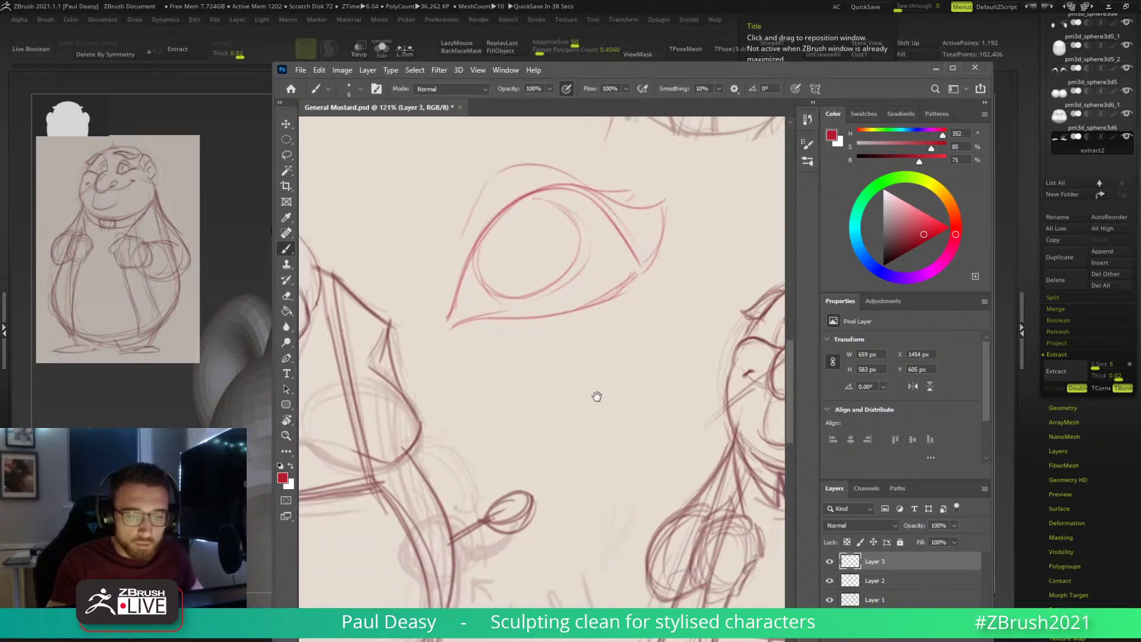
drag(516, 429, 556, 365)
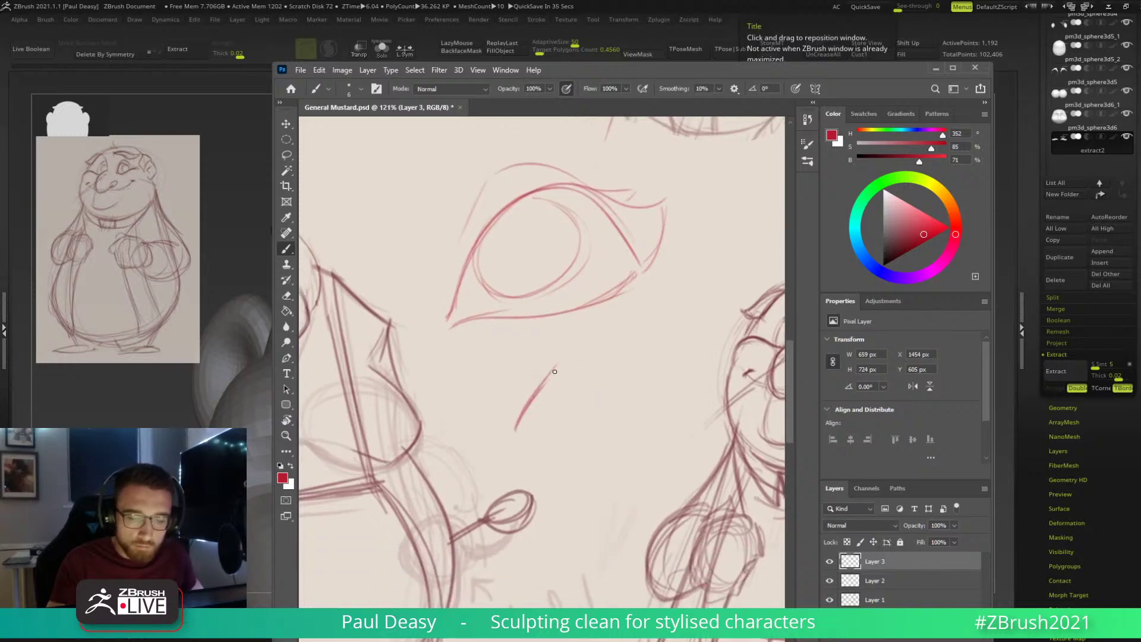
drag(602, 338, 679, 367)
drag(517, 435, 624, 430)
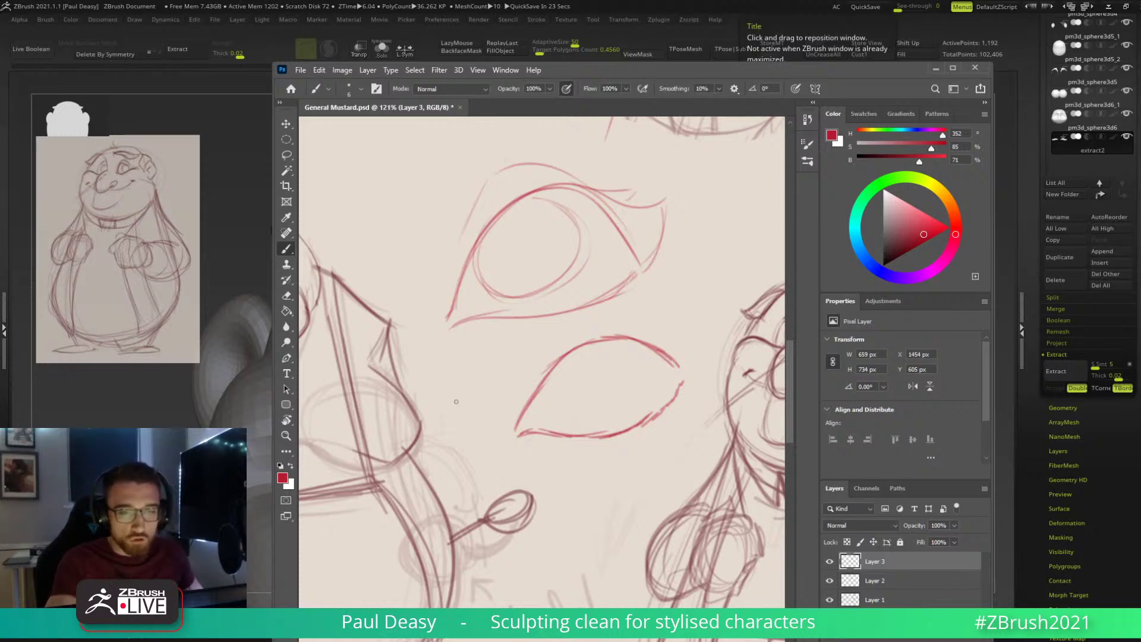
Lasso and delete both eye sketches, clear the selection, and return to the ZBrush sculpt.
key(l)
mouse_move(632, 161)
mouse_down()
mouse_move(425, 279)
mouse_move(554, 487)
mouse_up()
drag(655, 177, 657, 177)
key(Delete)
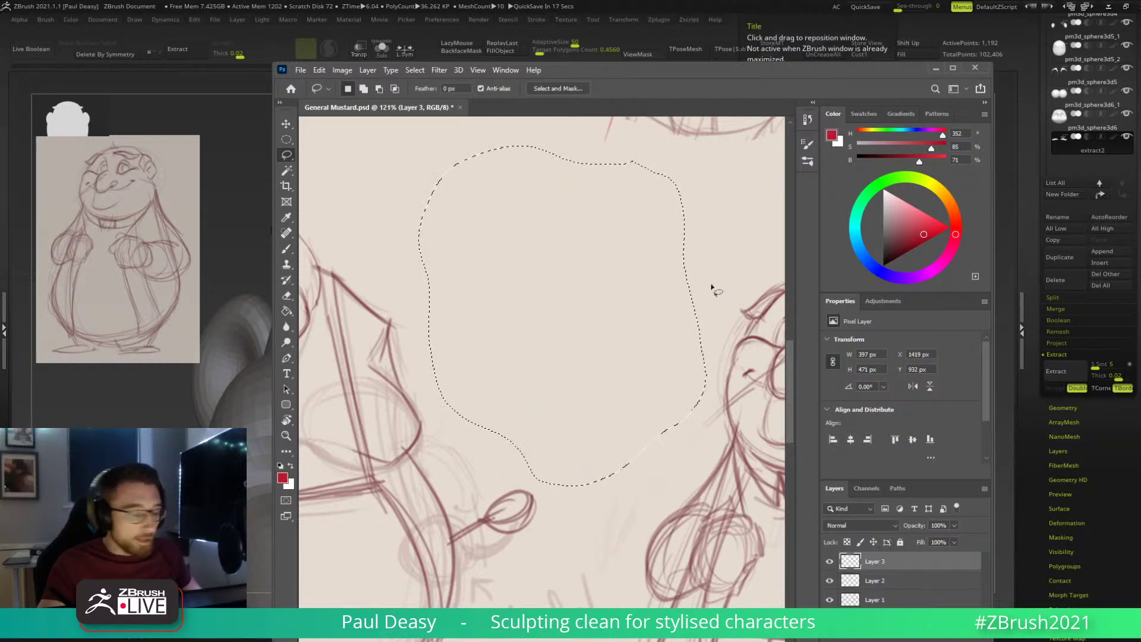
key(ctrl+d)
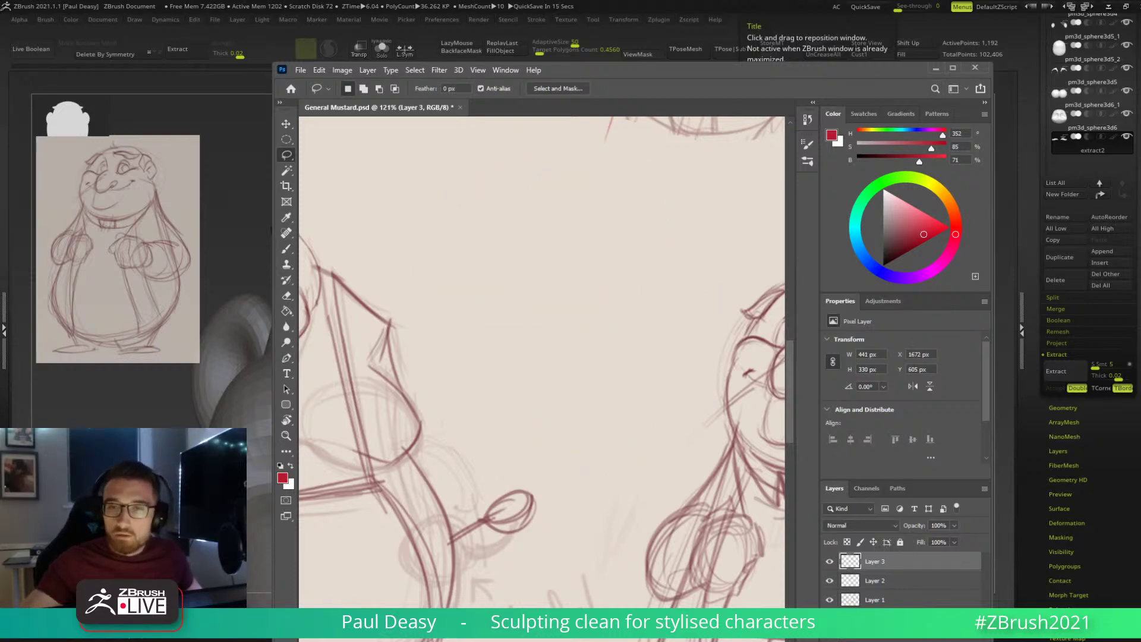
drag(853, 73, 1140, 78)
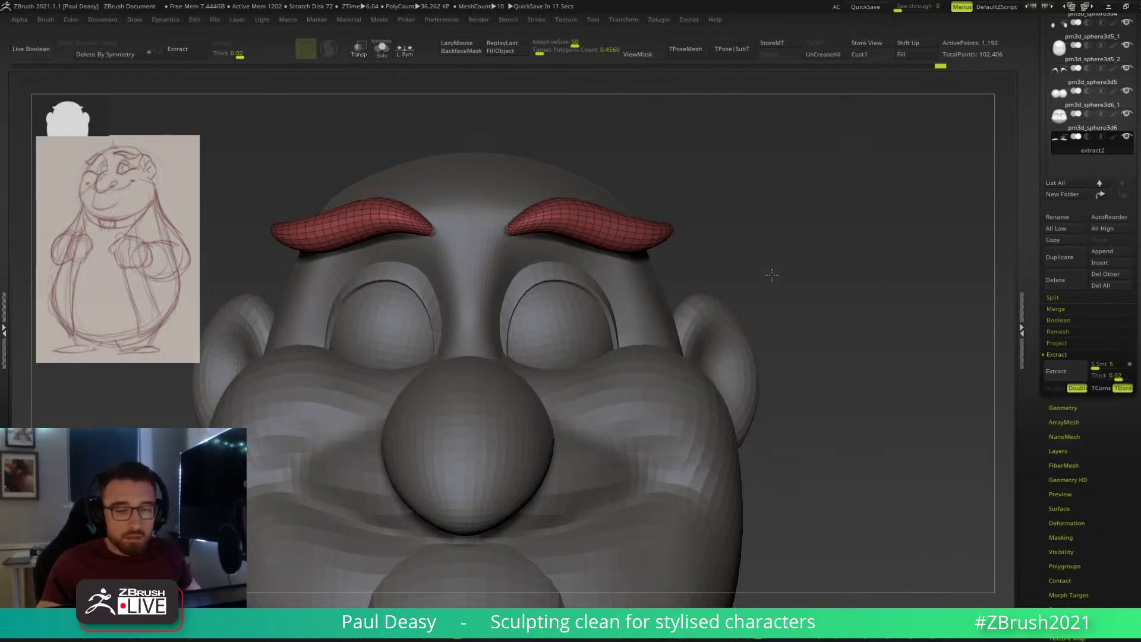
Refine the transition between the back of the skull and the neck in side view, working on both the head and neck subtools.
alt+drag(772, 273, 770, 293)
alt+click(506, 328)
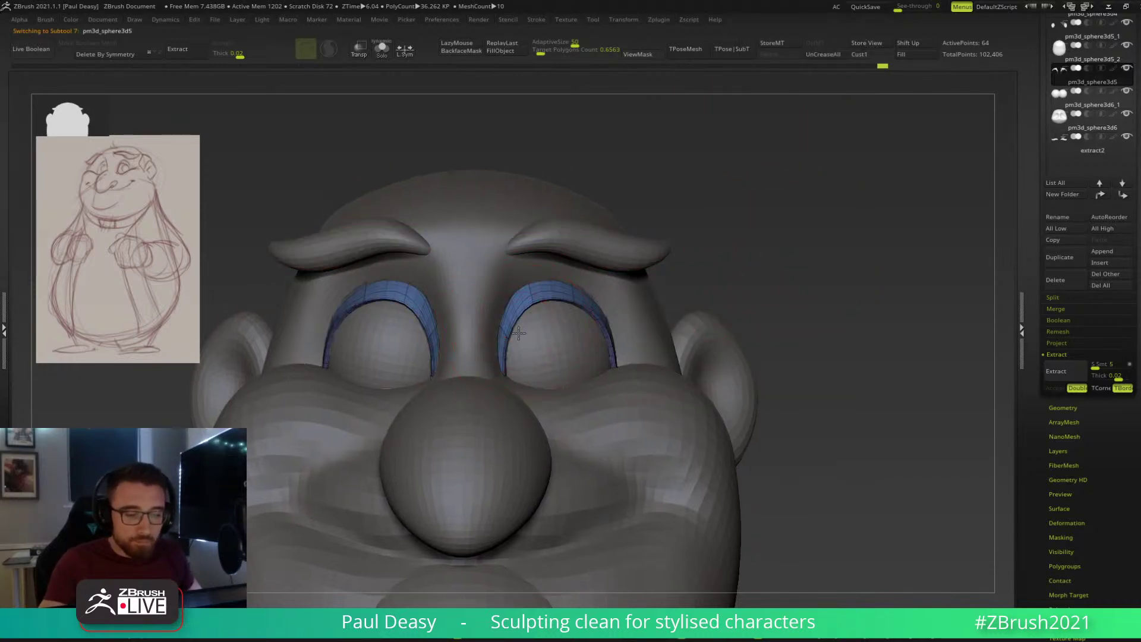
right_drag(520, 333, 509, 324)
drag(796, 256, 702, 249)
alt+drag(766, 505, 630, 290)
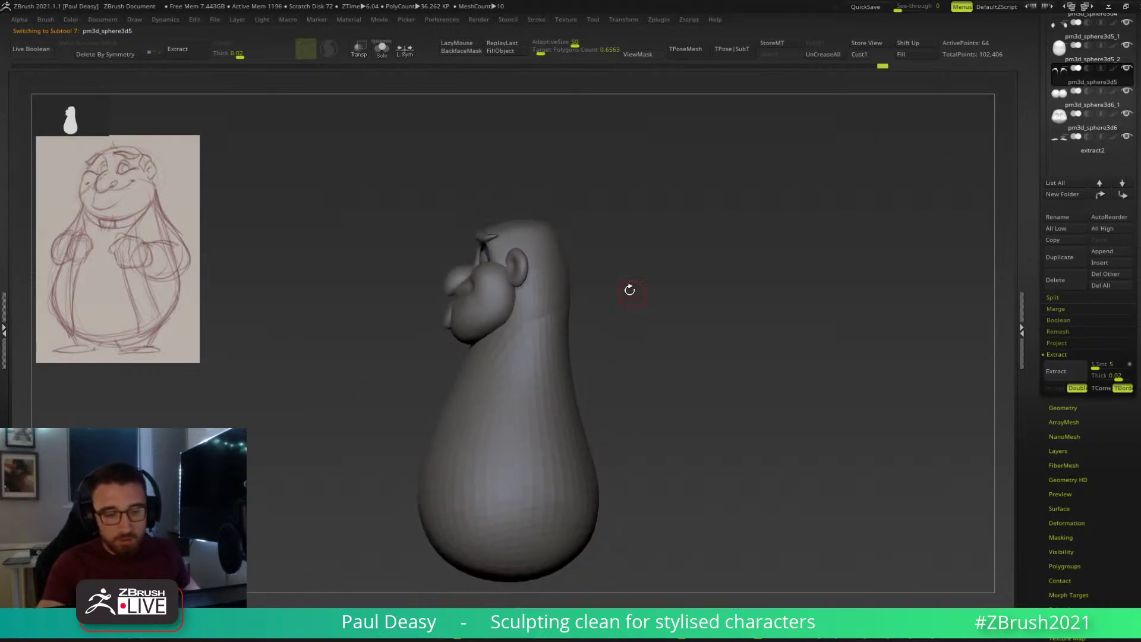
alt+click(566, 271)
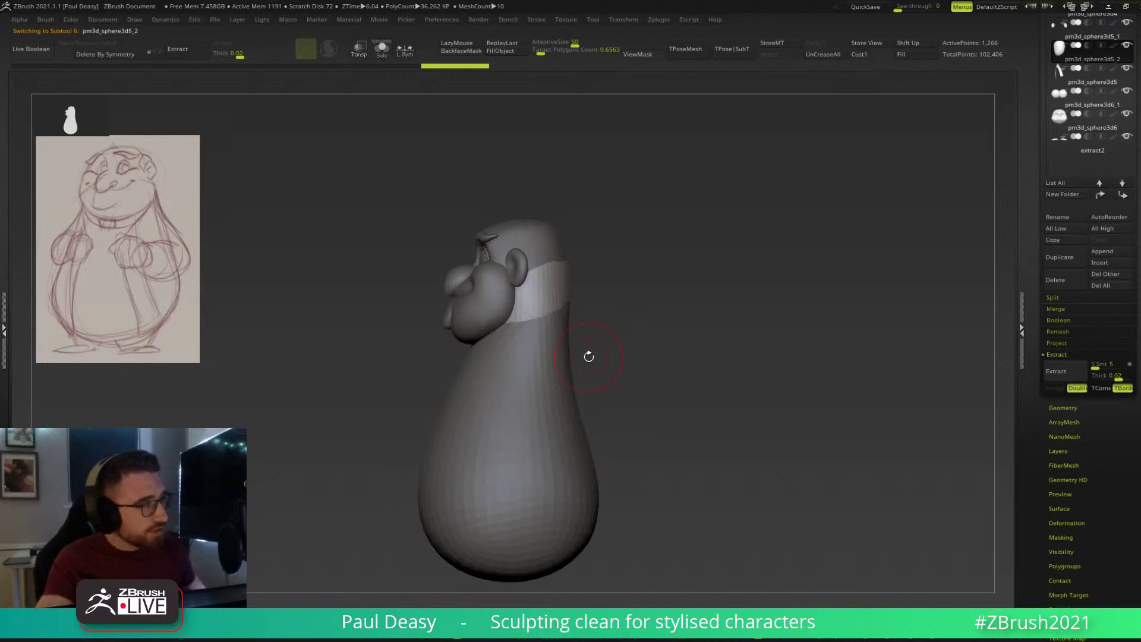
key(space)
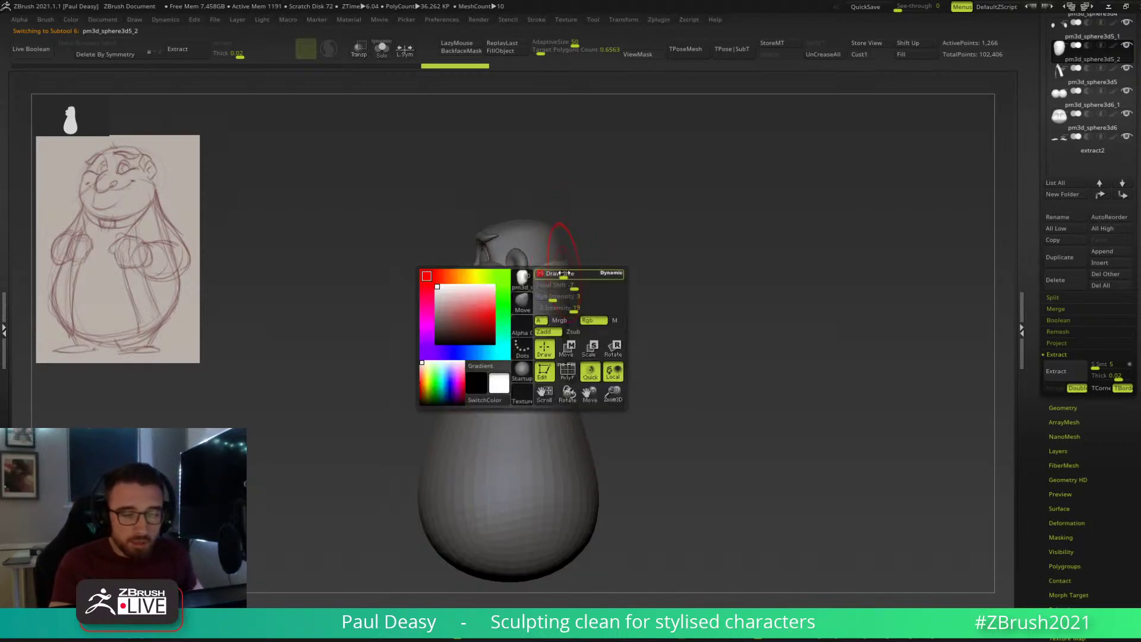
alt+click(561, 275)
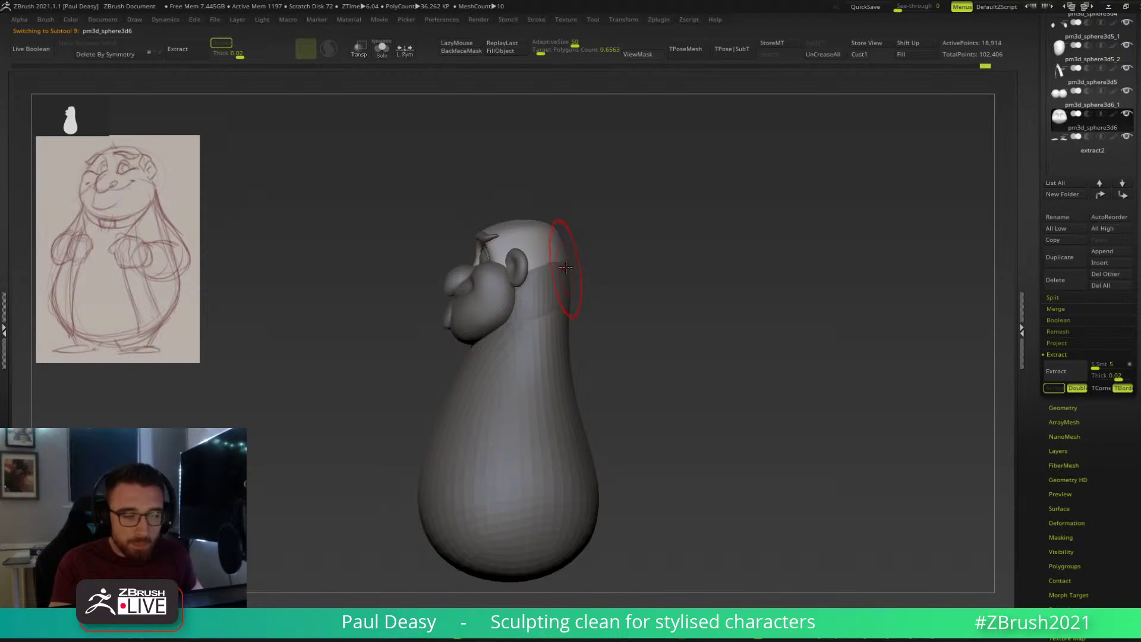
alt+click(561, 256)
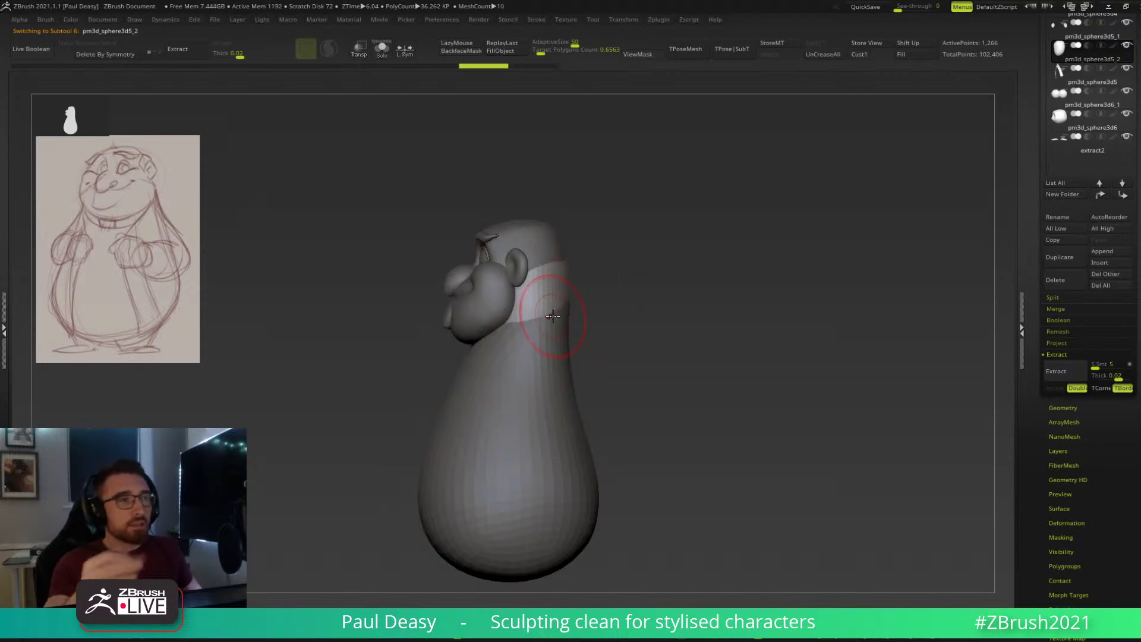
Even out the seam between the skull and the neck band from behind with the Move brush on both subtools.
drag(596, 245, 595, 298)
alt+click(597, 290)
key(space)
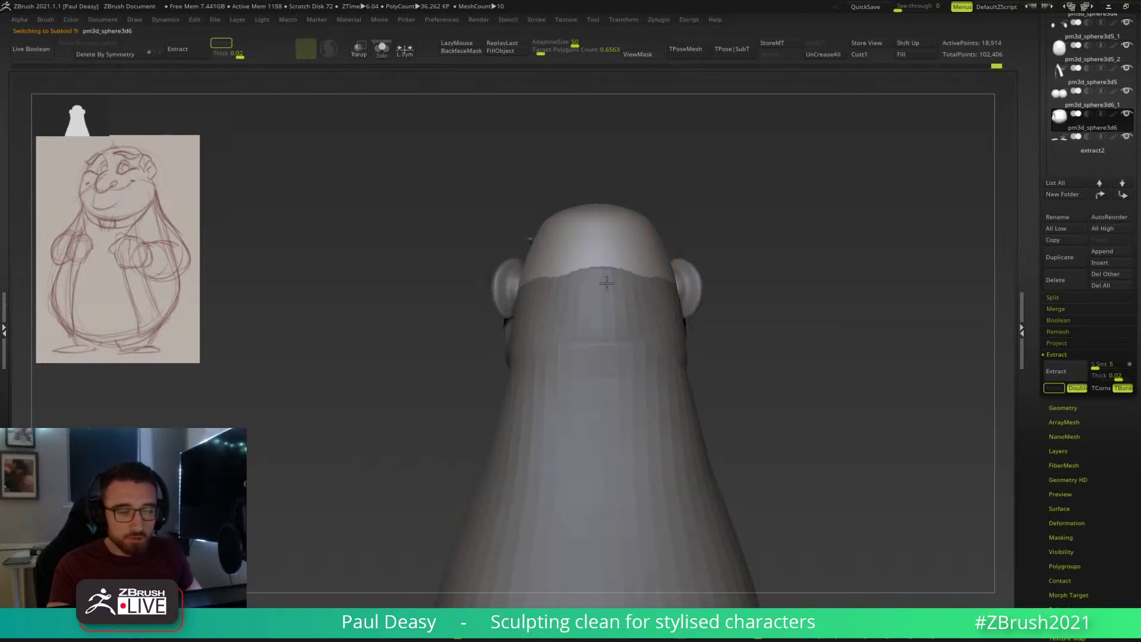
drag(648, 280, 650, 286)
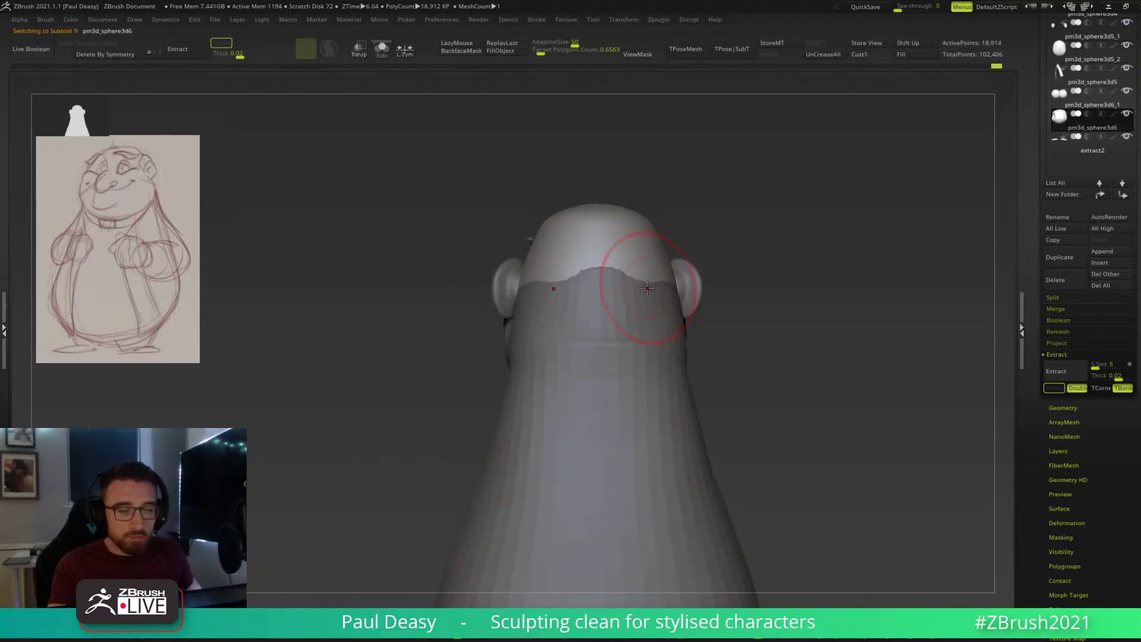
alt+click(648, 288)
mouse_move(613, 274)
mouse_down()
mouse_move(614, 257)
mouse_move(637, 268)
mouse_up()
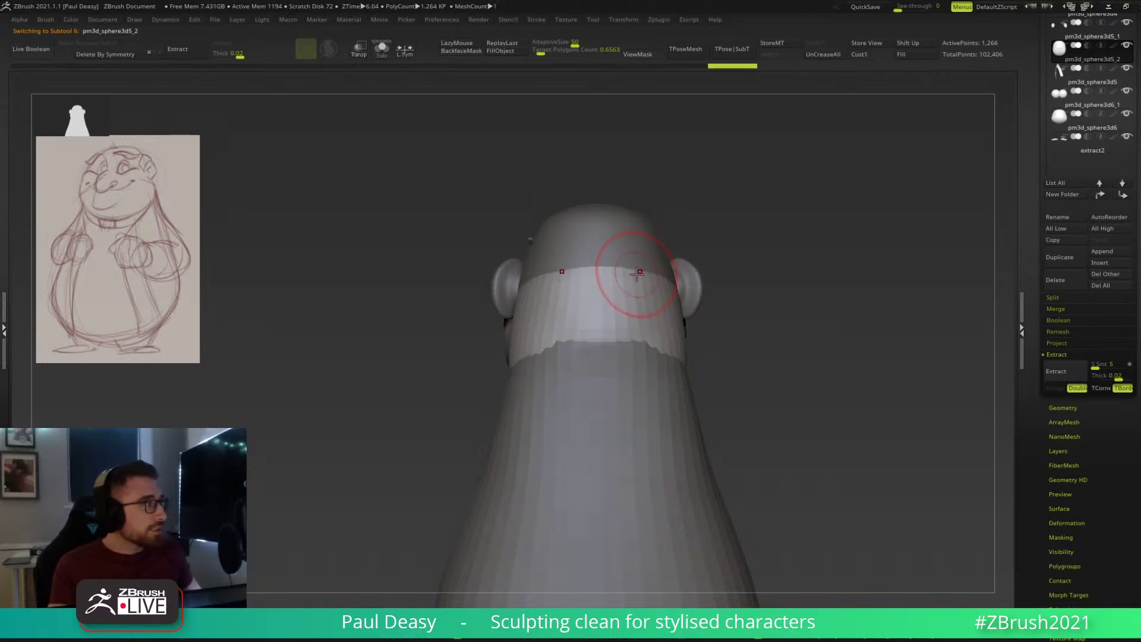
key(space)
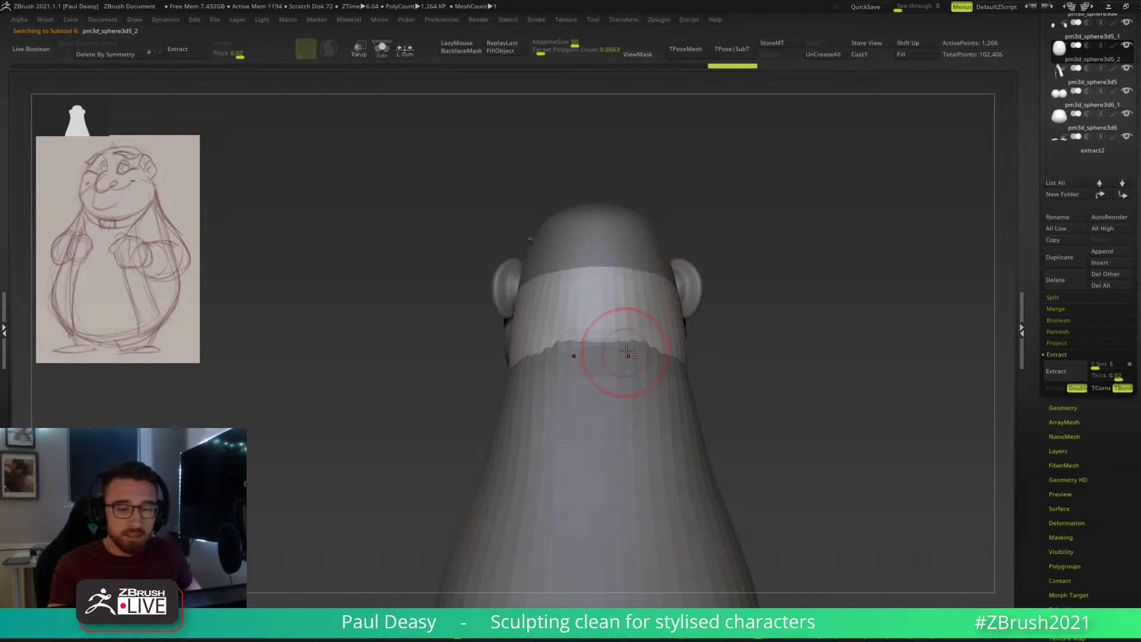
Adjust the neck band behind the ear and smooth its sides from the back view.
mouse_move(624, 355)
alt+mouse_down()
mouse_move(683, 378)
mouse_move(696, 361)
mouse_move(605, 349)
mouse_move(645, 358)
mouse_move(618, 362)
alt+mouse_up()
drag(773, 367, 826, 376)
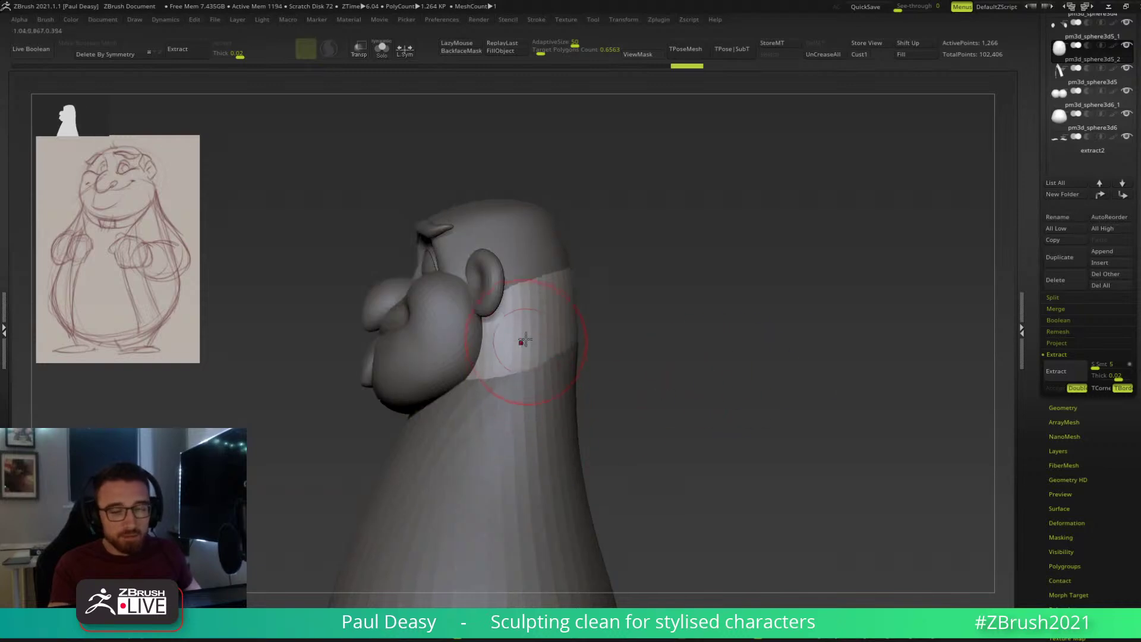
drag(591, 426, 699, 278)
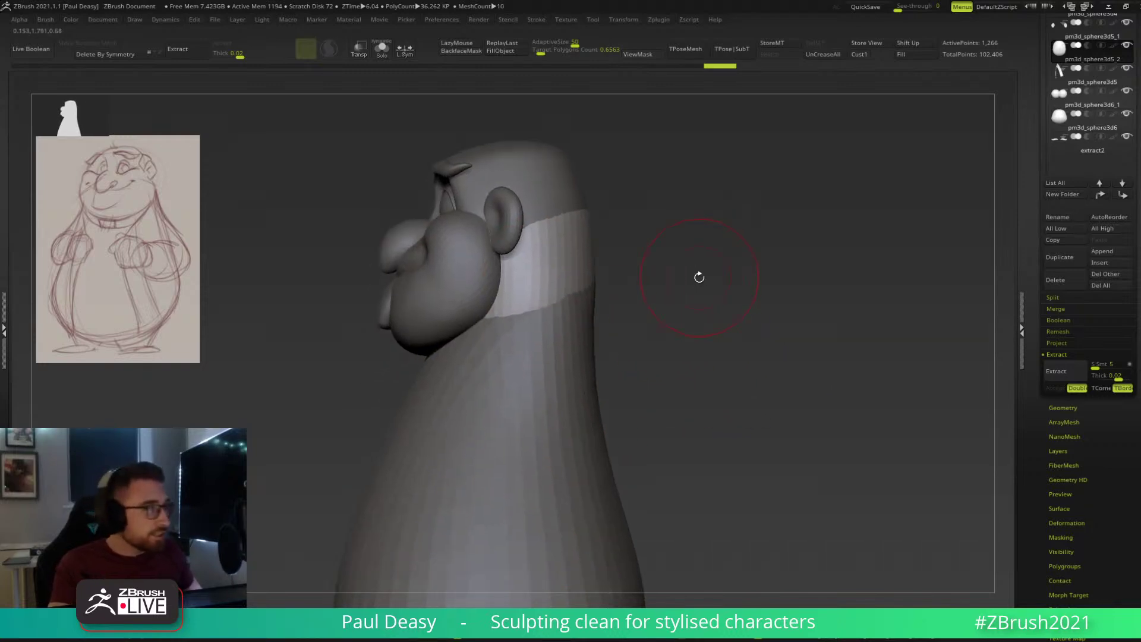
drag(651, 336, 662, 335)
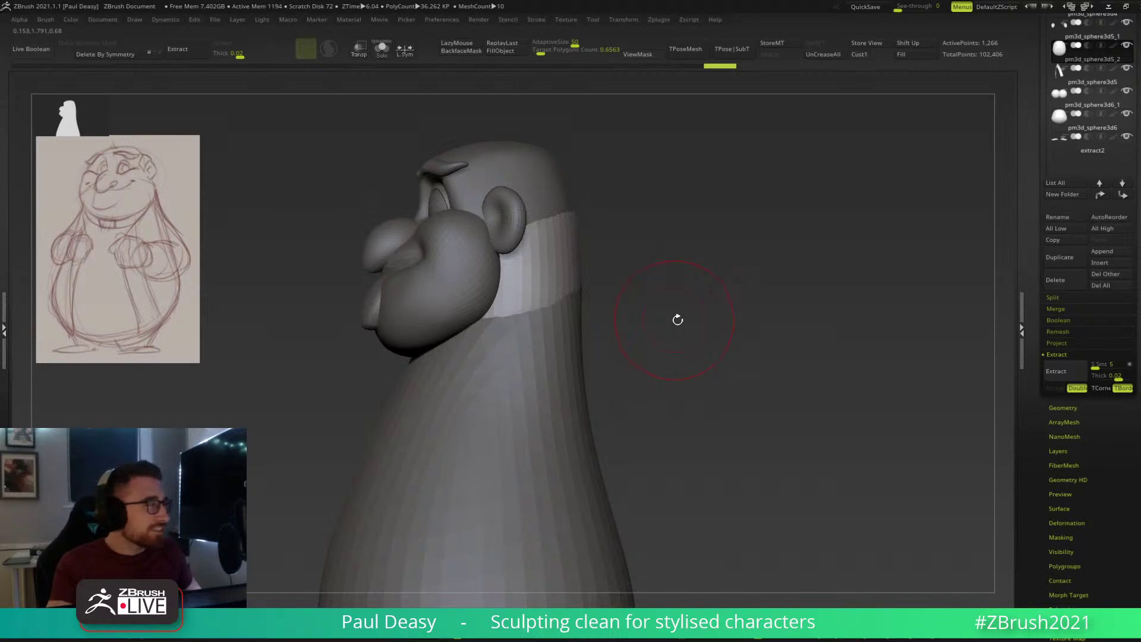
drag(678, 304, 604, 280)
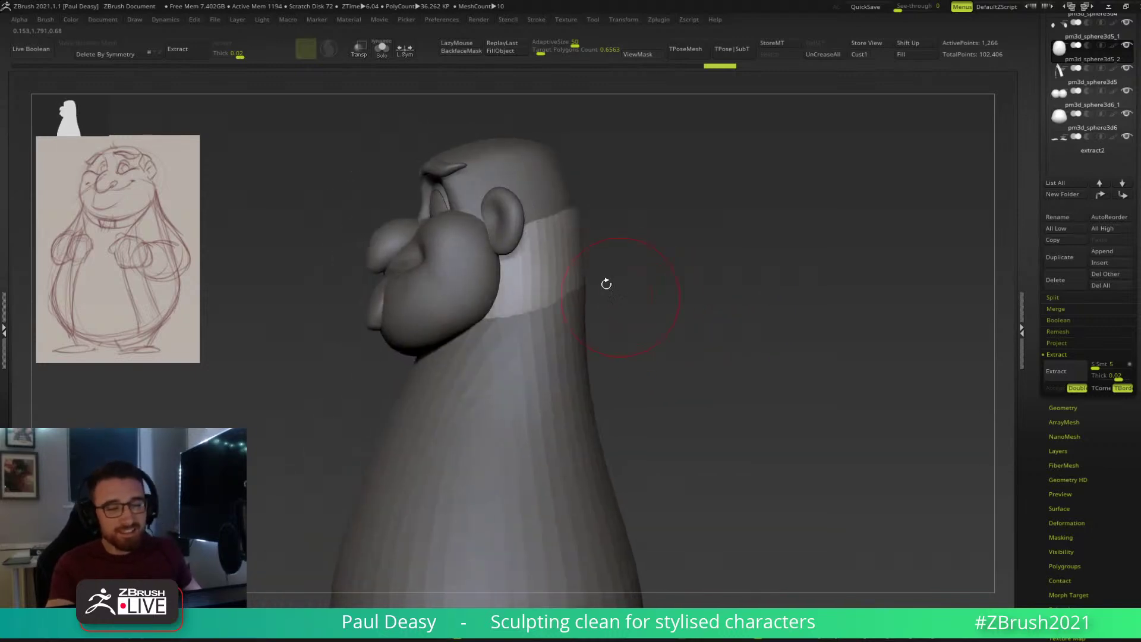
mouse_move(624, 262)
mouse_down()
mouse_move(656, 270)
mouse_move(657, 297)
mouse_move(594, 291)
mouse_up()
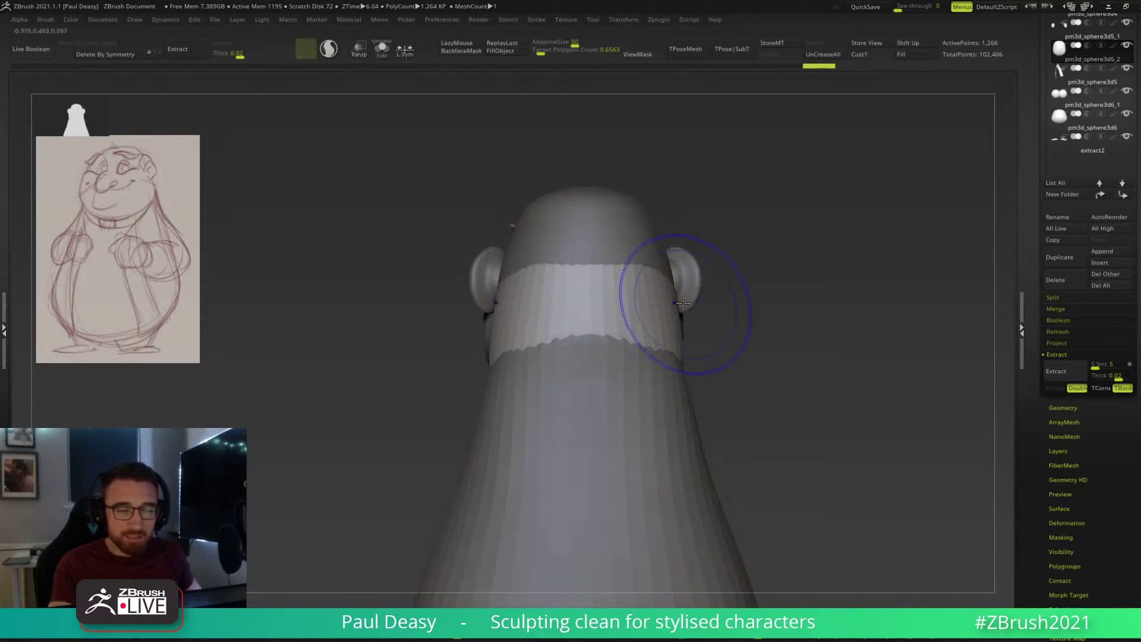
key(space)
Reshape the sides of the upper body below the neck from behind, and refine the back of the neck band in side view.
mouse_move(704, 390)
alt+mouse_down()
mouse_move(663, 337)
mouse_move(649, 341)
alt+mouse_up()
alt+click(635, 341)
key(space)
key(space)
mouse_move(637, 284)
mouse_down()
mouse_move(647, 273)
mouse_move(660, 312)
mouse_move(637, 343)
mouse_move(744, 331)
mouse_move(680, 303)
mouse_move(714, 369)
mouse_up()
key(space)
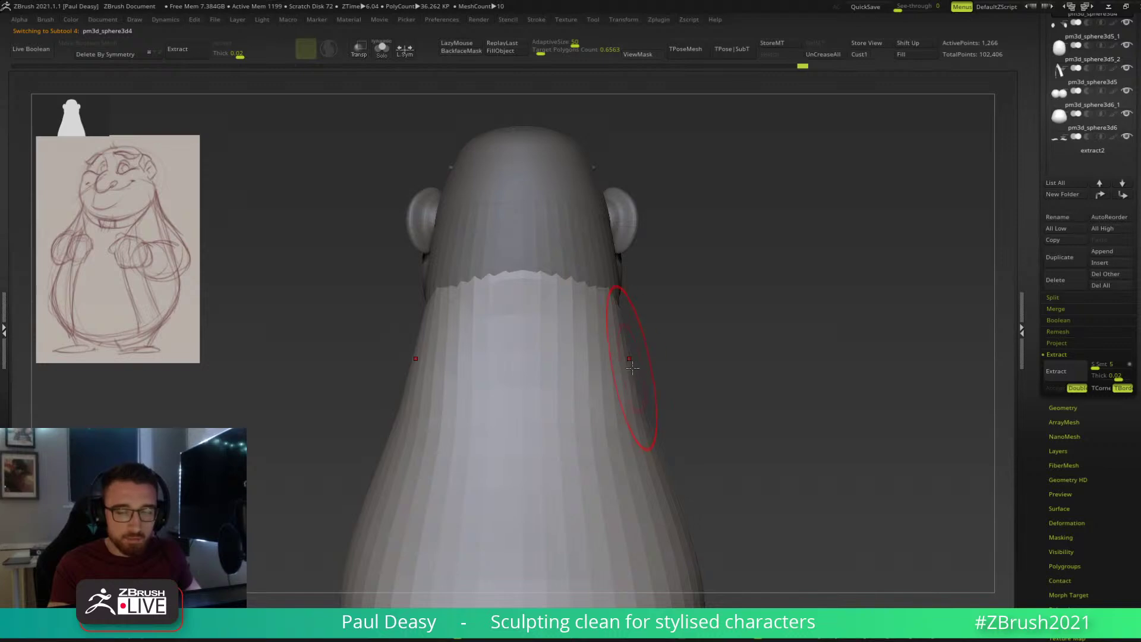
mouse_move(710, 523)
mouse_down()
mouse_move(731, 382)
mouse_move(726, 402)
mouse_move(778, 351)
mouse_up()
alt+click(593, 291)
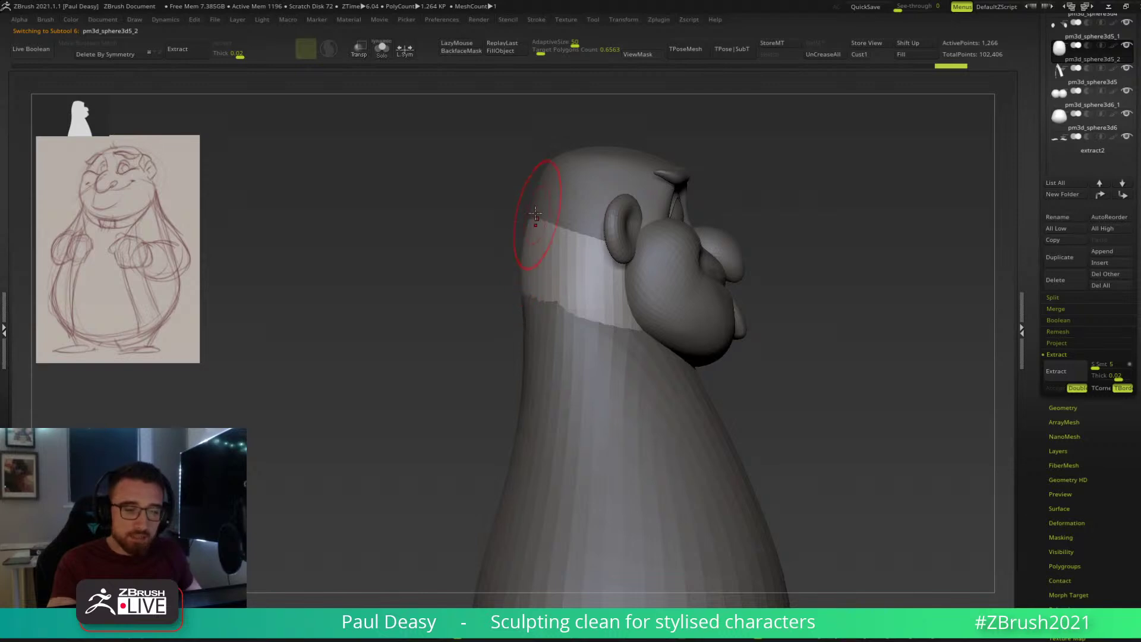
drag(841, 259, 771, 269)
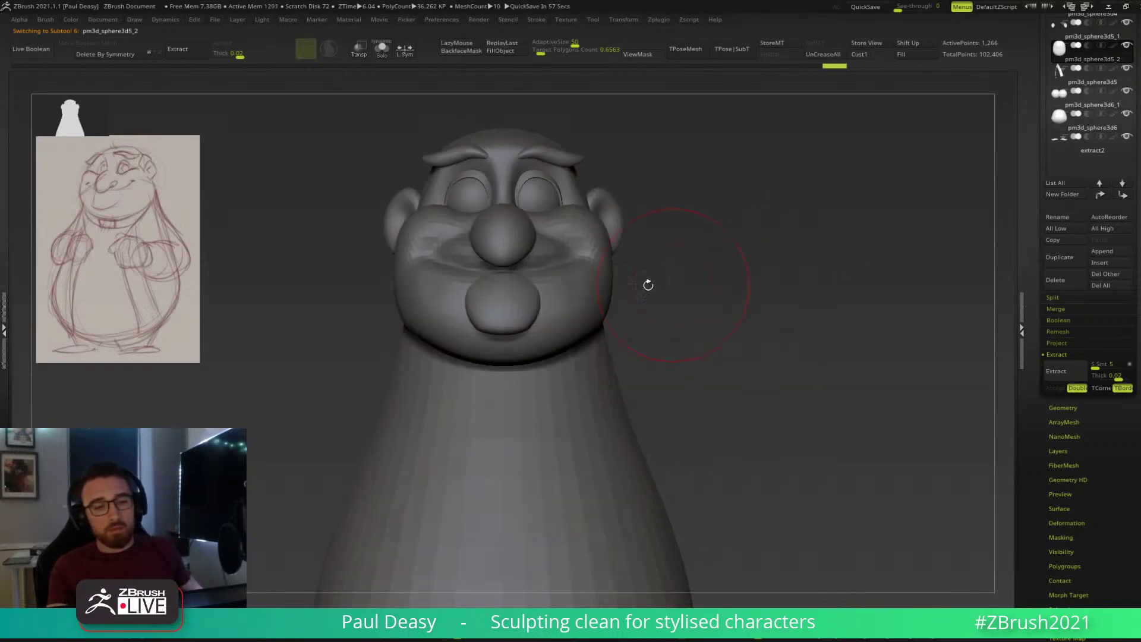
Select the cheek and jaw subtool and reshape the underside of the jaw in three-quarter view.
alt+click(589, 286)
key(space)
mouse_move(690, 266)
alt+mouse_down()
mouse_move(734, 318)
mouse_move(737, 294)
mouse_move(761, 312)
alt+mouse_up()
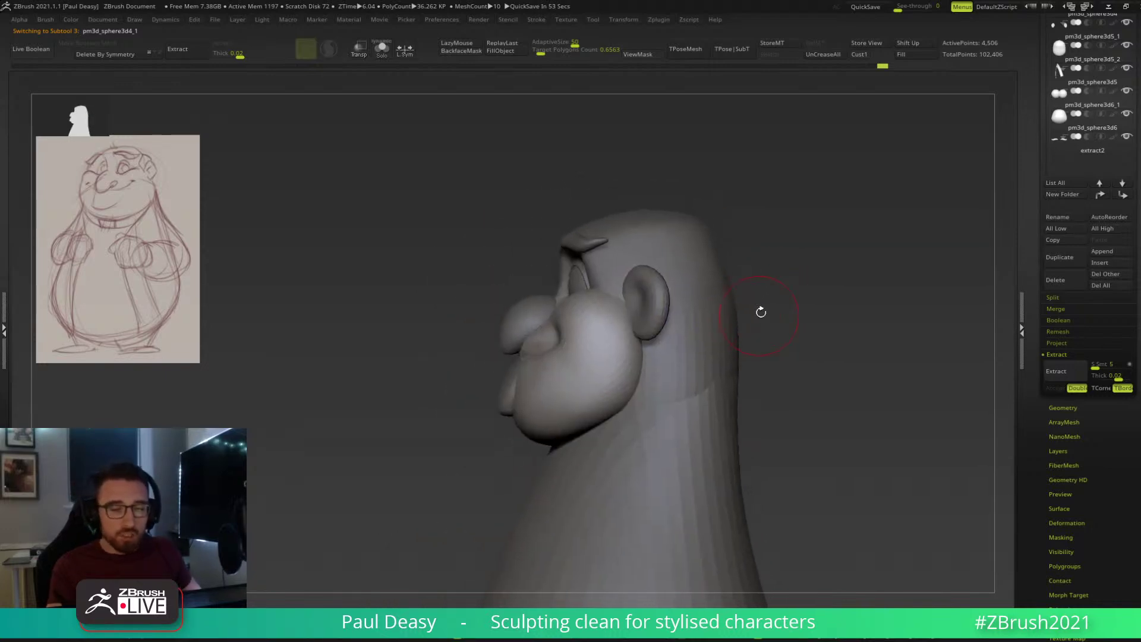
right_drag(618, 369, 575, 424)
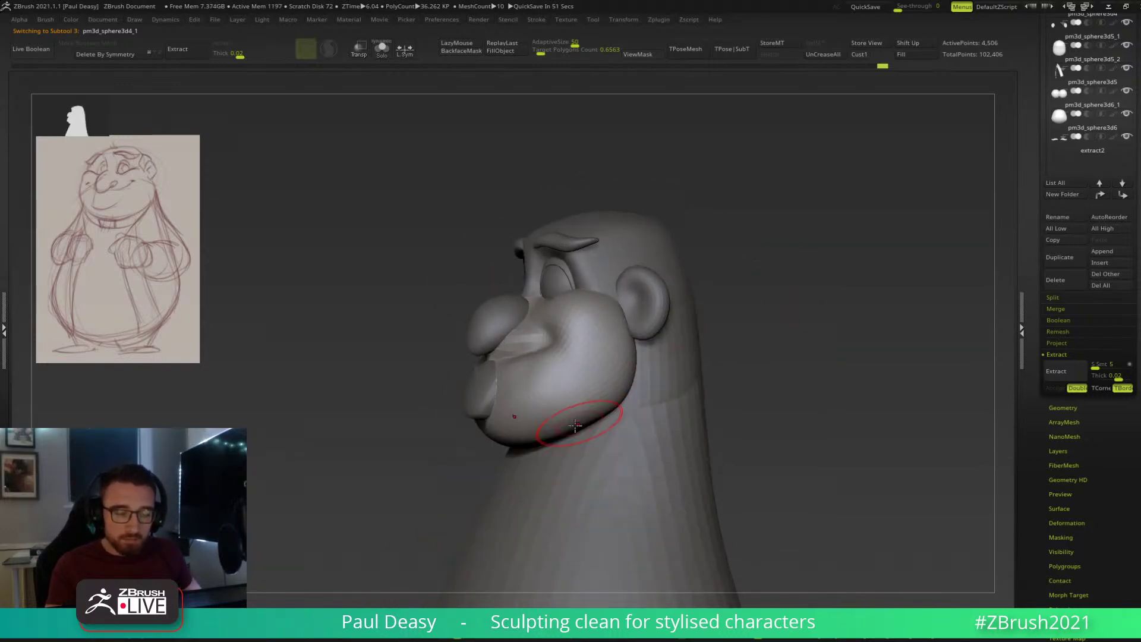
drag(569, 408, 549, 420)
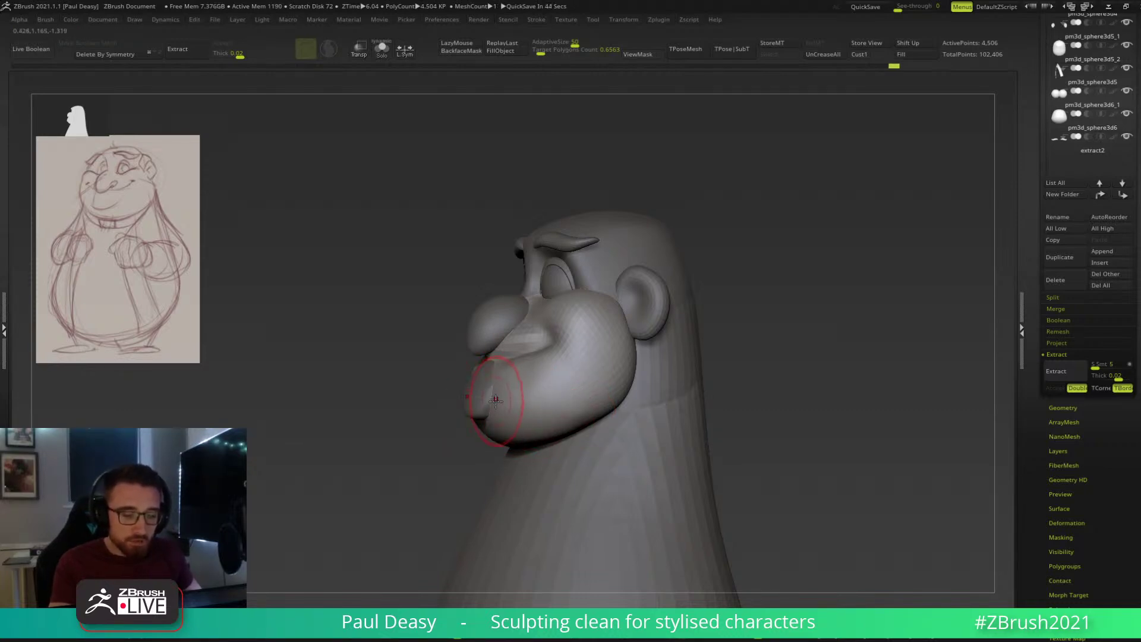
Adjust the lower face beside the mouth with a resized Move brush, keeping the cheek form clean from three-quarter and side views.
right_drag(495, 401, 492, 393)
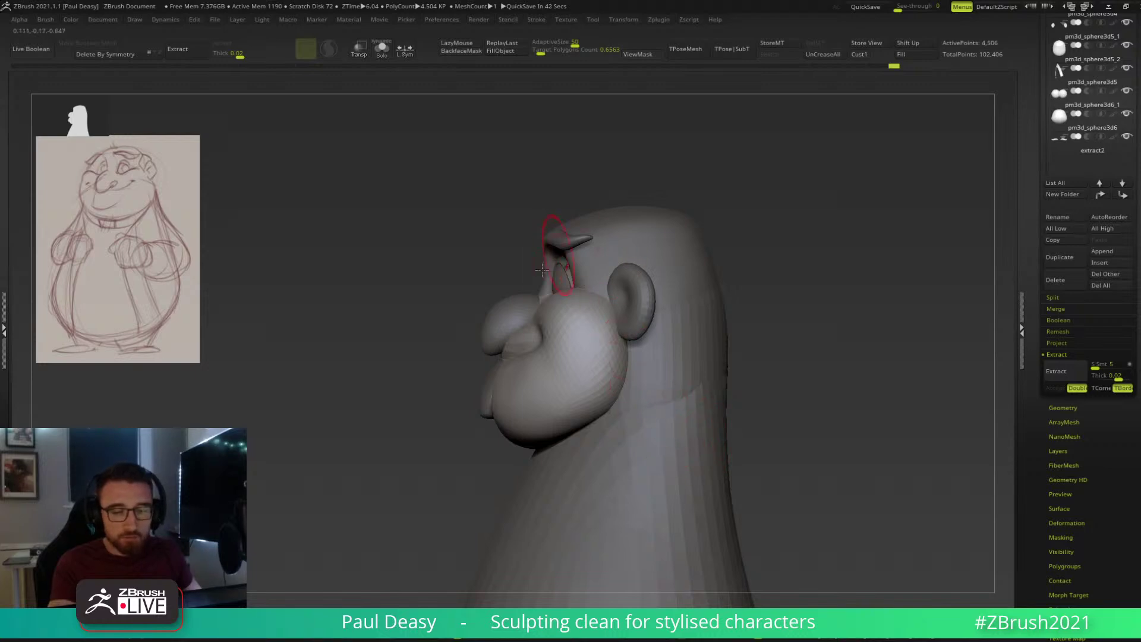
right_drag(594, 364, 511, 384)
key(space)
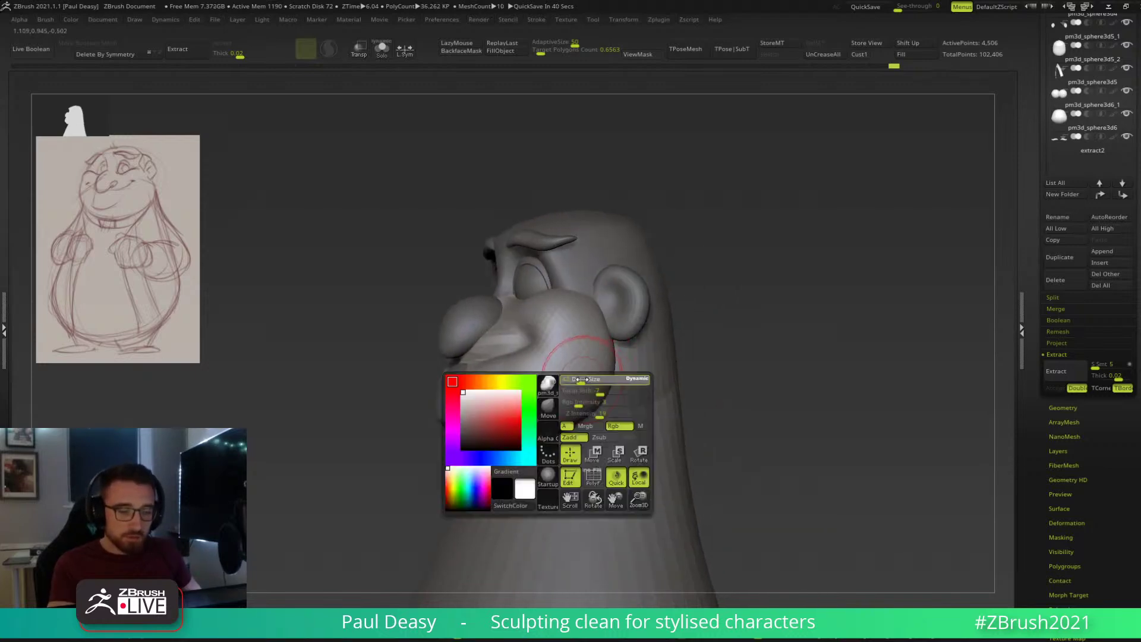
key(space)
drag(511, 385, 503, 379)
right_drag(736, 306, 688, 331)
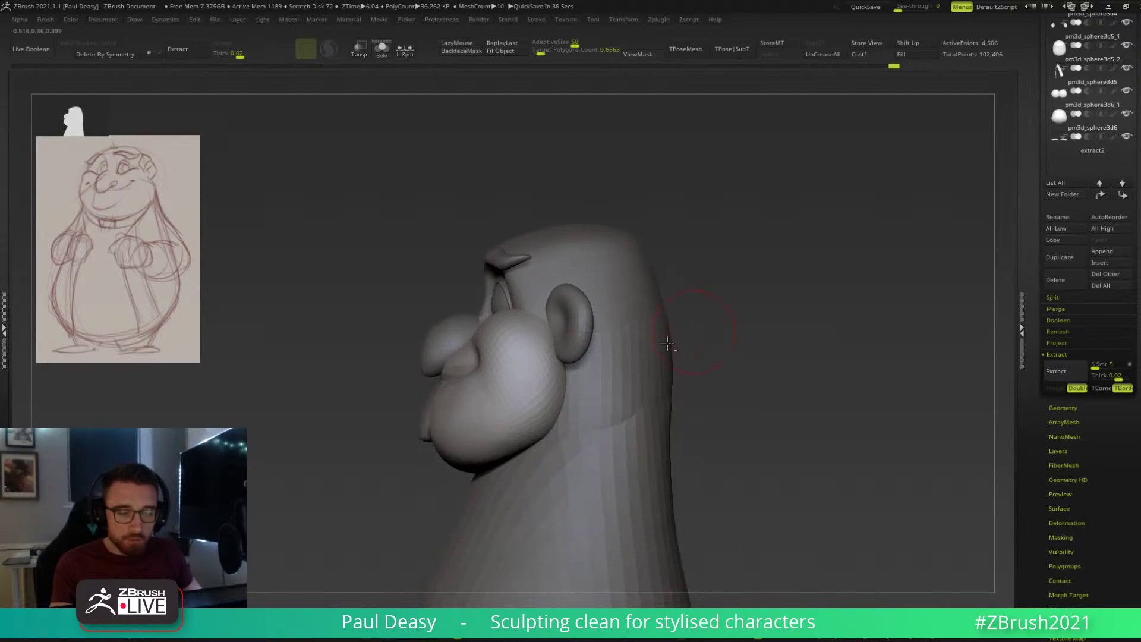
Select the ear subtool, isolate it and smooth its form behind the rim, returning to the full head.
alt+click(590, 324)
right_drag(590, 324, 624, 331)
key(shift+f)
mouse_move(591, 285)
right_down()
mouse_move(612, 324)
mouse_move(596, 324)
mouse_move(677, 351)
mouse_move(645, 351)
right_up()
key(ctrl+shift+s)
key(shift+f)
right_click(609, 415)
shift+drag(611, 423, 646, 368)
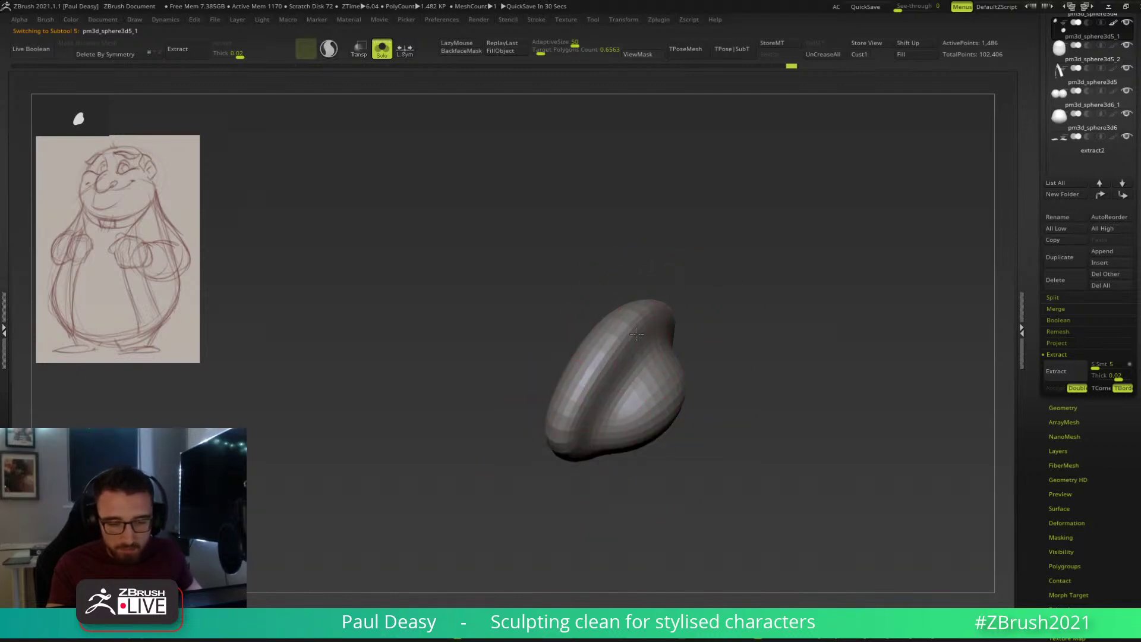
right_drag(728, 343, 743, 358)
mouse_move(689, 395)
shift+mouse_down()
mouse_move(675, 351)
mouse_move(701, 328)
shift+mouse_up()
mouse_move(715, 404)
right_down()
mouse_move(858, 432)
mouse_move(838, 428)
right_up()
key(ctrl+shift+s)
right_drag(885, 314, 678, 323)
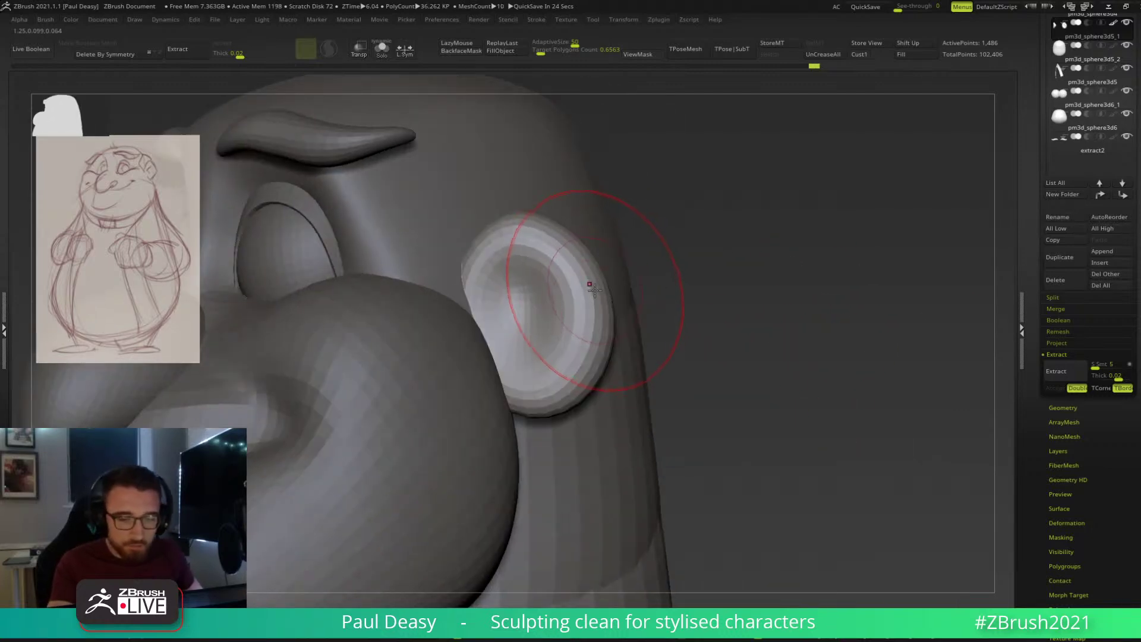
Reshape the ear's outer rim with a resized Move brush in three-quarter and side views.
key(space)
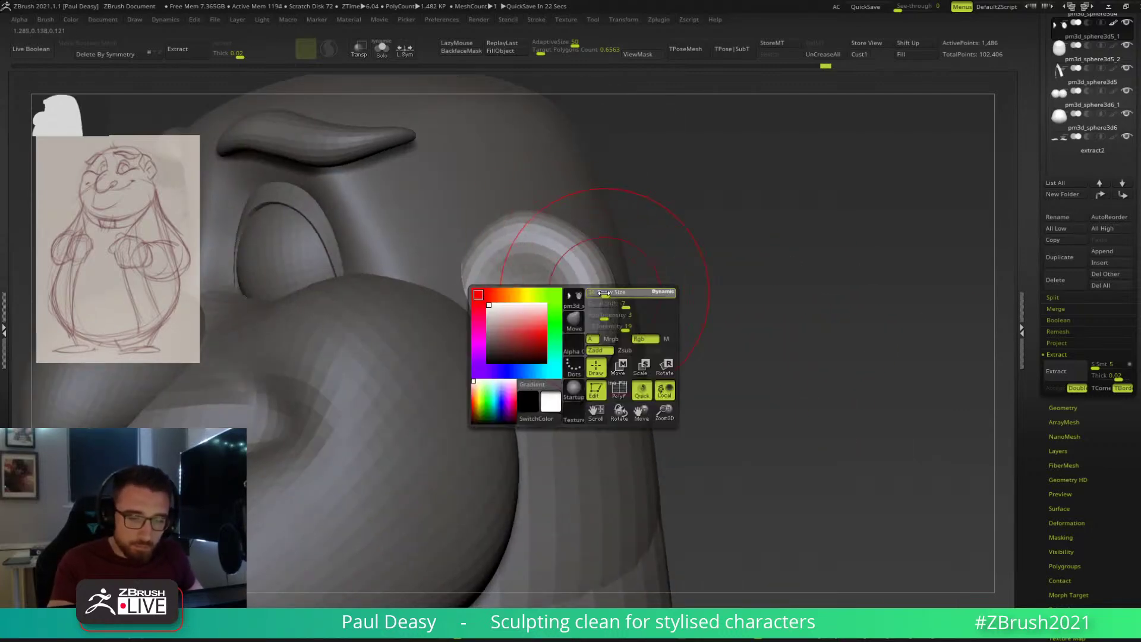
drag(599, 360, 605, 314)
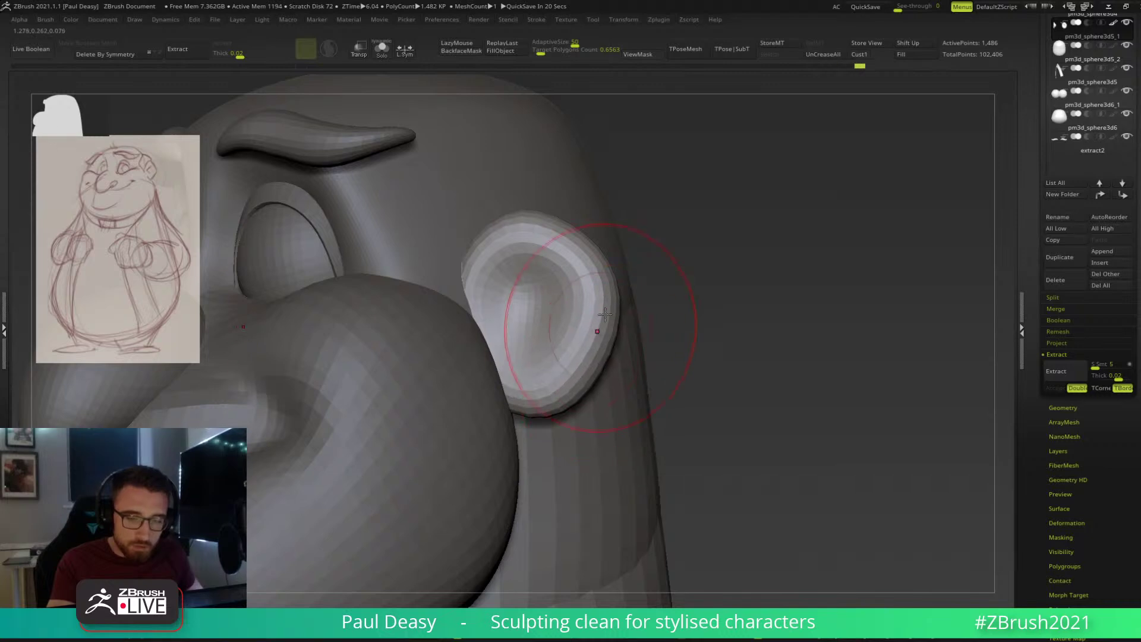
key(space)
drag(722, 309, 684, 302)
key(space)
mouse_move(588, 256)
mouse_down()
mouse_move(727, 214)
mouse_move(782, 220)
mouse_move(591, 231)
mouse_move(574, 268)
mouse_move(521, 252)
mouse_move(555, 261)
mouse_move(602, 345)
mouse_up()
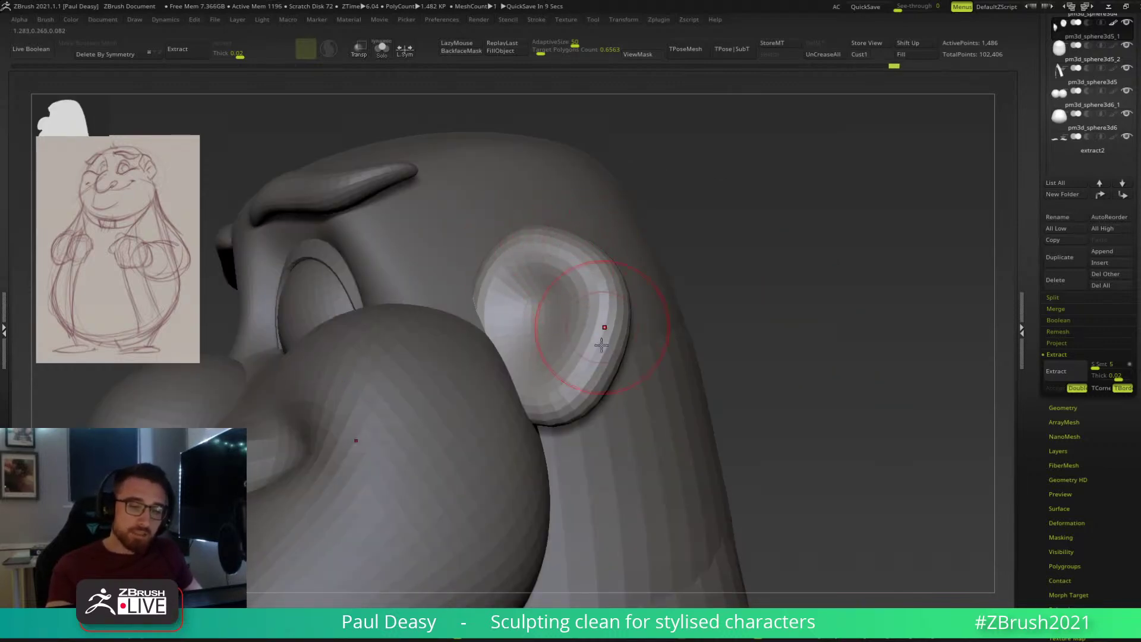
mouse_move(578, 269)
mouse_down()
mouse_move(594, 262)
mouse_move(555, 268)
mouse_up()
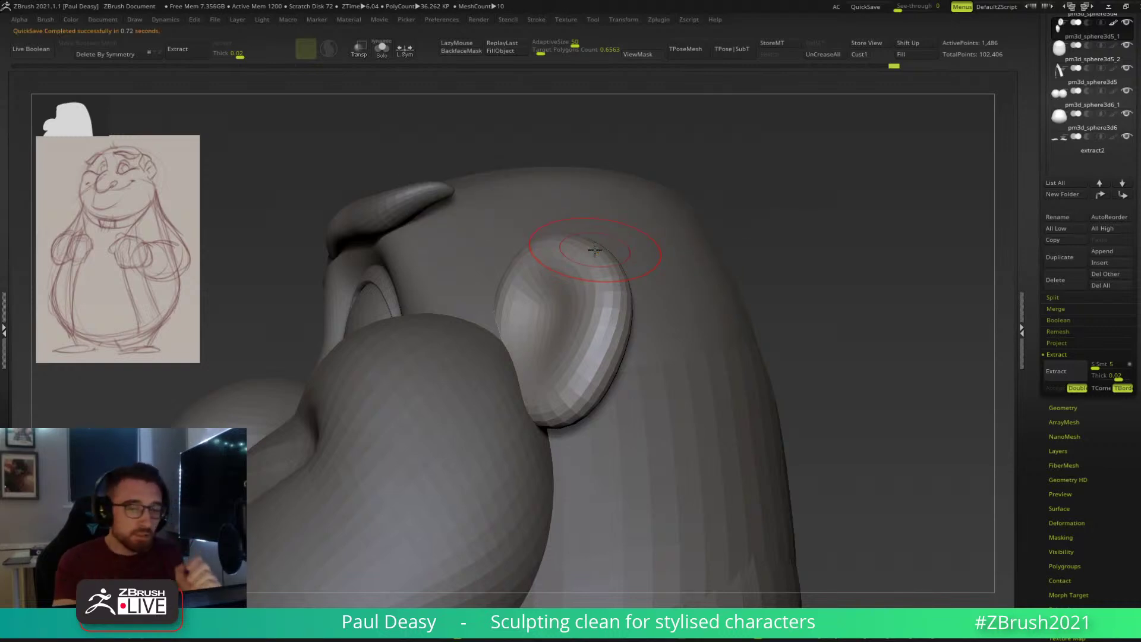
Subdivide the ear three times and define the inner edge of its rim using the DamStandard brush with LazyMouse.
key(ctrl+d)
key(ctrl+d)
key(ctrl+d)
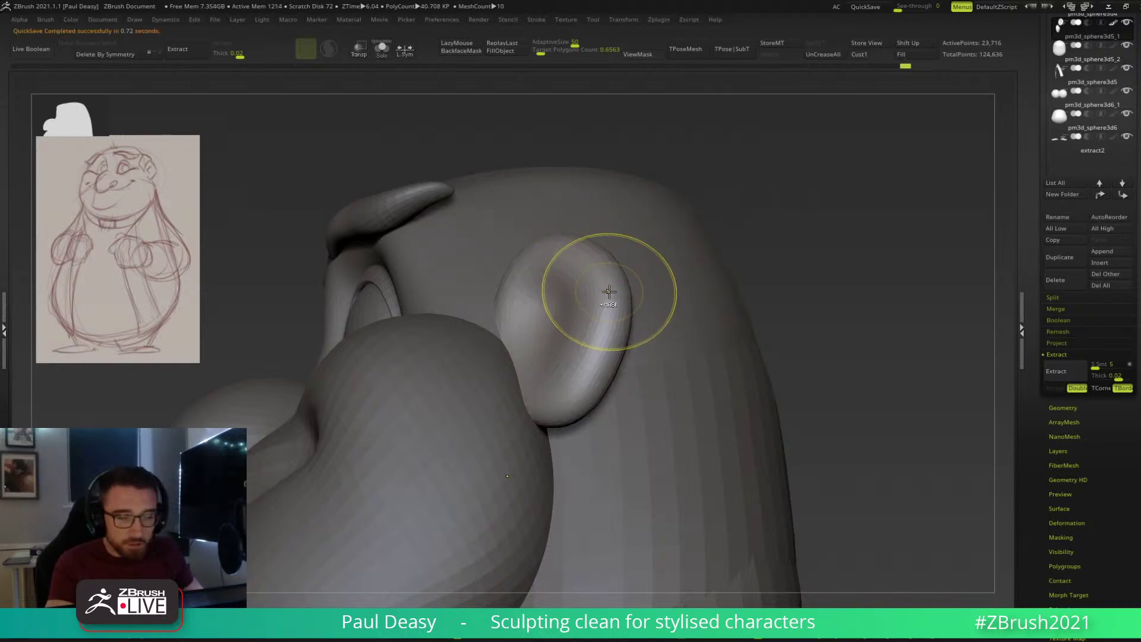
key(l)
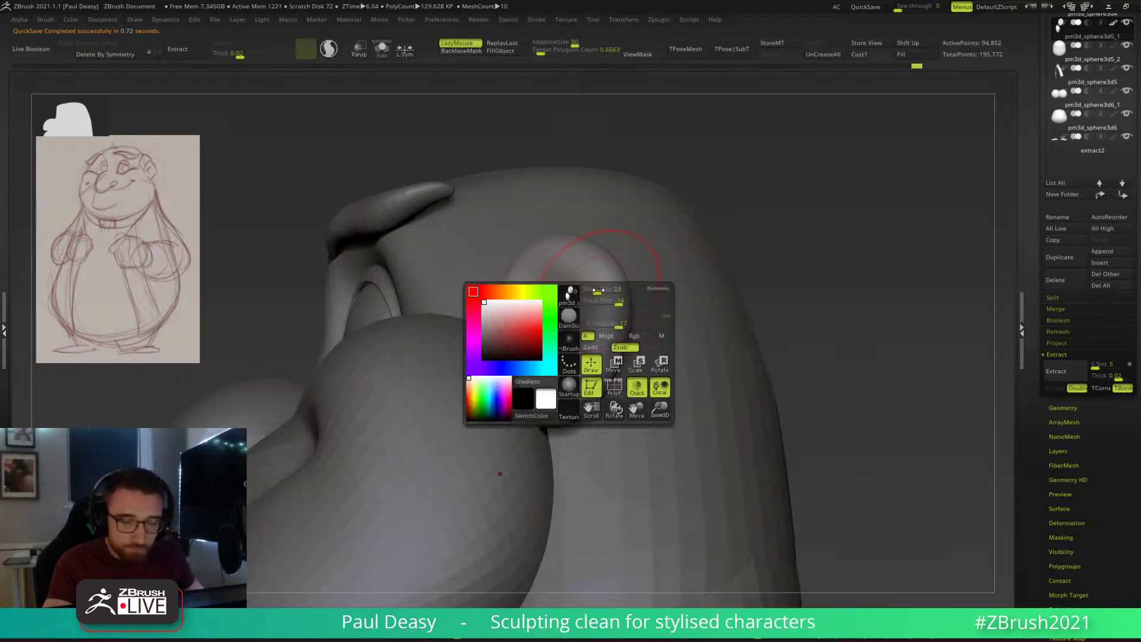
key(space)
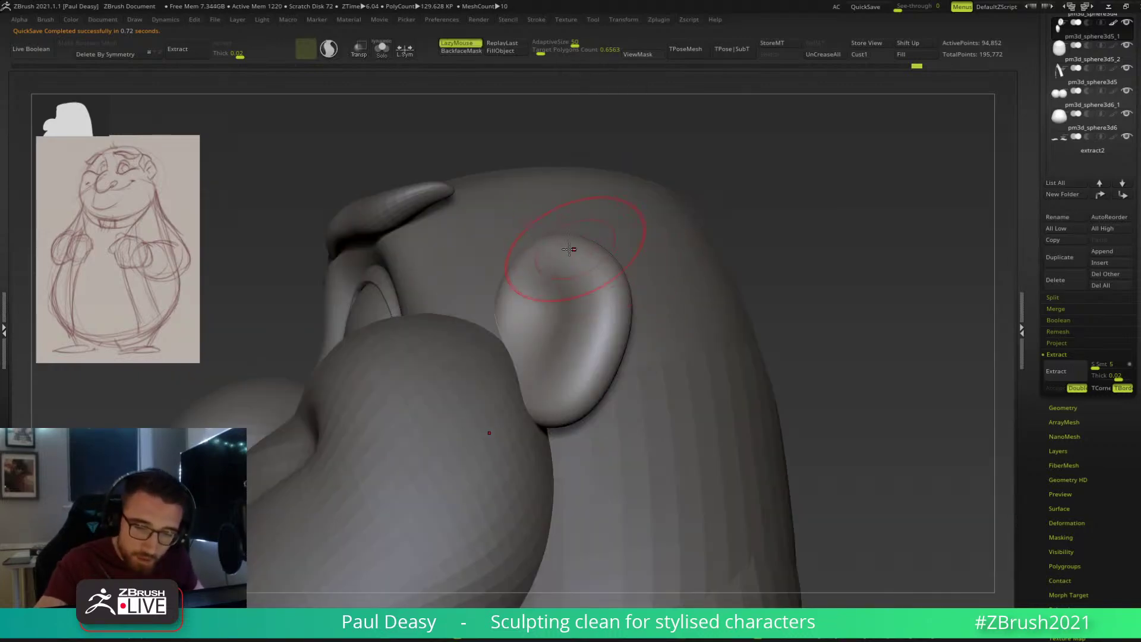
mouse_move(585, 246)
mouse_down()
mouse_move(574, 375)
mouse_move(601, 344)
mouse_move(575, 383)
mouse_up()
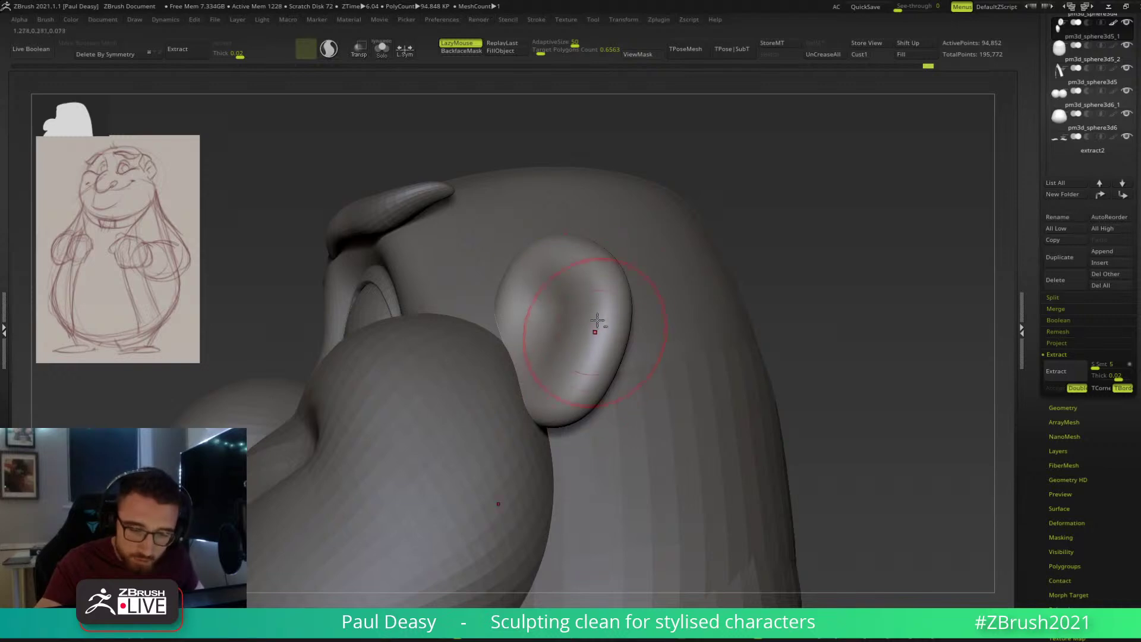
key(space)
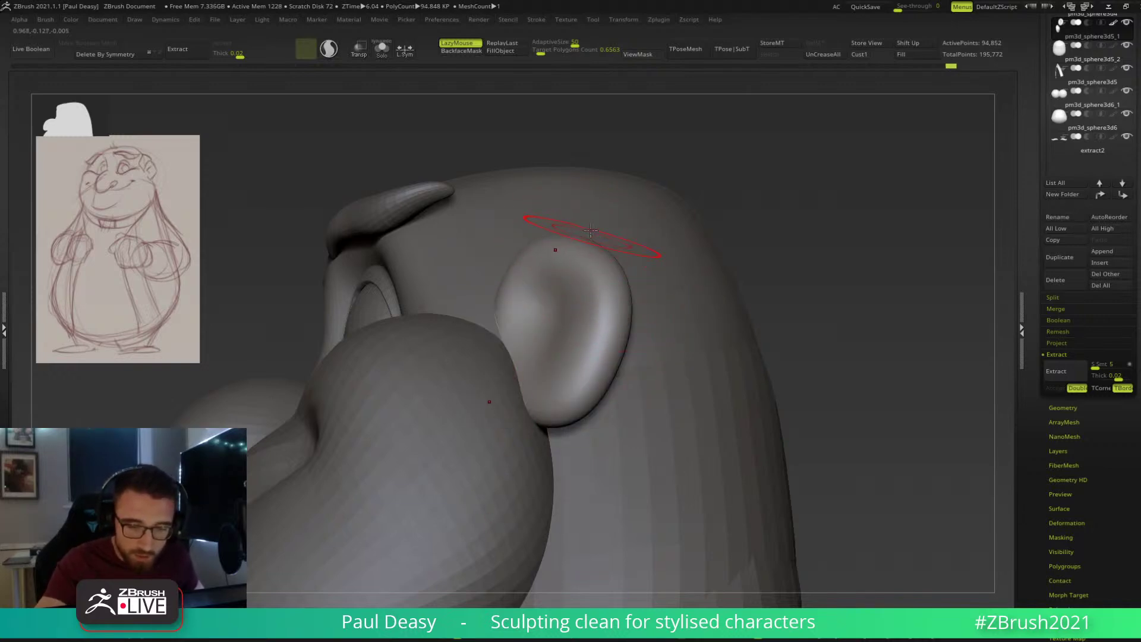
key(space)
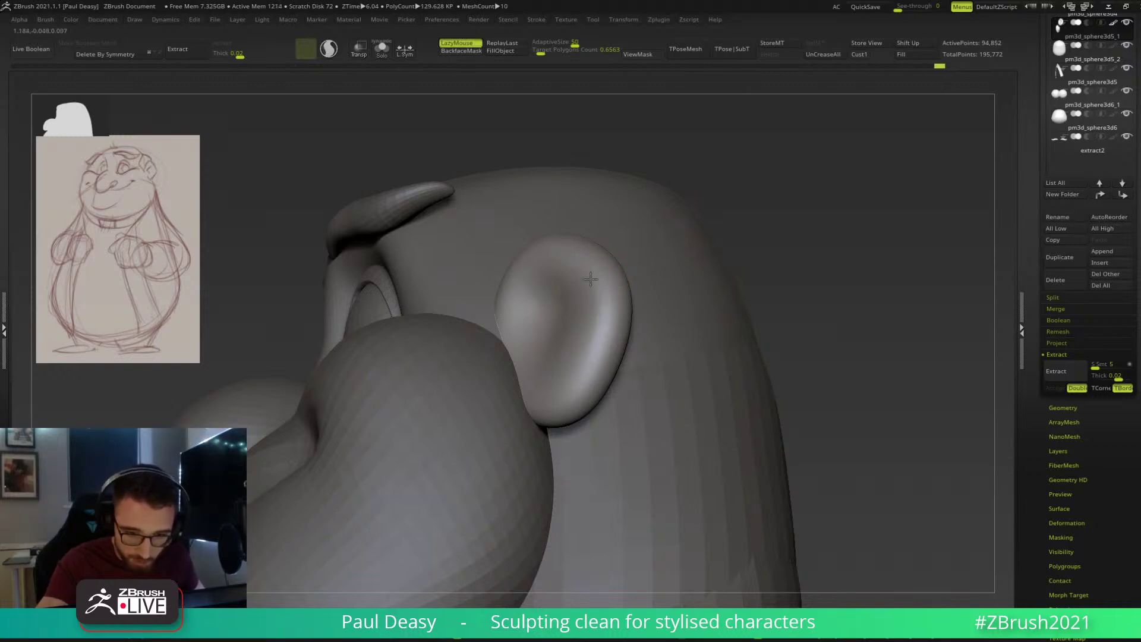
drag(600, 299, 583, 370)
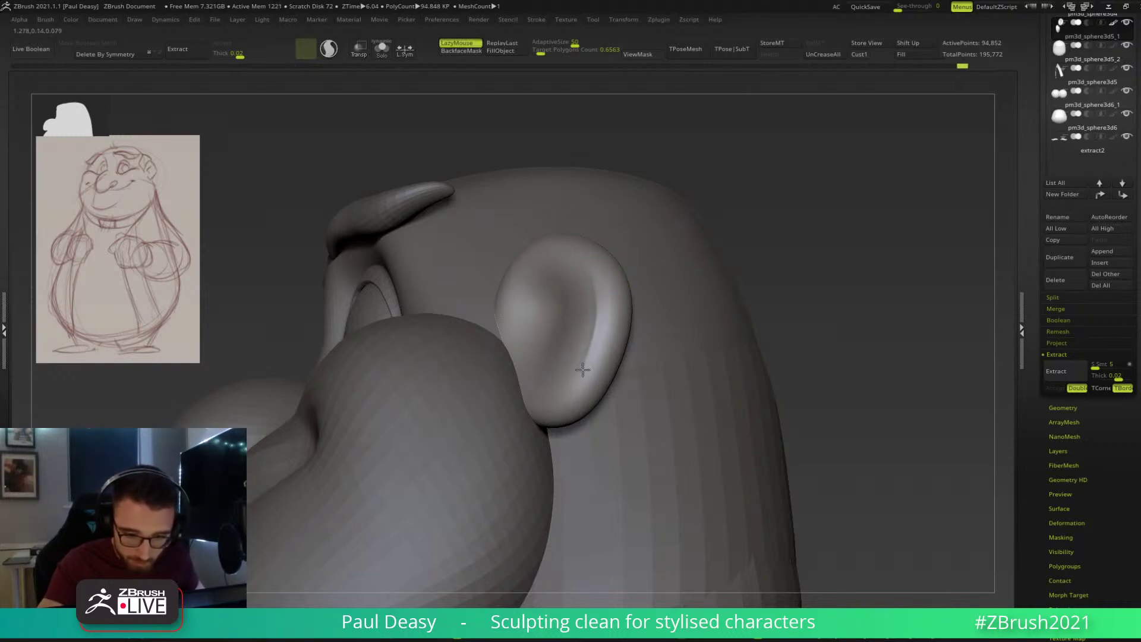
Isolate the ear and test fine lines along its upper rim at different brush sizes.
ctrl+right_drag(613, 351, 599, 361)
mouse_move(614, 323)
right_down()
mouse_move(609, 237)
mouse_move(693, 293)
mouse_move(712, 360)
right_up()
key(alt+s)
key(l)
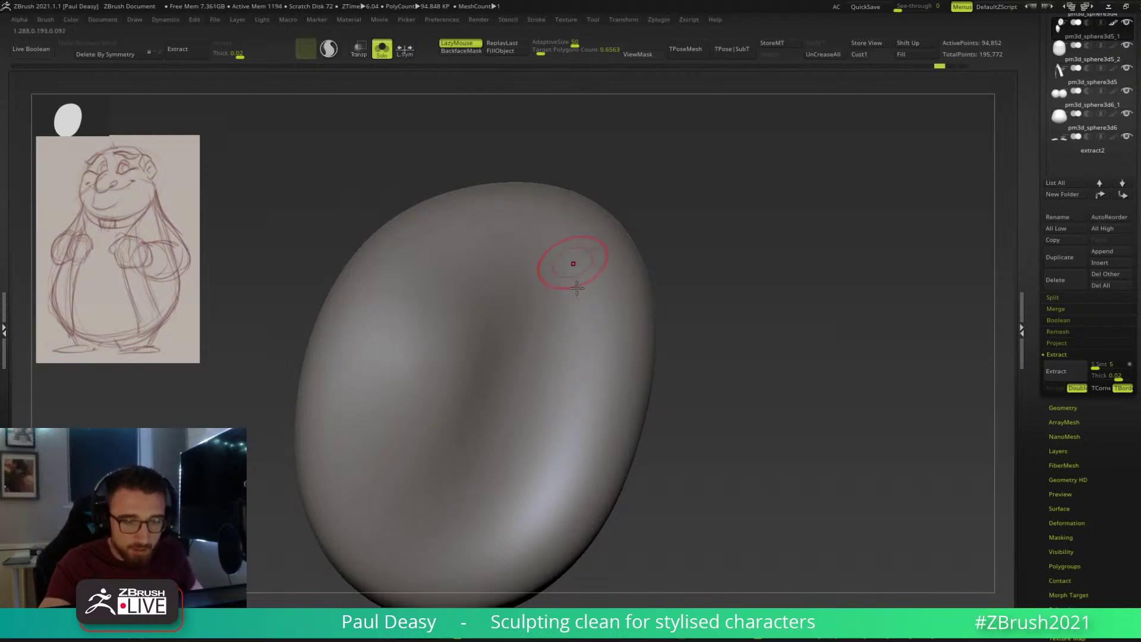
key(space)
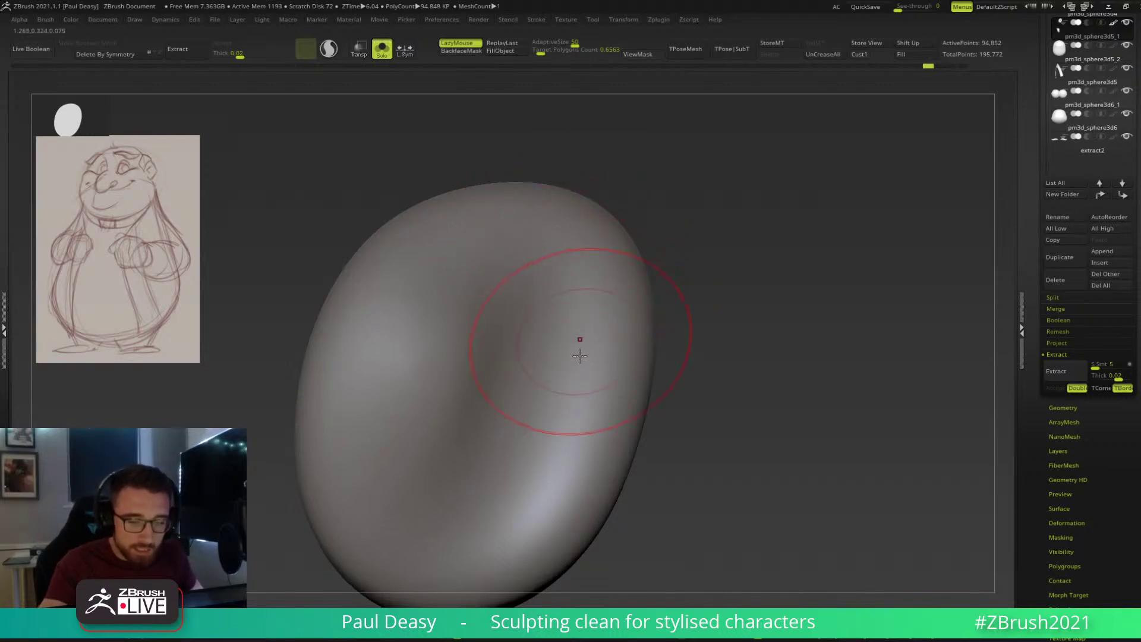
key(space)
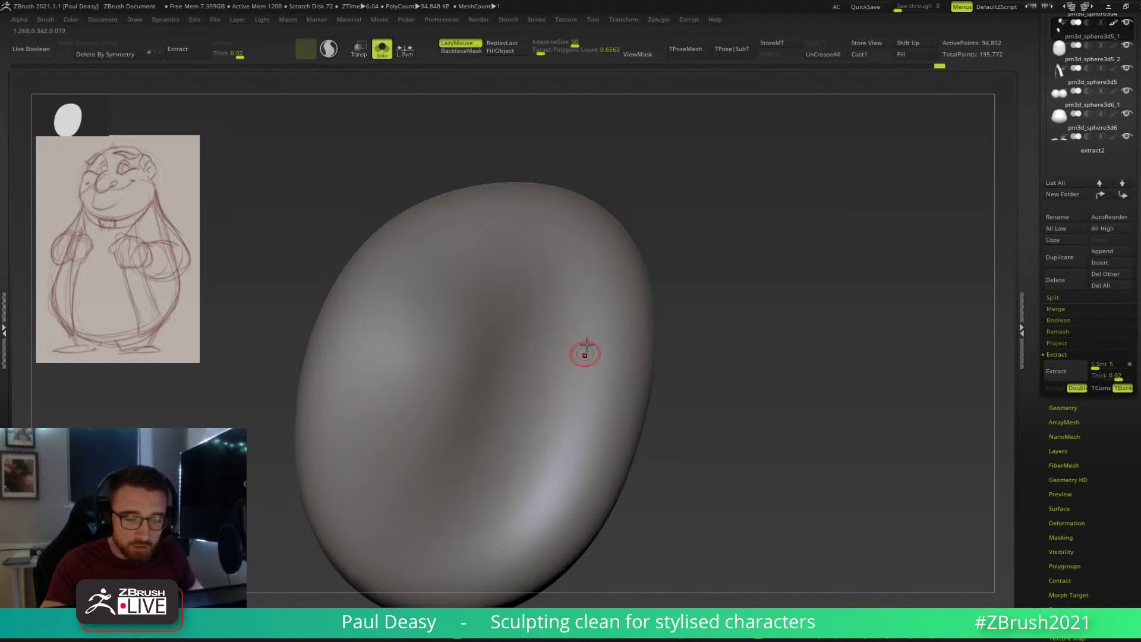
key(space)
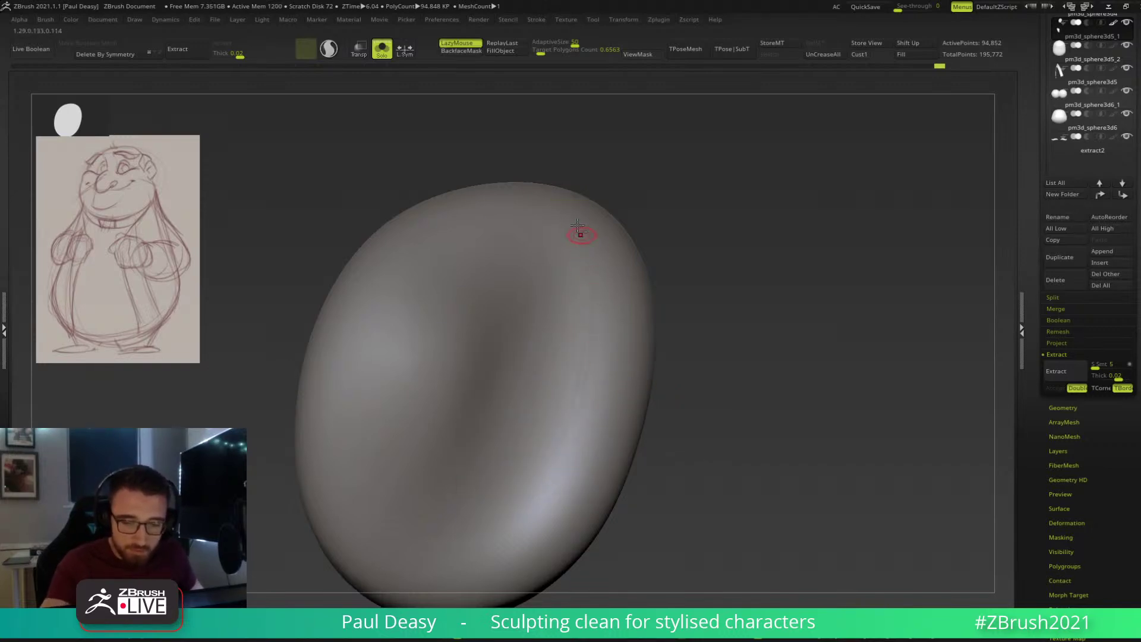
drag(708, 303, 692, 291)
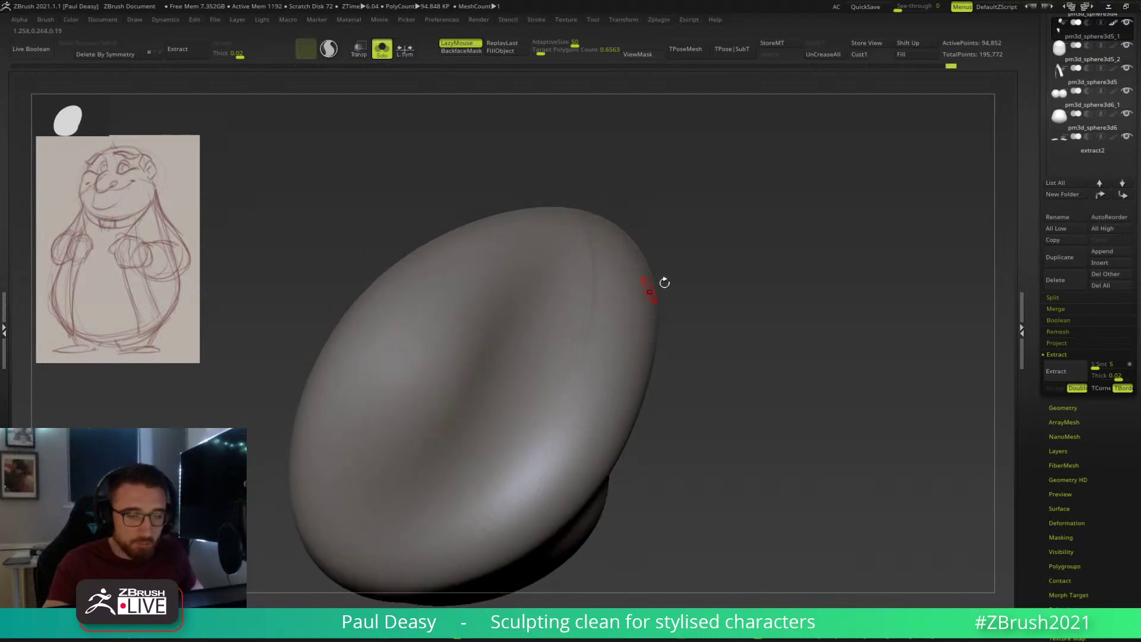
mouse_move(708, 246)
mouse_down()
mouse_move(715, 280)
mouse_move(704, 256)
mouse_move(715, 251)
mouse_move(626, 267)
mouse_up()
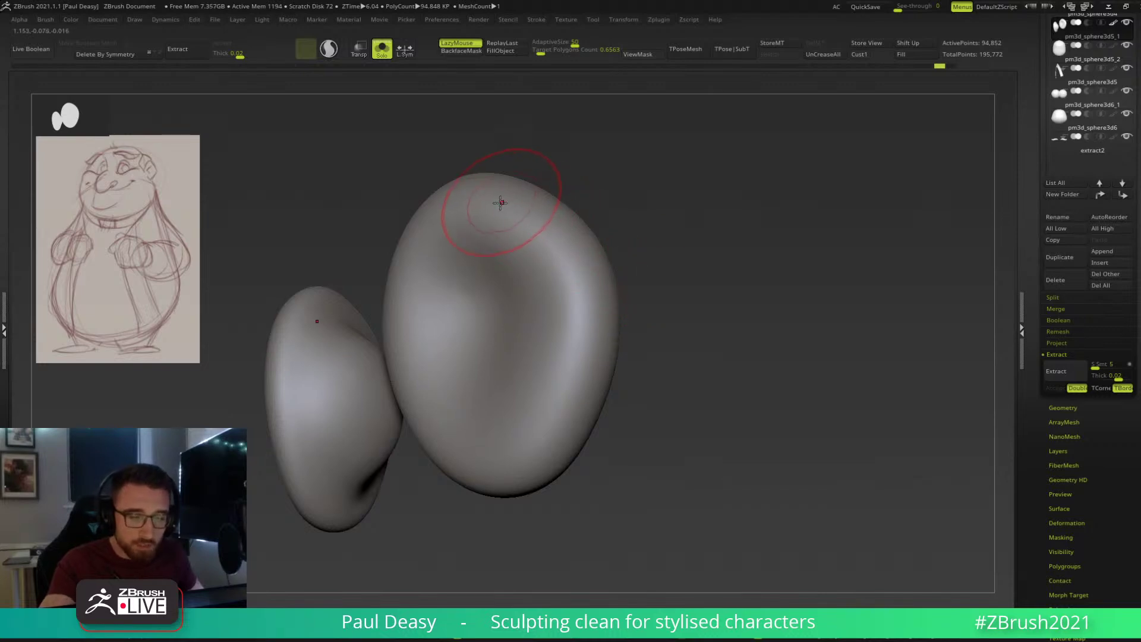
Deepen and smooth the hollow inside the ear's rim with longer strokes, and bring back the full head.
drag(543, 199, 468, 204)
drag(549, 434, 547, 438)
mouse_move(525, 214)
mouse_down()
mouse_move(571, 304)
mouse_move(552, 425)
mouse_up()
mouse_move(521, 209)
shift+mouse_down()
mouse_move(546, 450)
mouse_move(556, 386)
shift+mouse_up()
shift+drag(529, 461, 549, 436)
drag(695, 286, 671, 333)
drag(672, 299, 660, 280)
drag(651, 328, 603, 358)
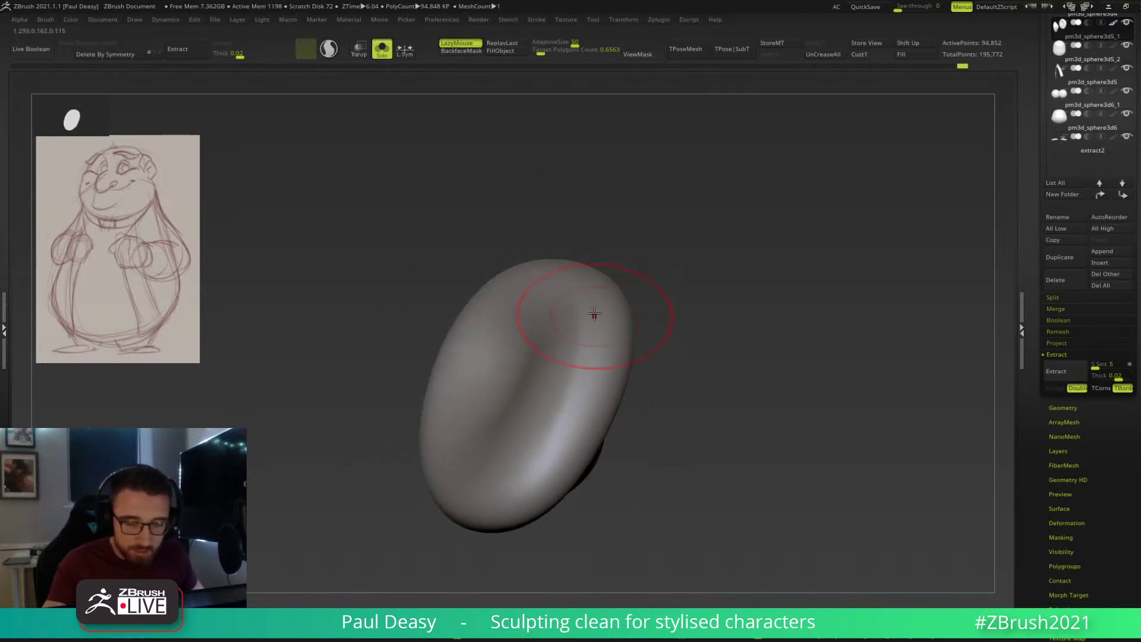
mouse_move(665, 384)
mouse_down()
mouse_move(683, 383)
mouse_move(678, 355)
mouse_move(653, 357)
mouse_move(676, 355)
mouse_move(667, 352)
mouse_up()
right_drag(675, 354, 653, 338)
key(alt+s)
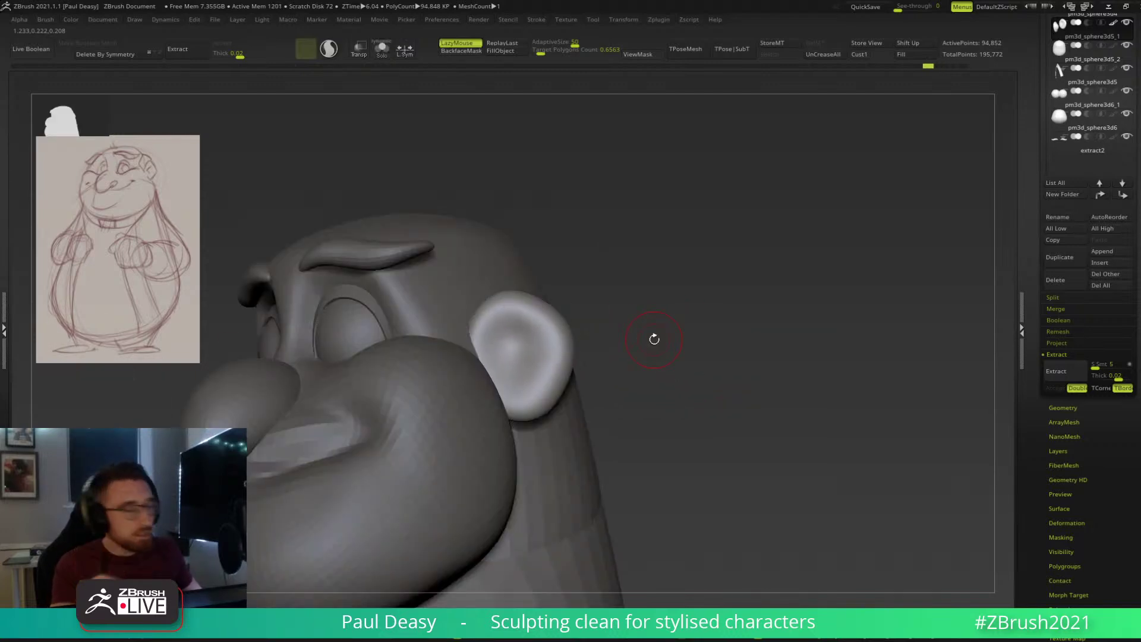
drag(661, 303, 688, 293)
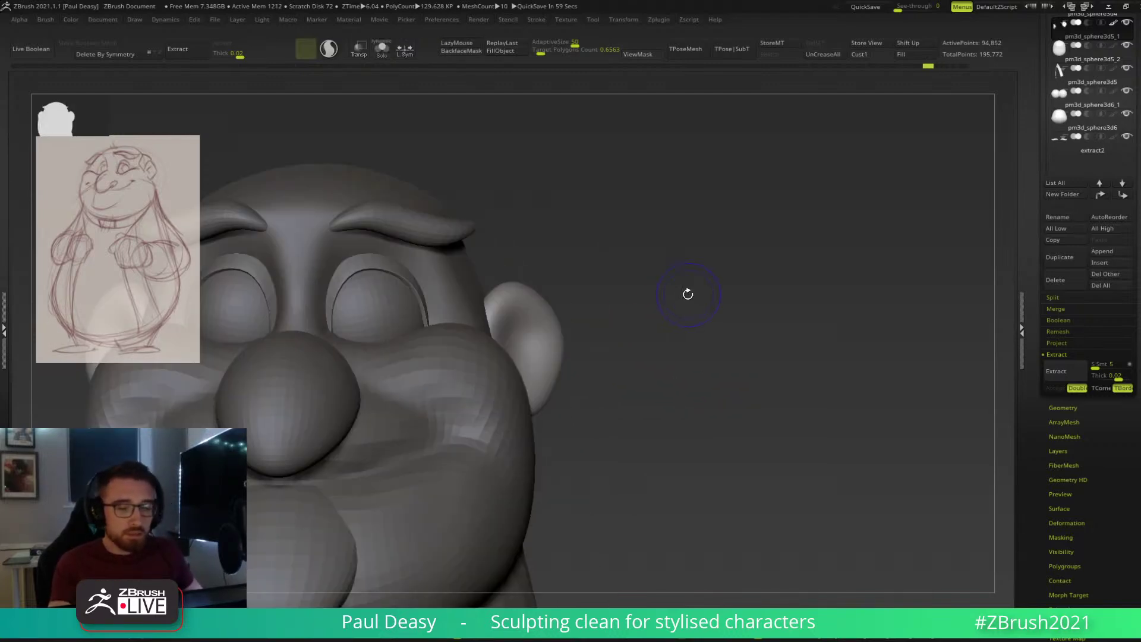
Try a DamStandard stroke inside the ear in three-quarter view and undo it.
key(ctrl+shift+s)
key(ctrl+shift+s)
mouse_move(655, 323)
ctrl+right_down()
mouse_move(609, 316)
mouse_move(735, 312)
mouse_move(550, 320)
mouse_move(619, 334)
ctrl+right_up()
key(b)
key(m)
key(v)
key(b)
key(d)
key(s)
drag(600, 332, 594, 372)
key(ctrl+z)
key(space)
key(ctrl+z)
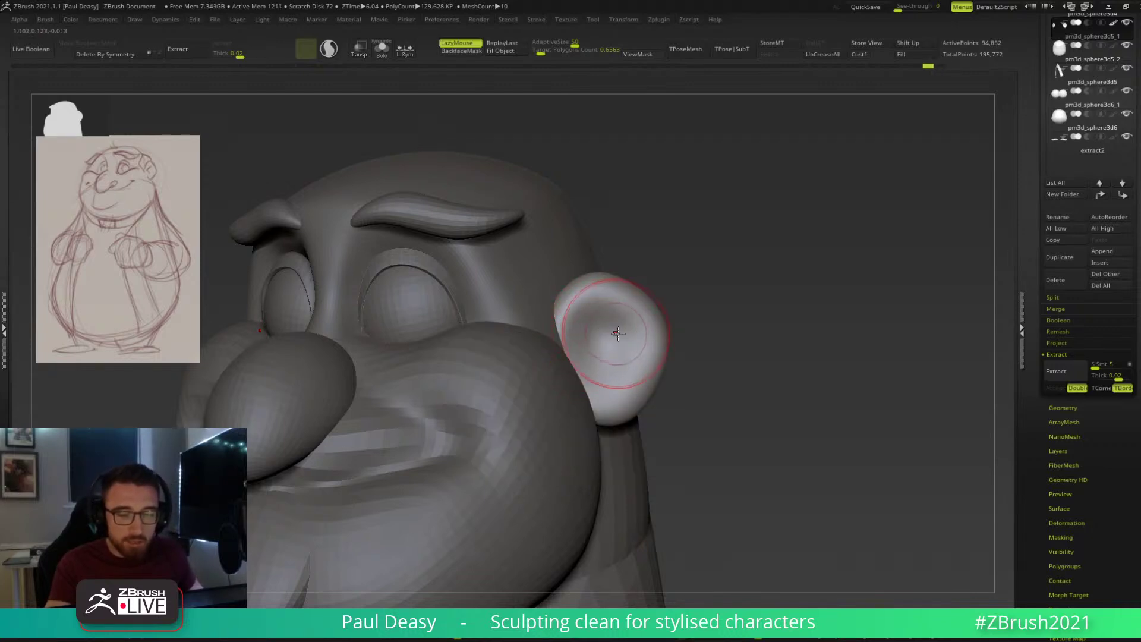
key(ctrl+z)
Carve the curved hollow inside the ear with DamStandard strokes so the rim stands out from the bowl.
mouse_move(594, 357)
mouse_down()
mouse_move(601, 331)
mouse_move(601, 376)
mouse_move(592, 312)
mouse_move(596, 383)
mouse_up()
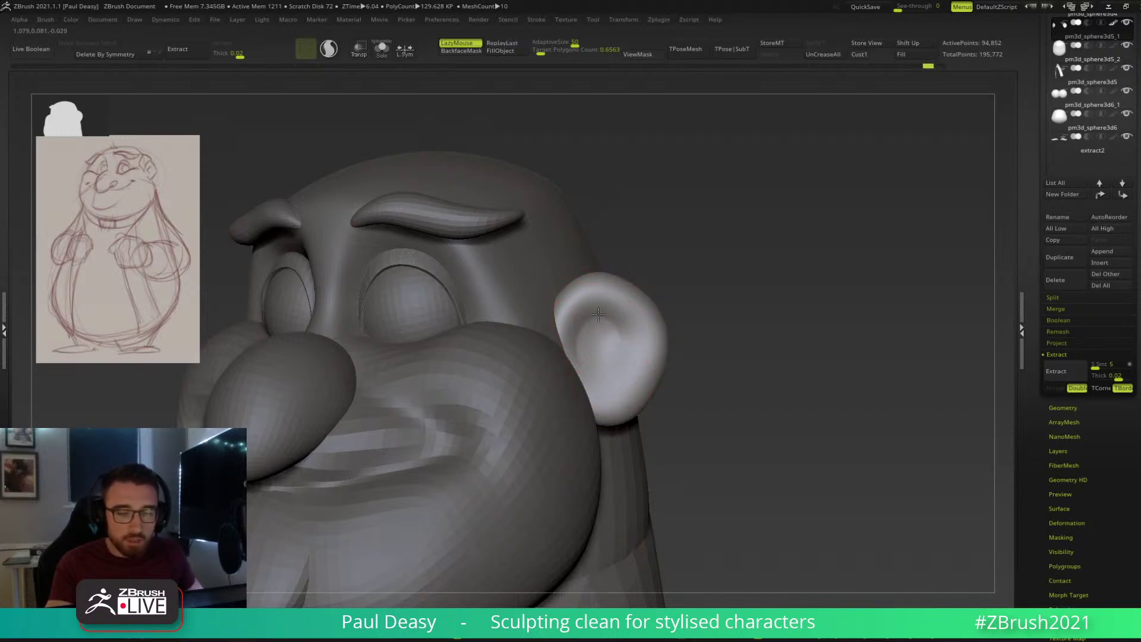
key(ctrl)
drag(620, 328, 591, 382)
mouse_move(611, 323)
mouse_down()
mouse_move(591, 331)
mouse_move(611, 318)
mouse_move(629, 331)
mouse_move(627, 371)
mouse_up()
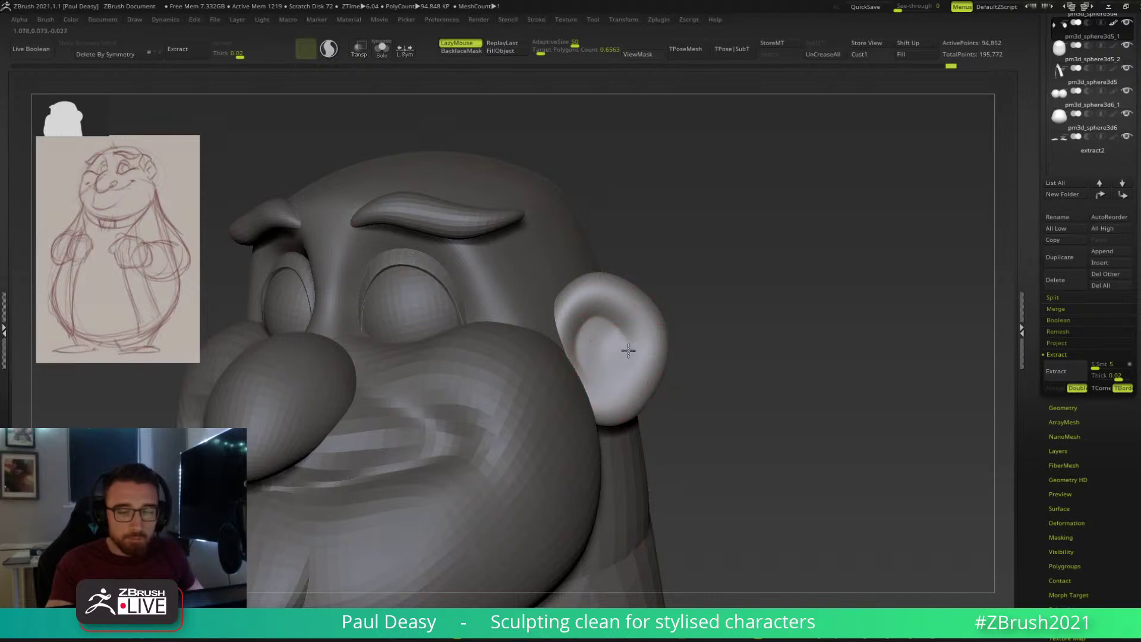
drag(671, 339, 713, 323)
Select the cheek and jaw subtool and adjust its jaw corners and cheek sides with the Move brush from front and three-quarter views.
alt+click(668, 361)
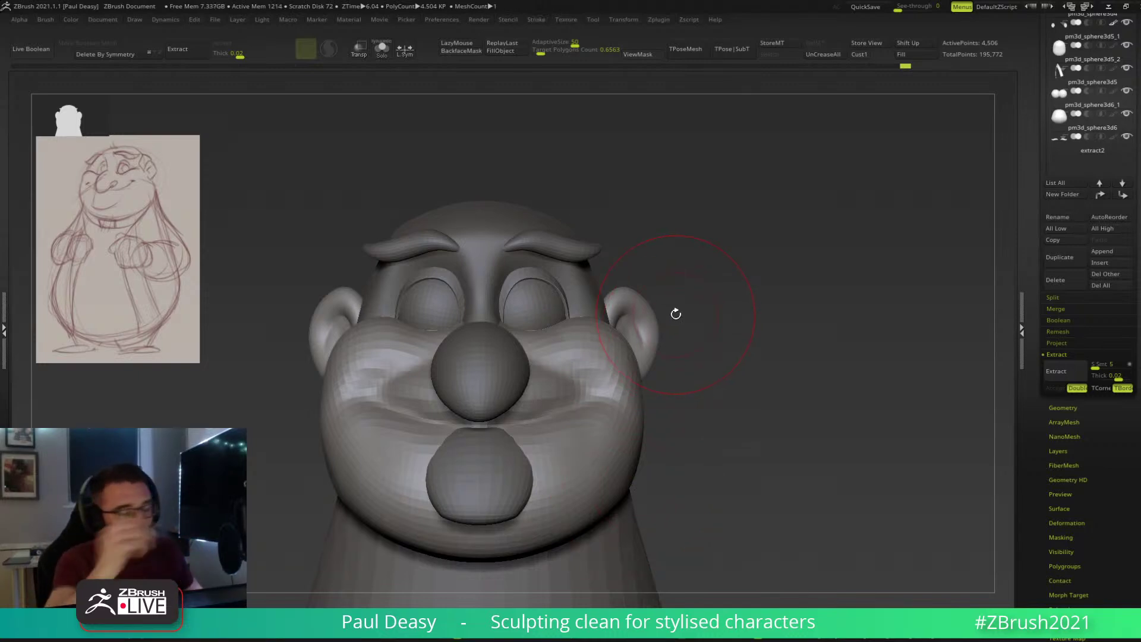
drag(676, 314, 632, 395)
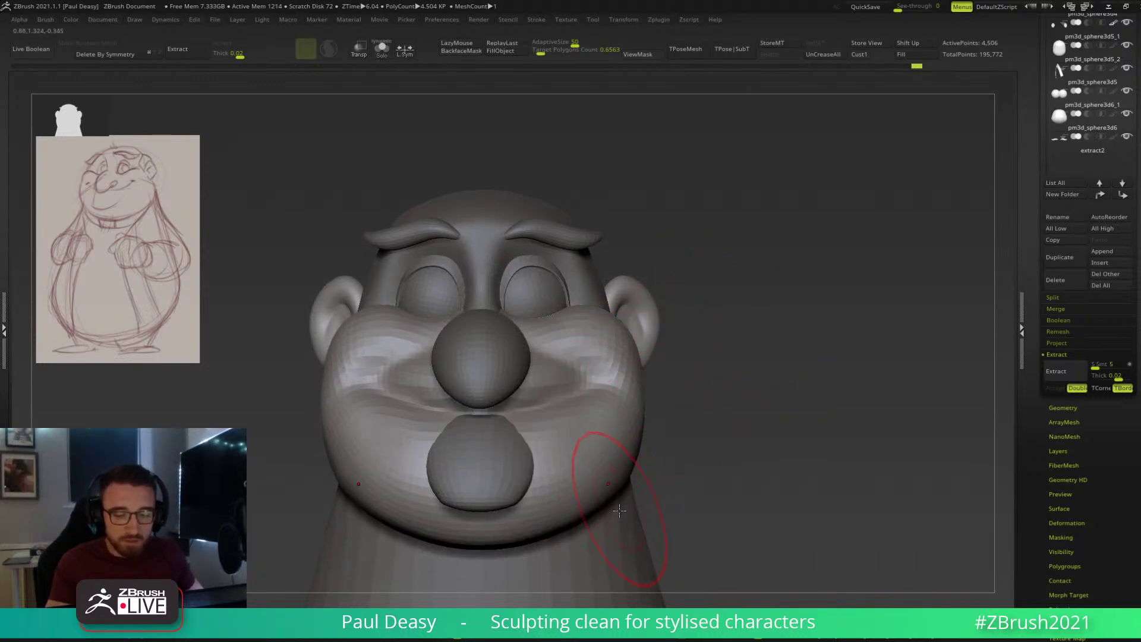
key(space)
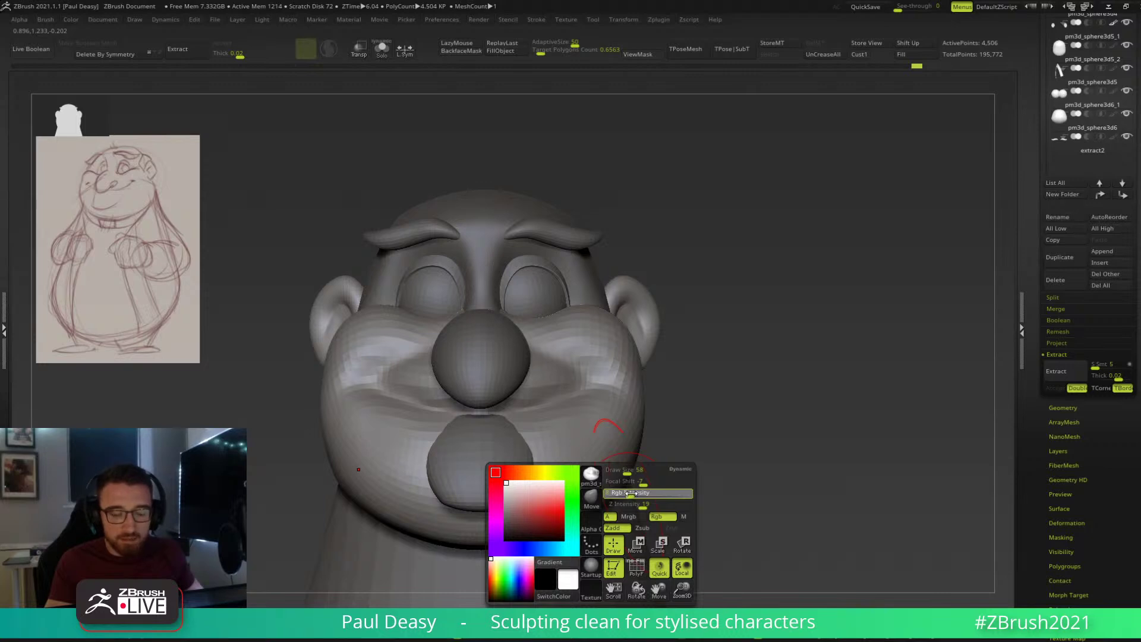
alt+drag(701, 433, 668, 366)
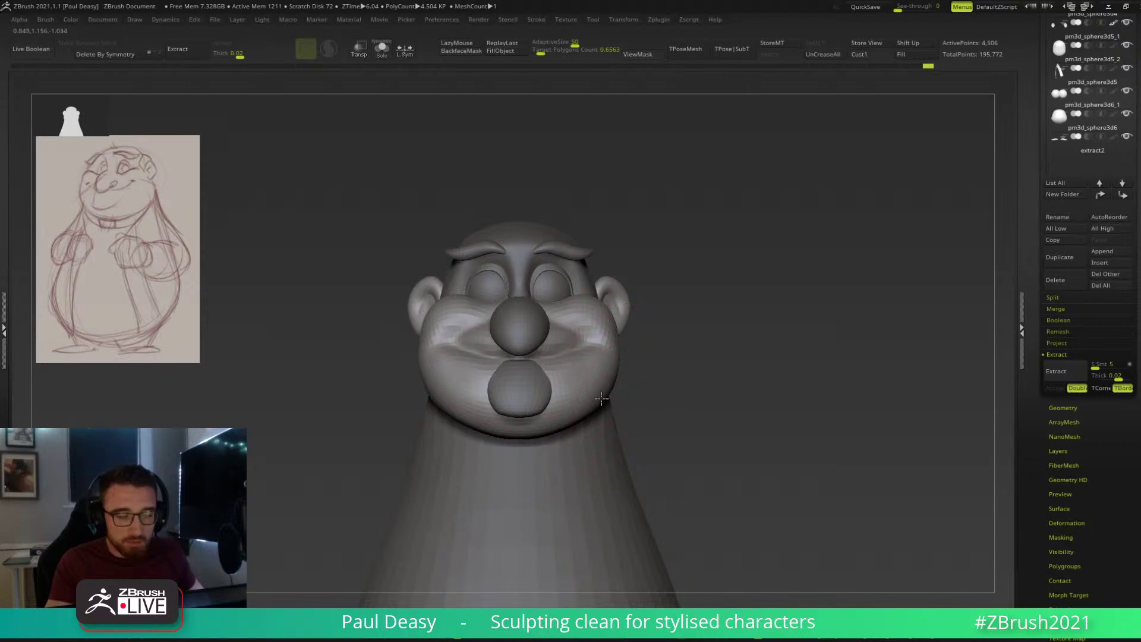
drag(606, 385, 618, 360)
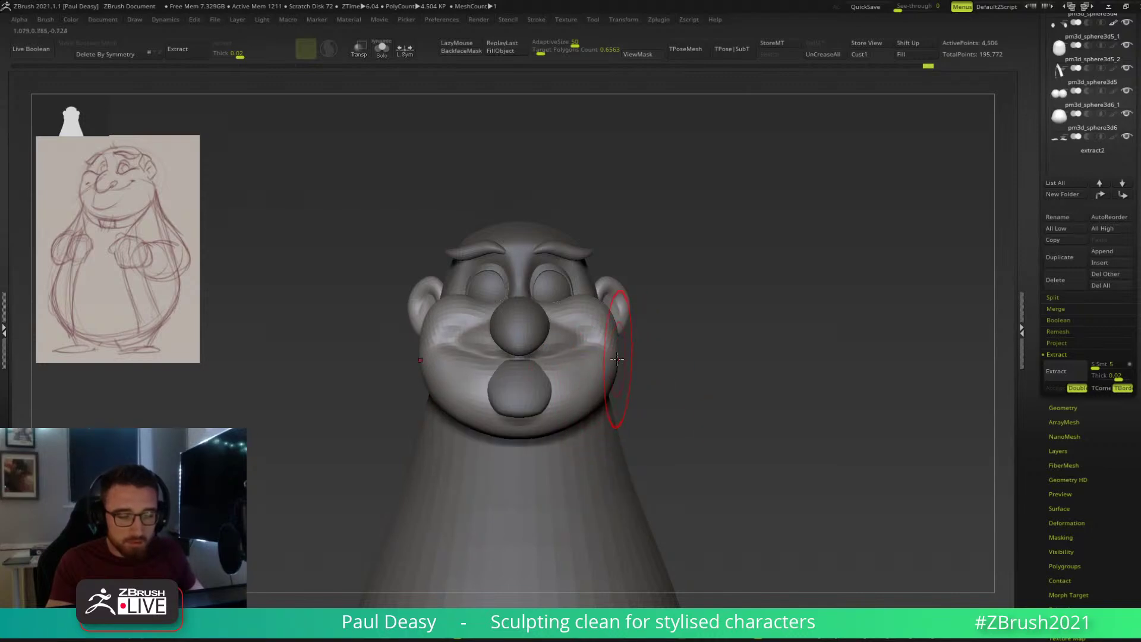
drag(613, 329, 594, 315)
mouse_move(600, 315)
right_down()
mouse_move(628, 341)
mouse_move(598, 337)
right_up()
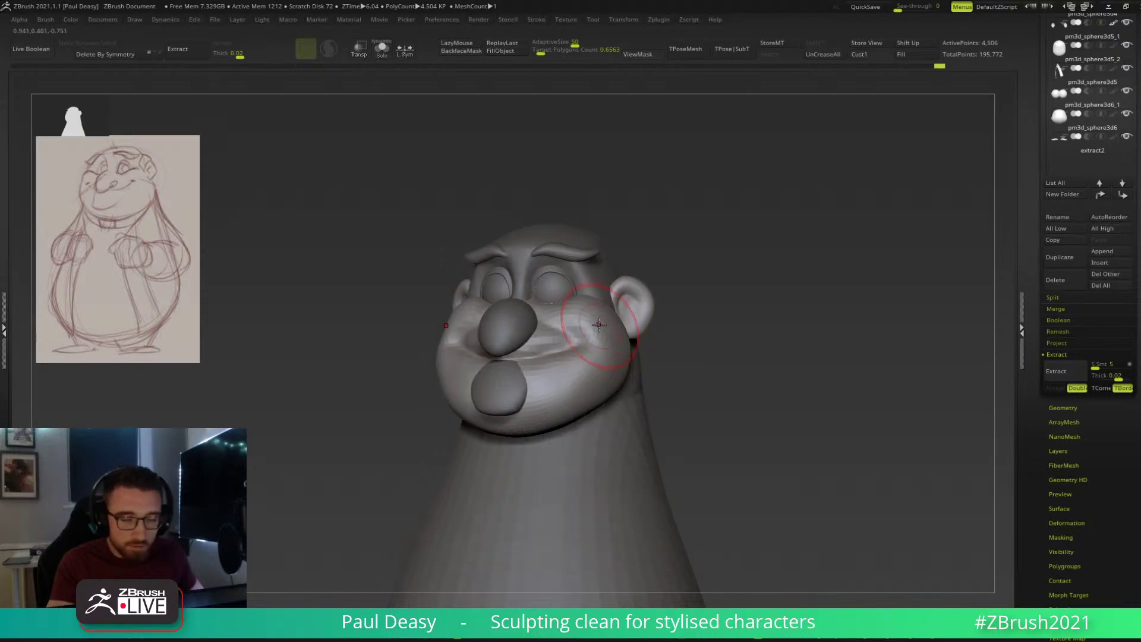
key(space)
mouse_move(600, 343)
right_down()
mouse_move(594, 350)
mouse_move(612, 356)
mouse_move(590, 383)
mouse_move(573, 375)
right_up()
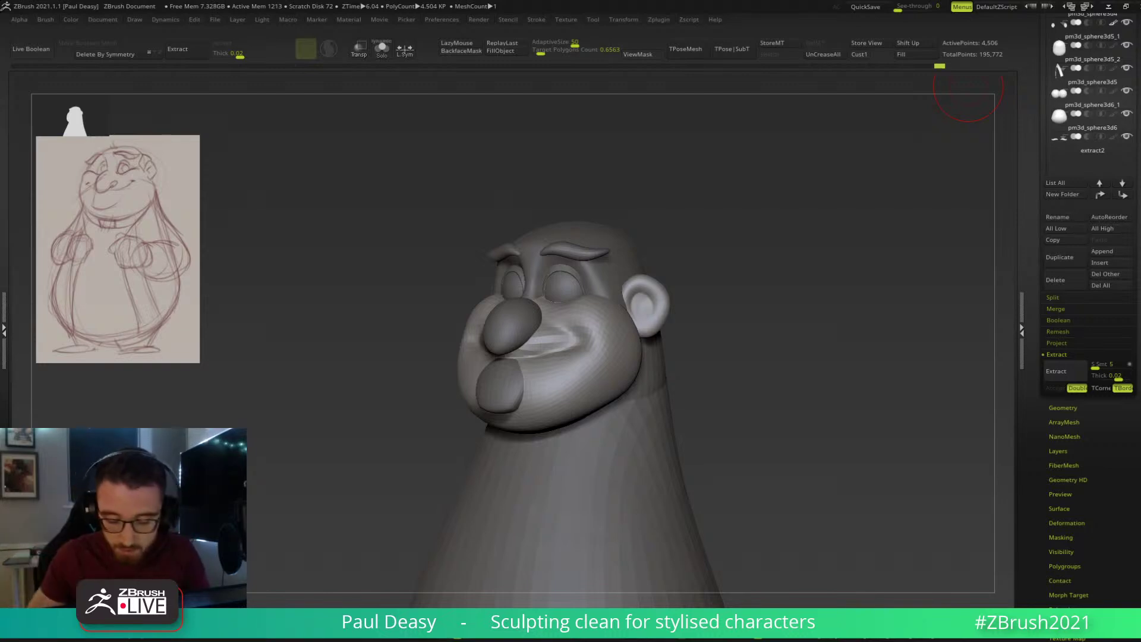
Preview the cheek and jaw subtool with Dynamic Subdiv and turn the smoothing off again.
click(687, 588)
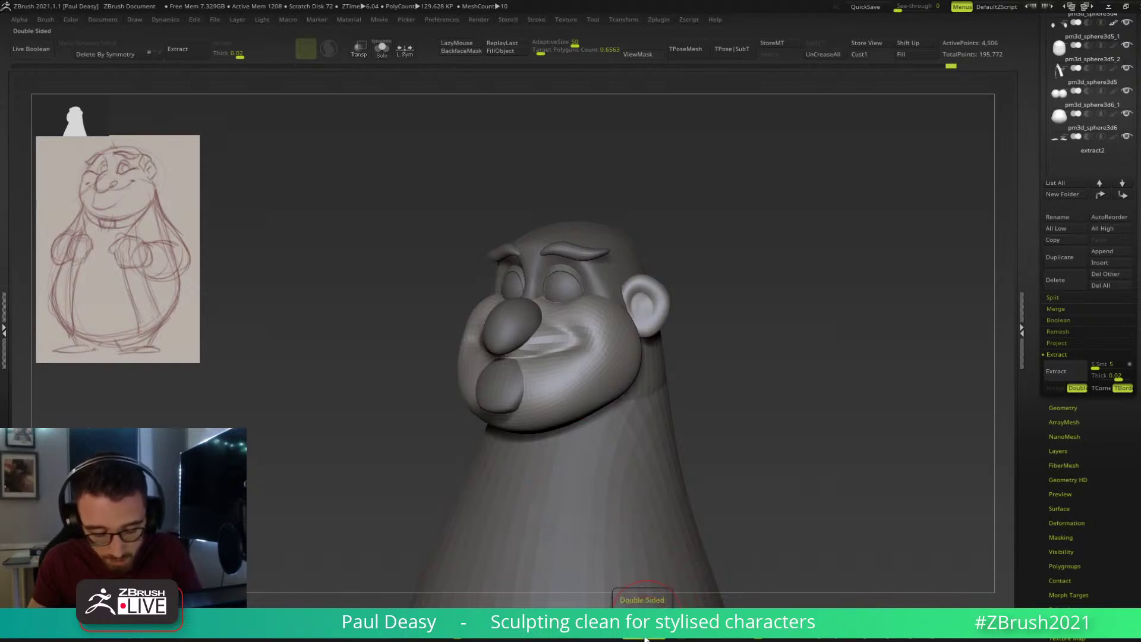
click(681, 638)
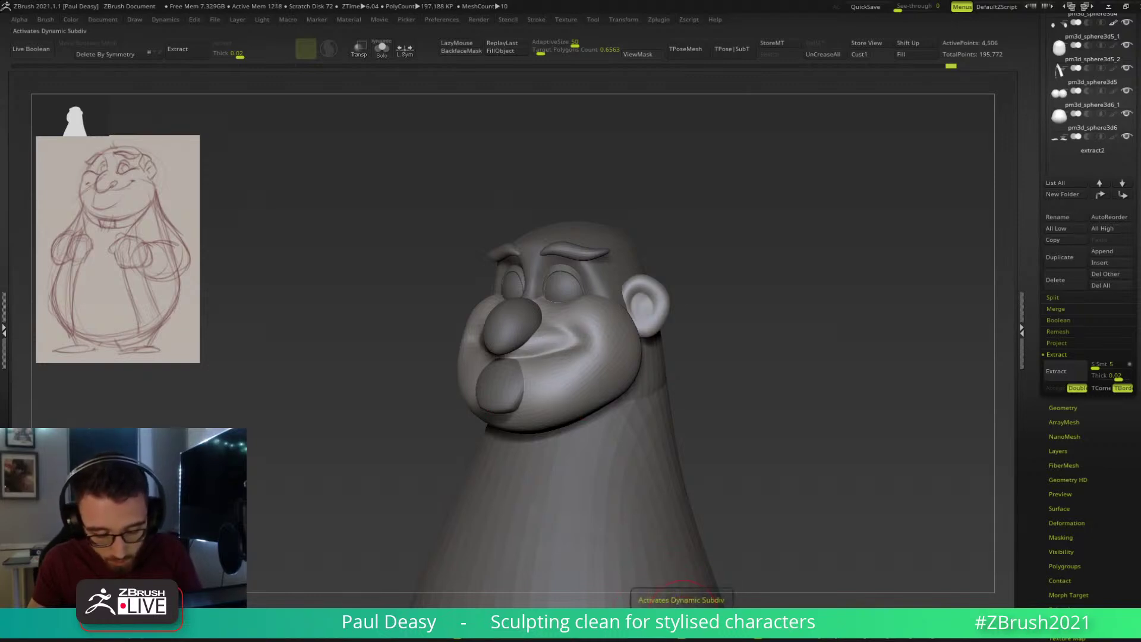
click(681, 638)
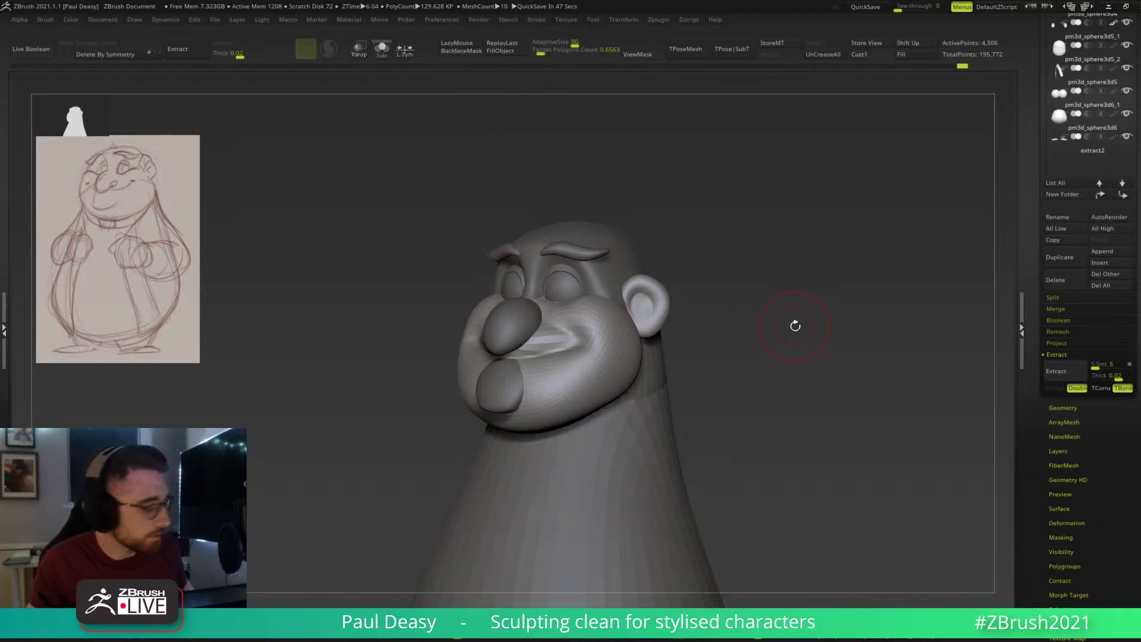
Select the ear subtool and nudge the ear's outer form with the Move brush in three-quarter view.
drag(788, 332, 729, 321)
alt+click(653, 294)
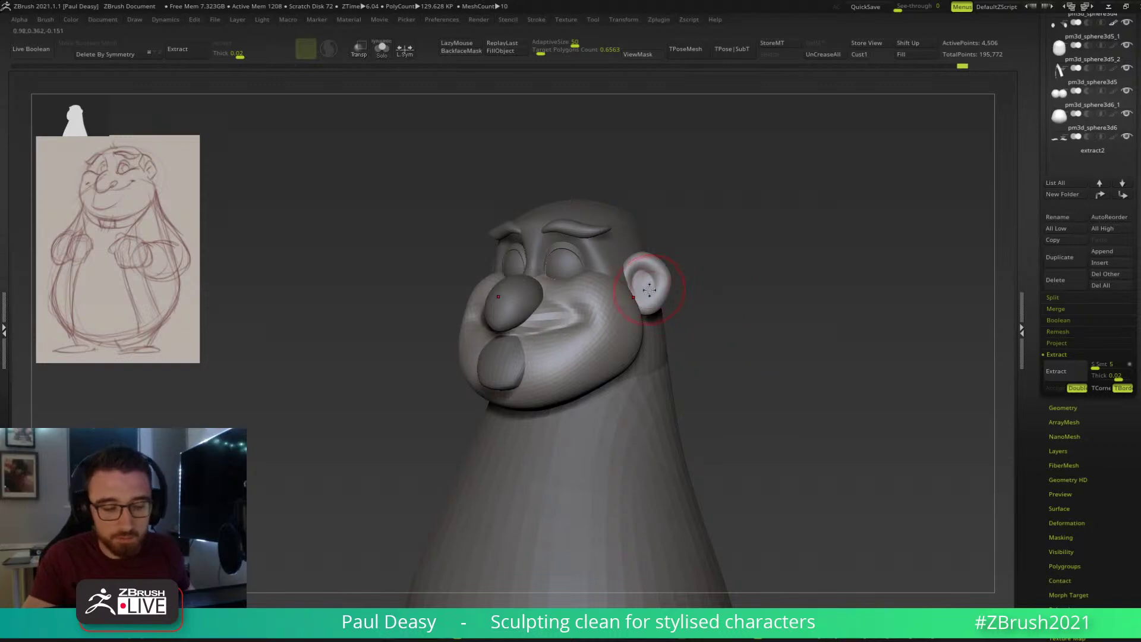
mouse_move(666, 296)
mouse_down()
mouse_move(651, 260)
mouse_move(663, 295)
mouse_up()
mouse_move(729, 317)
alt+mouse_down()
mouse_move(729, 285)
mouse_move(739, 321)
alt+mouse_up()
alt+drag(692, 258, 766, 302)
Select the head subtool, turn its Dynamic Subdiv preview off, and rework the temple beside the eye socket.
alt+click(643, 266)
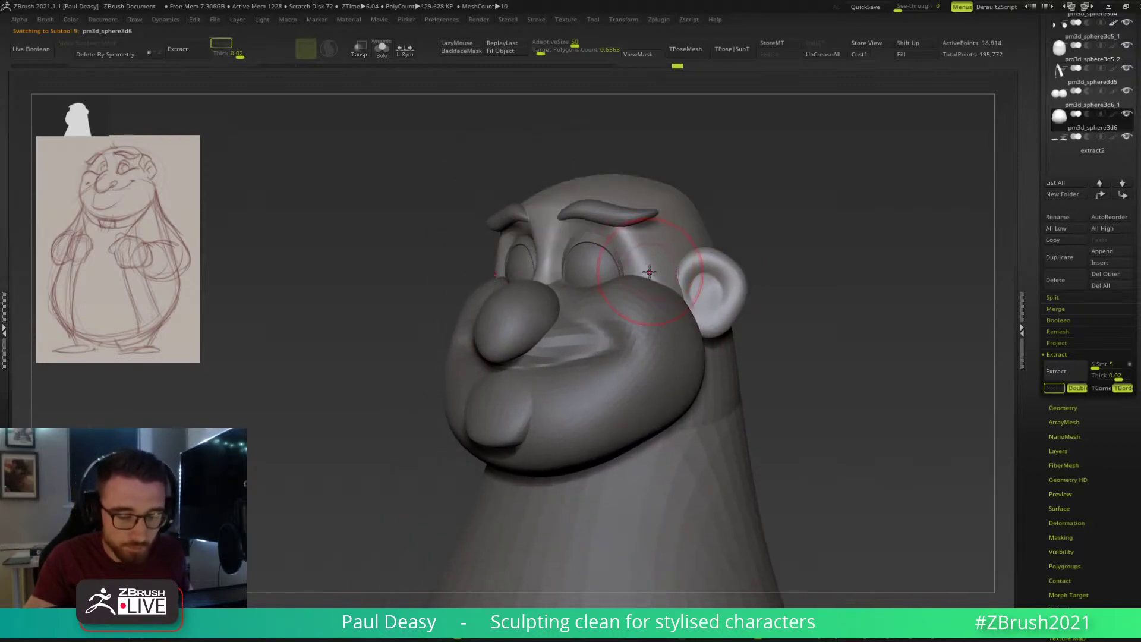
right_drag(657, 284, 664, 301)
key(shift+d)
key(shift+d)
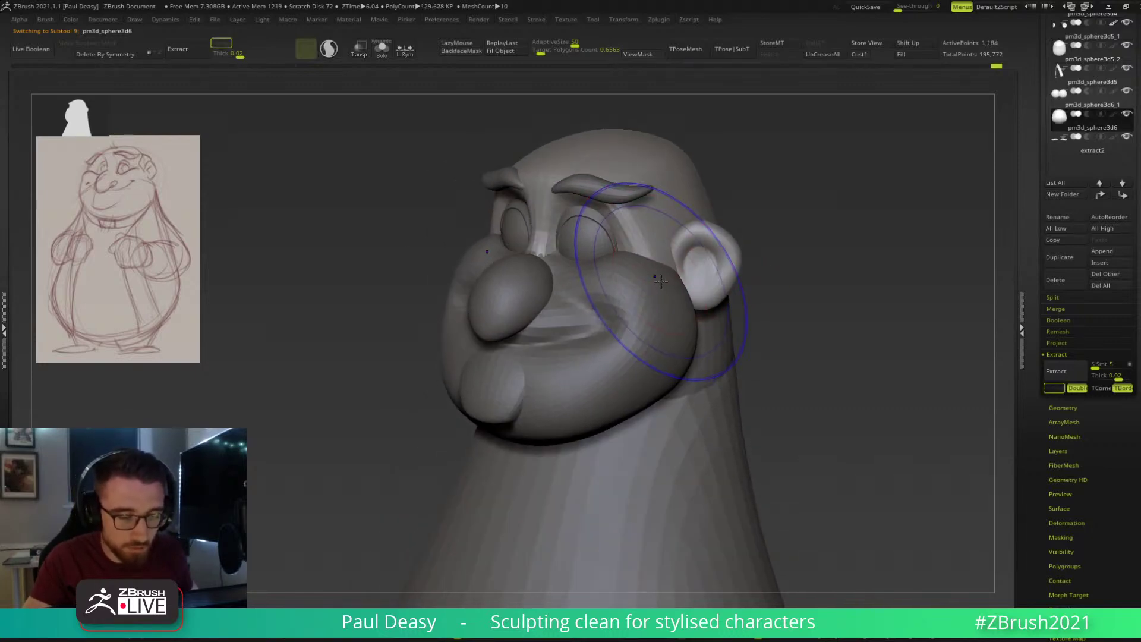
mouse_move(660, 280)
mouse_down()
mouse_move(681, 274)
mouse_move(644, 246)
mouse_up()
key(space)
right_drag(643, 247, 657, 264)
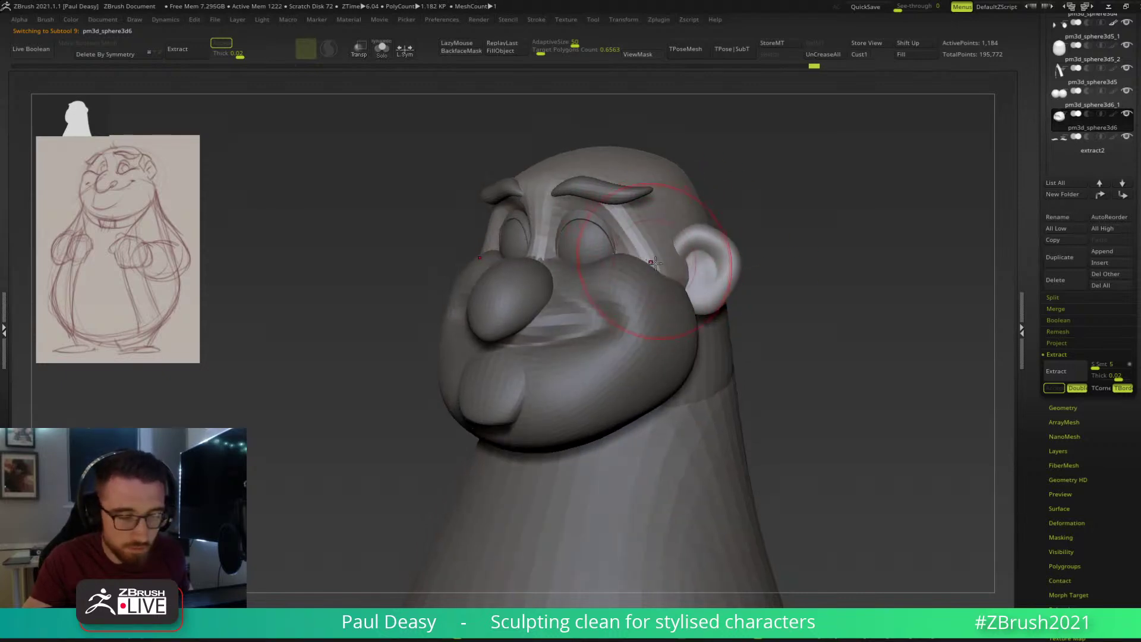
drag(544, 212, 555, 212)
Select the eyebrow subtool and bend the outer half of the brows with the Move brush.
alt+drag(754, 201, 753, 186)
alt+click(599, 180)
drag(608, 183, 610, 221)
key(space)
key(space)
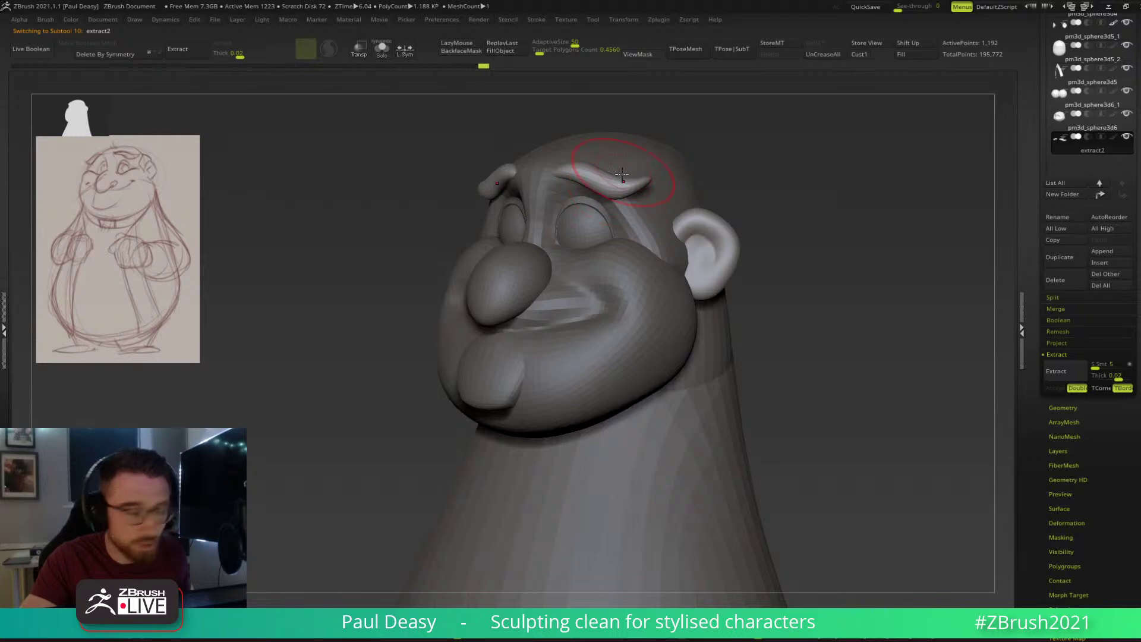
key(space)
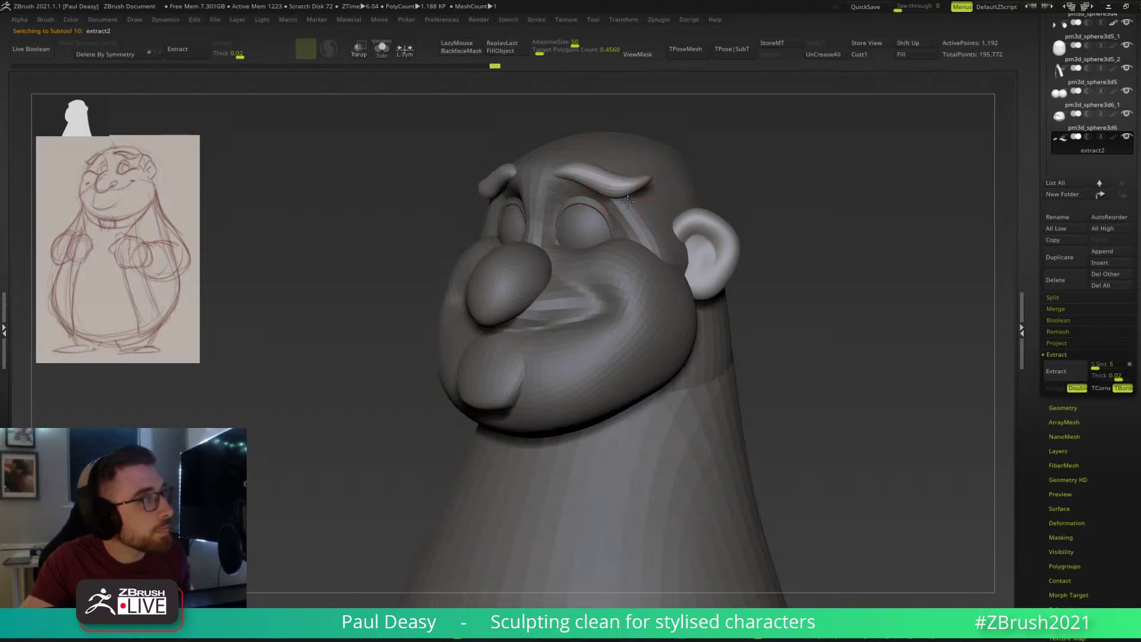
drag(624, 200, 621, 198)
right_drag(619, 198, 624, 198)
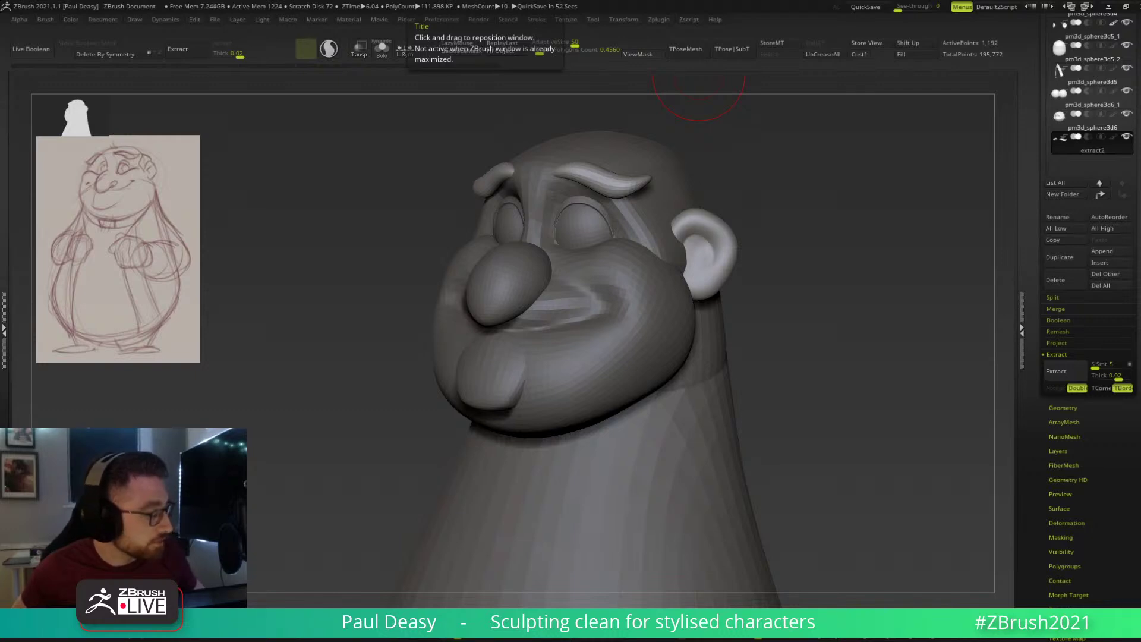
Toggle LazyMouse on and off again, and refine the inner part of the eyebrow arch.
key(l)
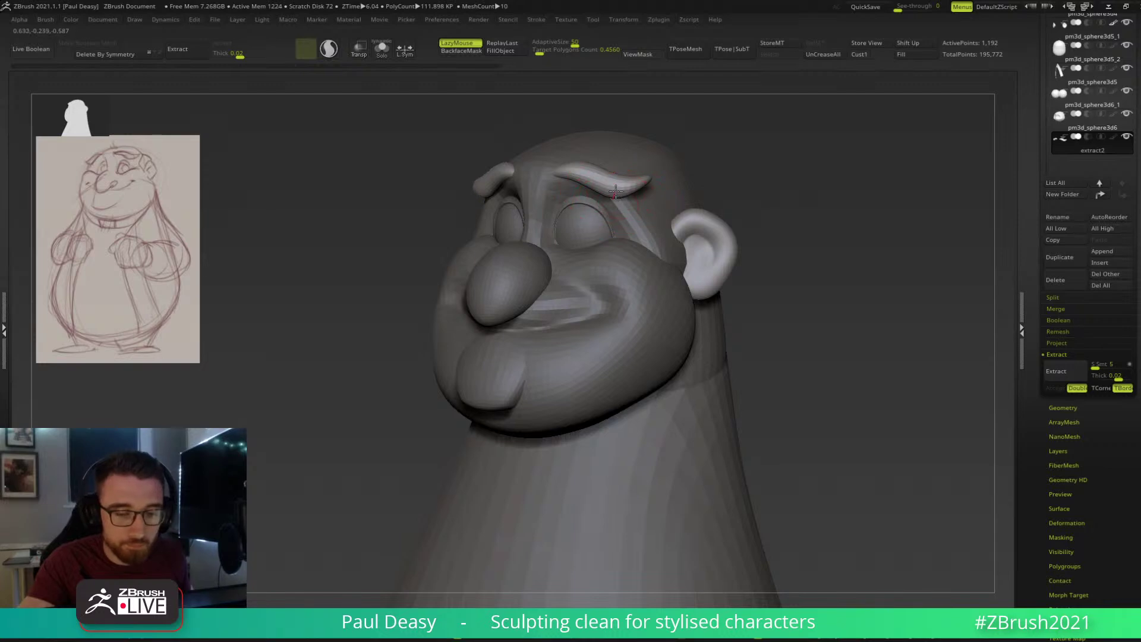
key(l)
key(space)
mouse_move(601, 187)
mouse_down()
mouse_move(548, 183)
mouse_move(569, 174)
mouse_up()
Select the head subtool and adjust the brow area and eye socket from three-quarter and side views.
alt+click(574, 186)
right_drag(574, 186, 549, 188)
mouse_move(555, 182)
mouse_down()
mouse_move(550, 237)
mouse_move(564, 204)
mouse_move(586, 242)
mouse_up()
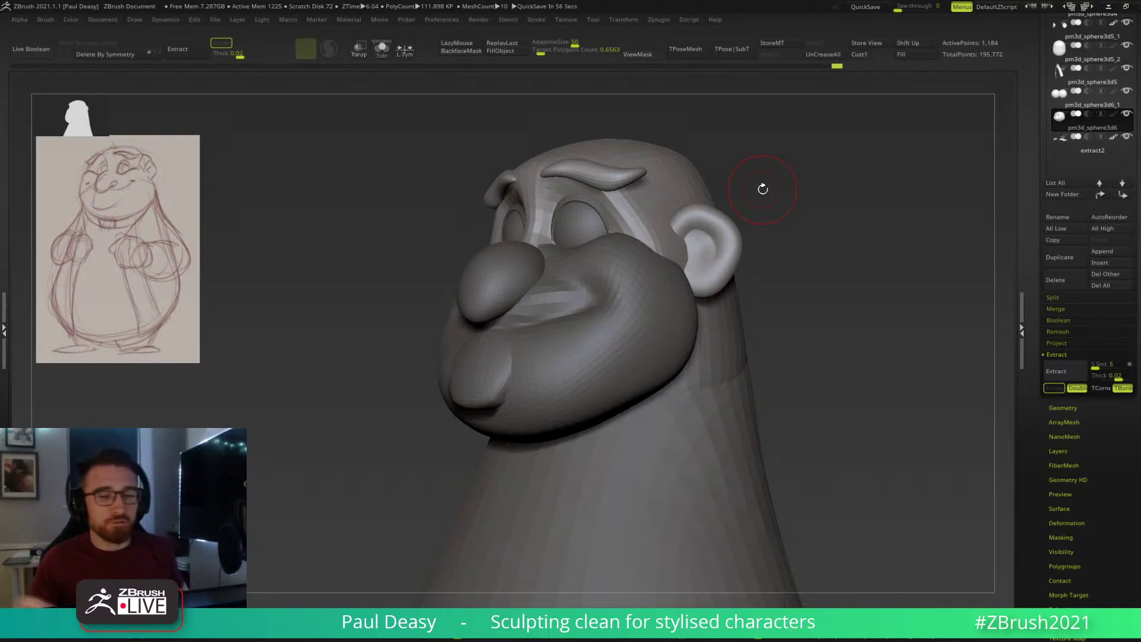
key(space)
drag(793, 213, 775, 210)
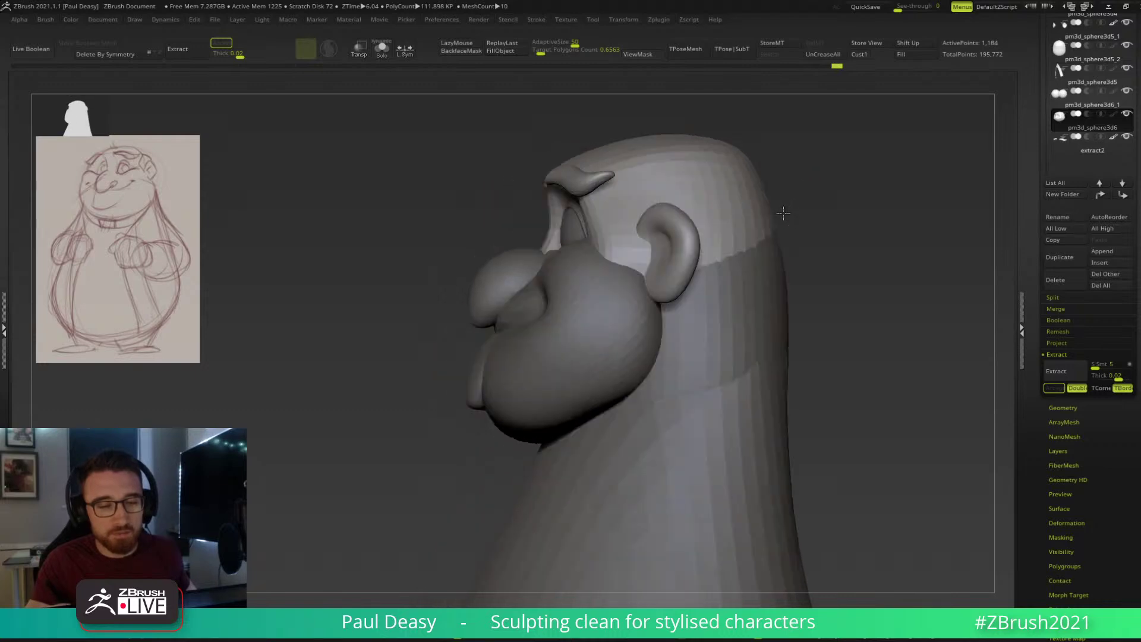
drag(552, 204, 555, 203)
key(space)
key(space)
mouse_move(547, 236)
mouse_down()
mouse_move(496, 263)
mouse_move(516, 259)
mouse_up()
key(space)
Select the nose subtool and refine the back of the nose where it meets the cheek in side view.
alt+click(529, 260)
key(space)
key(space)
key(space)
drag(513, 302, 515, 309)
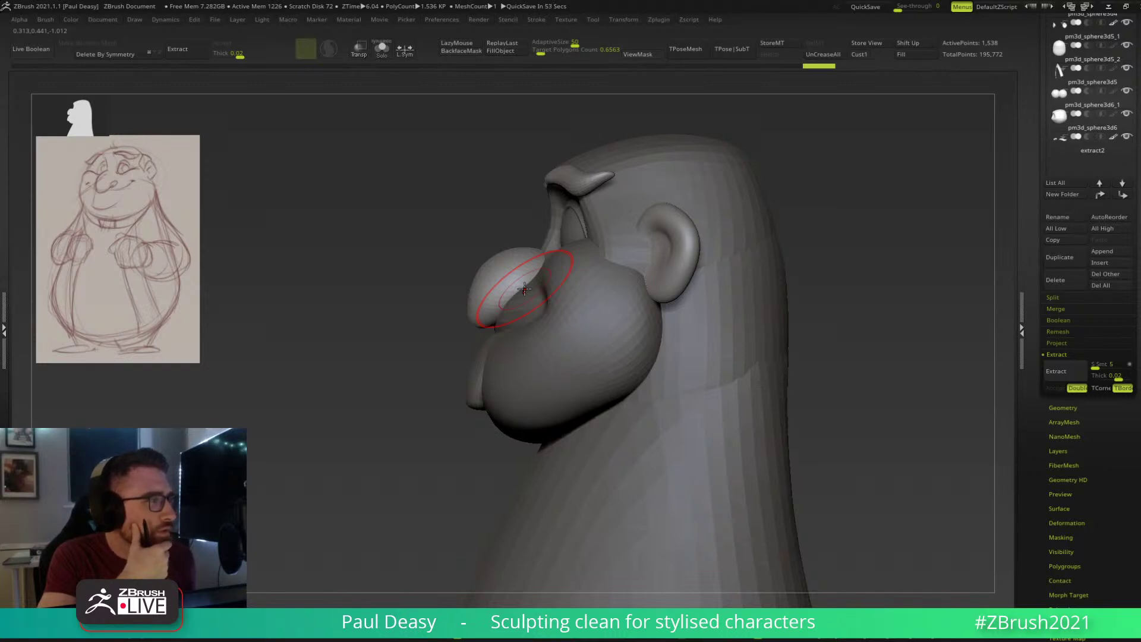
Select the neck and body subtools in turn and adjust their transition along the nape in side view.
alt+drag(848, 339, 714, 321)
alt+click(782, 306)
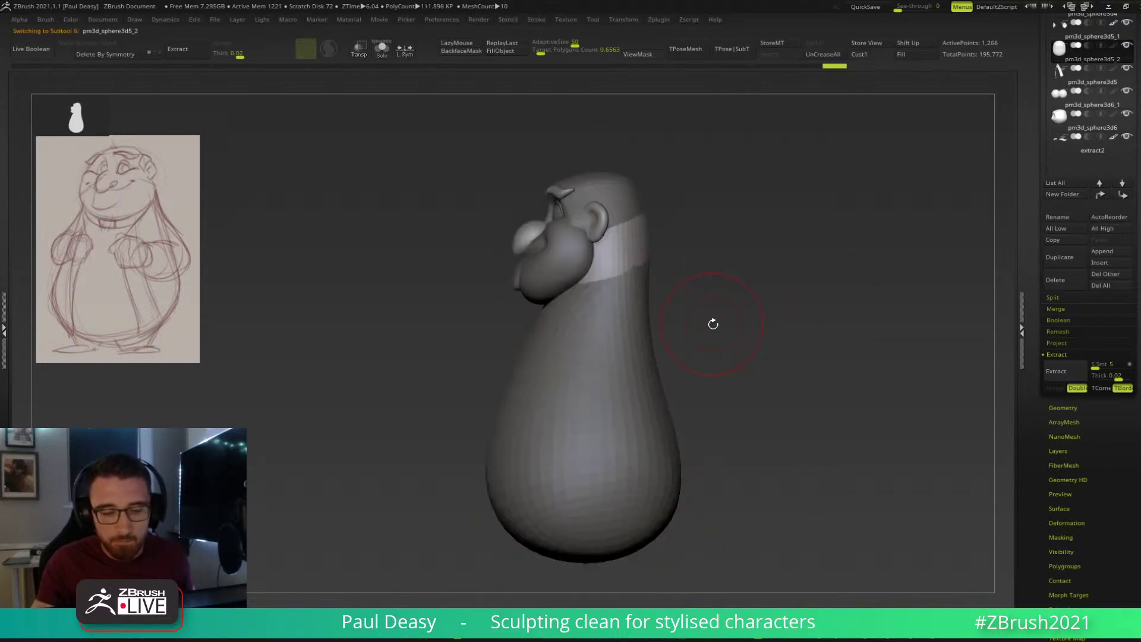
alt+click(632, 293)
key(space)
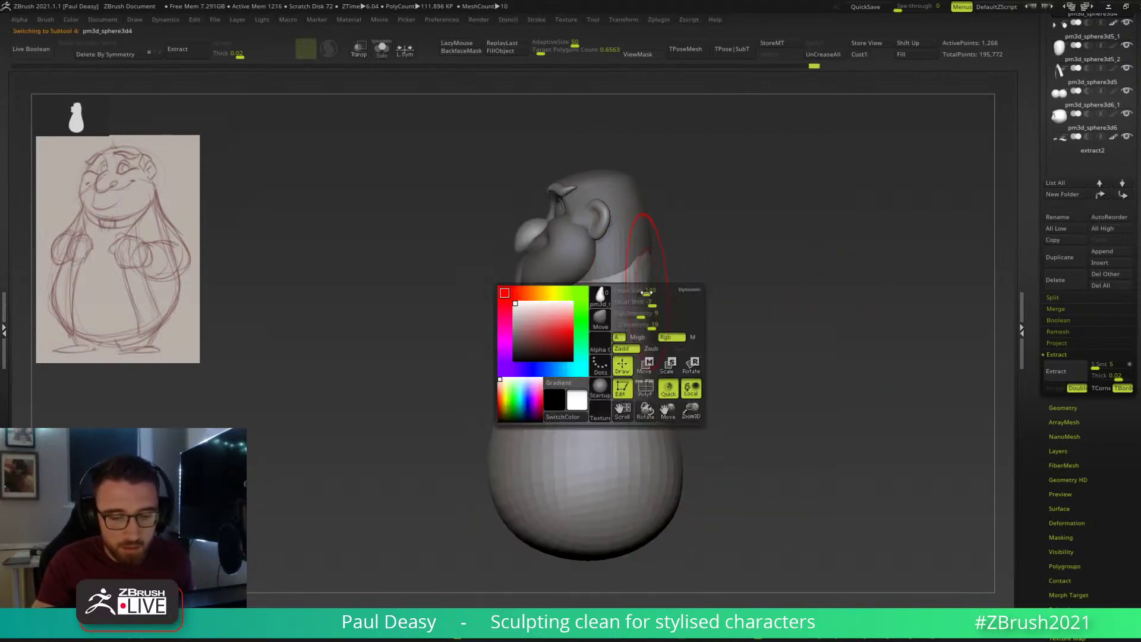
alt+click(652, 234)
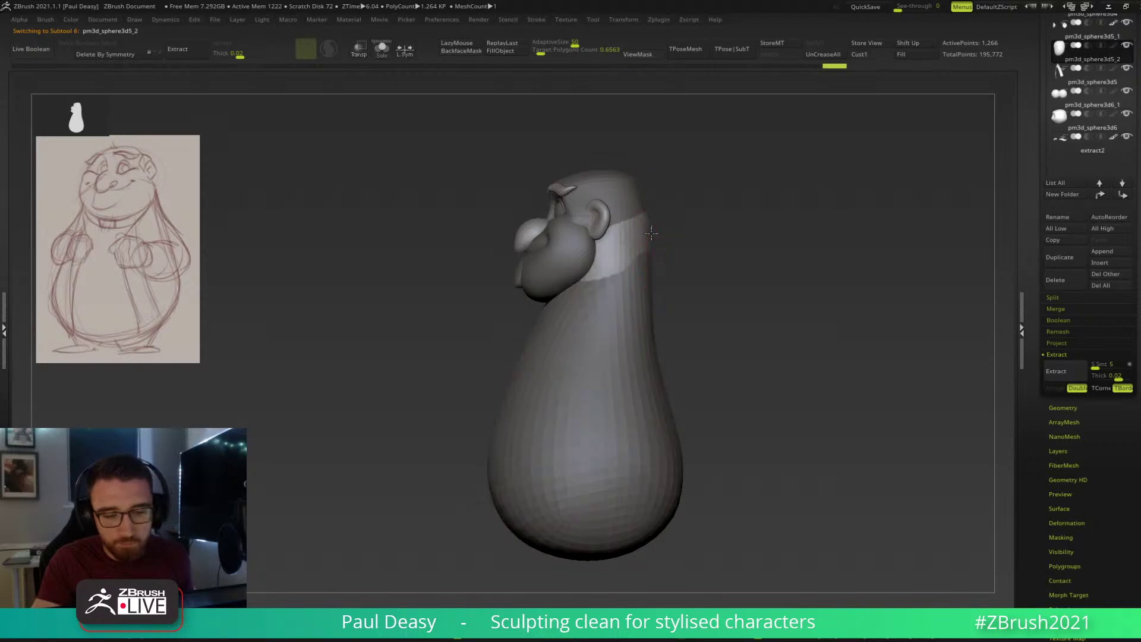
drag(692, 250, 702, 333)
Insert mirrored spheres beside the body's shoulders with the Insert Sphere brush and split them into their own subtool.
alt+click(651, 393)
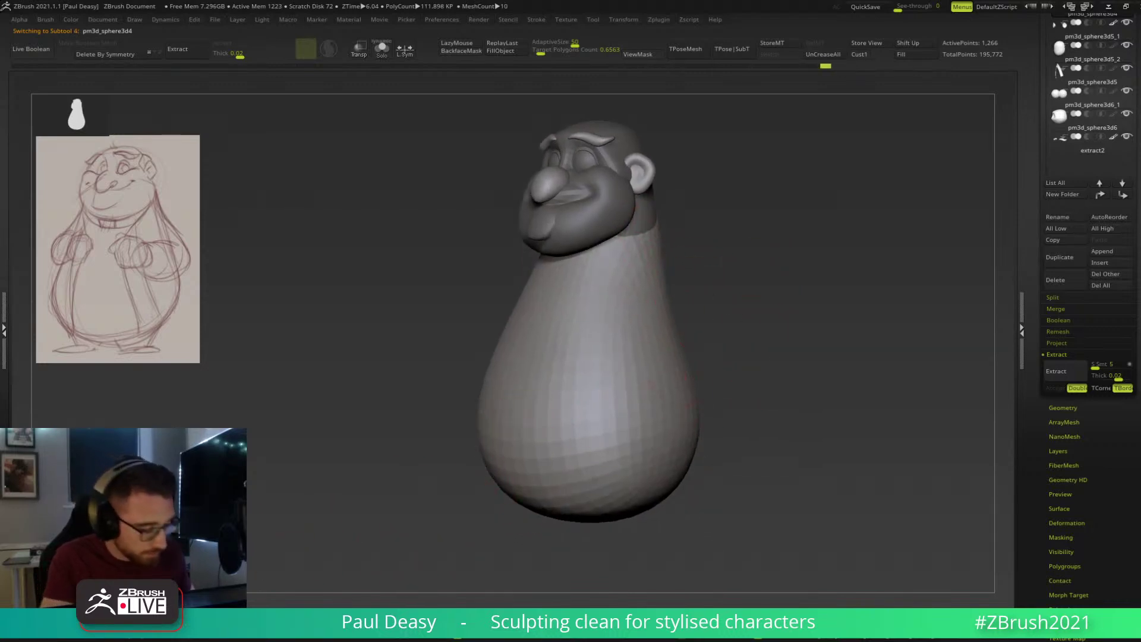
click(200, 629)
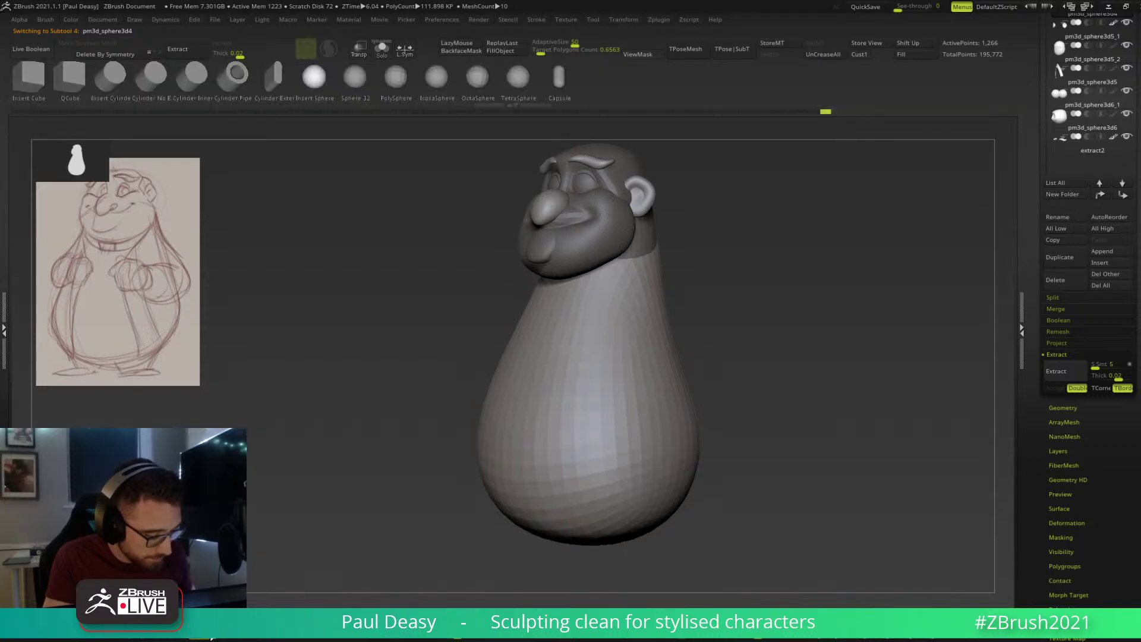
drag(673, 277, 668, 384)
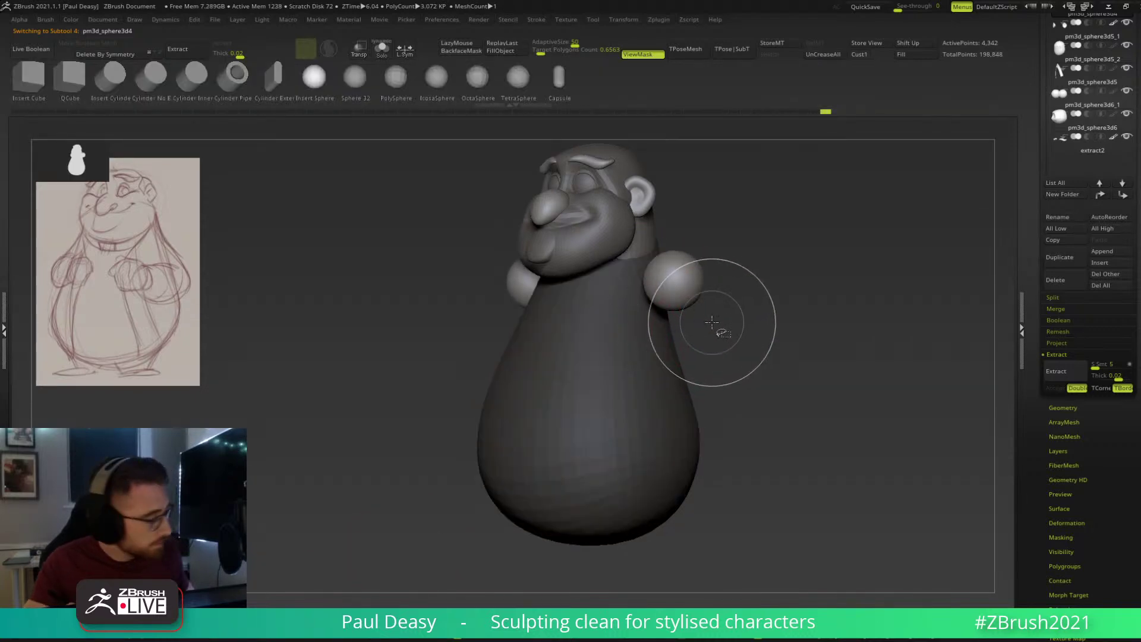
ctrl+drag(710, 320, 751, 278)
Stretch the spheres into elongated arm shapes with the Move brush from front and side views.
key(b)
key(m)
key(v)
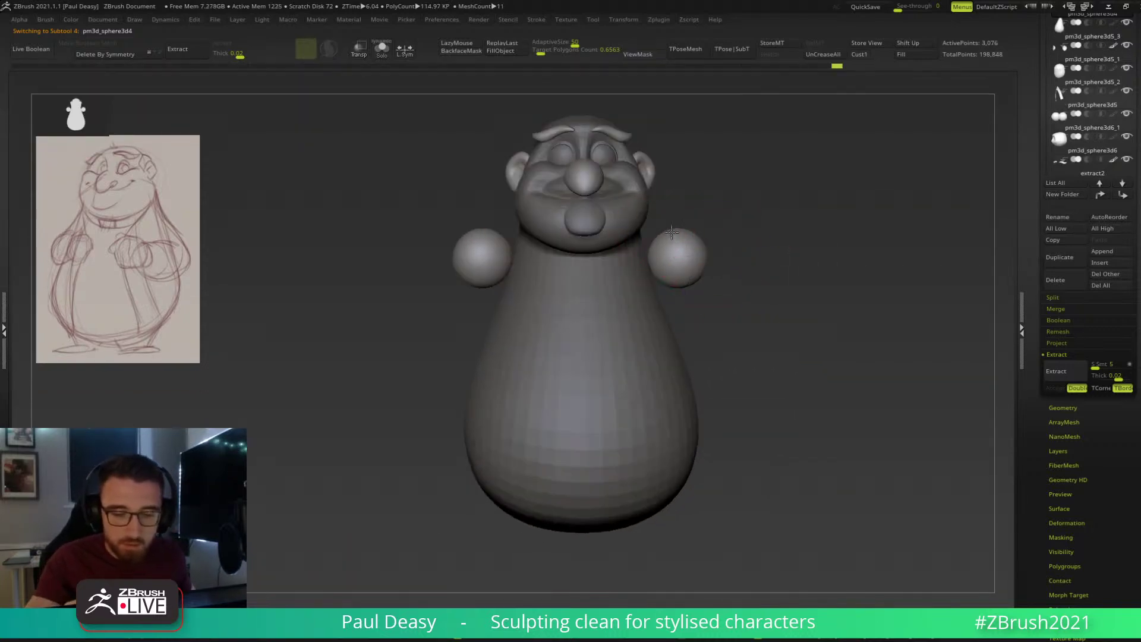
drag(688, 238, 673, 229)
drag(692, 271, 716, 290)
drag(674, 237, 666, 222)
right_drag(705, 284, 751, 285)
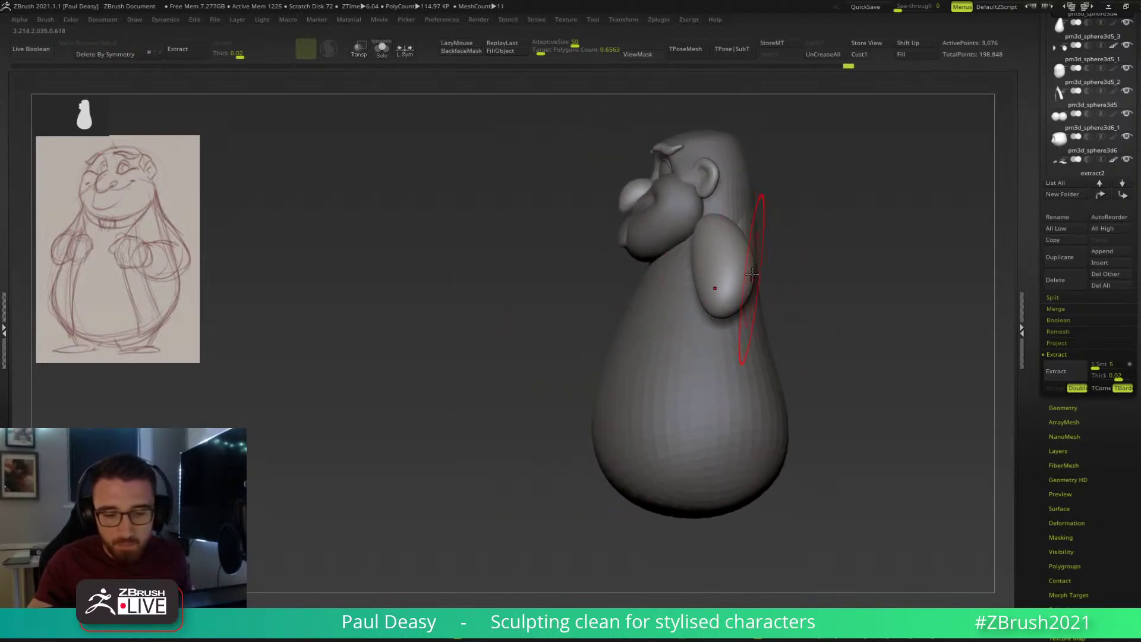
drag(699, 272, 717, 299)
right_drag(834, 296, 732, 330)
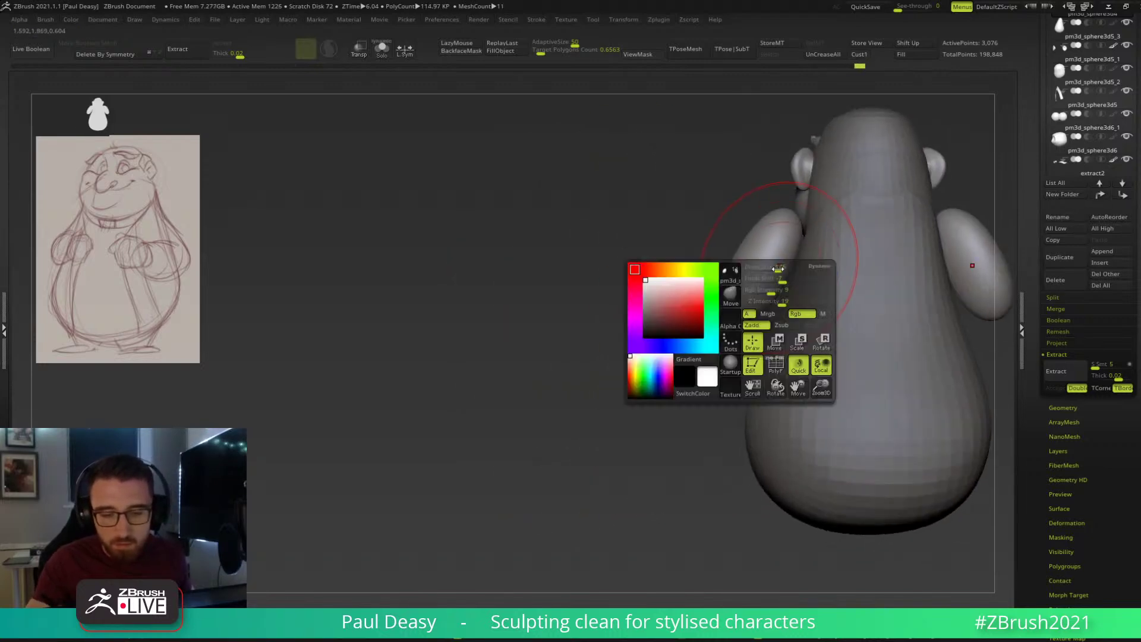
Pull the arms' upper ends into the shoulders and angle the lower ends outward from the back view.
drag(766, 234, 789, 259)
key(ctrl+z)
alt+right_drag(788, 259, 687, 275)
mouse_move(670, 265)
mouse_down()
mouse_move(595, 412)
mouse_move(697, 271)
mouse_up()
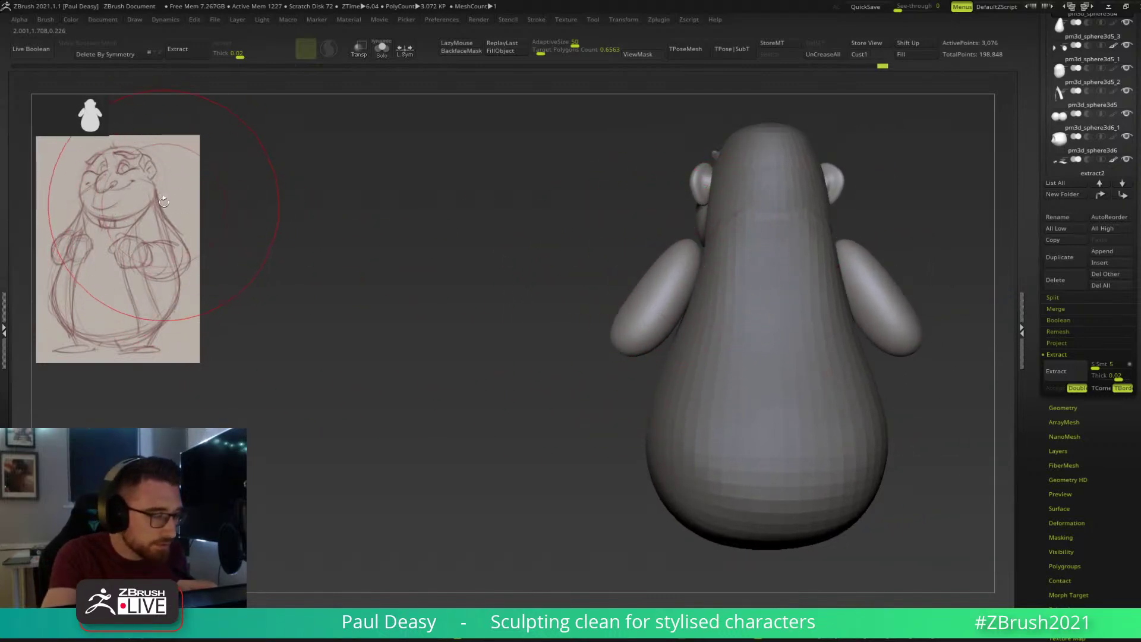
drag(688, 257, 797, 319)
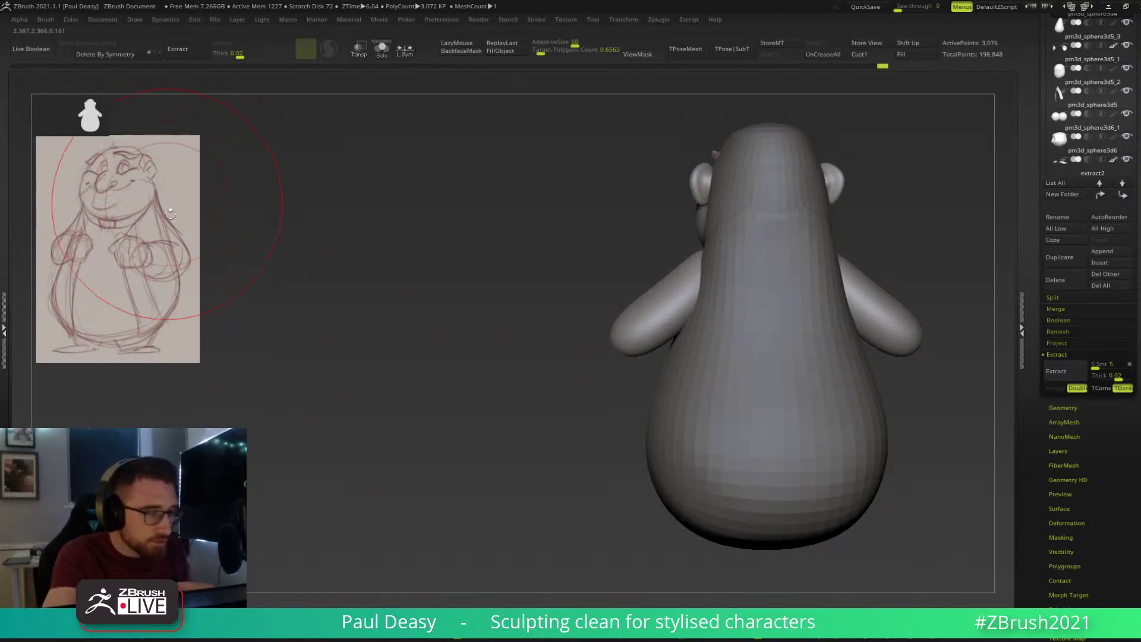
drag(671, 313, 649, 332)
drag(674, 289, 682, 292)
Adjust the brush size and refine the arms' length and side contours from front, rear three-quarter and side views.
right_drag(682, 291, 750, 310)
key(space)
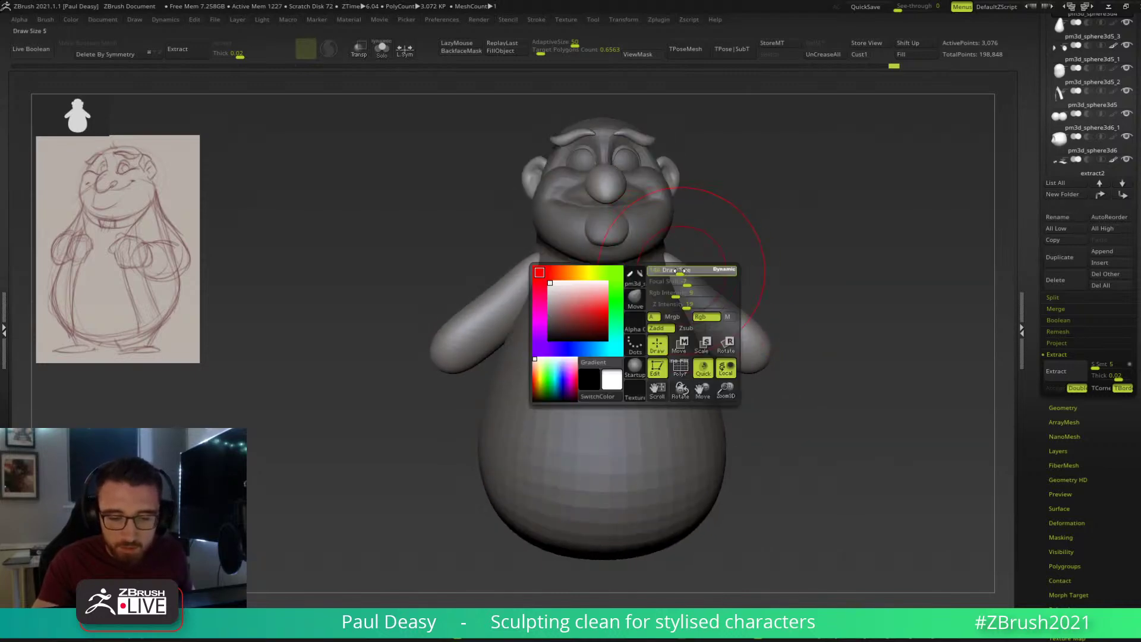
drag(679, 270, 673, 270)
right_drag(746, 279, 725, 270)
key(space)
drag(725, 270, 753, 265)
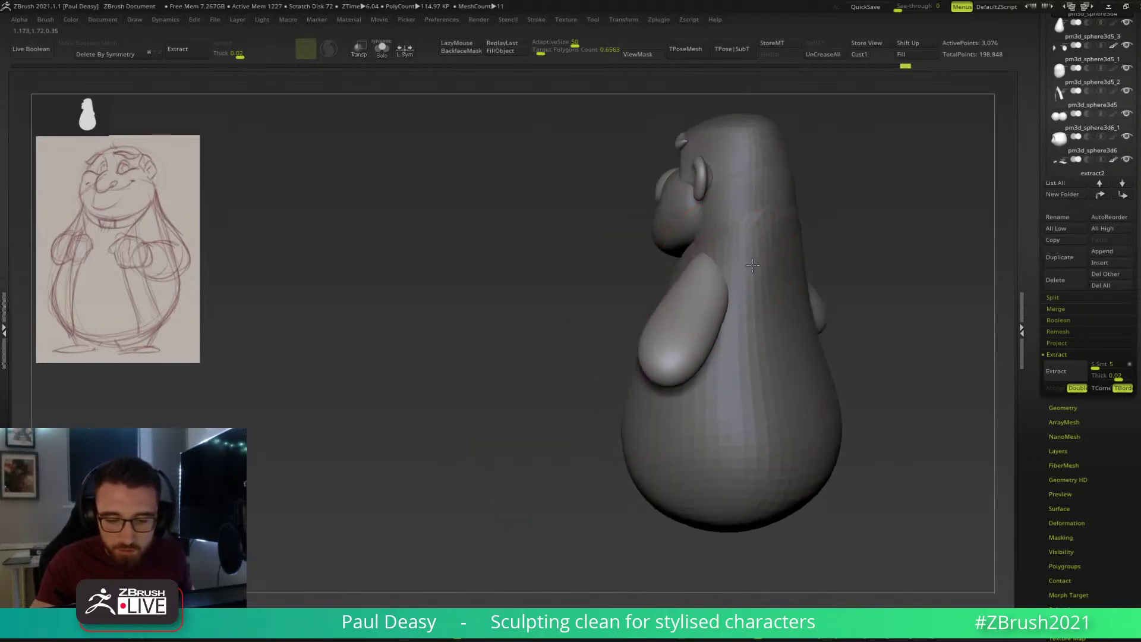
right_drag(685, 306, 702, 308)
drag(728, 267, 735, 332)
drag(728, 356, 735, 355)
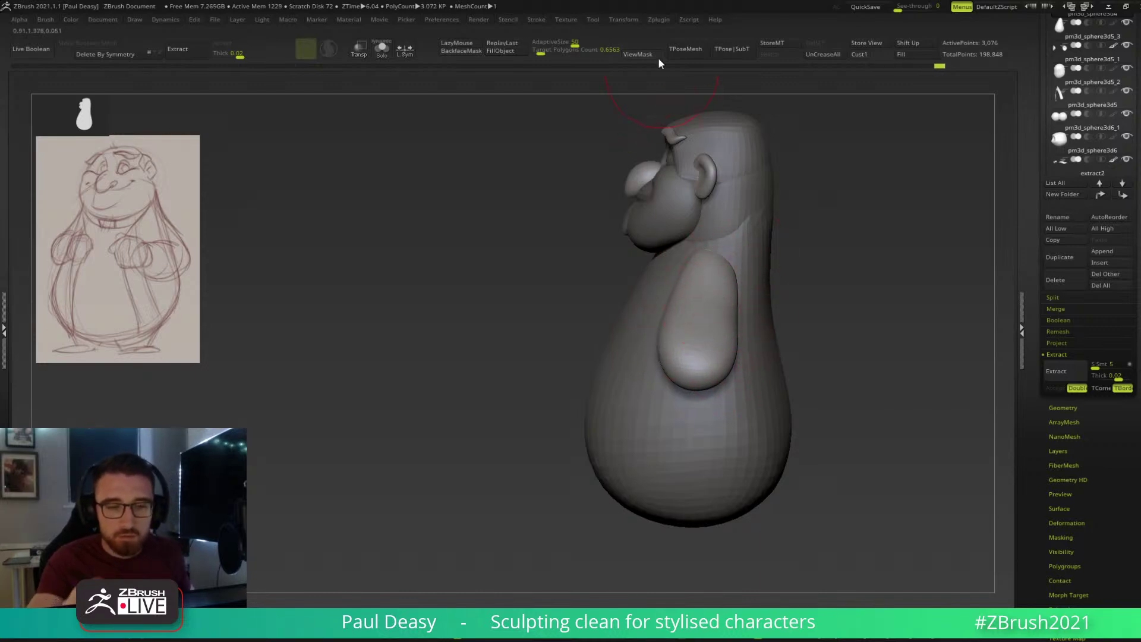
Remesh the arm subtool with ZRemesher.
key(ctrl+shift+r)
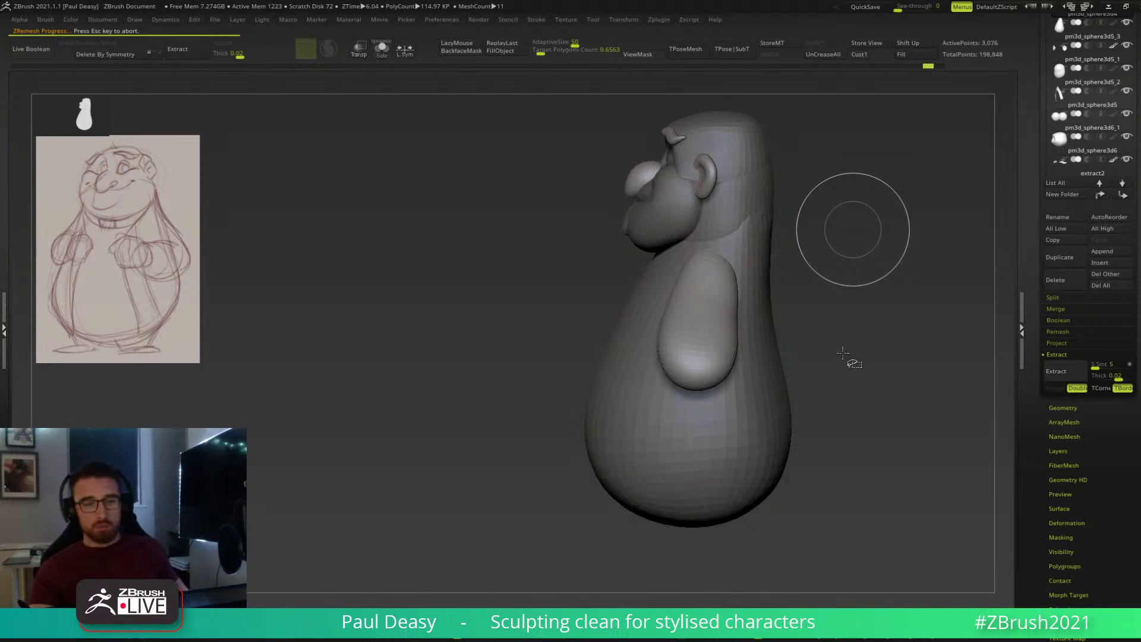
drag(854, 305, 875, 286)
right_click(699, 248)
right_drag(706, 258, 695, 256)
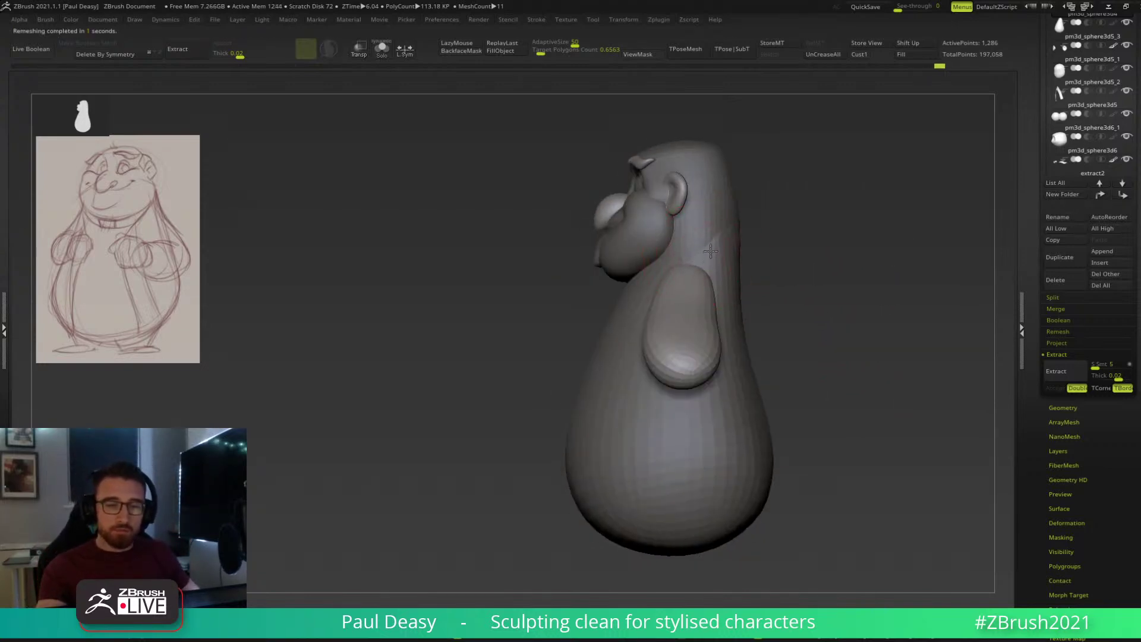
Smooth the remeshed arms along their length and at the shoulders from front and back views.
mouse_move(681, 258)
right_down()
mouse_move(823, 255)
mouse_move(729, 280)
mouse_move(847, 269)
right_up()
shift+drag(703, 288, 770, 351)
key(space)
key(space)
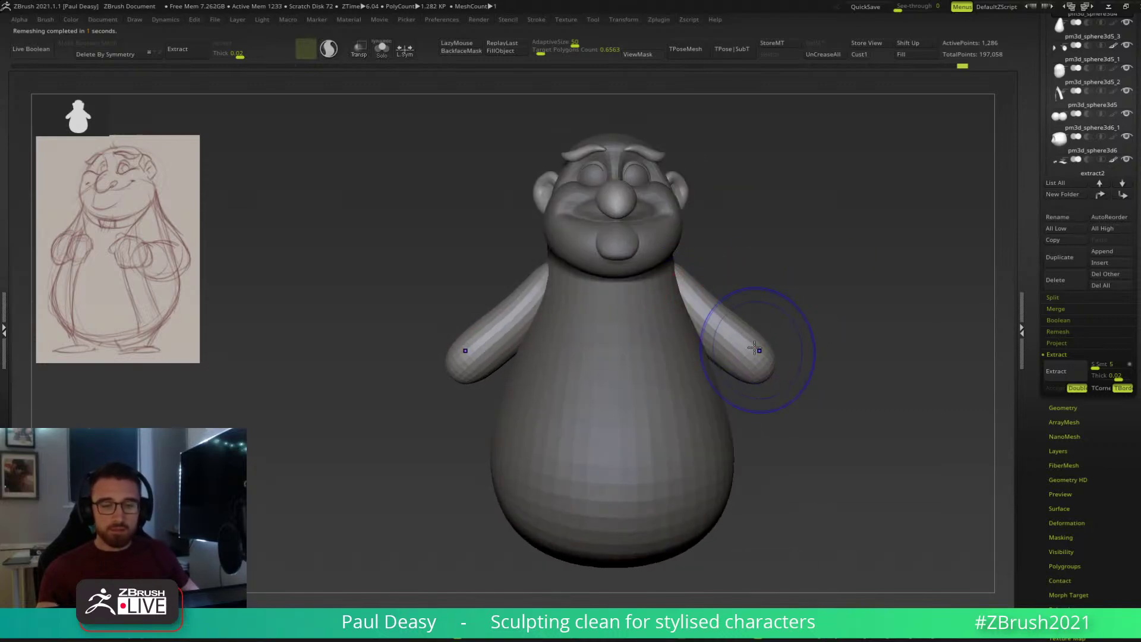
right_drag(734, 301, 693, 265)
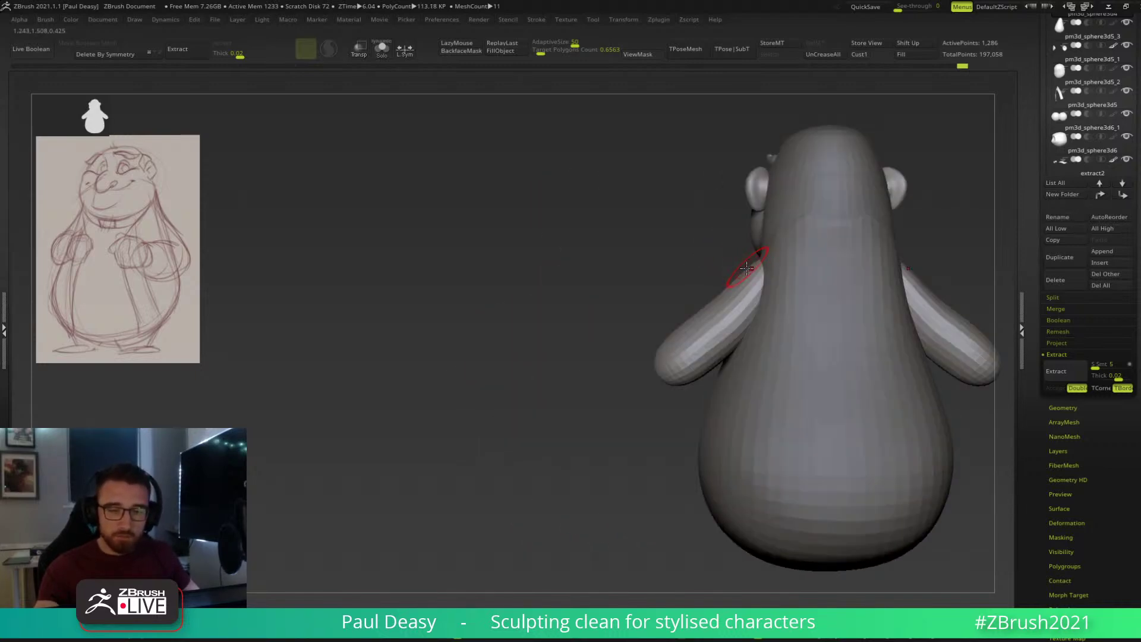
shift+drag(747, 288, 735, 287)
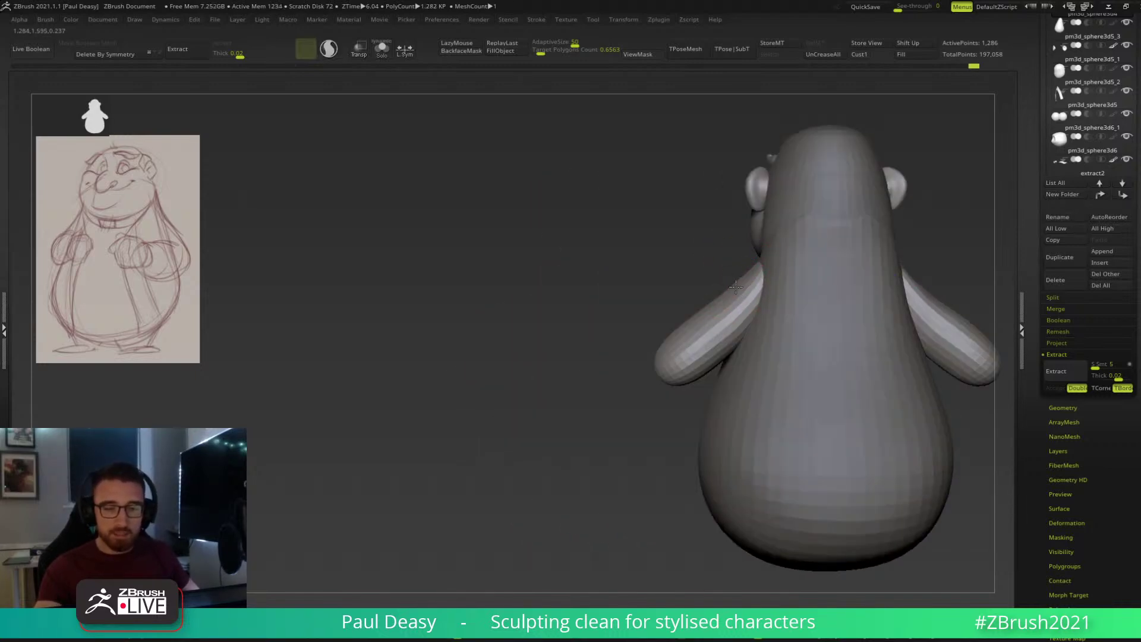
Adjust the brush size and pull the arms' lower ends inward from the back view to steepen and shorten them.
key(space)
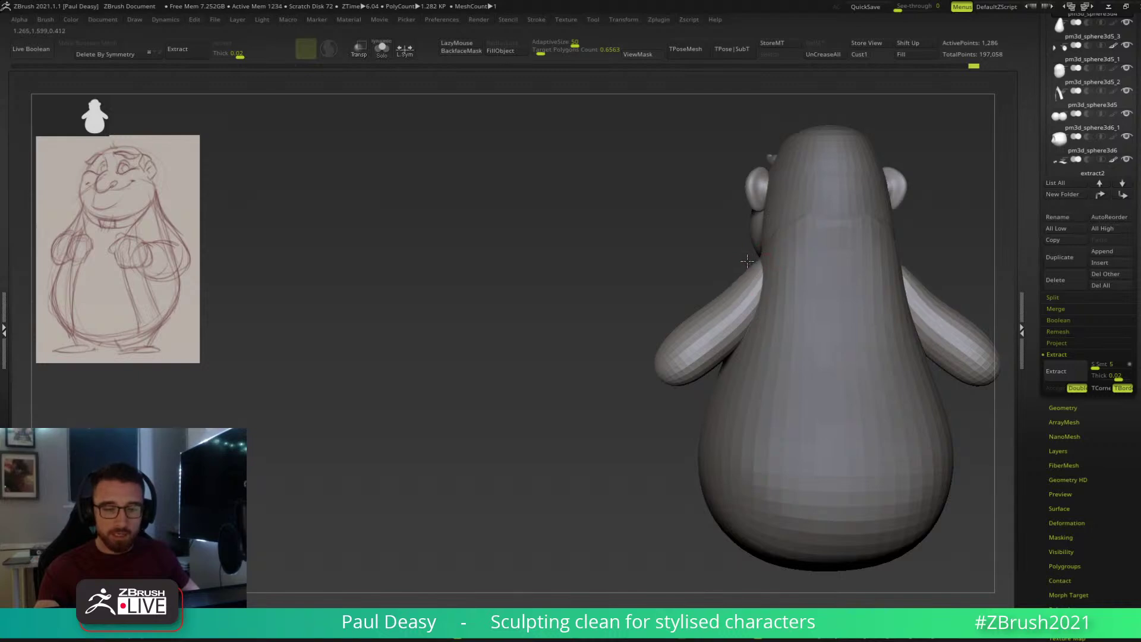
alt+drag(683, 279, 604, 289)
key(space)
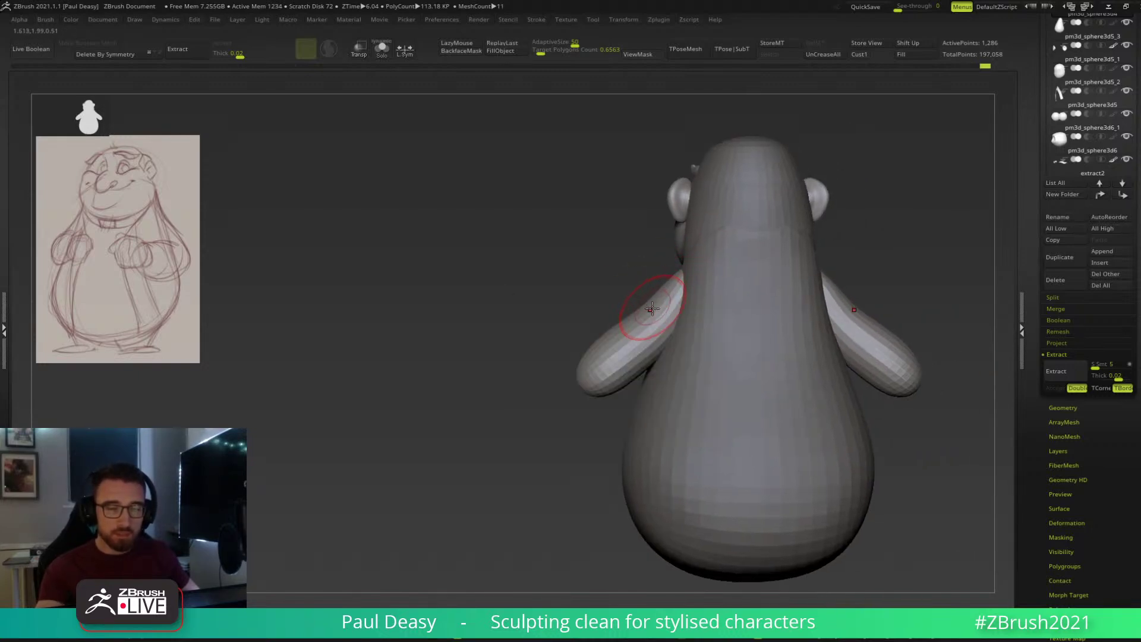
key(space)
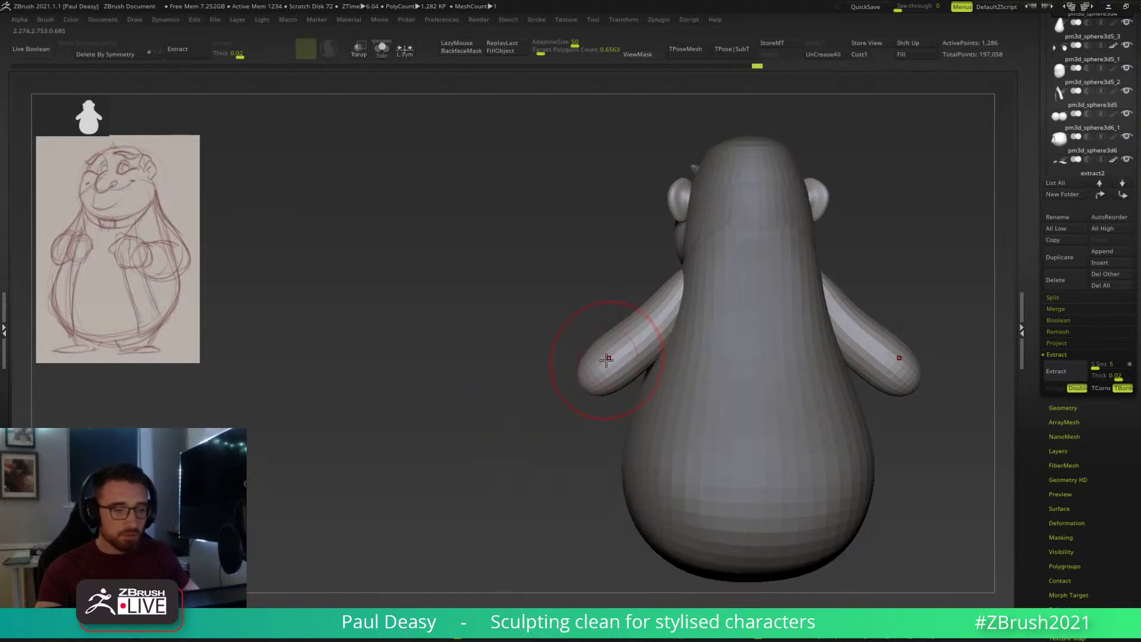
drag(586, 382, 631, 356)
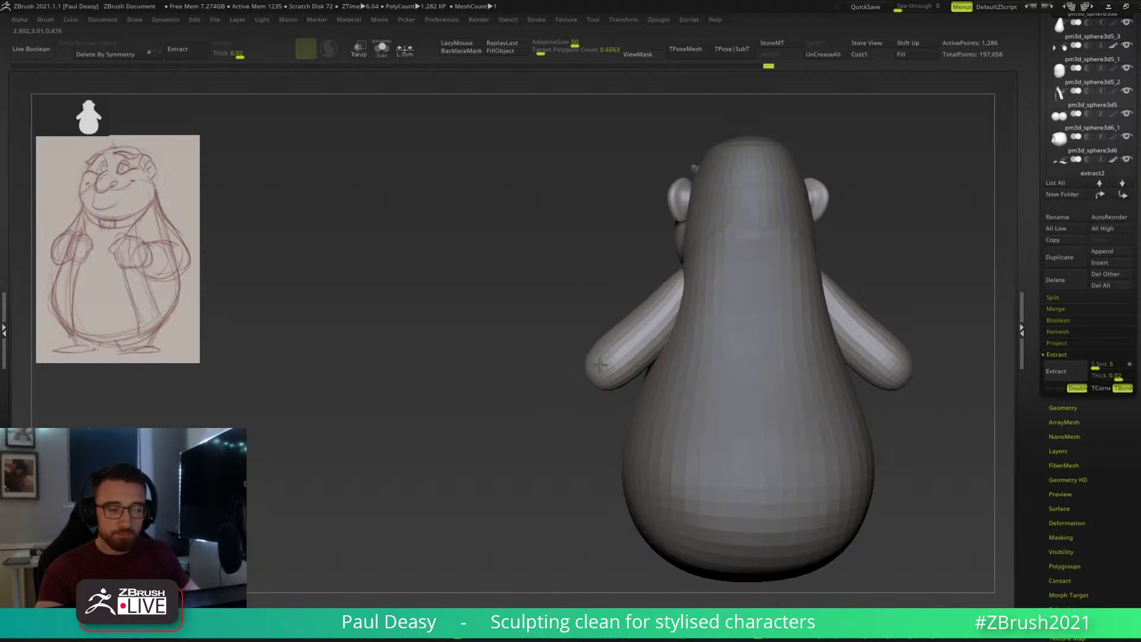
mouse_move(595, 373)
mouse_down()
mouse_move(586, 326)
mouse_move(690, 334)
mouse_move(678, 334)
mouse_up()
key(space)
mouse_move(617, 380)
mouse_down()
mouse_move(604, 394)
mouse_move(642, 365)
mouse_up()
mouse_move(686, 345)
mouse_down()
mouse_move(615, 328)
mouse_move(634, 357)
mouse_move(623, 375)
mouse_up()
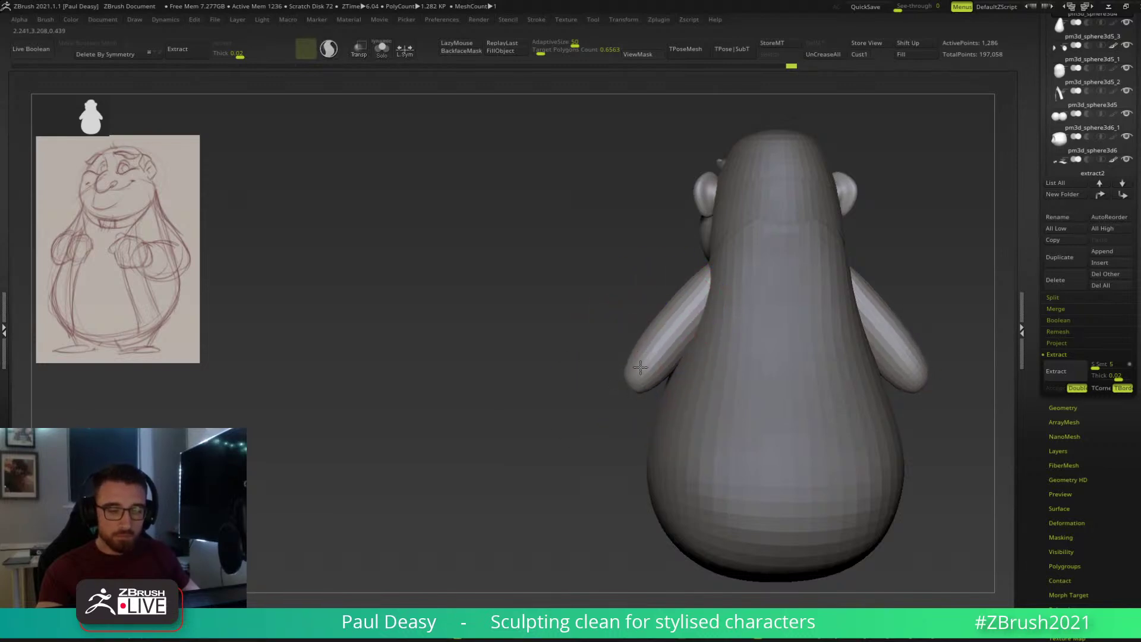
drag(628, 402, 677, 397)
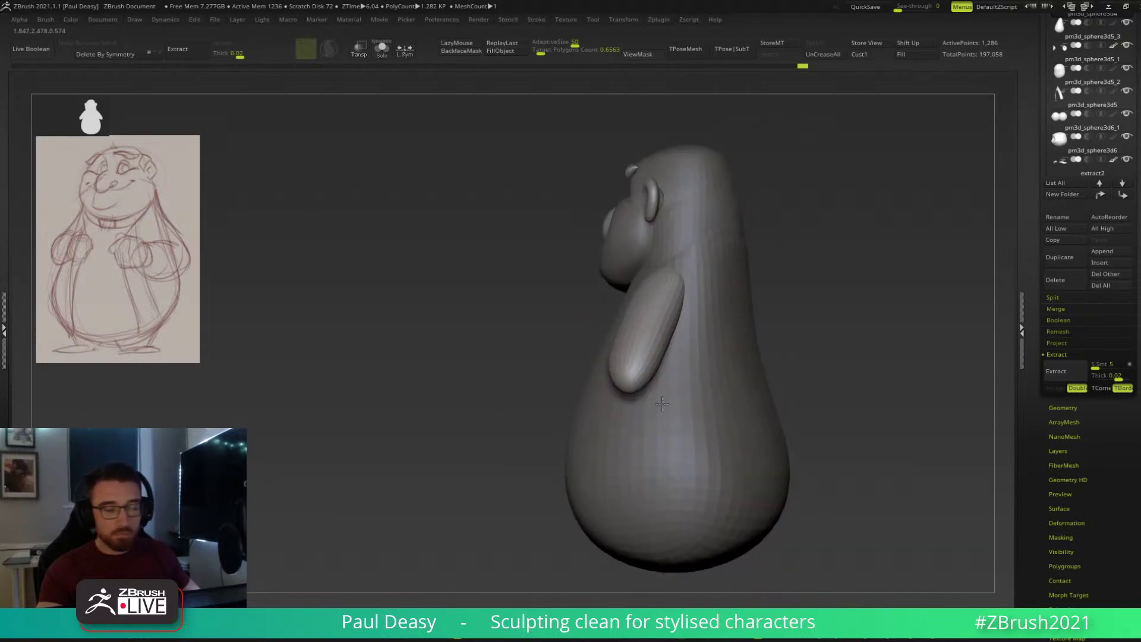
Duplicate the arms with the gizmo and rotate the copies into forearms bent forward over the belly.
key(w)
mouse_move(692, 273)
mouse_down()
mouse_move(733, 271)
mouse_move(710, 291)
mouse_up()
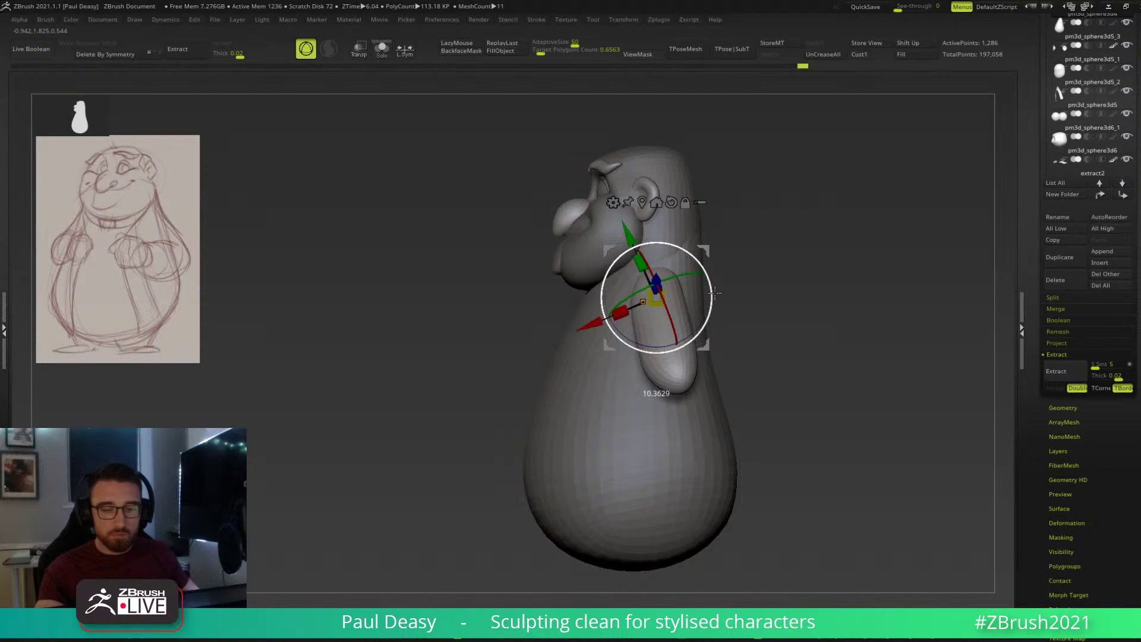
key(q)
key(w)
mouse_move(705, 251)
mouse_down()
mouse_move(783, 281)
mouse_move(746, 286)
mouse_move(798, 292)
mouse_up()
alt+click(709, 379)
mouse_move(794, 362)
mouse_down()
mouse_move(763, 361)
mouse_move(717, 331)
mouse_move(760, 350)
mouse_move(762, 364)
mouse_move(772, 342)
mouse_move(782, 354)
mouse_move(742, 361)
mouse_move(767, 341)
mouse_move(781, 372)
mouse_move(786, 356)
mouse_up()
key(q)
key(w)
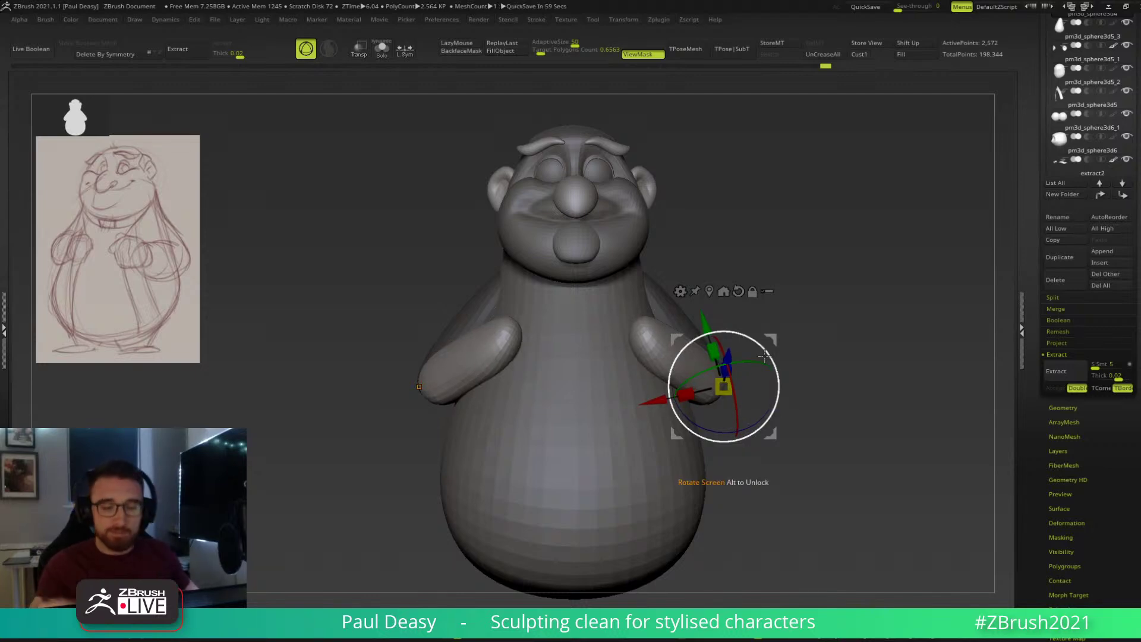
Split the duplicated forearms off into their own subtool.
key(q)
drag(763, 346, 776, 336)
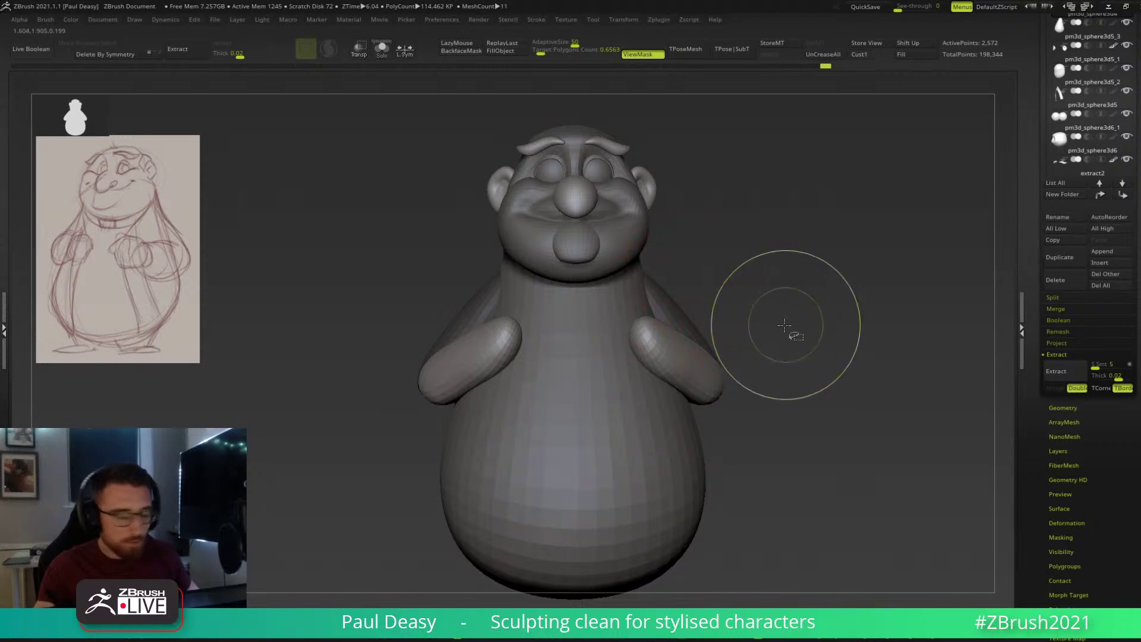
key(ctrl+z)
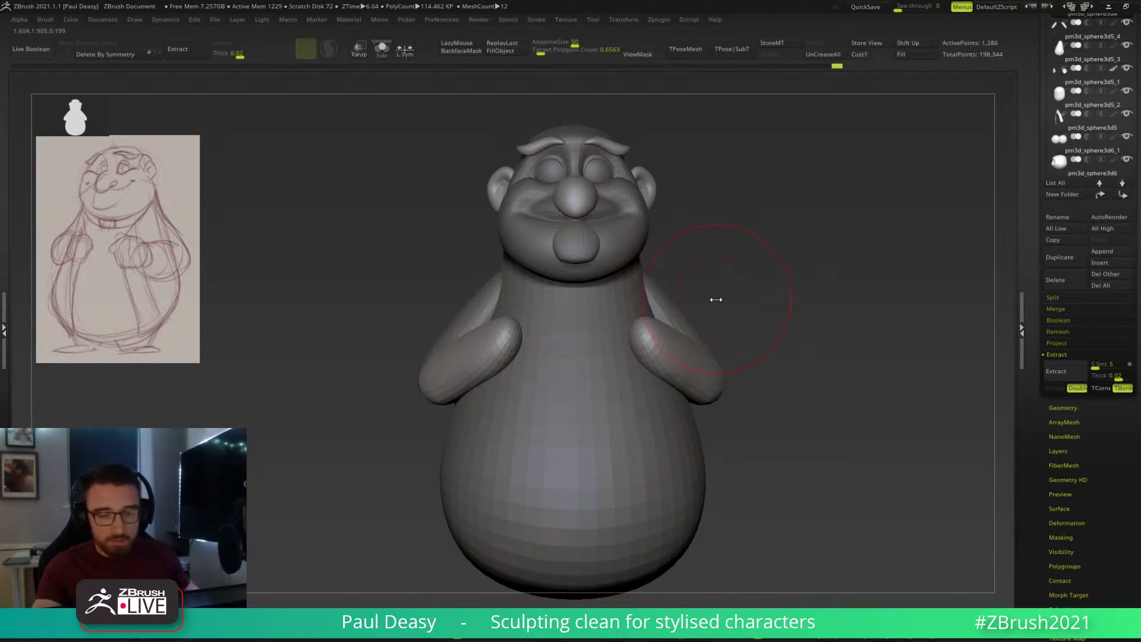
Select the upper arms and reshape their shoulder ends and outer contours from front and side views.
alt+click(668, 298)
mouse_move(701, 293)
mouse_down()
mouse_move(683, 298)
mouse_move(686, 313)
mouse_move(726, 217)
mouse_move(682, 282)
mouse_up()
mouse_move(660, 337)
mouse_down()
mouse_move(651, 344)
mouse_move(683, 315)
mouse_move(687, 280)
mouse_move(657, 282)
mouse_move(756, 284)
mouse_move(653, 304)
mouse_up()
drag(725, 285, 701, 292)
mouse_move(649, 326)
mouse_down()
mouse_move(653, 279)
mouse_move(672, 243)
mouse_up()
drag(793, 287, 721, 298)
Resize the brush and refine the upper arms' side profile down to the elbows.
key(space)
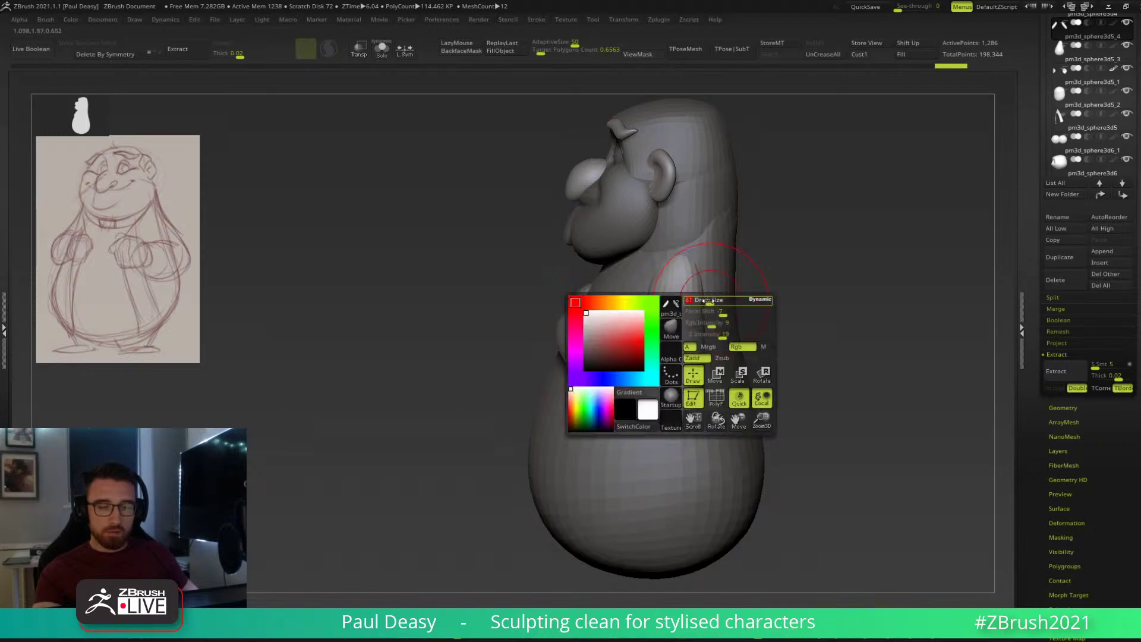
mouse_move(777, 354)
mouse_down()
mouse_move(683, 422)
mouse_move(692, 398)
mouse_move(669, 442)
mouse_up()
drag(773, 345, 786, 364)
drag(643, 371, 631, 339)
key(space)
mouse_move(749, 270)
mouse_down()
mouse_move(696, 295)
mouse_move(728, 300)
mouse_move(690, 291)
mouse_move(740, 283)
mouse_up()
mouse_move(667, 309)
mouse_down()
mouse_move(665, 268)
mouse_move(664, 293)
mouse_move(693, 319)
mouse_up()
alt+right_drag(686, 331, 684, 330)
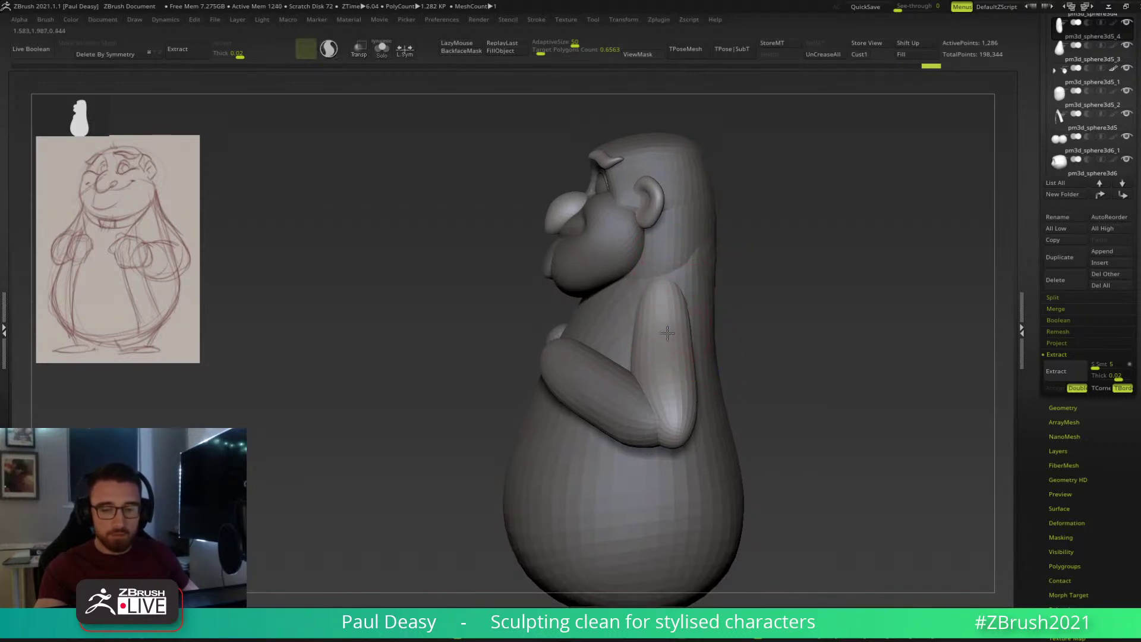
Adjust the upper arms' outer and front contours from back and side views, undoing the last stroke.
drag(767, 324, 689, 348)
key(space)
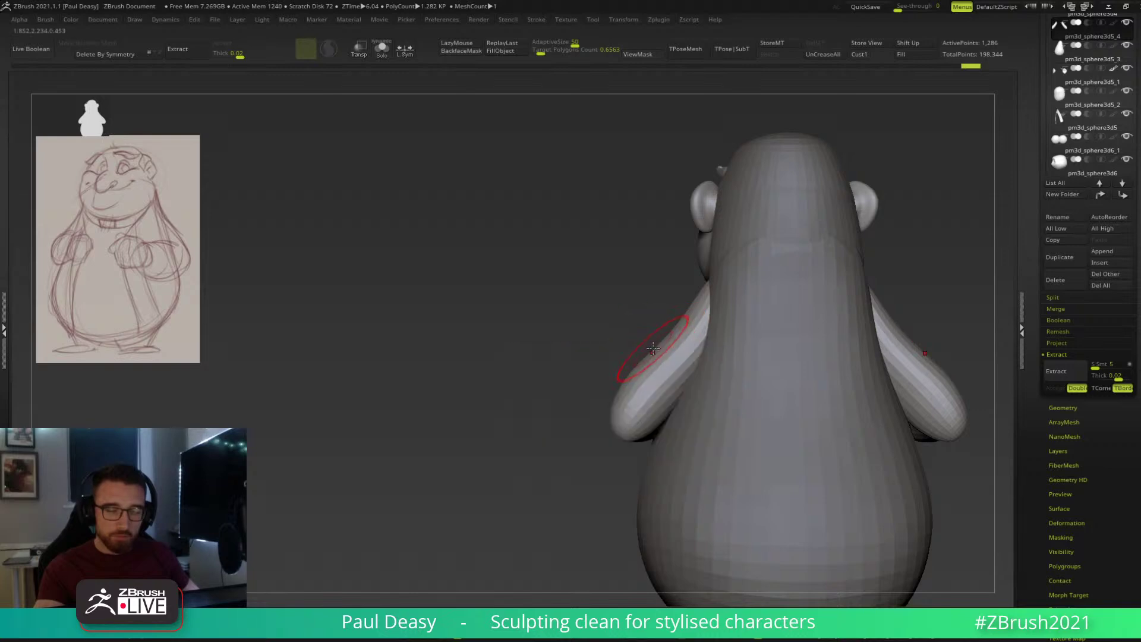
drag(642, 356, 732, 343)
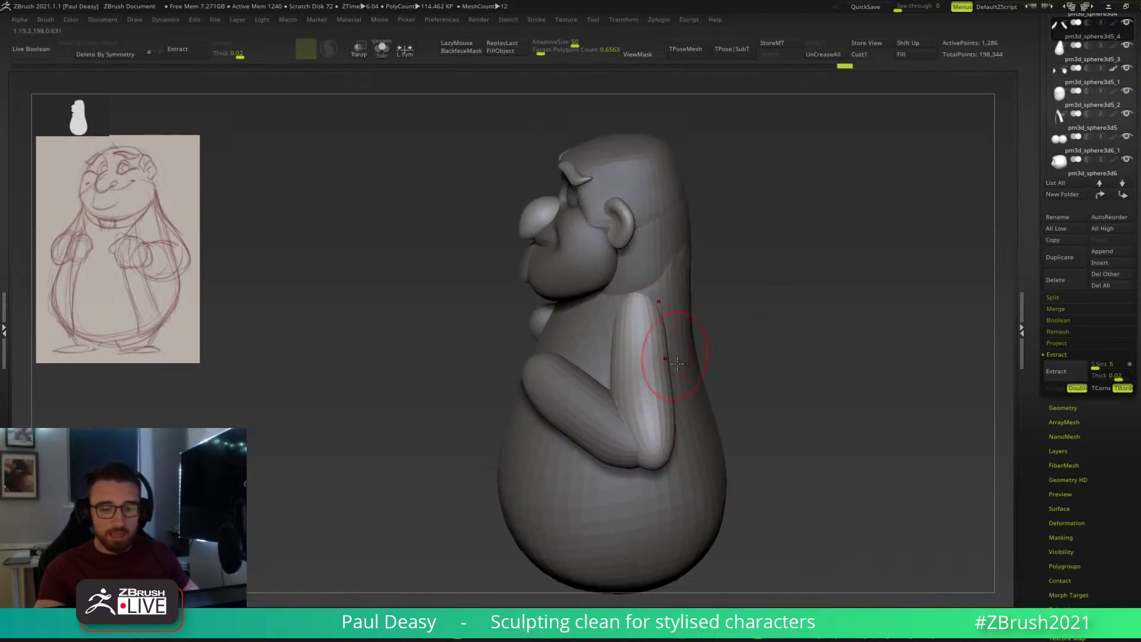
alt+drag(763, 354, 755, 333)
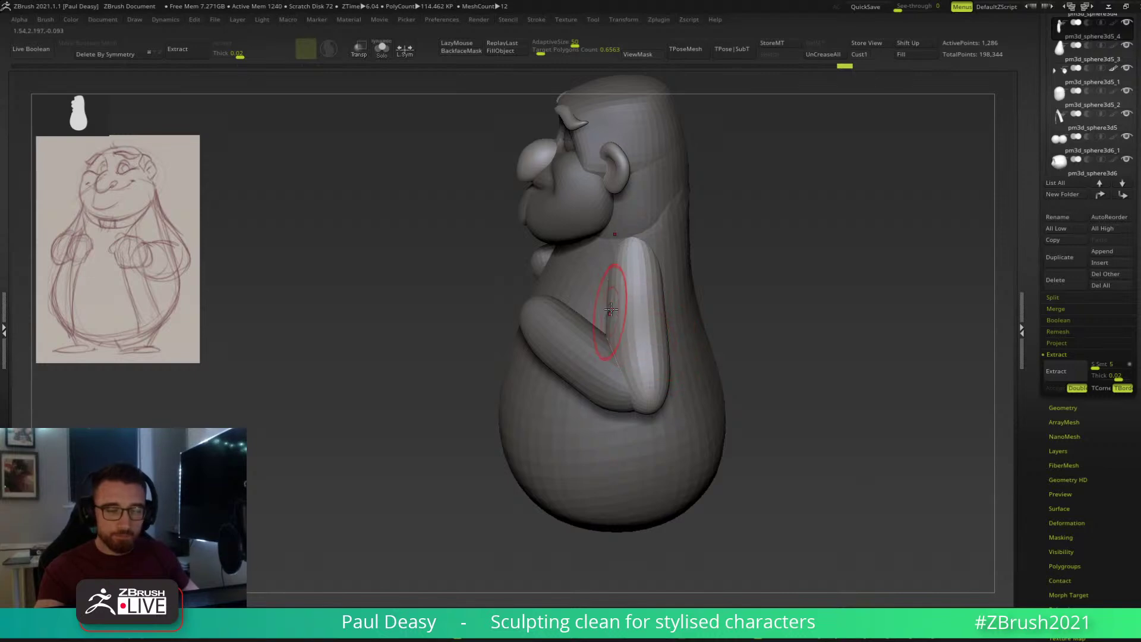
drag(611, 309, 603, 348)
key(space)
key(space)
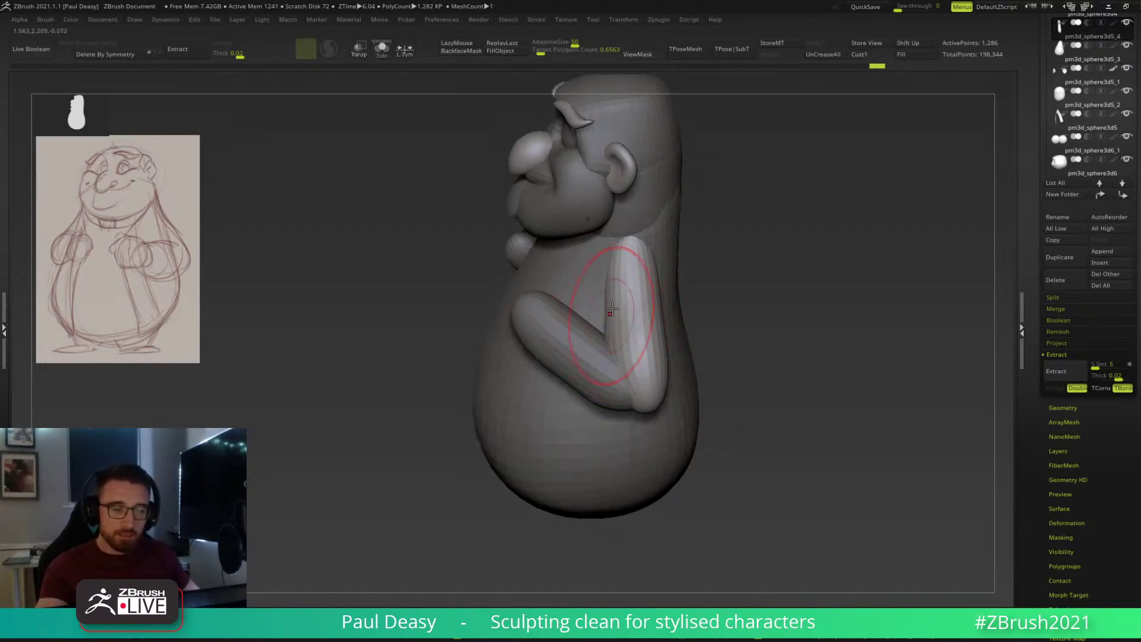
right_drag(651, 310, 659, 338)
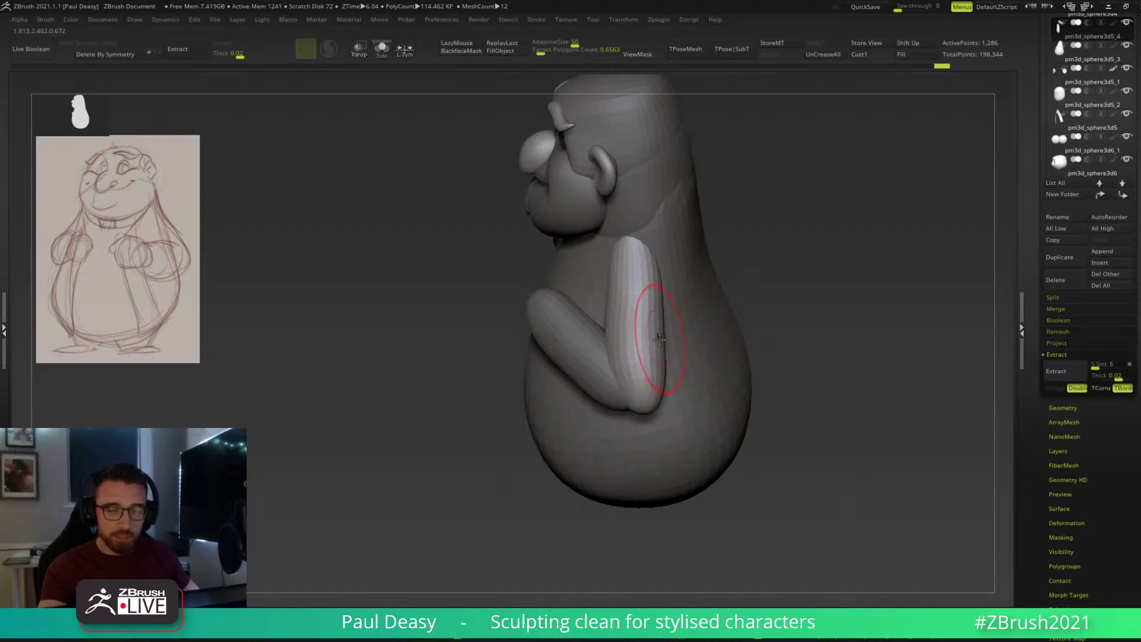
key(ctrl+z)
Vary the brush size and curve the rear contour of the upper arms, tapering them toward the elbows in side view.
key(space)
drag(830, 328, 874, 318)
key(space)
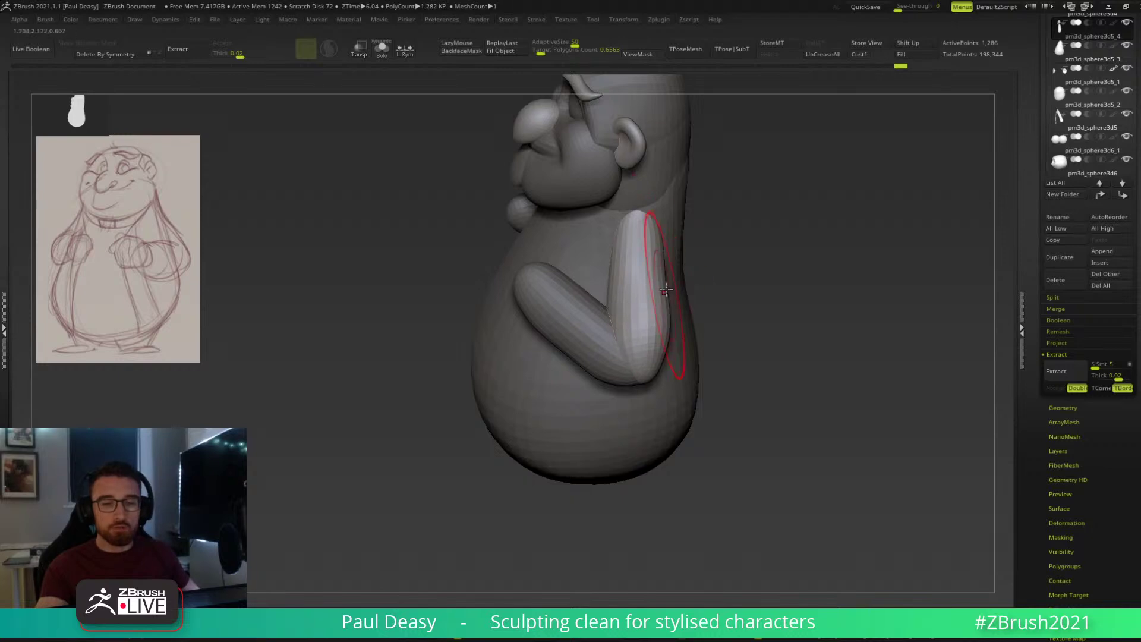
key(space)
drag(669, 282, 682, 280)
key(space)
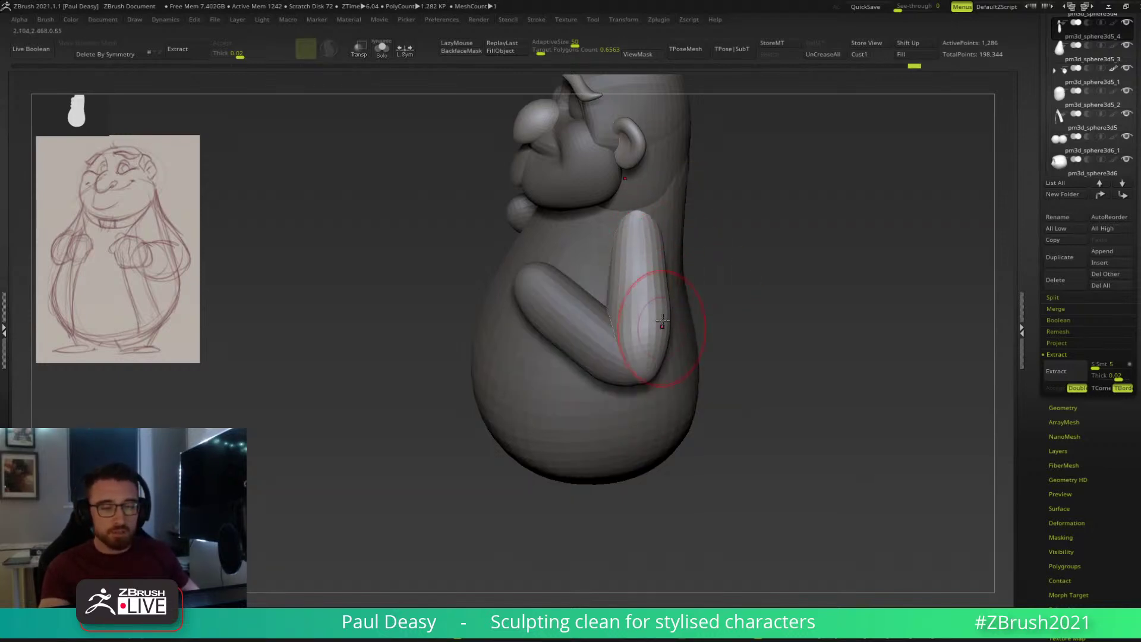
mouse_move(706, 226)
mouse_down()
mouse_move(661, 229)
mouse_move(669, 234)
mouse_up()
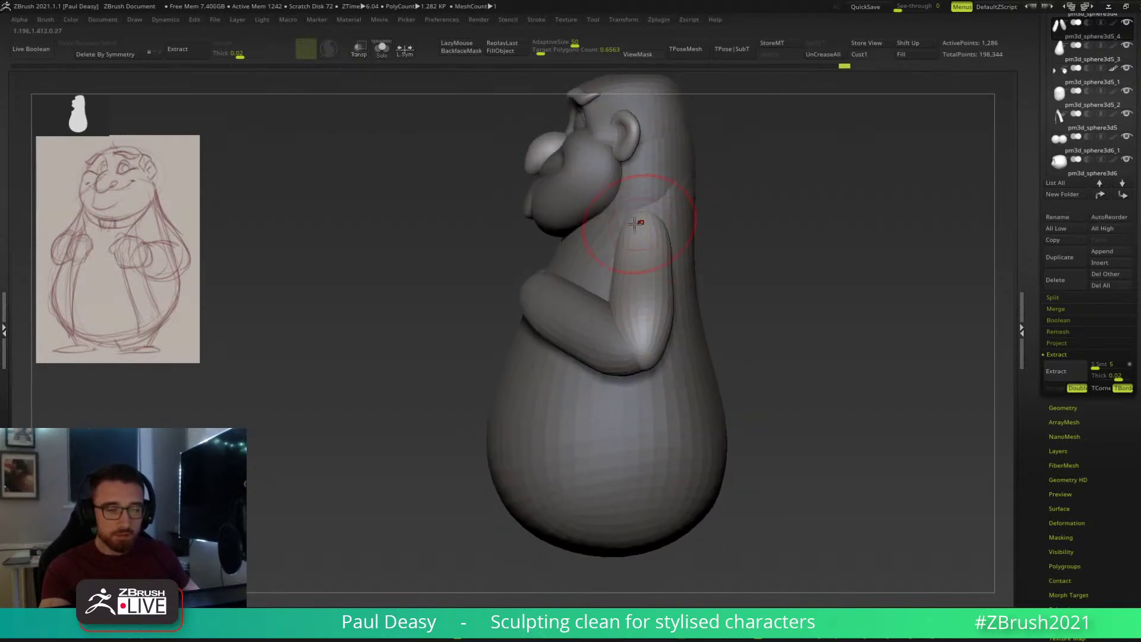
Select the forearms and shape and smooth their contours at the elbows and upper edges from three-quarter and front views.
drag(699, 244, 649, 311)
alt+click(654, 306)
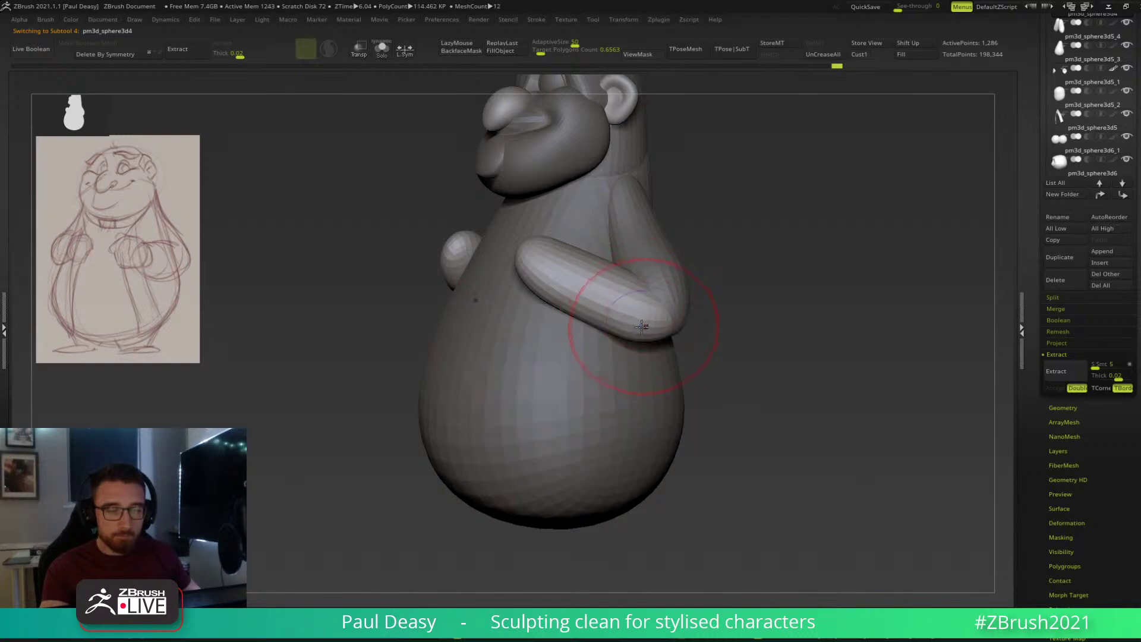
right_click(645, 283)
right_drag(645, 283, 686, 261)
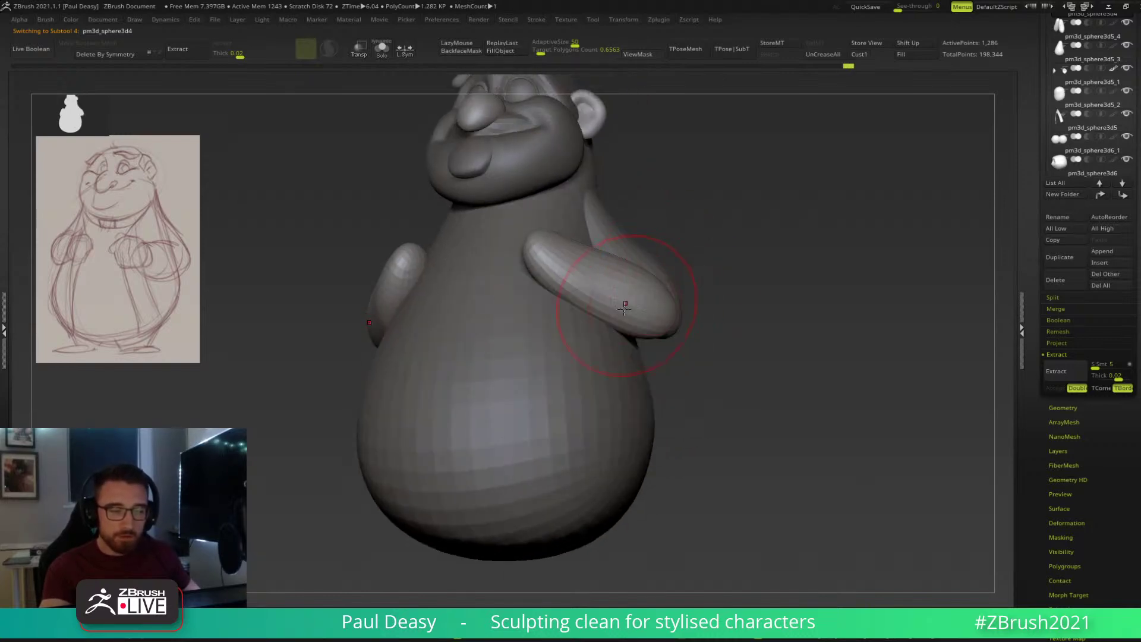
right_drag(661, 298, 652, 277)
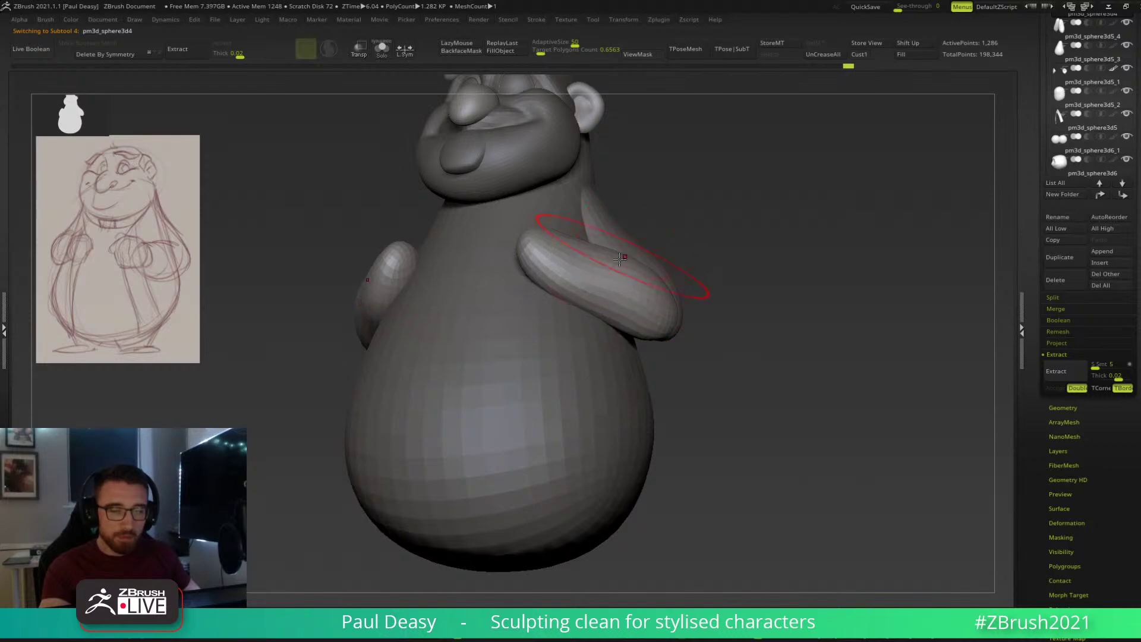
right_click(599, 249)
mouse_move(601, 256)
right_down()
mouse_move(648, 274)
mouse_move(612, 279)
mouse_move(595, 255)
right_up()
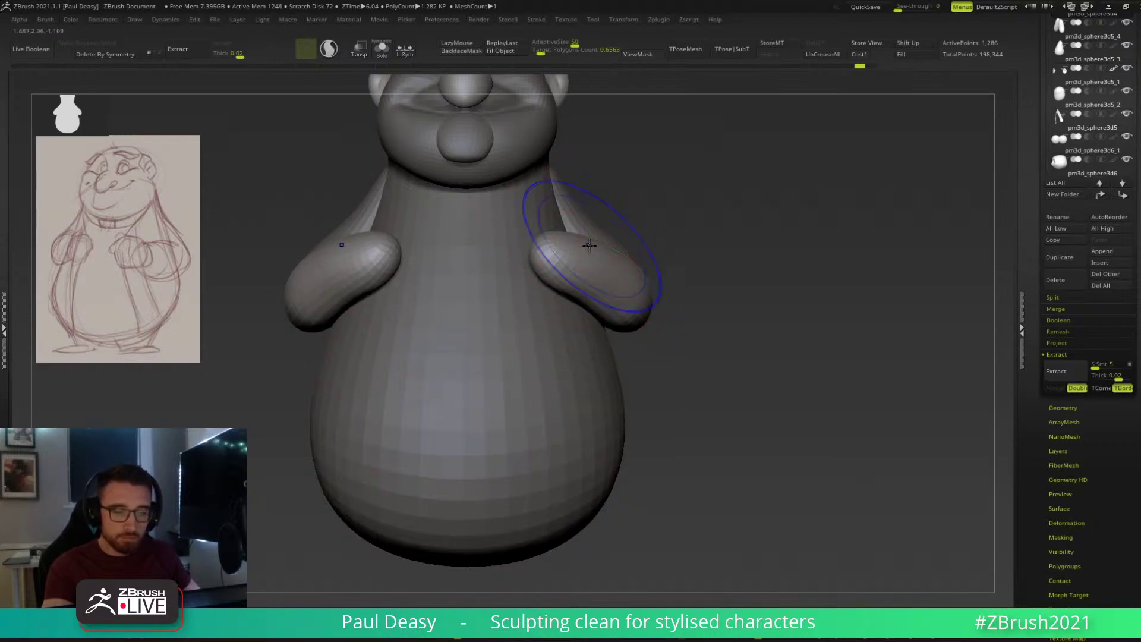
drag(689, 249, 711, 308)
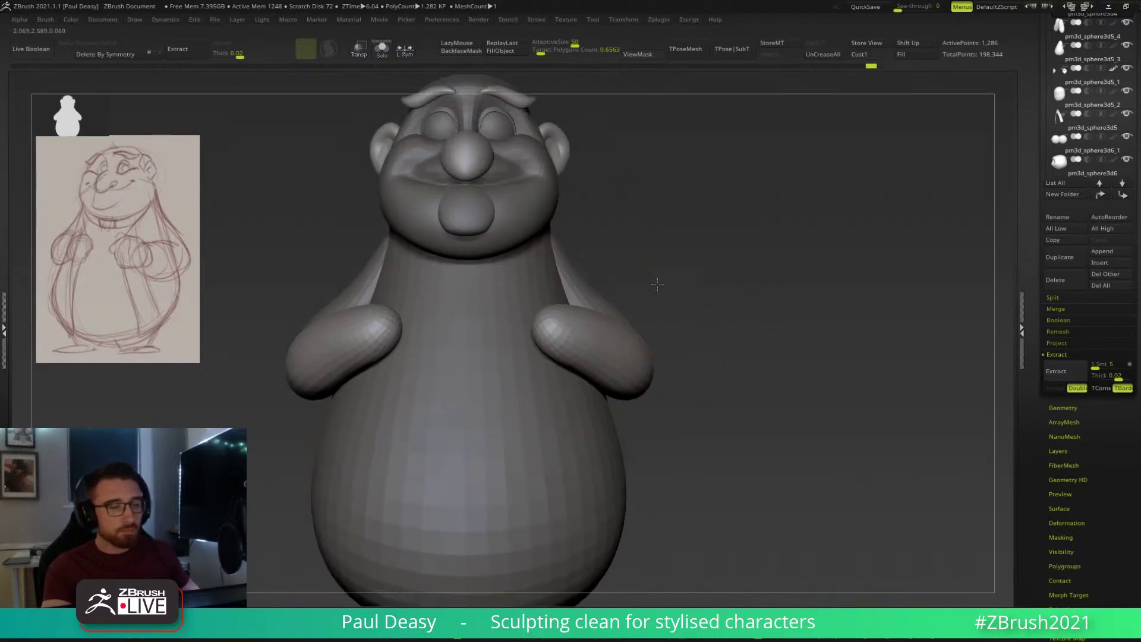
key(f)
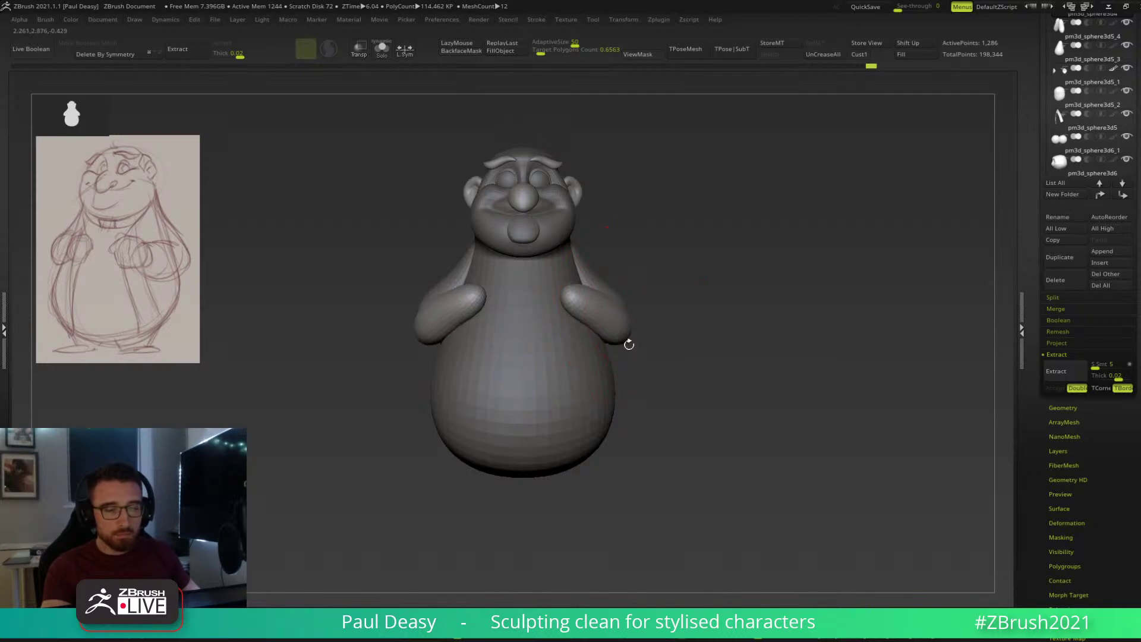
mouse_move(631, 331)
alt+mouse_down()
mouse_move(642, 321)
mouse_move(612, 331)
alt+mouse_up()
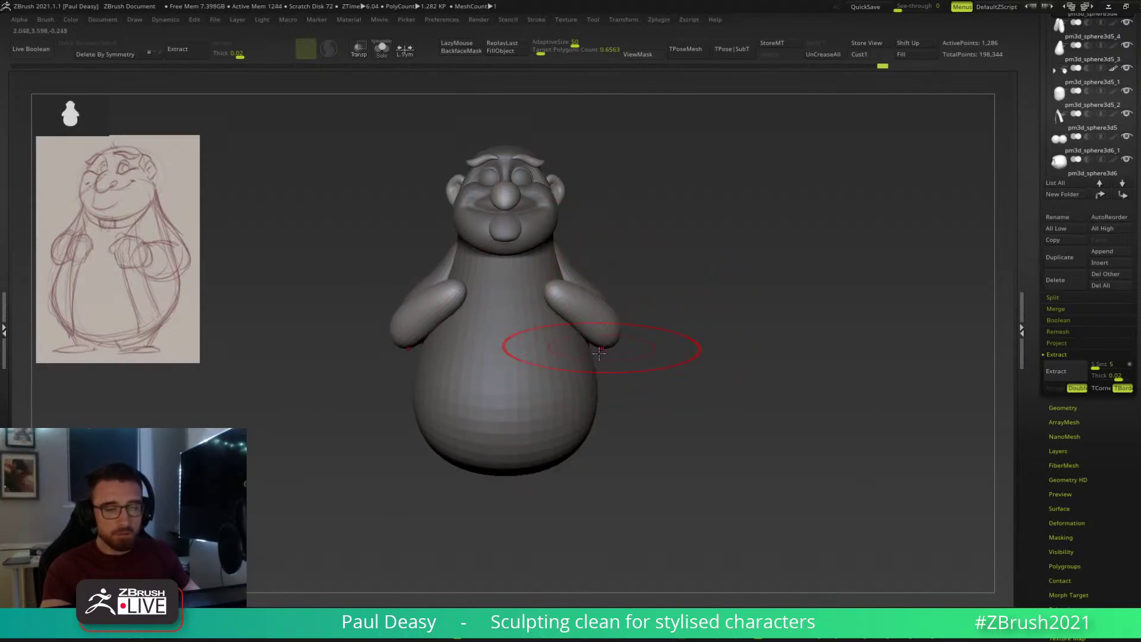
Select the body and smooth and flatten its underside from front, back and side views.
alt+click(583, 416)
drag(628, 454, 586, 377)
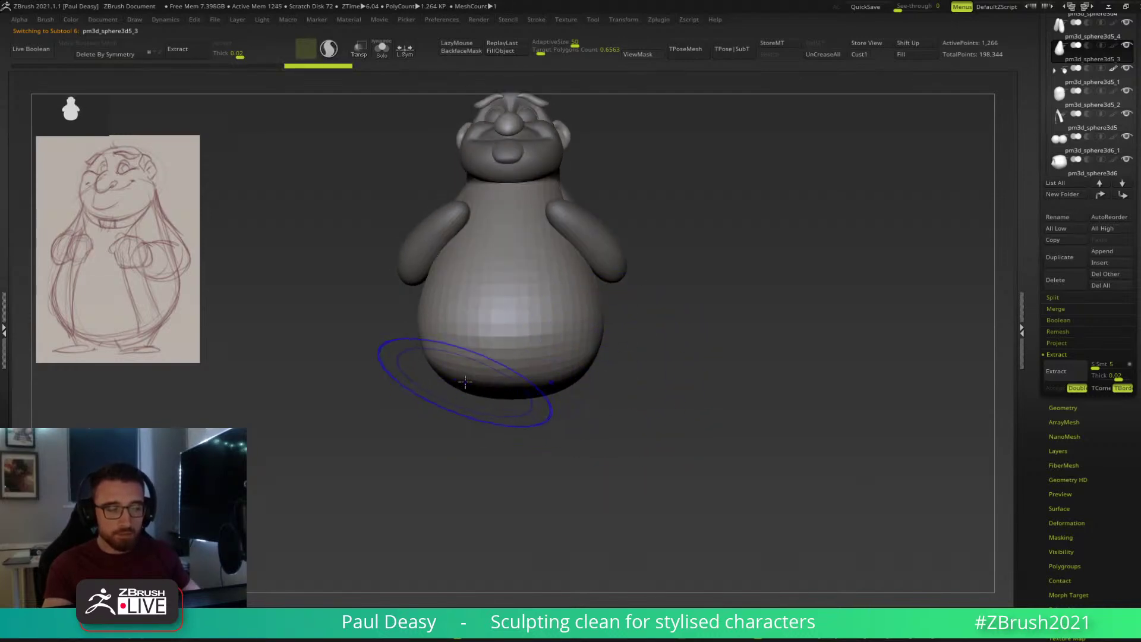
drag(511, 397, 555, 371)
drag(634, 390, 603, 368)
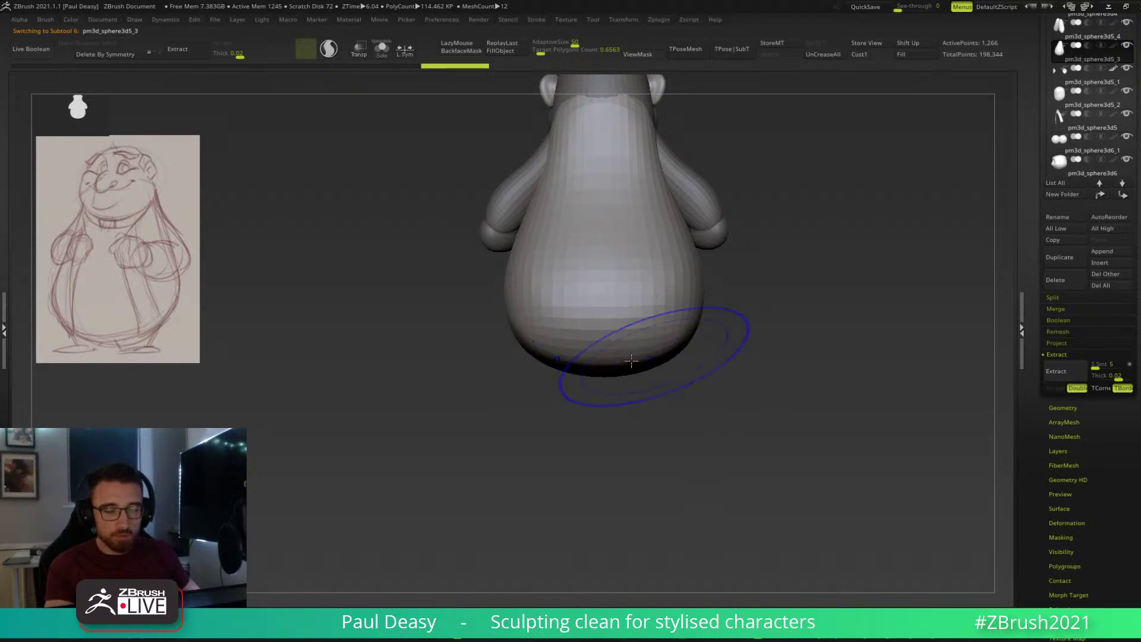
drag(828, 316, 721, 412)
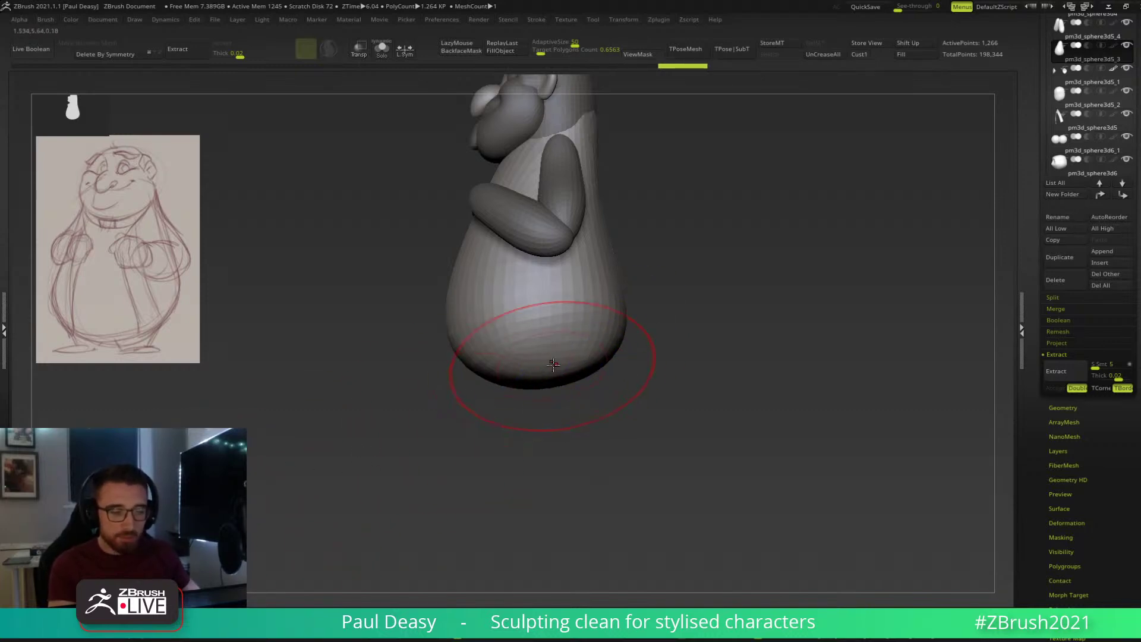
drag(551, 357, 545, 359)
mouse_move(683, 356)
mouse_down()
mouse_move(711, 357)
mouse_move(678, 392)
mouse_move(713, 434)
mouse_up()
drag(534, 433, 667, 353)
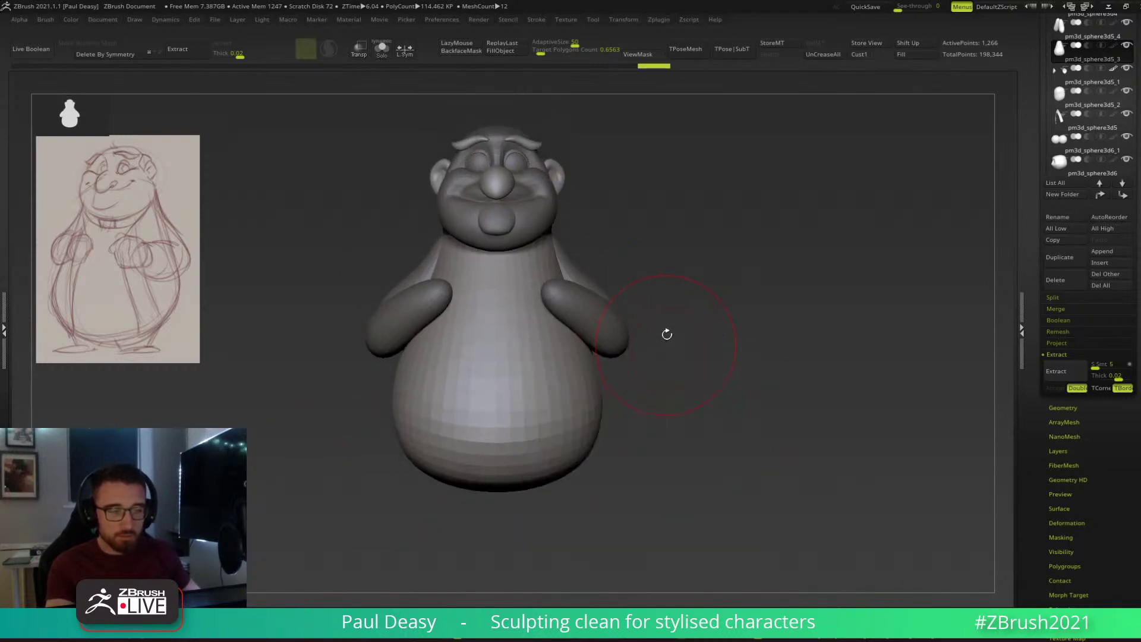
Select the upper arms and refine their outer contours at the elbows and shoulders from the back view.
alt+click(572, 262)
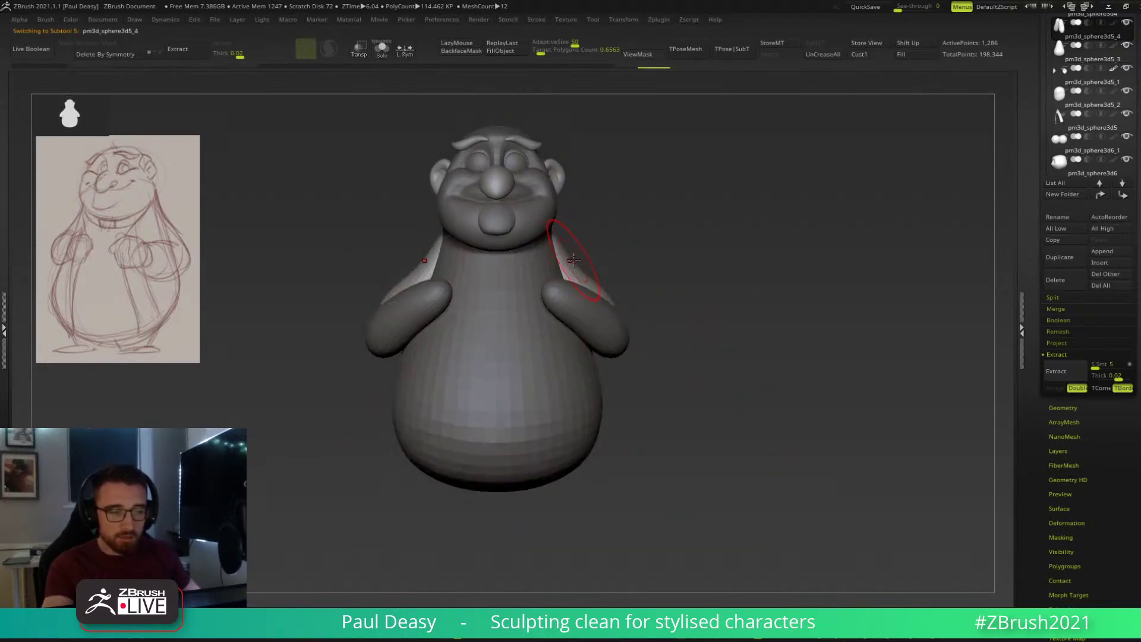
mouse_move(601, 274)
mouse_down()
mouse_move(655, 316)
mouse_move(535, 324)
mouse_up()
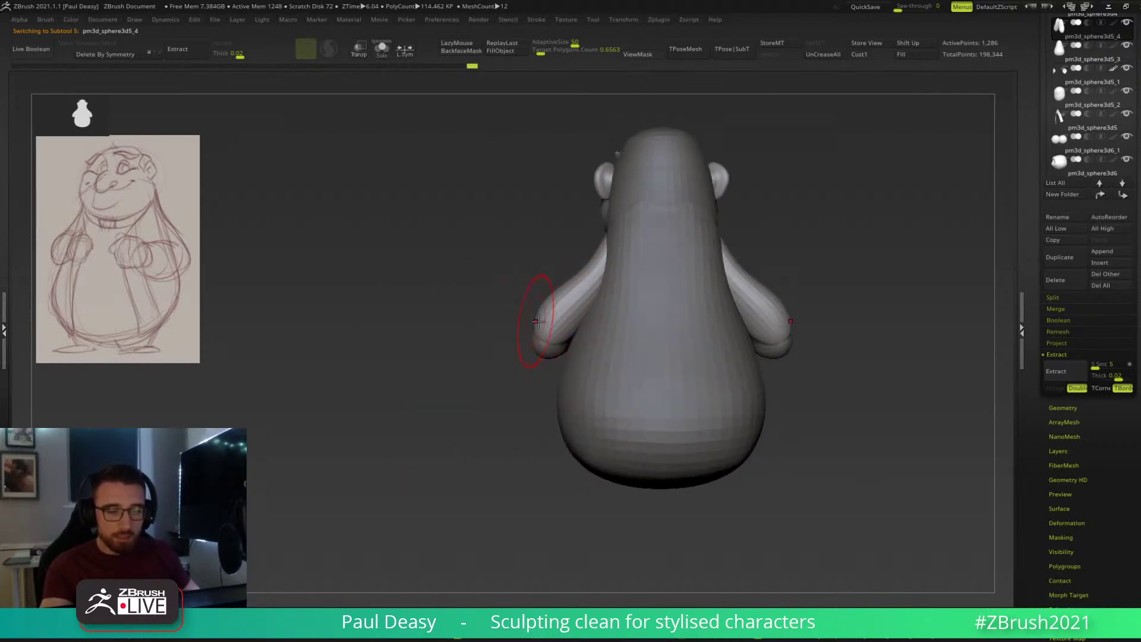
mouse_move(493, 279)
mouse_down()
mouse_move(471, 254)
mouse_move(557, 205)
mouse_up()
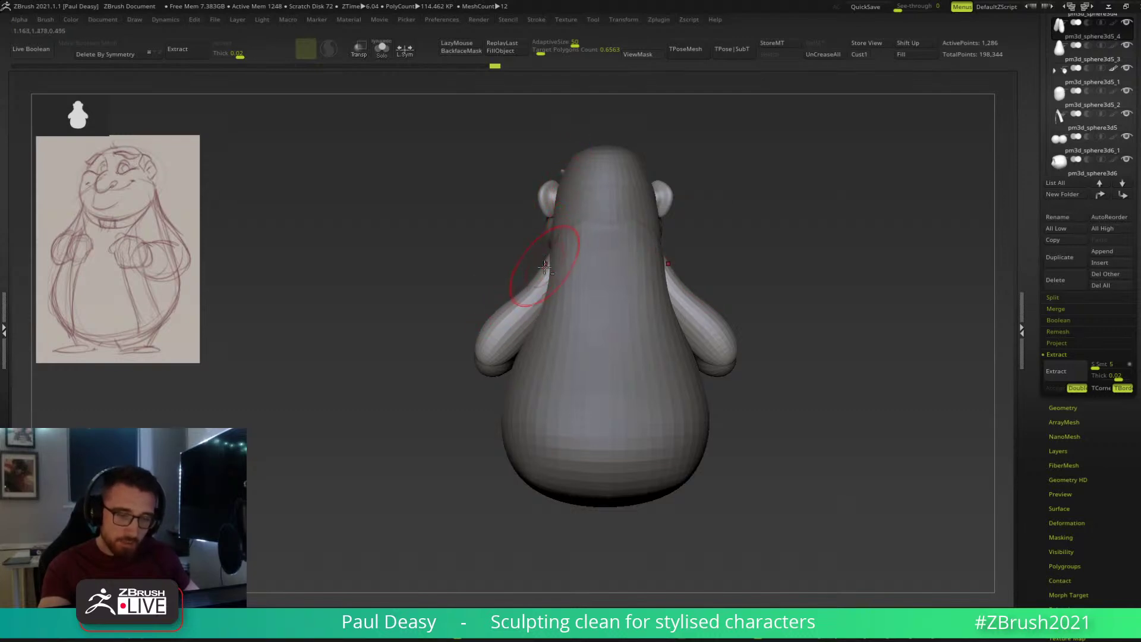
drag(548, 265, 551, 246)
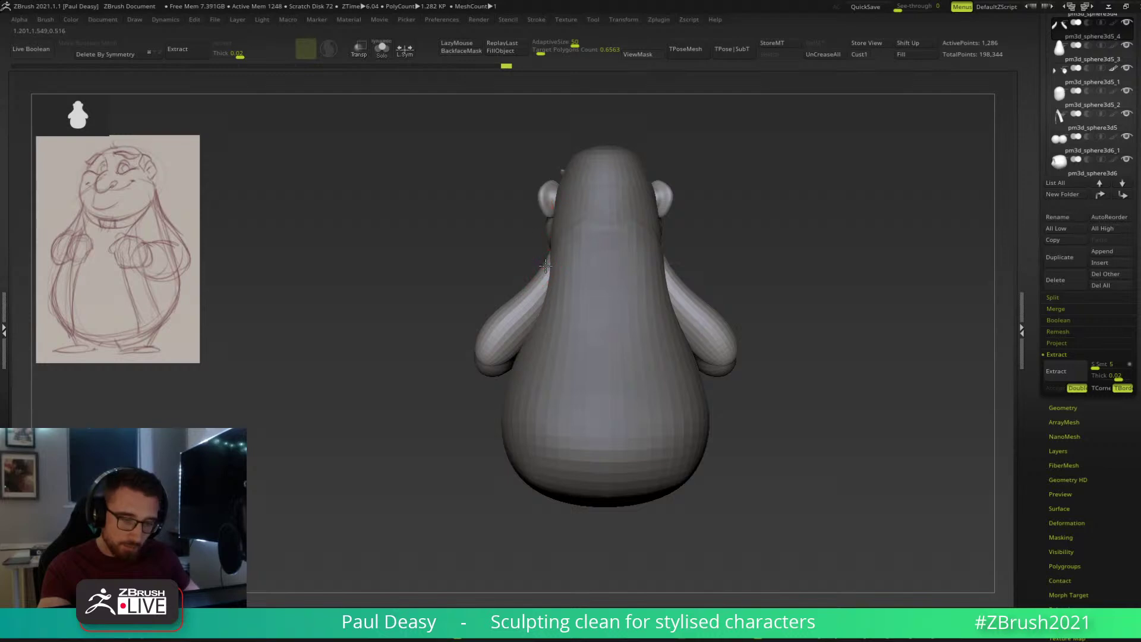
Refine the outer contours of the upper arms from shoulder to elbow in back and side views, varying the brush size.
mouse_move(551, 239)
mouse_down()
mouse_move(545, 262)
mouse_move(503, 291)
mouse_move(482, 327)
mouse_move(521, 331)
mouse_move(528, 320)
mouse_move(489, 351)
mouse_up()
key(space)
key(space)
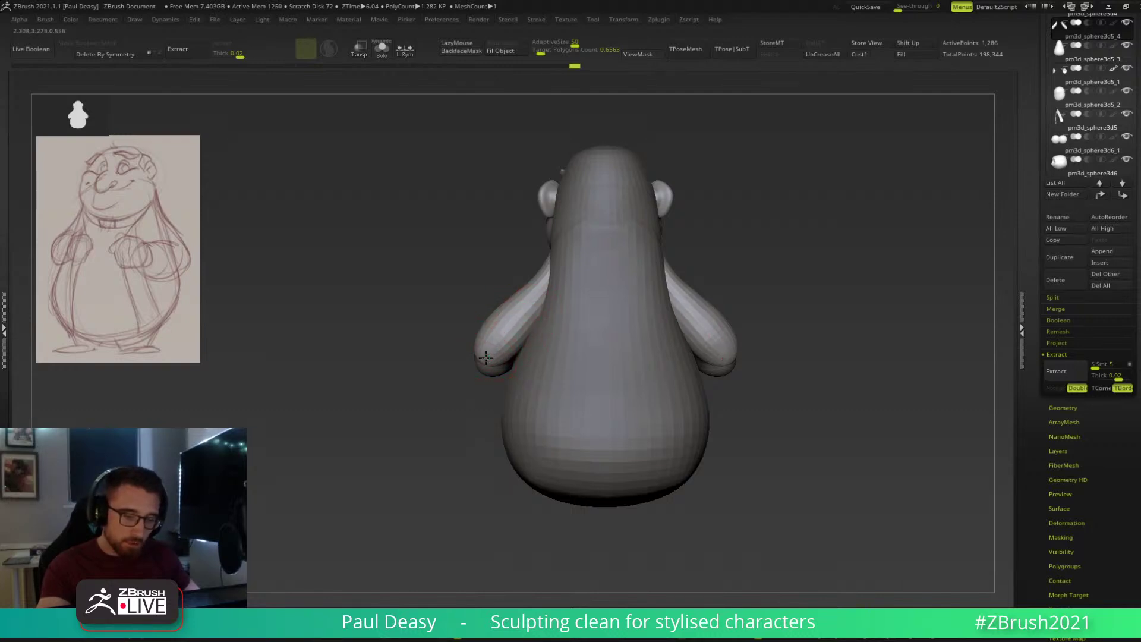
right_drag(488, 357, 435, 320)
mouse_move(434, 320)
mouse_down()
mouse_move(438, 288)
mouse_move(452, 327)
mouse_move(457, 317)
mouse_up()
right_drag(487, 322, 445, 316)
mouse_move(446, 315)
mouse_down()
mouse_move(465, 283)
mouse_move(451, 317)
mouse_up()
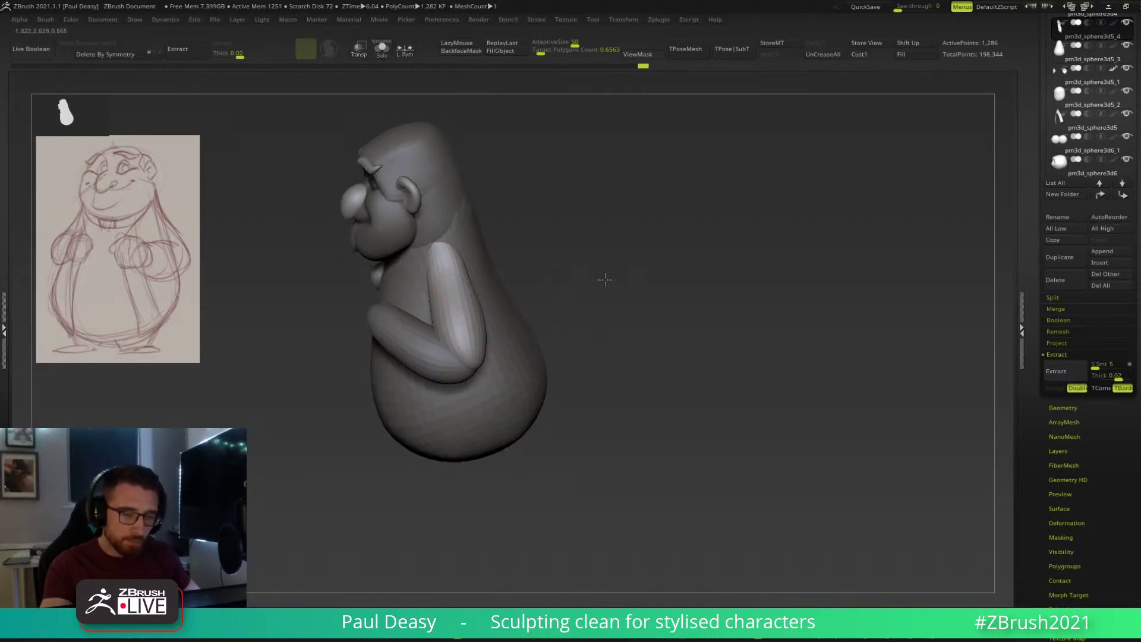
Reselect the upper arms and shape and smooth their lower ends around the elbows in side view.
drag(604, 275, 584, 311)
alt+click(511, 356)
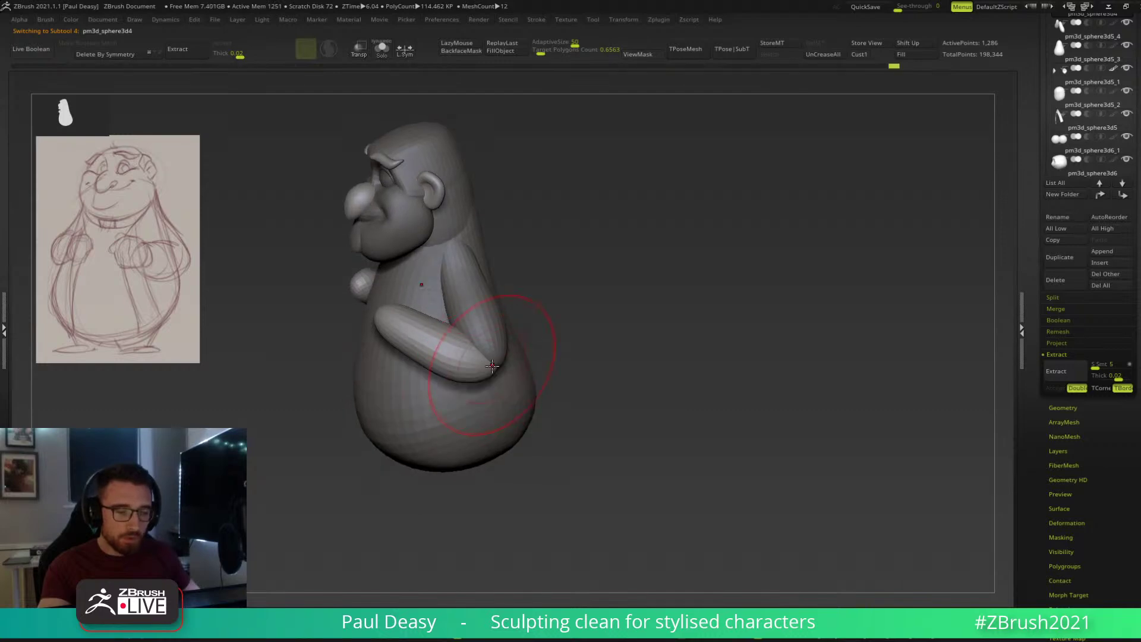
alt+click(502, 366)
right_drag(497, 358, 497, 382)
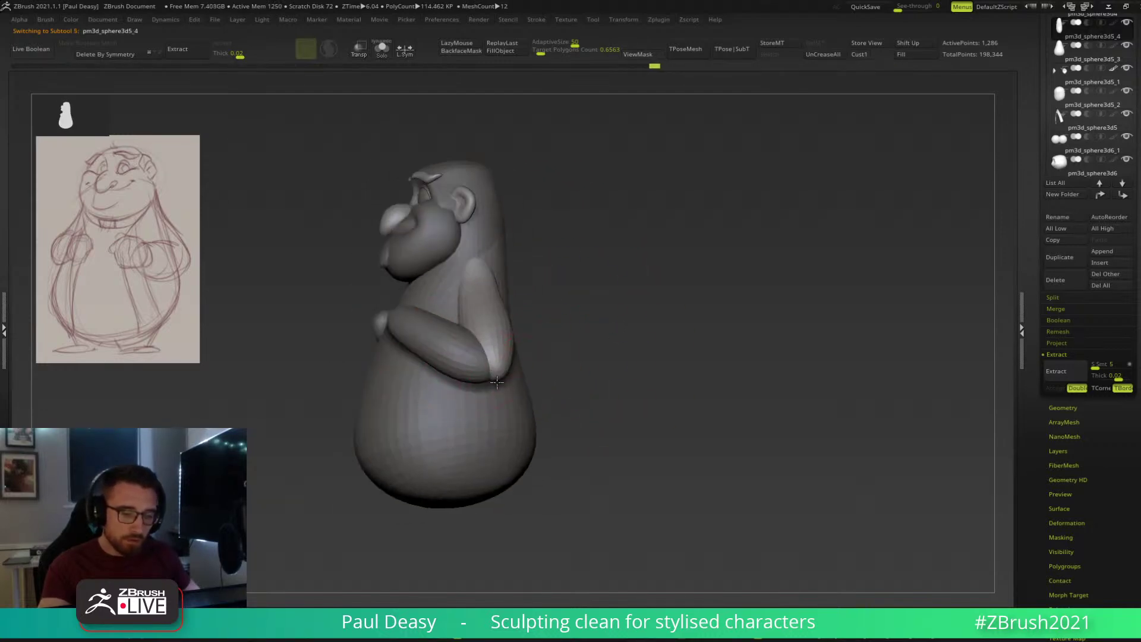
drag(493, 386, 501, 389)
shift+drag(565, 367, 511, 381)
key(space)
key(space)
key(space)
drag(479, 419, 766, 333)
key(space)
drag(516, 352, 512, 349)
drag(604, 338, 499, 375)
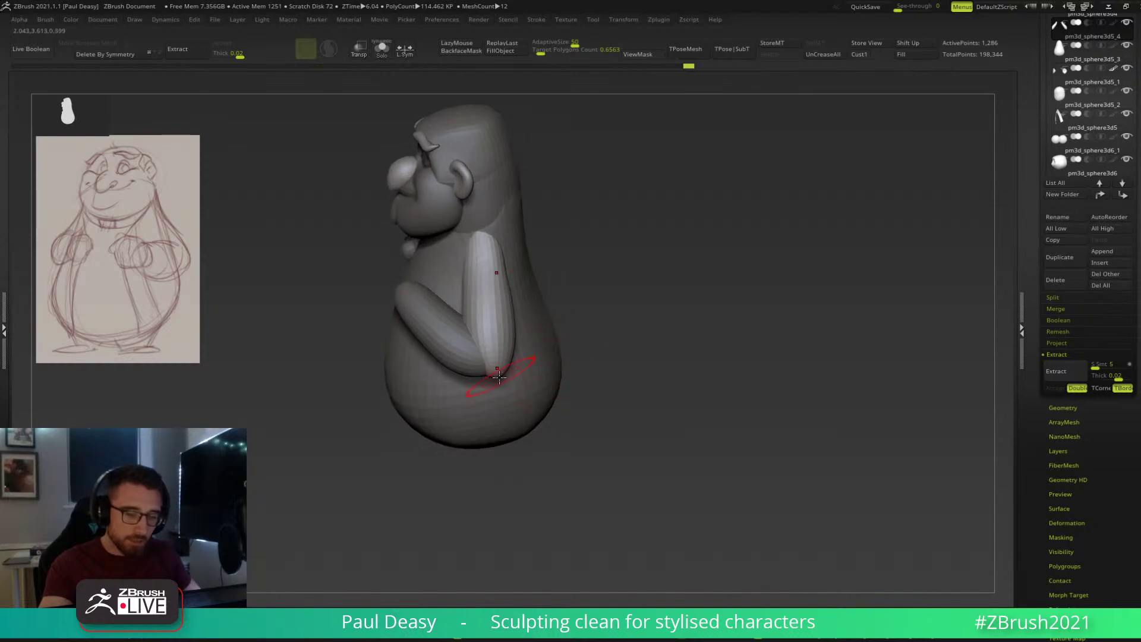
alt+drag(647, 313, 697, 359)
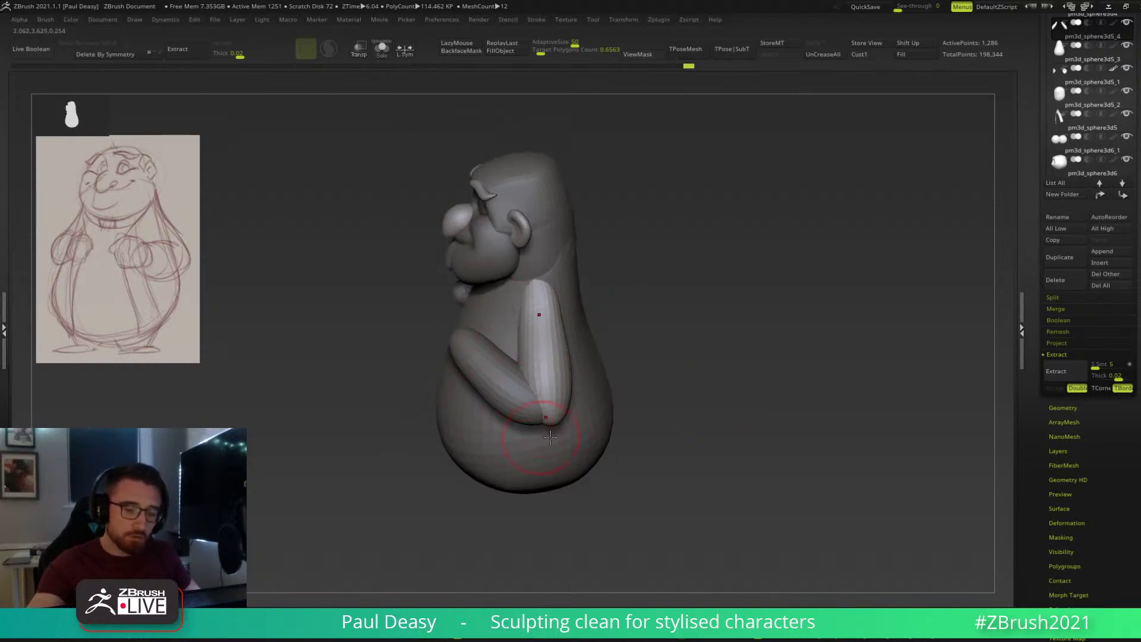
Select the forearms, shape their elbow ends to meet the upper arms, and smooth their upper surfaces.
alt+click(540, 421)
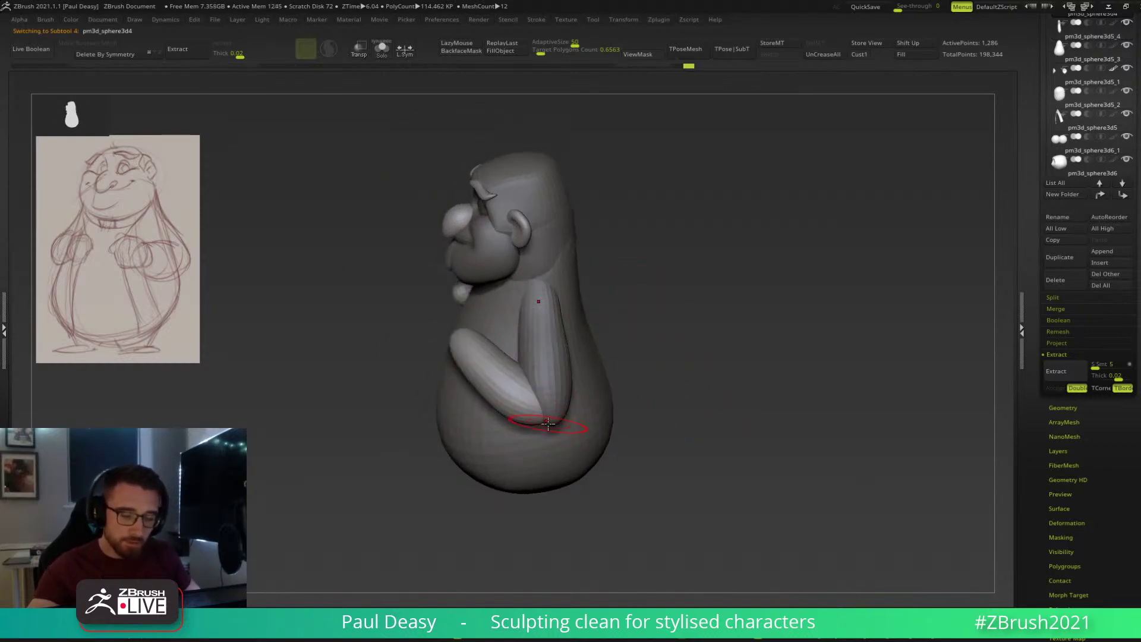
drag(557, 423, 555, 425)
mouse_move(632, 399)
mouse_down()
mouse_move(664, 356)
mouse_move(627, 354)
mouse_up()
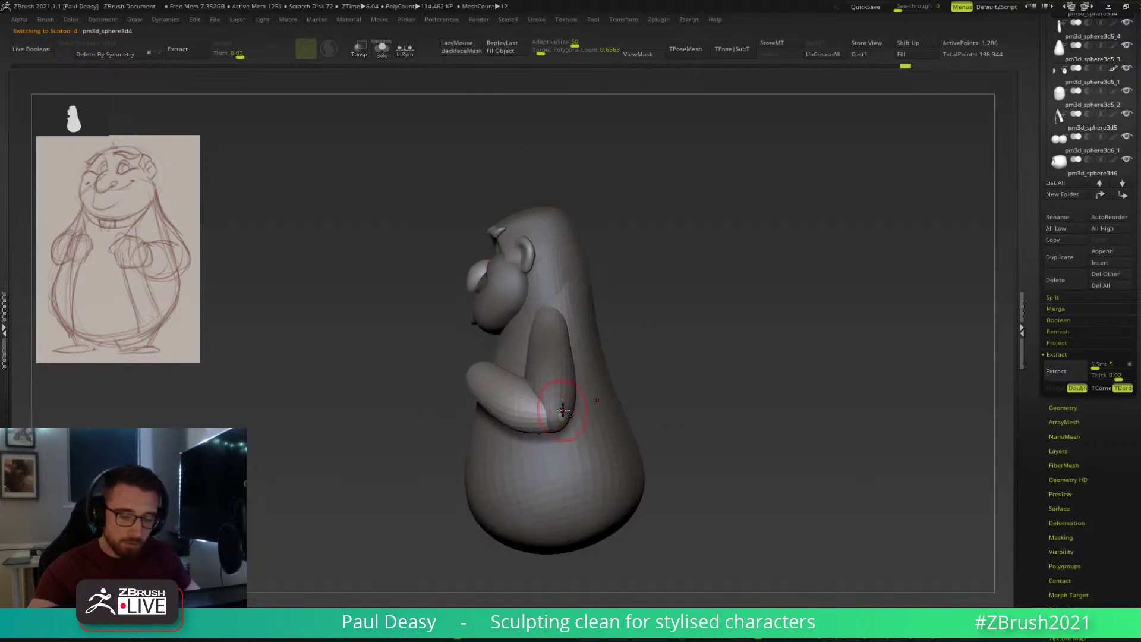
drag(538, 425, 542, 422)
drag(678, 426, 713, 416)
drag(463, 460, 540, 436)
shift+drag(476, 349, 528, 417)
mouse_move(489, 380)
shift+mouse_down()
mouse_move(477, 357)
mouse_move(522, 405)
shift+mouse_up()
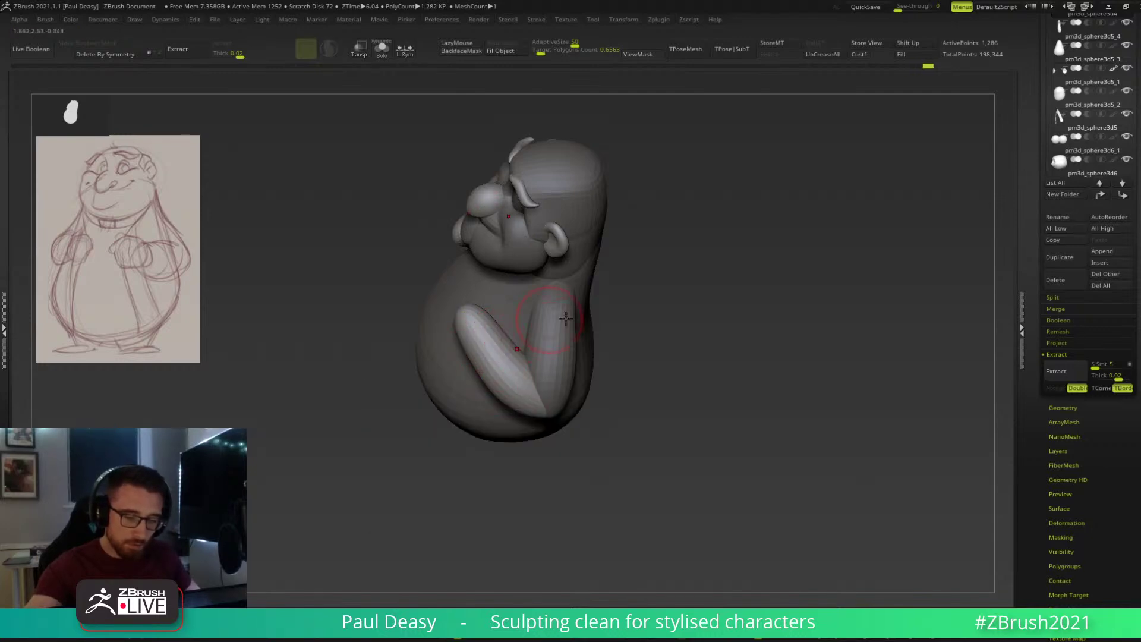
Adjust the brush size and refine the forearms' inner edges, checking the arms from the front.
drag(642, 321, 672, 344)
key(space)
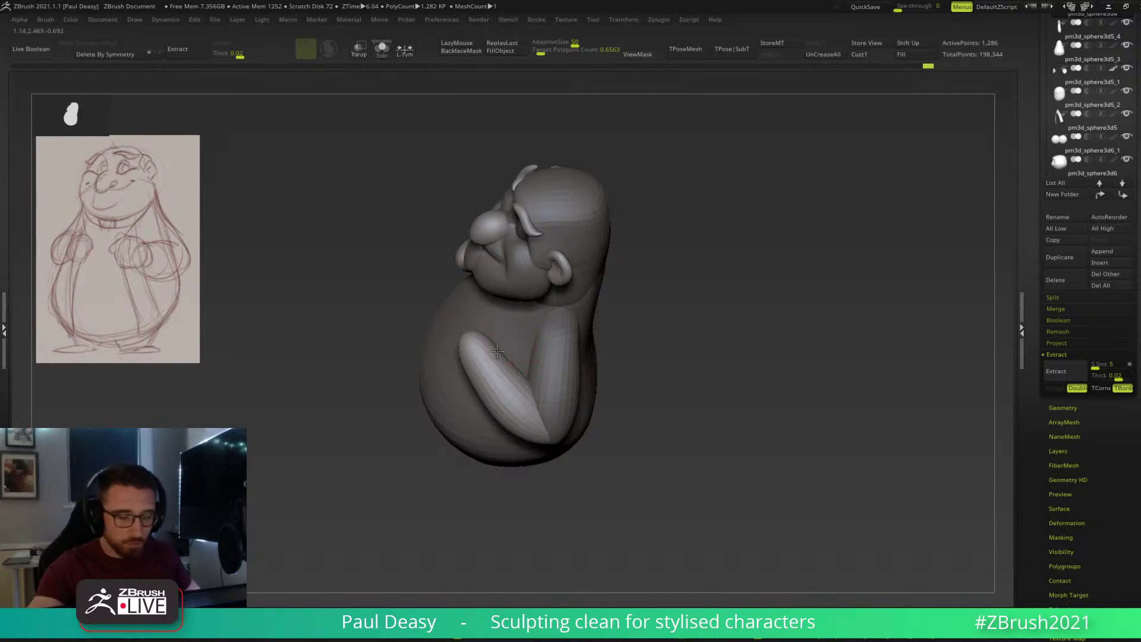
alt+drag(645, 333, 663, 373)
key(space)
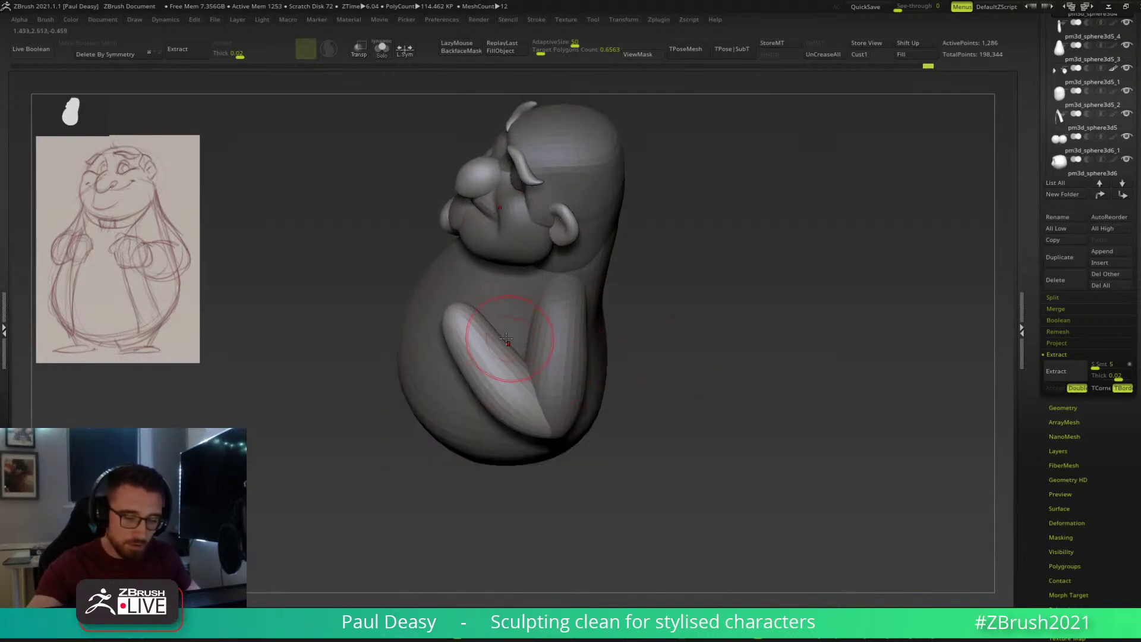
key(space)
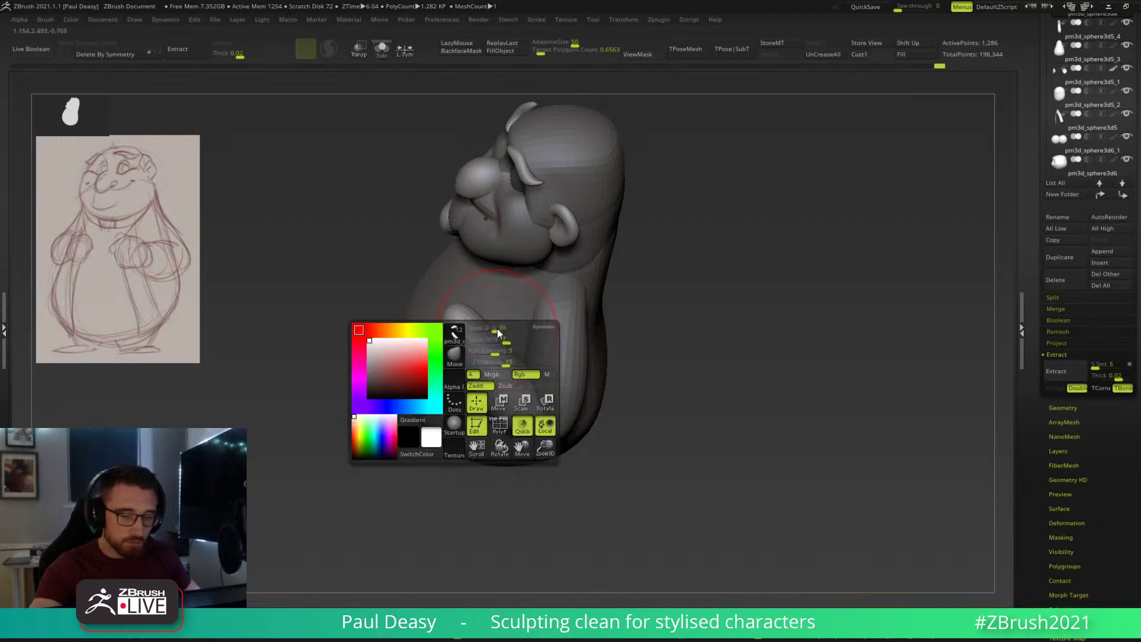
drag(689, 250, 723, 314)
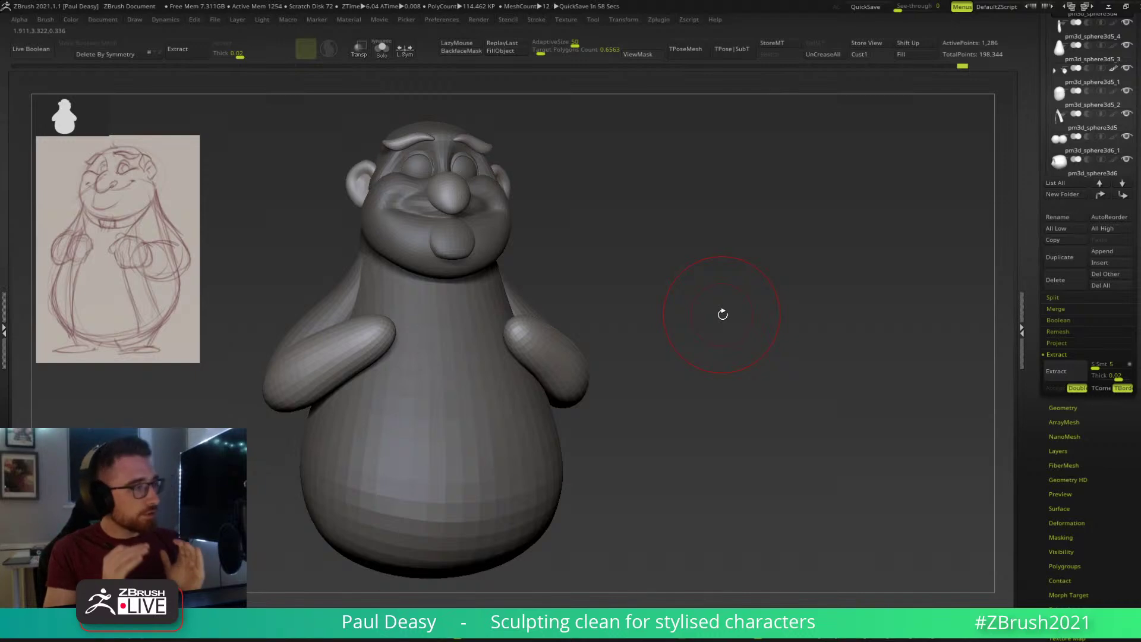
drag(707, 320, 714, 321)
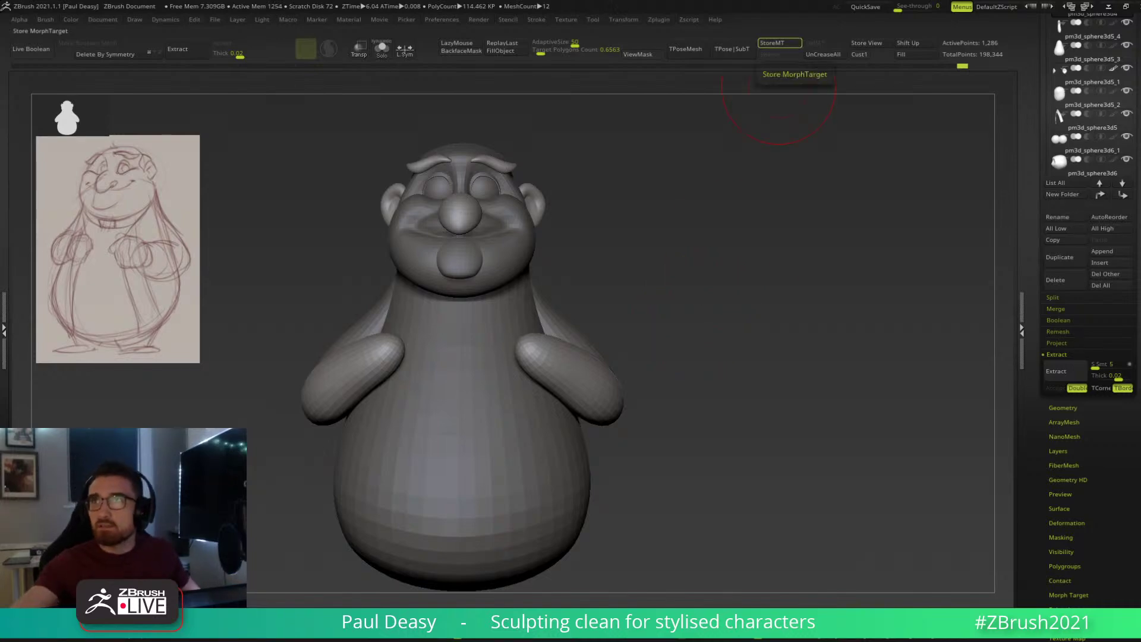
Switch to General Mustard.psd in Photoshop and handwrite the letters "CSI" in red with the Brush tool on Layer 3.
drag(791, 0, 649, 31)
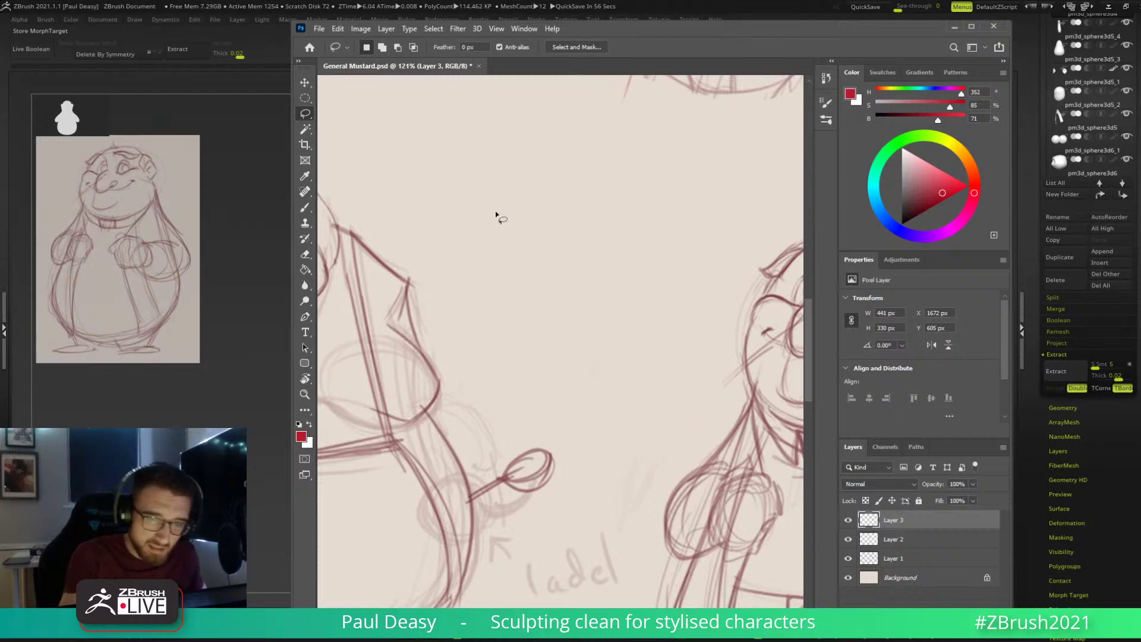
key(b)
drag(482, 159, 492, 223)
drag(574, 154, 530, 224)
drag(609, 154, 609, 237)
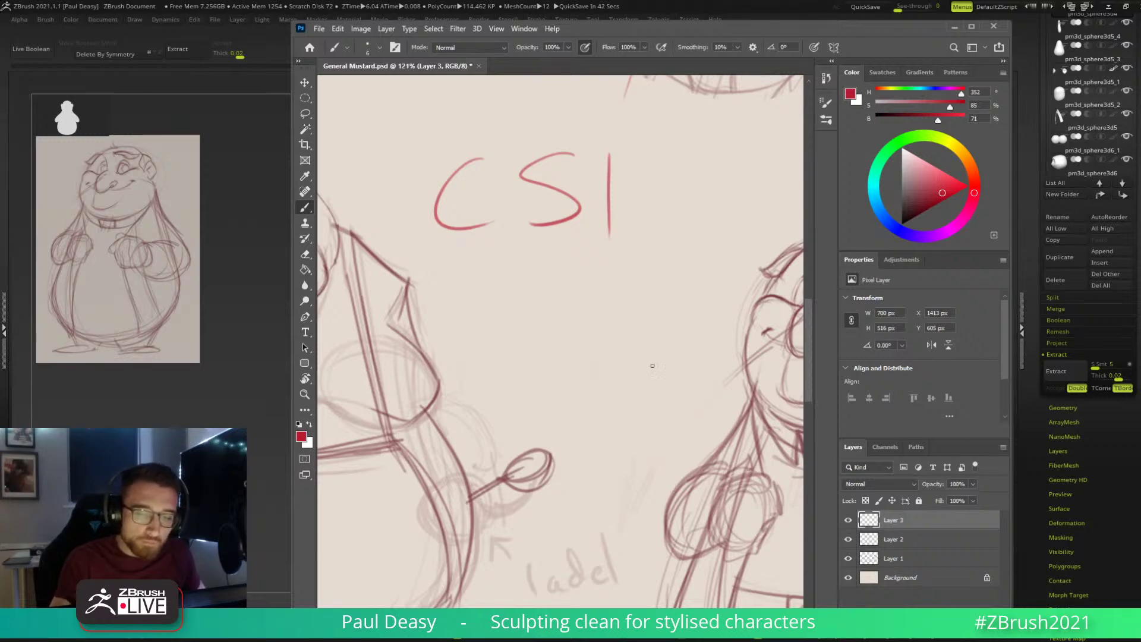
Sketch an S-curve and an opposing C-curve beneath the "CSI" letters as a limb outline, undoing the first trial stroke.
drag(667, 166, 719, 310)
key(ctrl+z)
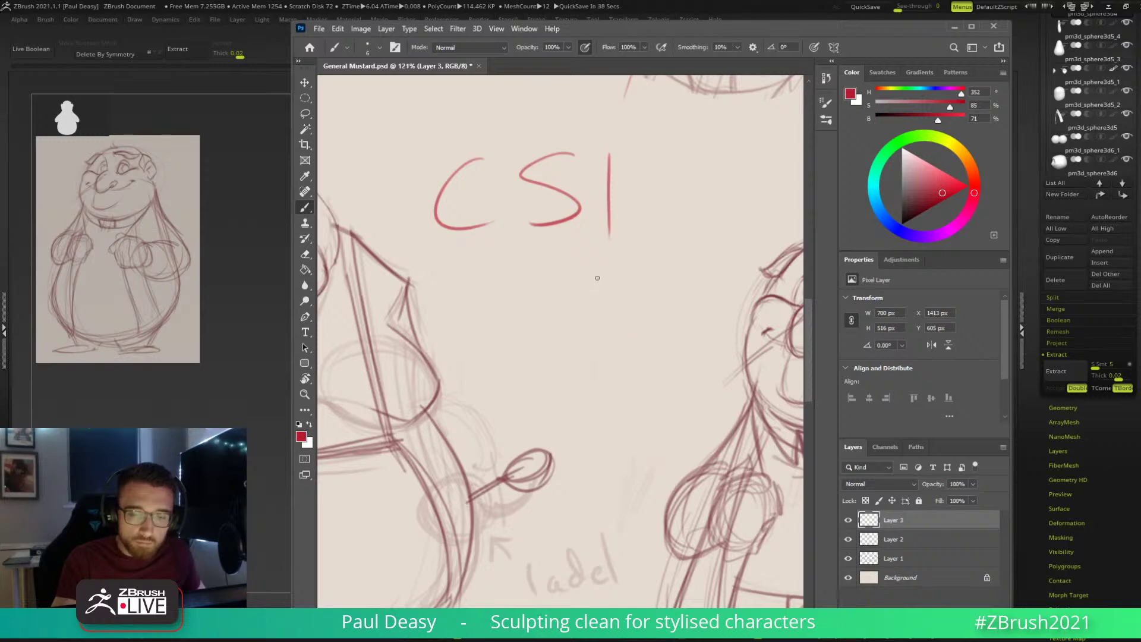
drag(639, 302, 687, 369)
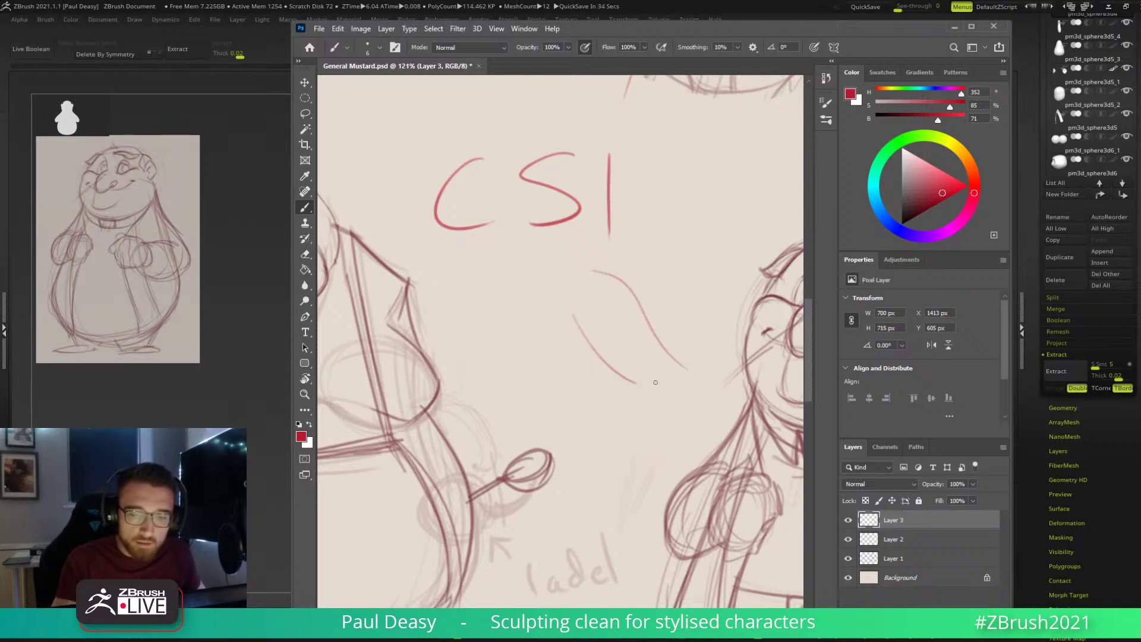
drag(585, 337, 645, 391)
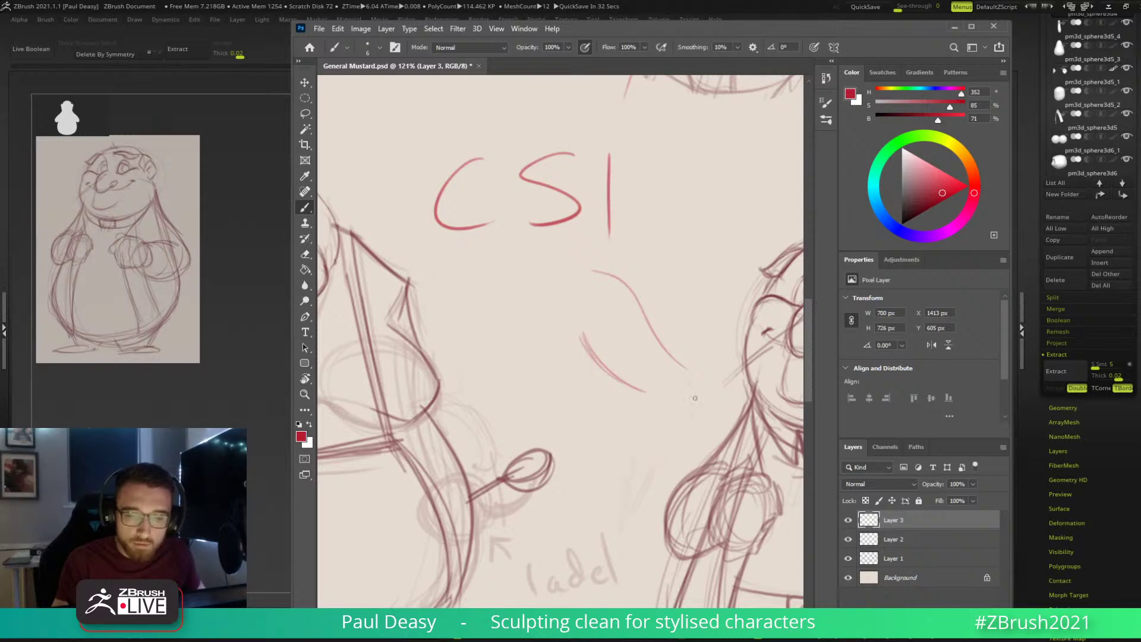
Redraw the inner curve of the red bent-limb sketch below the CSI letters and add its outer lower edge.
key(ctrl+z)
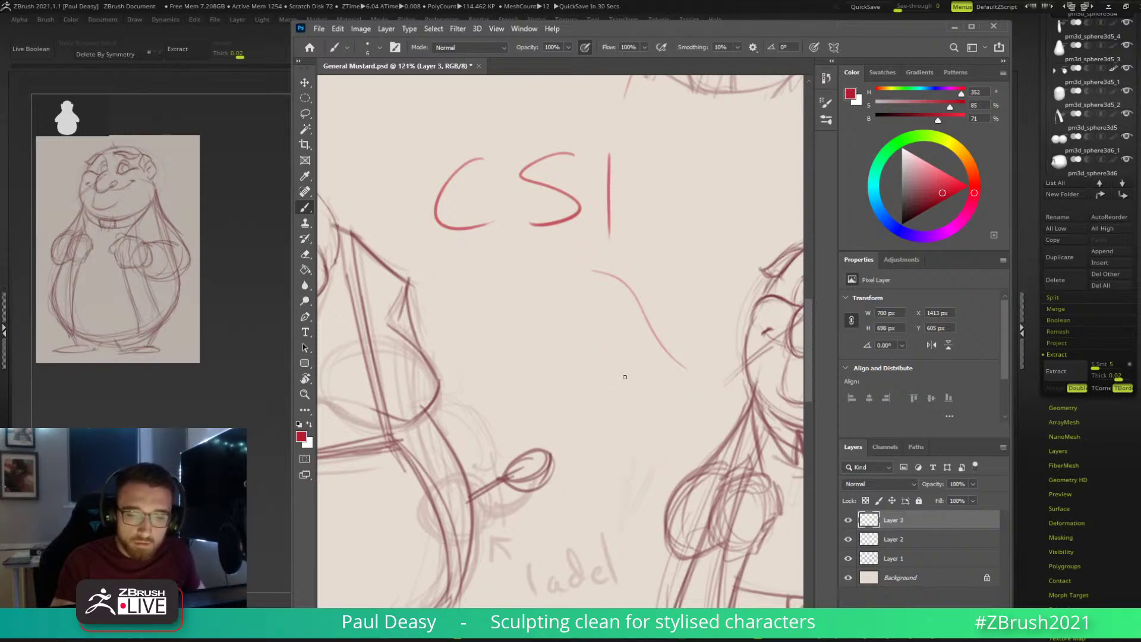
mouse_move(580, 340)
mouse_down()
mouse_move(651, 399)
mouse_move(620, 382)
mouse_up()
key(ctrl+z)
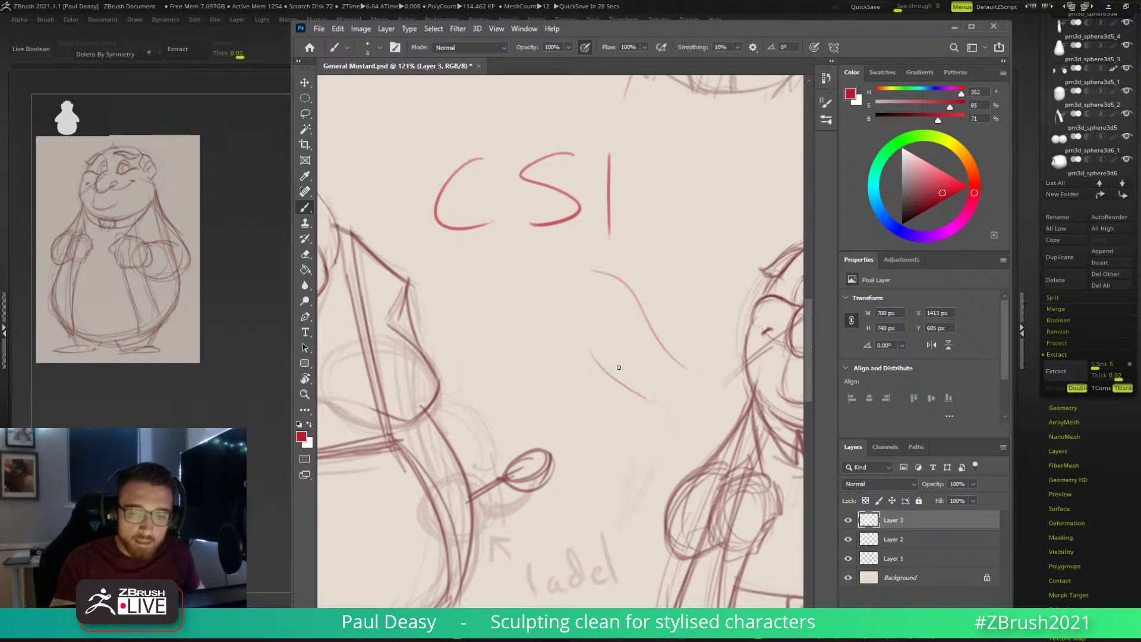
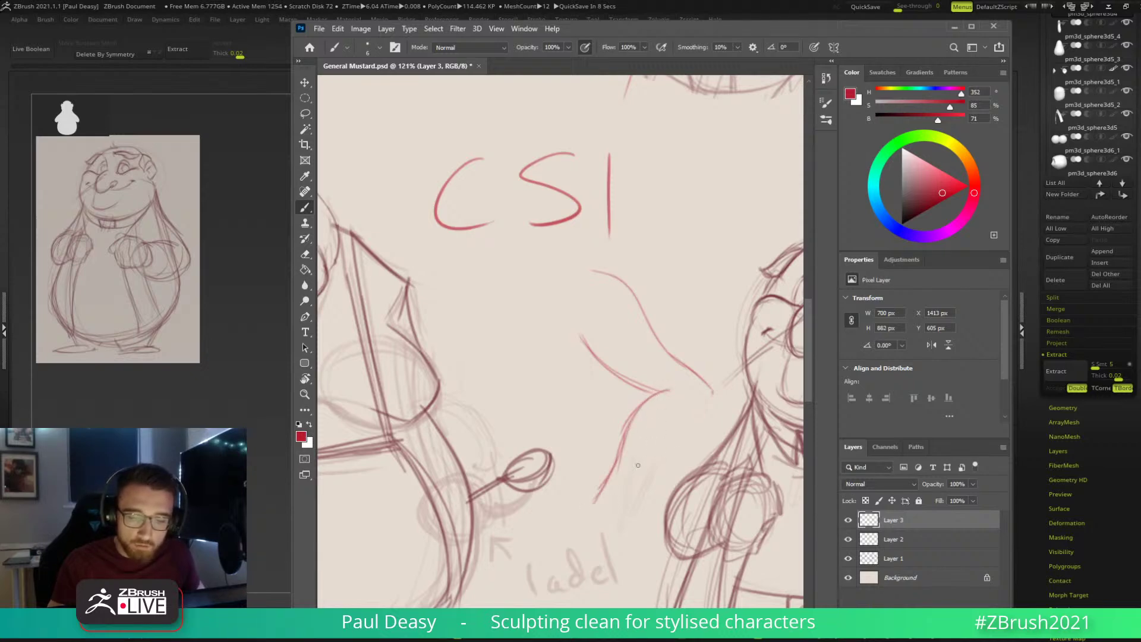
drag(715, 390, 654, 485)
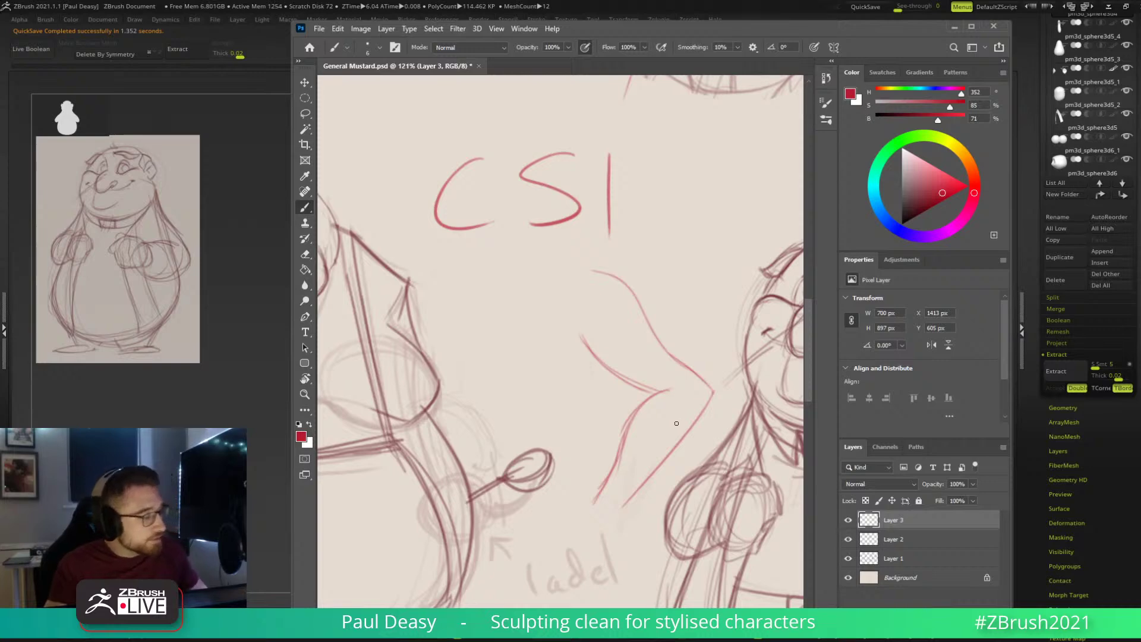
Select the red bent-limb sketch and the CSI letters on Layer 3 with the Lasso tool and delete them.
key(l)
mouse_move(648, 269)
mouse_down()
mouse_move(583, 407)
mouse_move(600, 526)
mouse_move(693, 465)
mouse_up()
drag(717, 385, 720, 395)
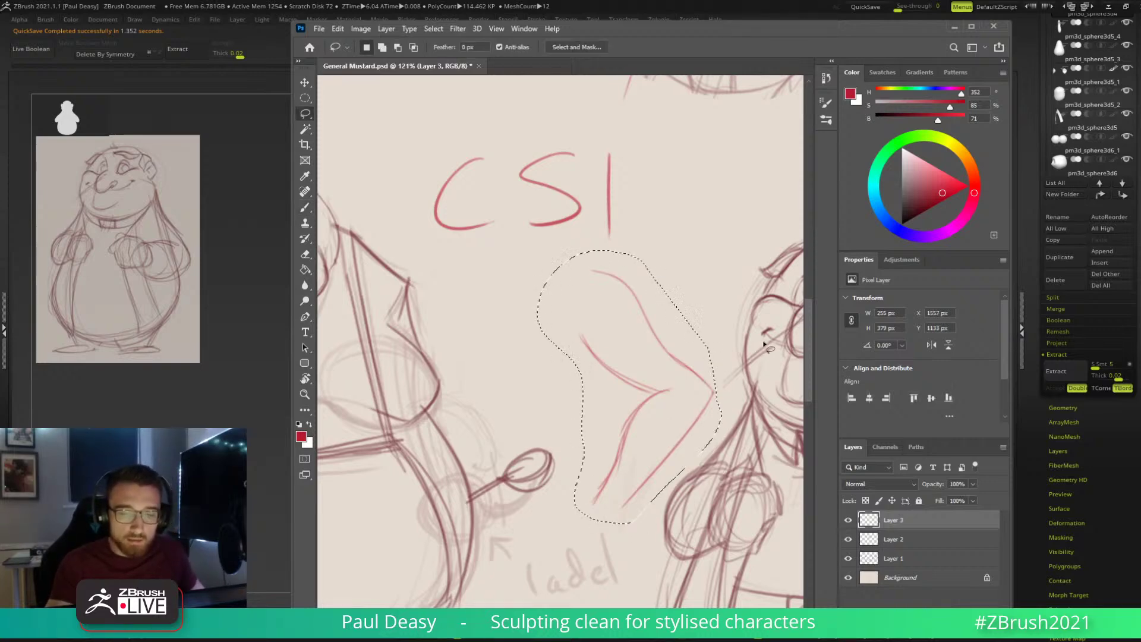
key(ctrl+d)
mouse_move(527, 129)
mouse_down()
mouse_move(413, 191)
mouse_move(631, 240)
mouse_up()
key(Delete)
key(ctrl+d)
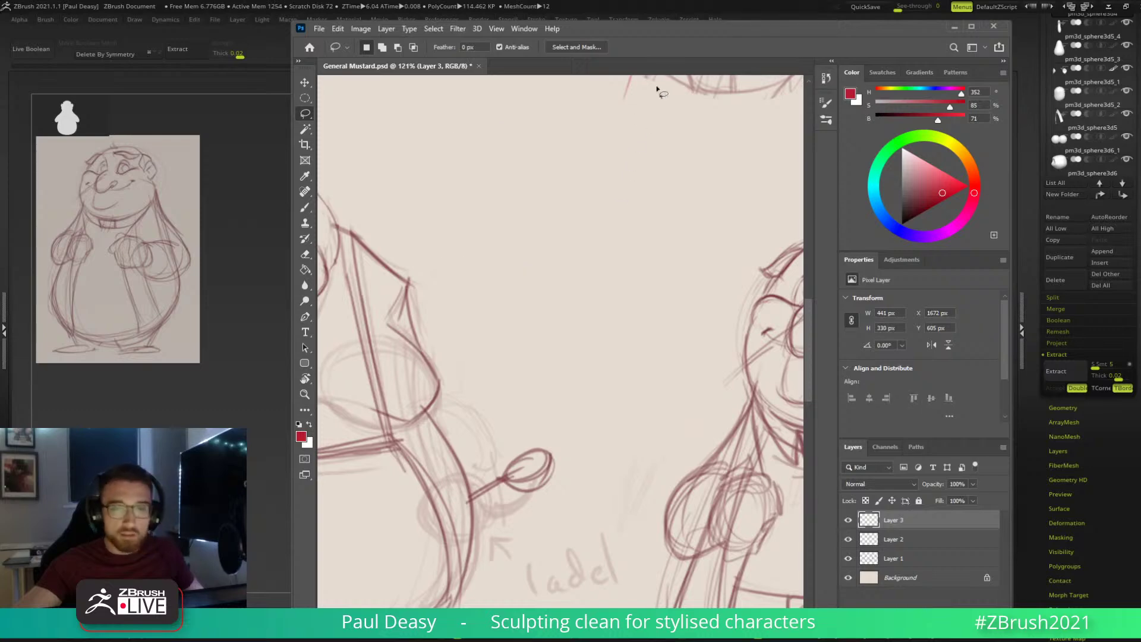
Switch to ZBrush and set the perspective camera's focal length to 85.
drag(682, 32, 1140, 0)
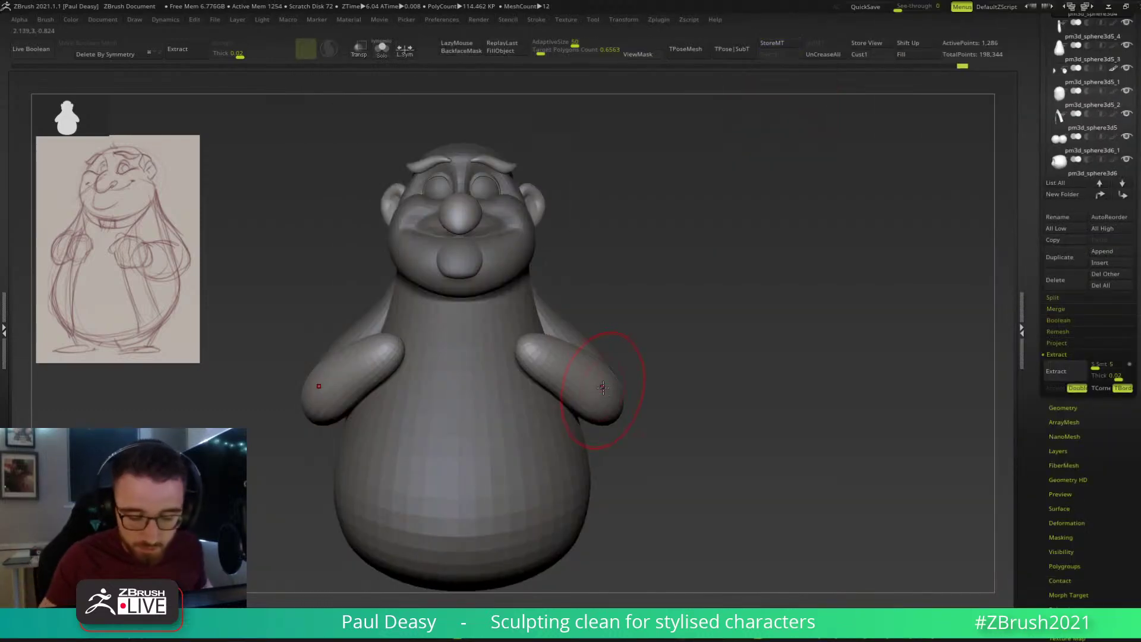
mouse_move(641, 400)
mouse_down()
mouse_move(661, 402)
mouse_move(614, 380)
mouse_move(662, 407)
mouse_move(683, 358)
mouse_move(690, 380)
mouse_move(718, 364)
mouse_move(721, 373)
mouse_move(725, 354)
mouse_up()
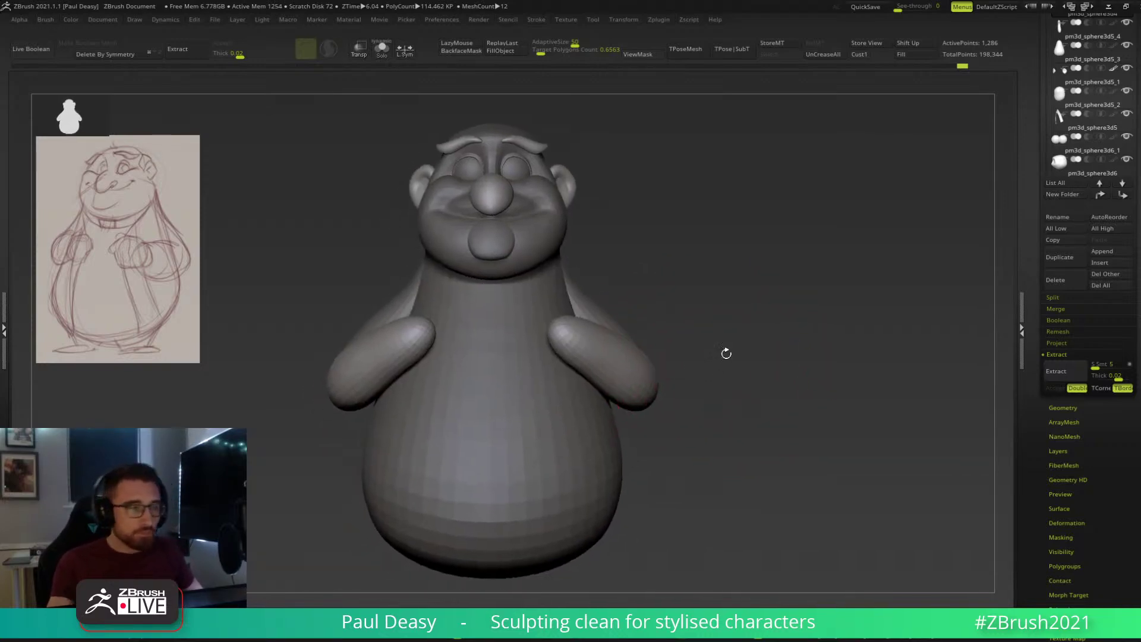
click(133, 20)
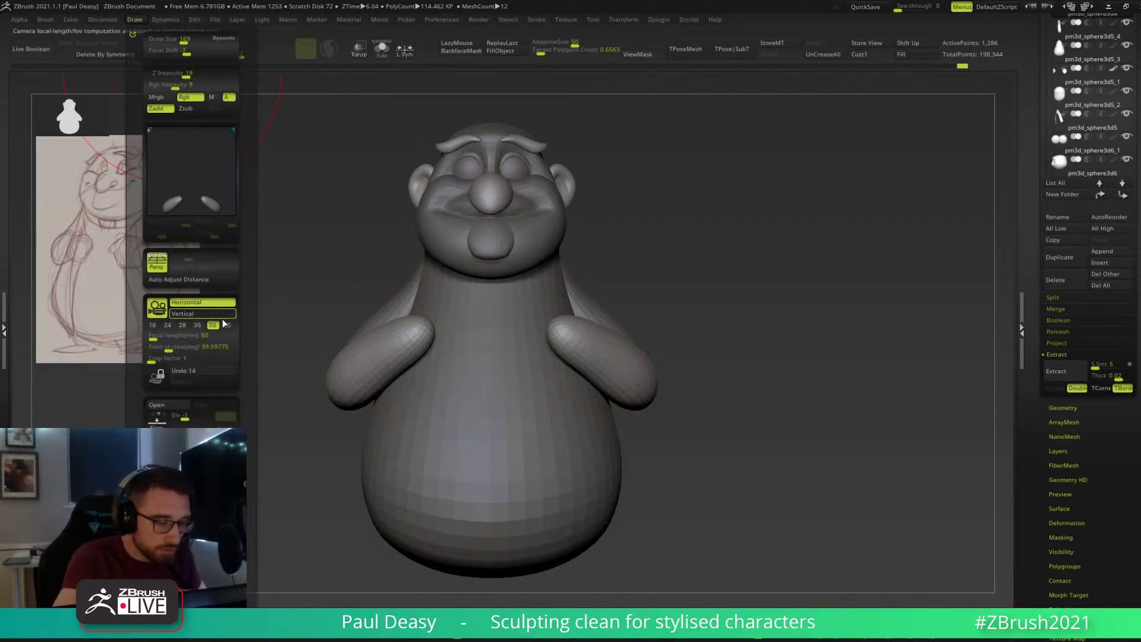
key(space)
mouse_move(769, 364)
mouse_down()
mouse_move(759, 386)
mouse_move(627, 335)
mouse_up()
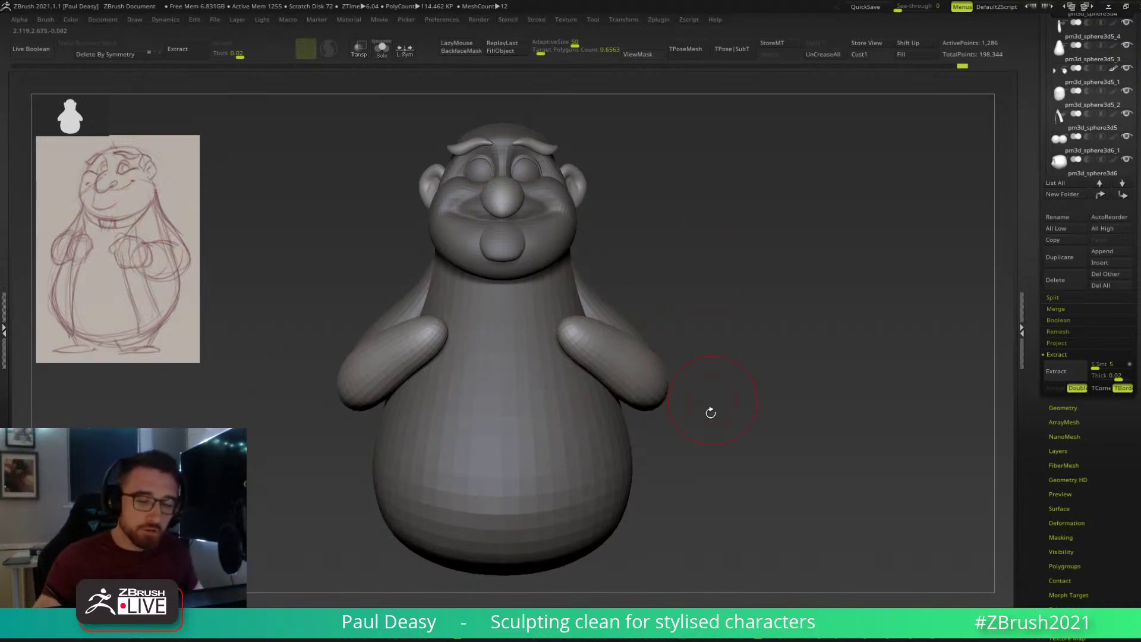
click(136, 19)
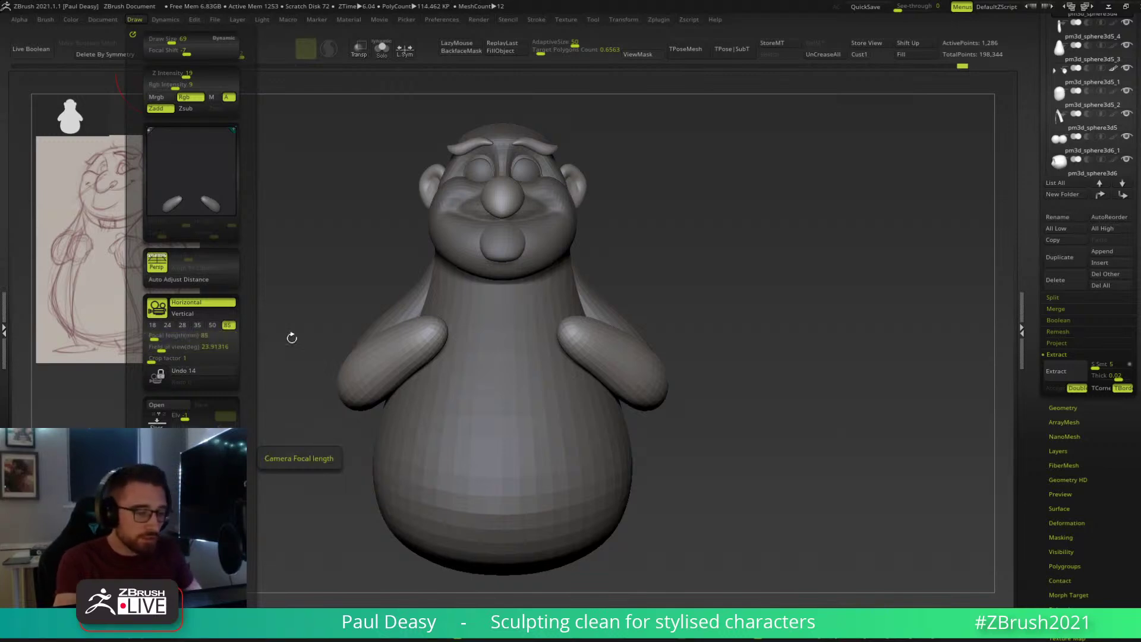
drag(710, 320, 716, 303)
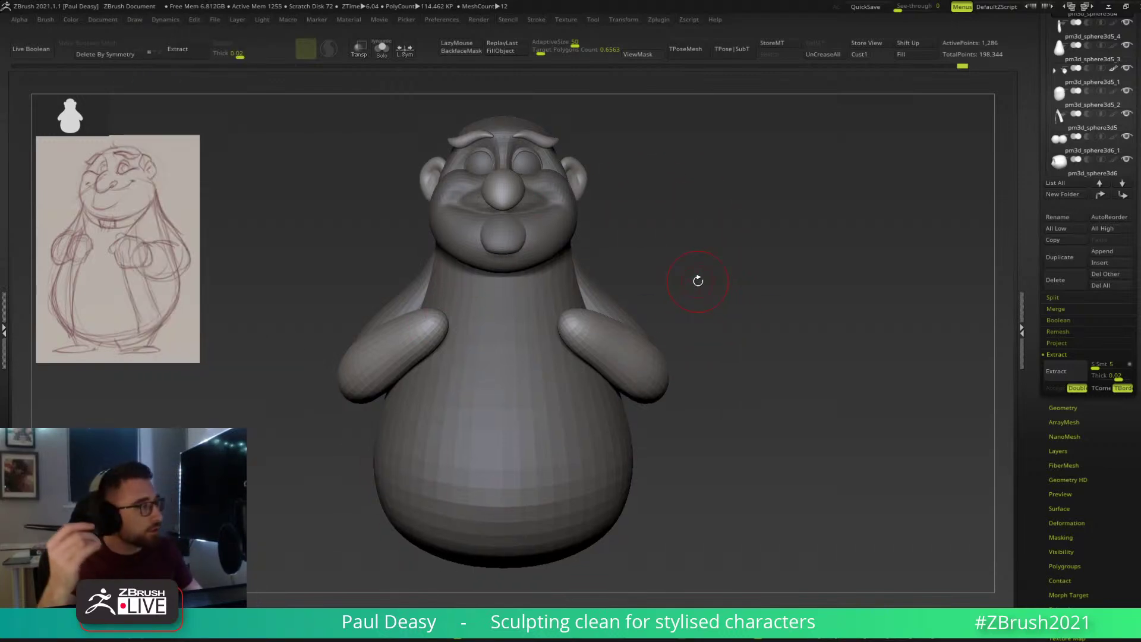
Select the upper arms subtool and adjust the arms' outer contour near the elbows.
drag(663, 361, 844, 357)
alt+click(658, 359)
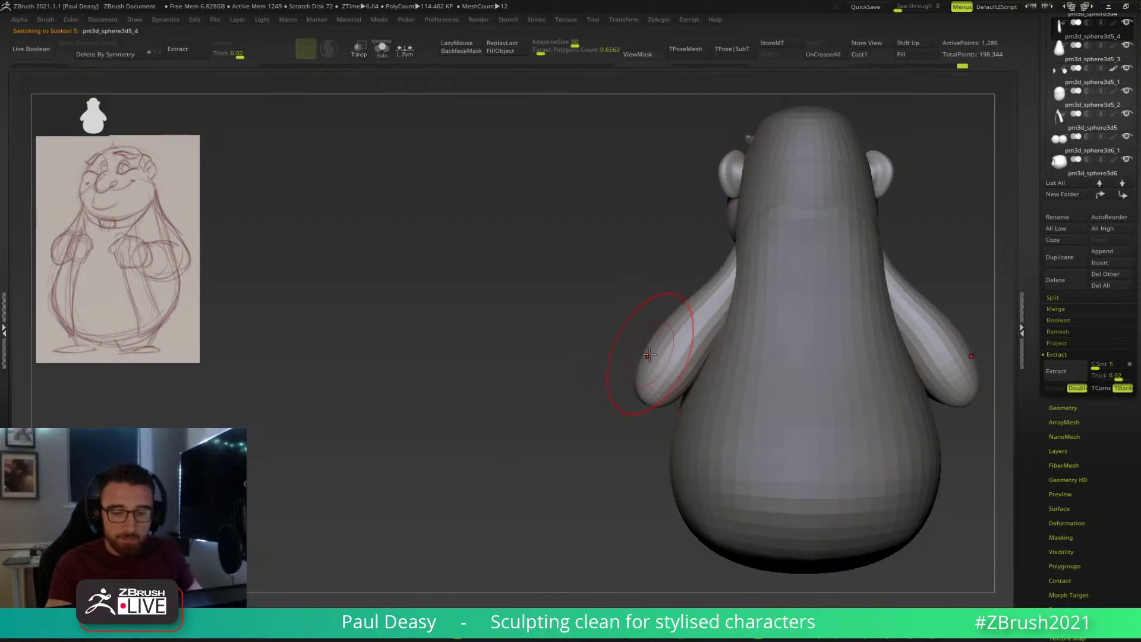
drag(626, 381, 745, 353)
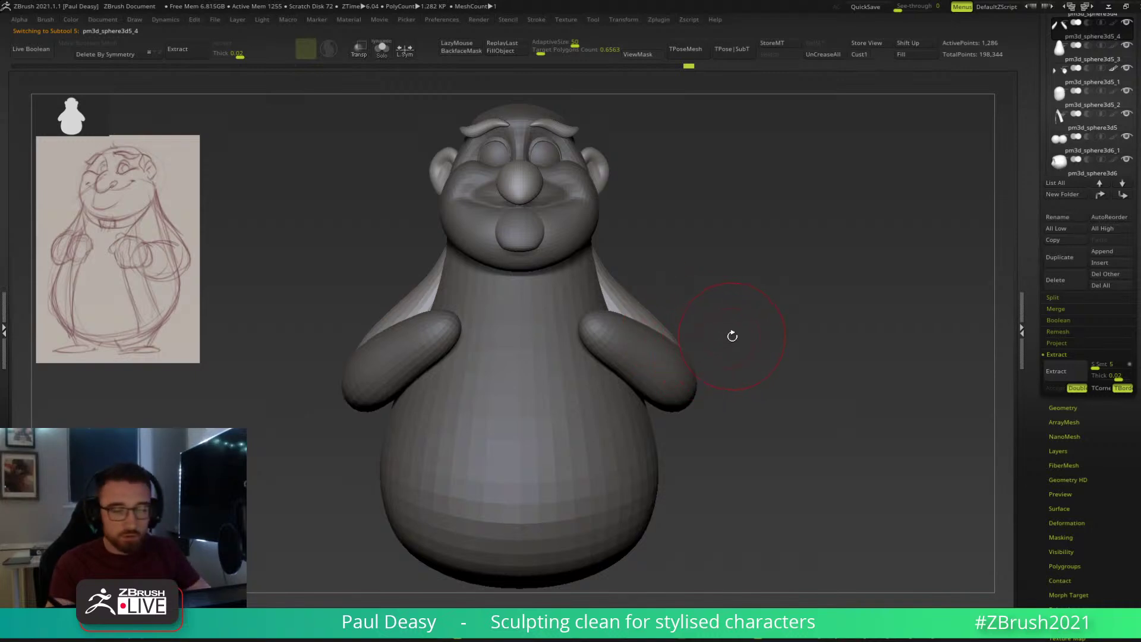
drag(731, 336, 736, 335)
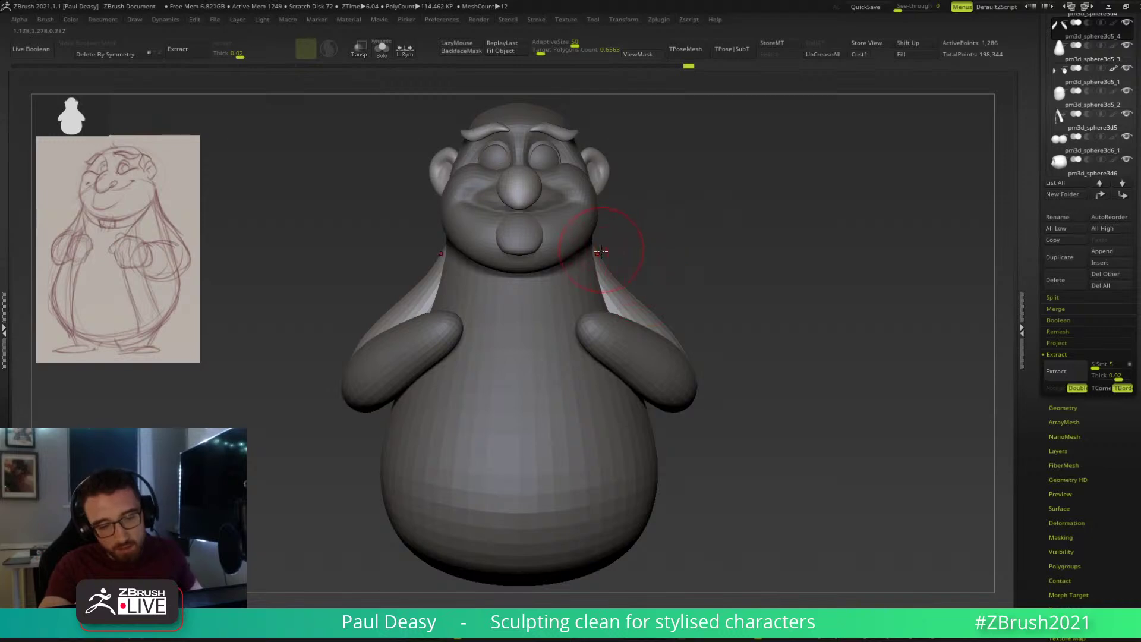
alt+click(692, 386)
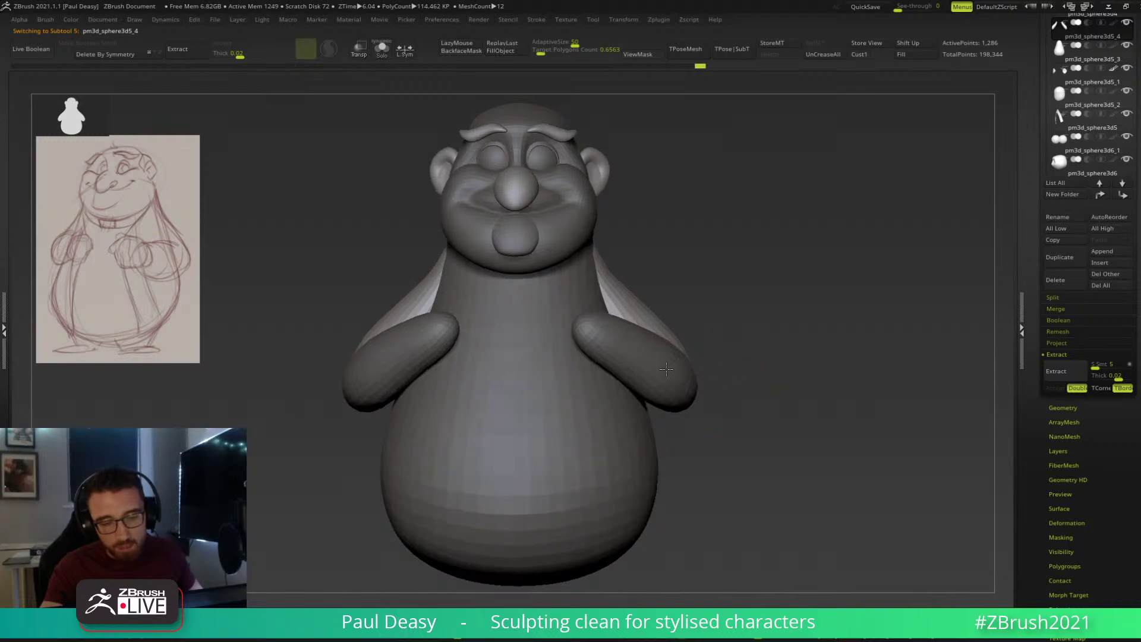
shift+right_drag(681, 373, 696, 360)
shift+right_drag(652, 400, 706, 359)
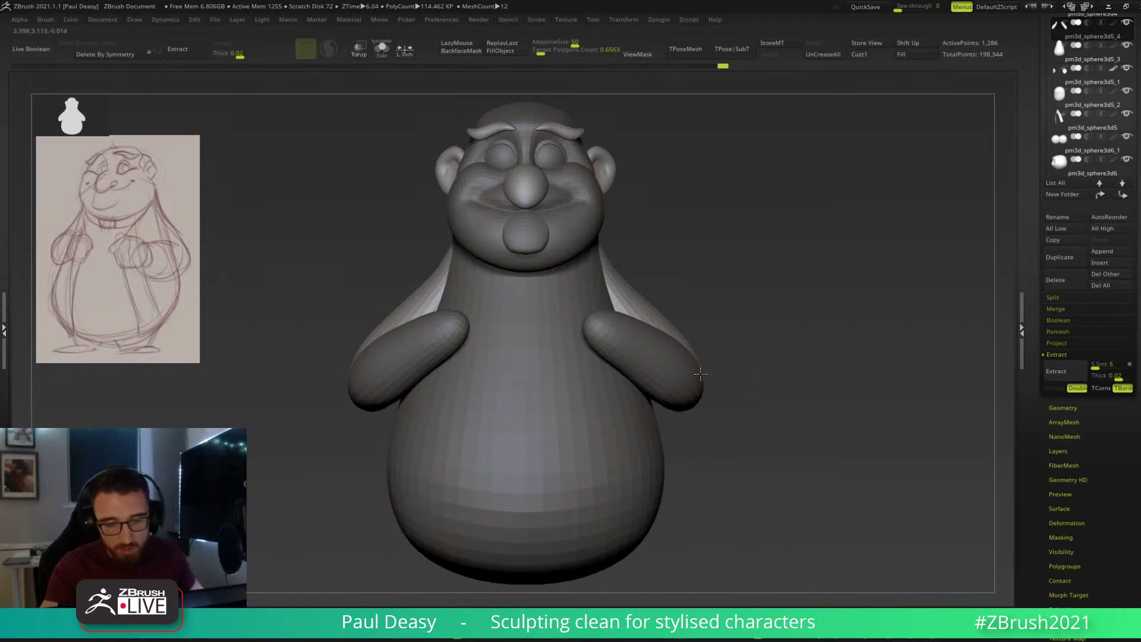
Toggle the figure between black silhouette and shaded display to check the outline of the arms.
key(v)
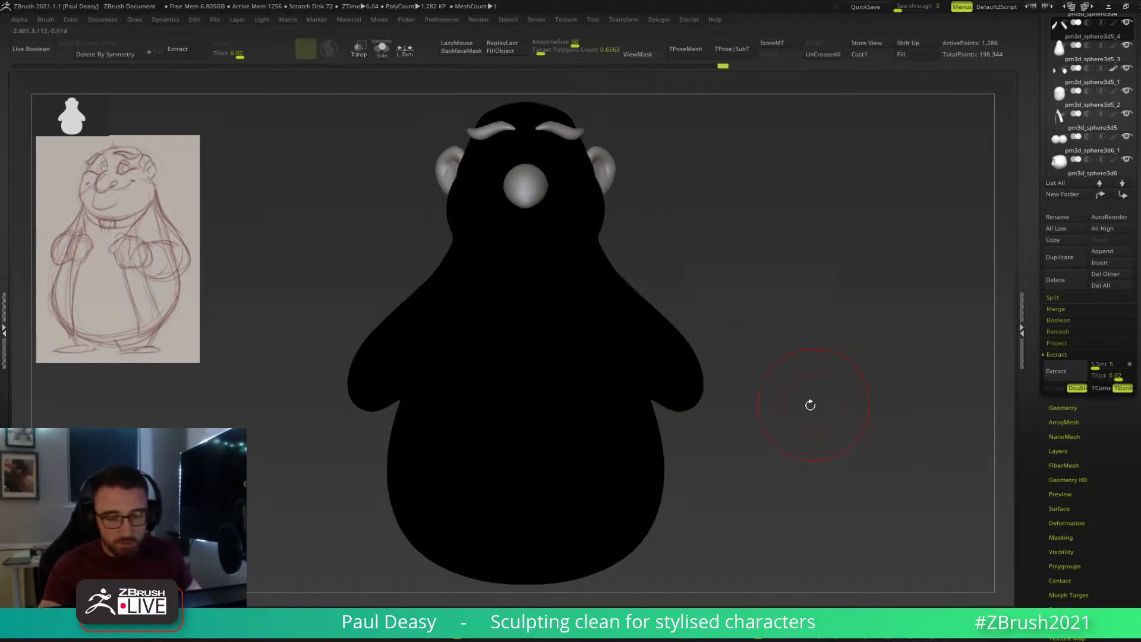
alt+right_drag(810, 404, 812, 401)
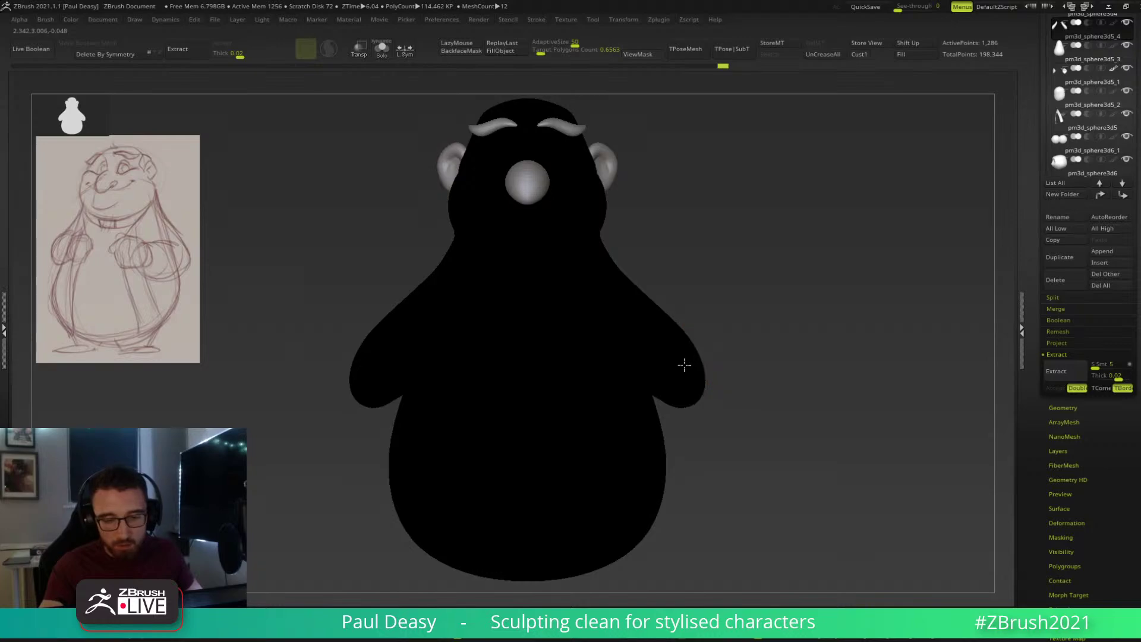
key(ctrl+v)
key(ctrl+v)
key(v)
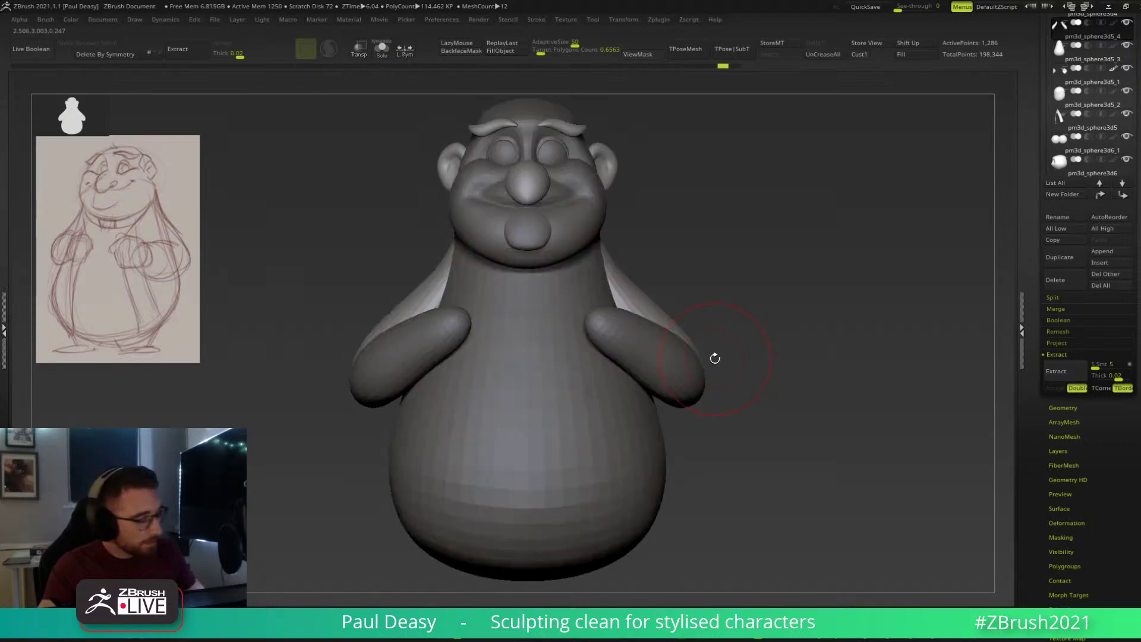
Try to adjust the upper arm's outer contour near the elbow, compare it in silhouette, and undo the stroke.
key(v)
key(b)
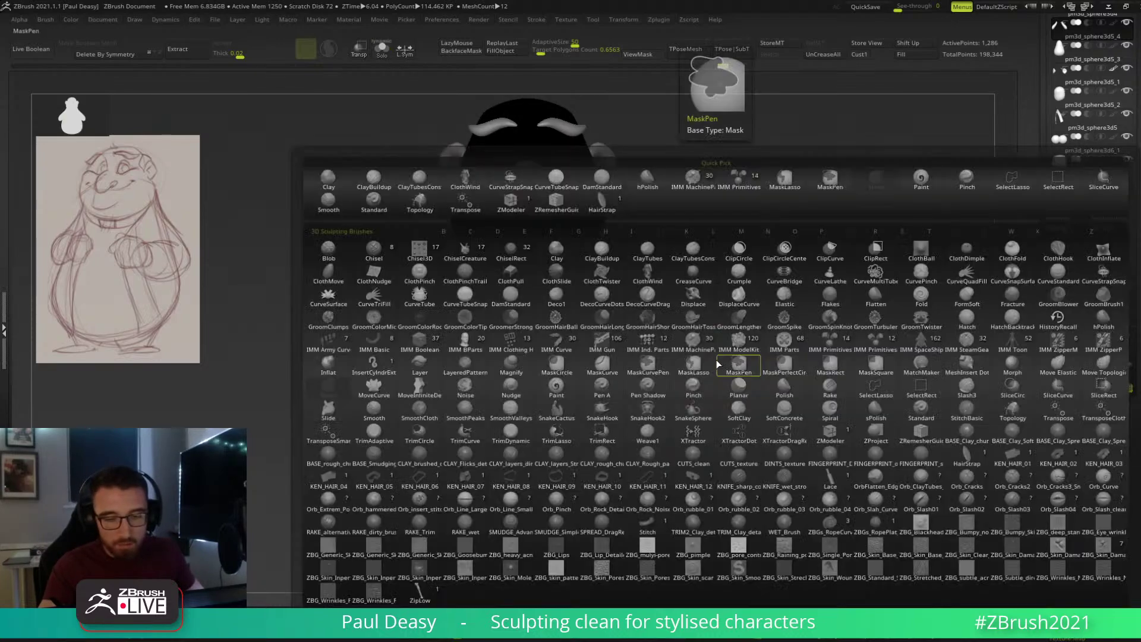
key(v)
ctrl+shift+drag(694, 369, 706, 369)
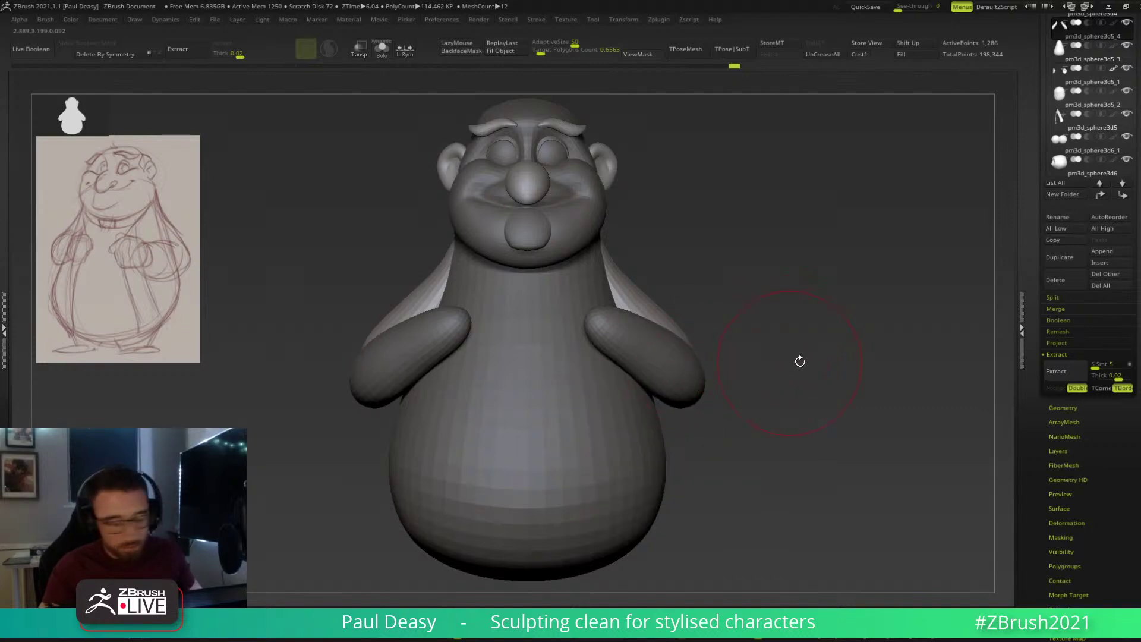
key(v)
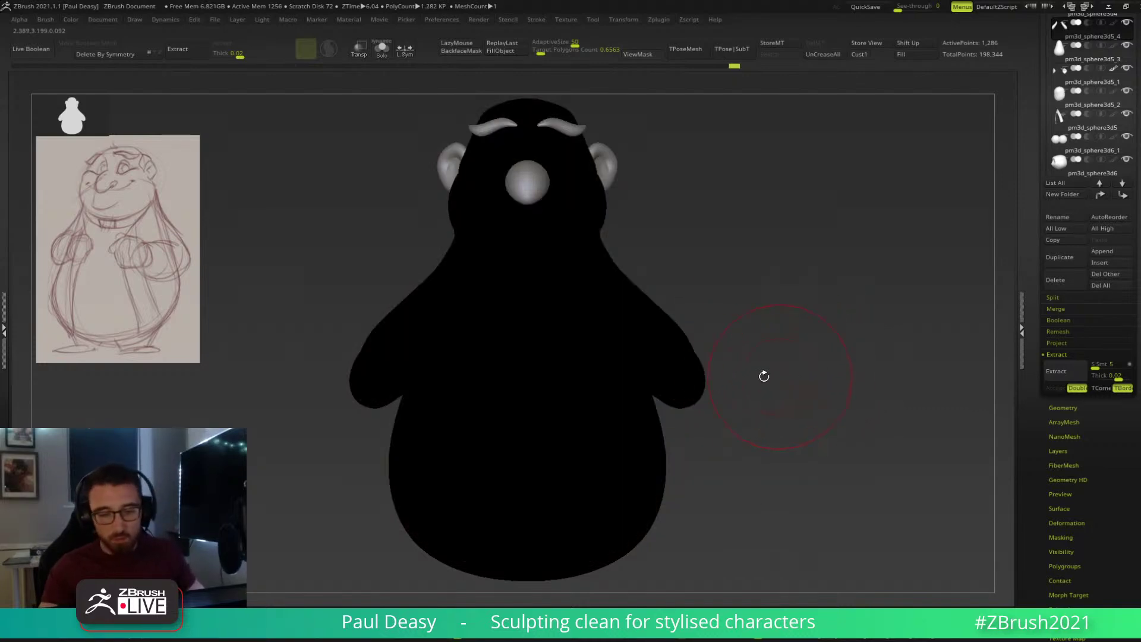
key(ctrl)
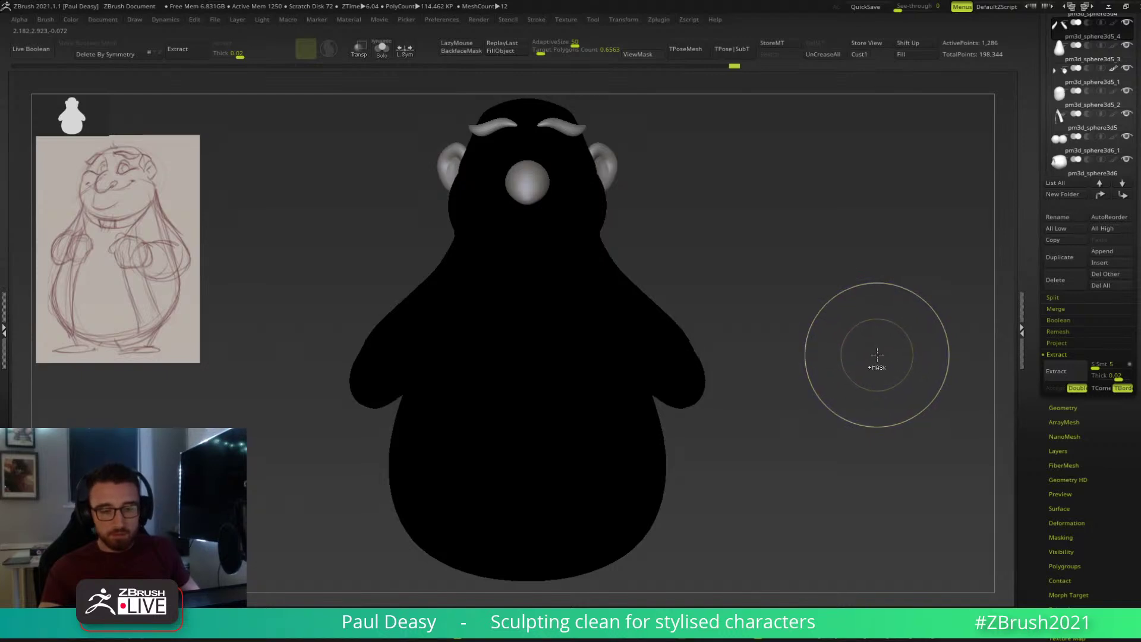
key(ctrl+z)
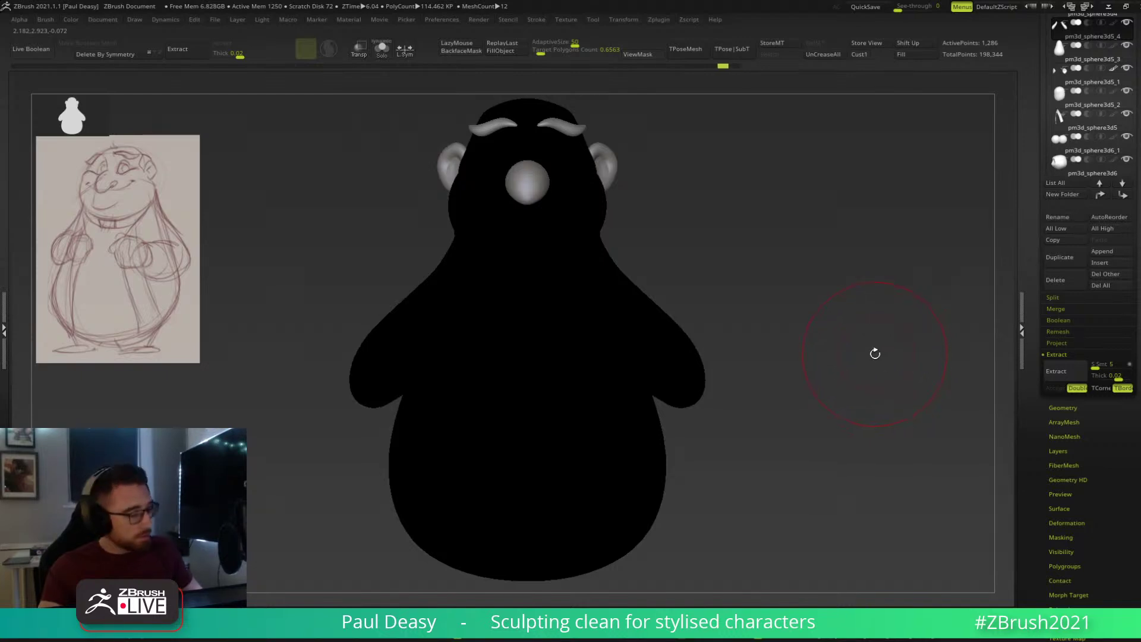
key(v)
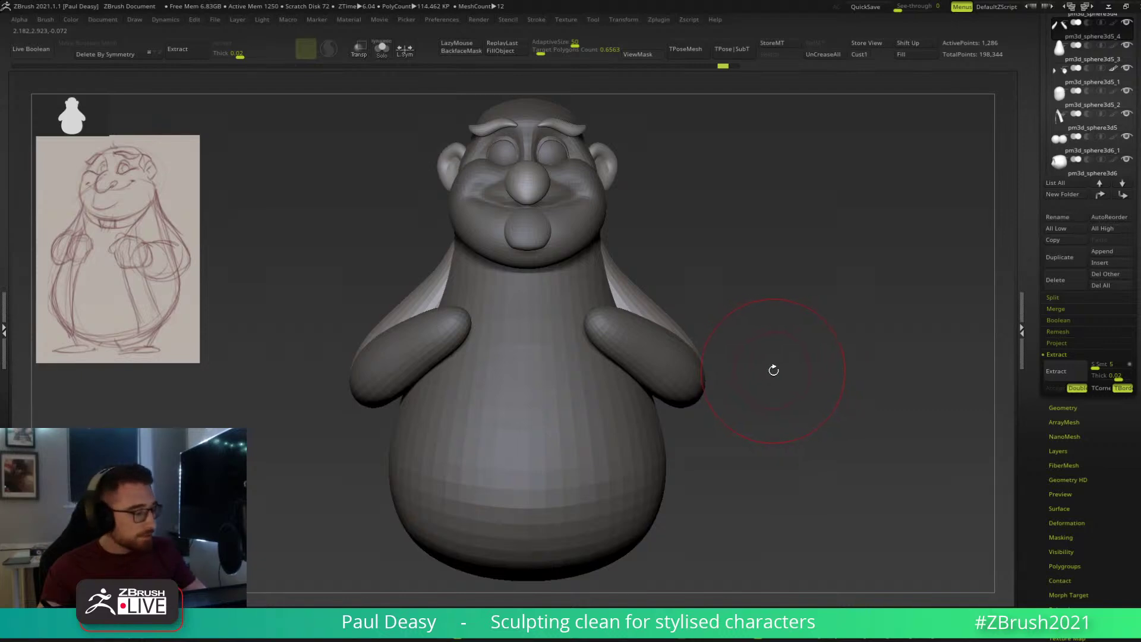
Switch the figure to black silhouette display and reshape the outer contour of the upper arms around the elbows.
drag(754, 333, 716, 362)
key(v)
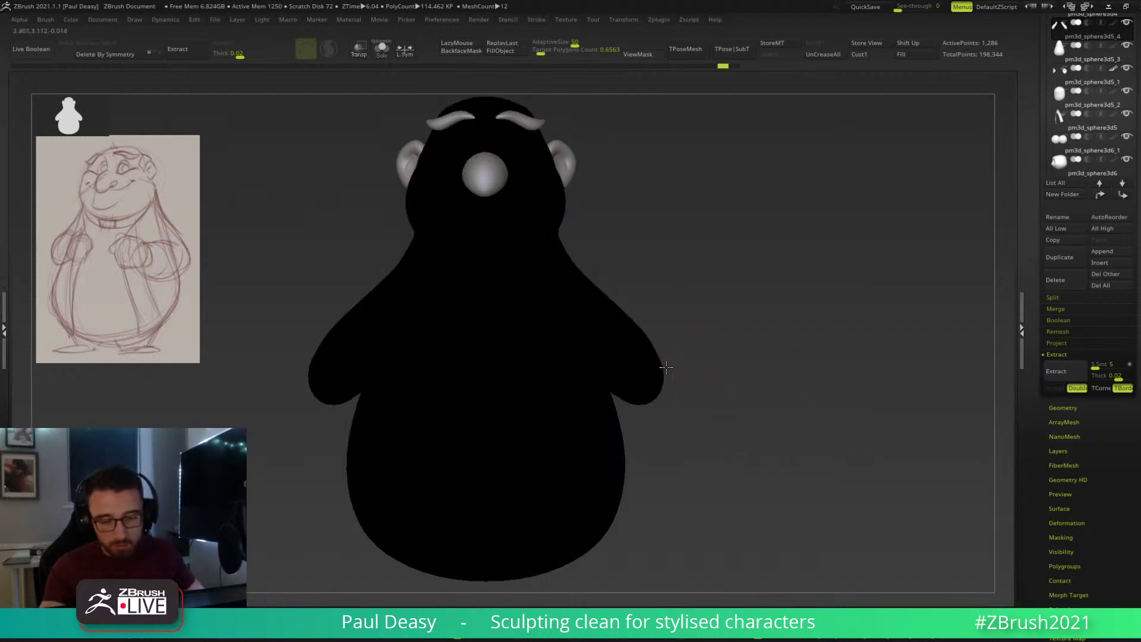
alt+drag(677, 366, 683, 377)
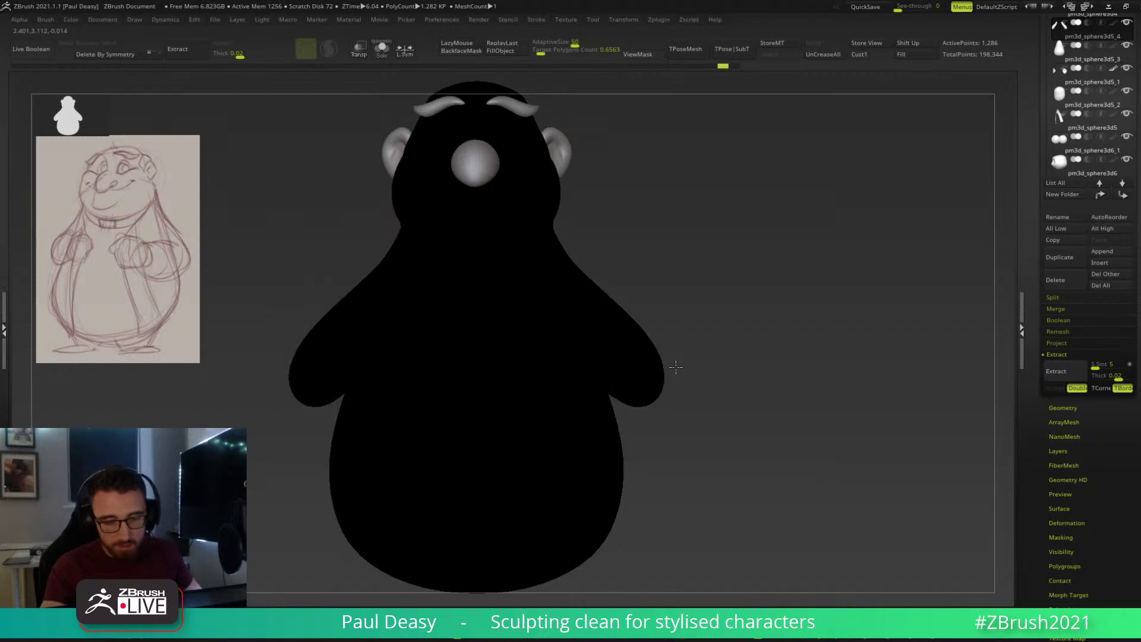
drag(687, 364, 658, 364)
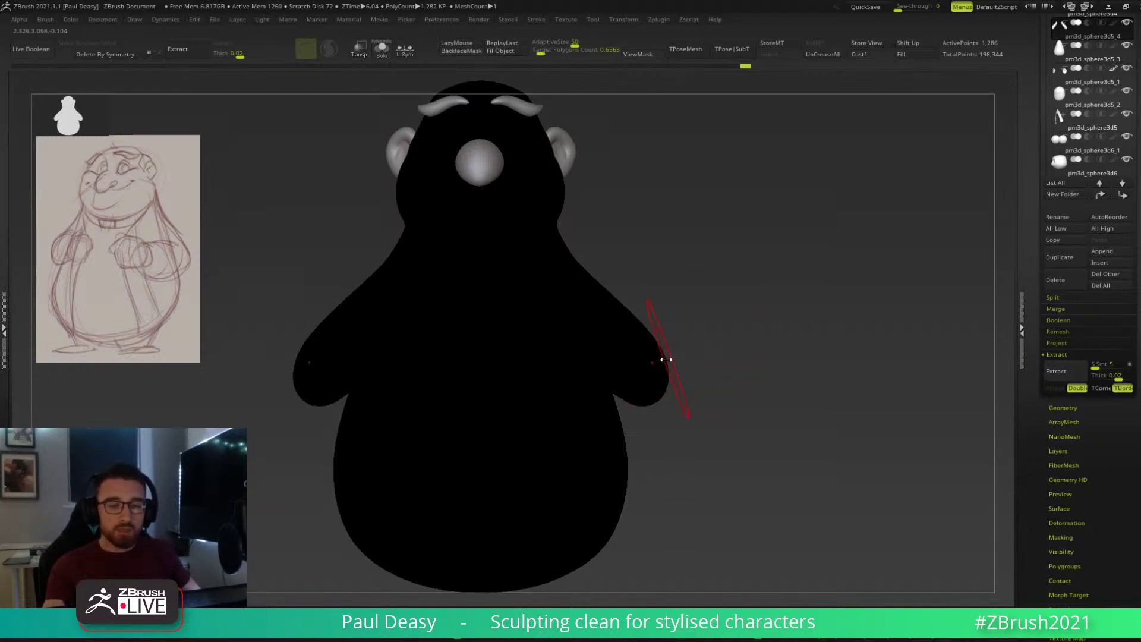
drag(683, 347, 667, 345)
key(space)
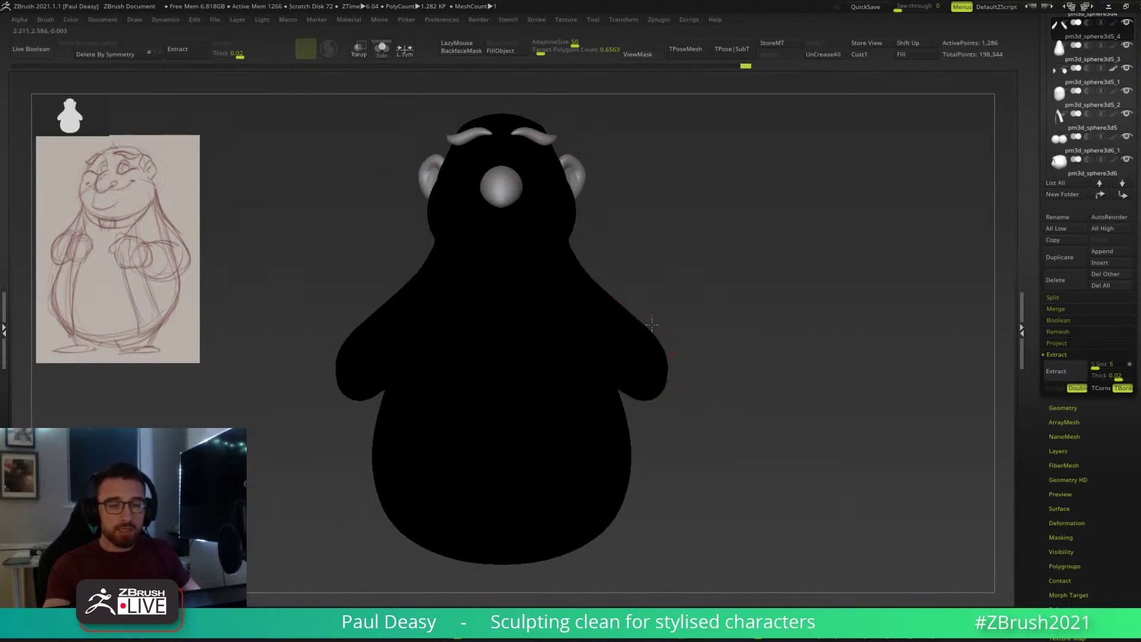
key(space)
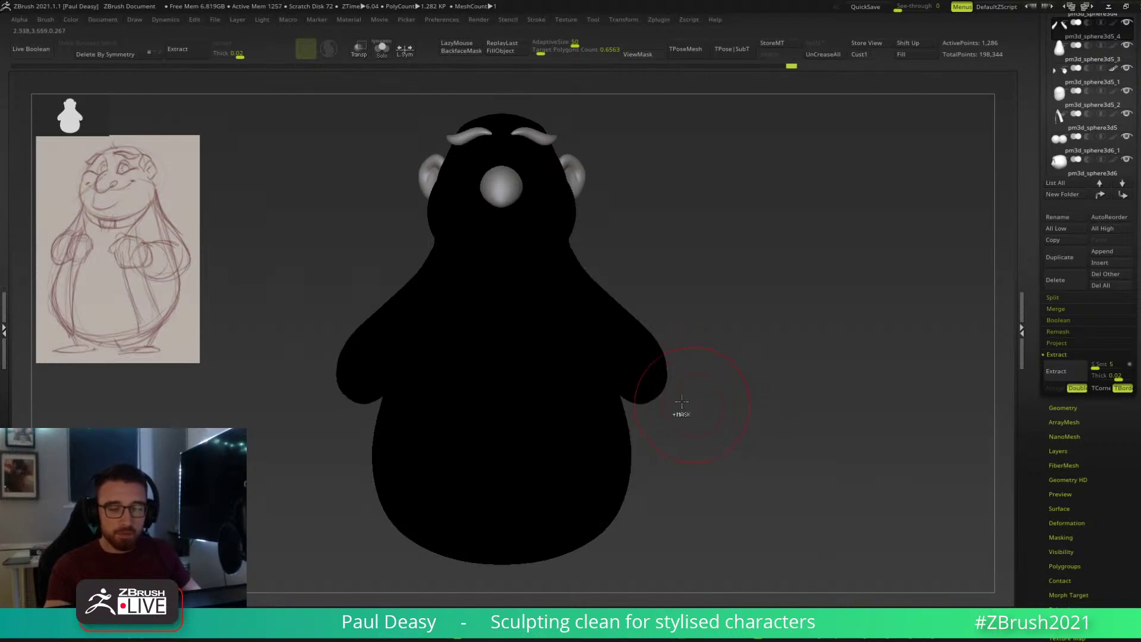
drag(695, 403, 656, 392)
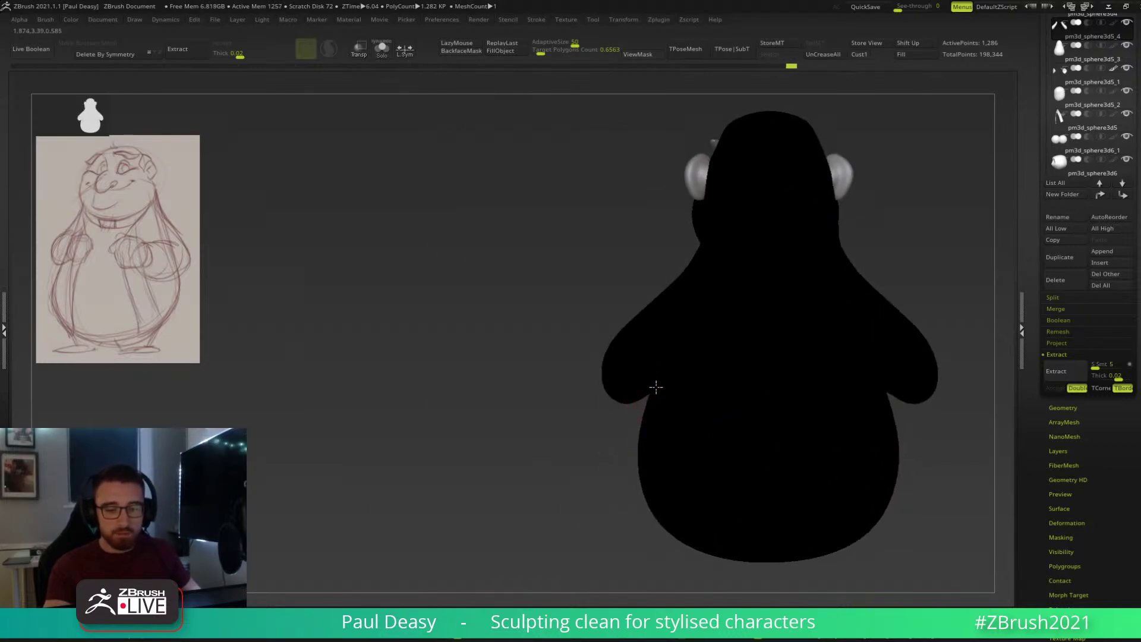
mouse_move(609, 430)
mouse_down()
mouse_move(713, 426)
mouse_move(670, 364)
mouse_up()
Select the forearms subtool and toggle polypaint for all subtools so the entire figure displays as a black silhouette.
alt+click(670, 365)
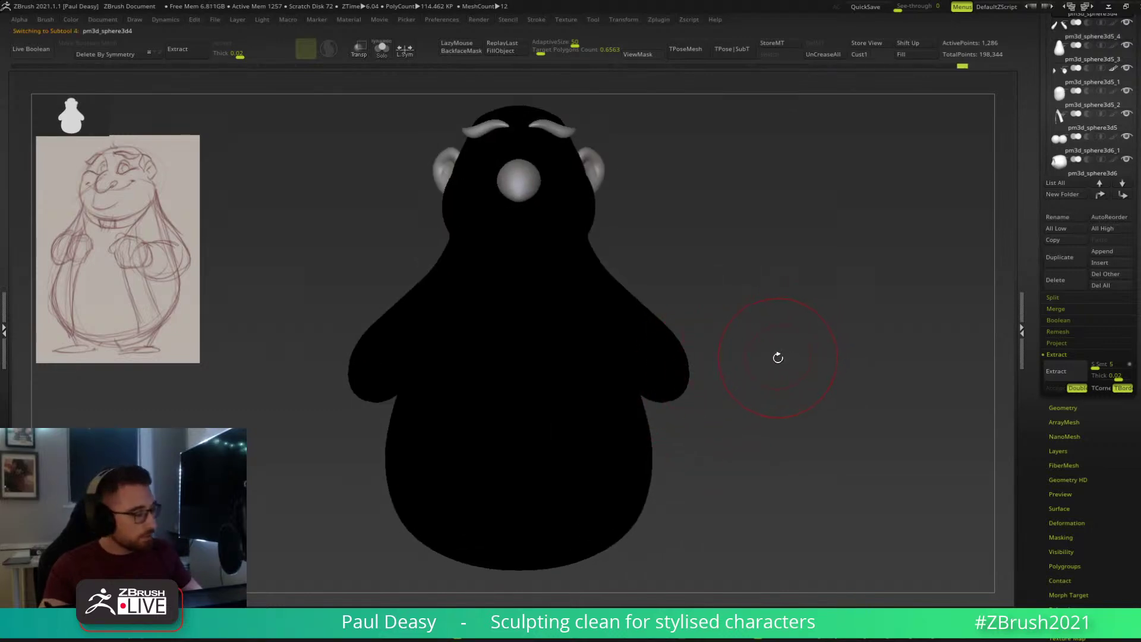
shift+click(1113, 161)
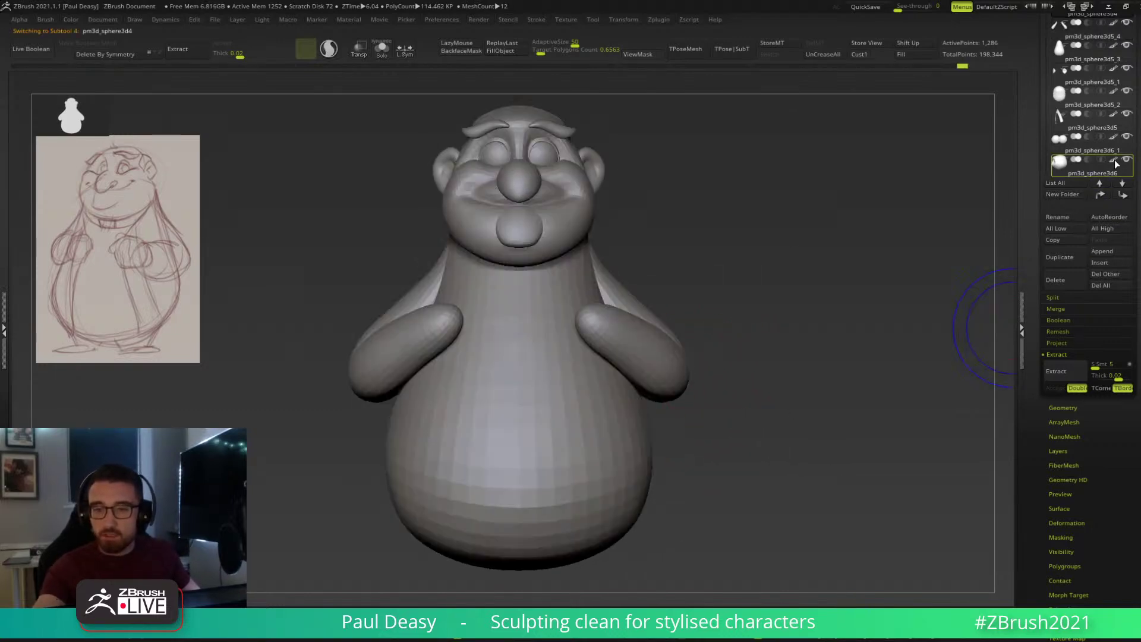
shift+click(1113, 161)
alt+drag(767, 351, 741, 367)
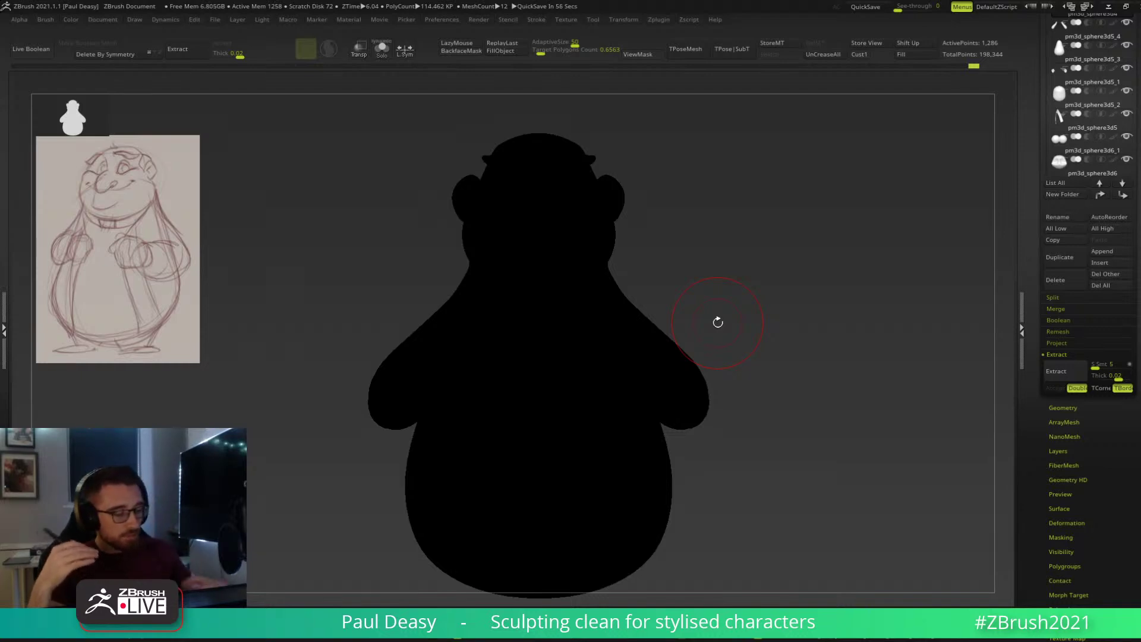
Return the figure to shaded display and adjust the hand ends of the forearms.
drag(718, 321, 741, 331)
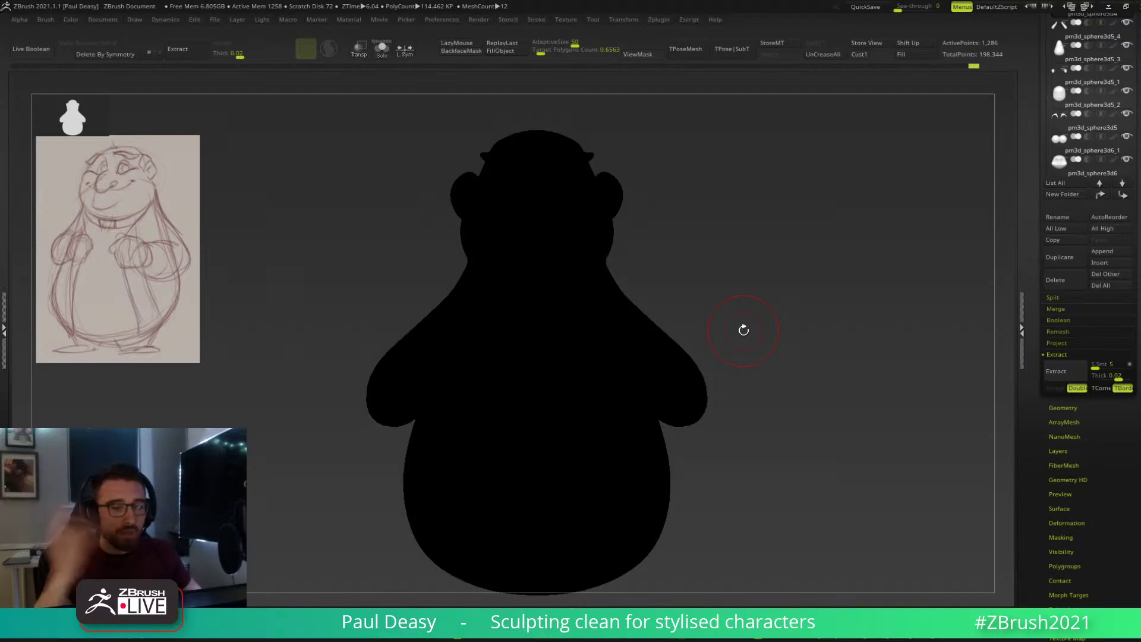
drag(754, 350, 754, 345)
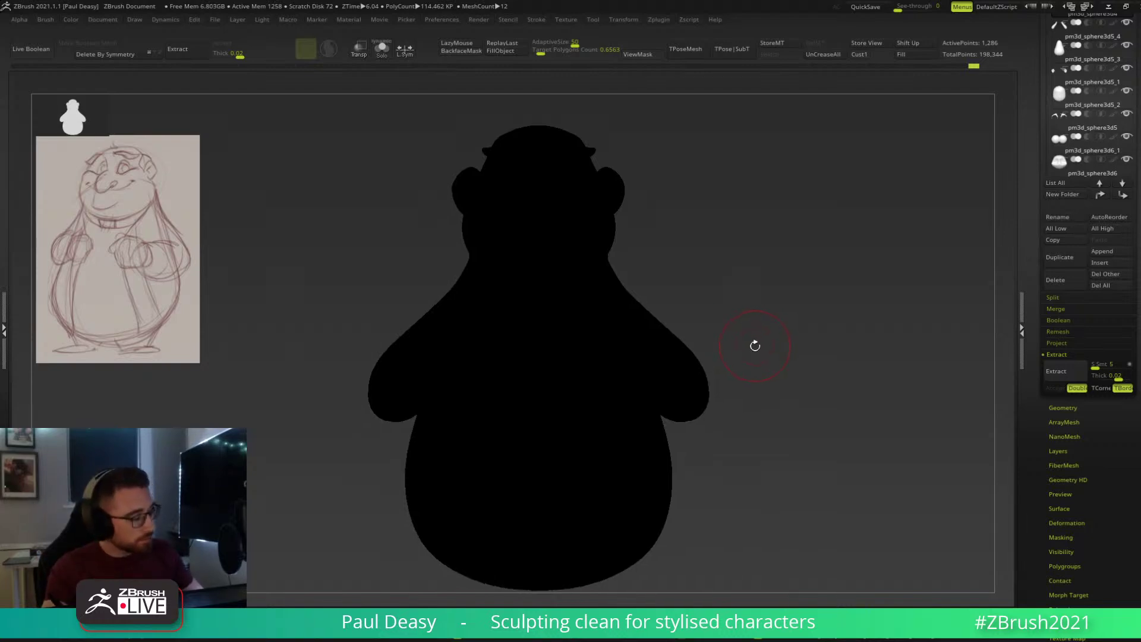
key(v)
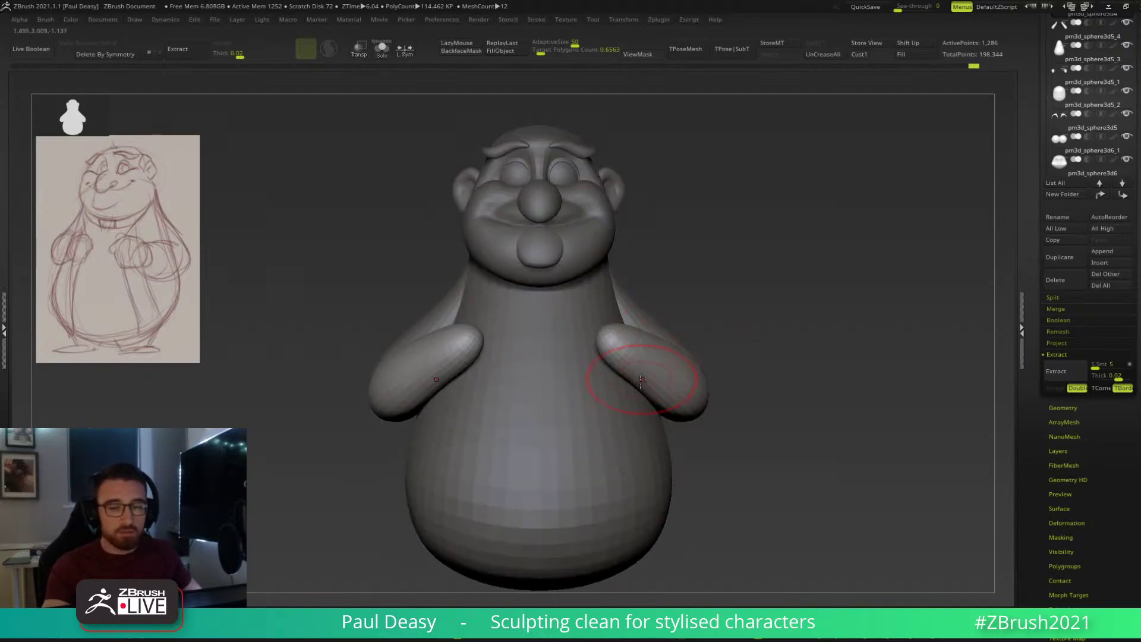
mouse_move(628, 370)
shift+mouse_down()
mouse_move(632, 355)
mouse_move(593, 320)
shift+mouse_up()
drag(723, 341, 637, 345)
right_click(642, 356)
alt+click(654, 338)
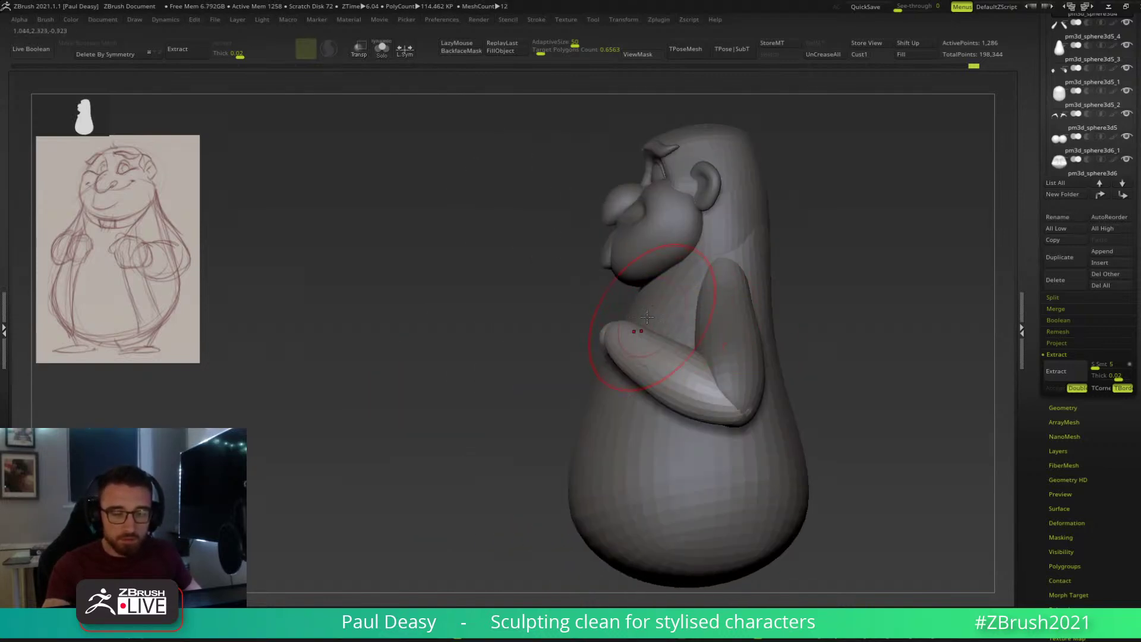
drag(668, 316, 657, 331)
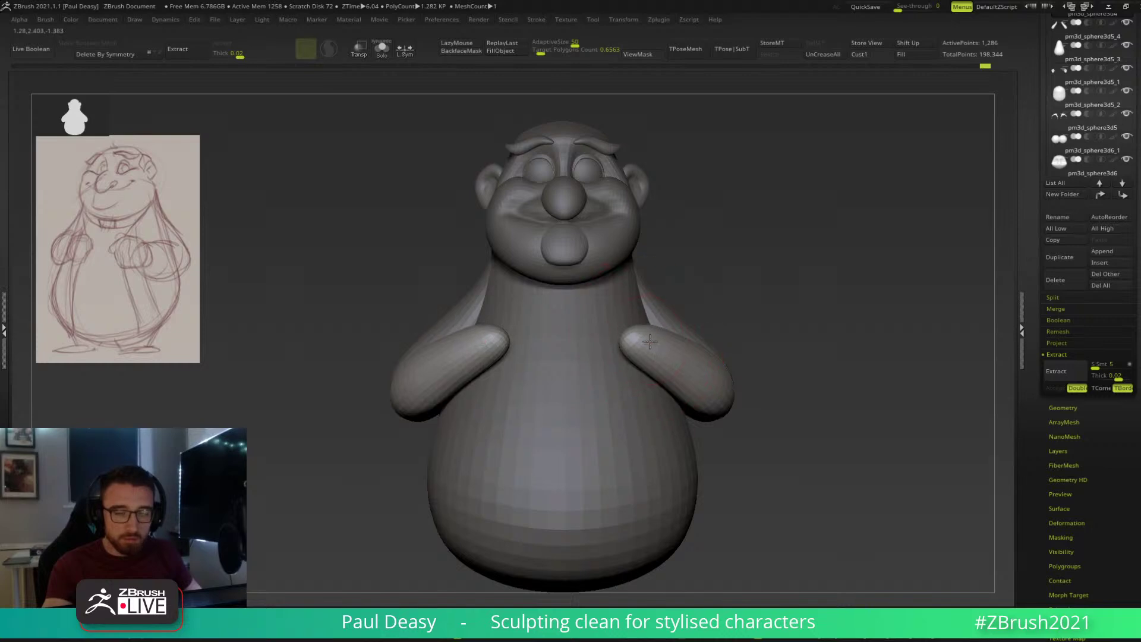
Reshape the underside of the forearms near the elbows from a three-quarter view.
drag(746, 324, 660, 351)
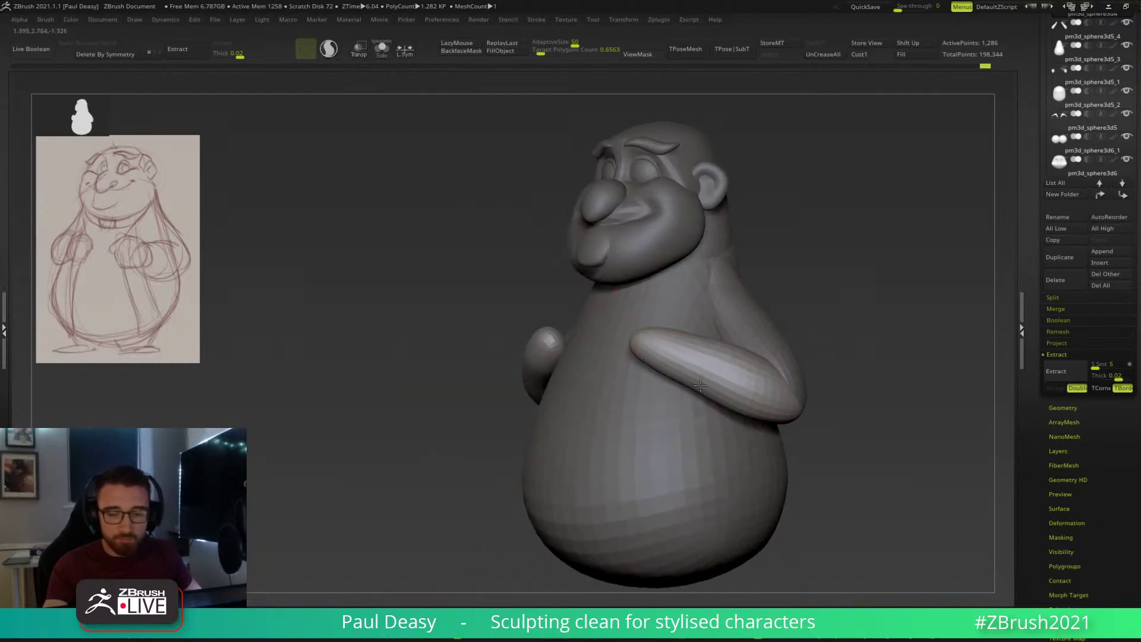
key(space)
key(space)
drag(737, 409, 756, 410)
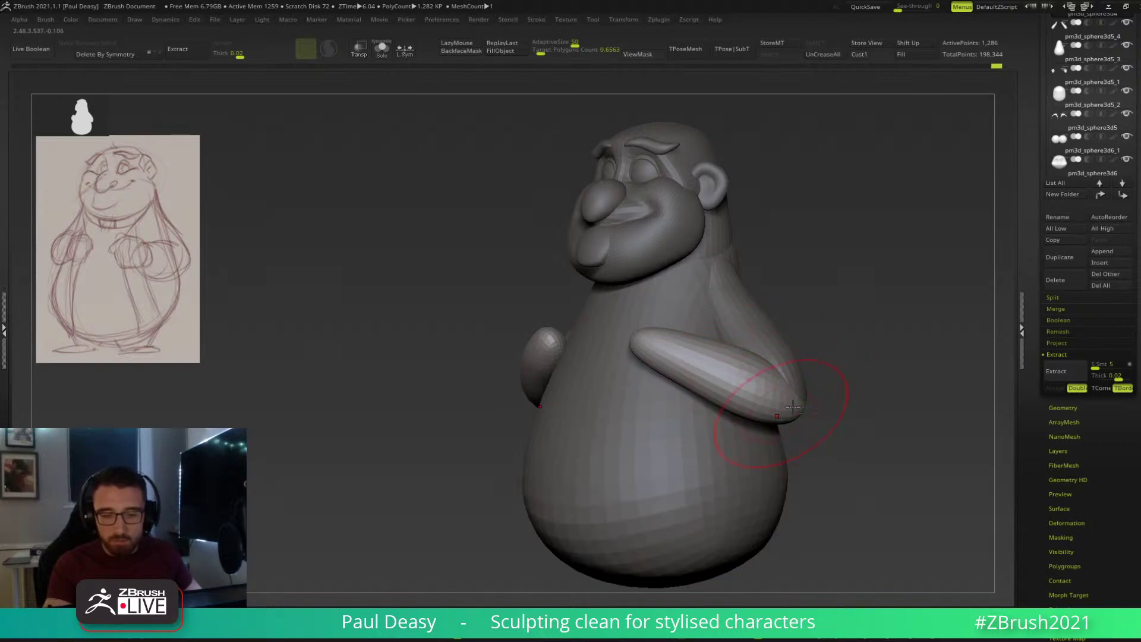
Refine the outer contour of the forearms at the elbows from the front and even out their upper surface.
shift+drag(830, 368, 797, 371)
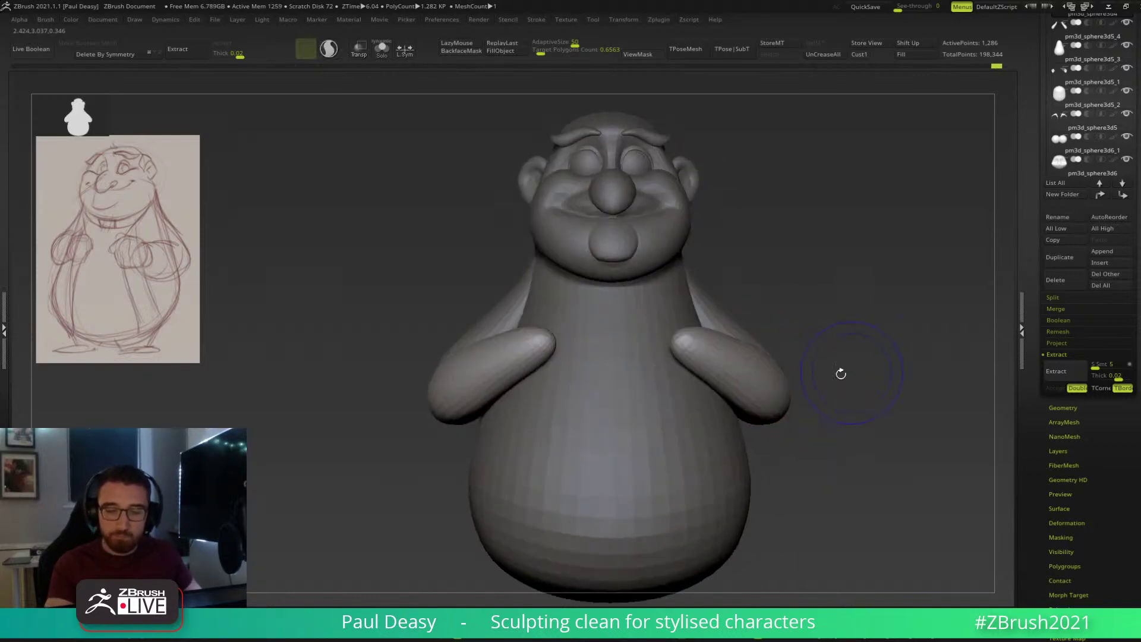
key(space)
drag(776, 355, 786, 340)
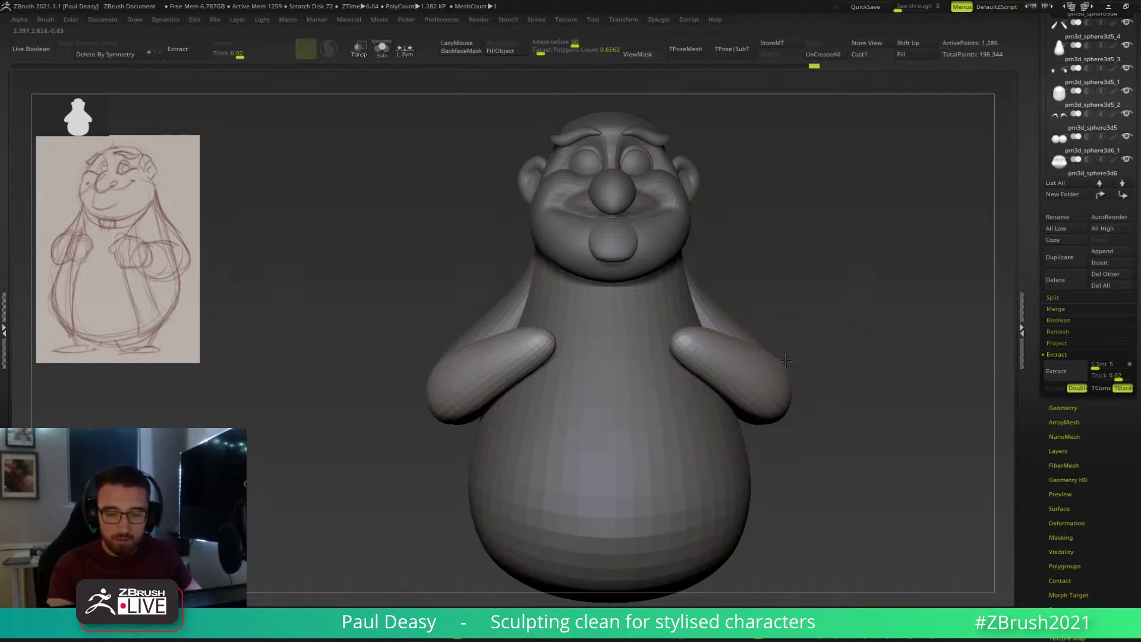
shift+drag(707, 332, 750, 376)
alt+drag(808, 331, 755, 336)
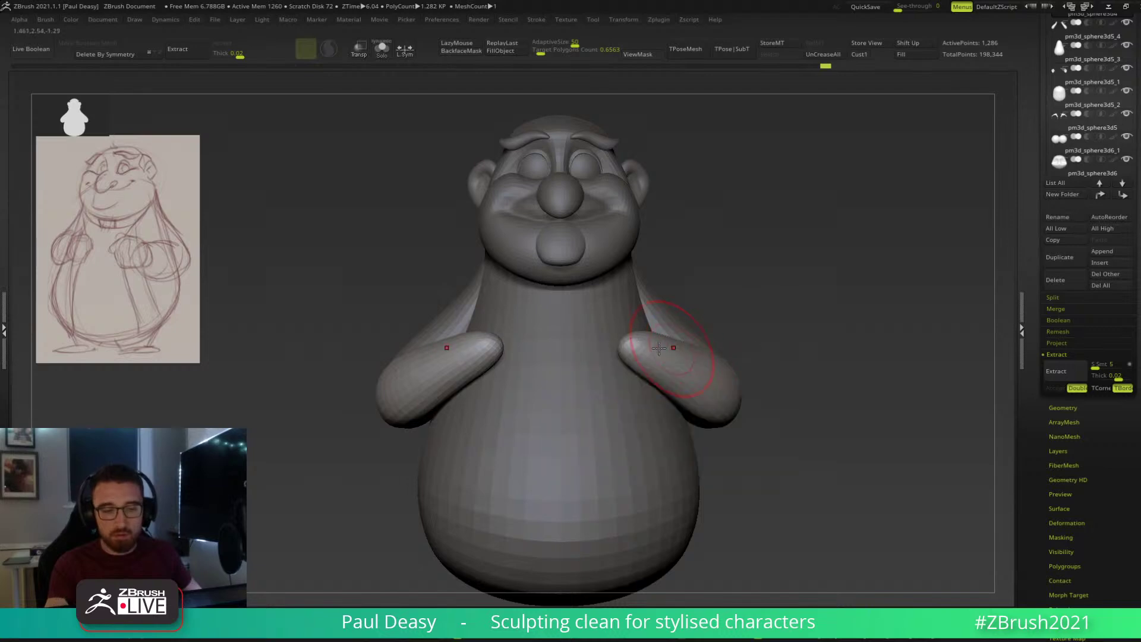
drag(635, 340, 629, 351)
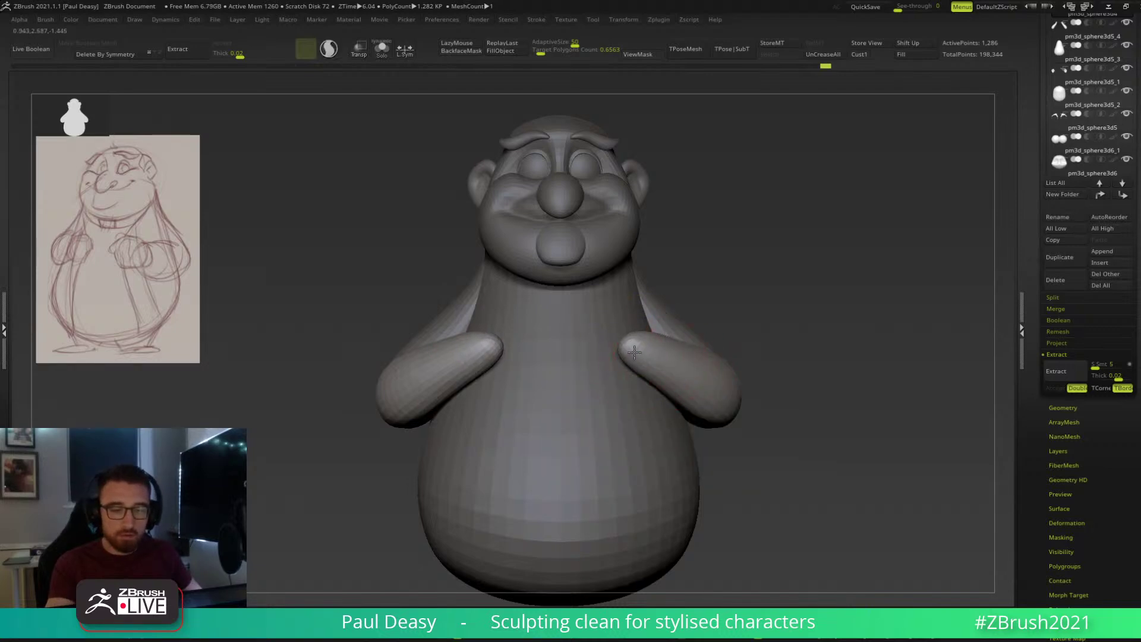
mouse_move(771, 364)
alt+mouse_down()
mouse_move(754, 364)
mouse_move(783, 377)
alt+mouse_up()
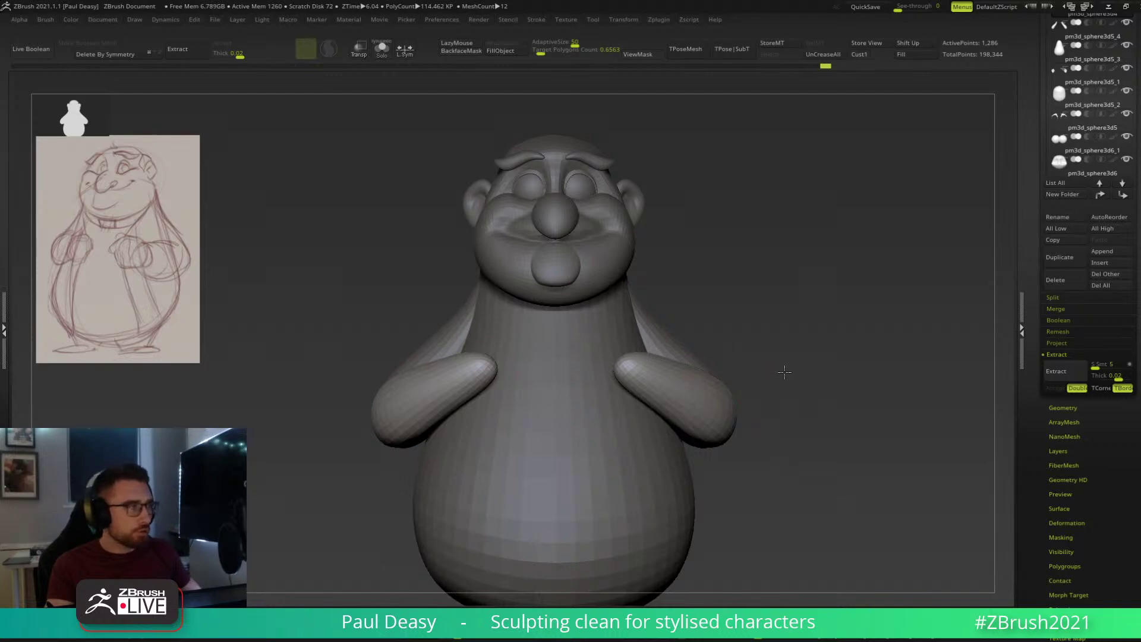
Select the upper arms subtool and reshape the arms around the elbows from behind, comparing the last stroke with undo and redo.
alt+click(665, 328)
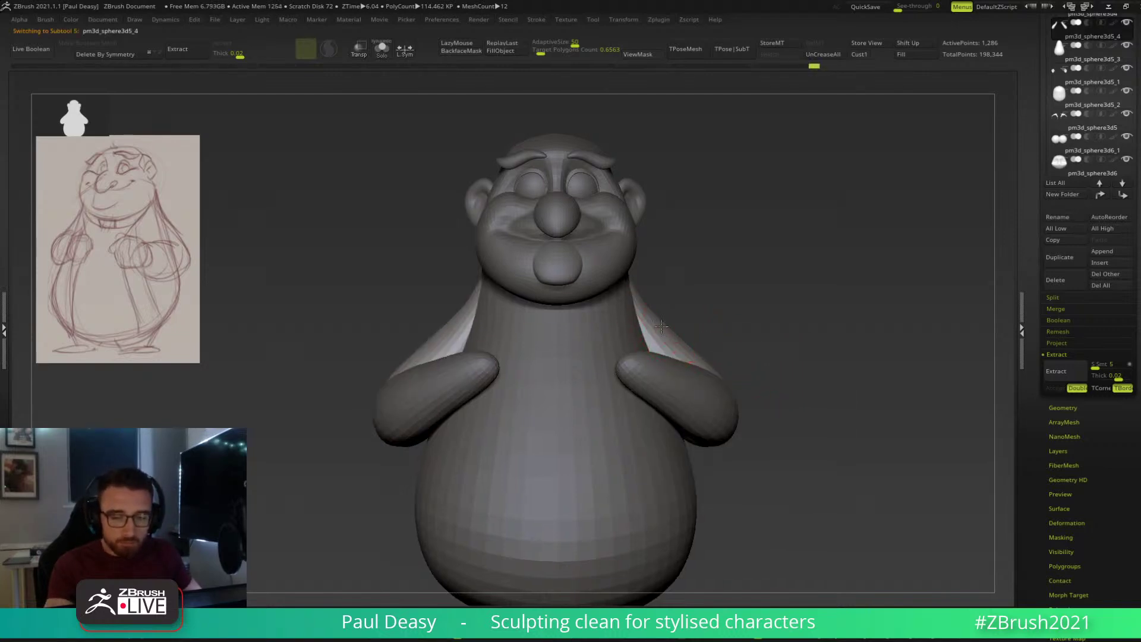
mouse_move(737, 348)
mouse_down()
mouse_move(668, 305)
mouse_move(656, 328)
mouse_move(679, 381)
mouse_move(645, 390)
mouse_move(672, 416)
mouse_up()
mouse_move(633, 348)
mouse_down()
mouse_move(690, 347)
mouse_move(678, 351)
mouse_up()
key(space)
mouse_move(635, 410)
mouse_down()
mouse_move(592, 427)
mouse_move(607, 443)
mouse_move(598, 453)
mouse_up()
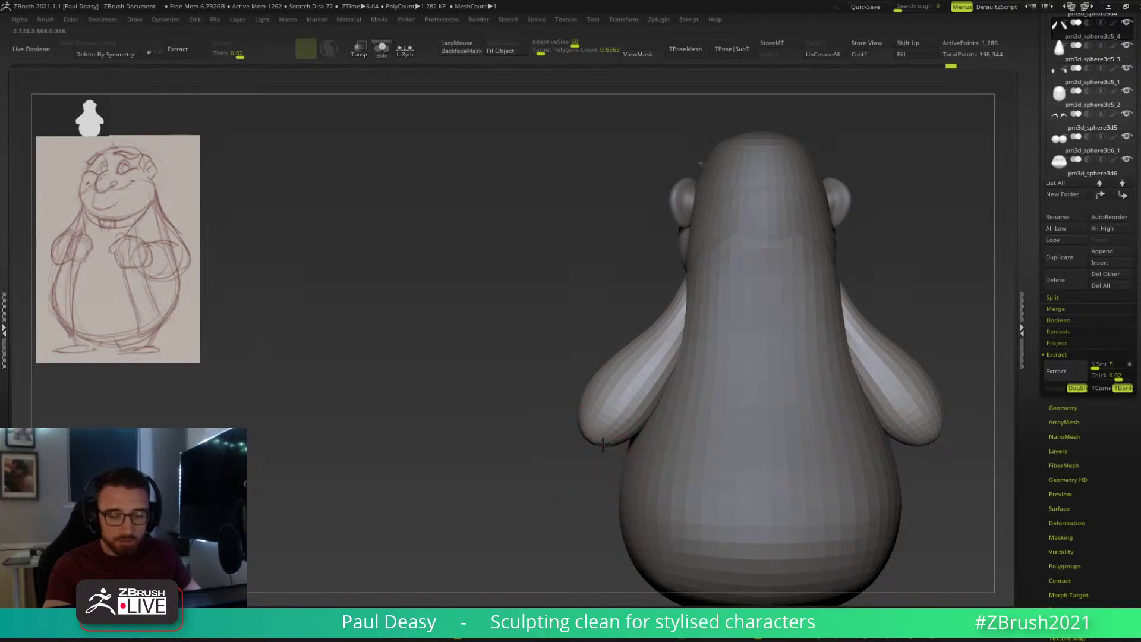
key(space)
key(ctrl+z)
key(space)
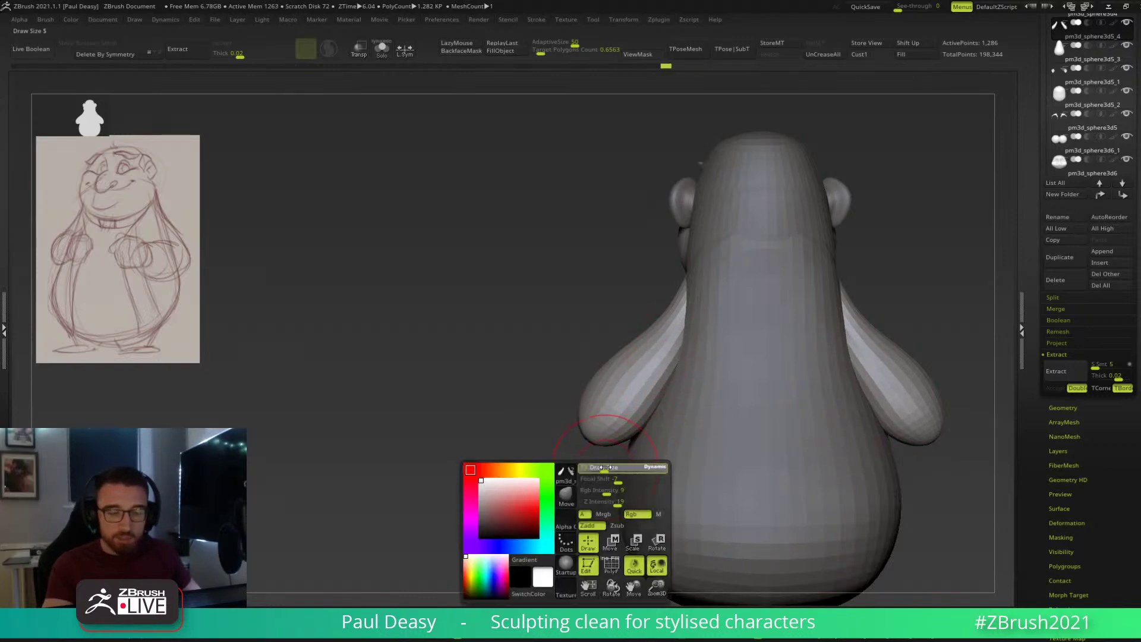
key(ctrl+shift+z)
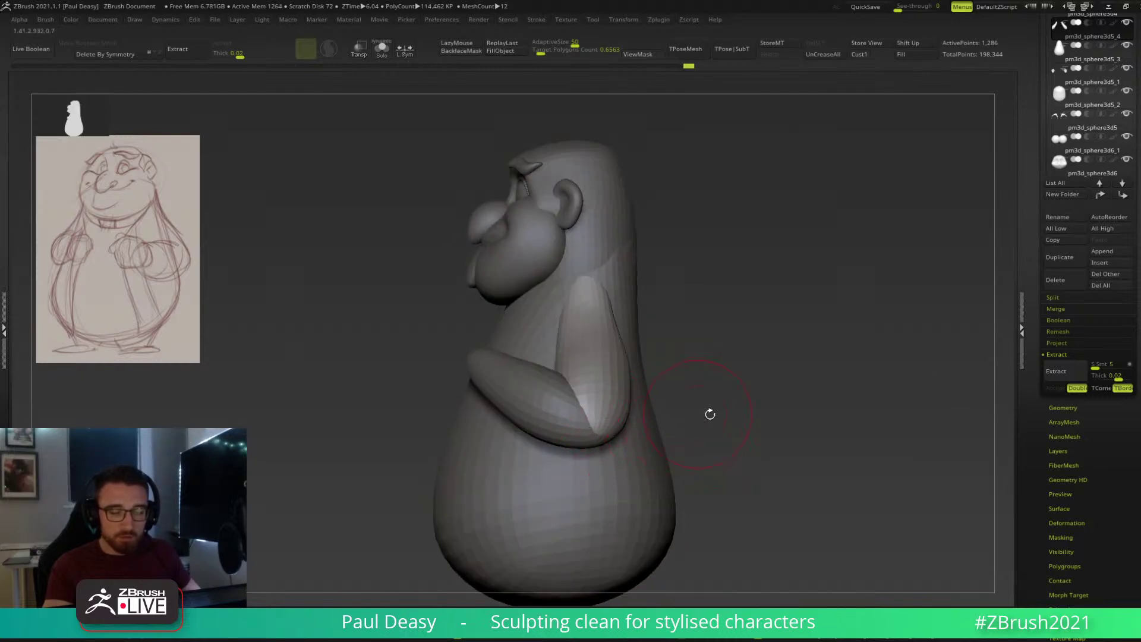
Reshape the back contour and upper section of the upper arms from the side with a resized brush.
drag(710, 413, 609, 434)
mouse_move(683, 420)
mouse_down()
mouse_move(687, 359)
mouse_move(728, 402)
mouse_move(702, 401)
mouse_up()
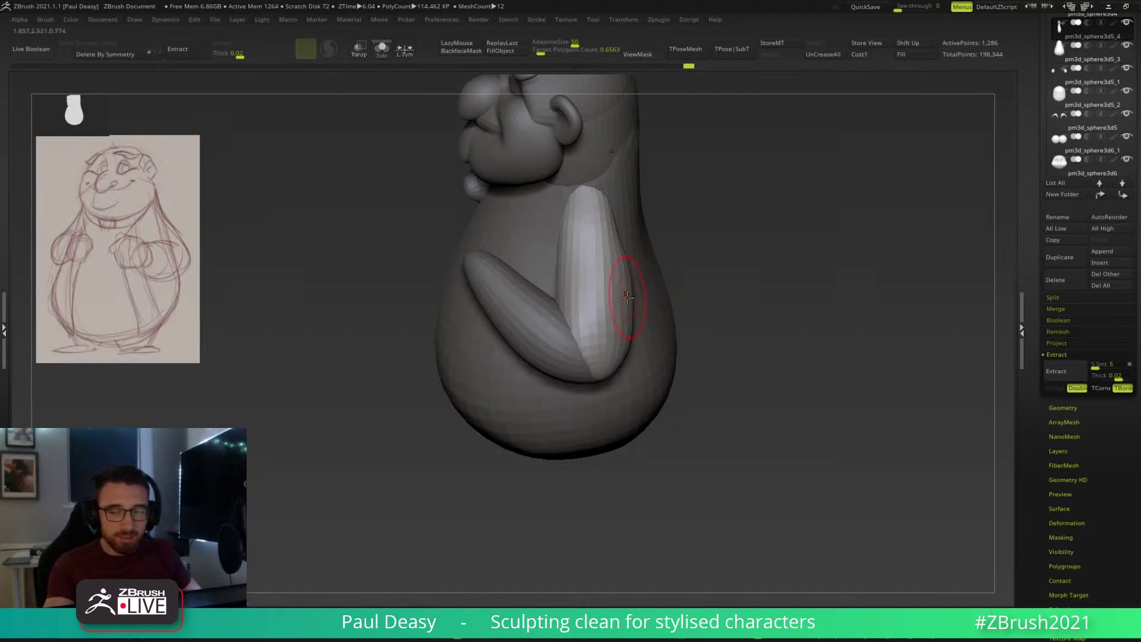
drag(626, 298, 636, 303)
key(space)
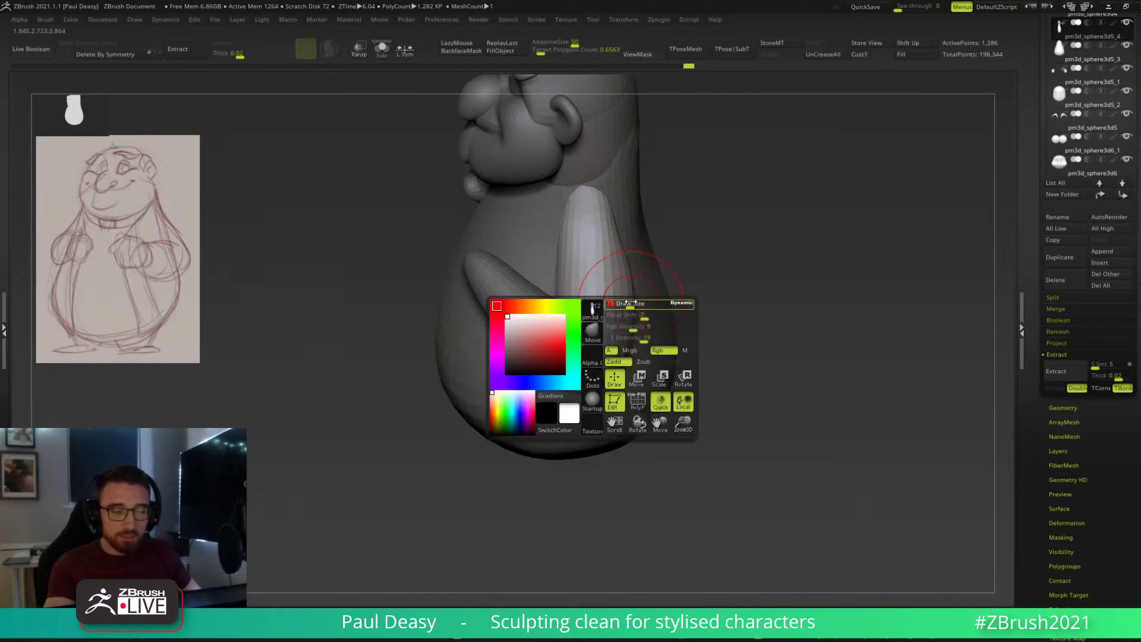
drag(630, 226, 581, 244)
mouse_move(697, 205)
mouse_down()
mouse_move(731, 200)
mouse_move(705, 235)
mouse_up()
key(space)
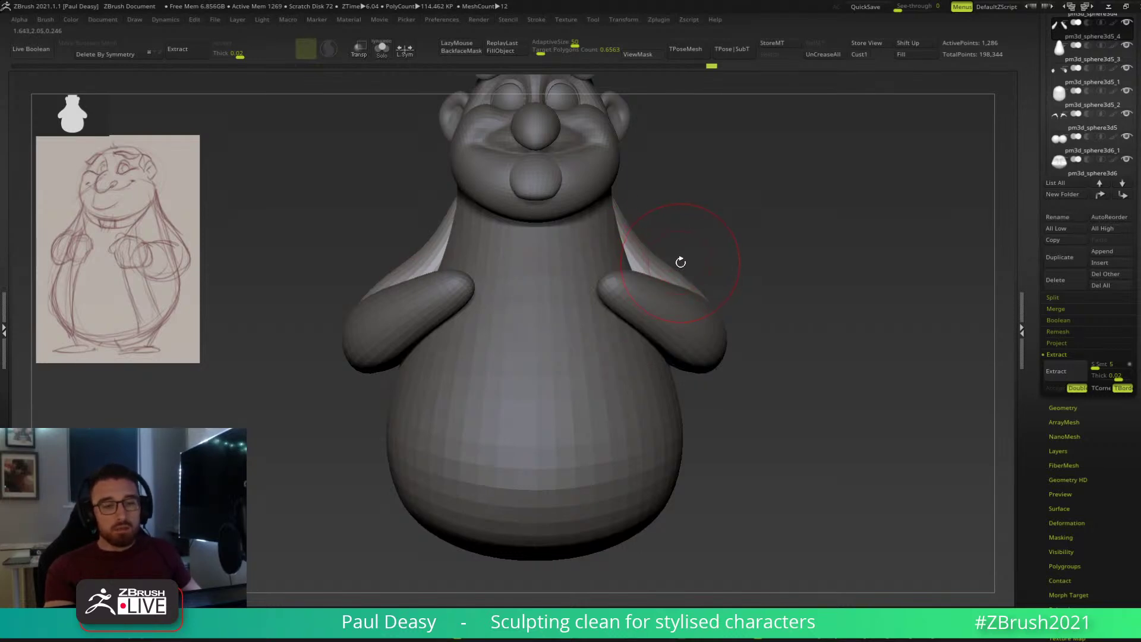
Adjust the shoulder ends of the upper arms from the rear and side so they blend into the torso.
drag(684, 262, 646, 257)
mouse_move(715, 292)
mouse_down()
mouse_move(607, 327)
mouse_move(611, 356)
mouse_move(657, 312)
mouse_up()
key(space)
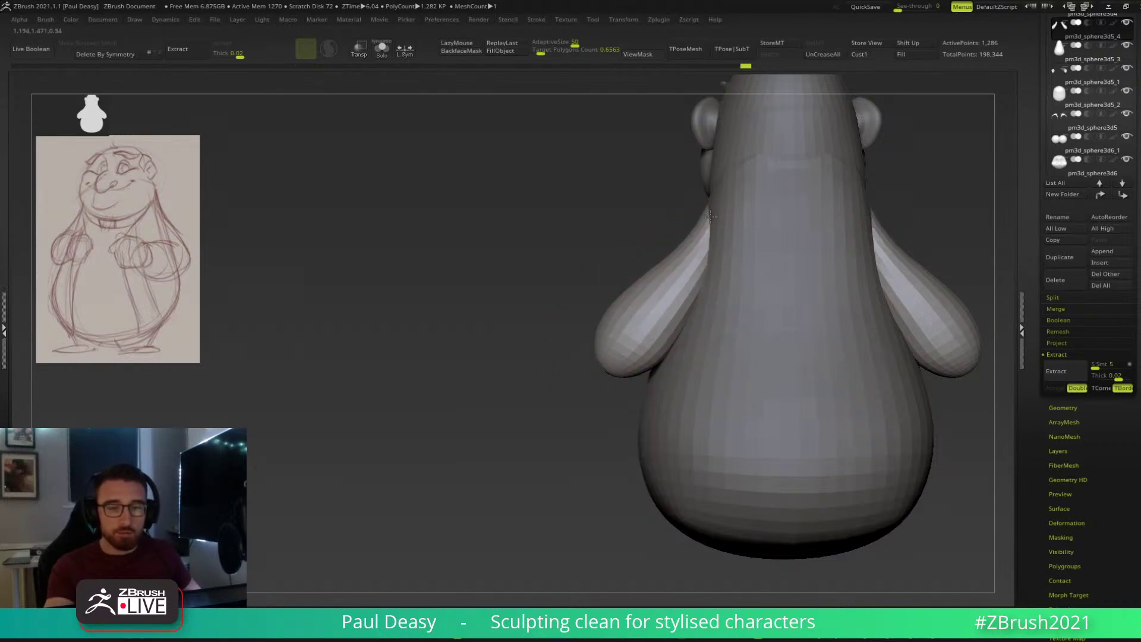
drag(706, 217, 702, 219)
drag(552, 229, 699, 221)
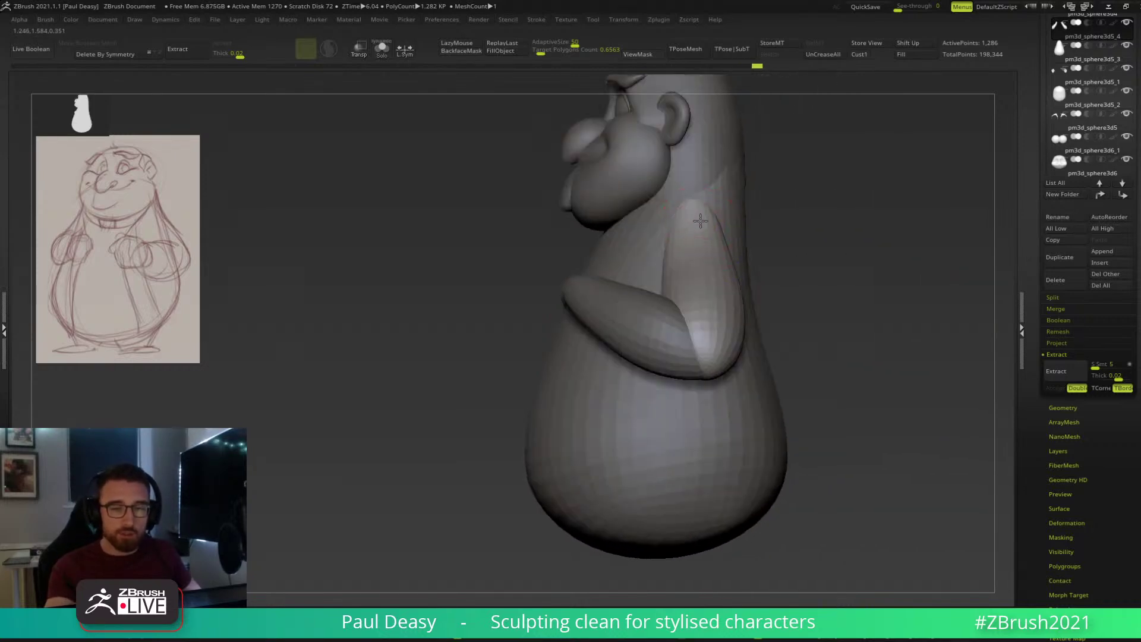
drag(804, 217, 691, 243)
key(space)
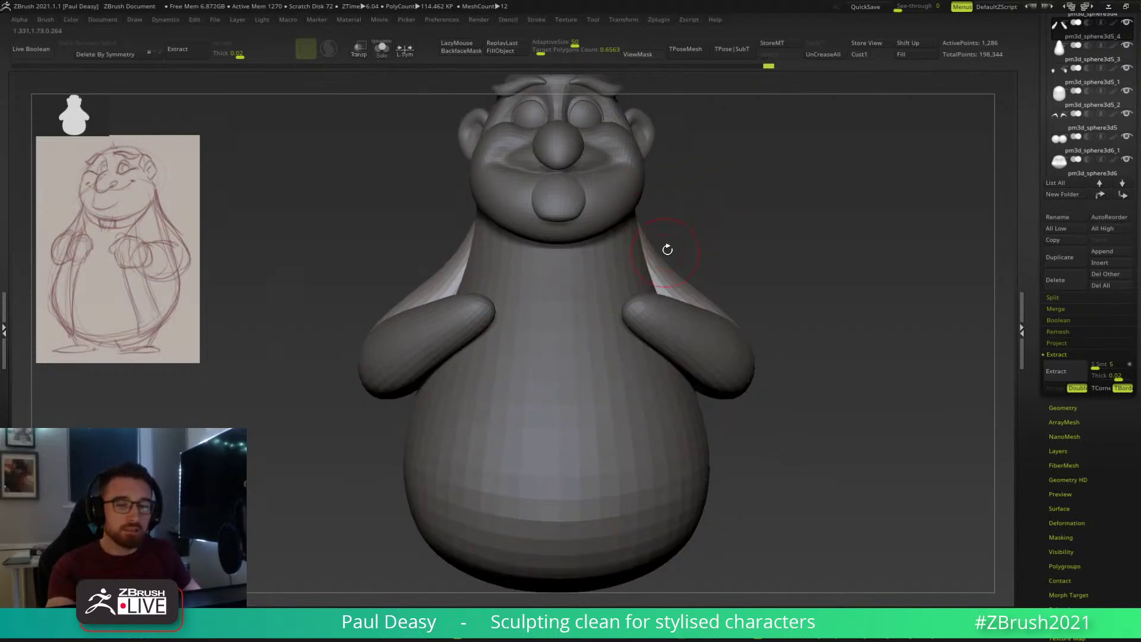
Refine the upper arms' contour below the shoulders with a smaller brush and adjust their outer edge above the forearms.
key(space)
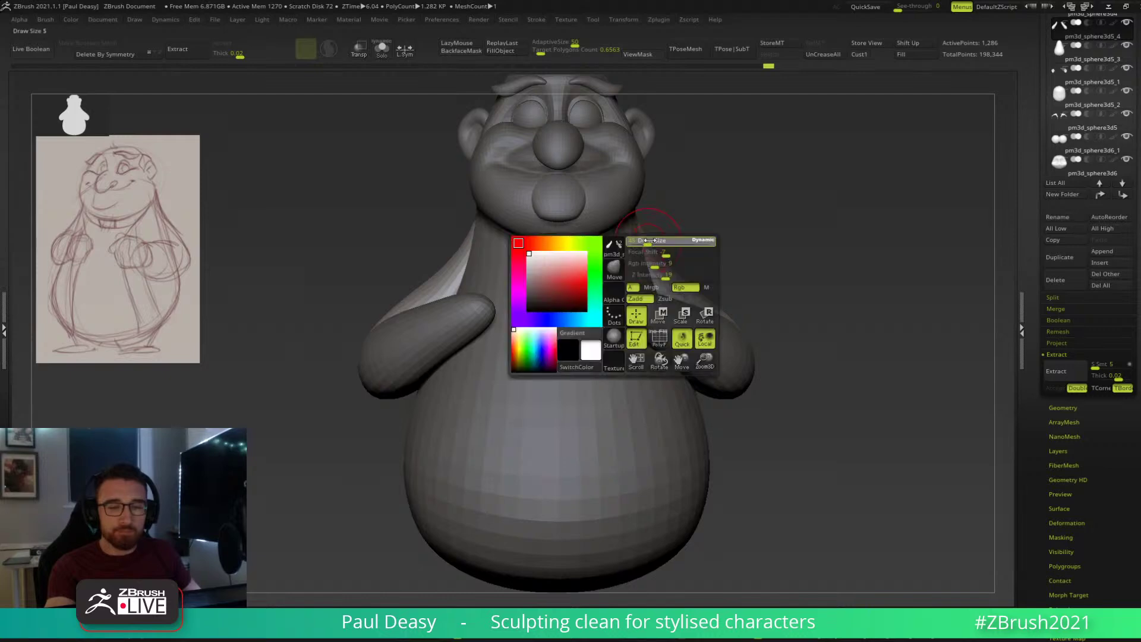
drag(679, 221, 630, 259)
key(space)
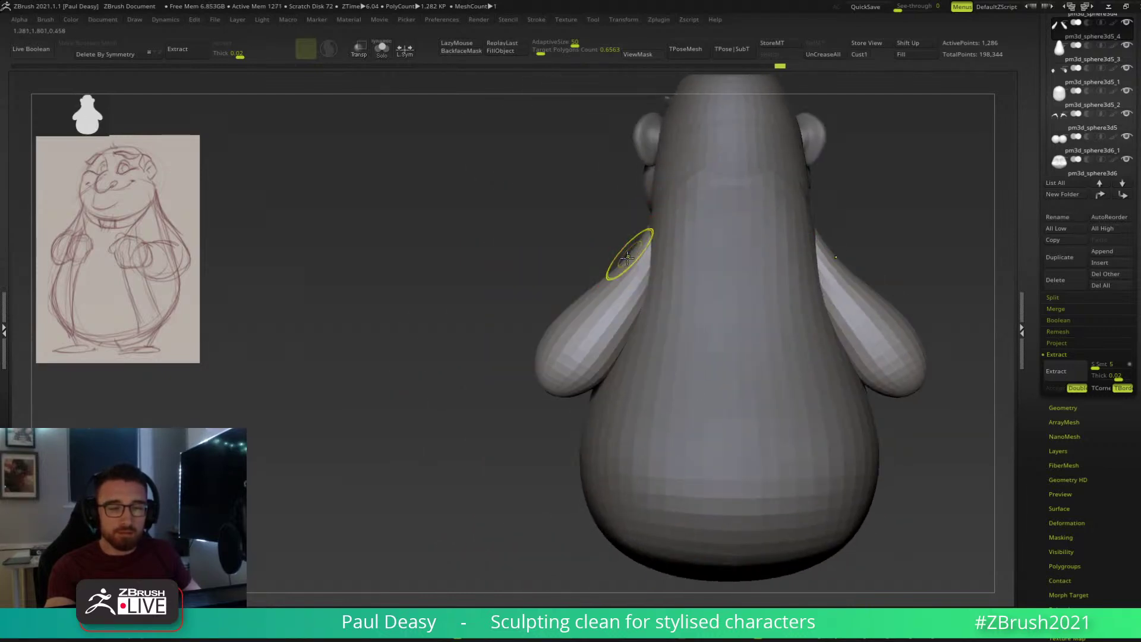
drag(572, 256, 792, 264)
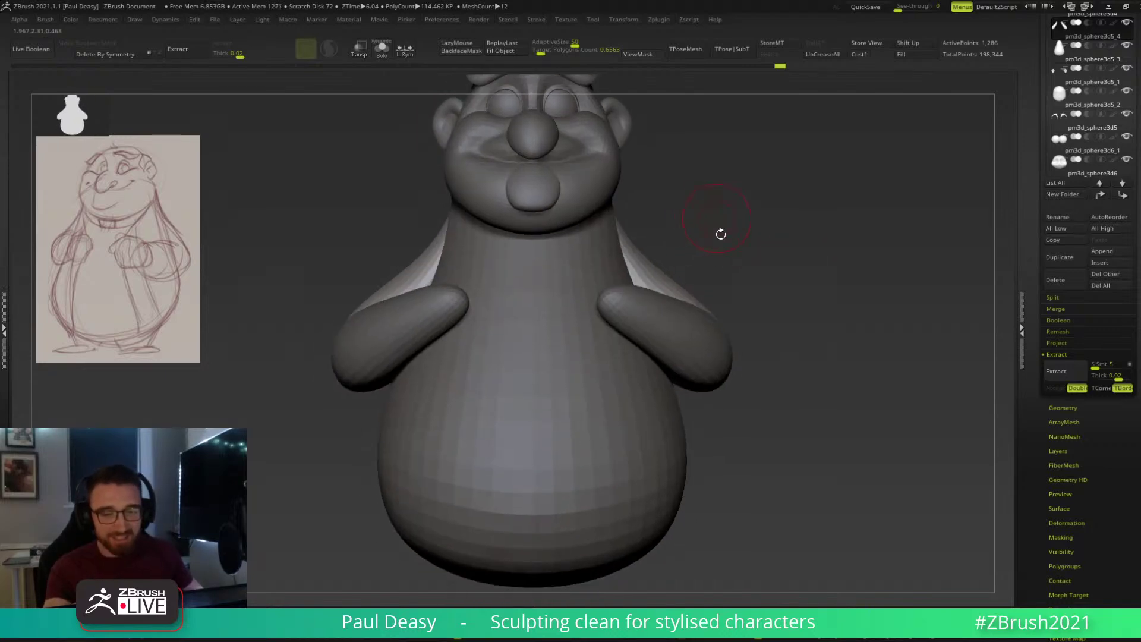
drag(726, 239, 726, 247)
drag(743, 316, 713, 355)
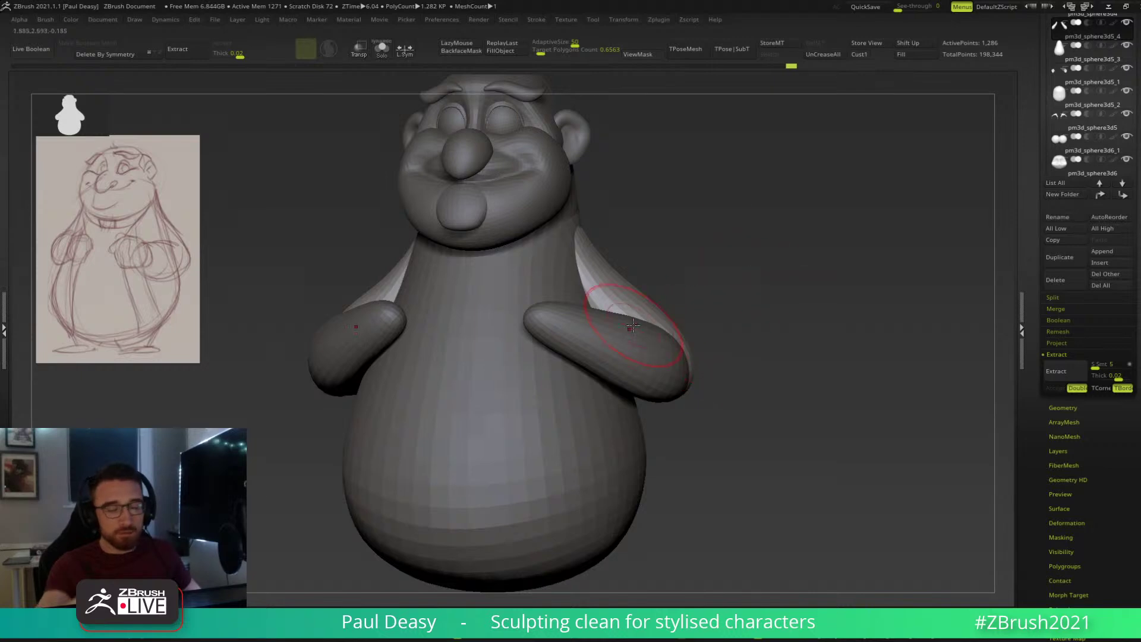
Select the chin subtool and examine the chin and overall figure from the front.
drag(796, 284, 767, 255)
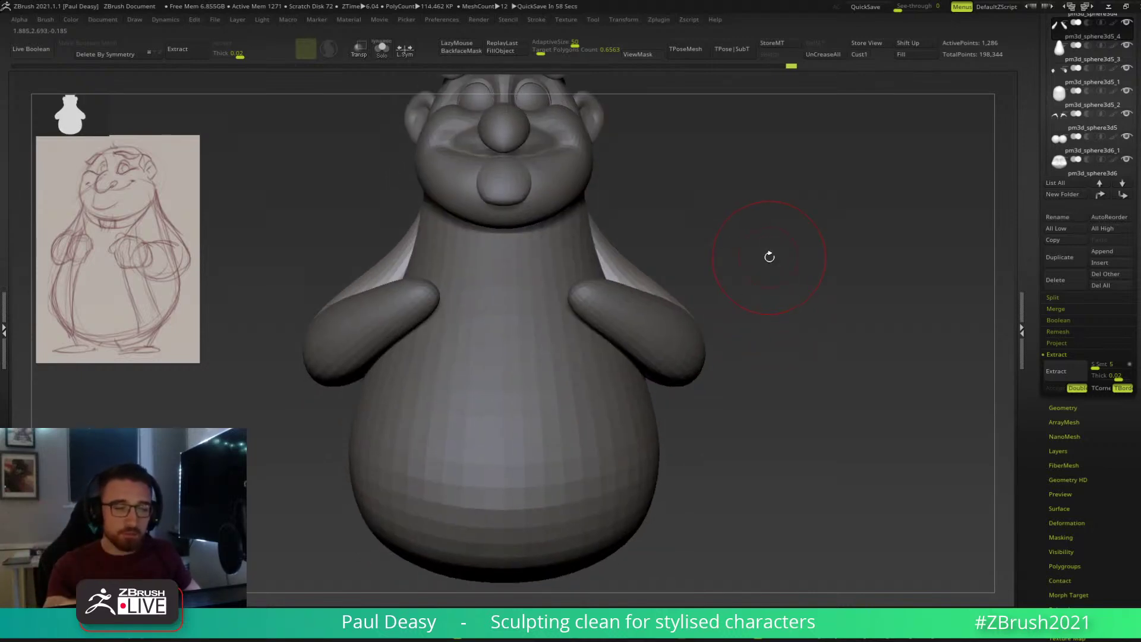
drag(769, 256, 656, 270)
alt+click(539, 232)
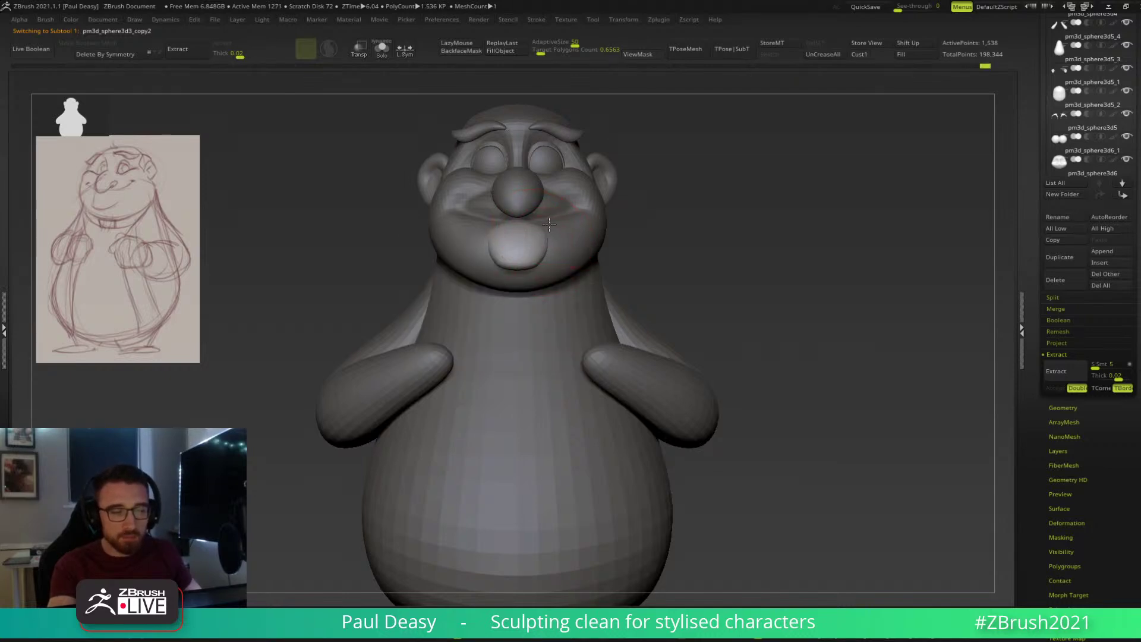
drag(528, 260, 531, 267)
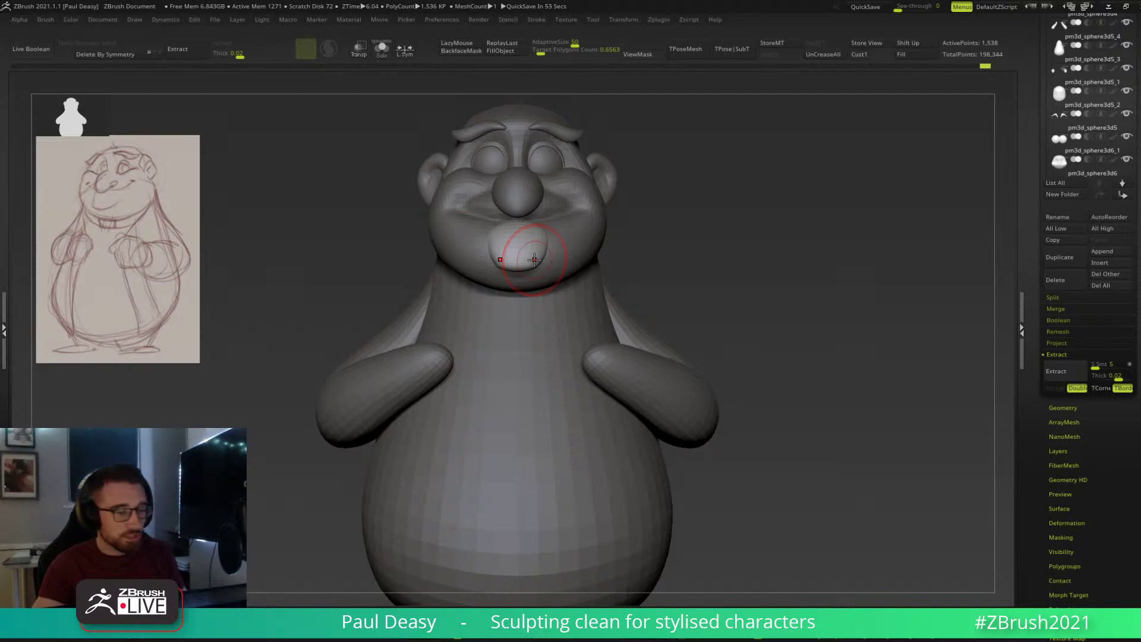
drag(688, 244, 689, 260)
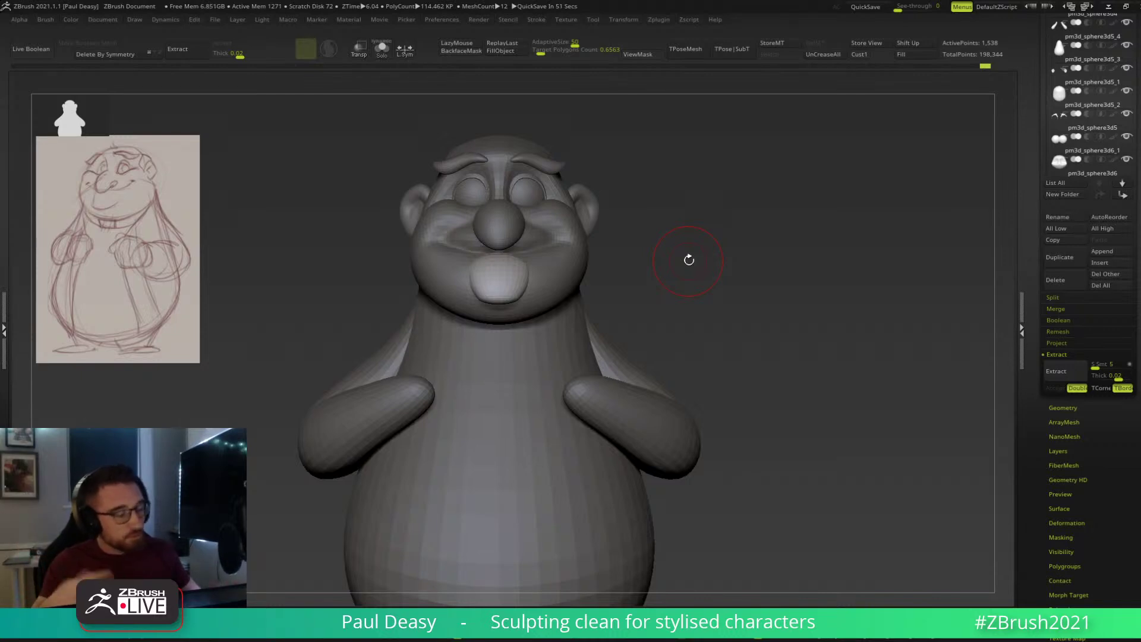
Select the upper arms subtool again and adjust the arms where they meet the torso from behind.
alt+click(611, 342)
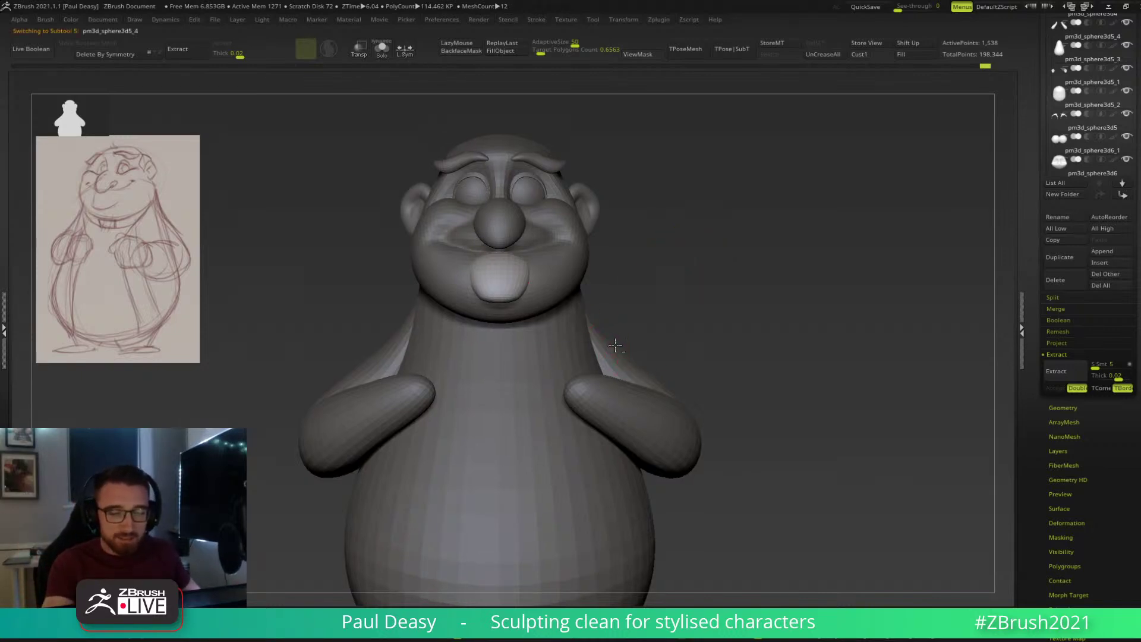
drag(772, 321, 644, 324)
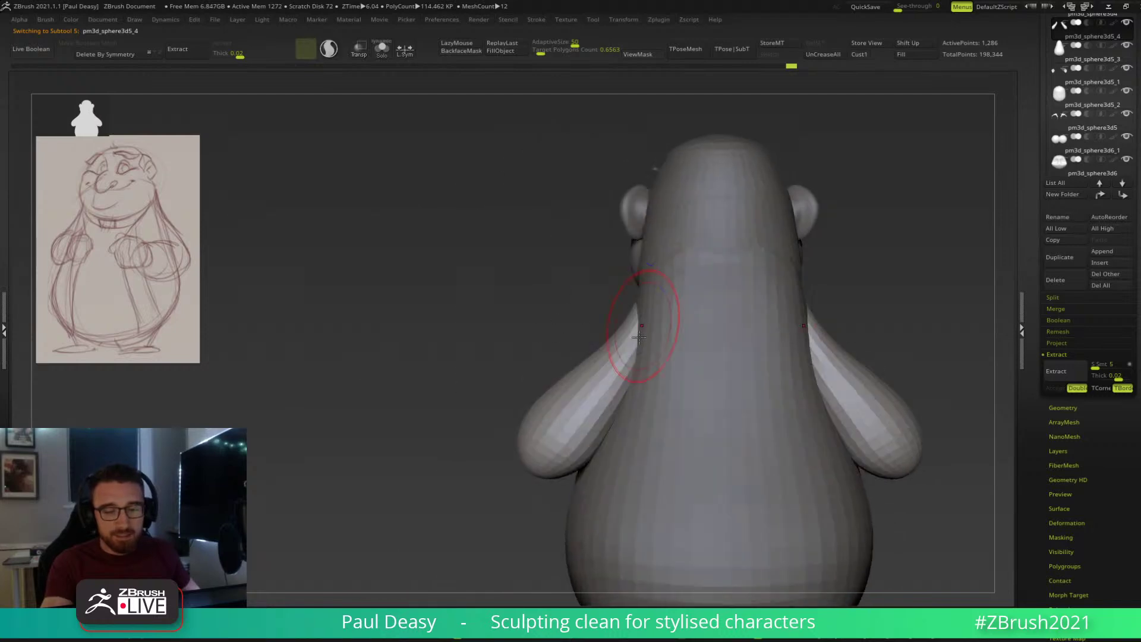
key(space)
drag(608, 358, 611, 358)
drag(618, 350, 631, 349)
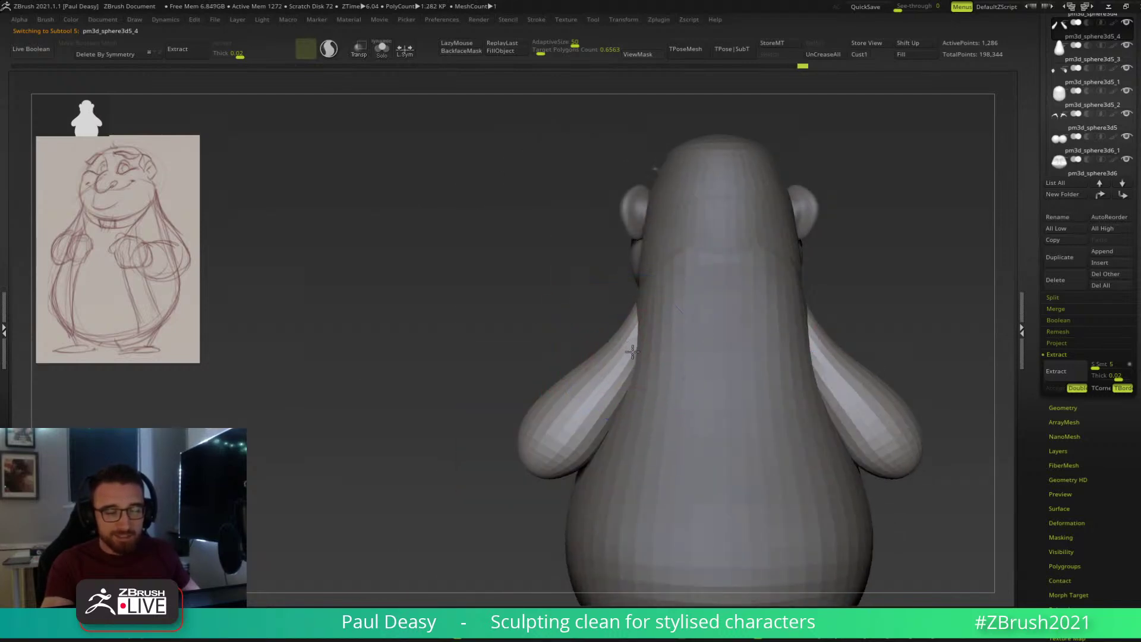
Reshape the inner contour of the upper arms along the torso with a larger brush and compare it from the front.
key(space)
drag(615, 392, 623, 386)
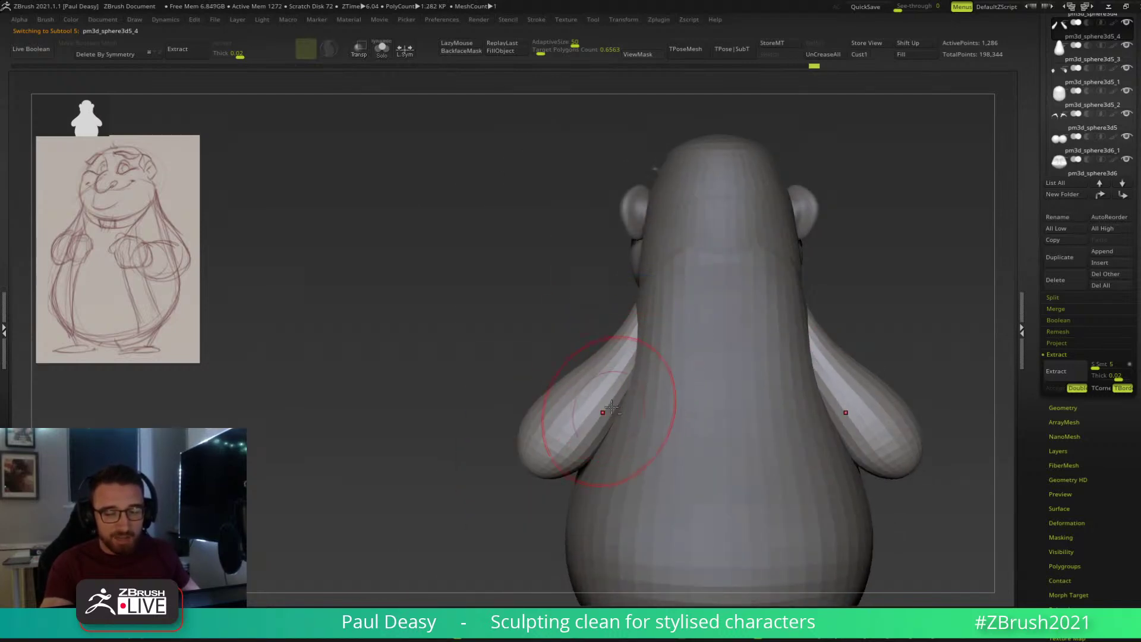
right_drag(606, 412, 619, 383)
key(space)
right_drag(551, 336, 591, 331)
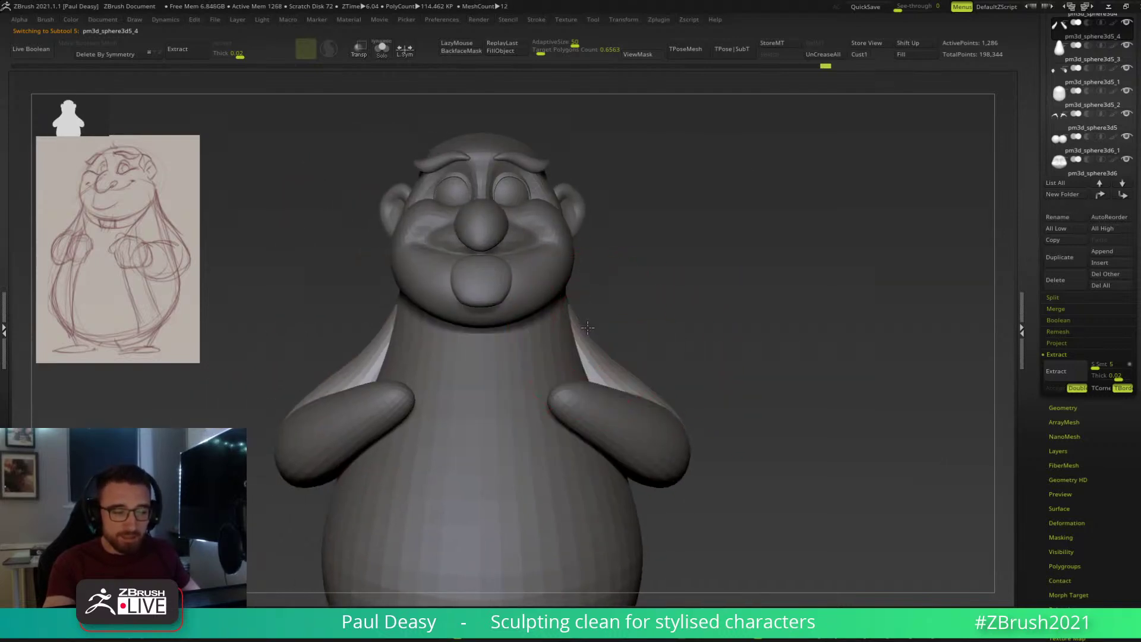
Select the head subtool and adjust the back of the head where it meets the torso in side view.
alt+click(571, 317)
right_drag(611, 307, 599, 255)
alt+click(596, 267)
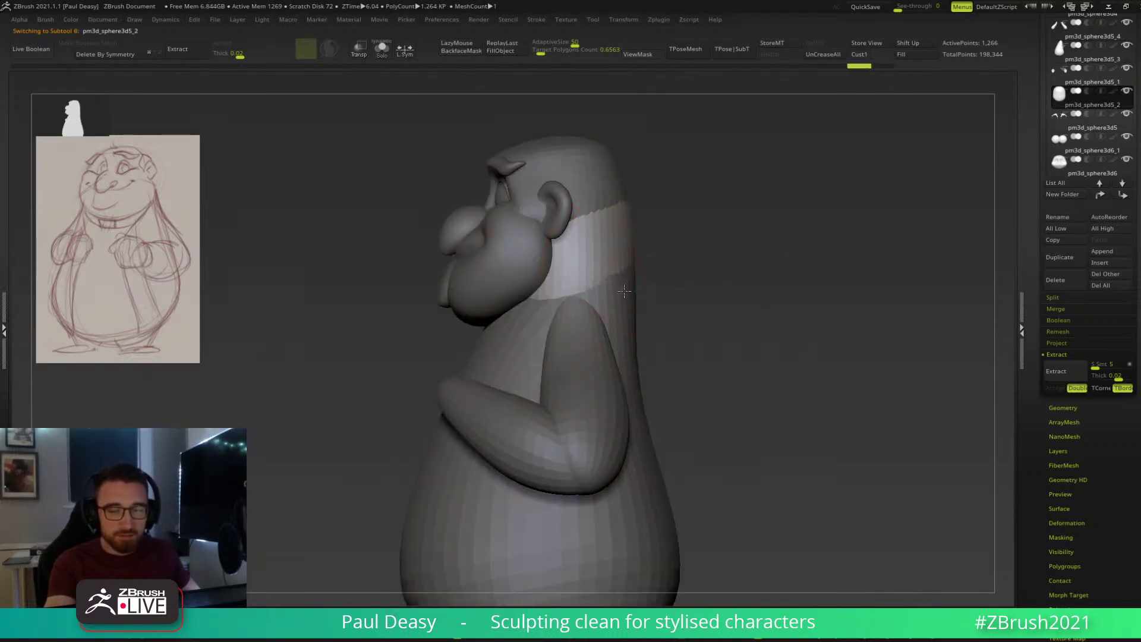
key(space)
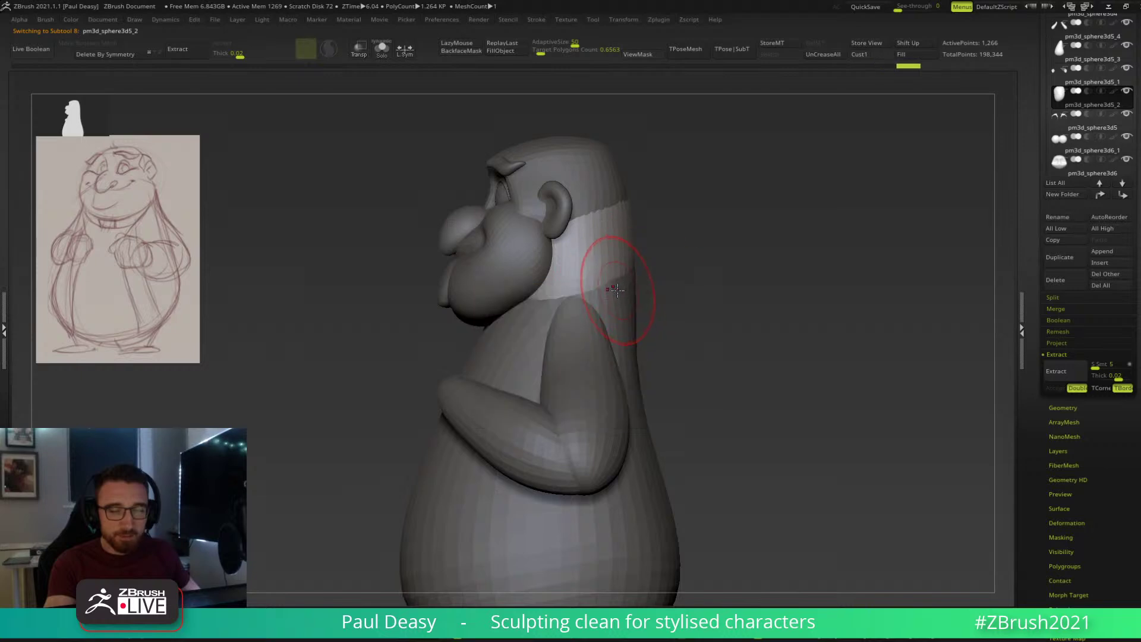
right_drag(665, 287, 701, 275)
Select the torso subtool and refine its upper edge around the neck and shoulders from the side and front.
alt+click(622, 409)
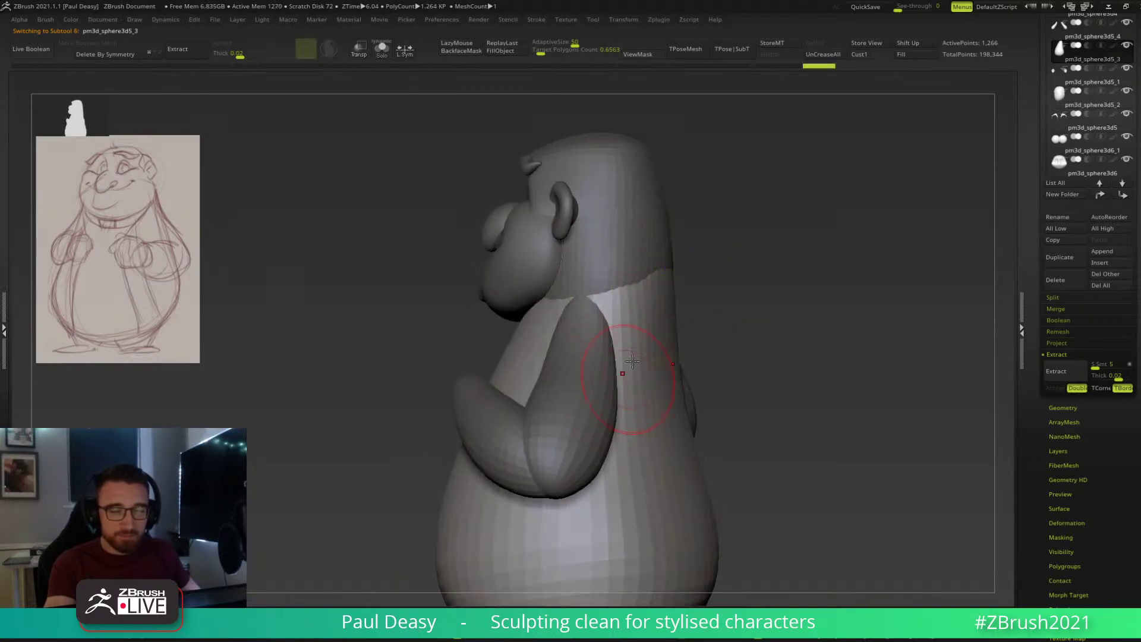
drag(743, 282, 809, 302)
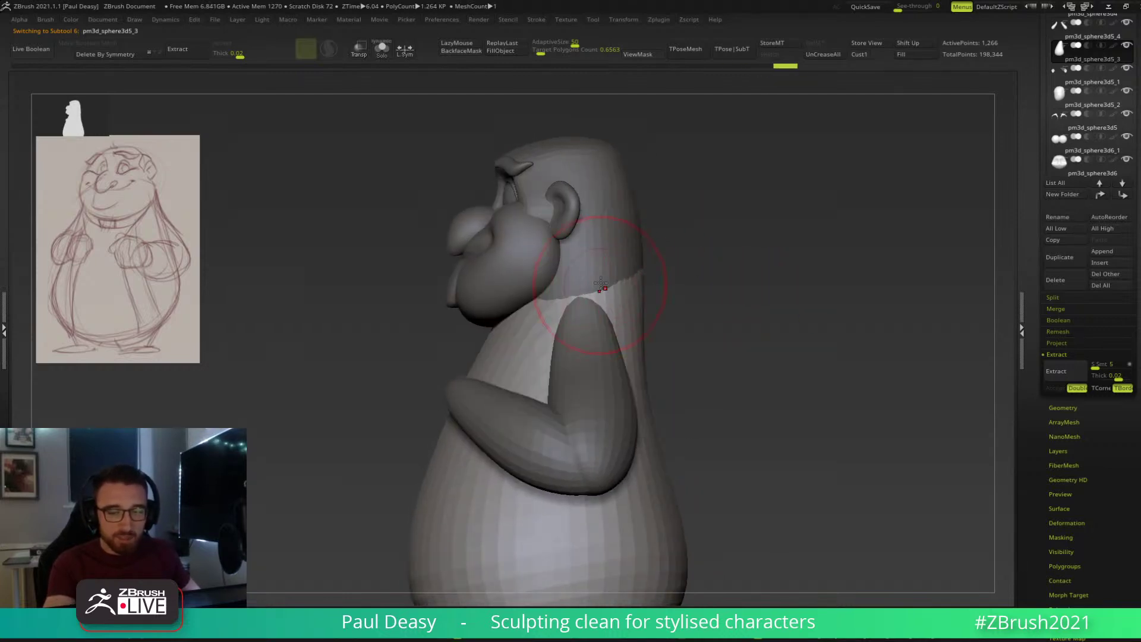
shift+drag(688, 262, 682, 283)
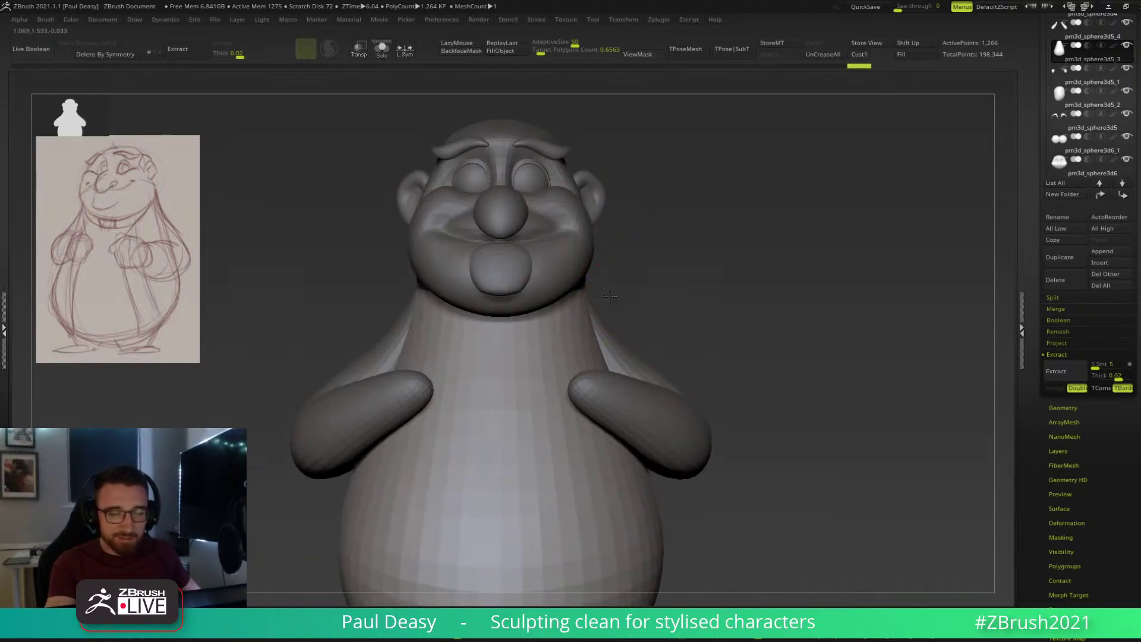
shift+drag(610, 296, 609, 290)
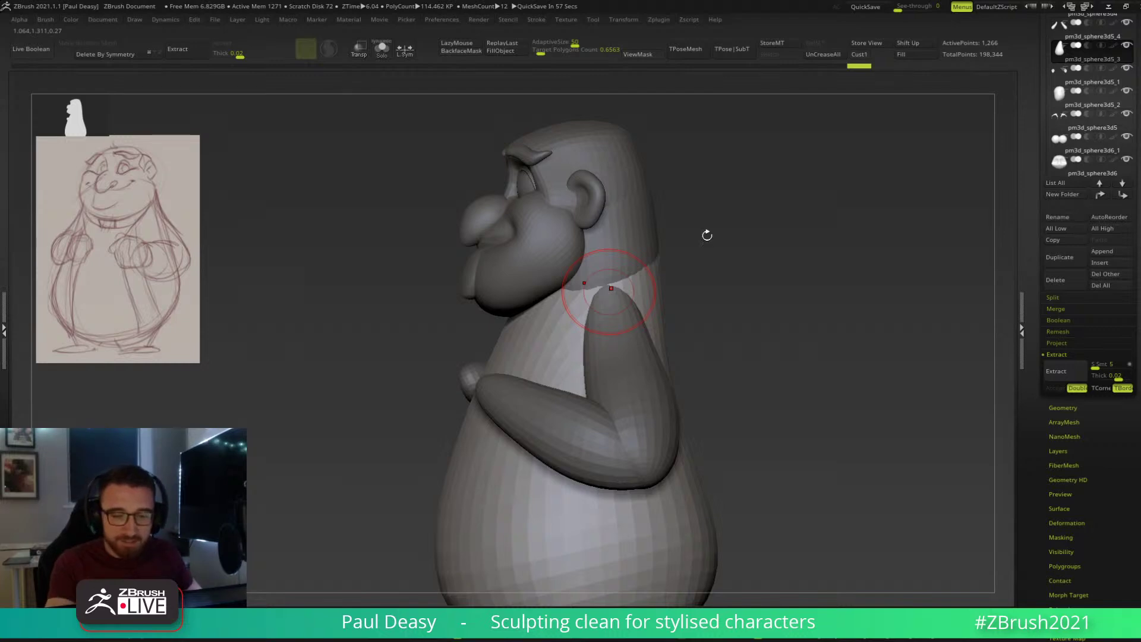
drag(684, 277, 710, 273)
drag(616, 266, 613, 251)
drag(618, 291, 617, 297)
Resize the Move brush and adjust the torso's sides beneath the cheeks, comparing front and back views.
right_drag(618, 294, 683, 300)
right_click(624, 315)
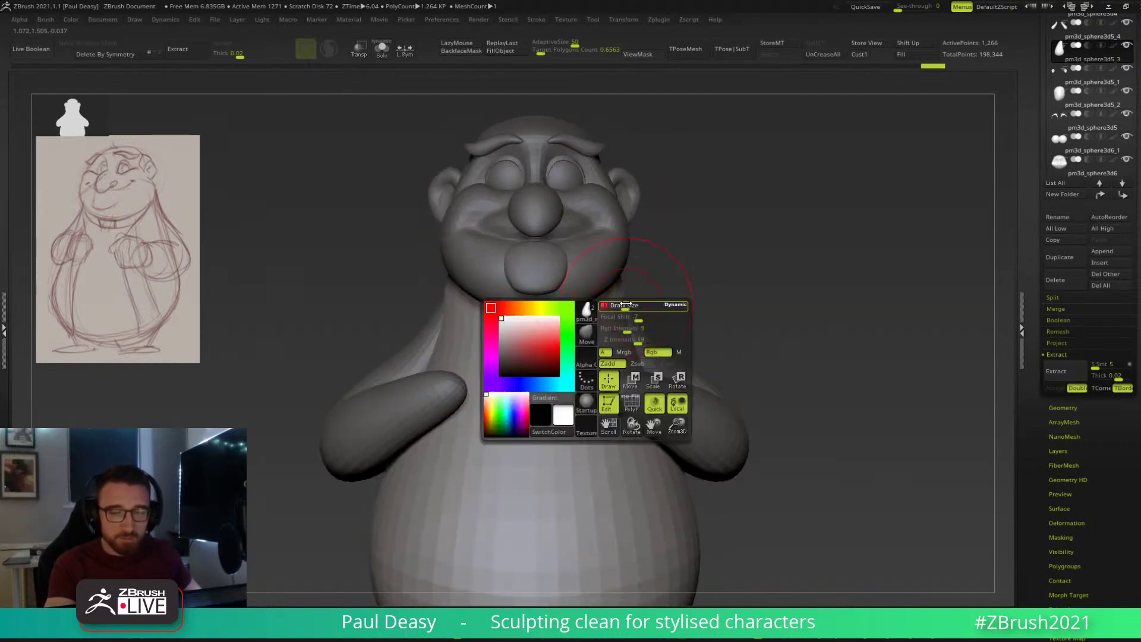
drag(625, 315, 621, 319)
right_drag(671, 302, 523, 304)
drag(640, 308, 651, 255)
Select the upper arms subtool from behind, adjust their junction with the torso and compare the full figure from the front.
alt+click(652, 261)
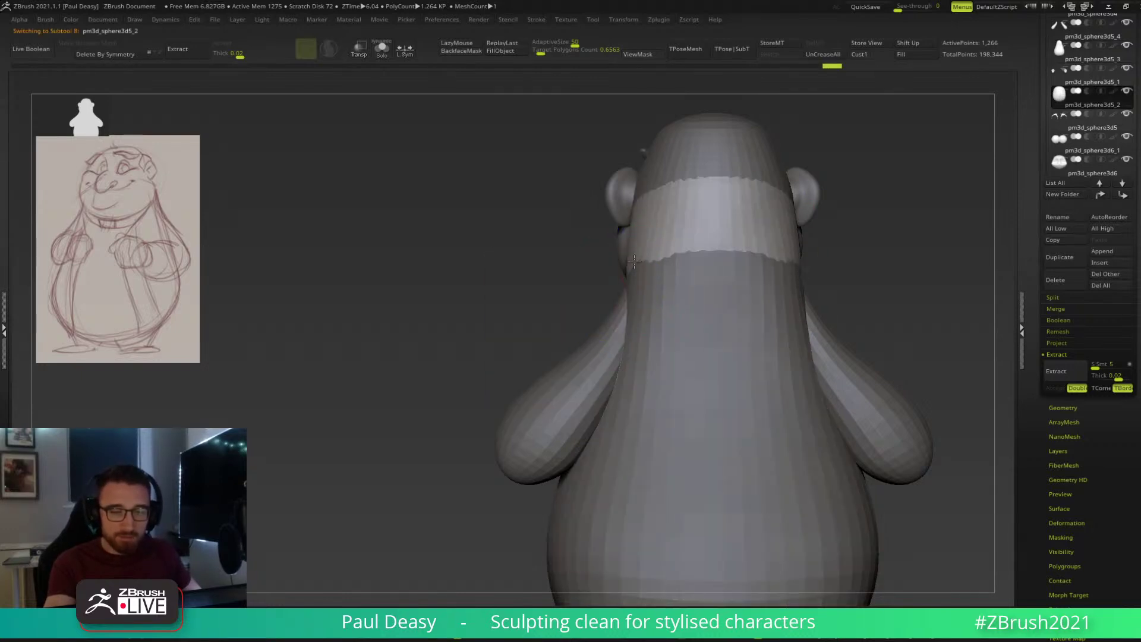
alt+click(615, 324)
alt+click(615, 324)
right_click(613, 330)
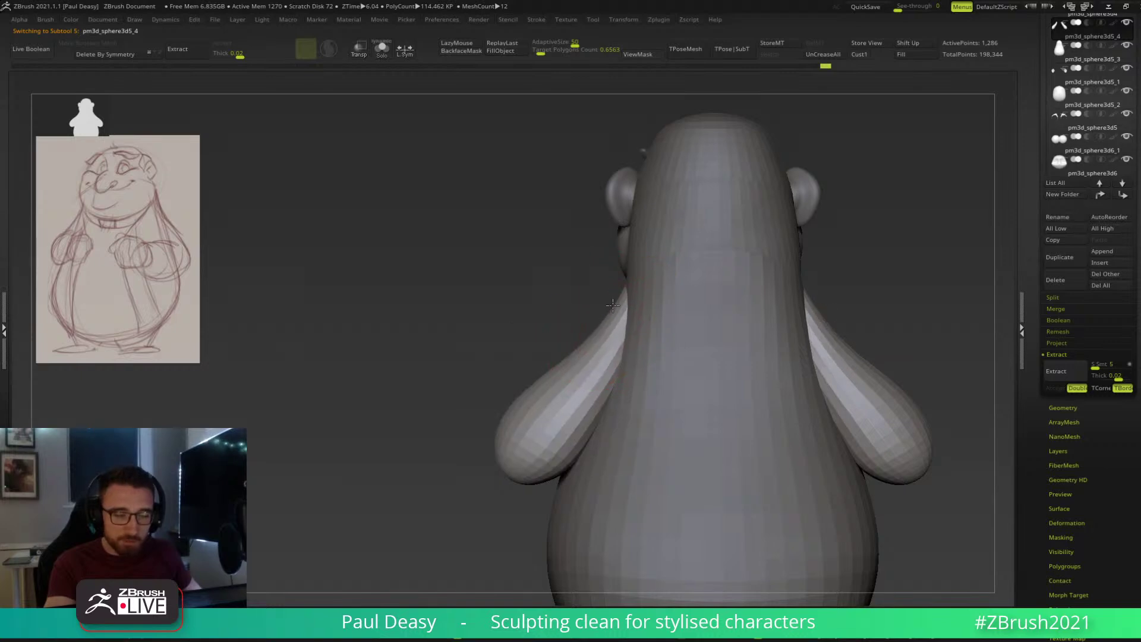
right_click(593, 343)
mouse_move(530, 327)
mouse_down()
mouse_move(733, 331)
mouse_move(767, 304)
mouse_move(784, 337)
mouse_move(764, 296)
mouse_up()
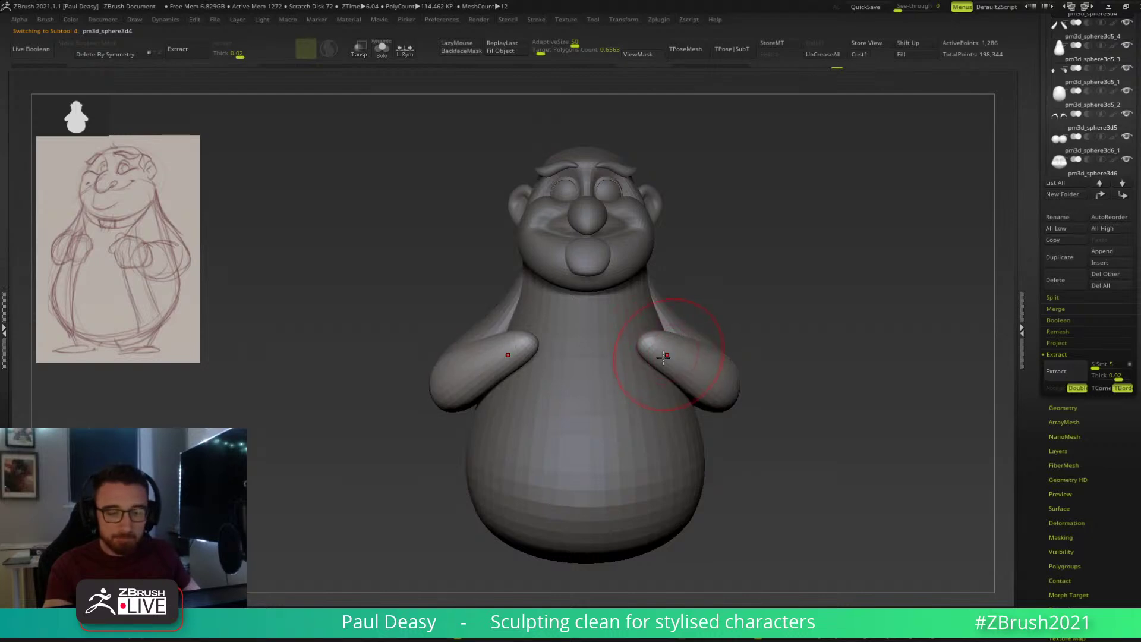
Duplicate the forearms subtool and move the copies down beneath the belly to serve as legs.
right_drag(662, 351, 689, 333)
mouse_move(796, 304)
mouse_down()
mouse_move(822, 426)
mouse_move(796, 319)
mouse_up()
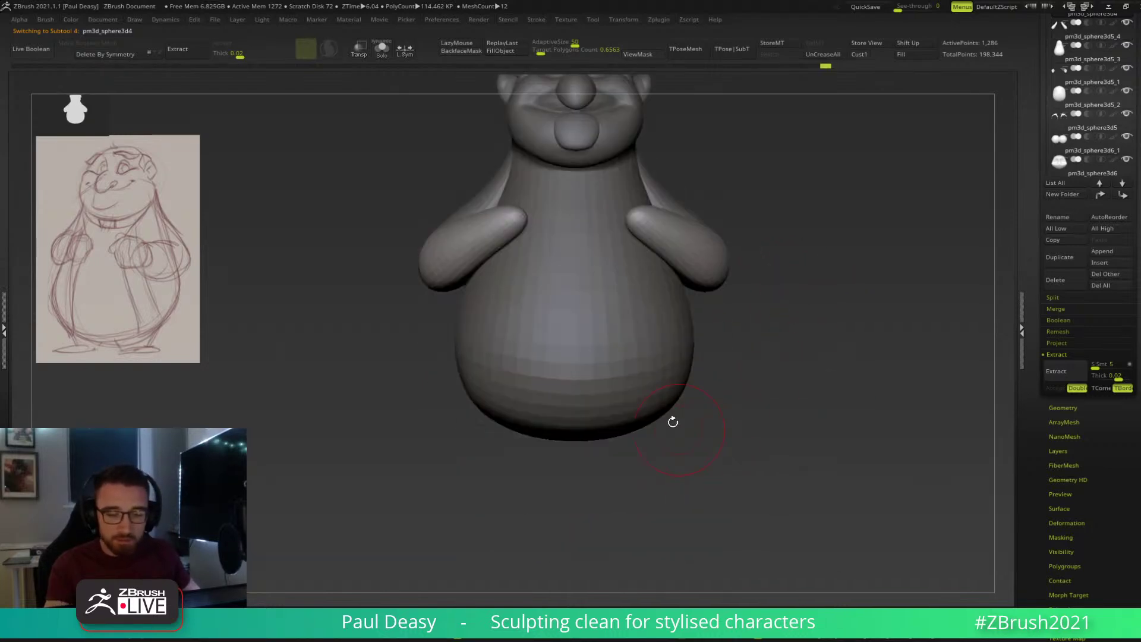
alt+click(652, 395)
drag(734, 454, 716, 389)
alt+click(704, 228)
key(w)
ctrl+drag(756, 270, 724, 474)
key(ctrl+shift+s)
key(q)
key(w)
Rotate the leg forms, bring them inward under the belly and realign the gizmo to the world axes.
mouse_move(730, 410)
right_down()
mouse_move(773, 397)
mouse_move(727, 395)
right_up()
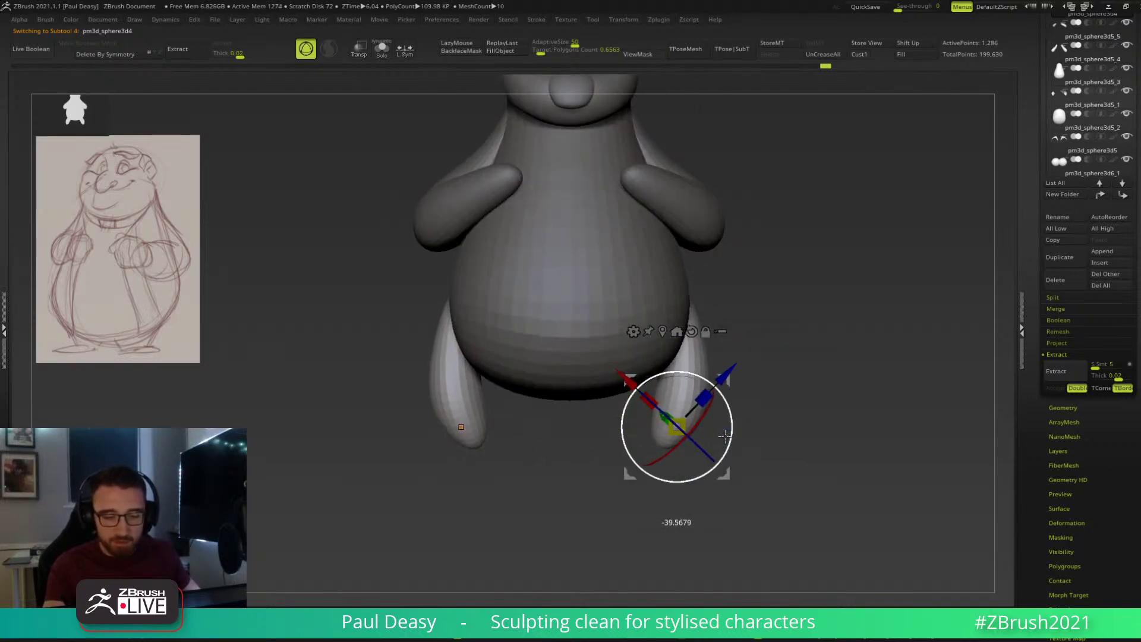
drag(726, 395, 683, 397)
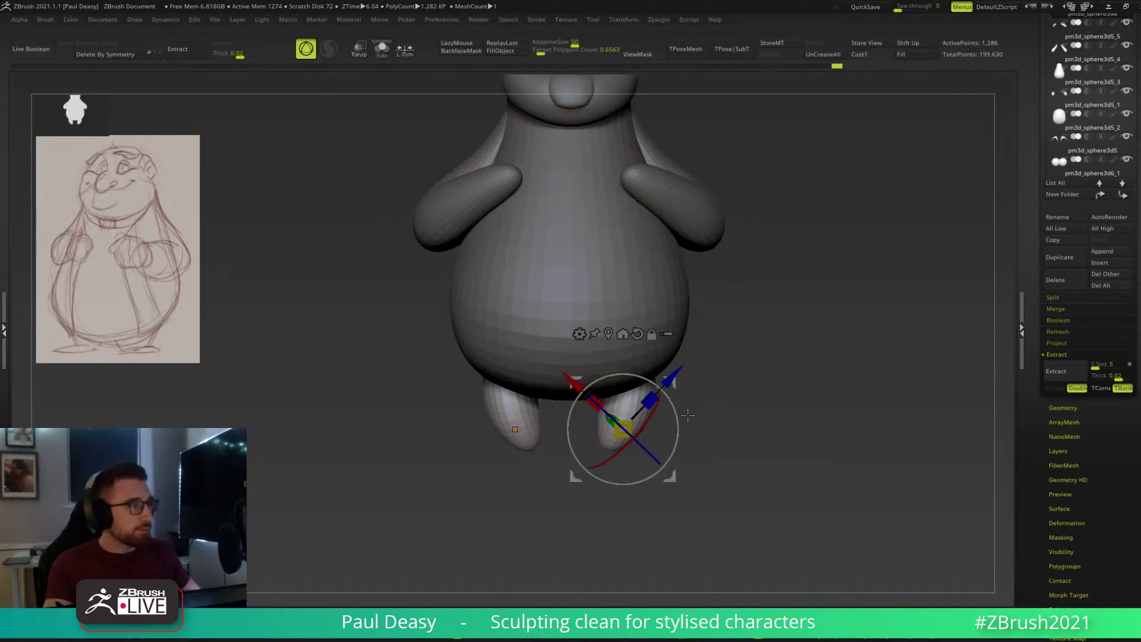
drag(681, 415, 677, 401)
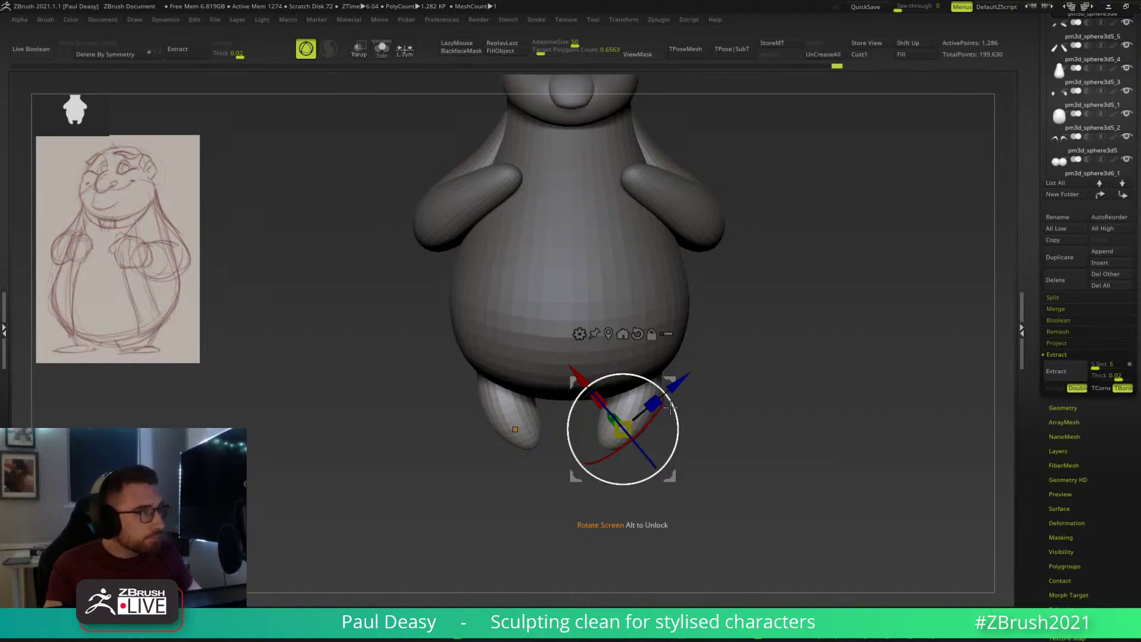
alt+click(638, 334)
drag(673, 381, 669, 379)
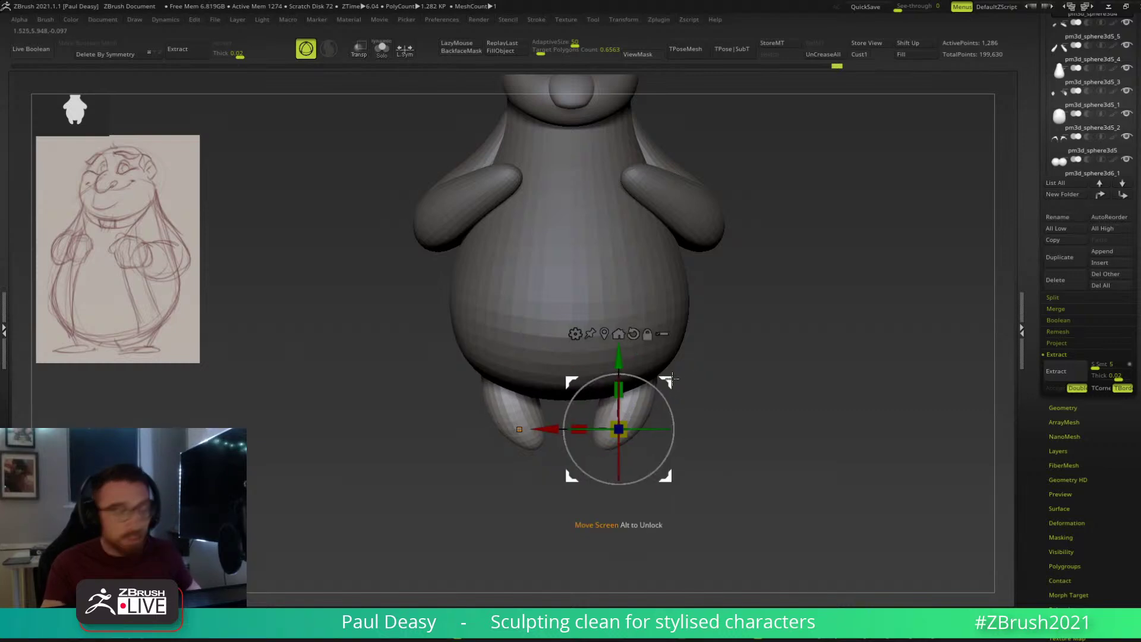
Reshape the legs with the Move brush where they join the underside of the belly.
key(q)
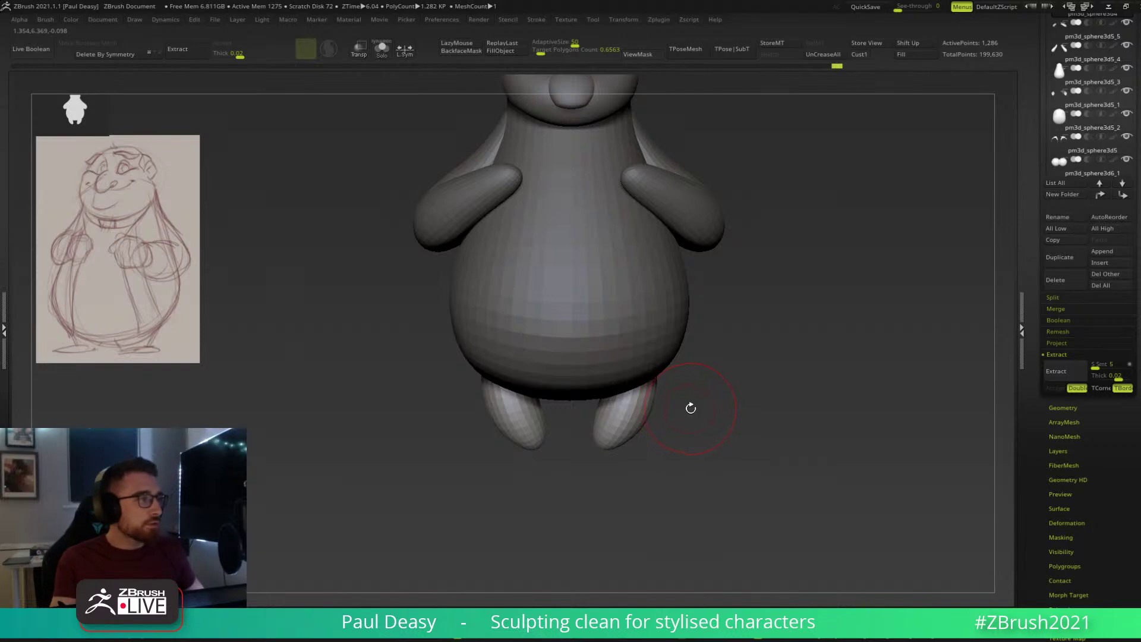
key(space)
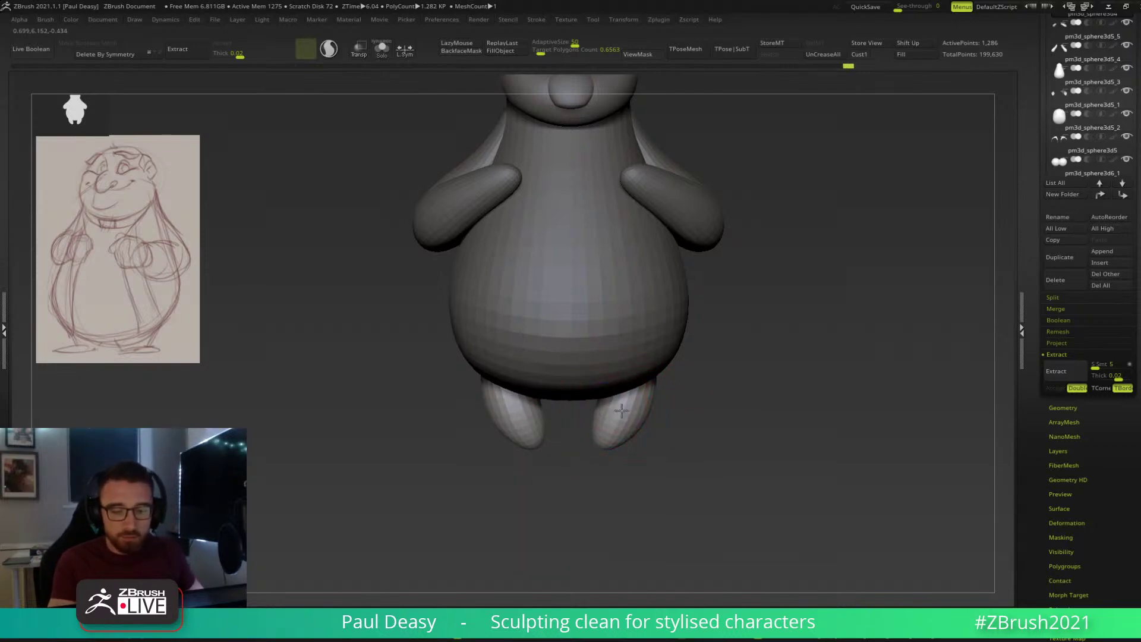
drag(680, 372, 624, 403)
mouse_move(694, 357)
mouse_down()
mouse_move(678, 368)
mouse_move(628, 349)
mouse_up()
drag(738, 379, 633, 353)
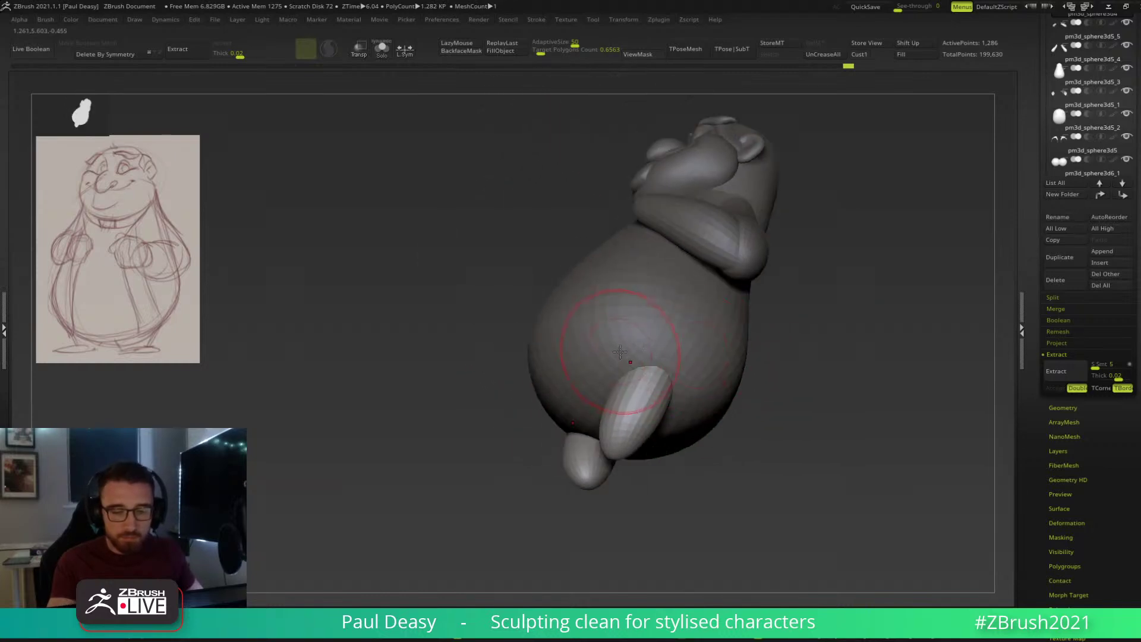
drag(755, 384, 660, 338)
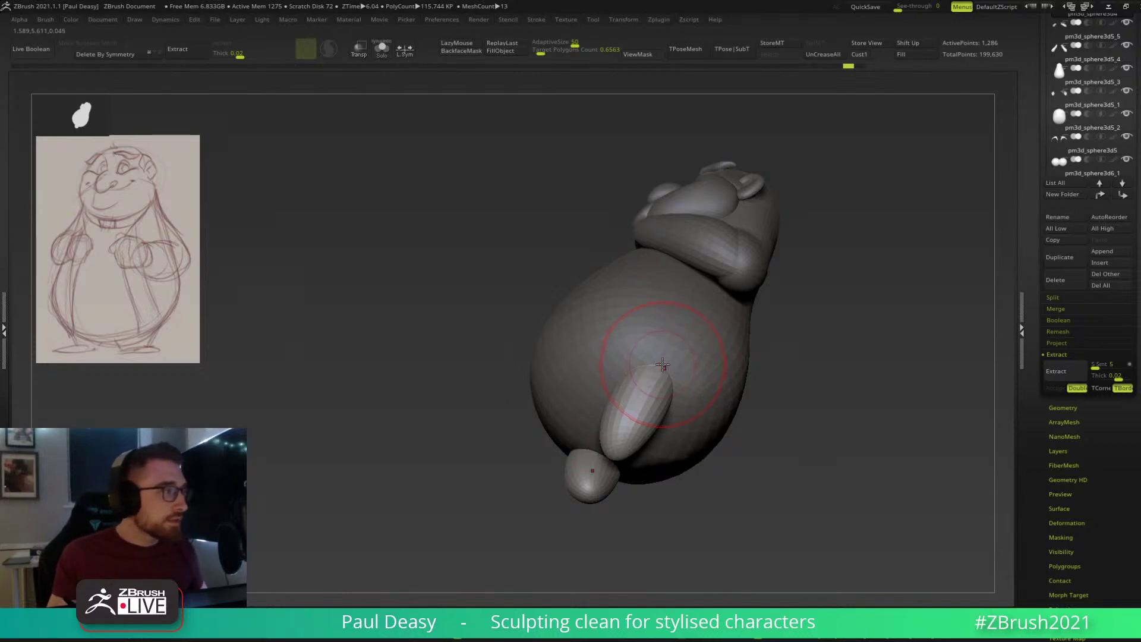
Widen the upper legs from below with a resized brush so they blend into the belly.
right_drag(660, 366, 621, 352)
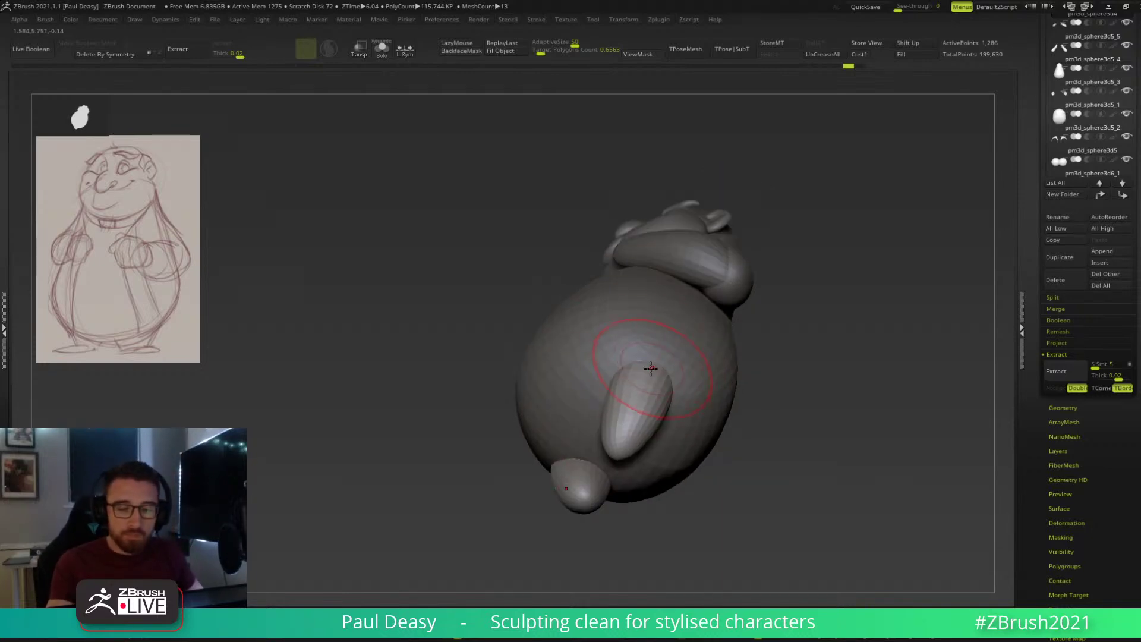
mouse_move(681, 390)
right_down()
mouse_move(664, 357)
mouse_move(634, 443)
mouse_move(616, 417)
right_up()
key(space)
ctrl+shift+click(616, 419)
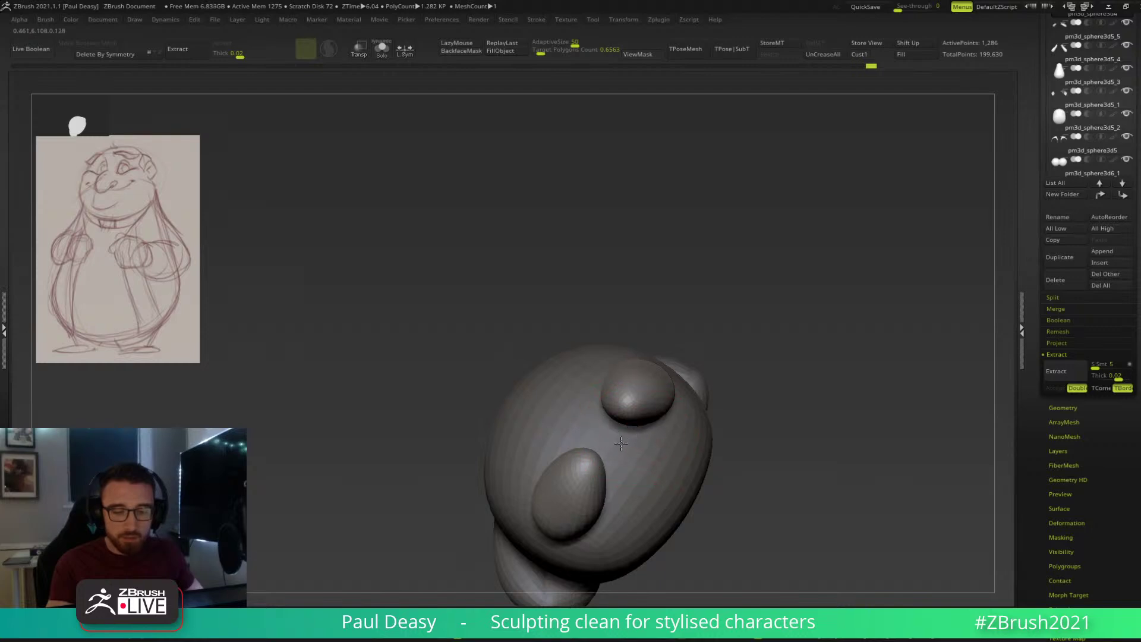
drag(649, 436, 652, 444)
mouse_move(647, 454)
right_down()
mouse_move(649, 511)
mouse_move(723, 410)
mouse_move(675, 406)
right_up()
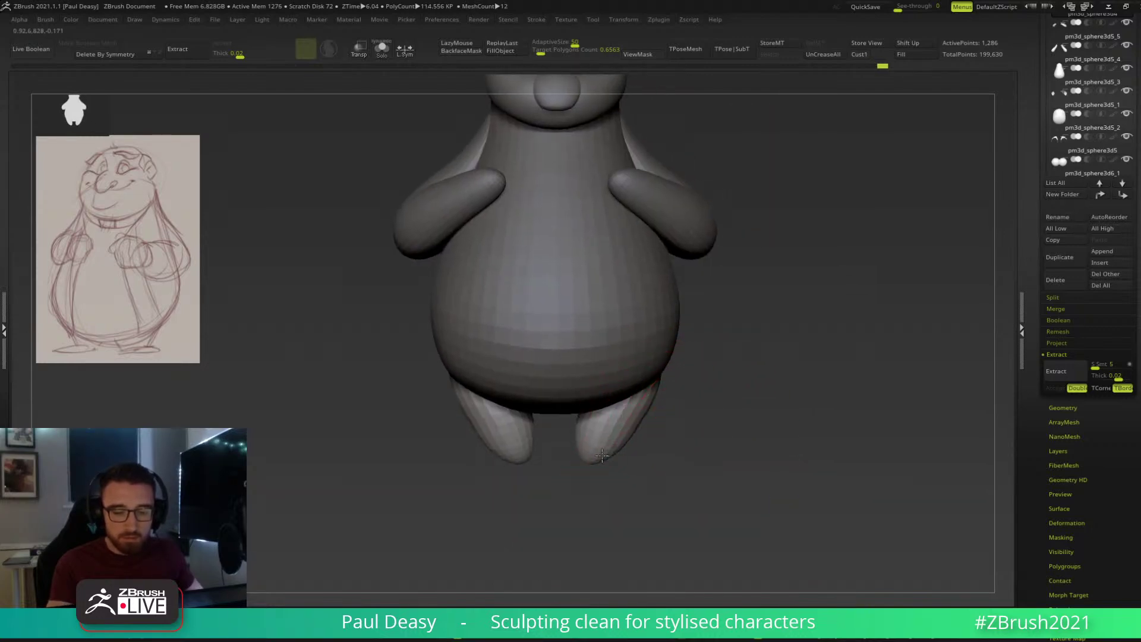
Refine the outer contour of the legs and compare it from the front, side and underneath.
right_drag(698, 387, 670, 382)
right_click(669, 382)
mouse_move(737, 398)
right_down()
mouse_move(678, 358)
mouse_move(693, 388)
mouse_move(777, 418)
mouse_move(765, 437)
right_up()
right_click(700, 386)
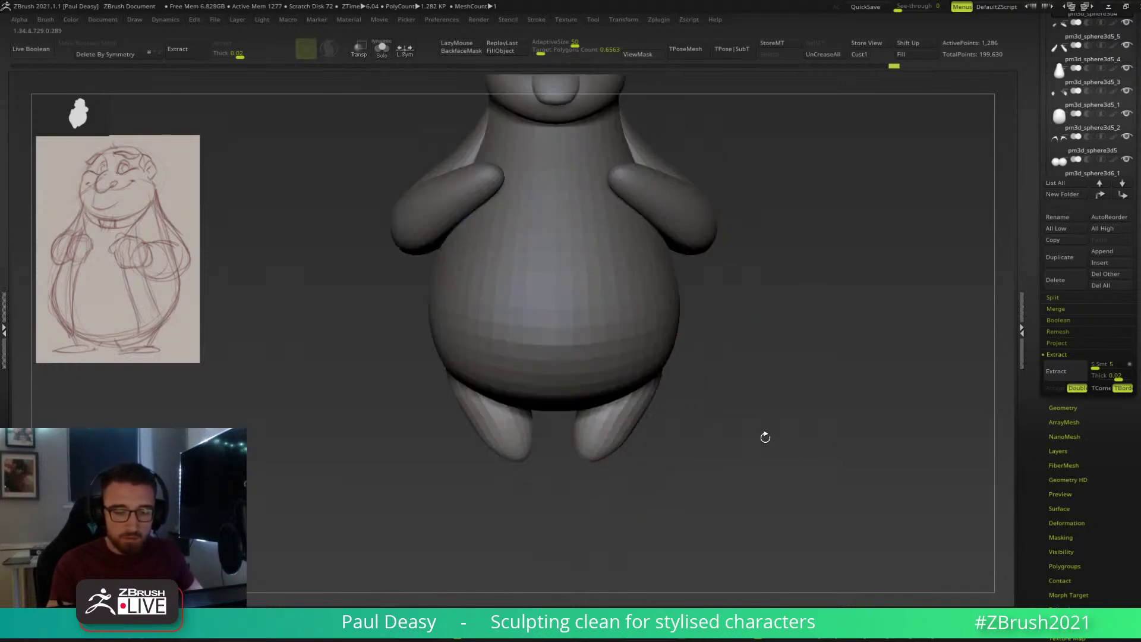
mouse_move(645, 404)
right_down()
mouse_move(650, 365)
mouse_move(636, 433)
mouse_move(645, 454)
right_up()
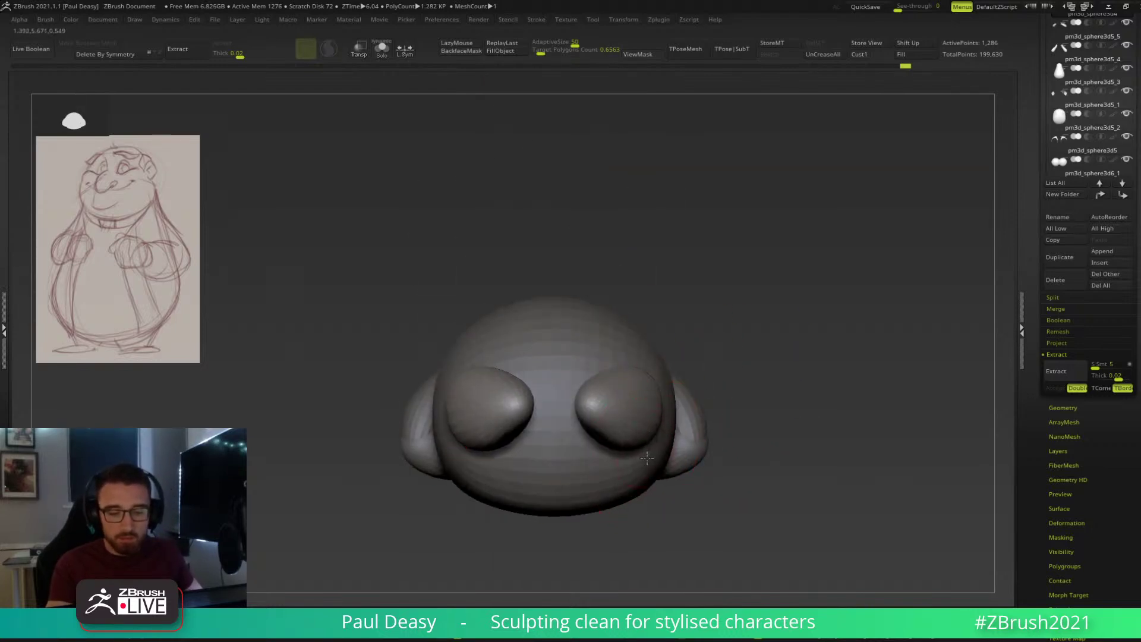
Round out the tops of the legs from underneath with a larger brush.
key(space)
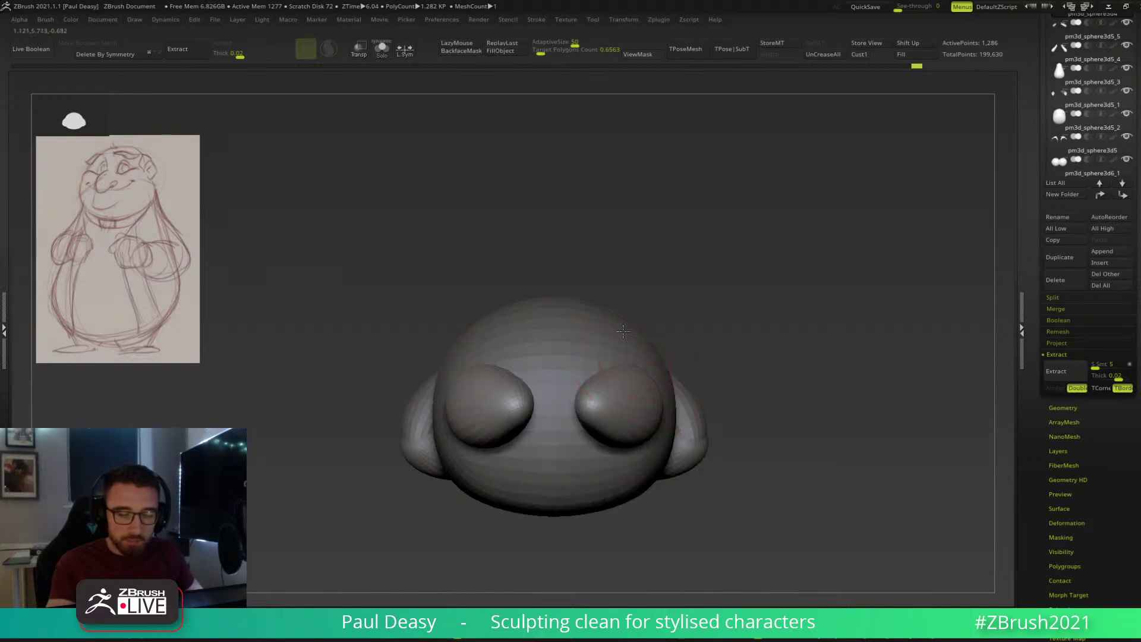
right_click(595, 465)
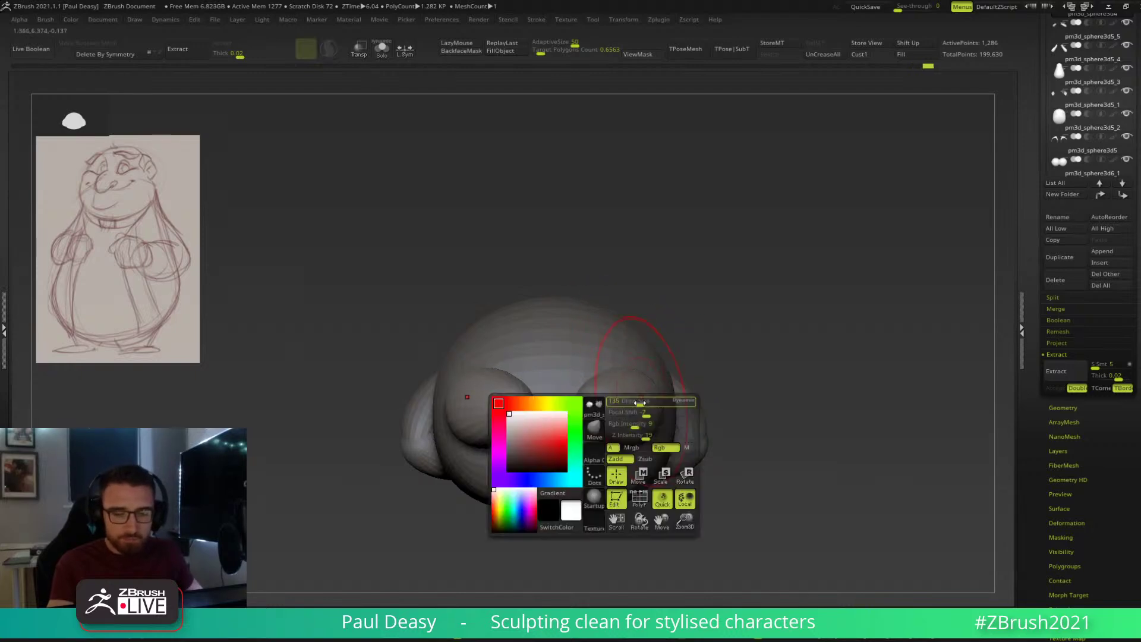
right_drag(666, 464, 639, 493)
right_drag(647, 395, 636, 474)
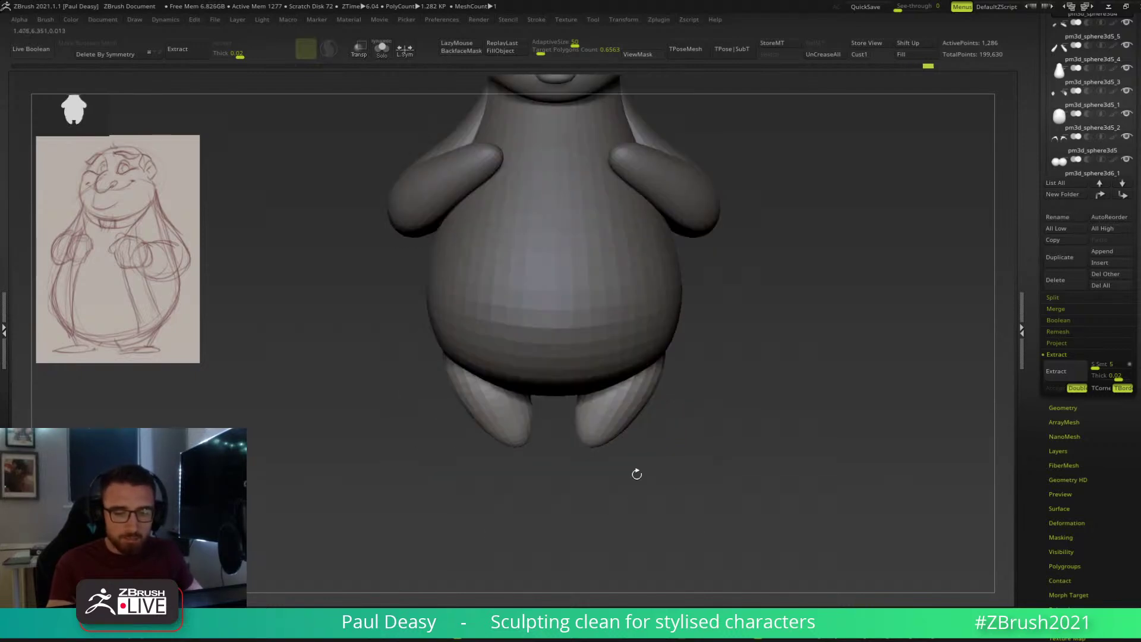
Move the legs slightly upward into the belly and adjust their lower ends.
key(w)
drag(660, 380, 662, 368)
key(q)
right_drag(659, 392, 605, 410)
key(w)
key(q)
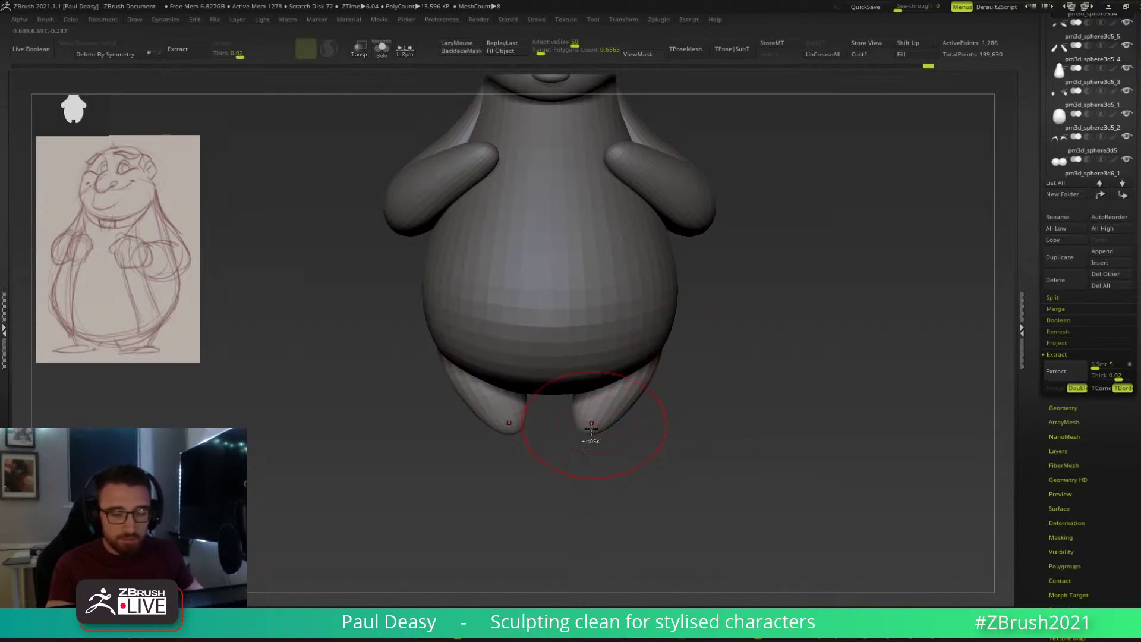
Mask the outer side of the legs, then shift and rotate the unmasked inner side by about 14.6 degrees.
ctrl+drag(583, 444, 619, 453)
ctrl+click(575, 475)
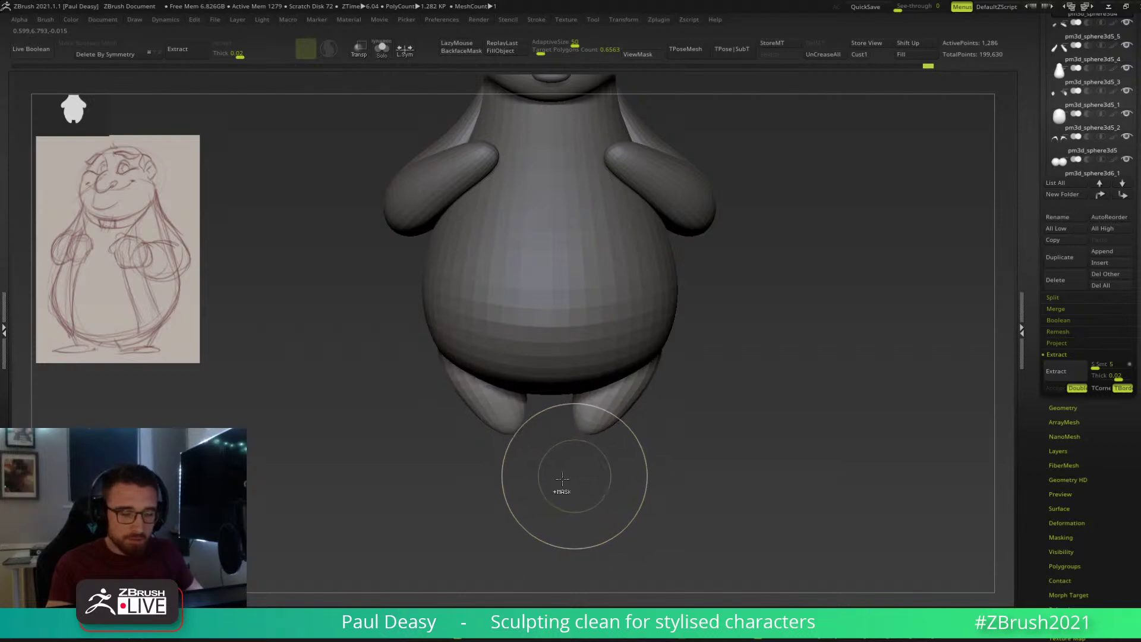
mouse_move(579, 445)
ctrl+mouse_down()
mouse_move(654, 422)
mouse_move(641, 284)
mouse_move(656, 291)
ctrl+mouse_up()
key(w)
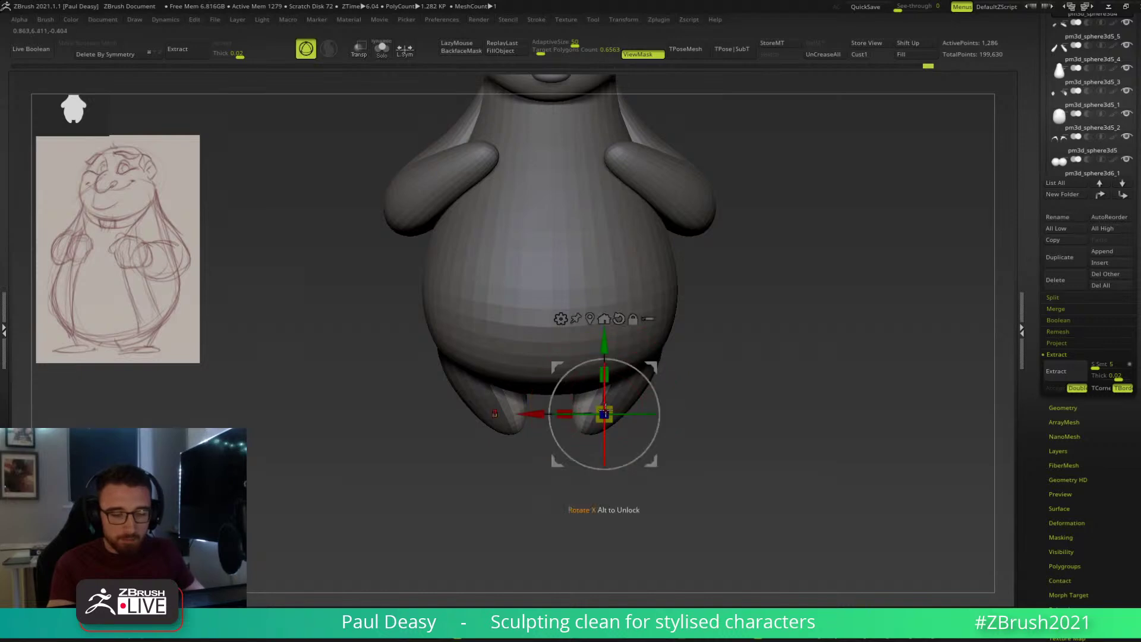
alt+drag(652, 367, 624, 386)
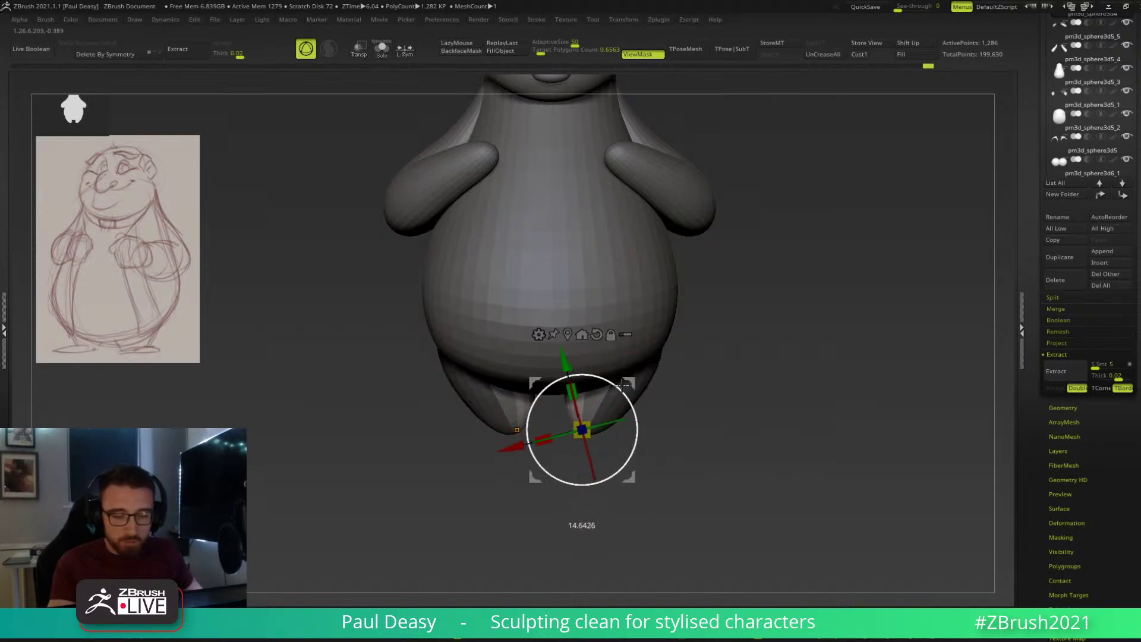
key(q)
Isolate the legs, smooth their inner surfaces and adjust the lower tips.
key(alt+s)
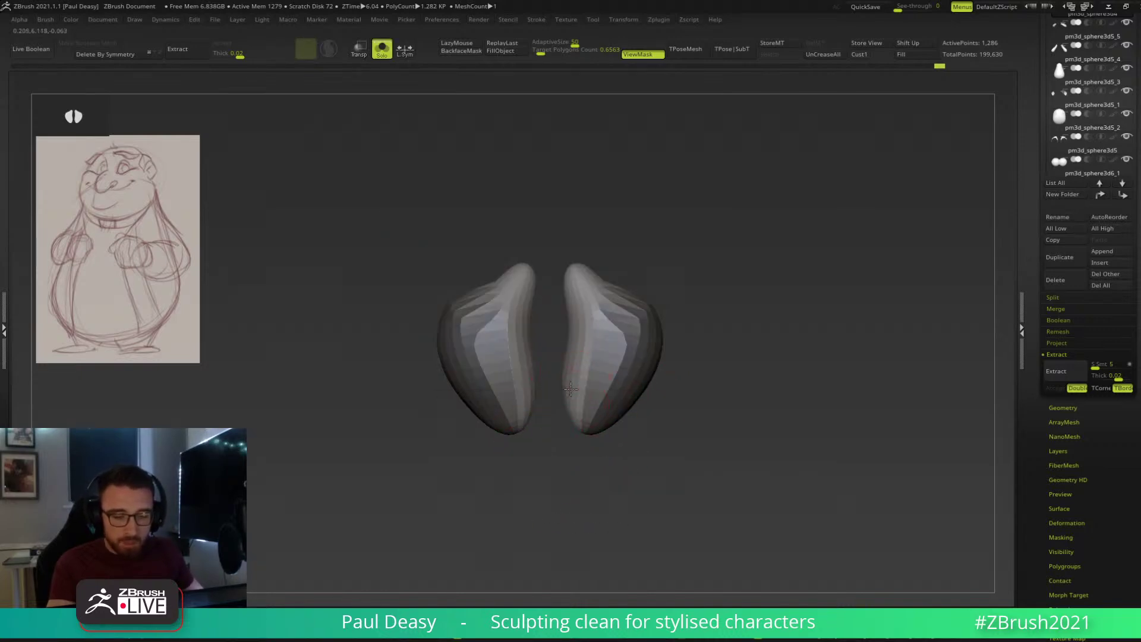
mouse_move(574, 354)
shift+mouse_down()
mouse_move(563, 363)
mouse_move(568, 404)
shift+mouse_up()
key(ctrl+z)
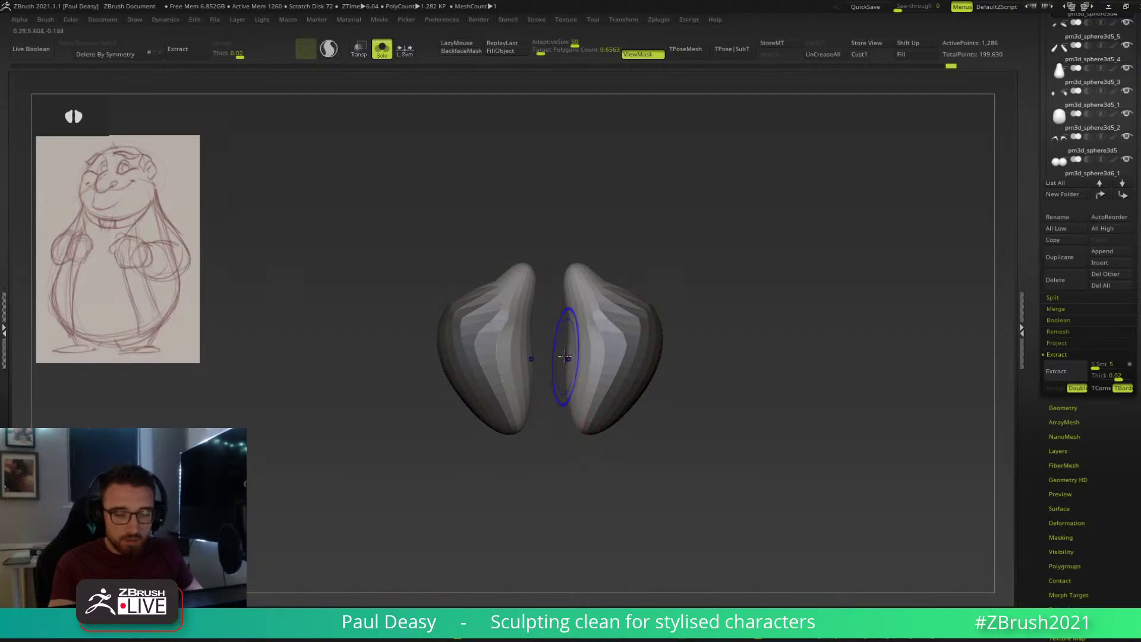
alt+drag(601, 420, 636, 420)
mouse_move(560, 339)
shift+mouse_down()
mouse_move(543, 377)
mouse_move(558, 357)
mouse_move(565, 383)
shift+mouse_up()
drag(573, 426, 603, 404)
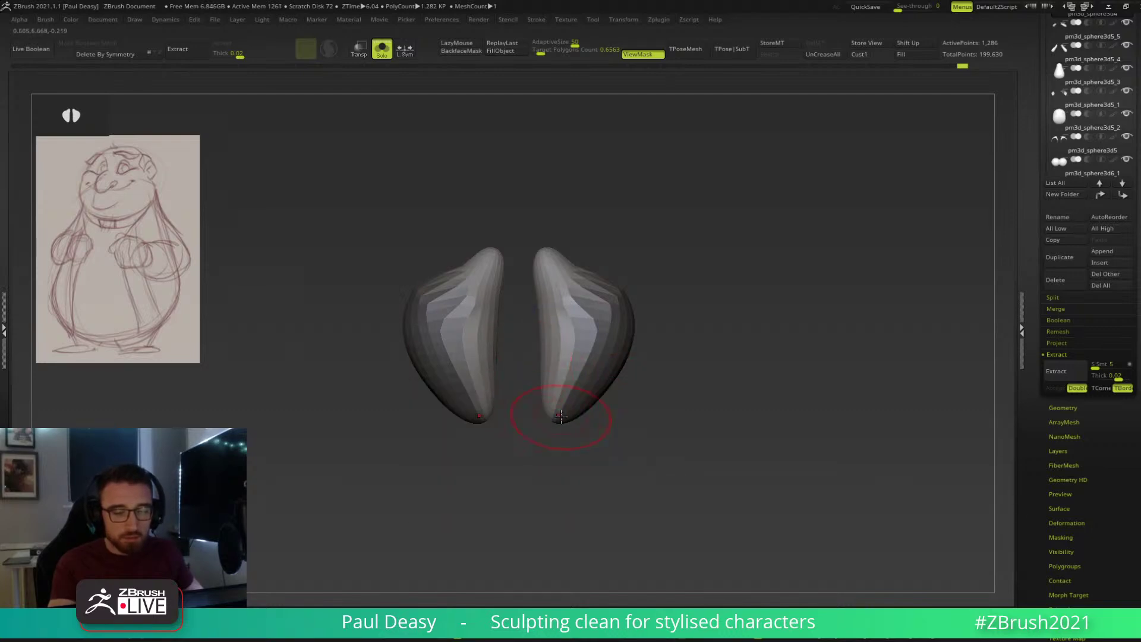
Clear the mask on the legs and show the rest of the figure again.
ctrl+drag(657, 419, 691, 473)
key(alt+shift+s)
key(space)
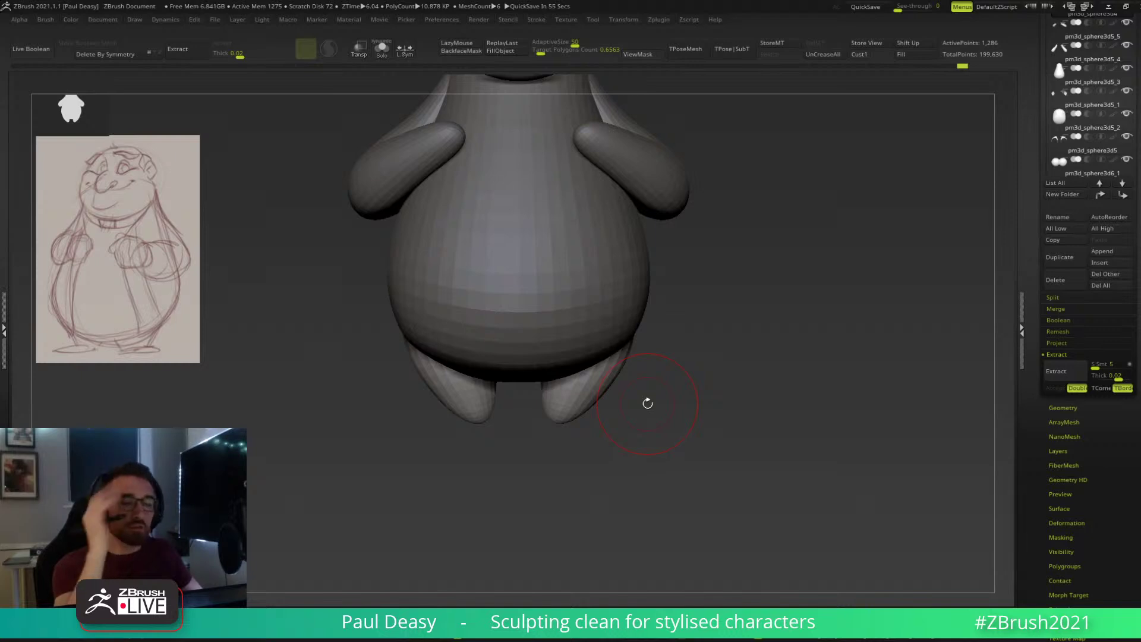
Reshape the lower ends of both legs symmetrically with brush strokes.
mouse_move(667, 394)
mouse_down()
mouse_move(713, 333)
mouse_move(723, 356)
mouse_move(722, 327)
mouse_up()
key(space)
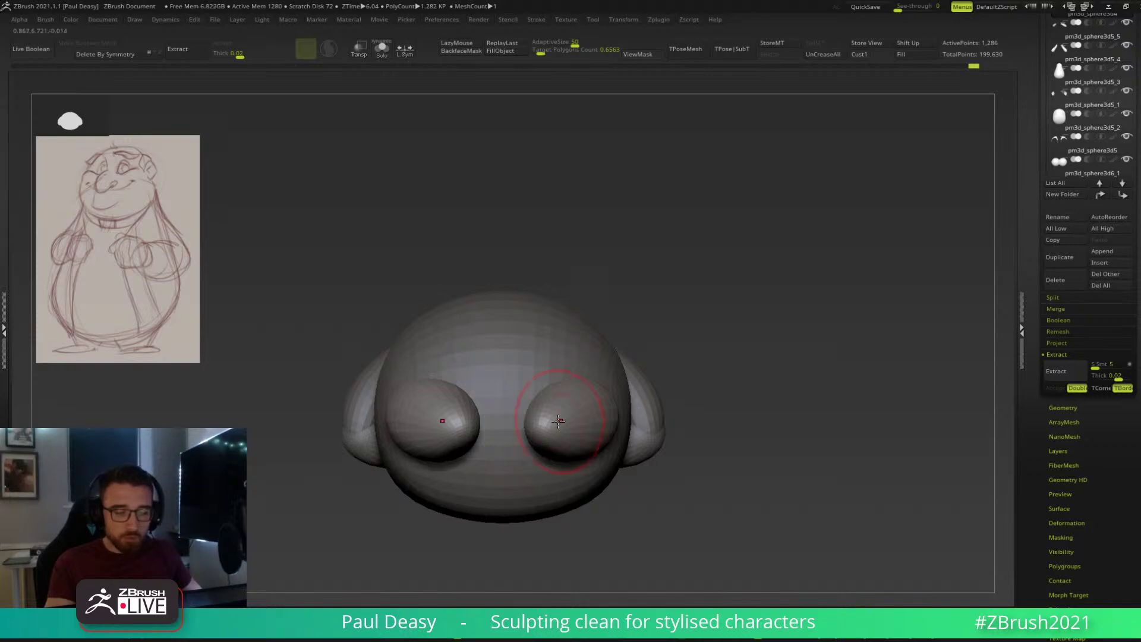
key(space)
drag(706, 423, 709, 513)
key(space)
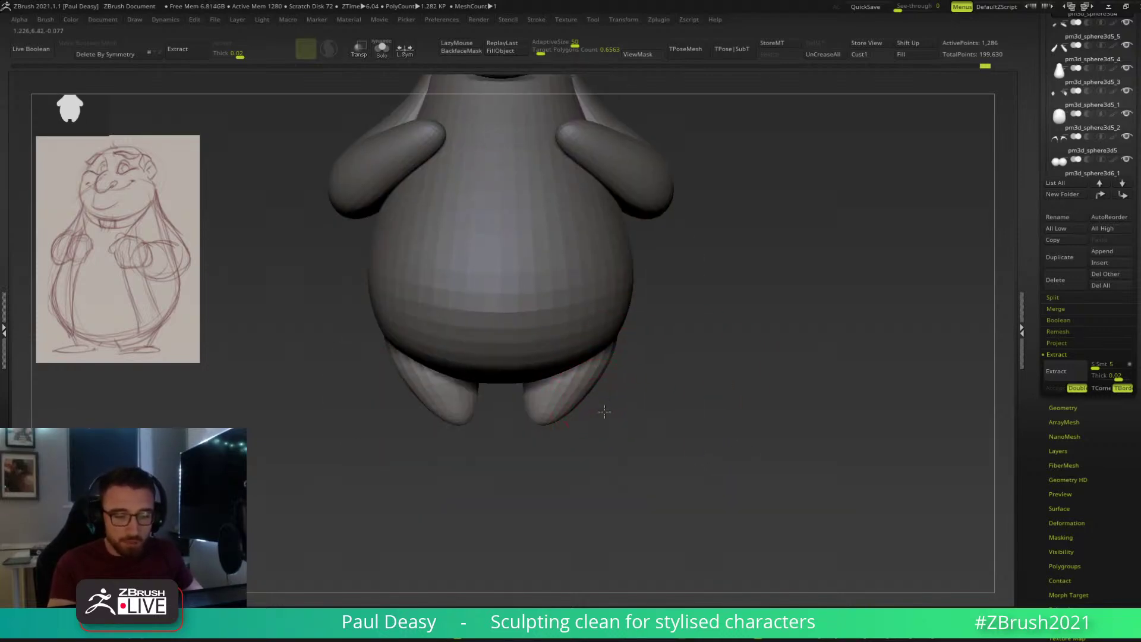
drag(606, 410, 606, 431)
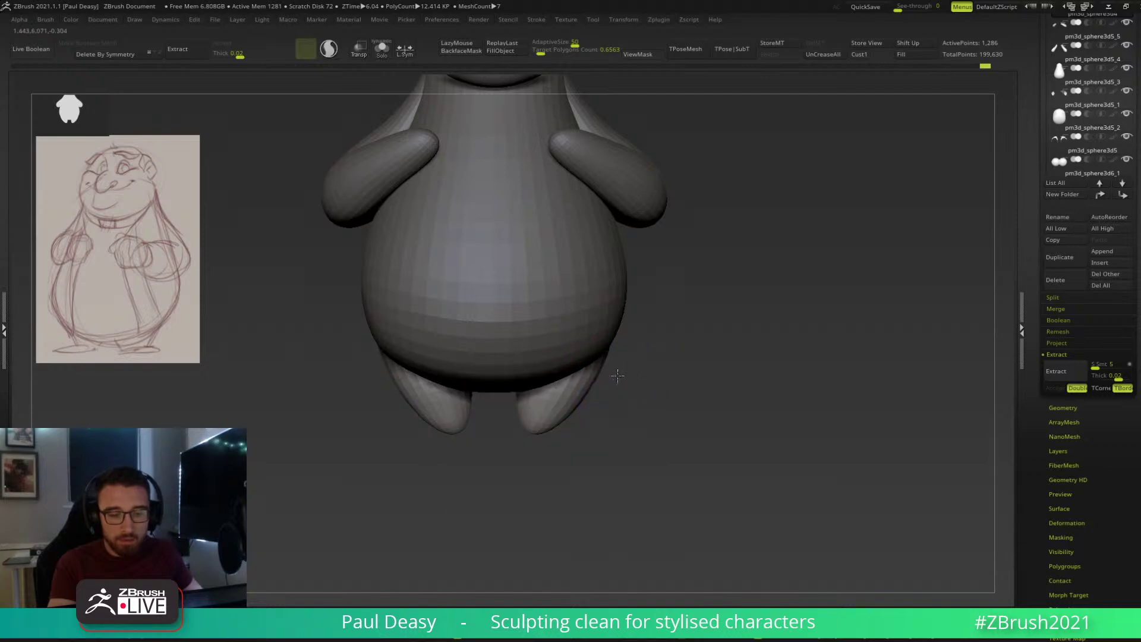
Refine the outer contours of both legs where they run up into the sides of the belly.
drag(633, 386, 601, 335)
drag(689, 350, 650, 338)
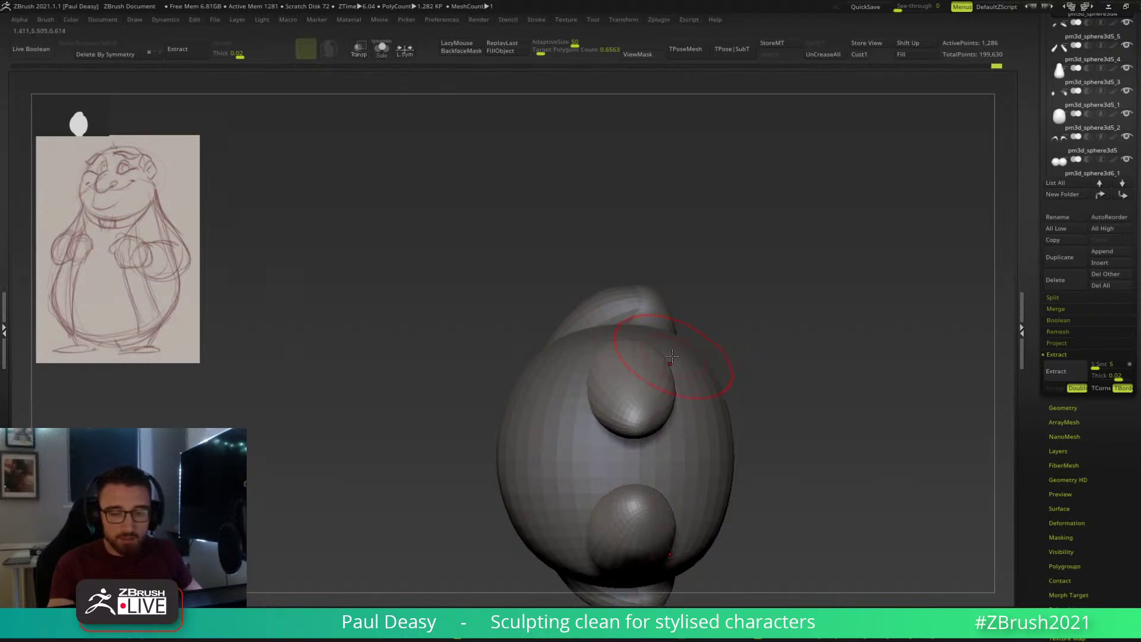
right_drag(664, 328, 670, 391)
drag(670, 391, 660, 405)
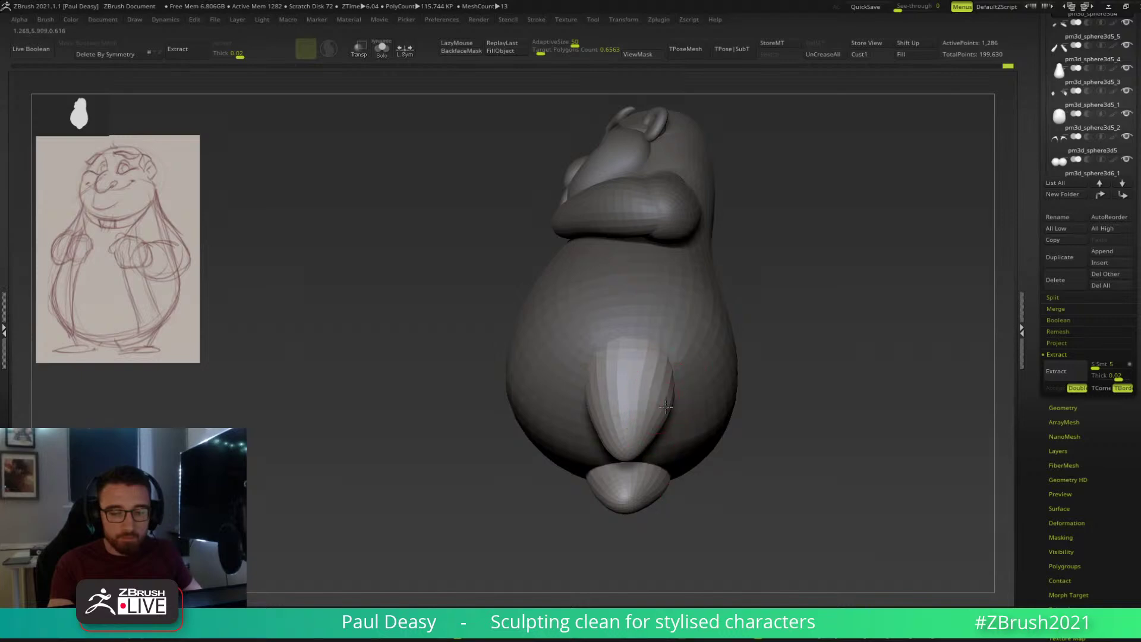
right_drag(665, 406, 657, 441)
right_click(657, 441)
right_drag(670, 356, 698, 362)
right_click(654, 392)
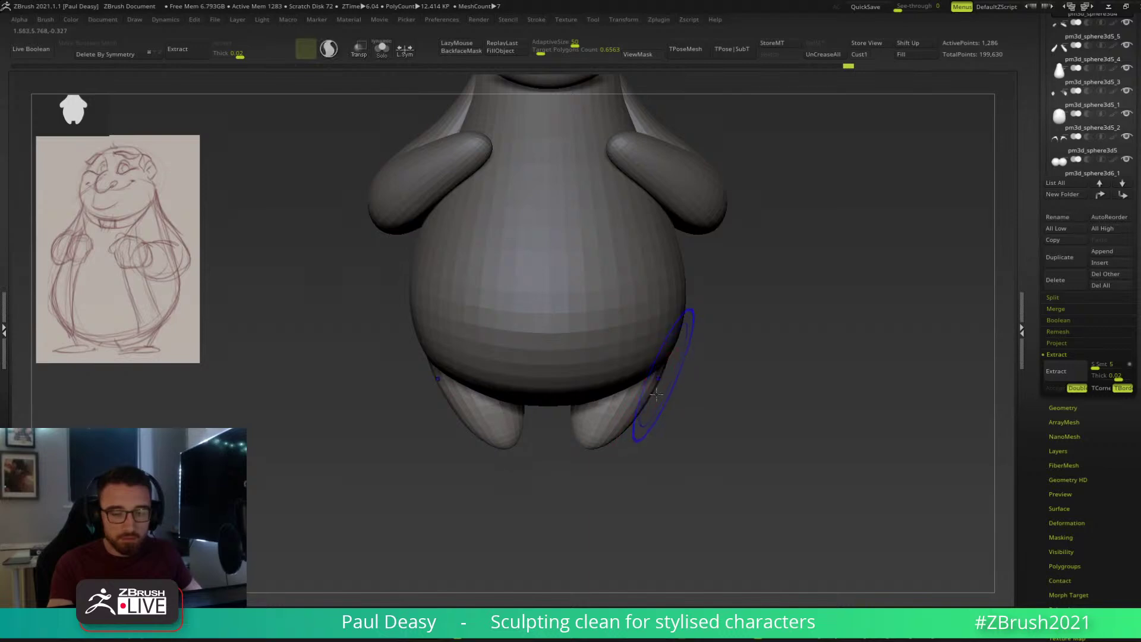
alt+click(668, 369)
right_drag(668, 369, 797, 365)
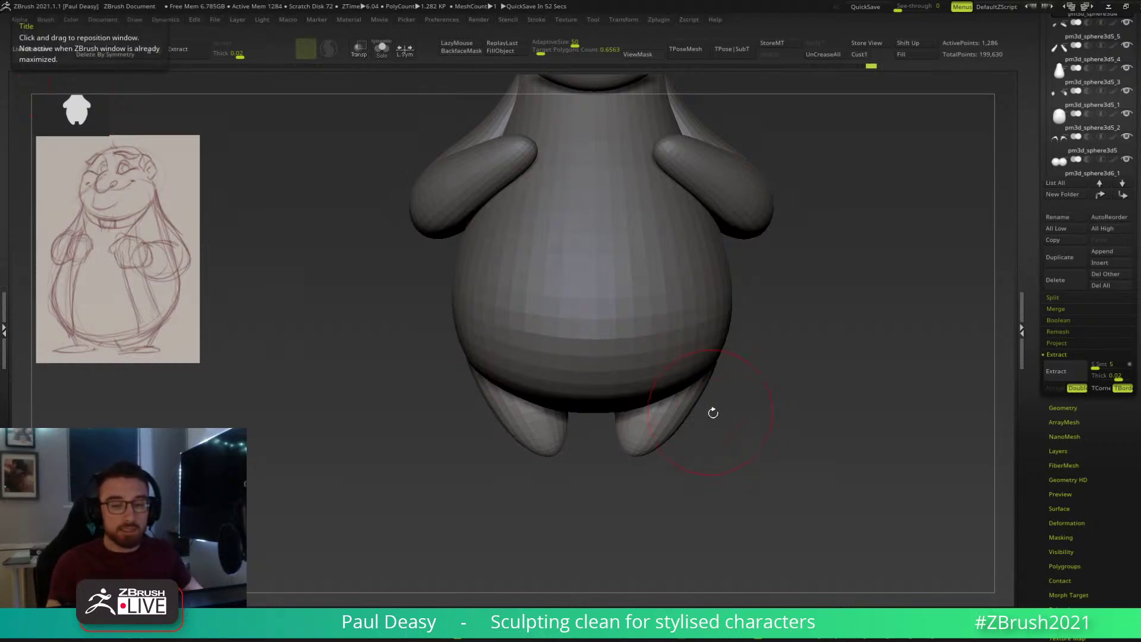
alt+drag(713, 415, 683, 416)
mouse_move(596, 463)
ctrl+mouse_down()
mouse_move(681, 477)
mouse_move(601, 446)
ctrl+mouse_up()
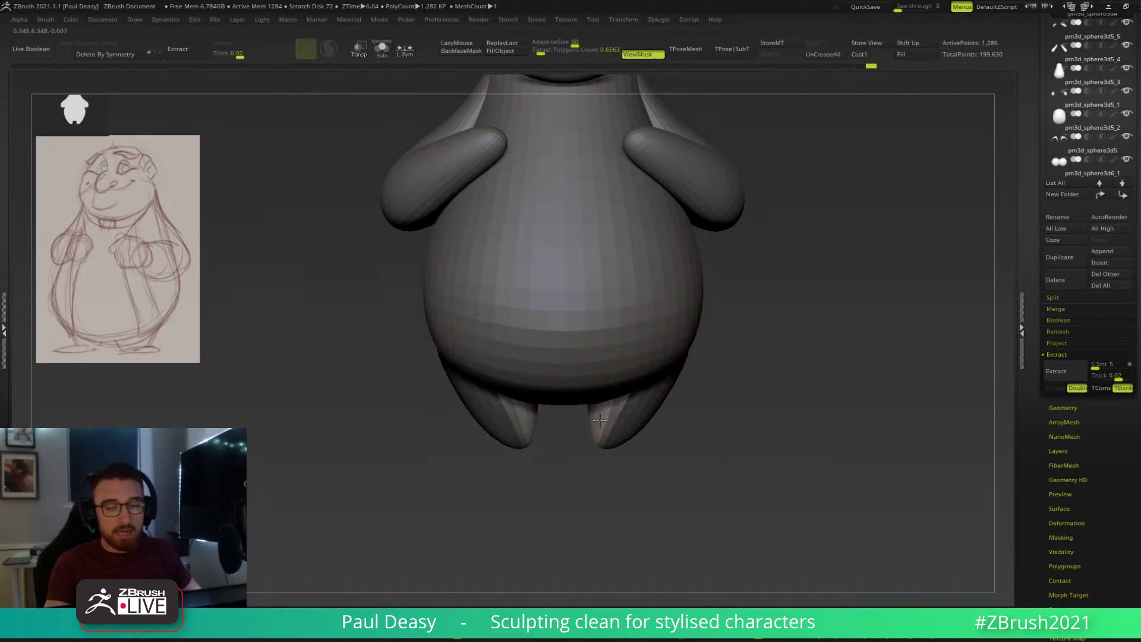
ctrl+drag(696, 412, 660, 438)
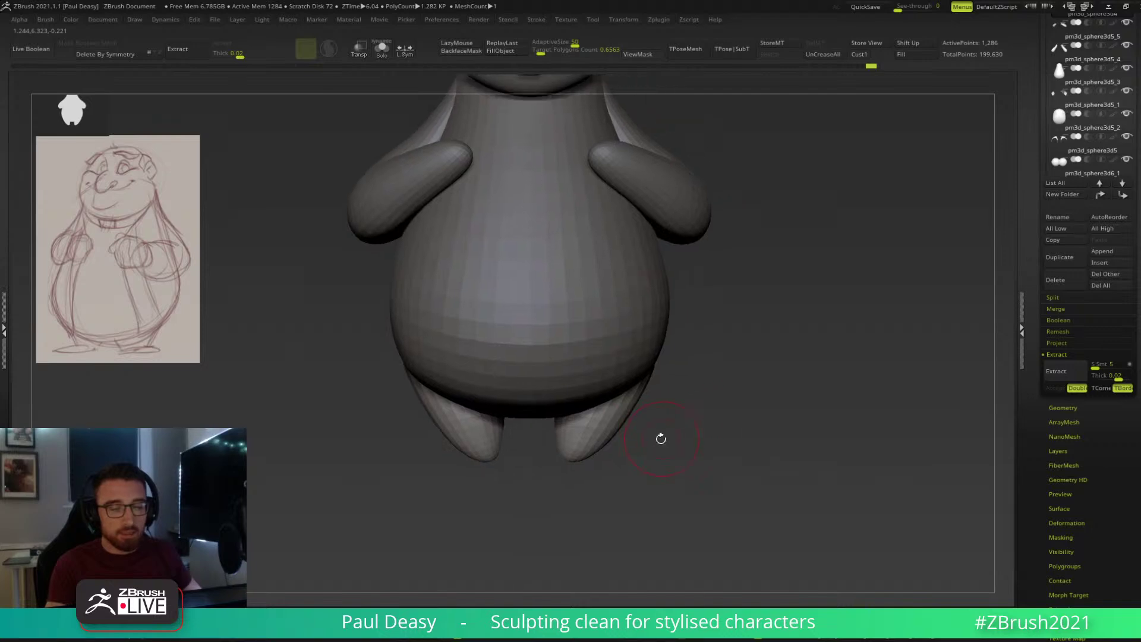
Place the transform pivot at the legs' upper outer ends and rotate both legs slightly inward.
key(w)
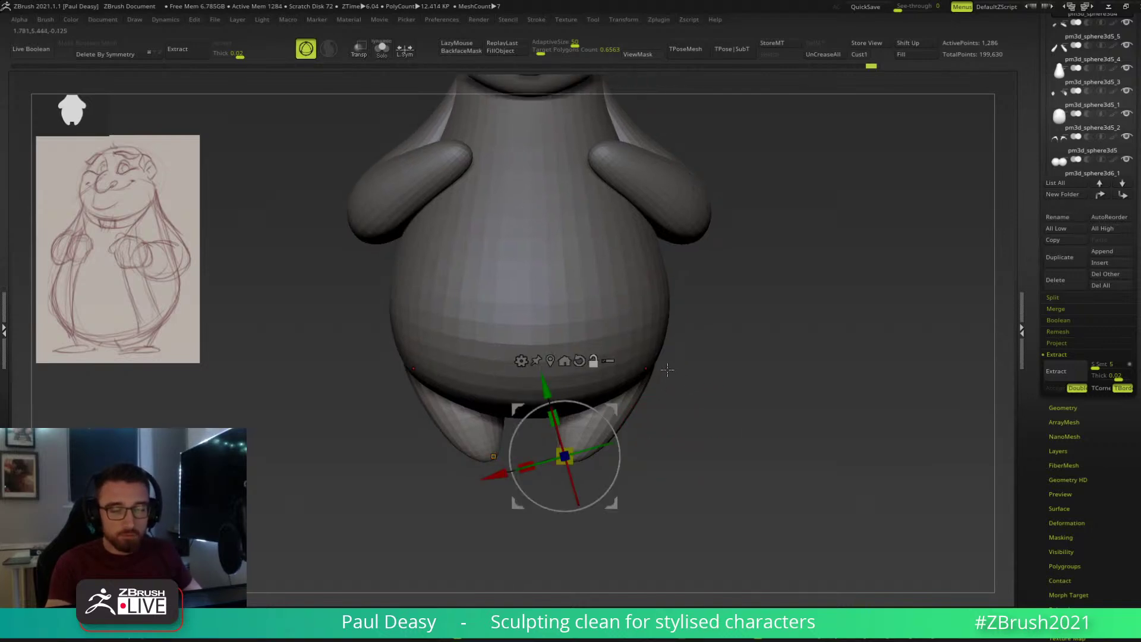
alt+click(580, 361)
mouse_move(615, 410)
alt+mouse_down()
mouse_move(678, 331)
mouse_move(694, 324)
mouse_move(713, 350)
alt+mouse_up()
key(q)
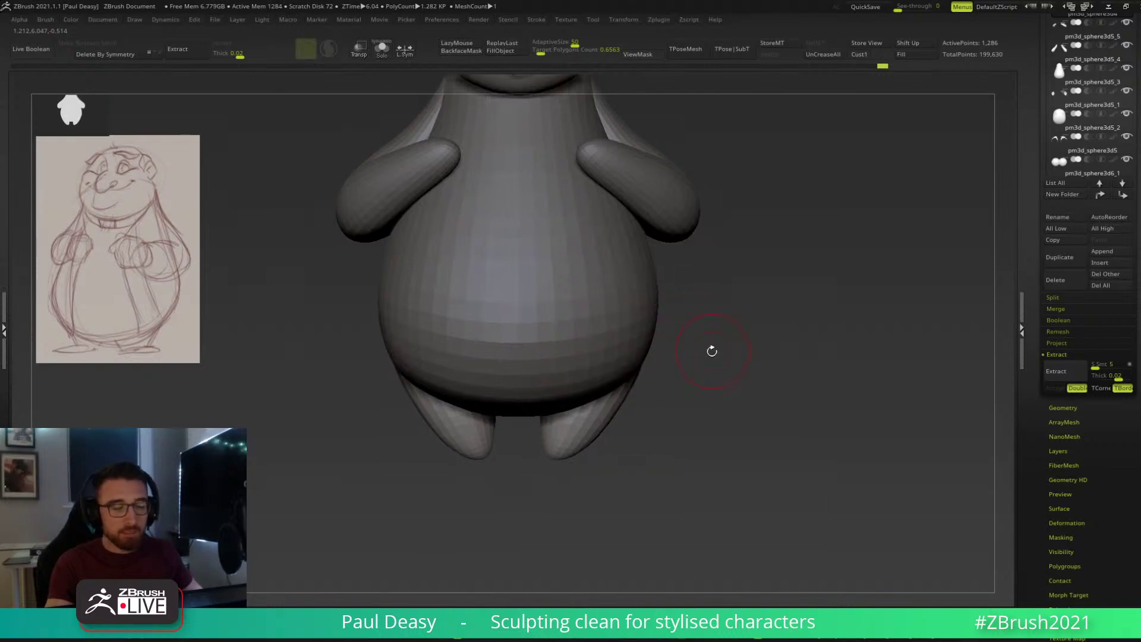
key(w)
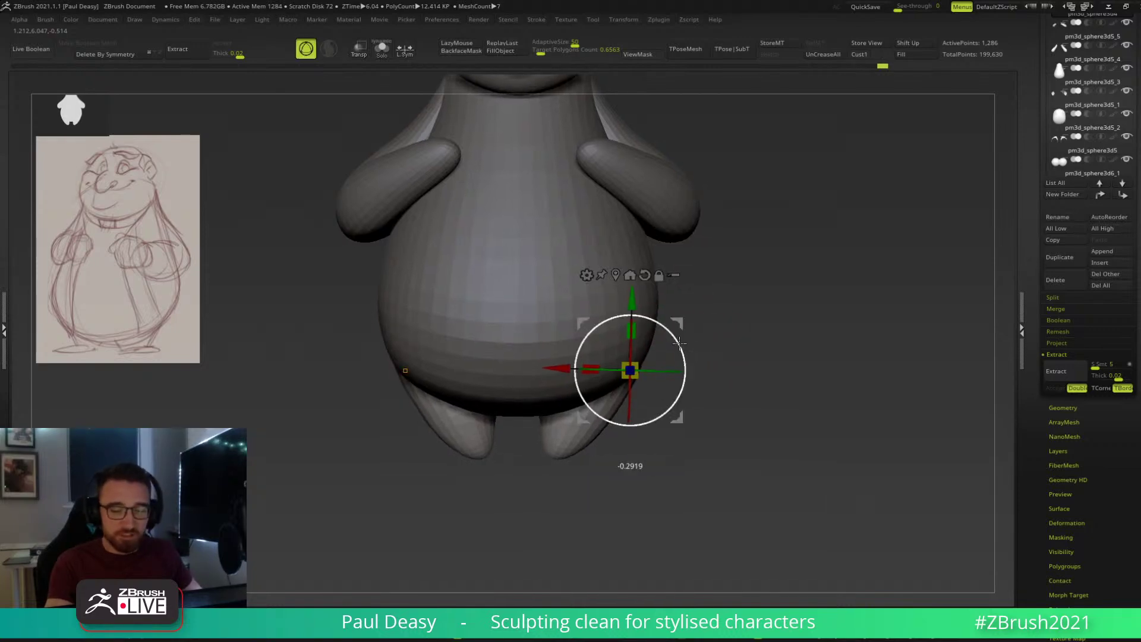
key(q)
Examine how the legs sit beneath the belly and check the figure's list of subtools.
drag(670, 416, 687, 400)
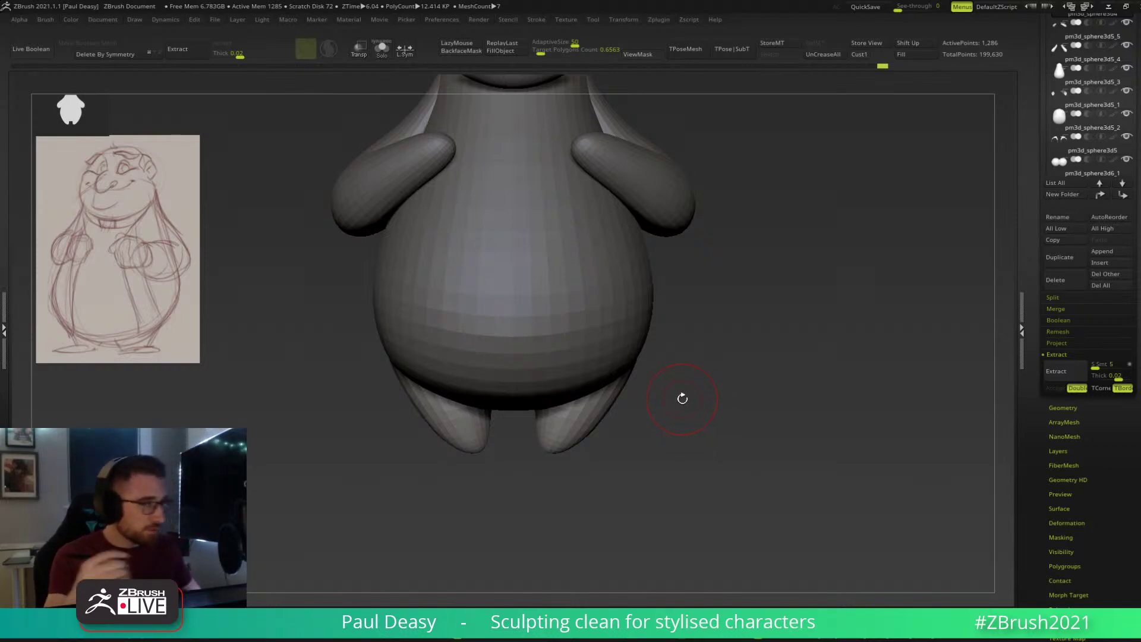
drag(649, 420, 655, 421)
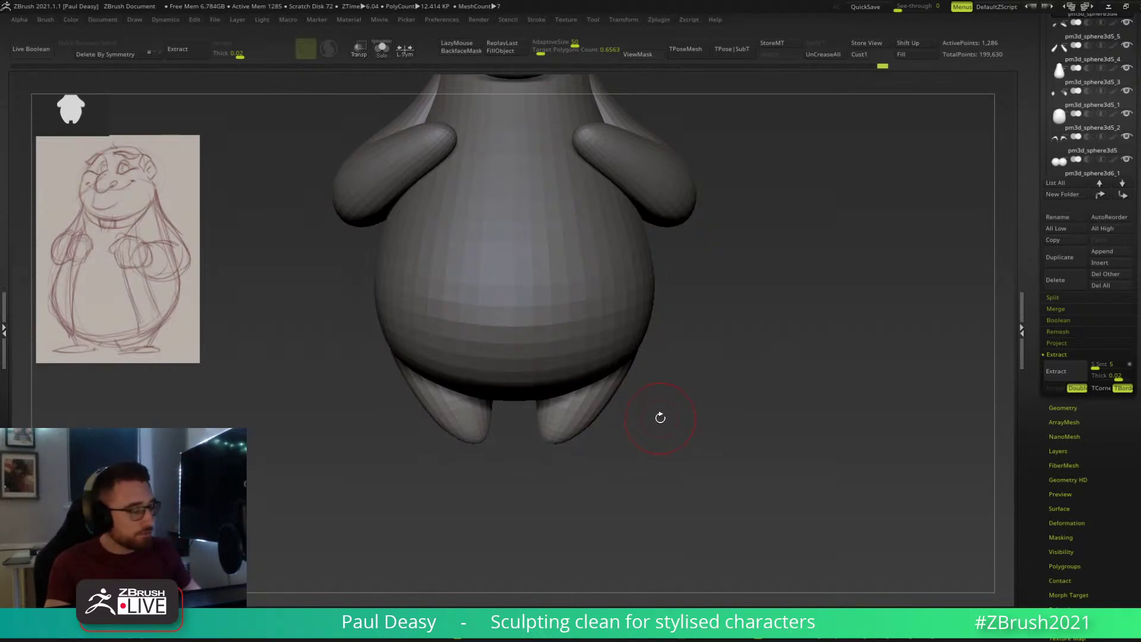
drag(654, 424, 655, 430)
key(w)
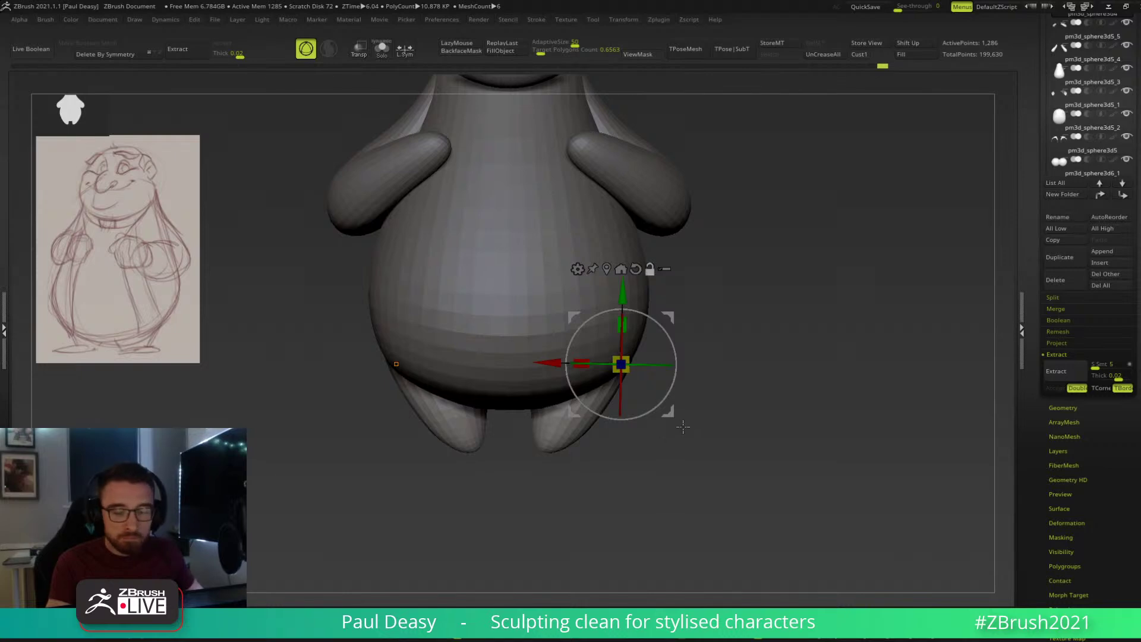
key(q)
drag(682, 418, 736, 479)
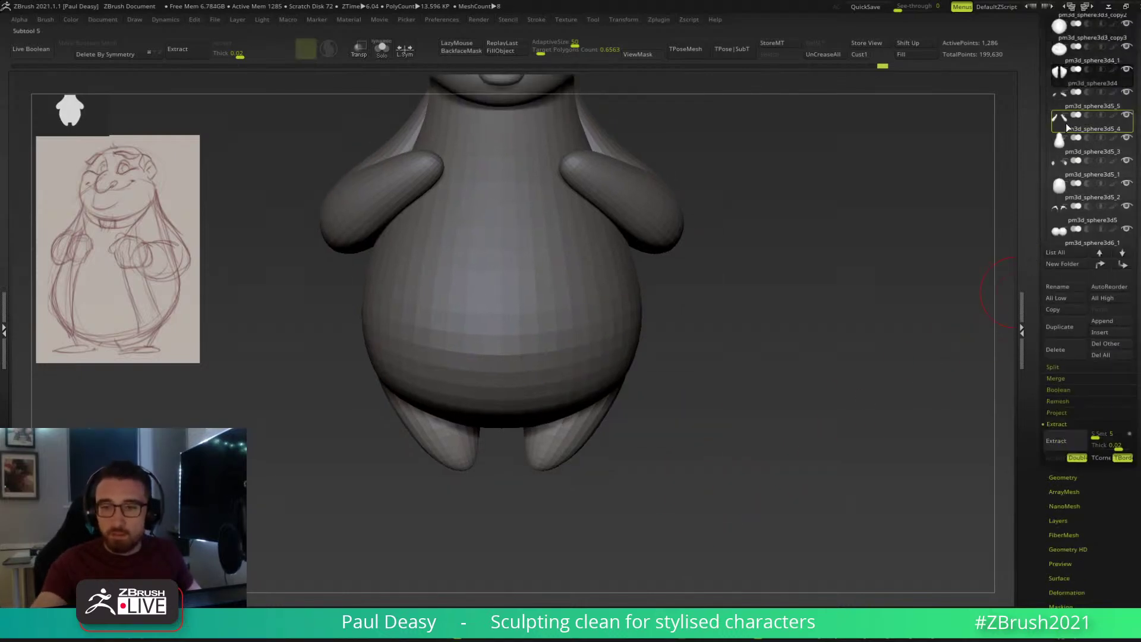
scroll(1094, 297, up, 5)
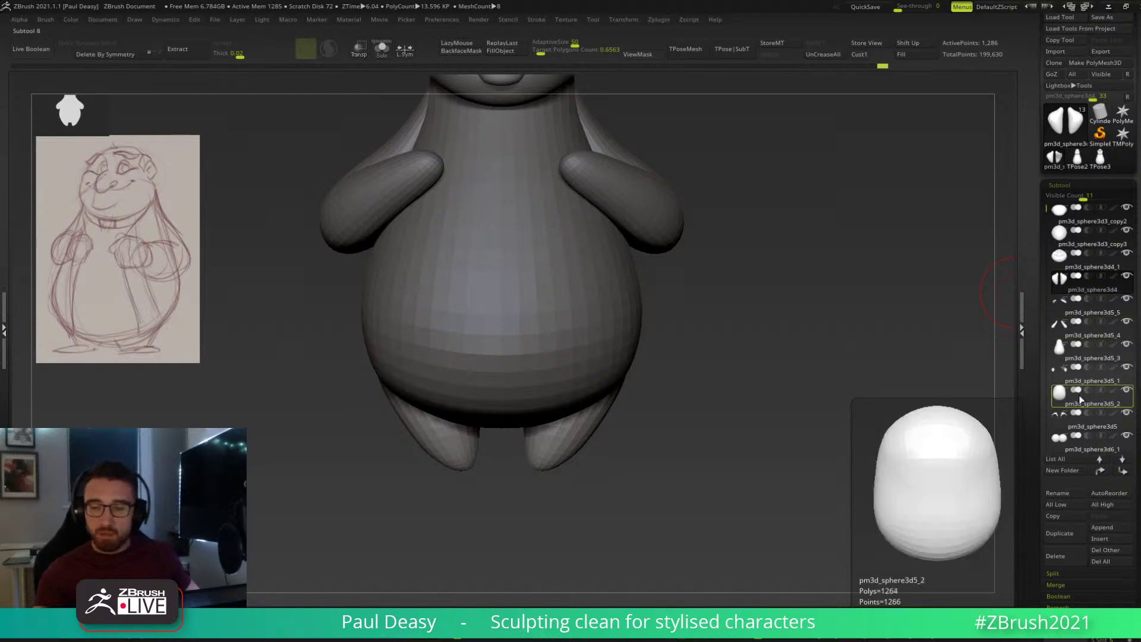
drag(785, 489, 710, 403)
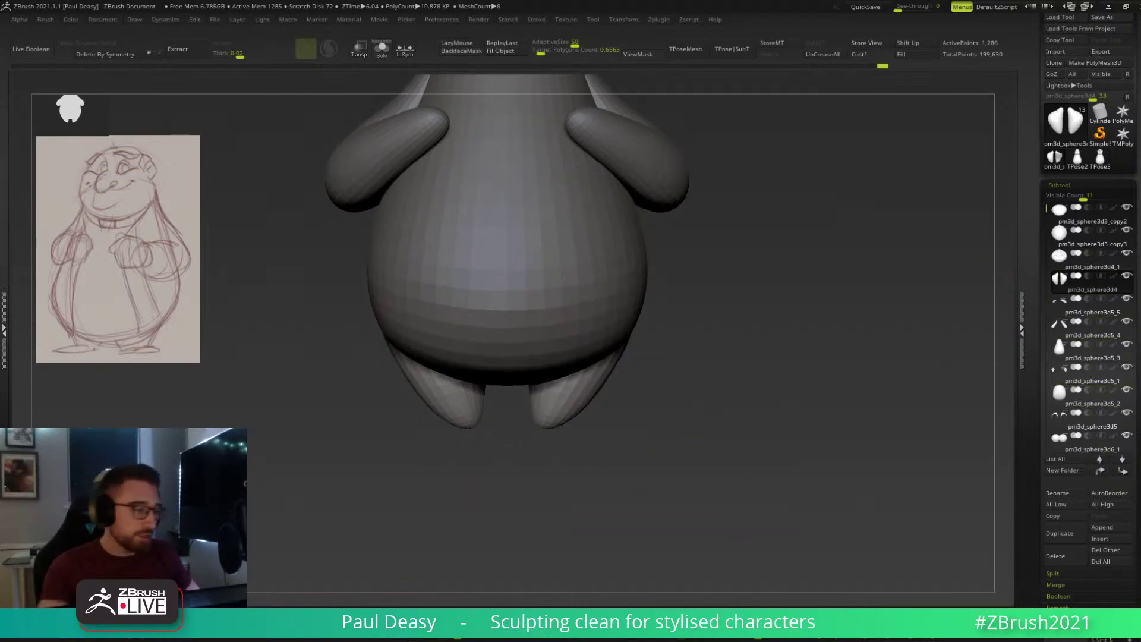
drag(381, 379, 698, 394)
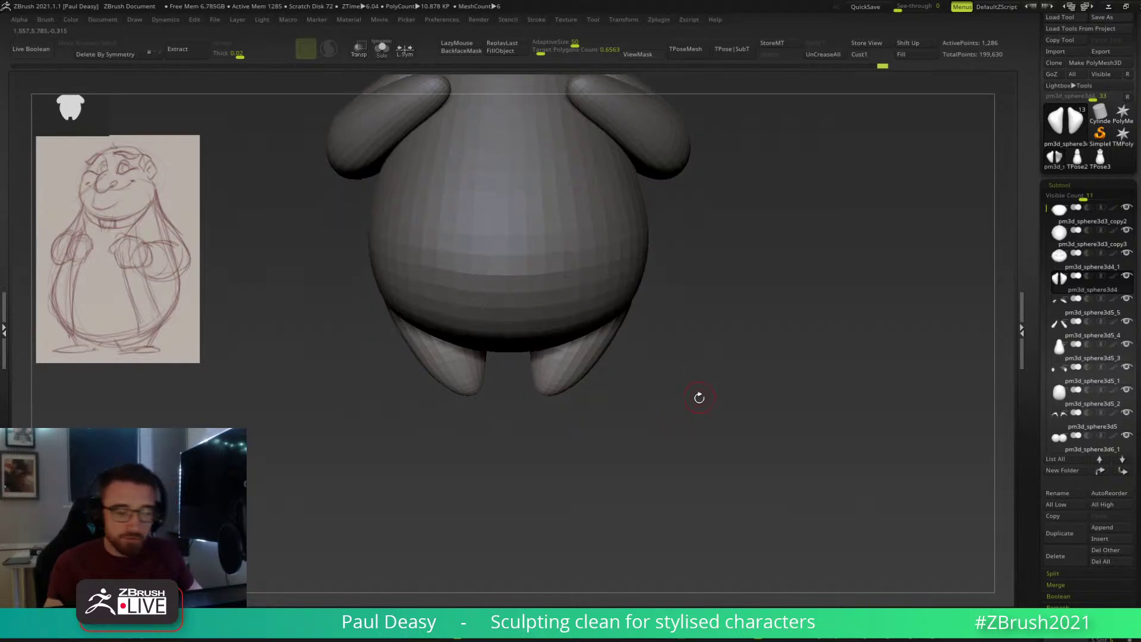
Append a Sphere3D as a new subtool and make it the active one.
drag(1035, 416, 1030, 297)
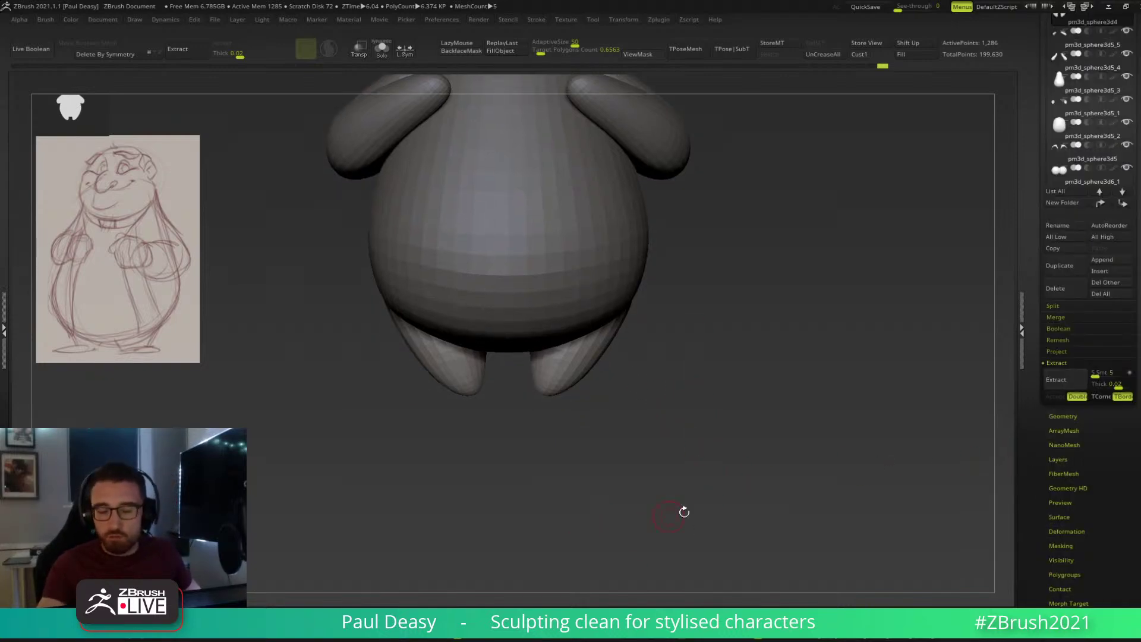
drag(1052, 475, 1044, 550)
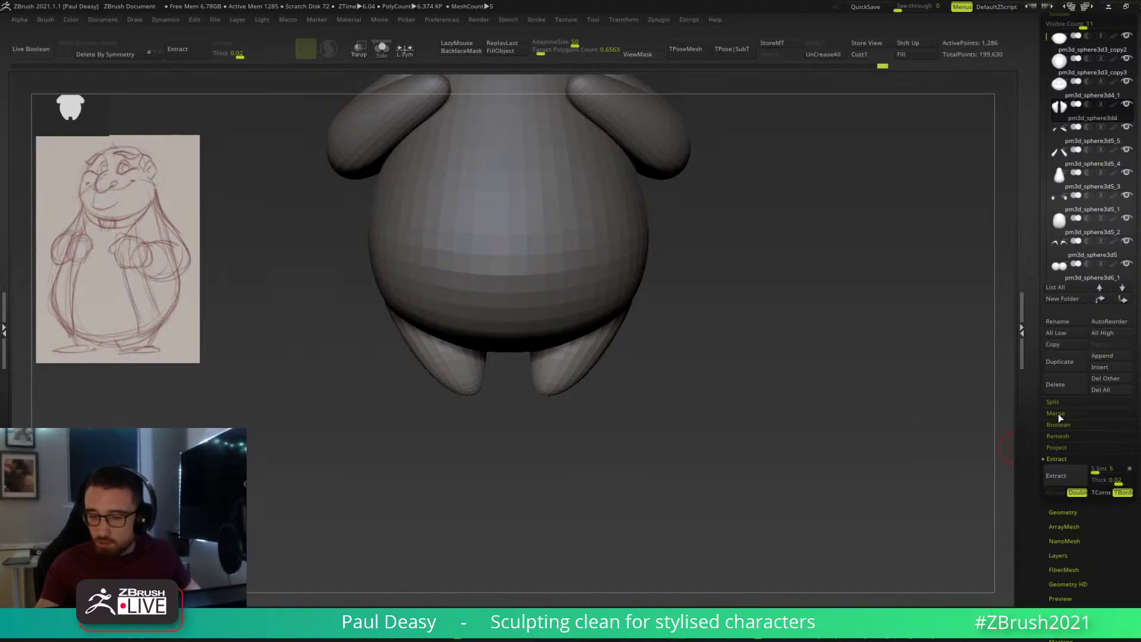
drag(1036, 395, 1037, 516)
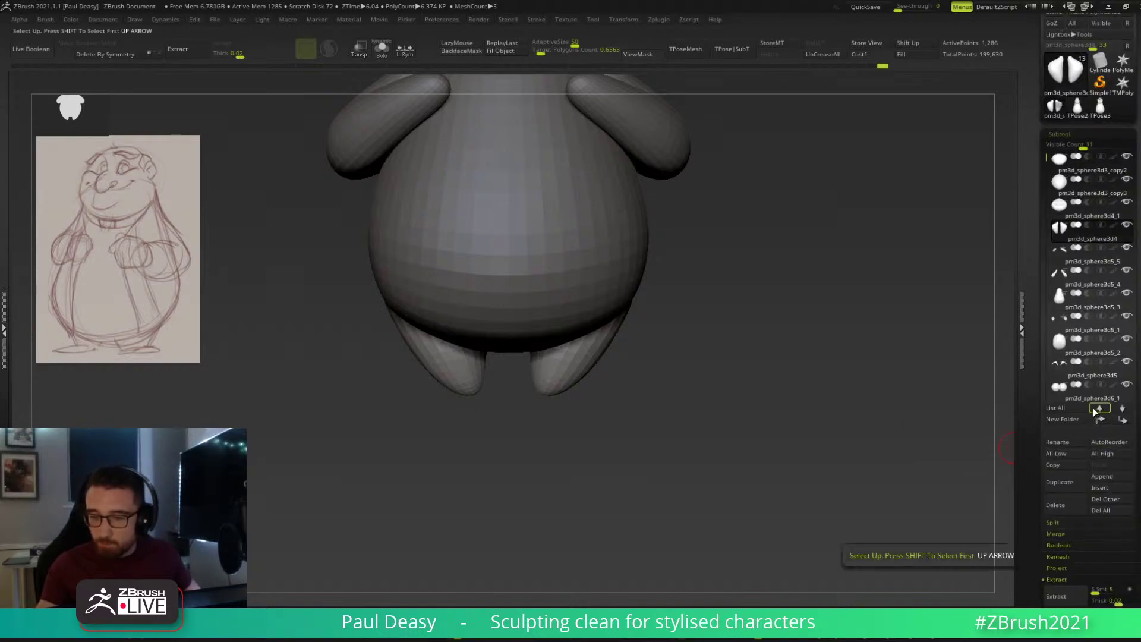
click(1094, 477)
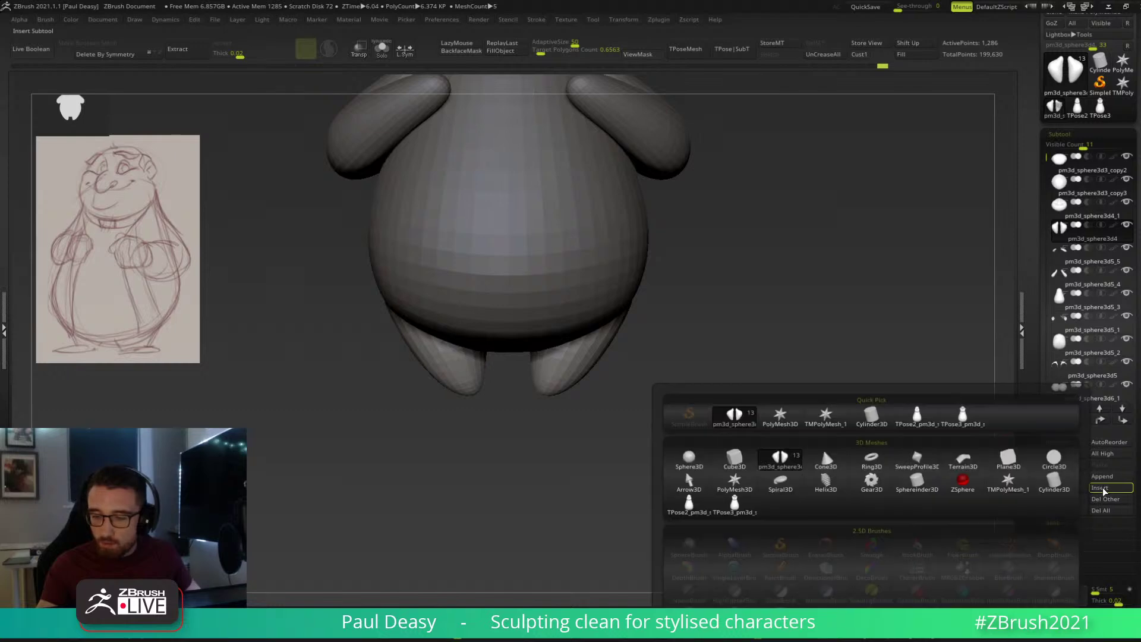
click(707, 459)
key(Down)
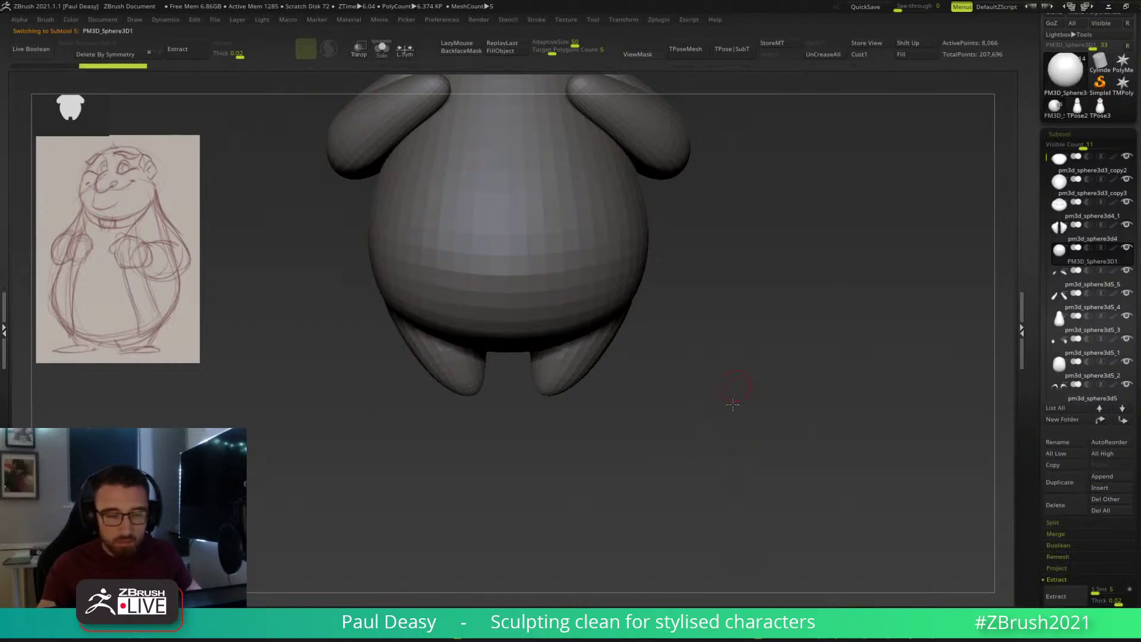
Move the new sphere out beside the chin above the arm and mirror it to the opposite side.
alt+drag(737, 397, 735, 476)
alt+drag(742, 299, 739, 438)
alt+drag(692, 273, 687, 296)
drag(553, 107, 730, 237)
alt+drag(817, 386, 826, 310)
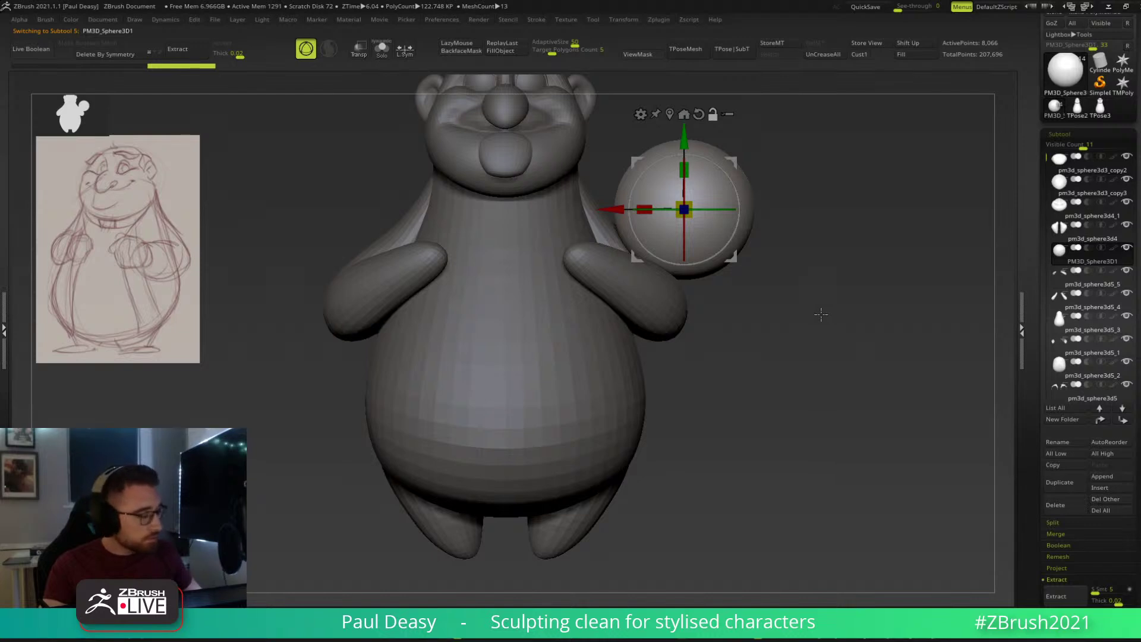
key(ctrl+m)
key(q)
key(w)
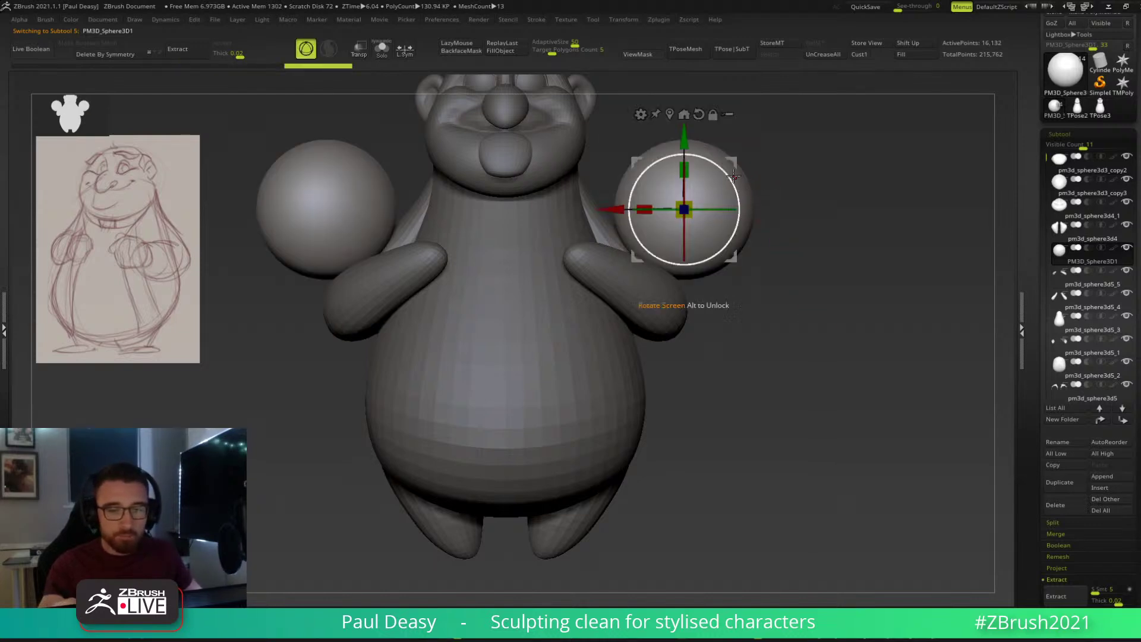
Flatten the two spheres vertically, narrow them sideways into small ellipsoids, and isolate them.
drag(684, 170, 694, 194)
drag(832, 183, 921, 190)
drag(647, 209, 723, 198)
key(ctrl+shift+s)
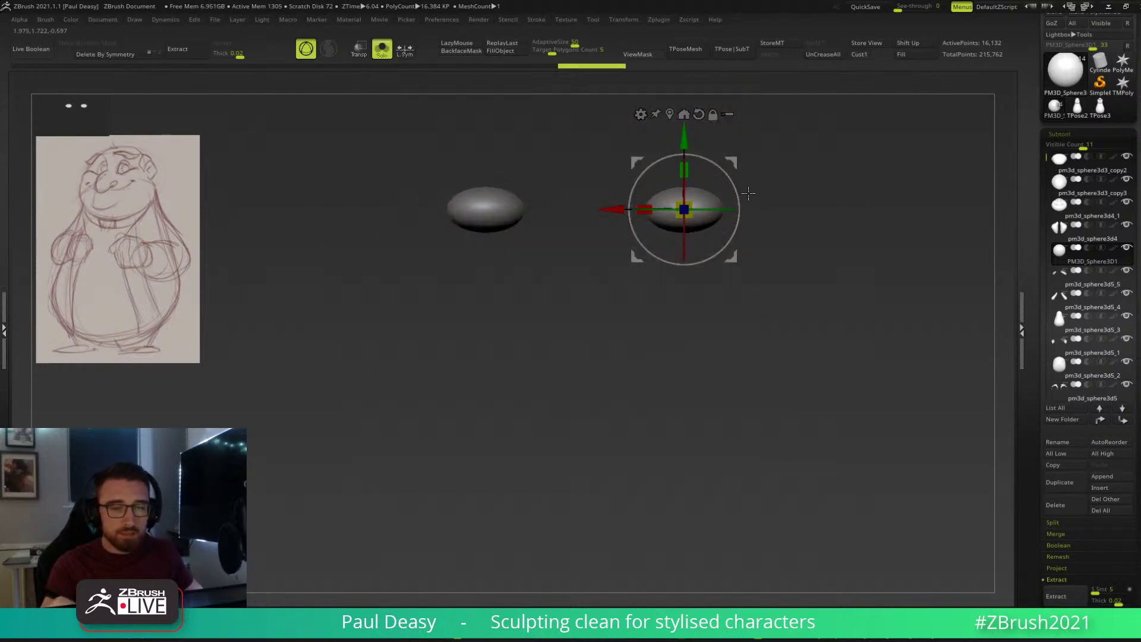
alt+drag(808, 244, 800, 283)
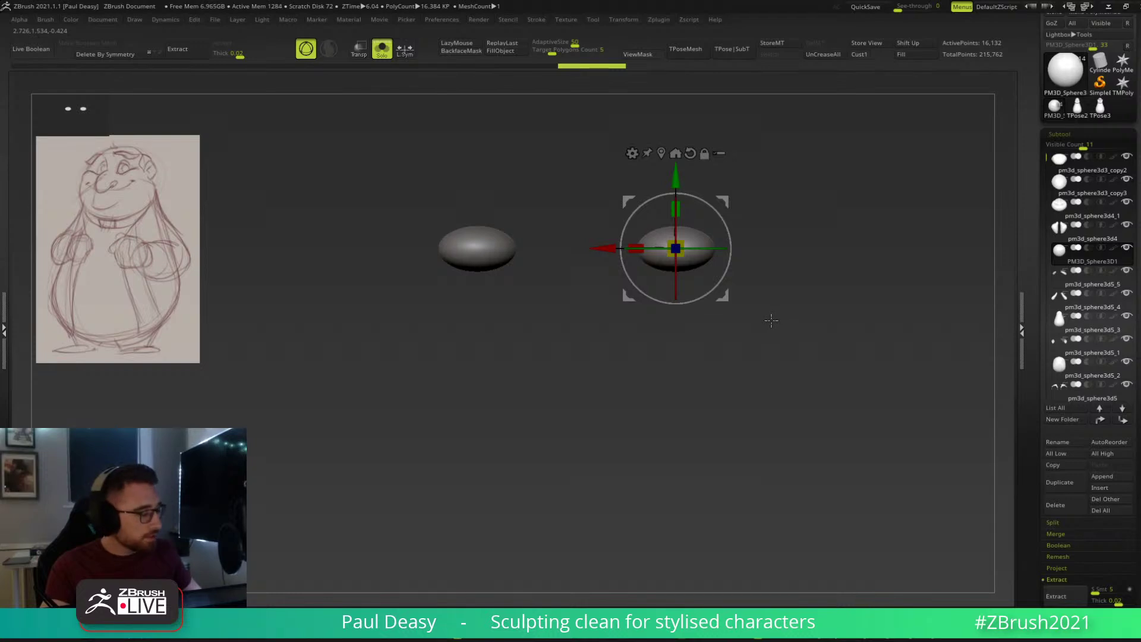
key(q)
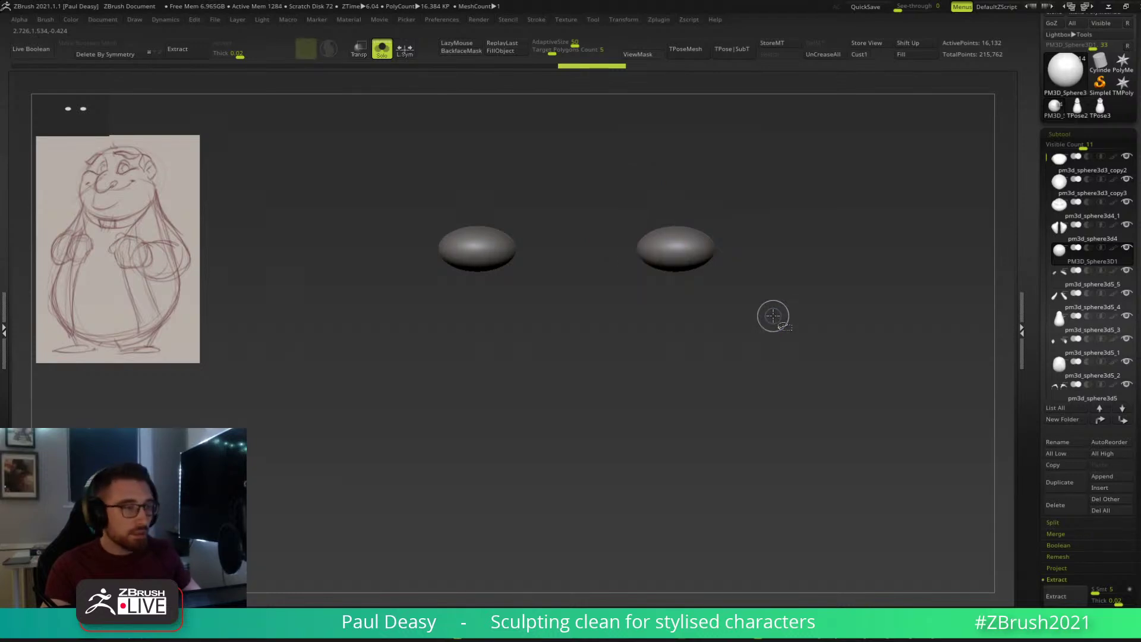
key(ctrl+z)
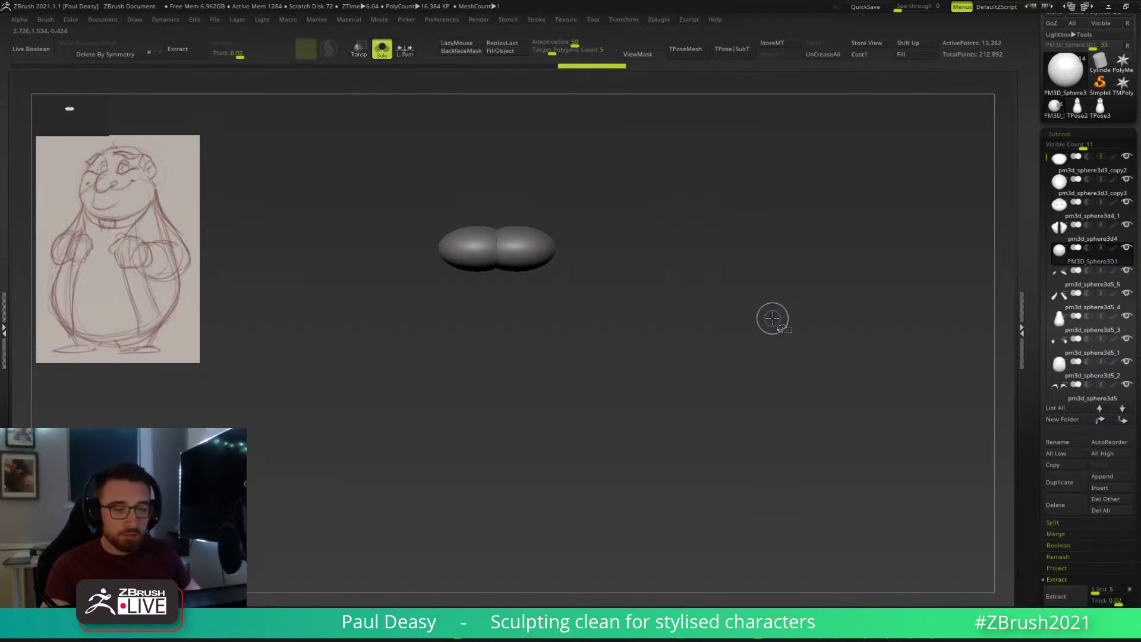
key(ctrl+shift+z)
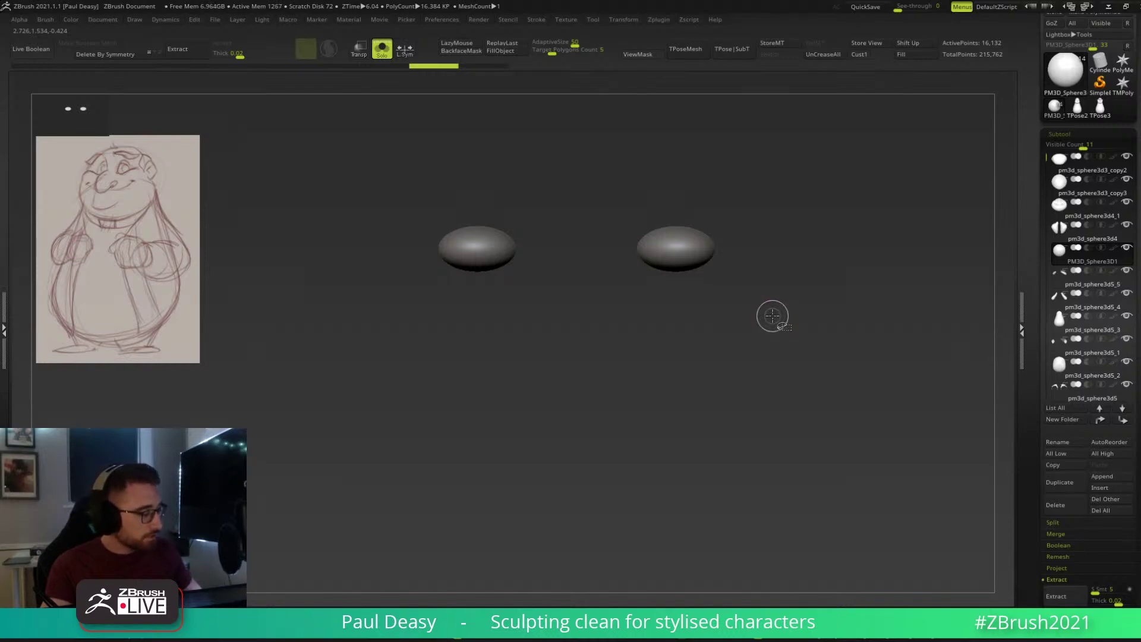
Mirror the outer ellipsoid across the centre, then hide and delete the leftover piece in the middle.
alt+drag(754, 326, 726, 385)
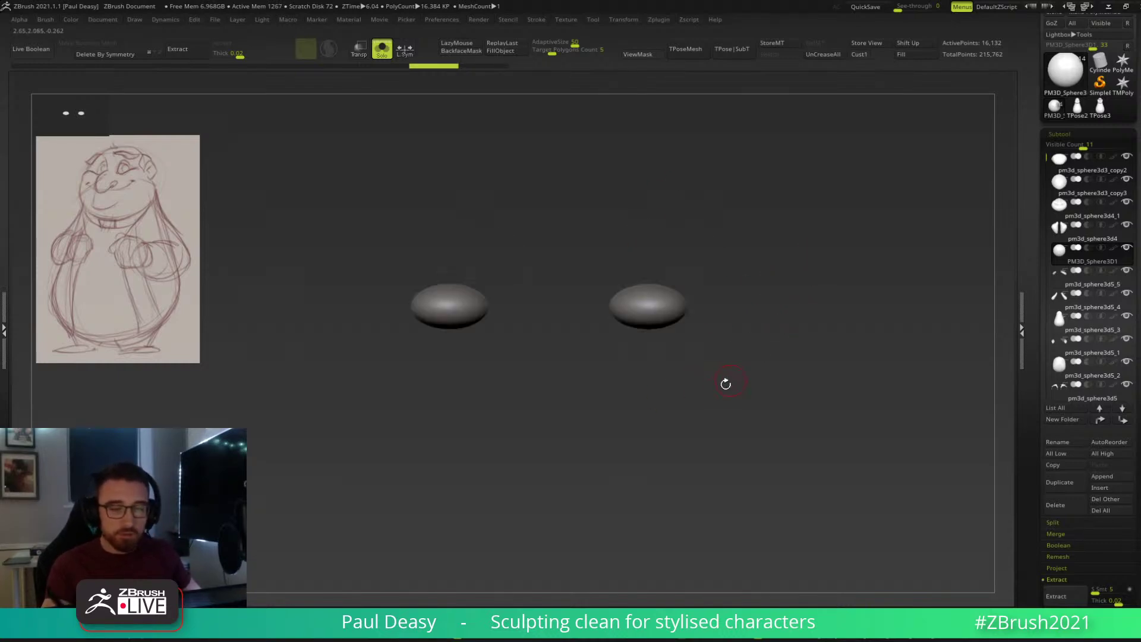
key(ctrl+shift+z)
key(ctrl+shift+z)
key(ctrl+shift+z)
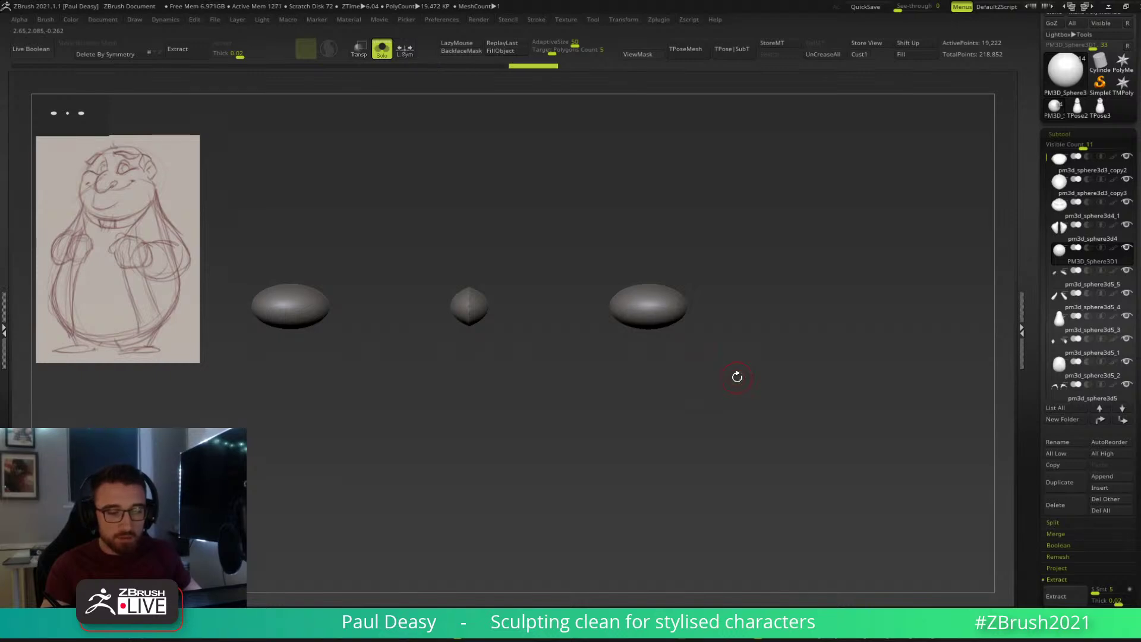
key(ctrl+shift+z)
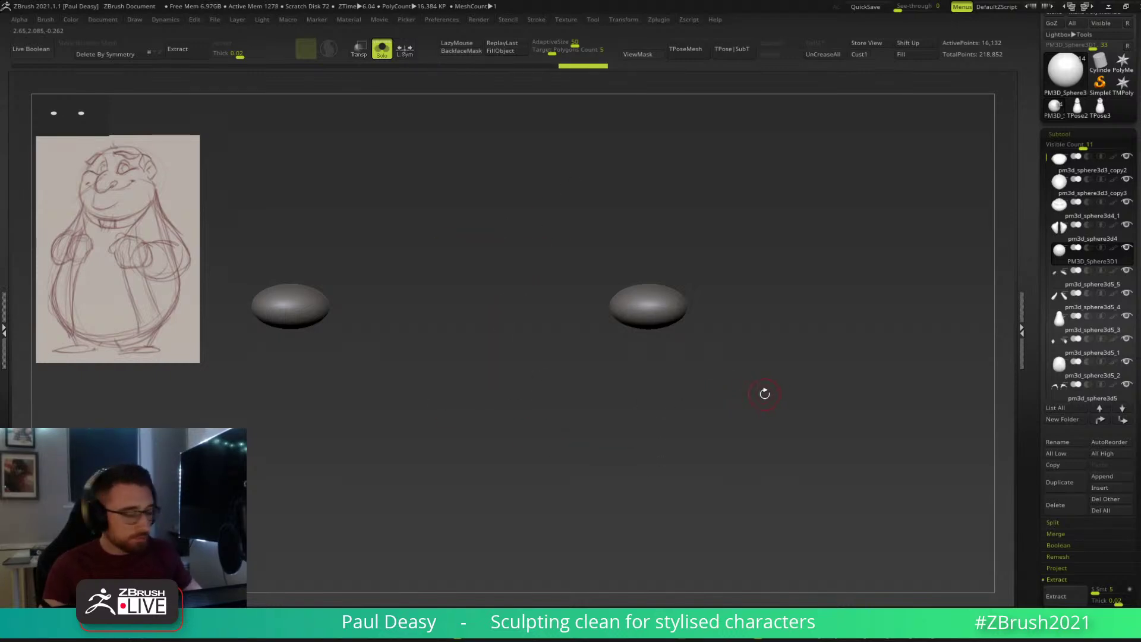
key(ctrl+shift+z)
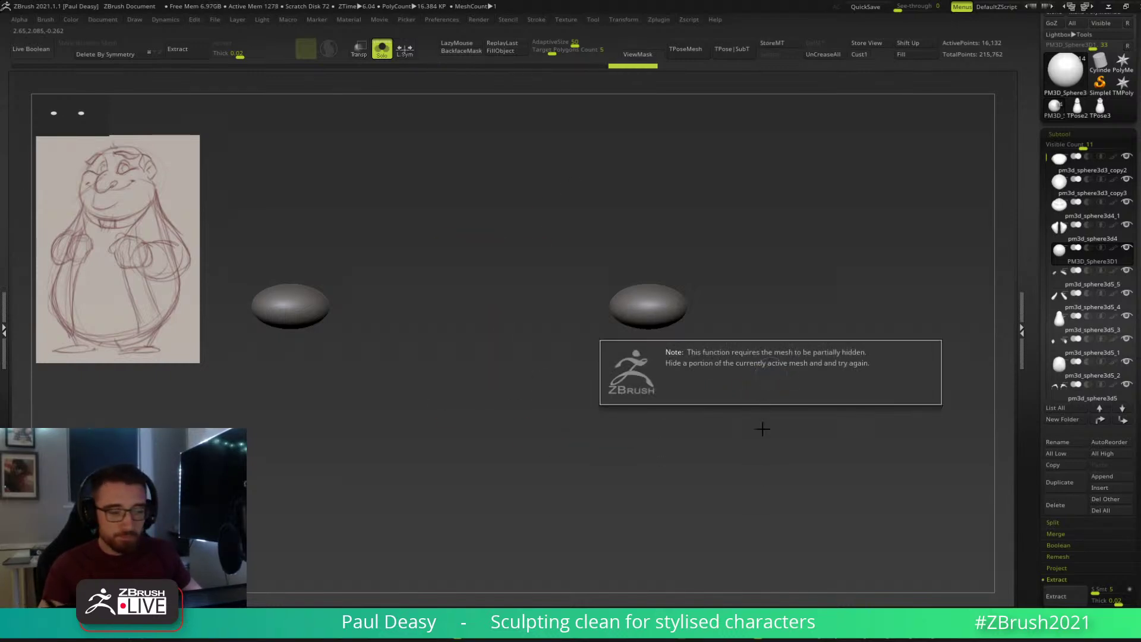
Adjust the placement of the mirrored ellipsoids and bring the rest of the character back into view.
mouse_move(785, 422)
alt+mouse_down()
mouse_move(795, 372)
mouse_move(791, 404)
alt+mouse_up()
key(w)
drag(701, 249, 674, 409)
key(ctrl+z)
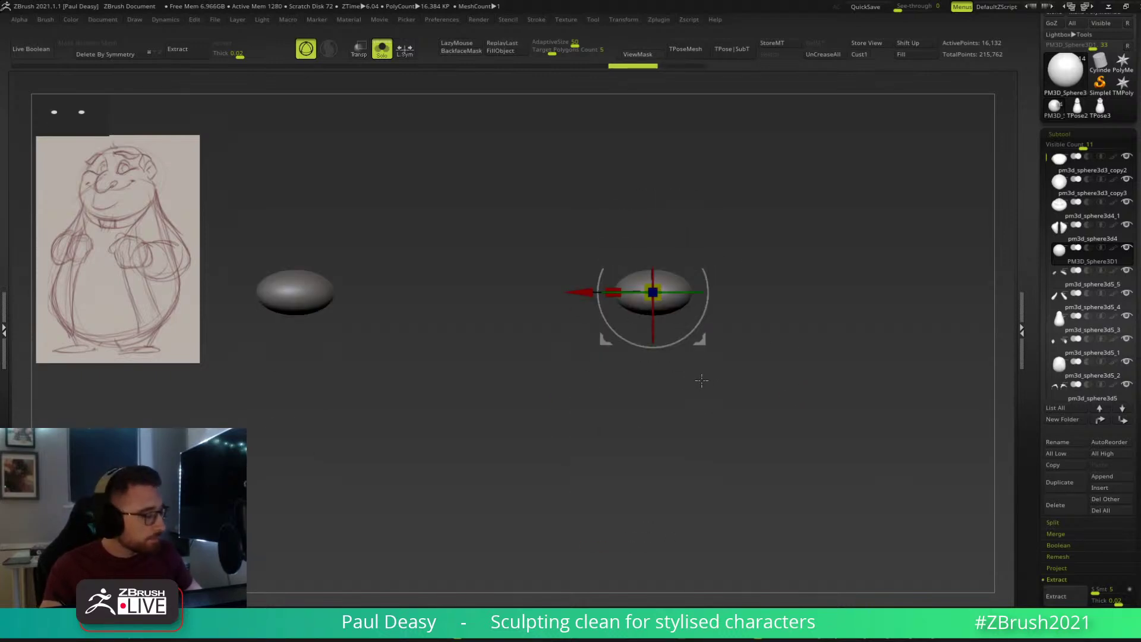
drag(699, 245, 639, 425)
key(ctrl+shift+s)
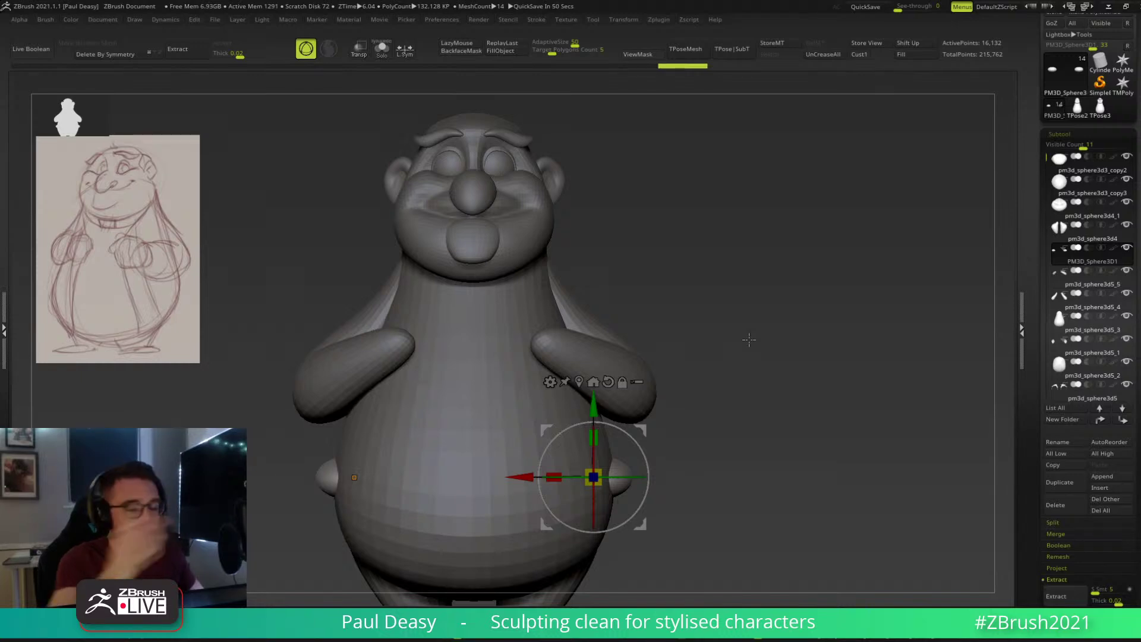
Move the ellipsoids down and inward to the bottoms of the legs as feet, and narrow them sideways.
alt+drag(706, 433, 699, 226)
mouse_move(629, 225)
mouse_down()
mouse_move(559, 390)
mouse_move(517, 399)
mouse_up()
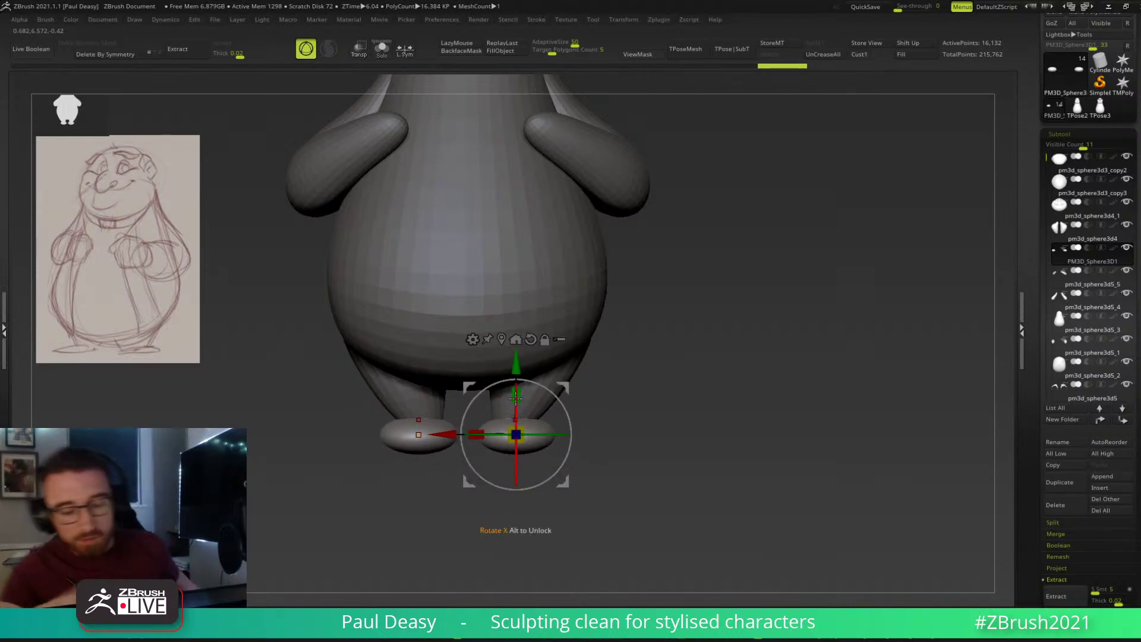
drag(483, 432, 489, 429)
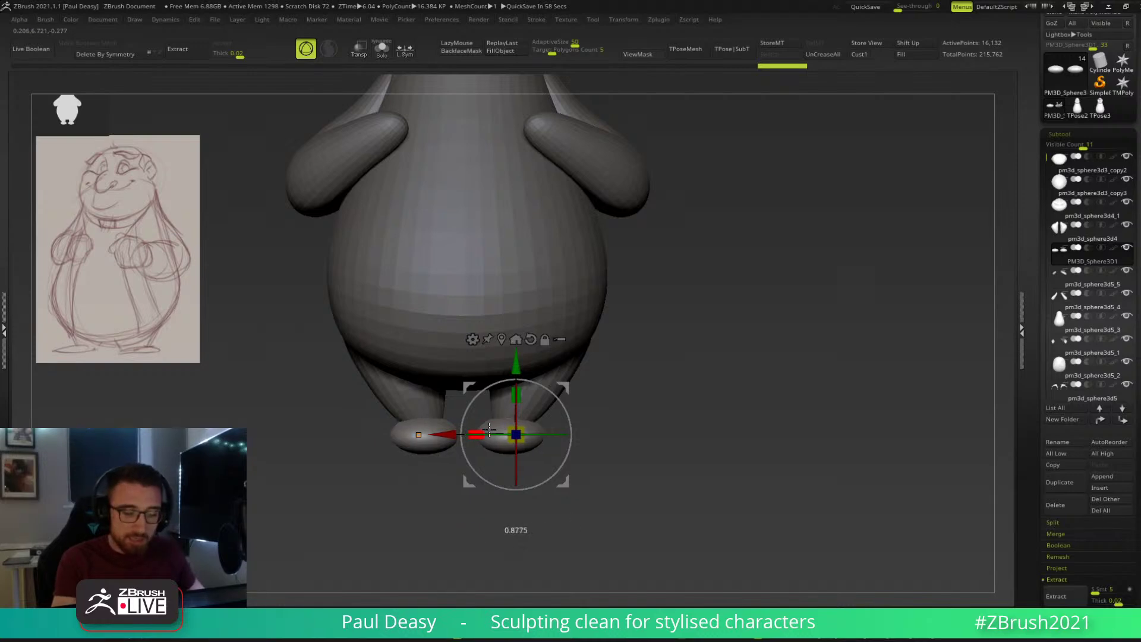
click(502, 340)
drag(471, 433, 478, 429)
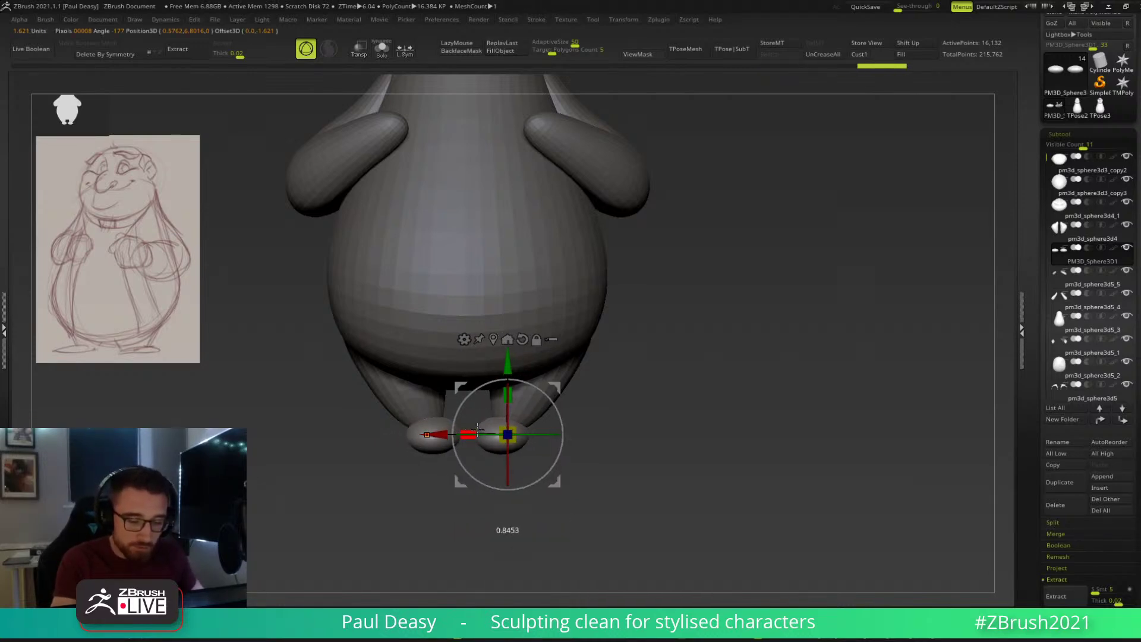
mouse_move(559, 385)
mouse_down()
mouse_move(573, 382)
mouse_move(532, 382)
mouse_move(542, 382)
mouse_up()
Flatten the undersides of both feet with a vertical Transpose line, and check the result from the side.
key(q)
mouse_move(565, 462)
mouse_down()
mouse_move(581, 416)
mouse_move(661, 427)
mouse_move(651, 423)
mouse_up()
key(w)
click(625, 450)
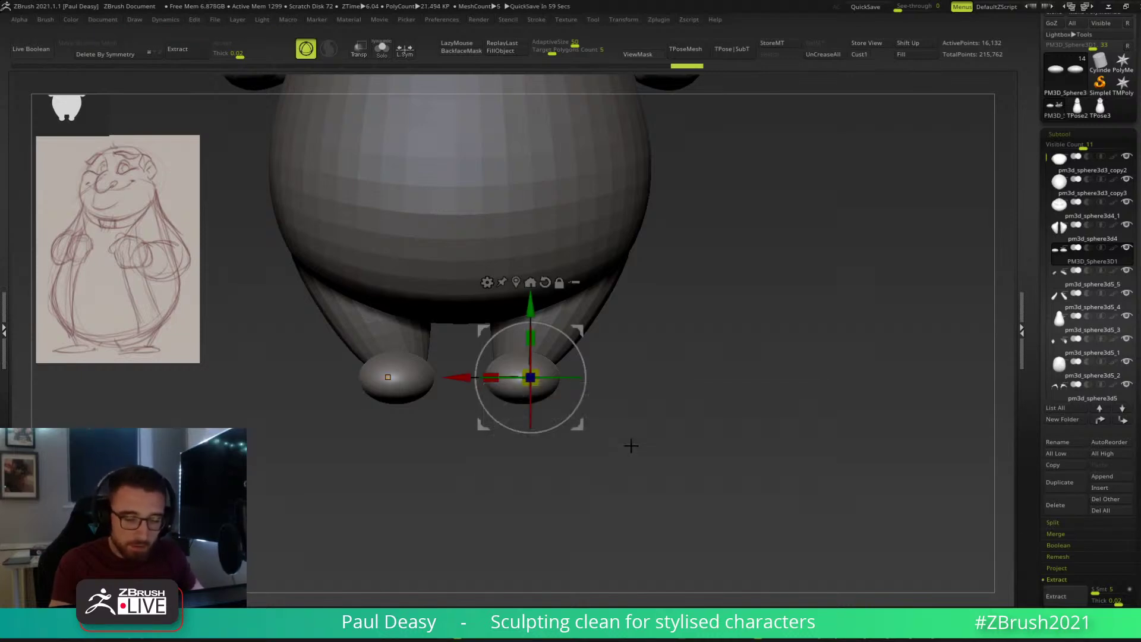
key(y)
drag(545, 356, 546, 485)
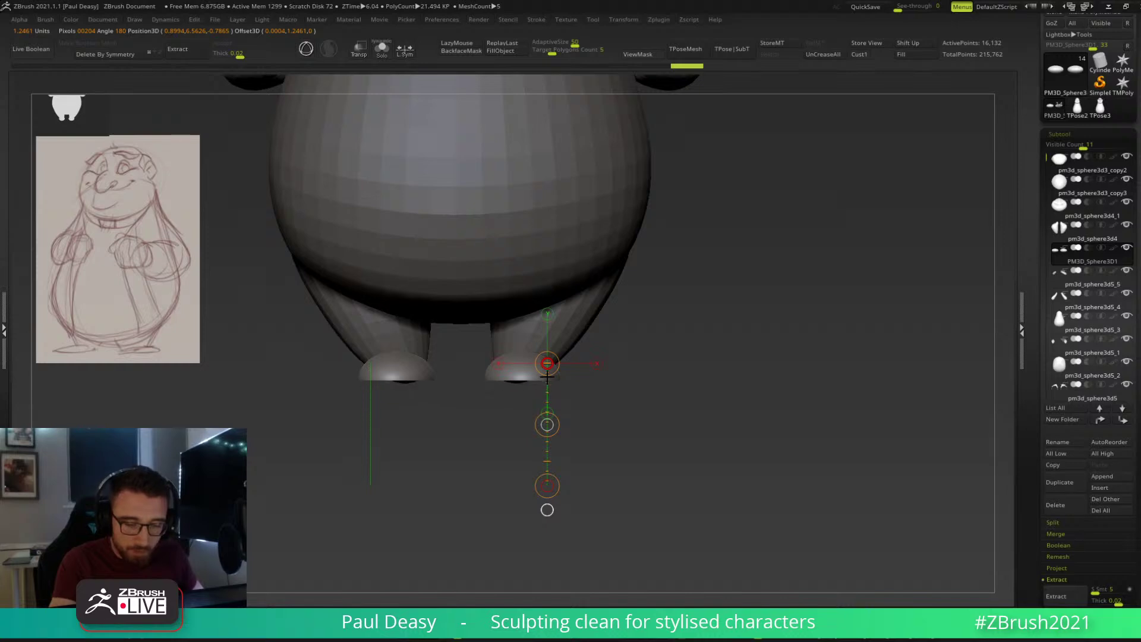
shift+drag(628, 384, 653, 372)
key(q)
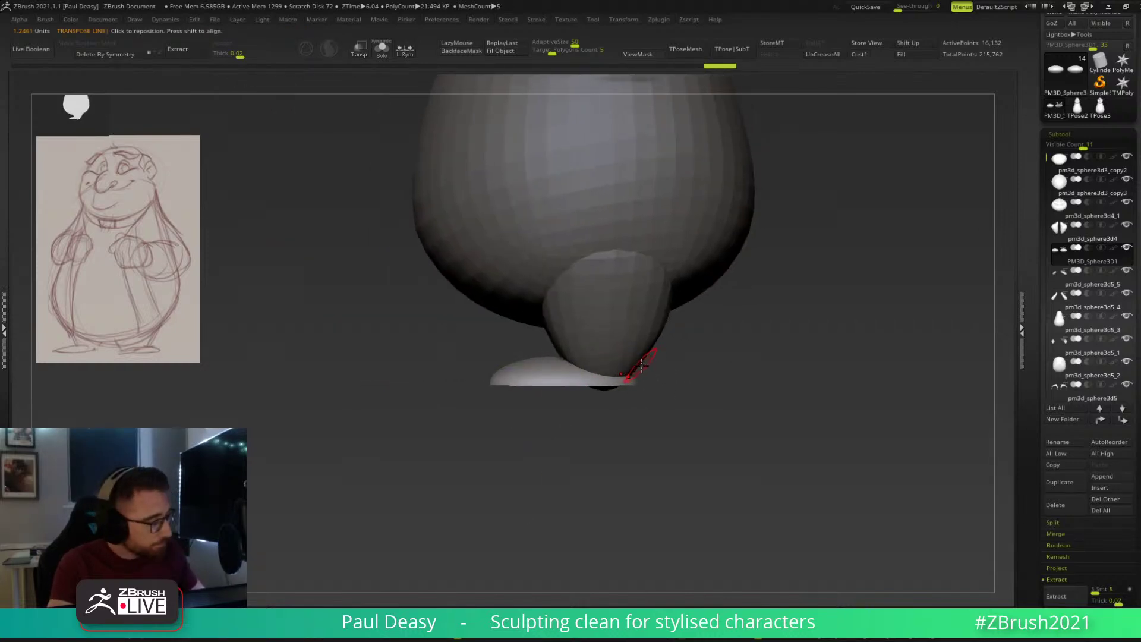
Shift the feet slightly forward and down beneath the legs in side view.
key(w)
drag(571, 323, 564, 331)
key(q)
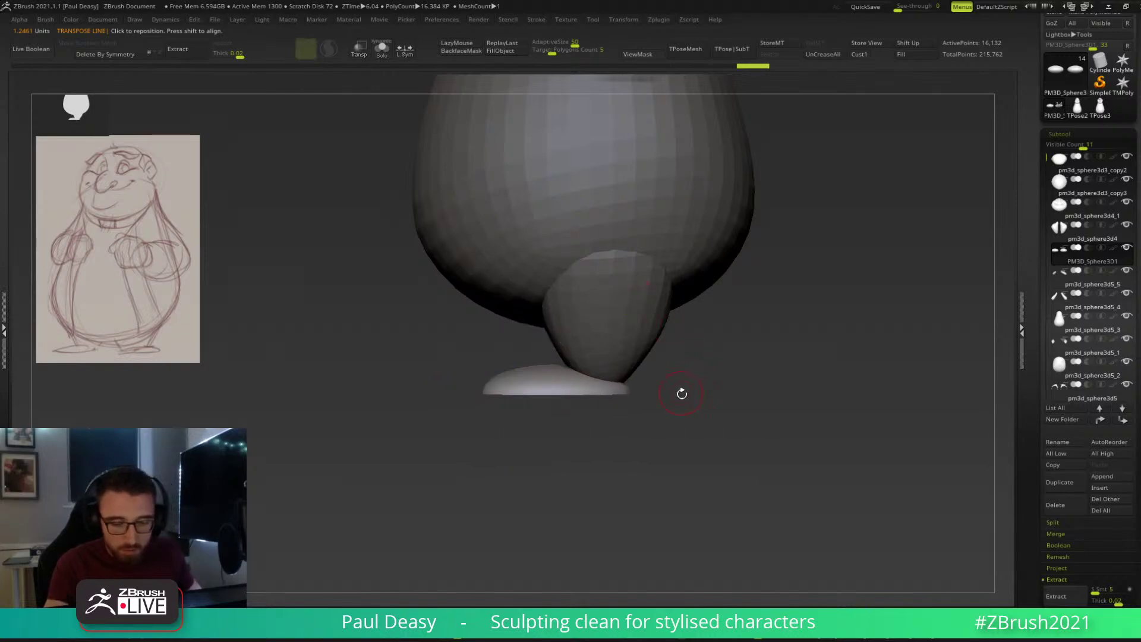
drag(679, 392, 678, 397)
key(w)
drag(558, 340, 672, 340)
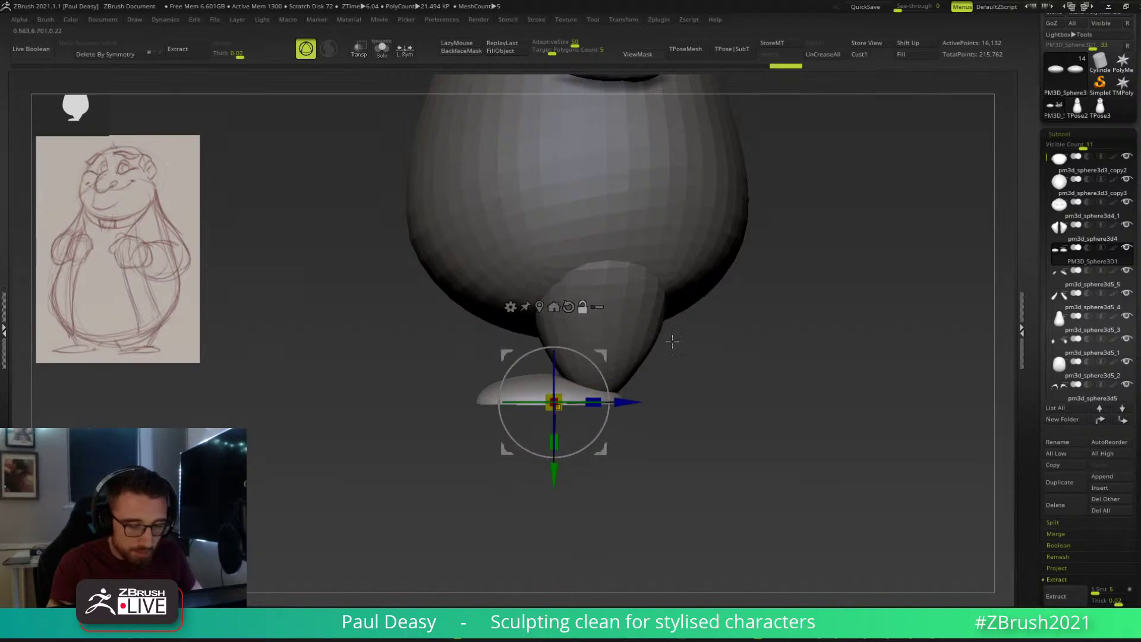
Flatten the soles again with a Transpose line and adjust the feet's fit beneath the legs.
key(y)
drag(580, 392, 580, 532)
shift+drag(676, 443, 723, 440)
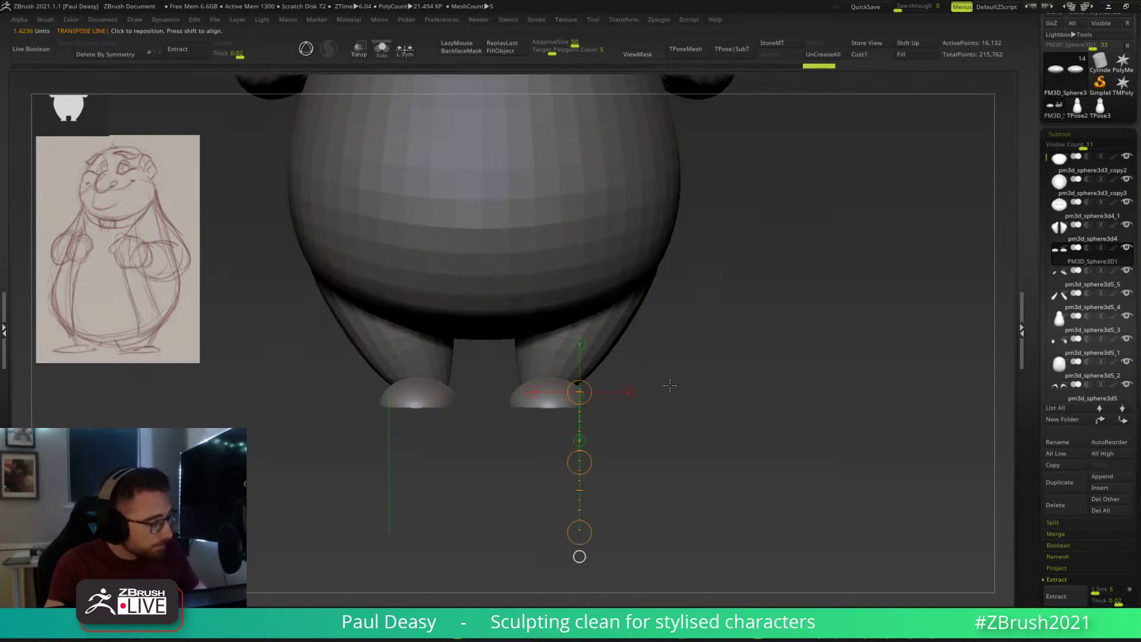
key(y)
key(q)
mouse_move(638, 397)
alt+mouse_down()
mouse_move(637, 377)
mouse_move(643, 390)
alt+mouse_up()
key(w)
drag(635, 332, 668, 354)
key(q)
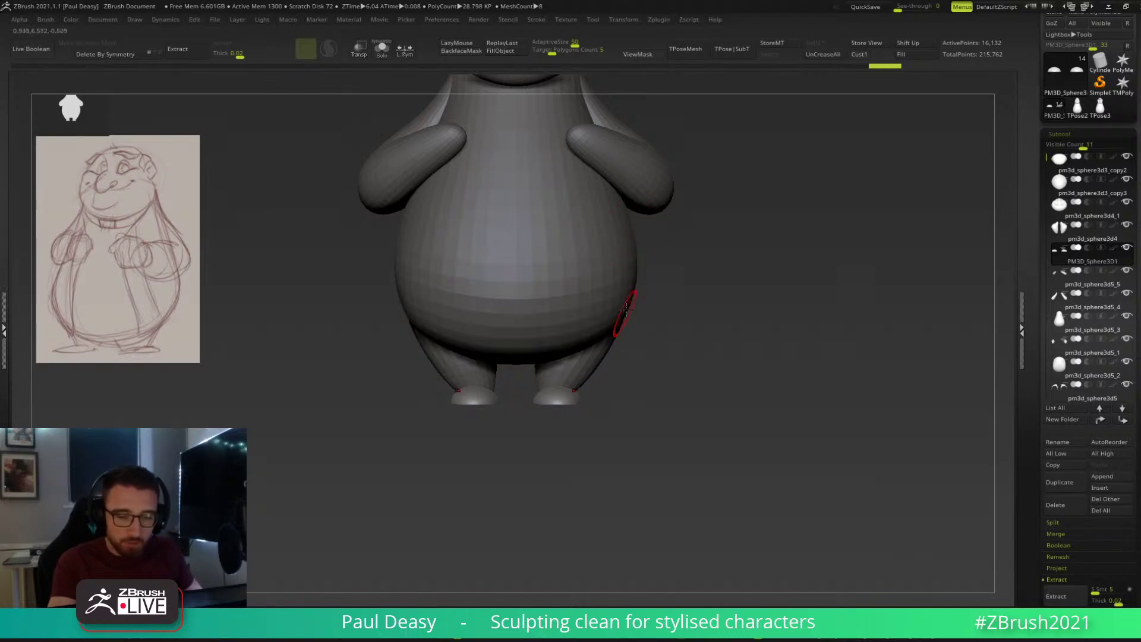
Examine the full figure as a solid black silhouette, then restore the normal shading.
alt+drag(638, 271, 691, 381)
key(b)
key(b)
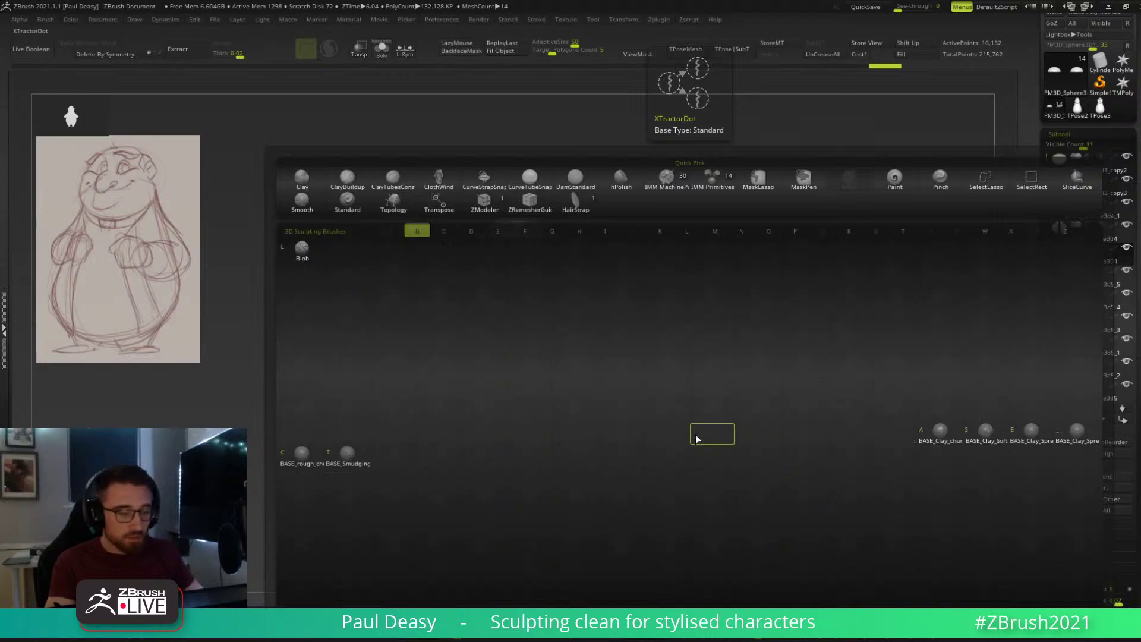
key(v)
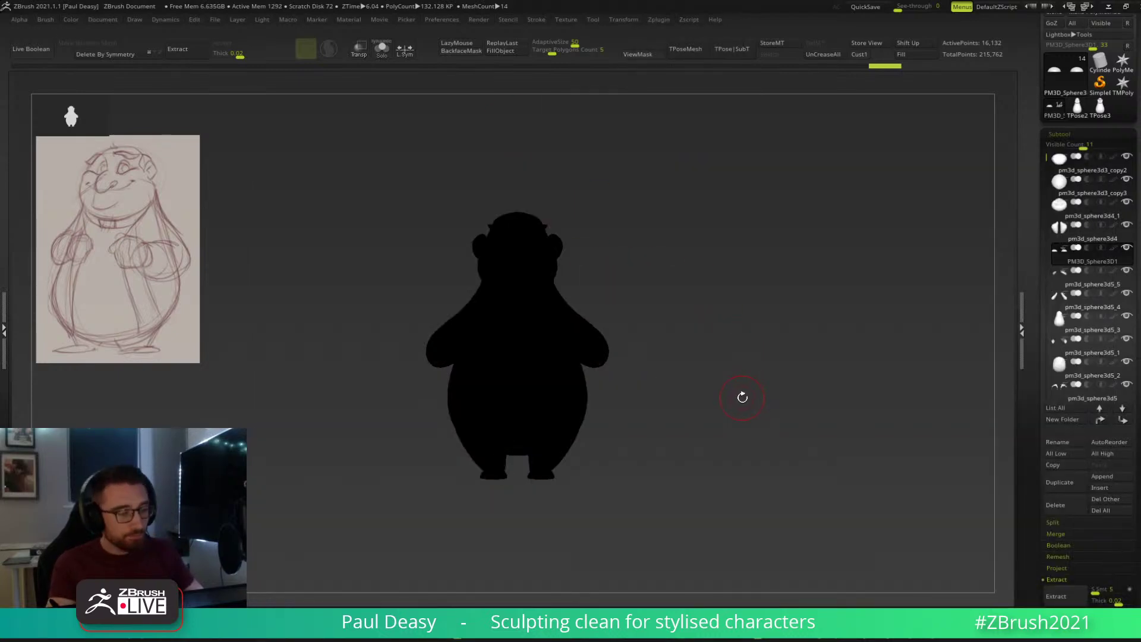
key(v)
Select the legs and reshape their lower backs behind the feet, working from below.
alt+drag(642, 471, 658, 420)
alt+click(565, 409)
mouse_move(611, 466)
mouse_down()
mouse_move(606, 420)
mouse_move(641, 469)
mouse_move(615, 404)
mouse_up()
click(634, 479)
click(631, 482)
key(space)
key(space)
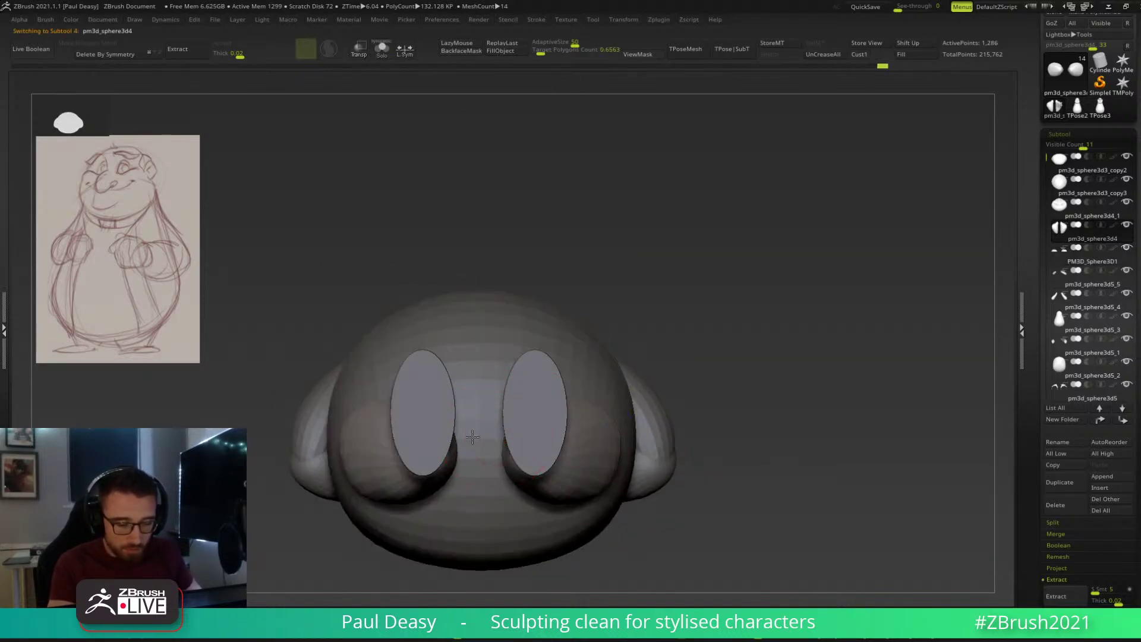
drag(498, 478, 530, 504)
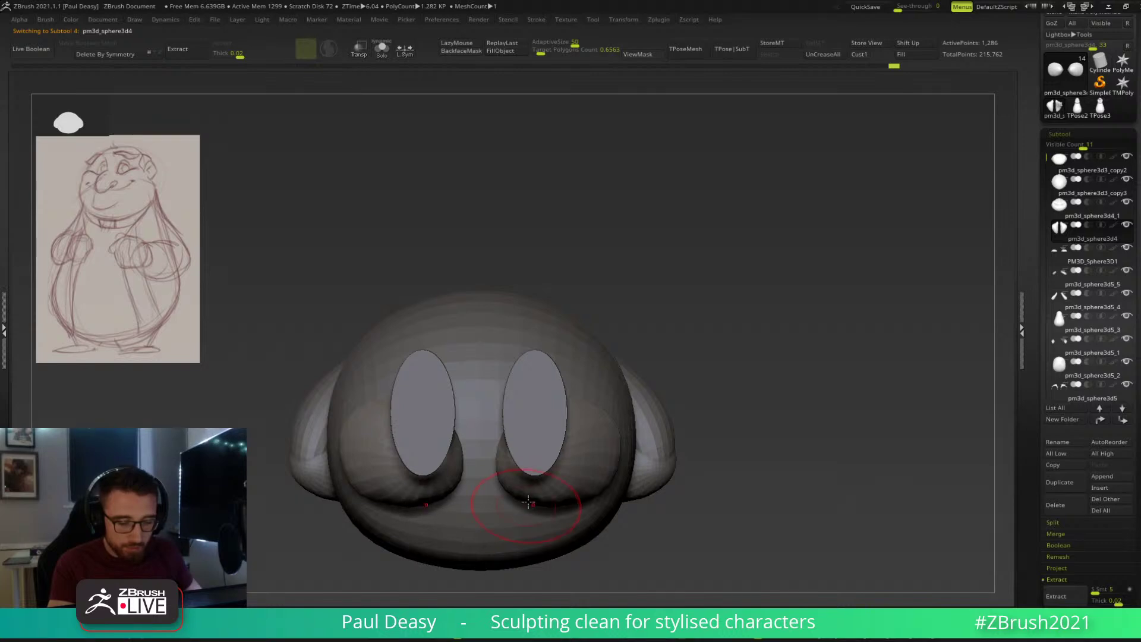
right_drag(529, 504, 543, 567)
drag(543, 567, 538, 504)
Reshape and smooth the upper backs of the thighs where they meet the torso, working from behind.
shift+drag(713, 411, 535, 445)
drag(747, 479, 746, 387)
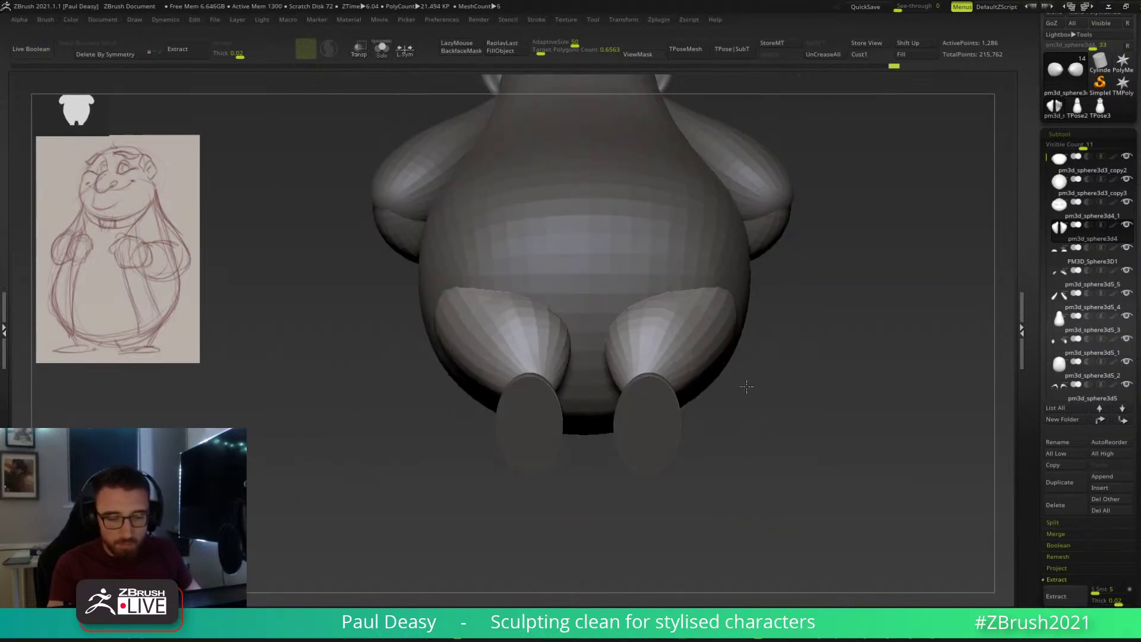
drag(684, 327, 687, 271)
shift+drag(631, 300, 712, 274)
key(space)
drag(649, 317, 608, 278)
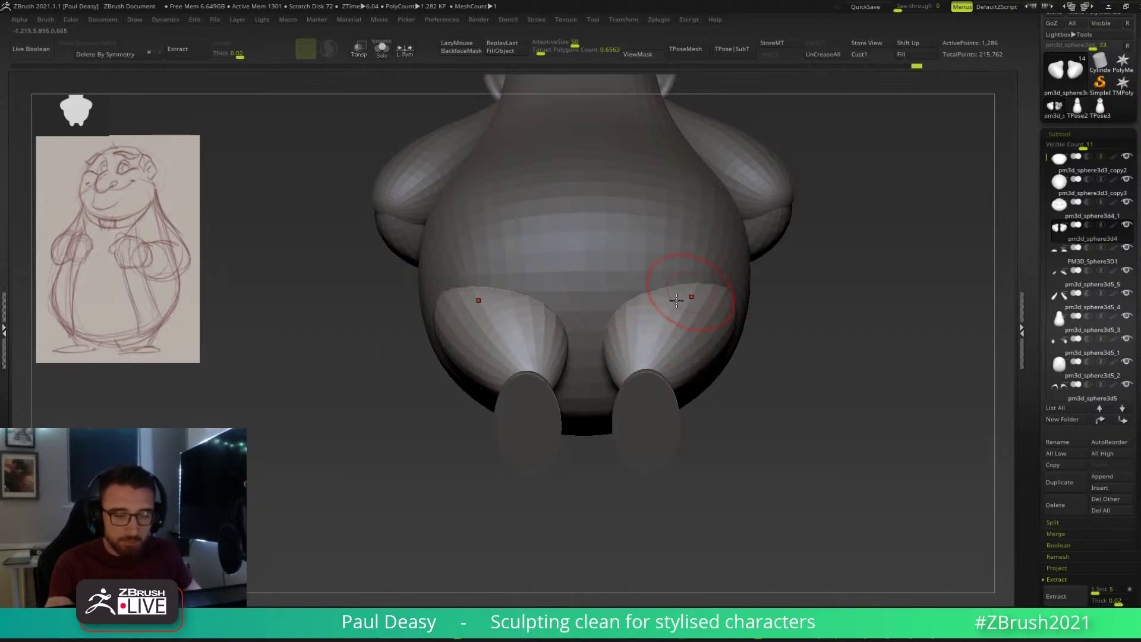
Select the torso, subdivide it once, and carve a fold beneath the belly above the legs.
mouse_move(797, 275)
mouse_down()
mouse_move(805, 362)
mouse_move(787, 432)
mouse_move(298, 411)
mouse_up()
alt+click(701, 273)
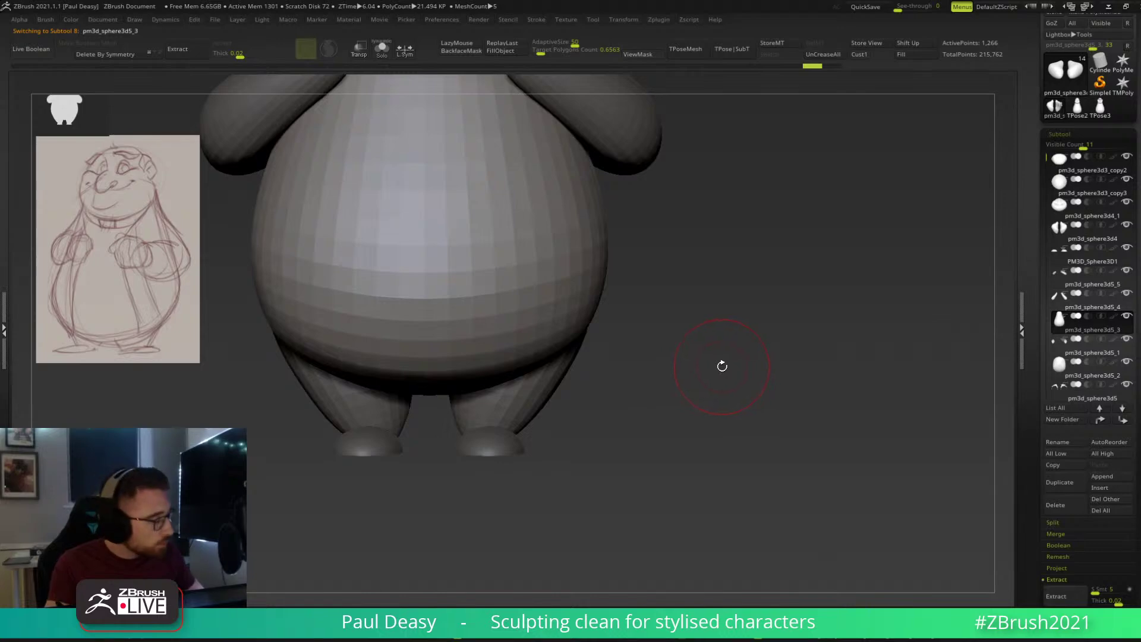
mouse_move(688, 390)
alt+mouse_down()
mouse_move(719, 420)
mouse_move(541, 404)
alt+mouse_up()
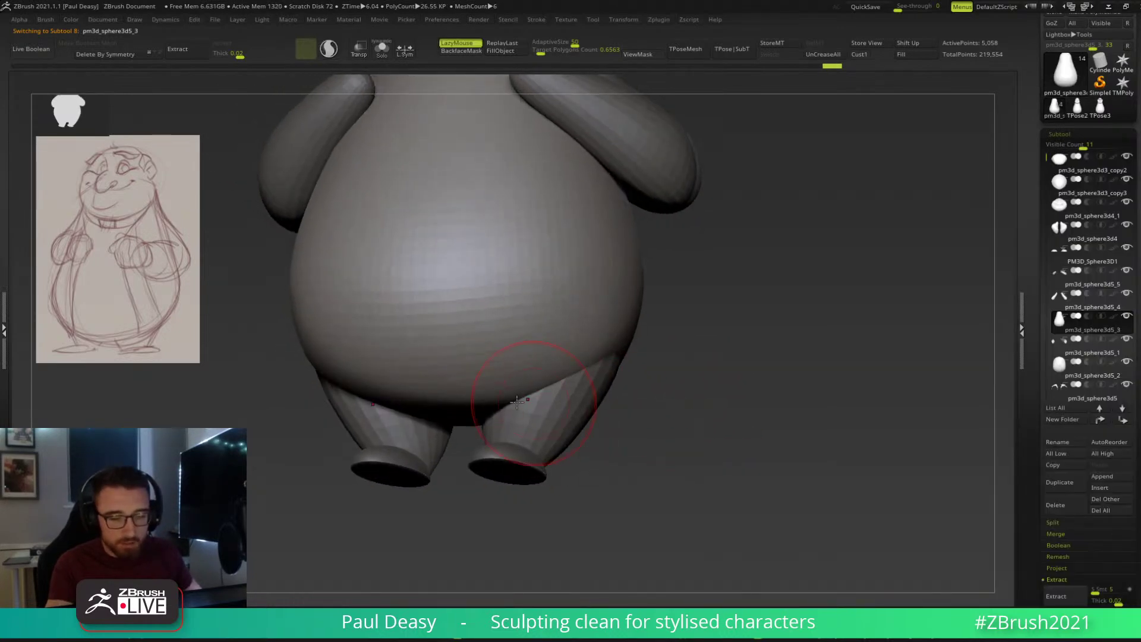
key(space)
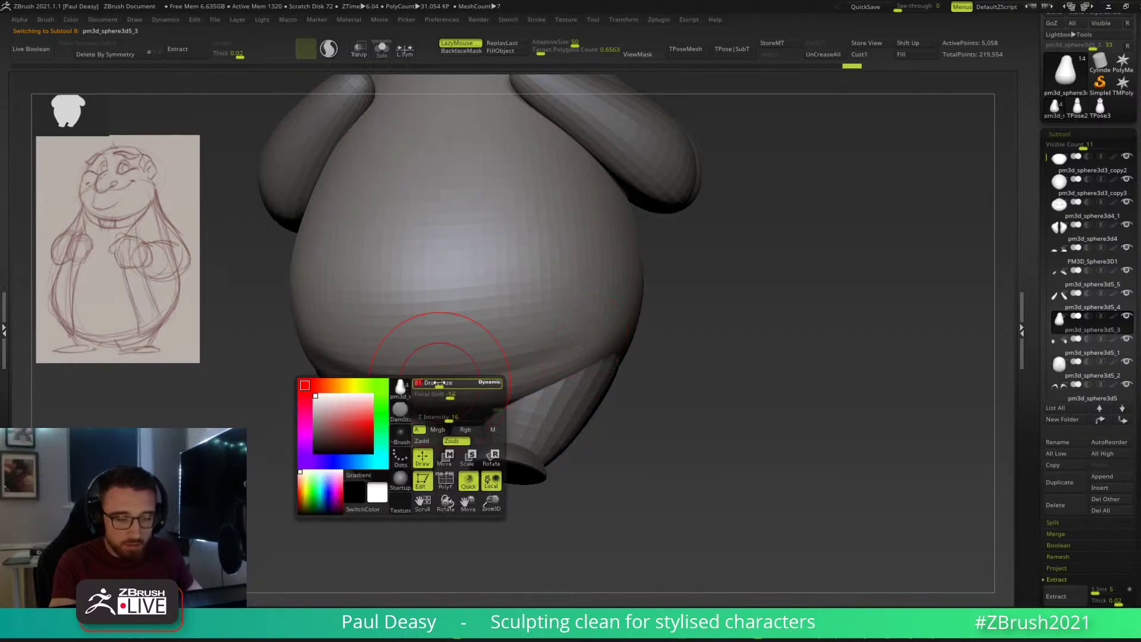
drag(386, 375, 592, 331)
mouse_move(364, 374)
mouse_down()
mouse_move(512, 356)
mouse_move(619, 292)
mouse_move(561, 335)
mouse_up()
Deepen the belly fold around the hips and build up volume beneath it over the tops of the thighs.
drag(646, 267, 675, 300)
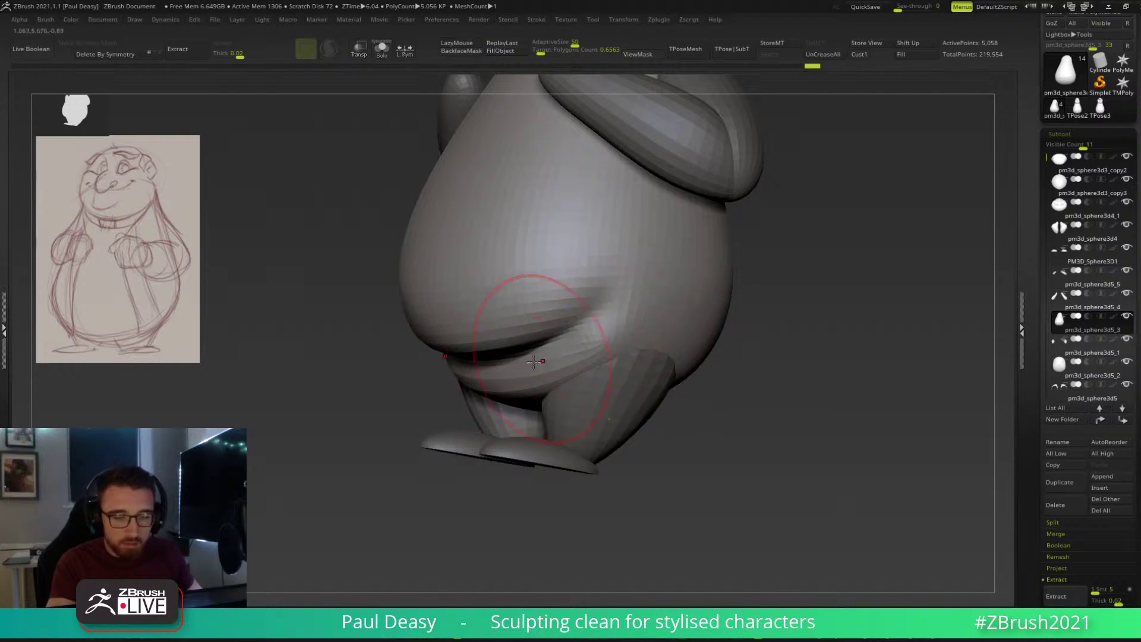
drag(743, 279, 595, 357)
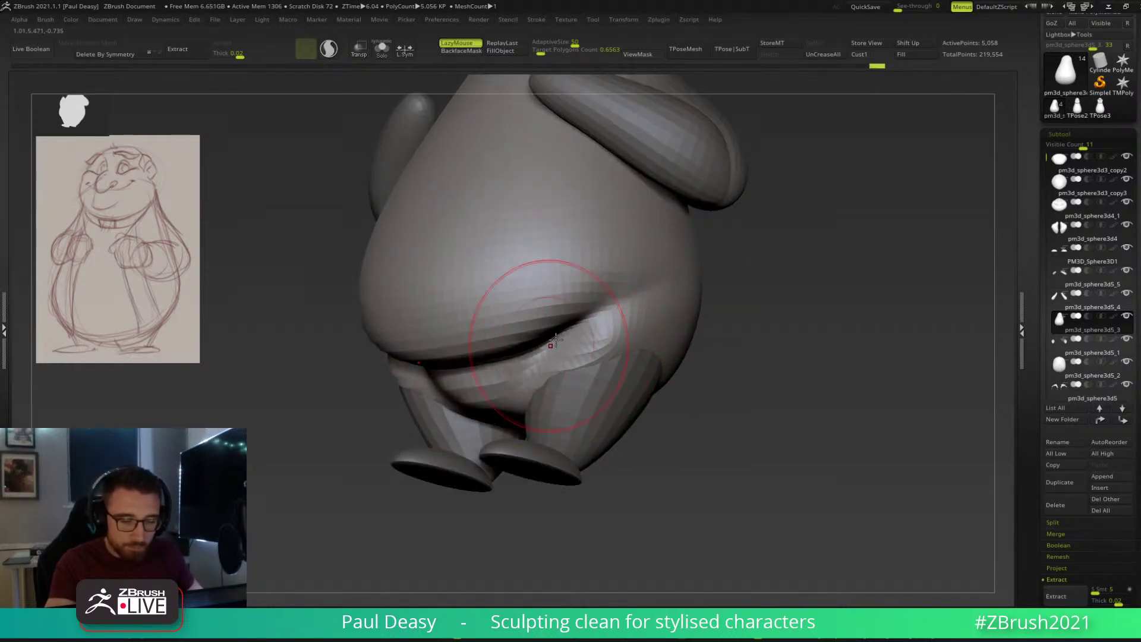
mouse_move(523, 319)
mouse_down()
mouse_move(537, 360)
mouse_move(485, 357)
mouse_up()
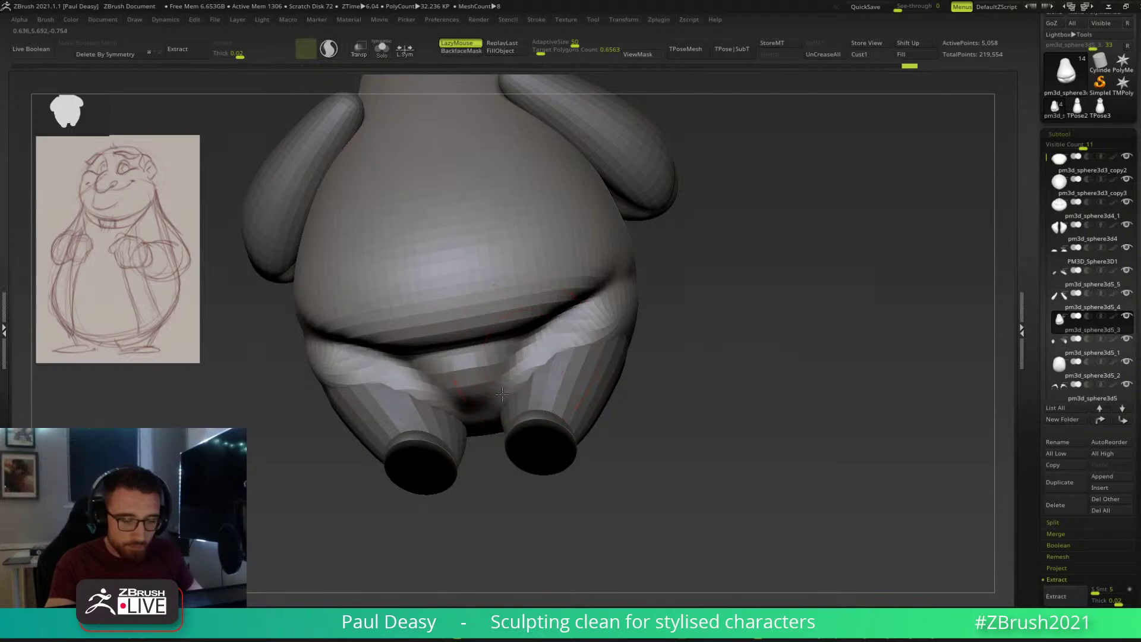
mouse_move(673, 352)
mouse_down()
mouse_move(552, 327)
mouse_move(569, 310)
mouse_up()
Reshape the hips and lower belly with the Move brush so the fold blends into the sides.
key(space)
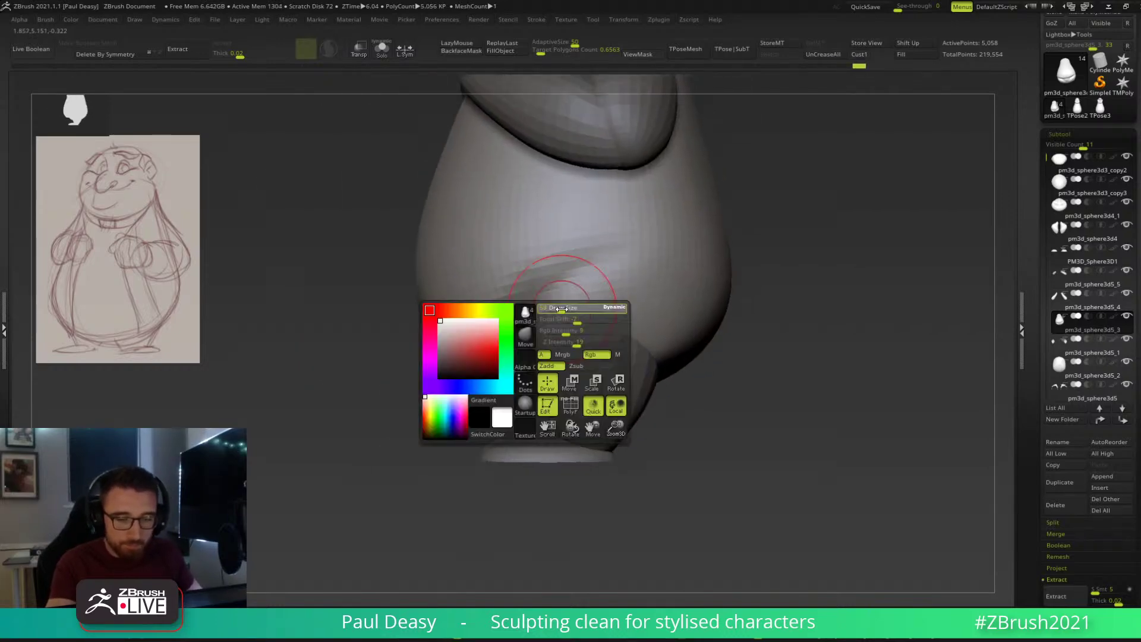
mouse_move(582, 257)
mouse_down()
mouse_move(713, 389)
mouse_move(690, 392)
mouse_up()
mouse_move(618, 394)
mouse_down()
mouse_move(624, 387)
mouse_move(535, 374)
mouse_up()
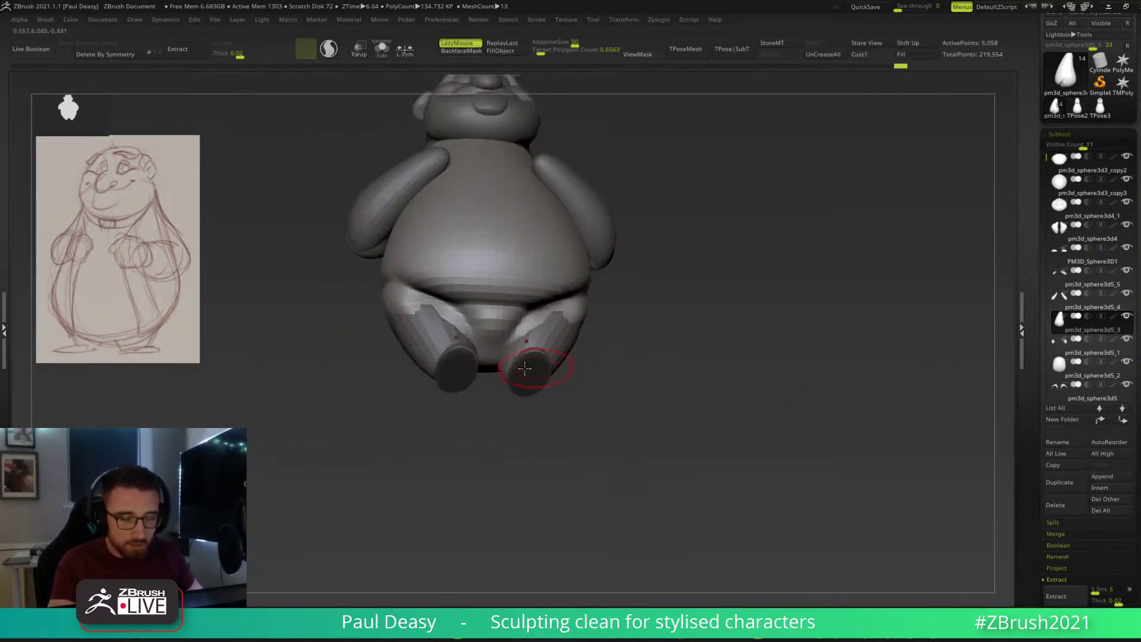
shift+drag(642, 337, 599, 353)
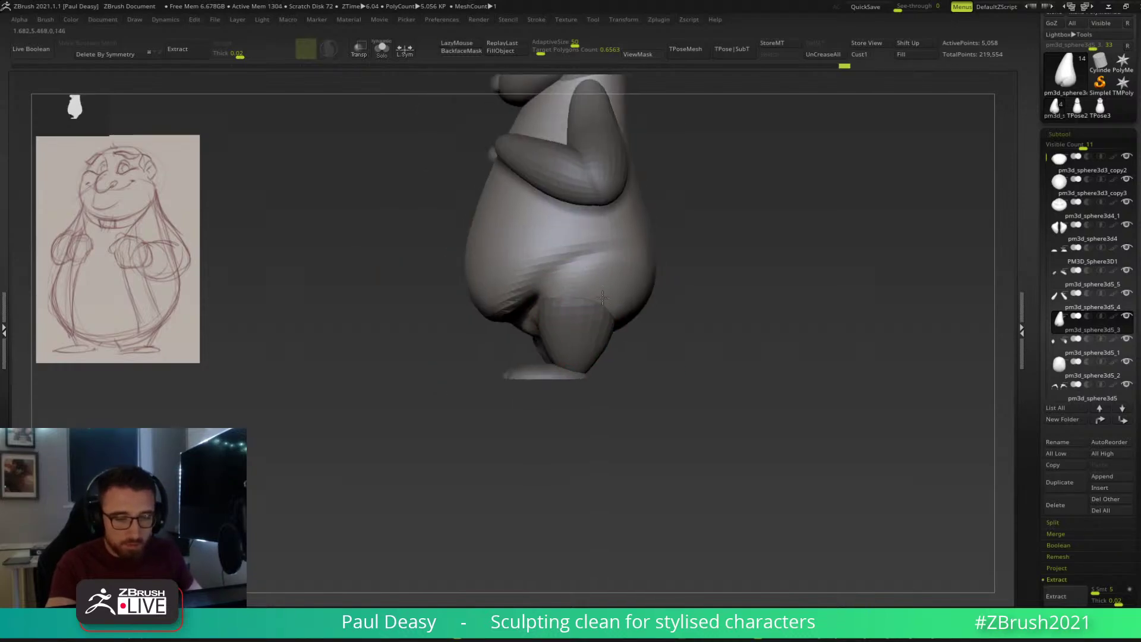
drag(593, 303, 585, 288)
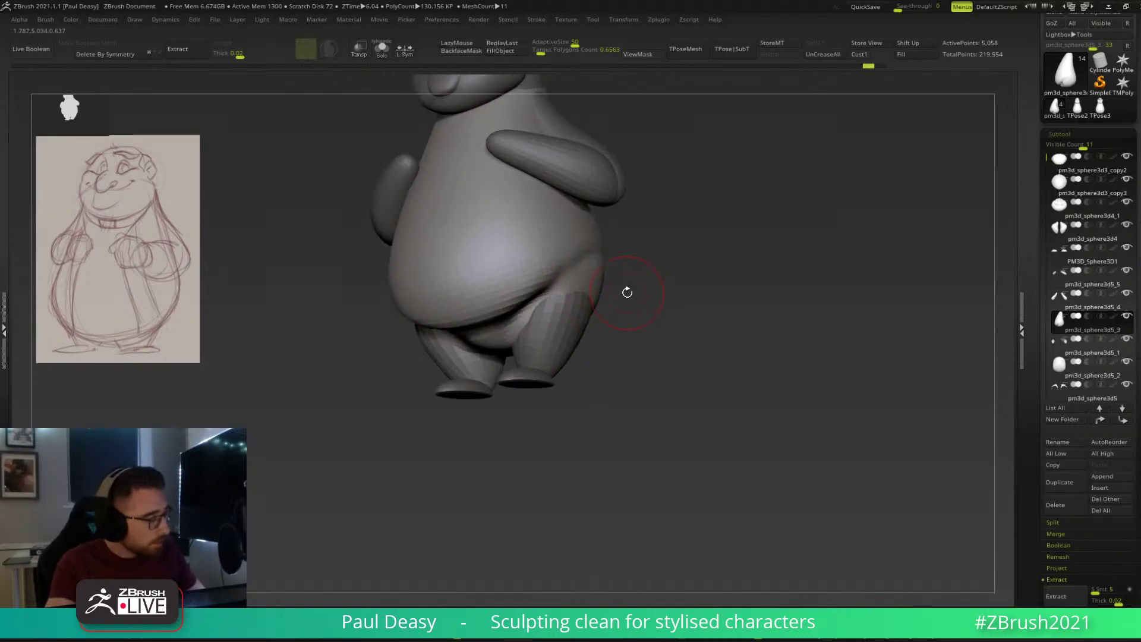
key(l)
drag(652, 288, 600, 271)
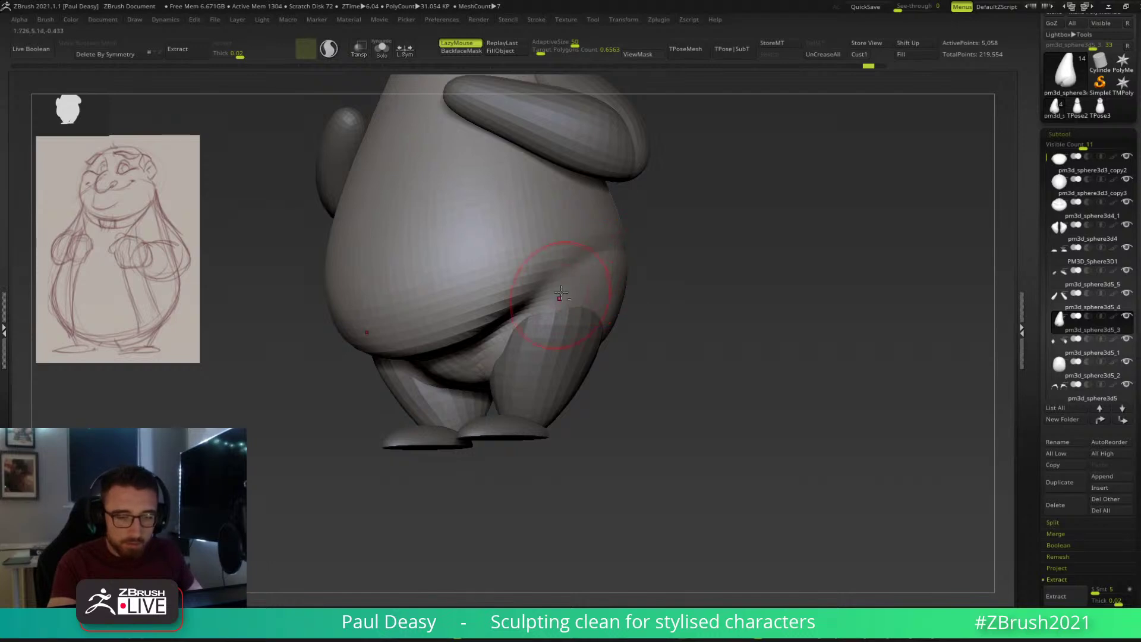
Refine the torso at the hip, select the legs, and adjust how they meet the belly fold.
mouse_move(675, 285)
mouse_down()
mouse_move(589, 345)
mouse_move(580, 321)
mouse_move(596, 317)
mouse_move(617, 251)
mouse_up()
alt+click(552, 328)
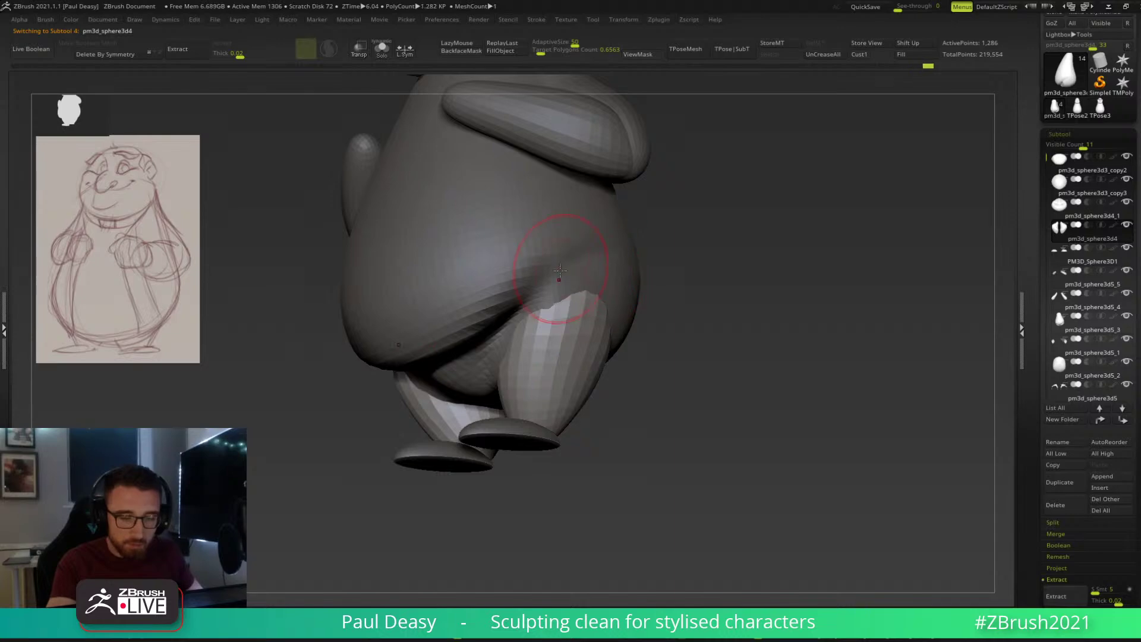
mouse_move(728, 270)
mouse_down()
mouse_move(708, 354)
mouse_move(645, 357)
mouse_up()
Return to the torso subtool and work over its back with the ClayBuildup brush.
alt+click(660, 335)
key(b)
key(c)
key(b)
key(s)
drag(658, 287, 584, 301)
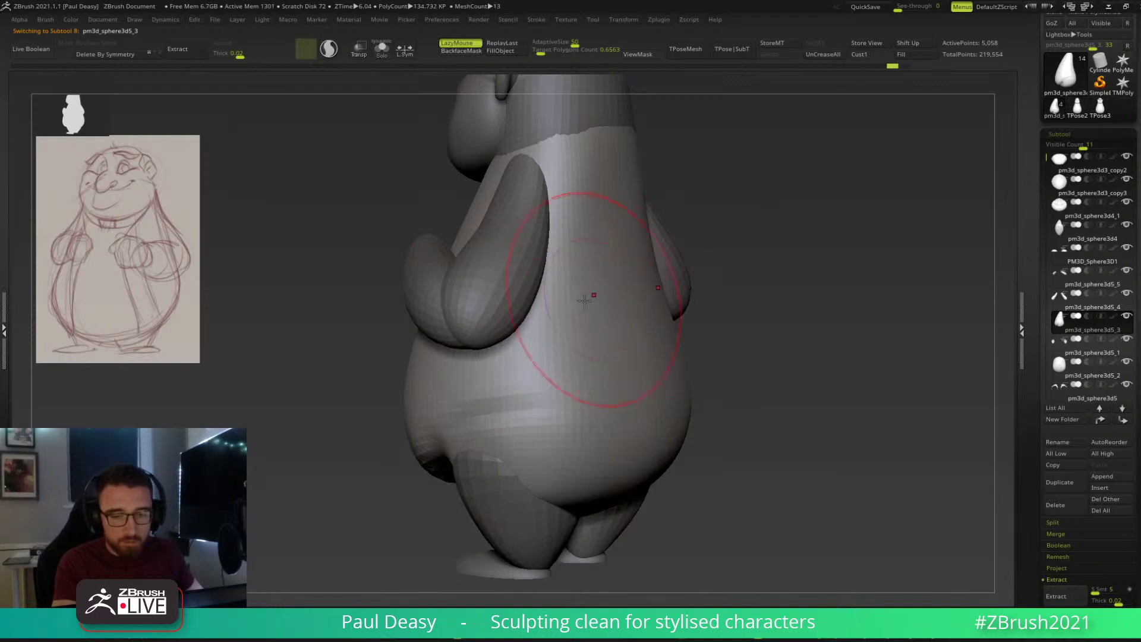
Isolate the torso, refine its surface, subdivide it again, and show the whole character.
drag(745, 342, 764, 377)
key(alt+s)
mouse_move(660, 372)
mouse_down()
mouse_move(697, 380)
mouse_move(669, 374)
mouse_up()
key(ctrl+d)
key(alt+s)
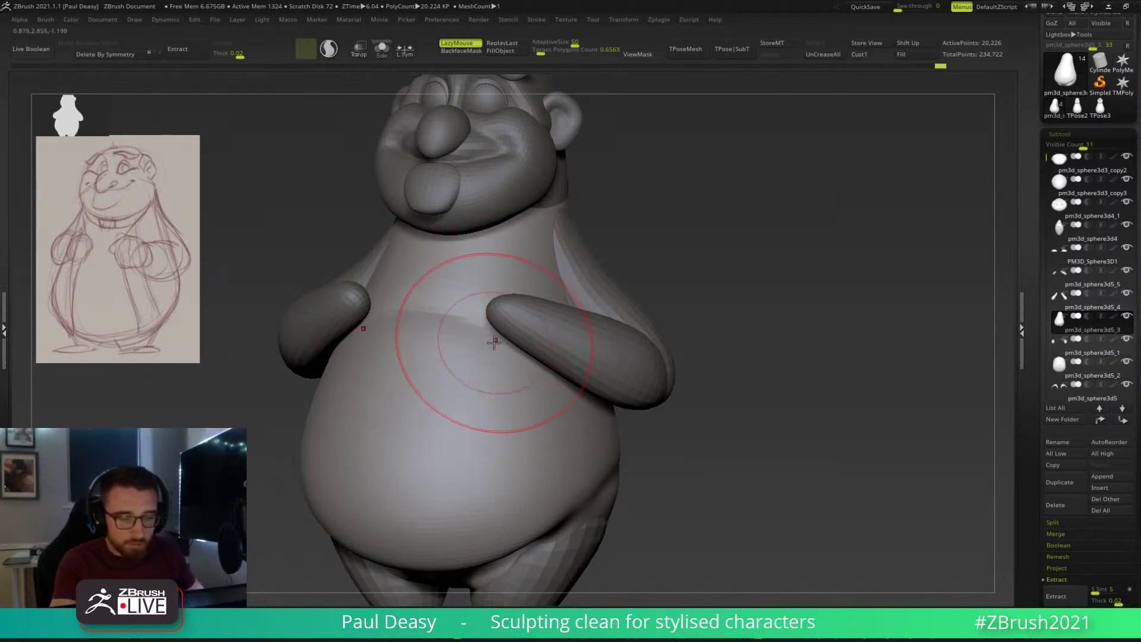
Isolate the torso, sculpt a line across the chest, and subdivide the mesh once more.
key(alt+s)
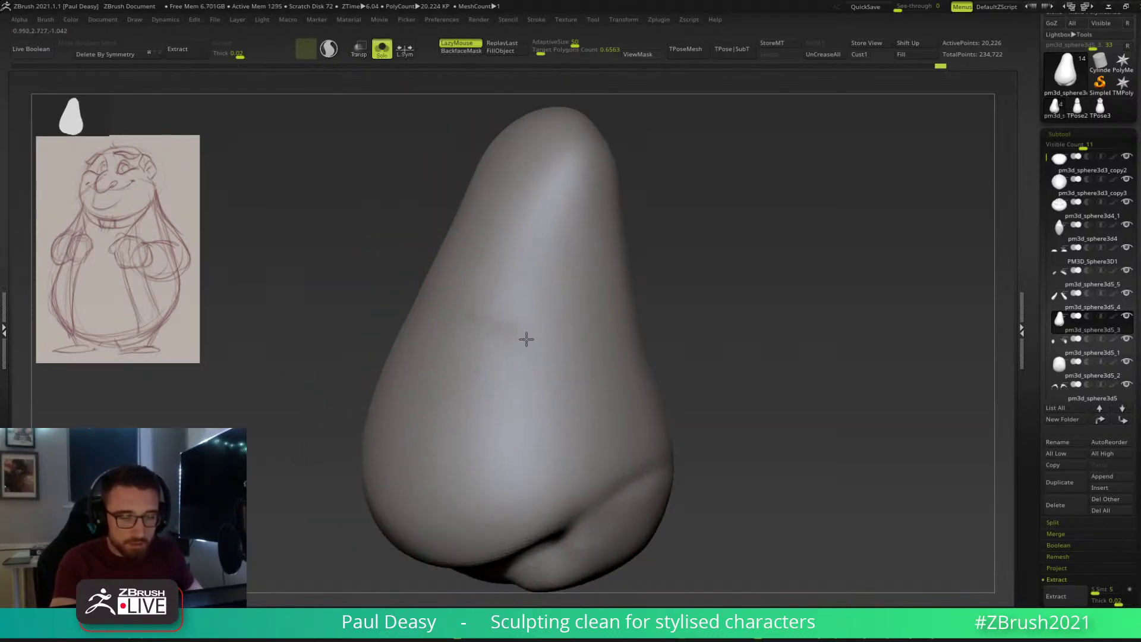
right_drag(527, 336, 458, 319)
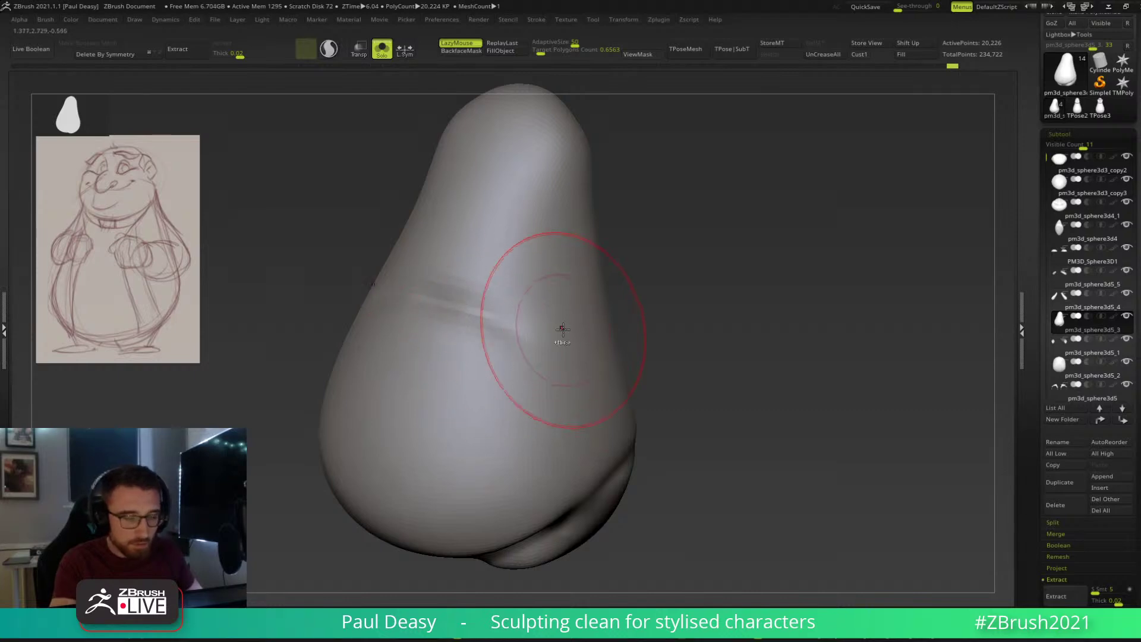
key(ctrl+d)
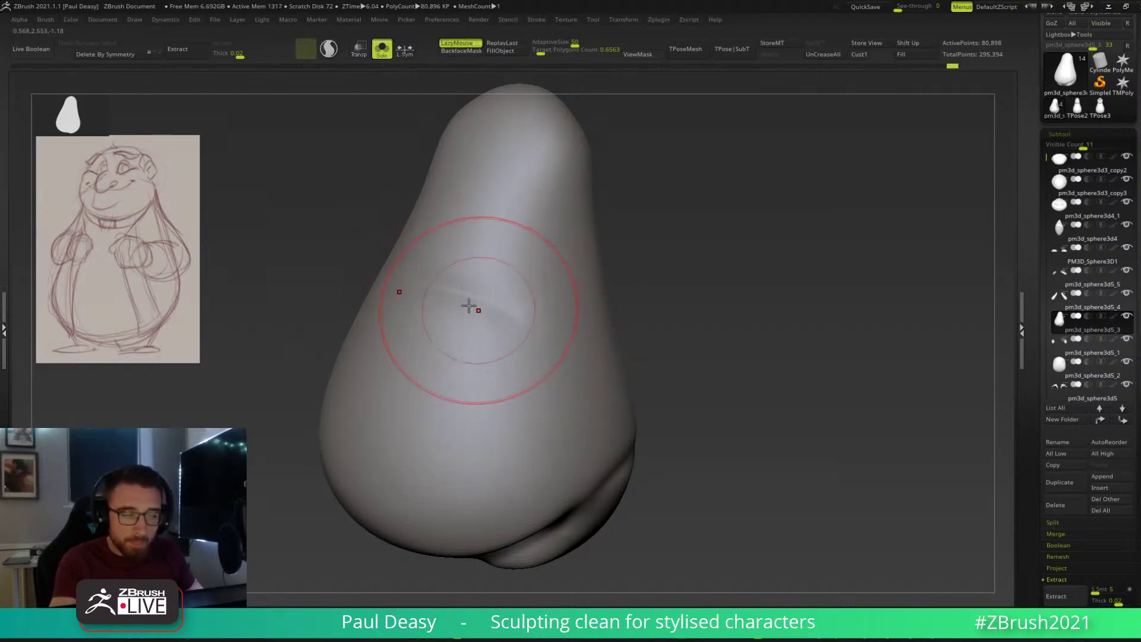
Reduce the brush size, sculpt along the torso's chest crease, and smooth the surface around it.
right_drag(594, 344, 523, 331)
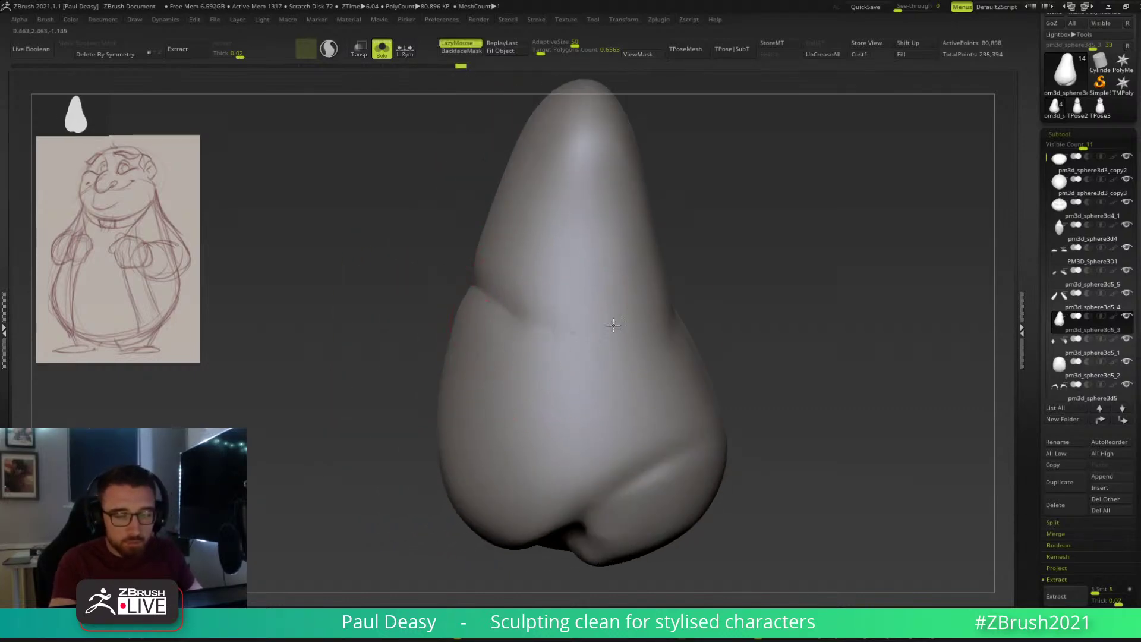
mouse_move(565, 326)
right_down()
mouse_move(736, 280)
mouse_move(759, 319)
mouse_move(755, 342)
right_up()
key([)
drag(512, 325, 439, 368)
shift+drag(679, 347, 506, 368)
shift+drag(394, 400, 571, 386)
drag(770, 348, 748, 353)
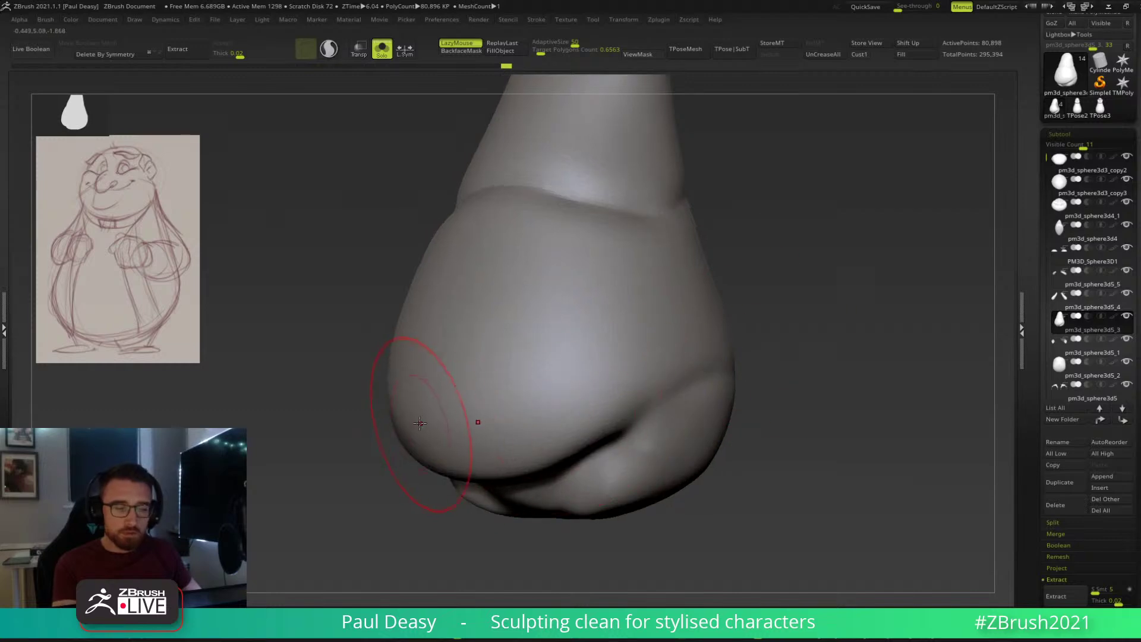
Try sculpting a crease across the lower belly, and undo the mask painted over the belly.
drag(408, 416, 660, 343)
drag(449, 414, 618, 370)
mouse_move(773, 380)
mouse_down()
mouse_move(758, 380)
mouse_move(821, 357)
mouse_up()
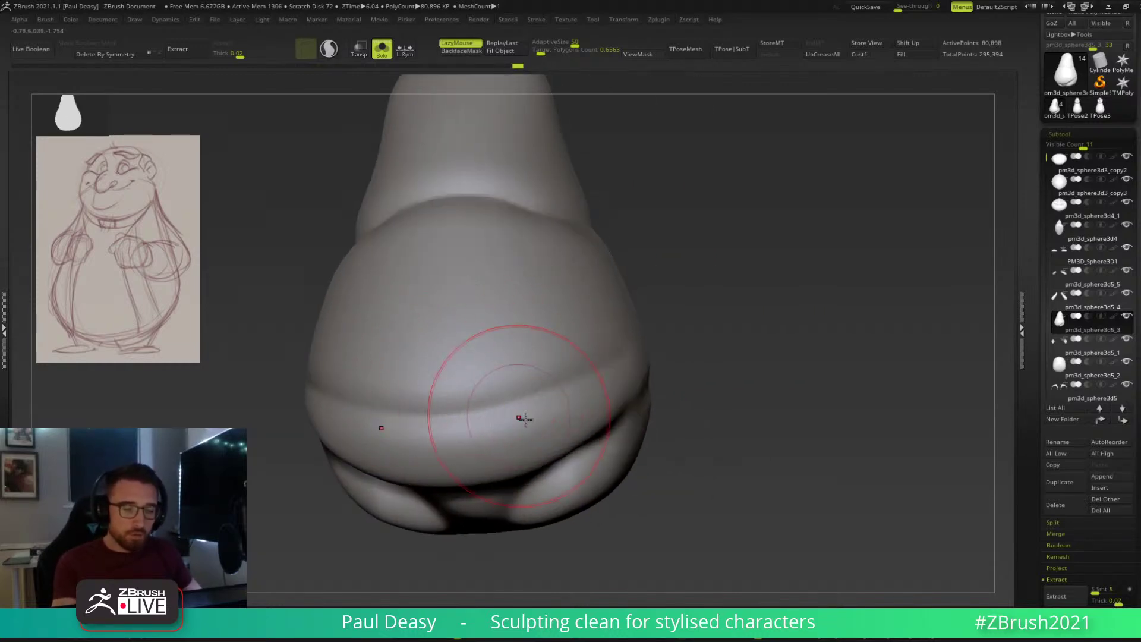
mouse_move(337, 363)
ctrl+mouse_down()
mouse_move(540, 370)
mouse_move(544, 357)
ctrl+mouse_up()
key(ctrl+z)
drag(713, 385, 736, 383)
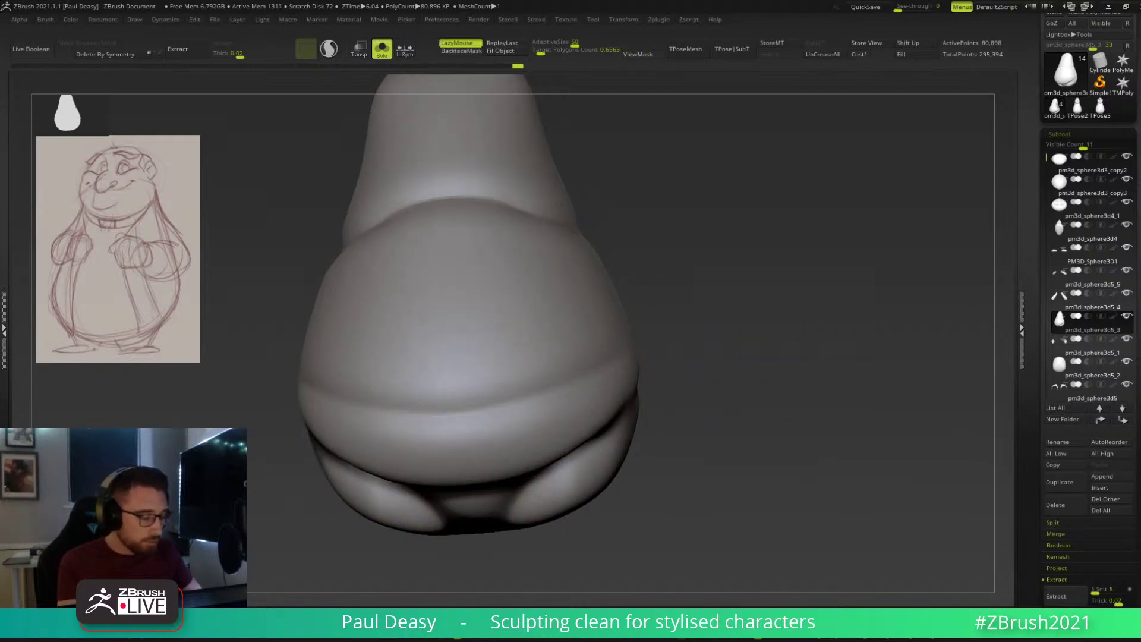
Mask around the front of the belly and pull the exposed roll out over the lower crease.
key(l)
key(ctrl+h)
key(ctrl+h)
key(ctrl+h)
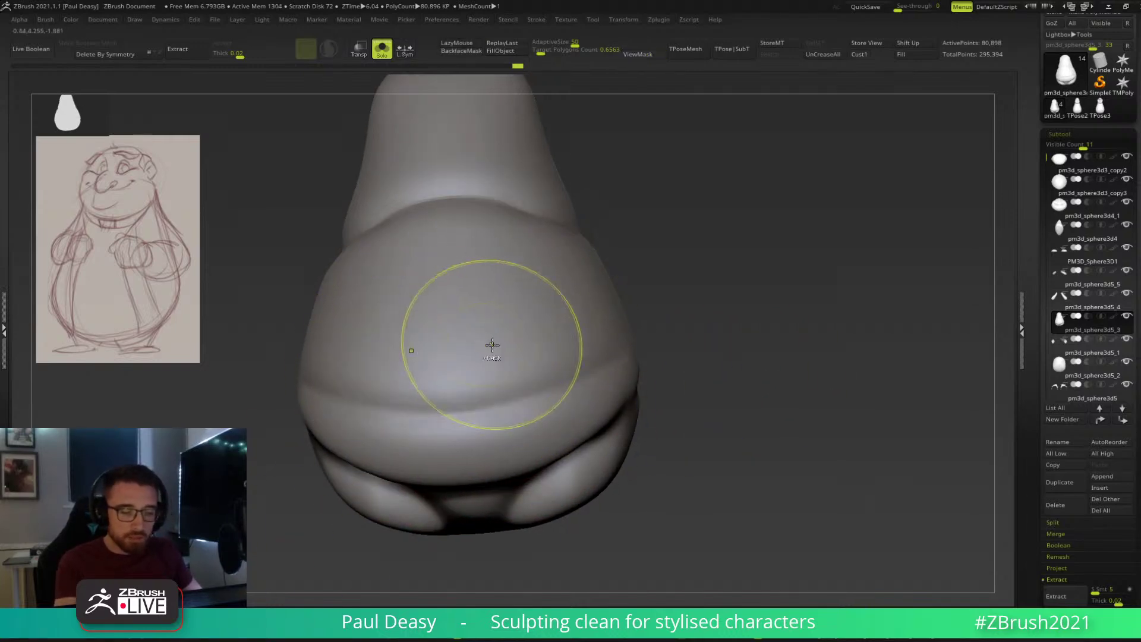
drag(715, 306, 673, 343)
key(space)
mouse_move(461, 445)
mouse_down()
mouse_move(444, 445)
mouse_move(597, 407)
mouse_up()
key(l)
mouse_move(783, 362)
mouse_down()
mouse_move(797, 357)
mouse_move(566, 379)
mouse_move(459, 437)
mouse_up()
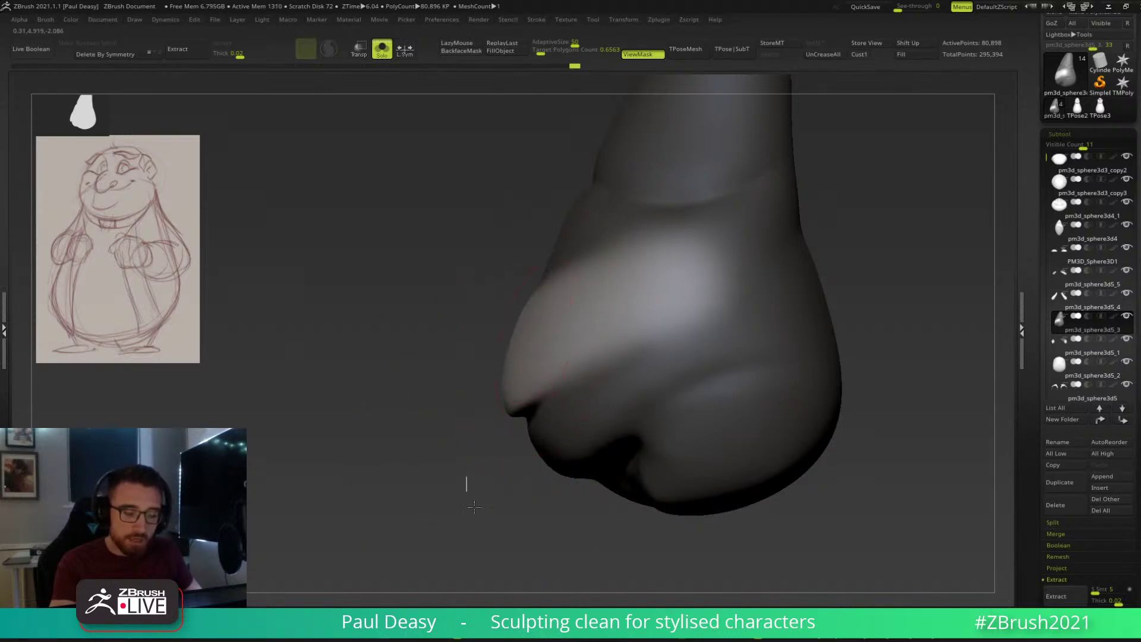
key(ctrl+h)
shift+drag(571, 450, 690, 408)
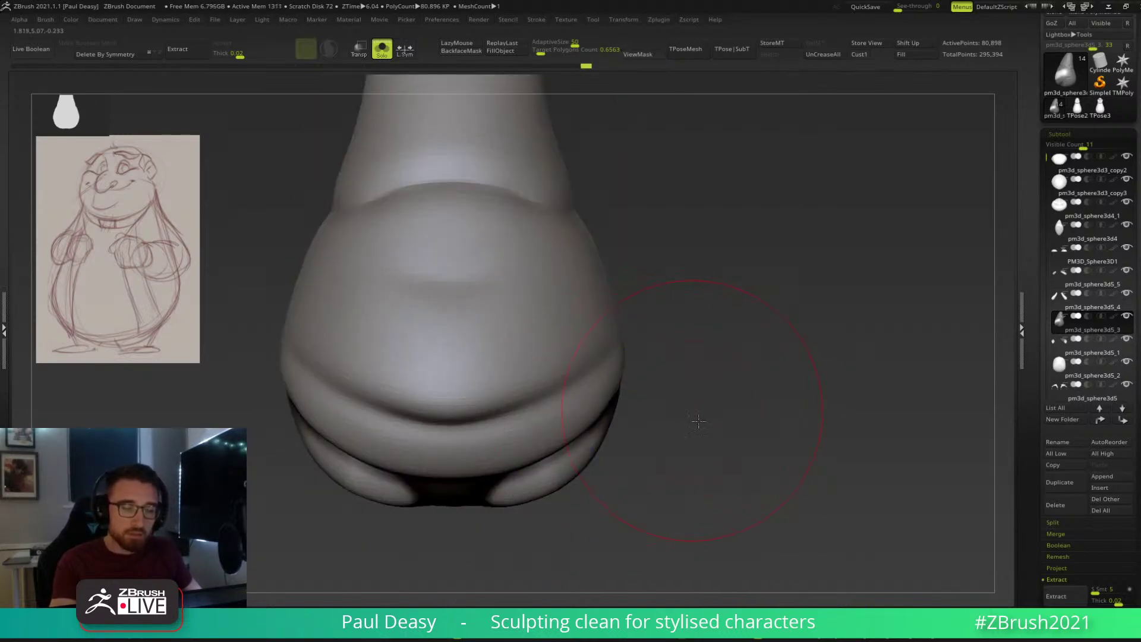
Show the whole character and examine the belly roll from the side.
key(space)
key(space)
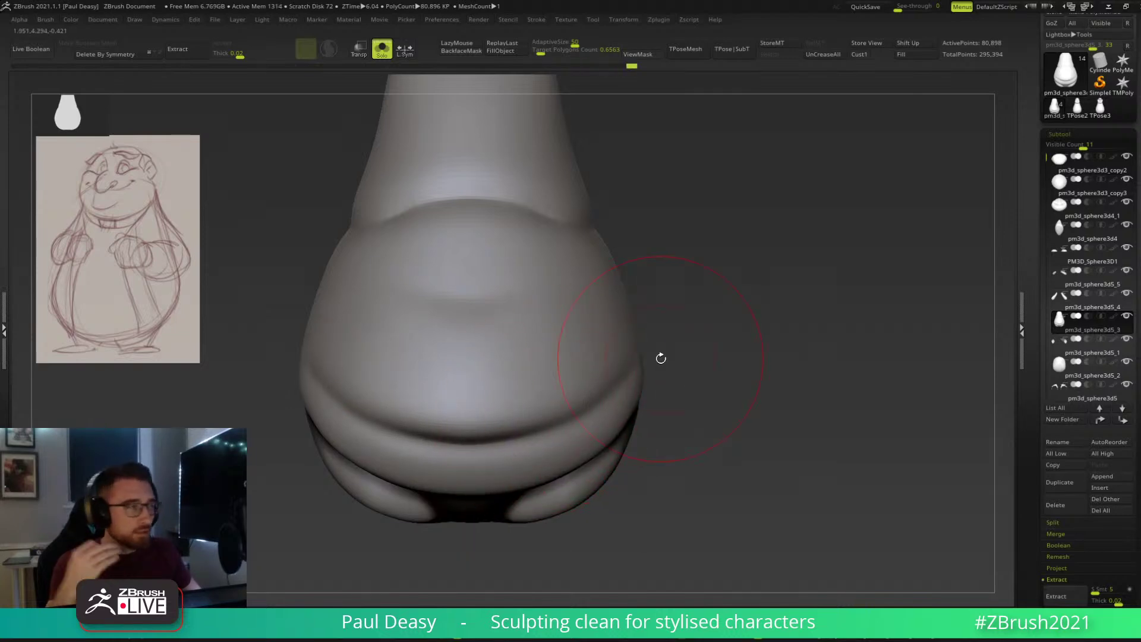
drag(706, 355, 668, 365)
key(alt+s)
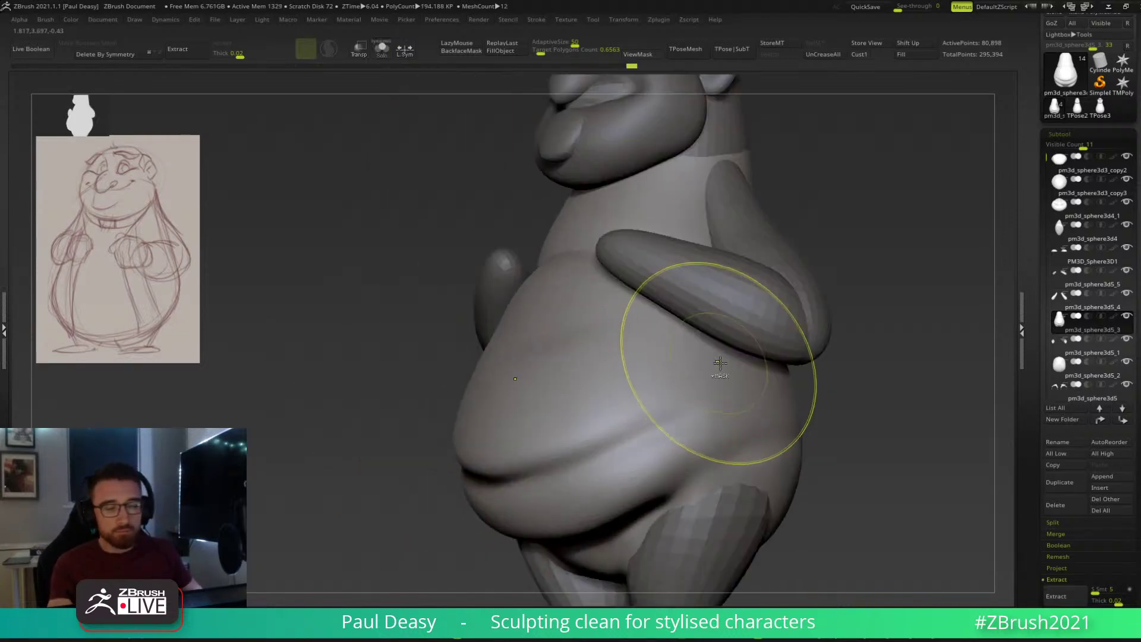
alt+drag(886, 415, 813, 395)
Undo the belly roll and crease sculpting, and check the earlier torso shape from the front and side.
key(ctrl+z)
key(ctrl+z)
key(ctrl+z)
key(ctrl+z)
key(ctrl+z)
key(ctrl+z)
key(ctrl+z)
key(ctrl+z)
key(ctrl+z)
key(ctrl+z)
key(ctrl+z)
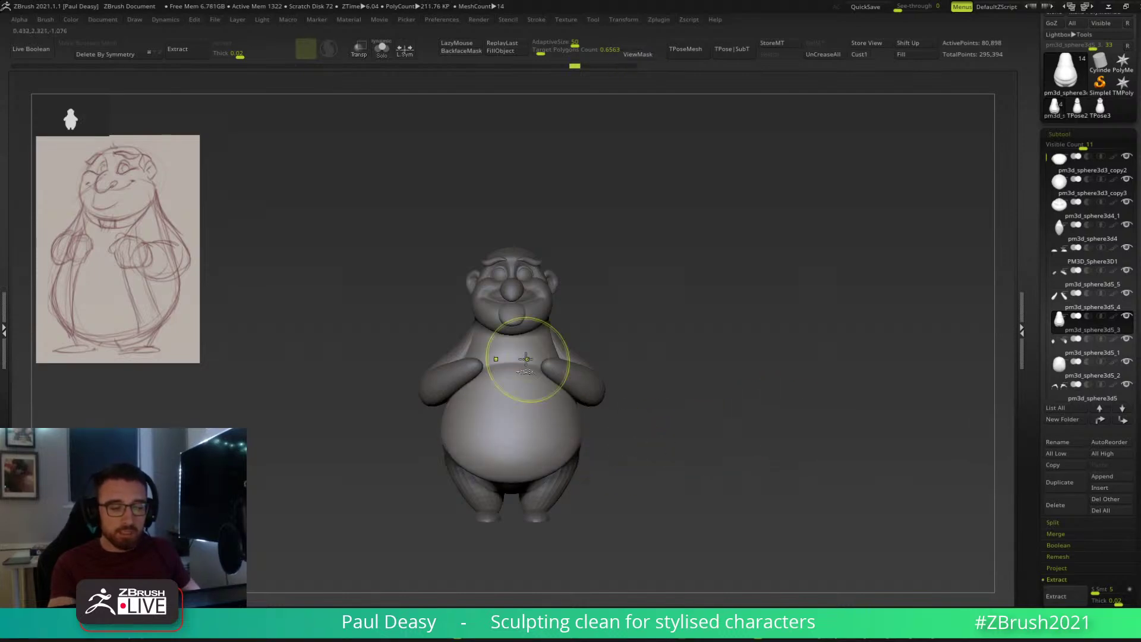
shift+drag(683, 414, 550, 423)
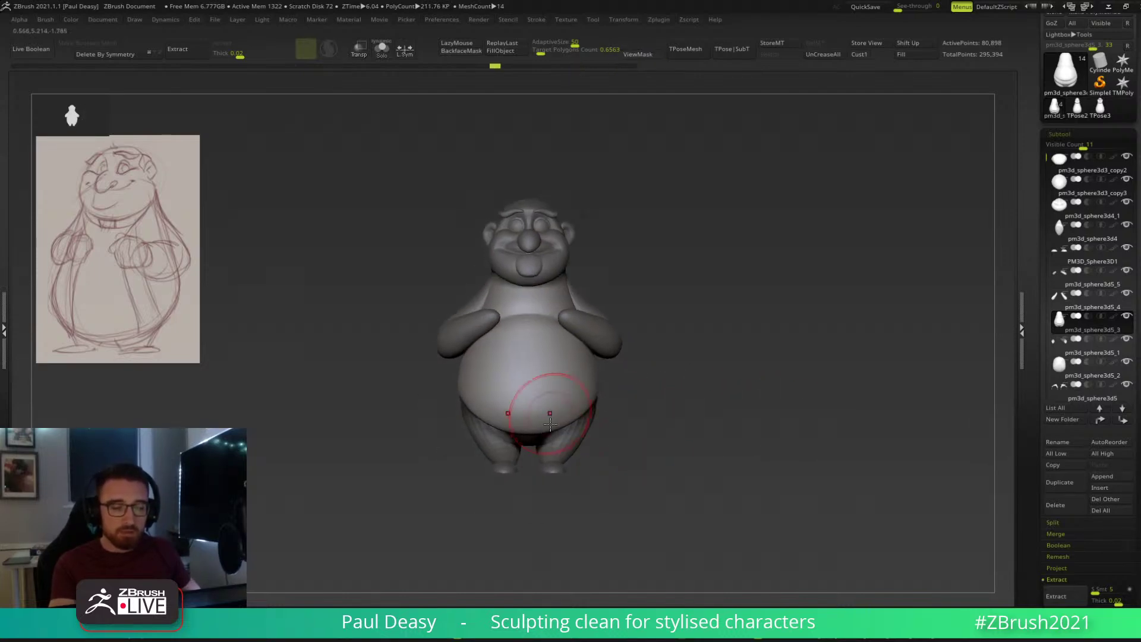
drag(649, 443, 609, 431)
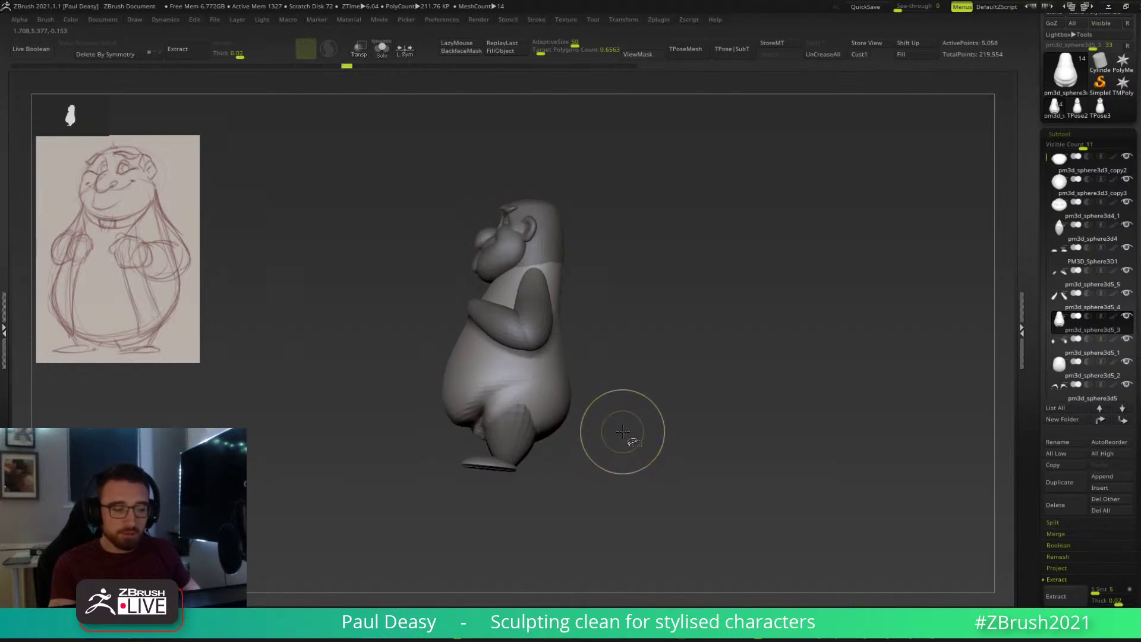
Redo the torso edits up to the smooth, subdivided belly without the lower roll.
key(ctrl+shift+z)
key(ctrl+shift+z)
key(ctrl+shift+z)
key(ctrl+shift+z)
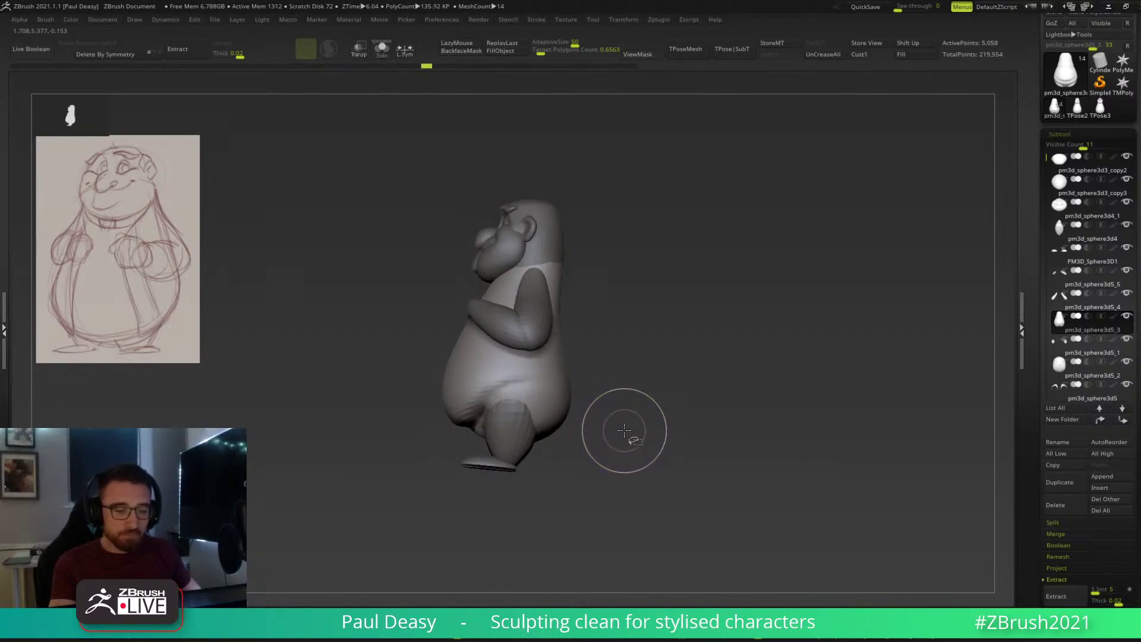
key(ctrl+shift+z)
key(ctrl+shift+z)
key(ctrl+shift+z)
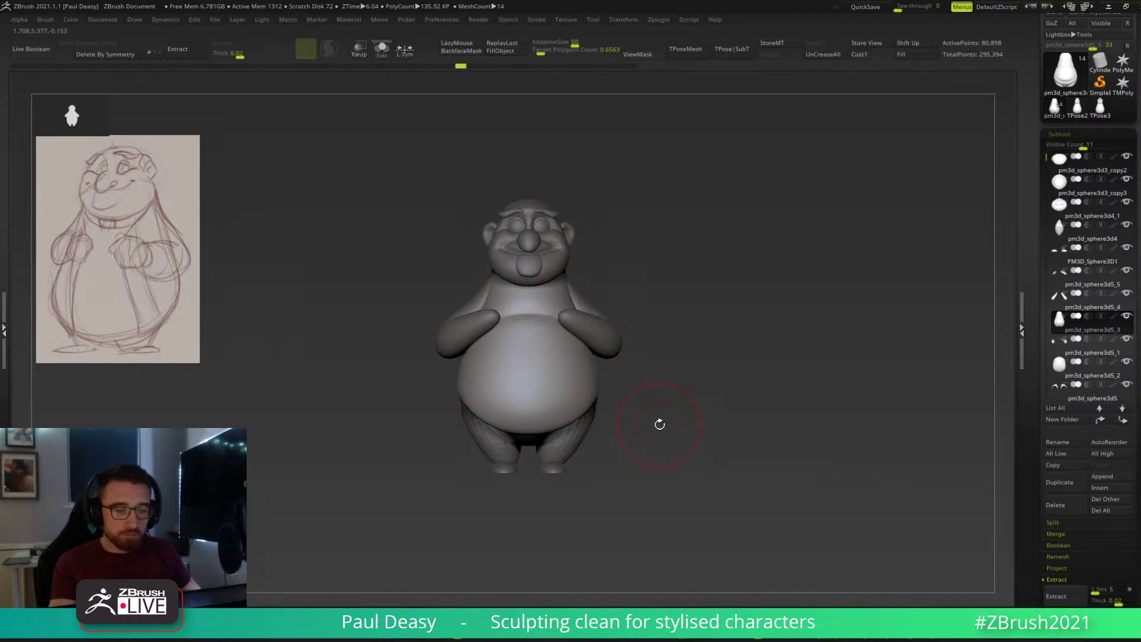
Set the target polygon count to 0.7731 and ZRemesh the torso.
drag(660, 424, 662, 428)
drag(540, 54, 598, 46)
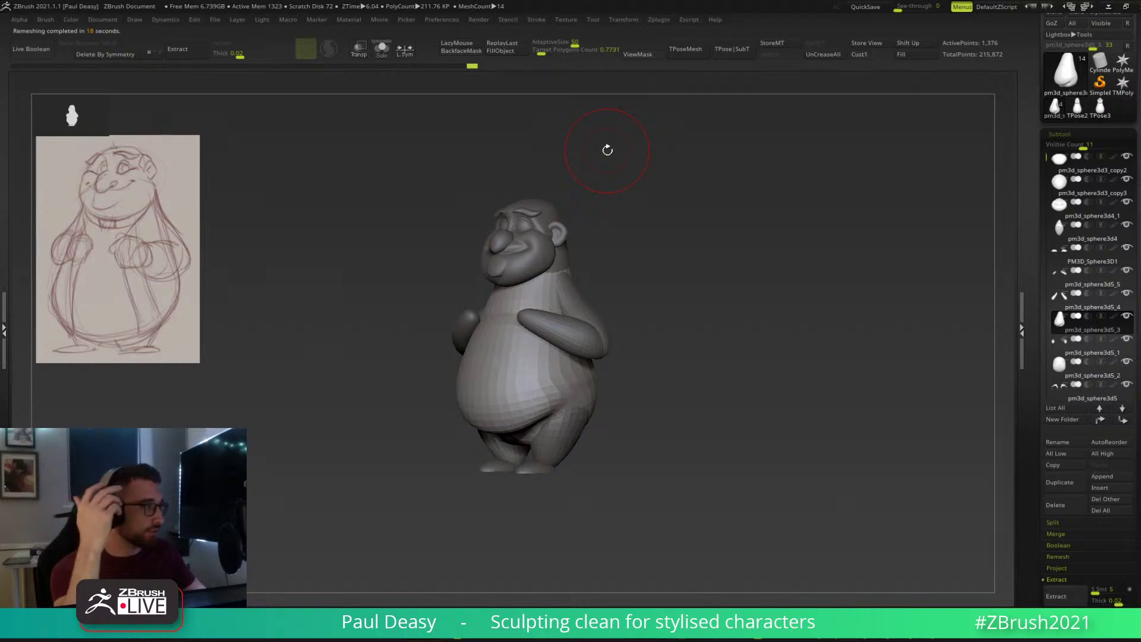
mouse_move(720, 325)
mouse_down()
mouse_move(724, 341)
mouse_move(643, 317)
mouse_move(638, 384)
mouse_move(569, 389)
mouse_move(553, 356)
mouse_up()
Adjust the brush size and reshape the remeshed belly with the Move brush, working from below and the side.
key(space)
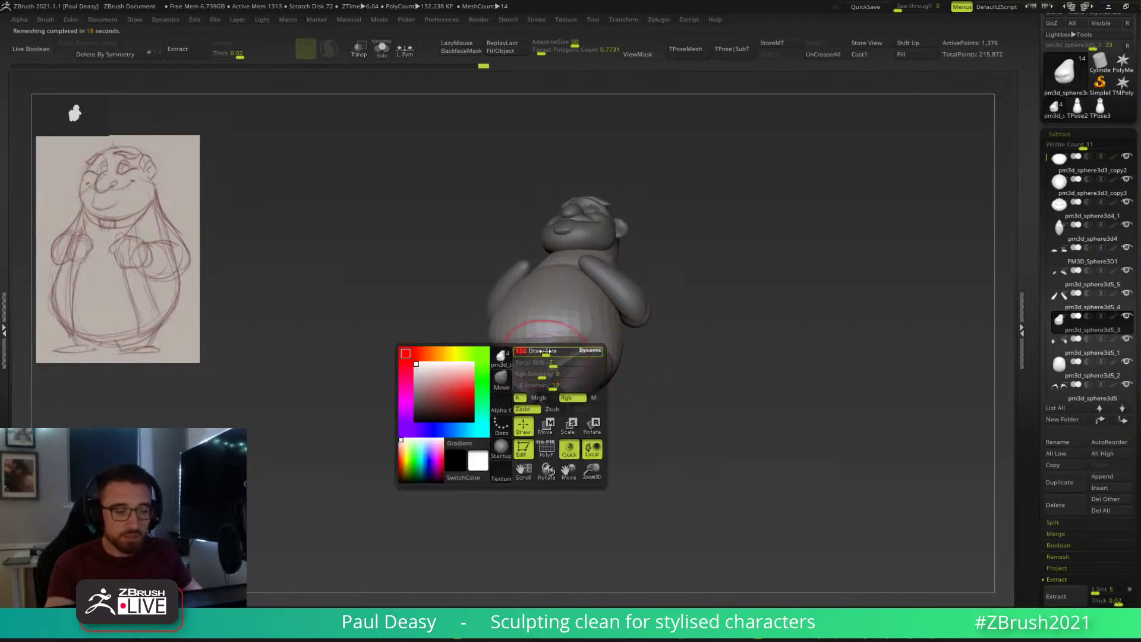
mouse_move(721, 349)
mouse_down()
mouse_move(573, 382)
mouse_move(565, 356)
mouse_up()
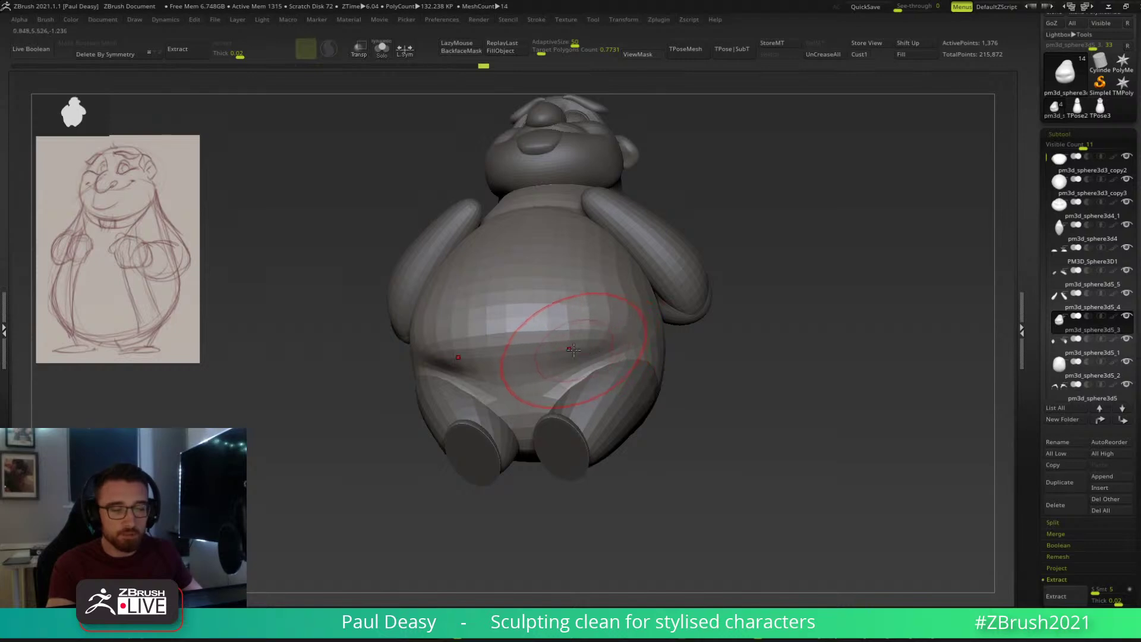
key(space)
mouse_move(690, 380)
mouse_down()
mouse_move(601, 392)
mouse_move(683, 372)
mouse_move(618, 357)
mouse_move(555, 305)
mouse_up()
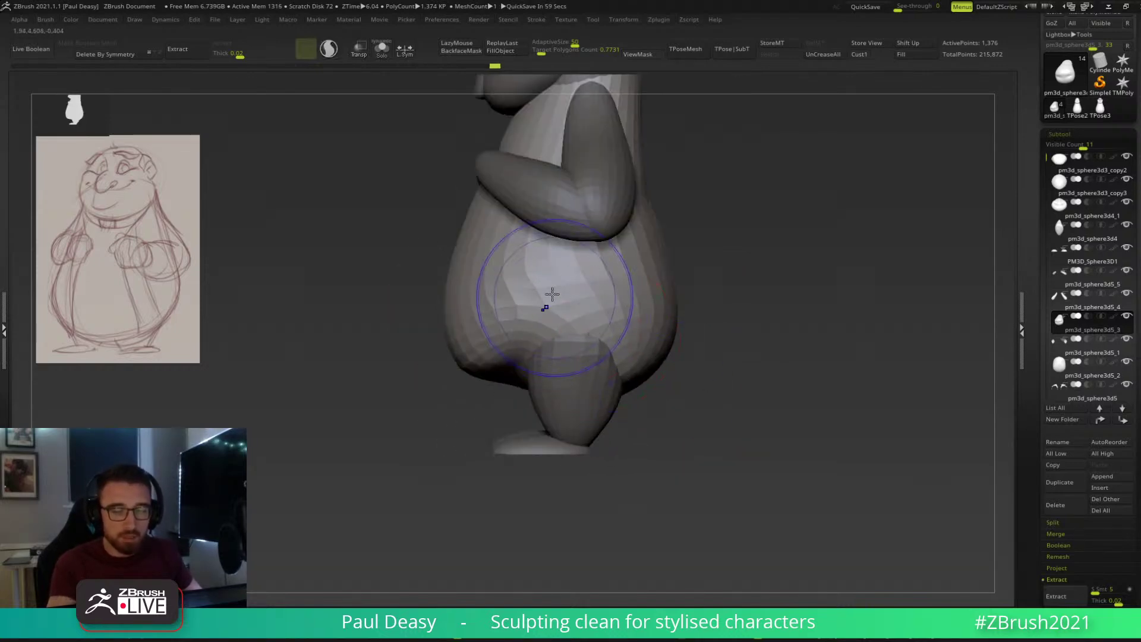
drag(444, 301, 471, 293)
mouse_move(684, 330)
mouse_down()
mouse_move(497, 341)
mouse_move(630, 344)
mouse_move(834, 380)
mouse_move(796, 422)
mouse_move(784, 419)
mouse_up()
right_click(622, 272)
Switch to the head subtool, ZRemesh it, and subdivide the new mesh once.
alt+click(542, 270)
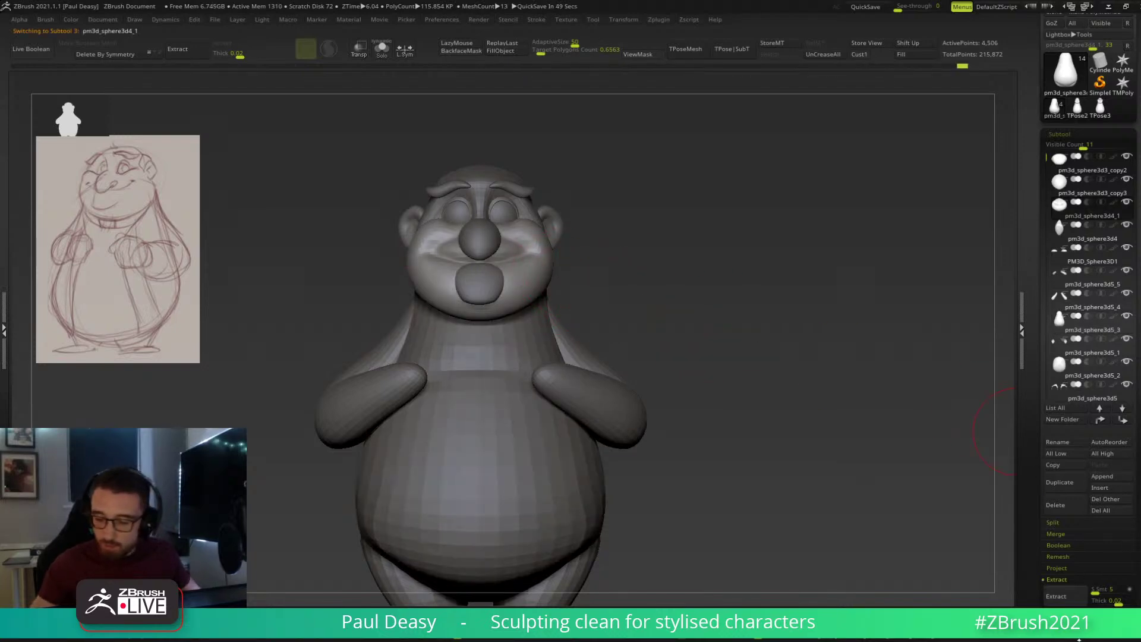
key(super)
key(super)
alt+drag(682, 317, 749, 389)
mouse_move(658, 355)
alt+mouse_down()
mouse_move(716, 349)
mouse_move(725, 376)
alt+mouse_up()
key(space)
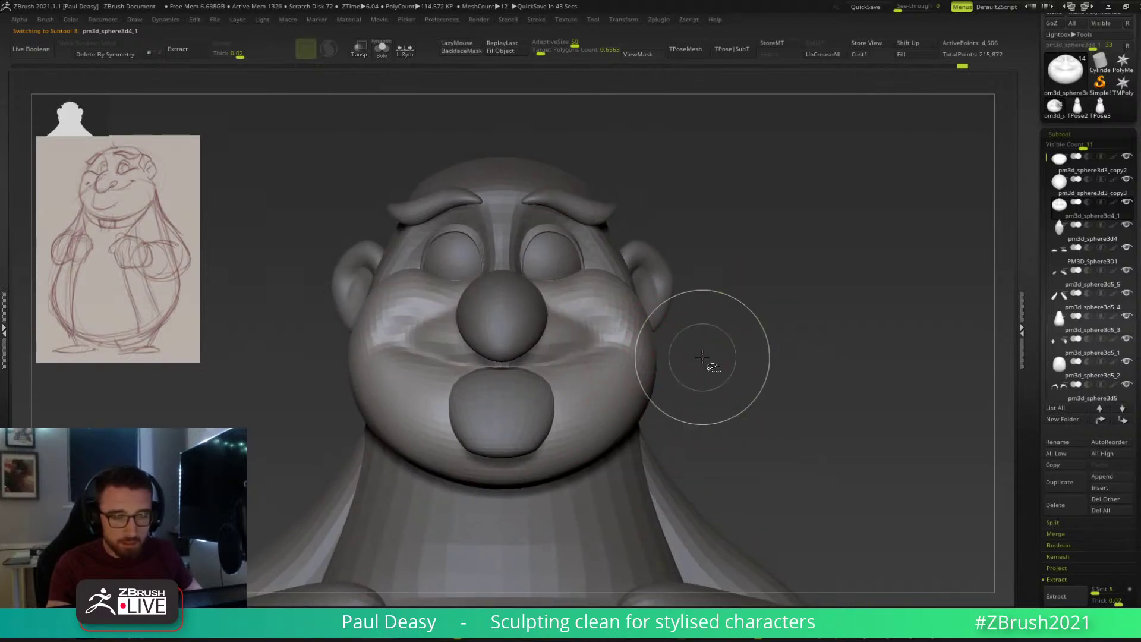
key(z)
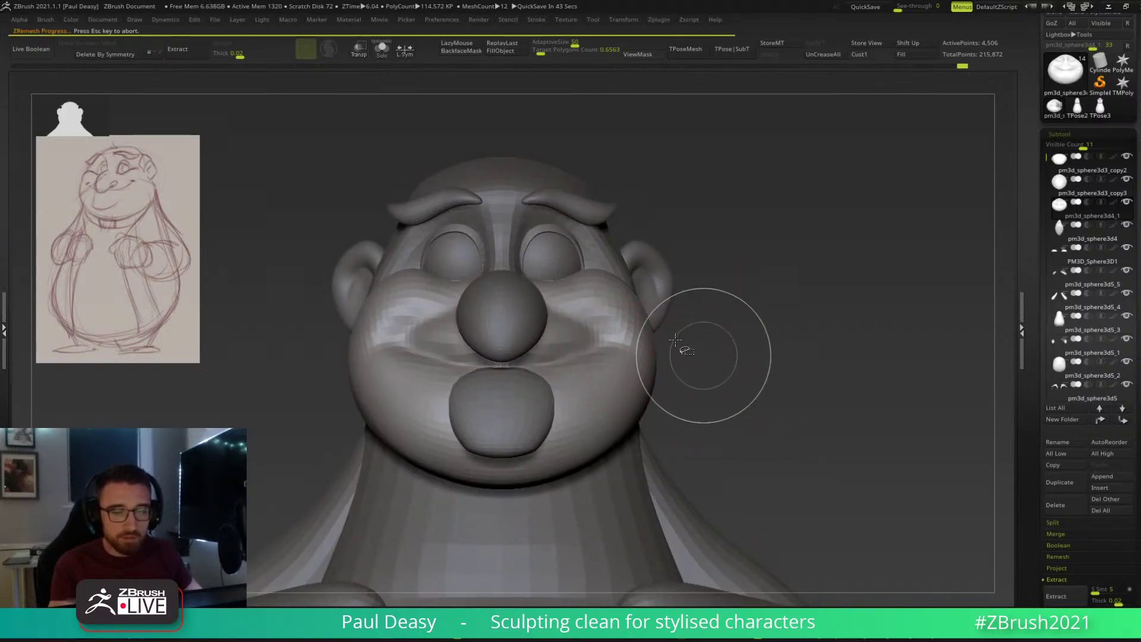
mouse_move(711, 375)
mouse_down()
mouse_move(684, 370)
mouse_move(775, 393)
mouse_up()
key(ctrl+d)
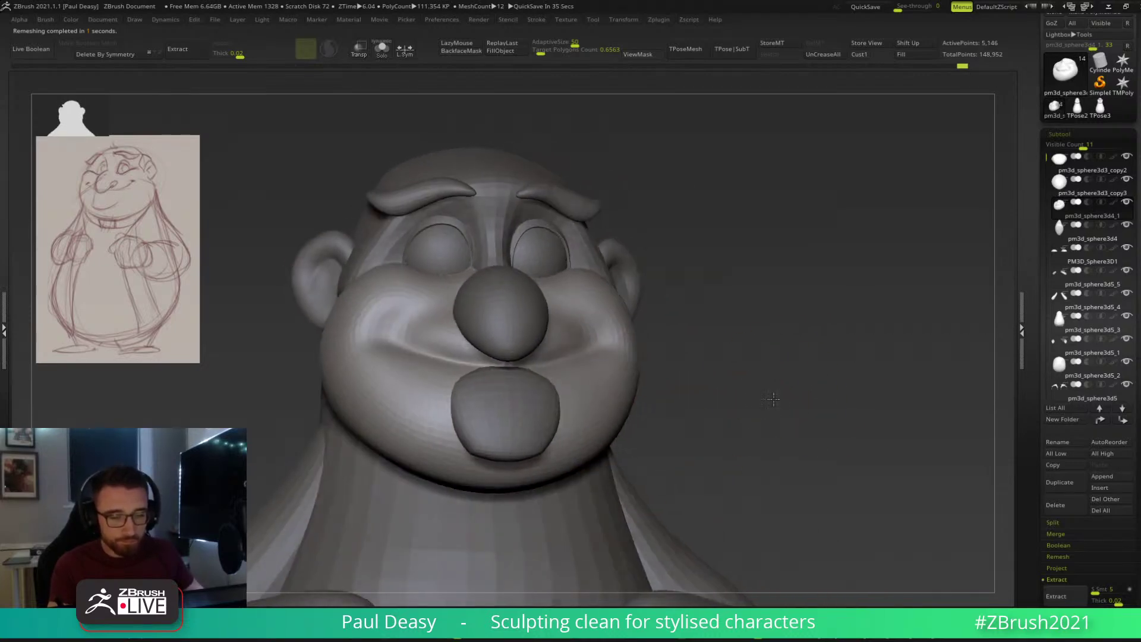
Isolate the head mesh and build up the area above the mouth line with the ClayBuildup brush.
key(alt+shift+s)
drag(756, 418, 590, 418)
key(f)
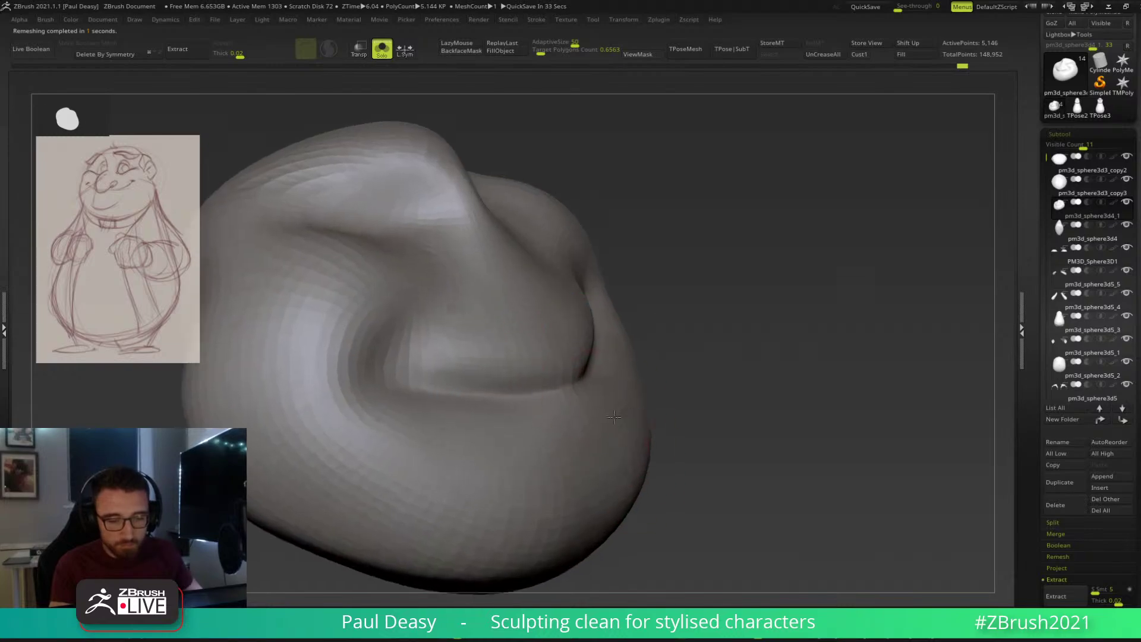
key(b)
key(c)
key(b)
drag(714, 369, 788, 362)
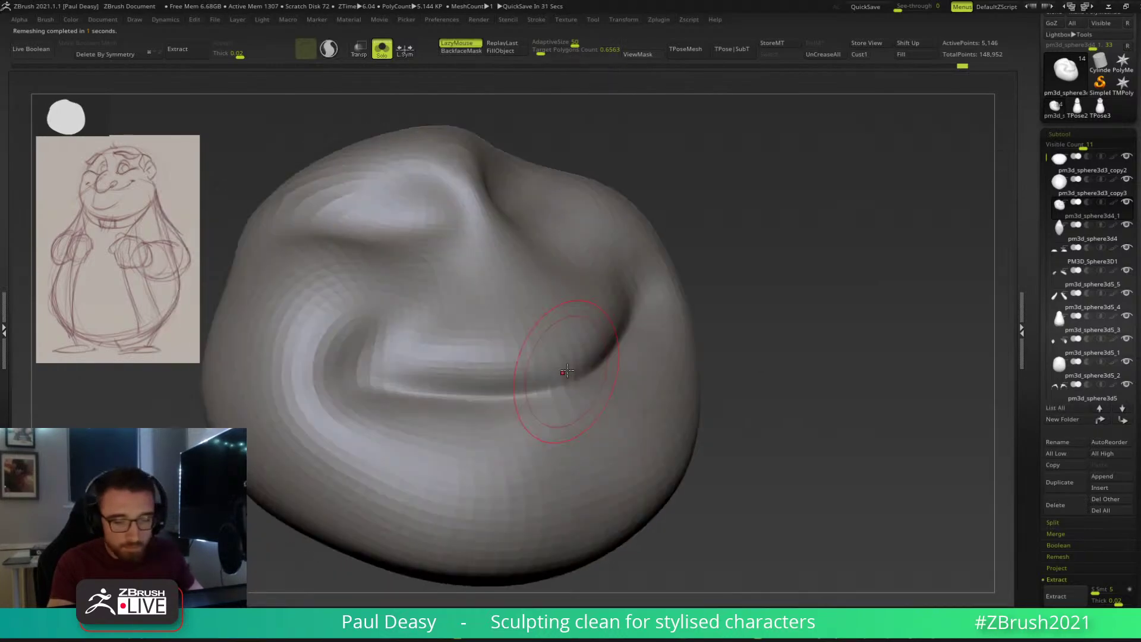
mouse_move(441, 362)
mouse_down()
mouse_move(574, 355)
mouse_move(500, 328)
mouse_move(535, 331)
mouse_move(428, 336)
mouse_move(581, 293)
mouse_up()
key(l)
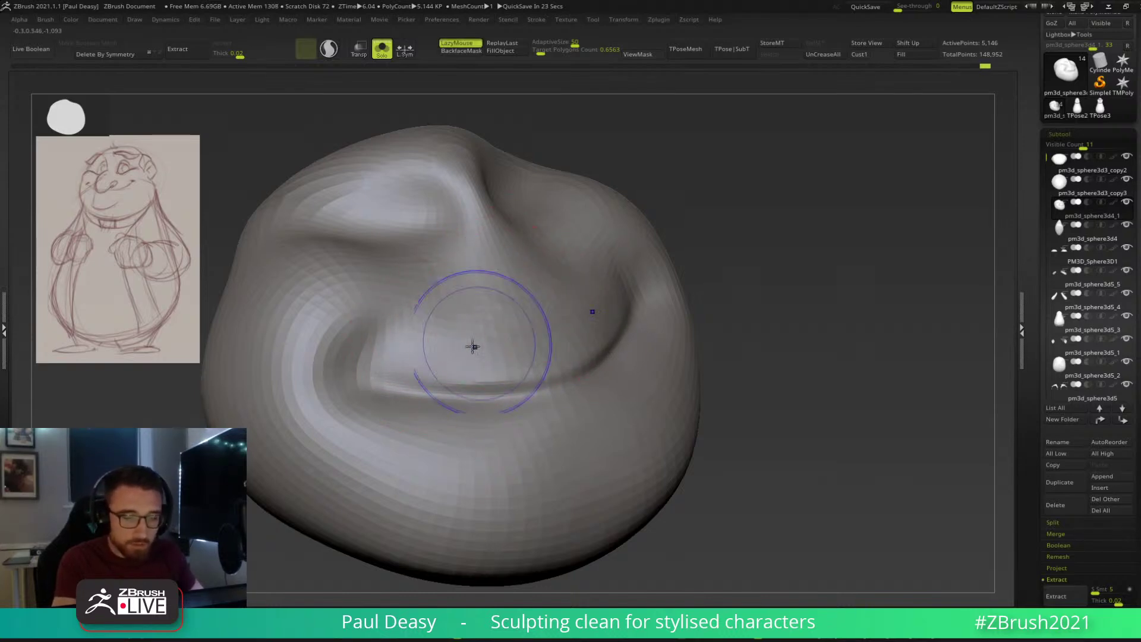
Carve the smiling mouth line from the centre out to the mouth corner with the DamStandard brush.
key(l)
key(b)
key(d)
key(s)
mouse_move(583, 393)
right_down()
mouse_move(528, 408)
mouse_move(498, 401)
right_up()
drag(501, 397, 684, 324)
key(ctrl+z)
mouse_move(478, 400)
mouse_down()
mouse_move(516, 394)
mouse_move(612, 327)
mouse_up()
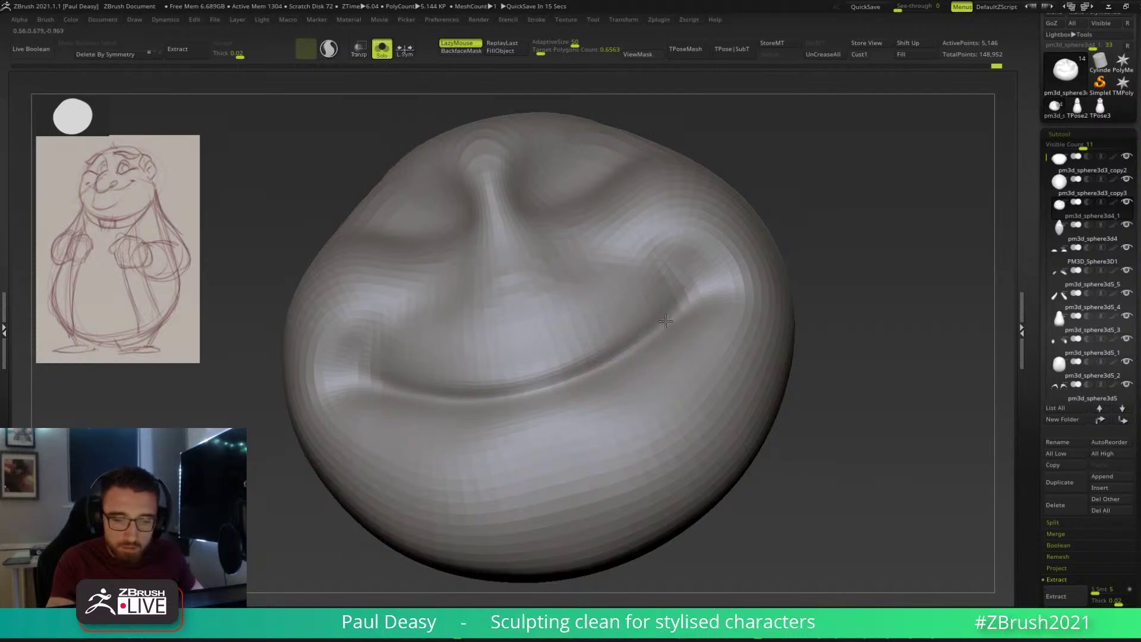
key(space)
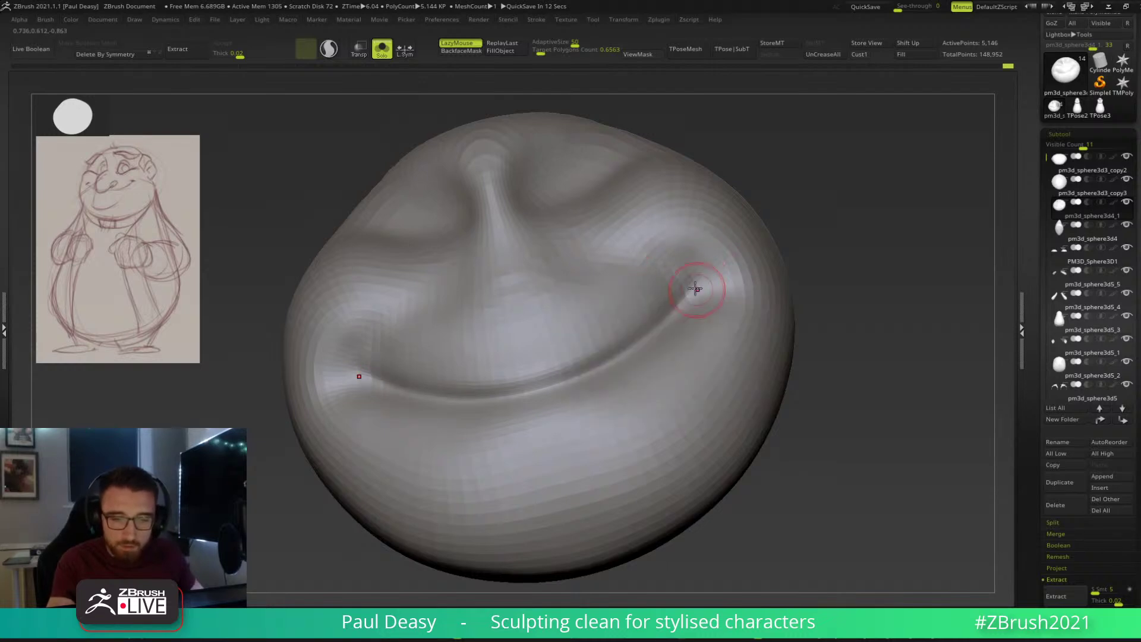
mouse_move(823, 293)
mouse_down()
mouse_move(847, 317)
mouse_move(611, 386)
mouse_up()
key(l)
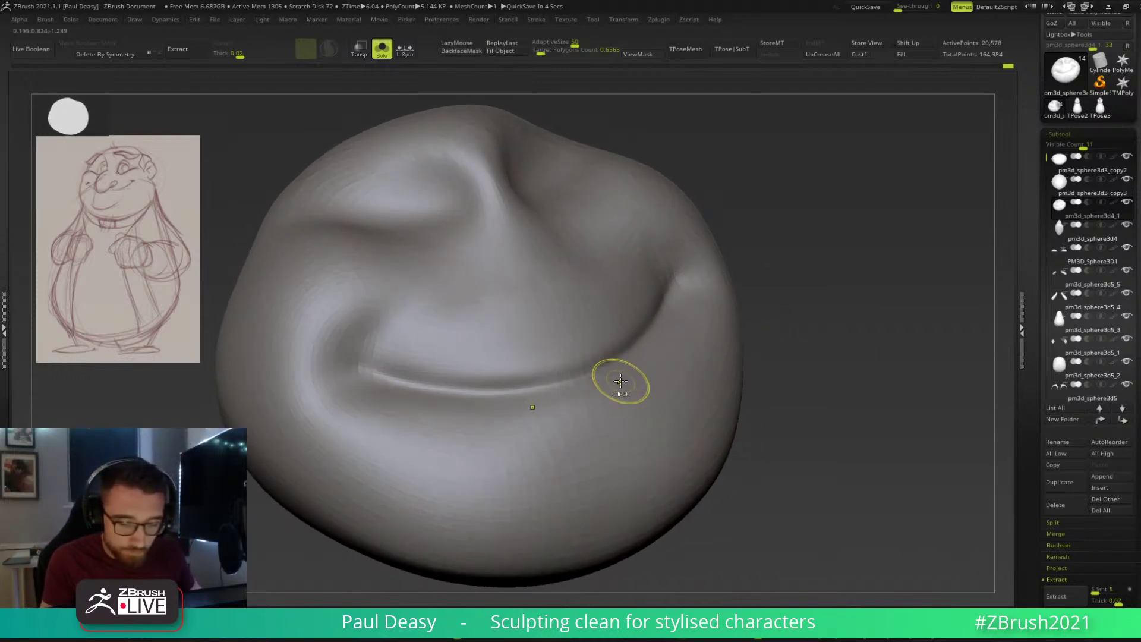
Mask the face above the mouth line out to the sides of the head, leaving the jaw exposed.
shift+right_drag(630, 378, 604, 380)
key(w)
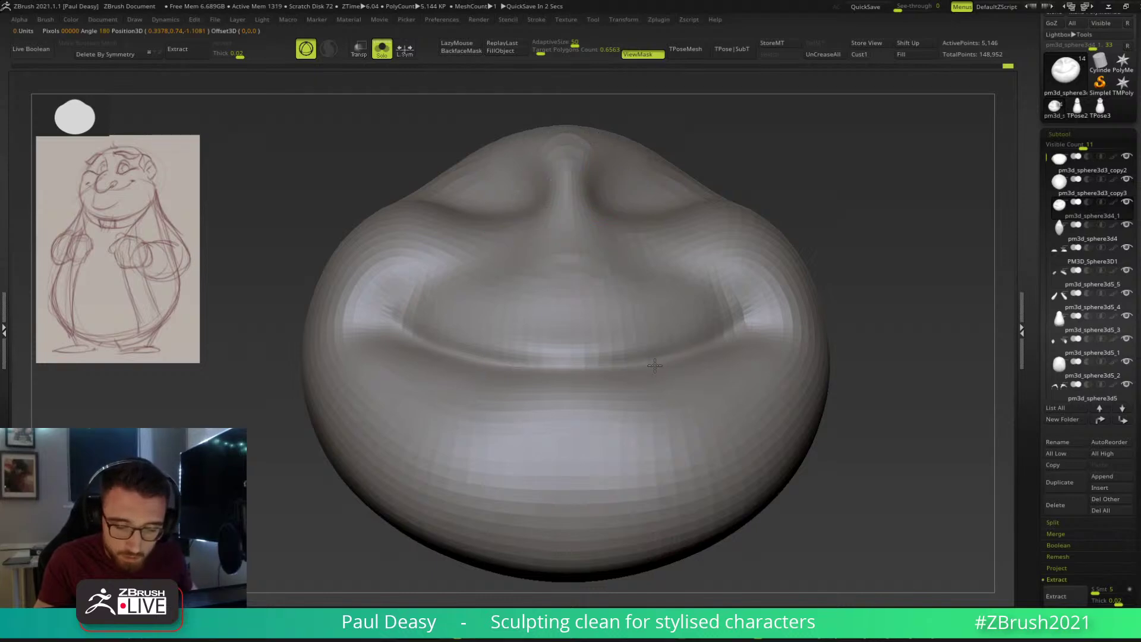
ctrl+drag(654, 363, 668, 369)
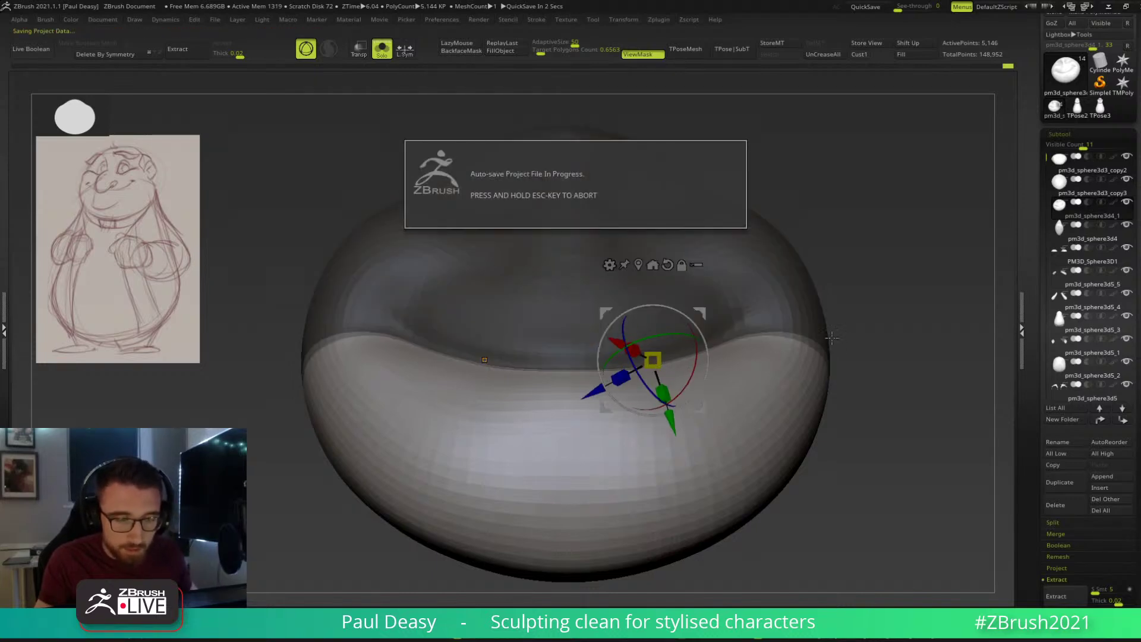
drag(831, 338, 842, 351)
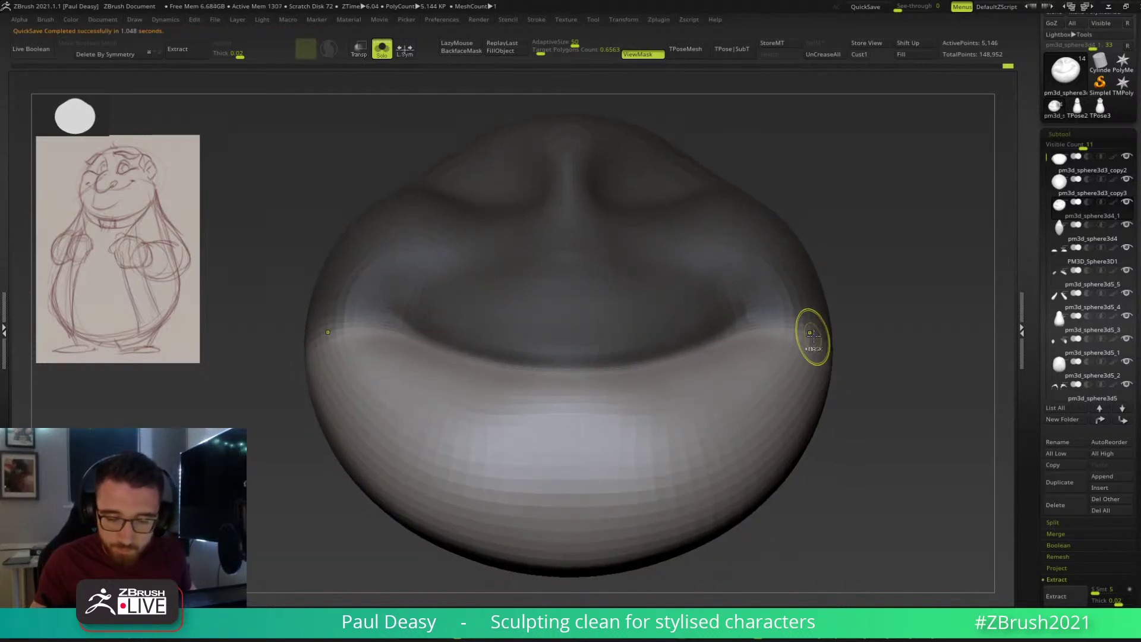
ctrl+click(836, 340)
ctrl+click(850, 332)
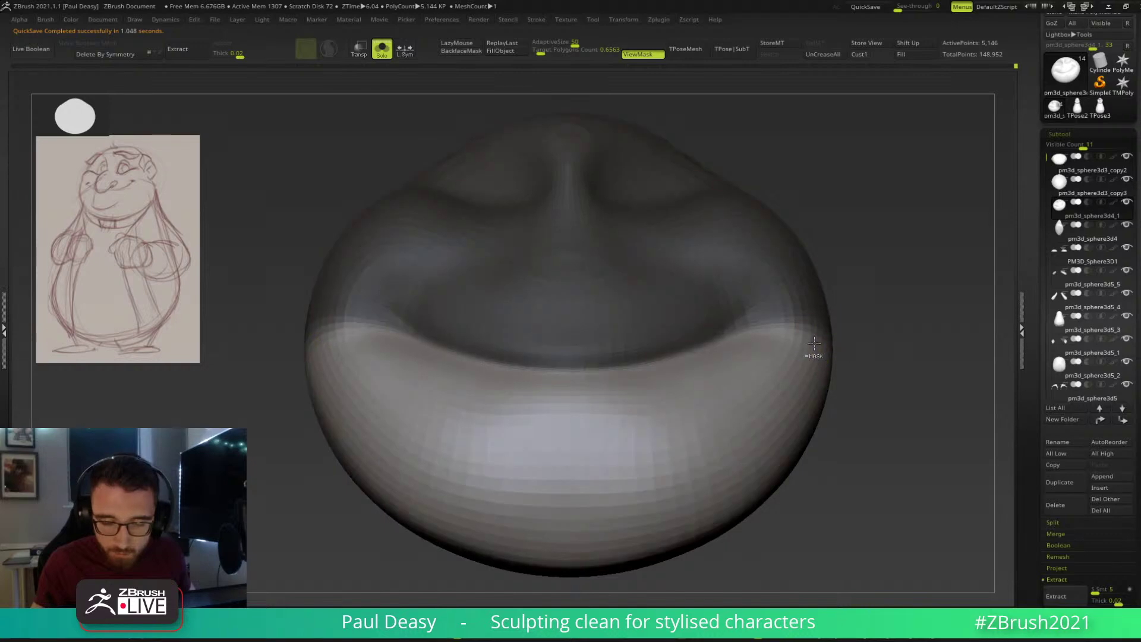
drag(810, 339, 652, 365)
ctrl+click(860, 349)
ctrl+click(866, 351)
Raise a lower lip edge just below the mouth line, from the centre out to the corner, with the DamStandard brush.
key(b)
key(s)
key(t)
right_drag(650, 363, 576, 376)
key(bracketright)
key(bracketright)
alt+drag(516, 373, 621, 353)
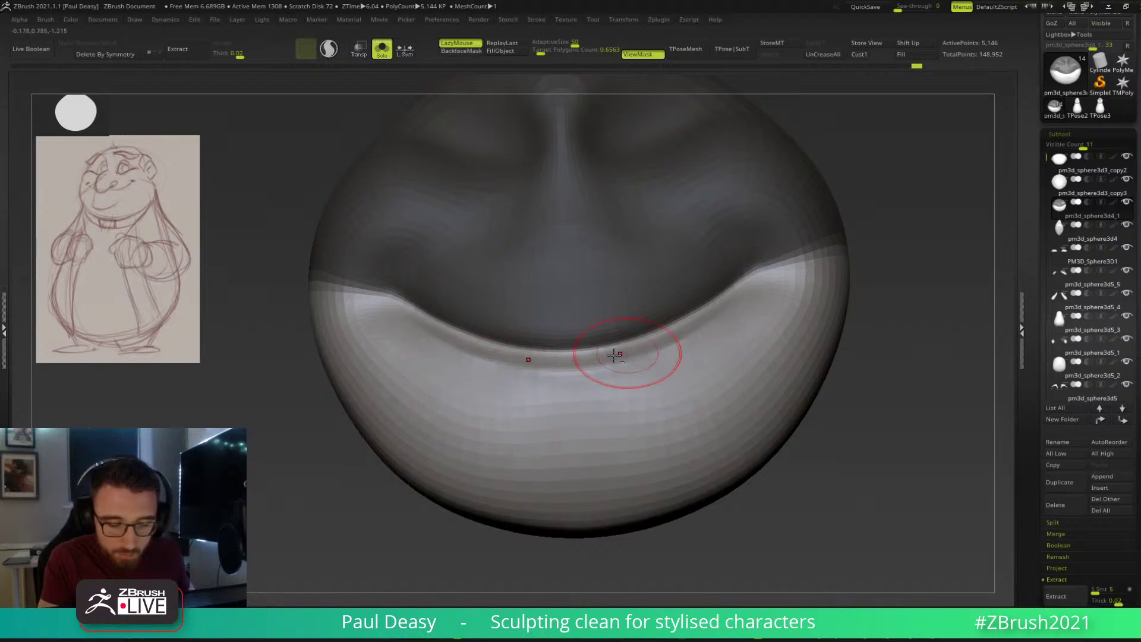
mouse_move(599, 369)
alt+mouse_down()
mouse_move(499, 361)
mouse_move(631, 353)
alt+mouse_up()
alt+drag(717, 305, 759, 270)
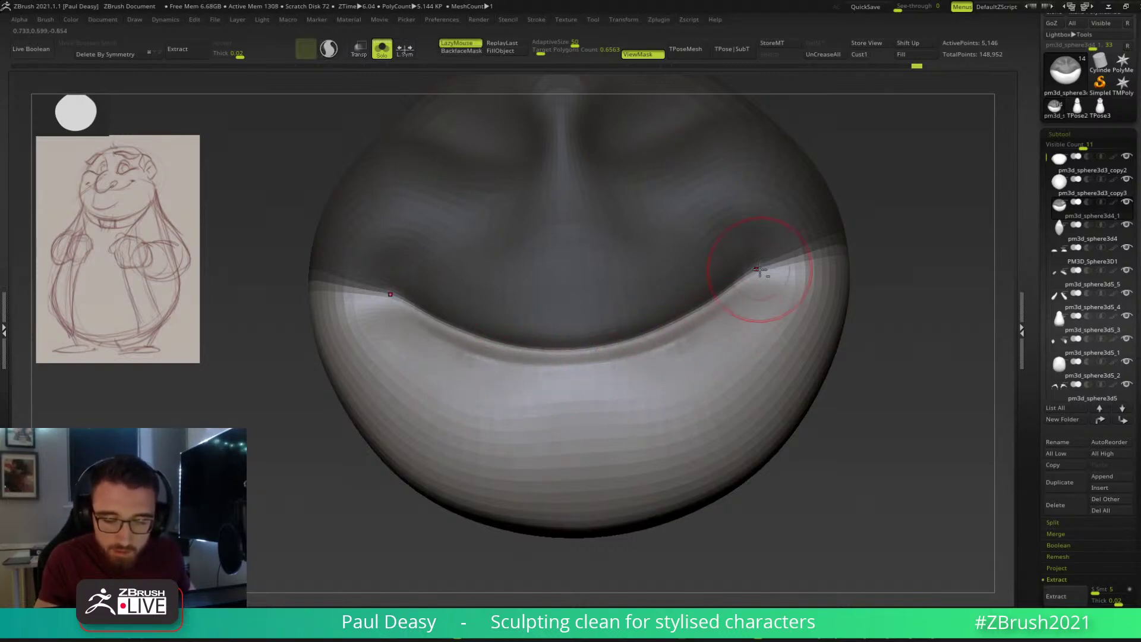
mouse_move(677, 332)
alt+mouse_down()
mouse_move(522, 369)
mouse_move(667, 357)
mouse_move(596, 387)
mouse_move(665, 380)
alt+mouse_up()
Adjust the brush's Z Intensity and refine the lower lip edge and the jaw surface beneath it.
key(space)
key(l)
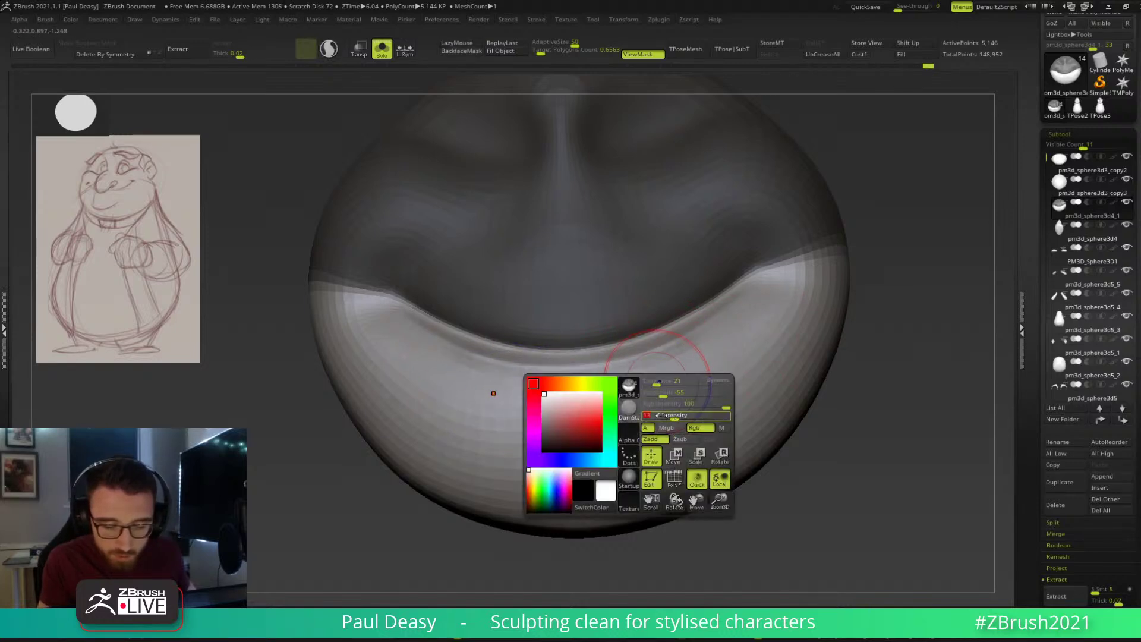
key(l)
key(l)
key(l)
key(l)
key(l)
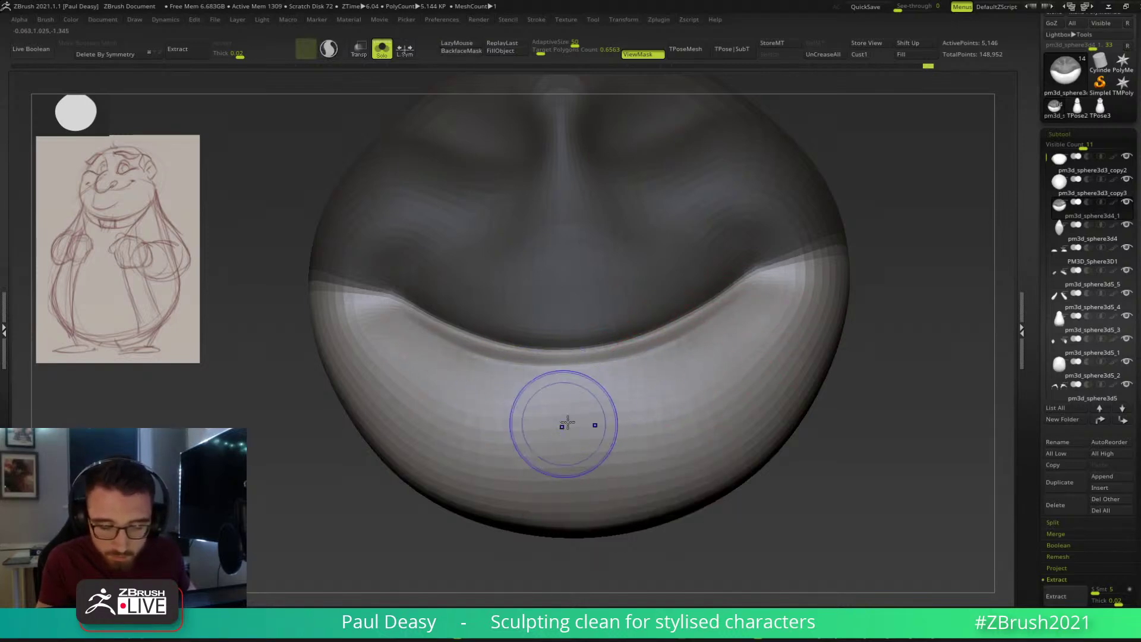
key(l)
key(l)
key(l)
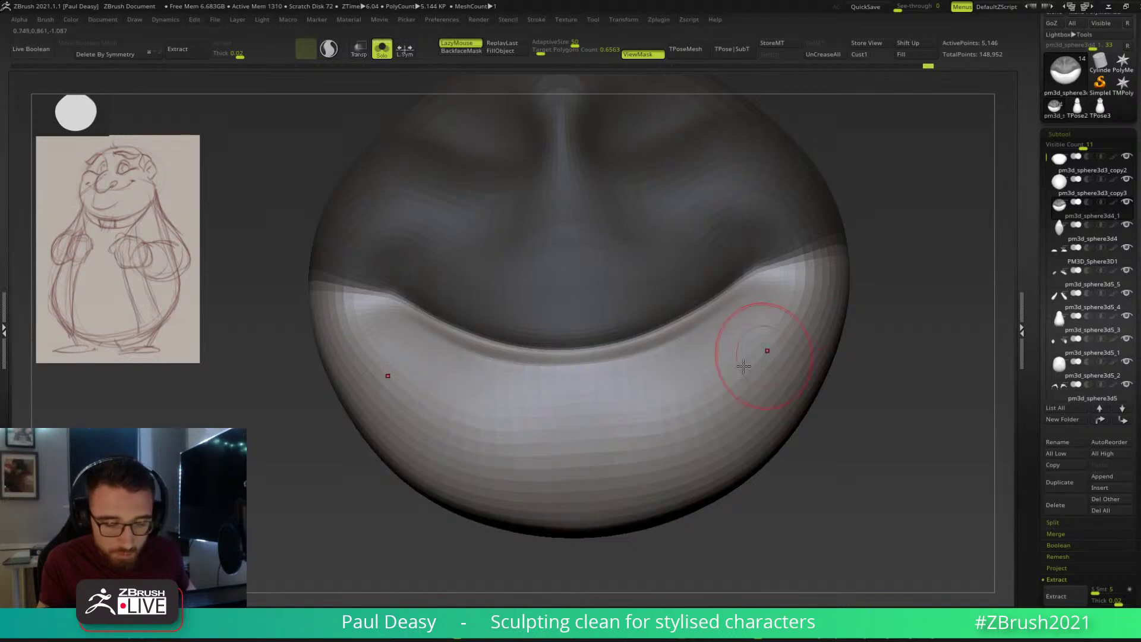
mouse_move(879, 345)
mouse_down()
mouse_move(942, 359)
mouse_move(921, 364)
mouse_up()
drag(767, 399, 699, 389)
key(space)
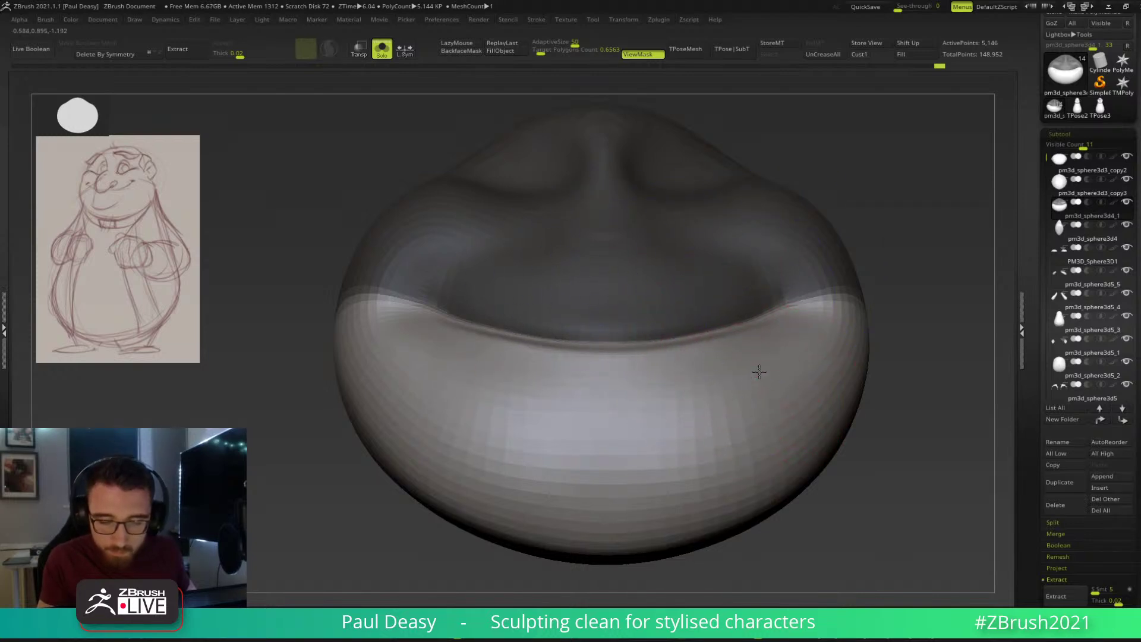
alt+drag(923, 364, 792, 395)
key(ctrl+z)
drag(716, 381, 590, 349)
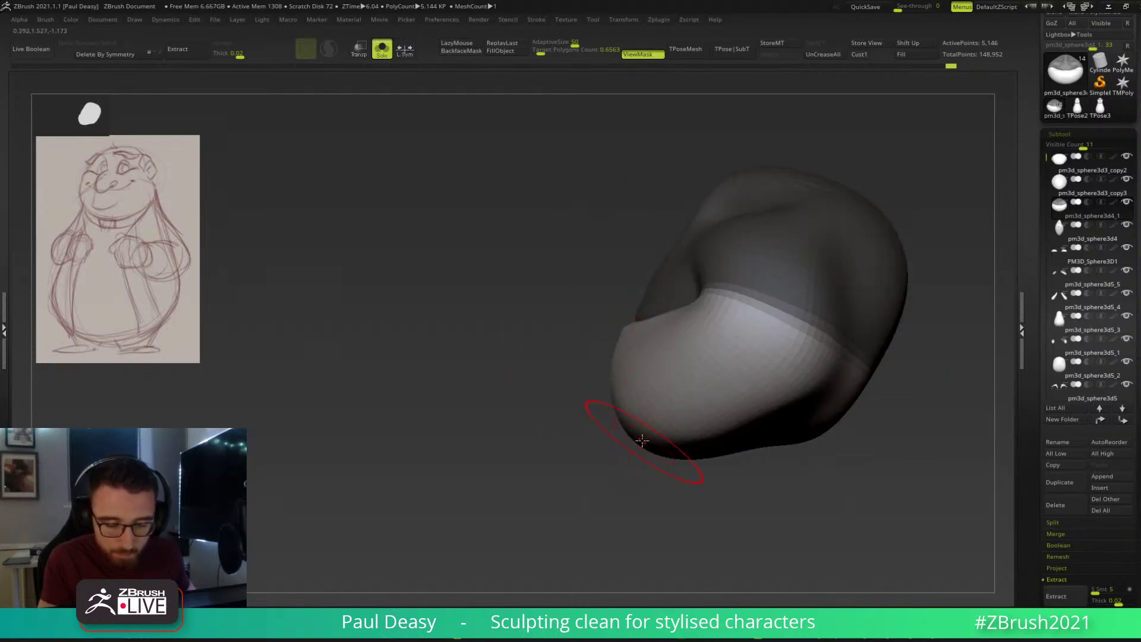
Invert the mask so it covers the jaw and leaves the face above the mouth line exposed.
mouse_move(881, 449)
alt+mouse_down()
mouse_move(828, 463)
mouse_move(906, 443)
alt+mouse_up()
mouse_move(840, 414)
alt+mouse_down()
mouse_move(850, 426)
mouse_move(810, 400)
mouse_move(820, 407)
alt+mouse_up()
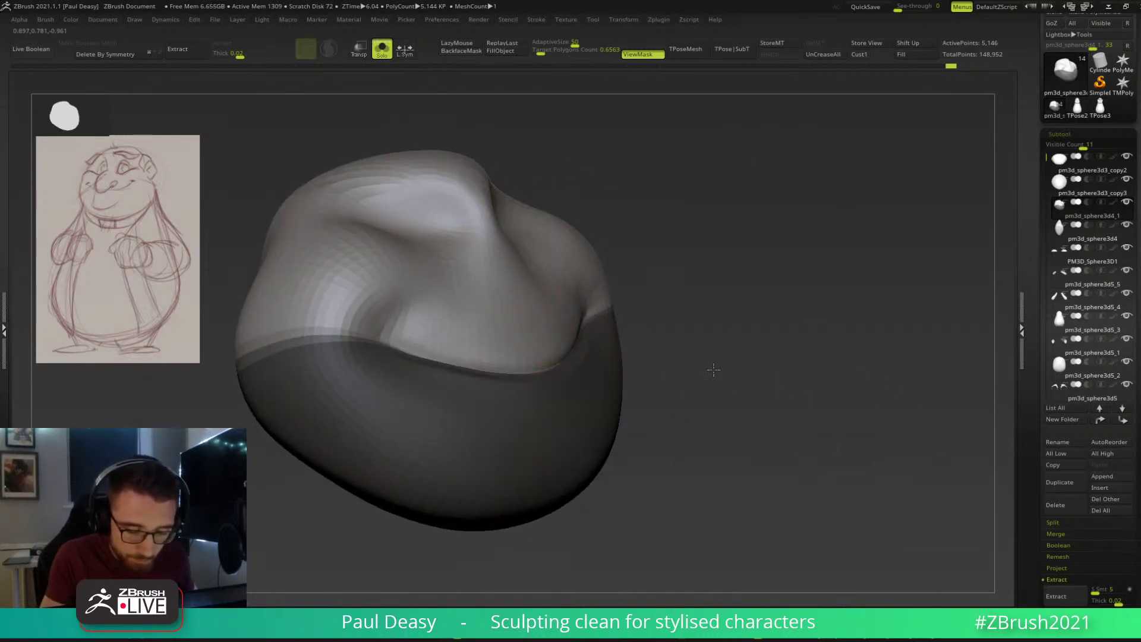
ctrl+click(706, 368)
ctrl+right_drag(565, 380, 593, 390)
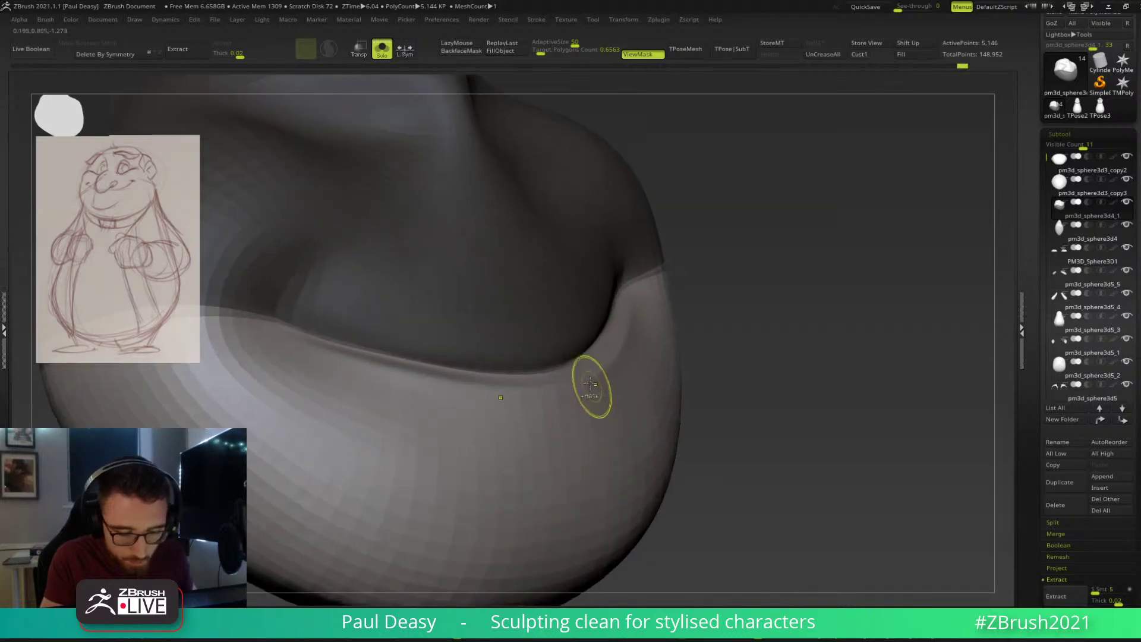
ctrl+click(785, 405)
alt+drag(784, 405, 697, 353)
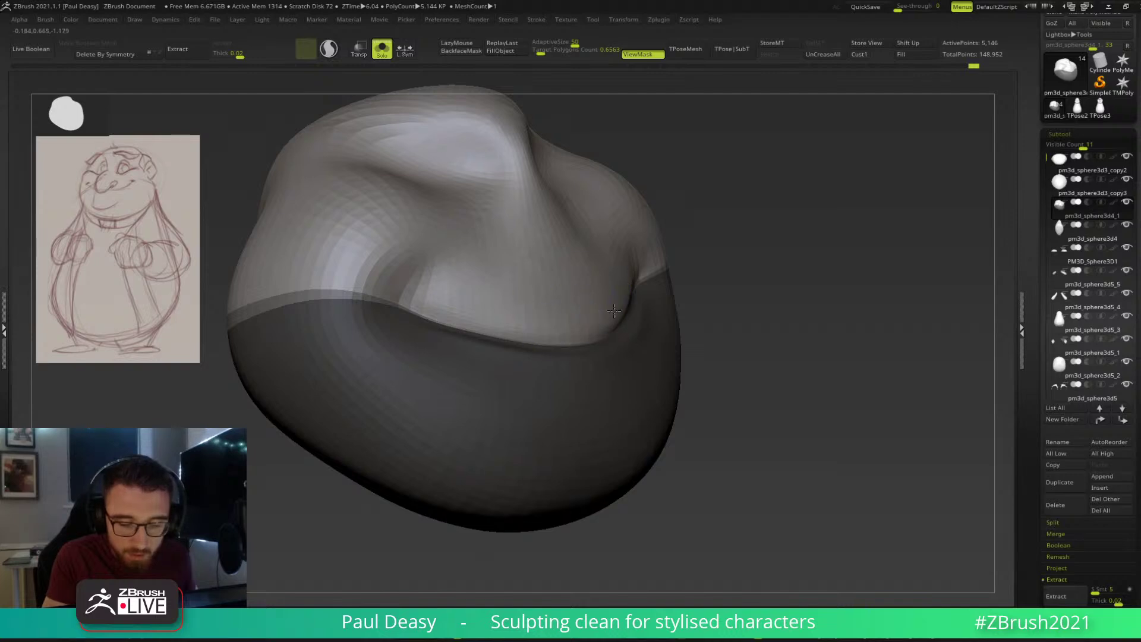
Reshape the upper lip along the mouth line and smooth the surface between it and the nose.
drag(678, 272, 628, 306)
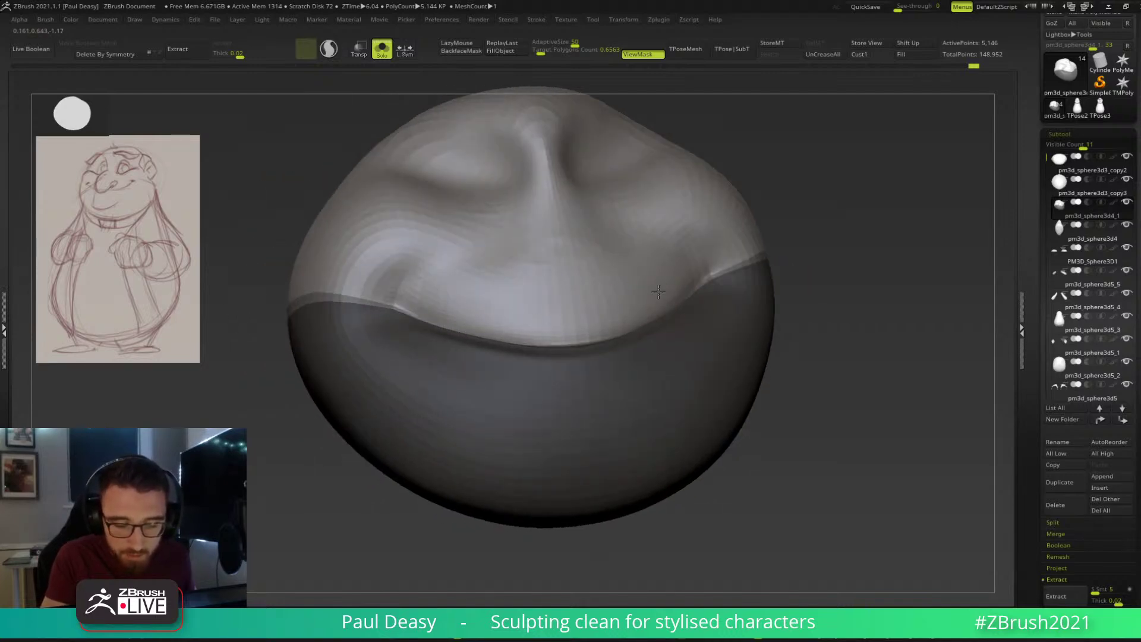
drag(851, 311, 834, 307)
key(f)
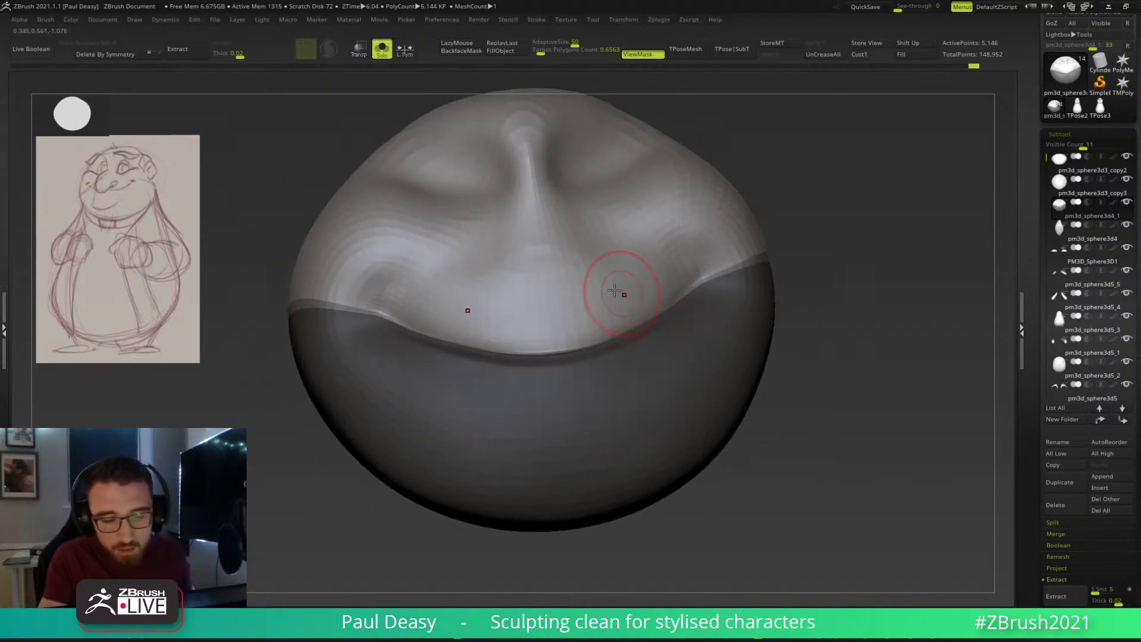
shift+drag(549, 277, 583, 262)
mouse_move(545, 306)
shift+mouse_down()
mouse_move(525, 260)
mouse_move(622, 284)
shift+mouse_up()
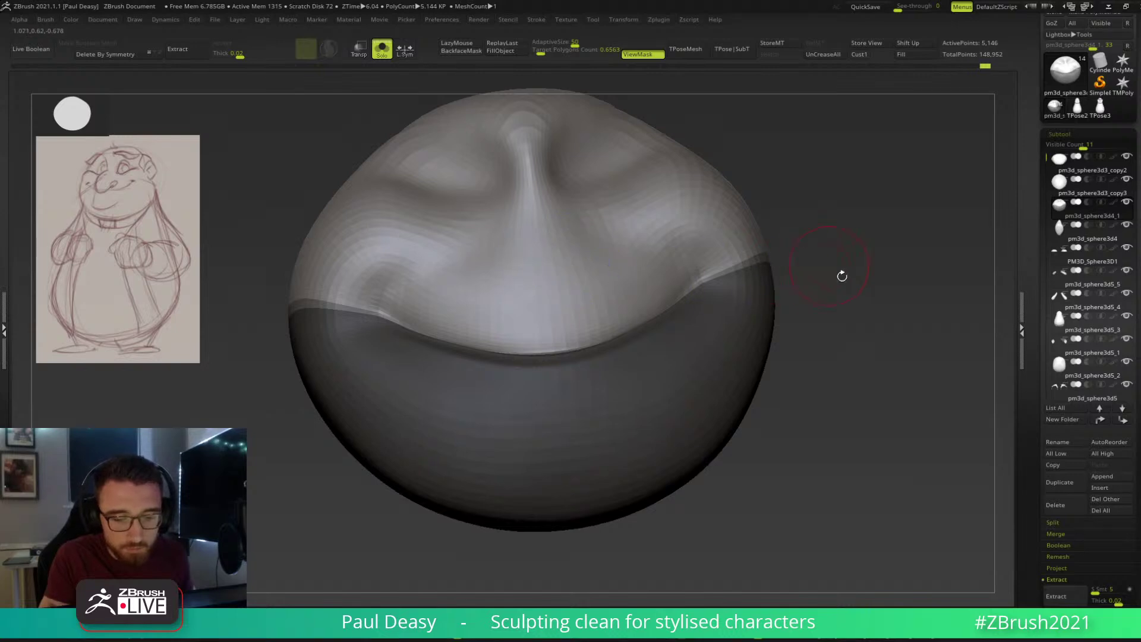
drag(858, 320, 843, 320)
mouse_move(624, 337)
shift+mouse_down()
mouse_move(645, 324)
mouse_move(672, 334)
shift+mouse_up()
mouse_move(566, 340)
right_down()
mouse_move(593, 367)
mouse_move(579, 343)
mouse_move(595, 338)
mouse_move(644, 343)
mouse_move(856, 280)
mouse_move(862, 295)
right_up()
Refine the profile of the upper lip just above the mouth line from the side of the head.
key(space)
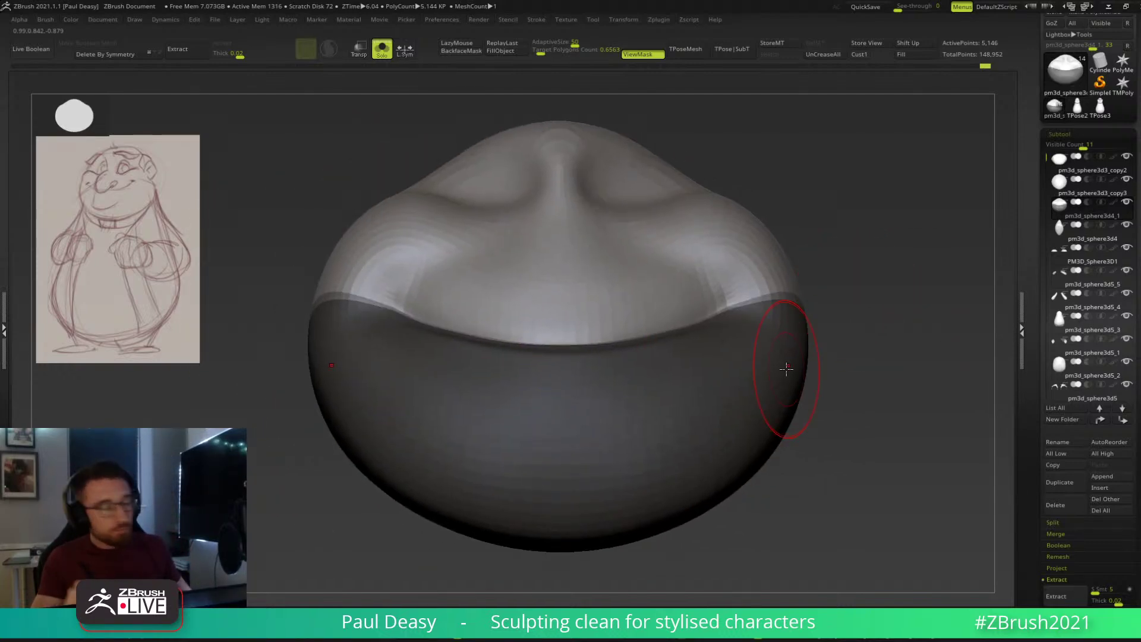
right_drag(861, 284, 859, 287)
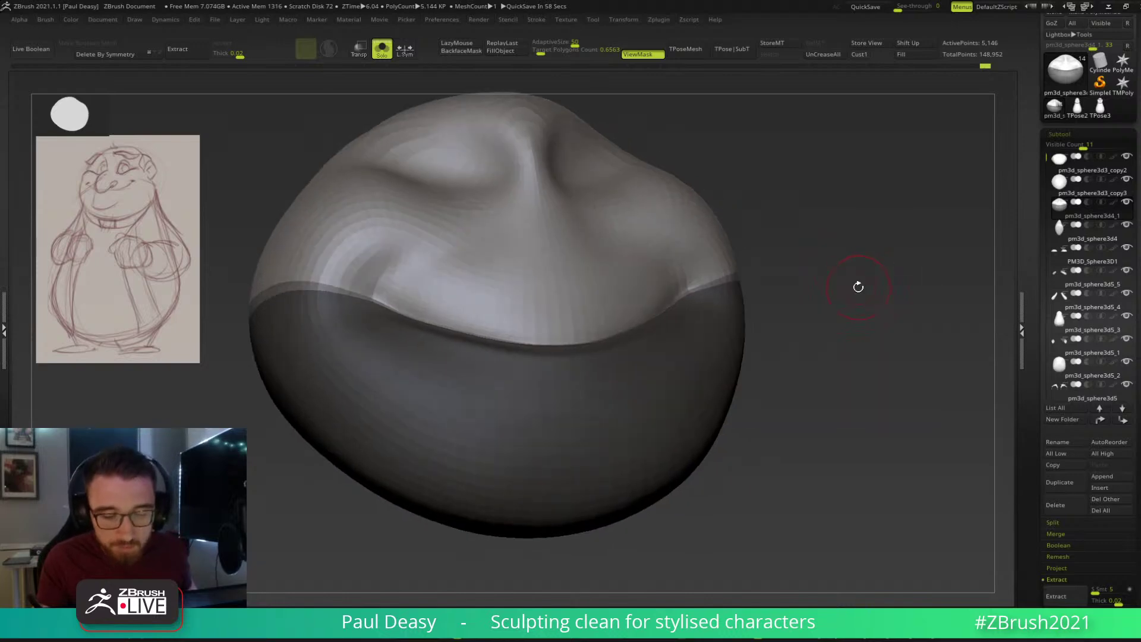
key(space)
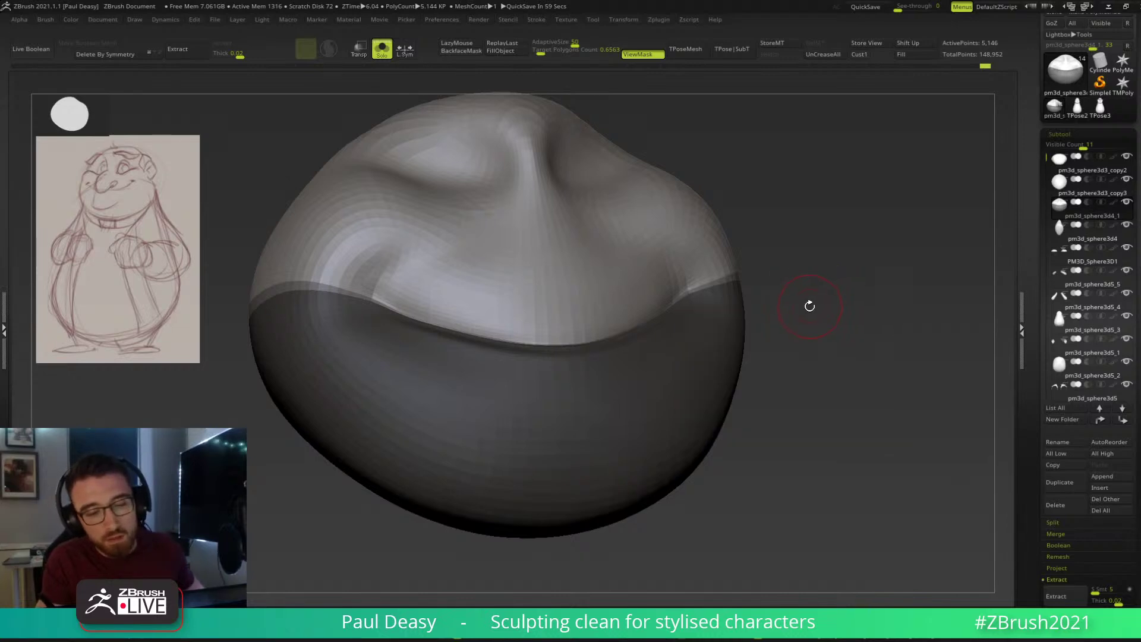
mouse_move(777, 301)
right_down()
mouse_move(825, 324)
mouse_move(849, 309)
mouse_move(845, 320)
mouse_move(862, 323)
mouse_move(826, 356)
right_up()
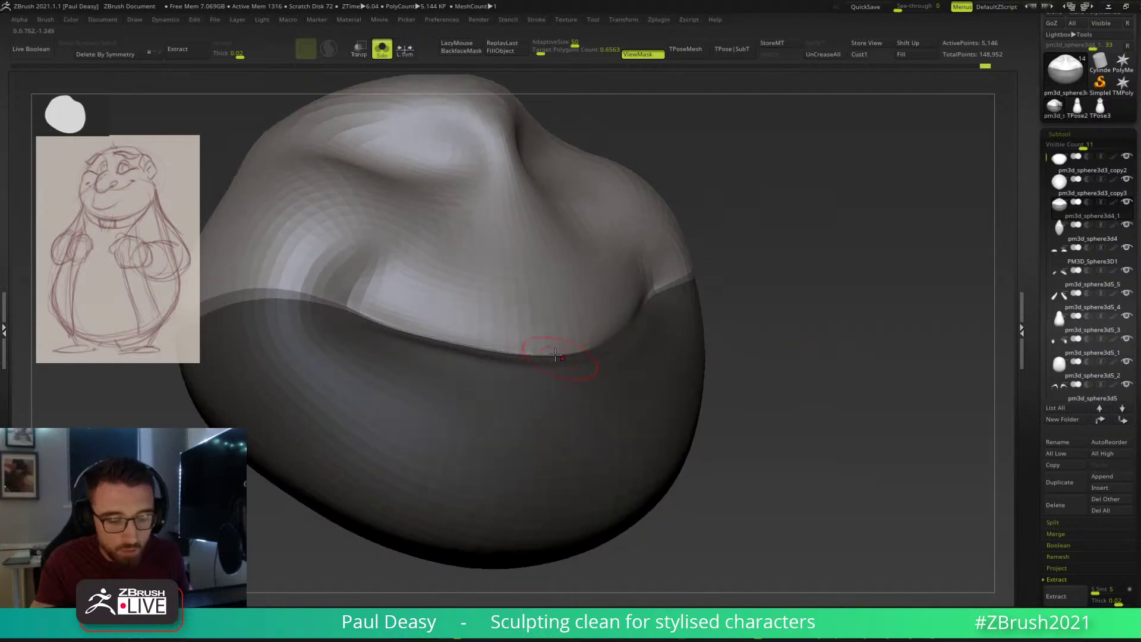
right_drag(568, 348, 566, 336)
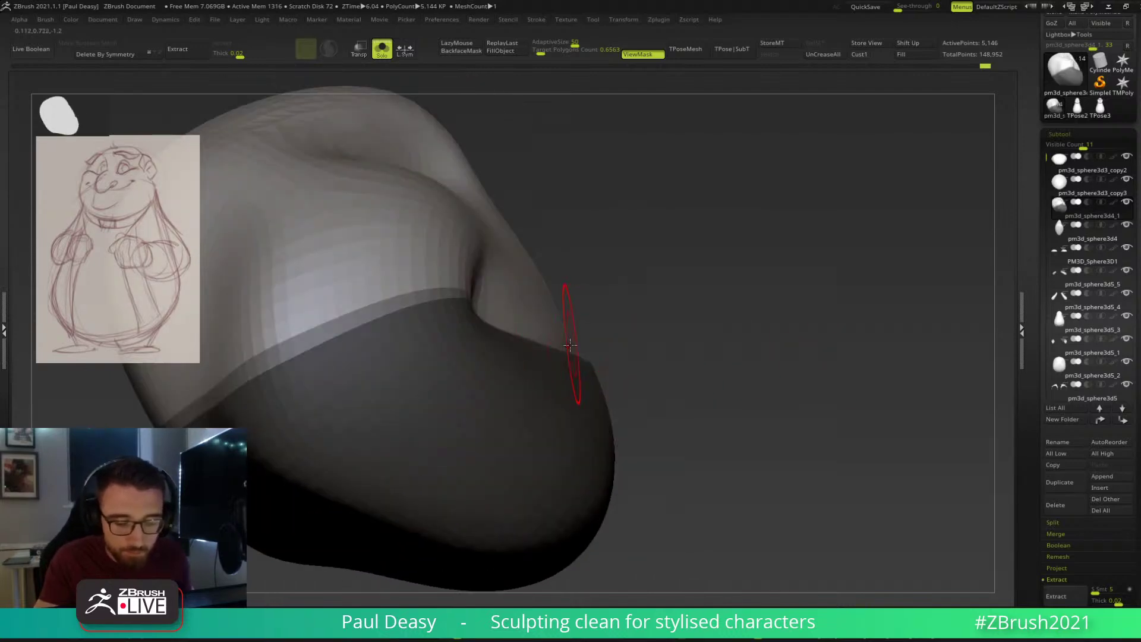
drag(560, 315, 570, 313)
right_drag(601, 310, 568, 316)
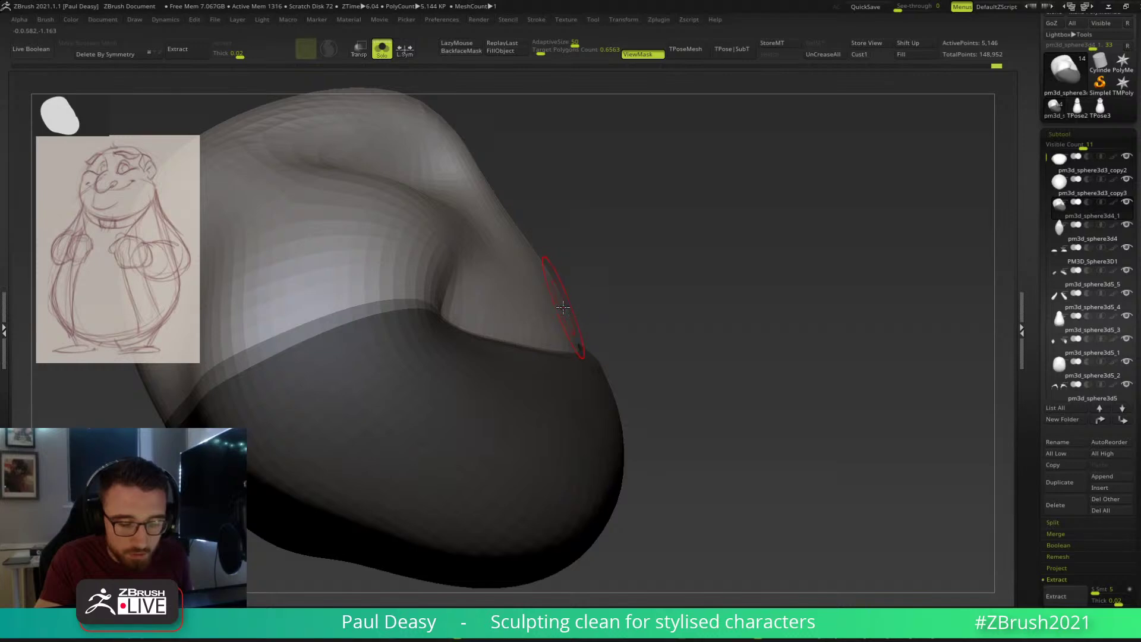
mouse_move(658, 295)
mouse_down()
mouse_move(622, 311)
mouse_move(909, 232)
mouse_move(848, 252)
mouse_move(851, 282)
mouse_move(810, 316)
mouse_move(843, 339)
mouse_move(606, 360)
mouse_up()
mouse_move(803, 351)
mouse_down()
mouse_move(844, 353)
mouse_move(810, 364)
mouse_move(828, 387)
mouse_move(703, 339)
mouse_up()
Turn off the mask display, bring the whole character back into view and select the DamStandard brush.
key(ctrl+h)
key(b)
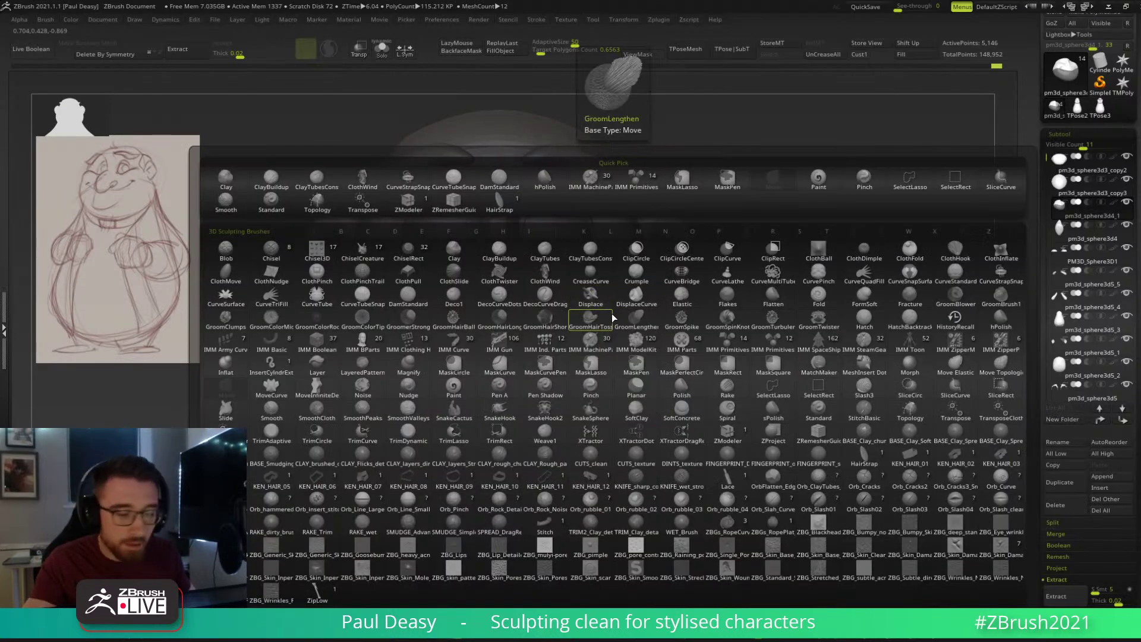
key(s)
key(t)
key(b)
key(d)
key(s)
key(space)
drag(784, 239, 757, 293)
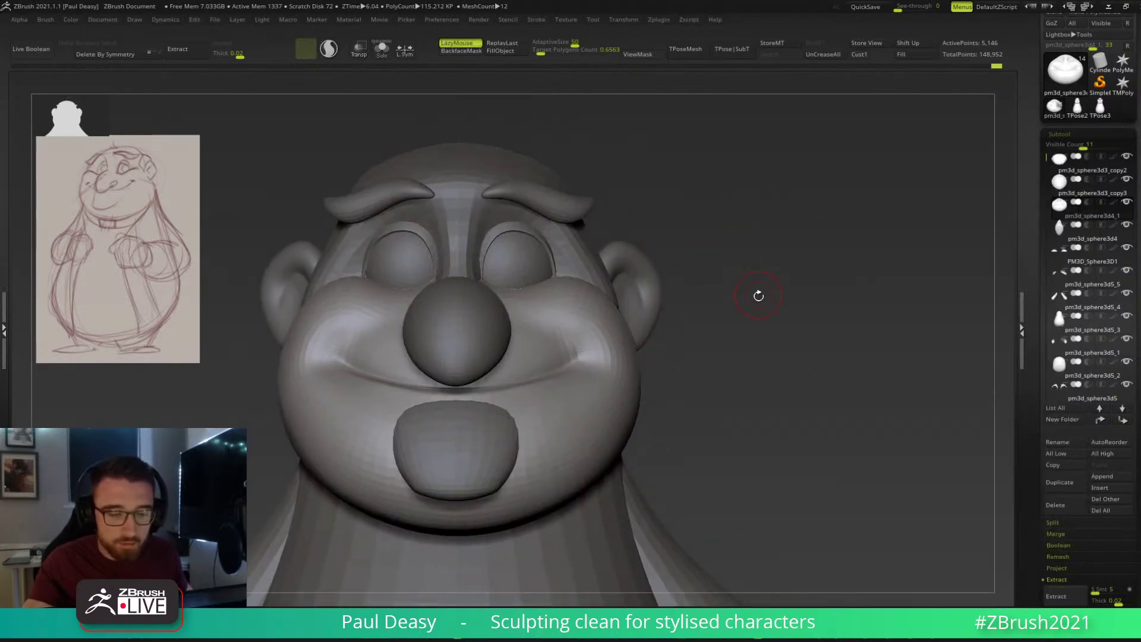
Subdivide the head mesh two more times.
key(ctrl+d)
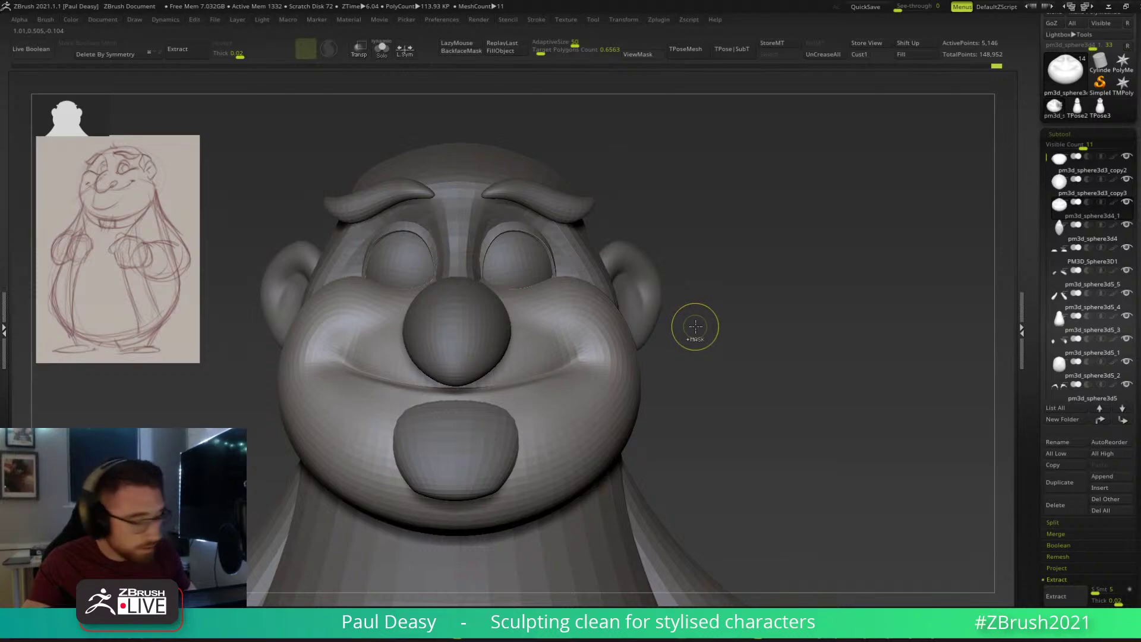
mouse_move(723, 331)
mouse_down()
mouse_move(702, 362)
mouse_move(570, 379)
mouse_up()
scroll(561, 370, up, 4)
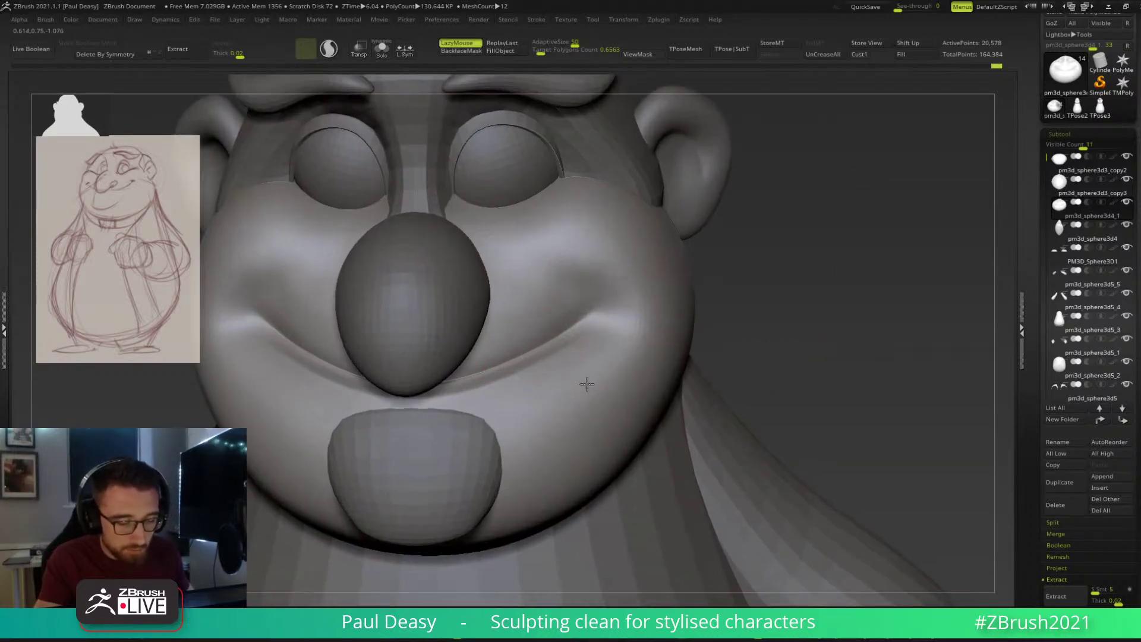
right_drag(558, 374, 544, 371)
key(space)
drag(583, 333, 599, 326)
key(space)
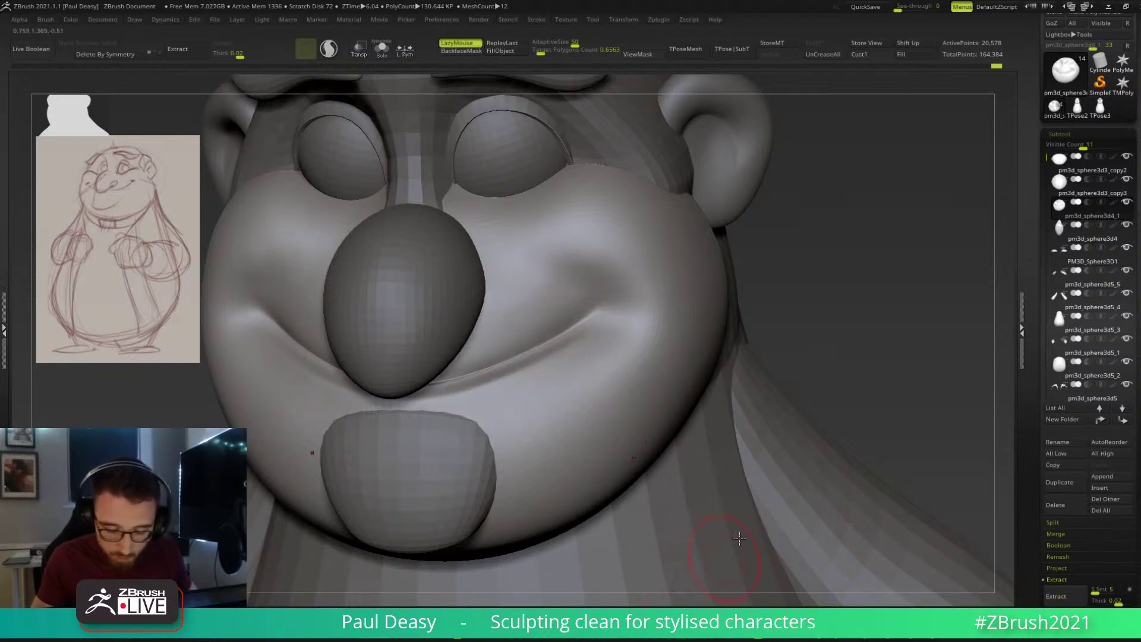
key(ctrl)
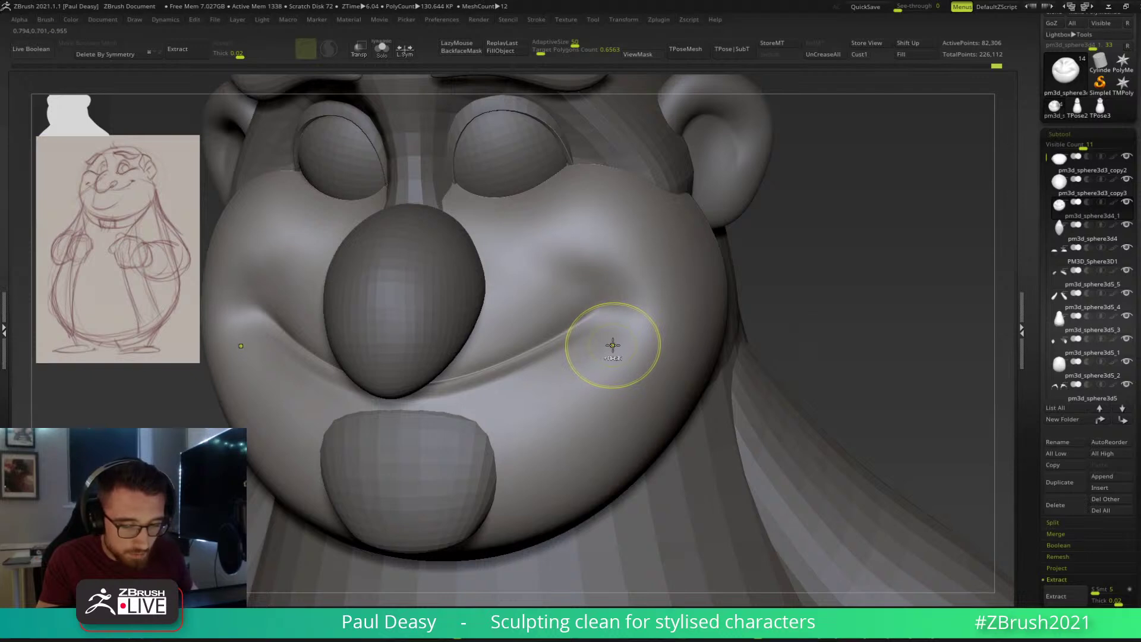
Smooth the mouth line towards its corner and check the smile on the isolated head and the full face.
shift+drag(583, 338, 540, 363)
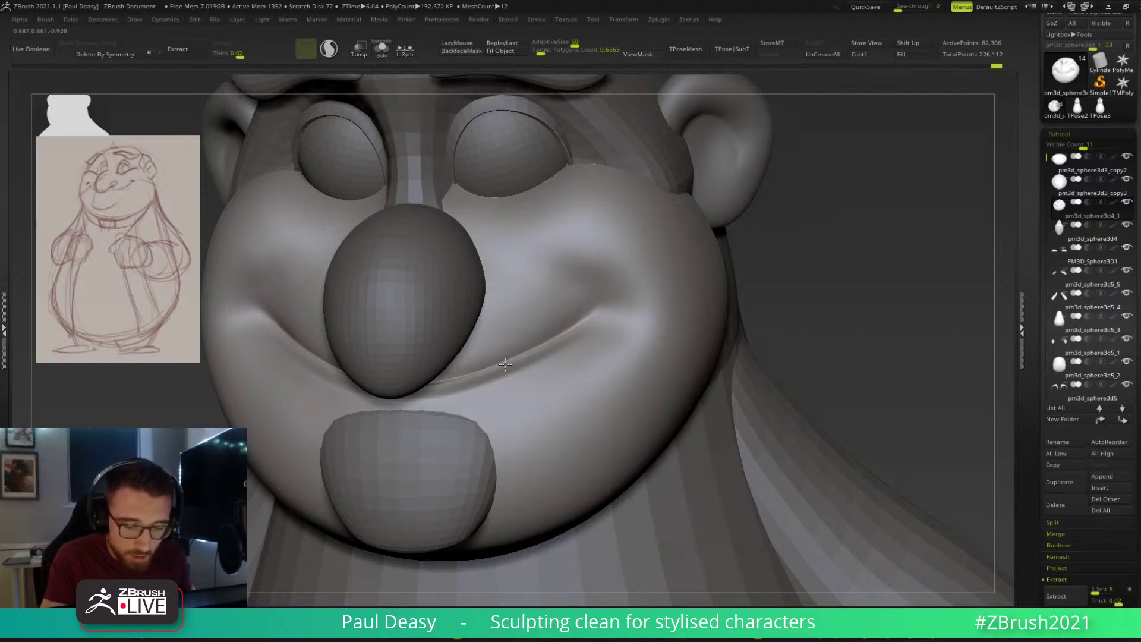
key(shift+s)
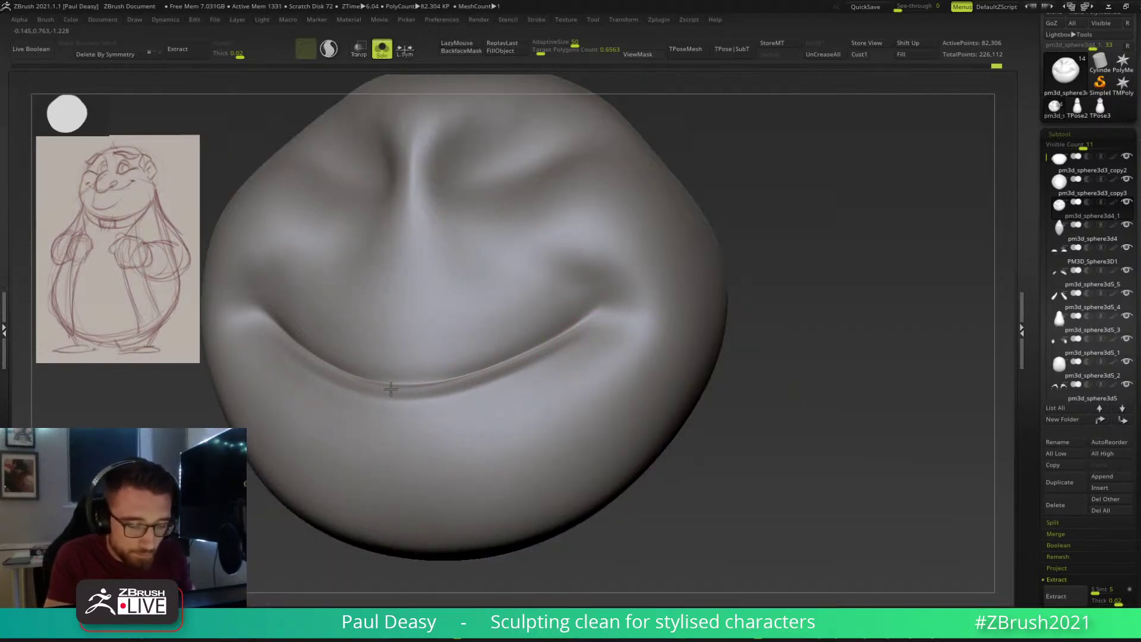
key(shift+s)
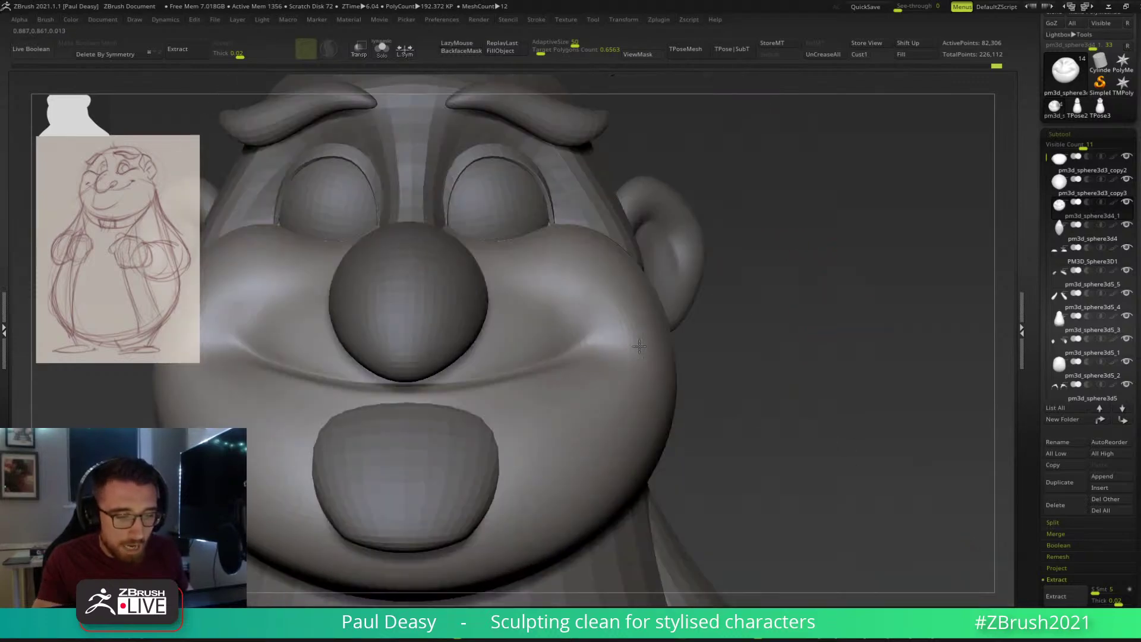
right_drag(639, 346, 638, 268)
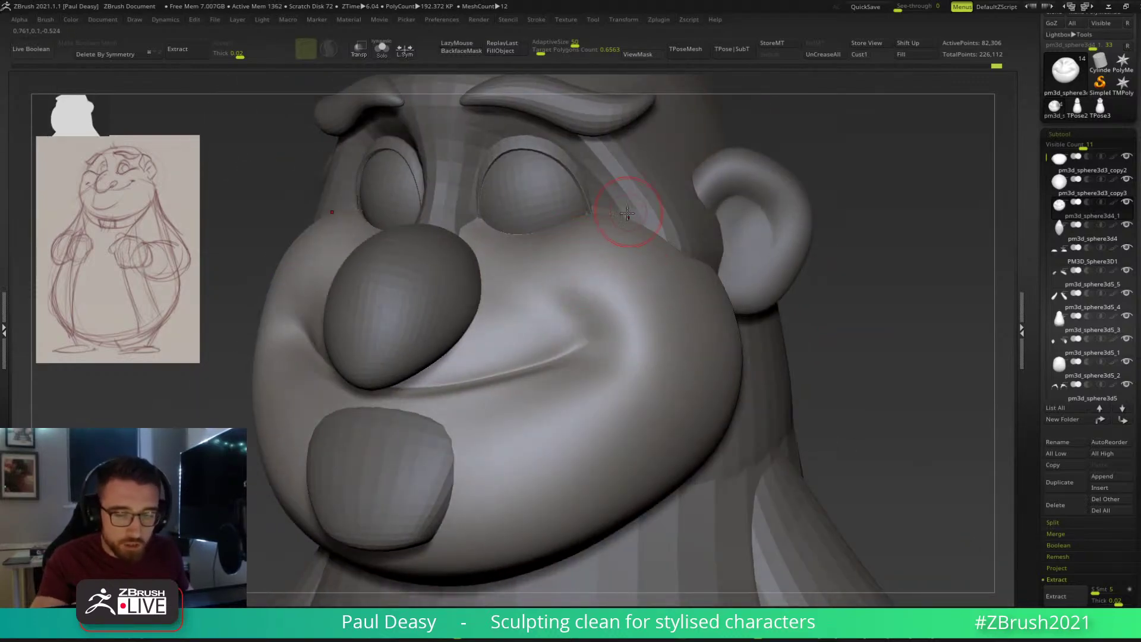
right_click(644, 246)
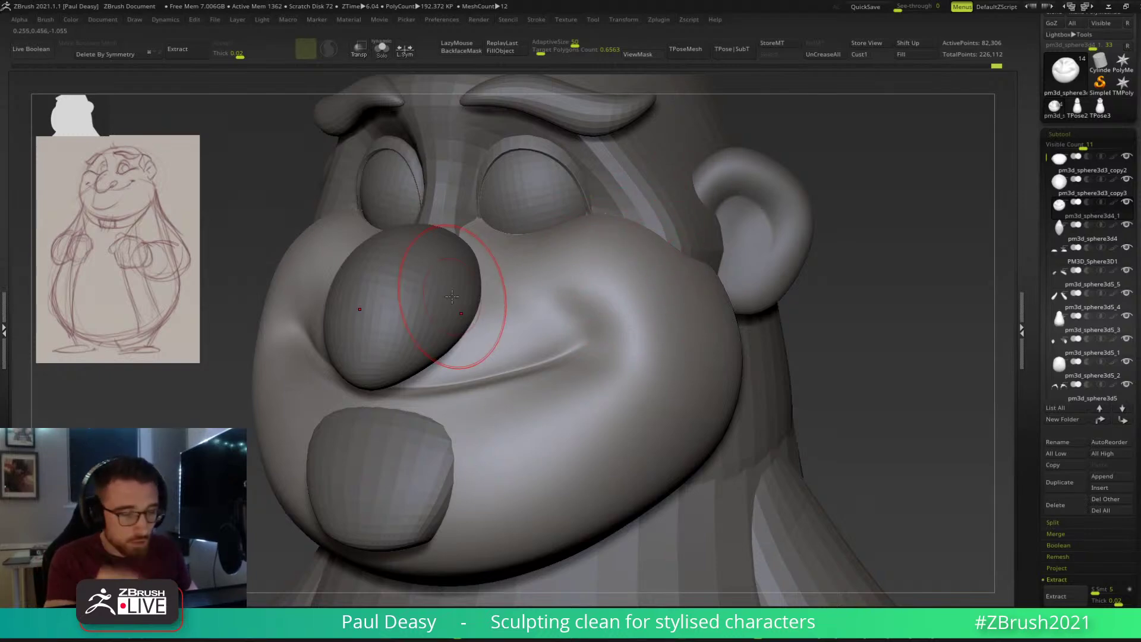
Try to sculpt the cheek beside the nose with an enlarged DamStandard brush.
key(b)
key(s)
key(t)
key(space)
mouse_move(493, 252)
mouse_down()
mouse_move(463, 237)
mouse_move(499, 289)
mouse_move(498, 325)
mouse_move(484, 255)
mouse_move(497, 267)
mouse_move(509, 255)
mouse_move(521, 288)
mouse_move(476, 280)
mouse_move(511, 263)
mouse_move(479, 254)
mouse_move(463, 234)
mouse_up()
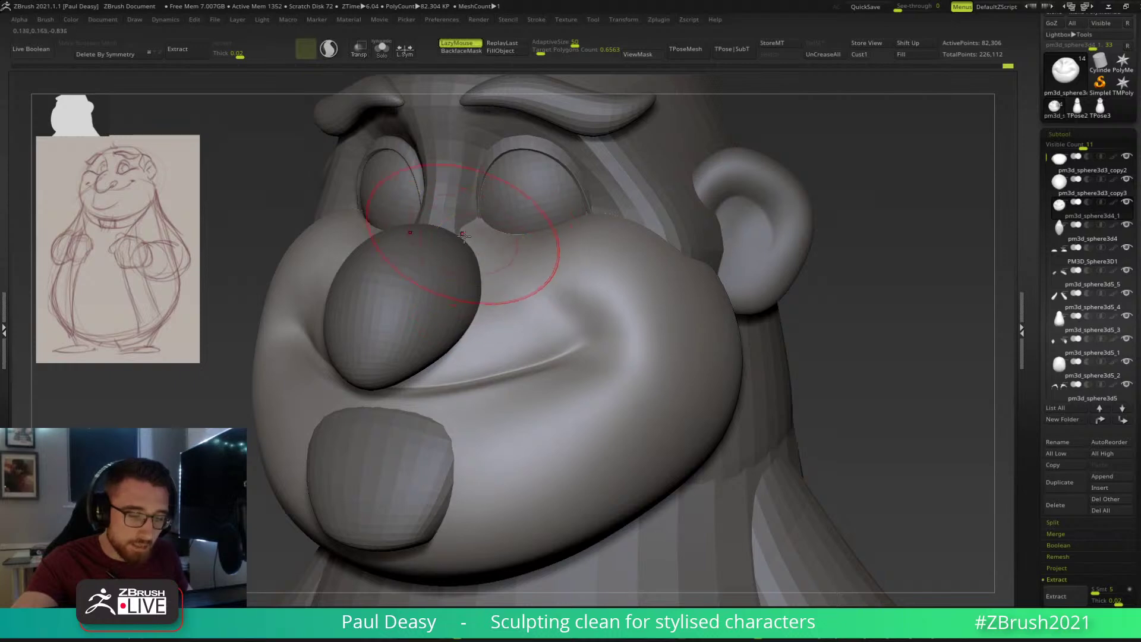
mouse_move(569, 315)
mouse_down()
mouse_move(580, 304)
mouse_move(549, 286)
mouse_up()
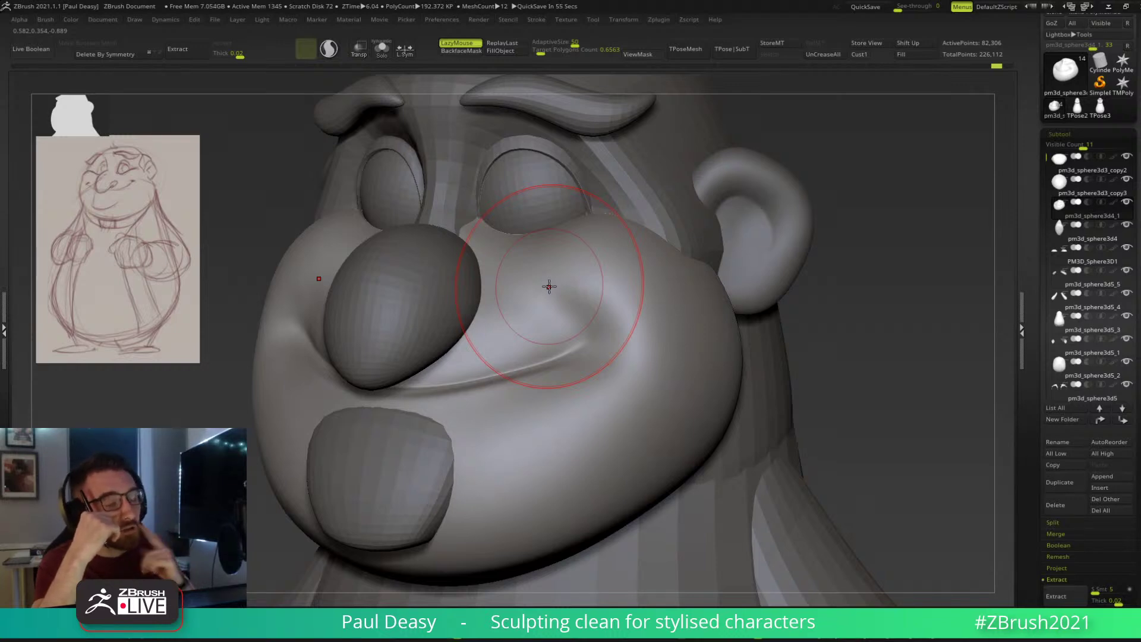
key(space)
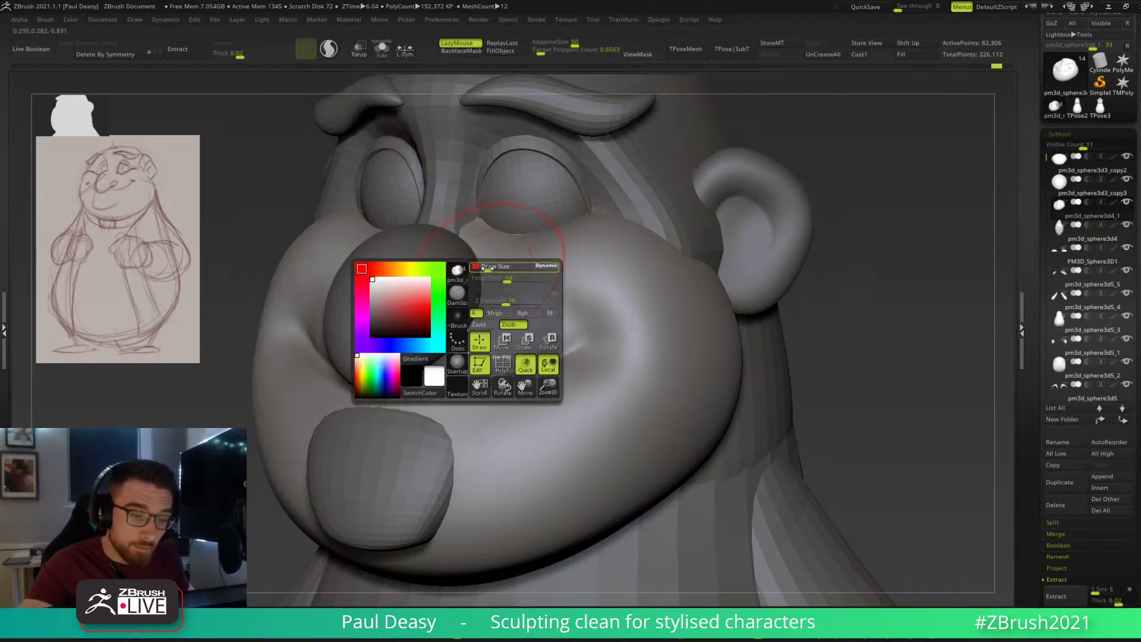
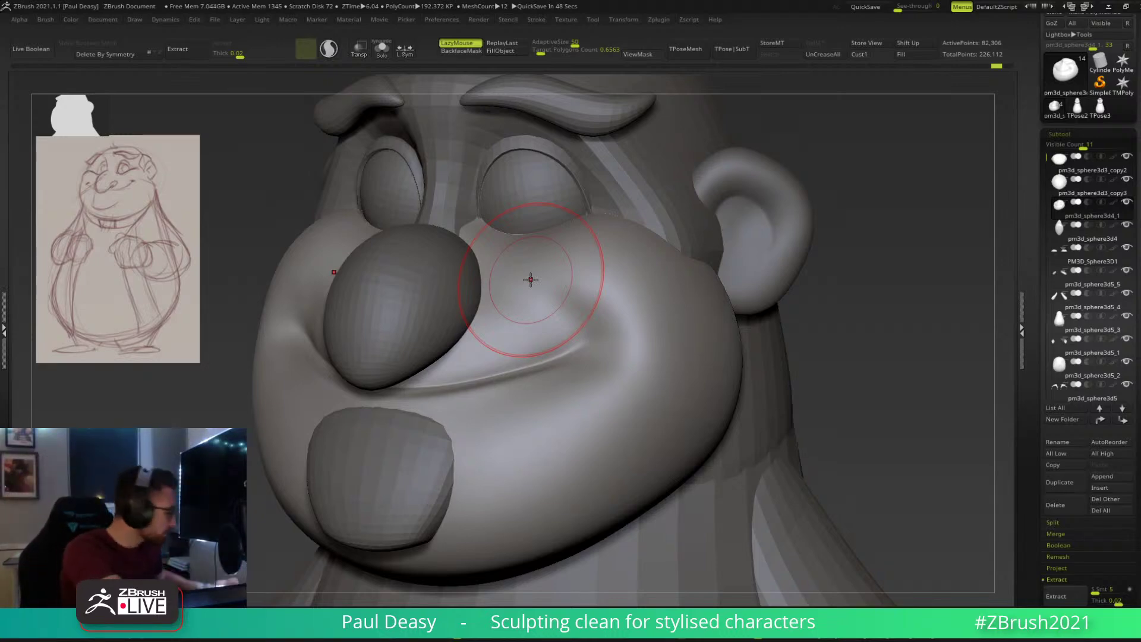
Try to carve a cheek fold beside the nose towards the mouth corner with several brush sizes, undoing the strokes.
key(b)
key(m)
key(v)
key(bracketleft)
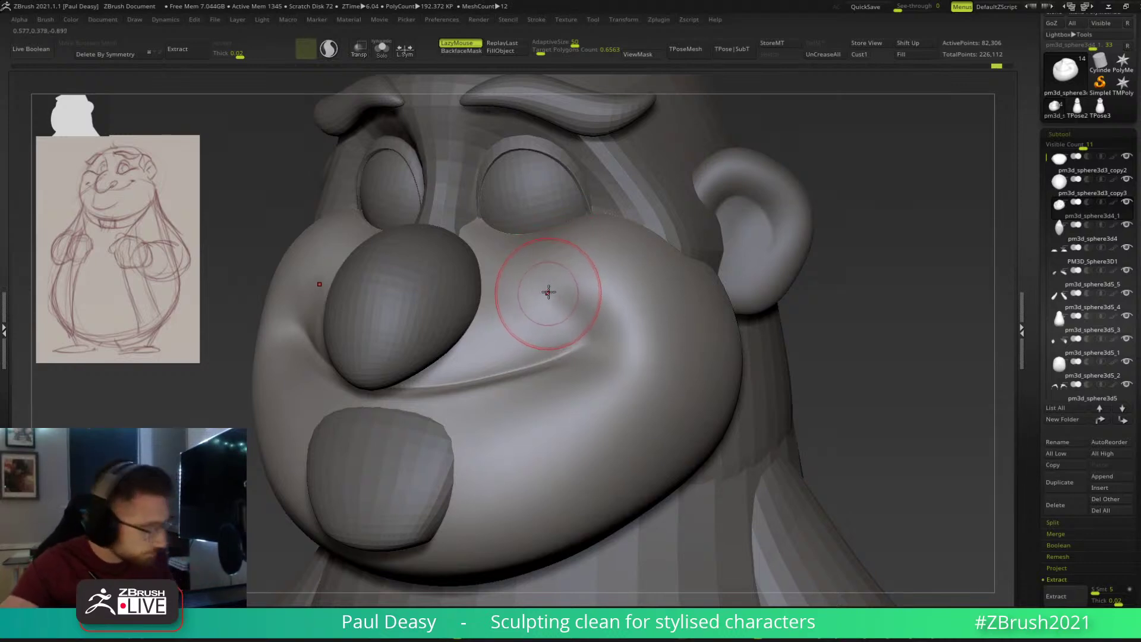
key(space)
key(space)
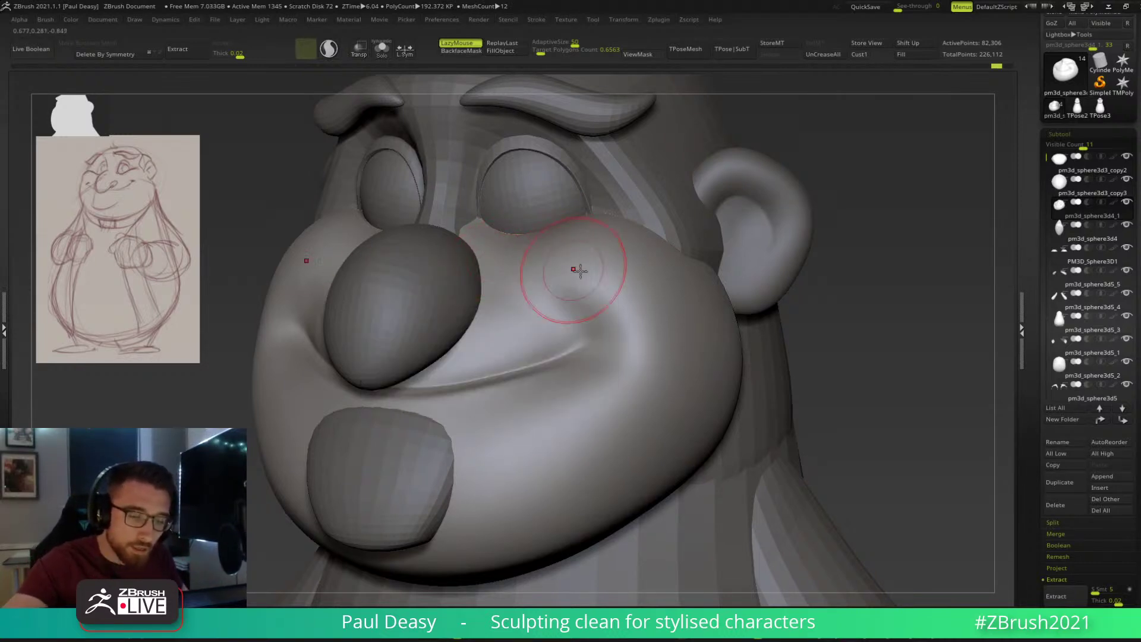
right_click(491, 326)
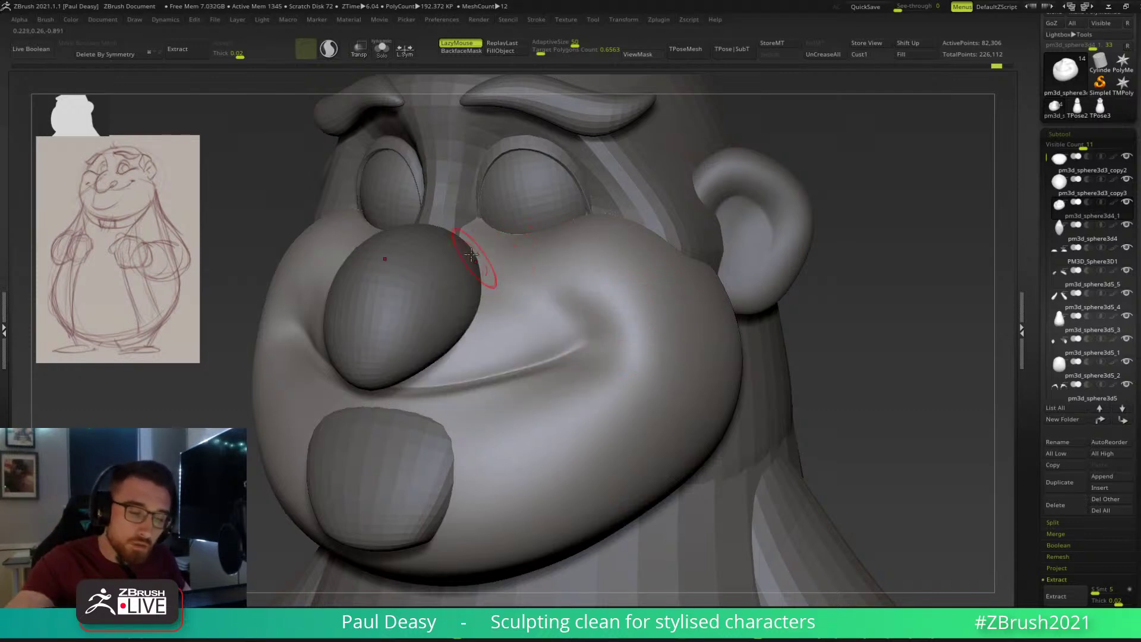
key(ctrl+z)
drag(511, 282, 573, 322)
key(space)
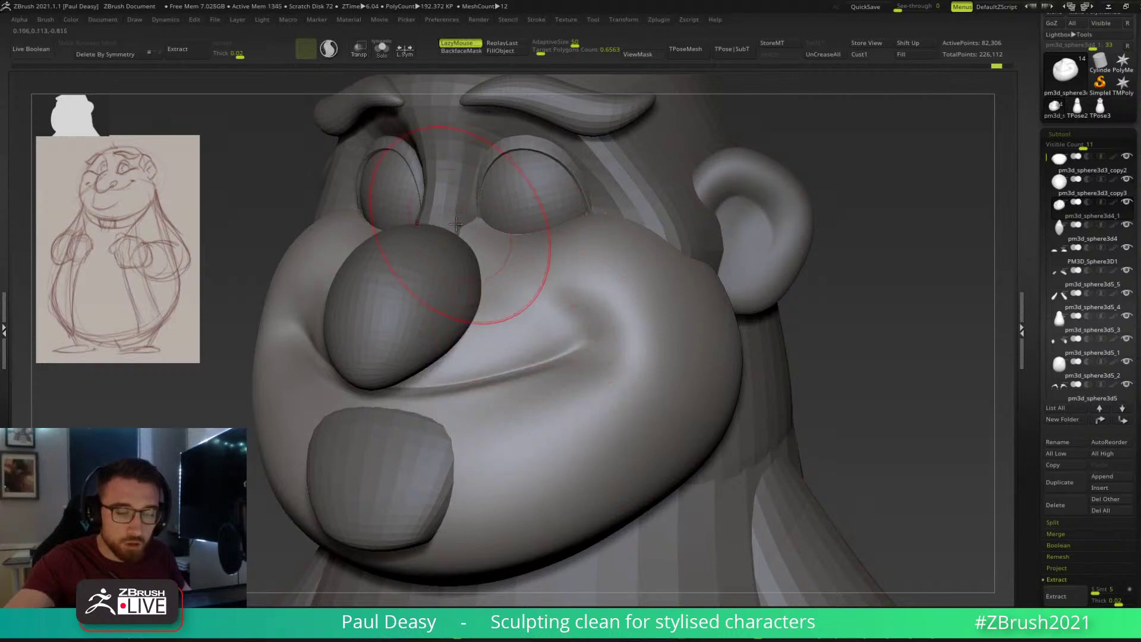
mouse_move(562, 328)
shift+mouse_down()
mouse_move(467, 235)
mouse_move(574, 331)
shift+mouse_up()
key(ctrl+z)
Carve the cheek fold from beside the nose down to the mouth corner, undoing the extra strokes.
mouse_move(478, 245)
mouse_down()
mouse_move(590, 353)
mouse_move(481, 247)
mouse_up()
mouse_move(518, 280)
mouse_down()
mouse_move(632, 367)
mouse_move(581, 316)
mouse_move(600, 372)
mouse_up()
drag(564, 301, 607, 345)
key(ctrl+z)
mouse_move(520, 280)
mouse_down()
mouse_move(589, 334)
mouse_move(564, 303)
mouse_move(577, 301)
mouse_up()
key(ctrl+z)
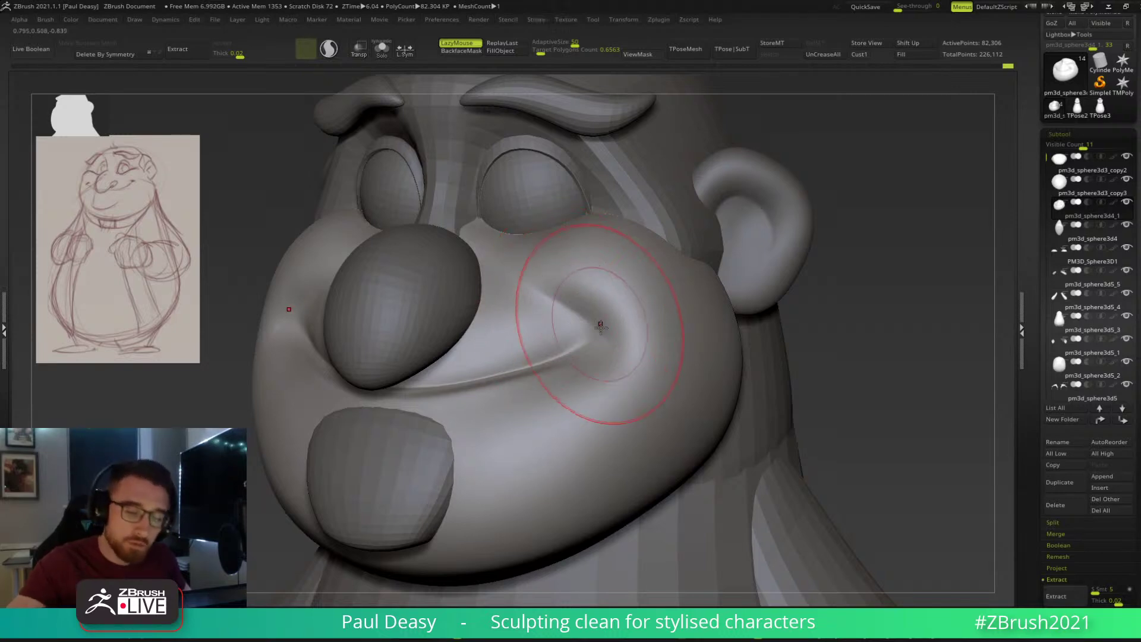
key(ctrl+z)
Rework the fold where it meets the mouth corner, adjusting the brush size and toggling LazyMouse between attempts.
key(space)
drag(603, 337, 597, 336)
right_drag(598, 324, 621, 321)
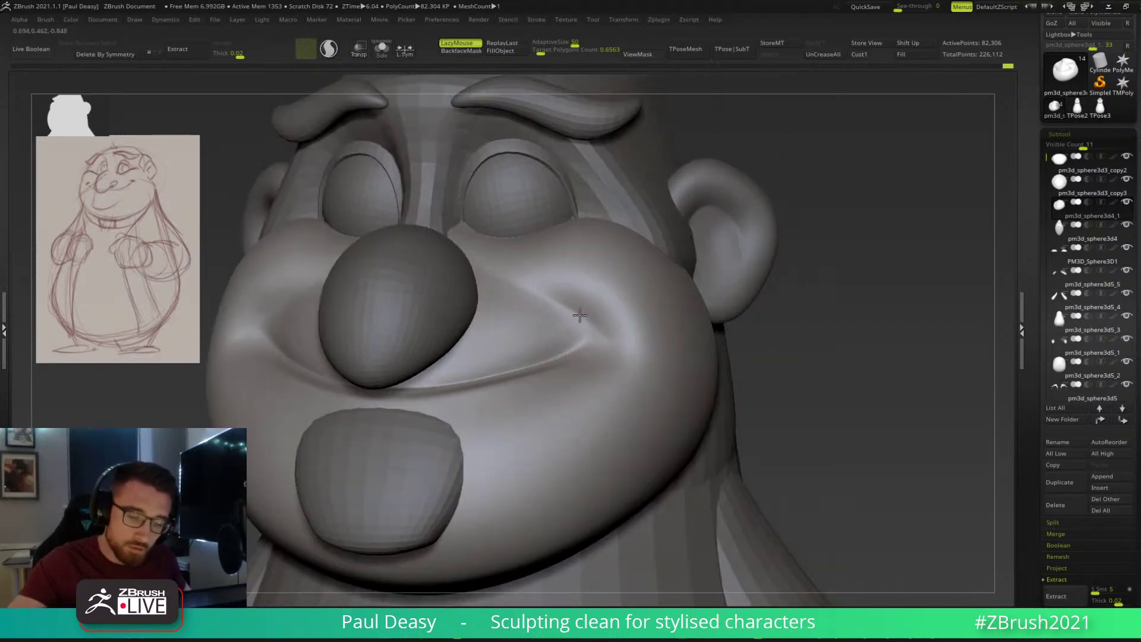
key(ctrl+z)
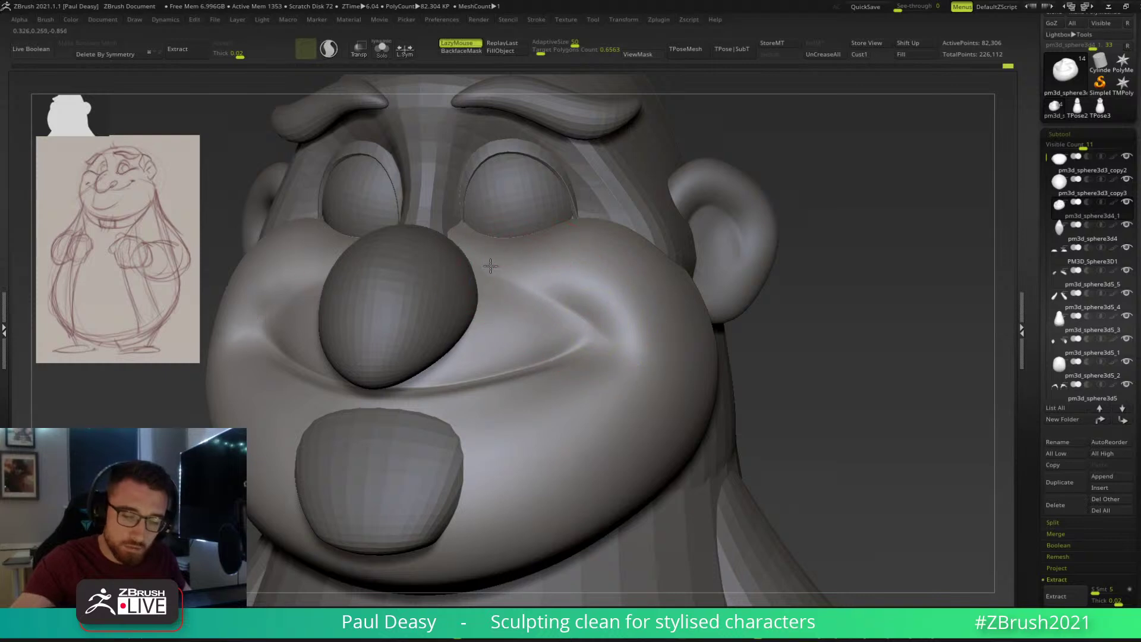
key(ctrl+z)
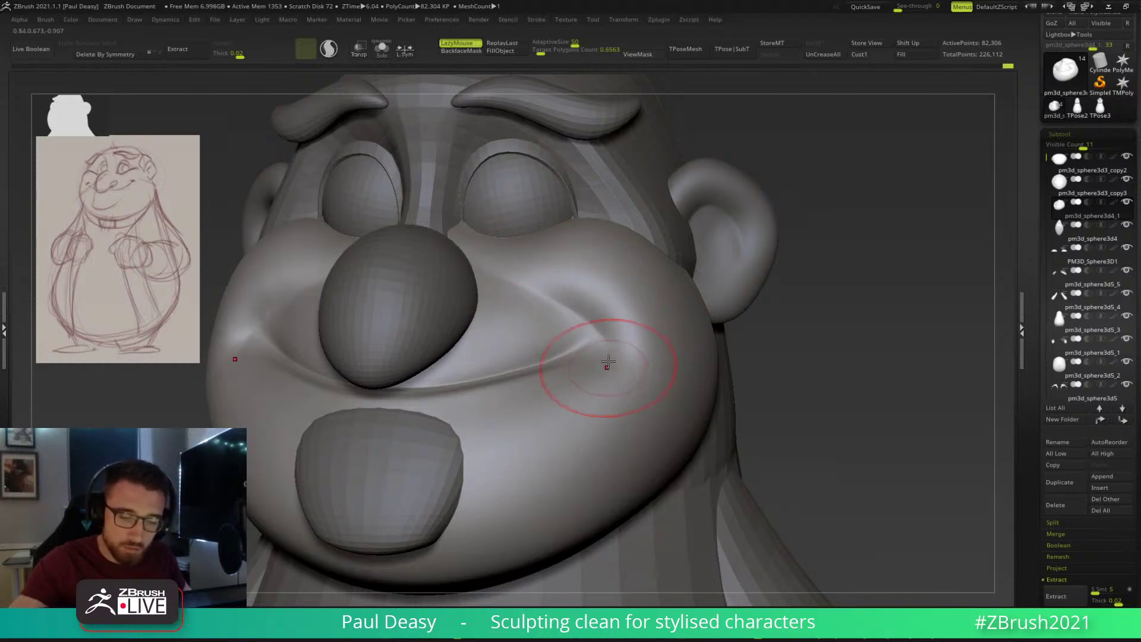
key(l)
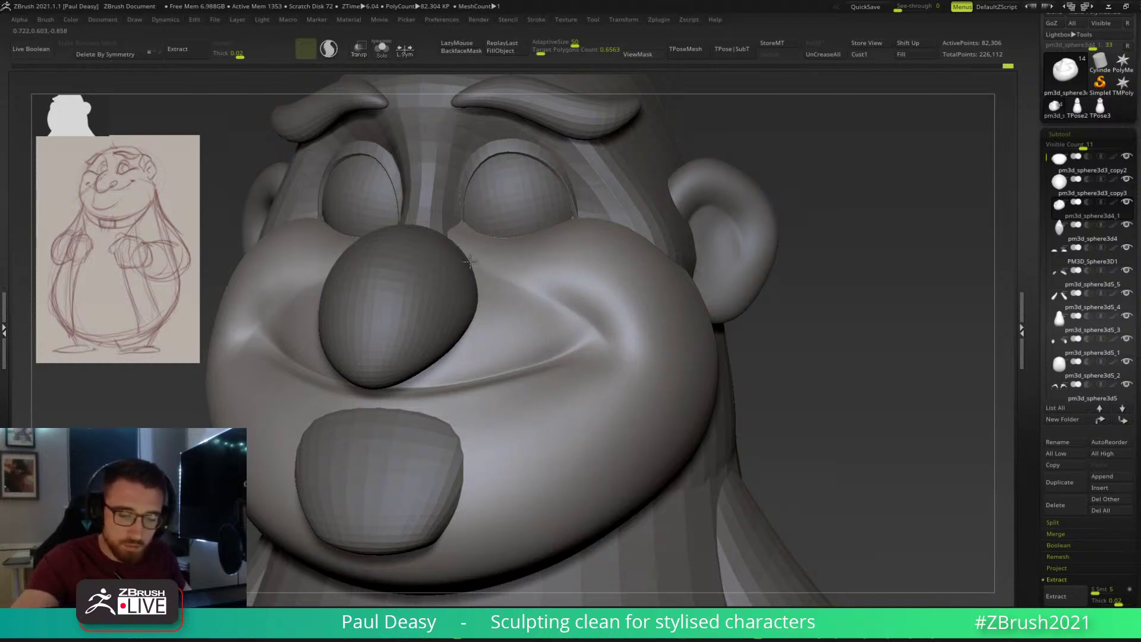
key(space)
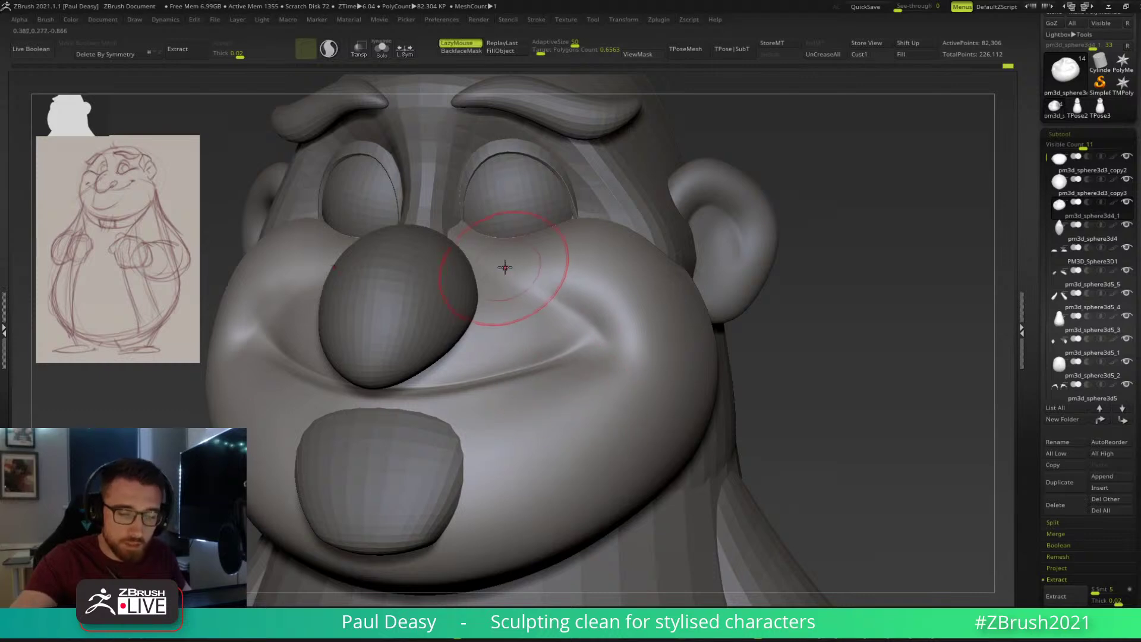
Drop the head mesh to its lowest subdivision level and reshape the lower cheeks and jaw from the front with the Move brush.
right_drag(499, 267, 531, 241)
mouse_move(805, 311)
shift+mouse_down()
mouse_move(774, 339)
mouse_move(775, 315)
mouse_move(601, 344)
shift+mouse_up()
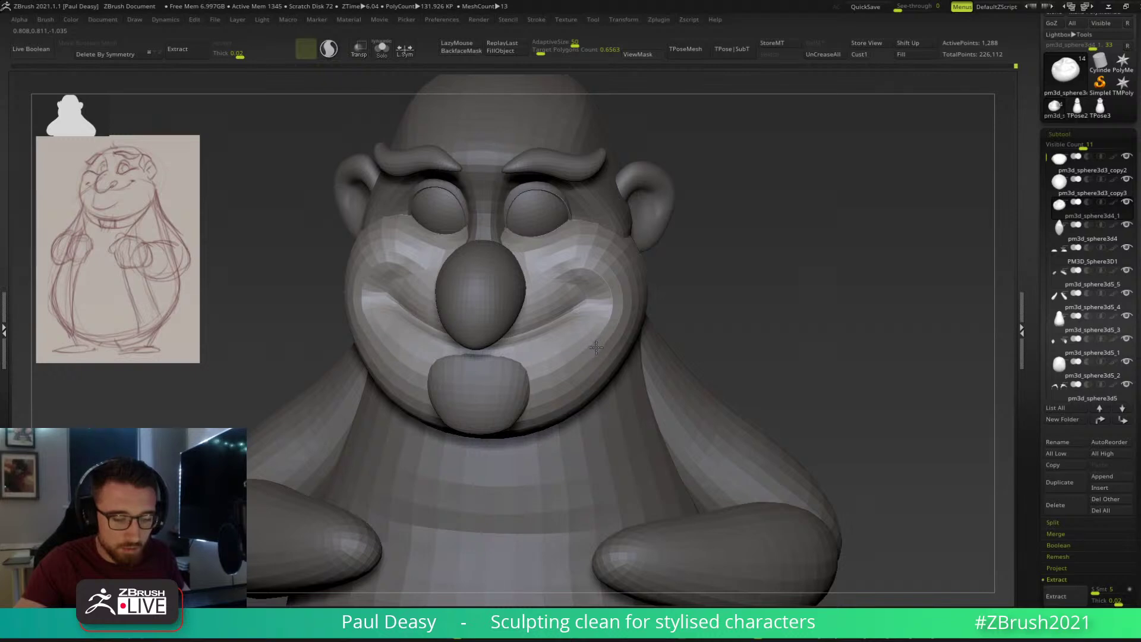
right_drag(567, 373, 610, 355)
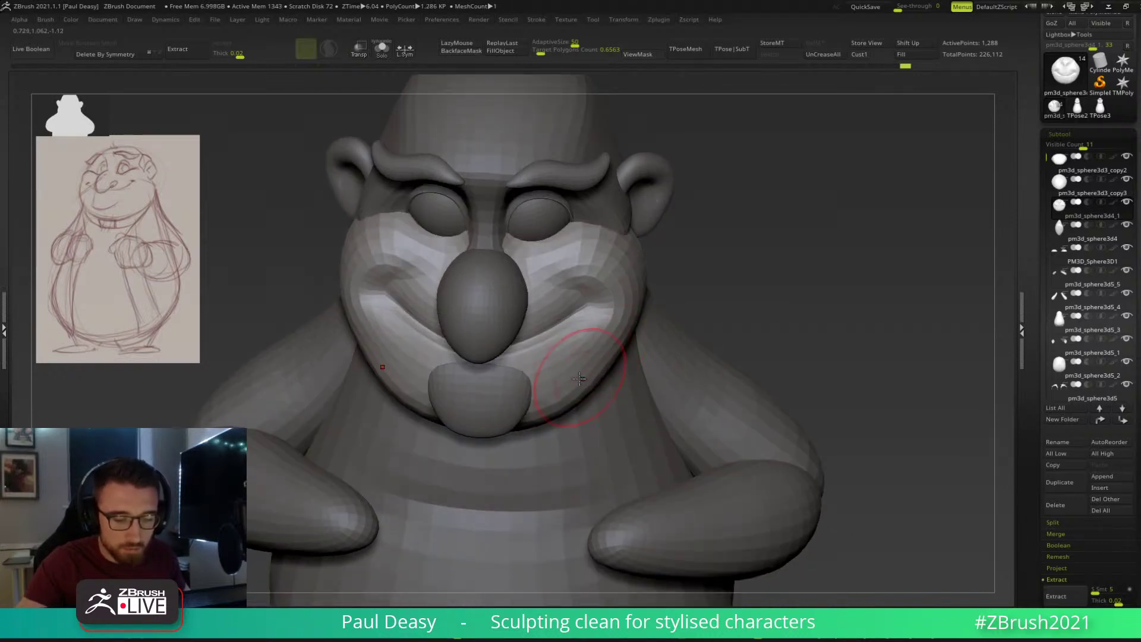
mouse_move(608, 347)
right_down()
mouse_move(759, 306)
mouse_move(611, 356)
right_up()
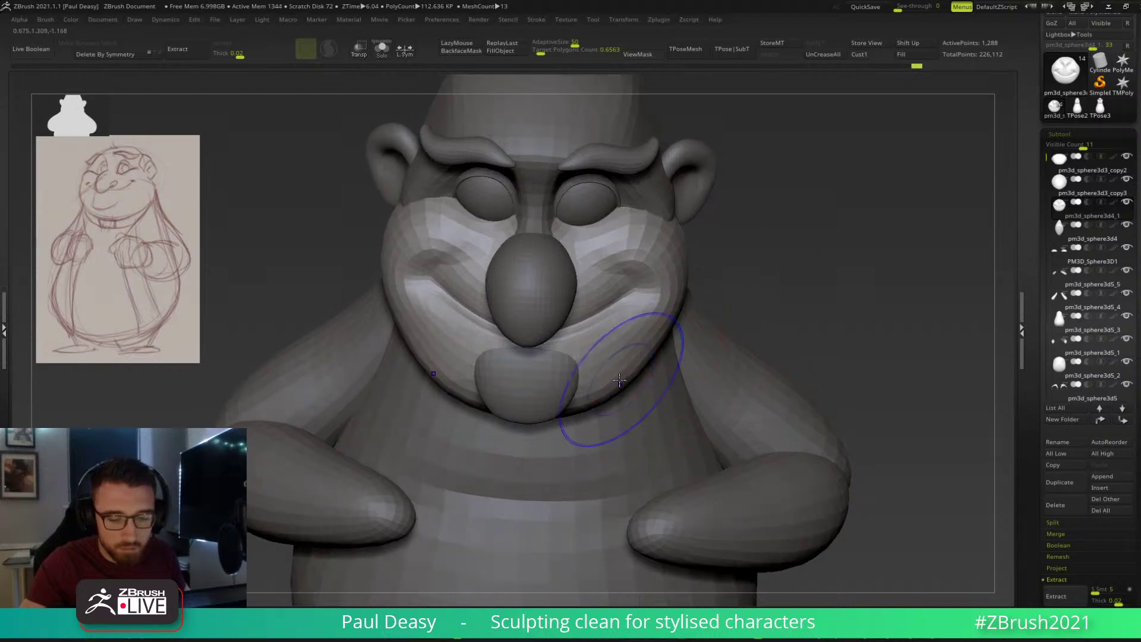
drag(615, 382, 602, 378)
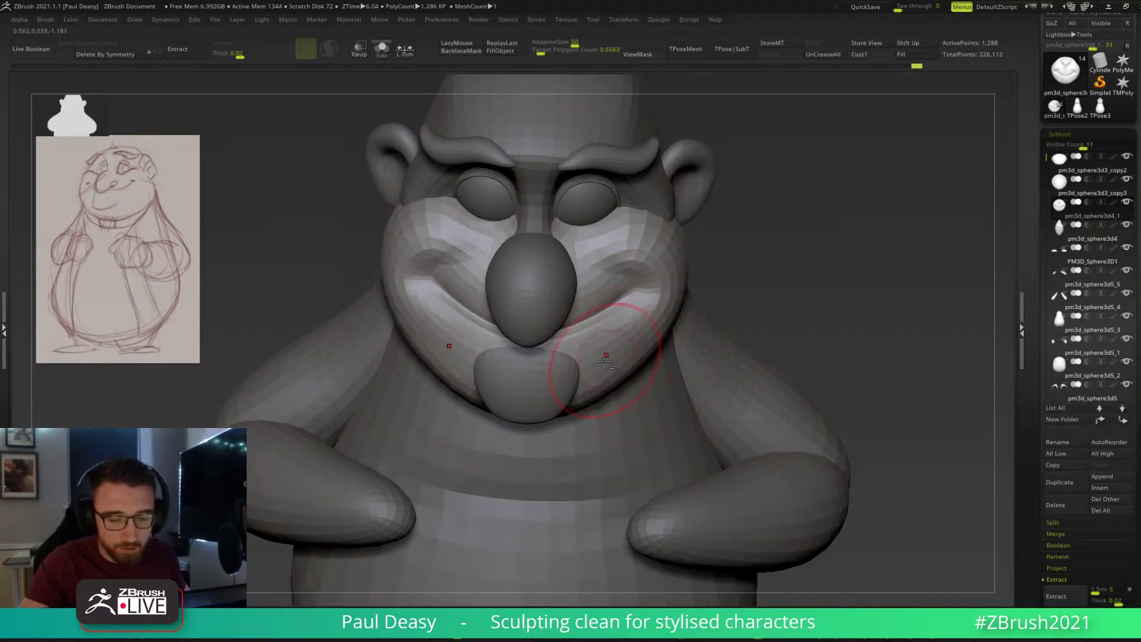
key(space)
Return the head to its highest subdivision level and adjust the outer cheek near the ear.
mouse_move(711, 291)
right_down()
mouse_move(739, 238)
mouse_move(755, 275)
mouse_move(709, 289)
right_up()
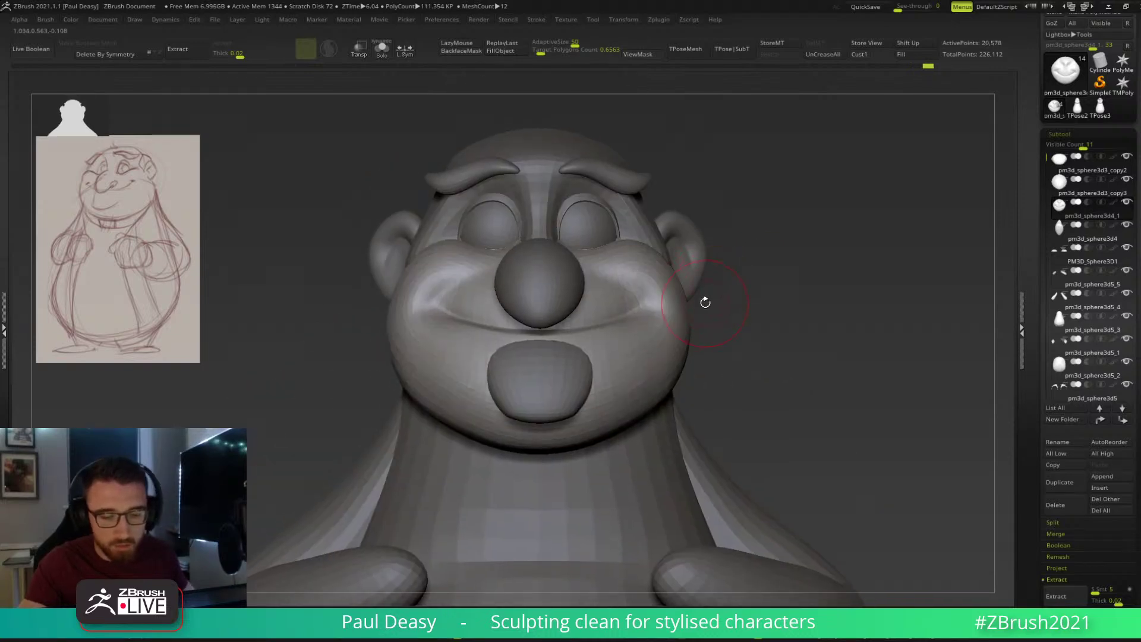
key(space)
mouse_move(730, 252)
right_down()
mouse_move(736, 290)
mouse_move(687, 297)
right_up()
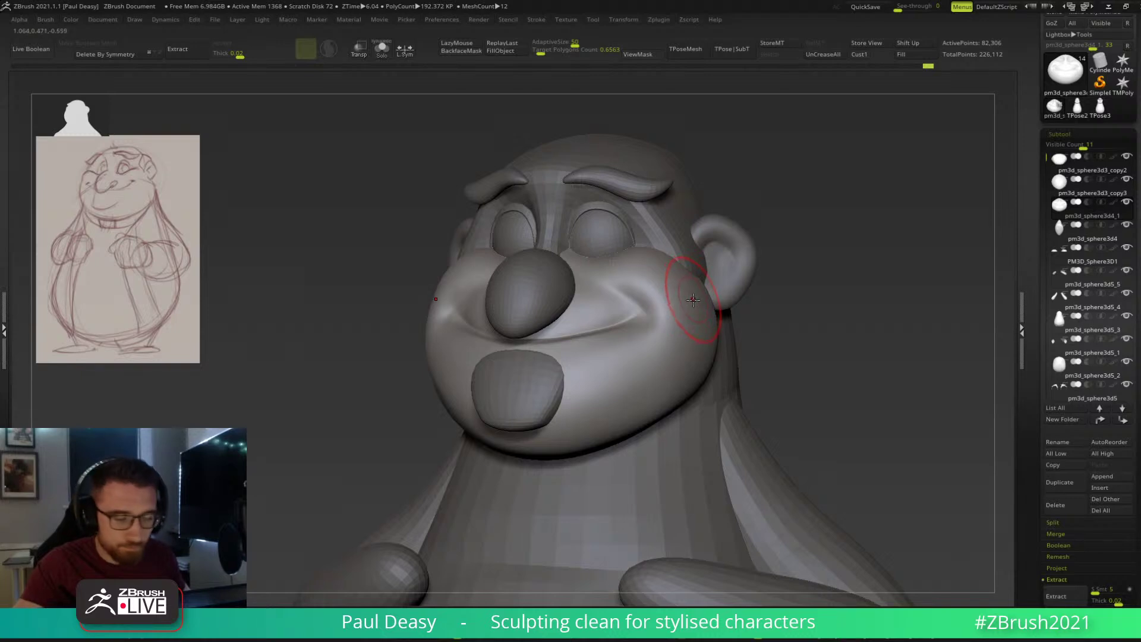
alt+click(670, 271)
key(space)
mouse_move(670, 270)
right_down()
mouse_move(683, 255)
mouse_move(776, 256)
mouse_move(672, 282)
right_up()
Lower the head to its base subdivision level again and reshape the underside of the jaw.
ctrl+right_drag(767, 328, 701, 321)
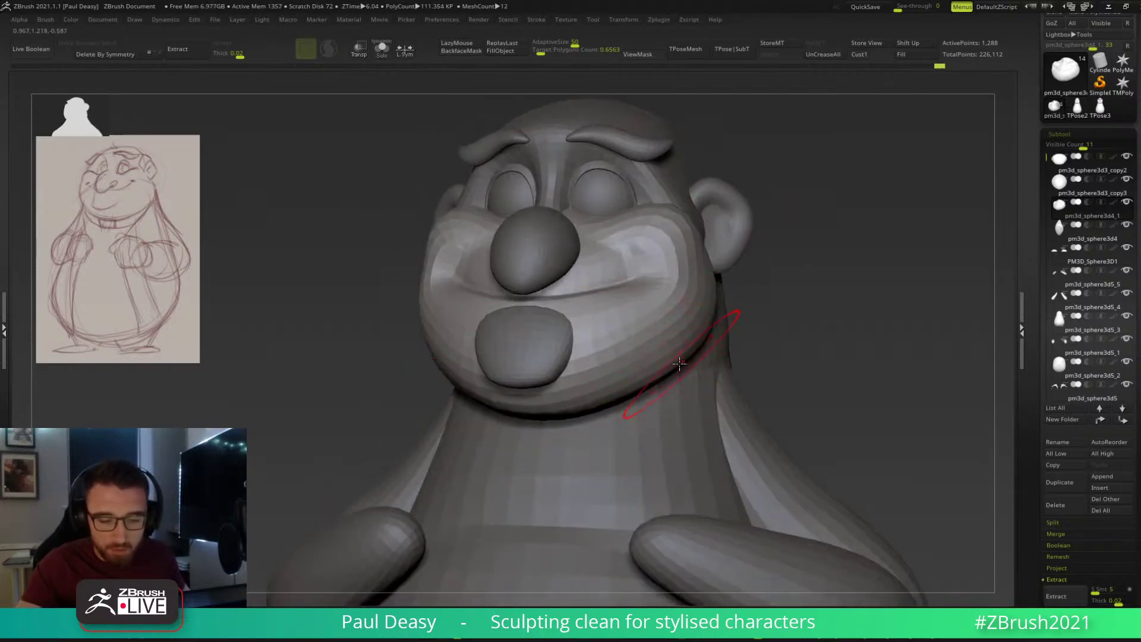
drag(621, 397, 556, 413)
shift+right_drag(628, 402, 622, 400)
drag(609, 403, 606, 397)
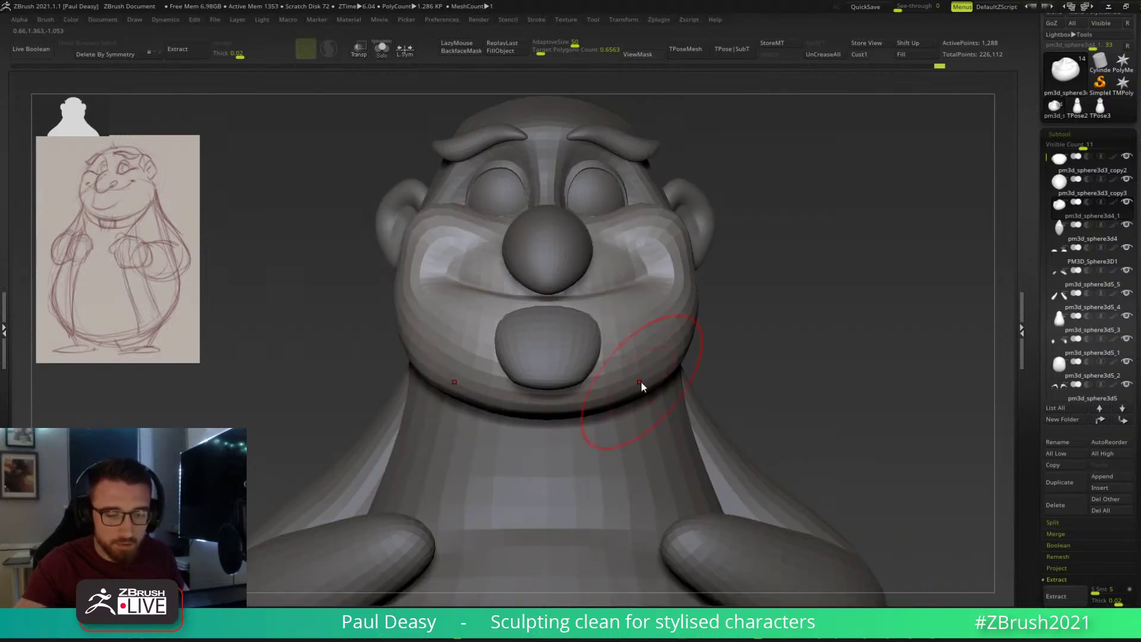
Refine the side outline of the cheeks and jaw from the front and three-quarter views with a resized Move brush.
key(space)
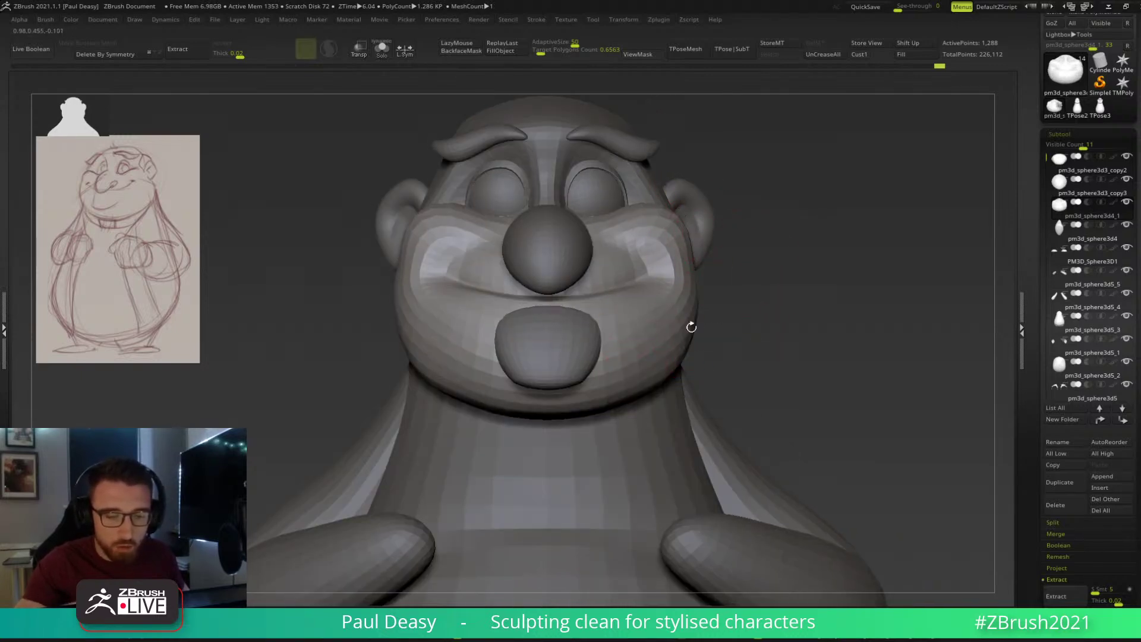
drag(691, 327, 659, 369)
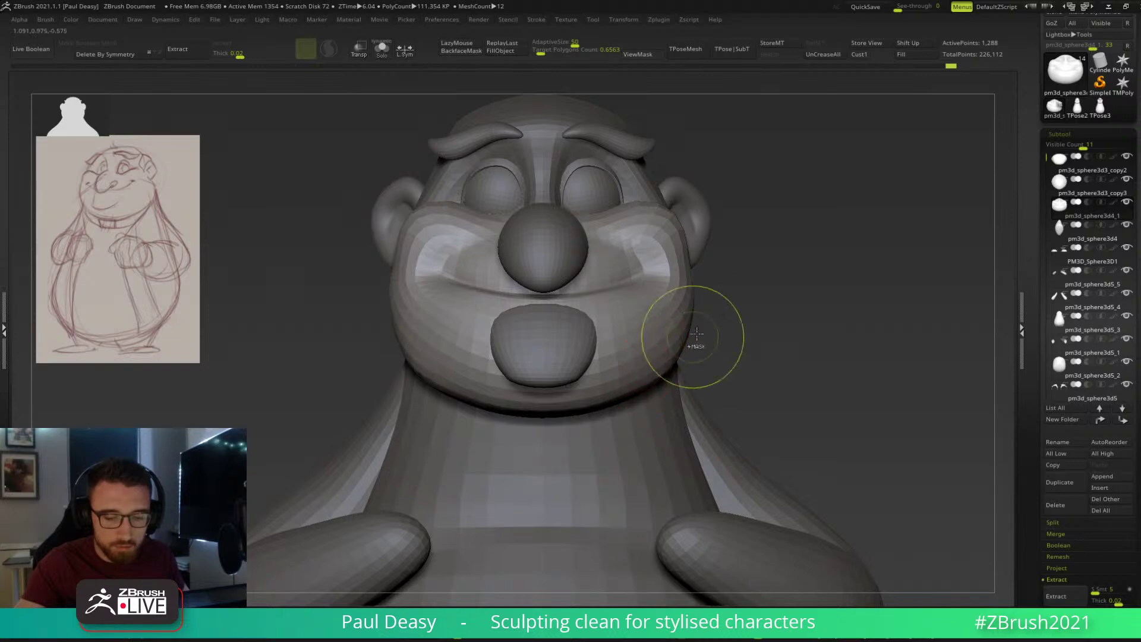
drag(707, 331, 726, 318)
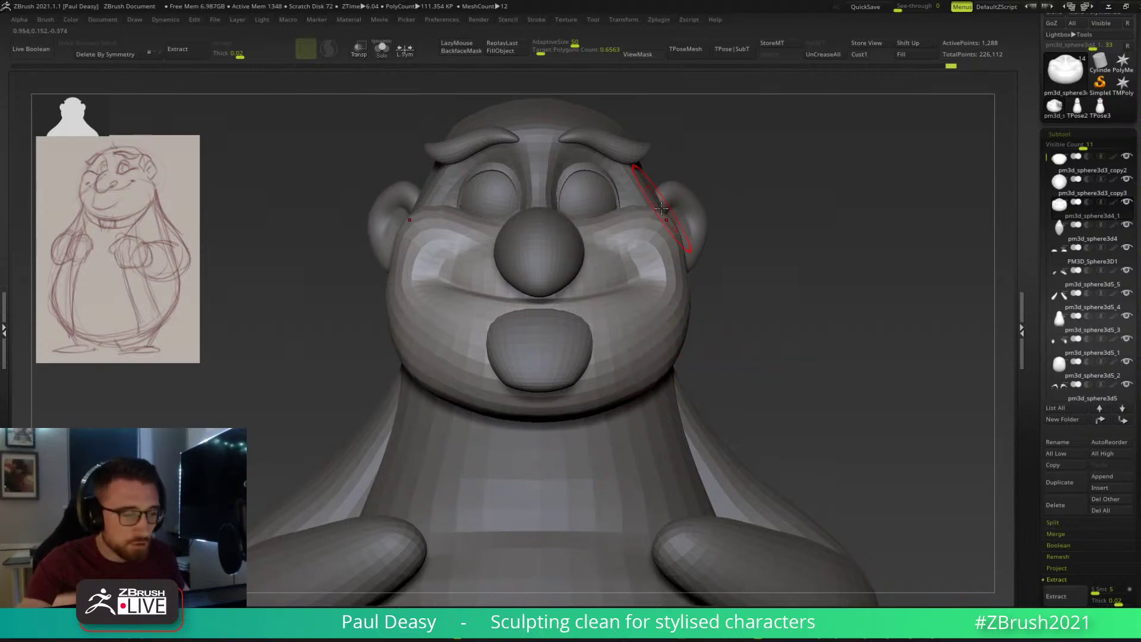
drag(772, 235, 765, 244)
key(space)
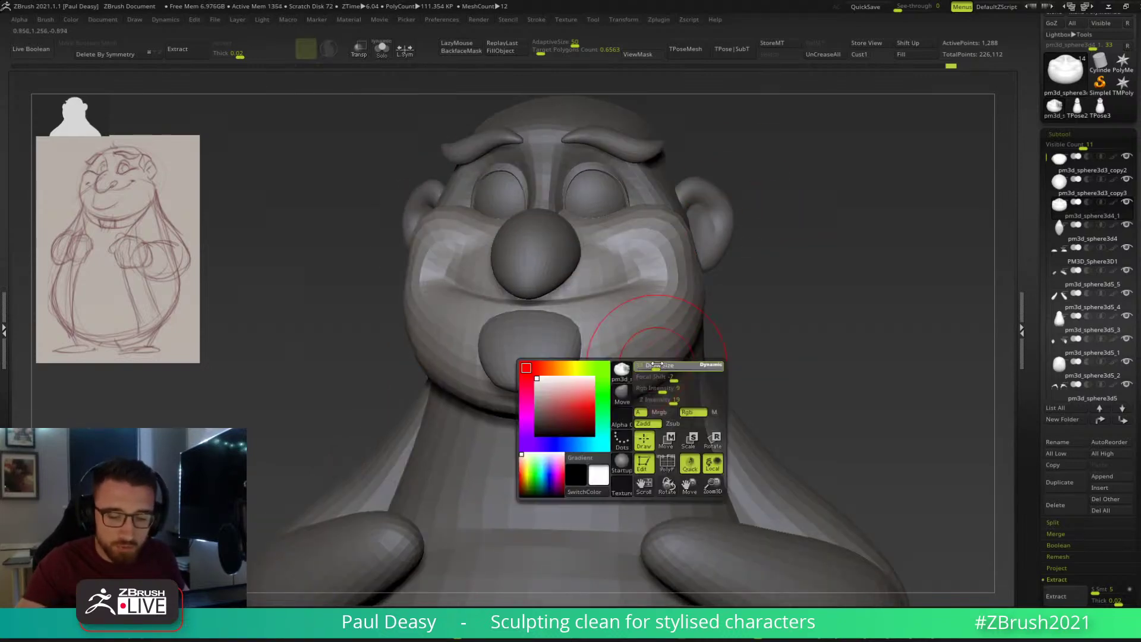
key(space)
mouse_move(771, 209)
mouse_down()
mouse_move(718, 204)
mouse_move(748, 222)
mouse_up()
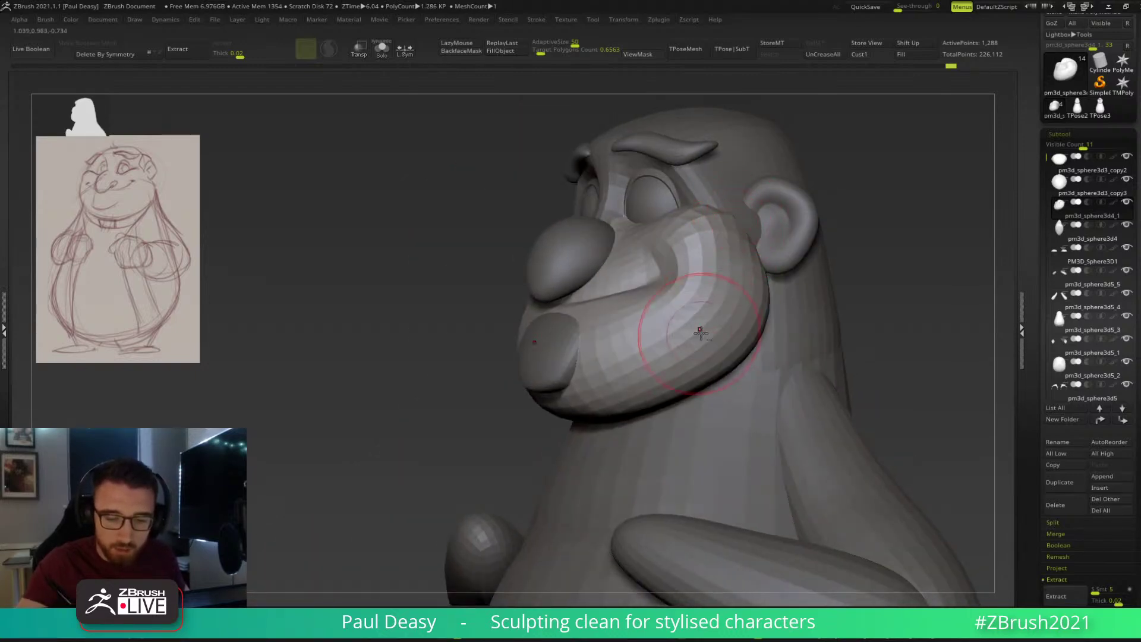
Raise the head back to its highest subdivision level and nudge the cheek around the mouth corner with a larger brush.
alt+right_drag(701, 331, 707, 309)
key(d)
key(d)
key(d)
key(bracketright)
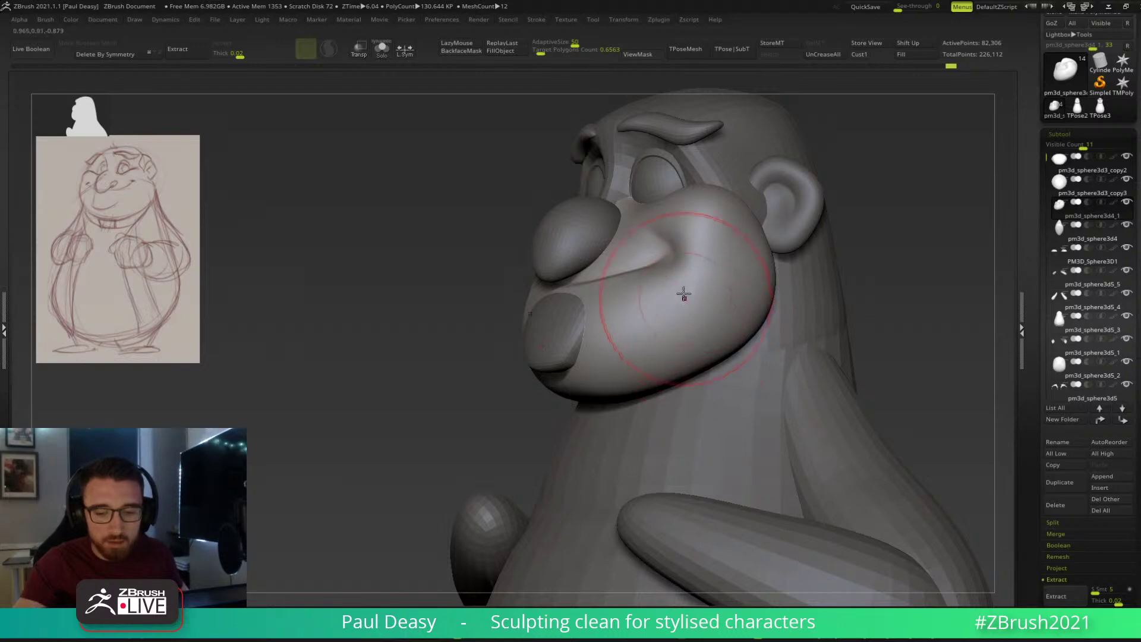
drag(670, 257, 677, 263)
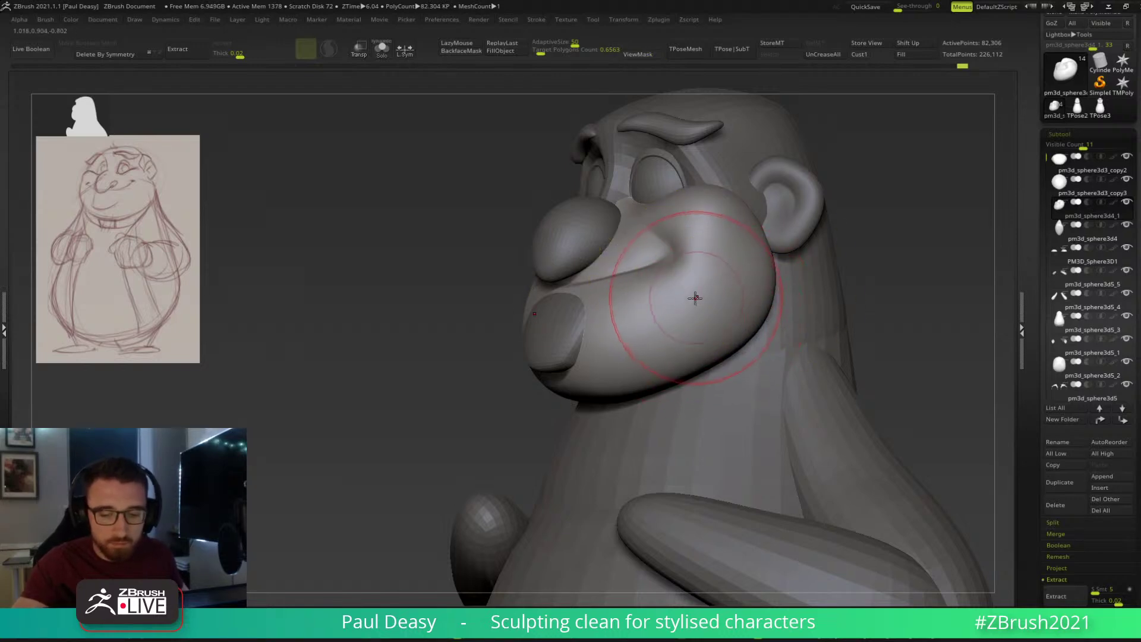
Mask the front of the face around the mouth, push the unmasked cheek and jaw into shape, and clear the mask.
key(ctrl+shift)
mouse_move(672, 244)
ctrl+mouse_down()
mouse_move(679, 268)
mouse_move(785, 205)
mouse_move(717, 178)
ctrl+mouse_up()
ctrl+click(935, 256)
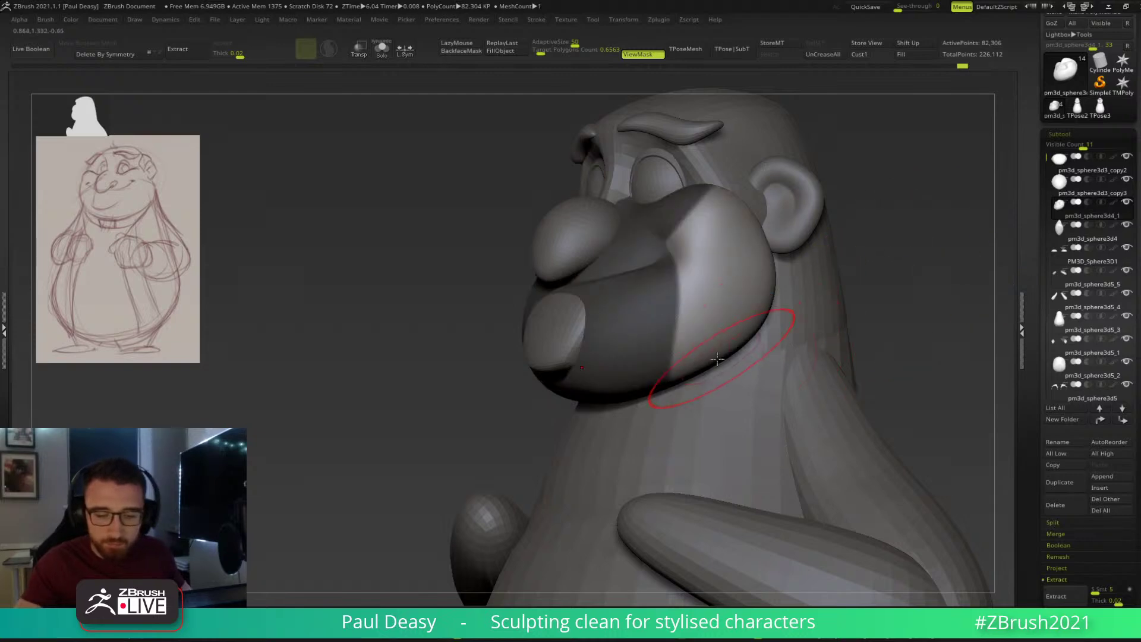
mouse_move(733, 342)
mouse_down()
mouse_move(742, 386)
mouse_move(686, 413)
mouse_up()
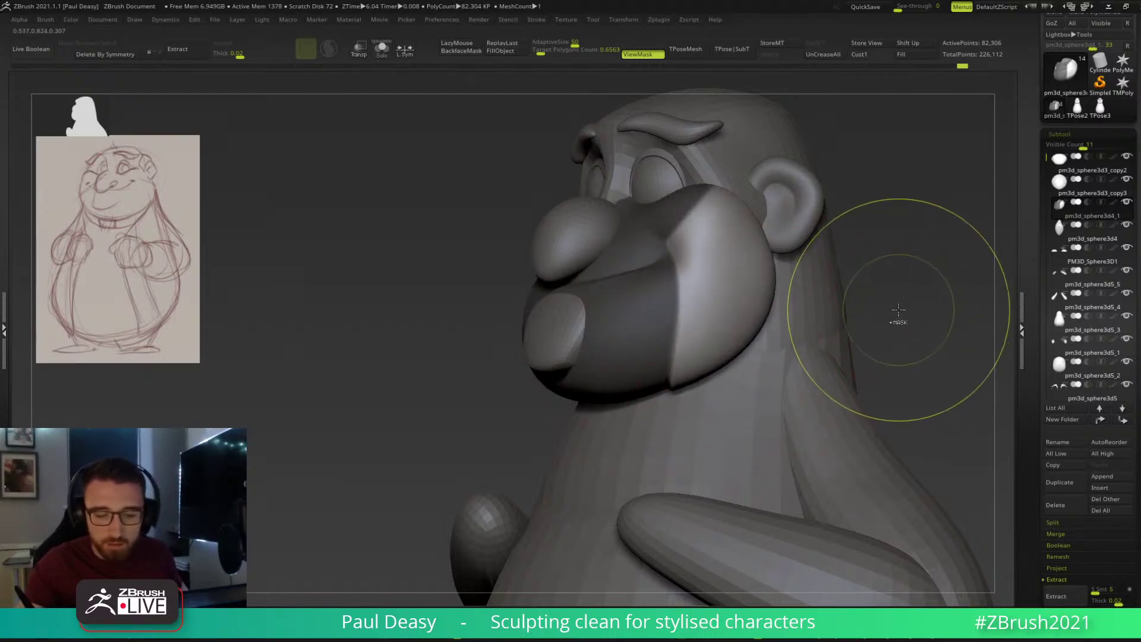
key(space)
mouse_move(876, 272)
ctrl+mouse_down()
mouse_move(886, 287)
mouse_move(767, 248)
mouse_move(792, 259)
mouse_move(731, 243)
mouse_move(701, 255)
mouse_move(742, 235)
mouse_move(745, 201)
ctrl+mouse_up()
key(l)
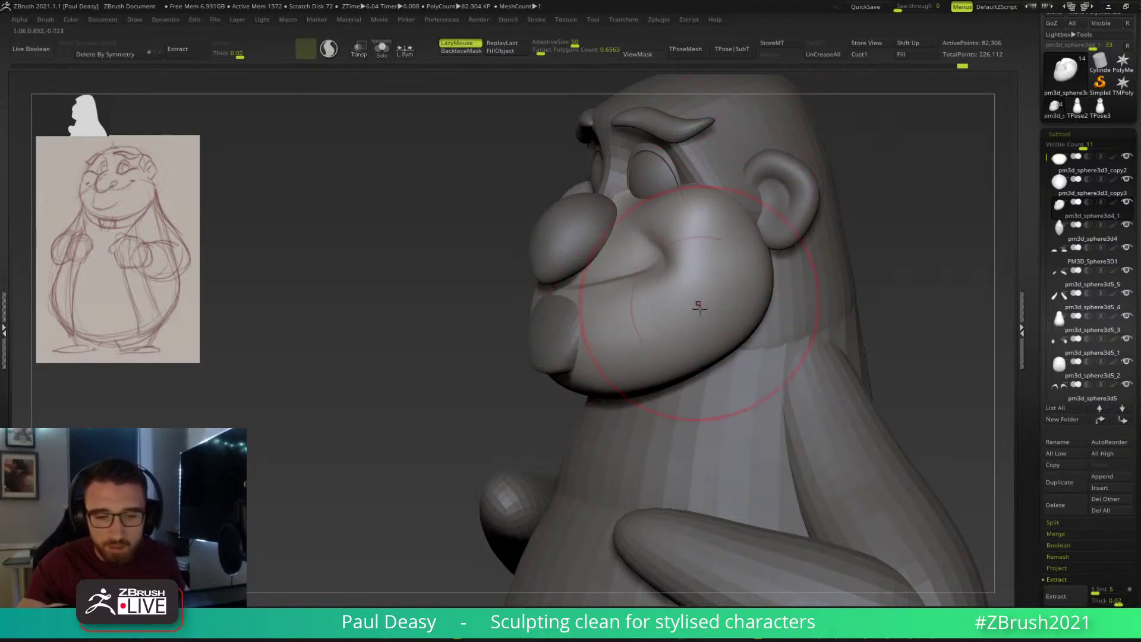
Select the chin piece below the mouth and subdivide it two times.
mouse_move(868, 192)
mouse_down()
mouse_move(874, 245)
mouse_move(866, 216)
mouse_move(879, 224)
mouse_move(715, 331)
mouse_up()
alt+drag(802, 315, 815, 309)
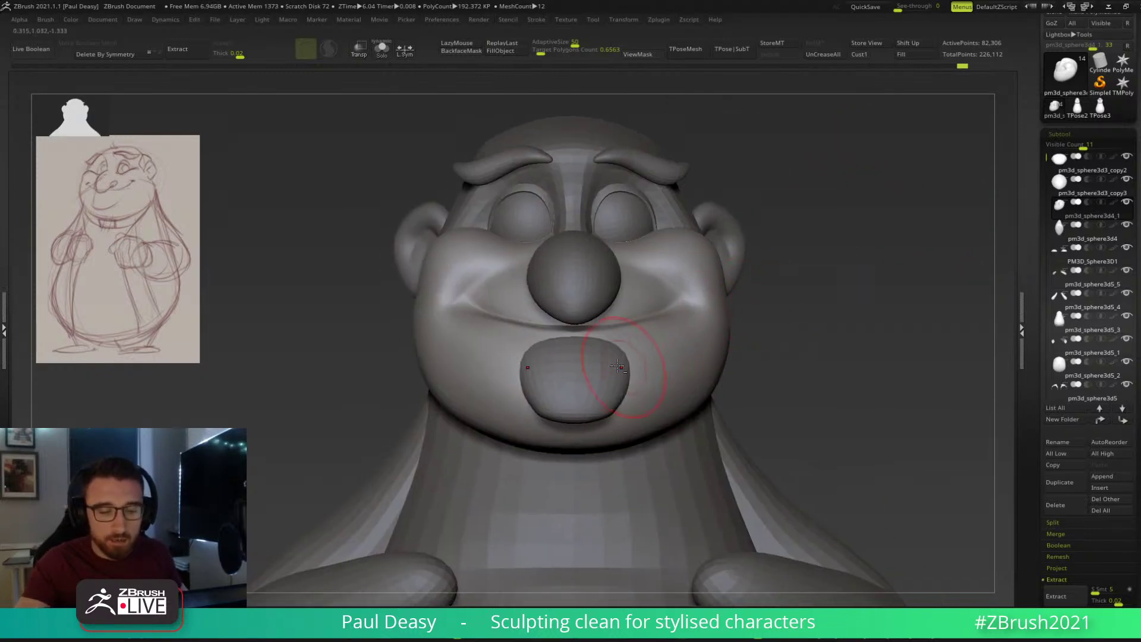
alt+click(619, 369)
alt+drag(804, 351, 820, 332)
right_drag(798, 234, 777, 284)
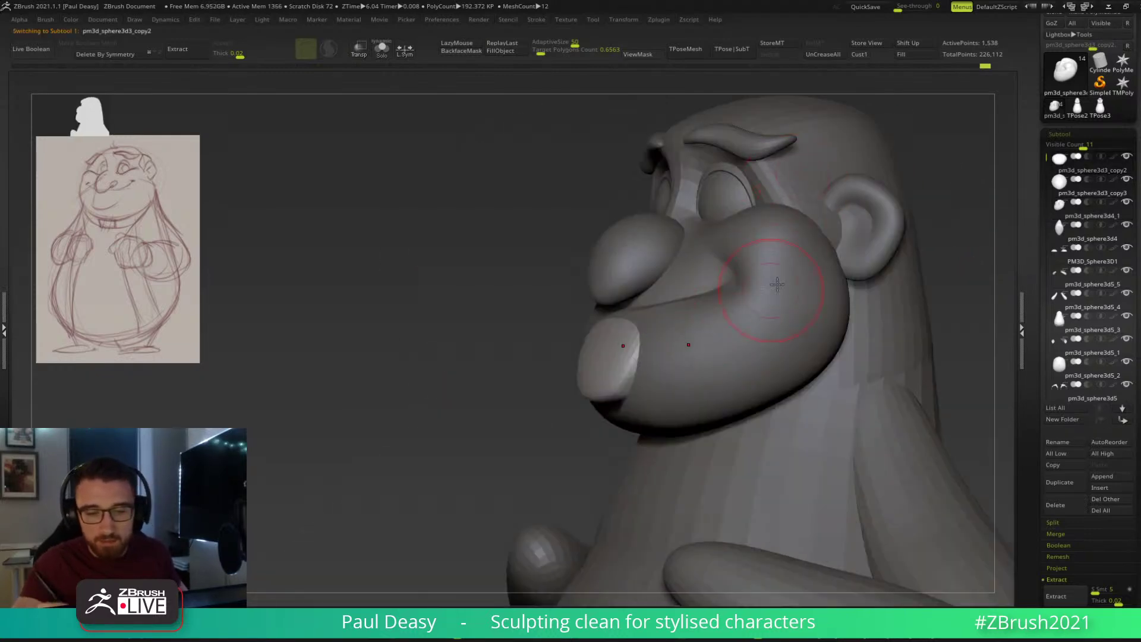
right_drag(715, 335, 704, 354)
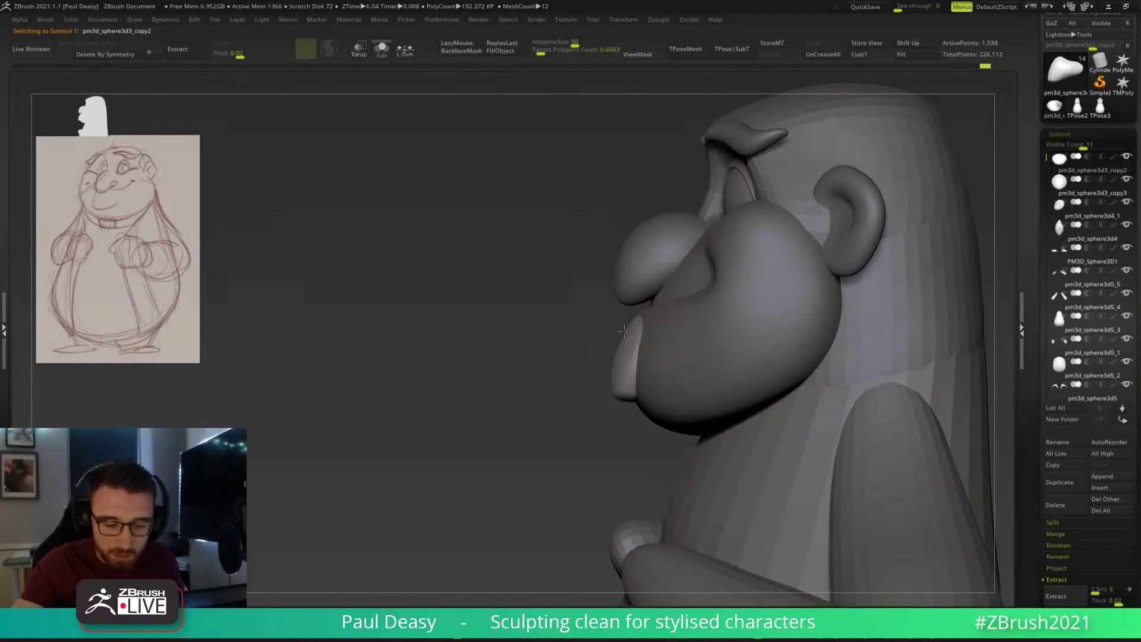
right_drag(640, 326, 645, 280)
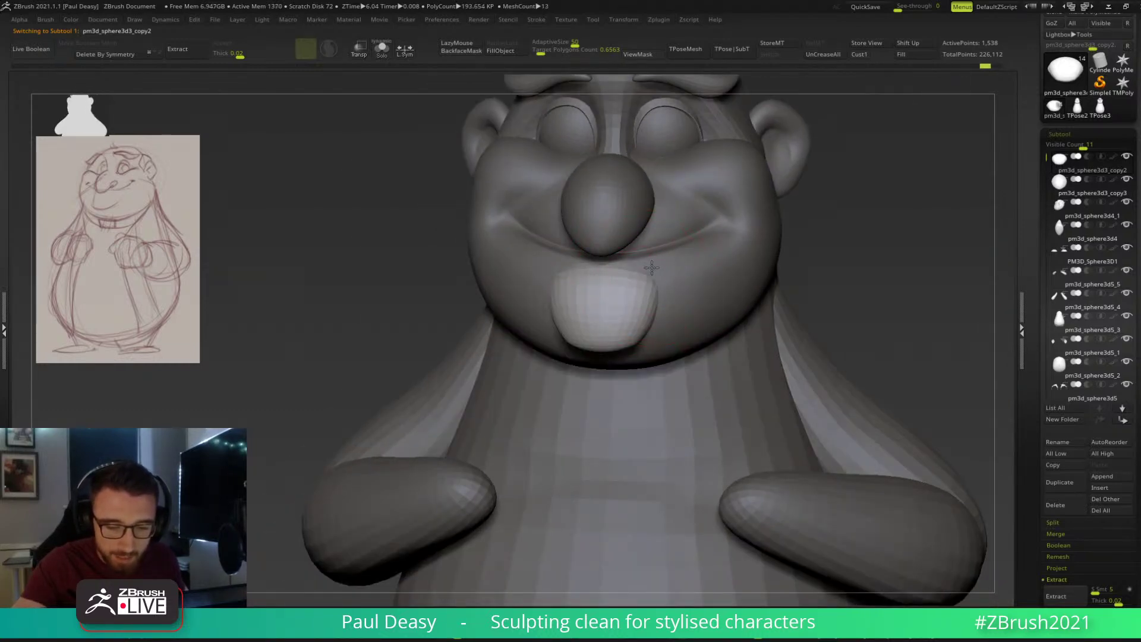
key(ctrl+d)
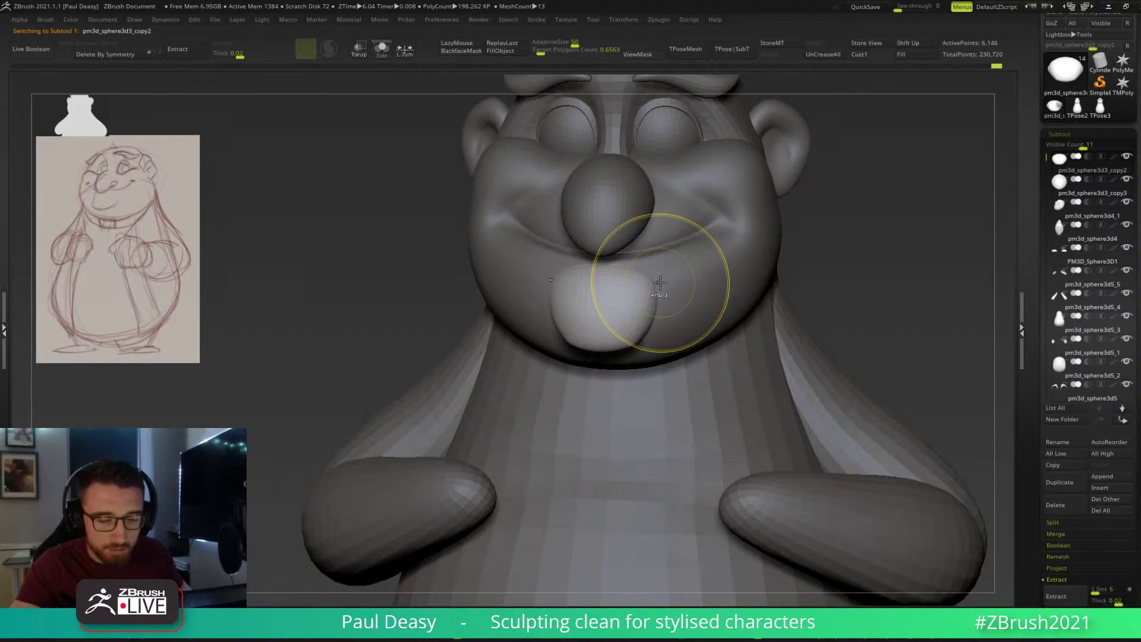
key(ctrl+d)
right_drag(660, 282, 656, 267)
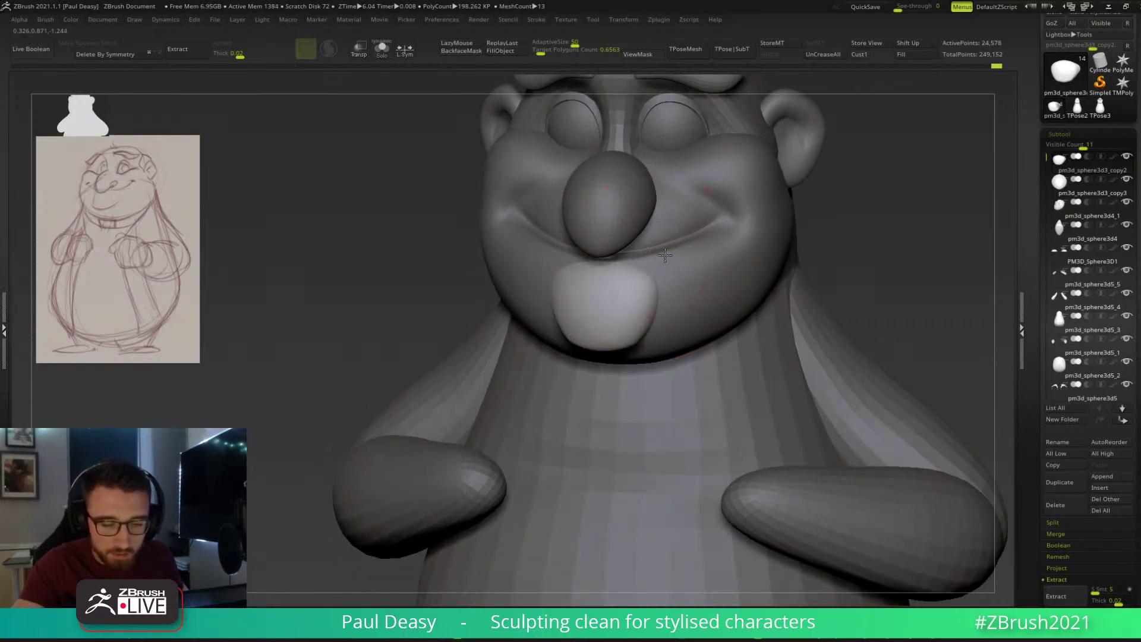
mouse_move(658, 264)
right_down()
mouse_move(657, 279)
mouse_move(649, 268)
right_up()
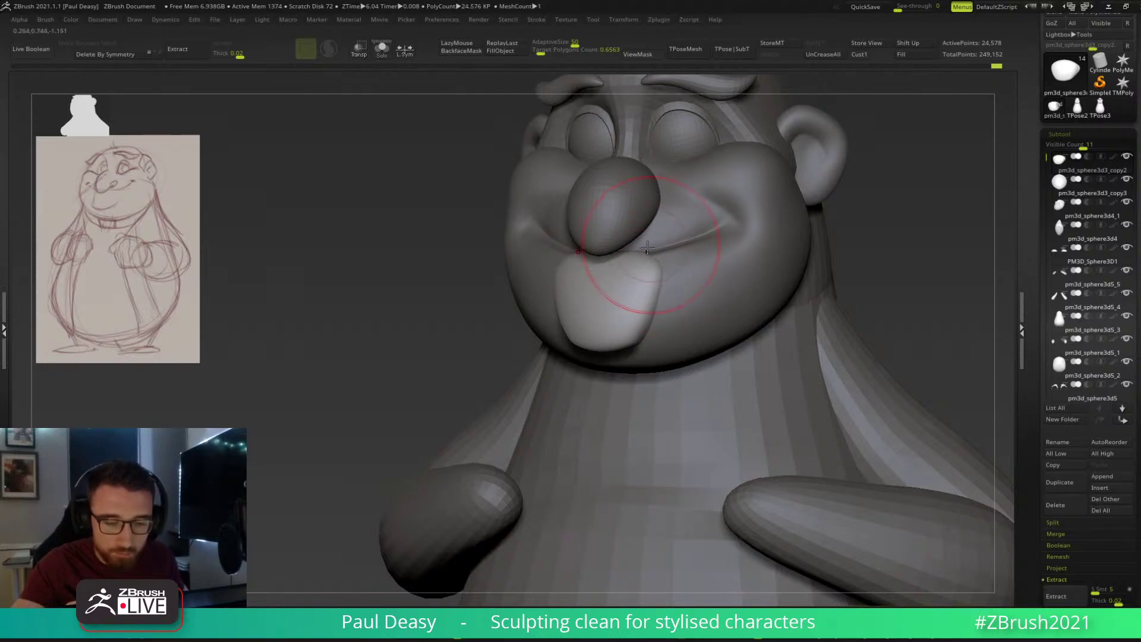
Pull the top edge of the chin piece up to follow the smile line beneath the nose.
drag(651, 254, 636, 246)
mouse_move(656, 277)
ctrl+right_down()
mouse_move(627, 252)
mouse_move(680, 251)
mouse_move(708, 265)
mouse_move(643, 265)
mouse_move(695, 268)
ctrl+right_up()
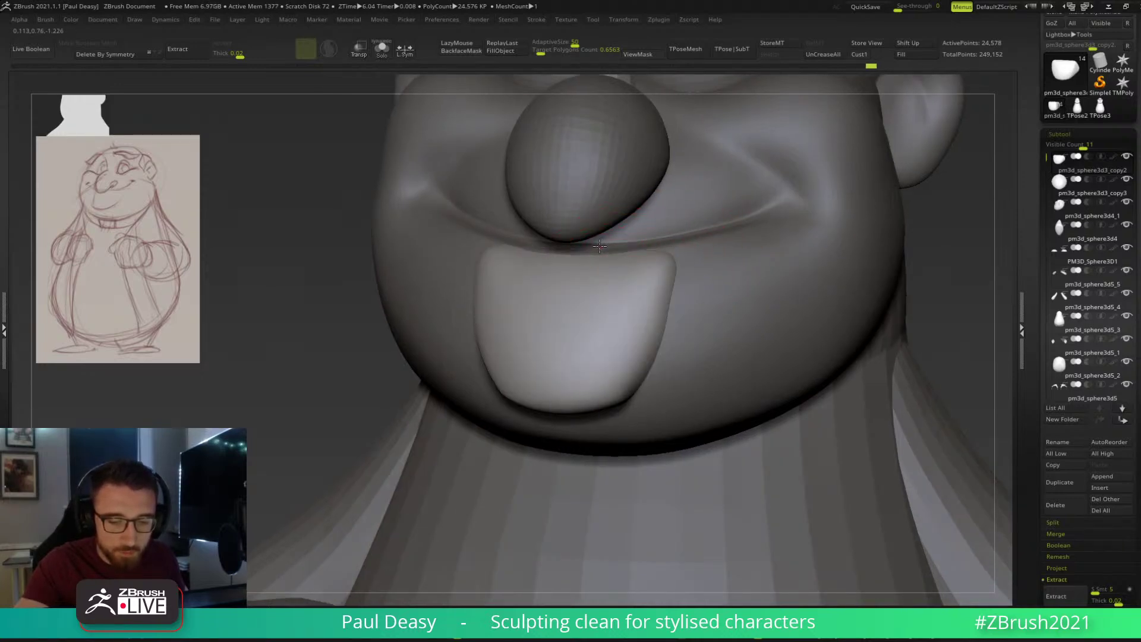
drag(634, 251, 615, 250)
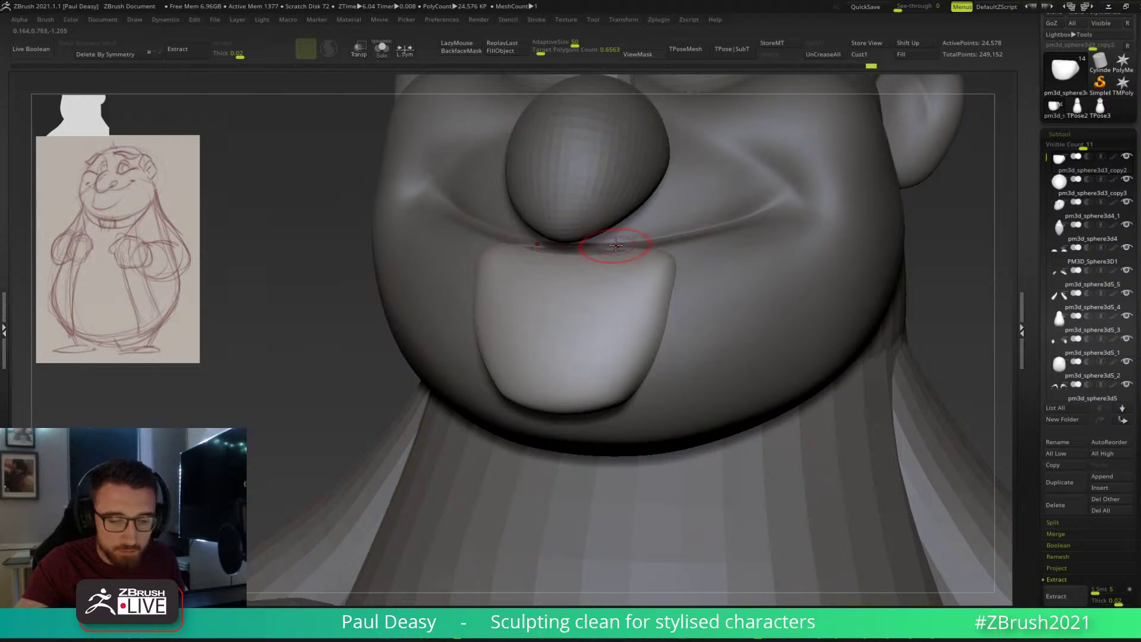
key(space)
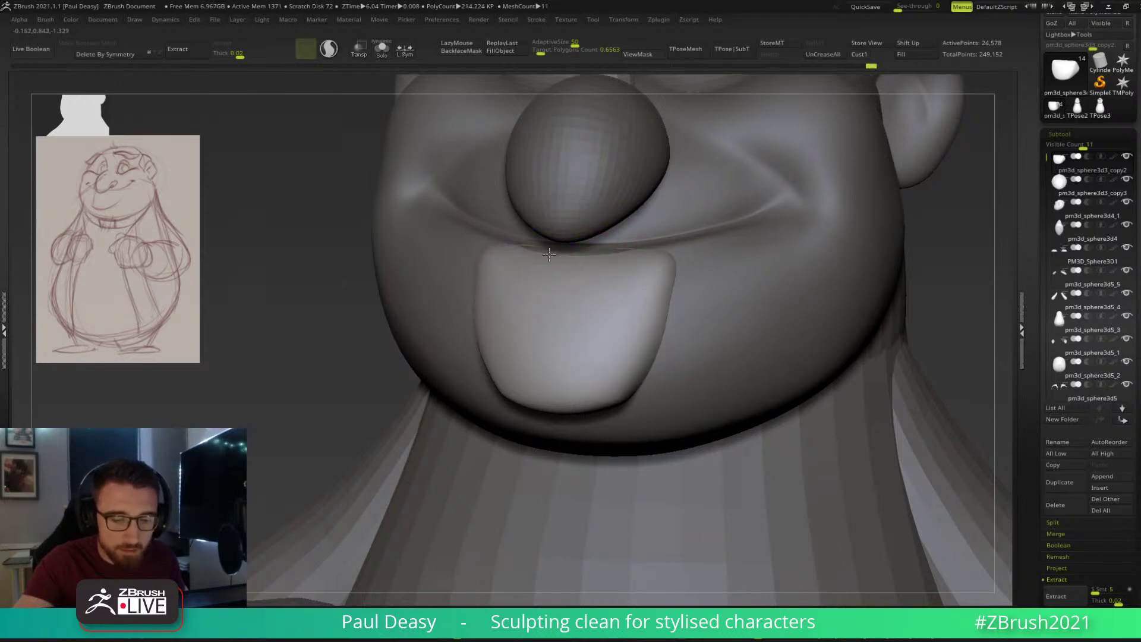
Shape the side profile of the chin piece with a resized Move brush.
right_drag(624, 255, 653, 304)
key(space)
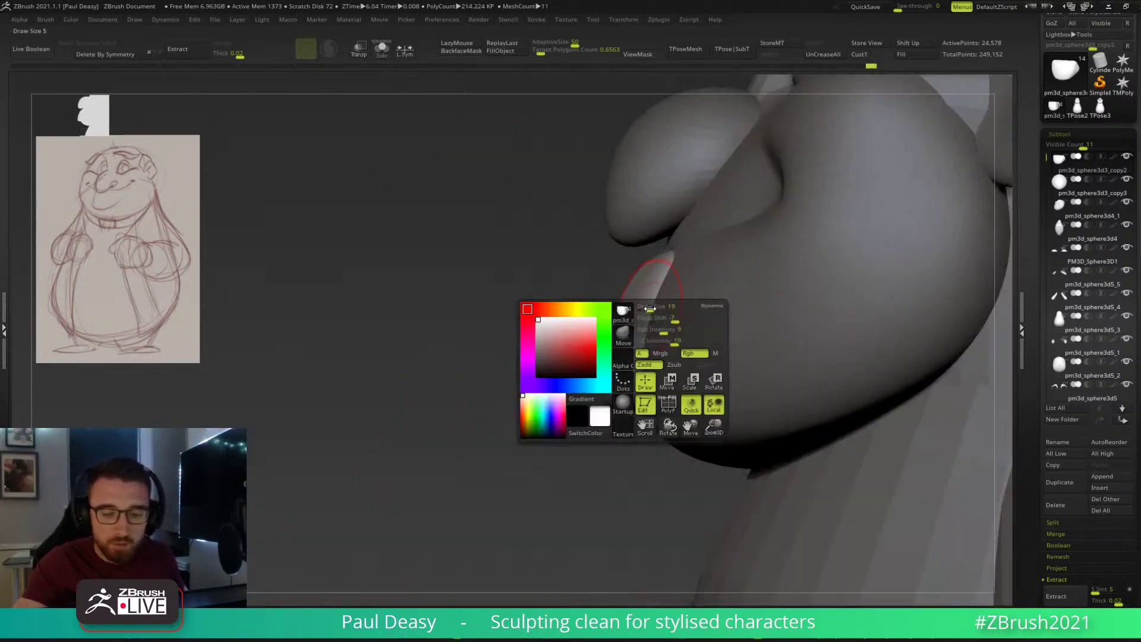
key(space)
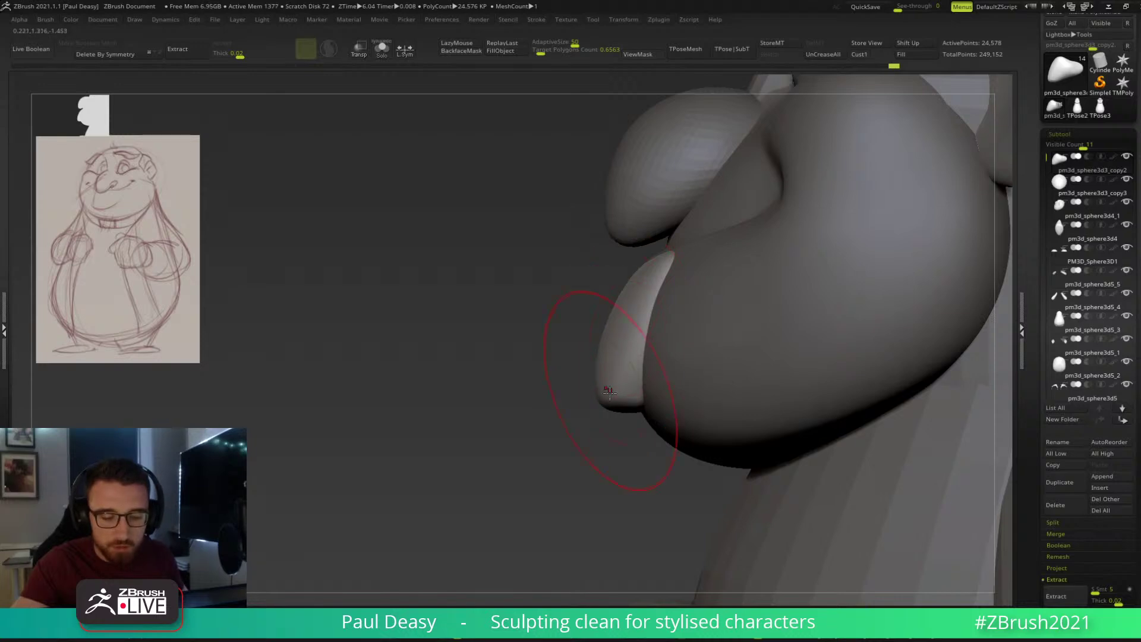
Pull the chin piece's lower edge downward and push its sides inward from the front view, resizing the Move brush.
right_drag(609, 442, 636, 374)
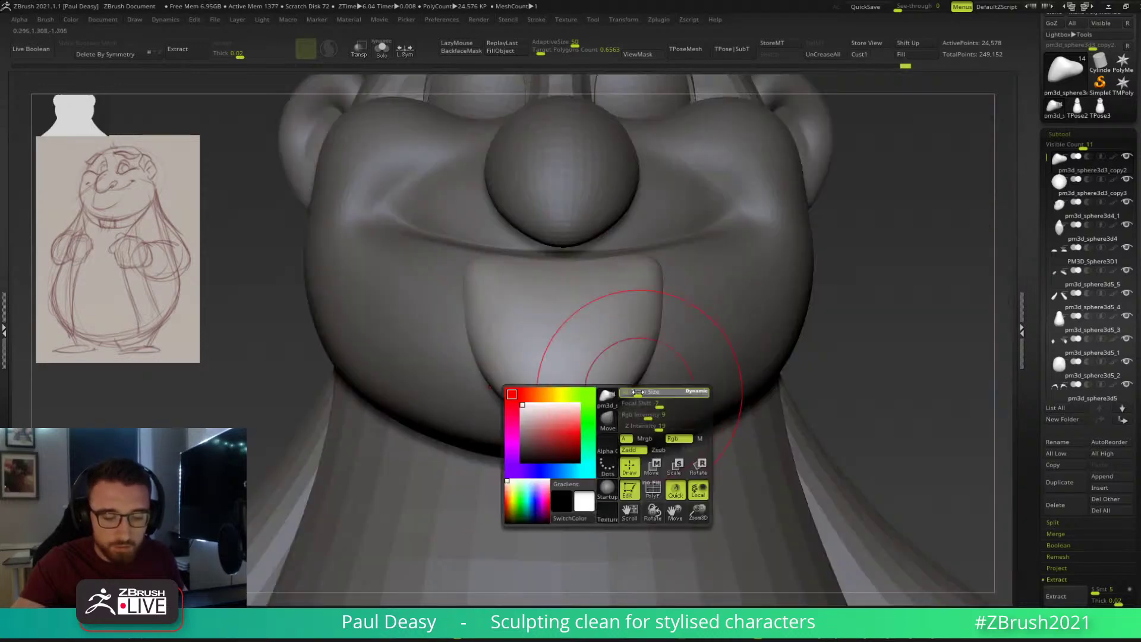
key(space)
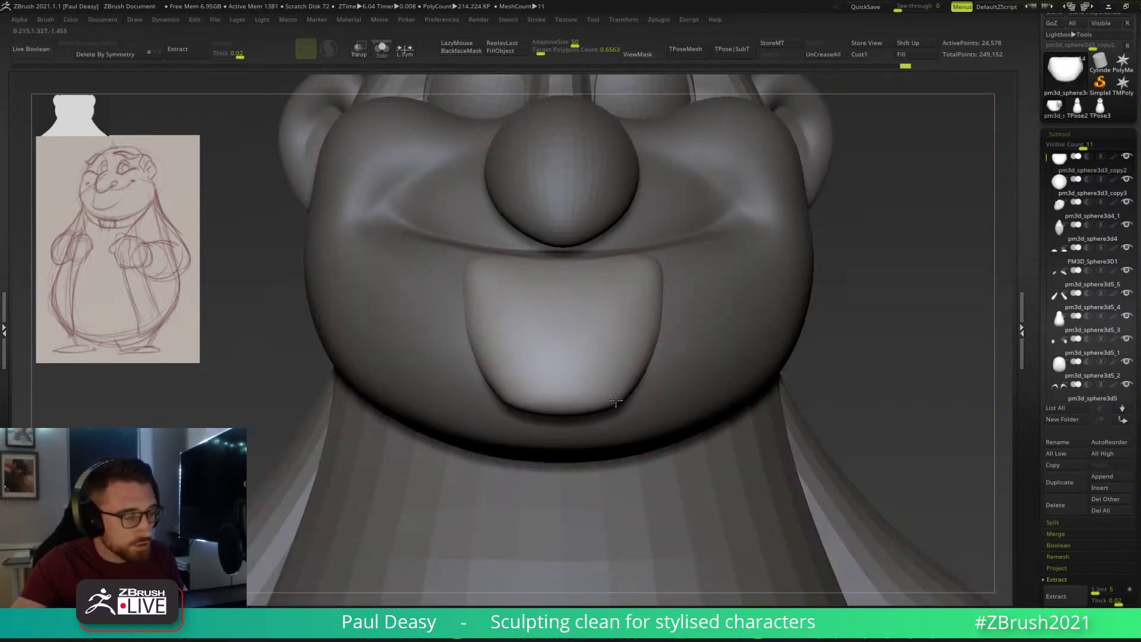
key(space)
drag(602, 405, 603, 422)
key(space)
drag(661, 338, 645, 344)
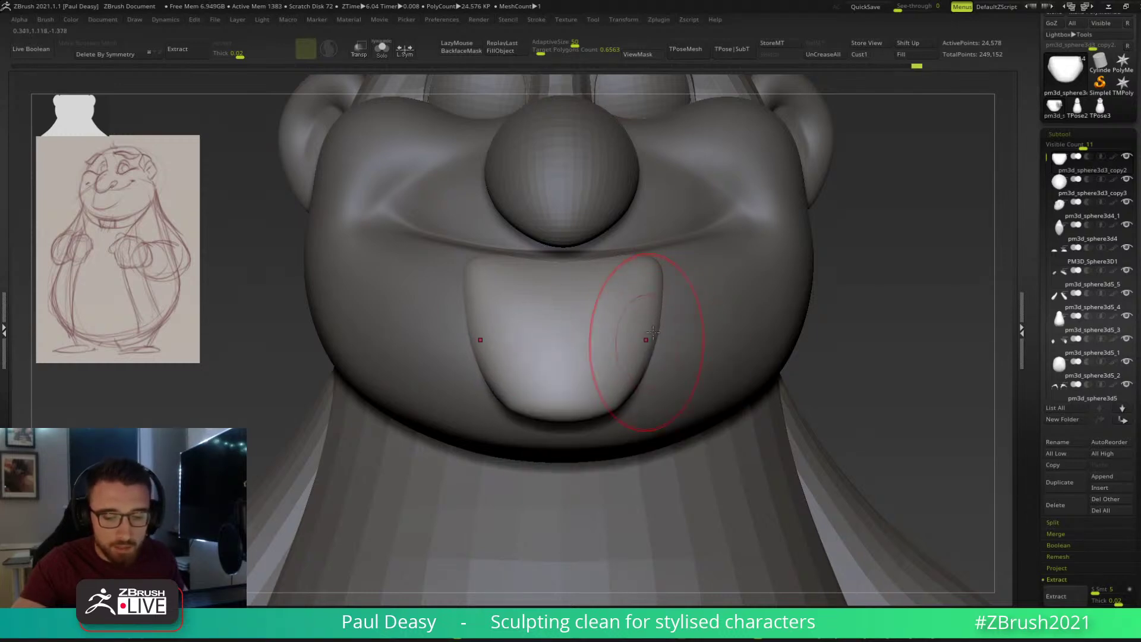
Select the ears, try reshaping their outer rims with different brush sizes, and undo the changes.
alt+drag(870, 401, 842, 518)
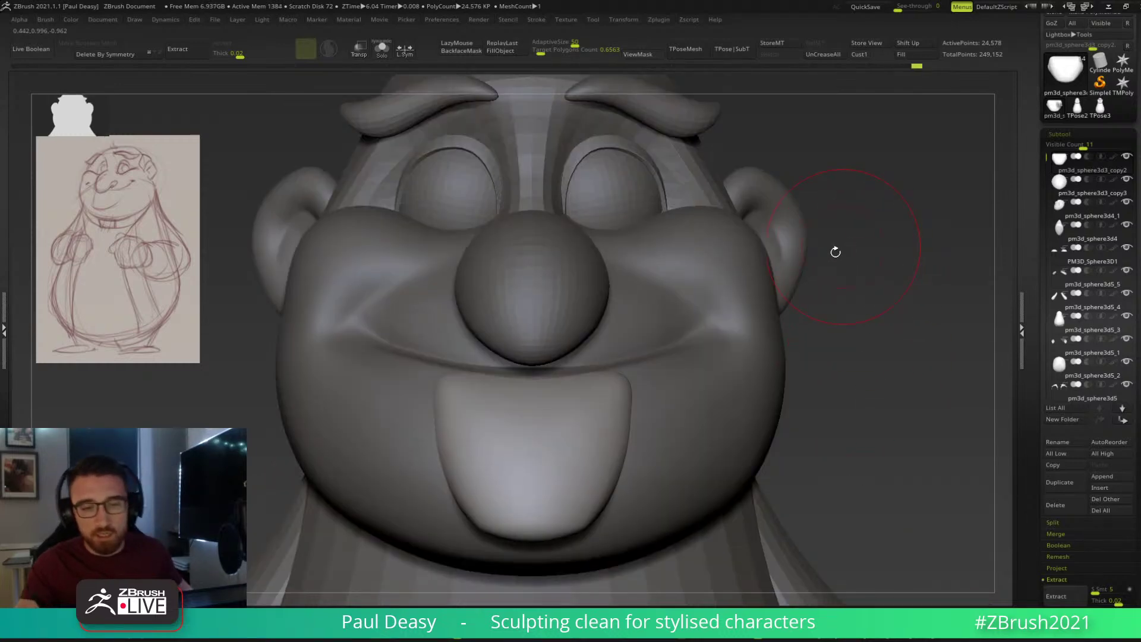
alt+click(794, 229)
key(space)
mouse_move(914, 260)
alt+mouse_down()
mouse_move(824, 292)
mouse_move(793, 279)
mouse_move(846, 222)
alt+mouse_up()
key(space)
key(ctrl+z)
key(space)
drag(741, 256, 876, 217)
key(ctrl+z)
mouse_move(791, 243)
mouse_down()
mouse_move(871, 229)
mouse_move(859, 242)
mouse_up()
key(space)
mouse_move(773, 263)
mouse_down()
mouse_move(785, 247)
mouse_move(868, 227)
mouse_up()
key(ctrl+z)
key(space)
key(ctrl+z)
key(ctrl+z)
key(ctrl+z)
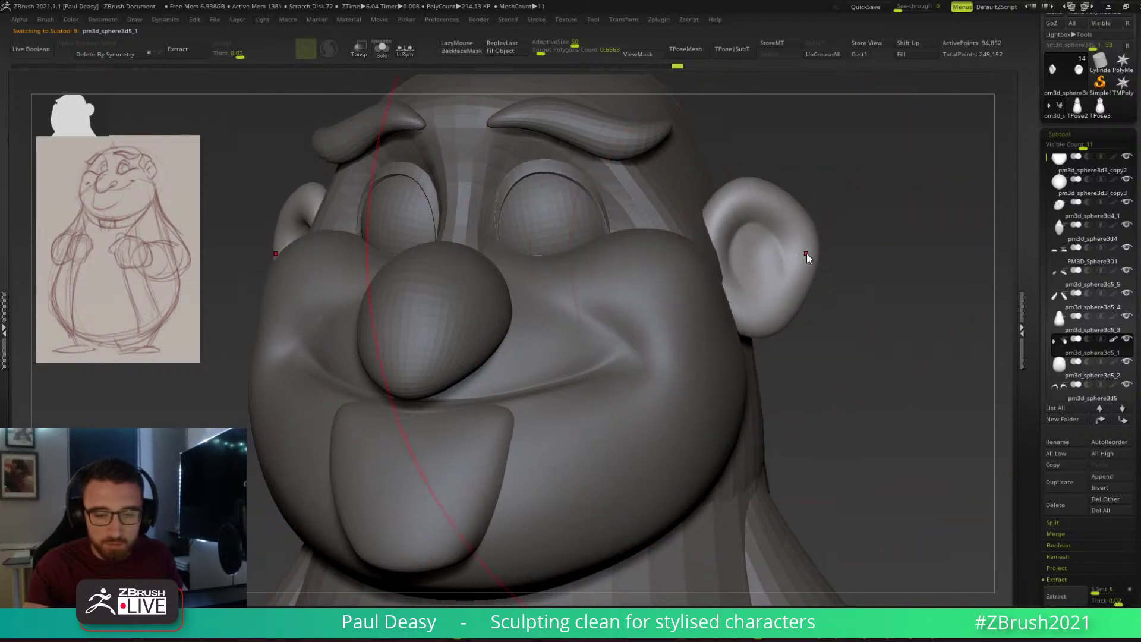
Refine the front edge of the ears where they meet the head and smooth their inner bowls.
mouse_move(858, 224)
mouse_down()
mouse_move(747, 280)
mouse_move(697, 261)
mouse_up()
key(space)
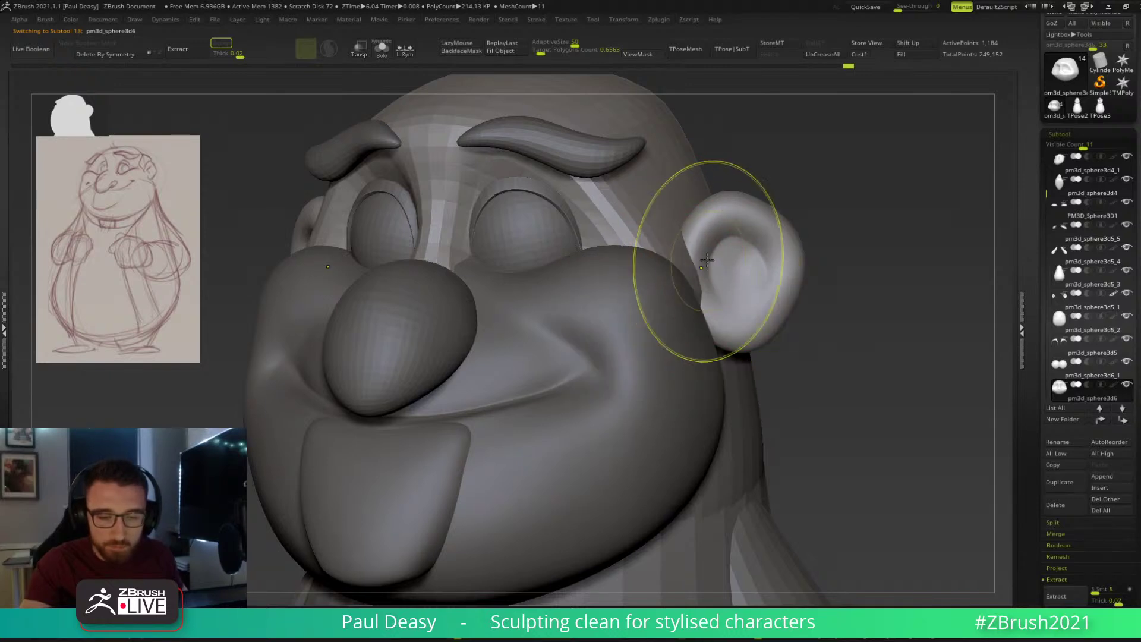
alt+click(725, 268)
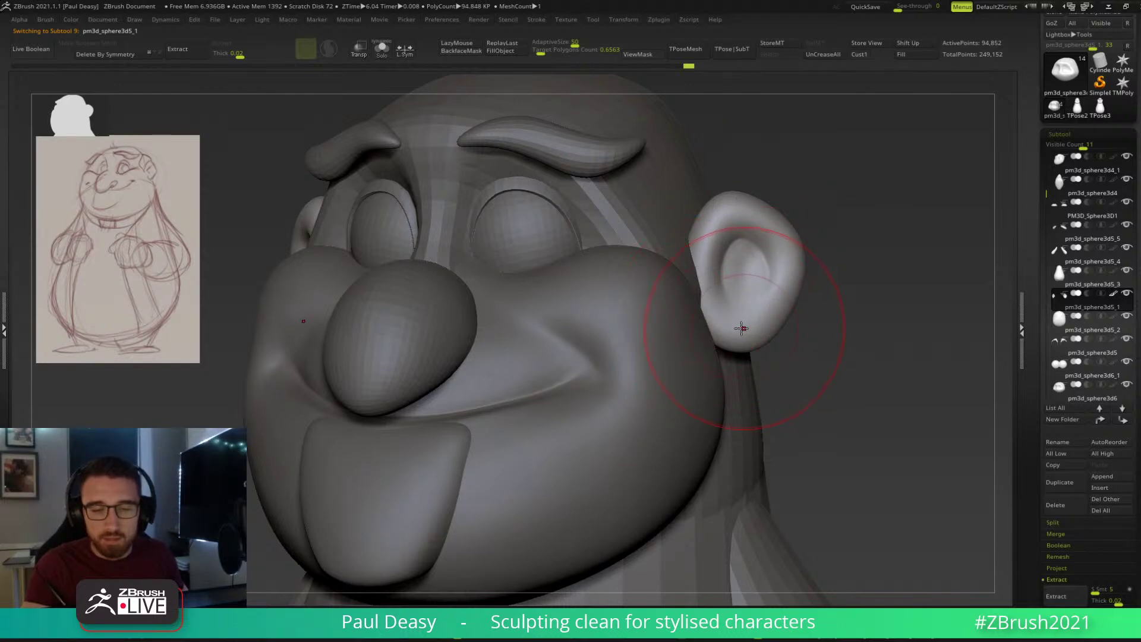
shift+drag(769, 262, 737, 272)
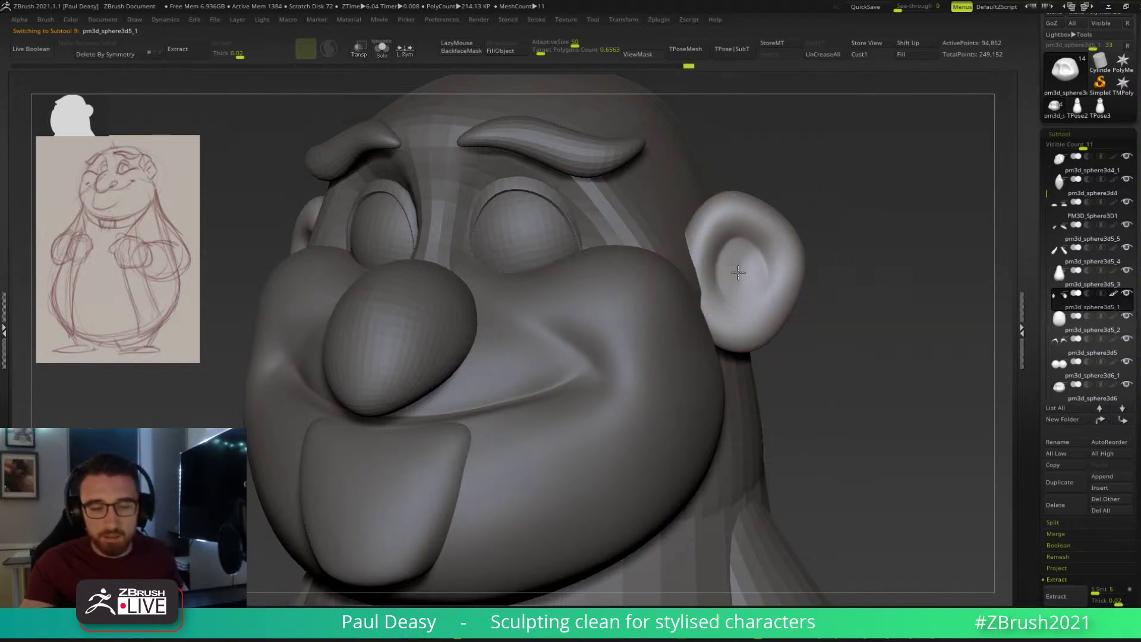
Select the skull piece and adjust its sides just in front of the ears.
alt+click(696, 268)
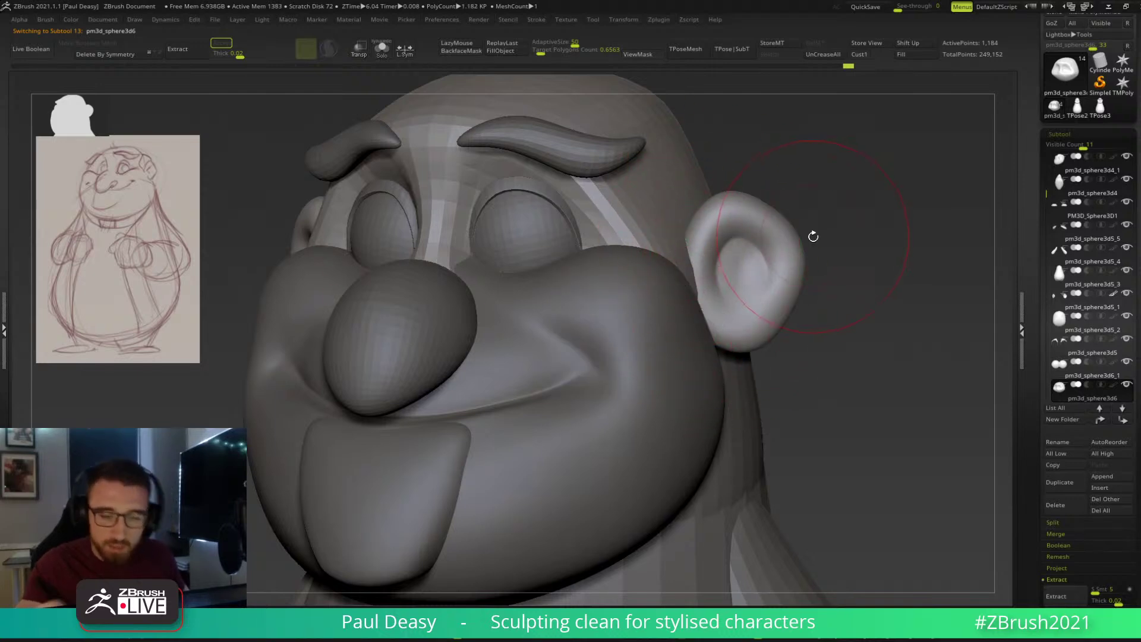
drag(833, 224, 826, 227)
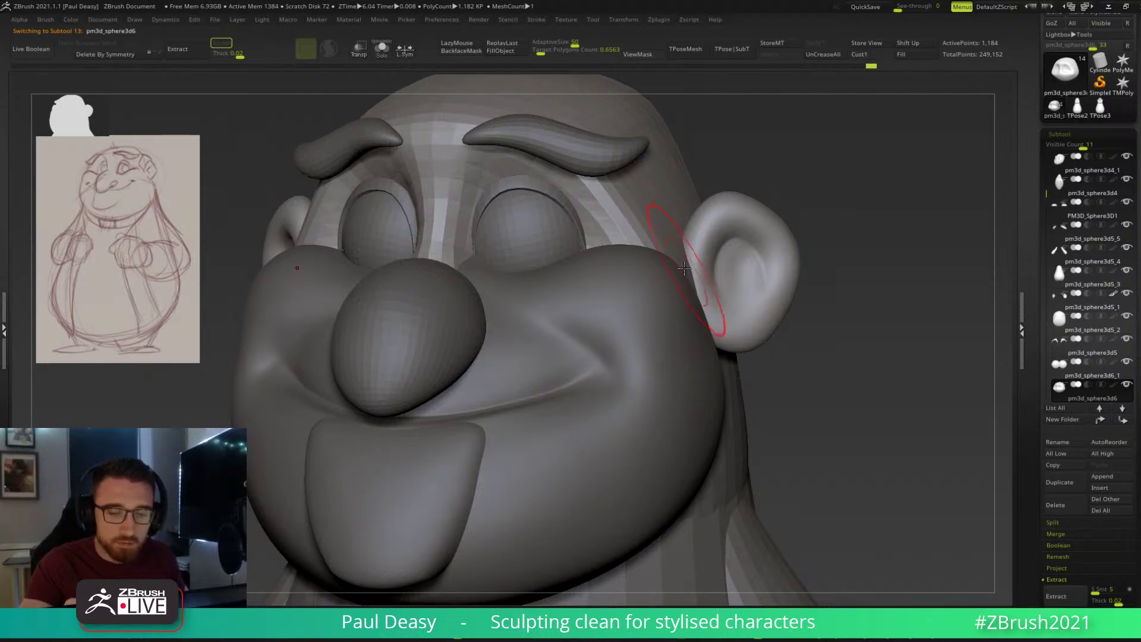
drag(826, 225, 683, 261)
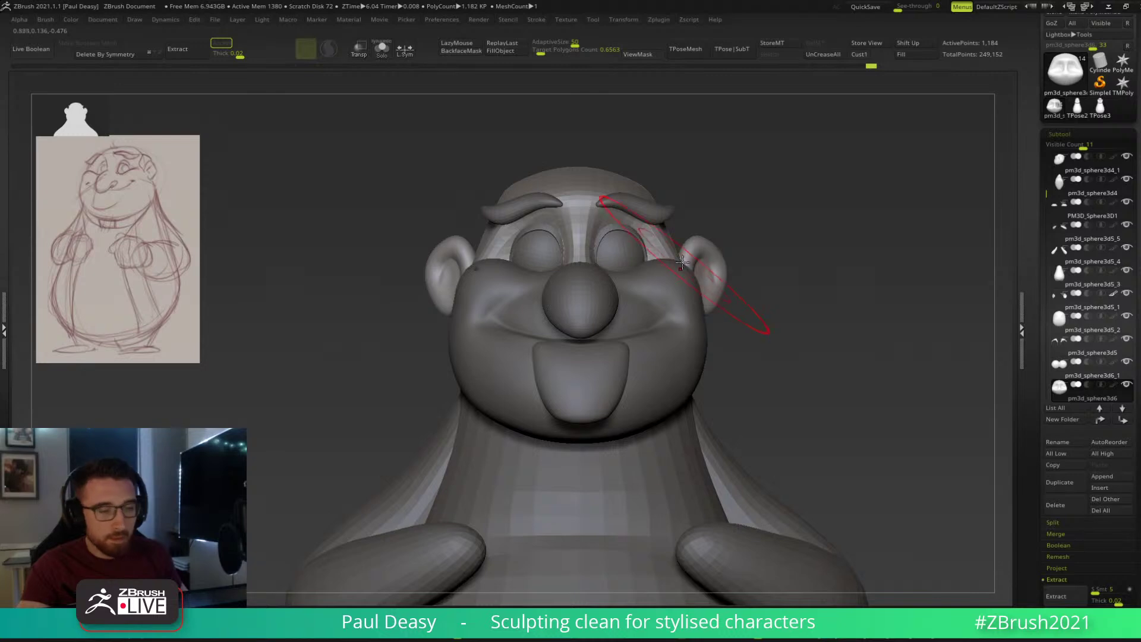
Select the upper eyelids and reshape their outer ends from the side and front views with a resized brush.
mouse_move(703, 202)
mouse_down()
mouse_move(680, 209)
mouse_move(739, 199)
mouse_move(743, 215)
mouse_up()
mouse_move(730, 222)
right_down()
mouse_move(694, 233)
mouse_move(741, 222)
mouse_move(716, 225)
right_up()
drag(743, 234, 626, 282)
alt+click(626, 281)
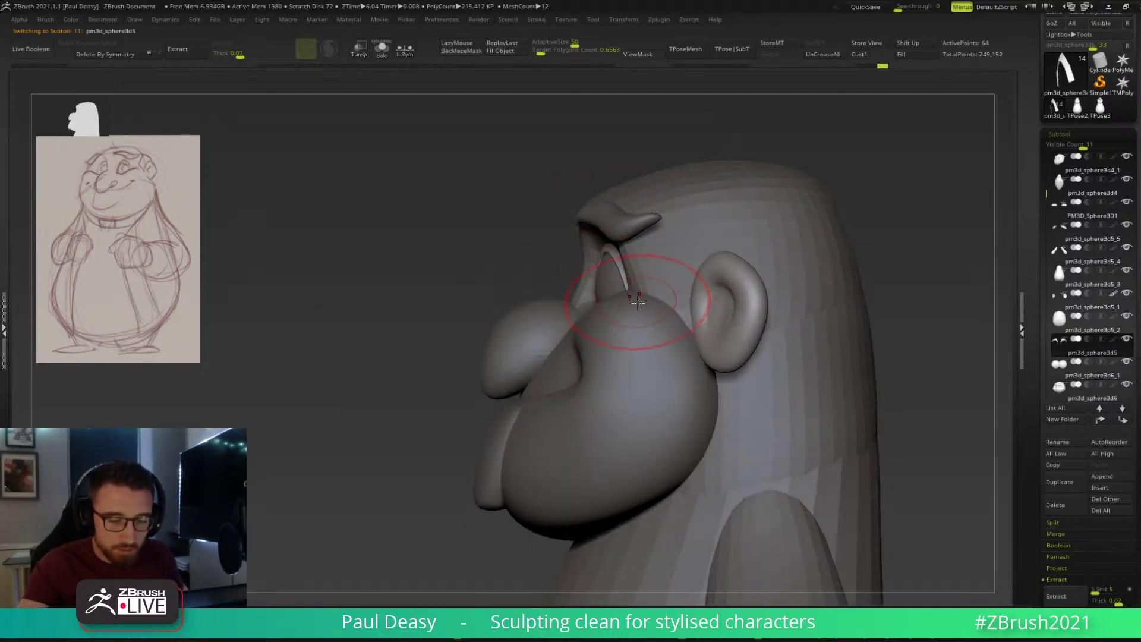
key(space)
key(space)
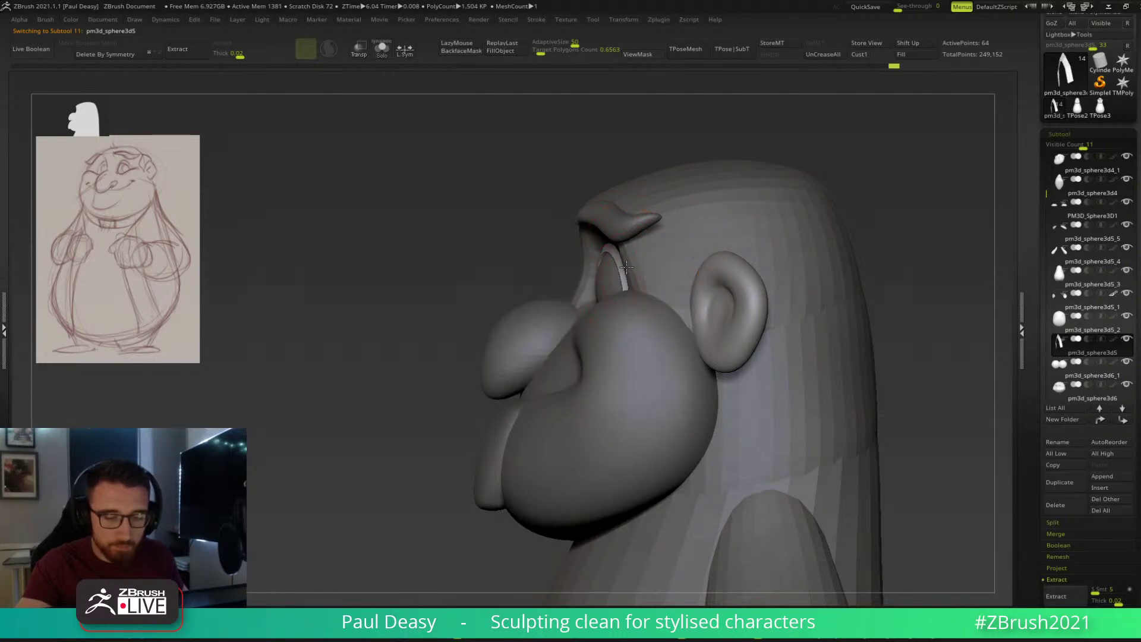
shift+right_drag(660, 264, 628, 277)
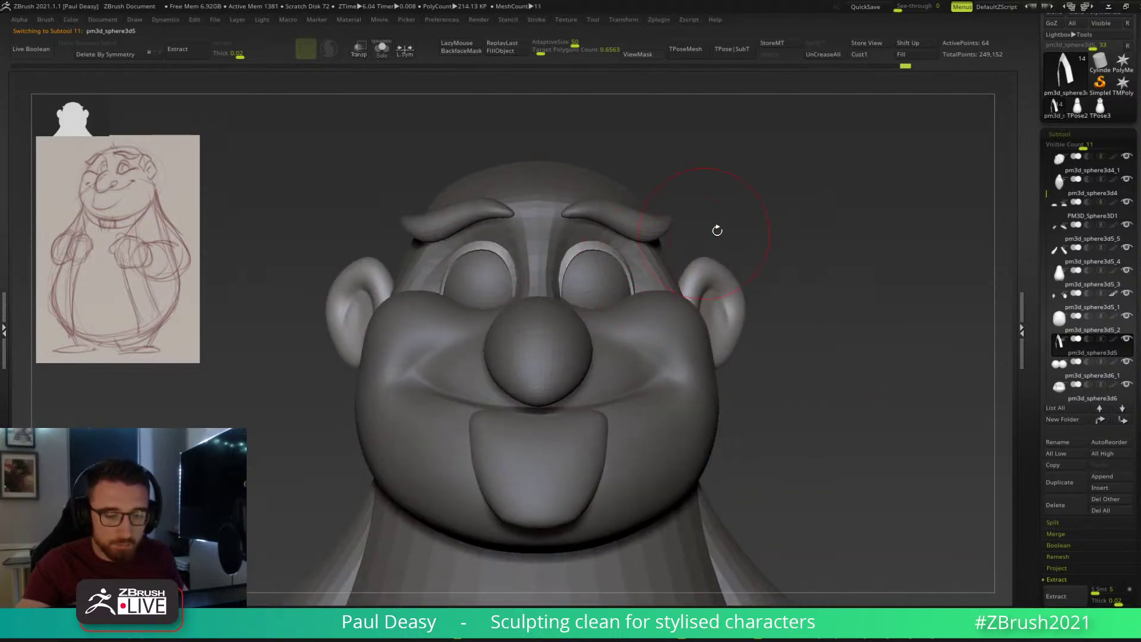
ctrl+right_drag(701, 234, 627, 266)
key(space)
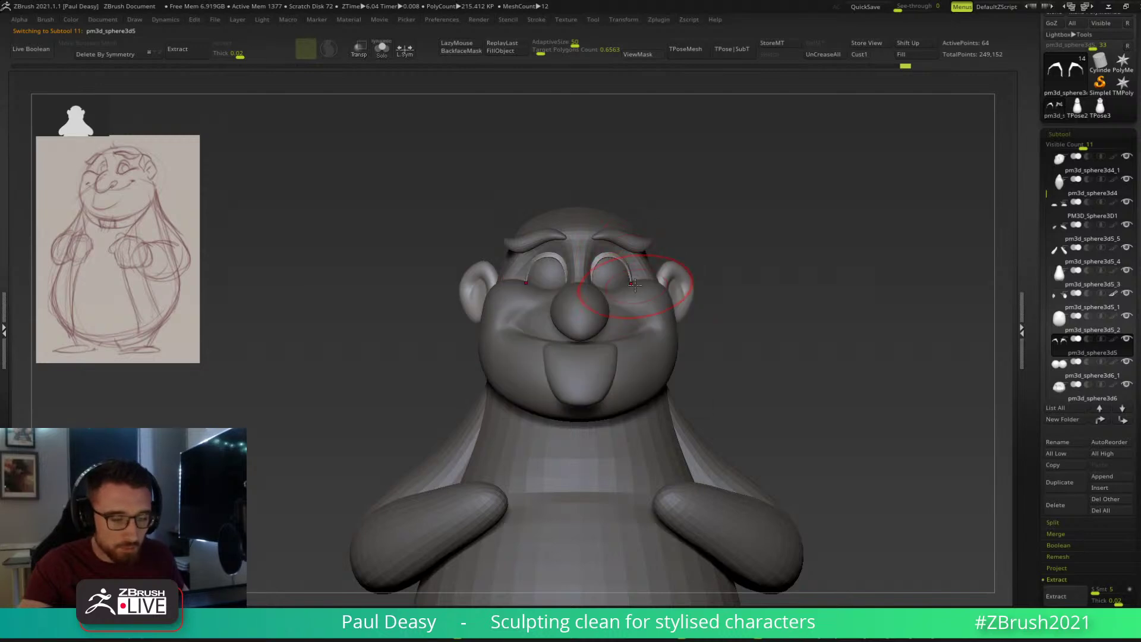
alt+right_drag(729, 253, 708, 318)
Refine the cheeks beside the eyes and the area around the smile and chin piece with a resized Move brush.
alt+click(607, 297)
right_drag(567, 261, 609, 257)
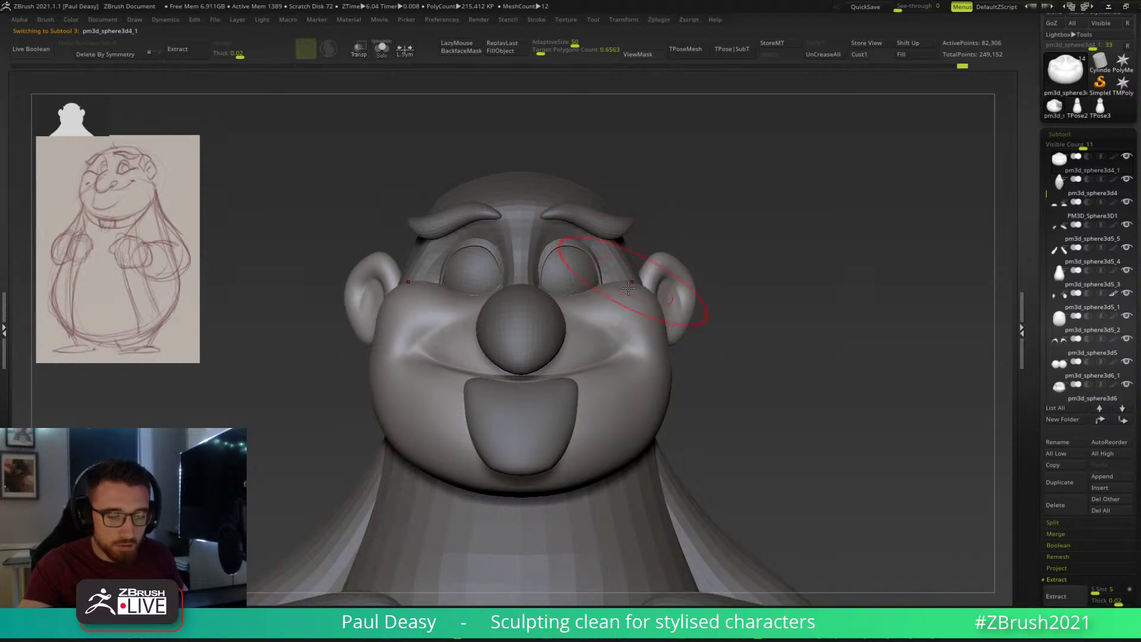
alt+click(545, 394)
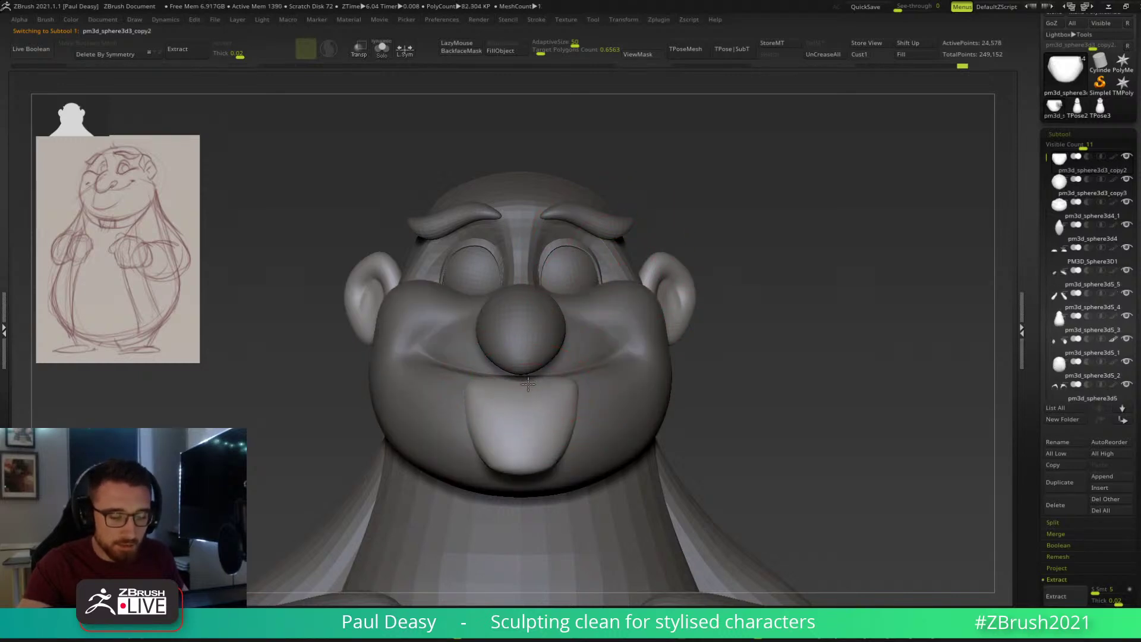
alt+click(643, 351)
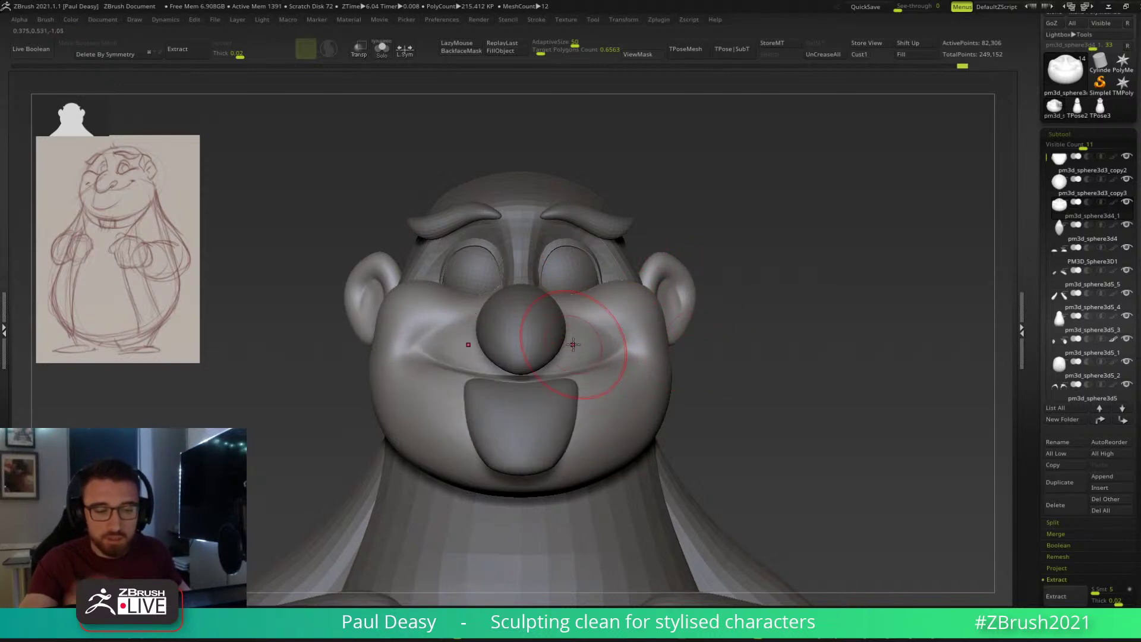
key(])
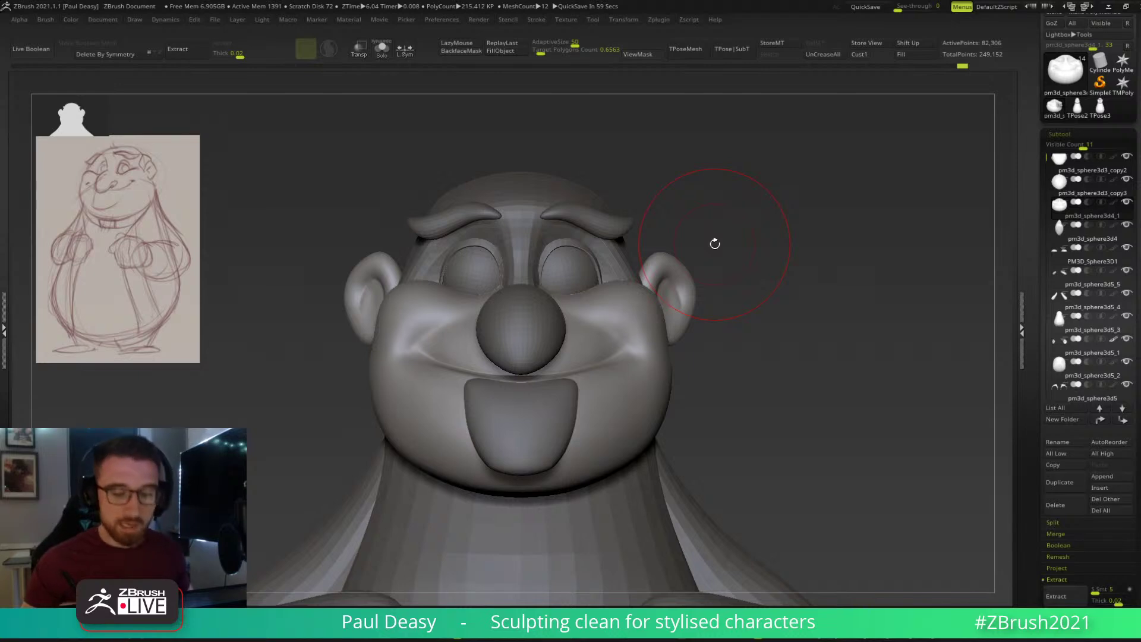
key(bracketleft)
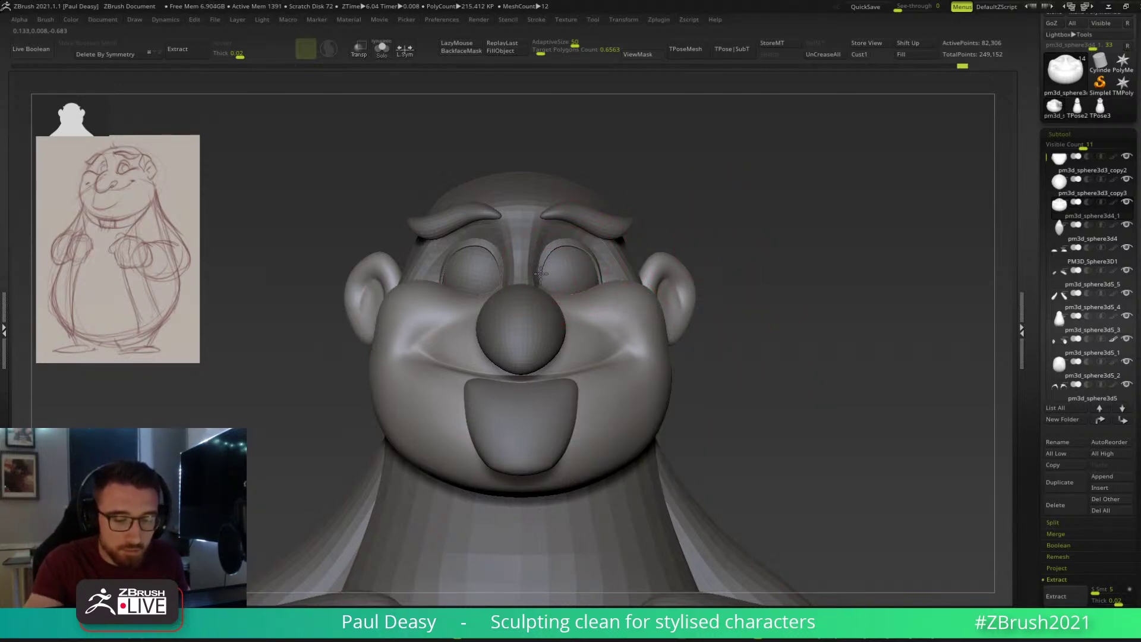
Create a combined TPoseMesh, mask everything except the eyeballs, and switch to the Move gizmo.
alt+drag(698, 248, 699, 261)
alt+click(618, 291)
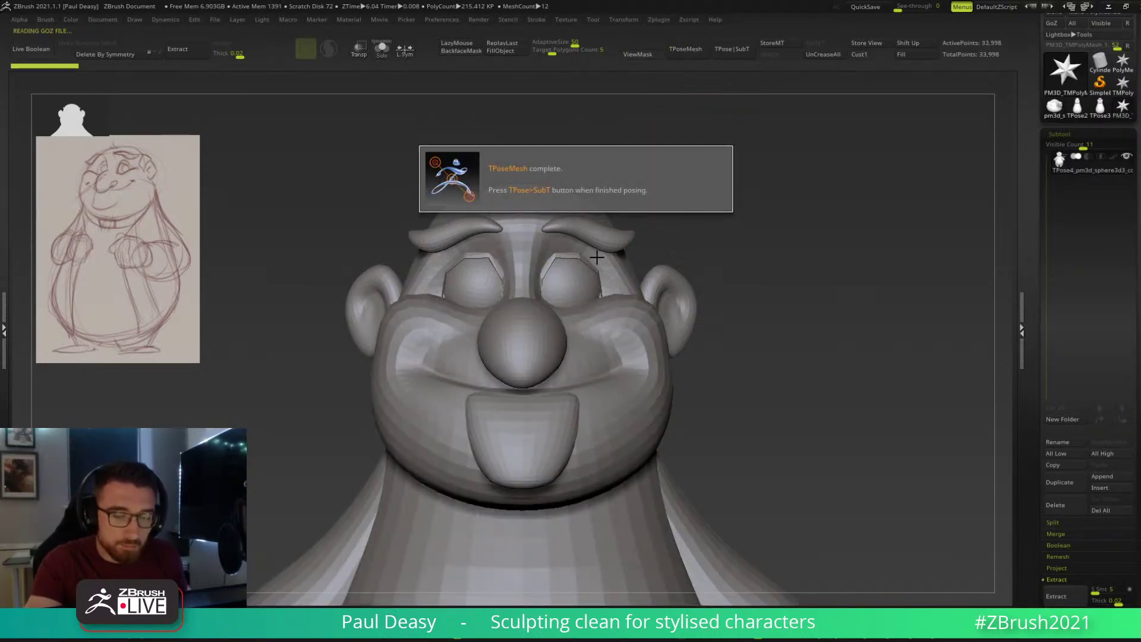
ctrl+shift+click(574, 260)
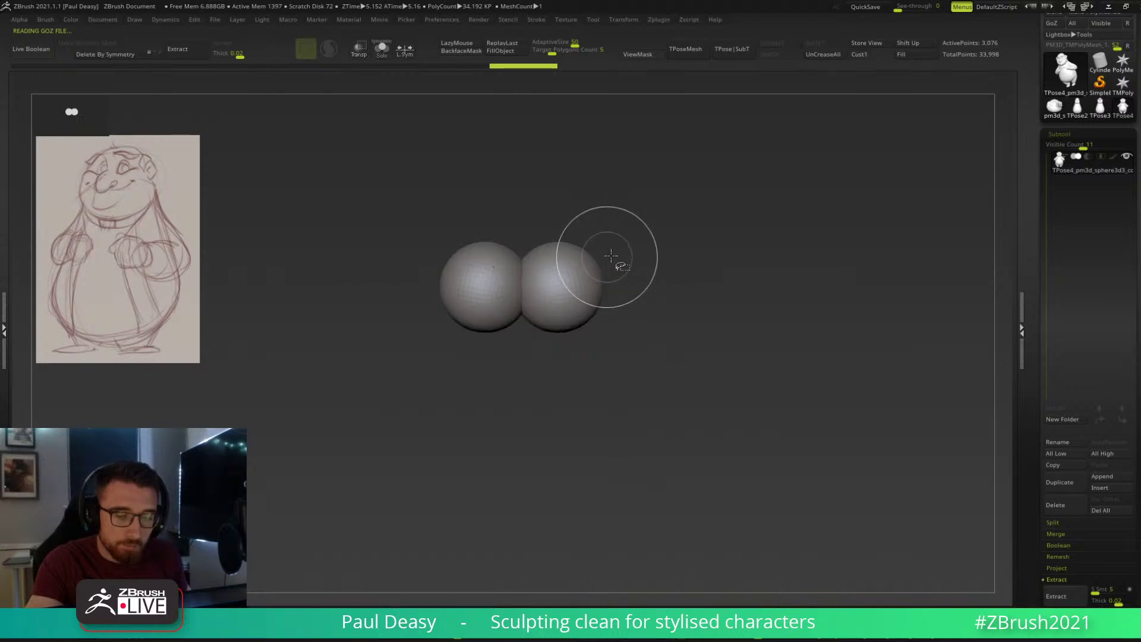
ctrl+shift+click(580, 261)
ctrl+click(725, 233)
ctrl+shift+click(719, 234)
key(w)
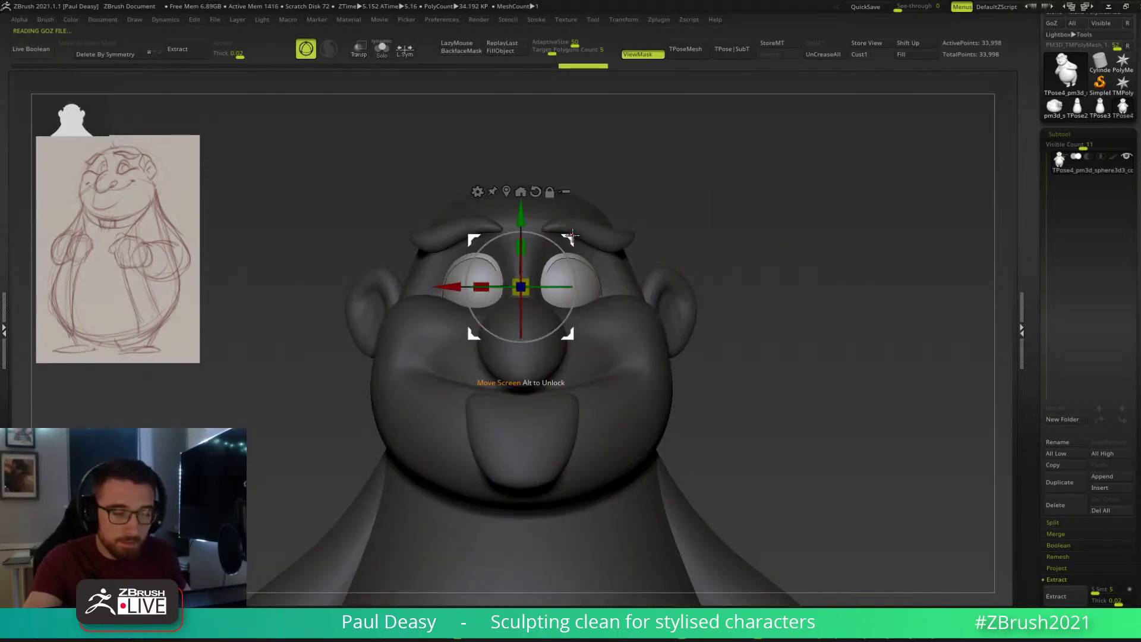
Centre the gizmo on one eyeball and shift both eyeballs slightly outward symmetrically.
drag(570, 237, 620, 234)
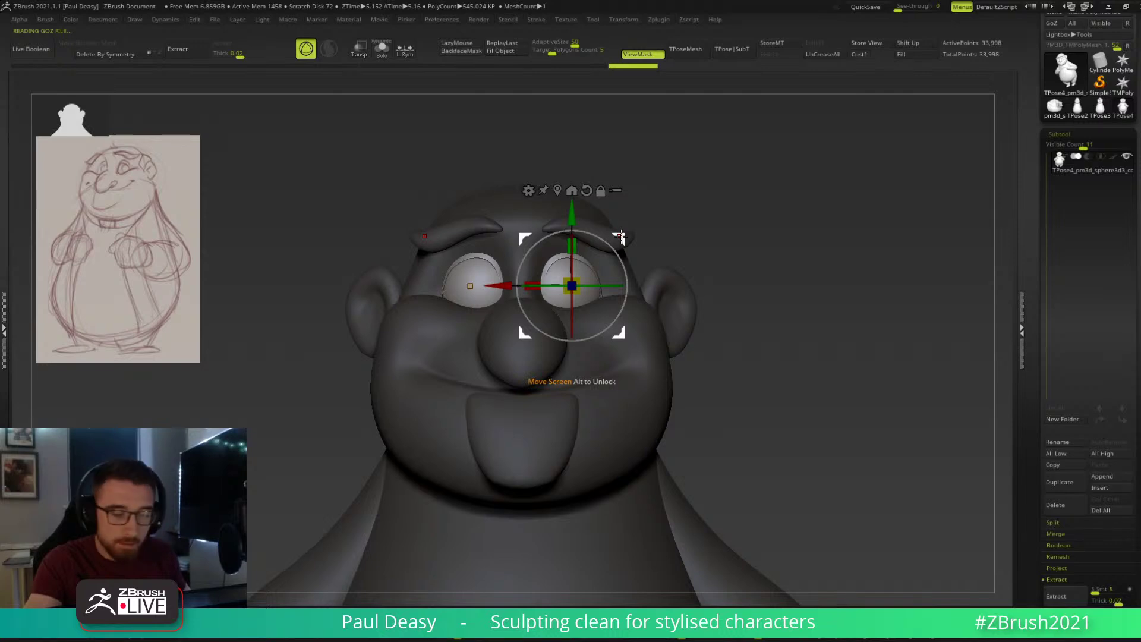
drag(506, 286, 508, 286)
key(q)
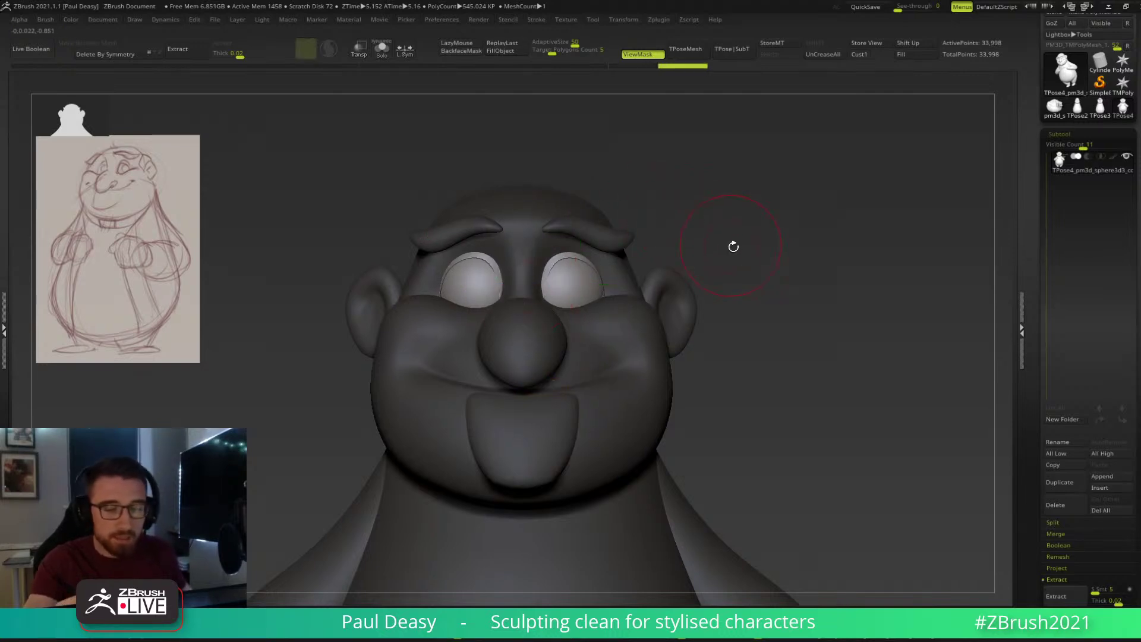
Clear the mask and transfer the posed mesh back to the separate subtools with TPose|SubT.
drag(731, 245, 600, 238)
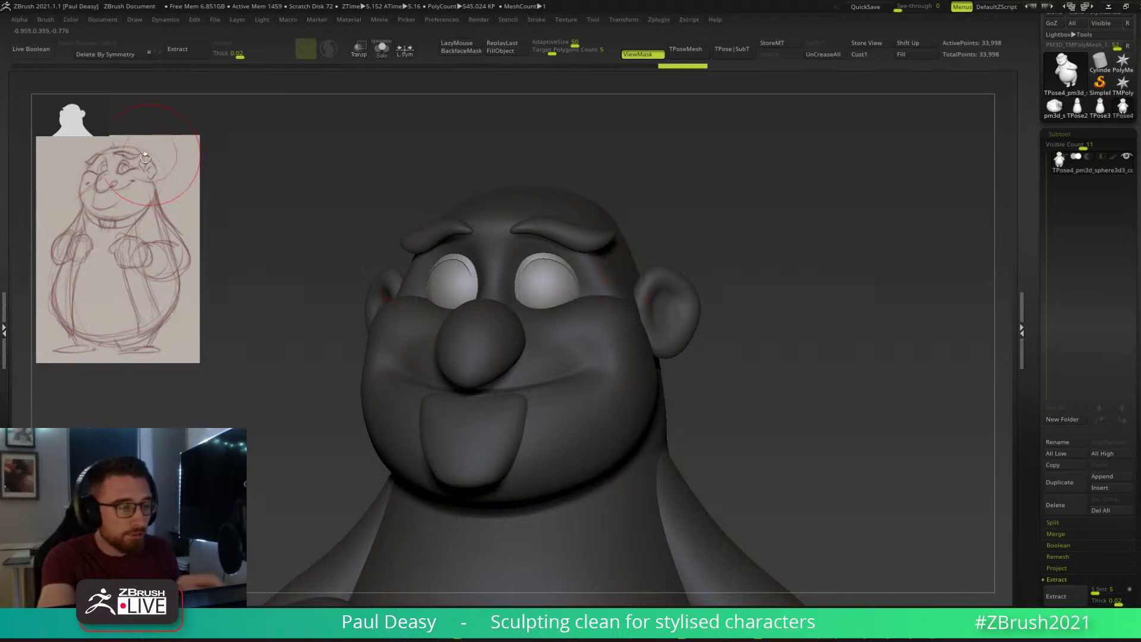
mouse_move(733, 274)
ctrl+mouse_down()
mouse_move(727, 250)
mouse_move(751, 248)
mouse_move(705, 248)
mouse_move(731, 255)
ctrl+mouse_up()
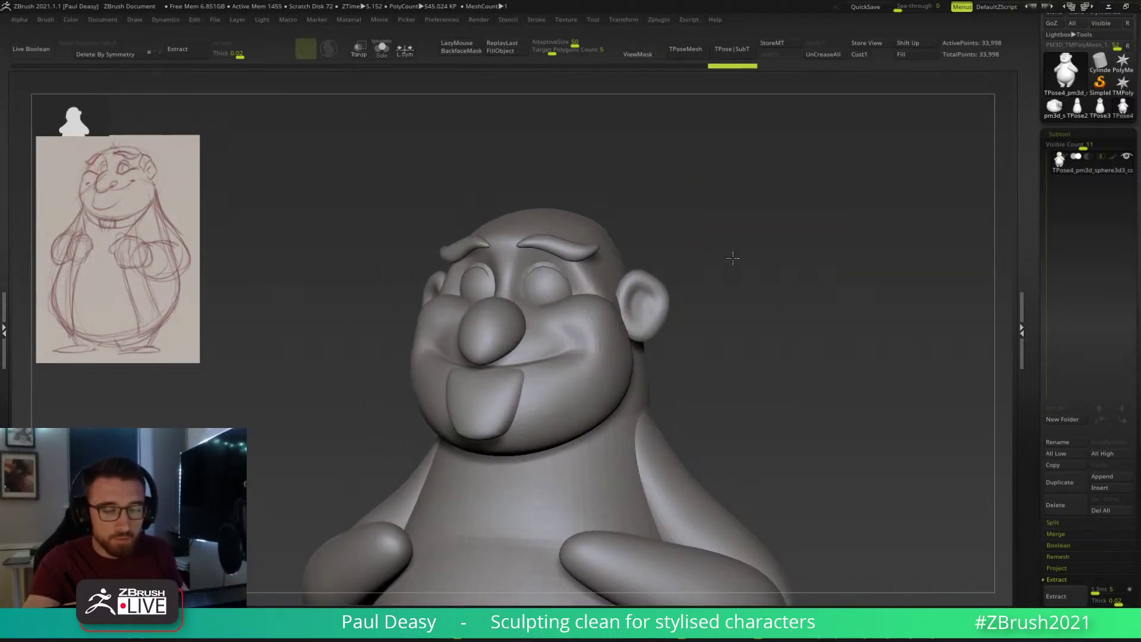
click(744, 48)
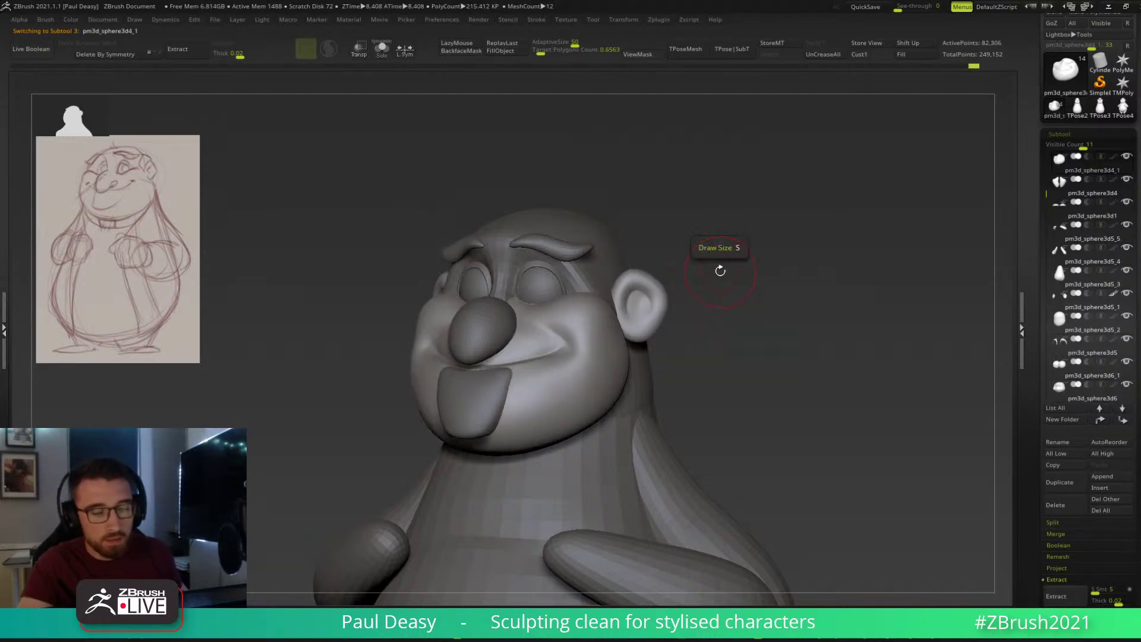
Resize the Move brush and make the face subtool with the cheeks and smile active for refinement.
key(space)
drag(721, 259, 659, 259)
alt+click(593, 330)
alt+click(593, 331)
drag(765, 316, 751, 308)
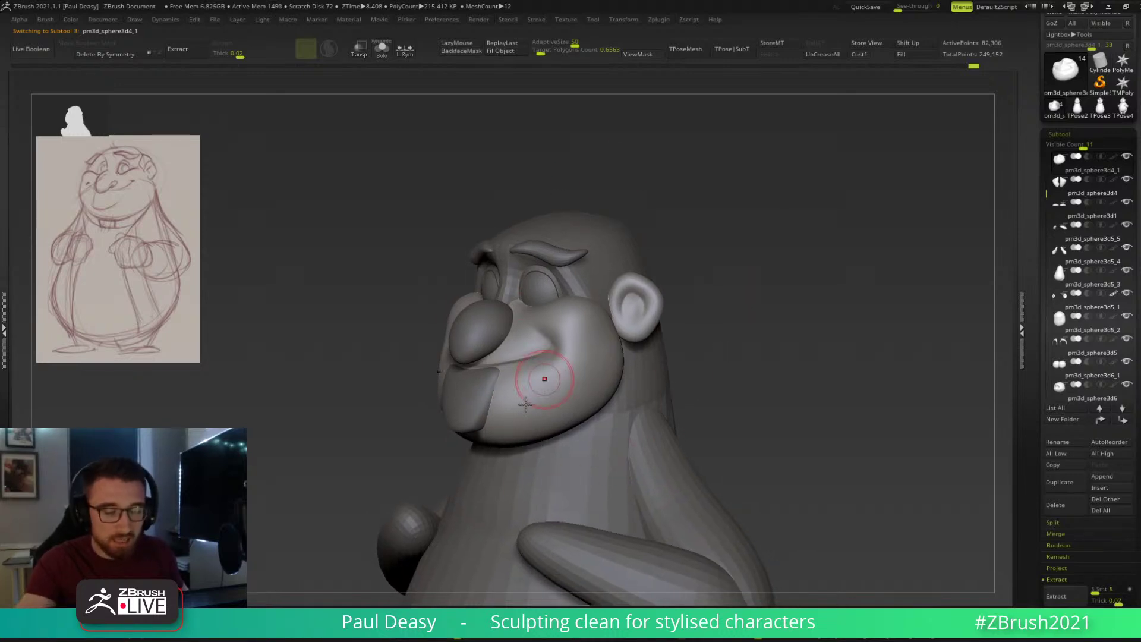
Select the chin piece and refine its shape with the Move brush, working from front and three-quarter views.
alt+click(484, 406)
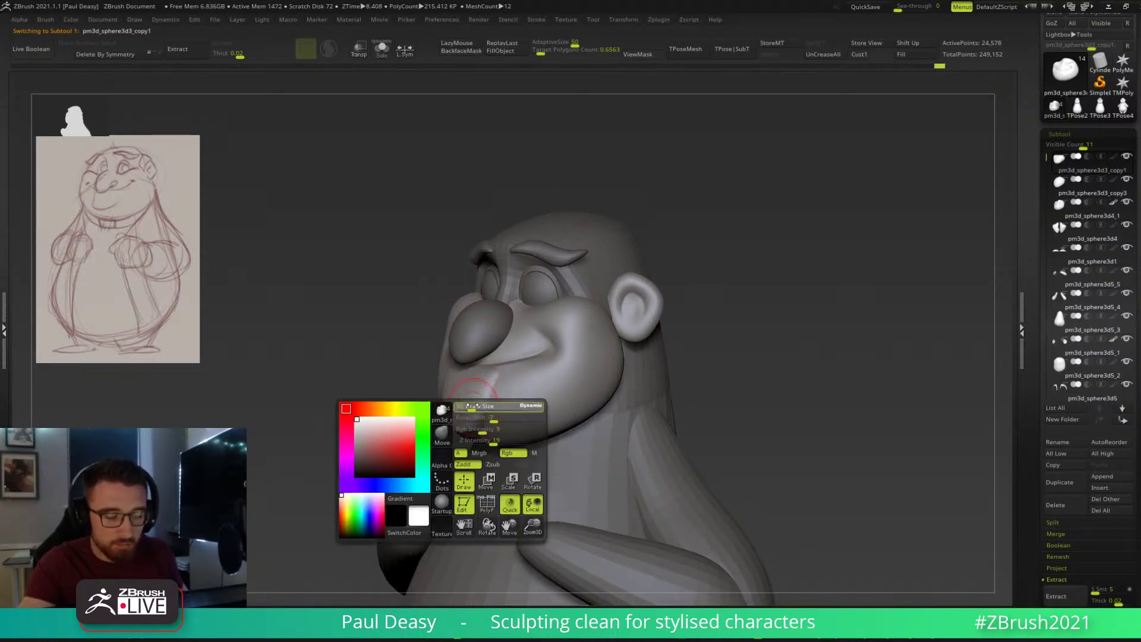
alt+click(601, 290)
shift+drag(736, 246, 699, 280)
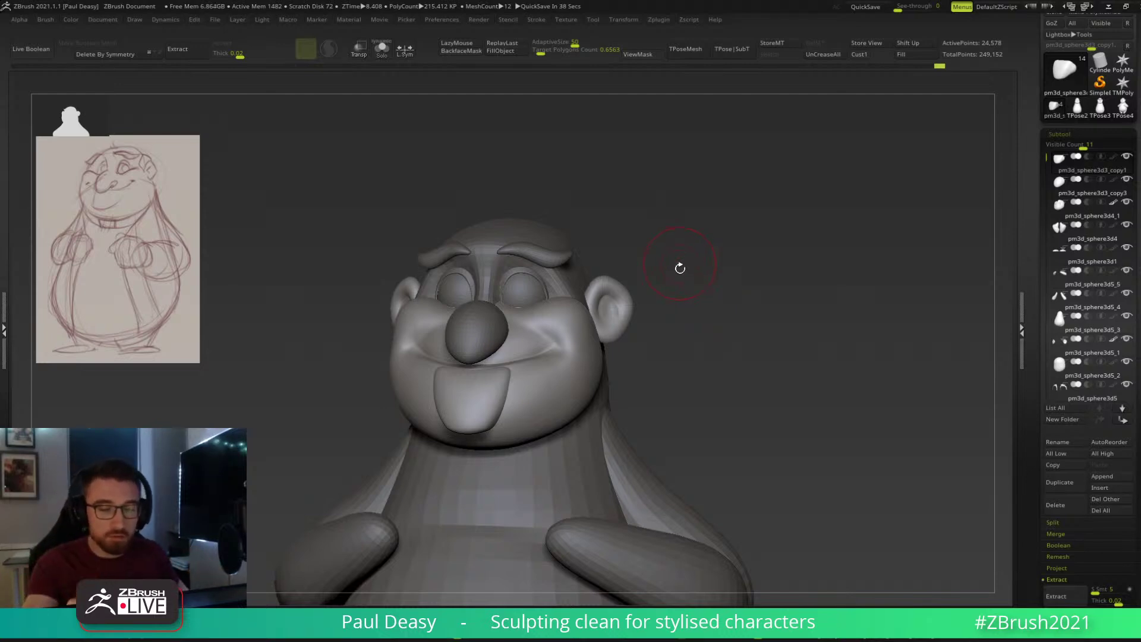
drag(693, 272, 642, 274)
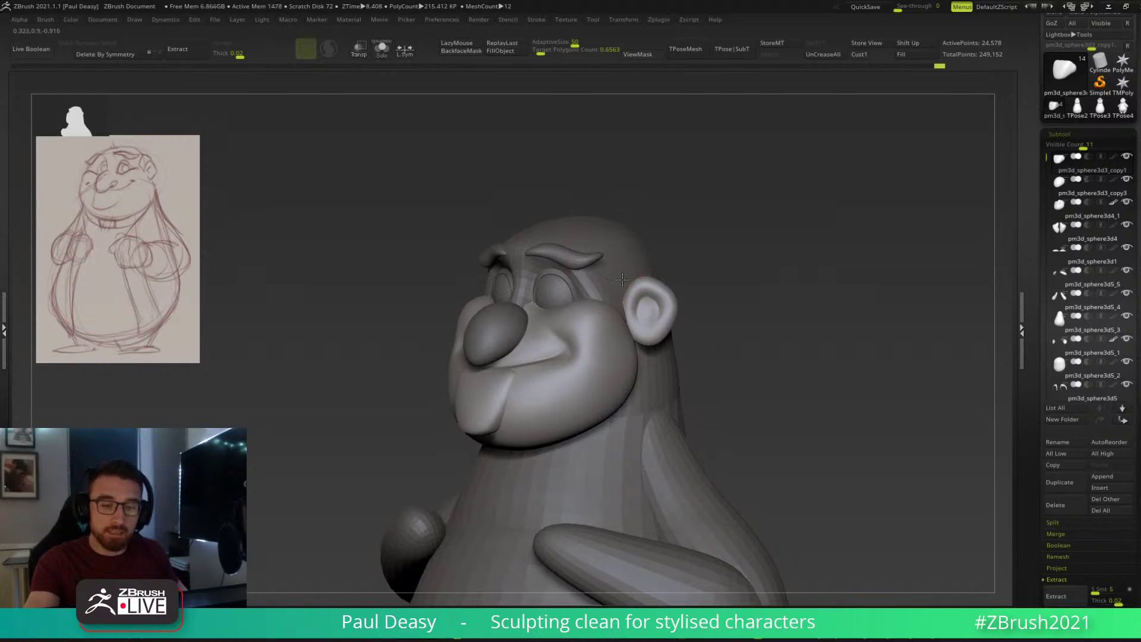
alt+click(627, 299)
alt+click(443, 432)
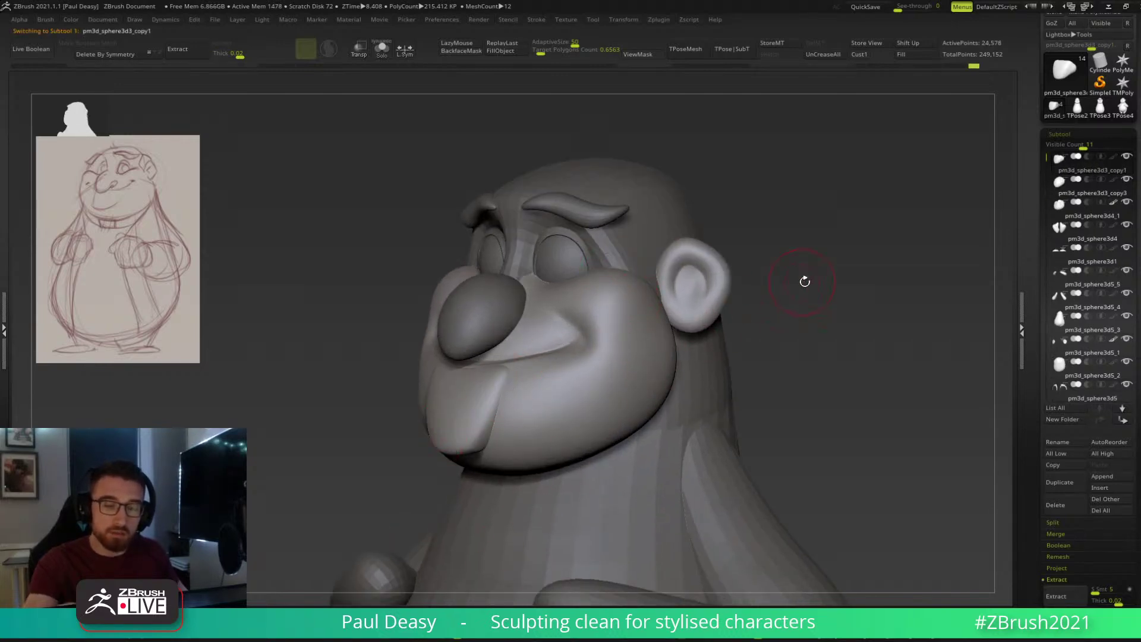
Select the upper head subtool and bring it up to its highest subdivision level.
drag(802, 281, 772, 280)
alt+click(643, 243)
key(ctrl+d)
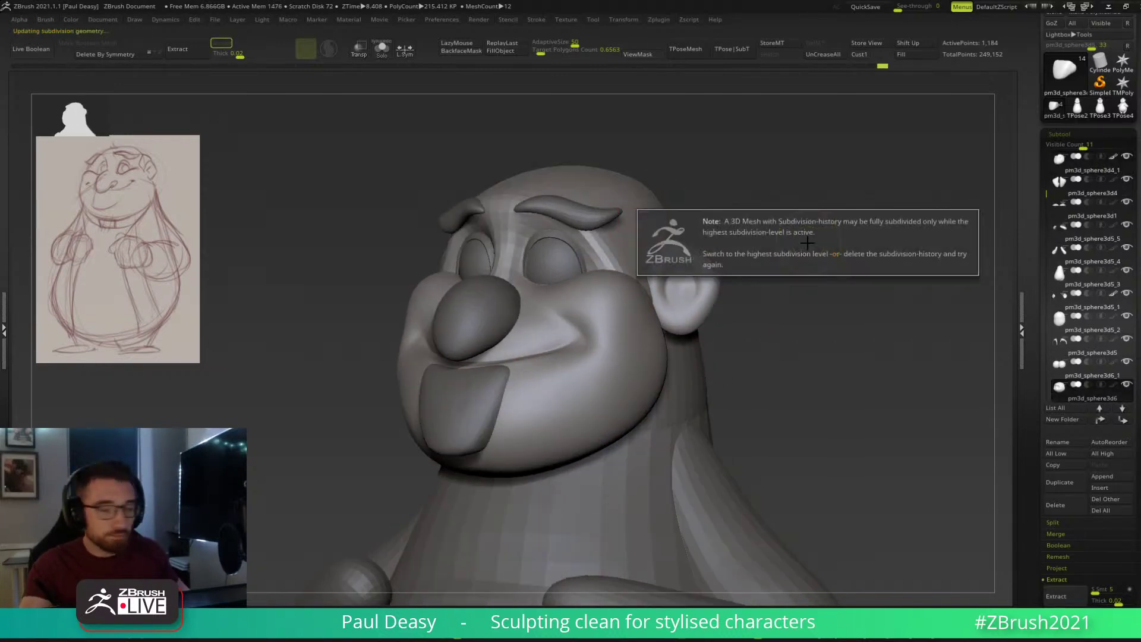
key(d)
key(d)
drag(809, 252, 804, 245)
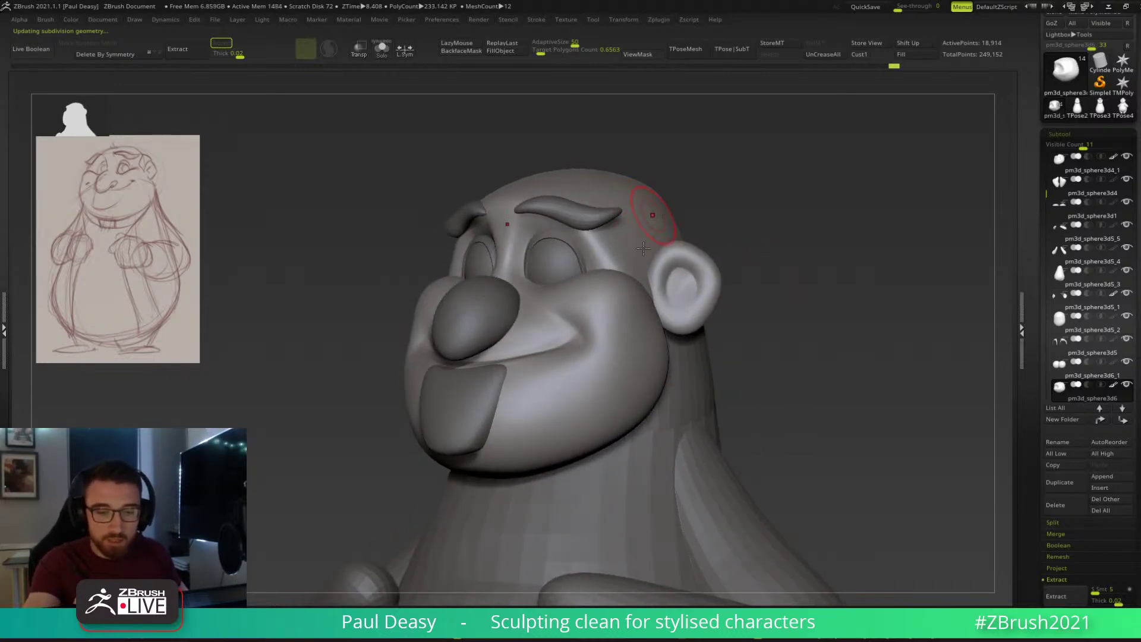
drag(779, 249, 780, 264)
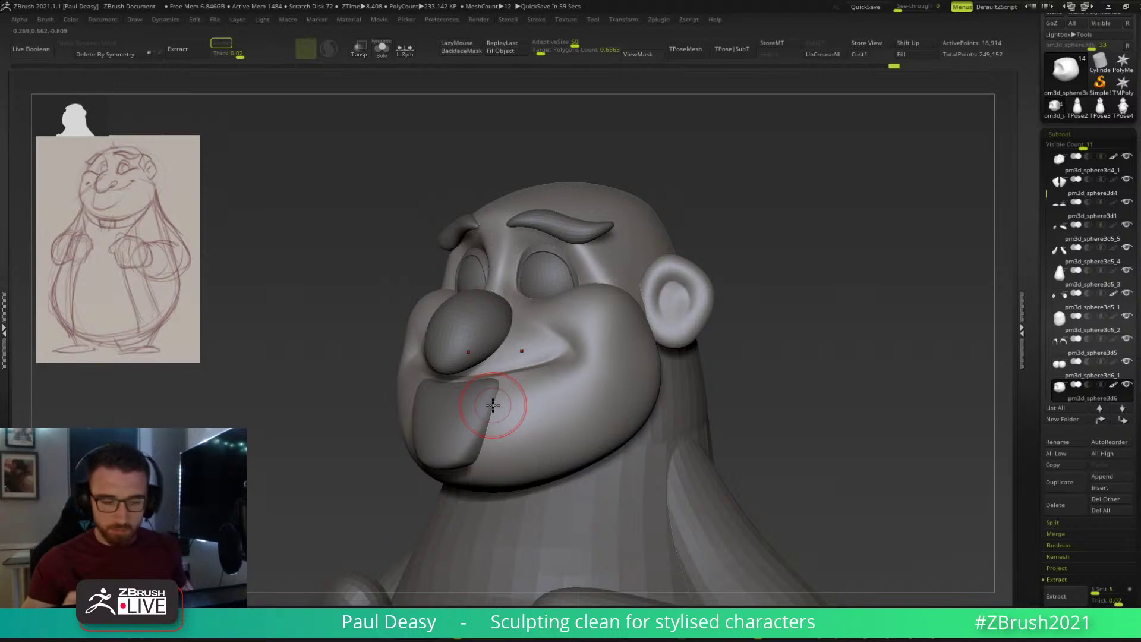
mouse_move(772, 299)
mouse_down()
mouse_move(776, 311)
mouse_move(765, 311)
mouse_up()
key(w)
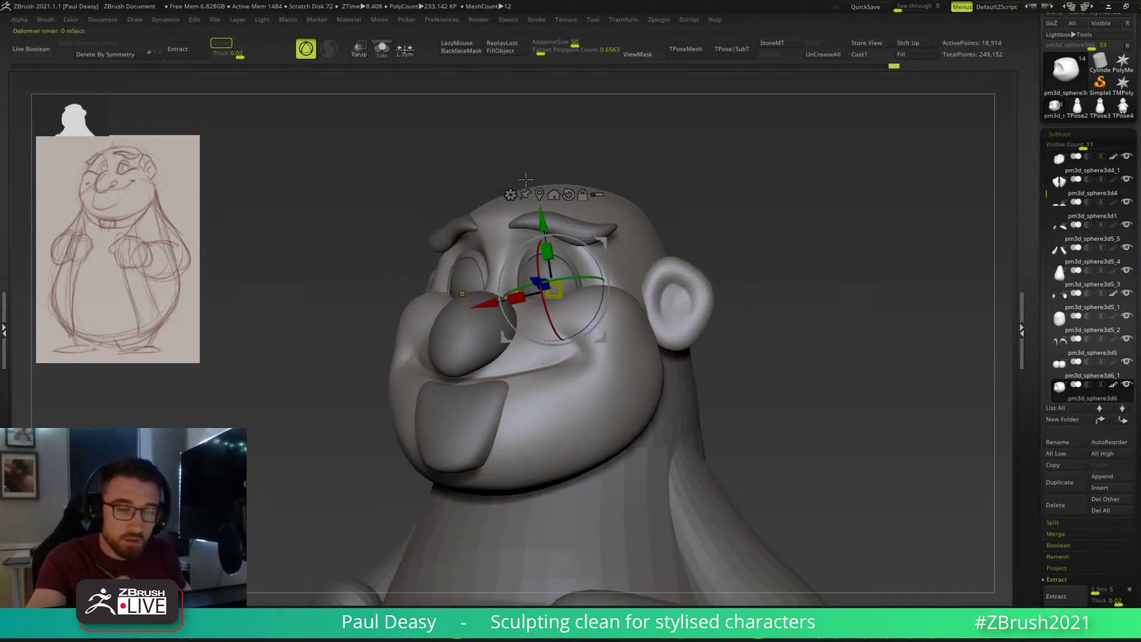
click(511, 195)
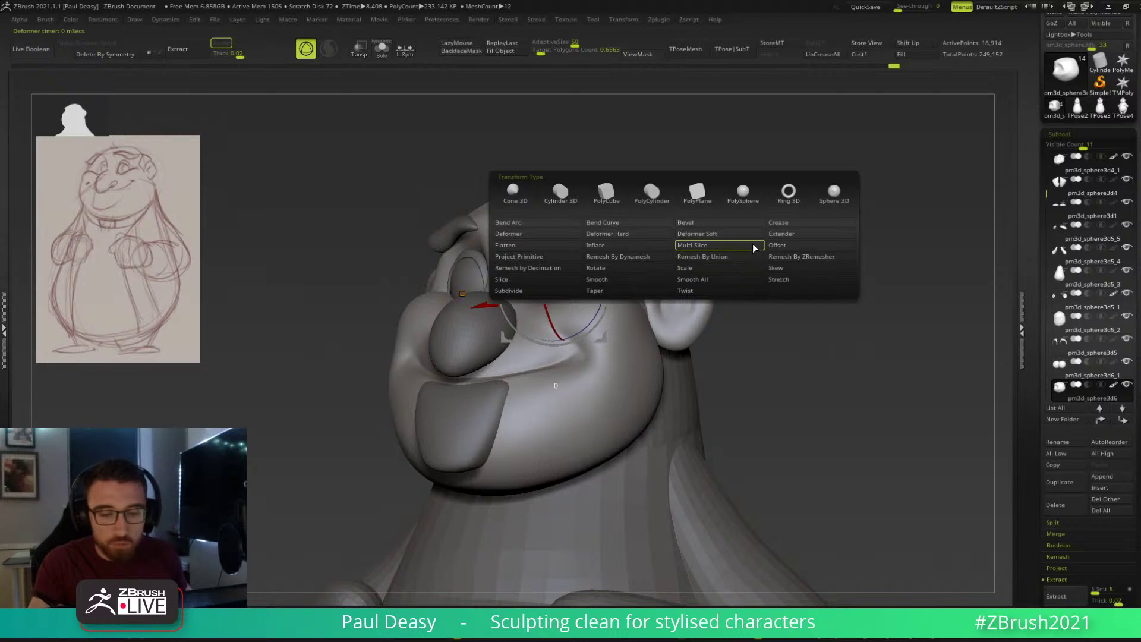
mouse_move(844, 178)
mouse_down()
mouse_move(754, 316)
mouse_move(733, 316)
mouse_move(746, 392)
mouse_up()
key(space)
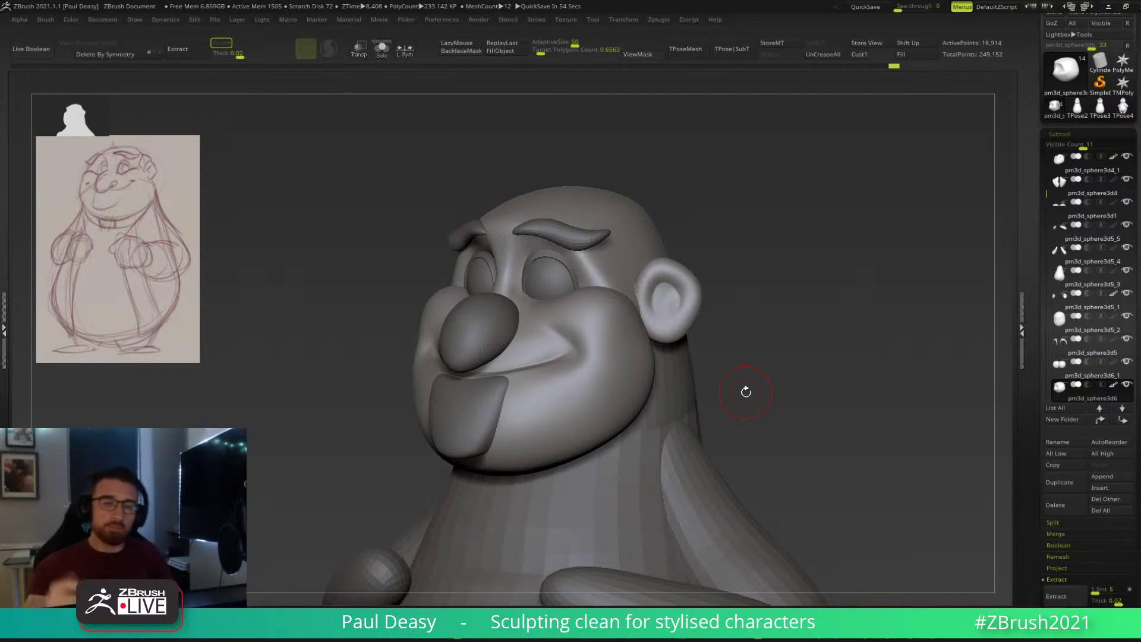
Examine the temples, ears, cheeks and smile from several angles to judge the head's overall shape.
key(space)
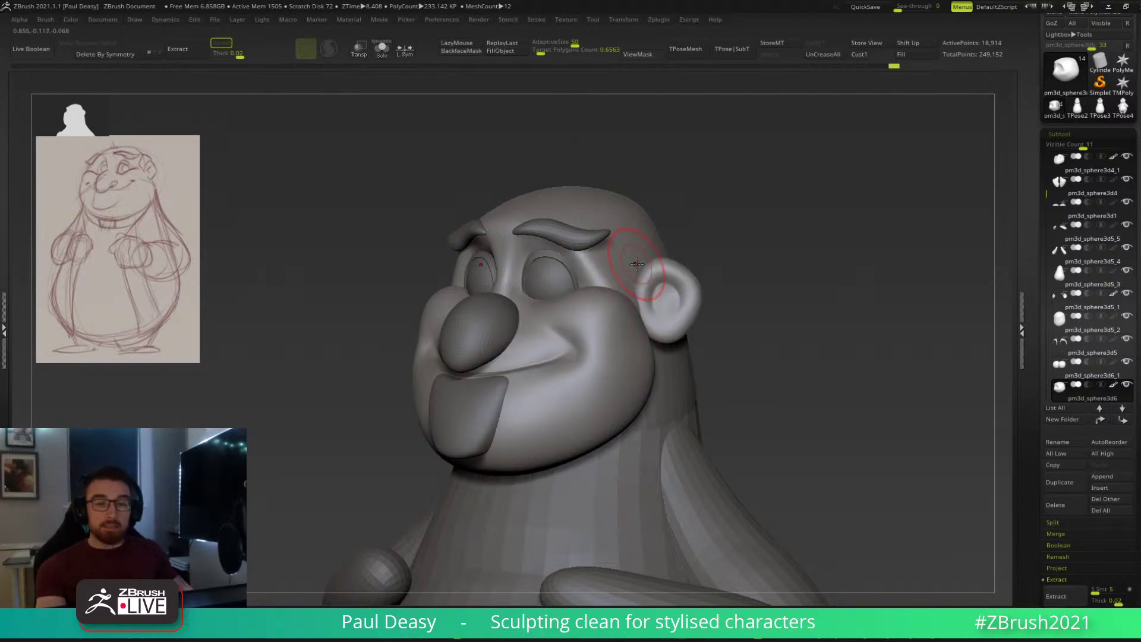
key(space)
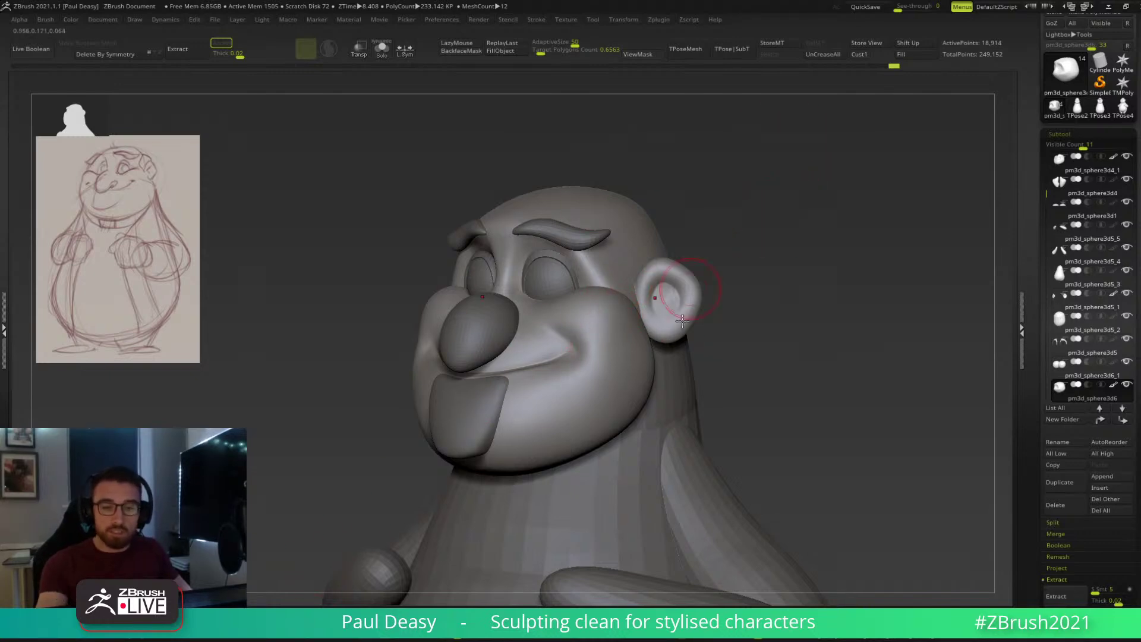
mouse_move(742, 290)
mouse_down()
mouse_move(776, 280)
mouse_move(615, 262)
mouse_up()
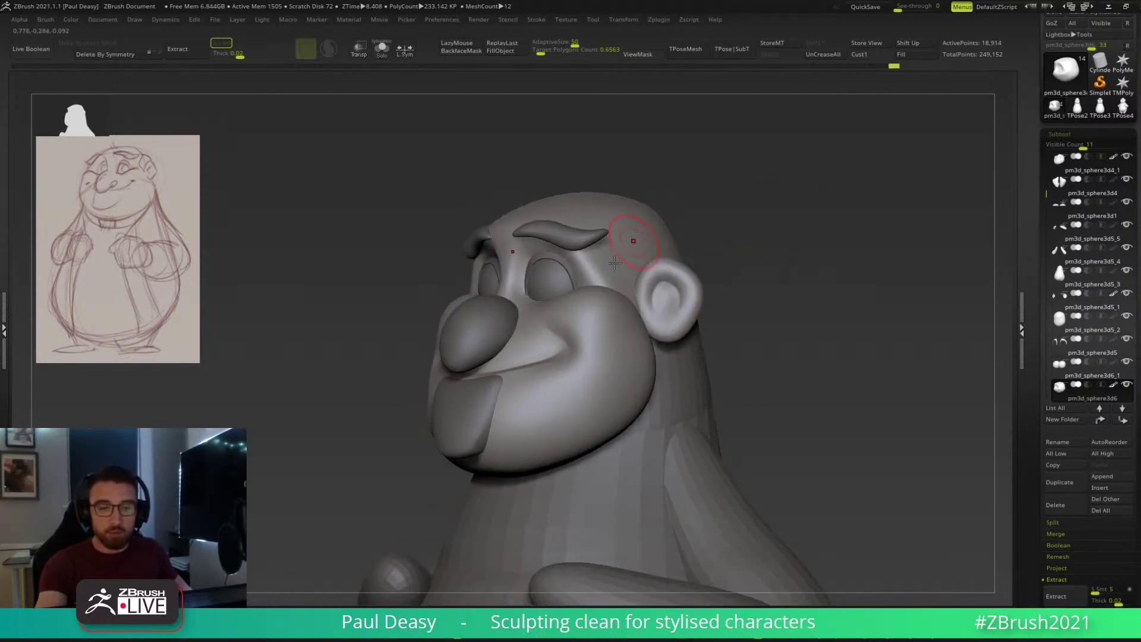
drag(779, 343, 494, 381)
drag(763, 271, 901, 281)
key(space)
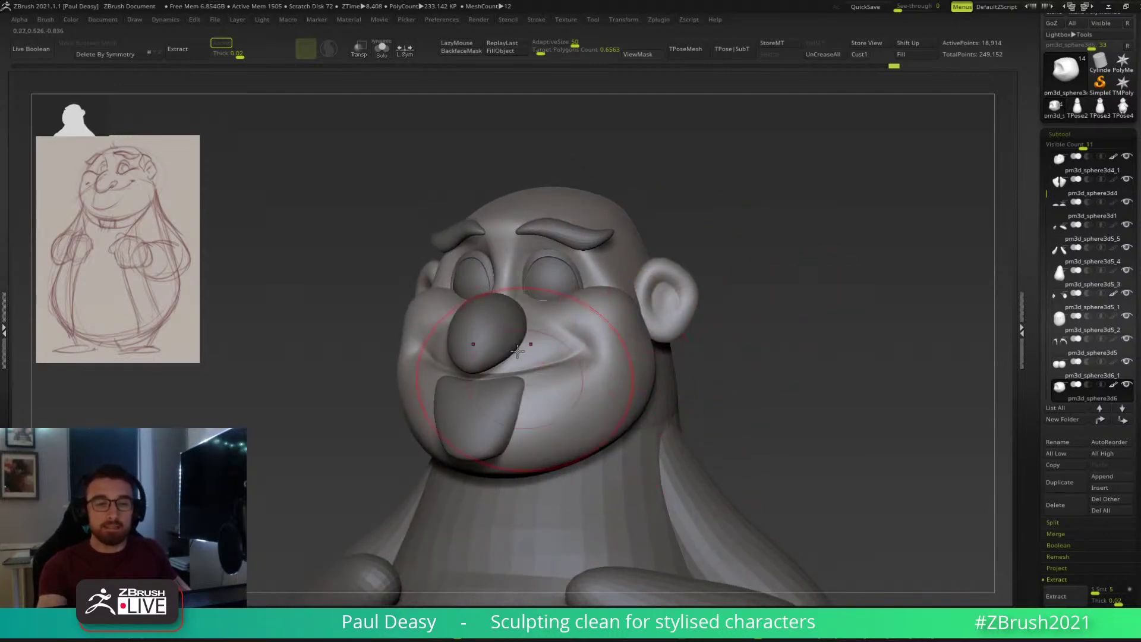
drag(823, 331, 742, 319)
key(space)
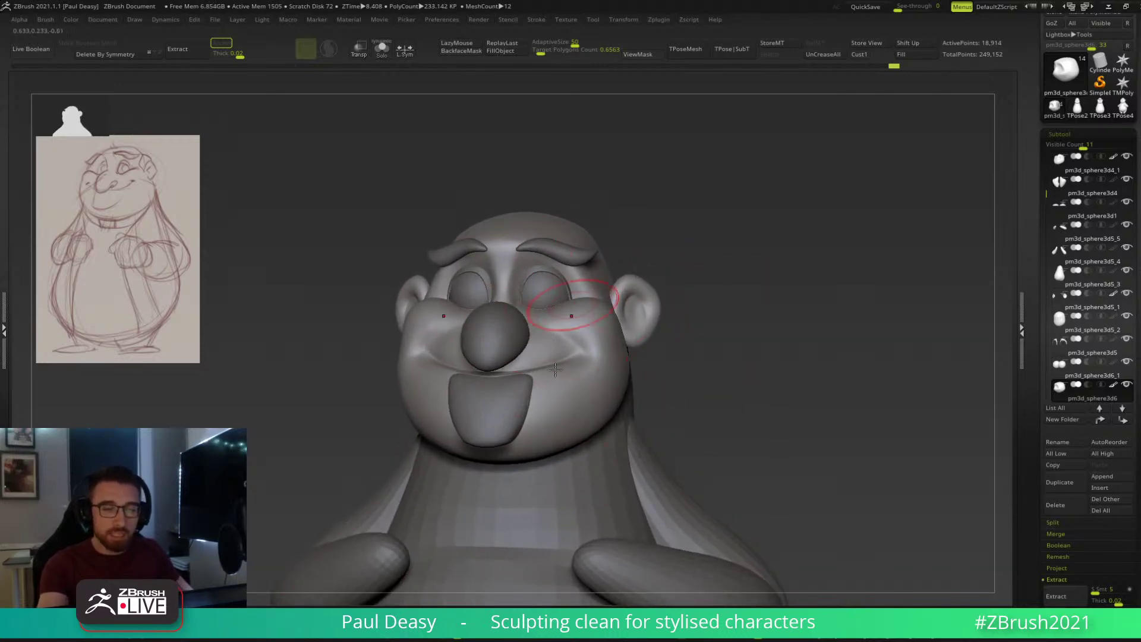
Turn off the polypaint display on the upper head subtool and make the eyebrows the active subtool.
alt+click(574, 260)
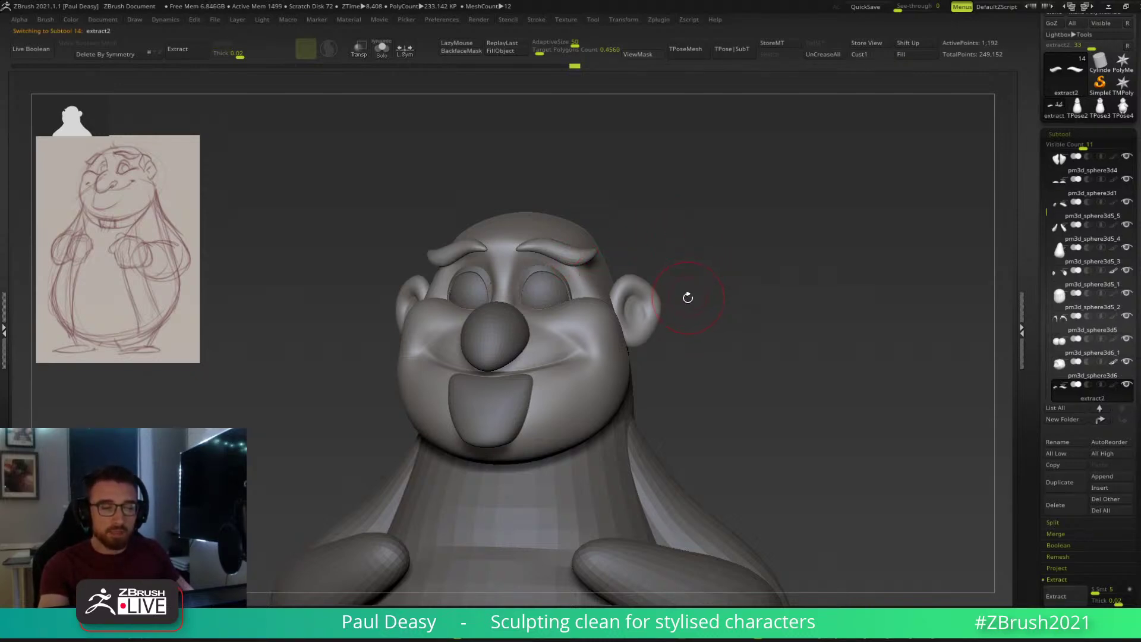
click(1114, 365)
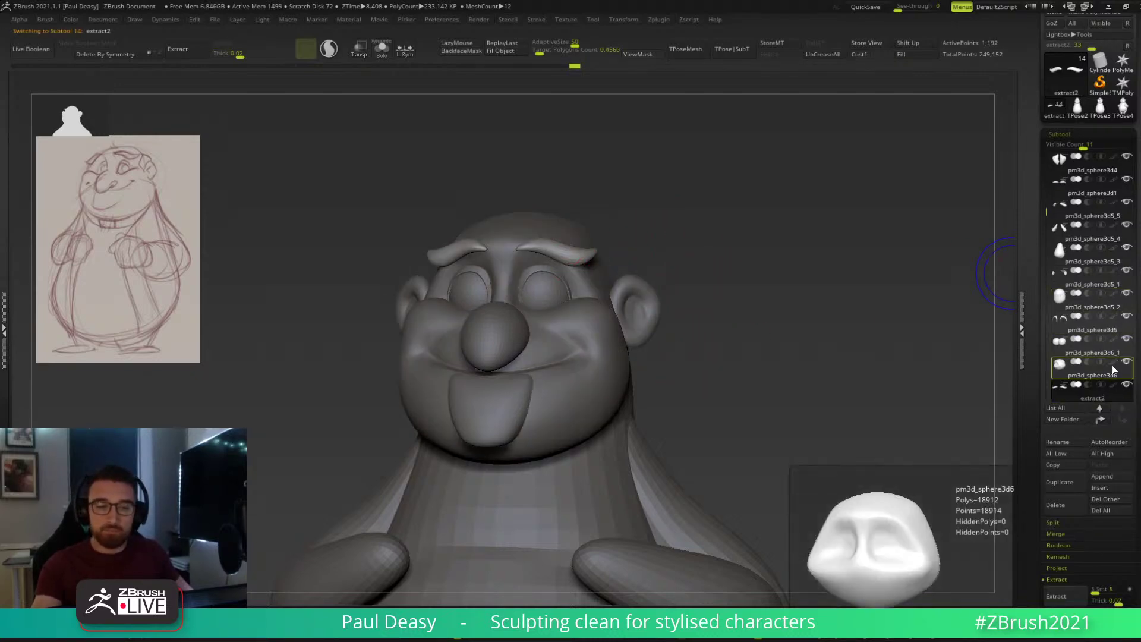
alt+click(572, 256)
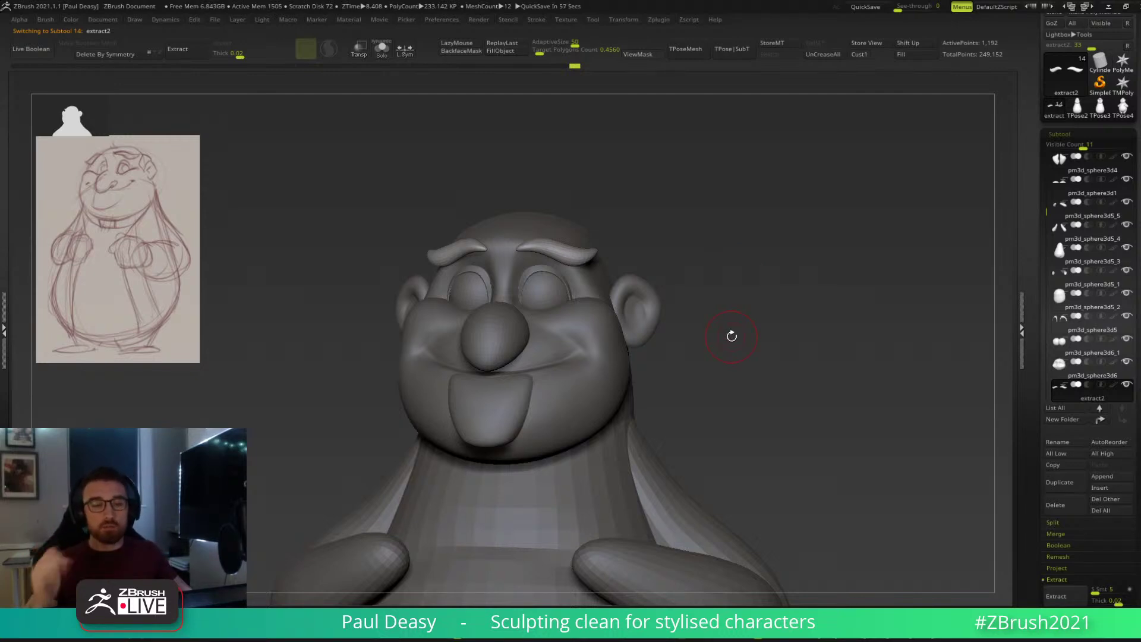
drag(731, 336, 740, 332)
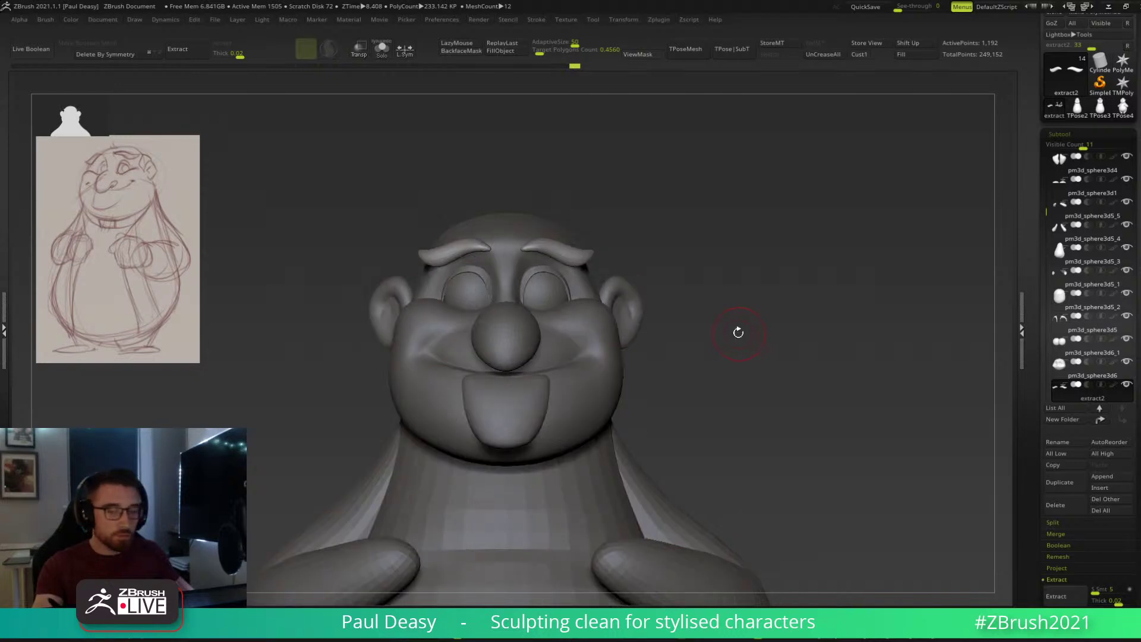
right_drag(729, 333, 702, 400)
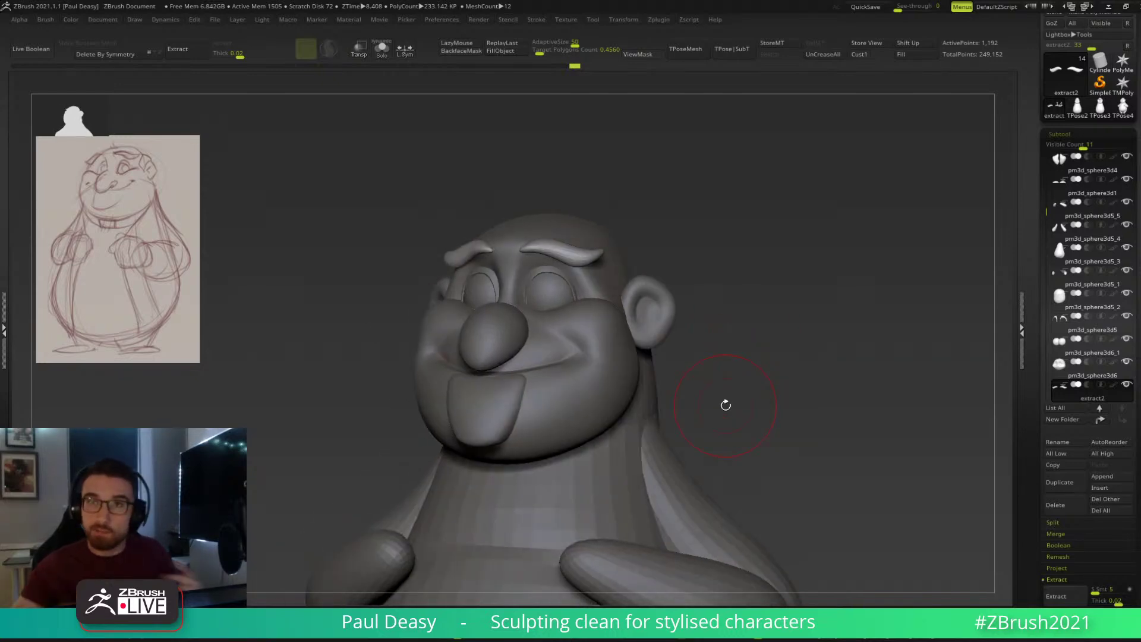
Adjust the neck and torso where they meet the shoulders, using a resized Move brush.
alt+click(652, 386)
alt+click(645, 437)
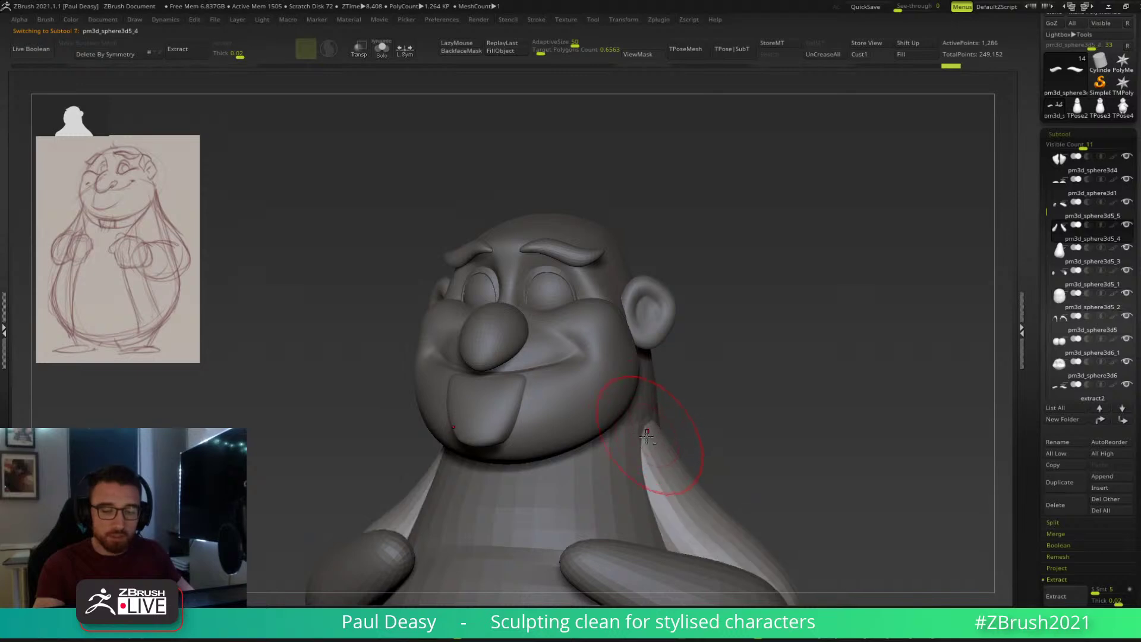
alt+click(648, 454)
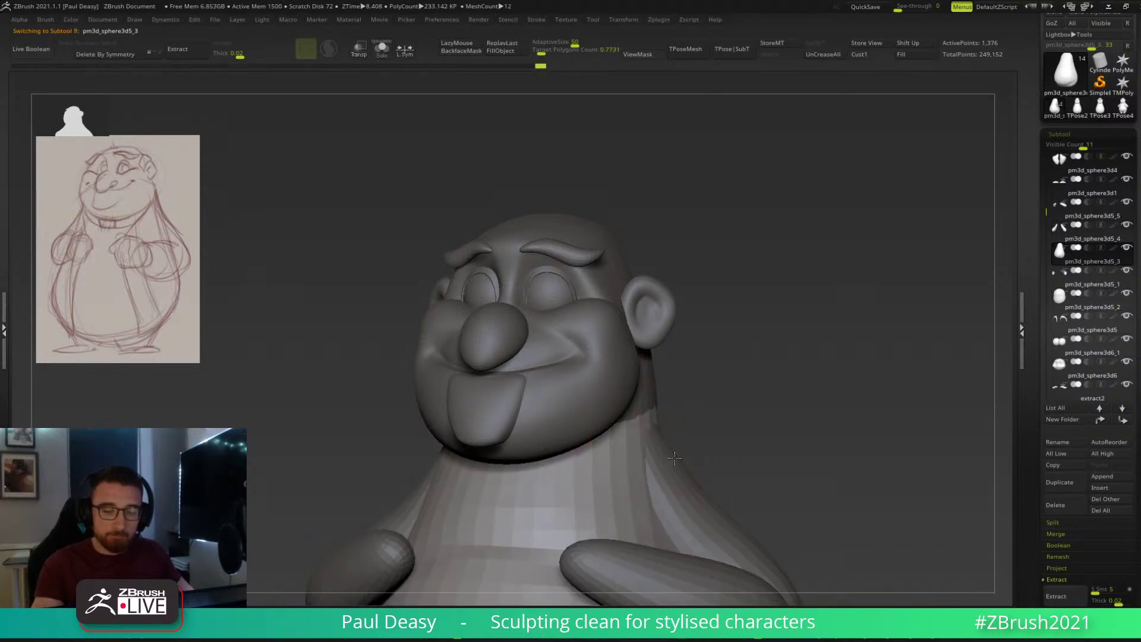
alt+click(652, 395)
mouse_move(705, 400)
mouse_down()
mouse_move(719, 375)
mouse_move(675, 337)
mouse_move(628, 416)
mouse_up()
key(space)
drag(746, 403, 739, 341)
alt+click(669, 421)
drag(728, 439, 665, 452)
Select the feet, reshape them with the Move brush and check the full figure from the side and front.
alt+click(573, 519)
key(w)
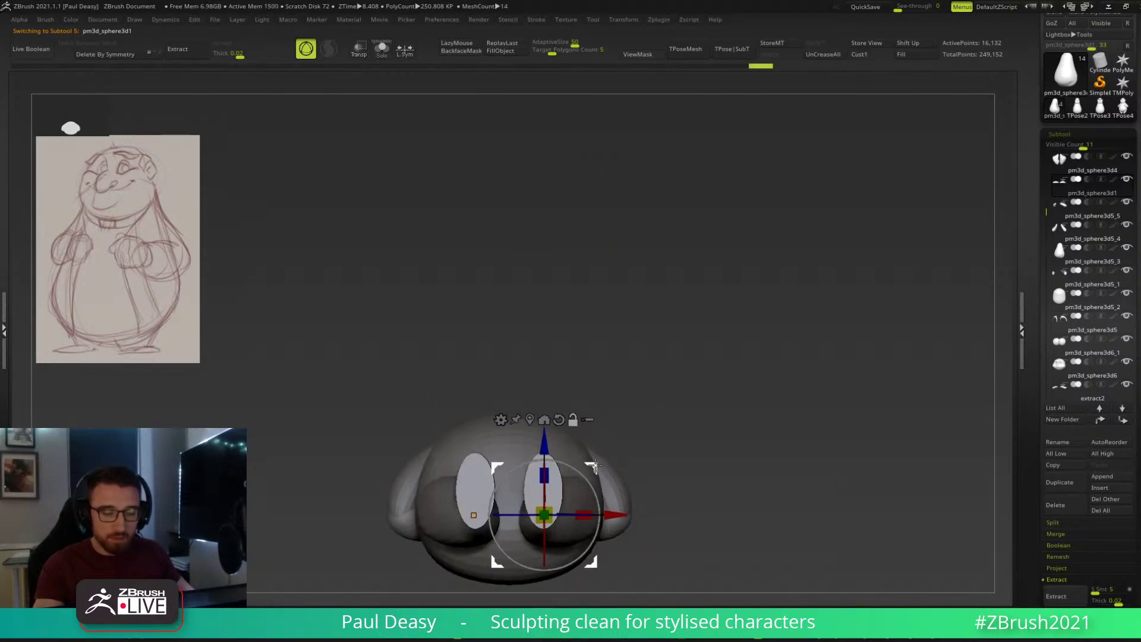
key(q)
mouse_move(665, 487)
mouse_down()
mouse_move(654, 476)
mouse_move(644, 492)
mouse_move(539, 504)
mouse_up()
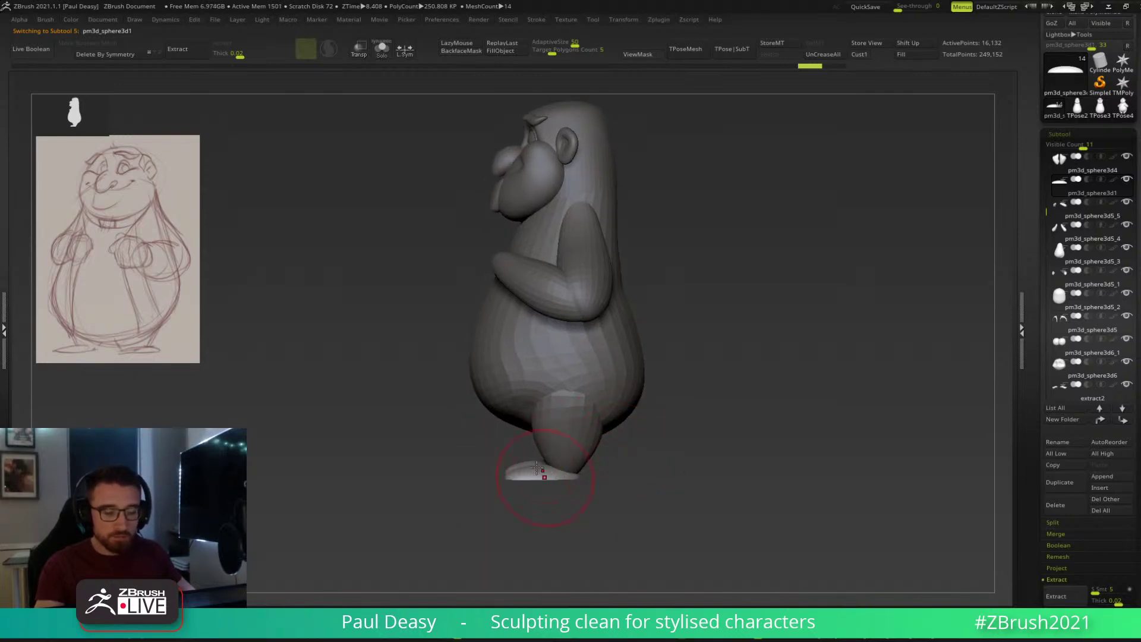
key(f)
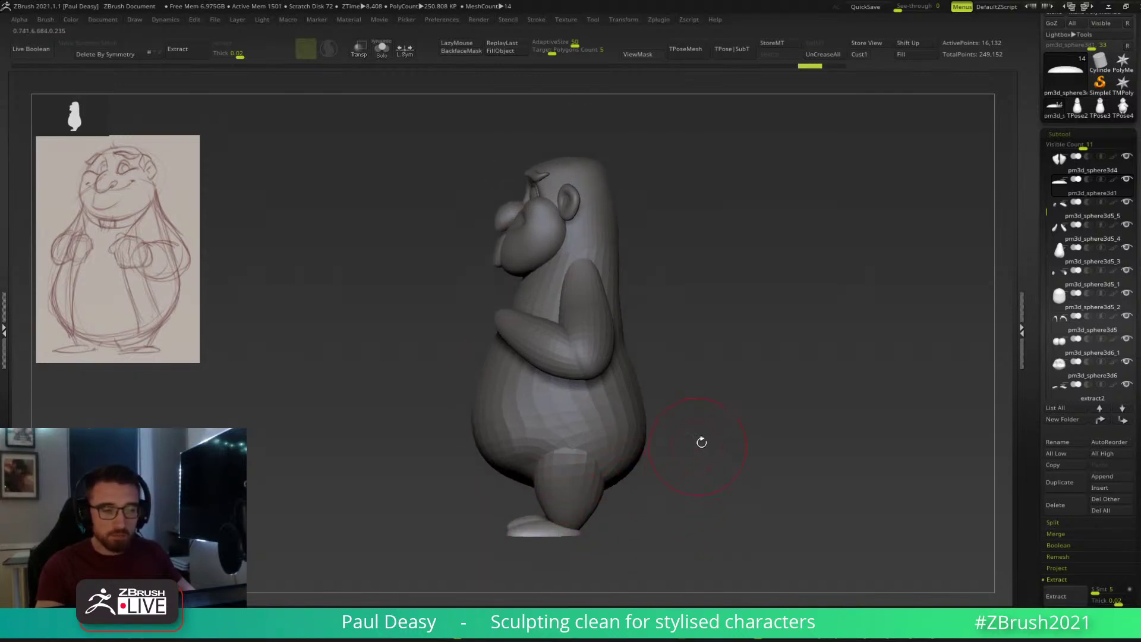
key(space)
mouse_move(676, 335)
mouse_down()
mouse_move(713, 359)
mouse_move(681, 334)
mouse_up()
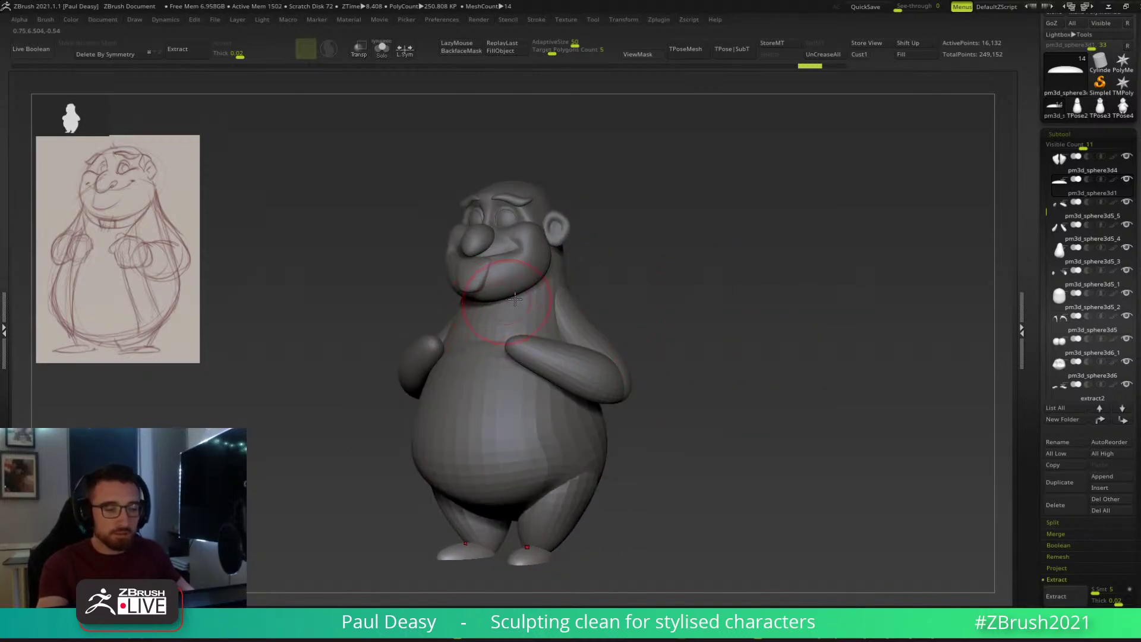
drag(609, 298, 674, 359)
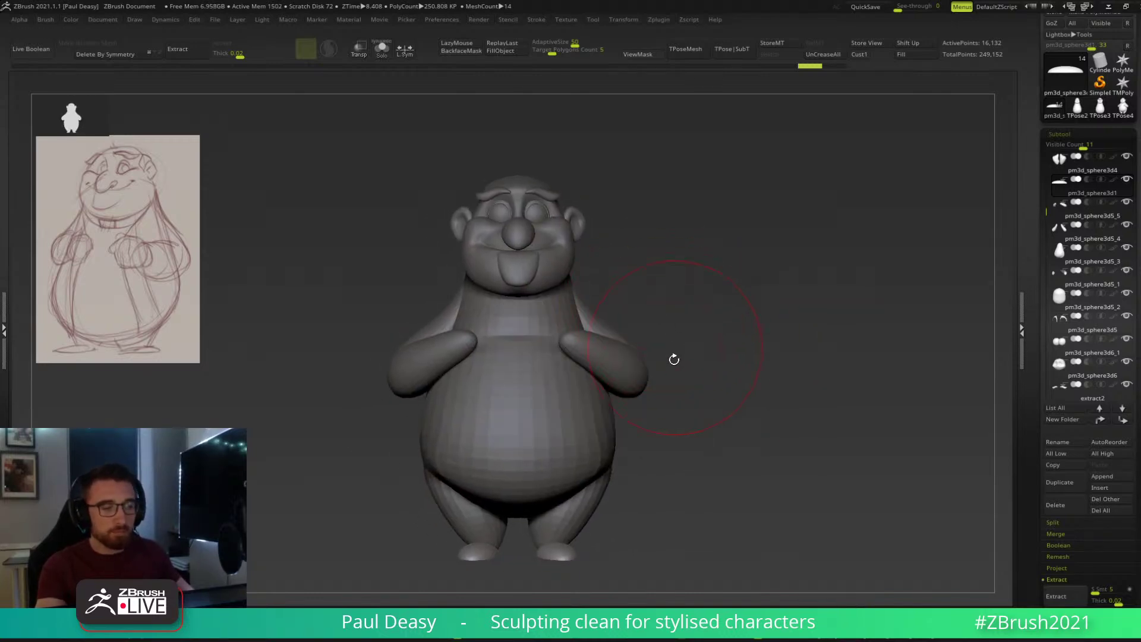
Select the torso and refine its belly and back silhouette in side view with the Move brush.
drag(682, 420, 650, 369)
alt+click(657, 436)
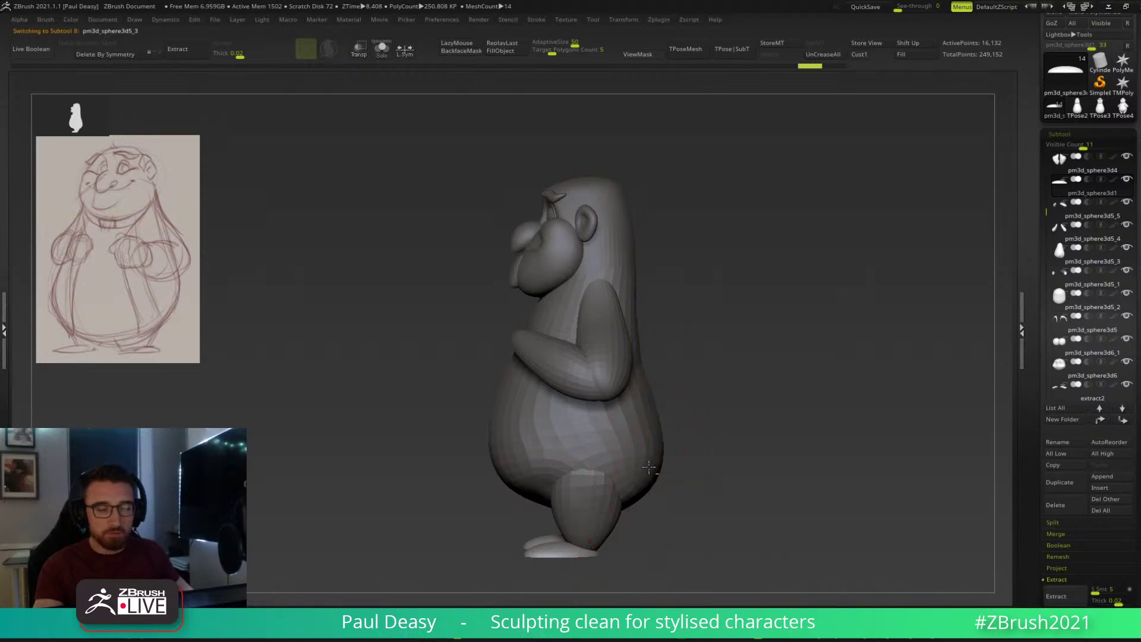
drag(526, 488, 514, 541)
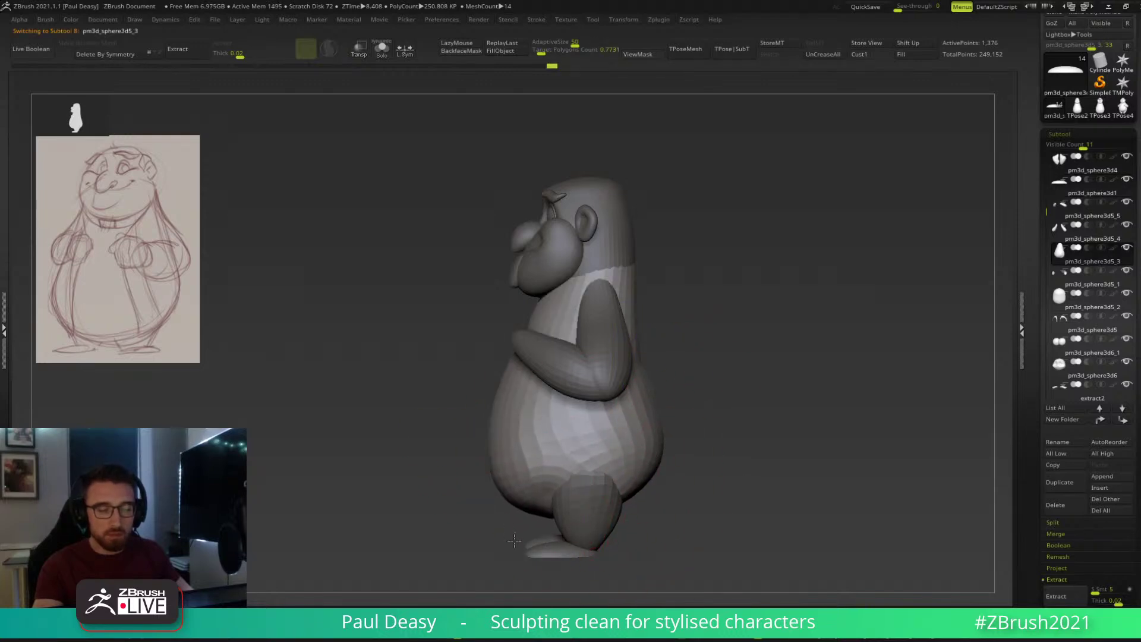
key(space)
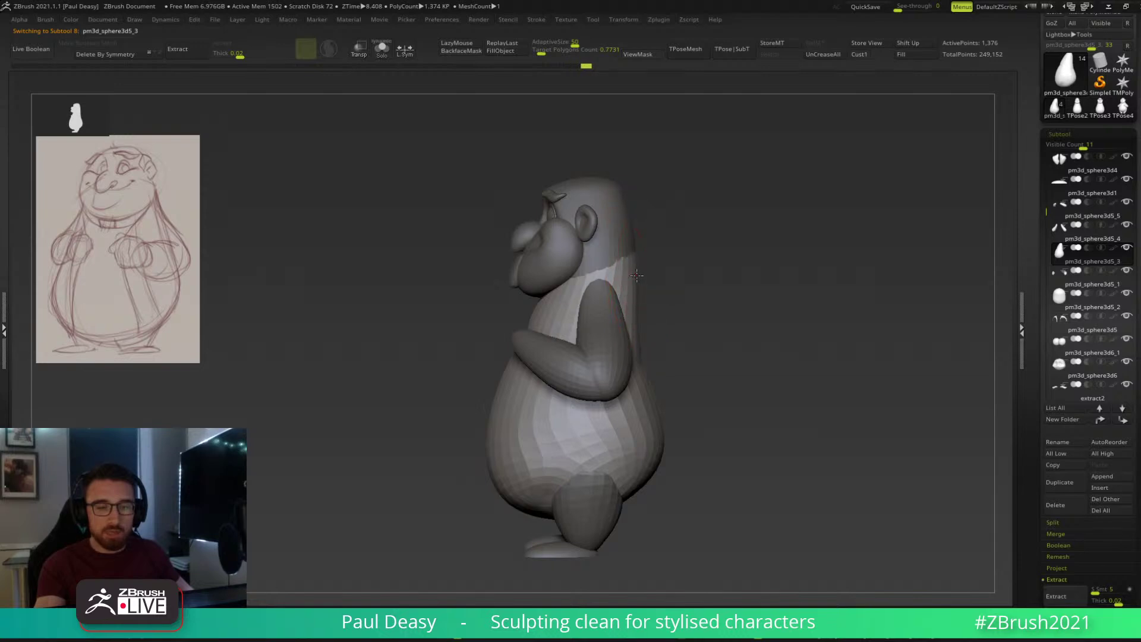
Select the neck piece, reshape the back of the neck and change the brush size.
alt+click(630, 243)
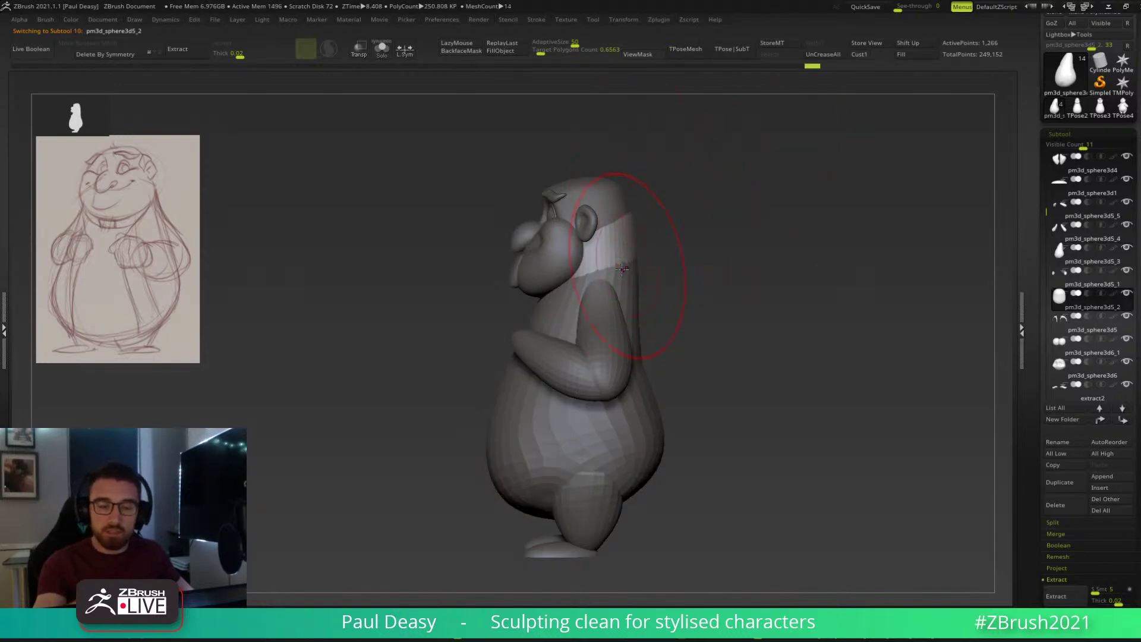
drag(665, 271, 680, 312)
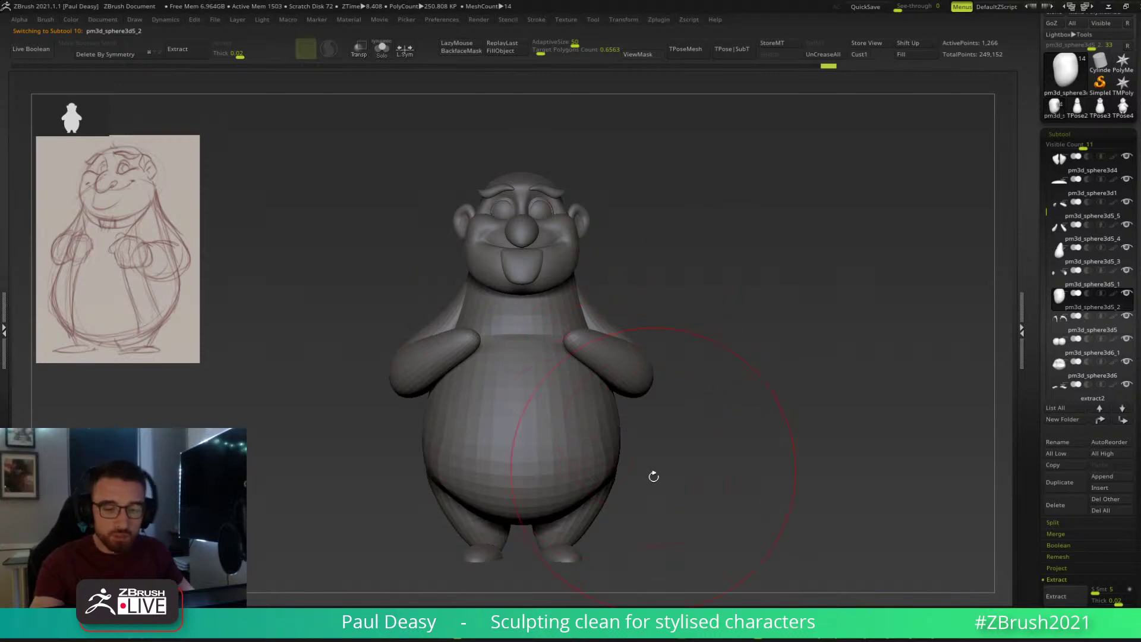
key(bracketleft)
key(bracketleft)
key(bracketleft)
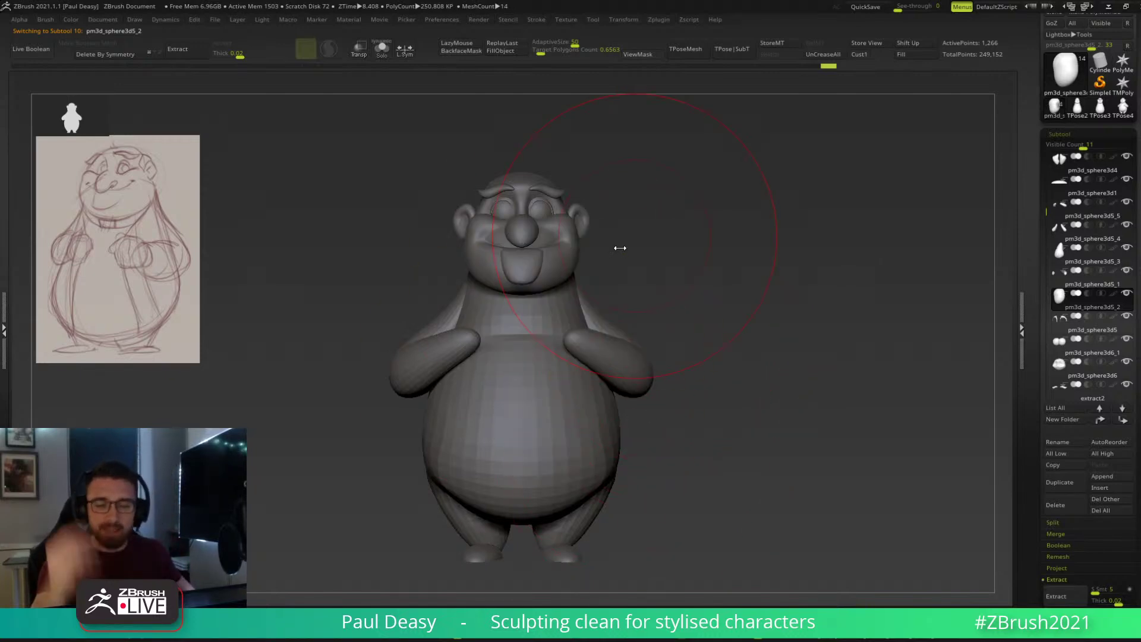
drag(616, 247, 566, 372)
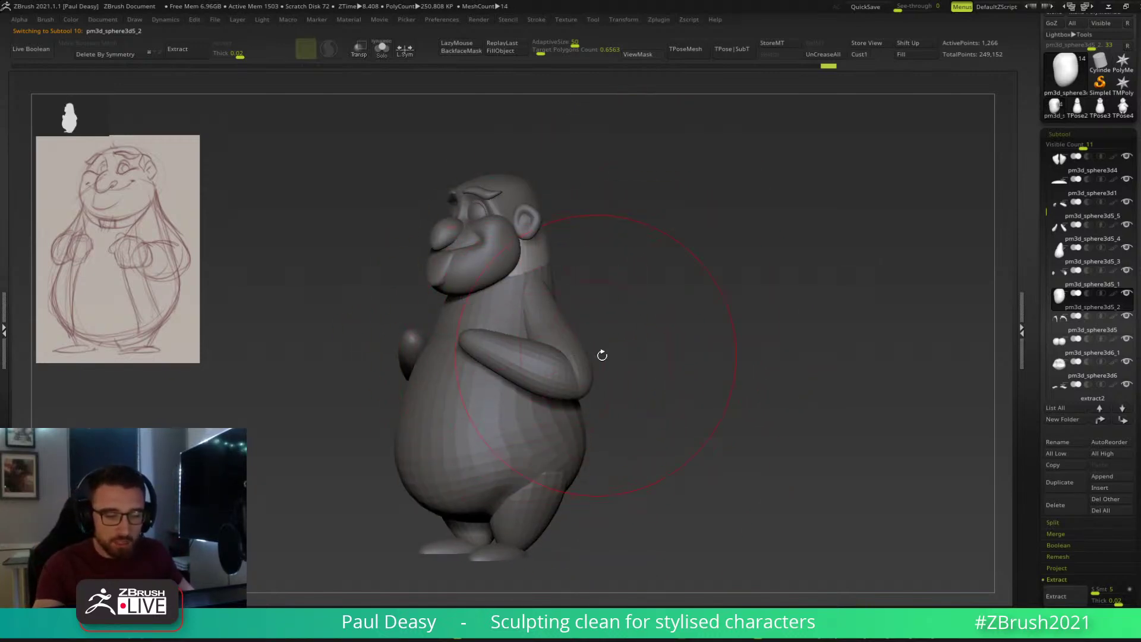
Select the torso and examine how the belly, arms and legs fit together from below and from the front.
alt+click(547, 370)
alt+click(564, 337)
alt+click(502, 392)
mouse_move(652, 357)
mouse_down()
mouse_move(613, 339)
mouse_move(575, 348)
mouse_up()
drag(627, 316, 509, 300)
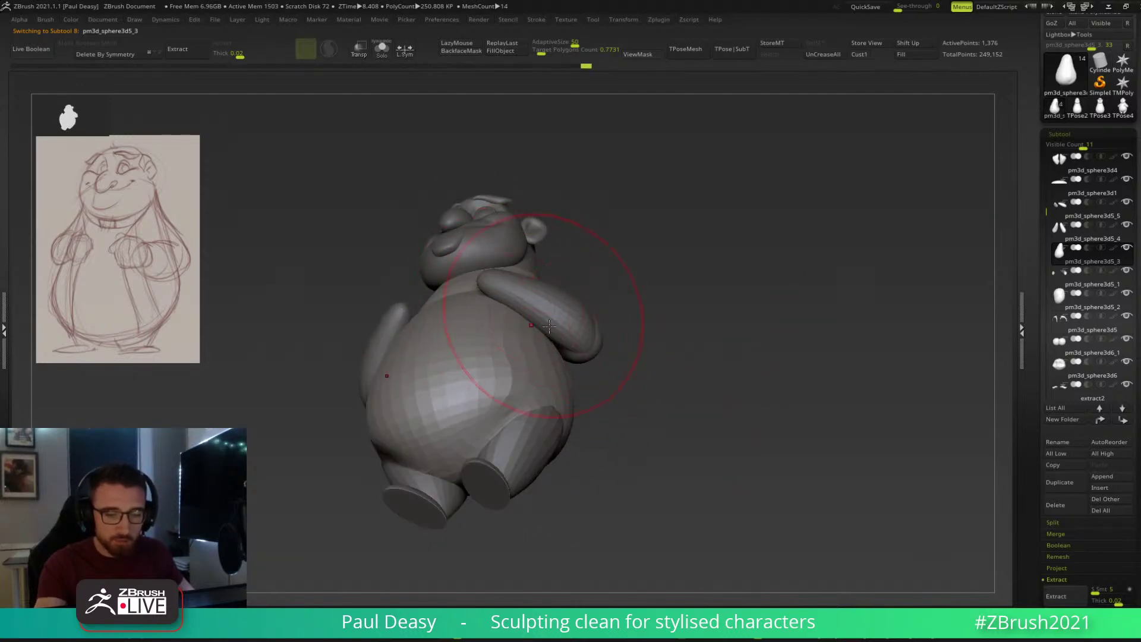
drag(613, 324, 508, 356)
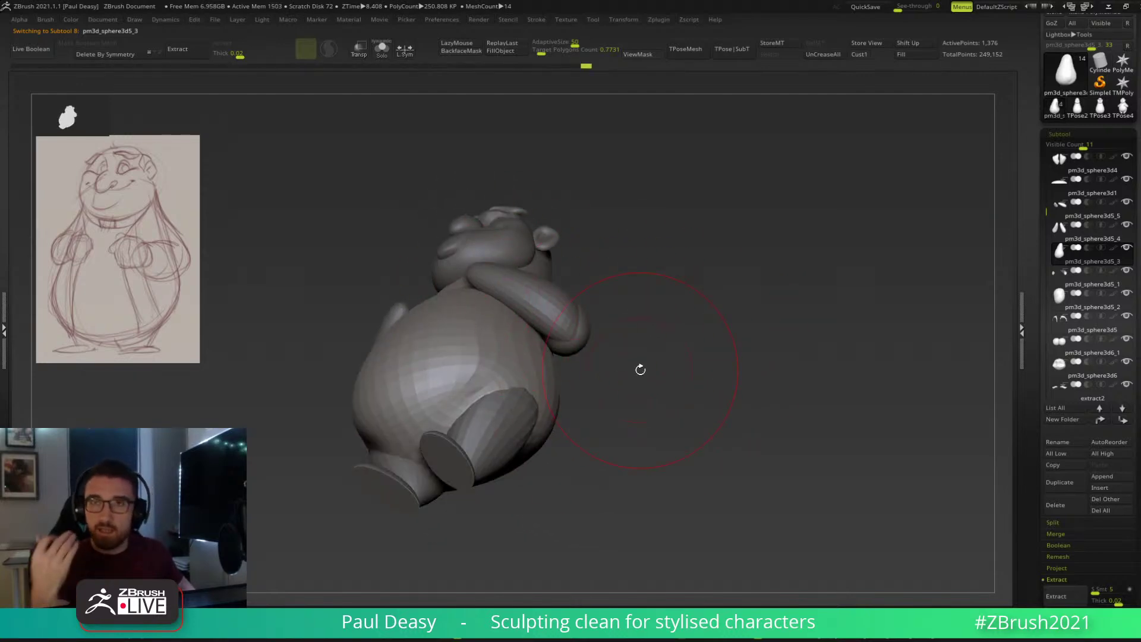
key(space)
key(space)
drag(660, 296, 667, 376)
Select the upper arms, combine all subtools into a Transpose Master mesh and mask everything except the arms.
alt+click(578, 342)
alt+click(577, 330)
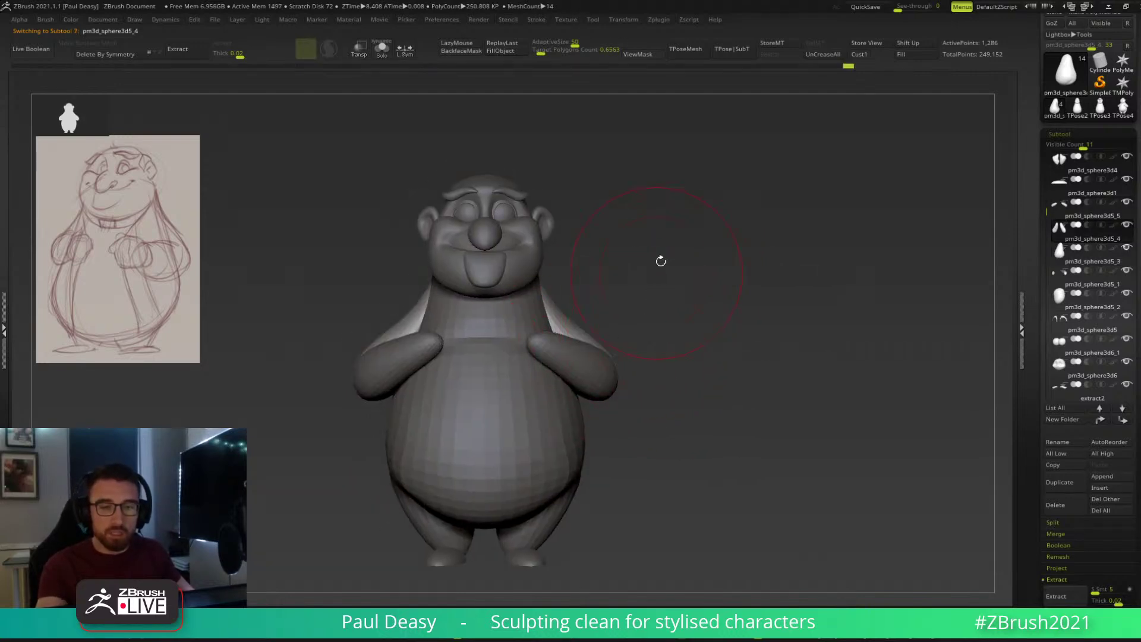
click(691, 43)
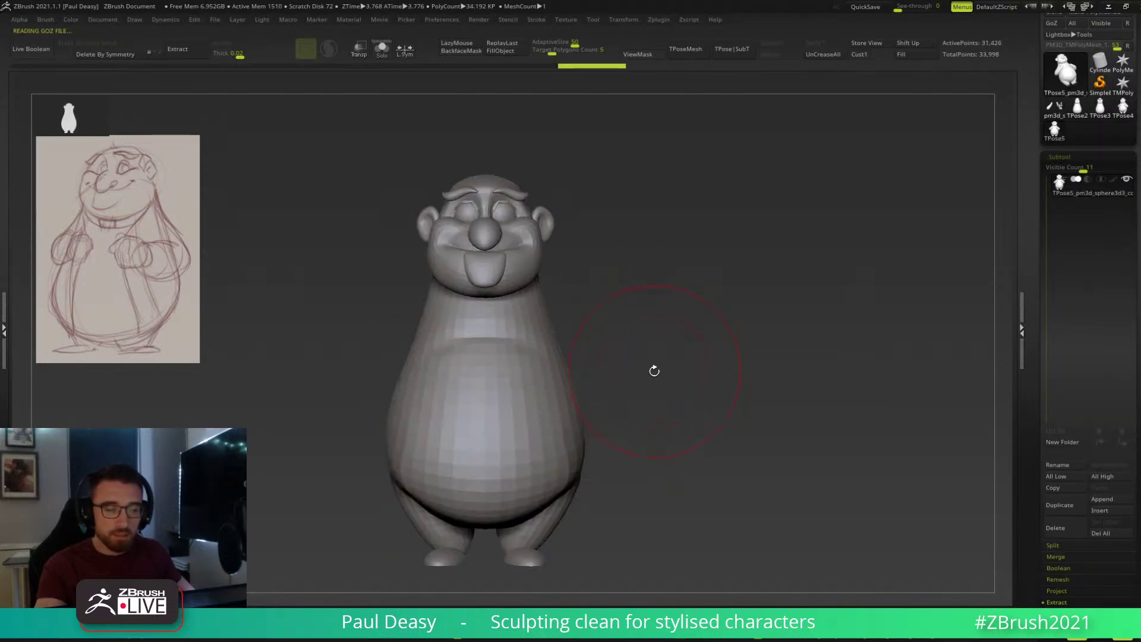
ctrl+click(682, 346)
ctrl+shift+click(679, 355)
Move the unmasked arms outward from the torso on both sides and adjust their shape in front view.
key(w)
mouse_move(529, 168)
alt+mouse_down()
mouse_move(586, 254)
mouse_move(591, 240)
mouse_move(592, 263)
alt+mouse_up()
key(q)
drag(651, 291, 665, 235)
drag(587, 298, 637, 328)
right_click(742, 371)
right_click(693, 346)
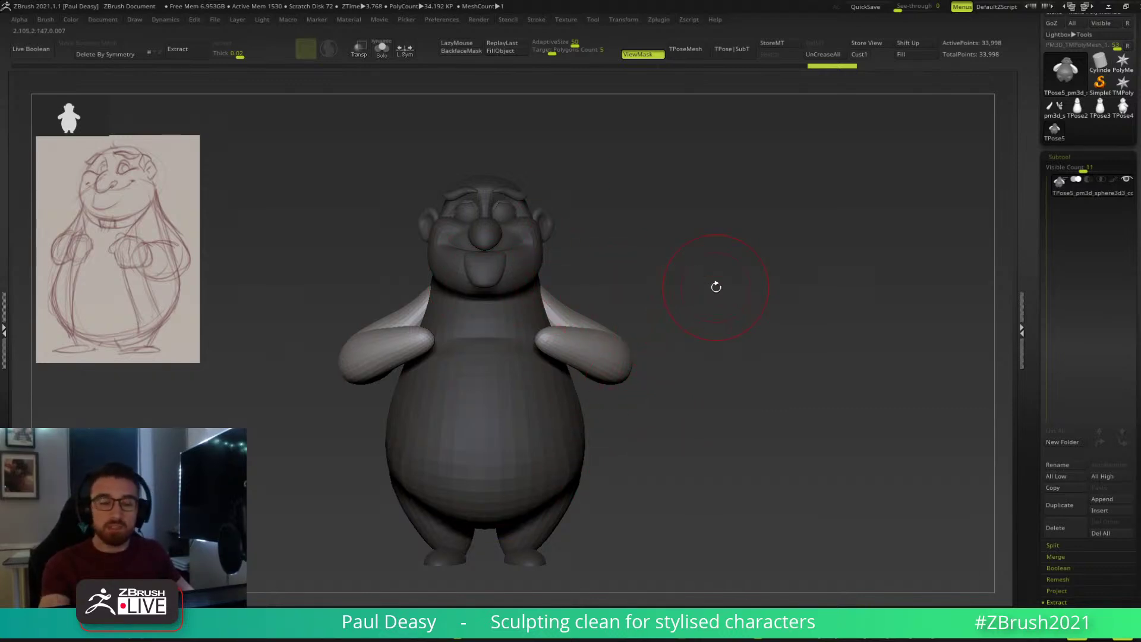
drag(651, 308, 606, 372)
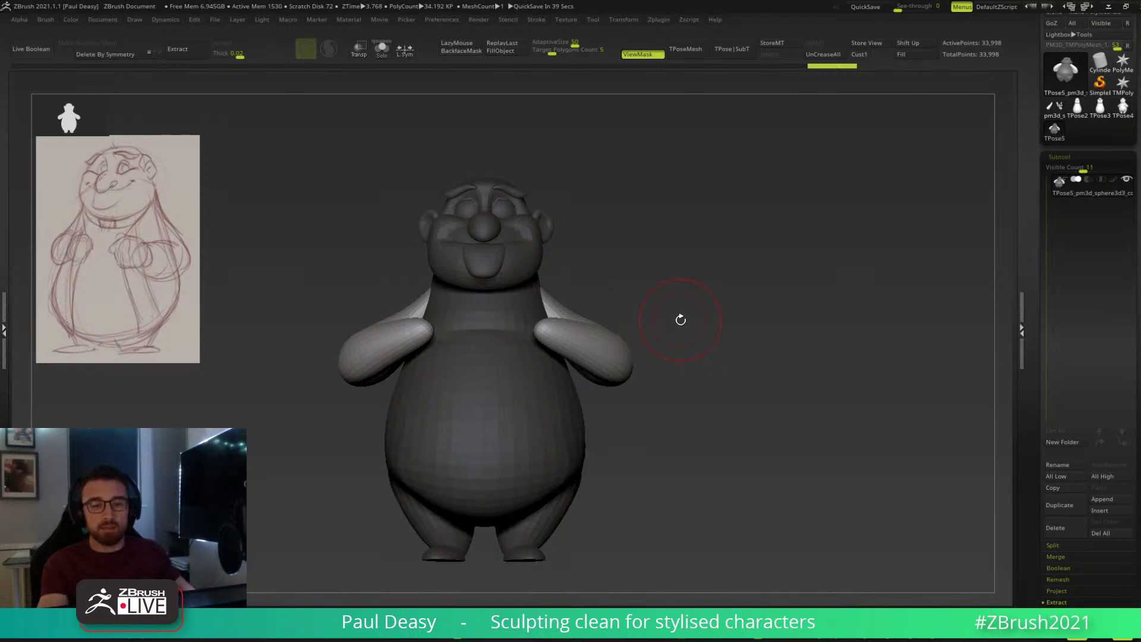
Turn off the mask display, resize the brush and transfer the adjusted pose back to the separate subtools.
key(ctrl+h)
key(space)
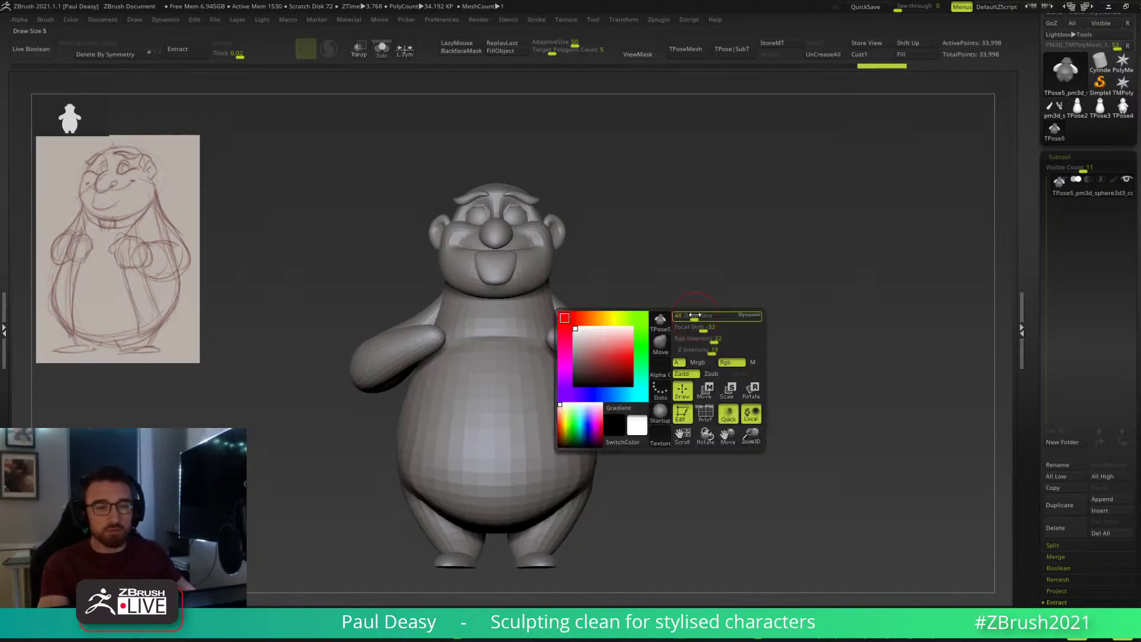
key(space)
drag(694, 315, 707, 318)
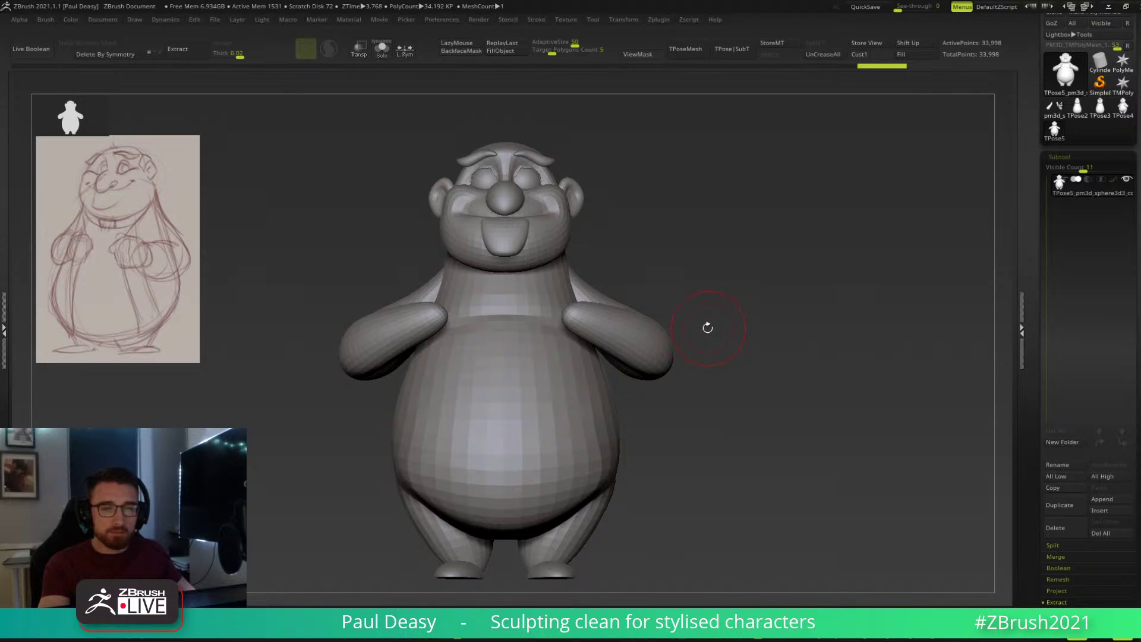
click(731, 49)
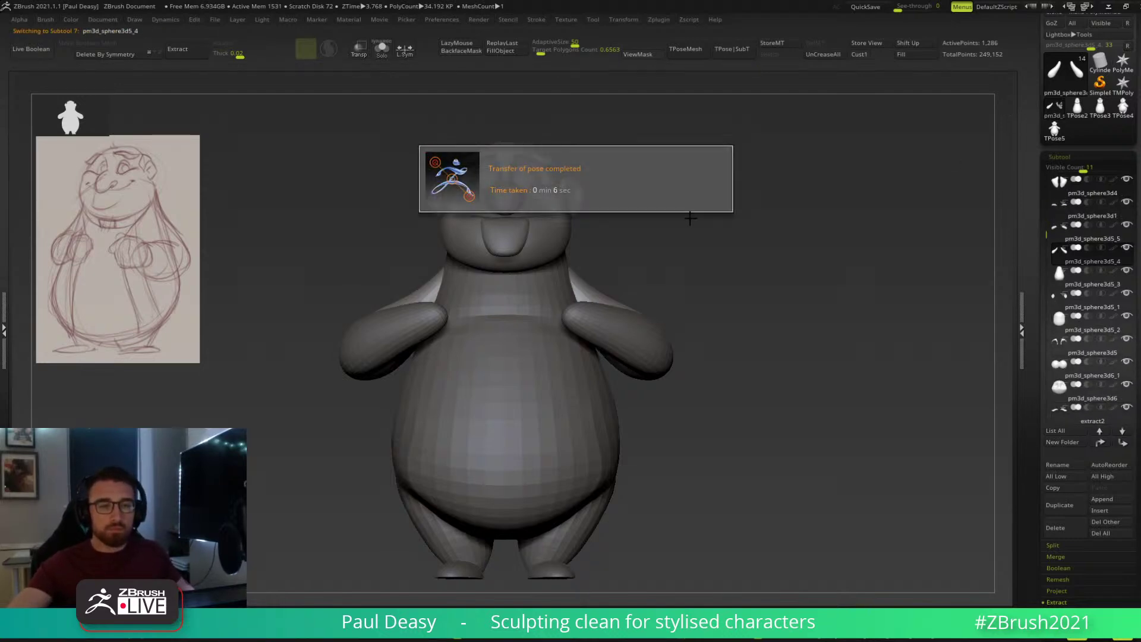
Reduce the Move brush's draw size and check the full figure against the sketch from the front.
mouse_move(733, 242)
mouse_down()
mouse_move(716, 255)
mouse_move(728, 237)
mouse_move(703, 245)
mouse_move(739, 244)
mouse_up()
key(s)
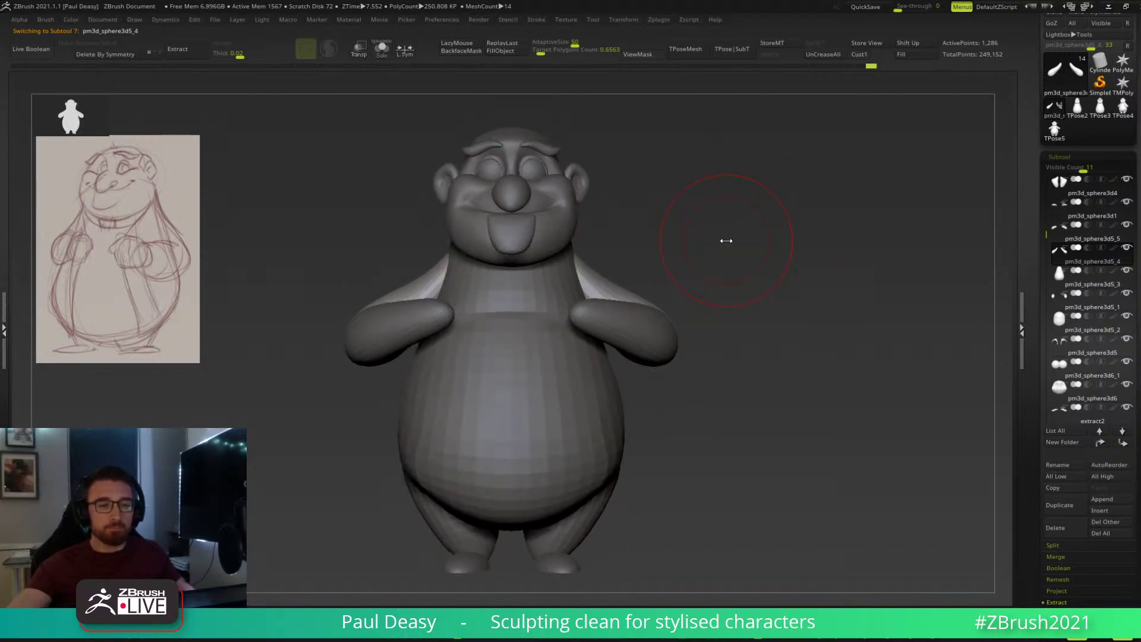
key(space)
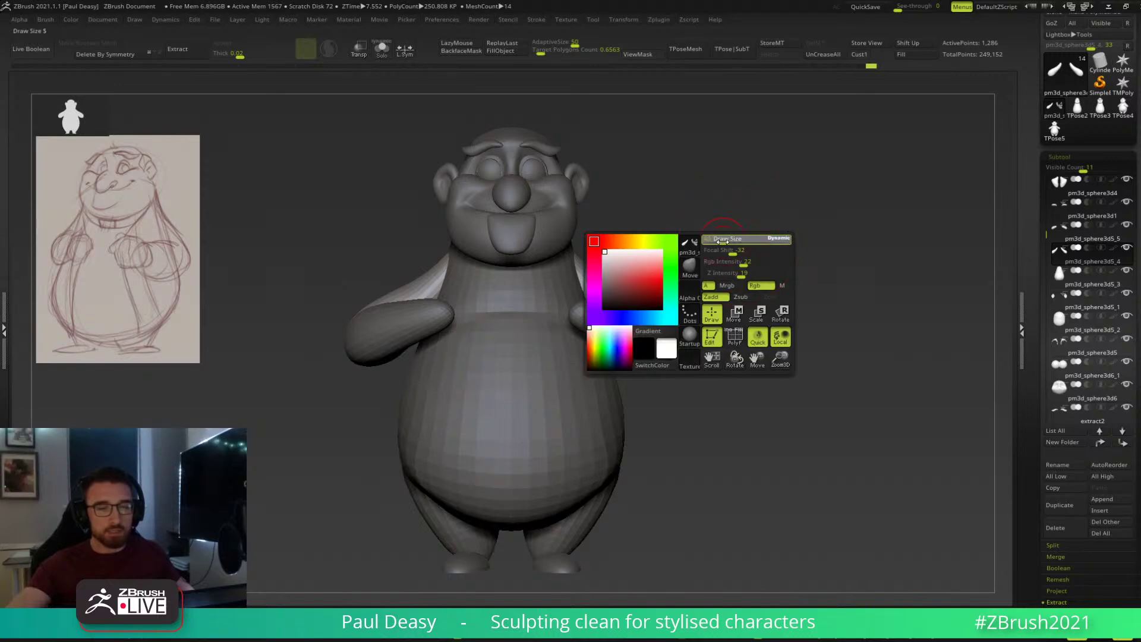
key(space)
mouse_move(731, 249)
mouse_down()
mouse_move(741, 270)
mouse_move(716, 274)
mouse_move(723, 261)
mouse_up()
key(super)
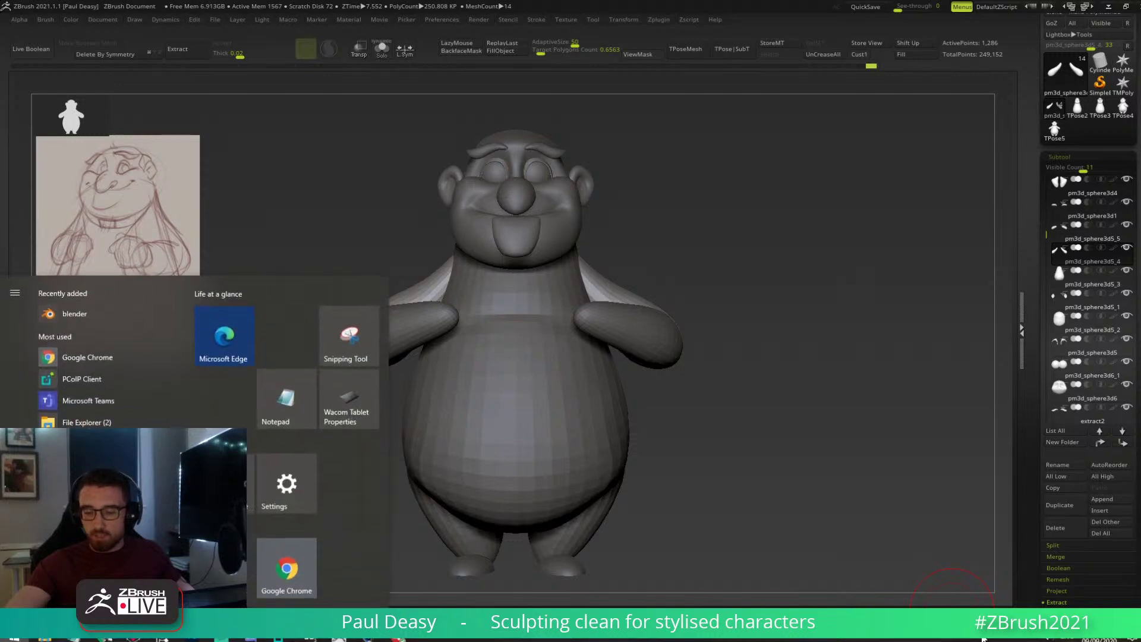
key(super)
drag(815, 385, 815, 358)
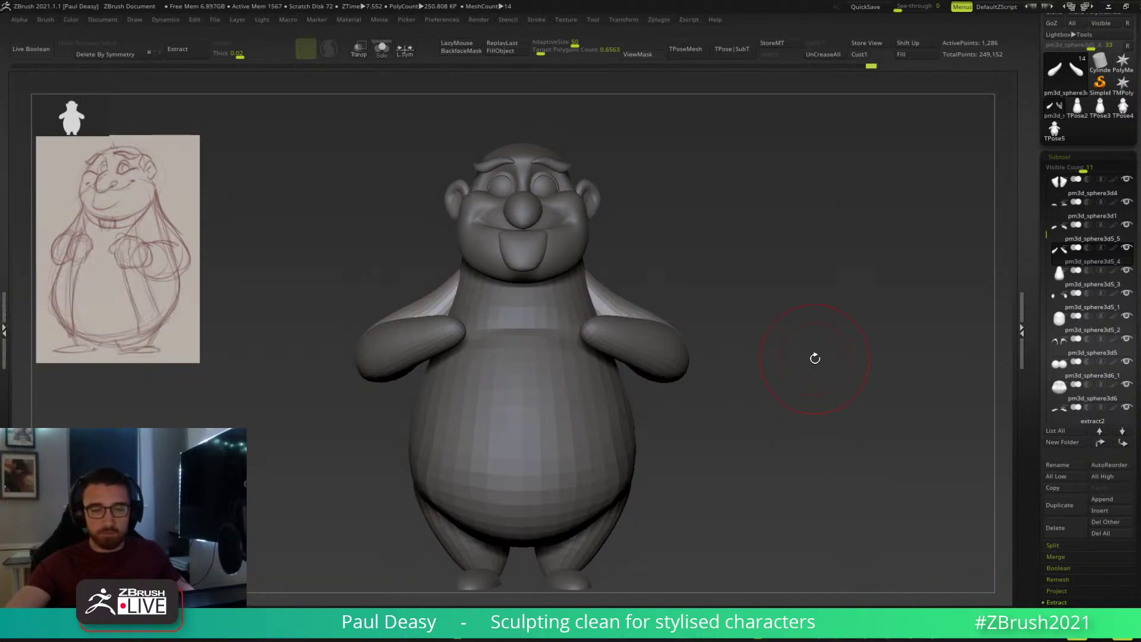